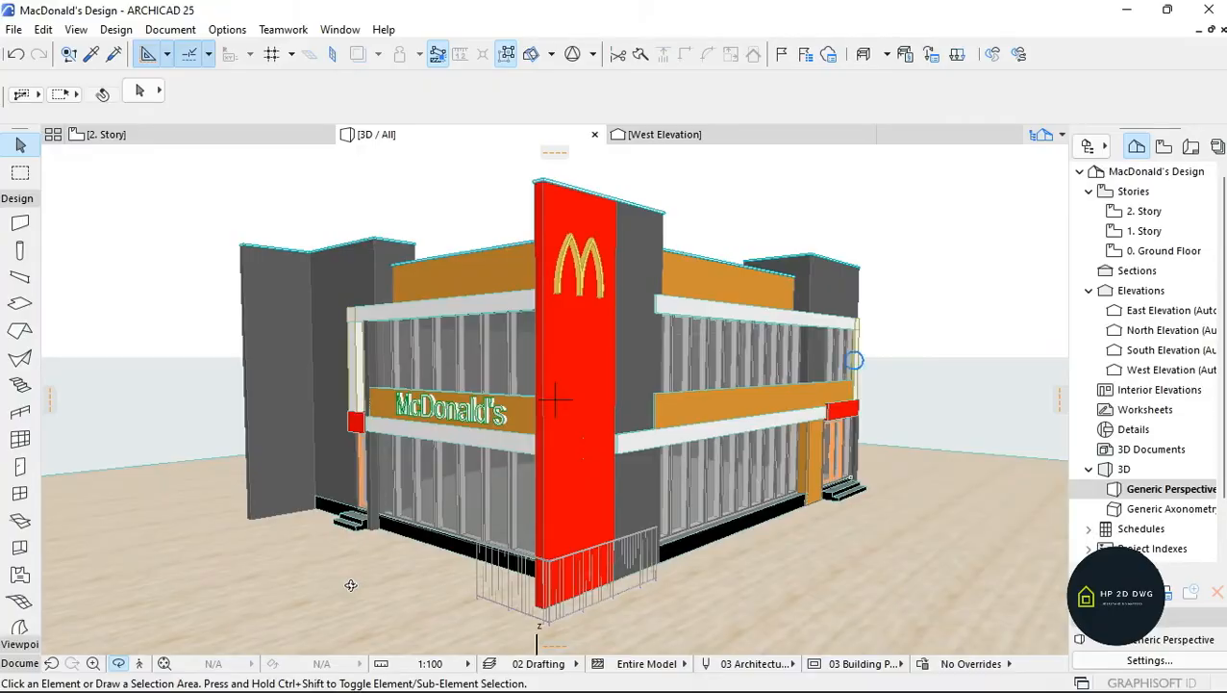
# - View the reference restaurant photo in Photos and compare it with the finished building in the MacDonald's Design project's 3D view
pyautogui.hotkey('alt', 'Tab')
pyautogui.scroll(1, 780, 227)
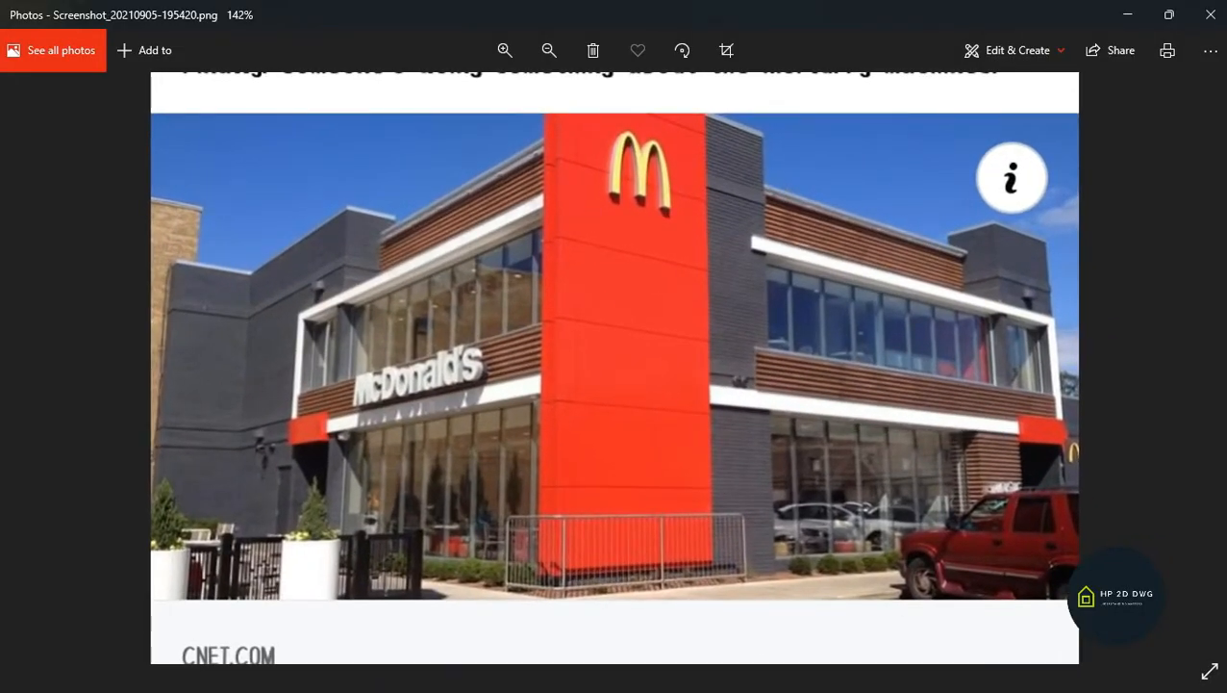
pyautogui.moveTo(804, 681)
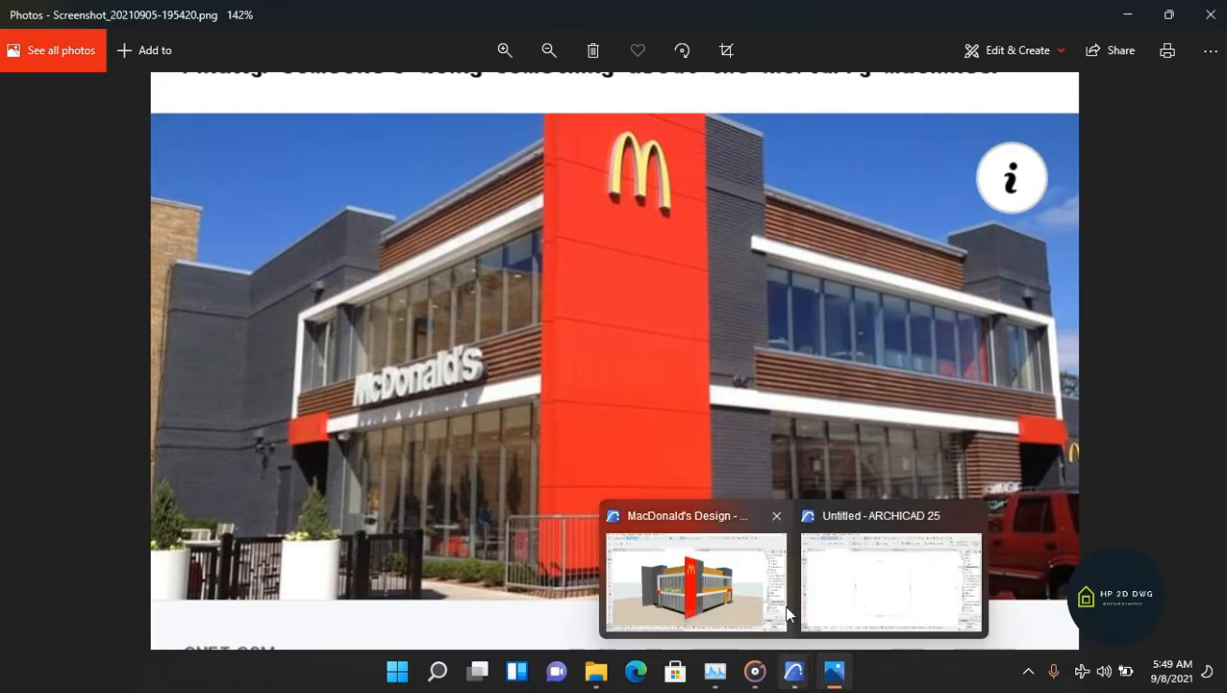
pyautogui.click(779, 606)
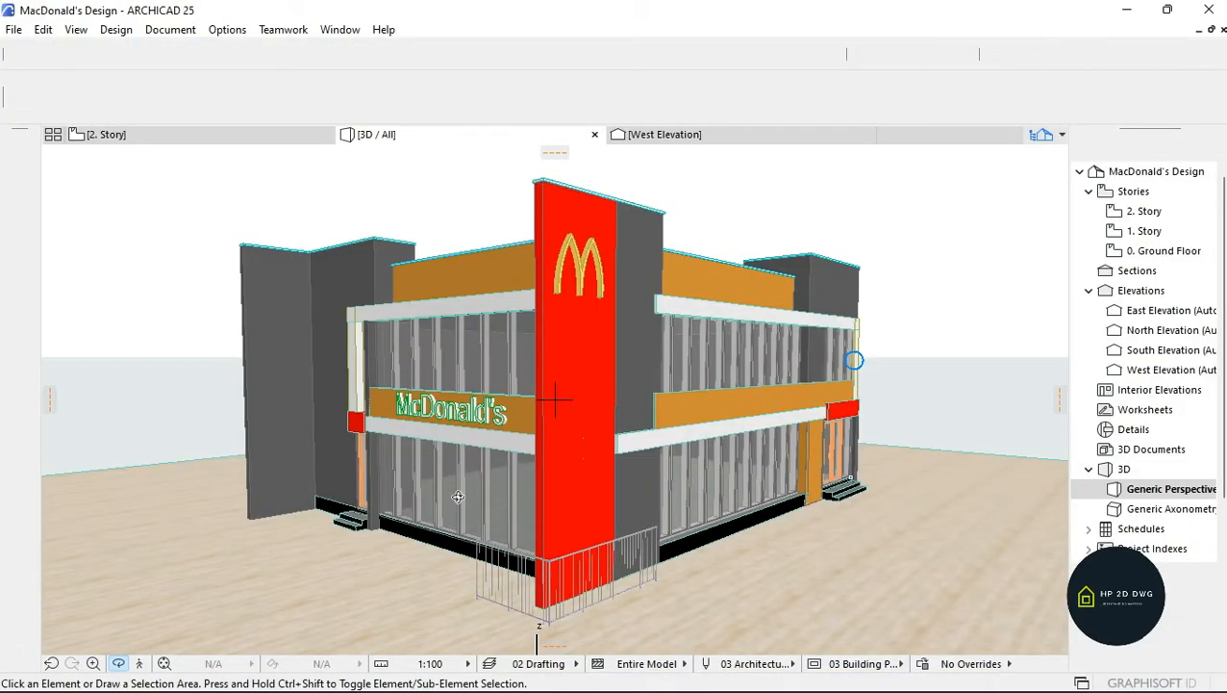
pyautogui.moveTo(409, 538)
pyautogui.mouseDown()
pyautogui.moveTo(504, 548)
pyautogui.moveTo(365, 547)
pyautogui.moveTo(374, 522)
pyautogui.moveTo(381, 535)
pyautogui.moveTo(365, 538)
pyautogui.moveTo(406, 540)
pyautogui.mouseUp()
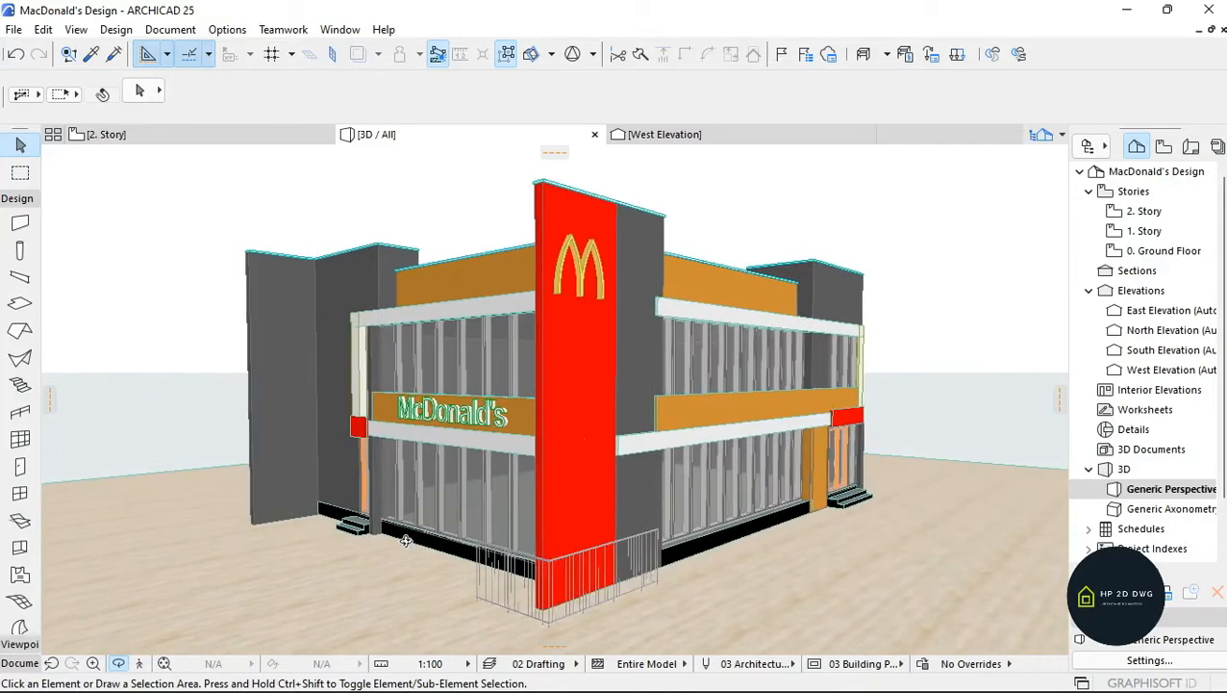
pyautogui.moveTo(684, 547); pyautogui.dragTo(689, 580)
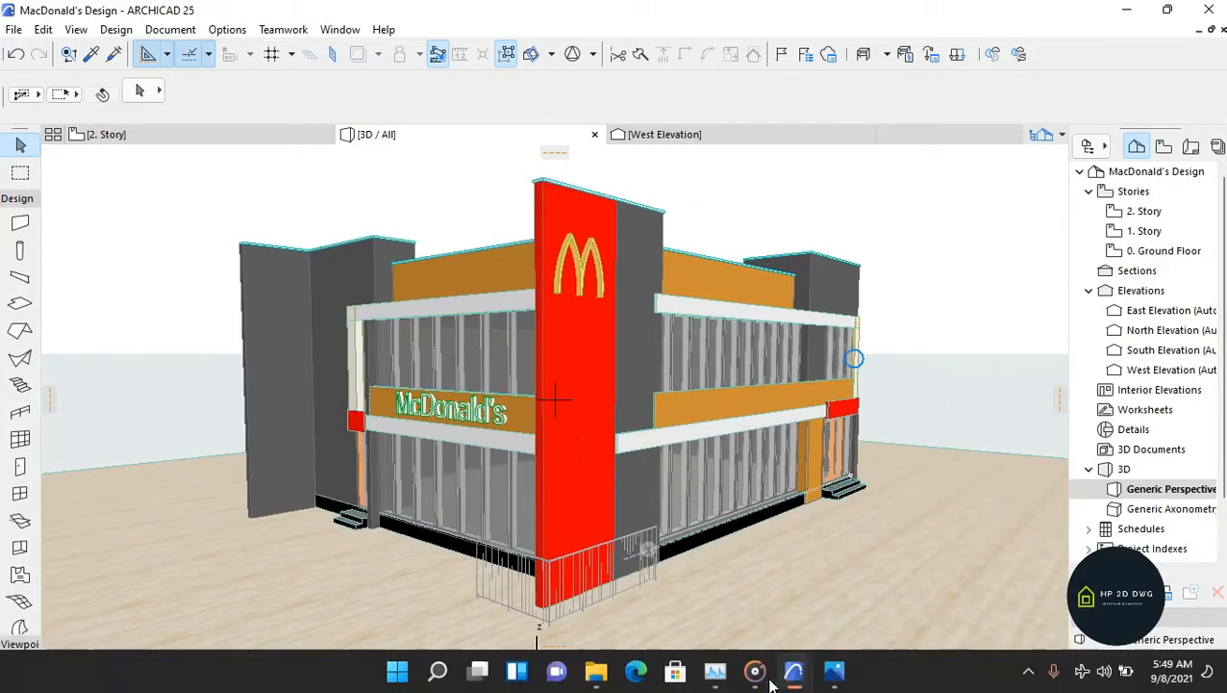
# - In the Untitled project's ground floor plan, move the north and east elevation markers outward, the east one by about 24,000 mm
pyautogui.click(835, 673)
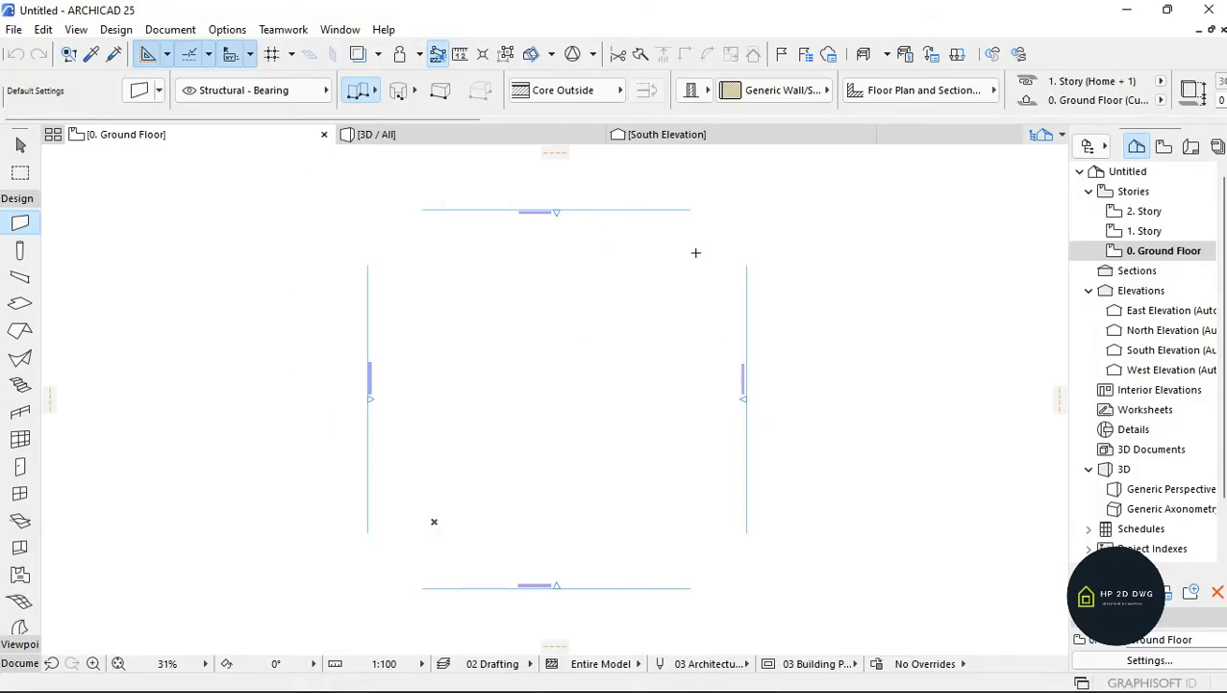
pyautogui.scroll(-2, 560, 389)
pyautogui.click(577, 273)
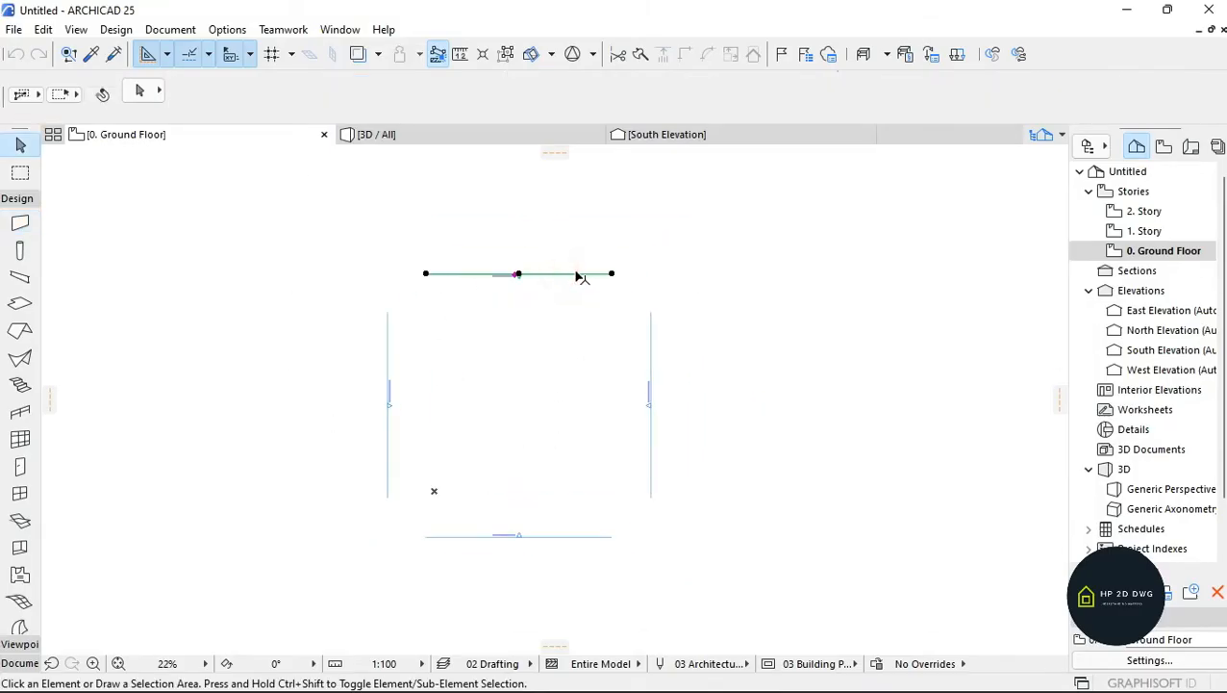
pyautogui.click(577, 274)
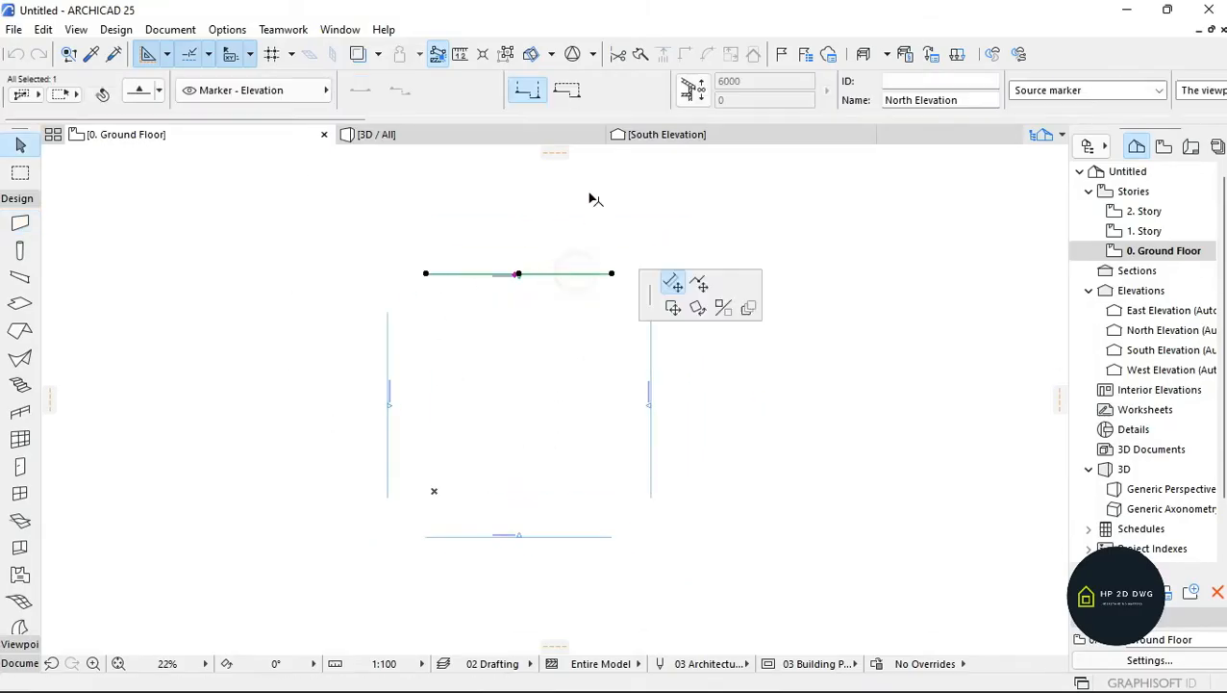
pyautogui.click(582, 154)
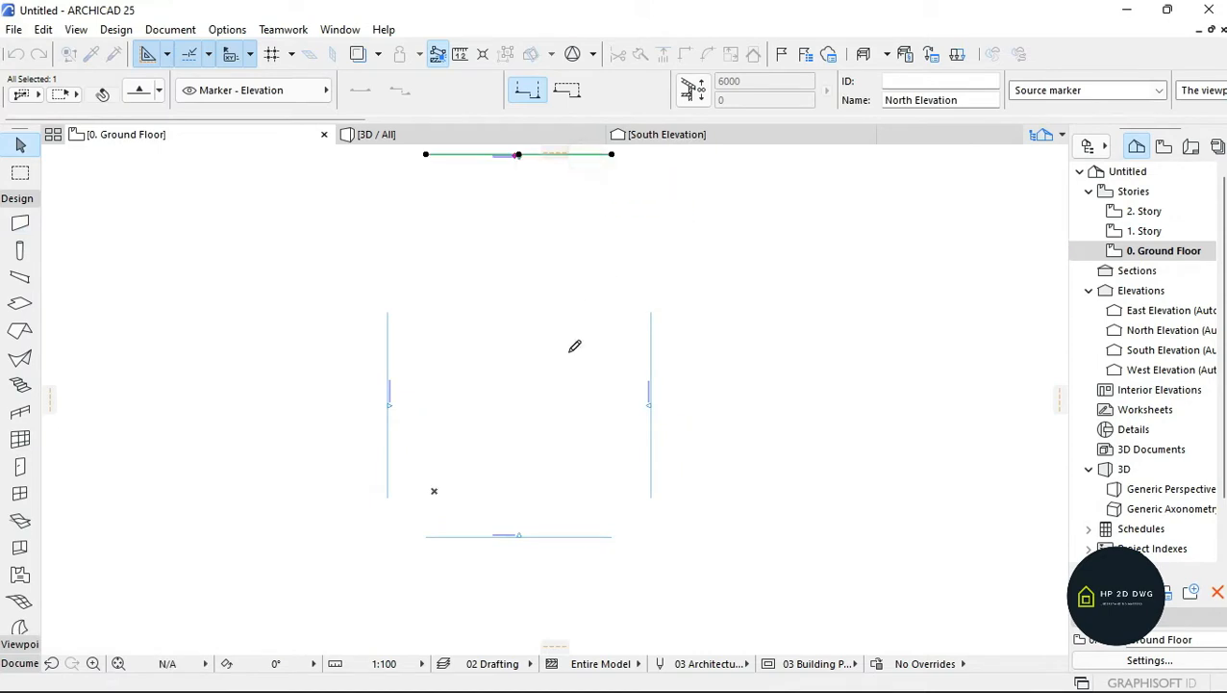
pyautogui.click(651, 481)
pyautogui.click(657, 490)
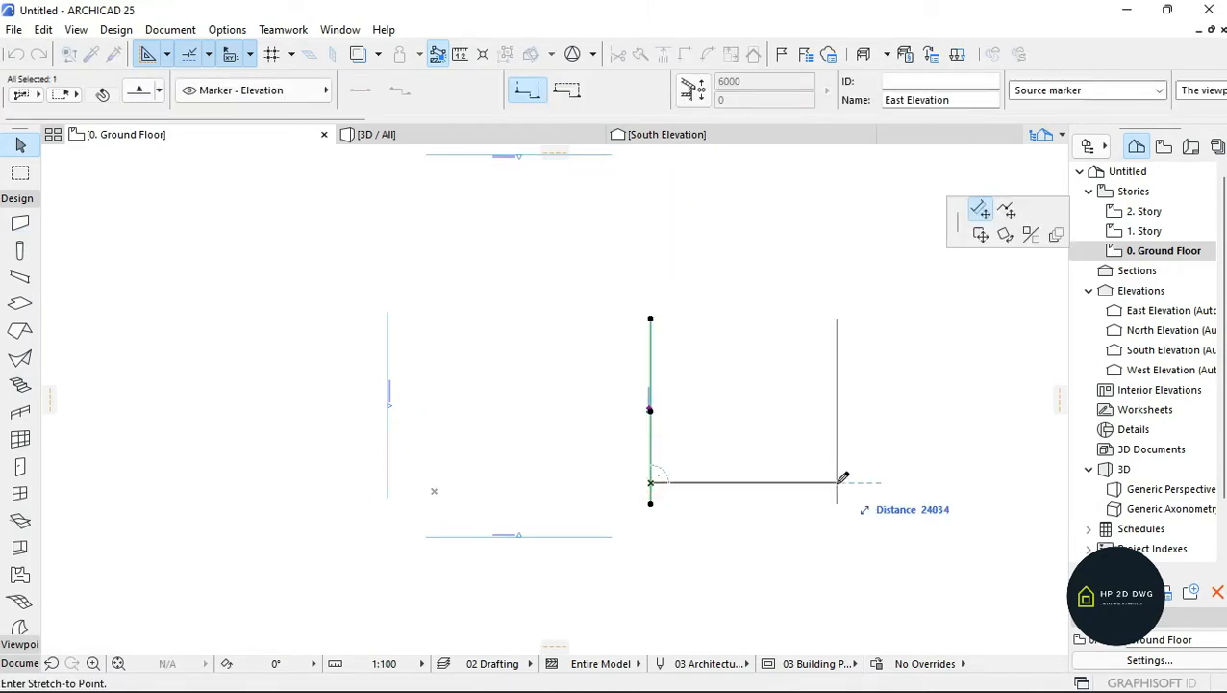
pyautogui.click(838, 479)
# - Move the west and south elevation markers outward to enlarge the drawing area on the ground floor plan
pyautogui.click(387, 489)
pyautogui.click(388, 489)
pyautogui.click(244, 476)
pyautogui.click(552, 537)
pyautogui.click(553, 536)
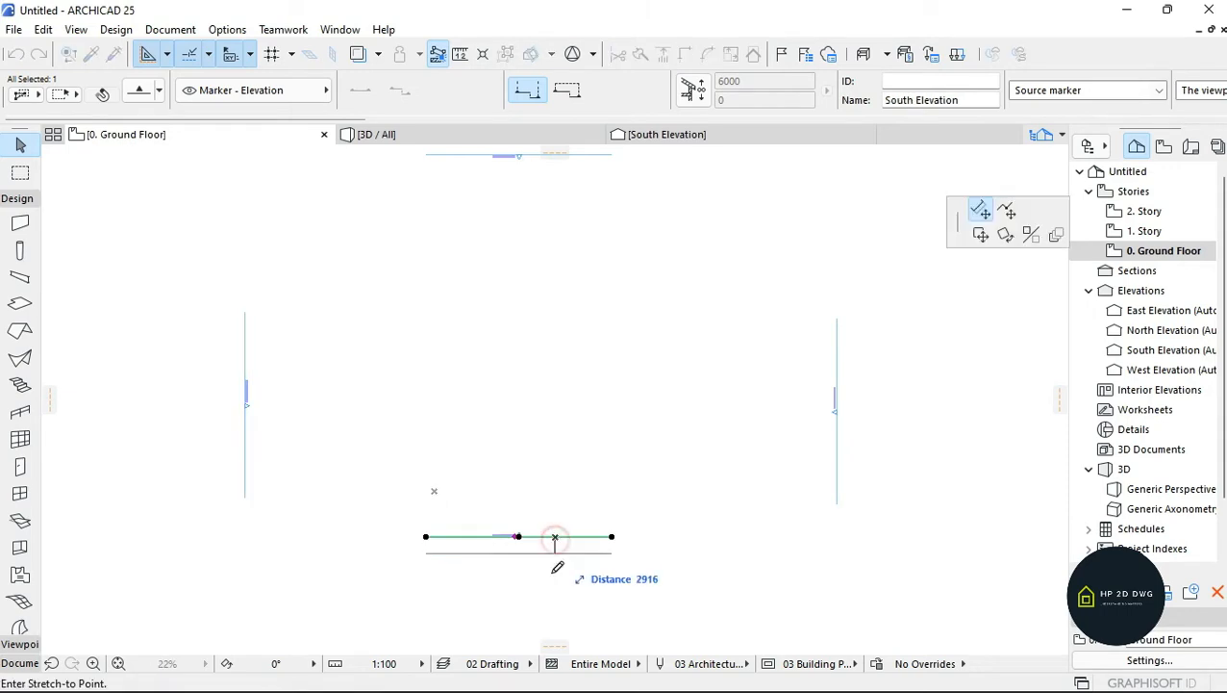
pyautogui.click(555, 621)
pyautogui.scroll(5, 533, 384)
pyautogui.scroll(-1, 508, 454)
pyautogui.click(454, 466)
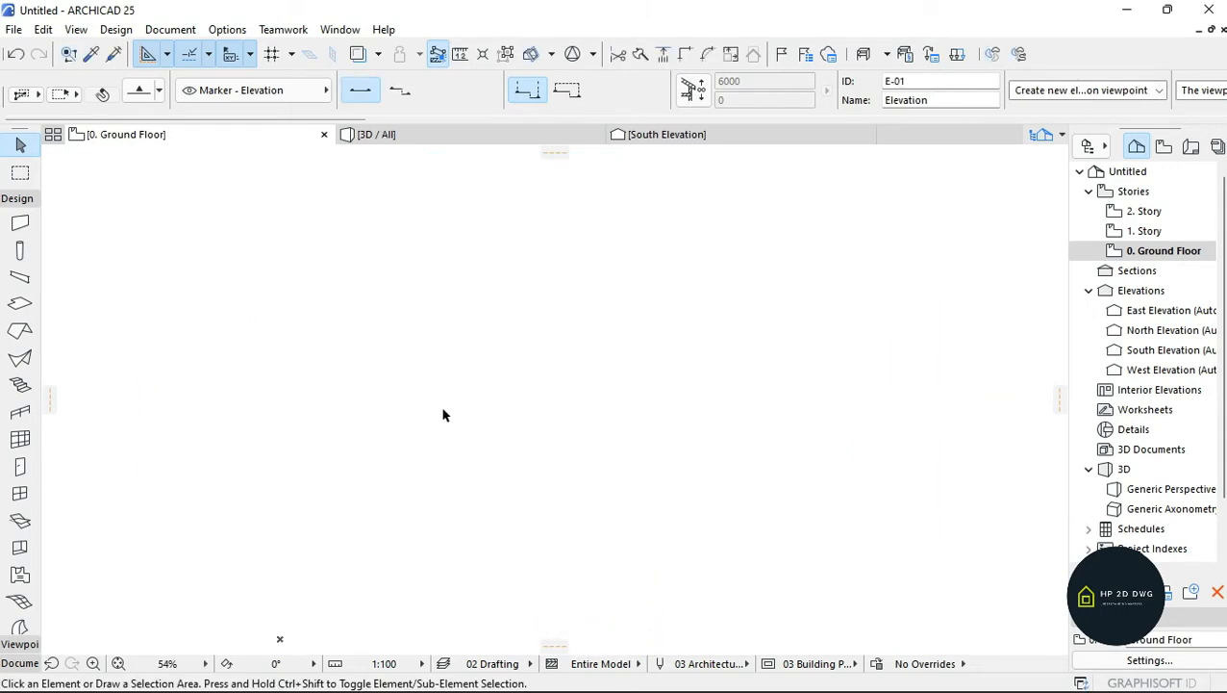
# - Set the Wall tool's default structure to basic
pyautogui.click(20, 223)
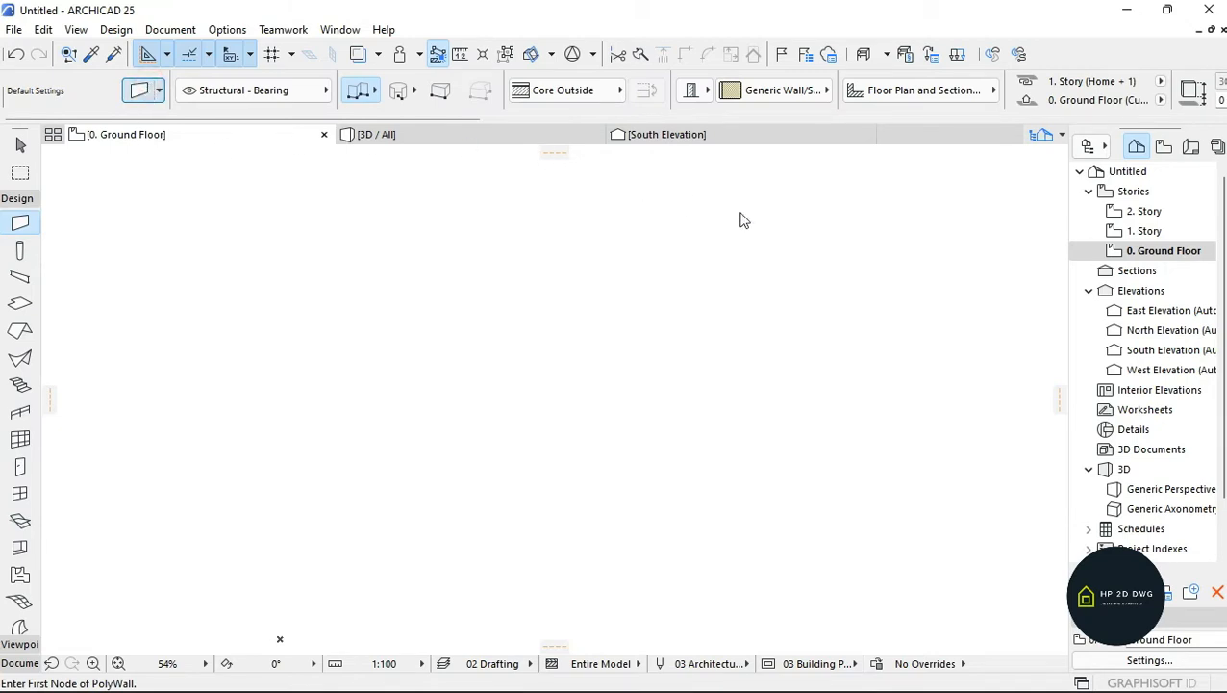
pyautogui.hotkey('ctrl', 't')
pyautogui.click(624, 137)
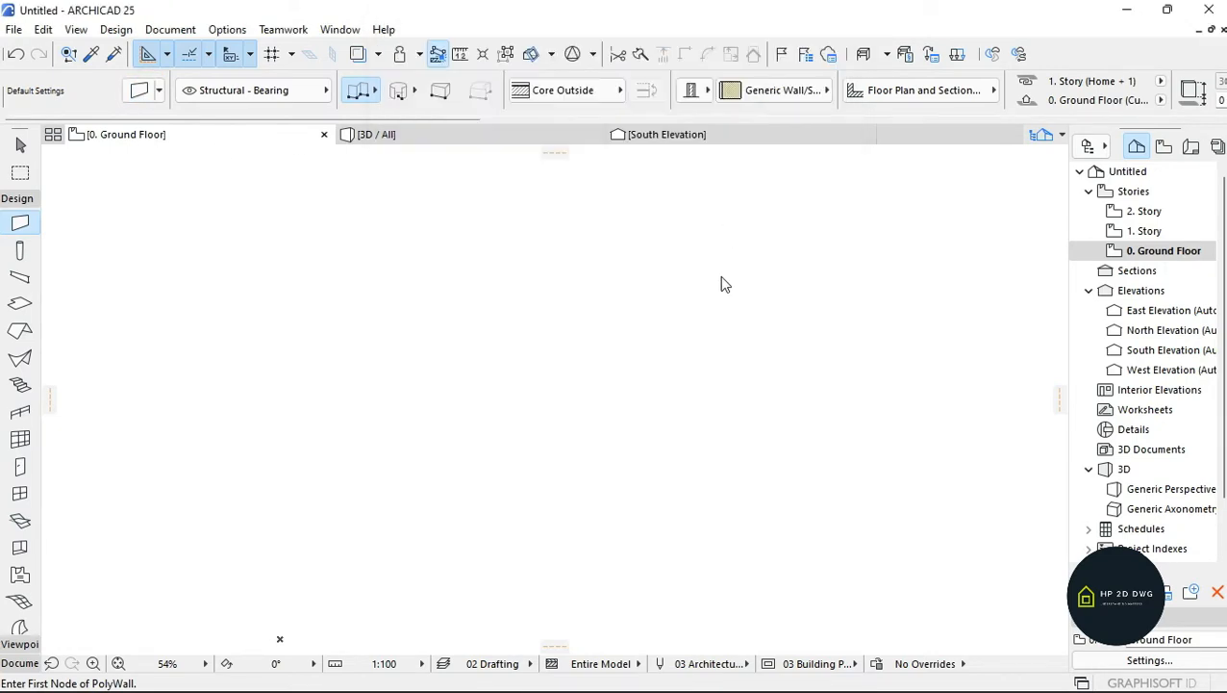
pyautogui.press('Return')
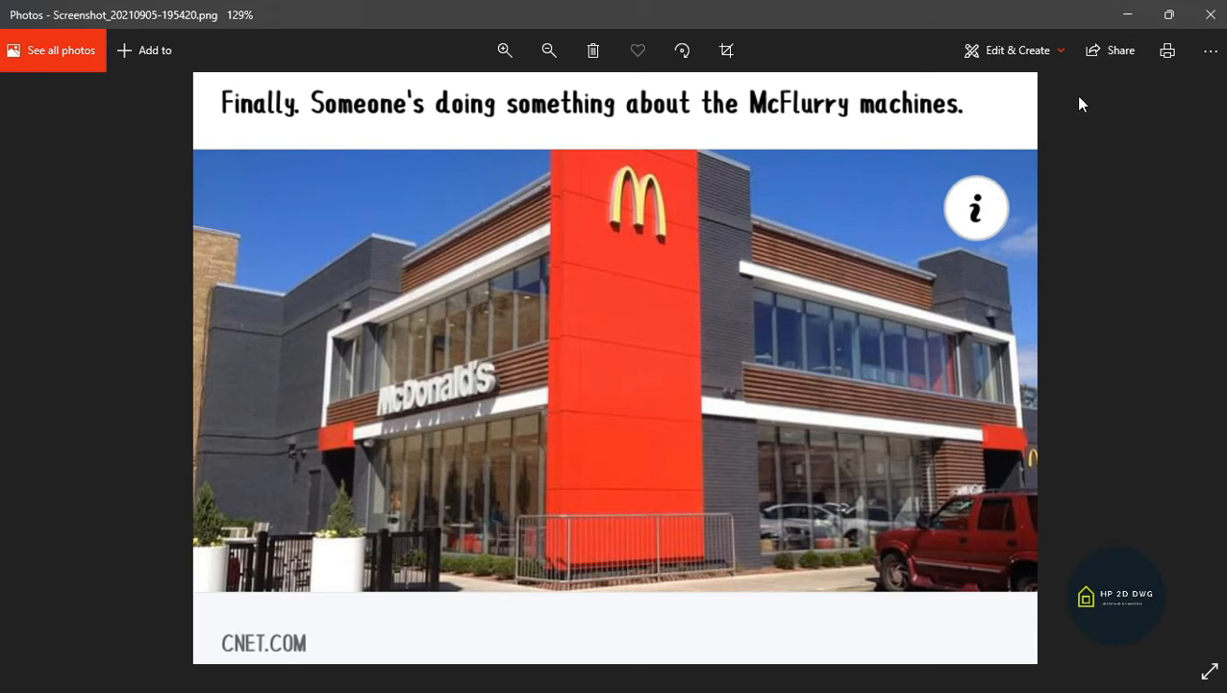
# - Return to the Untitled project in ARCHICAD and set the Slab tool's default thickness to 450 mm
pyautogui.click(1128, 14)
pyautogui.doubleClick(20, 304)
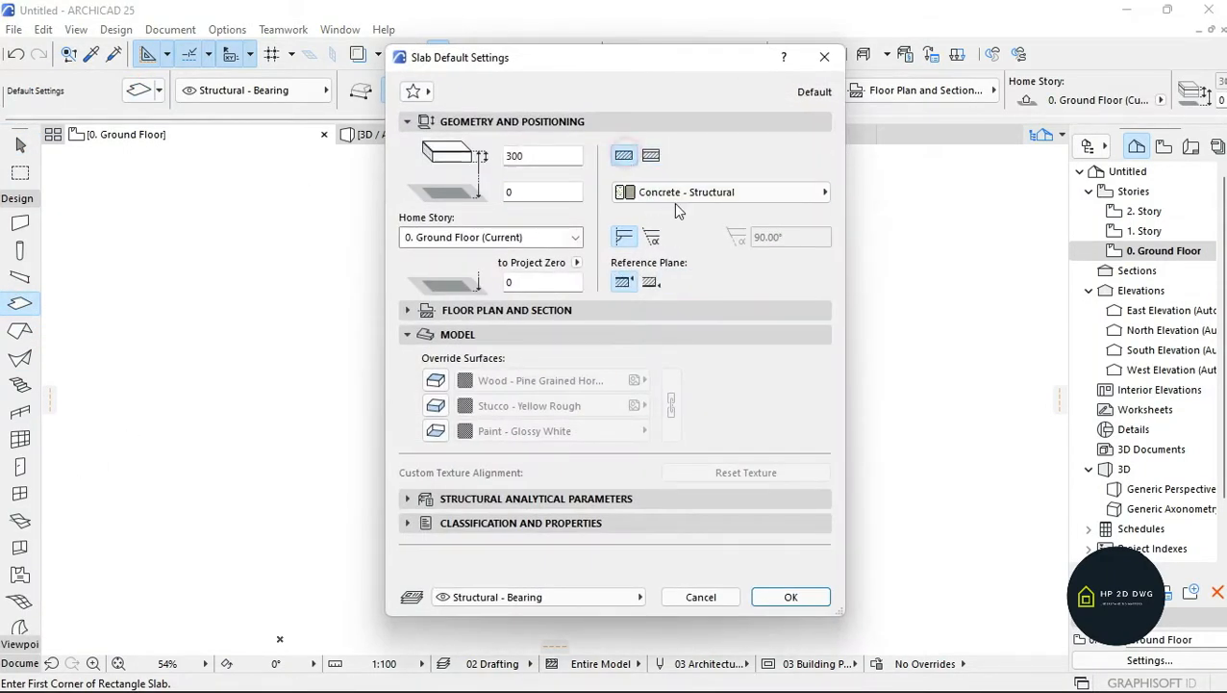
pyautogui.write('450')
pyautogui.click(791, 597)
# - Draw a rectangular Concrete - Structural slab between the elevation markers and check it in the 3D view
pyautogui.scroll(-3, 504, 367)
pyautogui.click(363, 290)
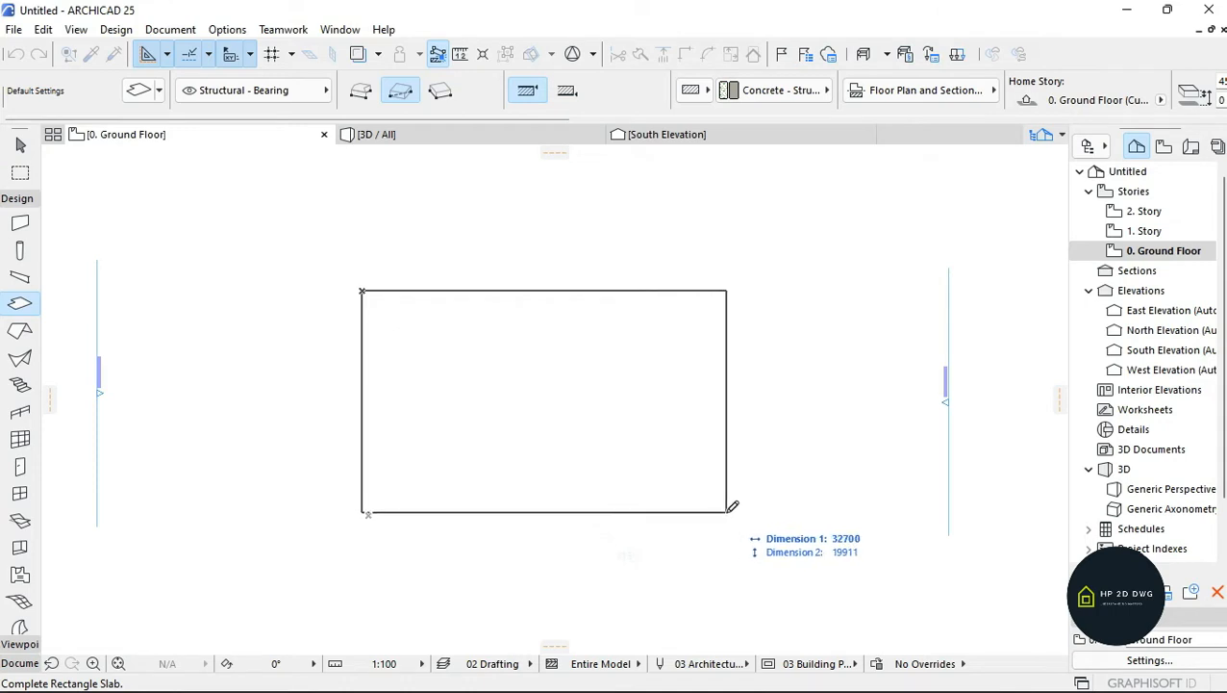
pyautogui.click(682, 502)
pyautogui.scroll(2, 500, 427)
pyautogui.scroll(1, 500, 427)
pyautogui.press('Escape')
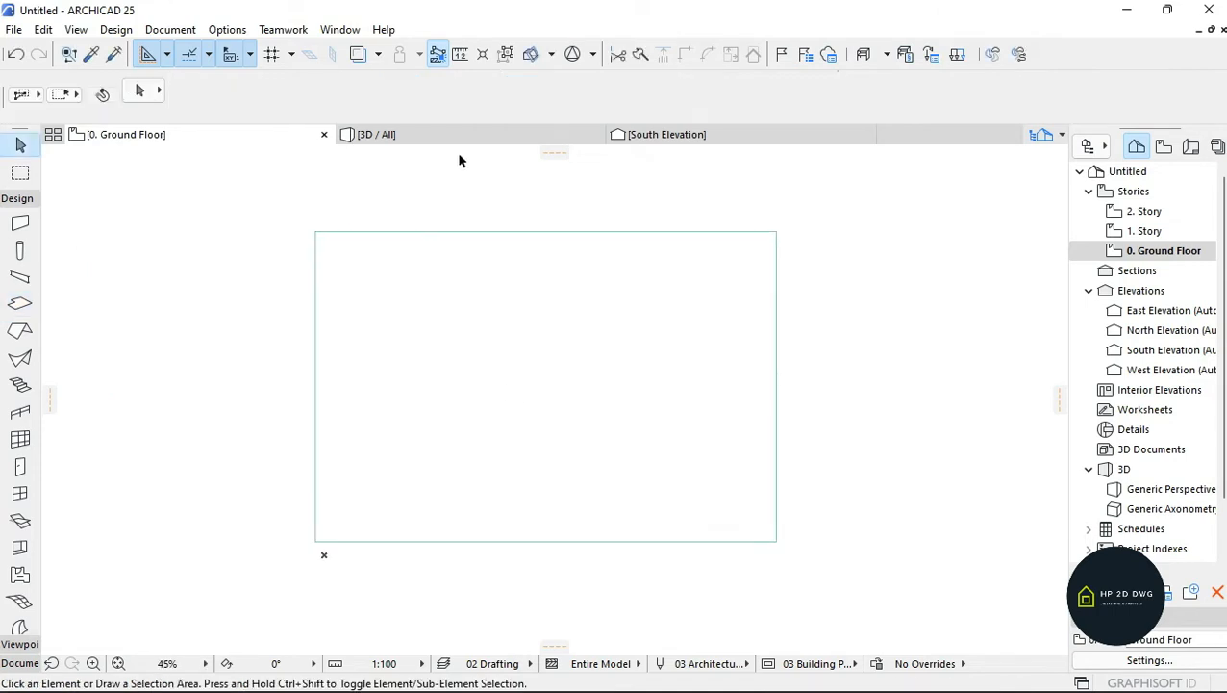
pyautogui.click(460, 137)
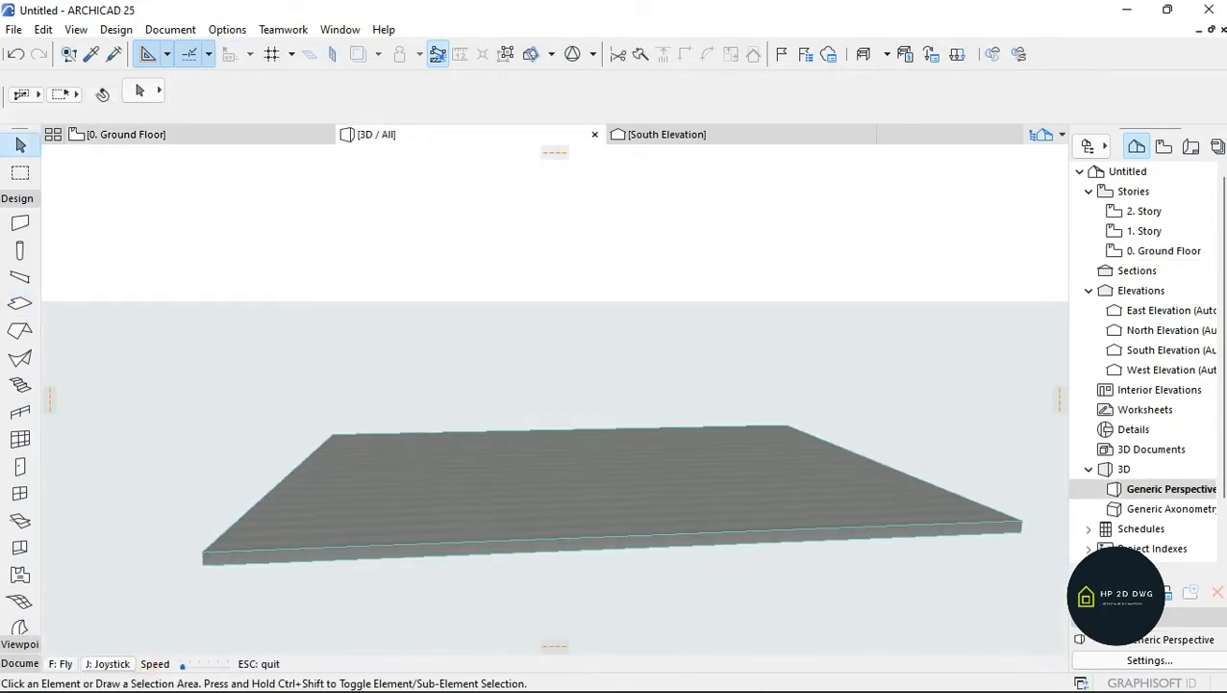
# - On the ground floor plan, draw a wall from the slab's lower-left corner along part of its lower edge
pyautogui.press('F2')
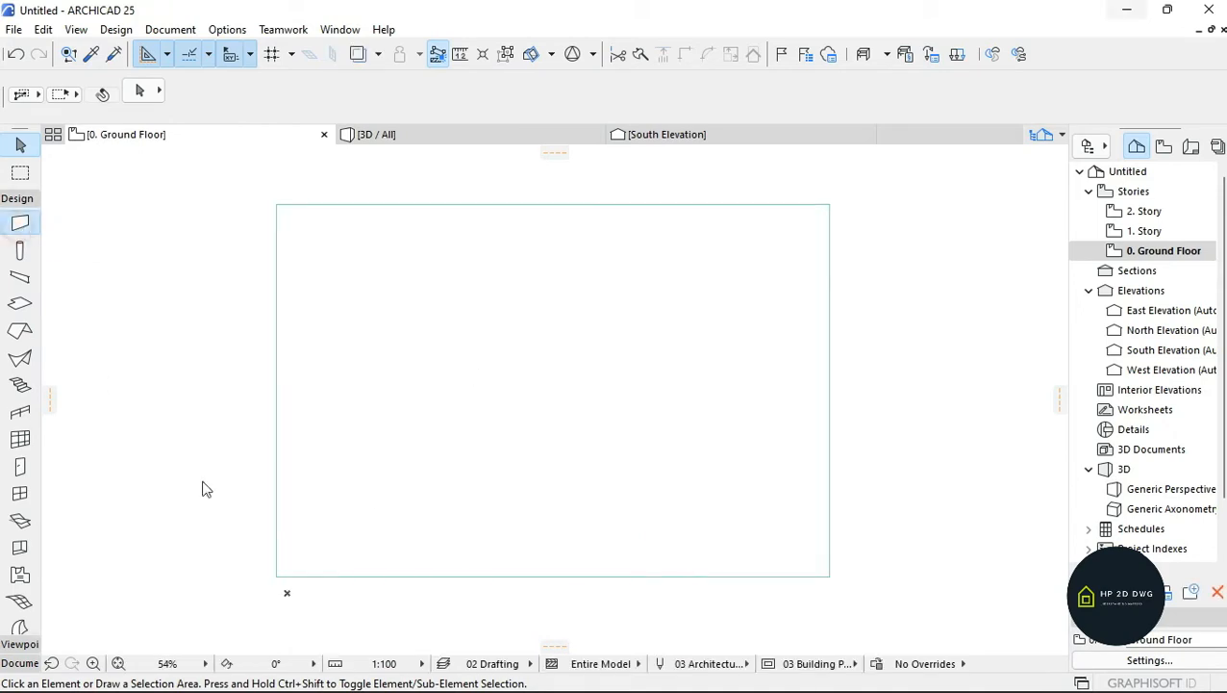
pyautogui.click(277, 576)
pyautogui.doubleClick(413, 575)
pyautogui.scroll(-2, 416, 571)
pyautogui.scroll(5, 336, 581)
pyautogui.press('Escape')
# - Stretch the left end of the lower wall outward past the slab's lower-left corner
pyautogui.click(330, 535)
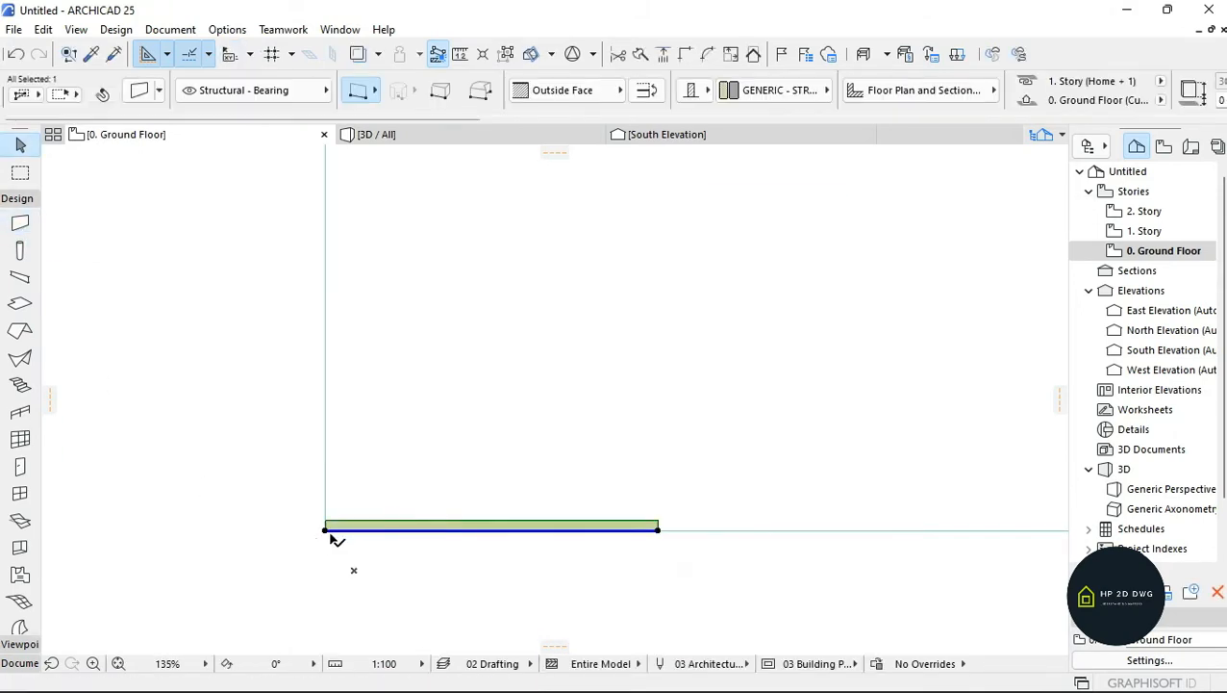
pyautogui.click(328, 532)
pyautogui.click(227, 530)
pyautogui.press('Escape')
pyautogui.scroll(1, 408, 535)
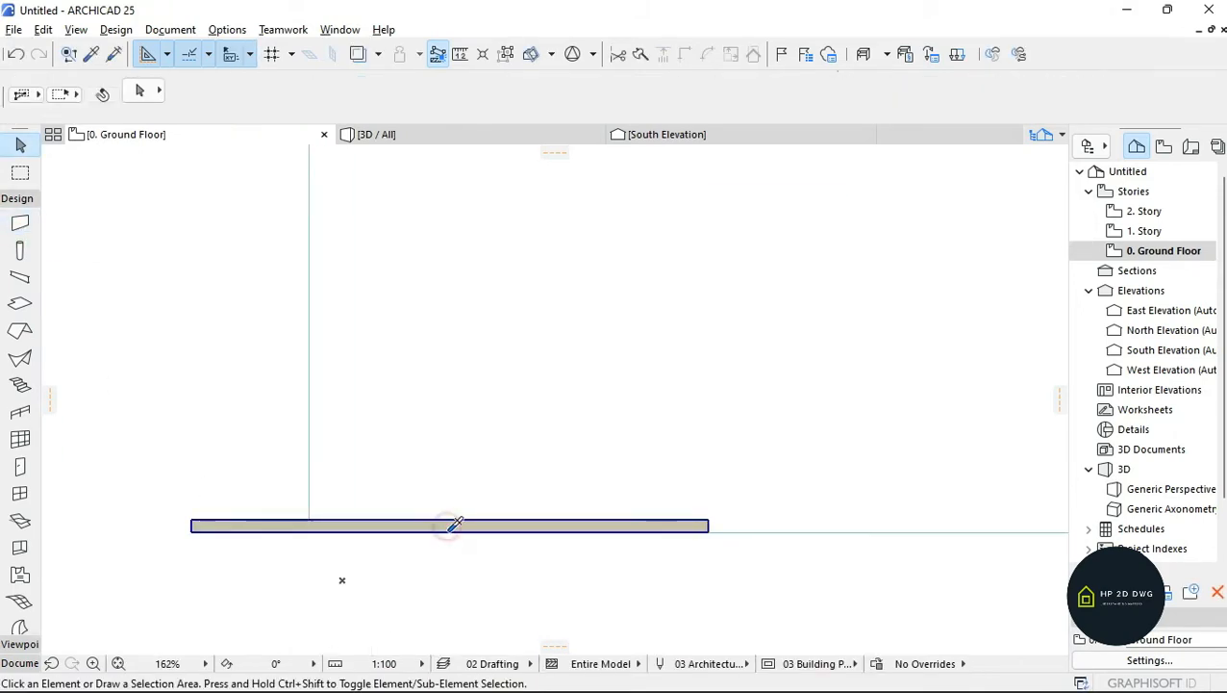
# - Draw a wall with the lower wall's settings, extending about 3334 mm leftward from the slab's upper-left corner
pyautogui.keyDown('alt'); pyautogui.click(453, 526); pyautogui.keyUp('alt')
pyautogui.scroll(-6, 452, 519)
pyautogui.scroll(4, 423, 269)
pyautogui.click(426, 217)
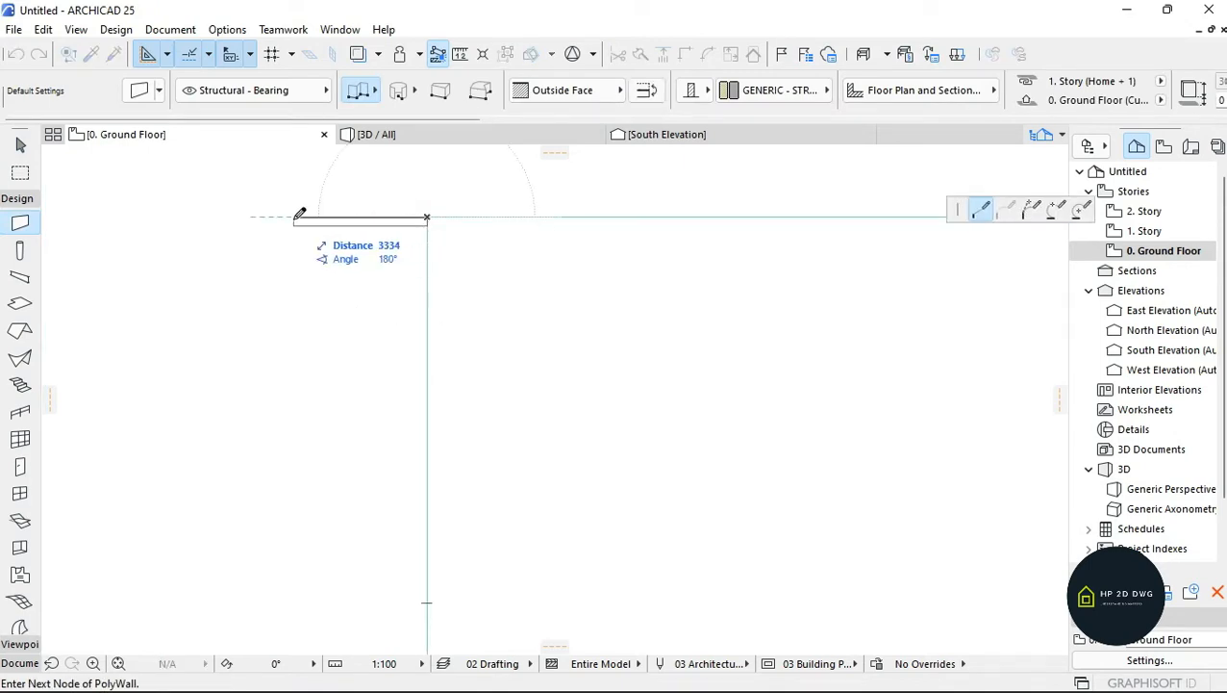
pyautogui.doubleClick(294, 220)
# - Draw an L-shaped wall from the slab's upper-left corner down along the left edge and rightward over the slab
pyautogui.click(429, 217)
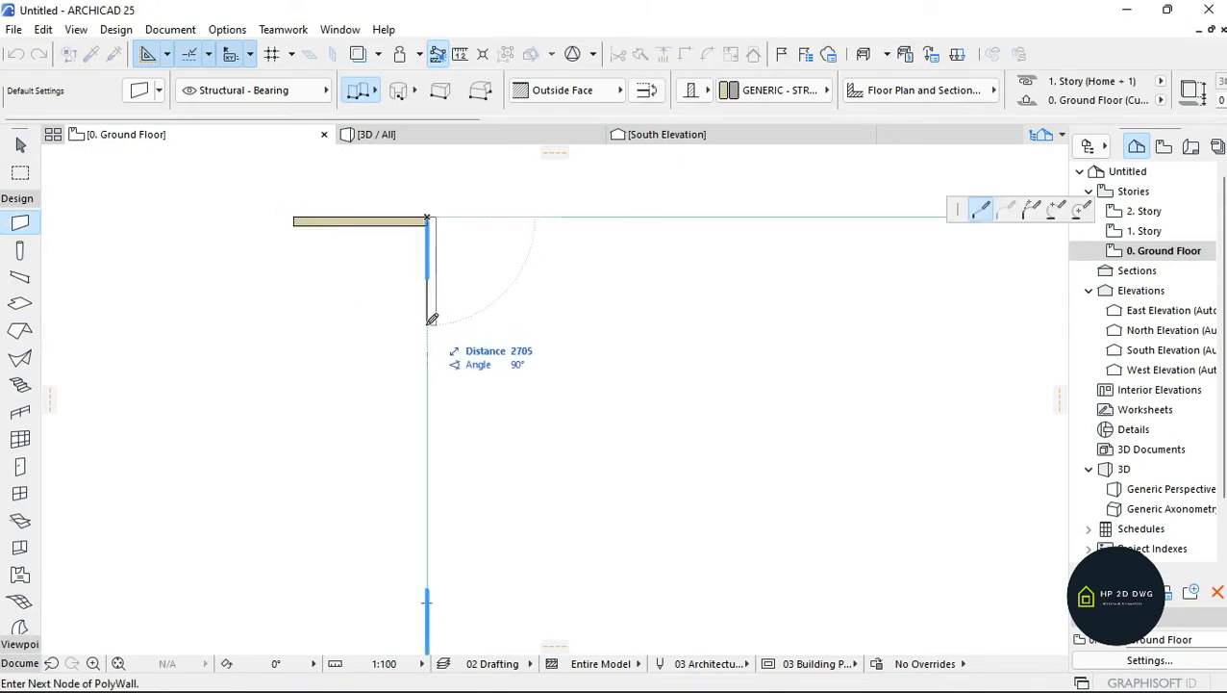
pyautogui.click(428, 344)
pyautogui.doubleClick(543, 350)
# - Draw an L-shaped inside-face wall from the slab's lower-right corner, leftward along the lower edge and up over the slab
pyautogui.scroll(-6, 467, 349)
pyautogui.scroll(8, 678, 469)
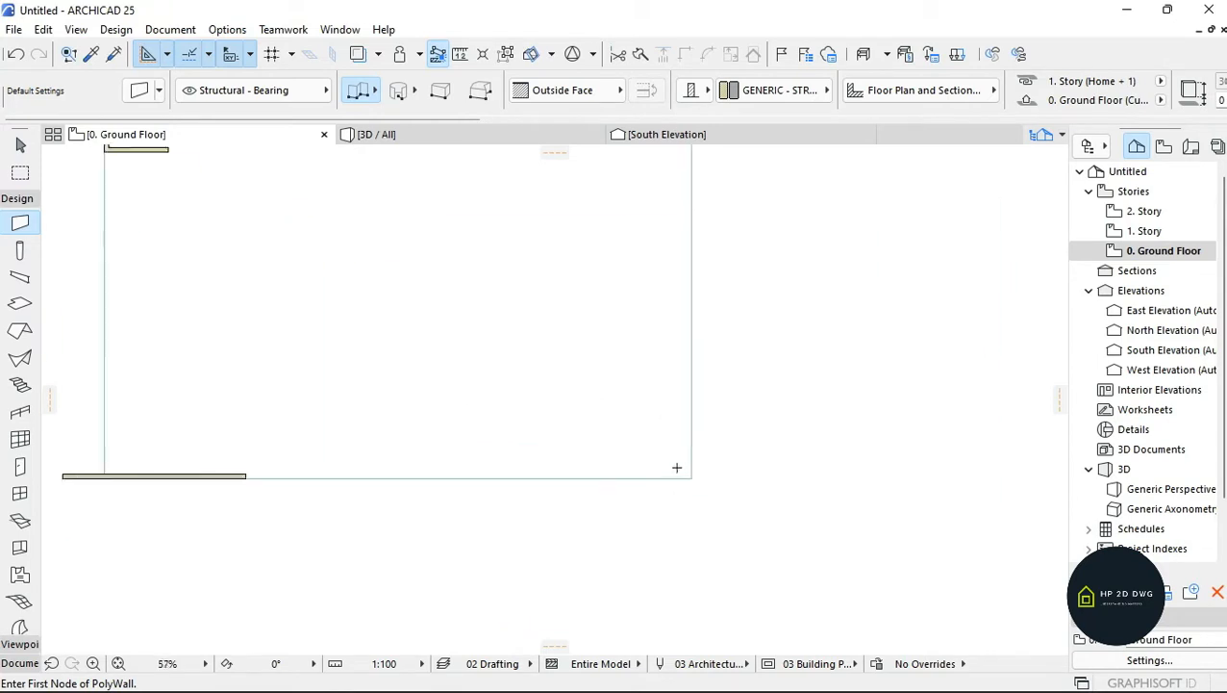
pyautogui.click(713, 490)
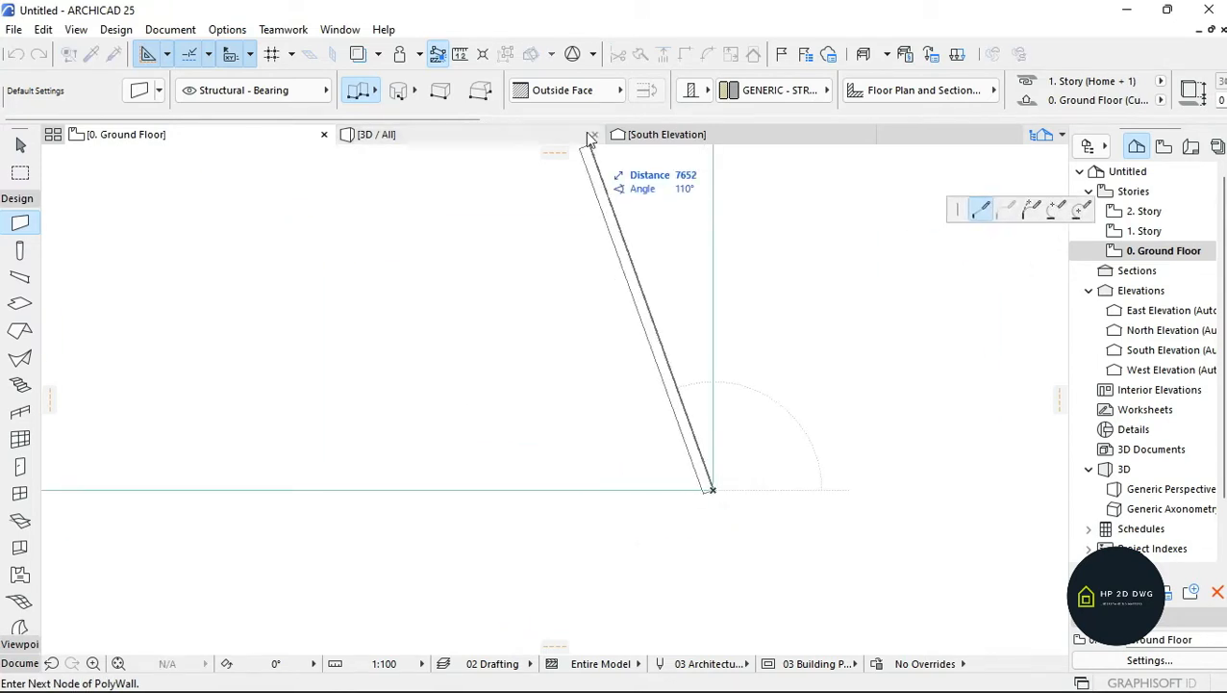
pyautogui.click(505, 489)
pyautogui.doubleClick(506, 287)
pyautogui.scroll(-6, 588, 183)
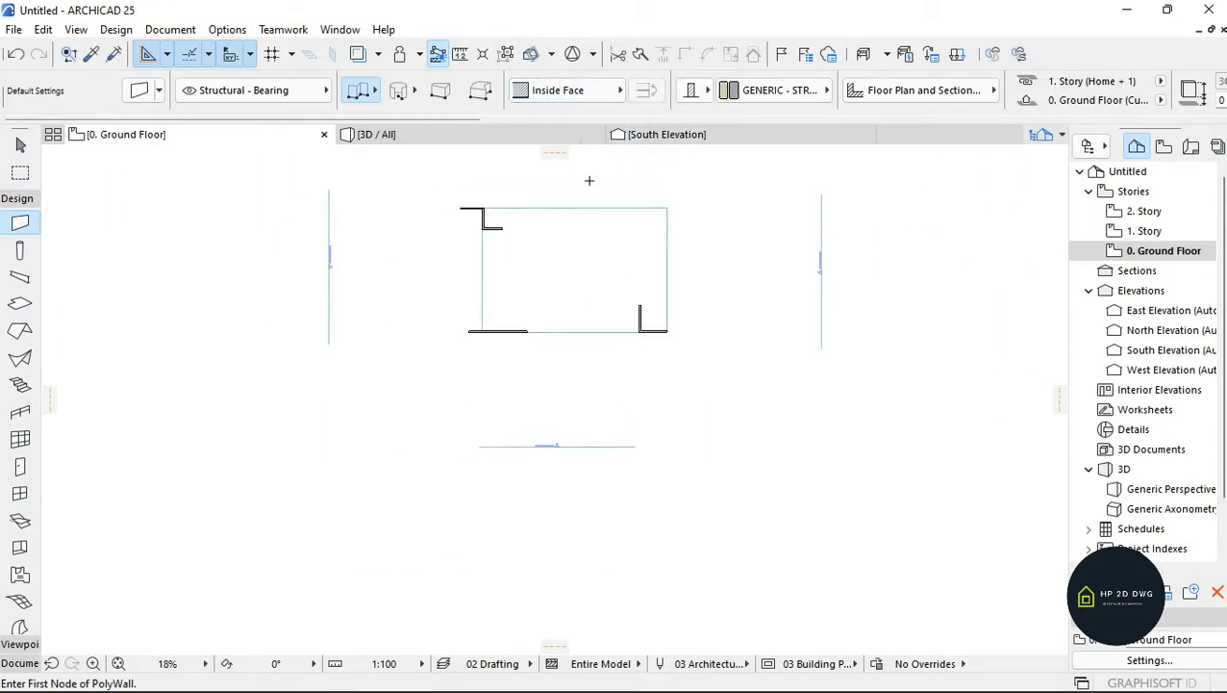
# - In the 3D view, set the home offset of the lower-edge wall and the three upper-left corner walls to -450 mm
pyautogui.scroll(2, 589, 211)
pyautogui.press('F3')
pyautogui.hotkey('shift', 'F3')
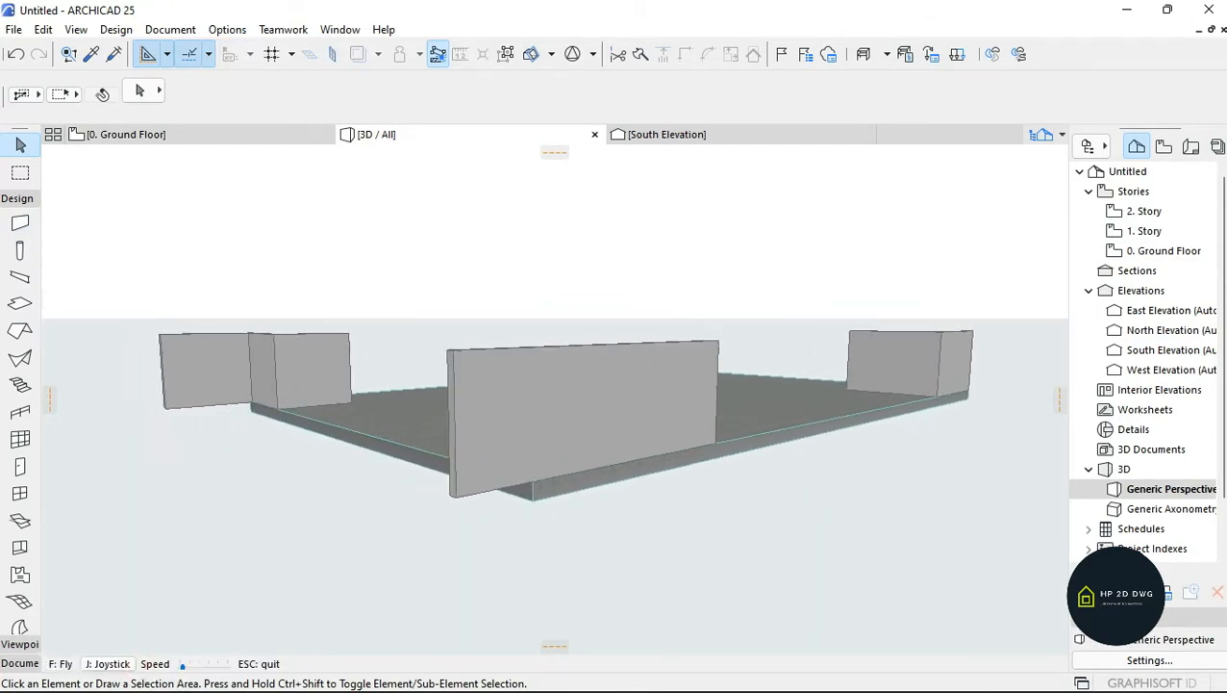
pyautogui.press('Escape')
pyautogui.click(447, 415)
pyautogui.keyDown('shift'); pyautogui.click(306, 372); pyautogui.keyUp('shift')
pyautogui.keyDown('shift'); pyautogui.click(254, 371); pyautogui.keyUp('shift')
pyautogui.keyDown('shift'); pyautogui.click(198, 371); pyautogui.keyUp('shift')
pyautogui.scroll(-2, 755, 90)
pyautogui.doubleClick(1057, 99)
pyautogui.write('-450')
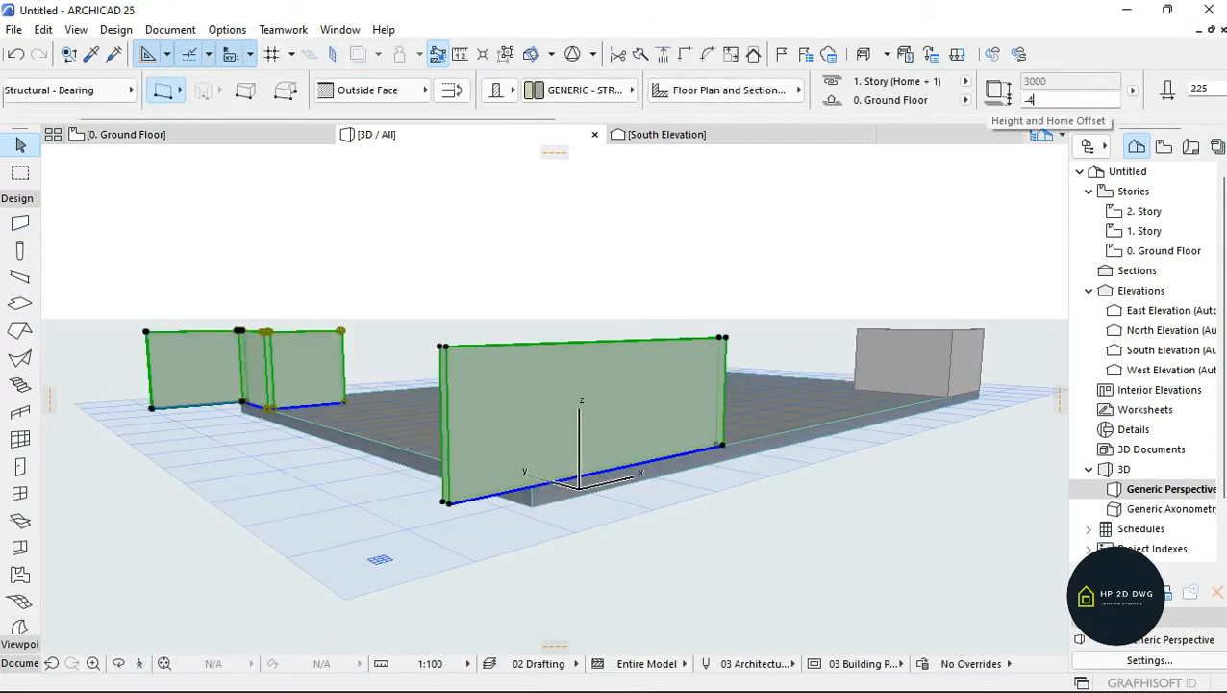
pyautogui.press('Return')
pyautogui.press('Escape')
# - Link the top of the lower-edge wall and the three upper-left corner walls to 2. Story (Home + 2)
pyautogui.click(217, 365)
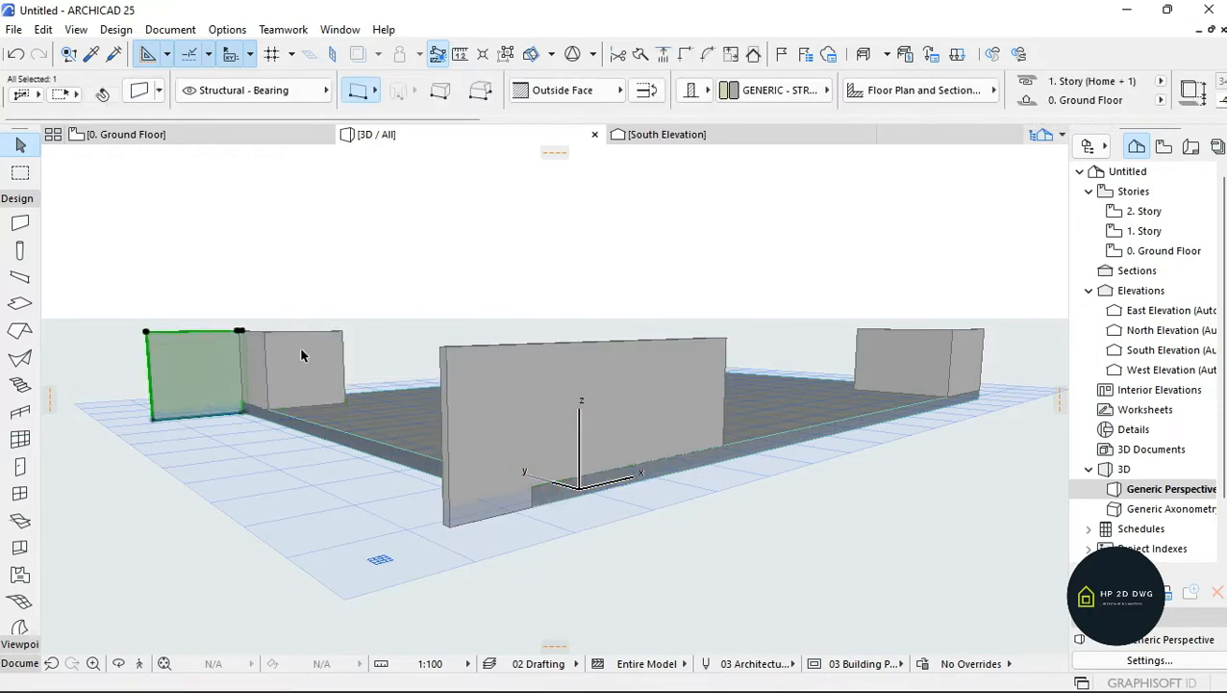
pyautogui.keyDown('shift'); pyautogui.click(224, 358); pyautogui.keyUp('shift')
pyautogui.keyDown('shift'); pyautogui.click(575, 359); pyautogui.keyUp('shift')
pyautogui.hotkey('ctrl', 't')
pyautogui.click(575, 133)
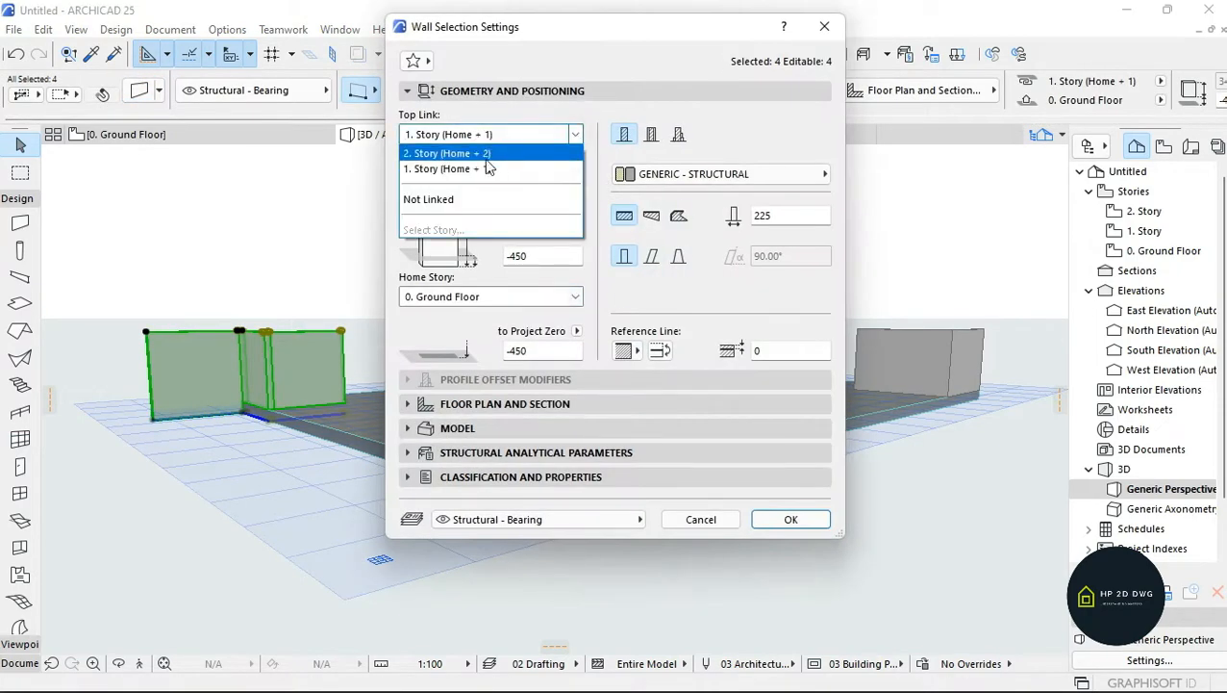
pyautogui.click(452, 153)
pyautogui.press('Return')
pyautogui.press('Escape')
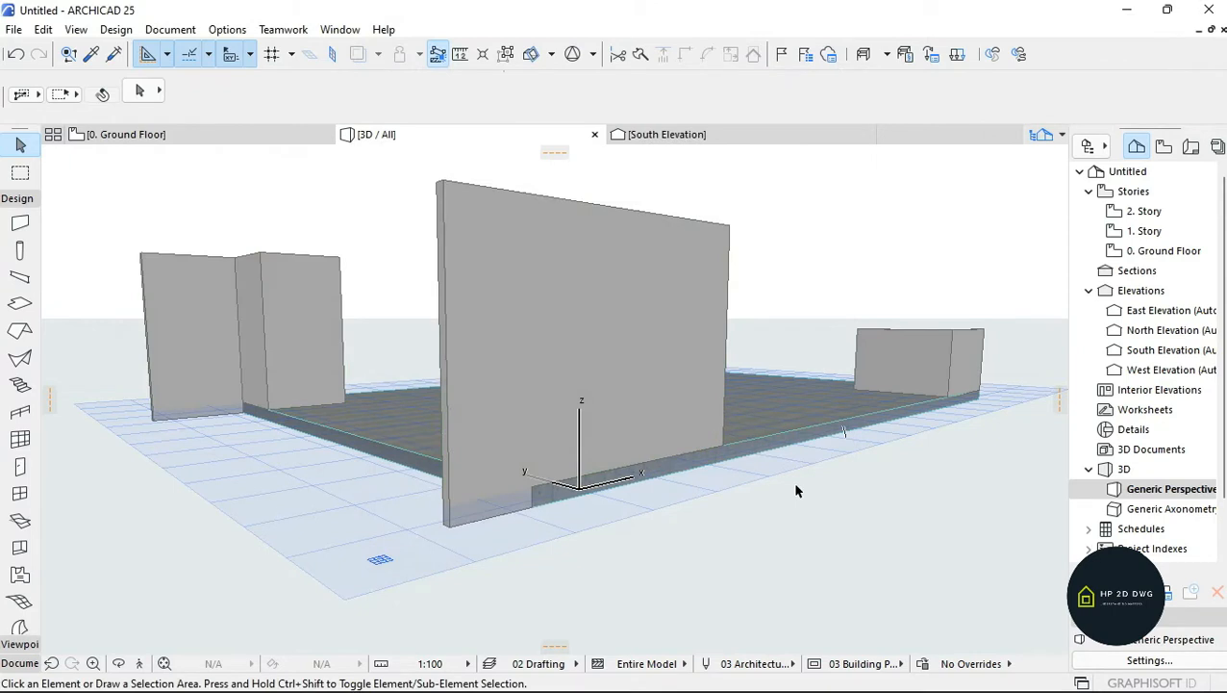
# - On the ground floor plan, draw a curtain wall along the slab's lower edge, from the lower-edge wall's end to the lower-right L-shaped wall's corner
pyautogui.press('F2')
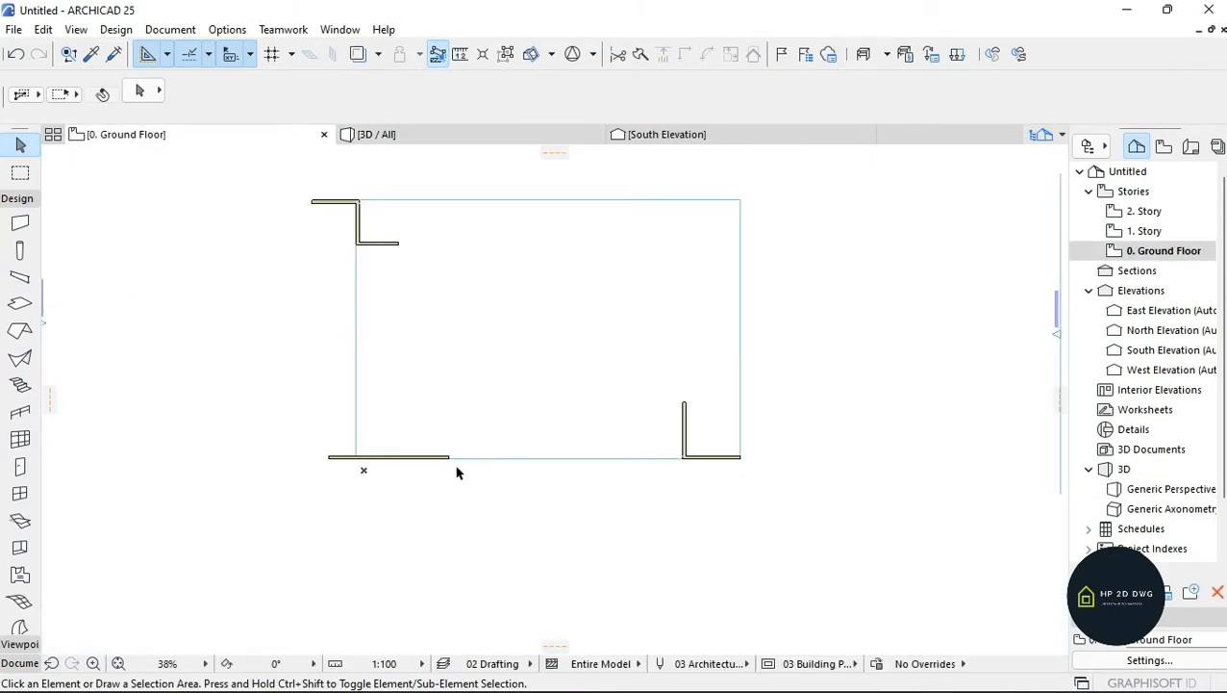
pyautogui.scroll(5, 577, 467)
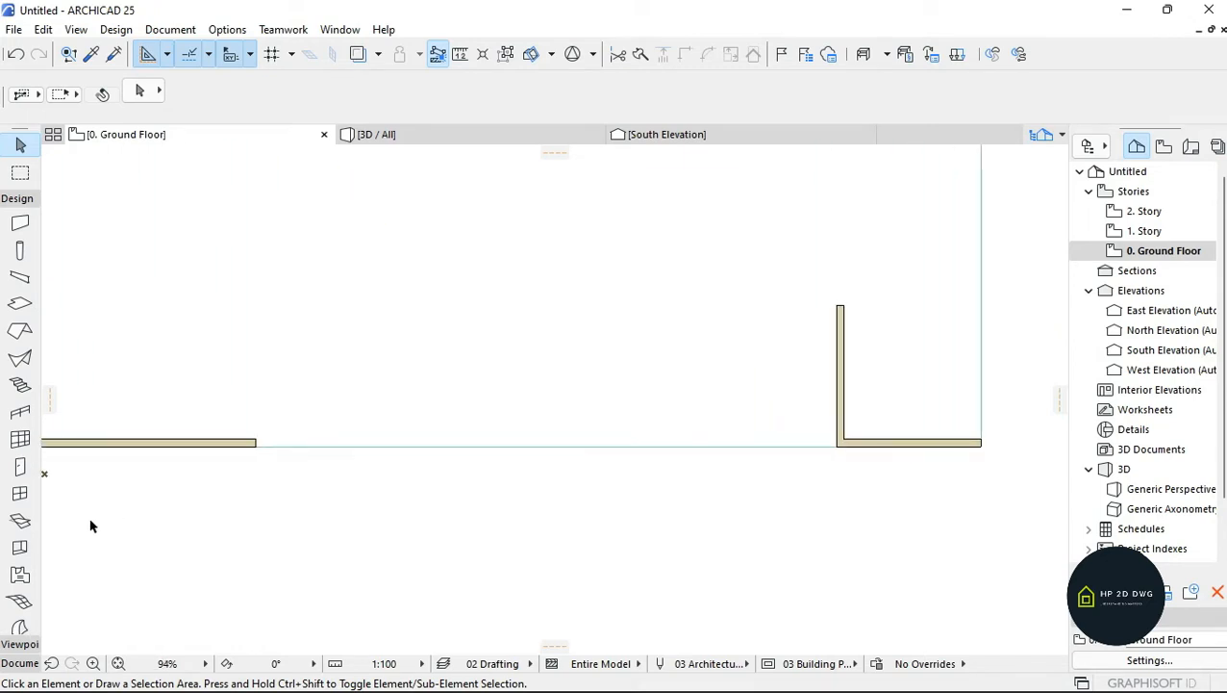
pyautogui.doubleClick(21, 440)
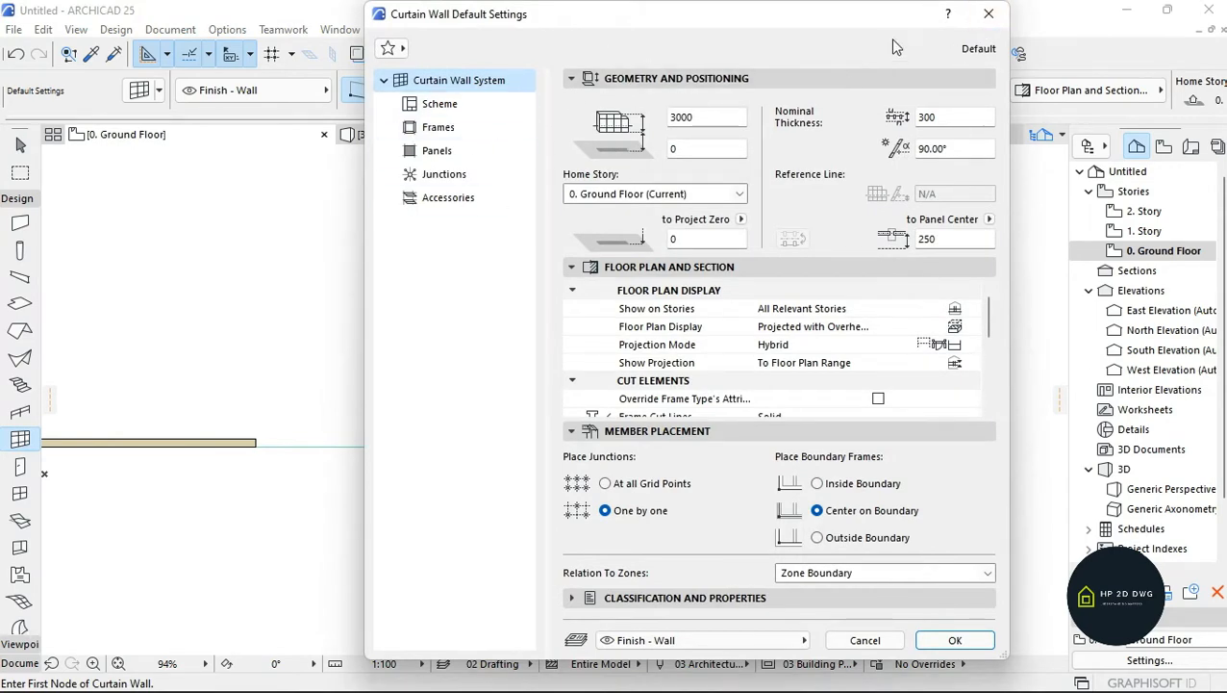
pyautogui.click(985, 15)
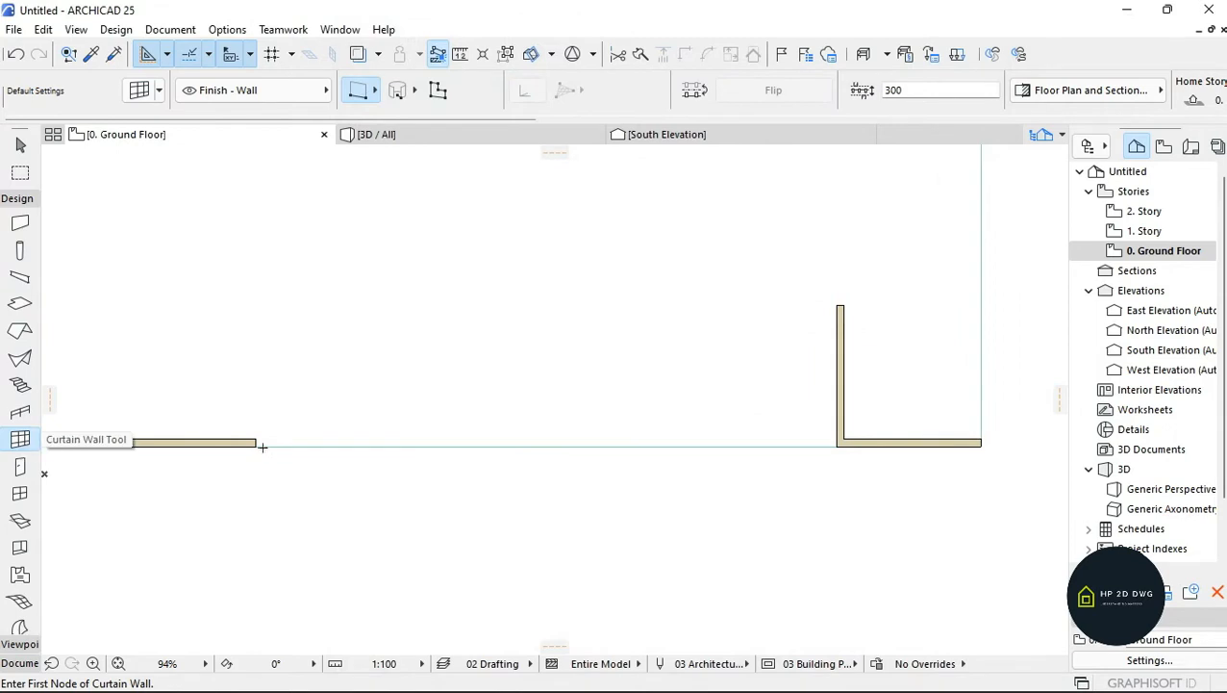
pyautogui.scroll(5, 256, 443)
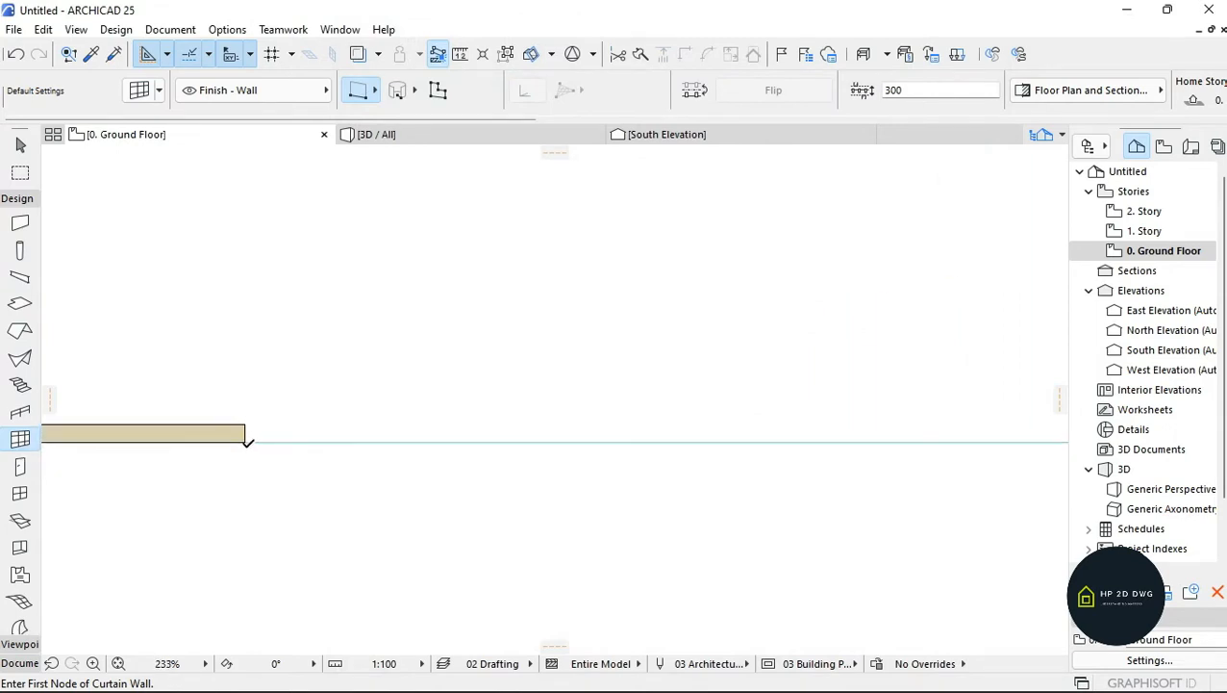
pyautogui.click(247, 440)
pyautogui.scroll(-4, 219, 471)
pyautogui.scroll(2, 808, 463)
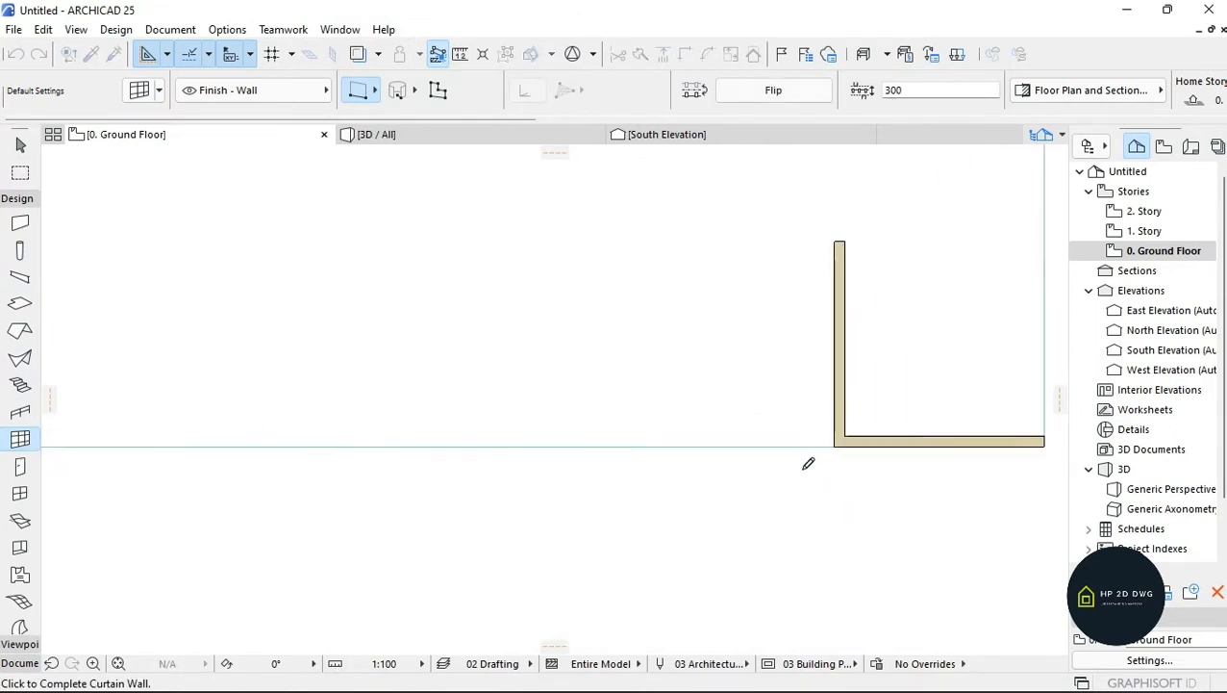
pyautogui.scroll(3, 809, 464)
pyautogui.click(857, 426)
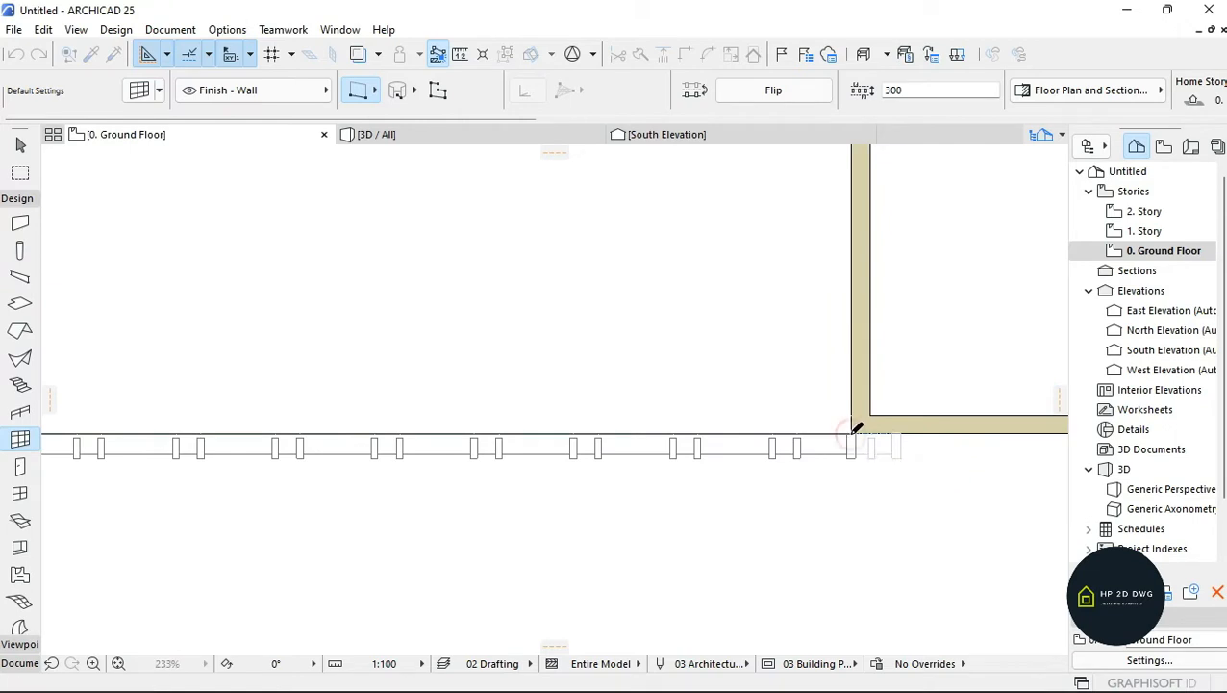
pyautogui.click(851, 434)
pyautogui.scroll(-3, 833, 374)
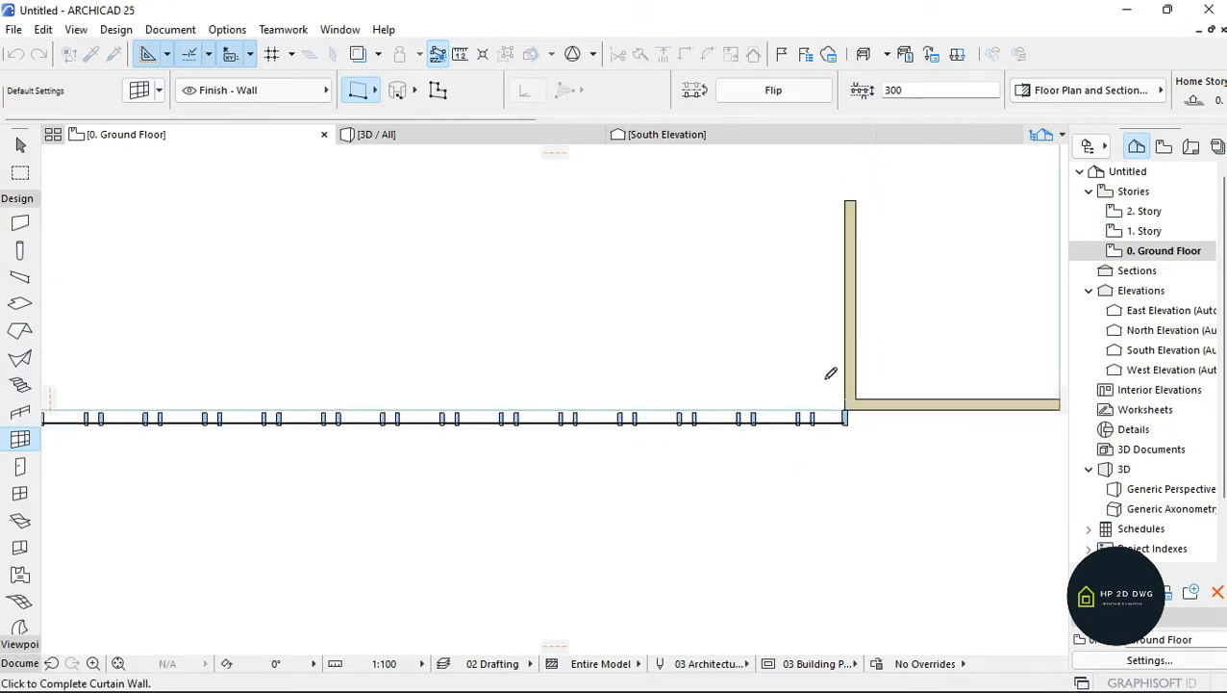
pyautogui.press('Escape')
pyautogui.press('Escape')
# - Move the lower-edge curtain wall inward so its reference line meets the inner end corner of the adjoining wall
pyautogui.scroll(-4, 847, 394)
pyautogui.scroll(12, 465, 387)
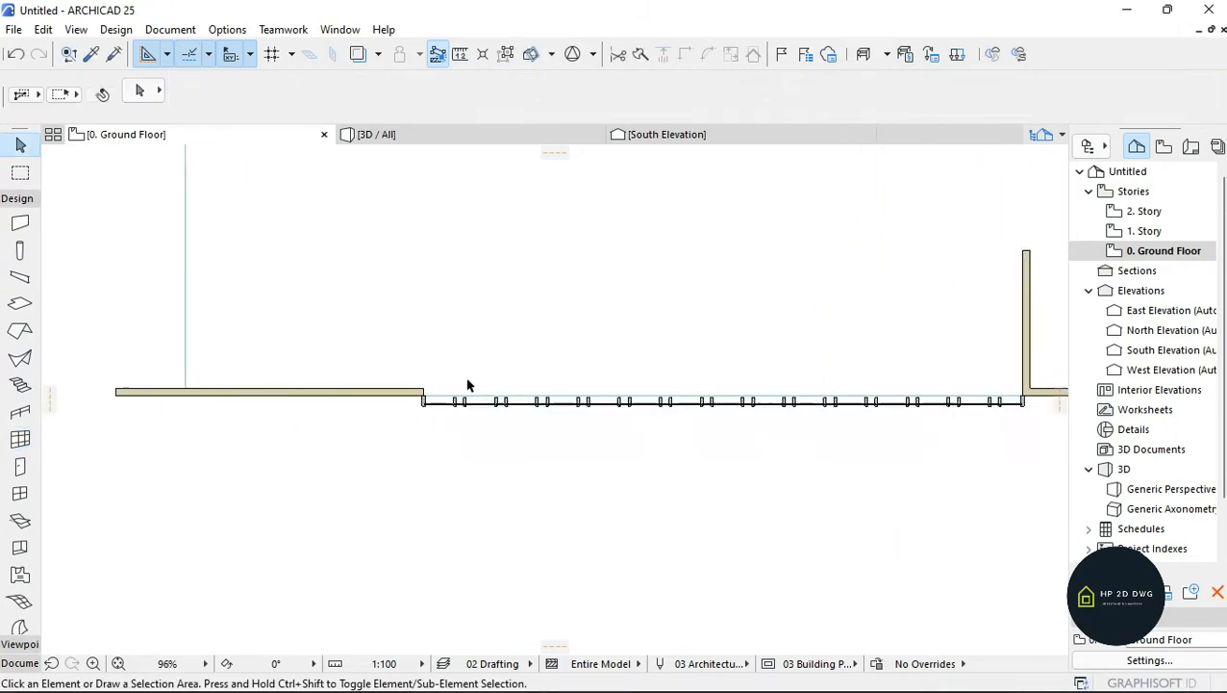
pyautogui.click(380, 456)
pyautogui.scroll(4, 357, 462)
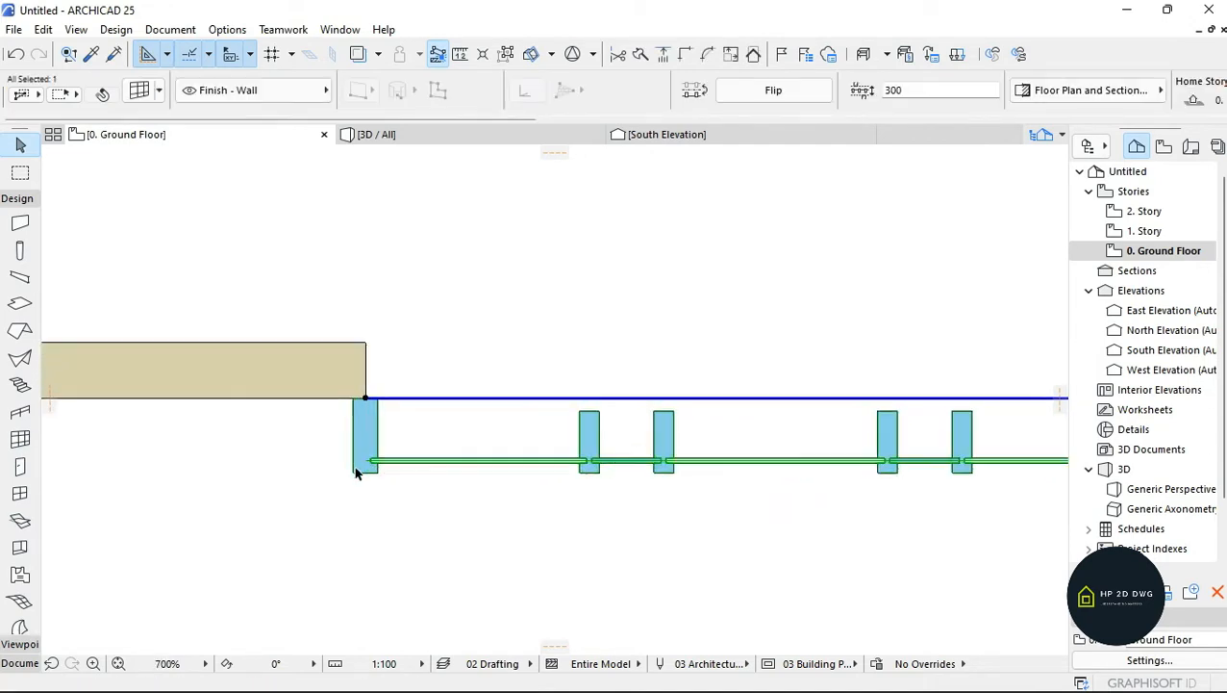
pyautogui.scroll(-2, 380, 376)
pyautogui.click(369, 386)
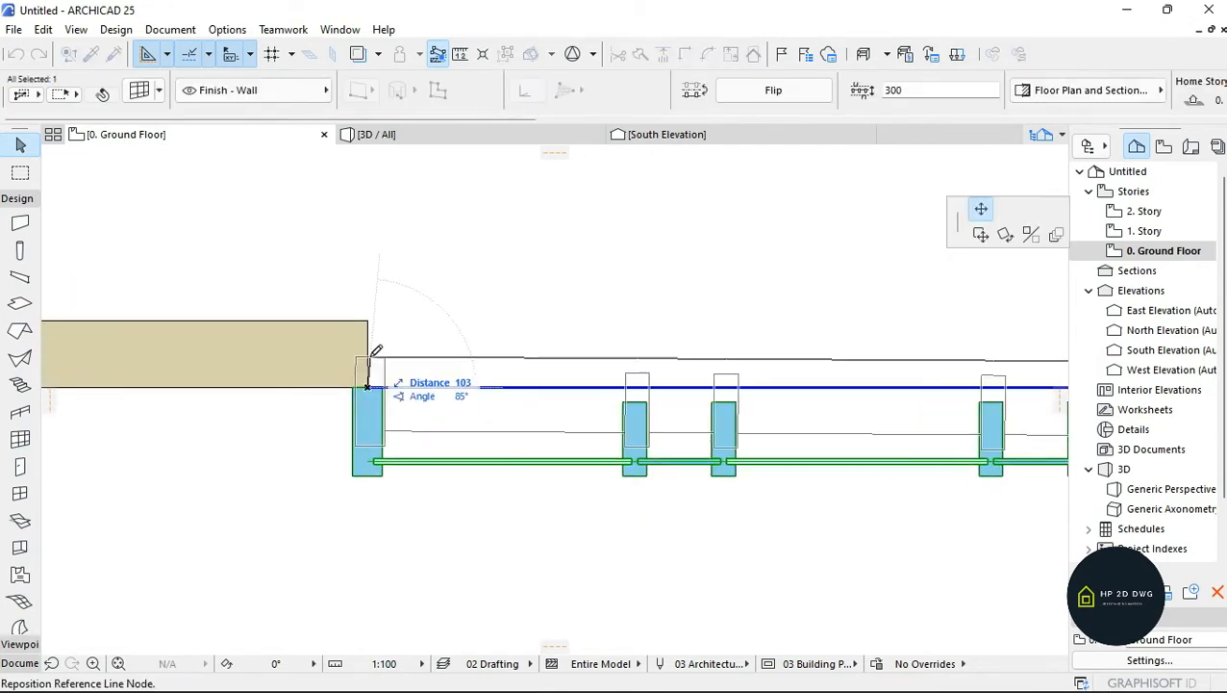
pyautogui.click(982, 237)
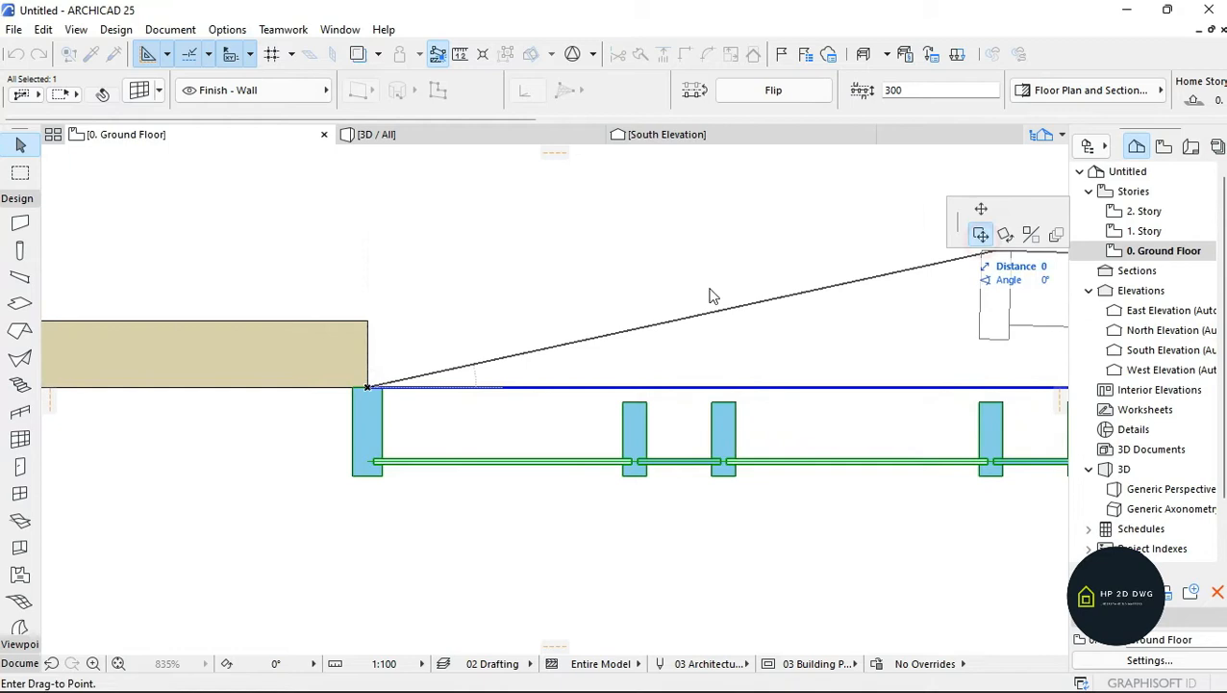
pyautogui.click(368, 320)
pyautogui.scroll(4, 374, 305)
pyautogui.moveTo(375, 305); pyautogui.dragTo(423, 355, button='middle')
# - Shift the lower-edge curtain wall farther inward until its frames lie just inside the slab edge
pyautogui.click(408, 386)
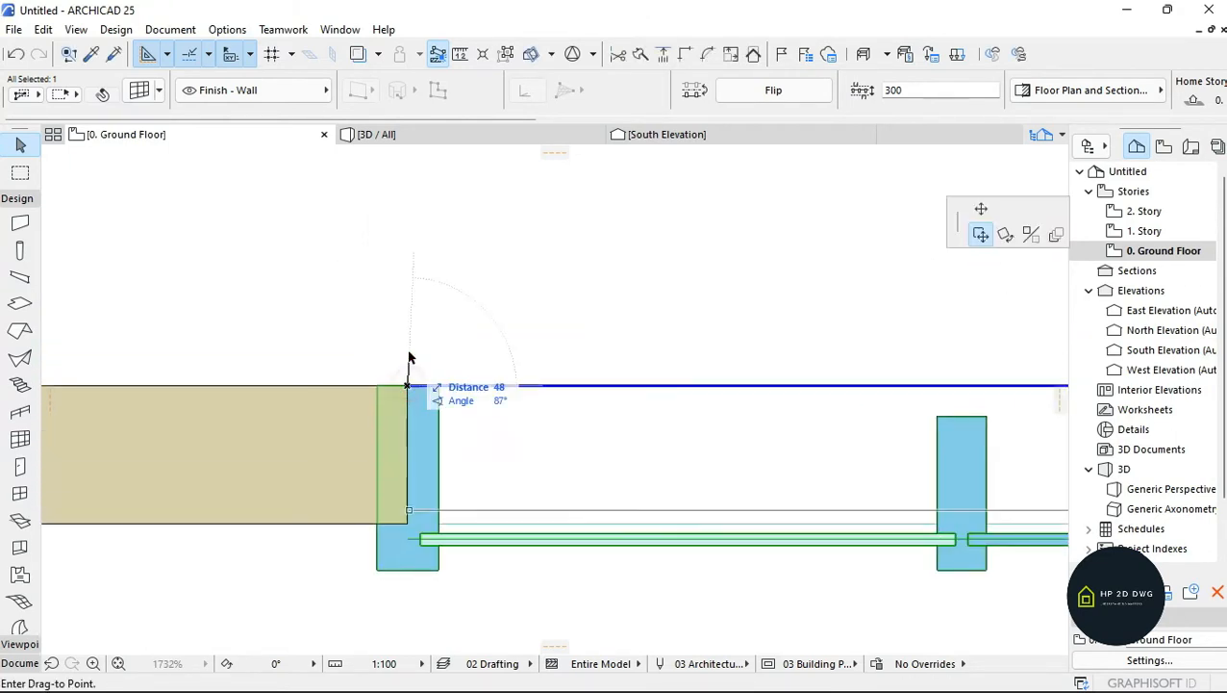
pyautogui.click(407, 334)
pyautogui.scroll(4, 385, 486)
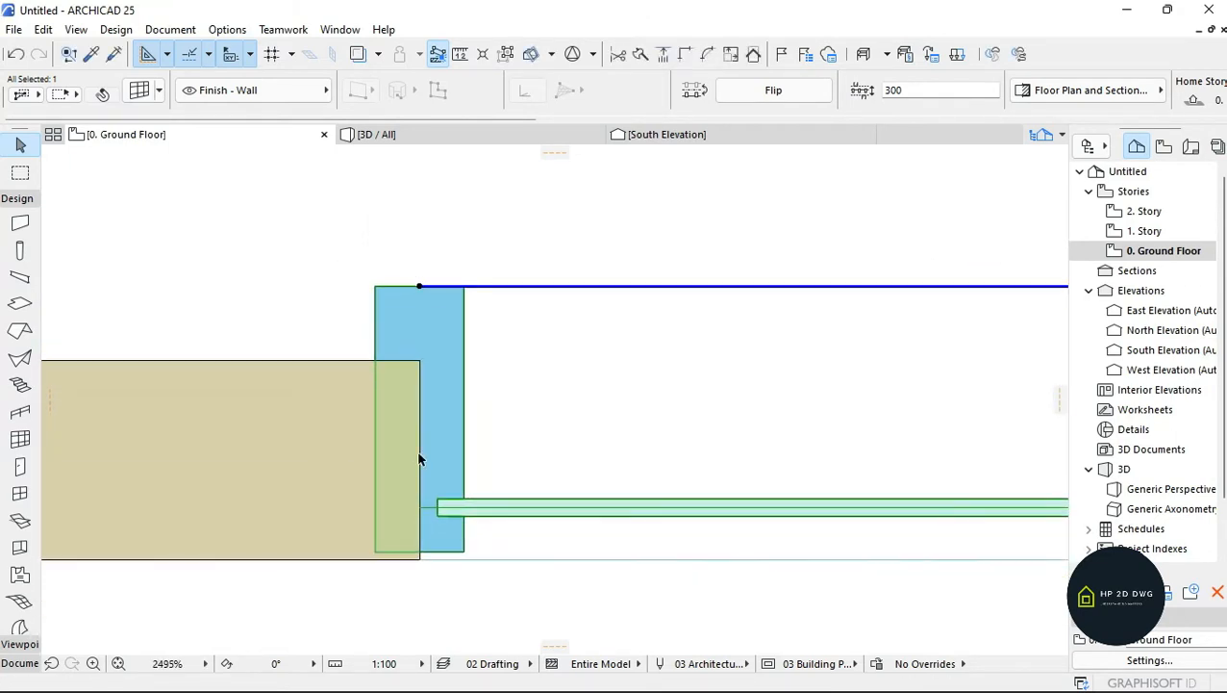
pyautogui.click(427, 151)
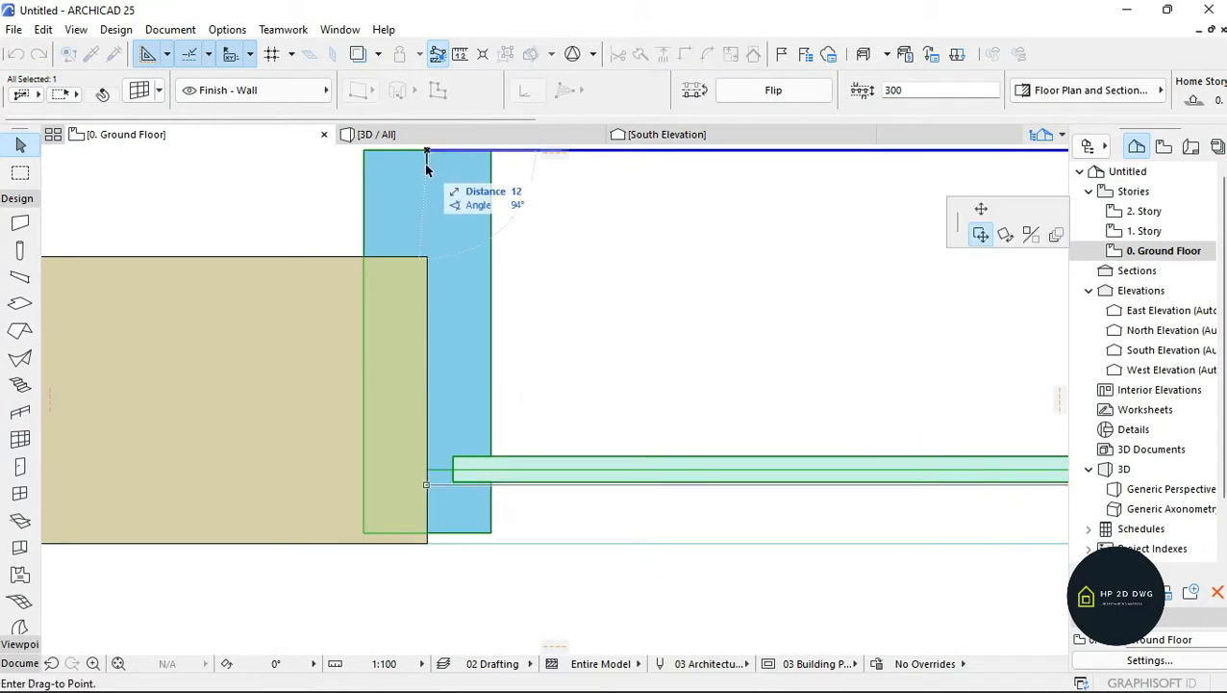
pyautogui.click(427, 166)
pyautogui.click(427, 166)
pyautogui.click(428, 154)
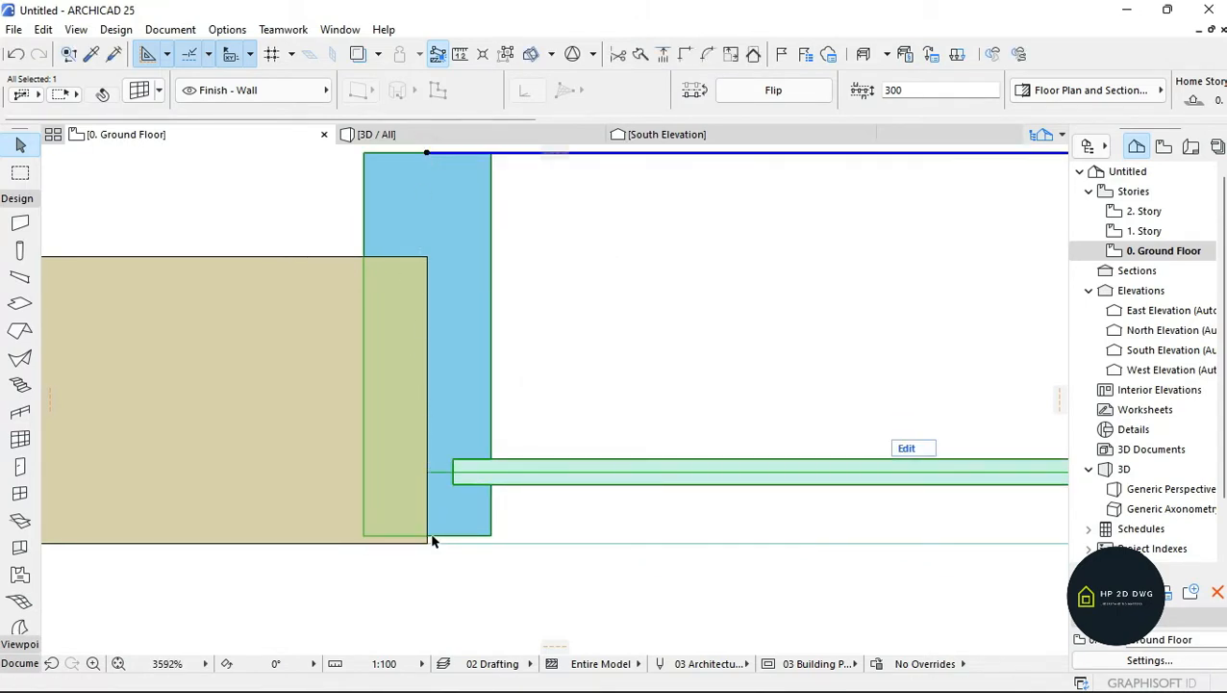
# - Measure the gap between the curtain wall frame and the slab's lower edge, and move the curtain wall 6 mm outward
pyautogui.press('Escape')
pyautogui.scroll(3, 429, 545)
pyautogui.press('m')
pyautogui.click(427, 535)
pyautogui.press('Escape')
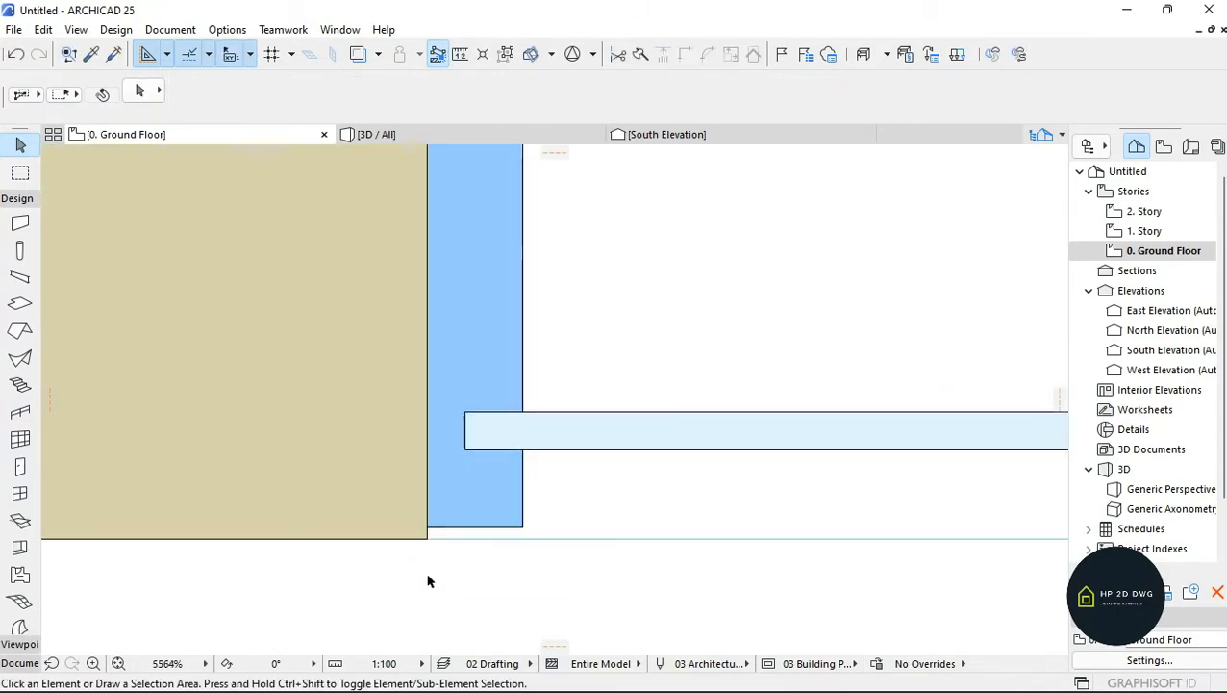
pyautogui.scroll(-2, 433, 539)
pyautogui.click(428, 349)
pyautogui.click(427, 344)
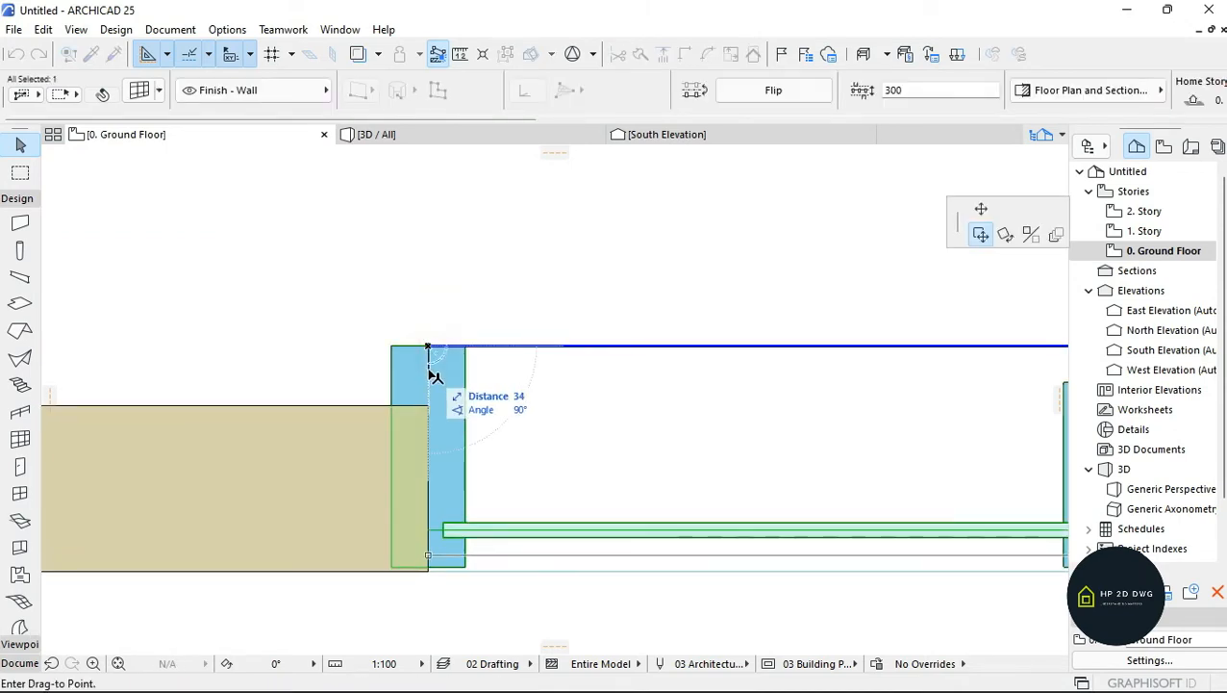
pyautogui.write('6')
pyautogui.press('Return')
pyautogui.scroll(-8, 679, 422)
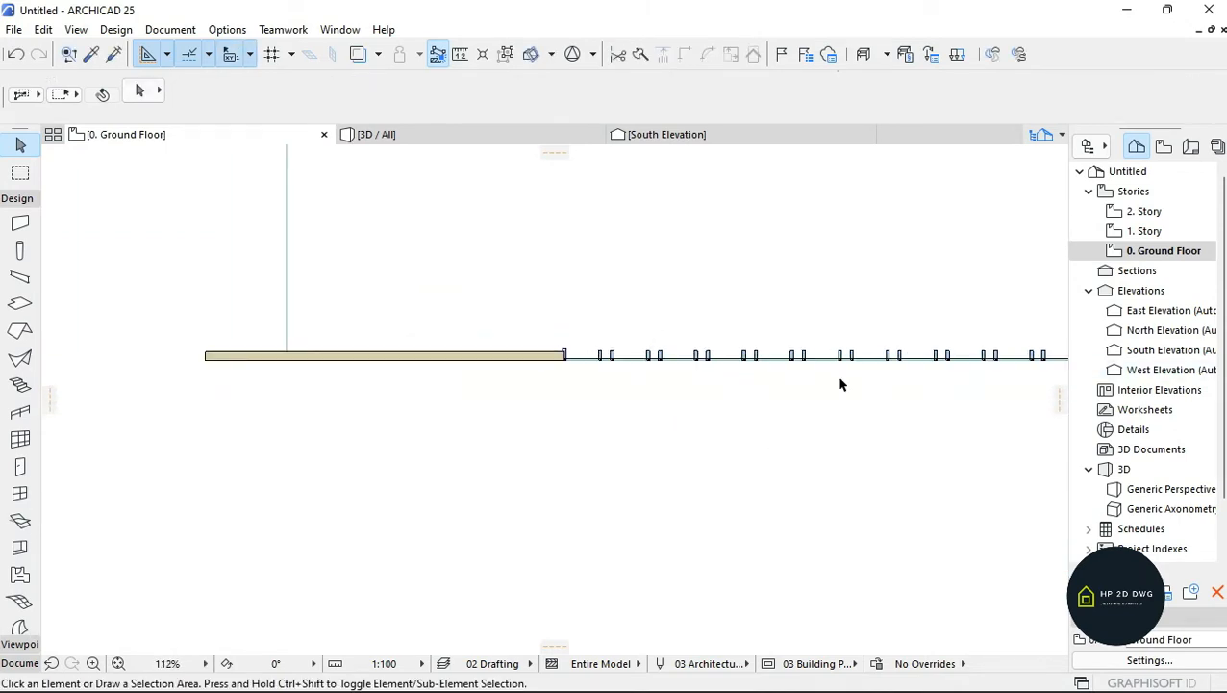
# - Switch to the Photos reference image and examine the glazing on both facades, returning to the Archicad floor plan
pyautogui.scroll(-1, 717, 346)
pyautogui.moveTo(718, 346); pyautogui.dragTo(666, 366, button='middle')
pyautogui.scroll(-3, 674, 301)
pyautogui.moveTo(661, 300); pyautogui.dragTo(639, 433, button='middle')
pyautogui.scroll(4, 625, 402)
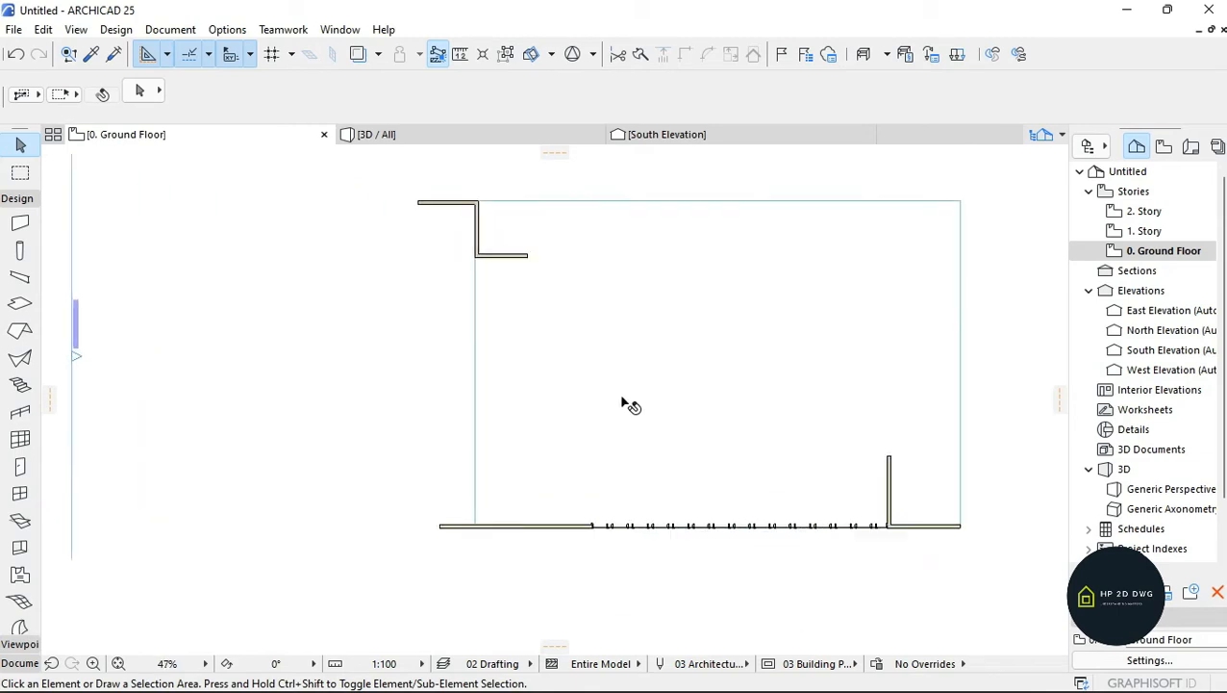
pyautogui.click(835, 676)
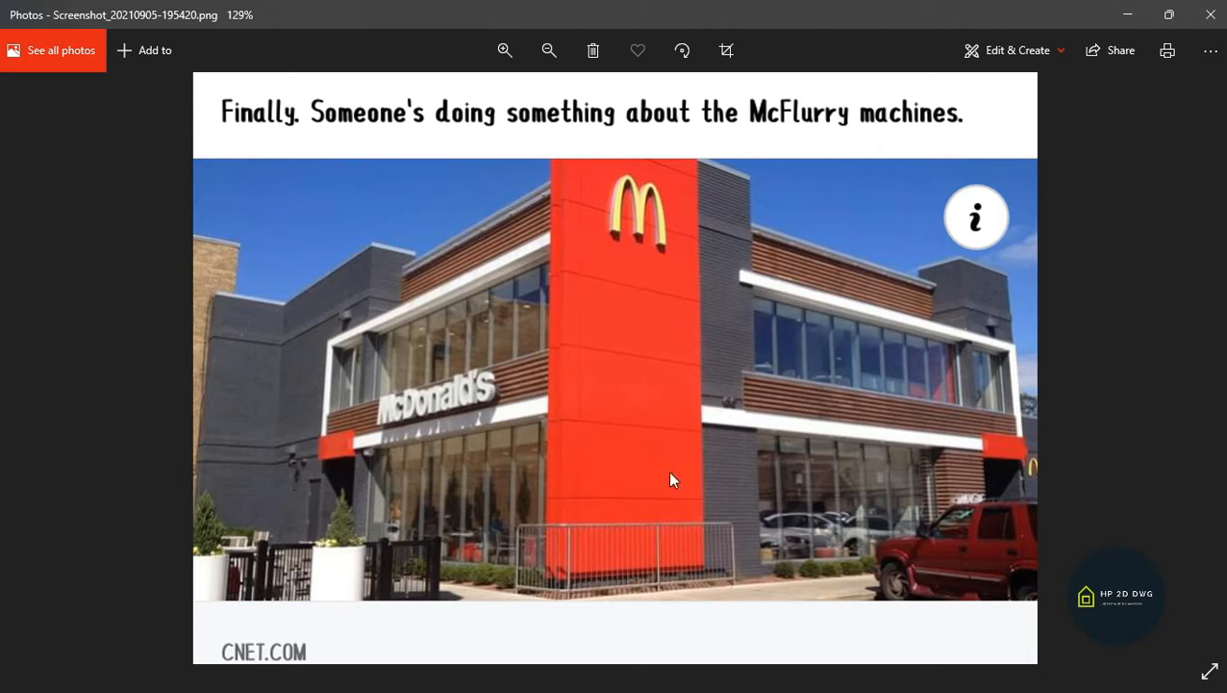
pyautogui.click(1121, 16)
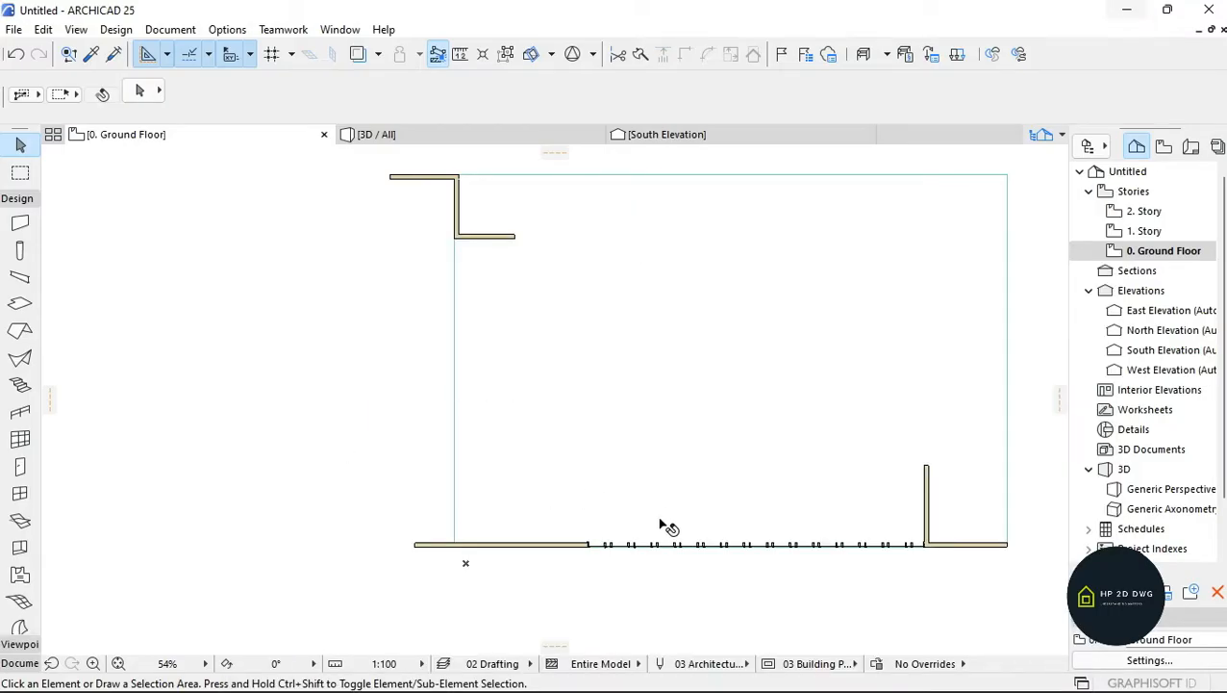
# - Draw a matching curtain wall along the slab's left edge, from the upper-left wall corner down to the lower-edge wall
pyautogui.moveTo(660, 524); pyautogui.dragTo(658, 544, button='middle')
pyautogui.keyDown('alt'); pyautogui.click(638, 566); pyautogui.keyUp('alt')
pyautogui.scroll(6, 454, 267)
pyautogui.click(460, 237)
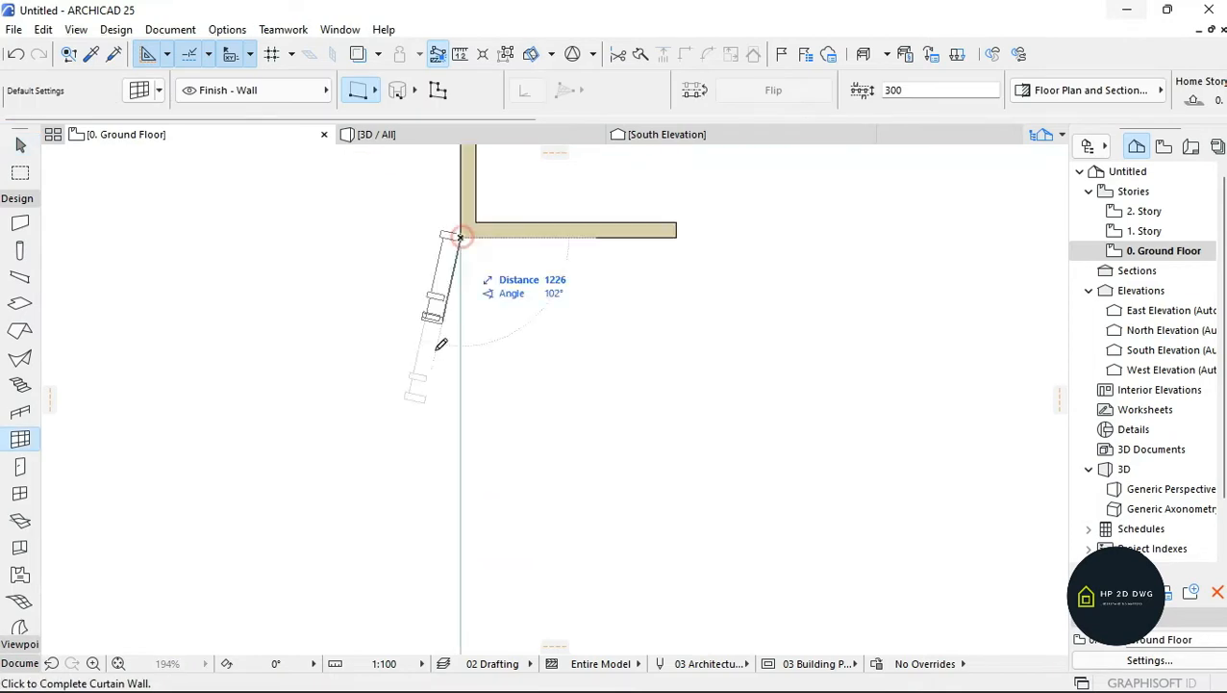
pyautogui.scroll(-3, 453, 289)
pyautogui.scroll(4, 462, 558)
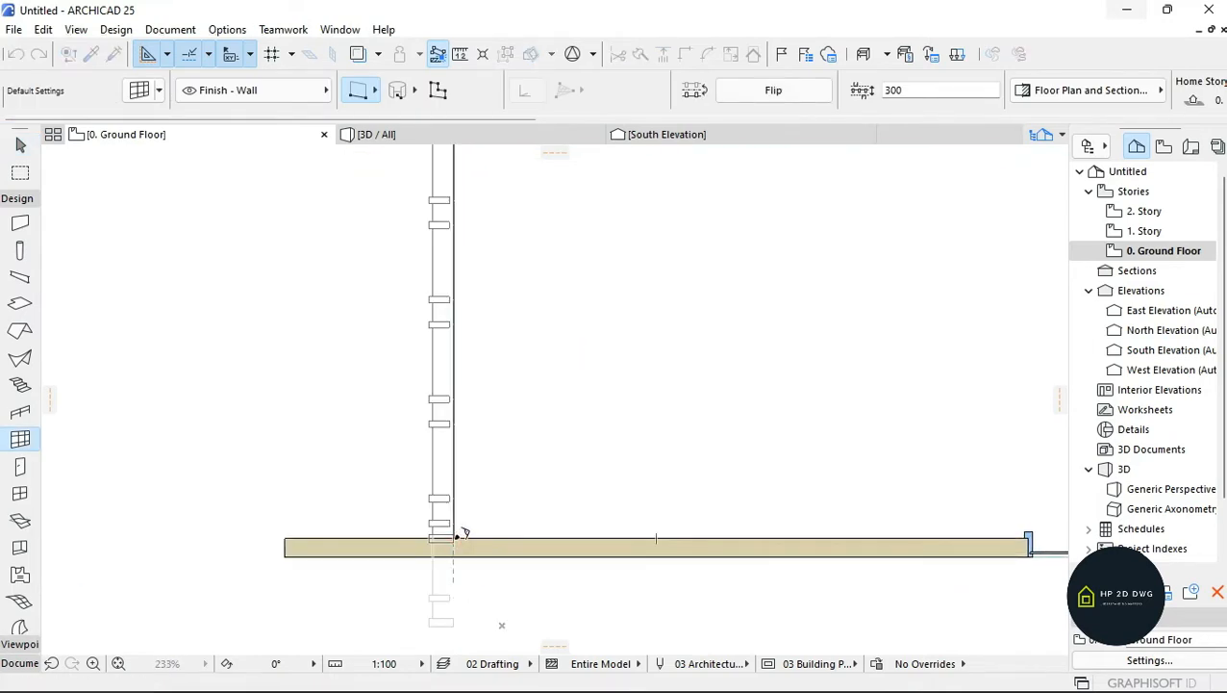
pyautogui.click(455, 537)
pyautogui.press('Escape')
# - Move the left-edge curtain wall inward so its frames sit inside the slab's left edge
pyautogui.scroll(7, 438, 545)
pyautogui.click(426, 524)
pyautogui.scroll(2, 484, 541)
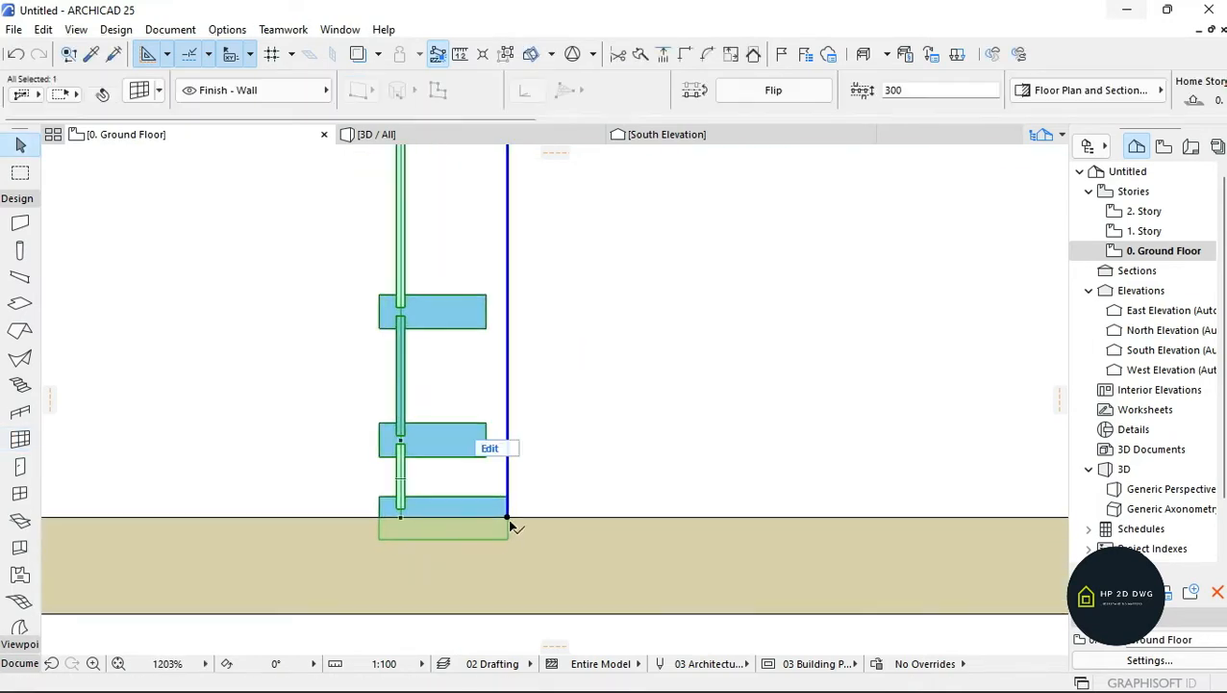
pyautogui.click(509, 519)
pyautogui.click(665, 520)
pyautogui.scroll(3, 526, 517)
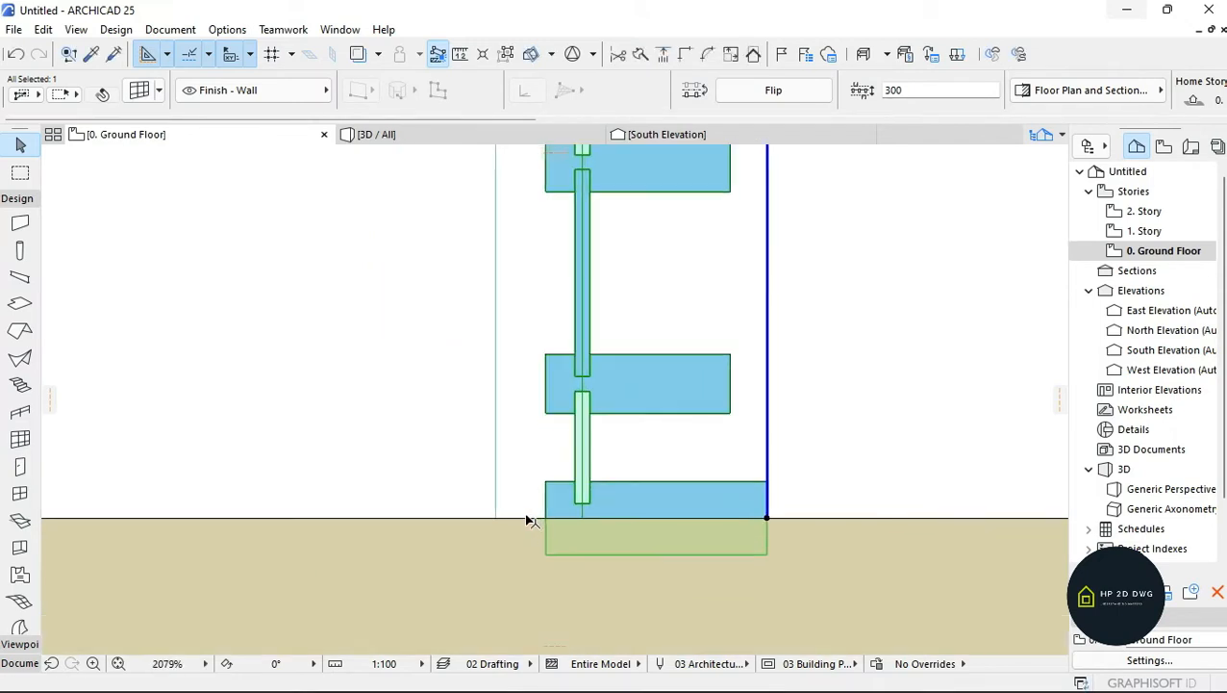
# - Measure the gap from the left-edge curtain wall's frame to the slab edge, and move the curtain wall 67 mm outward
pyautogui.press('Escape')
pyautogui.press('m')
pyautogui.click(544, 517)
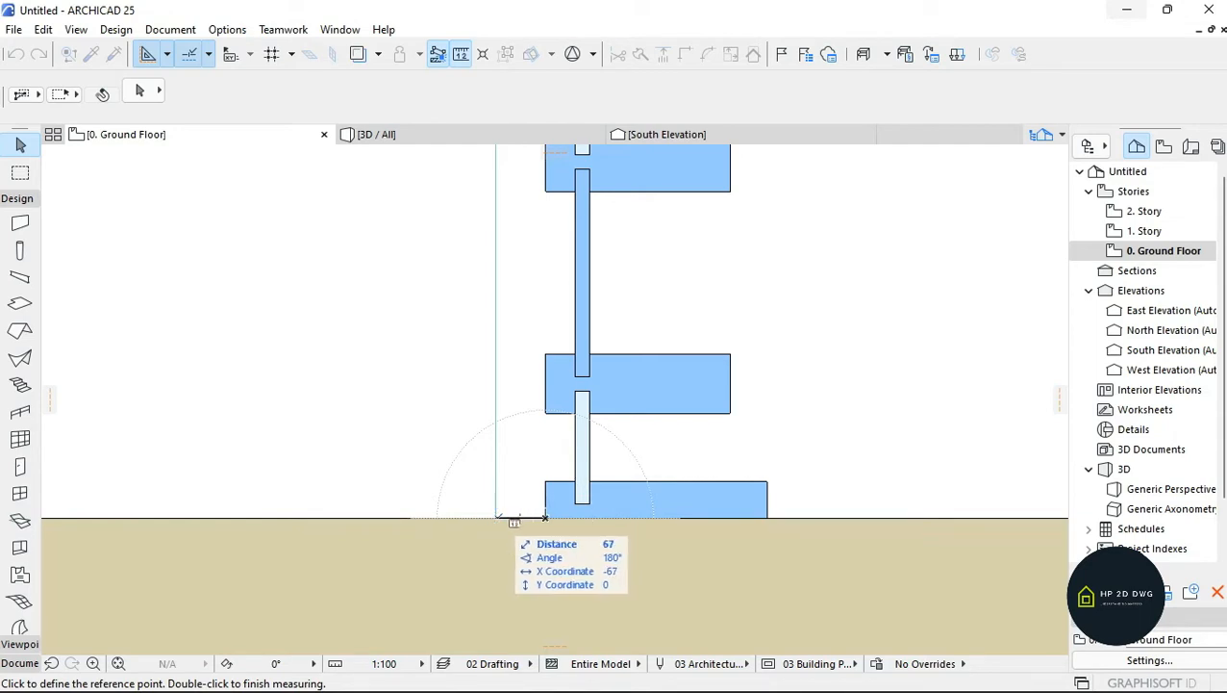
pyautogui.press('Escape')
pyautogui.click(767, 519)
pyautogui.click(767, 519)
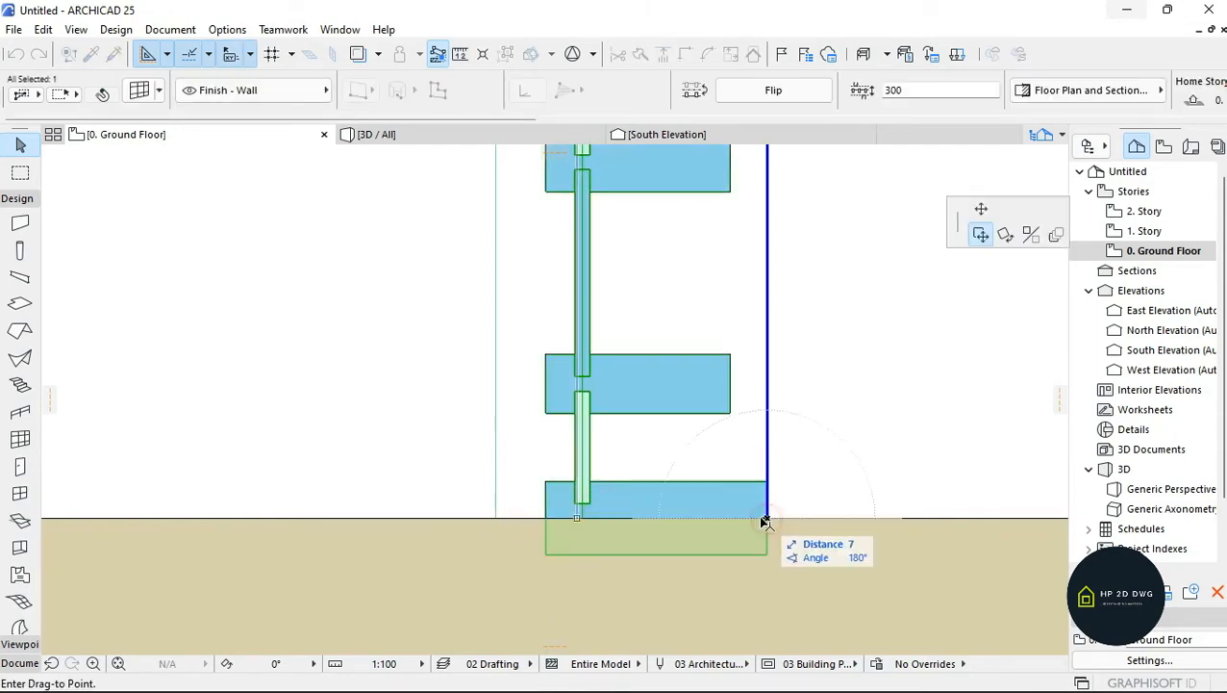
pyautogui.write('67')
pyautogui.press('Return')
pyautogui.press('Escape')
pyautogui.scroll(-10, 508, 488)
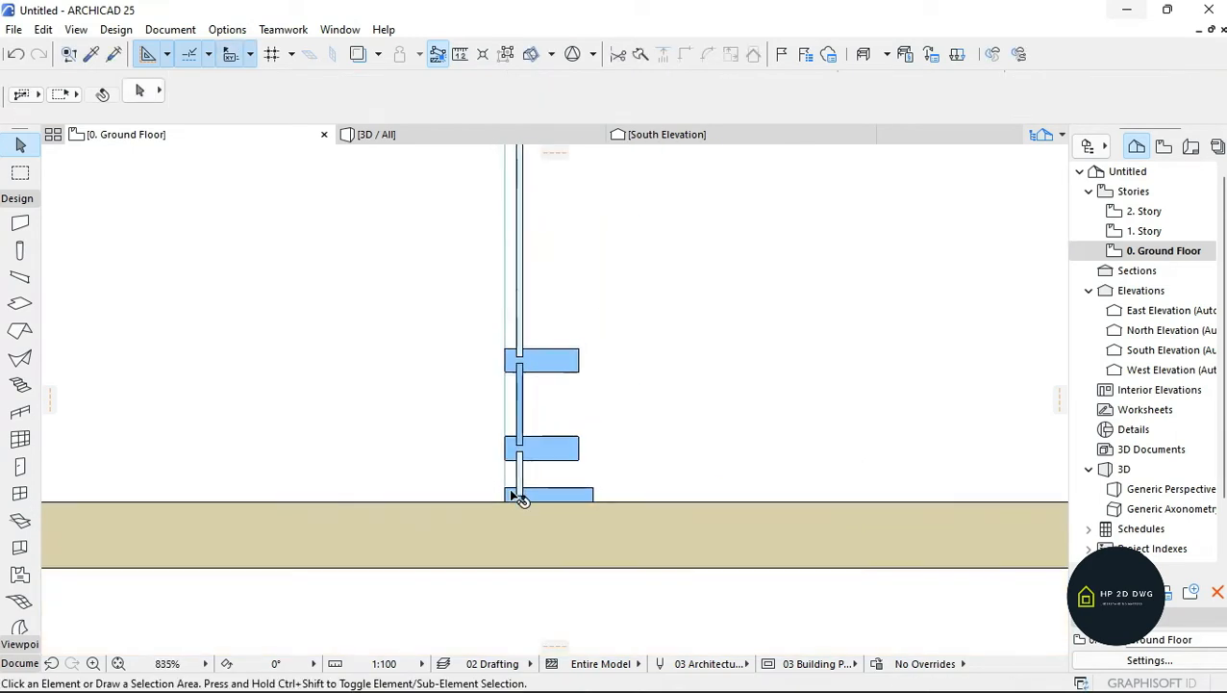
# - Open the 3D view and compare the ground-floor curtain walls with the facade glazing in the Photos reference image, returning to Archicad
pyautogui.click(434, 137)
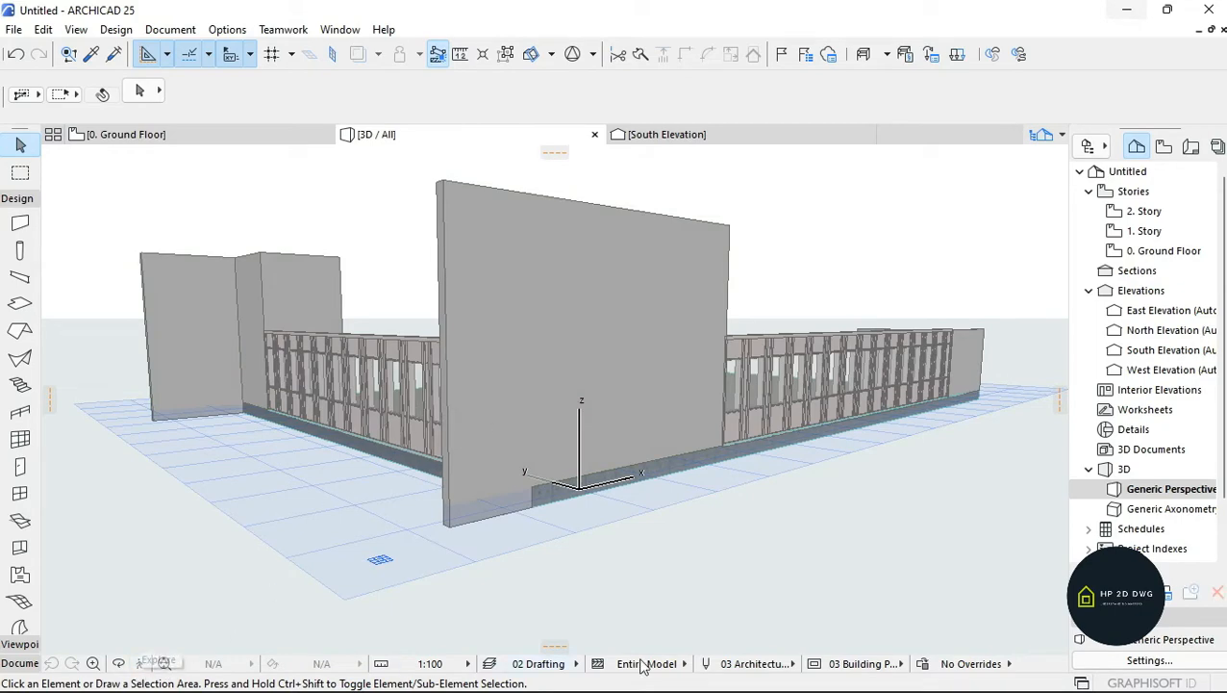
pyautogui.moveTo(748, 681)
pyautogui.click(834, 672)
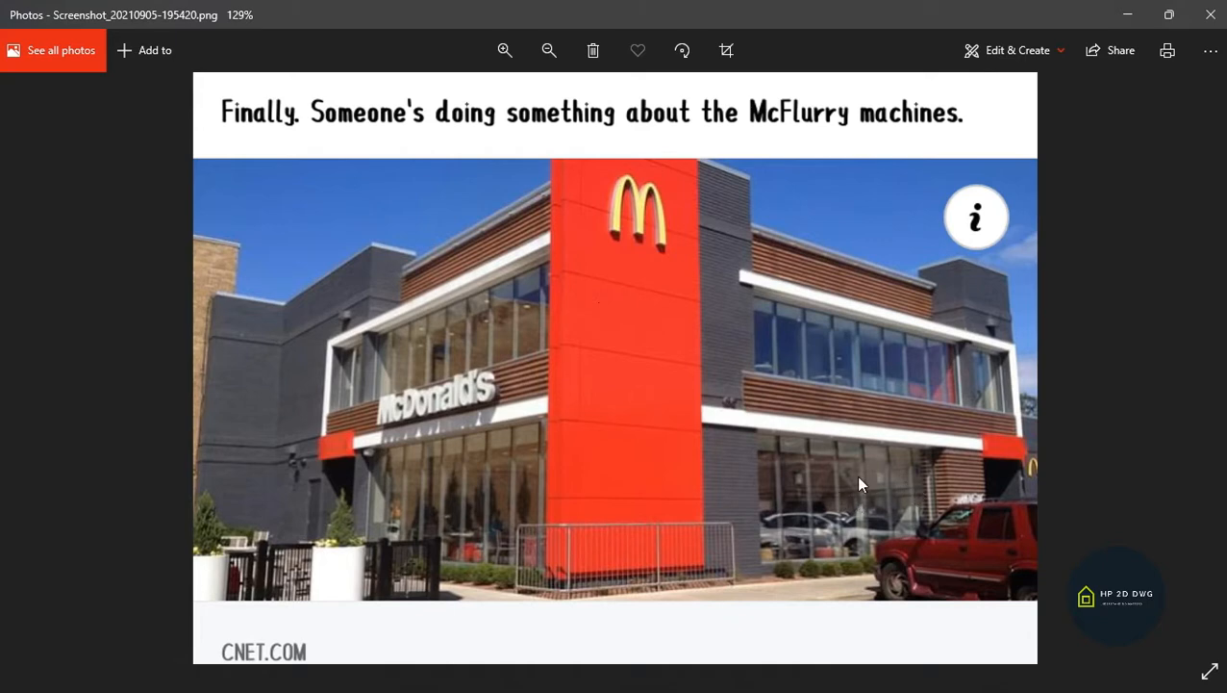
pyautogui.click(1127, 15)
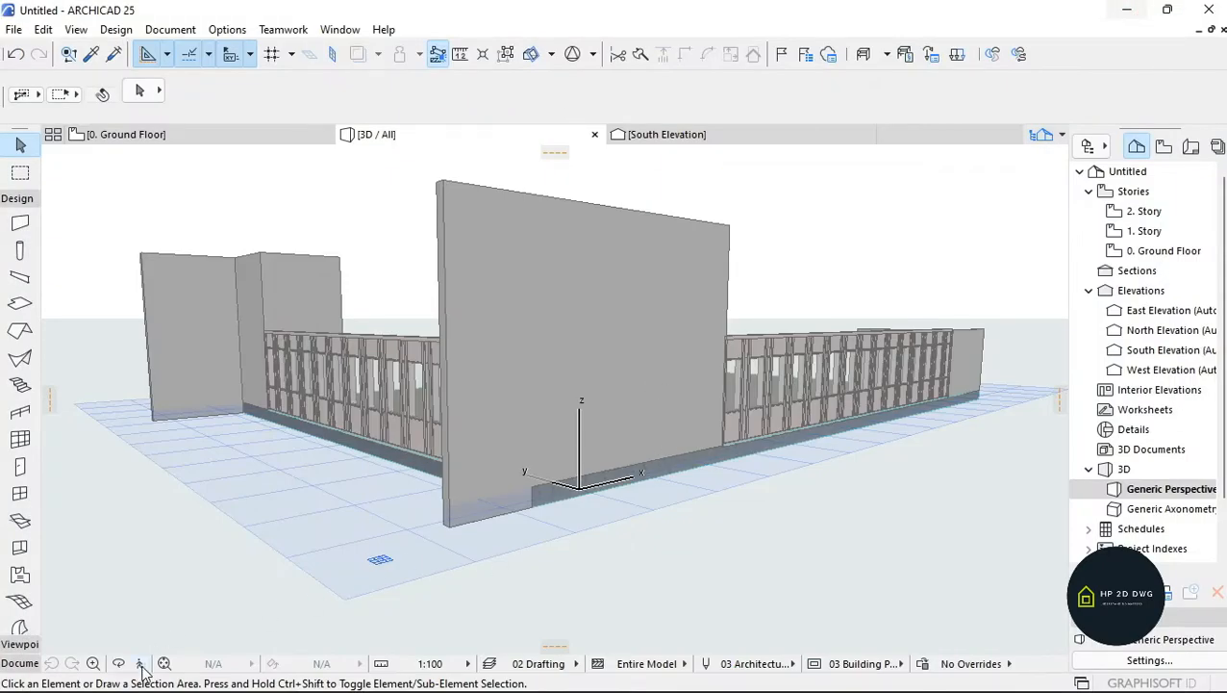
# - Change the Distinct Panel building material of the curtain wall along the slab's lower edge from aluminium to Glass
pyautogui.click(139, 663)
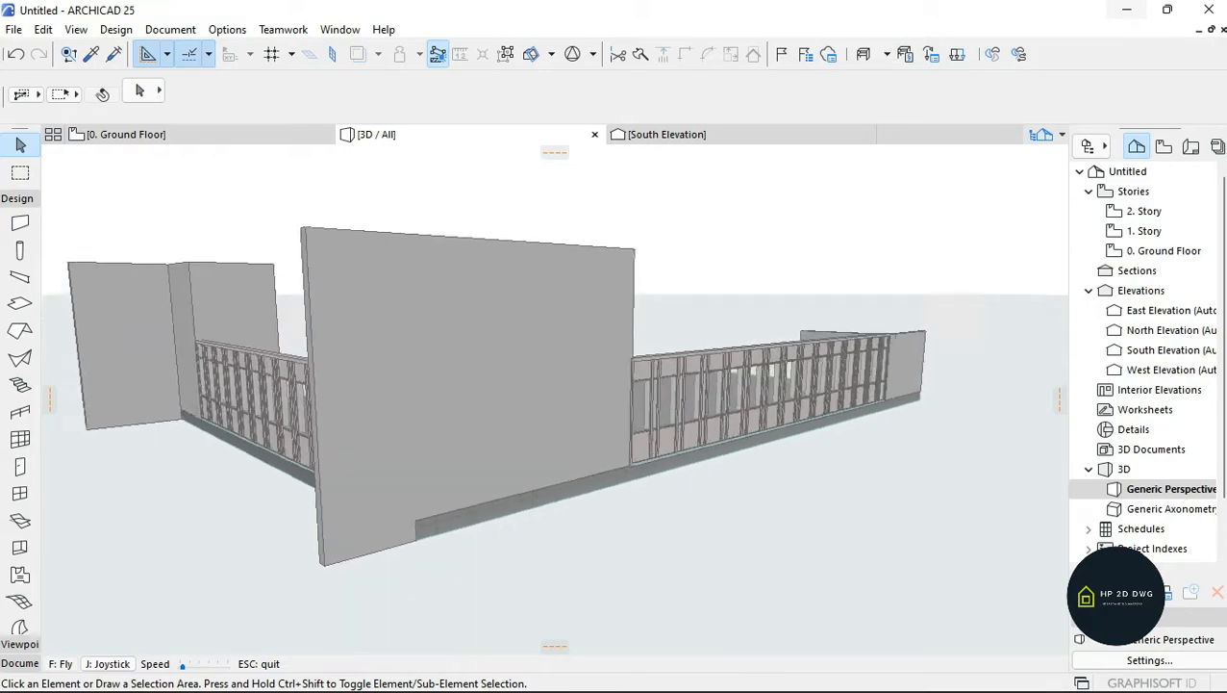
pyautogui.press('Right')
pyautogui.press('Left')
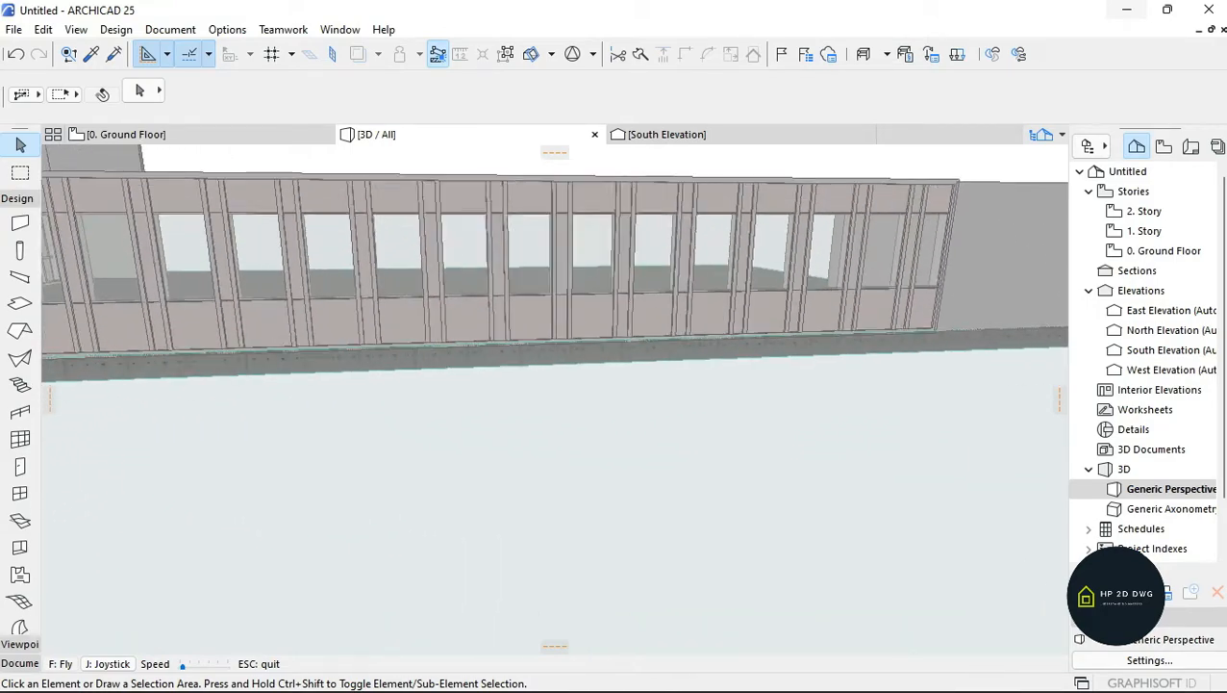
pyautogui.press('Left')
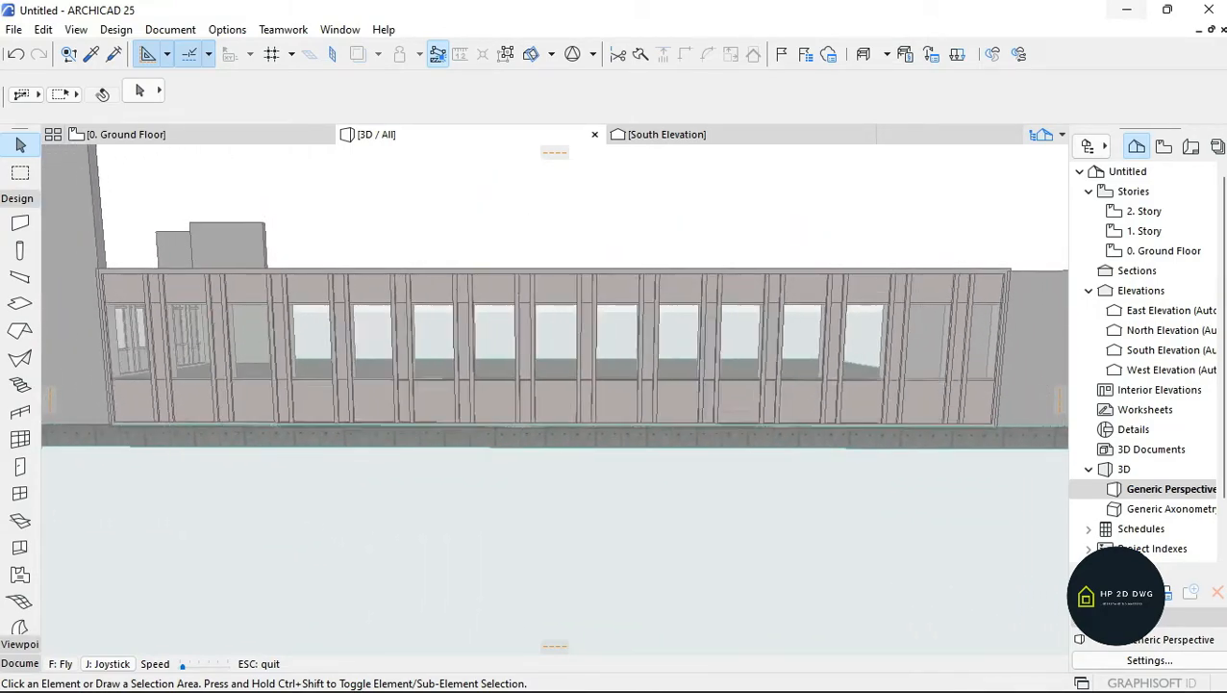
pyautogui.press('Escape')
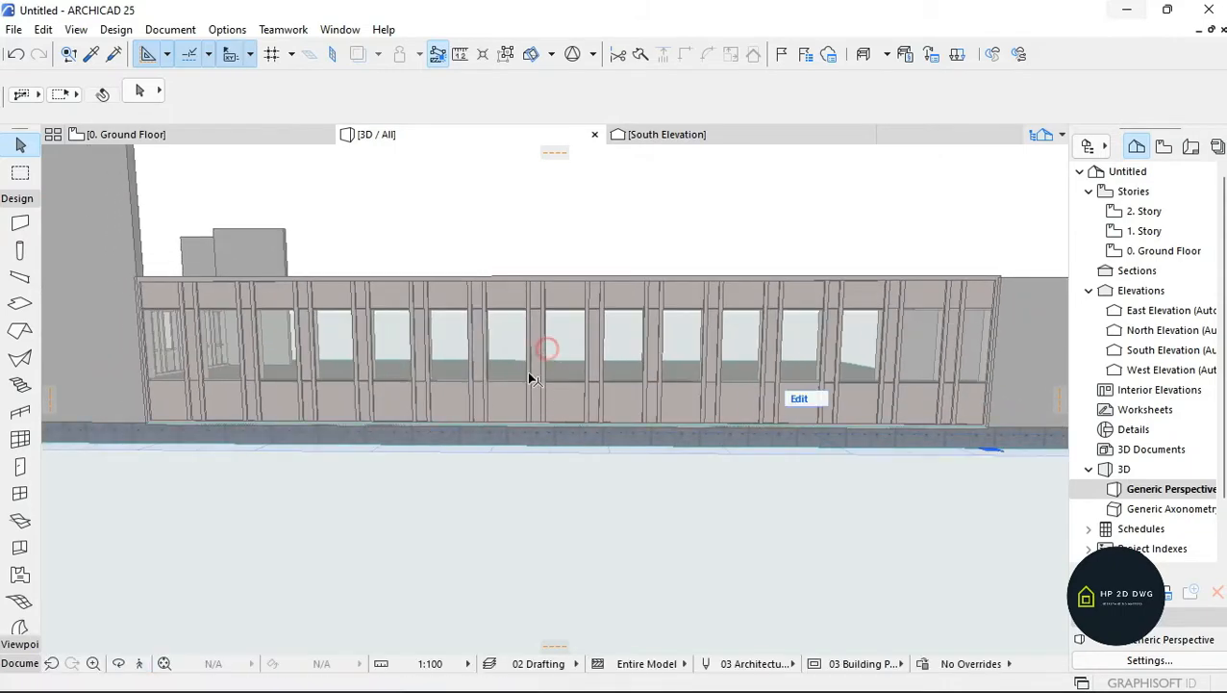
pyautogui.click(538, 353)
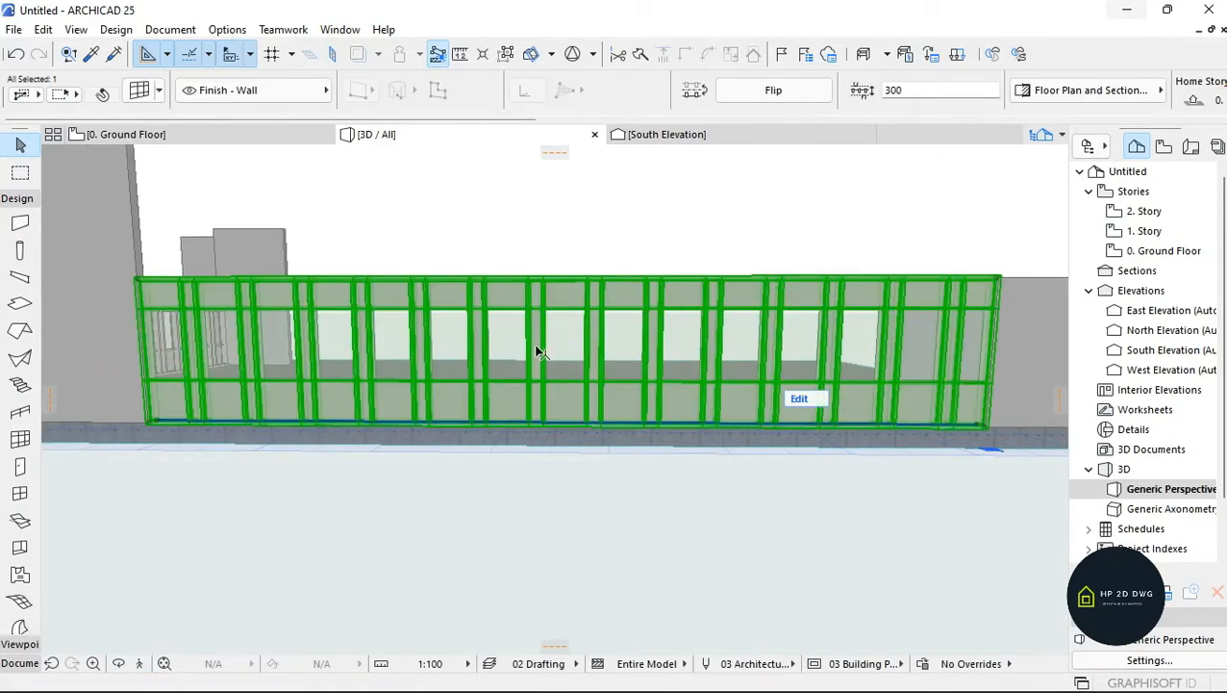
pyautogui.click(140, 90)
pyautogui.click(440, 103)
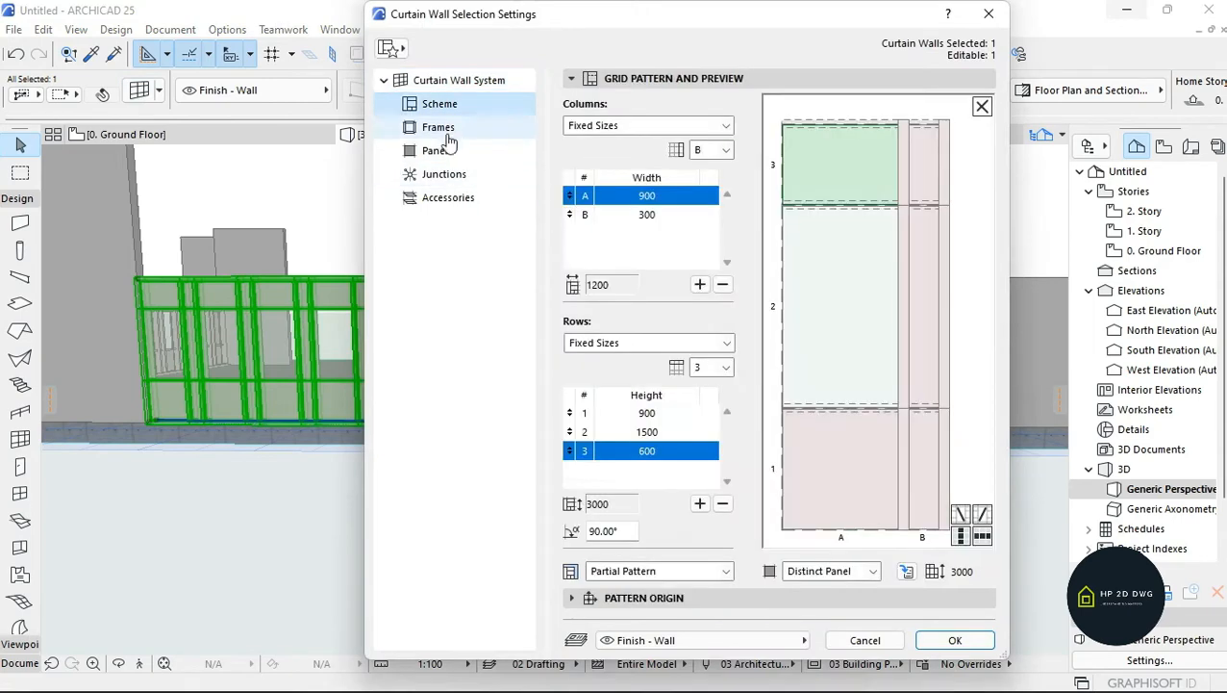
pyautogui.click(439, 127)
pyautogui.click(907, 106)
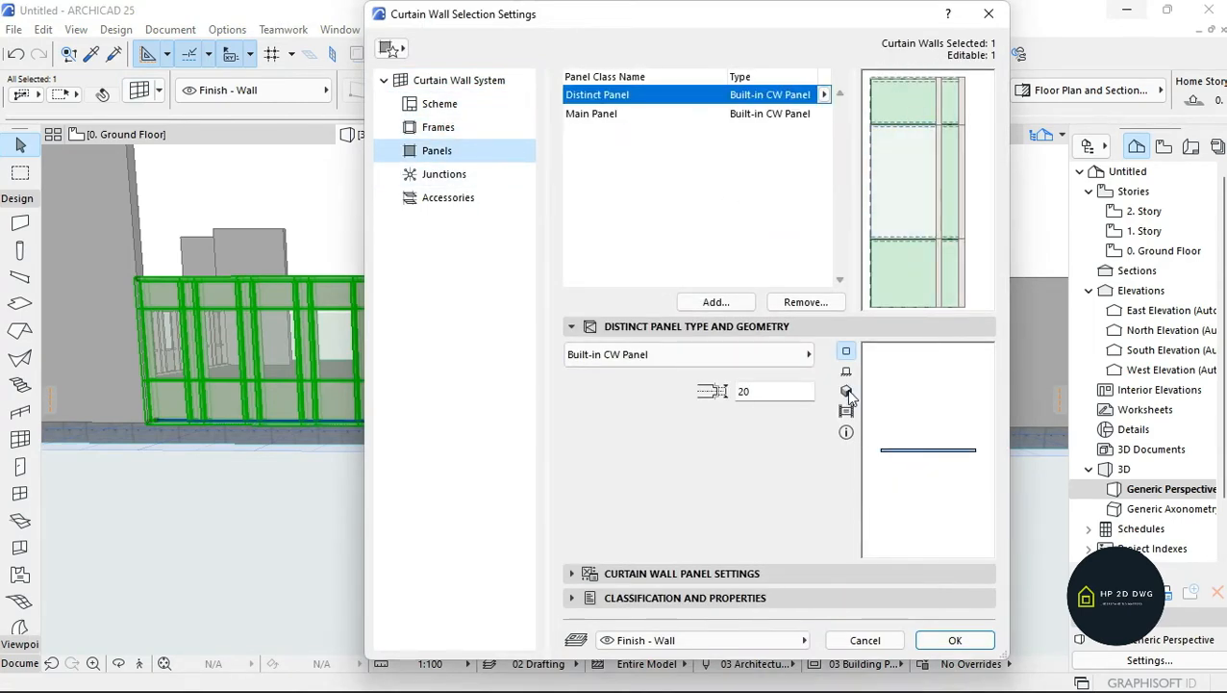
pyautogui.click(776, 573)
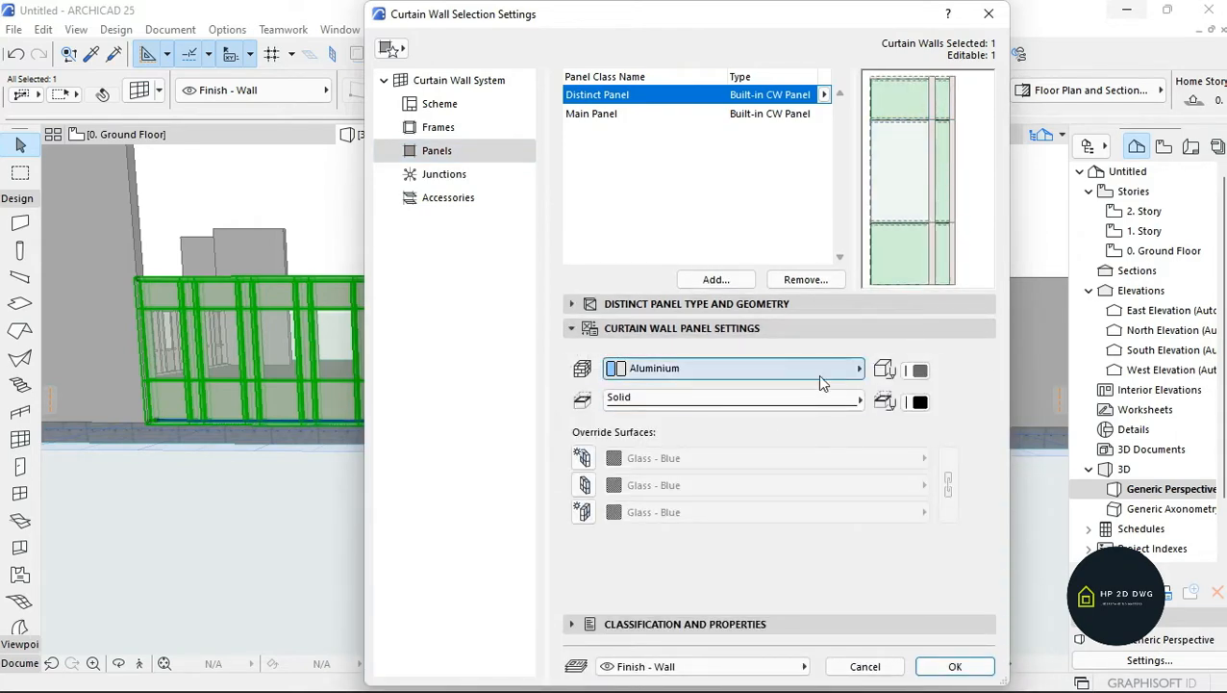
pyautogui.click(787, 375)
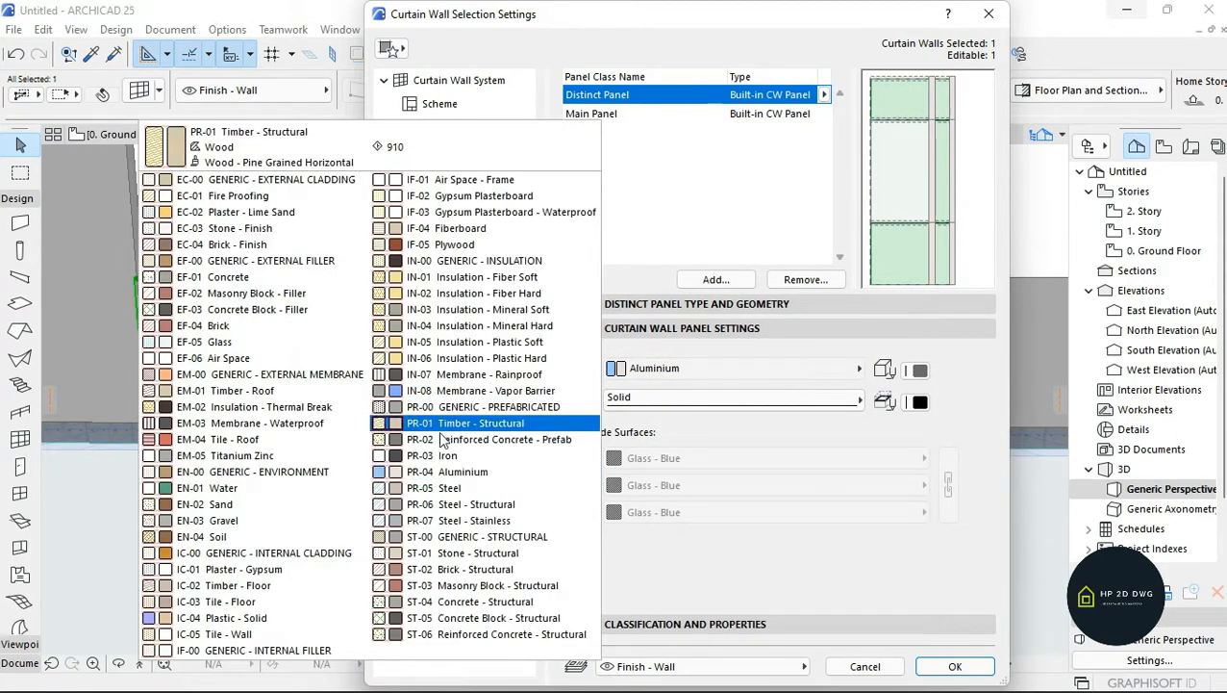
pyautogui.click(265, 347)
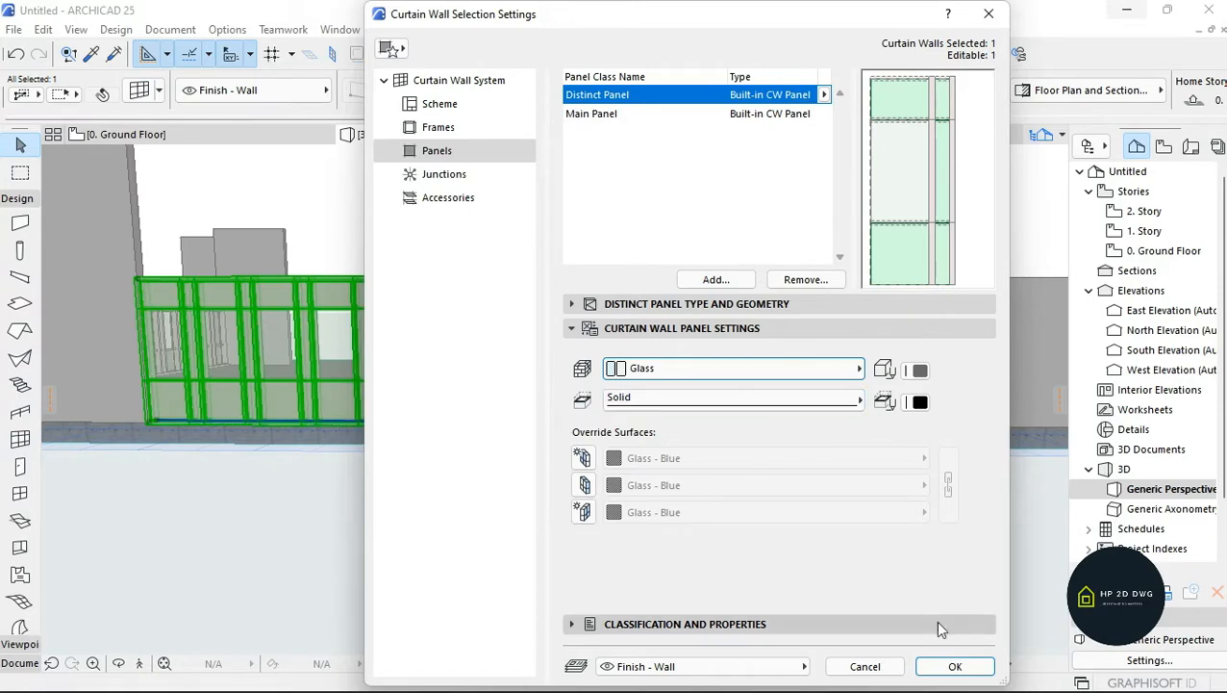
pyautogui.click(953, 666)
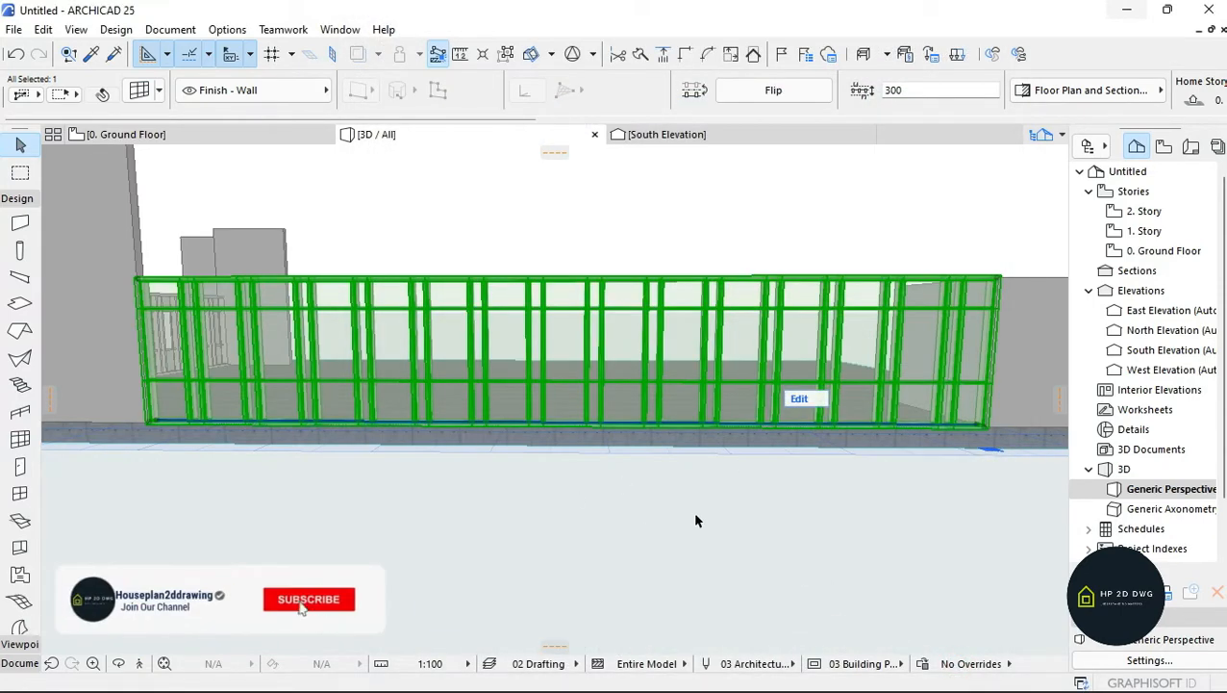
pyautogui.click(736, 519)
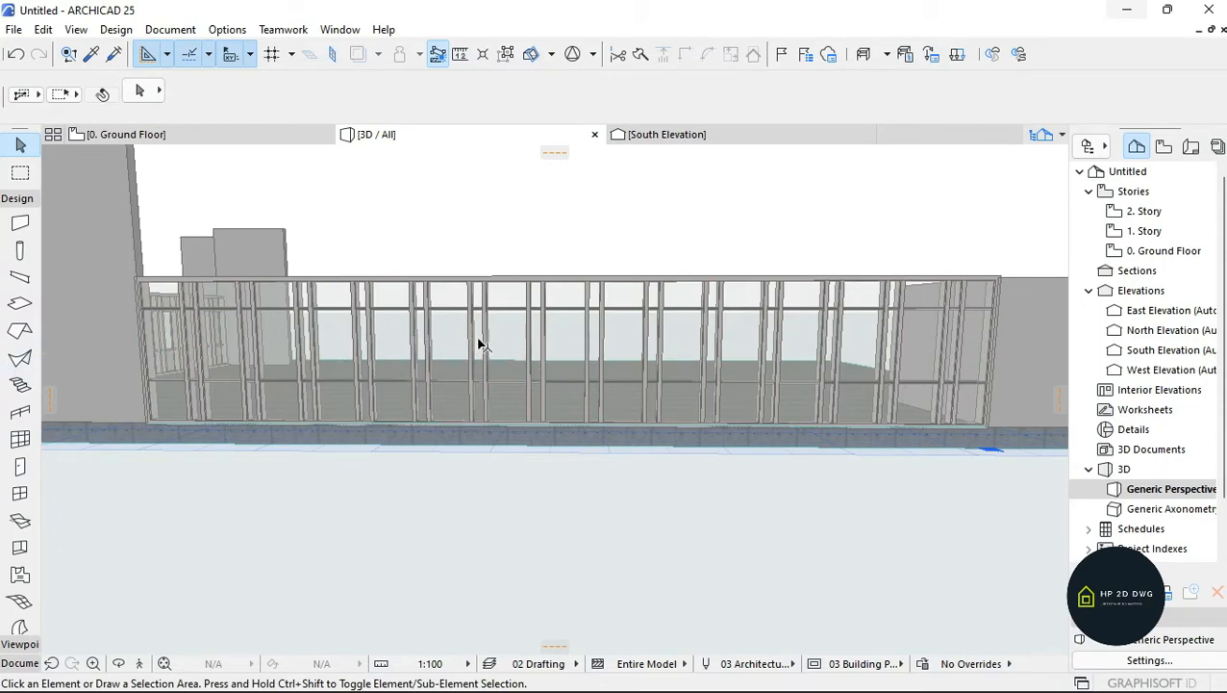
# - Set the column B width in the lower-edge curtain wall's grid scheme to 1200 mm
pyautogui.click(521, 345)
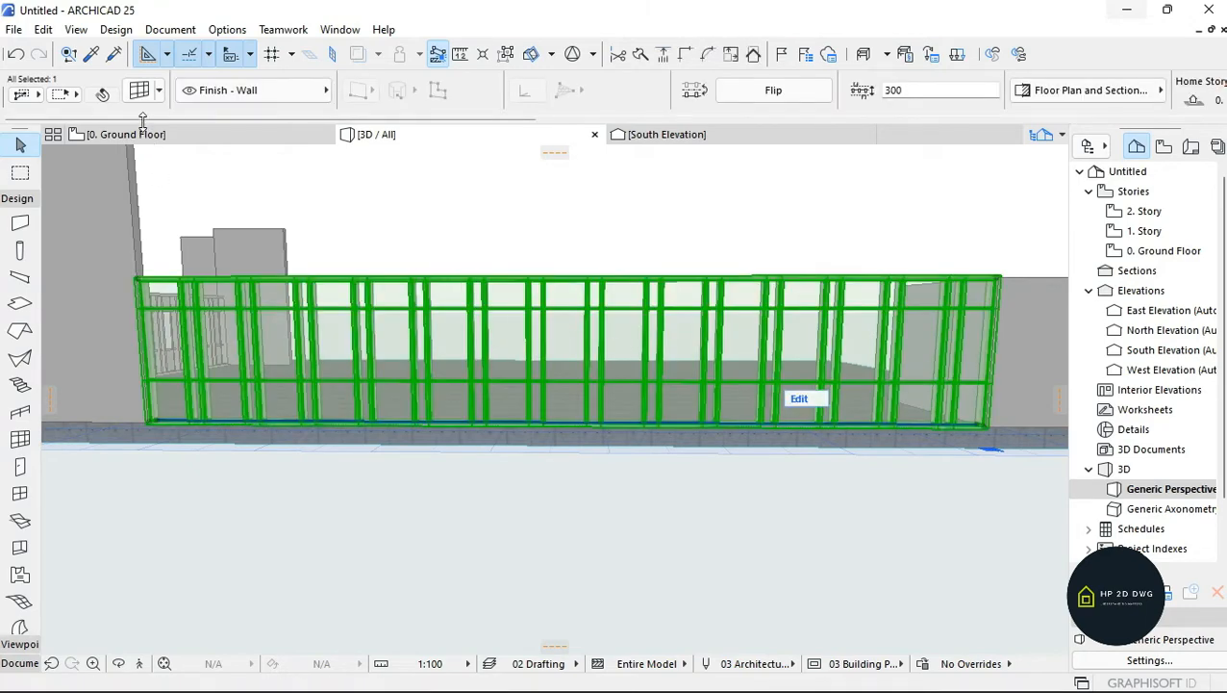
pyautogui.doubleClick(701, 329)
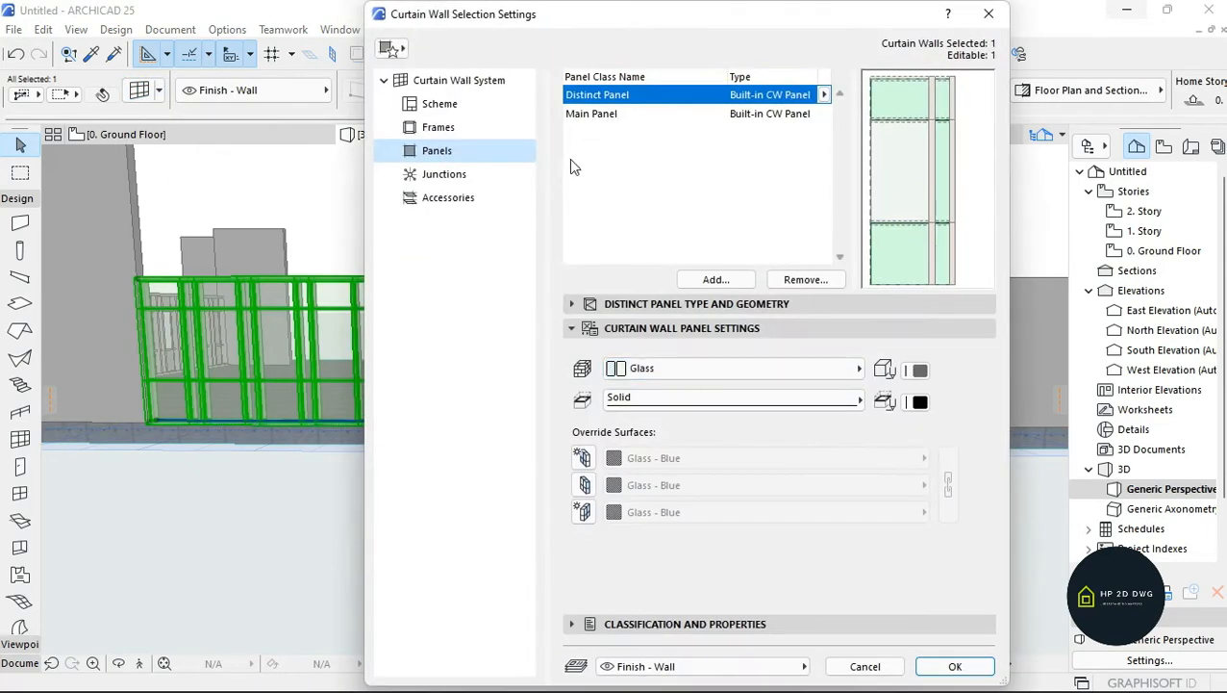
pyautogui.click(452, 82)
pyautogui.click(478, 104)
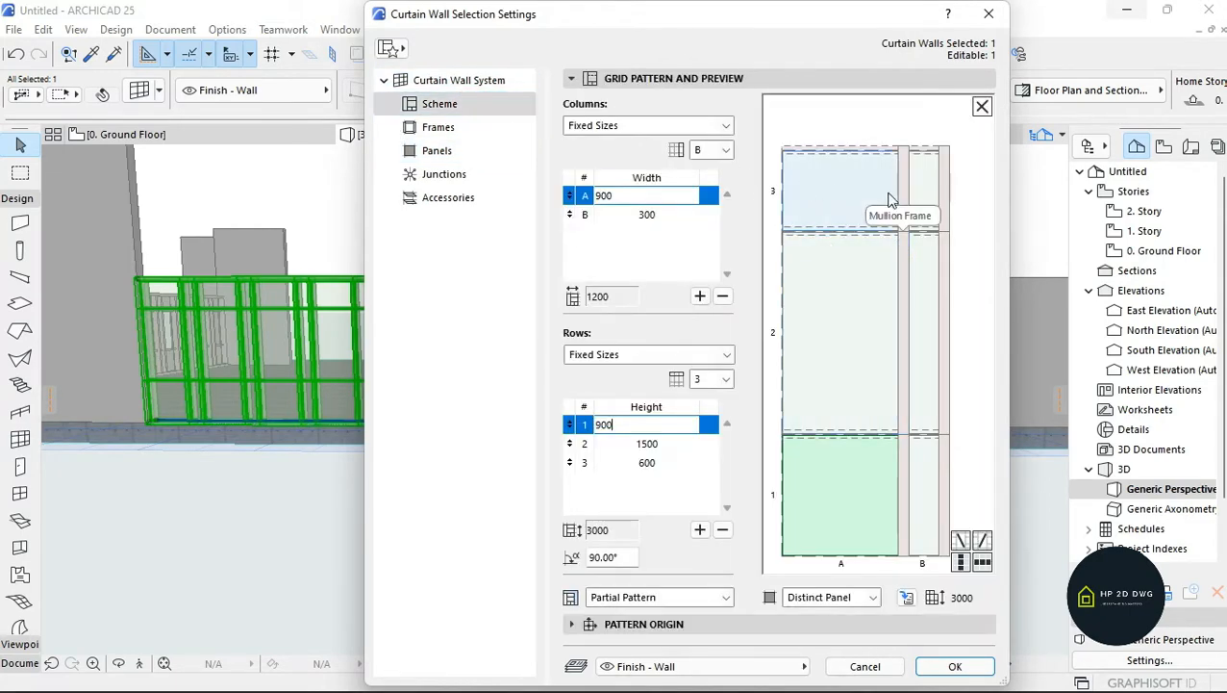
pyautogui.click(922, 332)
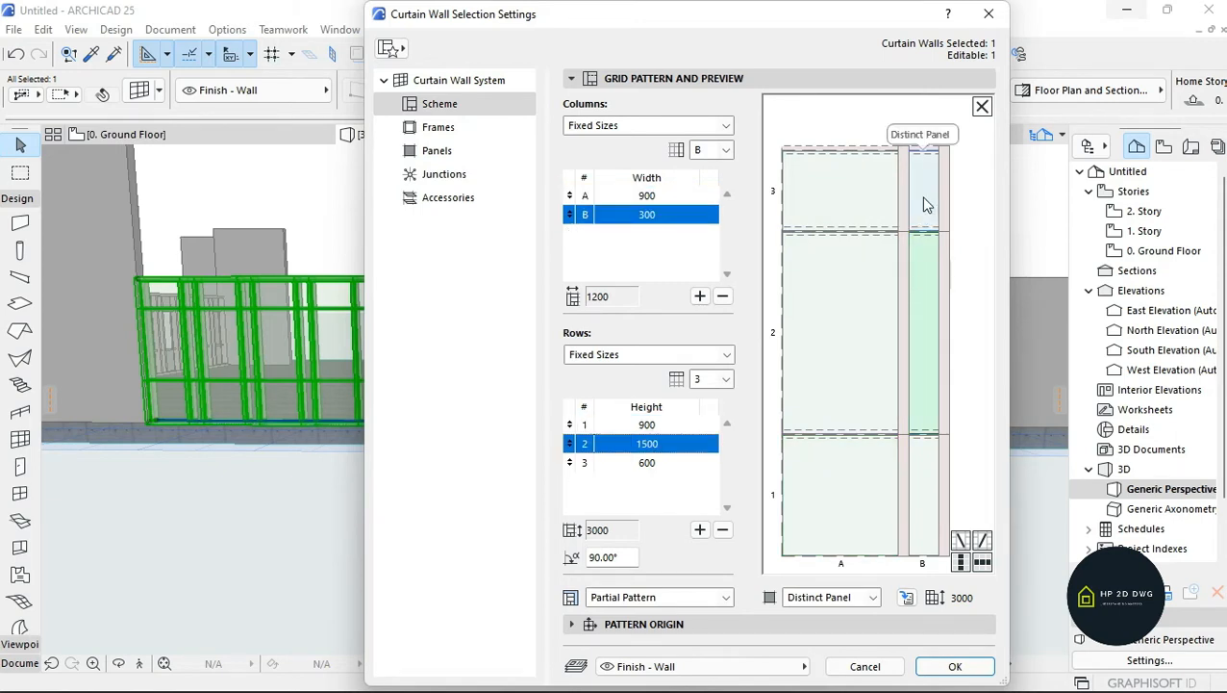
pyautogui.click(659, 213)
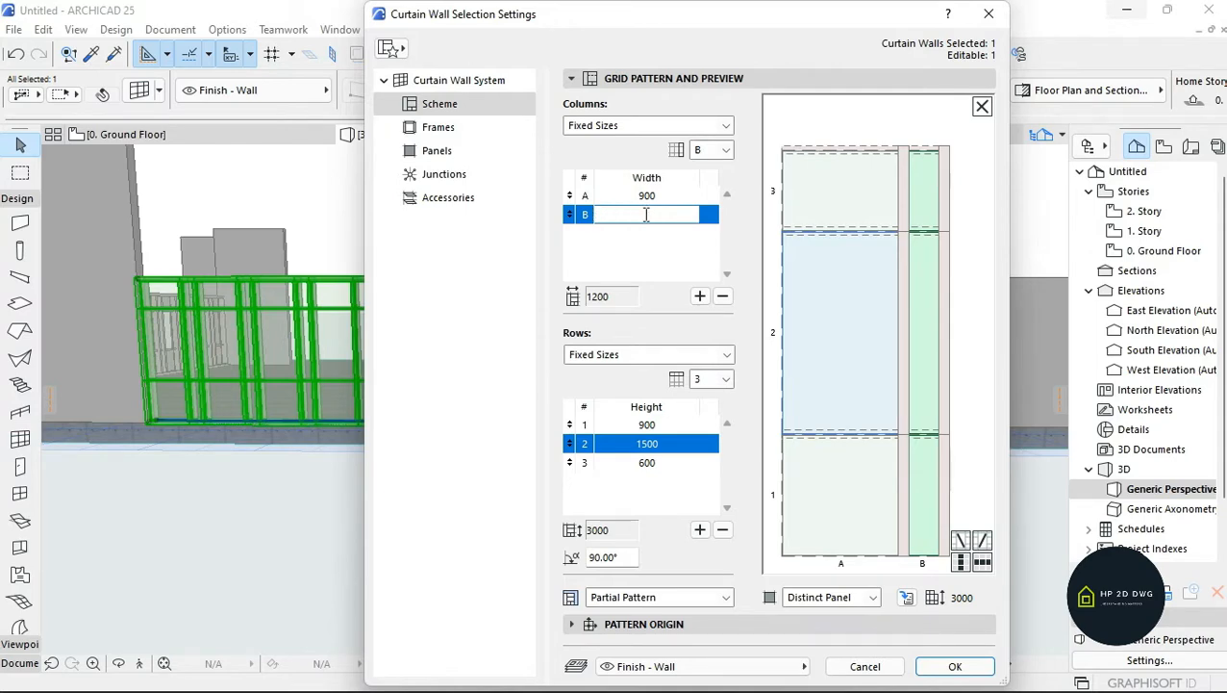
pyautogui.write('1200')
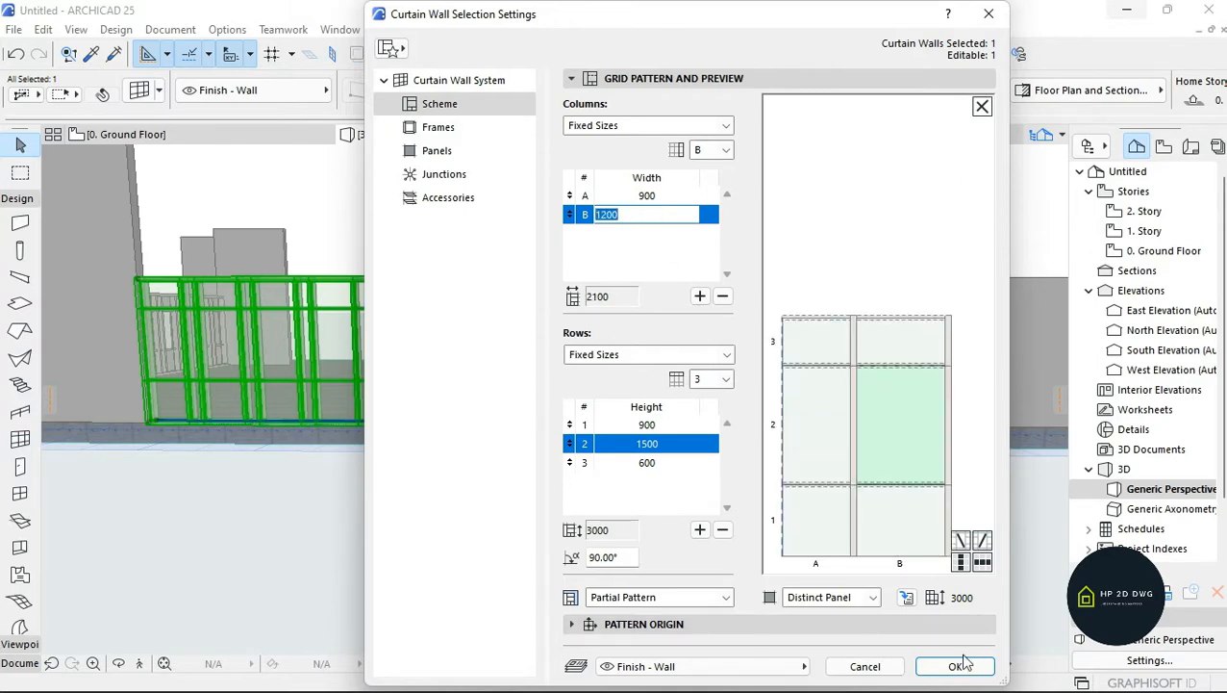
pyautogui.click(955, 666)
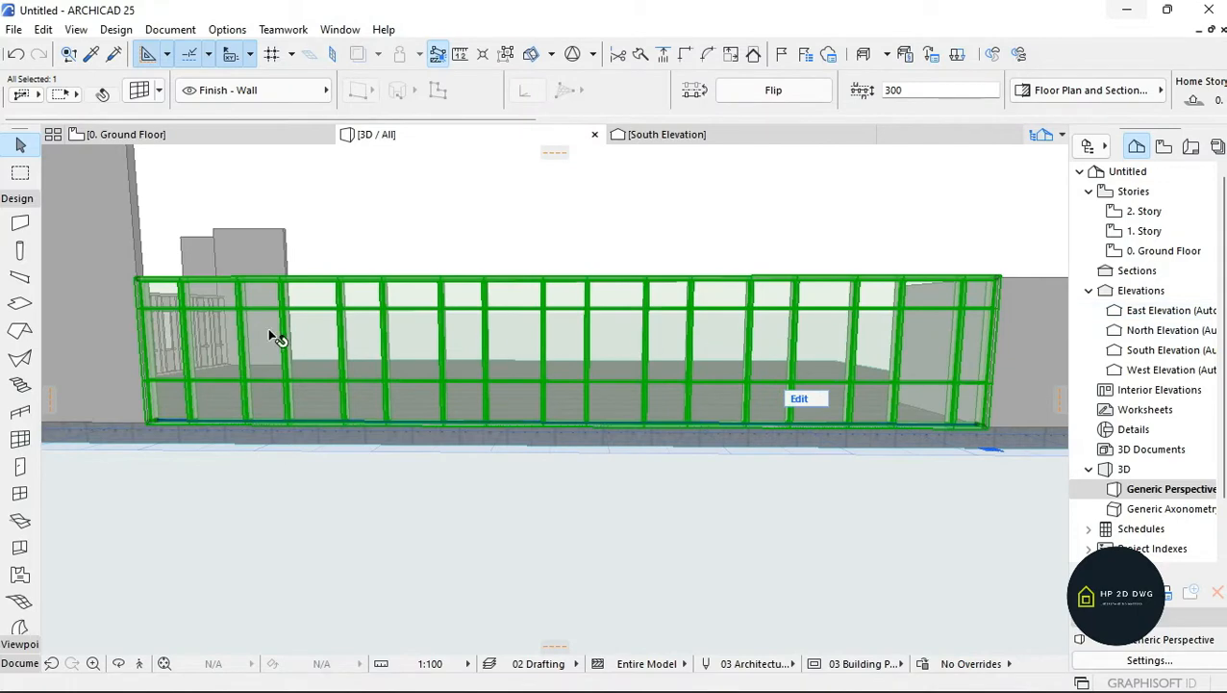
# - Set the column A width in the lower-edge curtain wall's grid scheme to 1000 mm
pyautogui.doubleClick(889, 367)
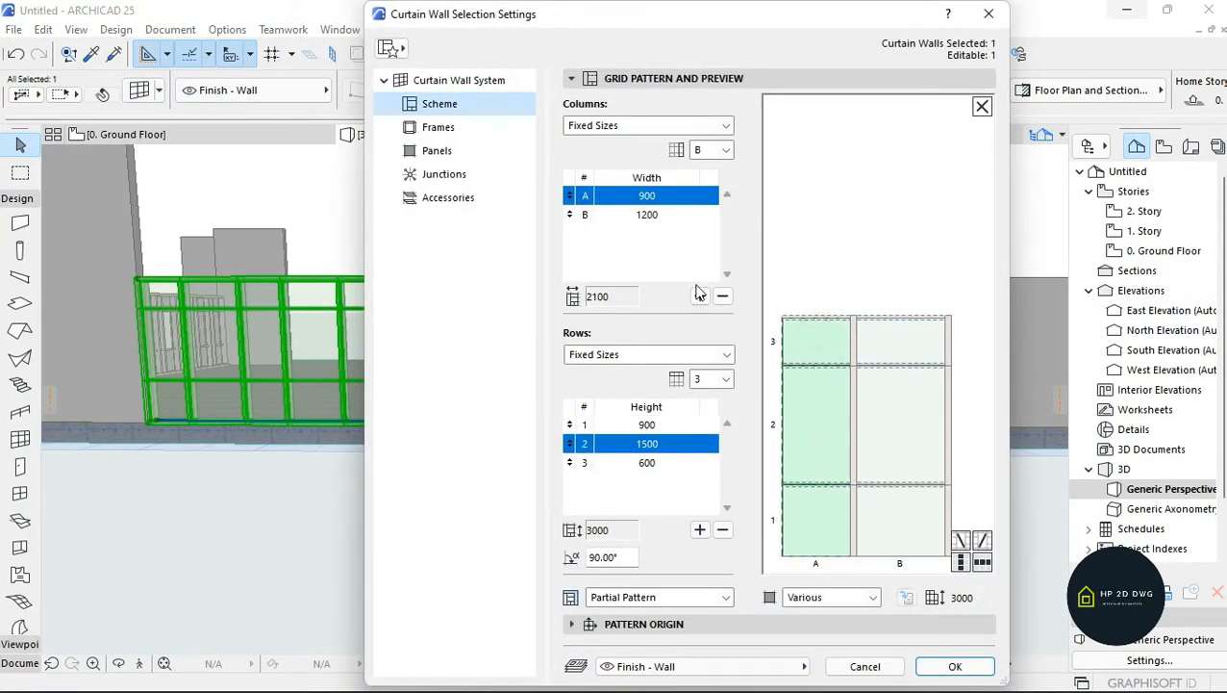
pyautogui.click(661, 199)
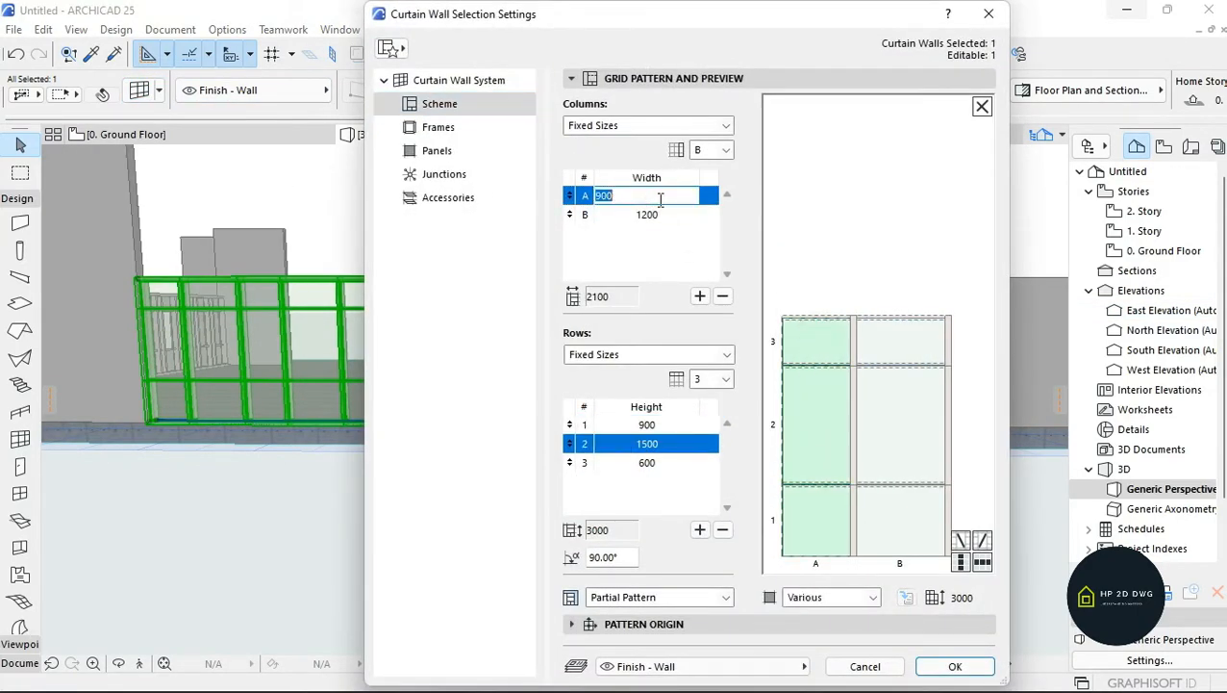
pyautogui.click(990, 666)
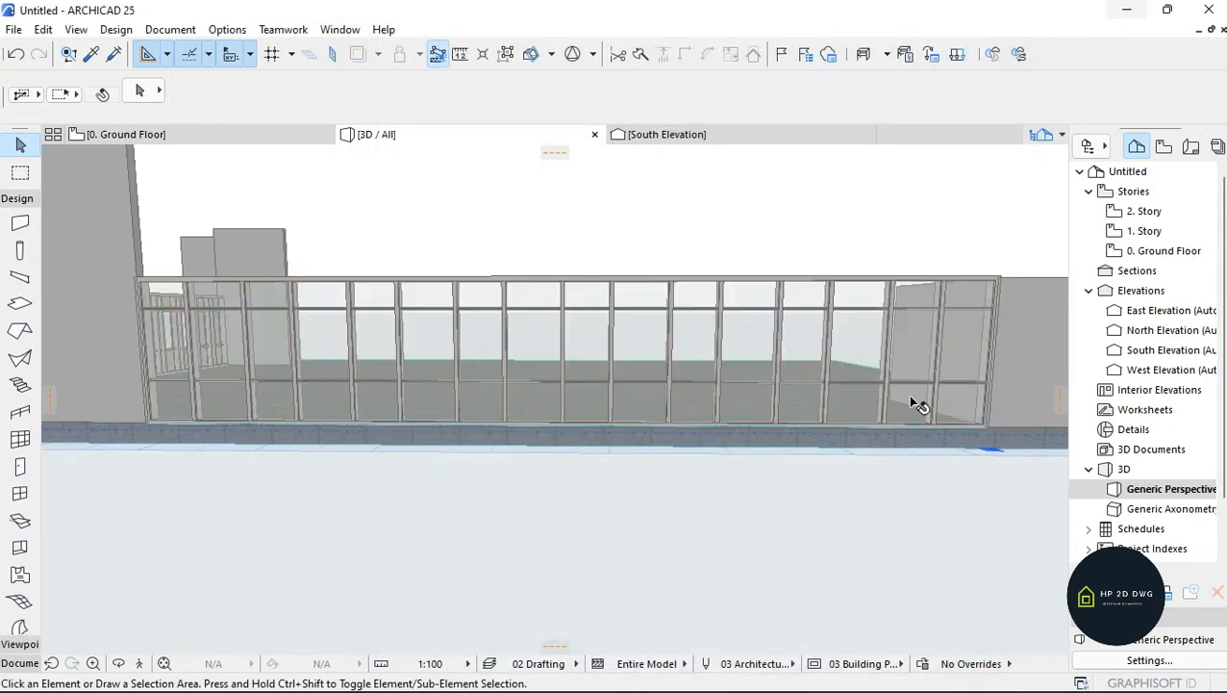
# - Check the glazing divisions in the Photos reference image and set the lower-edge curtain wall's column A width to 1200 mm
pyautogui.click(845, 682)
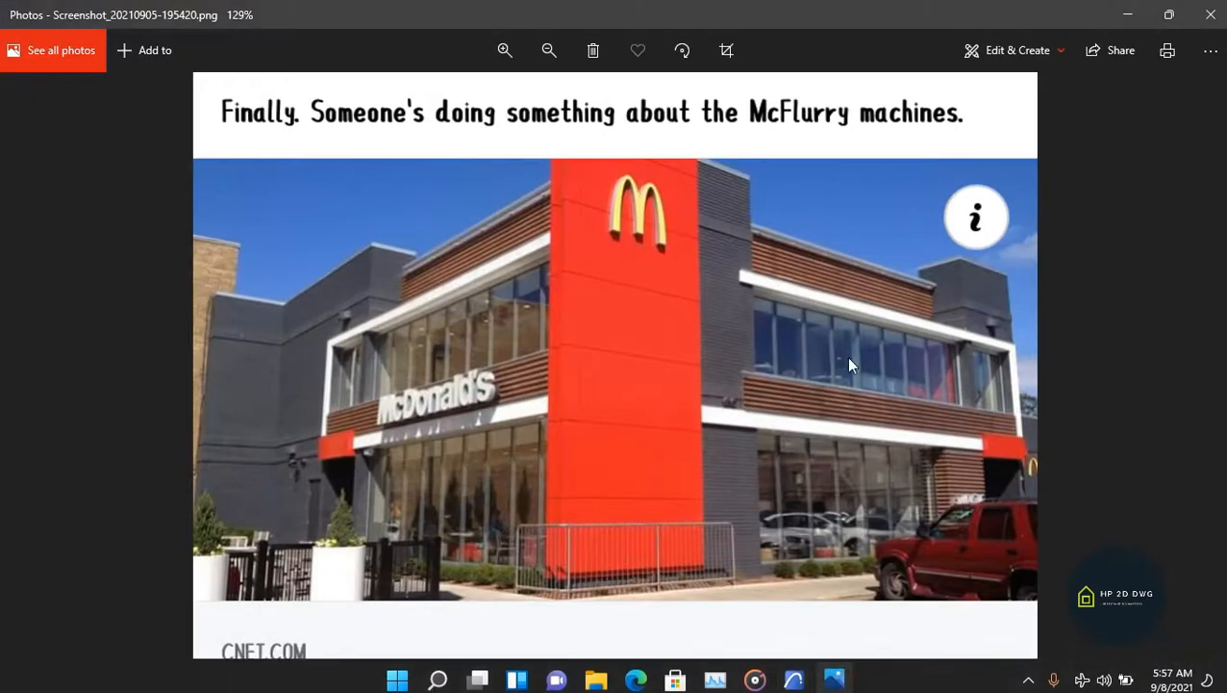
pyautogui.click(1121, 13)
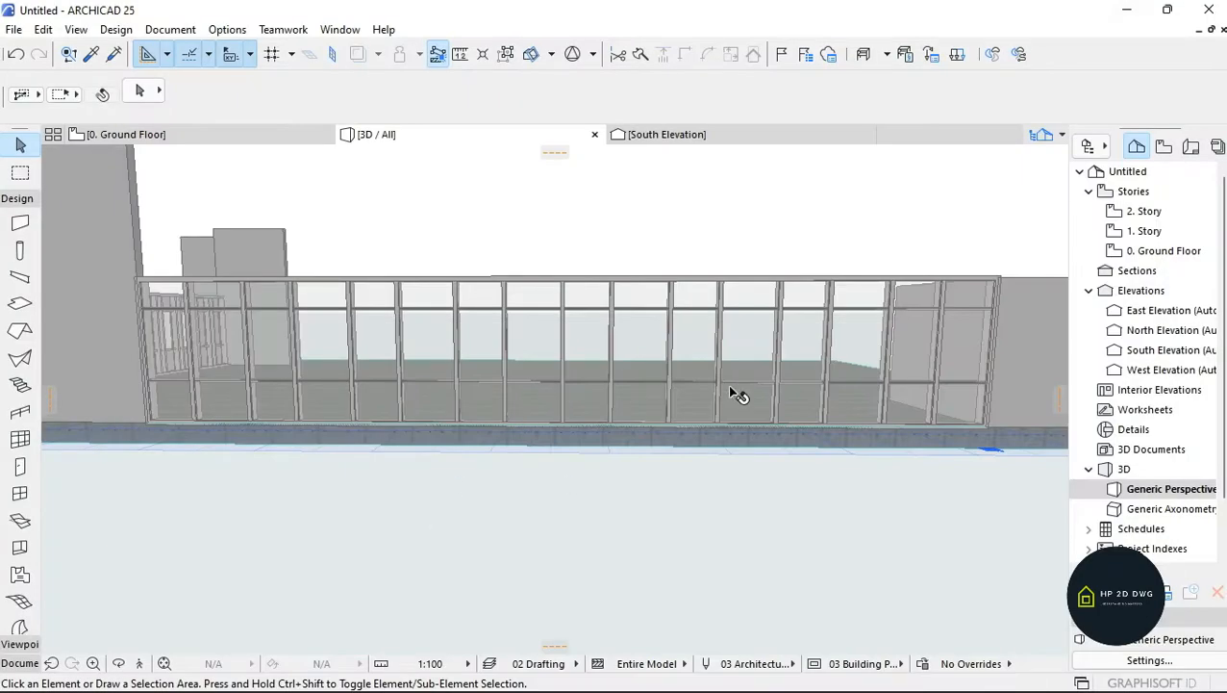
pyautogui.click(430, 359)
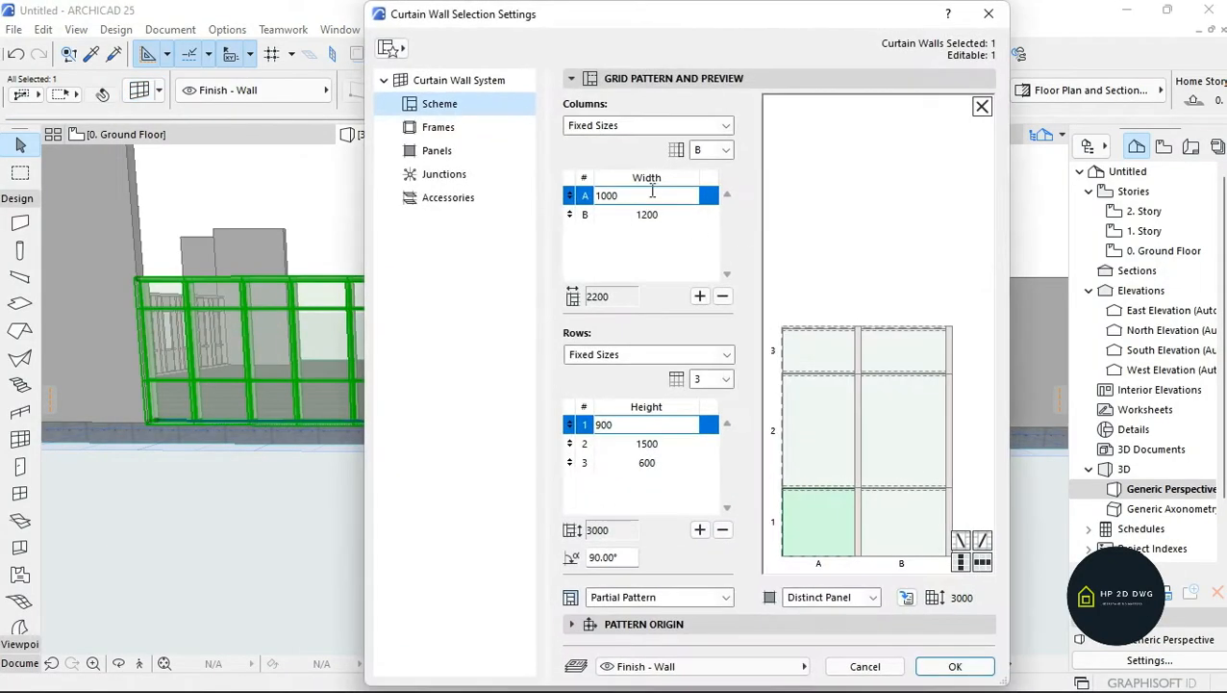
pyautogui.moveTo(652, 196); pyautogui.dragTo(587, 198)
pyautogui.write('1200')
pyautogui.click(955, 666)
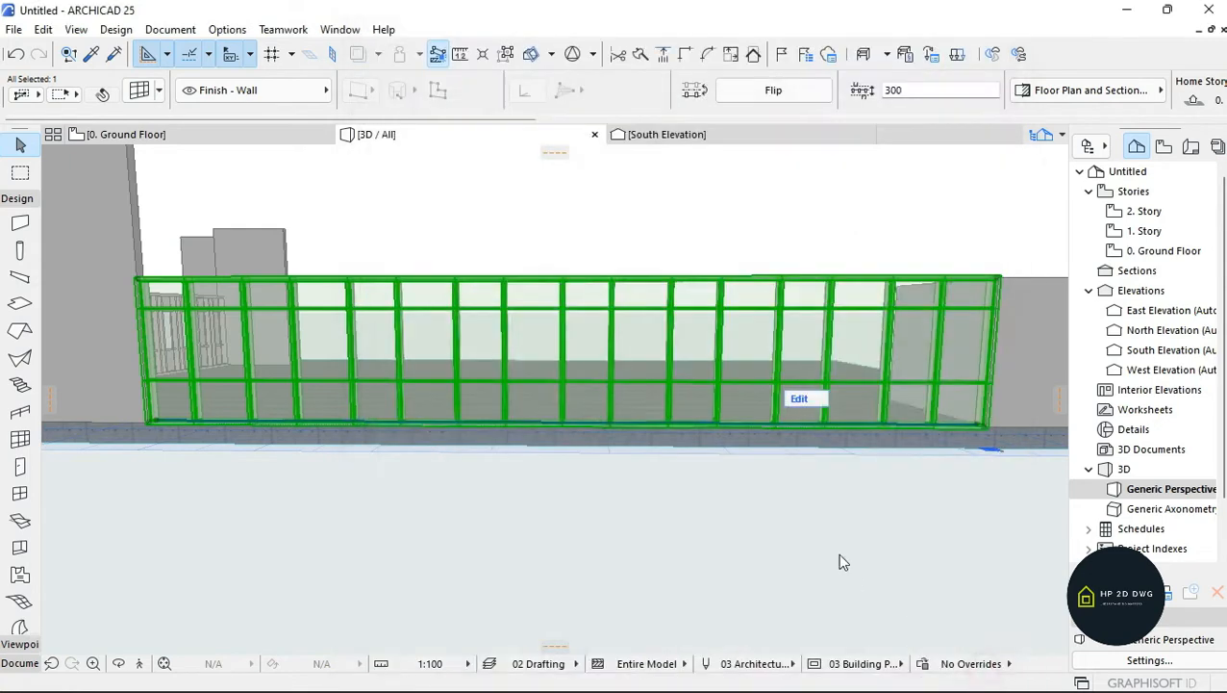
pyautogui.click(266, 573)
# - Set the column B width in the grid scheme of the curtain wall along the slab's left edge to 1200 mm
pyautogui.click(144, 663)
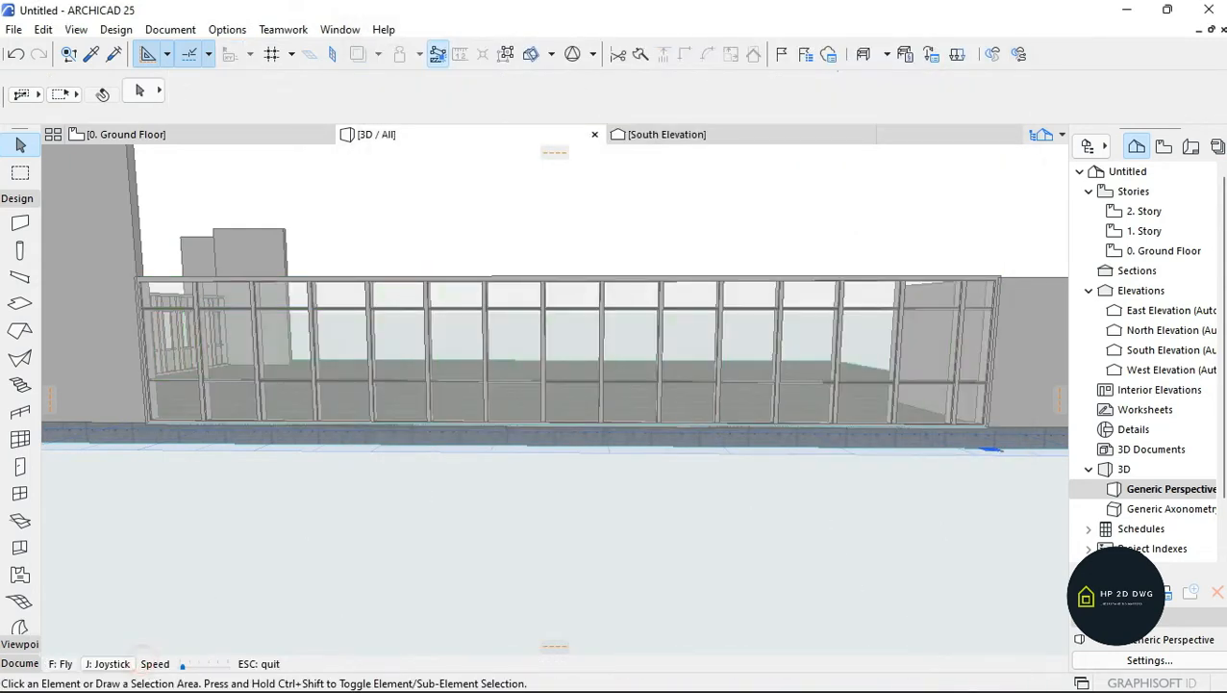
pyautogui.press('Left')
pyautogui.press('Escape')
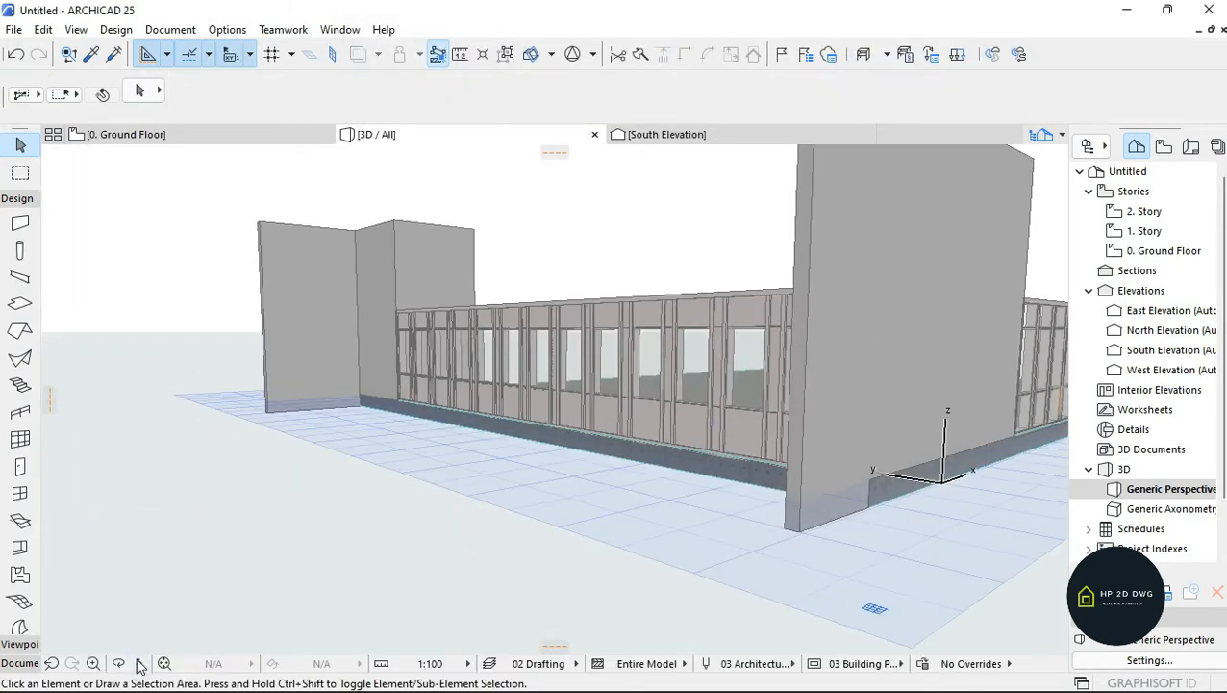
pyautogui.click(139, 664)
pyautogui.press('Left')
pyautogui.press('Escape')
pyautogui.click(528, 343)
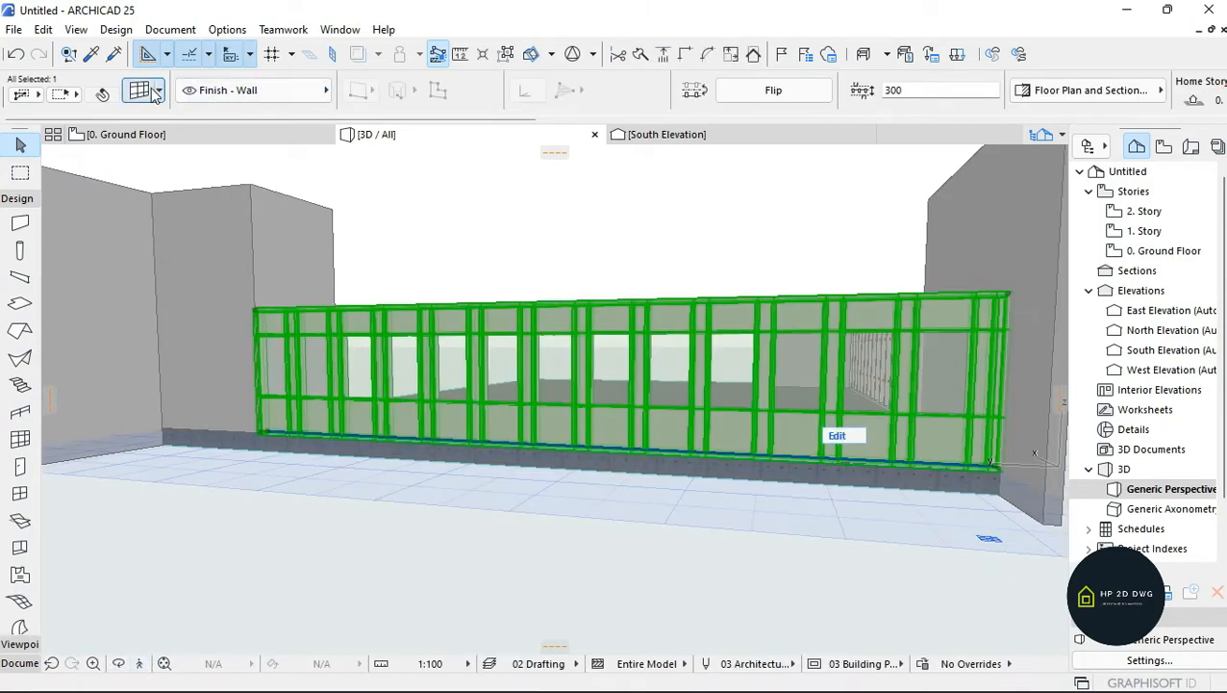
pyautogui.click(154, 93)
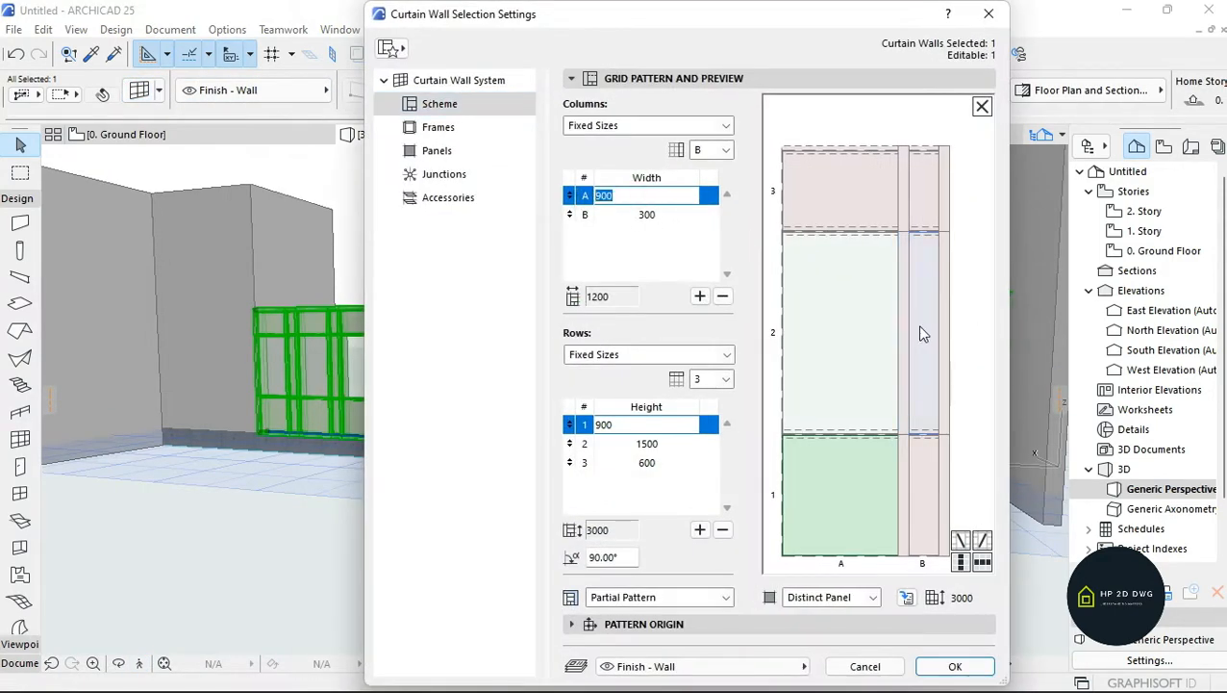
pyautogui.click(921, 332)
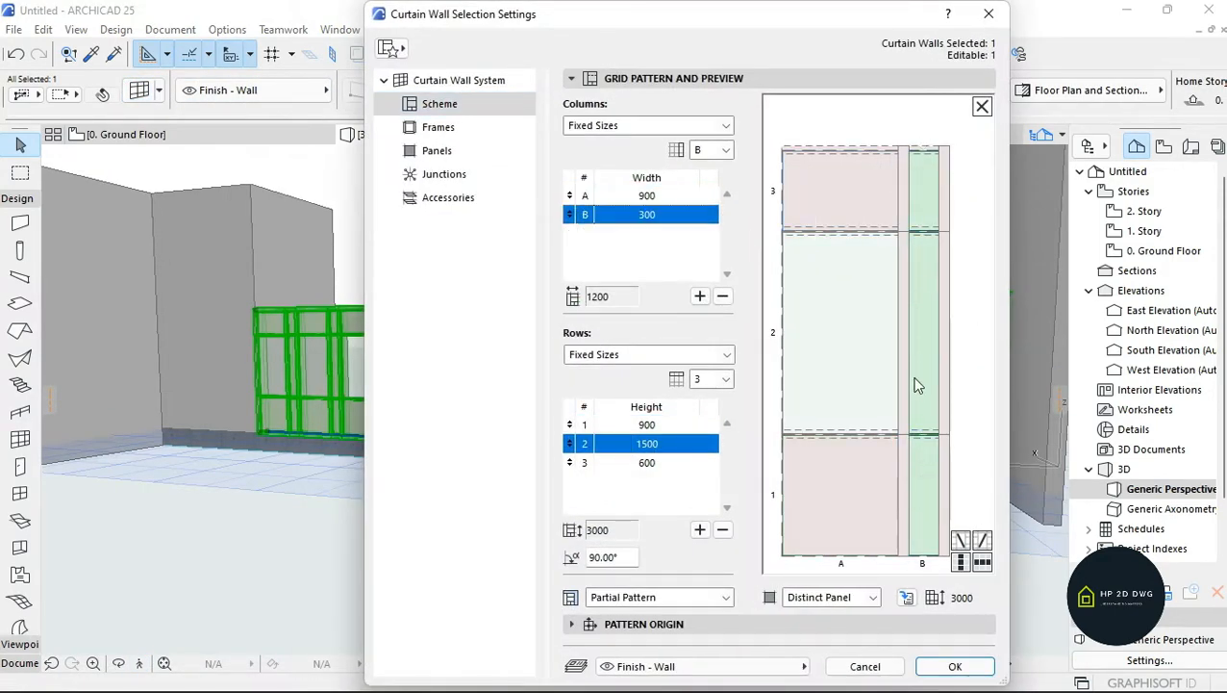
pyautogui.click(662, 219)
pyautogui.write('1200')
pyautogui.press('Return')
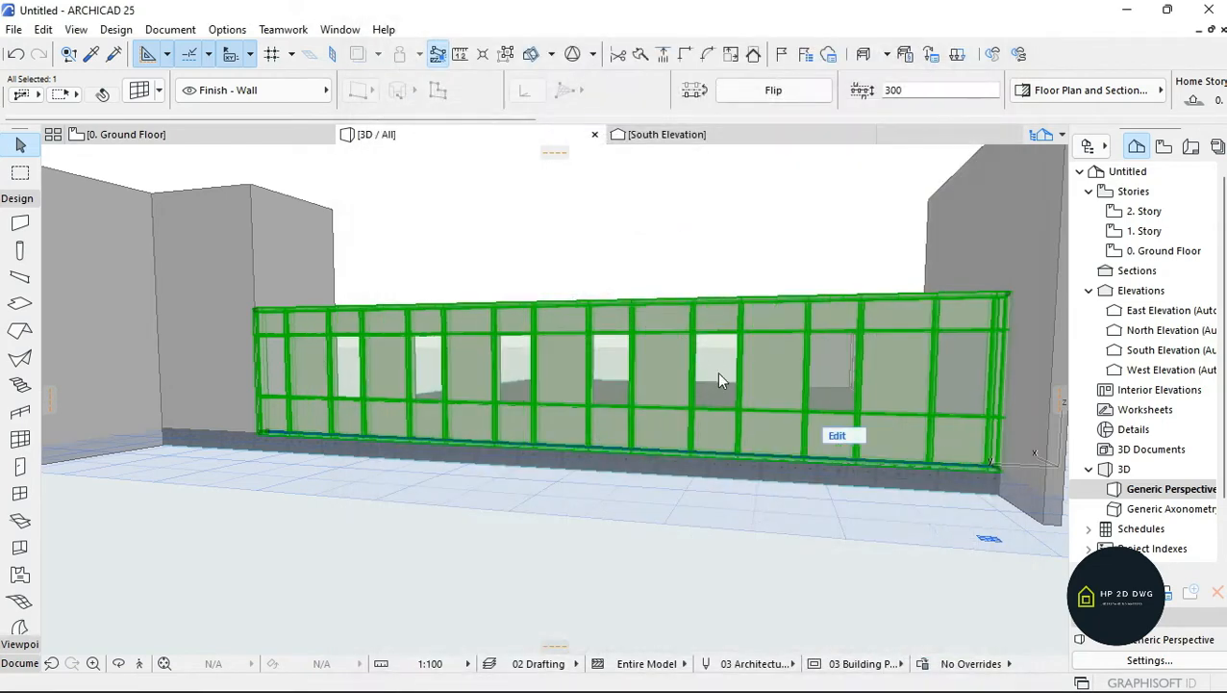
# - Set the column A width in the grid scheme of the curtain wall along the slab's left edge to 1200 mm
pyautogui.click(146, 88)
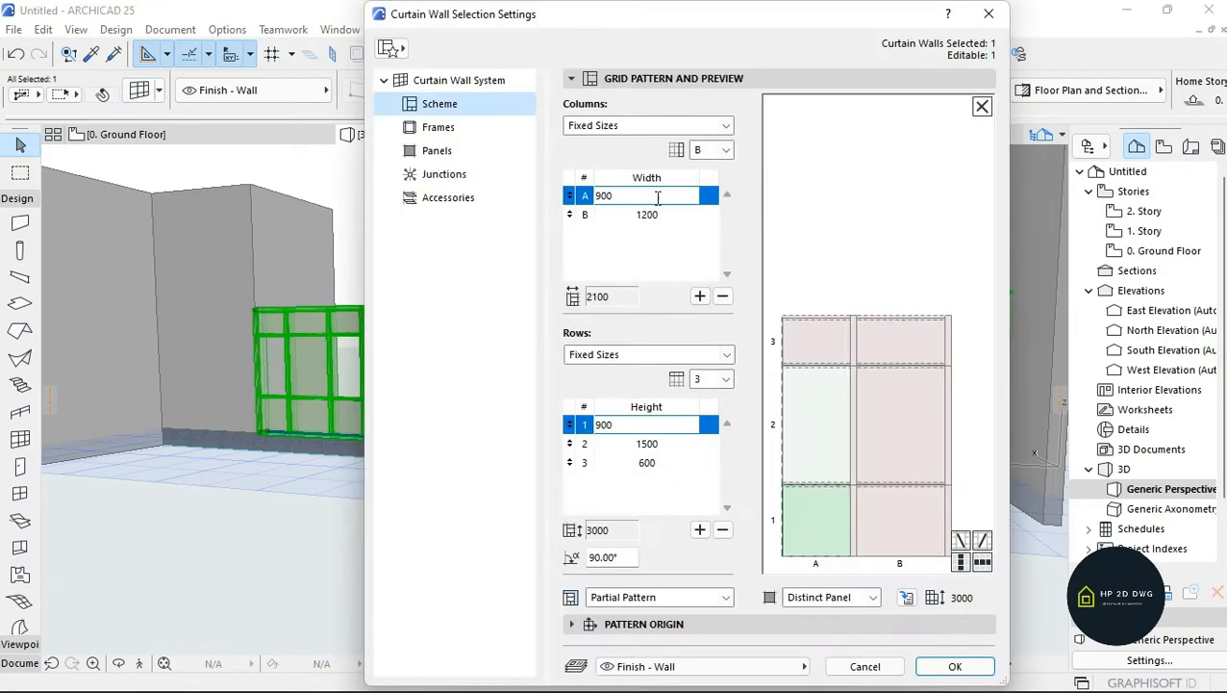
pyautogui.click(820, 420)
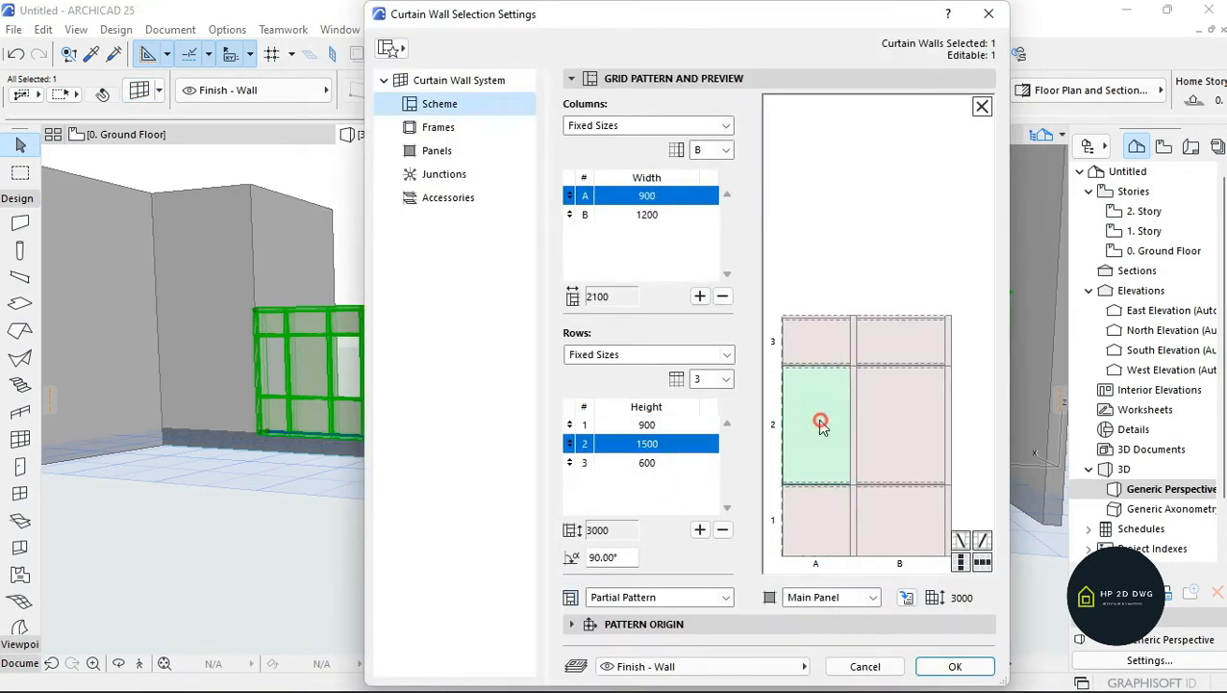
pyautogui.click(645, 196)
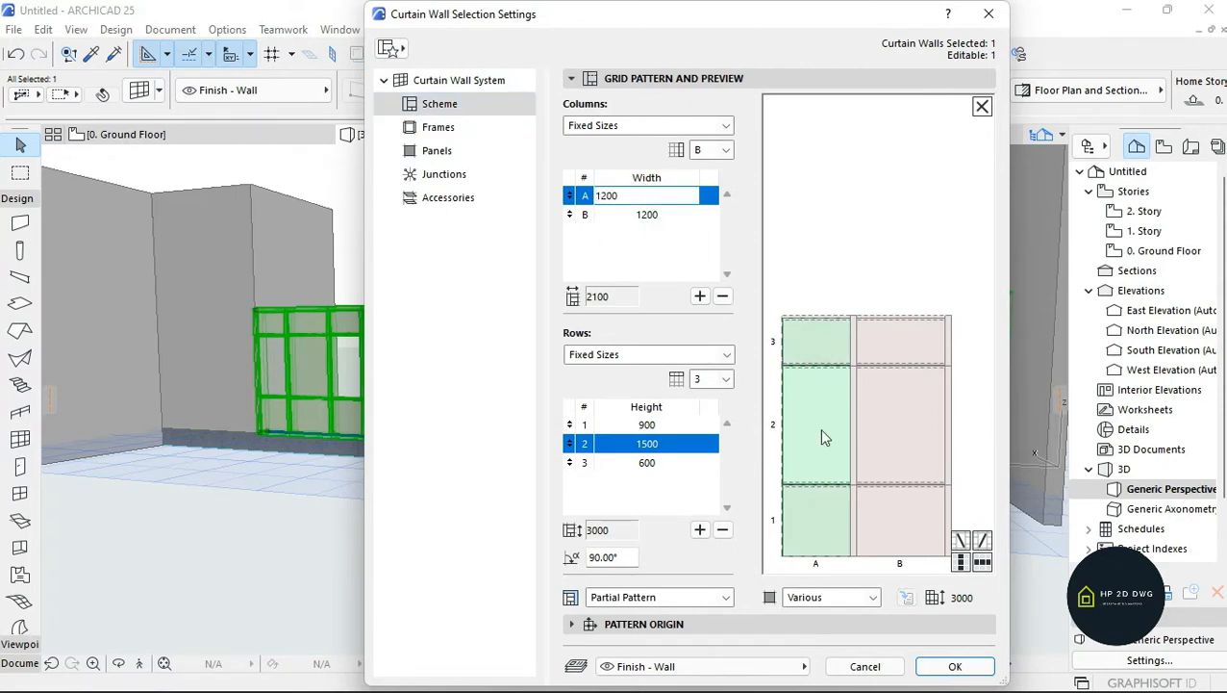
# - Change the Distinct Panel building material of the left-edge curtain wall to EF-05 Glass and apply the settings
pyautogui.click(450, 128)
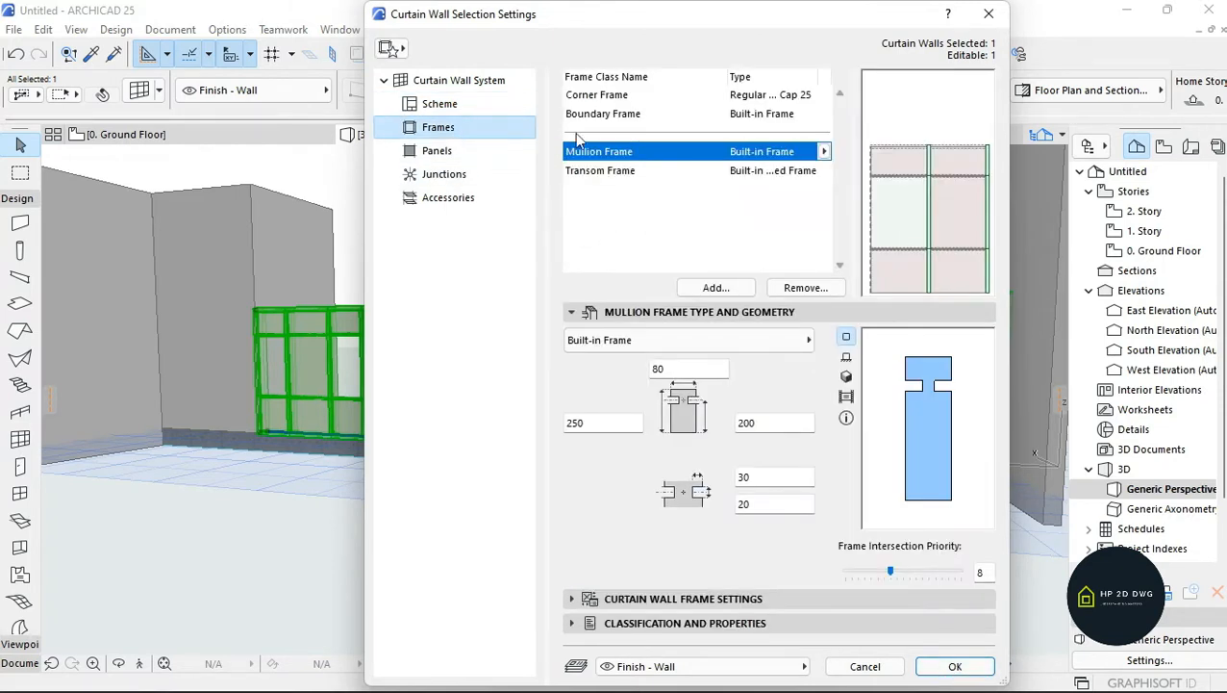
pyautogui.click(962, 203)
pyautogui.click(803, 338)
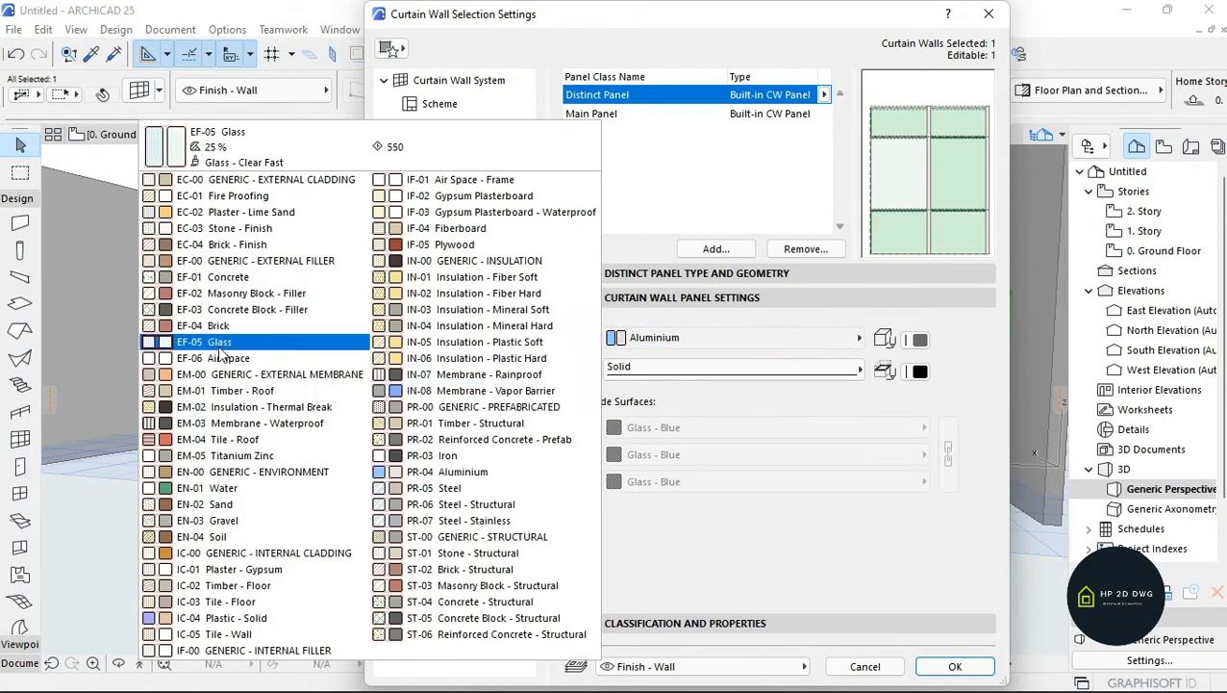
pyautogui.click(219, 344)
pyautogui.click(956, 666)
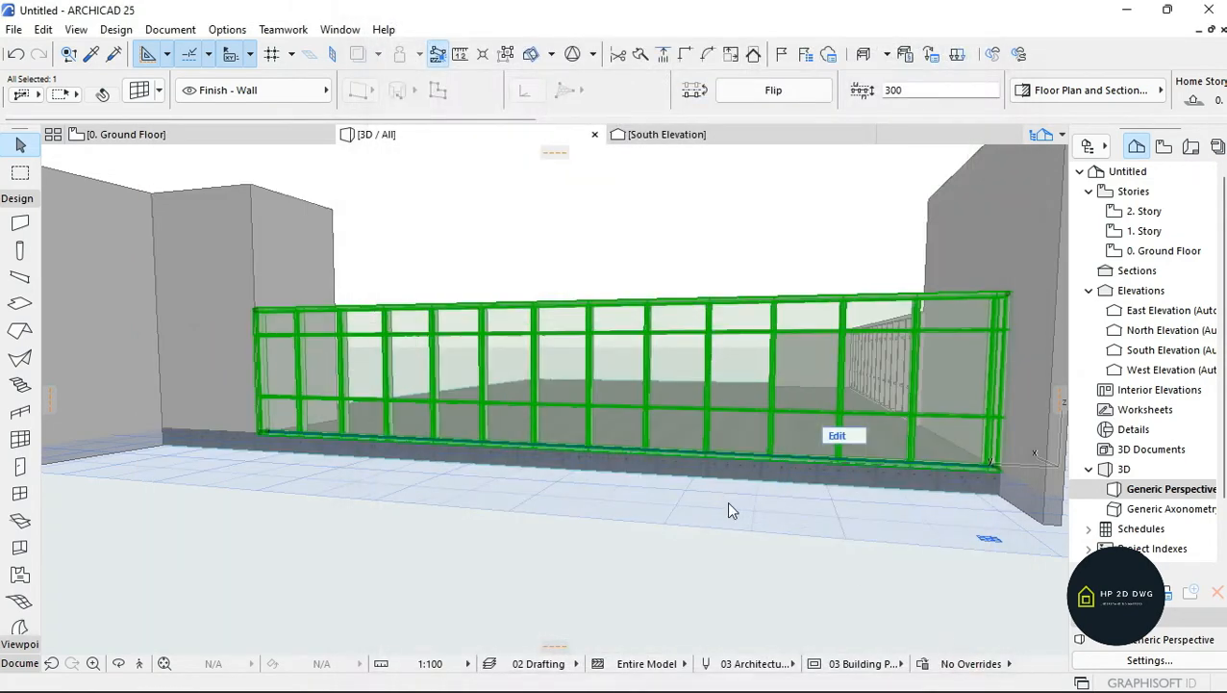
# - Examine both glazed facades and the solid corner wall in 3D from outside, including where the slab edge meets the wall
pyautogui.press('Escape')
pyautogui.click(138, 664)
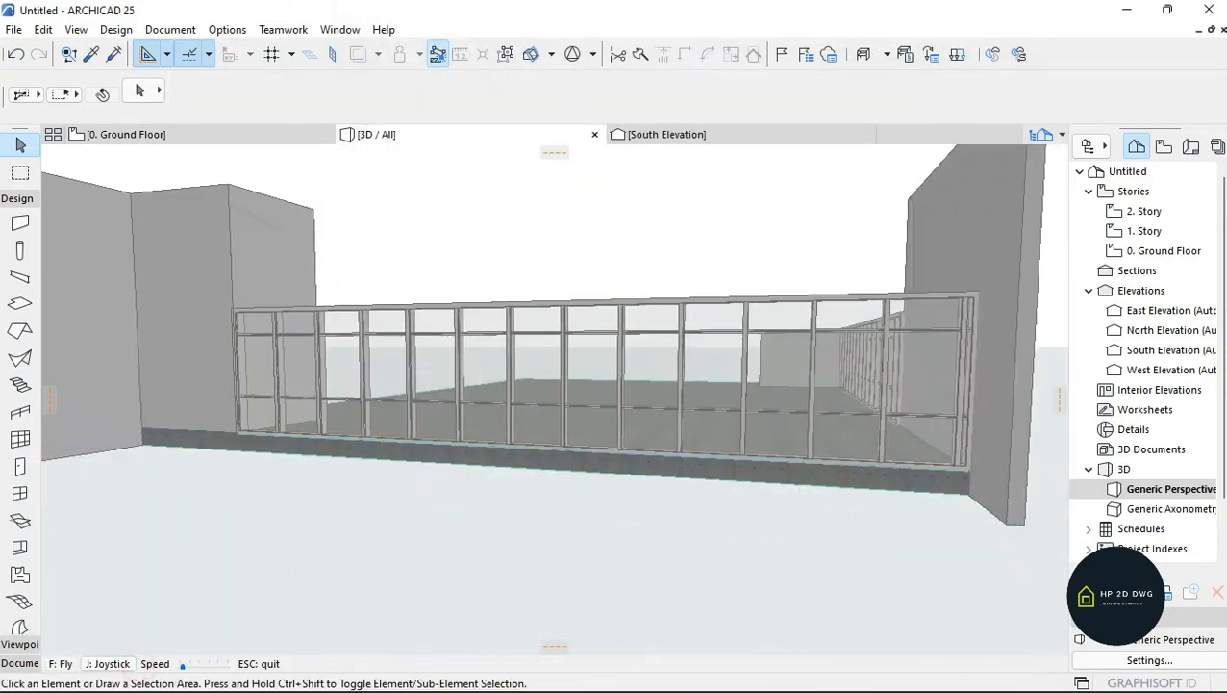
pyautogui.press('Down')
pyautogui.press('pageup')
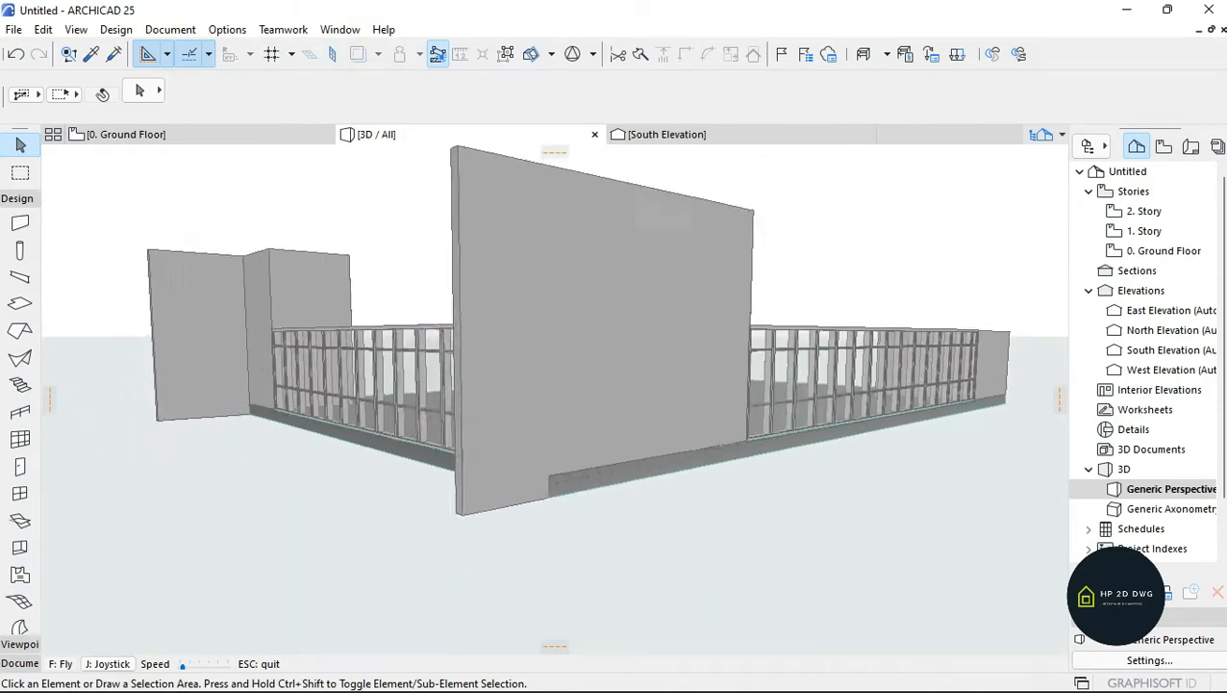
pyautogui.press('Left')
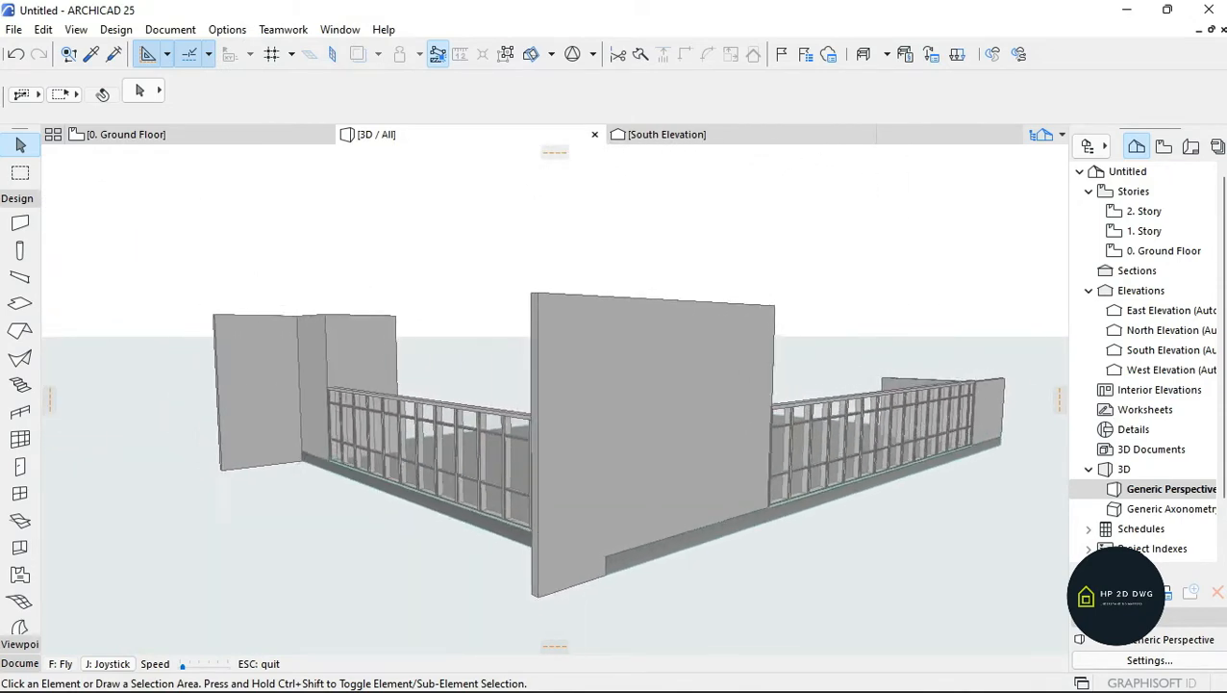
pyautogui.press('Down')
pyautogui.press('Left')
pyautogui.press('Up')
pyautogui.press('Up')
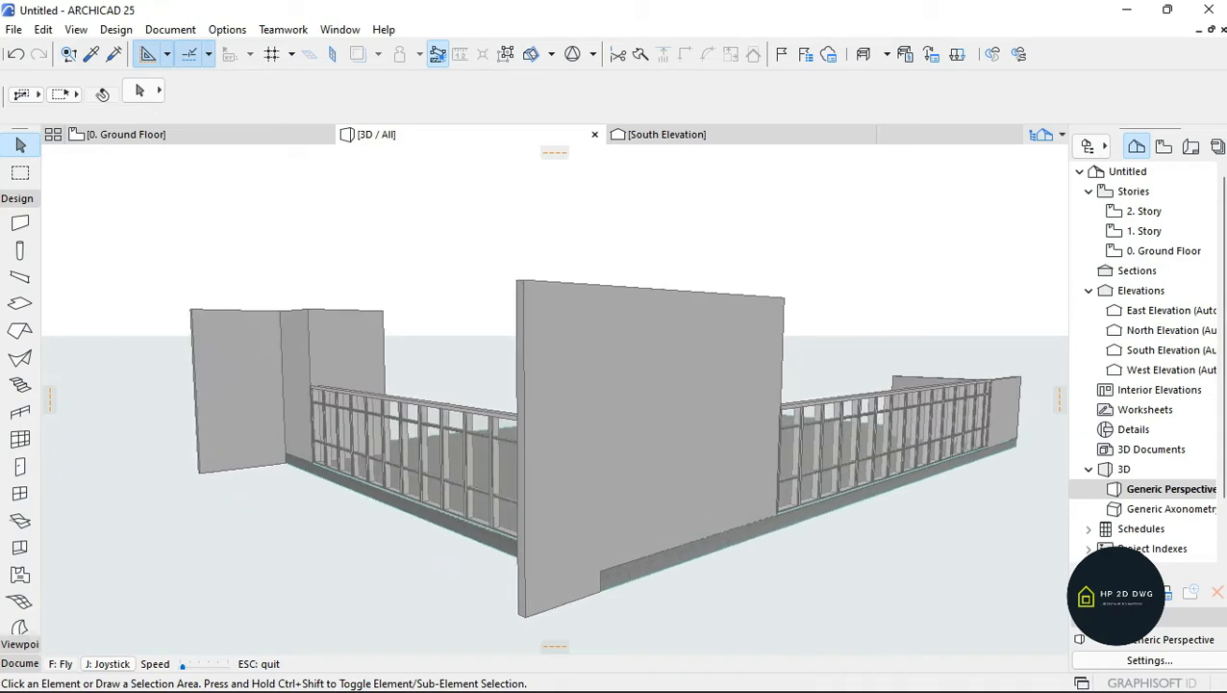
pyautogui.press('Escape')
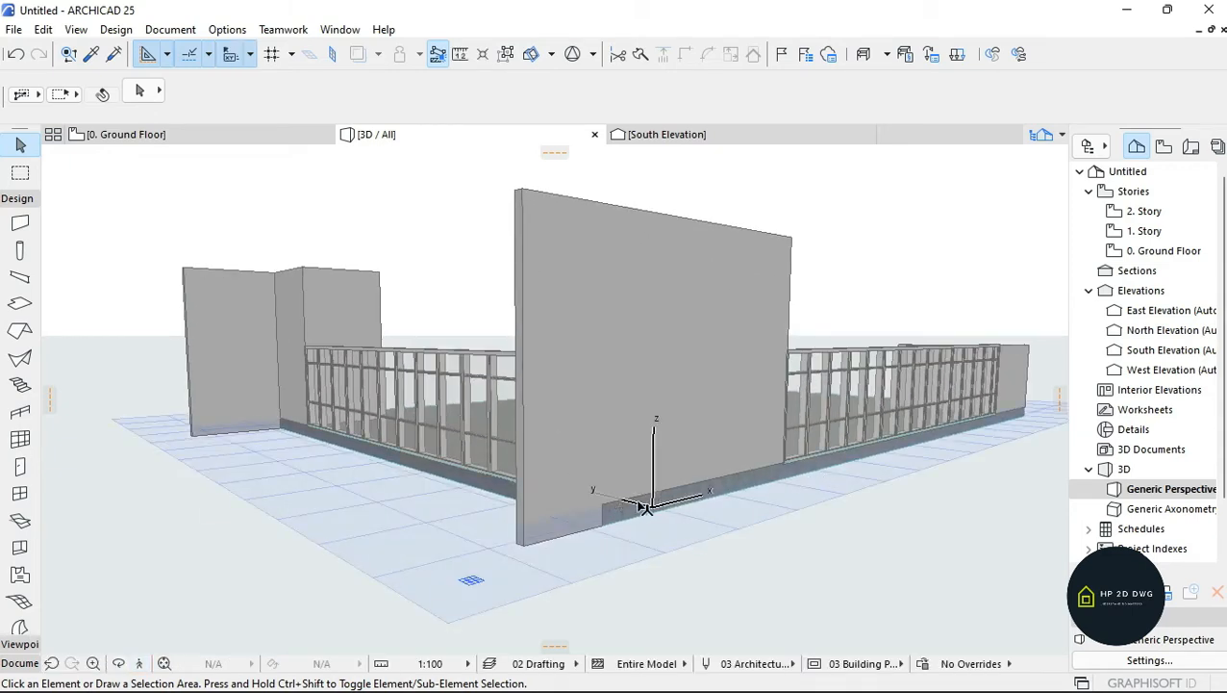
# - On the Ground Floor plan, insert a node in the slab's lower edge at the inner end of the solid corner wall
pyautogui.click(255, 139)
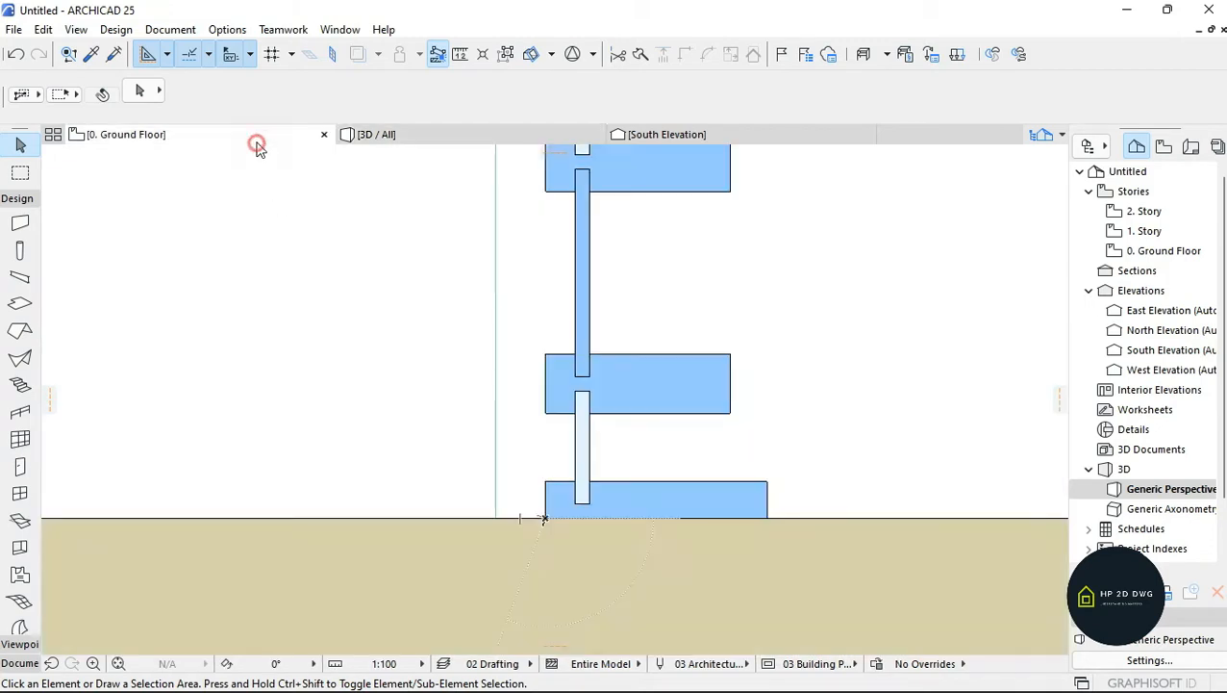
pyautogui.scroll(-5, 582, 347)
pyautogui.scroll(9, 525, 413)
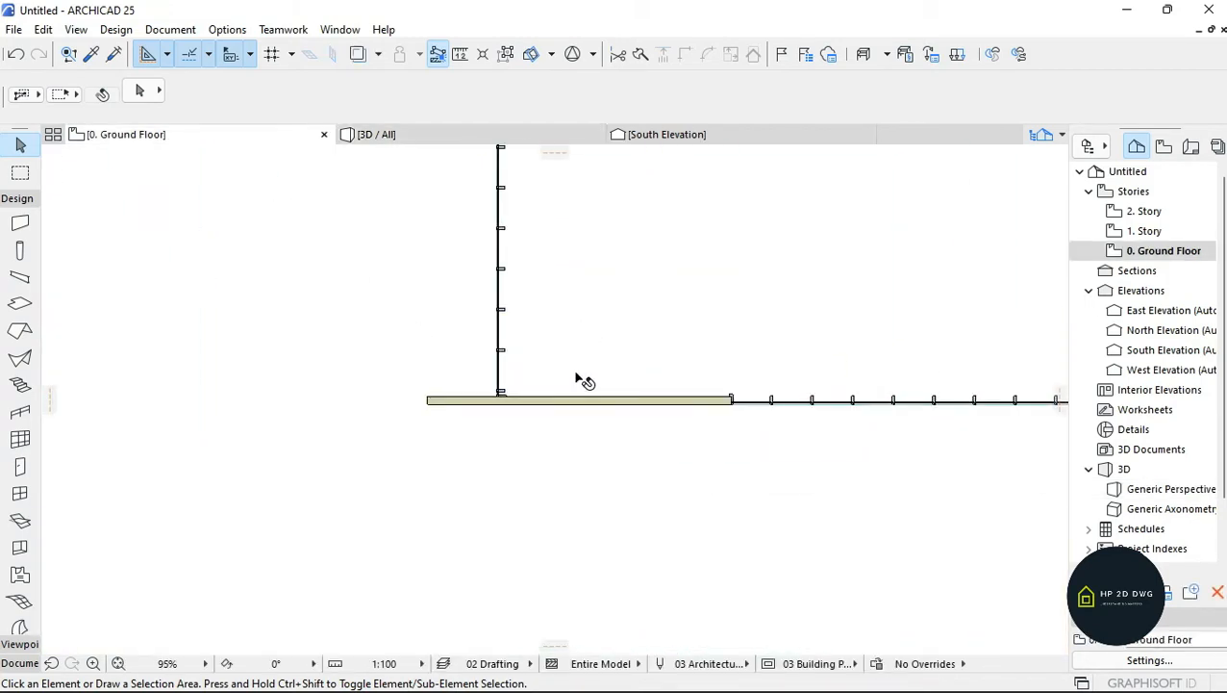
pyautogui.click(569, 310)
pyautogui.scroll(-3, 332, 348)
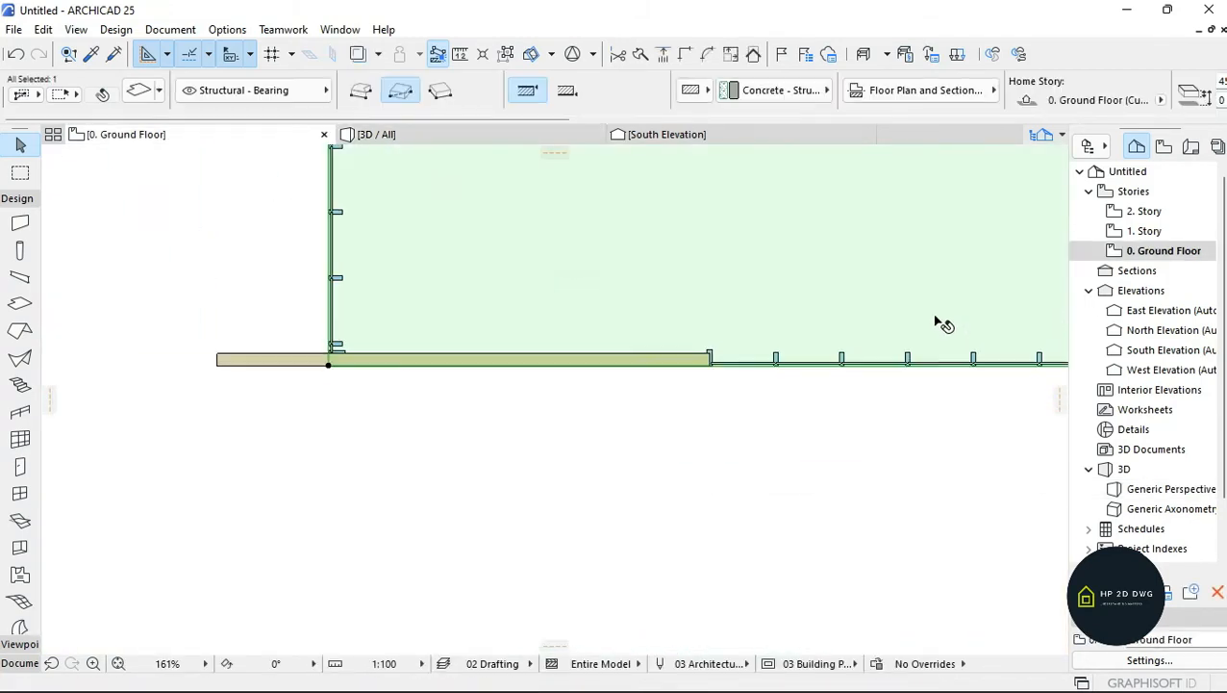
pyautogui.scroll(5, 831, 336)
pyautogui.scroll(4, 511, 422)
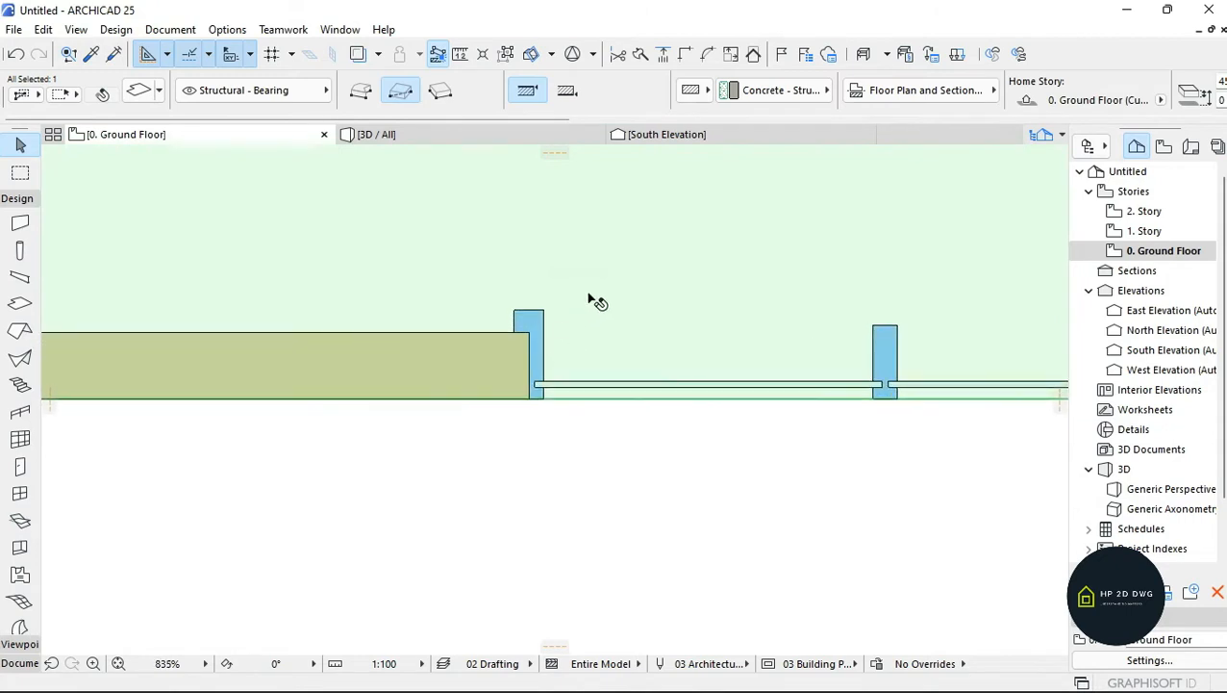
pyautogui.click(580, 399)
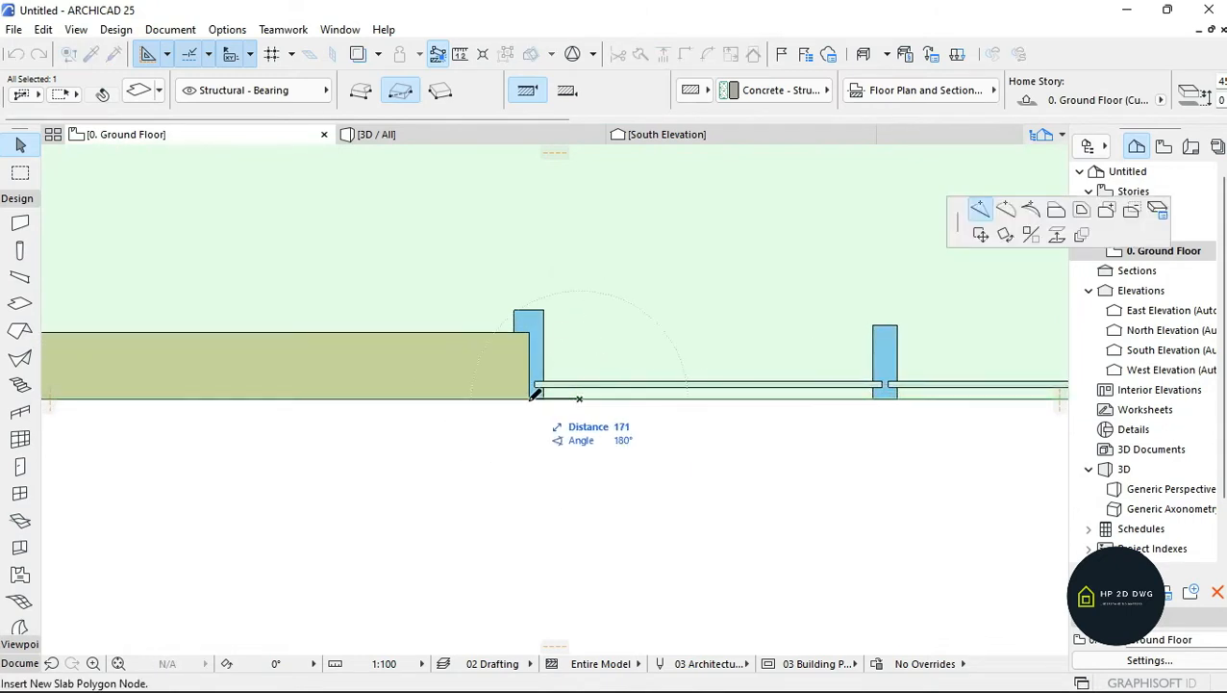
pyautogui.scroll(-3, 649, 411)
pyautogui.scroll(2, 452, 351)
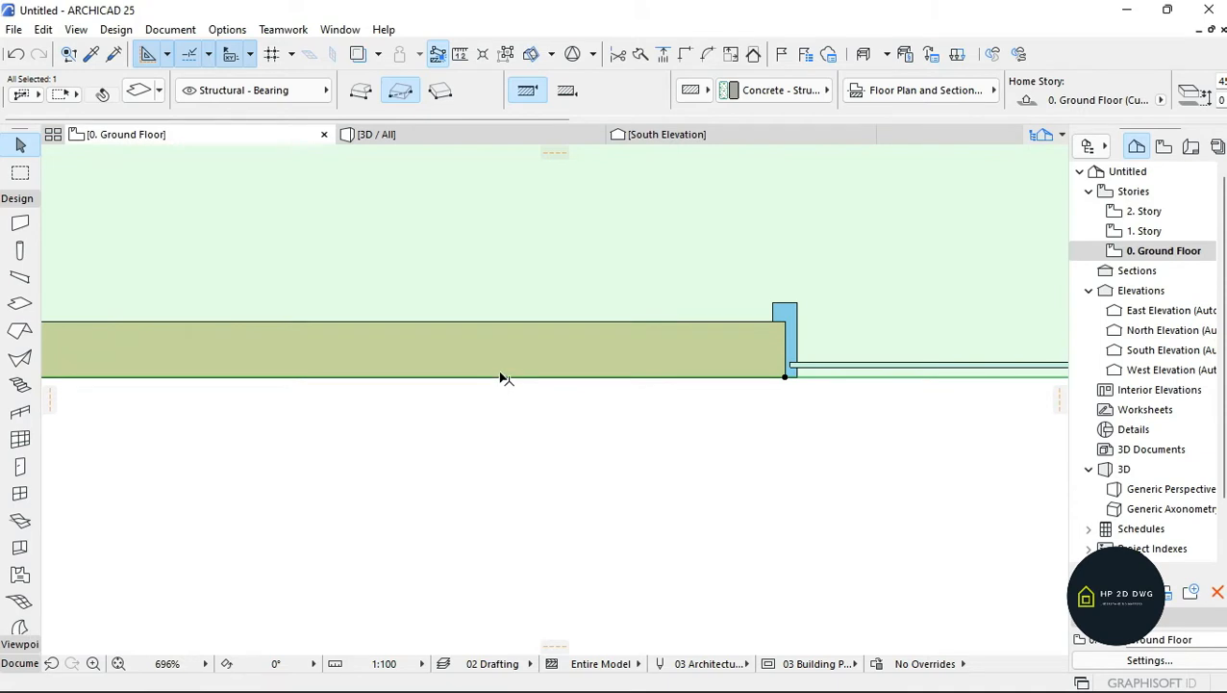
# - Offset the slab edge segment under the lower-left solid wall slightly inward from the wall face and check it in 3D
pyautogui.click(500, 378)
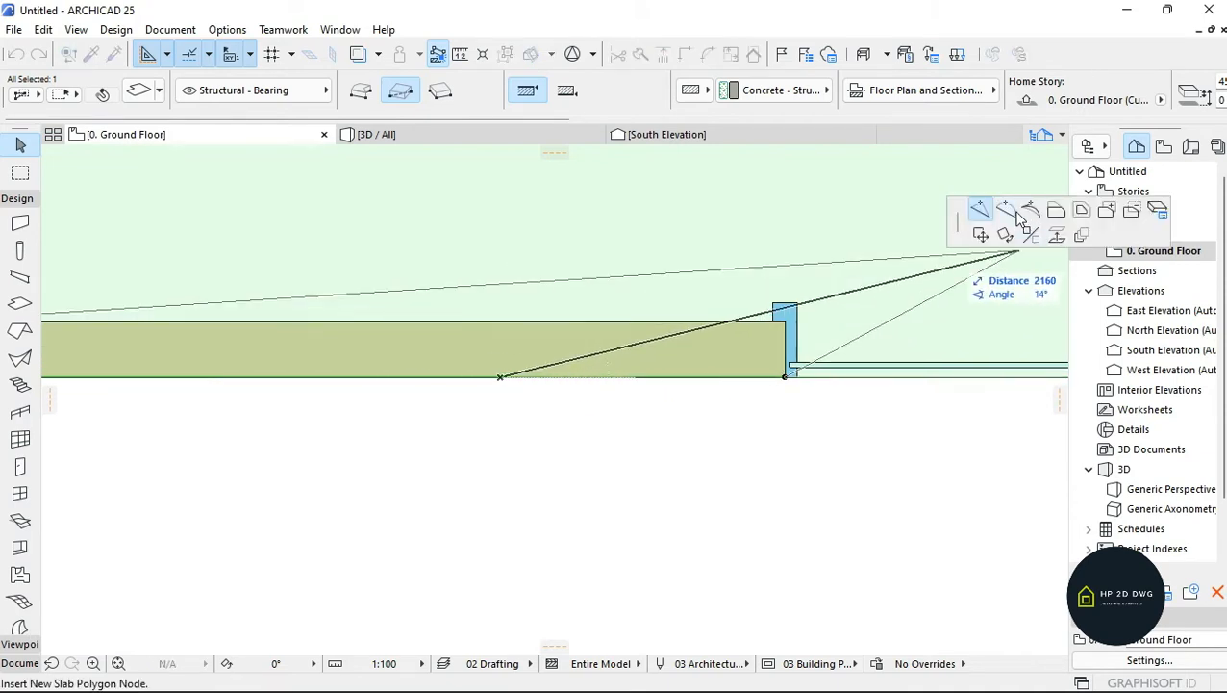
pyautogui.click(1055, 211)
pyautogui.scroll(3, 790, 362)
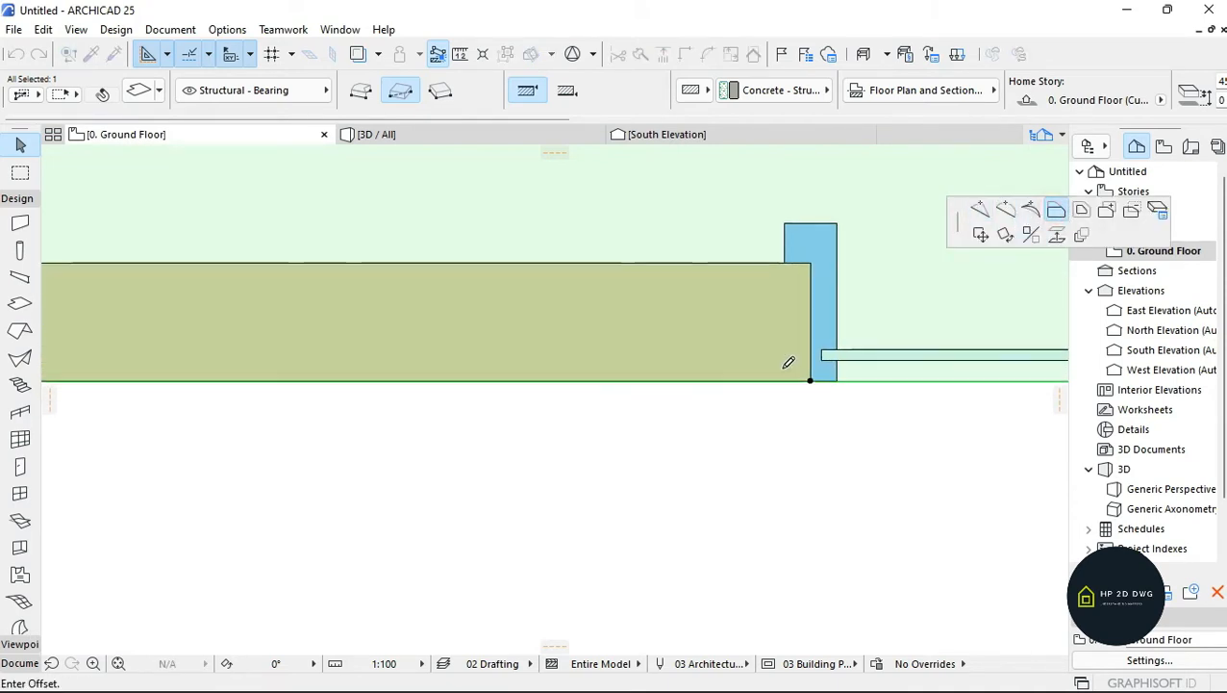
pyautogui.click(837, 387)
pyautogui.scroll(-6, 760, 384)
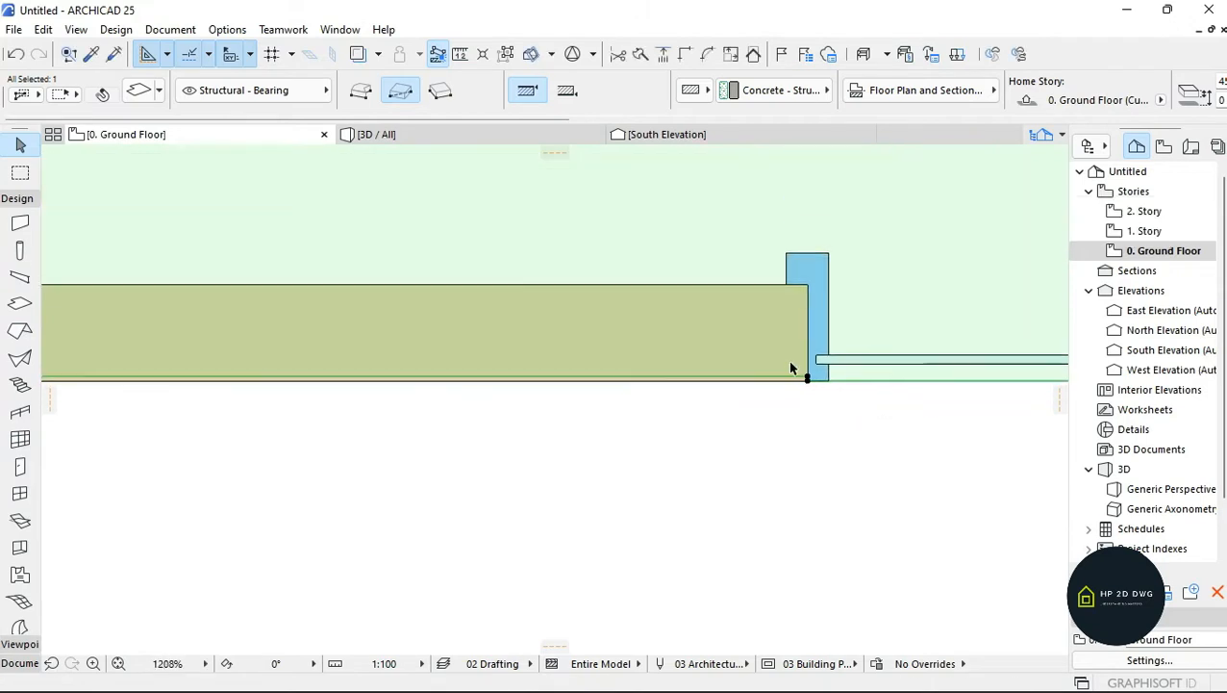
pyautogui.scroll(-3, 602, 379)
pyautogui.scroll(9, 365, 360)
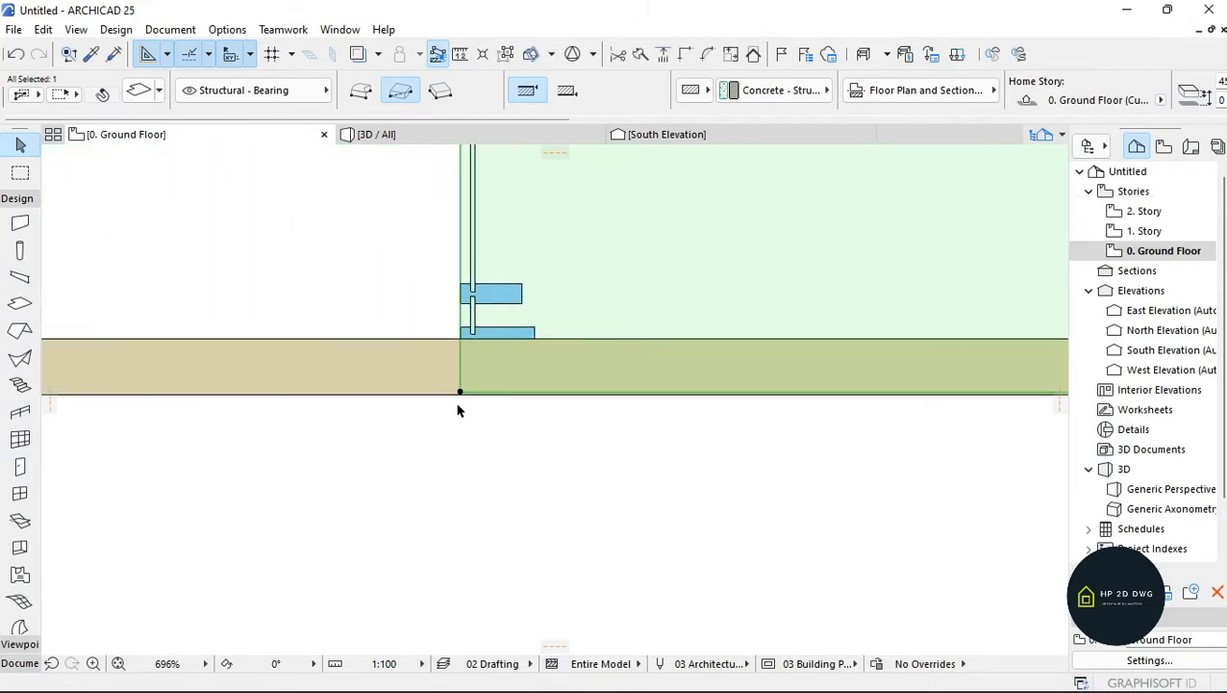
pyautogui.click(473, 431)
pyautogui.click(376, 134)
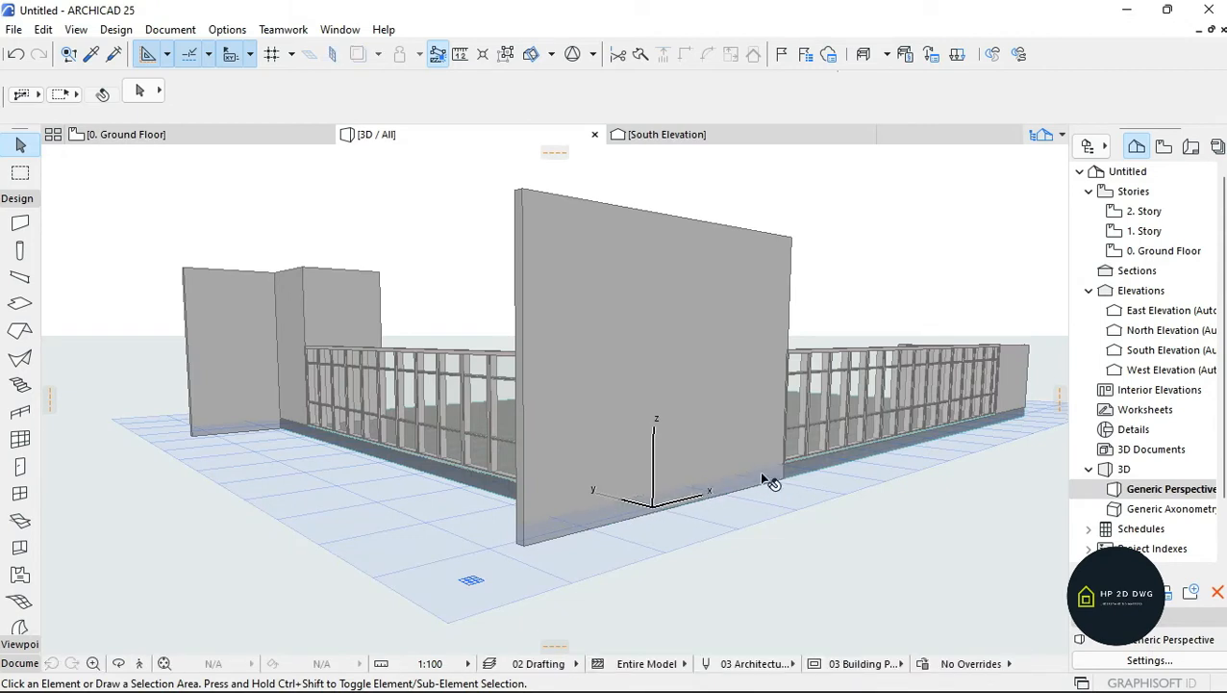
# - On the Ground Floor plan, insert a node in the slab's left edge at the upper-left wall's lower corner
pyautogui.click(202, 140)
pyautogui.scroll(-15, 712, 404)
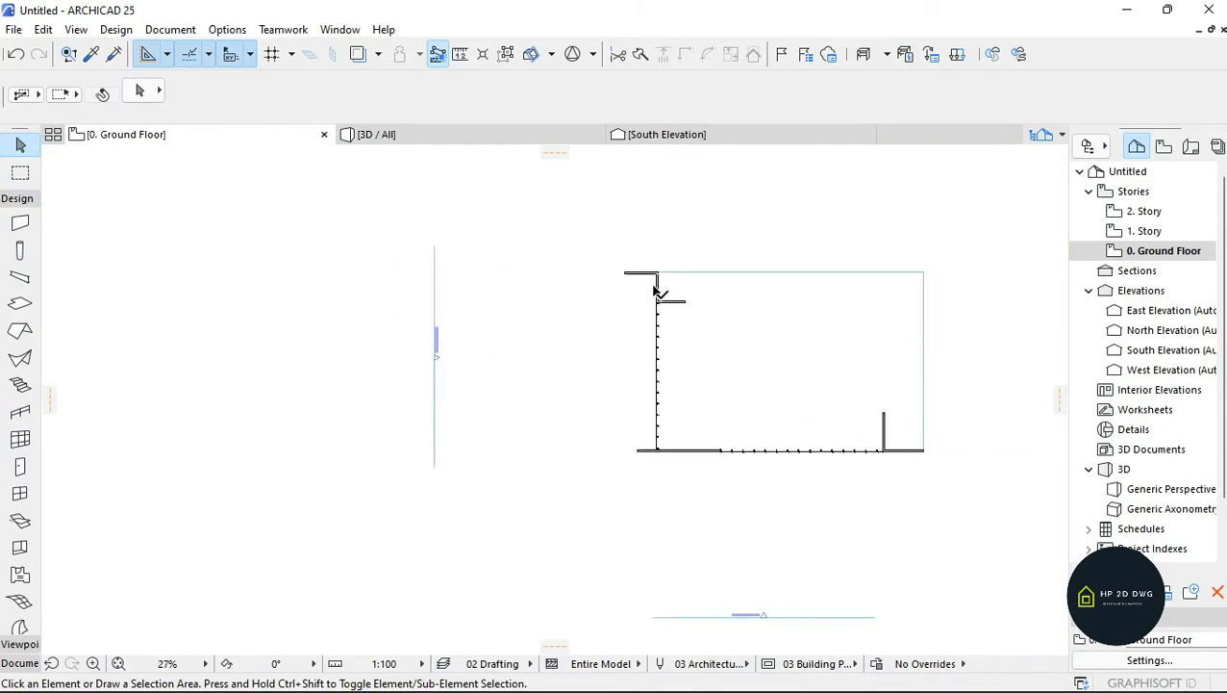
pyautogui.scroll(10, 657, 288)
pyautogui.click(700, 403)
pyautogui.click(635, 428)
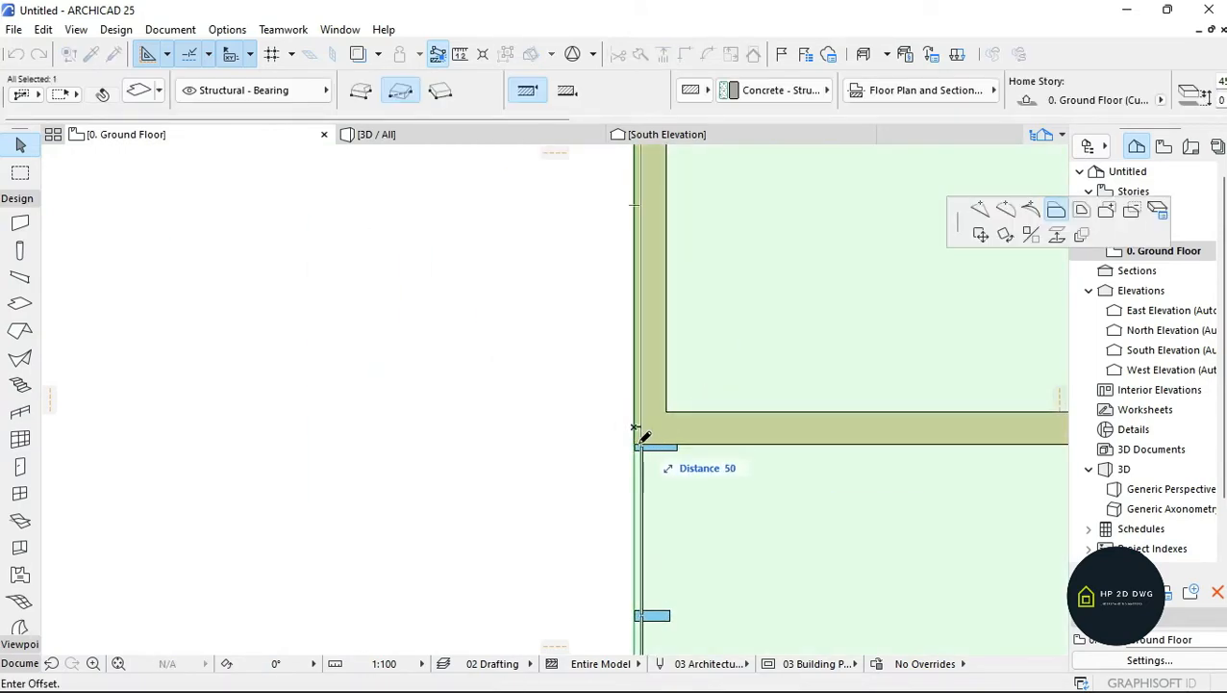
pyautogui.click(979, 208)
pyautogui.click(634, 443)
pyautogui.scroll(-4, 638, 563)
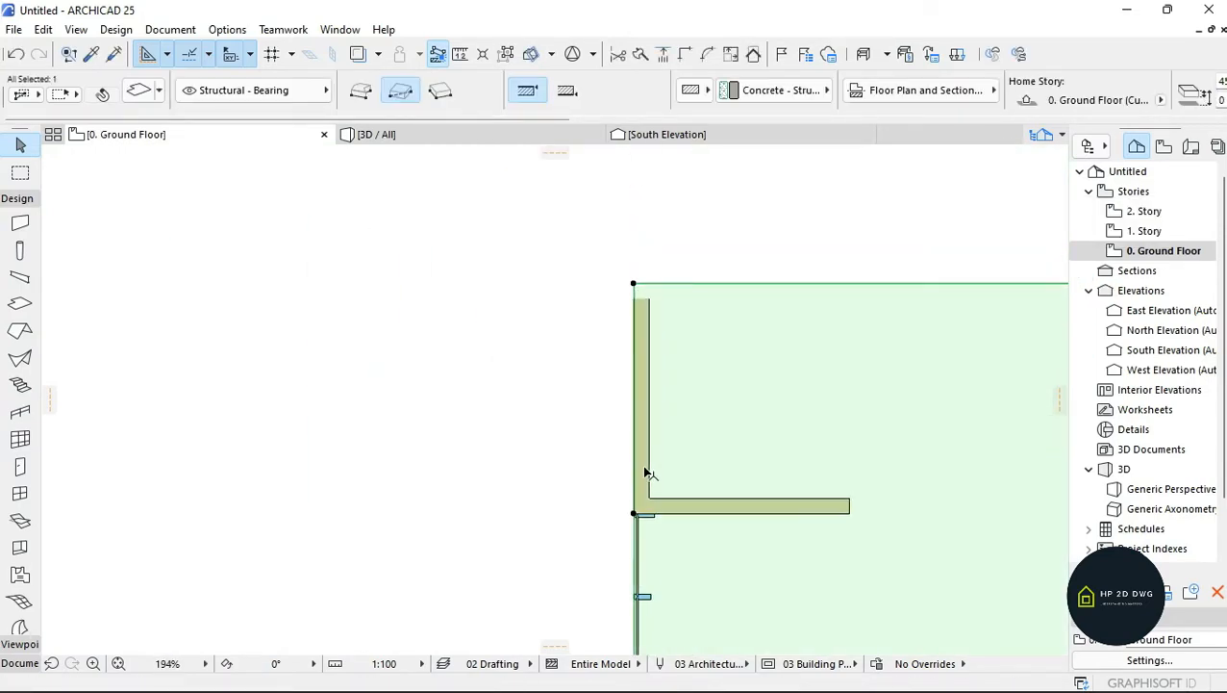
# - Offset the slab's left edge segment along the upper-left wall slightly inward and deselect the slab
pyautogui.scroll(3, 646, 464)
pyautogui.click(626, 443)
pyautogui.click(1057, 208)
pyautogui.scroll(-12, 729, 353)
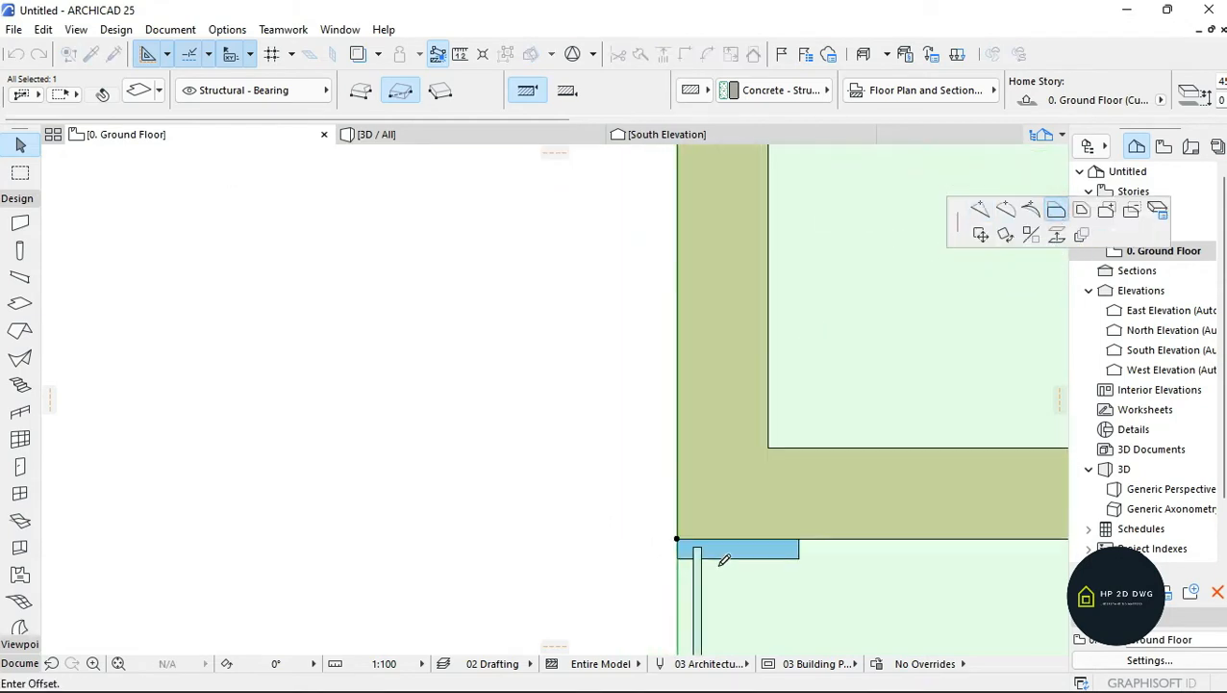
pyautogui.scroll(3, 768, 305)
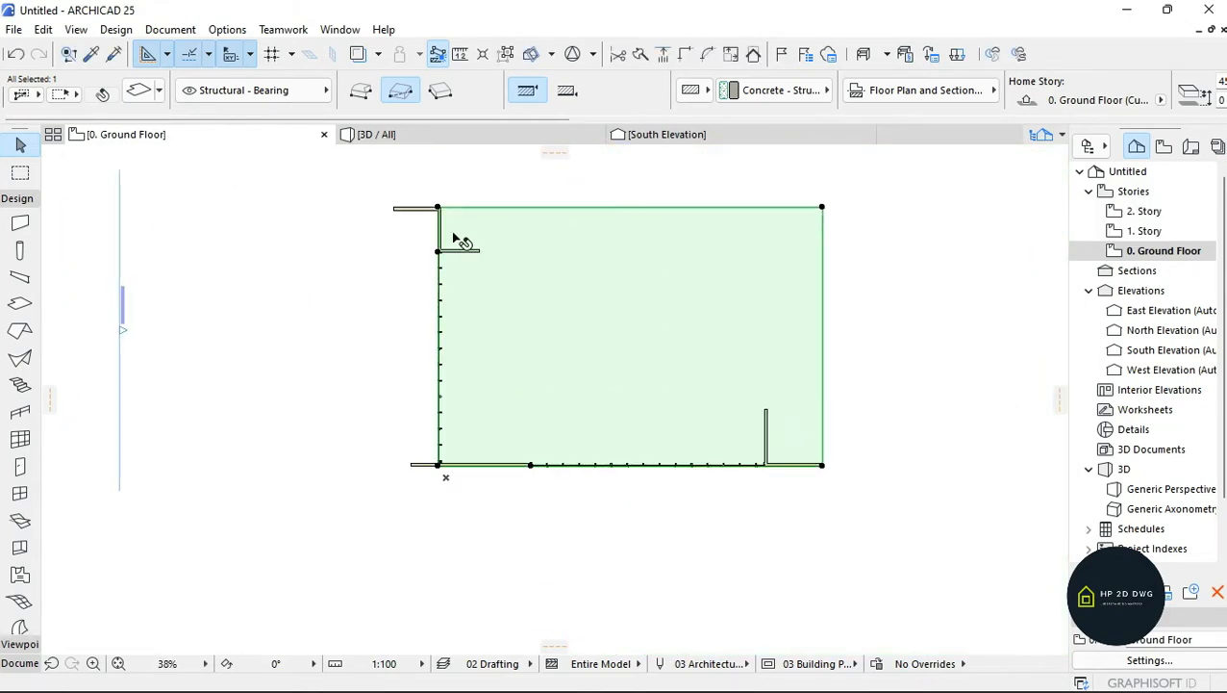
pyautogui.moveTo(457, 239); pyautogui.dragTo(358, 280, button='middle')
pyautogui.press('Escape')
# - Open the 1. Story plan and set the default slab thickness to 150 mm with a 0 offset to the home story
pyautogui.doubleClick(1144, 233)
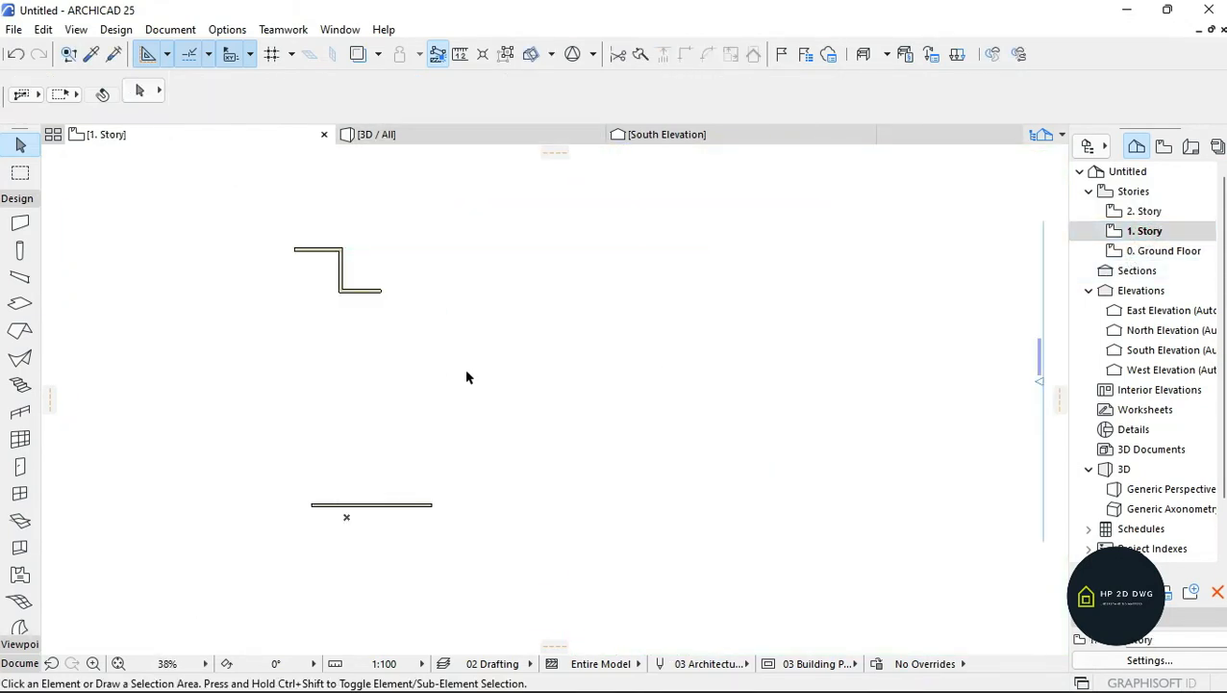
pyautogui.click(21, 306)
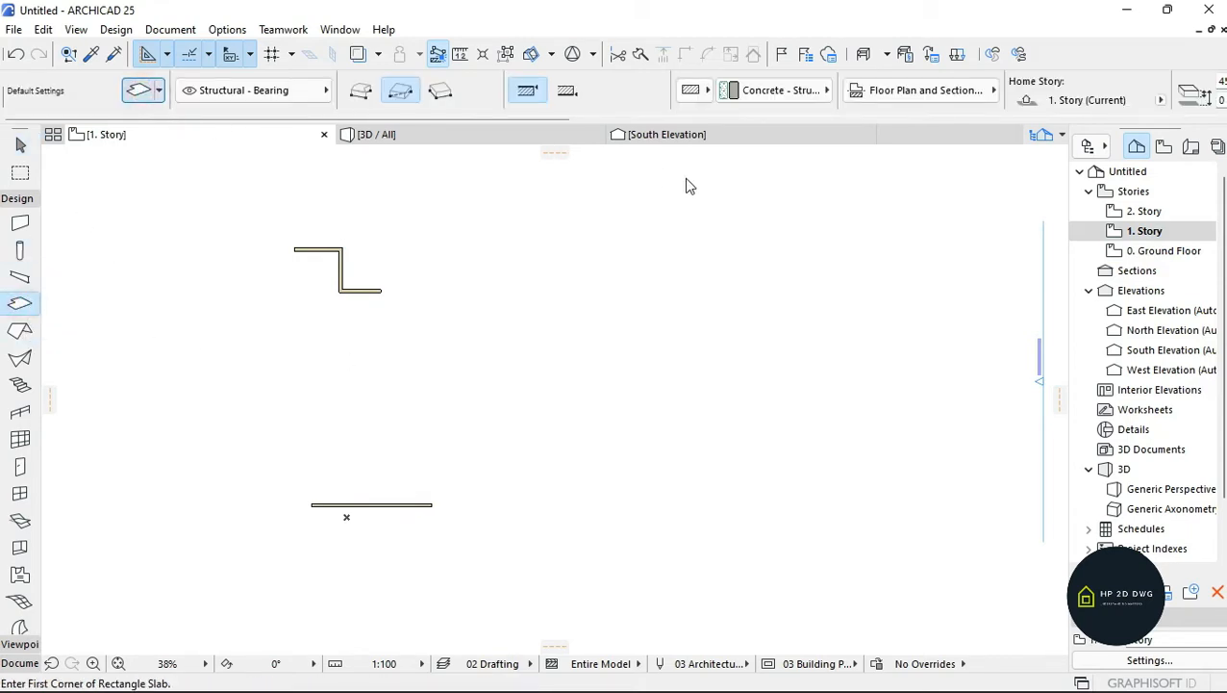
pyautogui.hotkey('ctrl', 't')
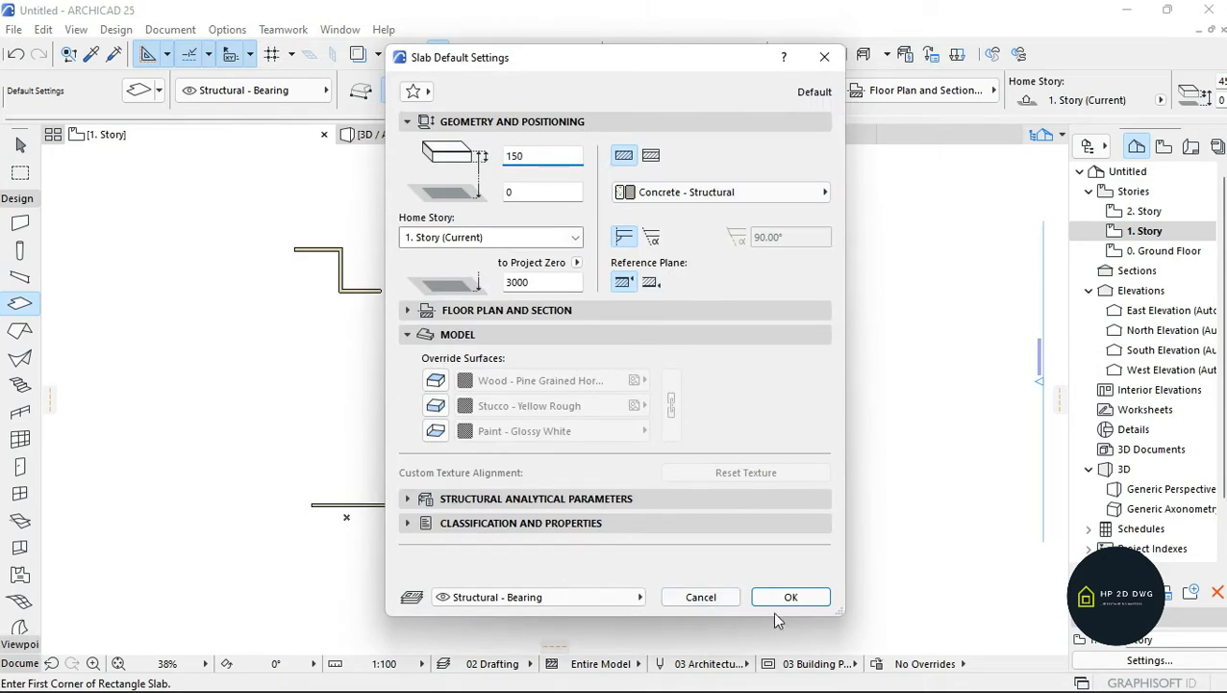
pyautogui.click(795, 596)
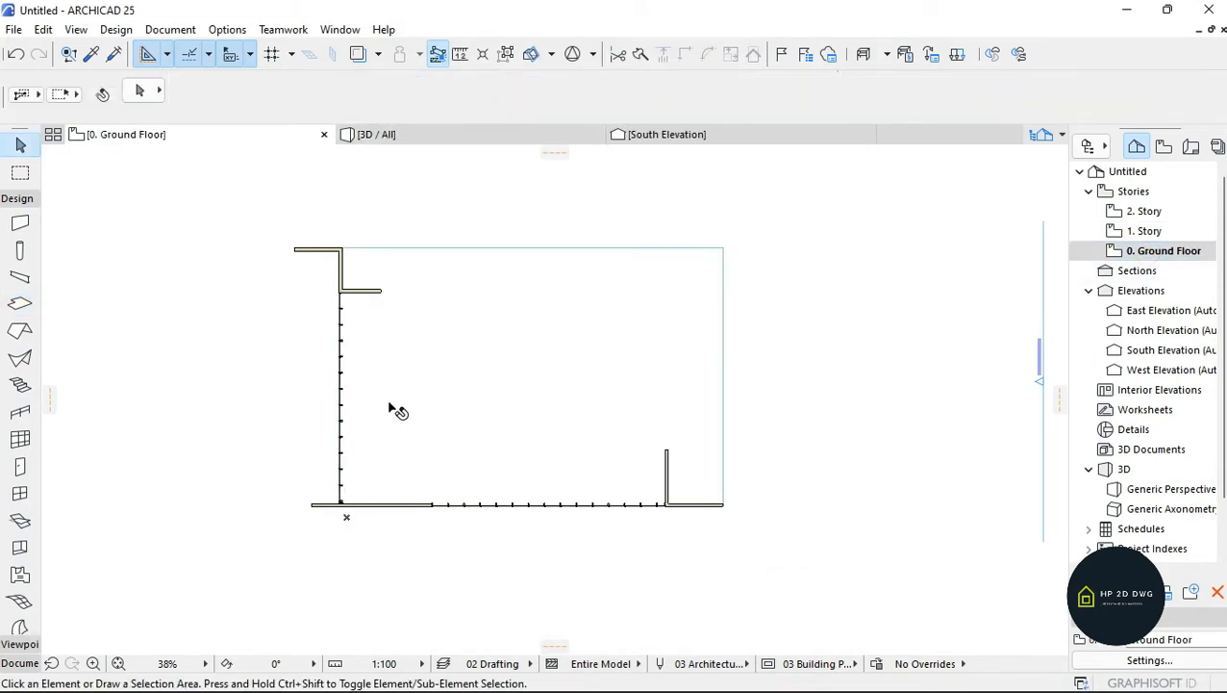
# - On the Ground Floor plan, trace the building outline with a closed polyline through its four outer corners, starting at the lower-left corner
pyautogui.scroll(1, 391, 408)
pyautogui.click(19, 663)
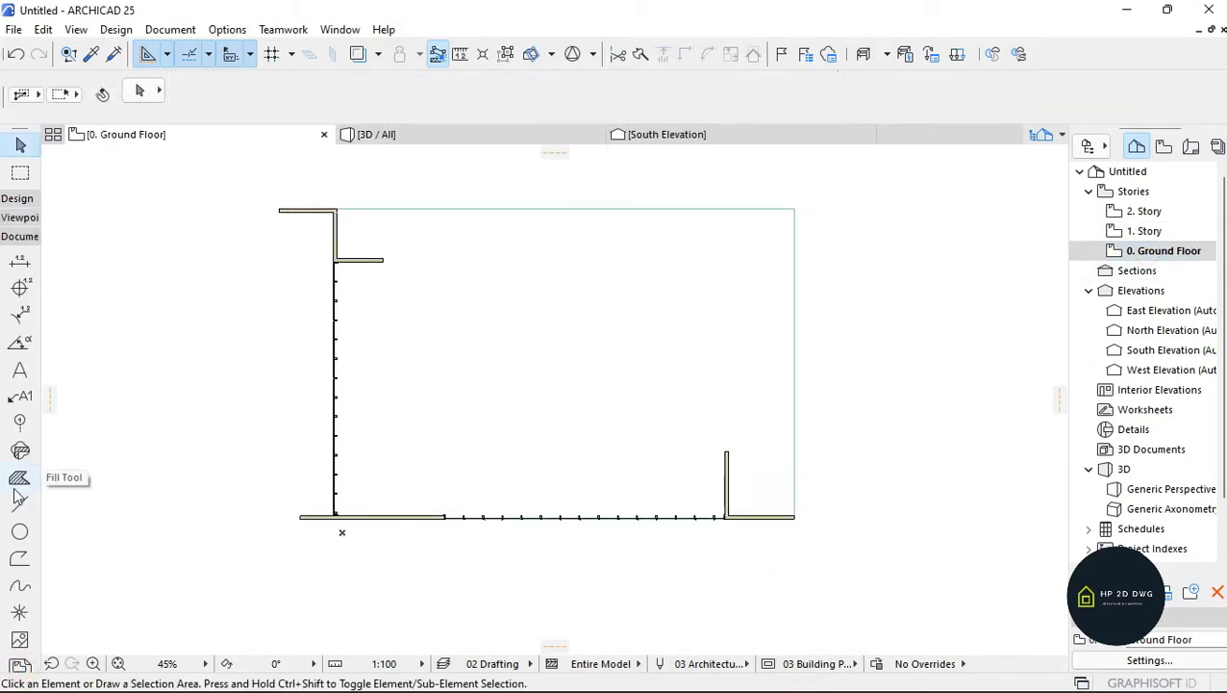
pyautogui.click(20, 503)
pyautogui.scroll(8, 339, 511)
pyautogui.click(344, 462)
pyautogui.scroll(-8, 341, 468)
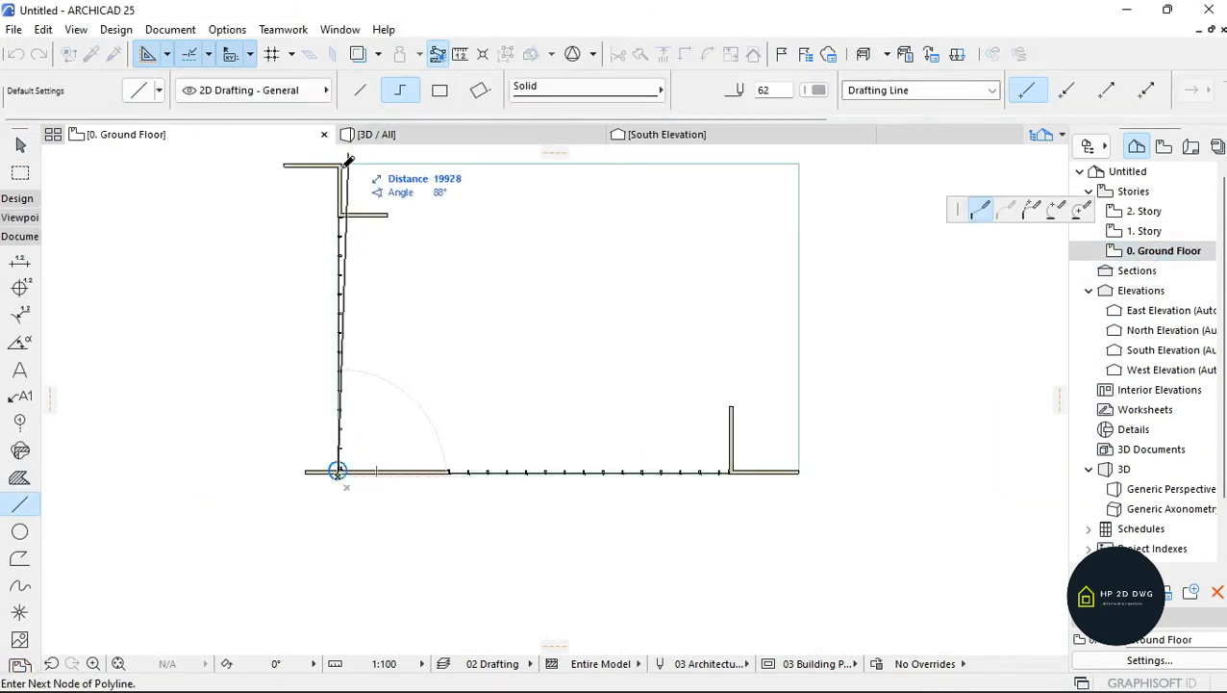
pyautogui.scroll(5, 348, 157)
pyautogui.click(330, 212)
pyautogui.scroll(-5, 326, 218)
pyautogui.scroll(4, 770, 249)
pyautogui.click(743, 252)
pyautogui.scroll(-5, 746, 252)
pyautogui.scroll(4, 829, 512)
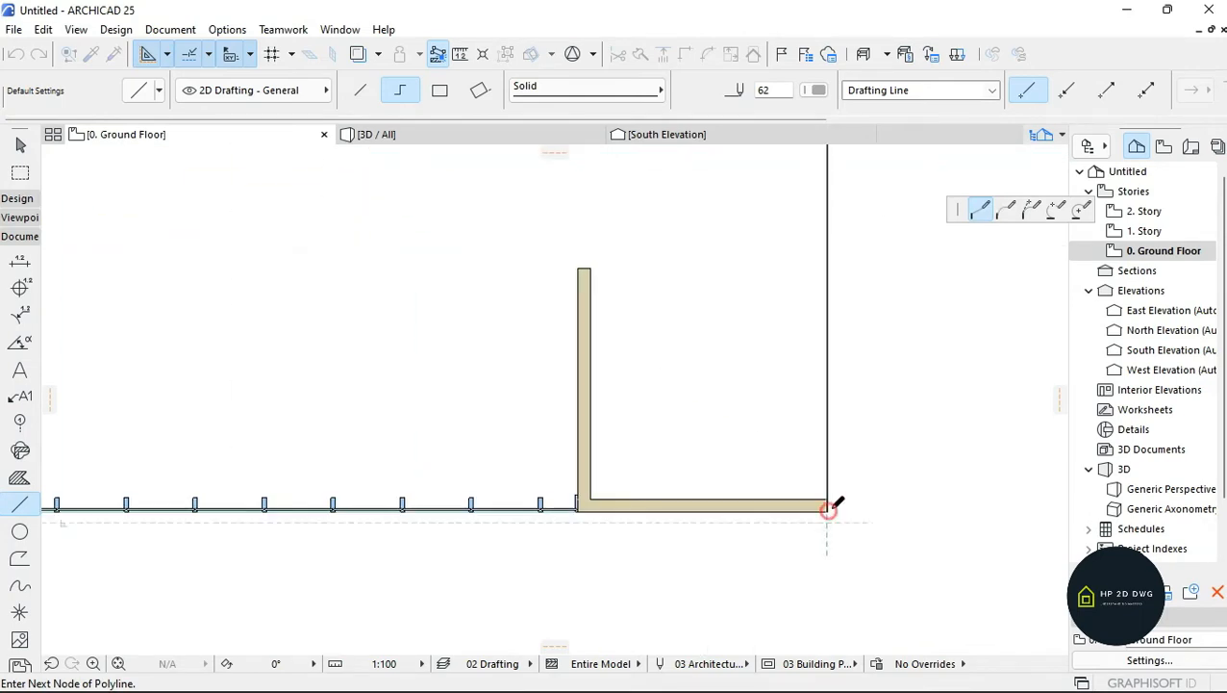
pyautogui.click(828, 512)
pyautogui.scroll(-4, 833, 508)
pyautogui.scroll(4, 399, 508)
pyautogui.scroll(3, 419, 493)
pyautogui.click(420, 494)
pyautogui.click(420, 546)
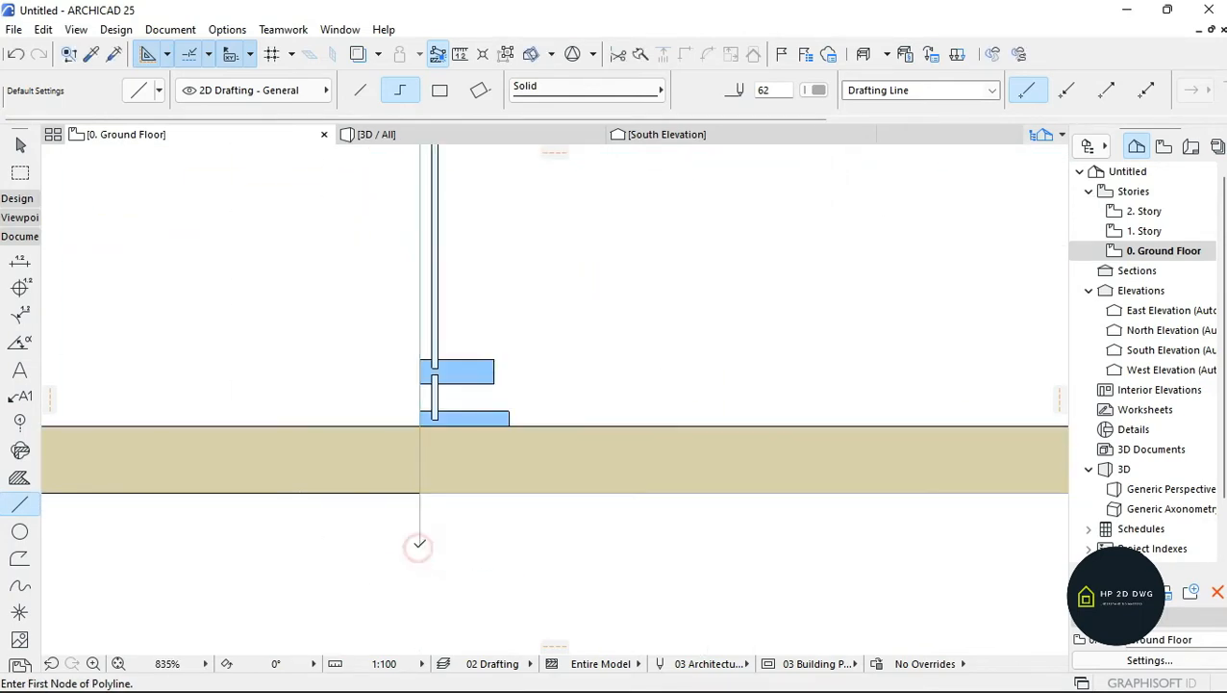
# - Select the traced building outline on the Ground Floor plan and change its line pen to red pen 20
pyautogui.press('Escape')
pyautogui.scroll(-3, 435, 462)
pyautogui.click(431, 460)
pyautogui.scroll(-4, 432, 459)
pyautogui.click(817, 90)
pyautogui.click(1145, 89)
pyautogui.scroll(1, 430, 467)
# - Cut the red outline from the Ground Floor plan and paste it in the same position on the 1. Story plan
pyautogui.rightClick(448, 516)
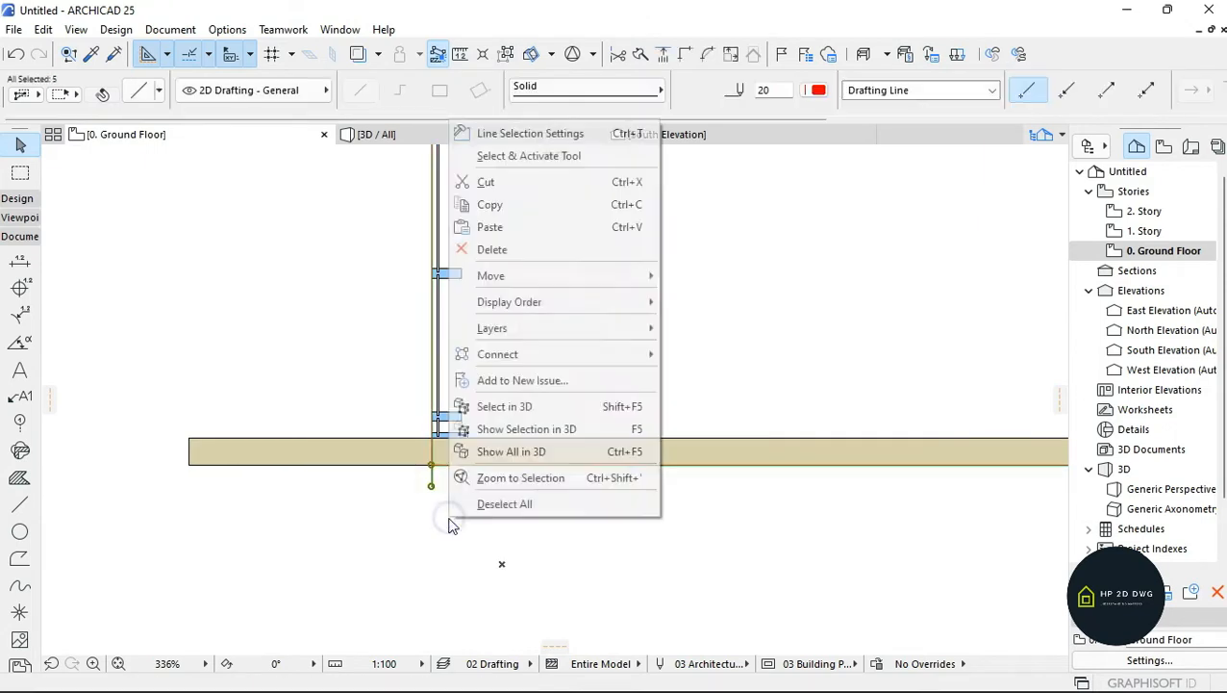
pyautogui.press('Escape')
pyautogui.rightClick(432, 488)
pyautogui.click(490, 423)
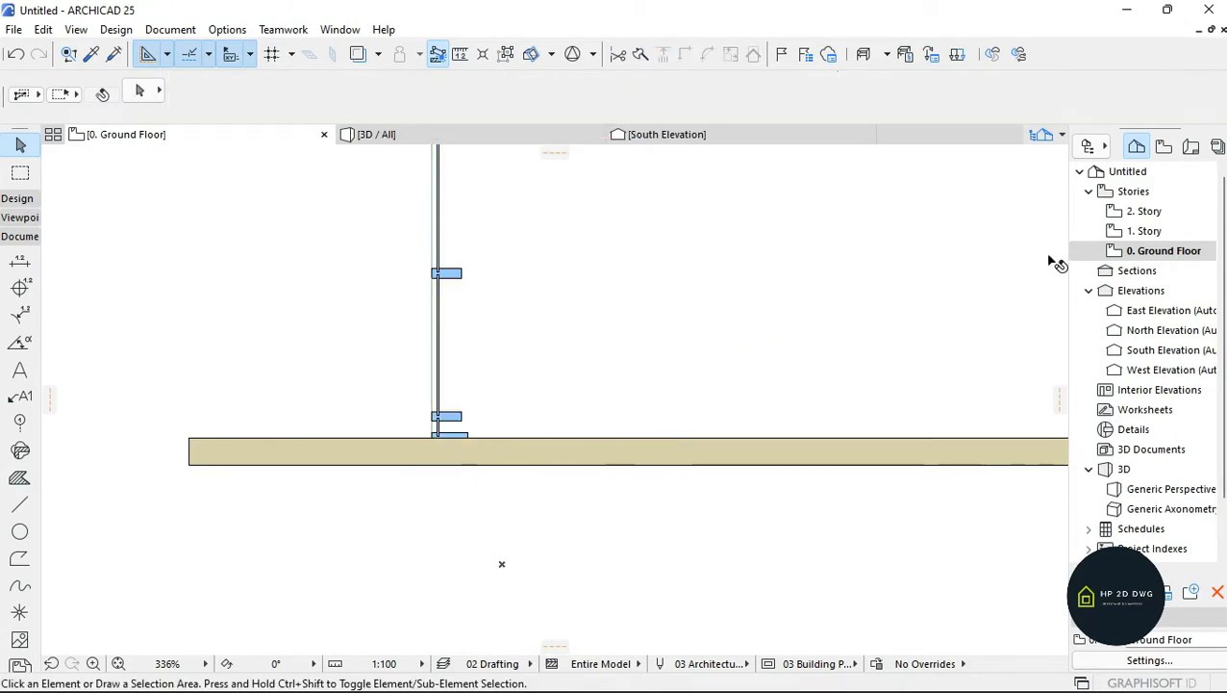
pyautogui.doubleClick(1087, 229)
pyautogui.scroll(-11, 394, 430)
pyautogui.scroll(1, 736, 303)
pyautogui.hotkey('ctrl', 'v')
pyautogui.click(113, 242)
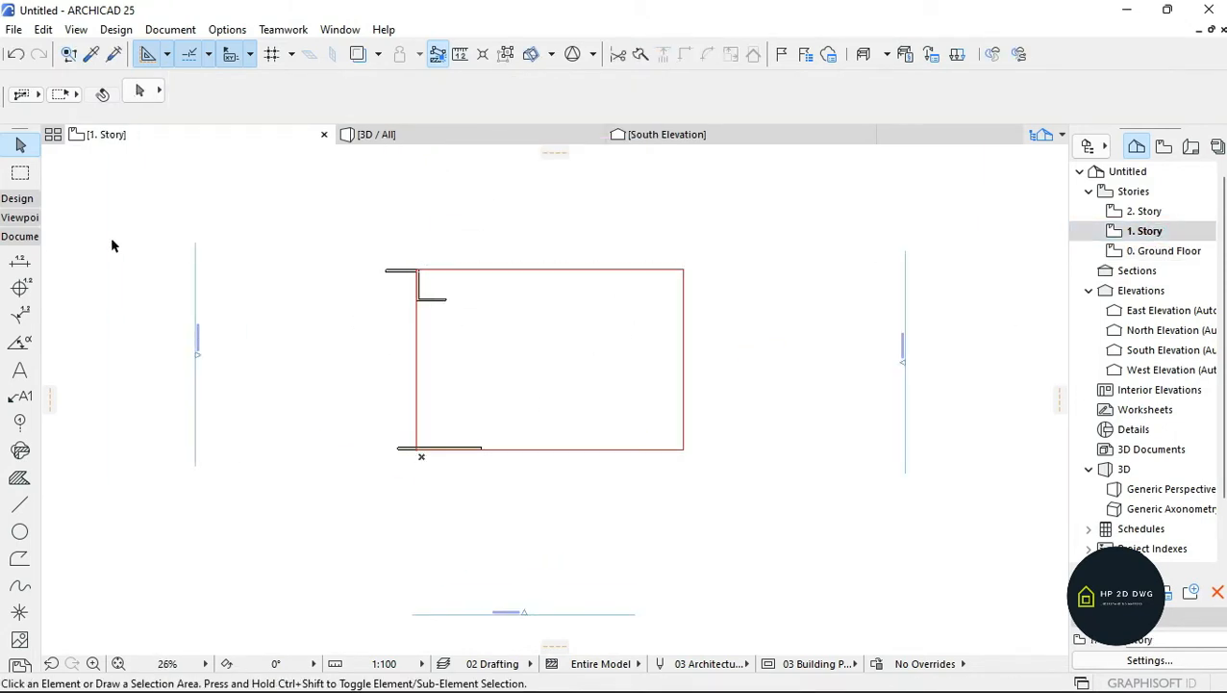
# - Start a slab with the polygonal geometry method on 1. Story, placing nodes at the outline's lower-left and upper-left corners
pyautogui.scroll(-1, 113, 241)
pyautogui.click(19, 198)
pyautogui.click(20, 305)
pyautogui.scroll(2, 406, 527)
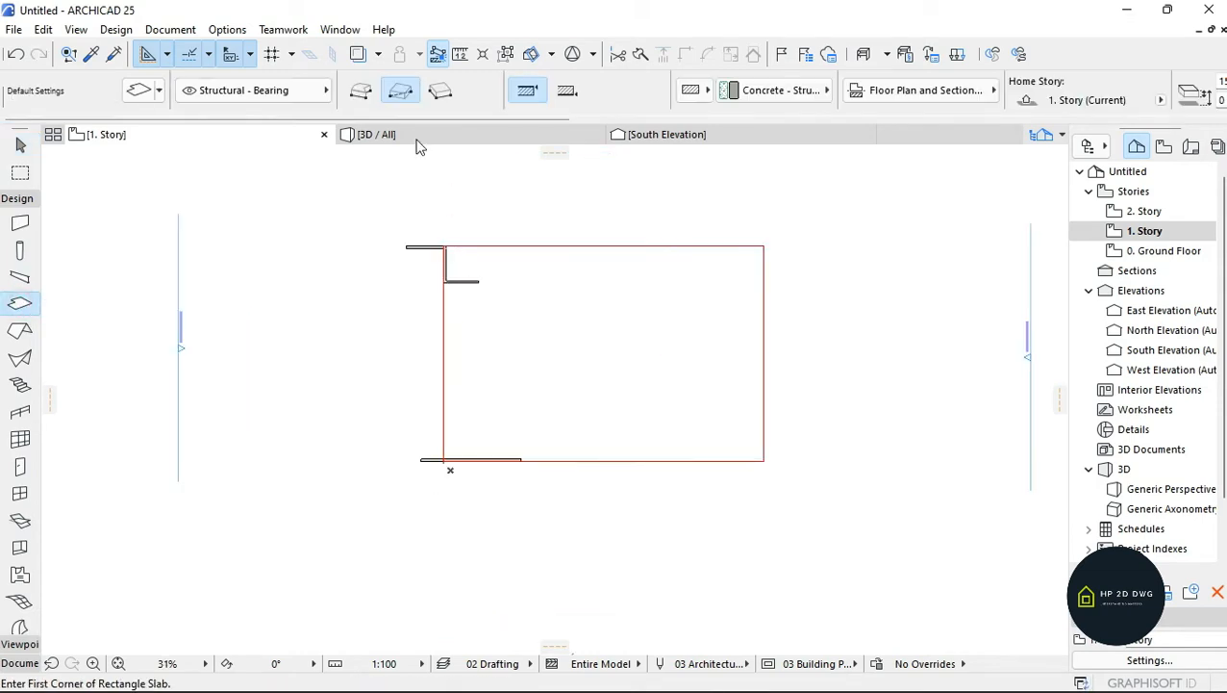
pyautogui.click(365, 99)
pyautogui.click(385, 95)
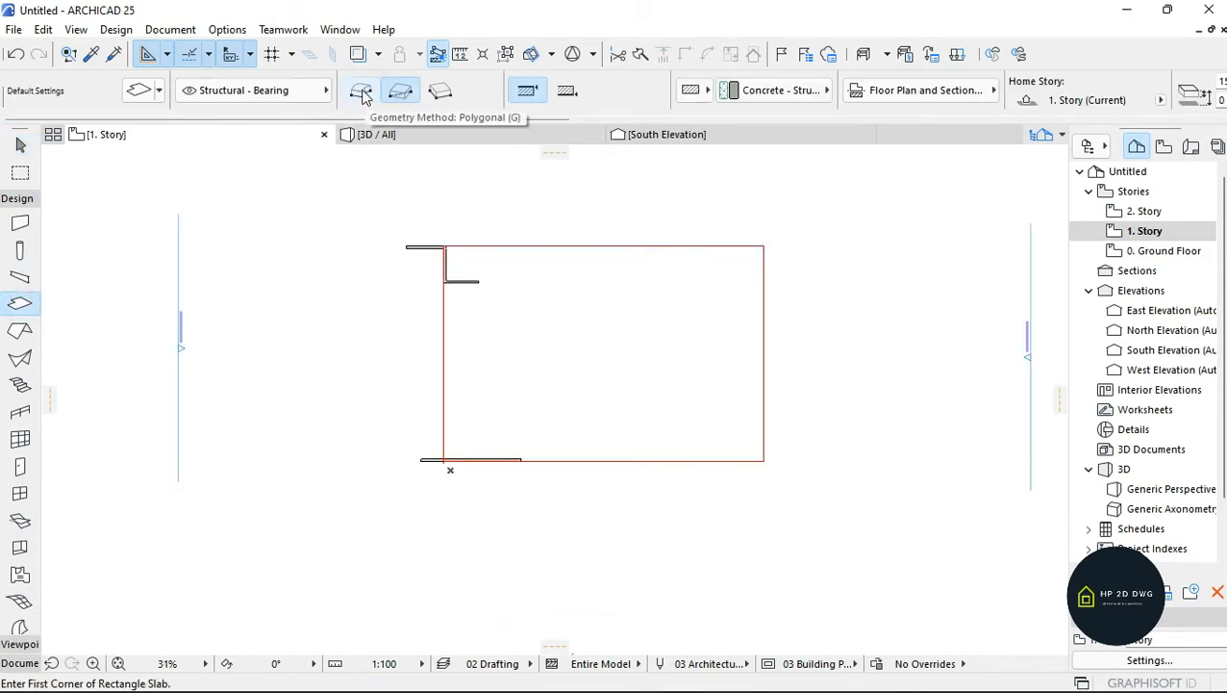
pyautogui.click(362, 93)
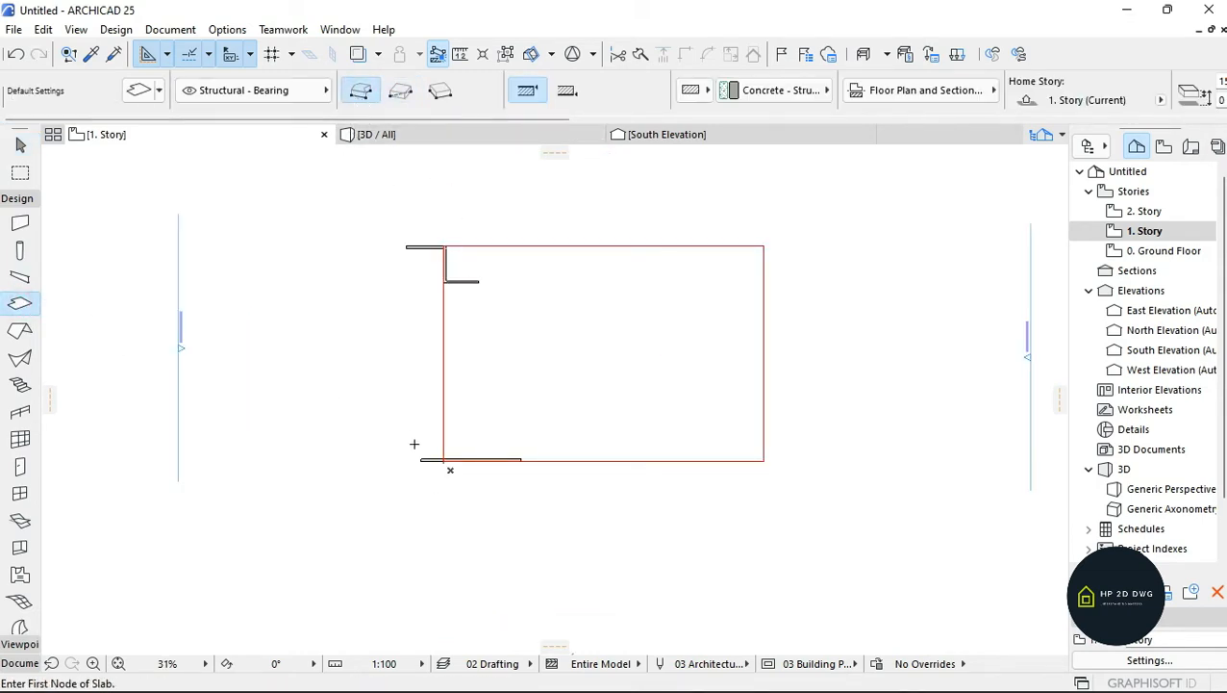
pyautogui.scroll(4, 443, 460)
pyautogui.click(444, 460)
pyautogui.scroll(-4, 538, 223)
pyautogui.moveTo(539, 224); pyautogui.dragTo(462, 439, button='middle')
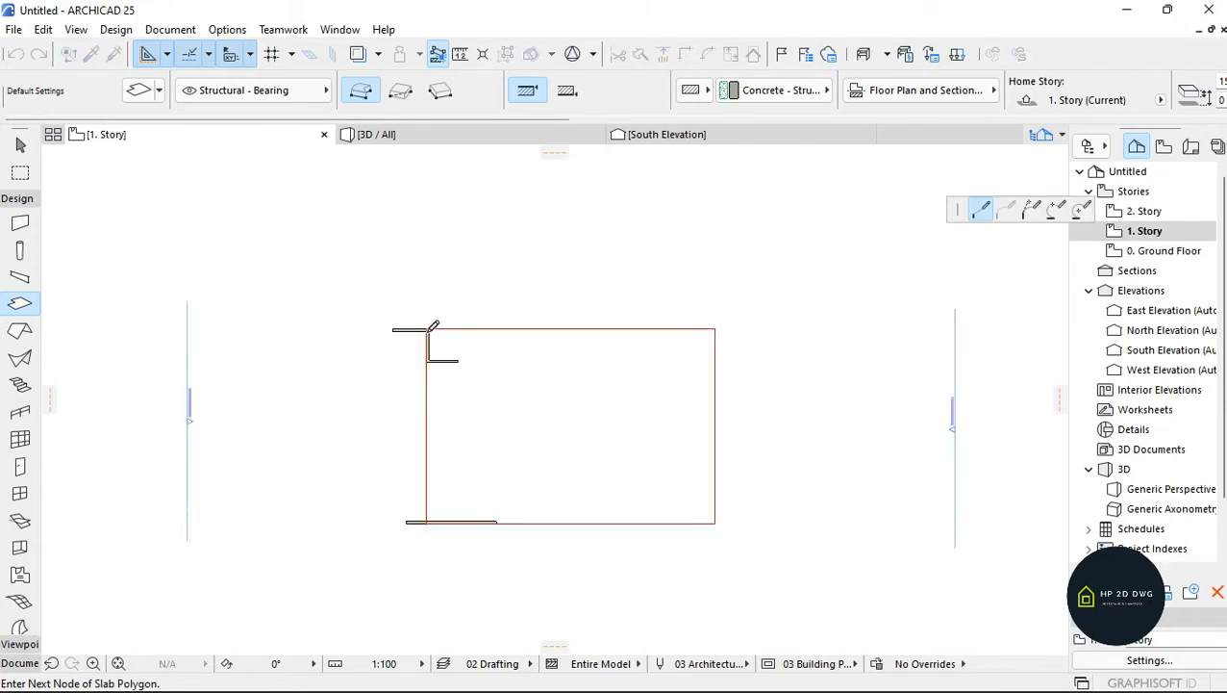
pyautogui.scroll(4, 428, 329)
pyautogui.click(428, 323)
# - Continue the slab through the outline's upper-right and lower-right corners and close it at the lower-left corner
pyautogui.scroll(-3, 249, 306)
pyautogui.moveTo(921, 323); pyautogui.dragTo(630, 283, button='middle')
pyautogui.scroll(3, 647, 286)
pyautogui.click(634, 288)
pyautogui.scroll(-4, 717, 248)
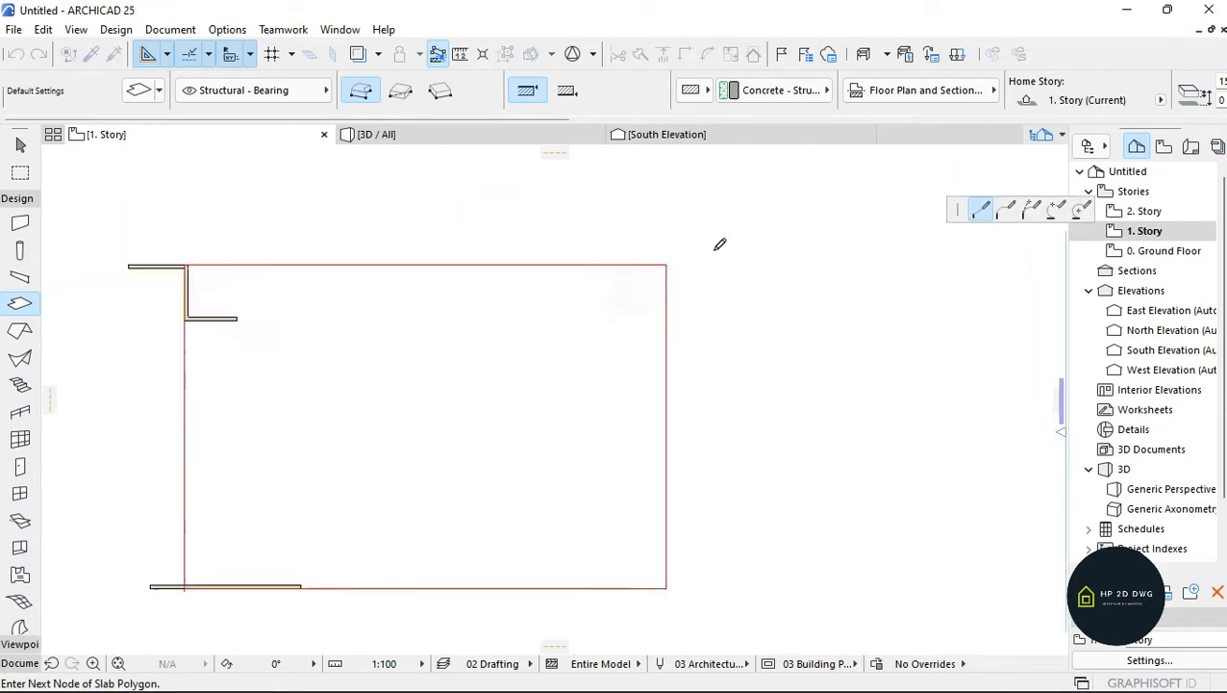
pyautogui.moveTo(673, 583); pyautogui.dragTo(682, 407, button='middle')
pyautogui.click(682, 402)
pyautogui.scroll(-3, 717, 411)
pyautogui.scroll(6, 456, 405)
pyautogui.click(330, 413)
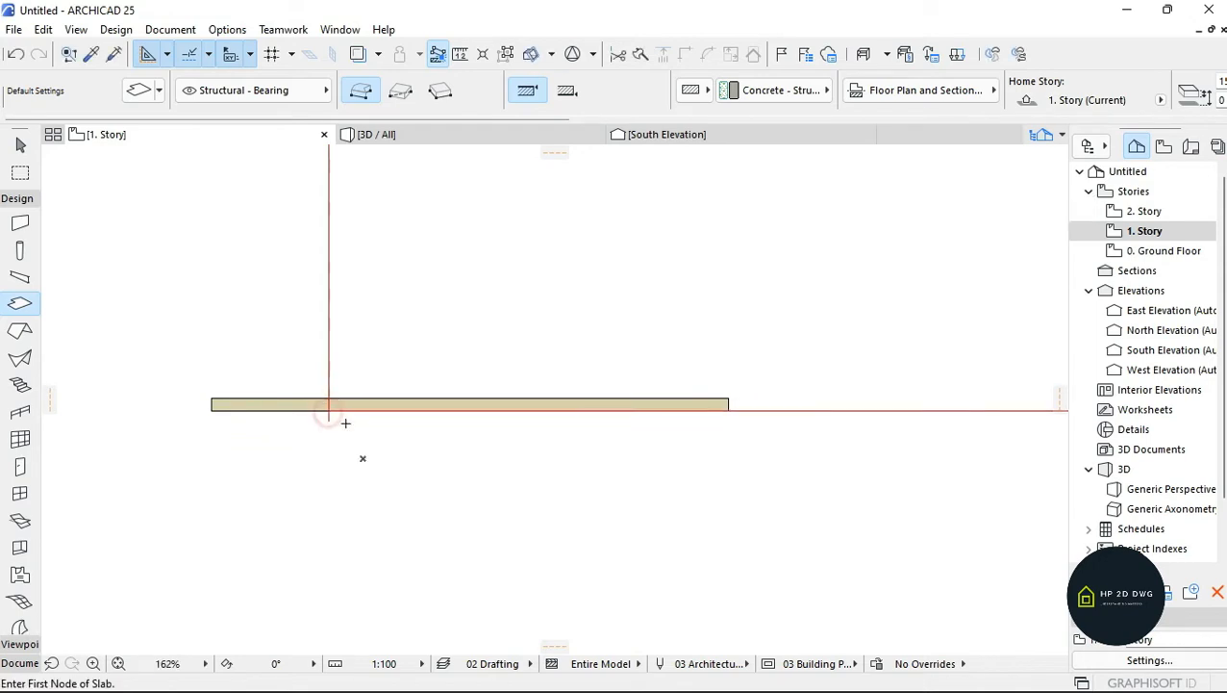
pyautogui.scroll(-5, 520, 429)
pyautogui.press('Escape')
# - Examine the new first-storey slab in the 3D view, exploring the building from outside and inside
pyautogui.click(408, 138)
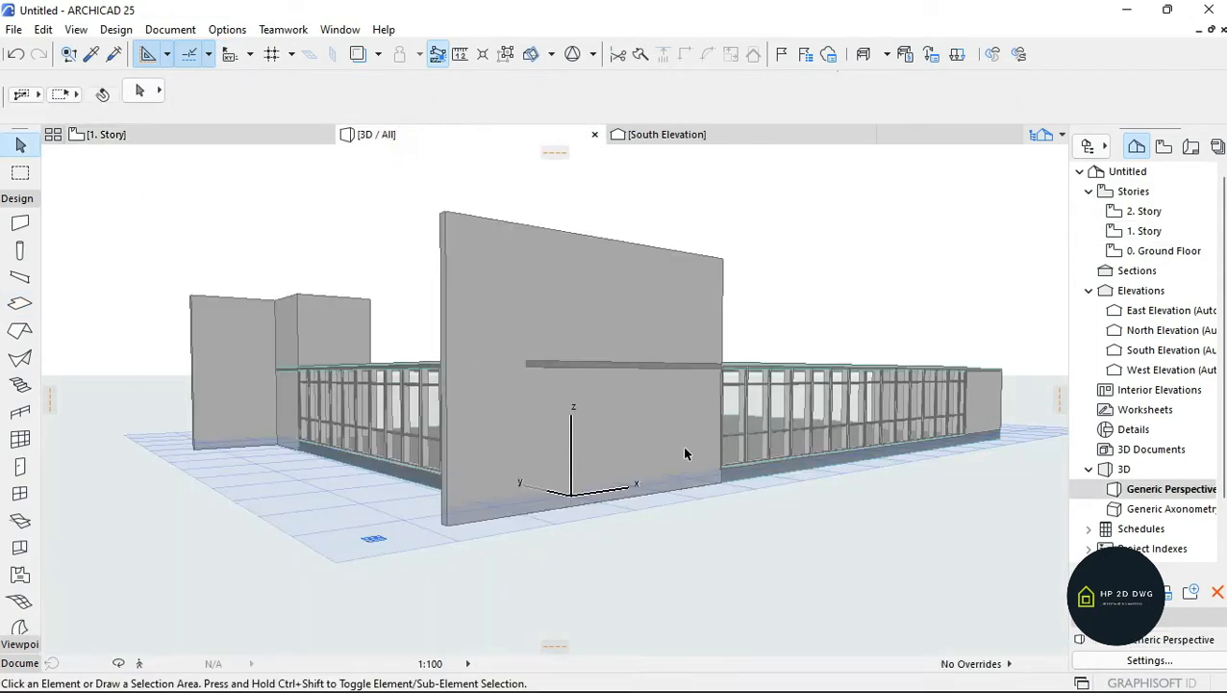
pyautogui.click(140, 664)
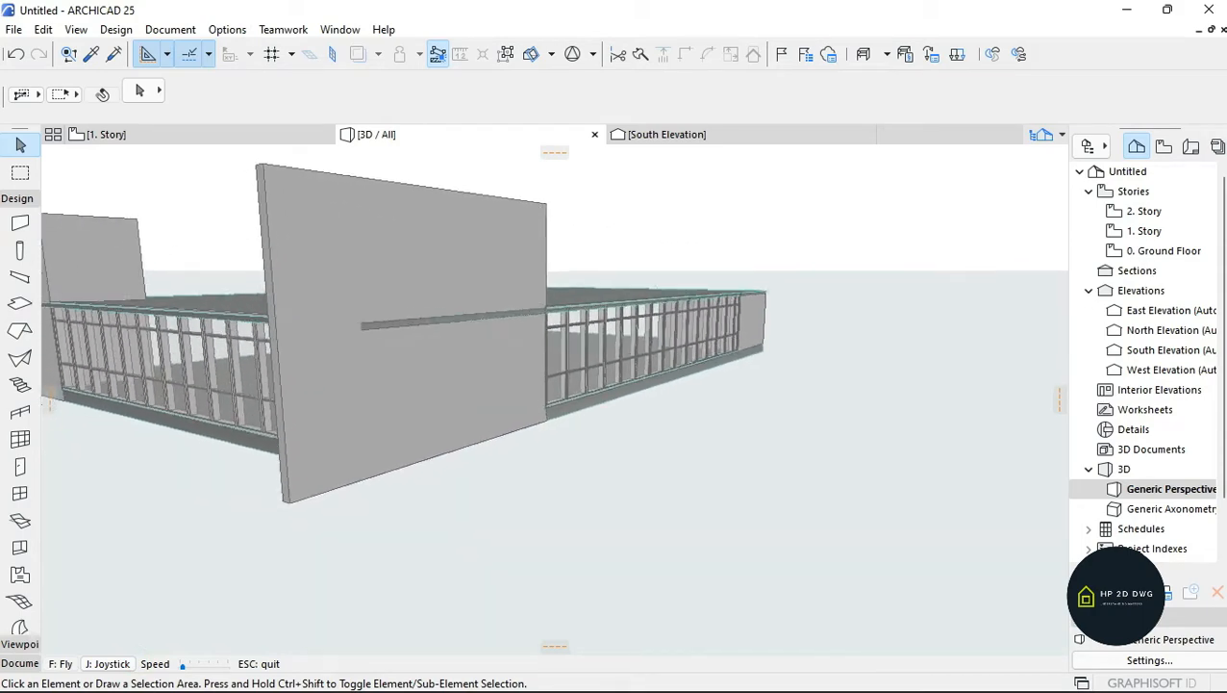
pyautogui.press('Left')
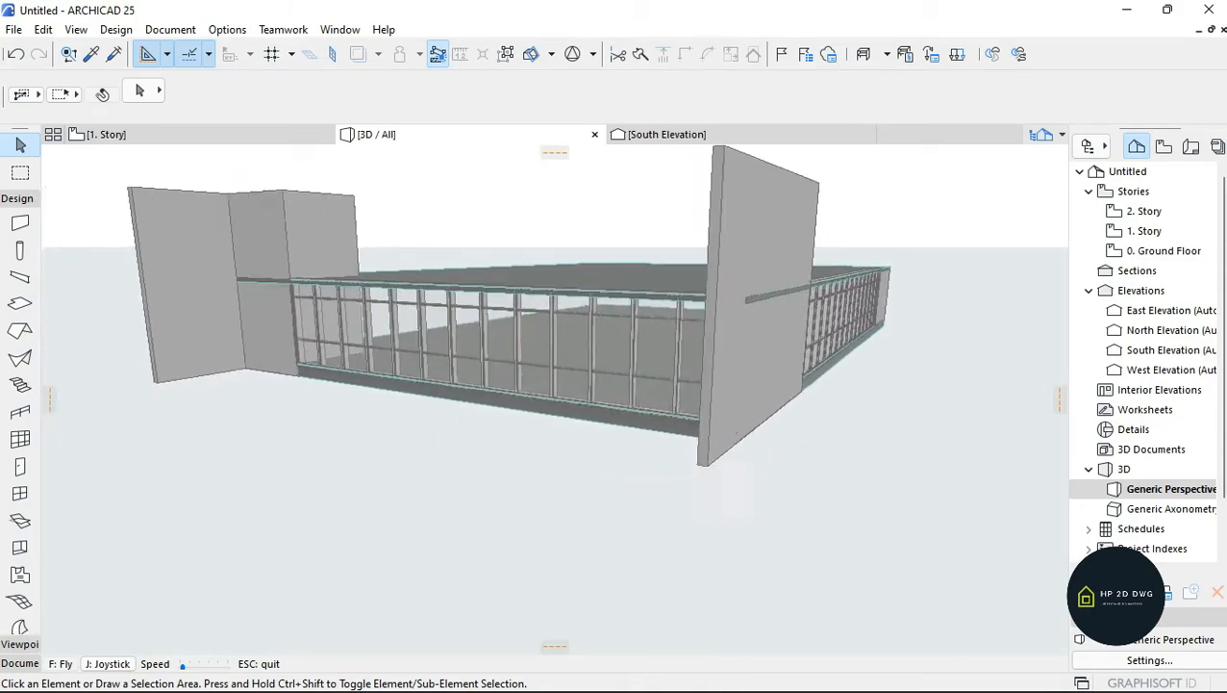
pyautogui.press('Right')
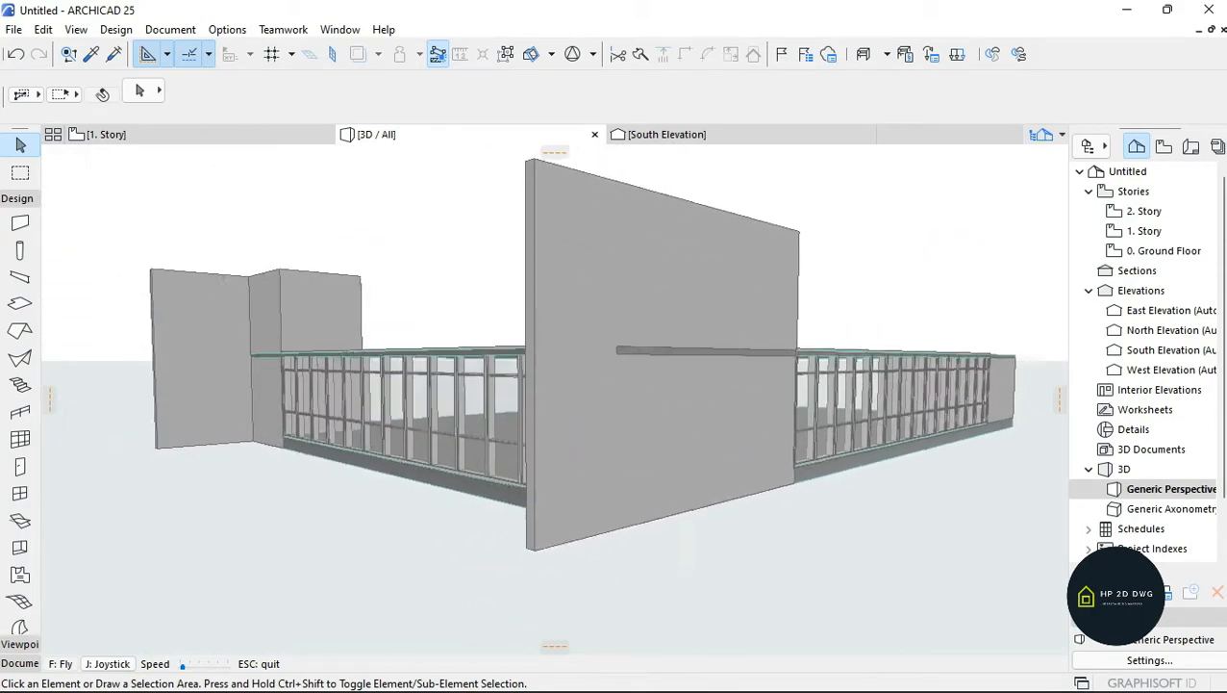
pyautogui.press('Down')
pyautogui.press('Right')
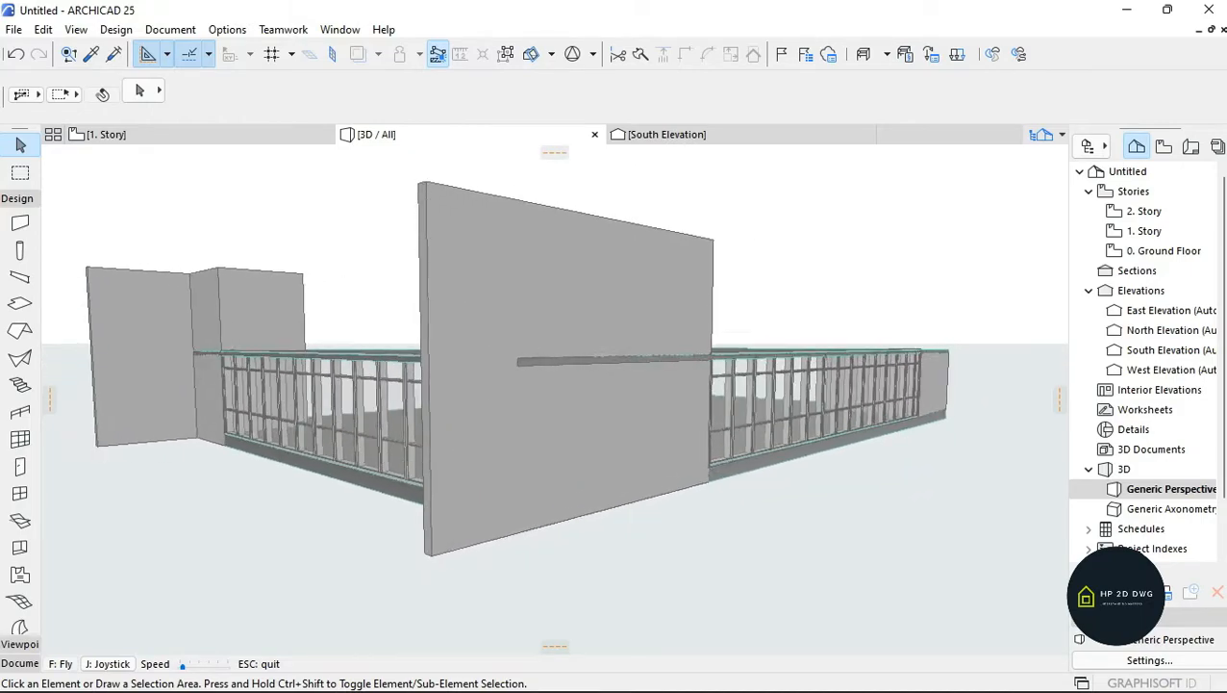
pyautogui.press('Up')
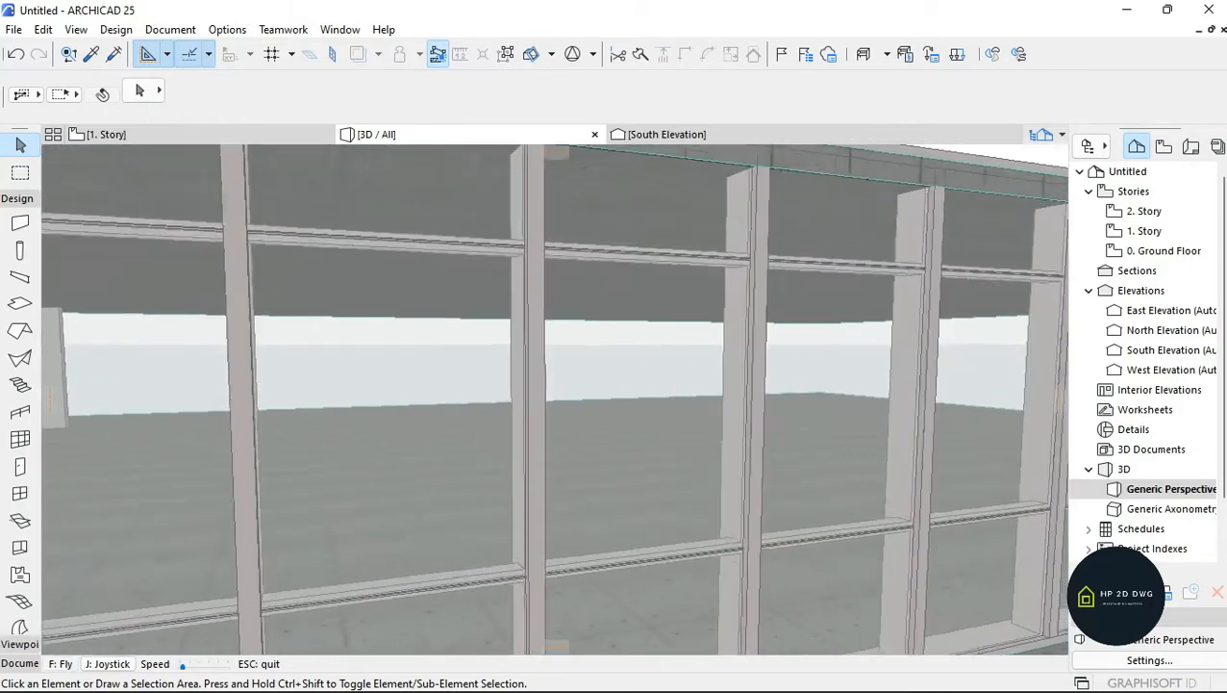
pyautogui.press('Up')
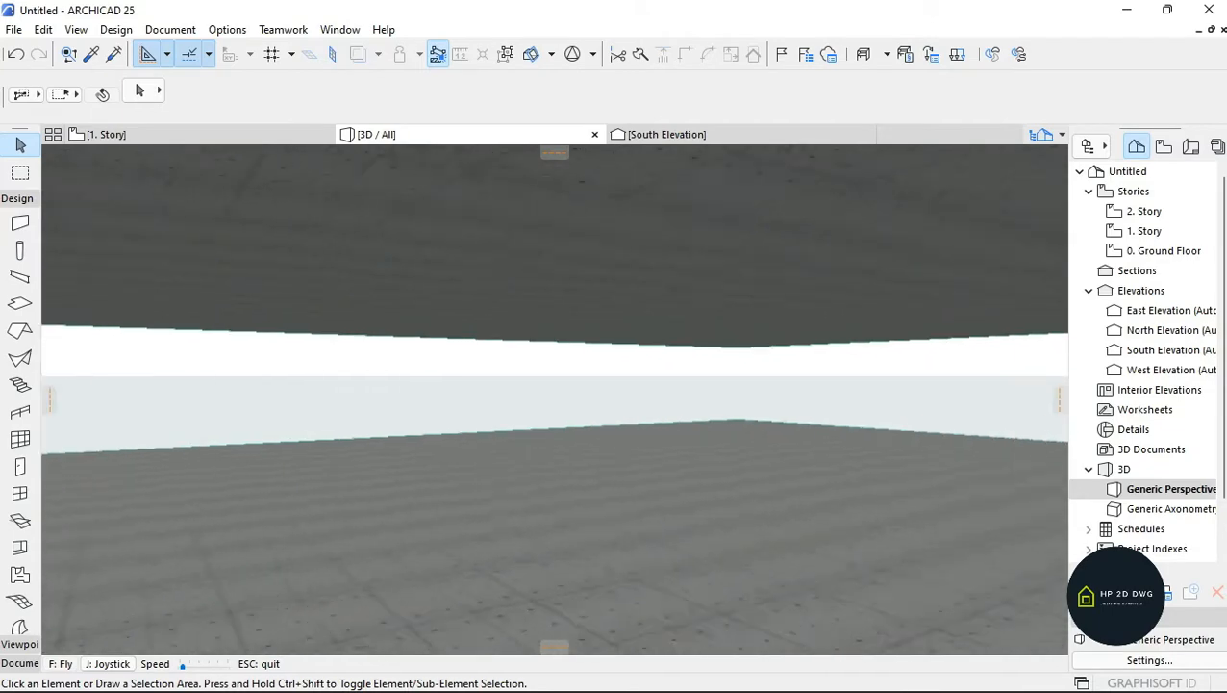
pyautogui.press('Down')
pyautogui.press('Down')
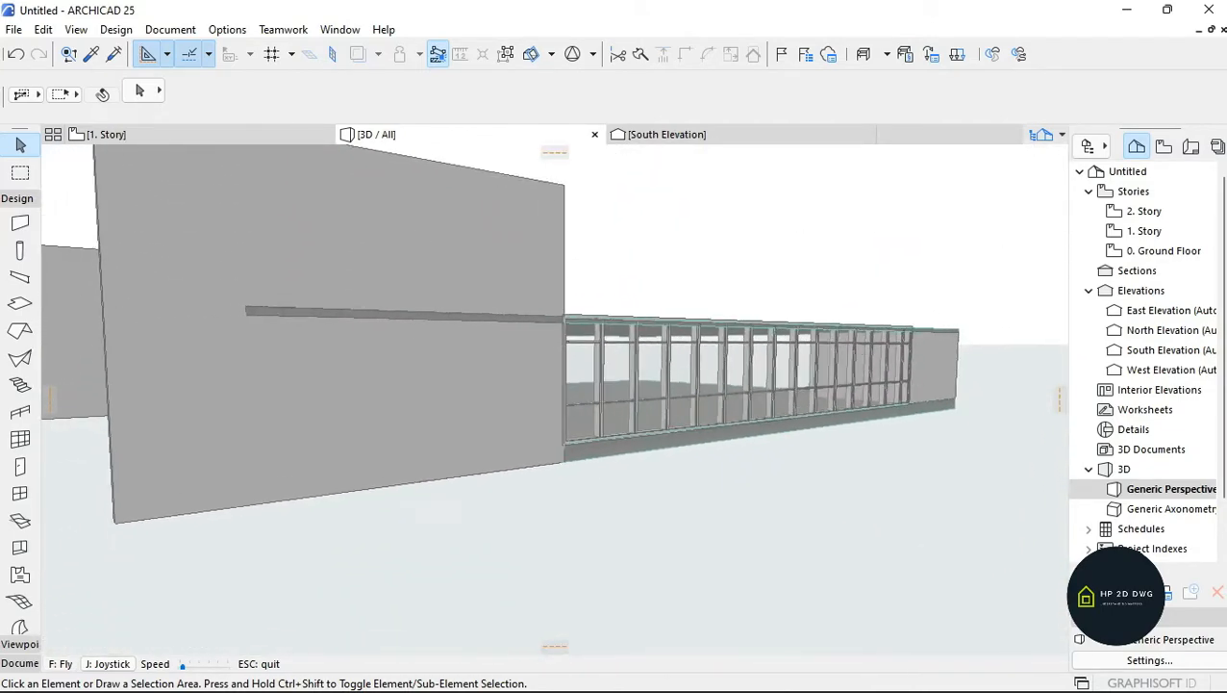
pyautogui.press('Left')
pyautogui.press('Down')
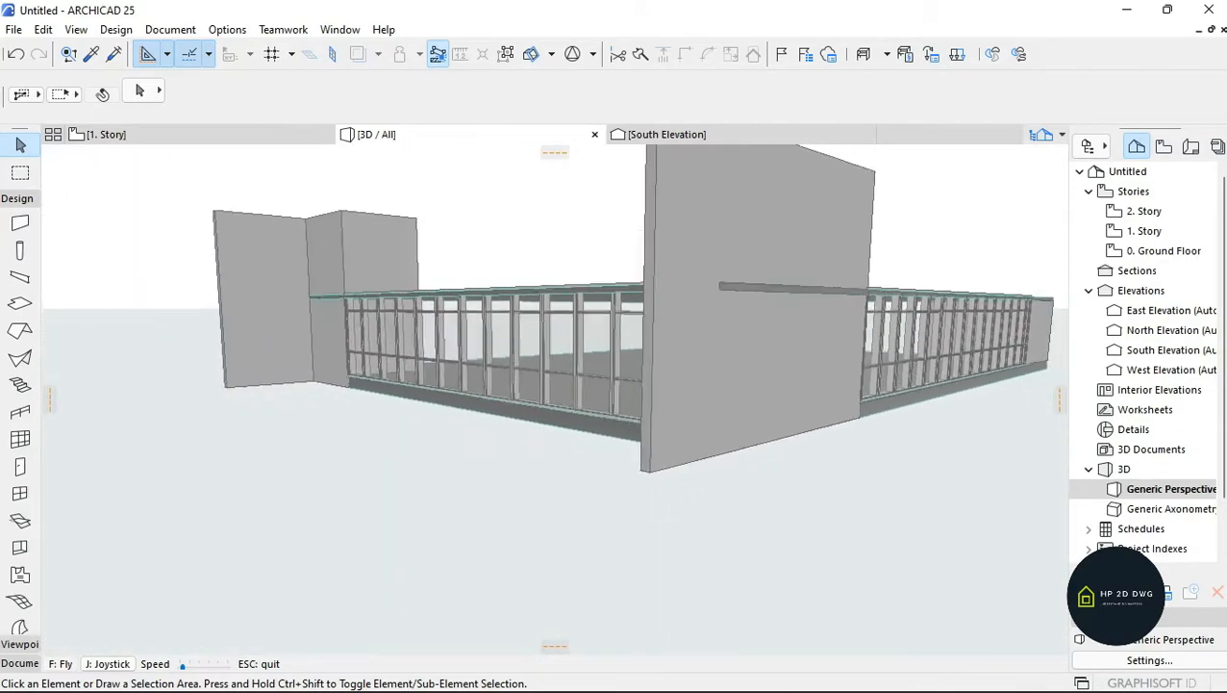
pyautogui.press('Right')
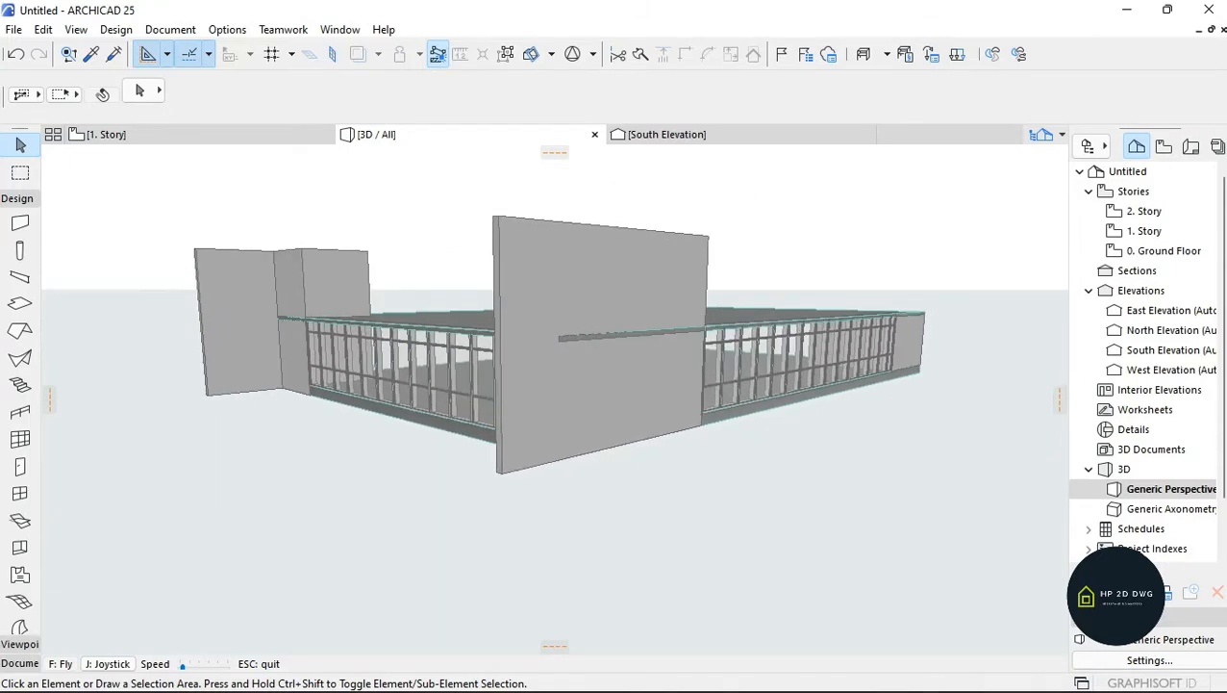
pyautogui.press('Escape')
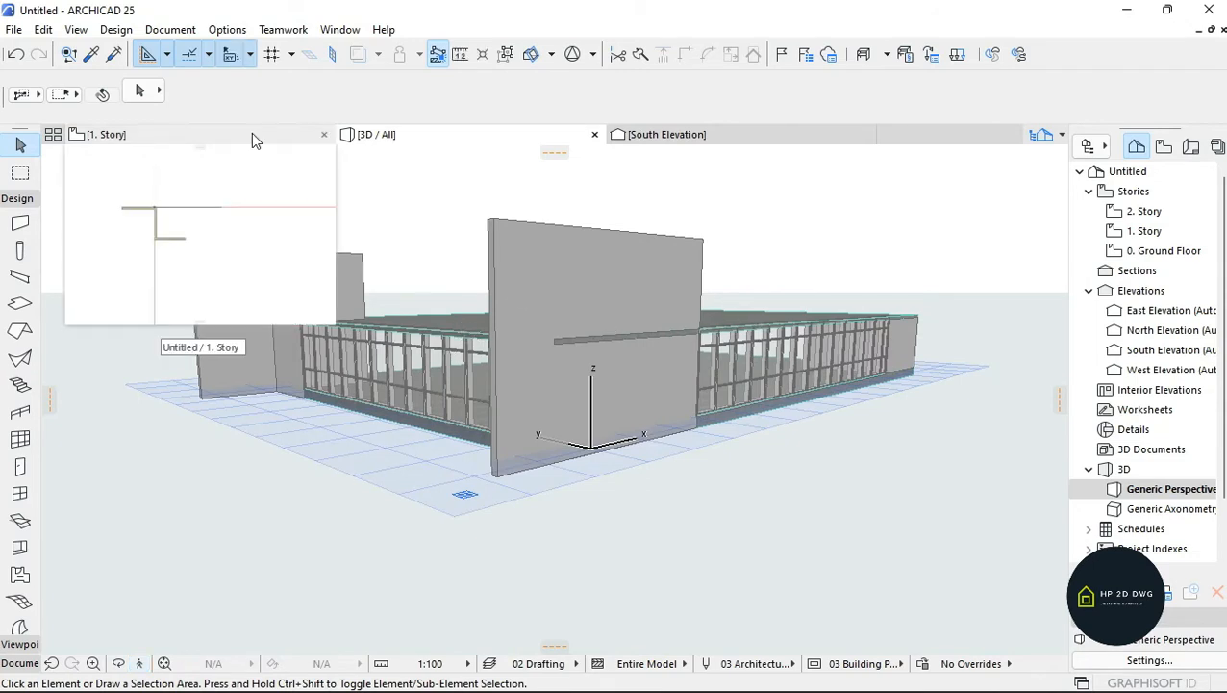
# - Select the red outline lines on the 1. Story plan and cut them
pyautogui.click(251, 134)
pyautogui.scroll(-2, 494, 281)
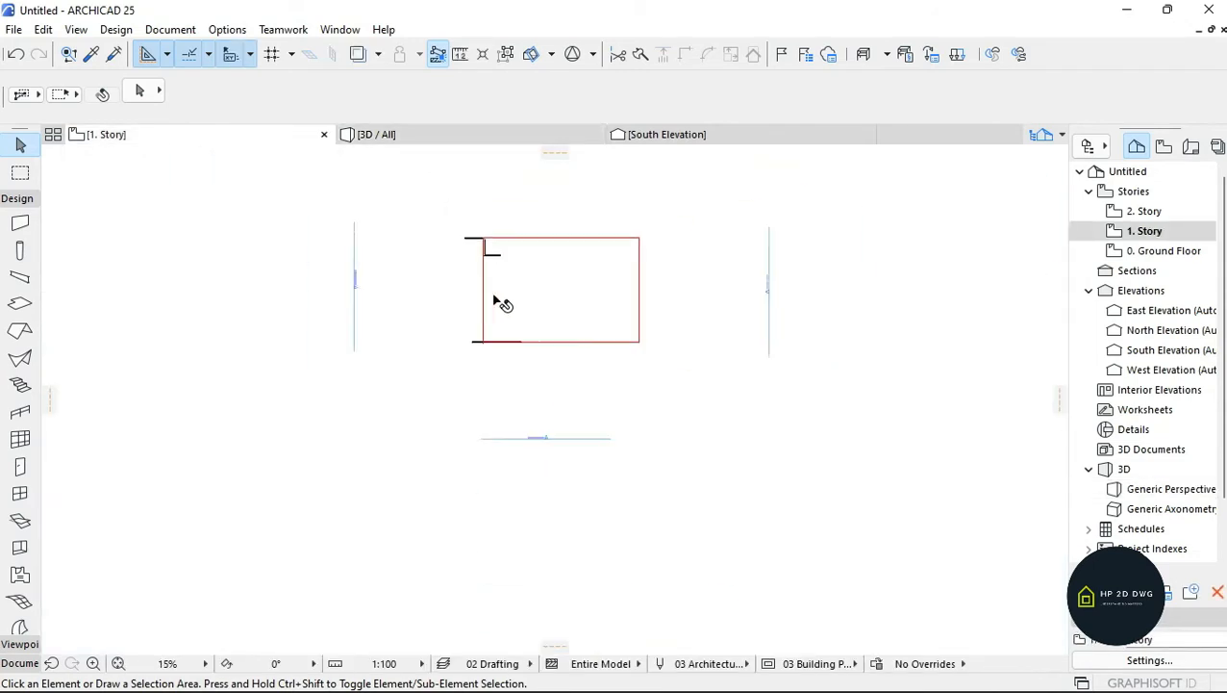
pyautogui.scroll(2, 535, 274)
pyautogui.scroll(2, 646, 277)
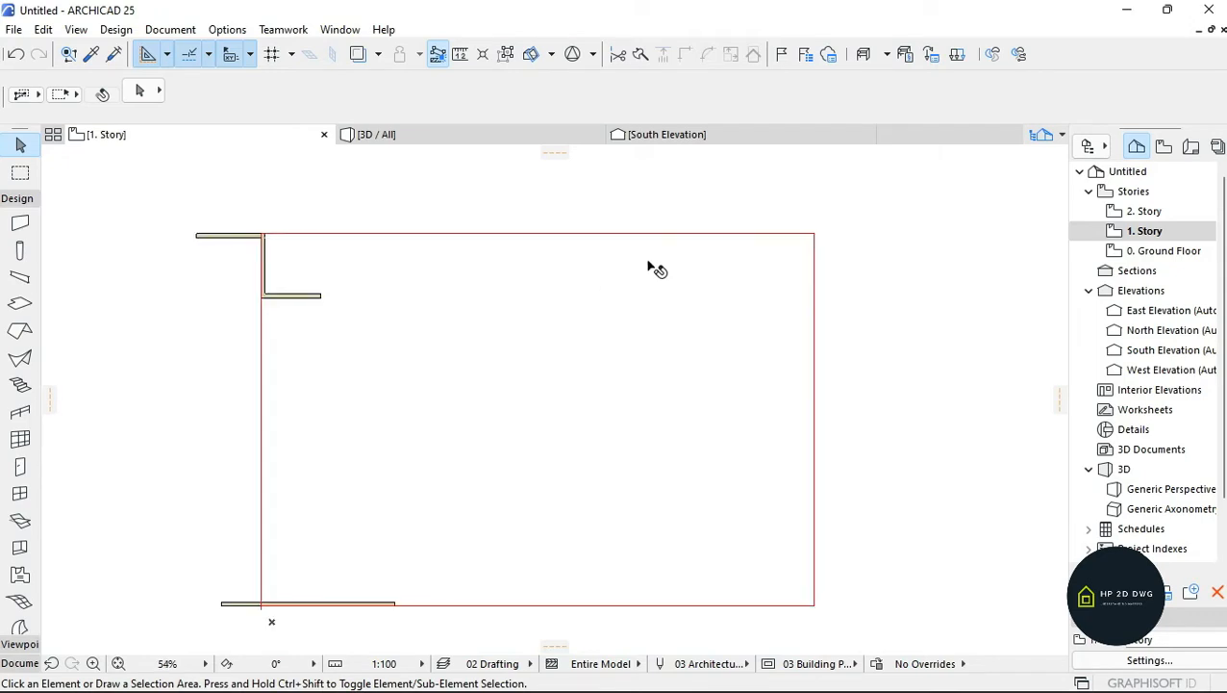
pyautogui.click(656, 234)
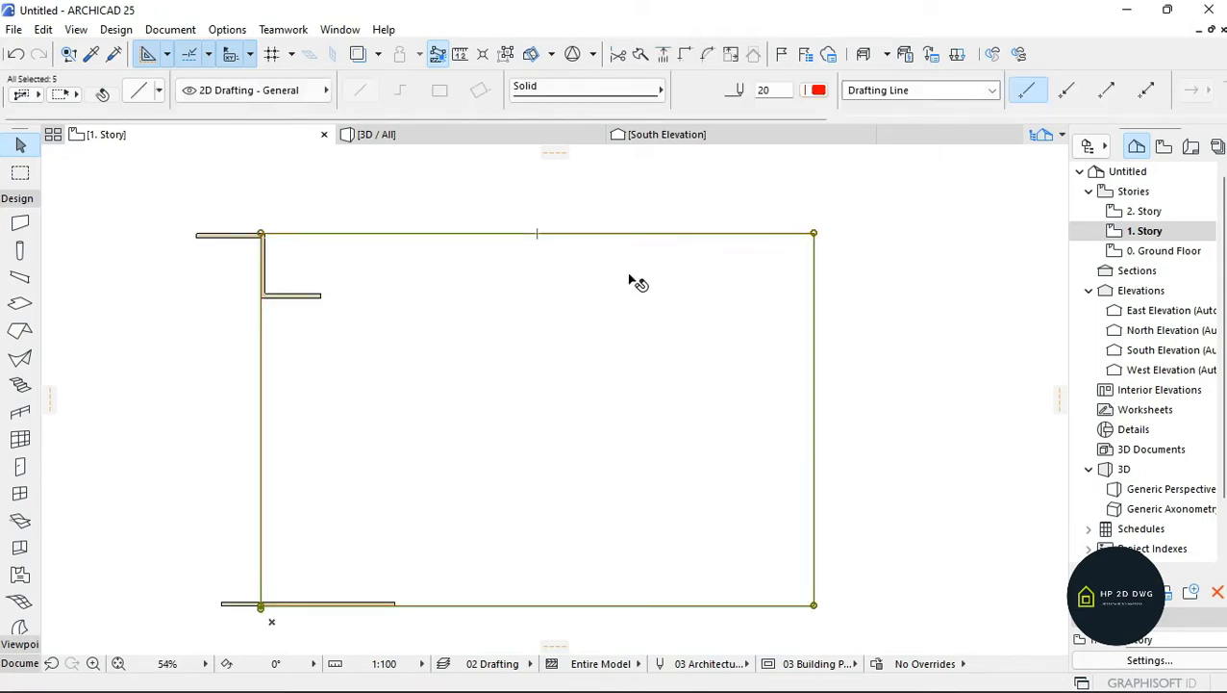
pyautogui.scroll(-1, 702, 290)
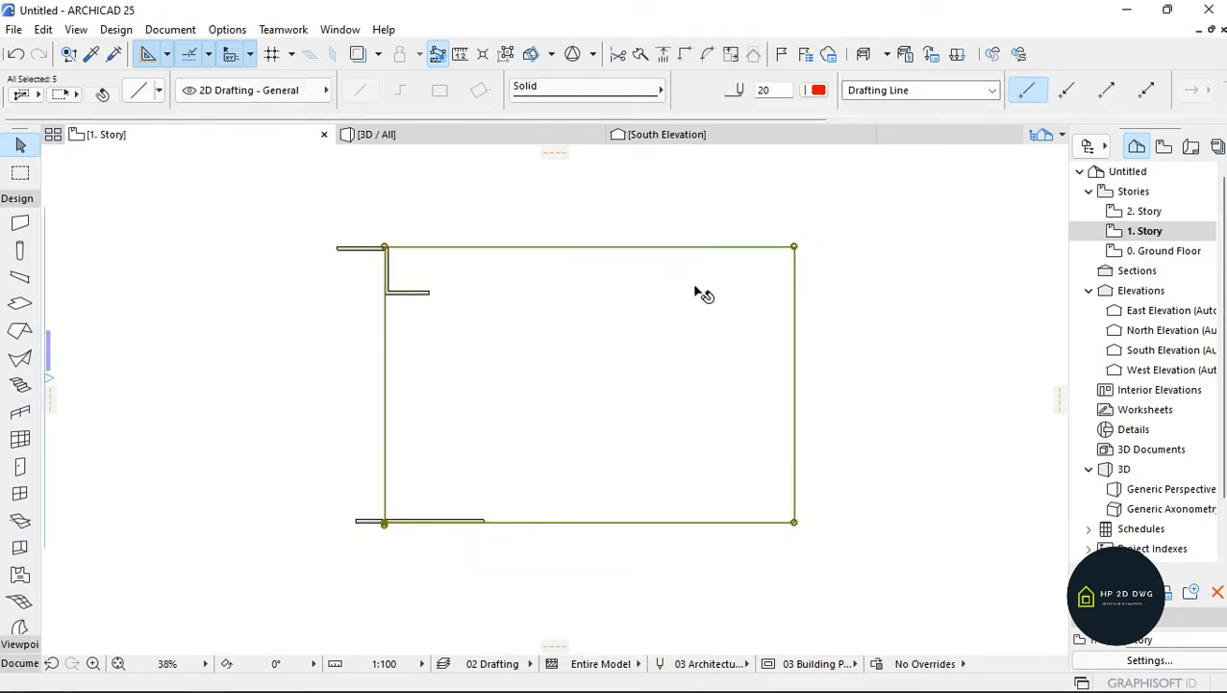
pyautogui.scroll(1, 806, 243)
pyautogui.rightClick(818, 204)
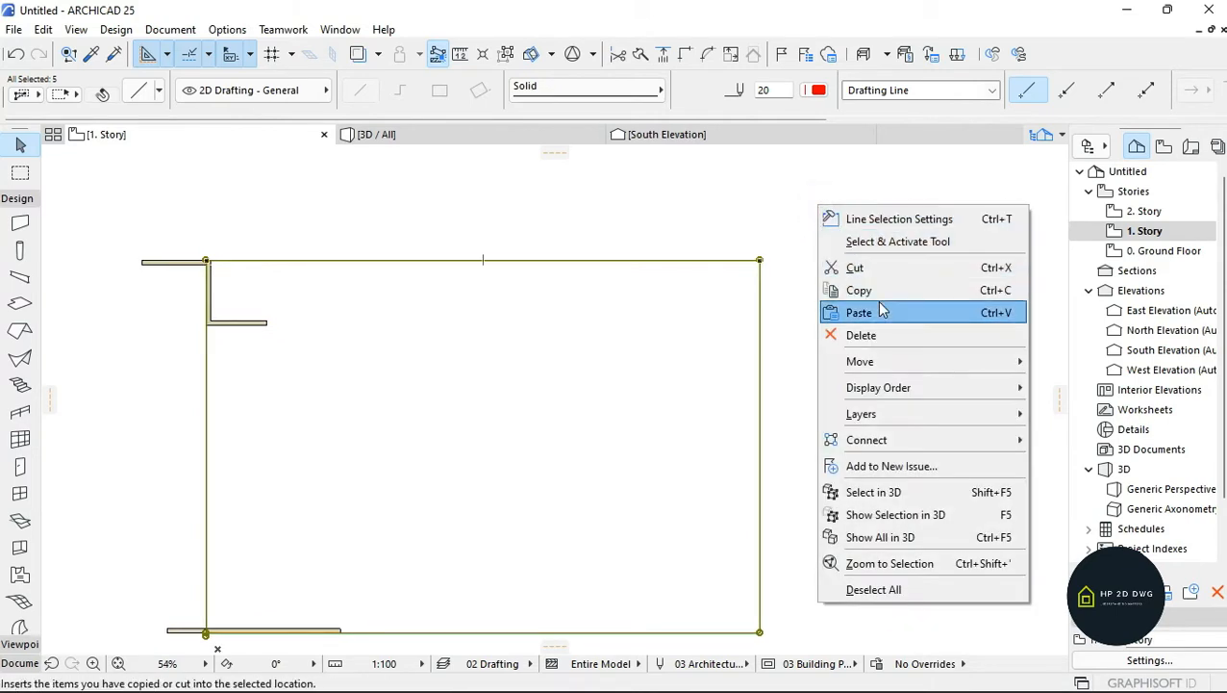
pyautogui.click(877, 268)
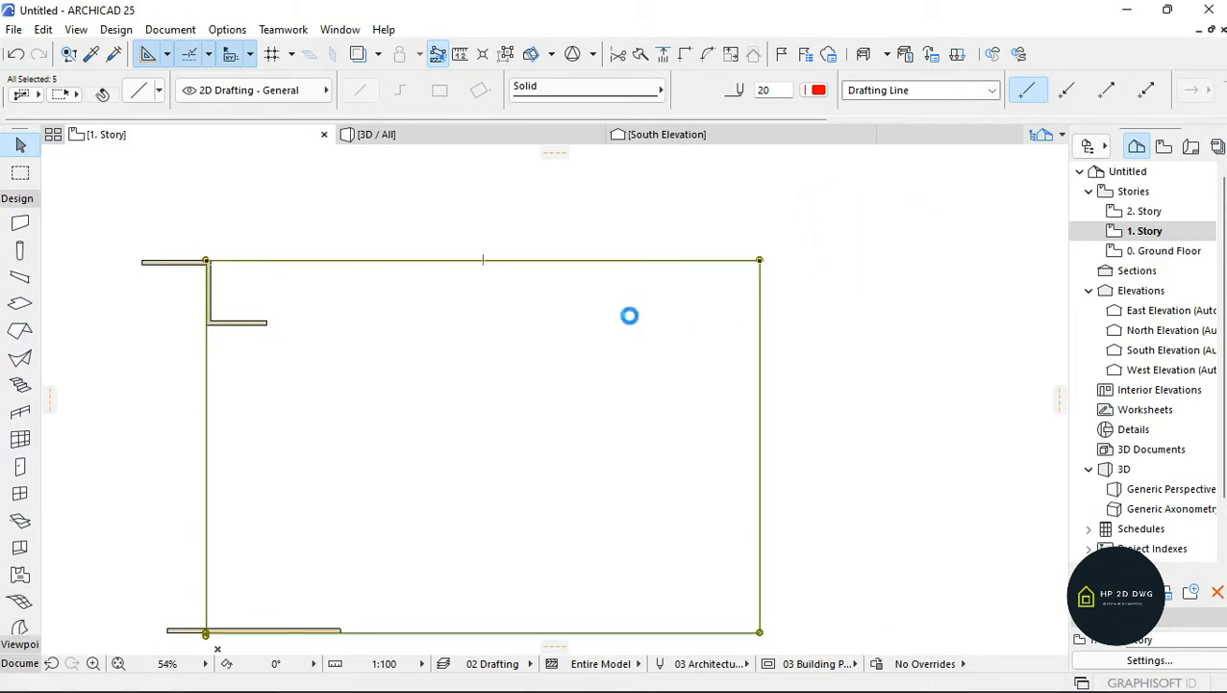
# - Paste the red outline in its original position on the 2. Story plan
pyautogui.doubleClick(1159, 211)
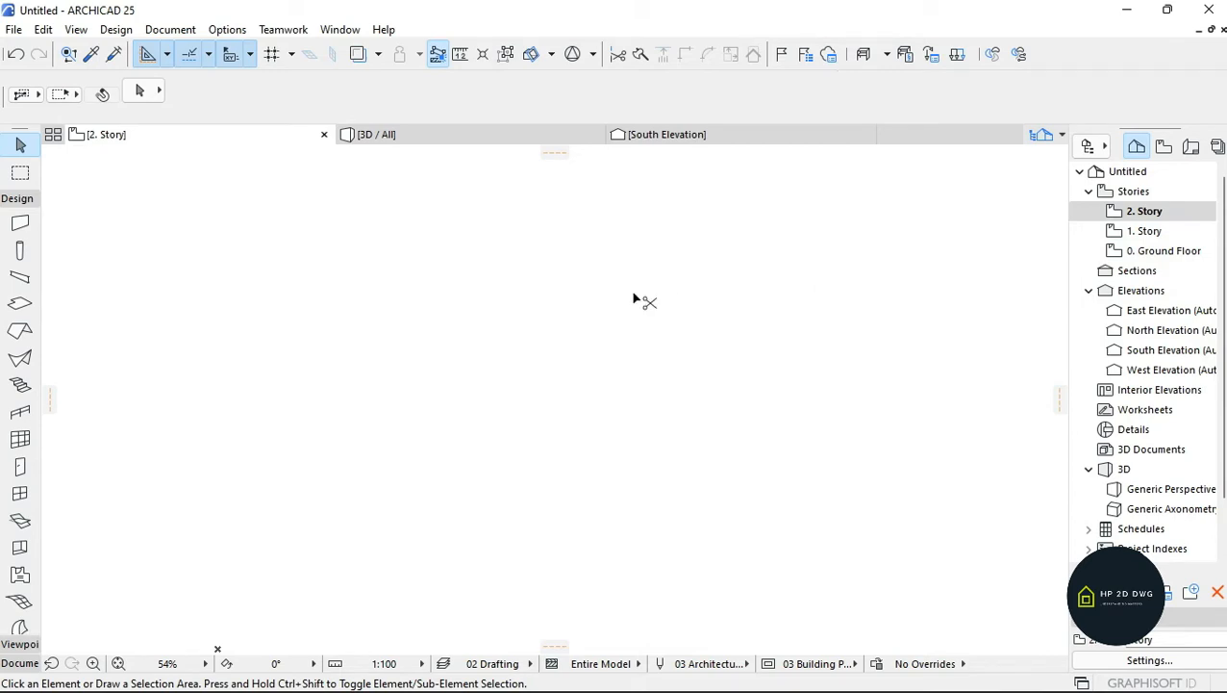
pyautogui.hotkey('ctrl', 'v')
pyautogui.scroll(-3, 636, 296)
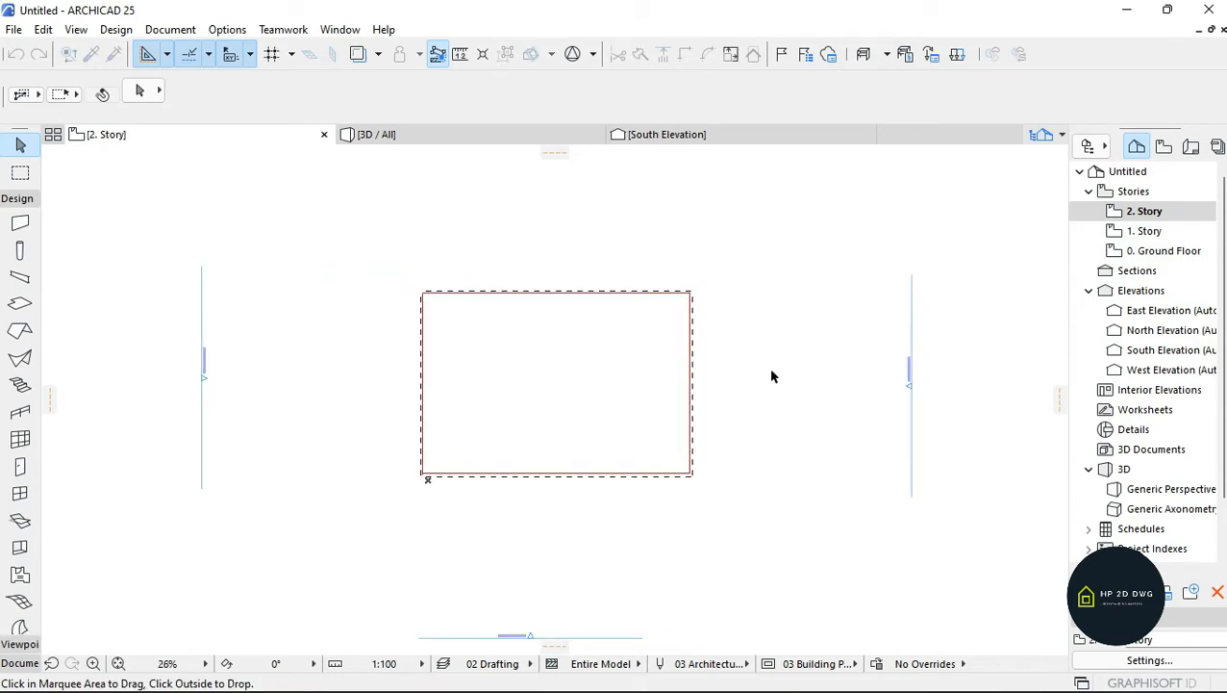
pyautogui.click(837, 366)
# - Create a slab on 2. Story from the red outline with the Magic Wand and show the model in 3D
pyautogui.scroll(3, 529, 348)
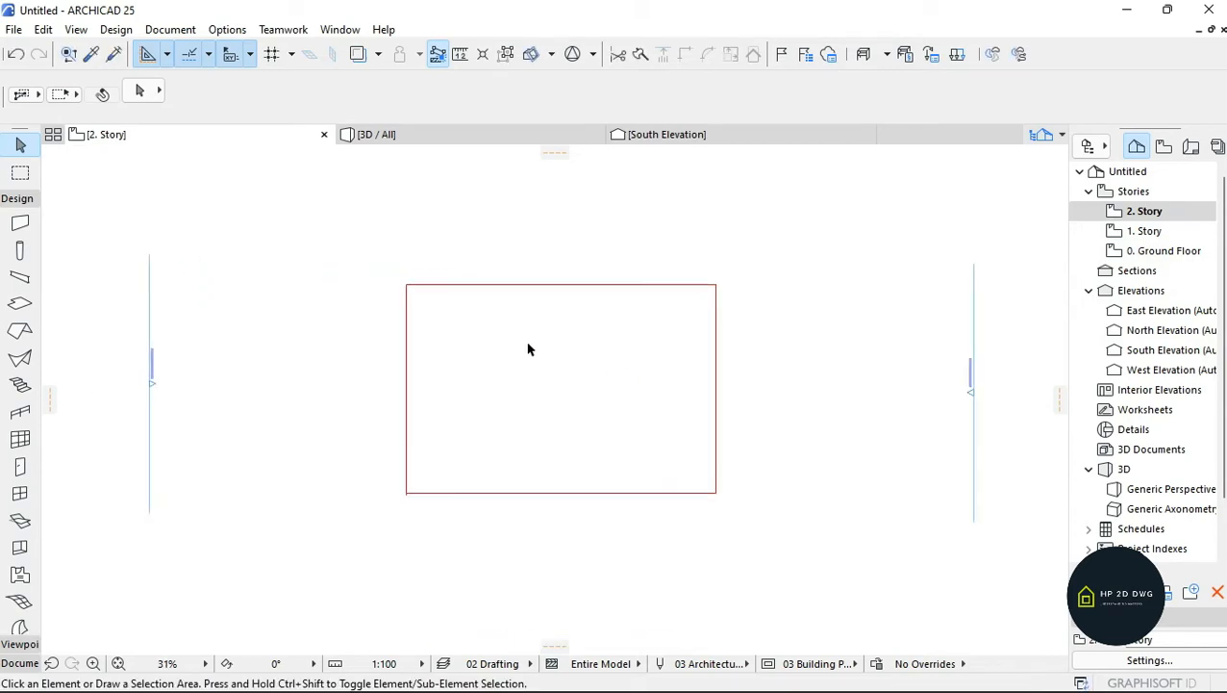
pyautogui.click(19, 303)
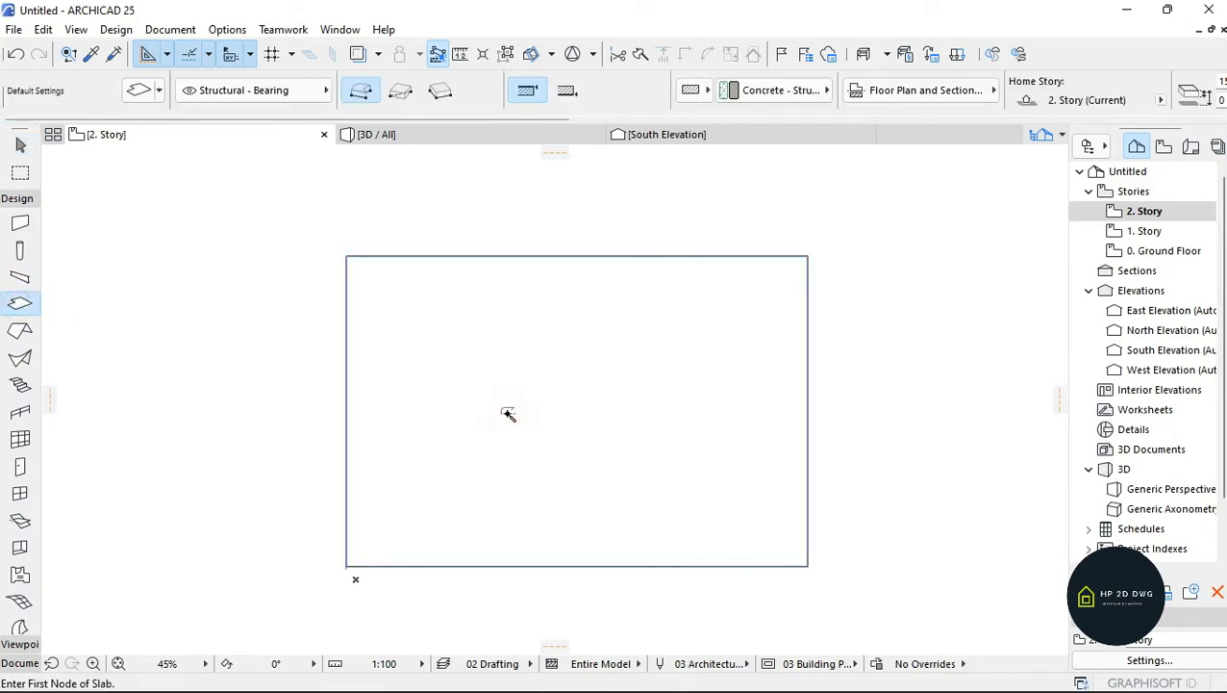
pyautogui.click(438, 127)
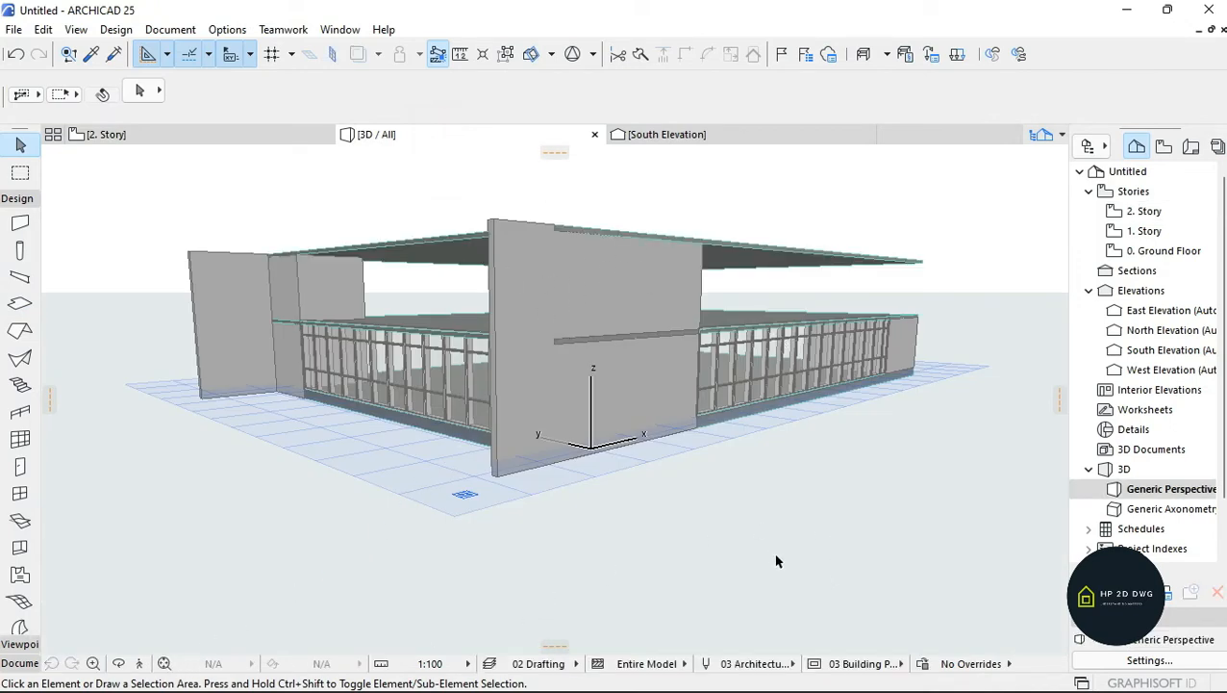
# - Switch to the Photos app to study the restaurant's upper storey in the reference picture, and return to the Archicad model
pyautogui.moveTo(882, 673)
pyautogui.click(834, 671)
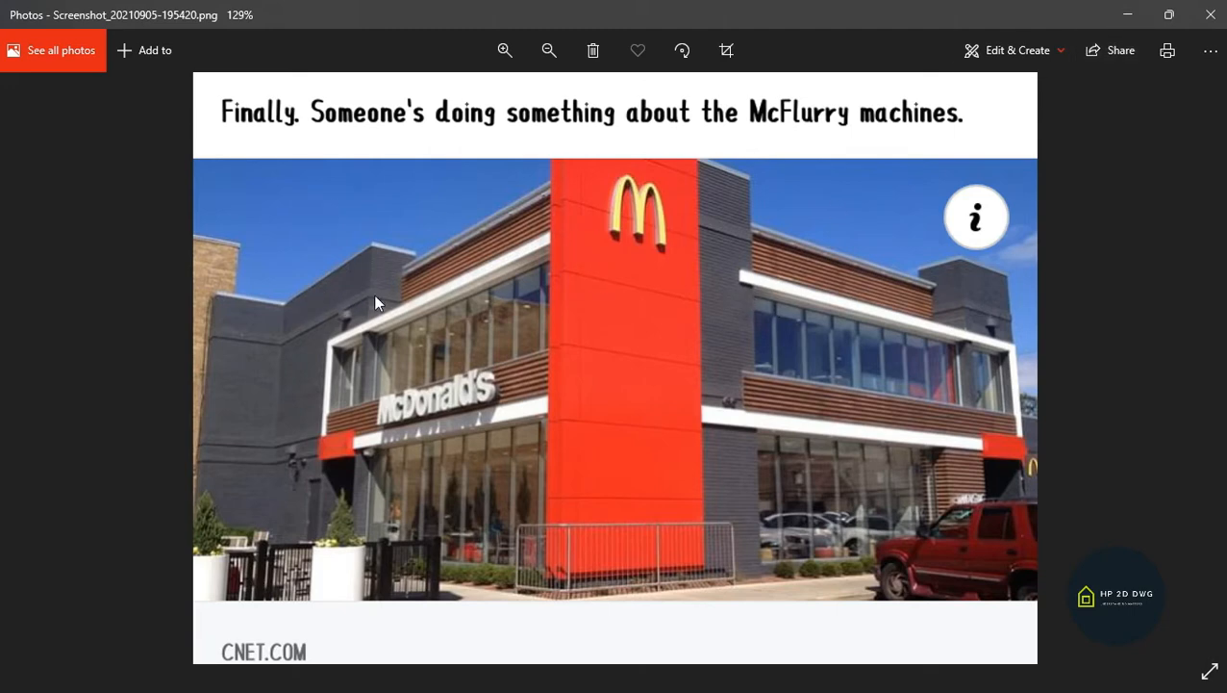
pyautogui.click(1128, 17)
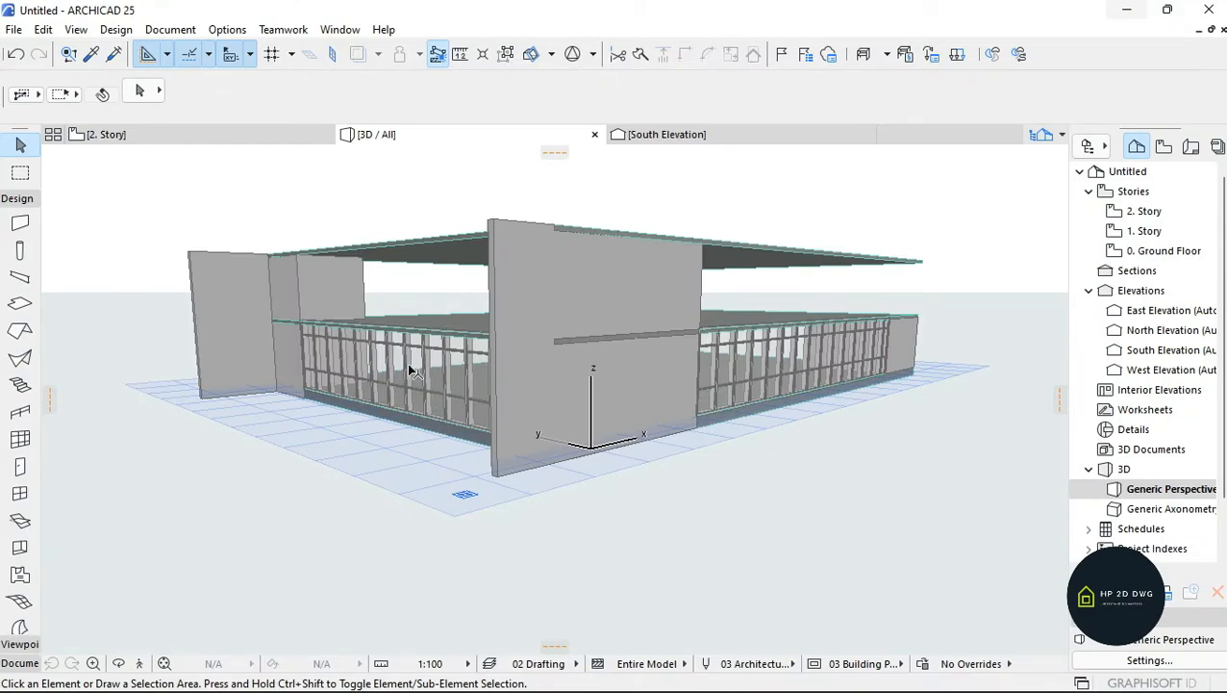
# - Set the height of both ground-floor curtain walls to 6000 mm so the glazing spans two storeys
pyautogui.click(441, 375)
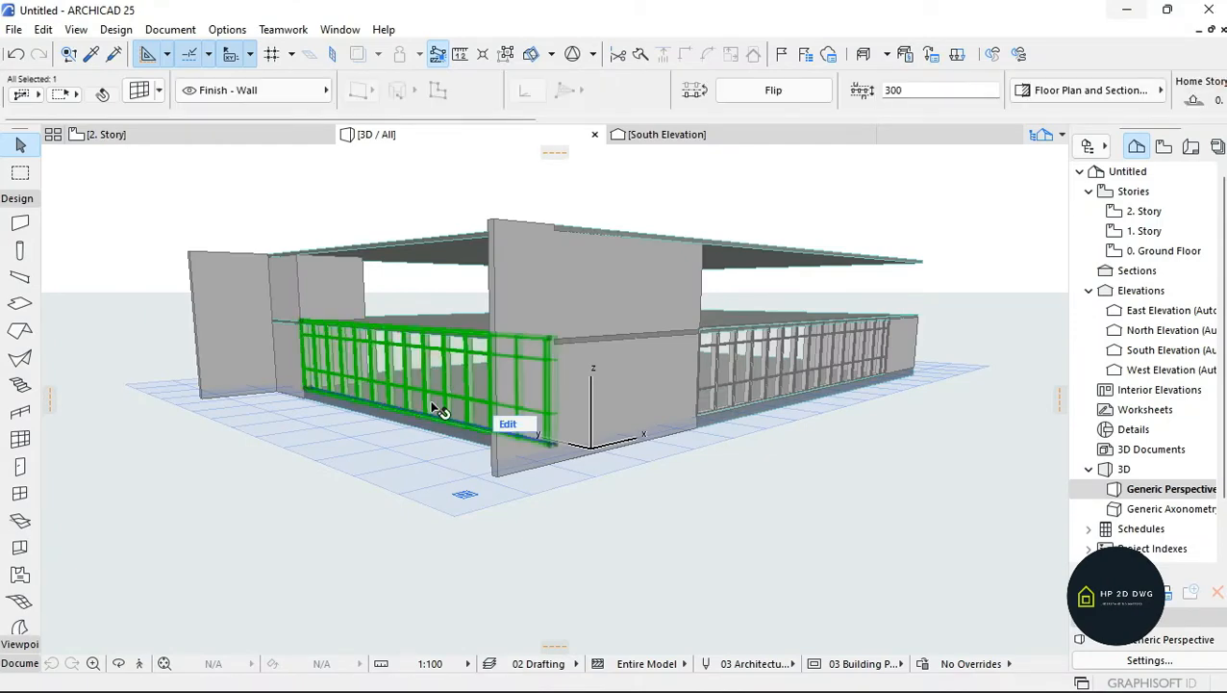
pyautogui.keyDown('shift'); pyautogui.click(757, 368); pyautogui.keyUp('shift')
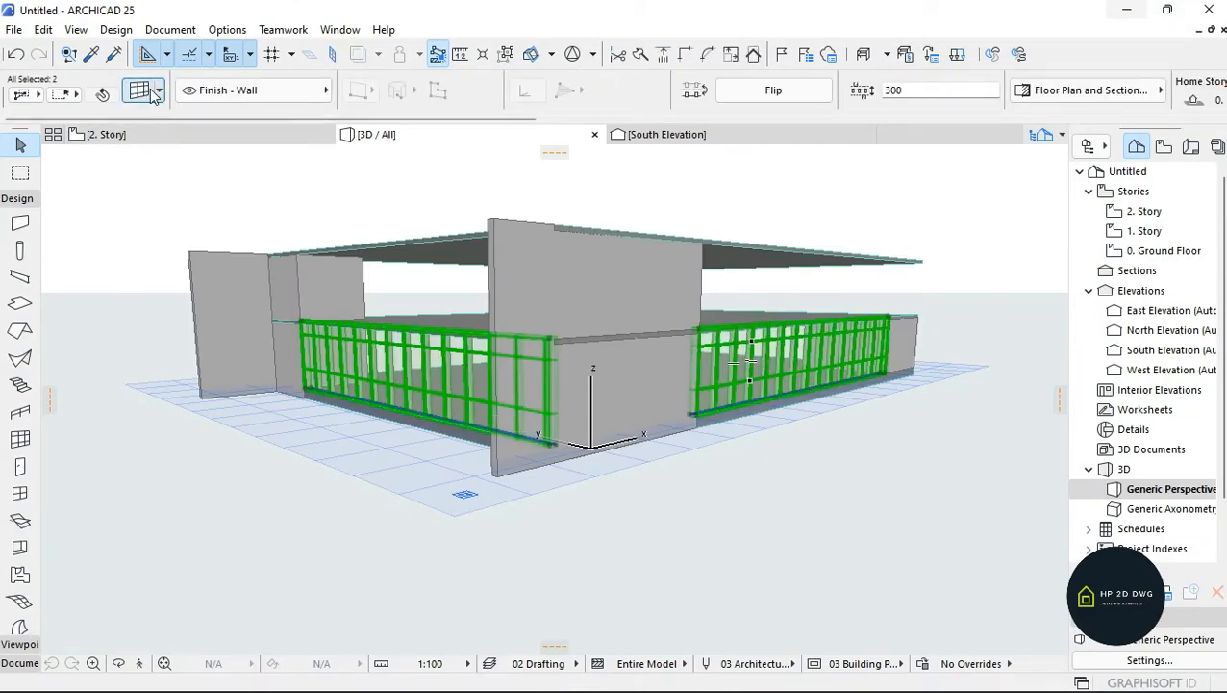
pyautogui.click(151, 89)
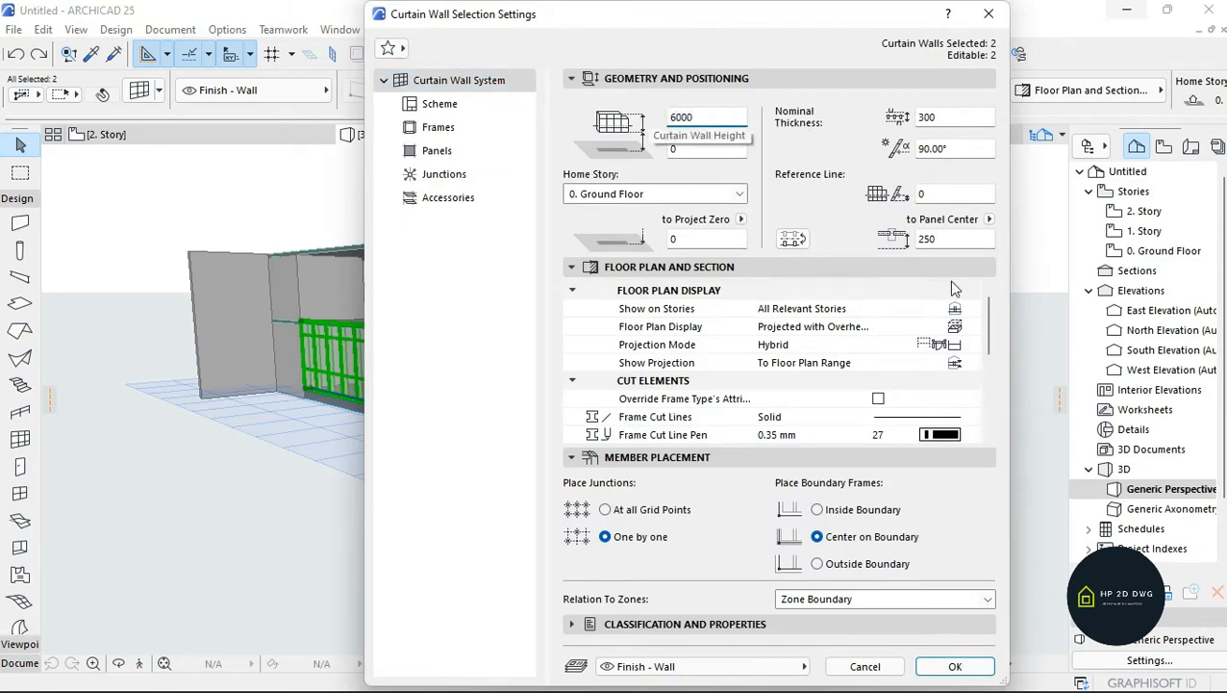
pyautogui.click(955, 667)
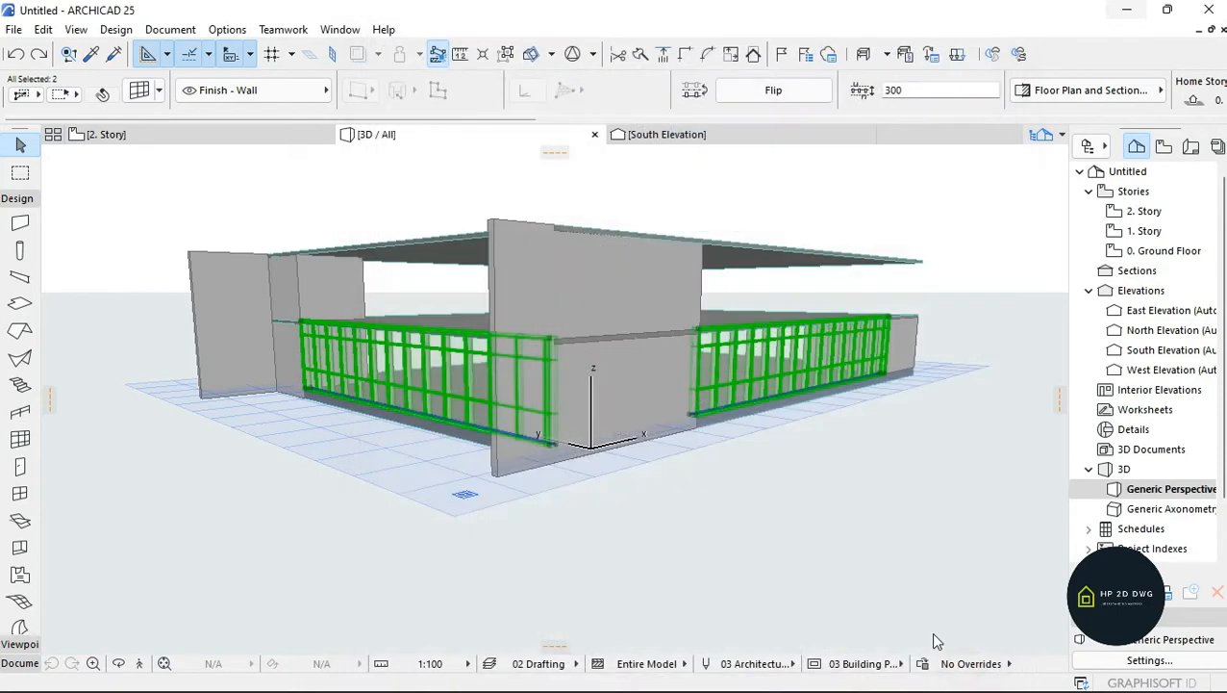
pyautogui.click(892, 541)
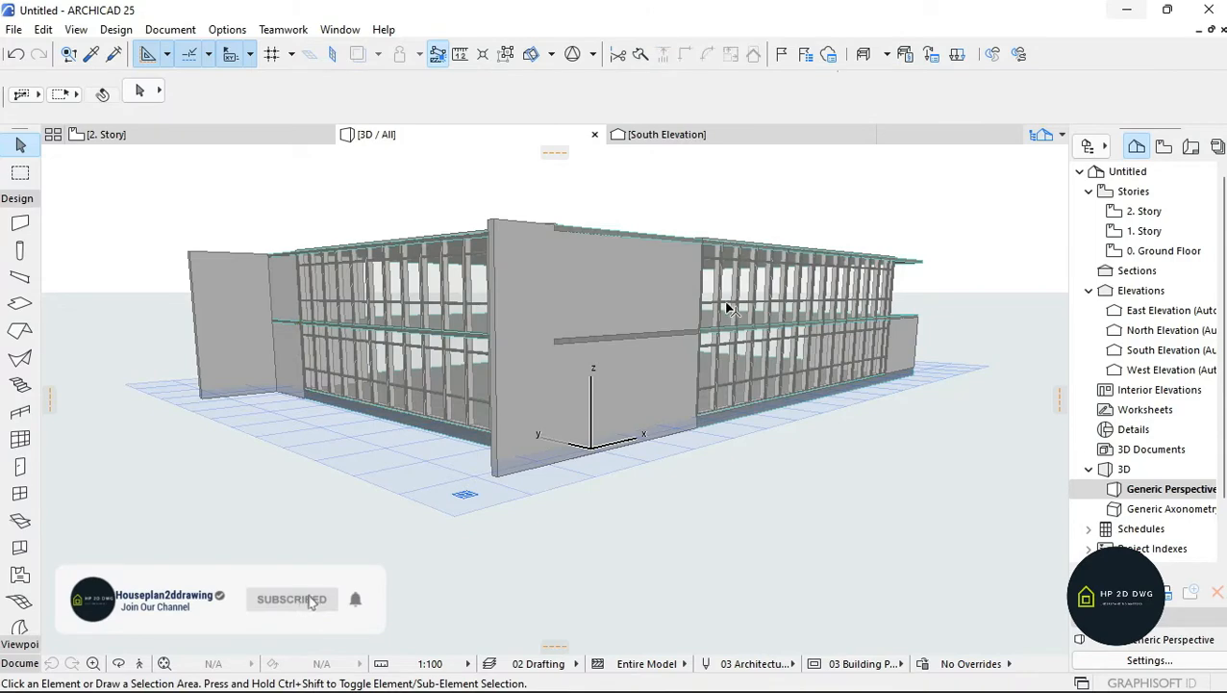
# - Switch to the Photos app to study the glazing and side walls in the reference picture, and return to Archicad
pyautogui.moveTo(775, 689)
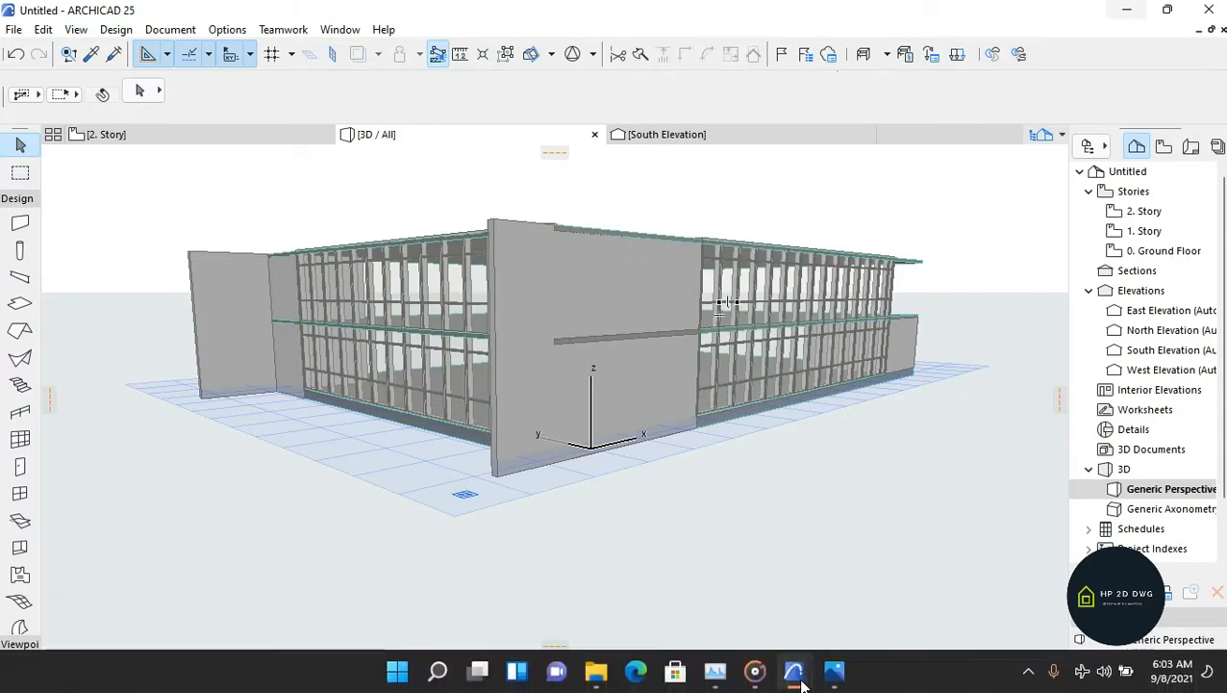
pyautogui.click(794, 669)
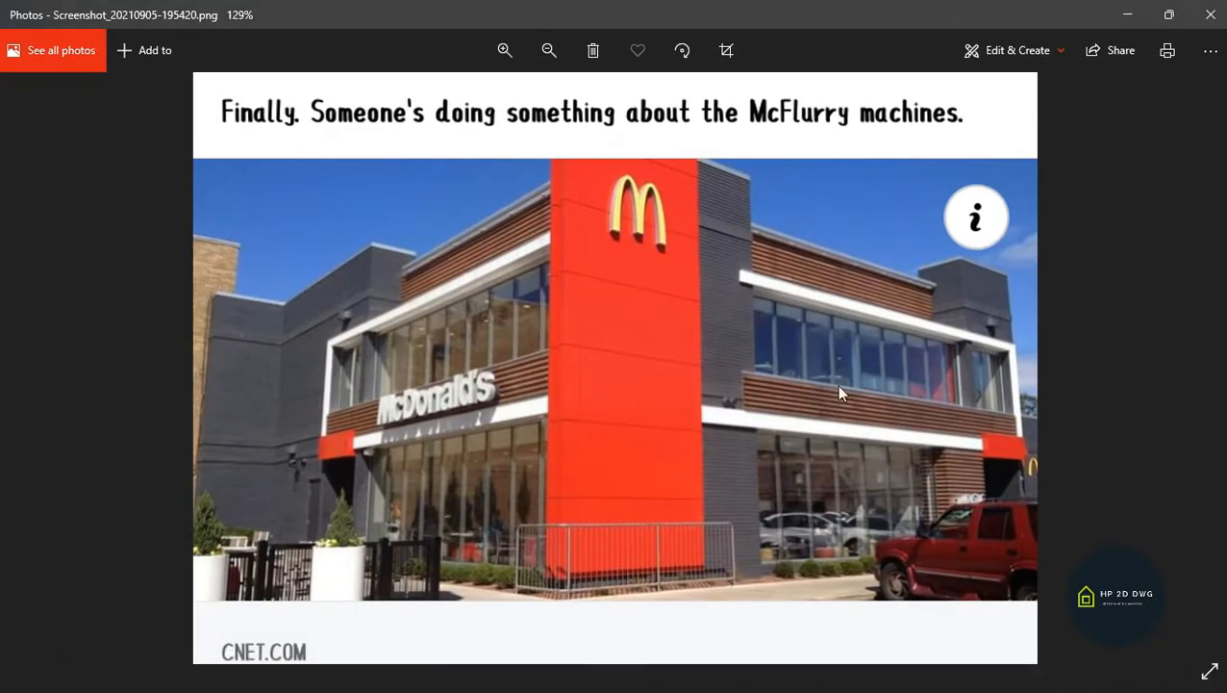
pyautogui.click(1130, 17)
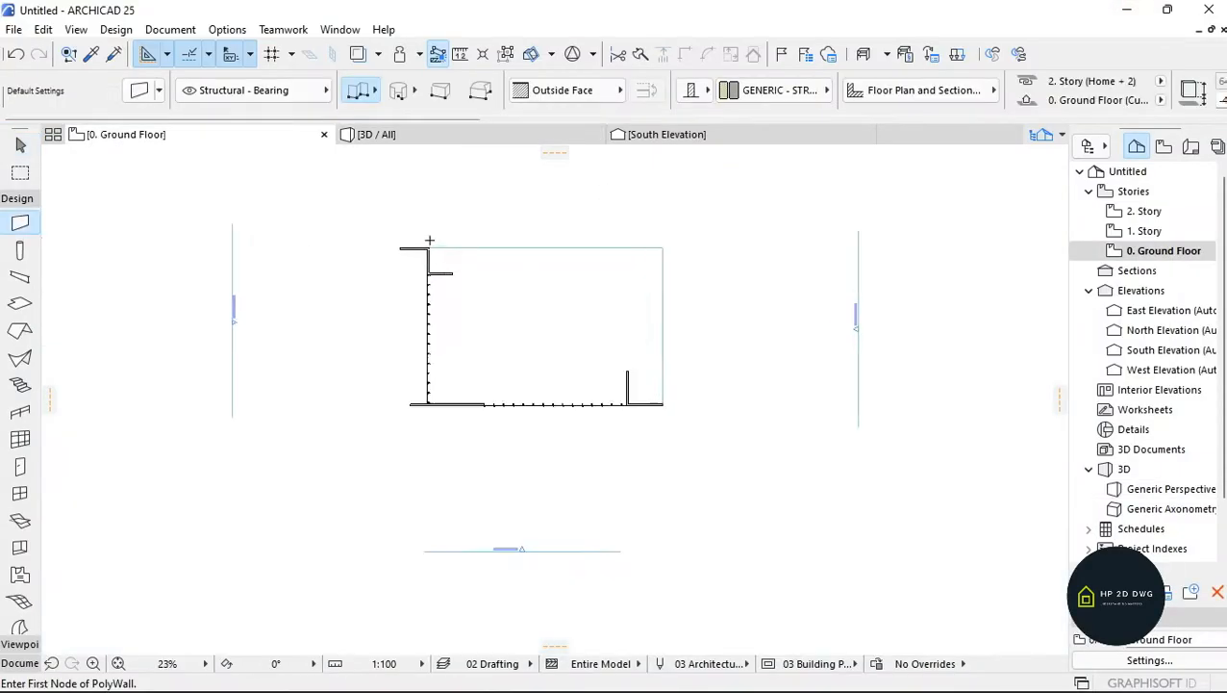
# - On the Ground Floor plan, stretch the inner end of the short upper-left wall along the slab edge to its upper-right corner
pyautogui.scroll(1, 421, 246)
pyautogui.press('Escape')
pyautogui.click(395, 256)
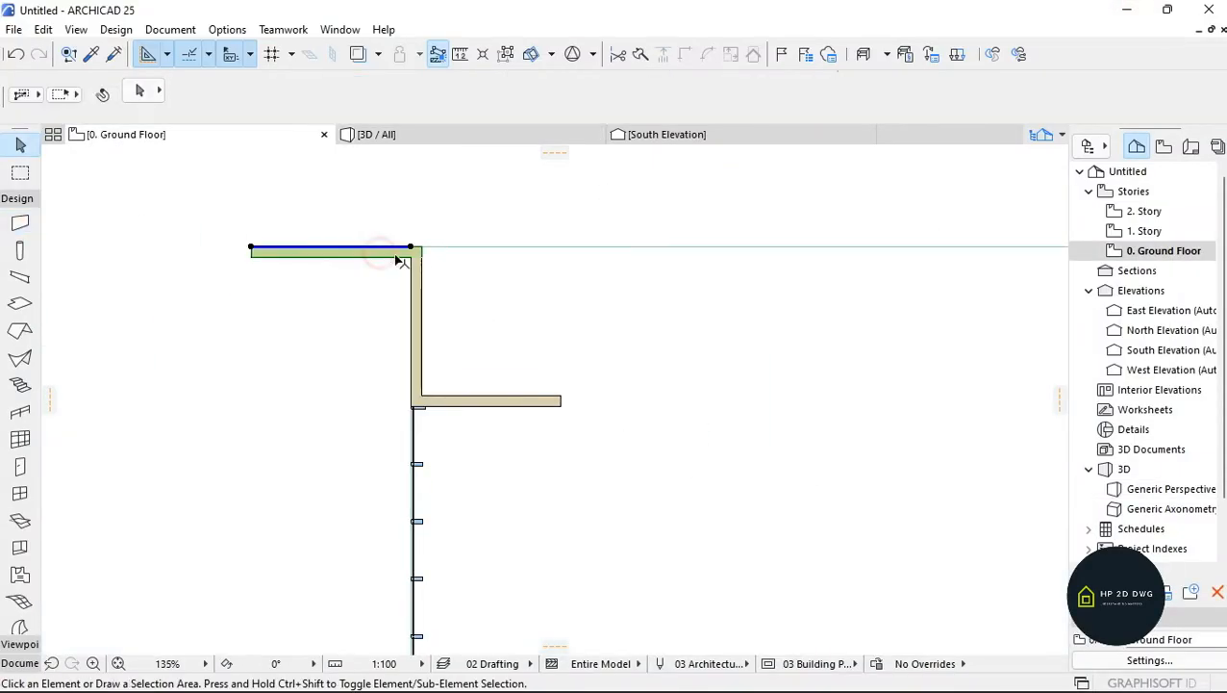
pyautogui.press('Escape')
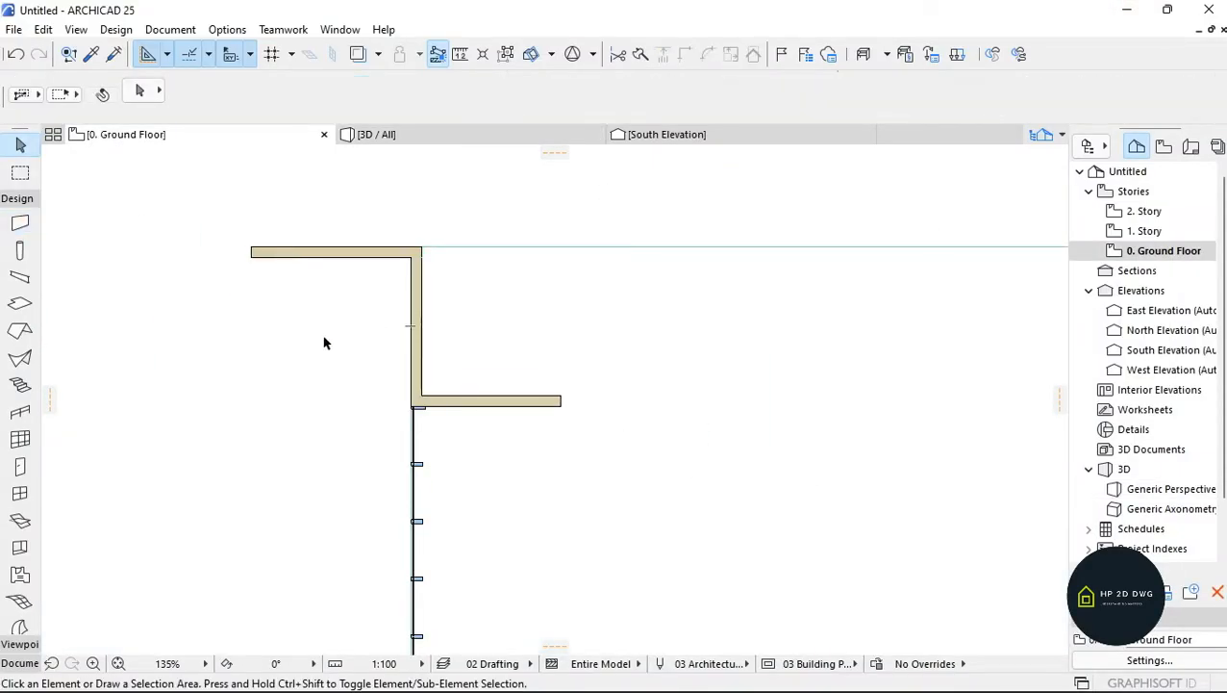
pyautogui.click(352, 256)
pyautogui.click(412, 247)
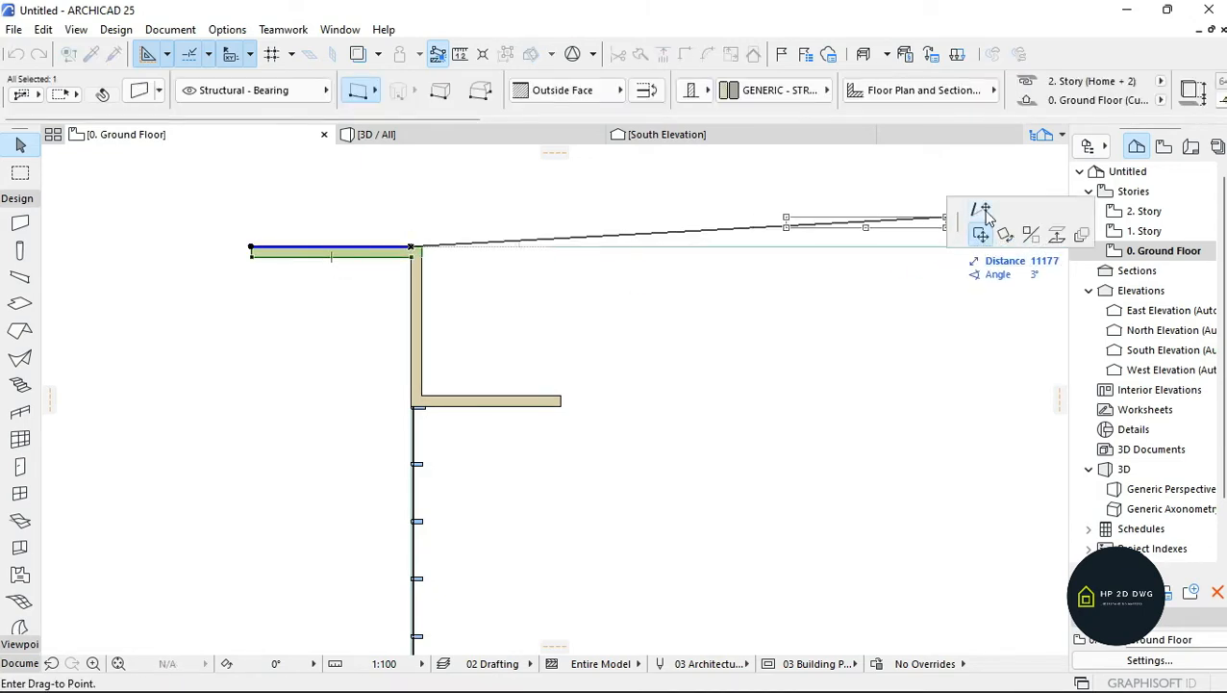
pyautogui.scroll(-7, 380, 356)
pyautogui.moveTo(761, 320); pyautogui.dragTo(547, 300, button='middle')
pyautogui.scroll(6, 524, 329)
pyautogui.click(514, 325)
pyautogui.scroll(3, 553, 301)
pyautogui.click(650, 317)
# - Draw a matching wall with an Inside Face reference line from the building's upper-right corner to its lower-right corner
pyautogui.keyDown('alt'); pyautogui.click(583, 328); pyautogui.keyUp('alt')
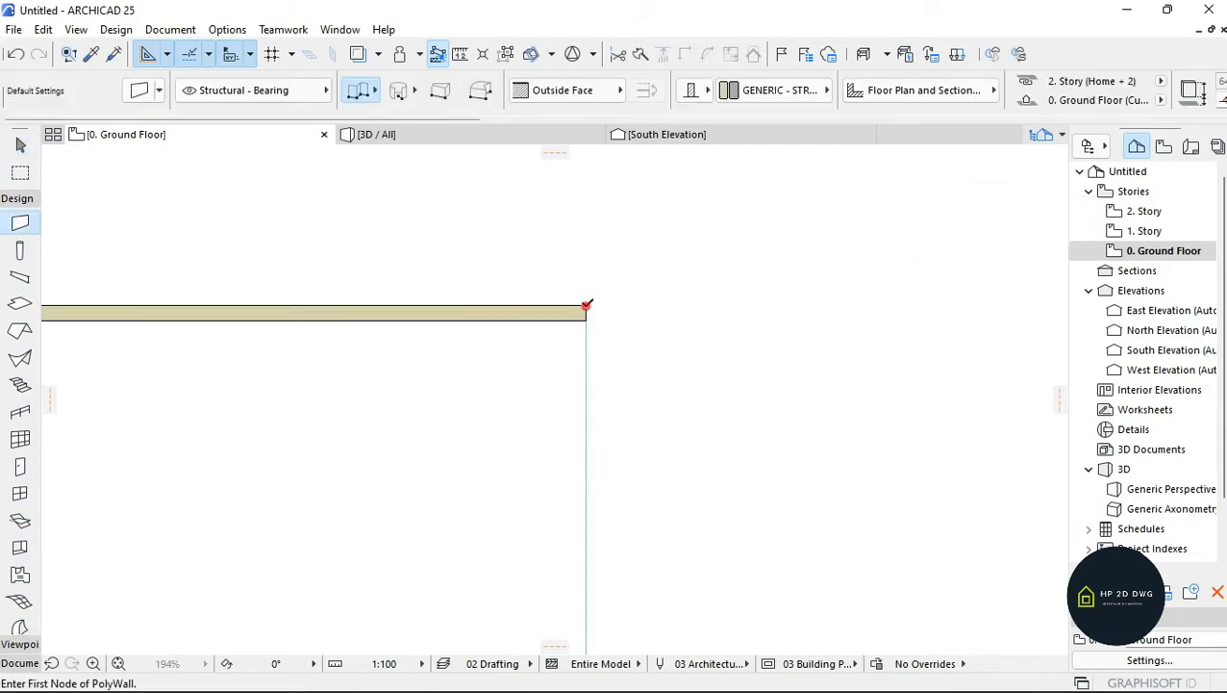
pyautogui.click(586, 305)
pyautogui.click(540, 95)
pyautogui.click(672, 133)
pyautogui.scroll(-6, 706, 157)
pyautogui.scroll(6, 685, 407)
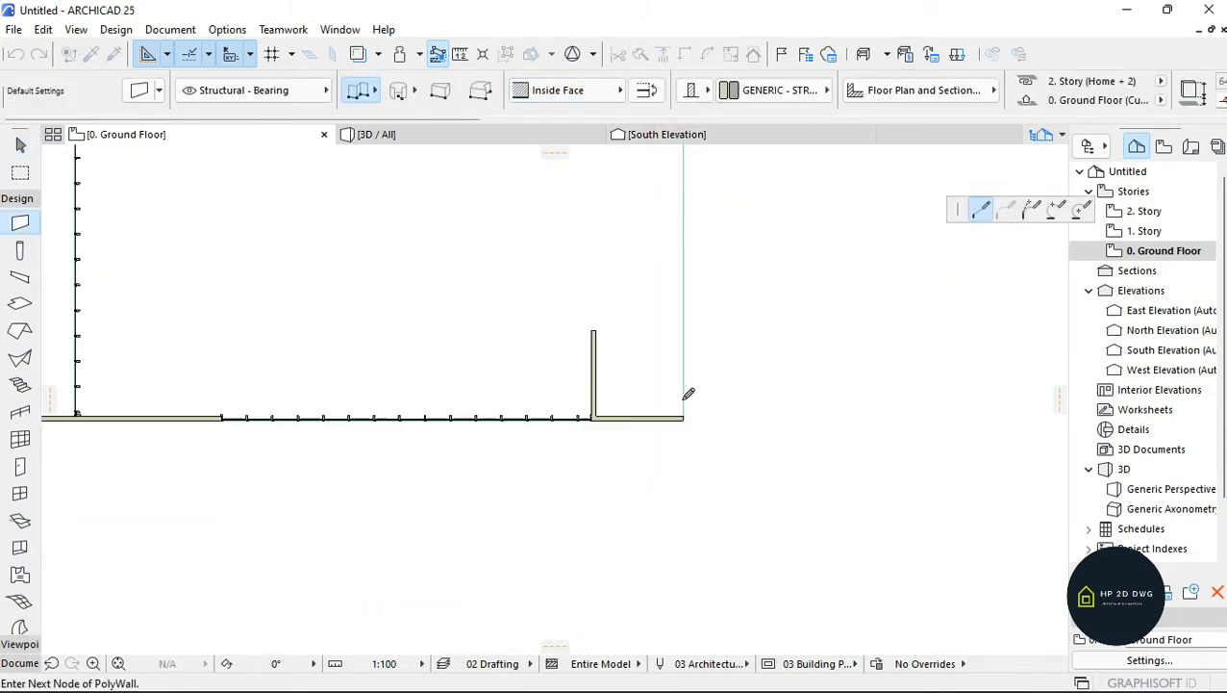
pyautogui.doubleClick(688, 455)
pyautogui.press('Escape')
# - Split the long upper wall by inserting a node where it meets the short vertical wall near its left end
pyautogui.scroll(-10, 733, 400)
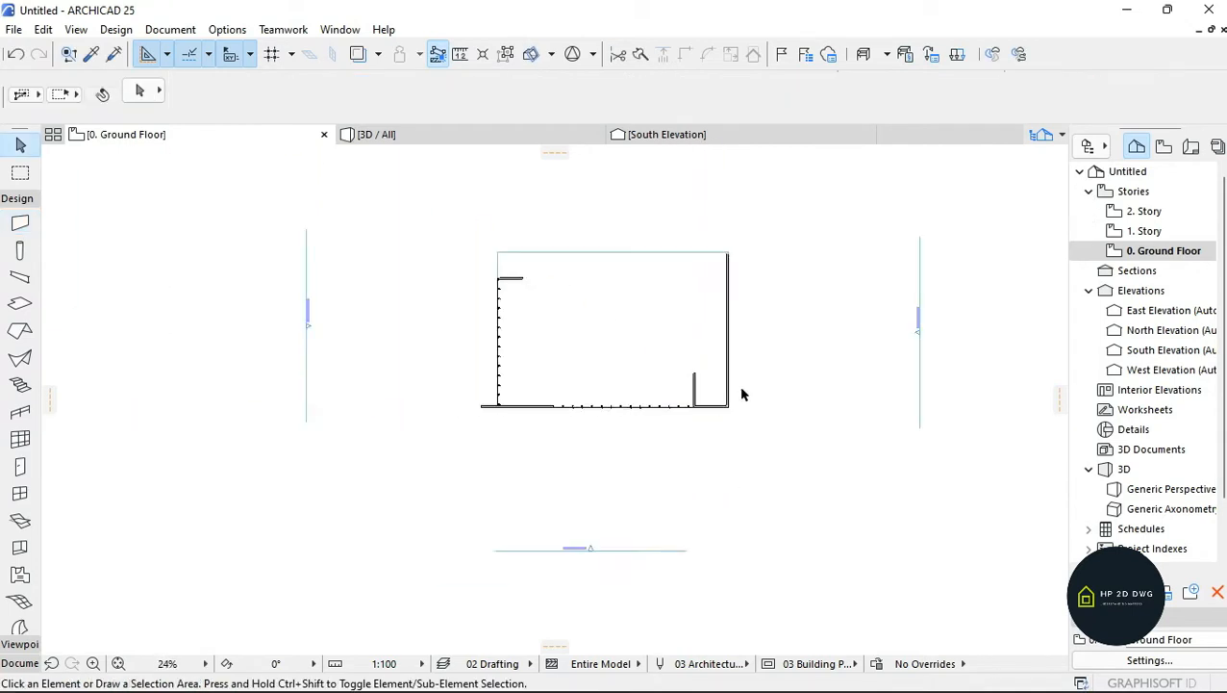
pyautogui.scroll(5, 708, 366)
pyautogui.scroll(8, 504, 317)
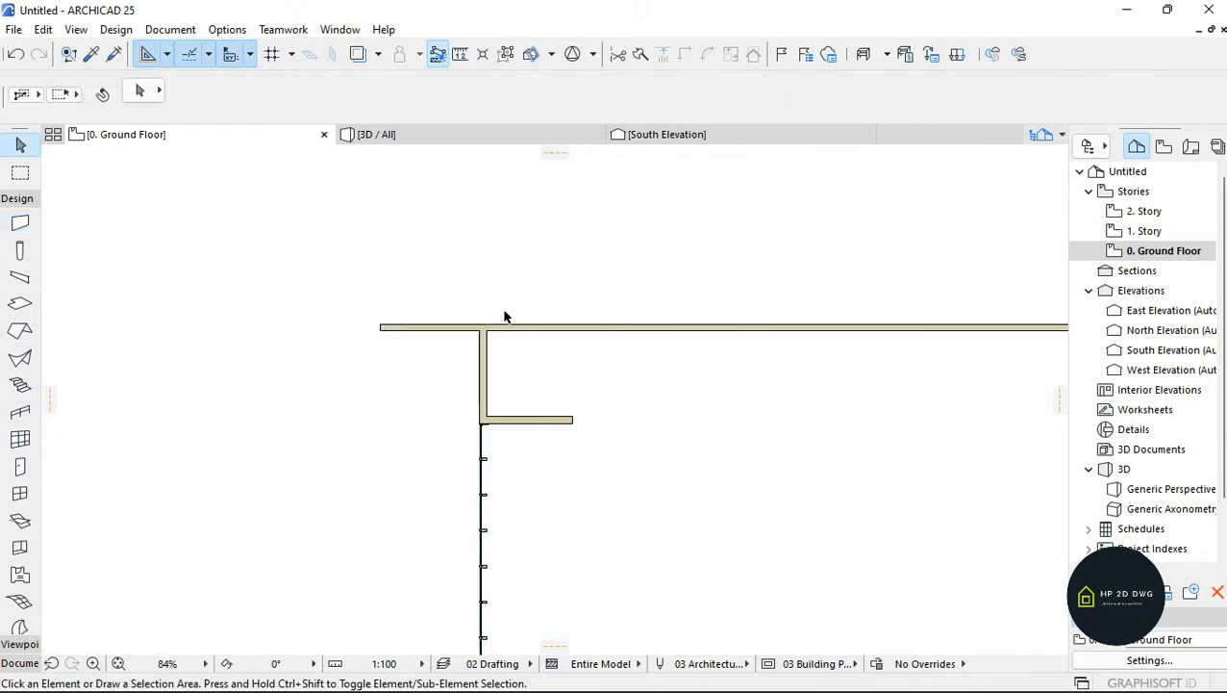
pyautogui.hotkey('ctrl', 'a')
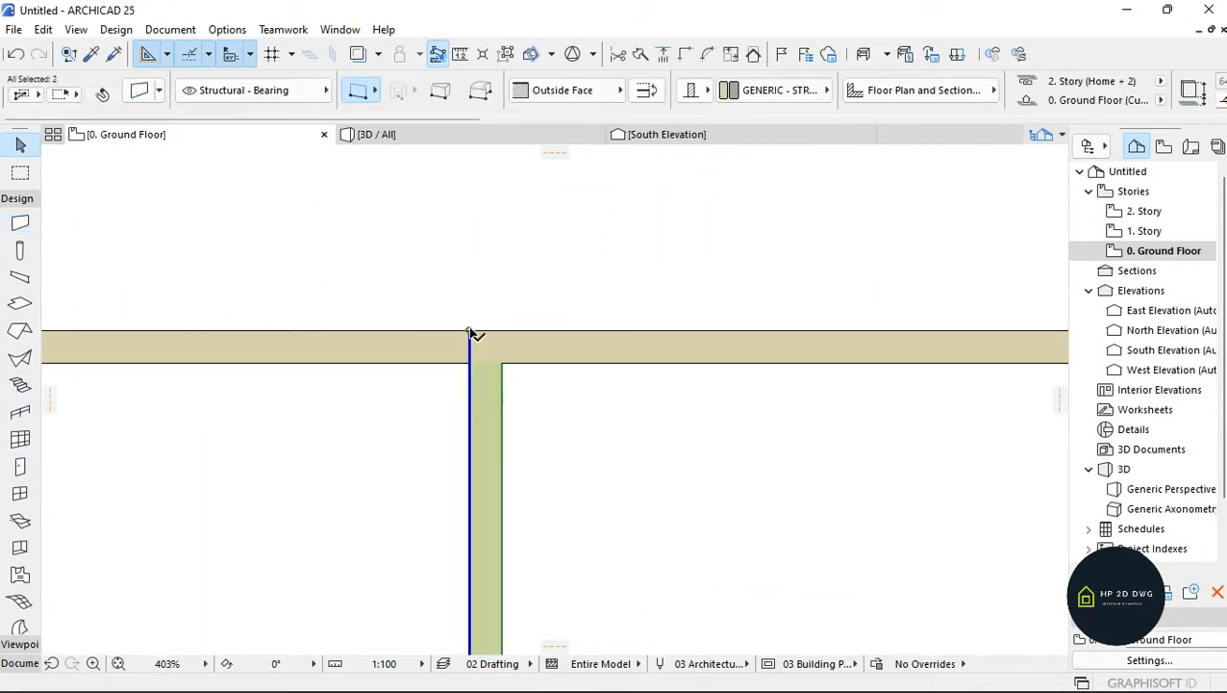
pyautogui.scroll(2, 452, 334)
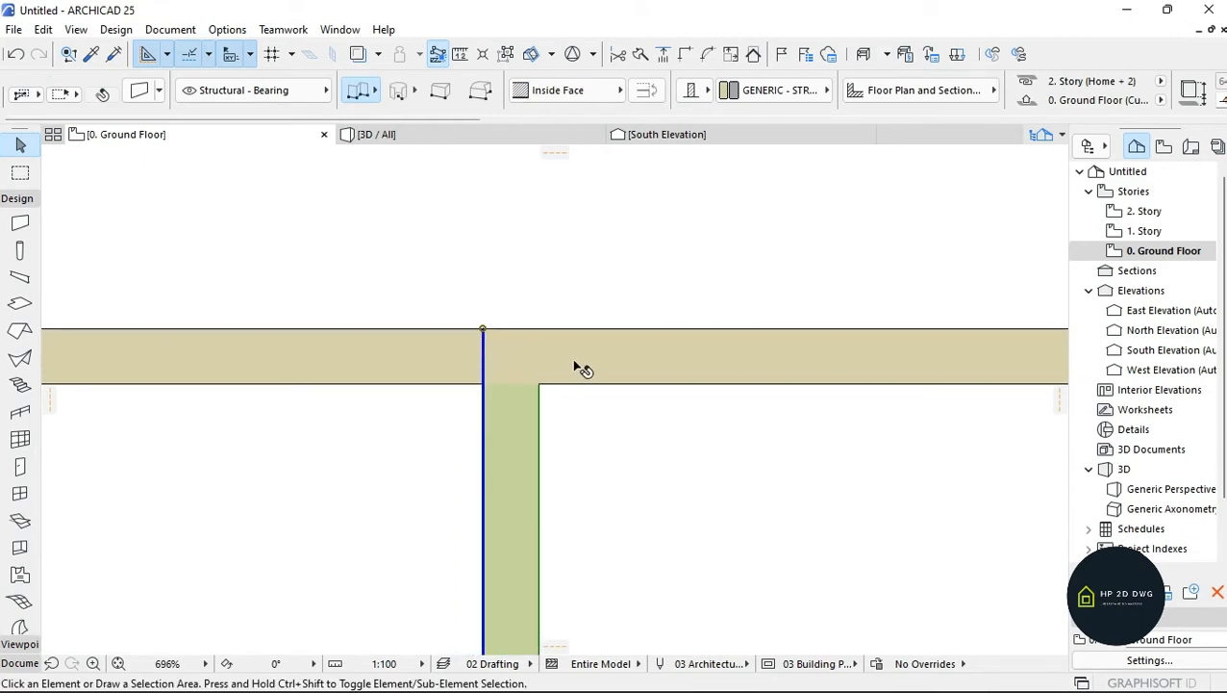
pyautogui.click(579, 363)
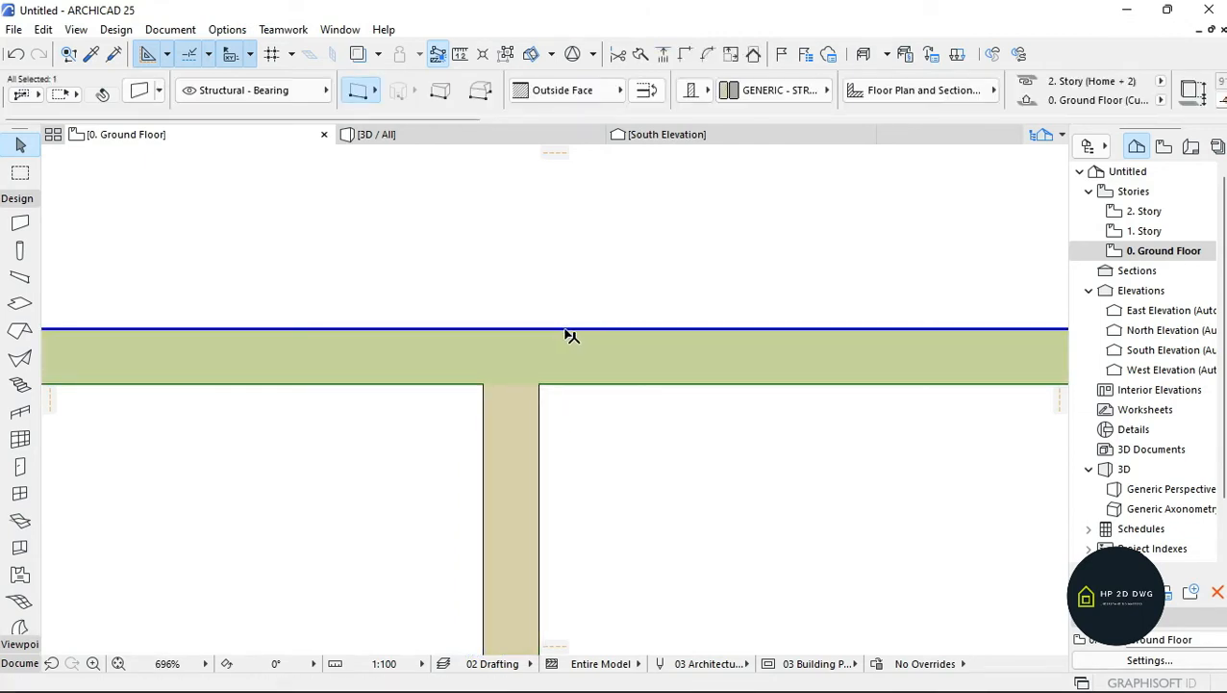
pyautogui.click(514, 335)
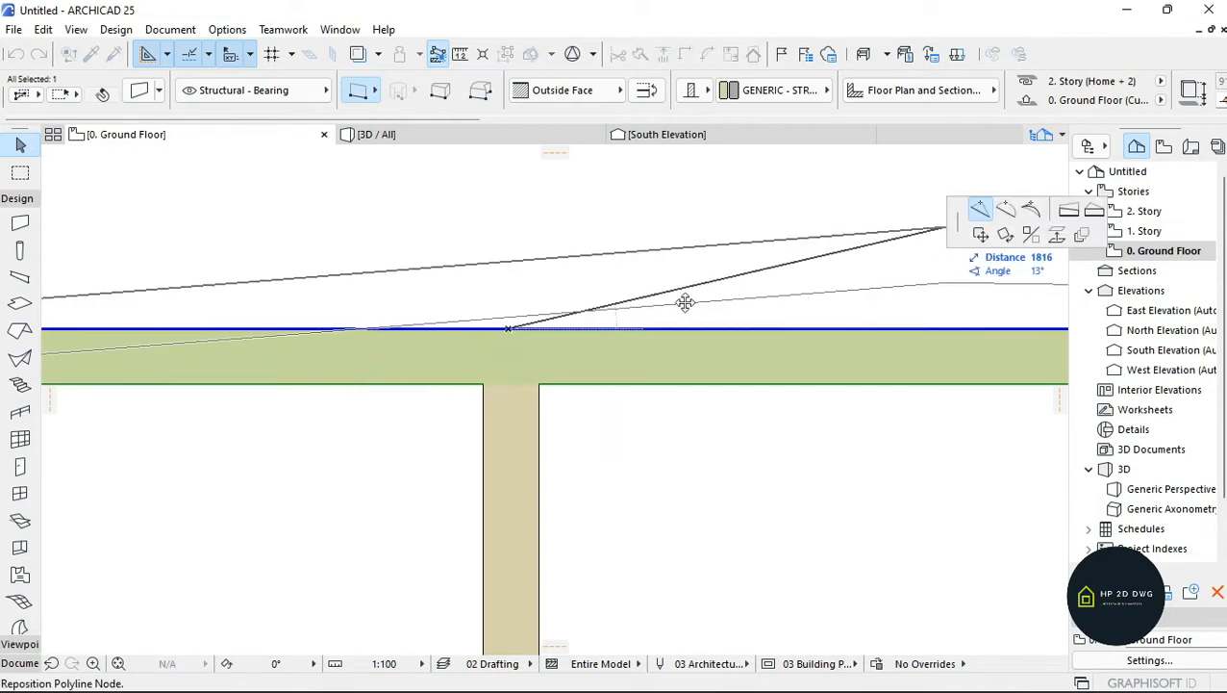
pyautogui.click(508, 329)
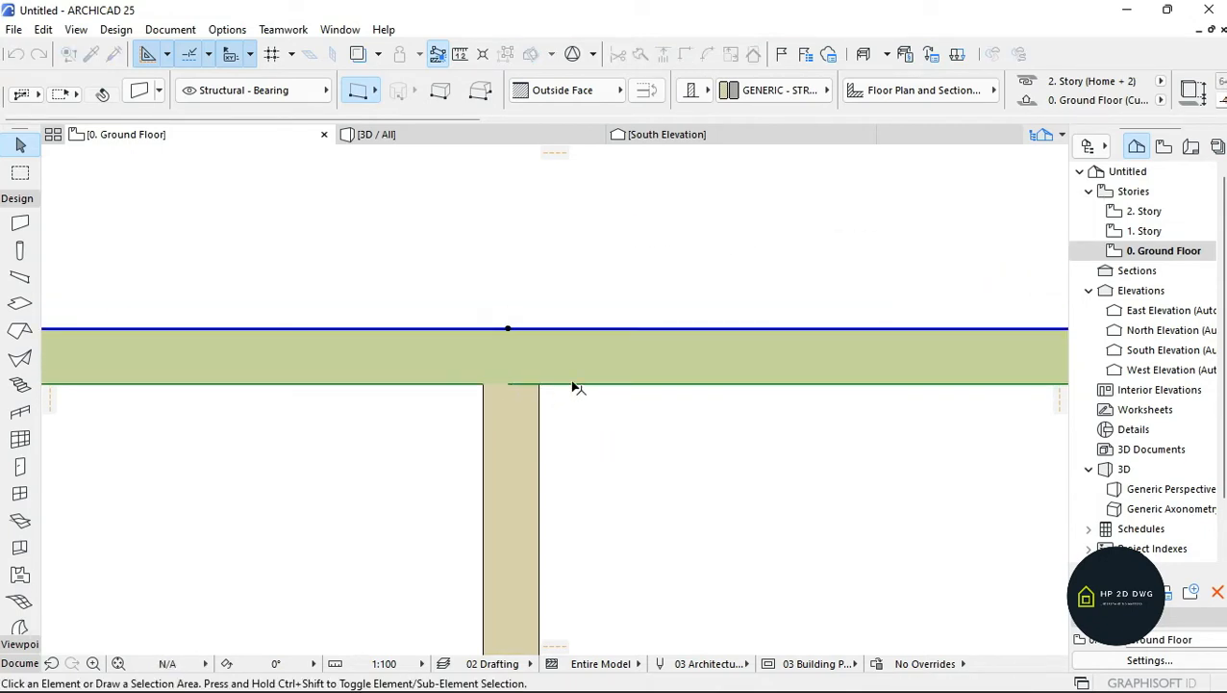
# - Stretch the left end of the long upper wall segment to the outer corner of the adjoining vertical wall
pyautogui.click(580, 357)
pyautogui.click(509, 329)
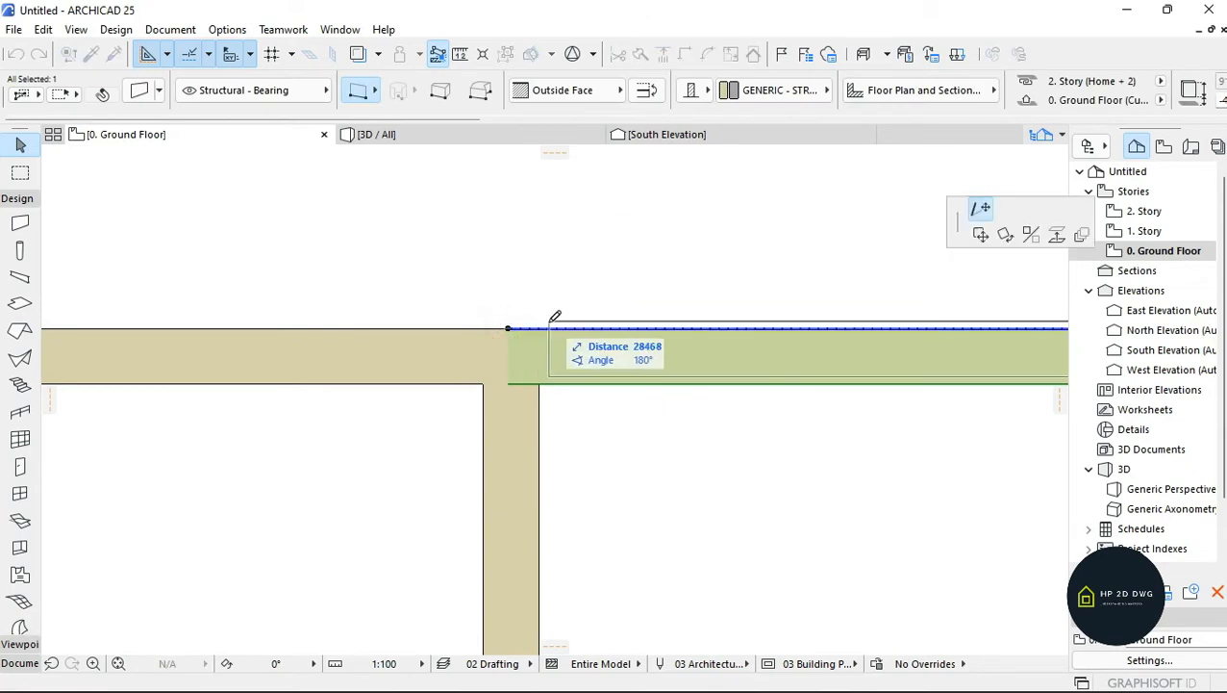
pyautogui.click(483, 329)
pyautogui.press('Escape')
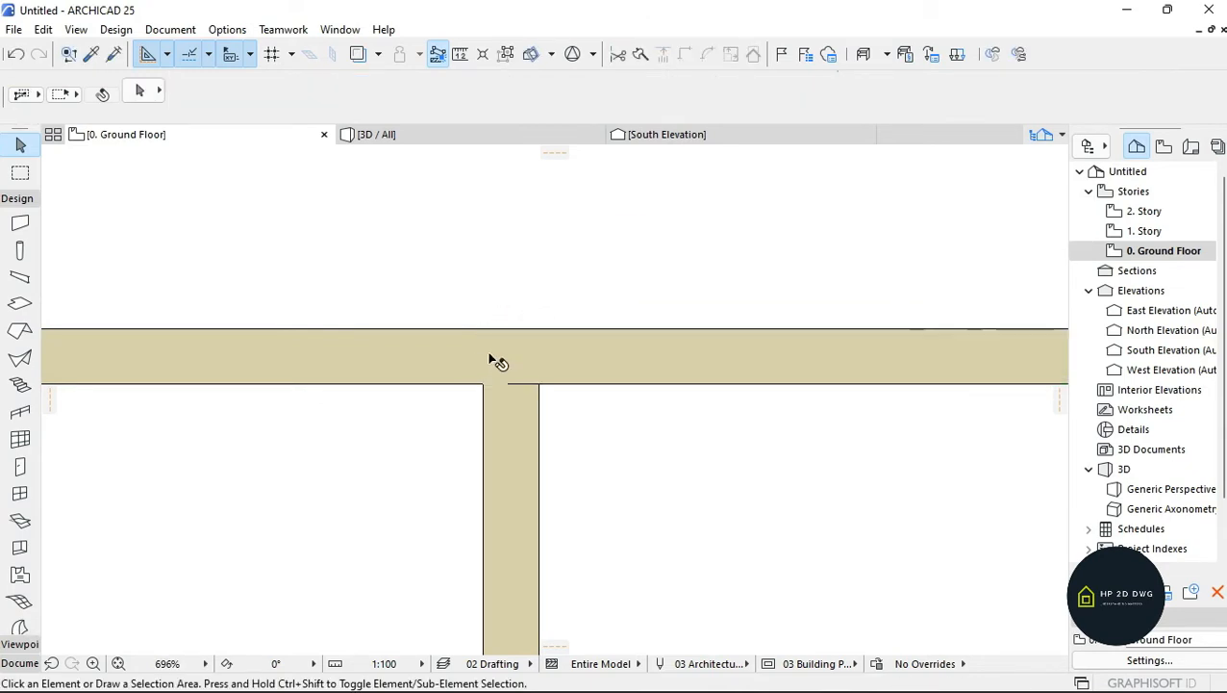
pyautogui.click(603, 365)
pyautogui.press('Escape')
# - In the 3D view, lower the tops of the two long rear walls together to the 2. Story level
pyautogui.click(488, 137)
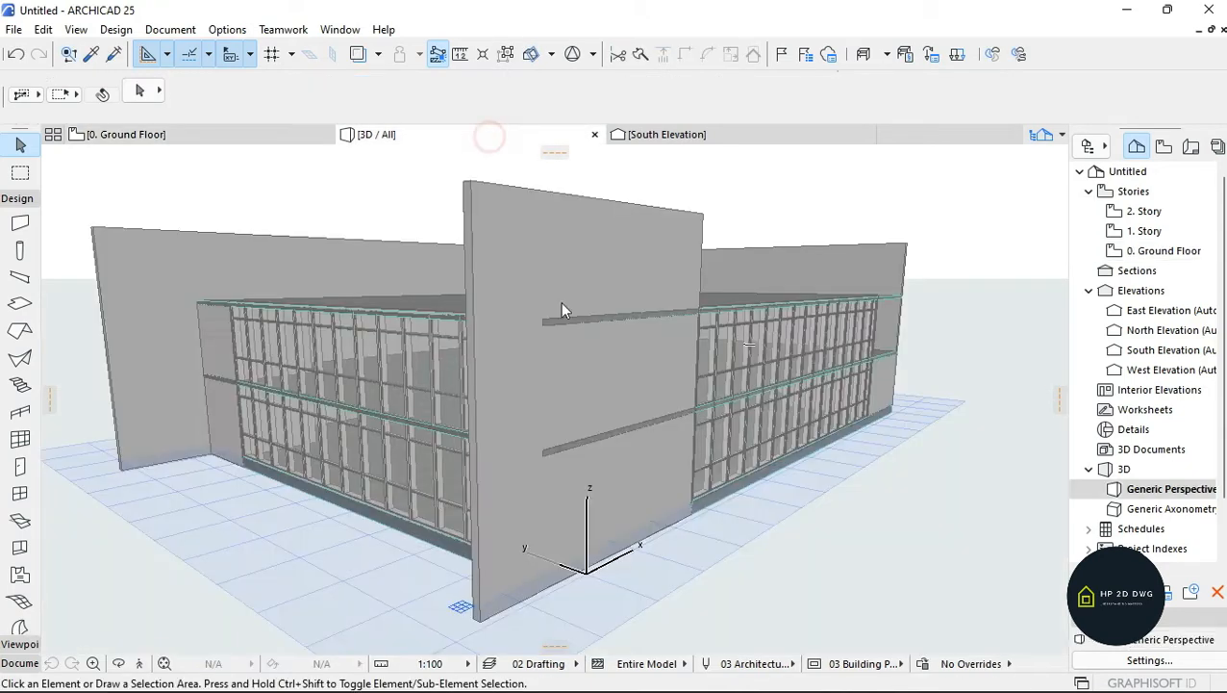
pyautogui.click(325, 267)
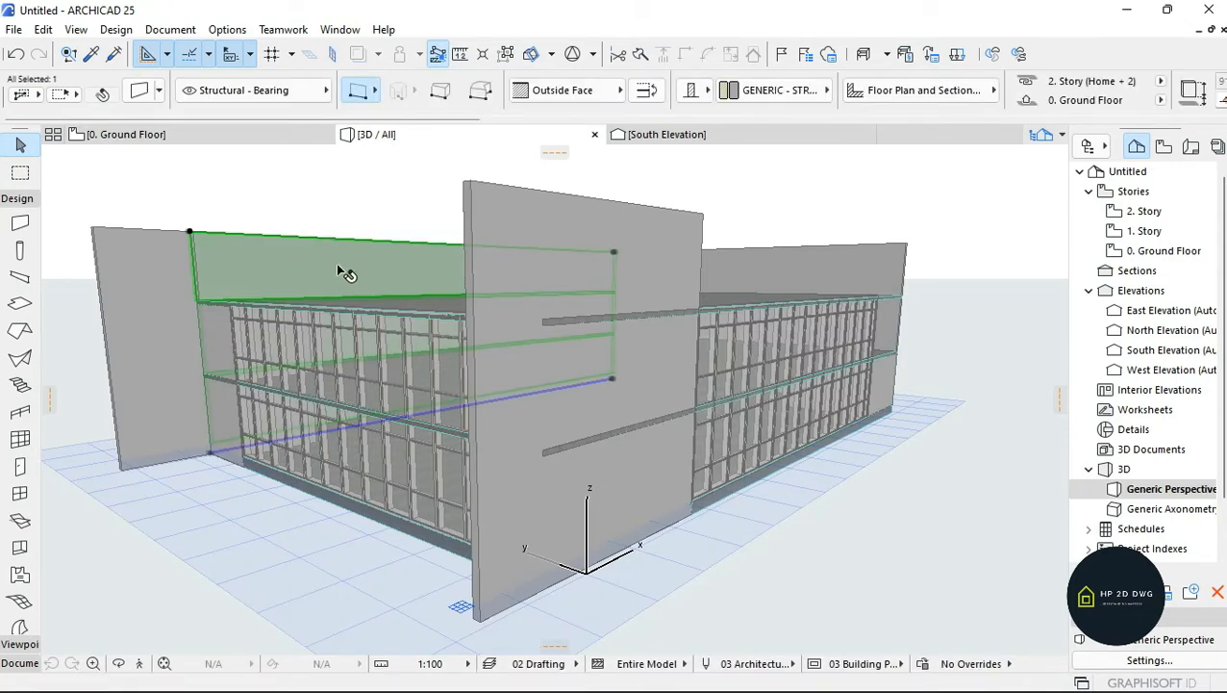
pyautogui.keyDown('shift'); pyautogui.click(777, 266); pyautogui.keyUp('shift')
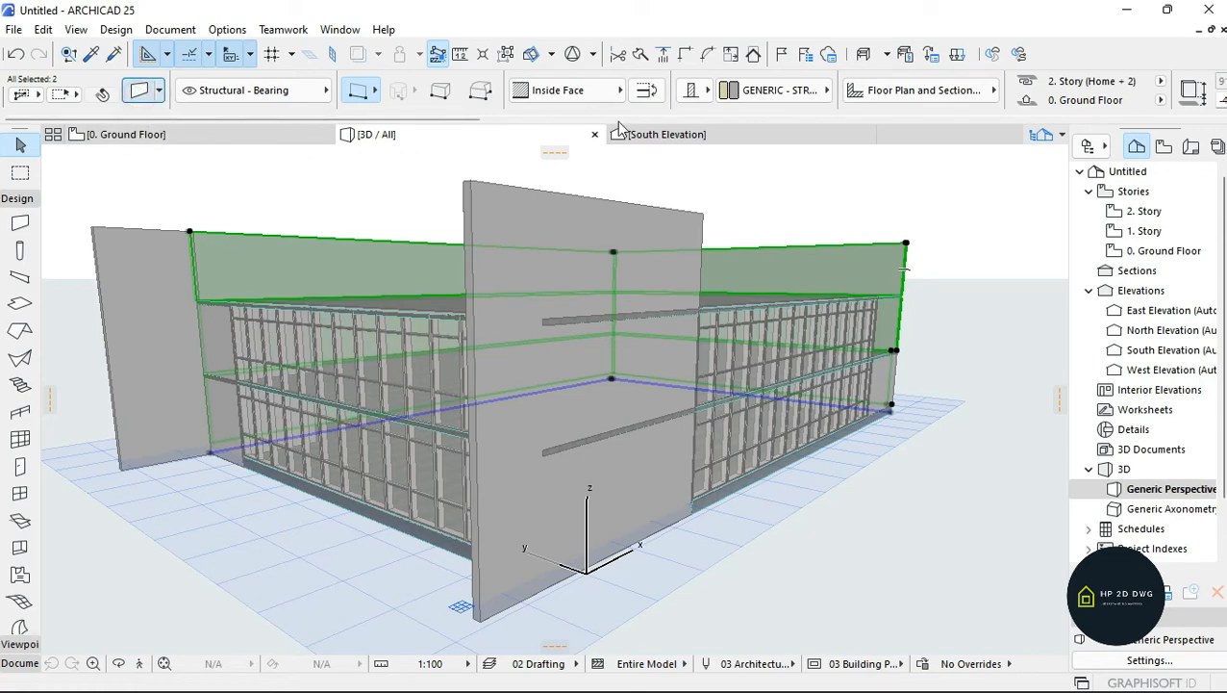
pyautogui.hotkey('ctrl', 't')
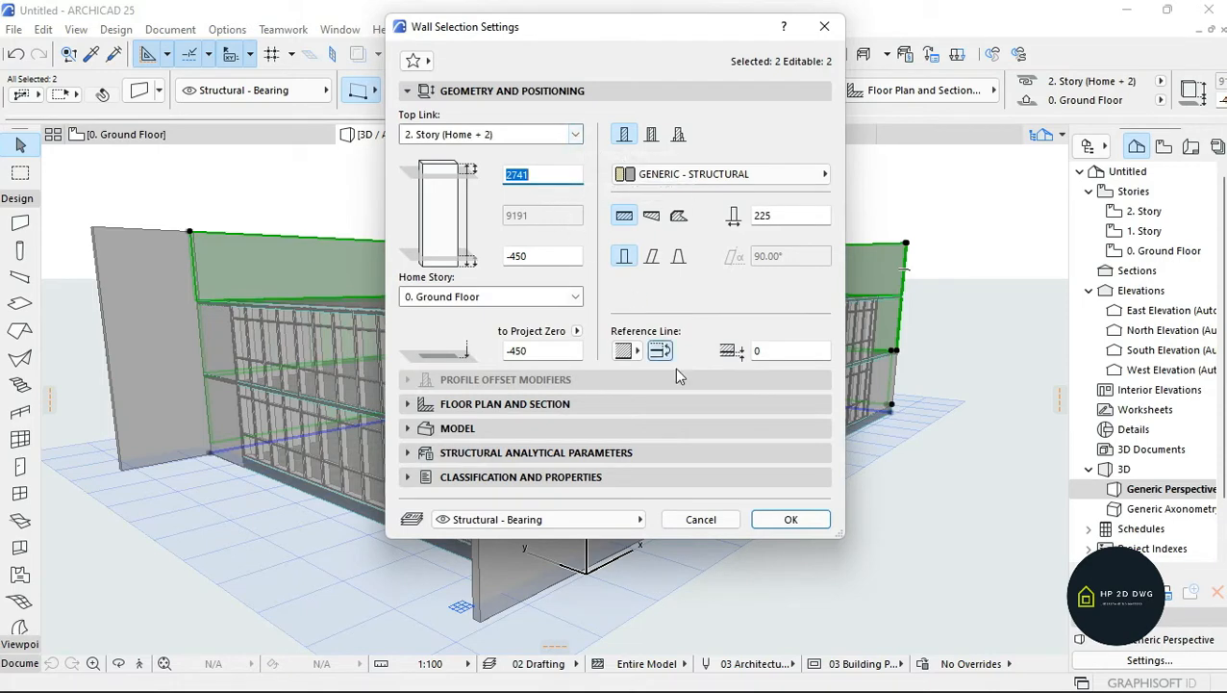
pyautogui.click(701, 519)
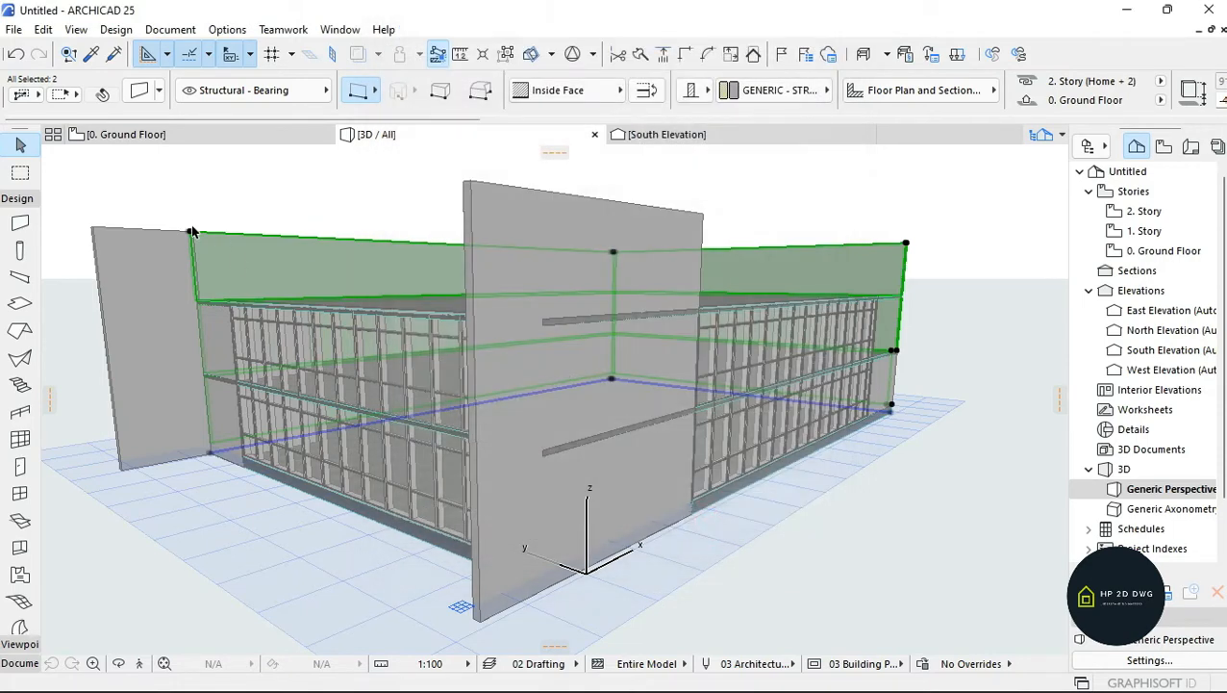
pyautogui.click(192, 232)
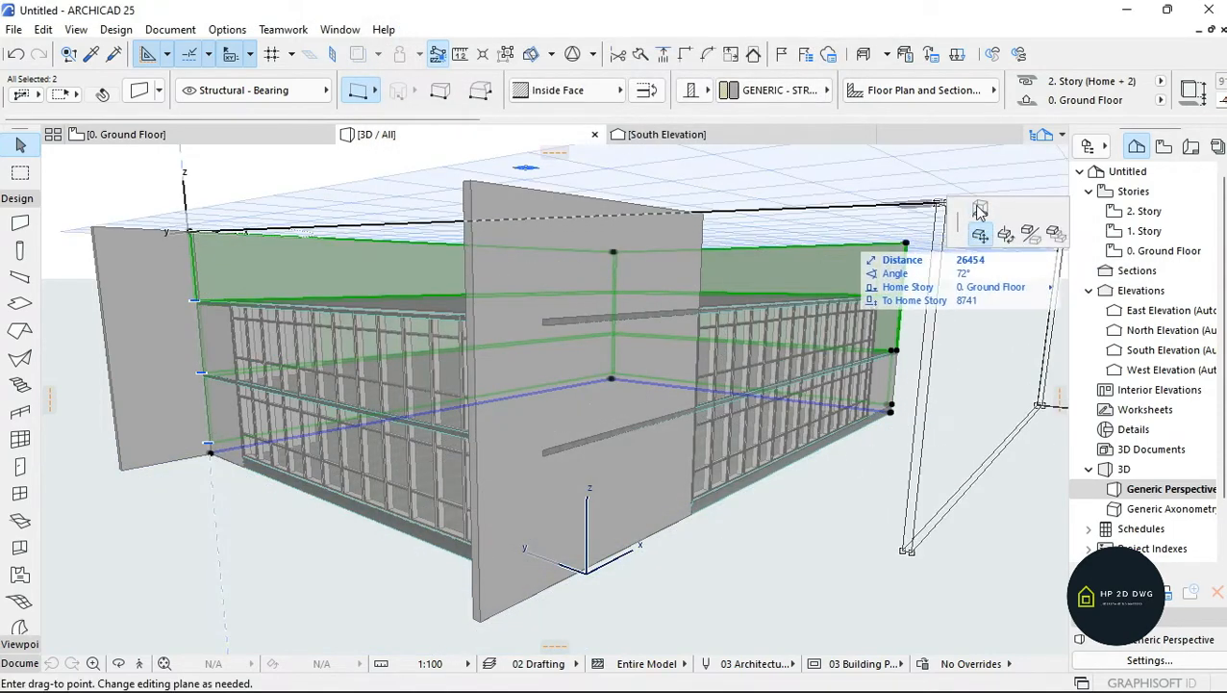
pyautogui.click(979, 212)
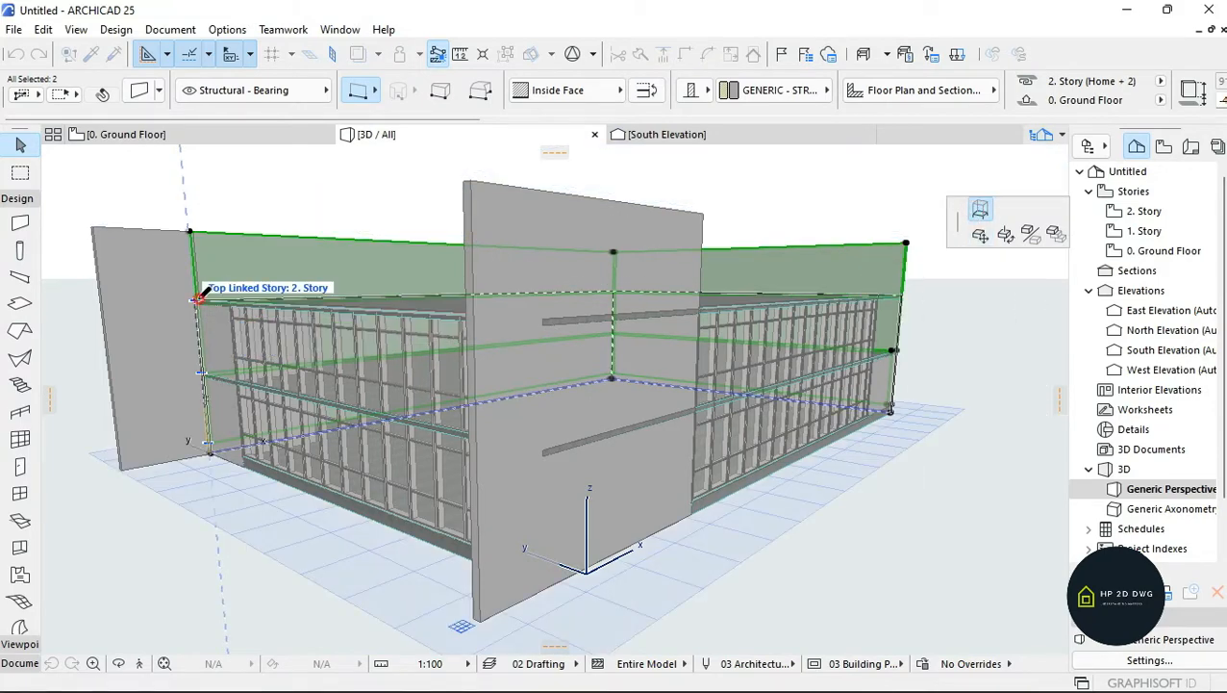
pyautogui.click(198, 300)
pyautogui.press('Escape')
# - Draw an L-shaped wall in 3D at the roof slab's rear-left corner, using an Outside Face reference line and a second leg about 3900 mm long
pyautogui.click(140, 663)
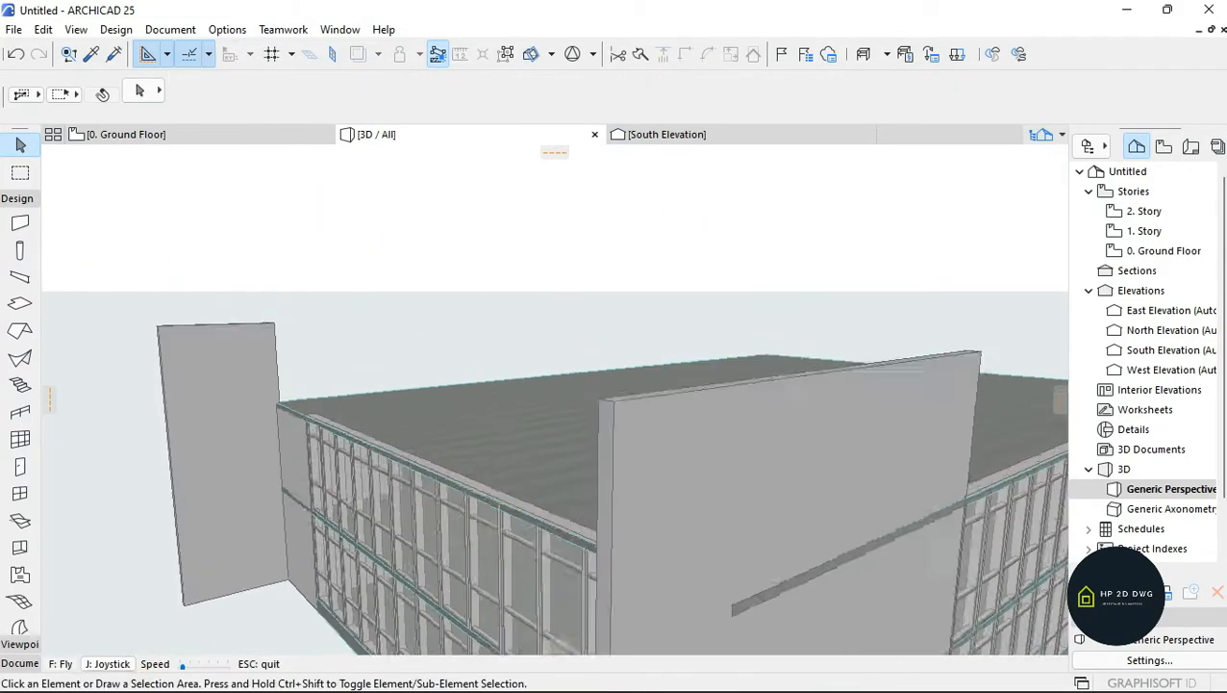
pyautogui.press('Up')
pyautogui.press('Escape')
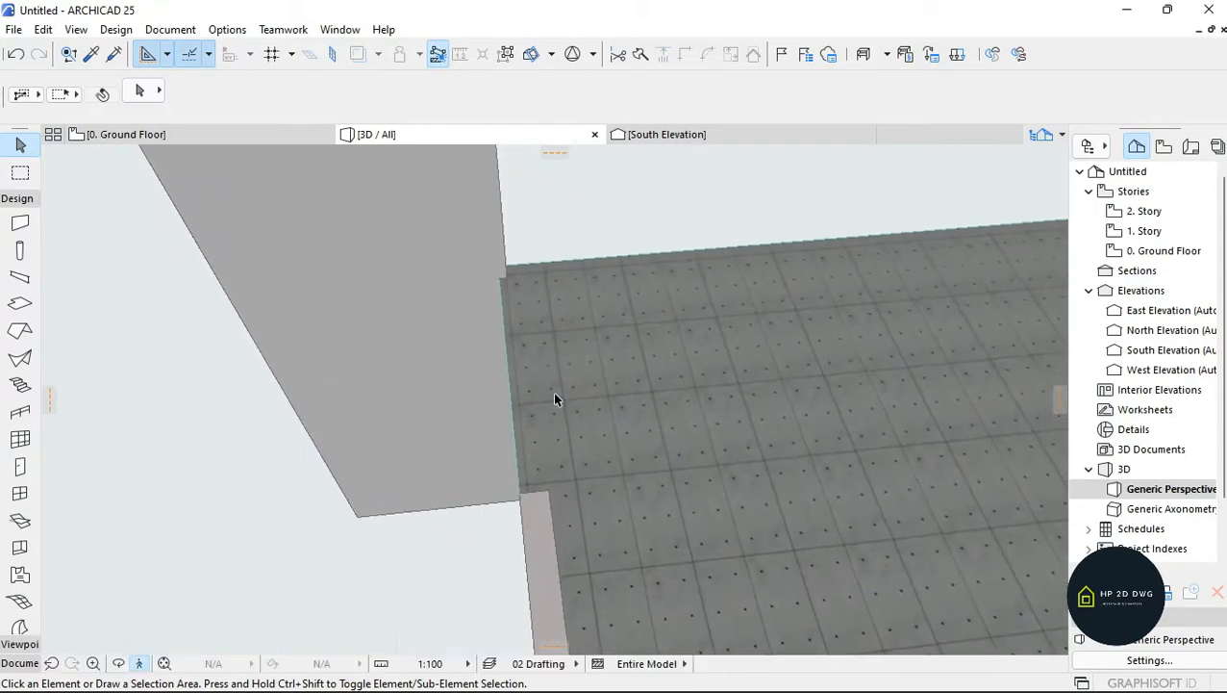
pyautogui.click(19, 224)
pyautogui.click(500, 270)
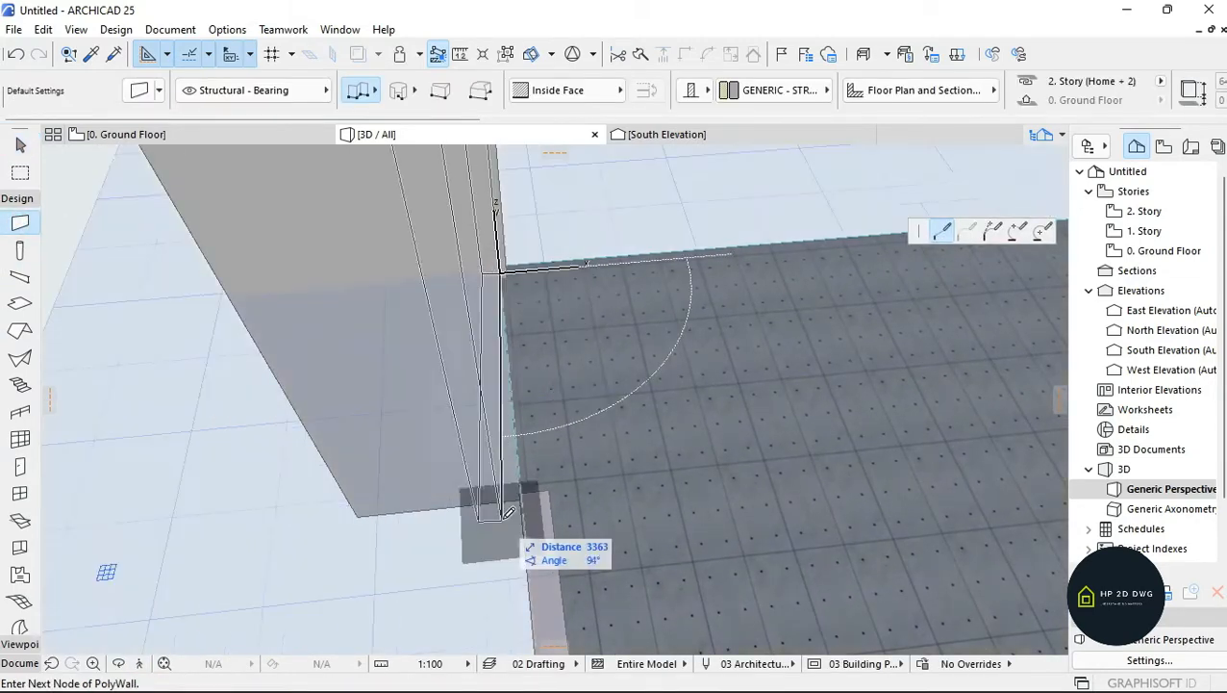
pyautogui.click(596, 92)
pyautogui.click(681, 88)
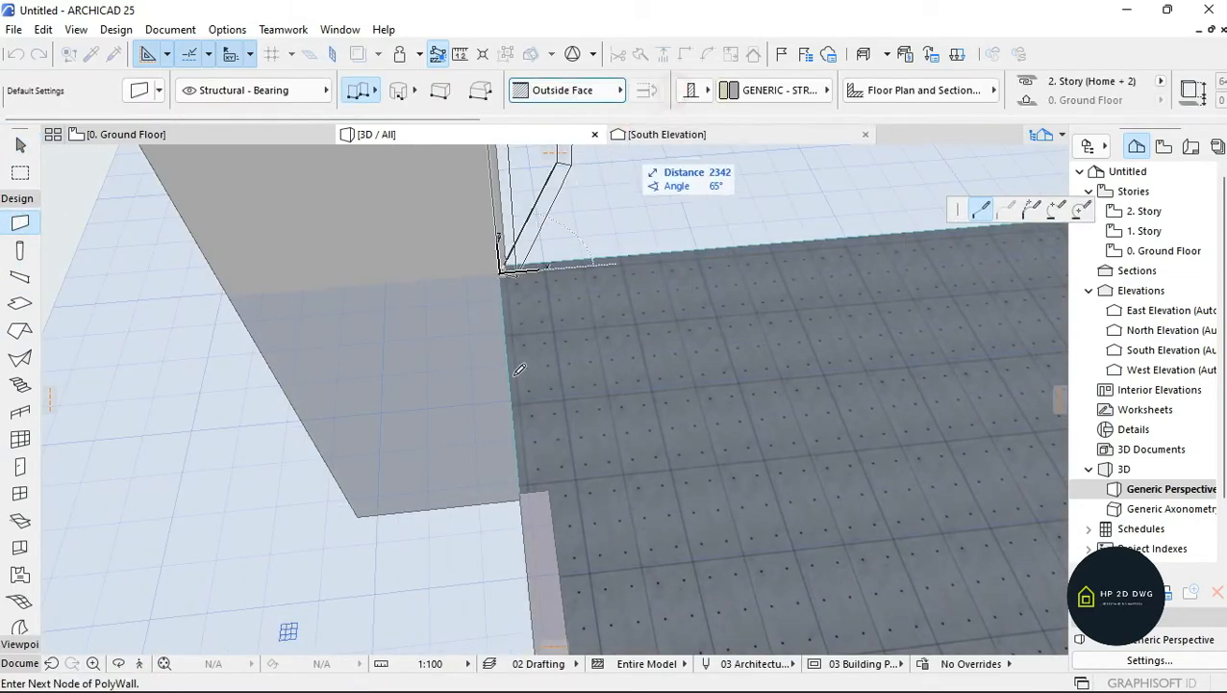
pyautogui.click(521, 495)
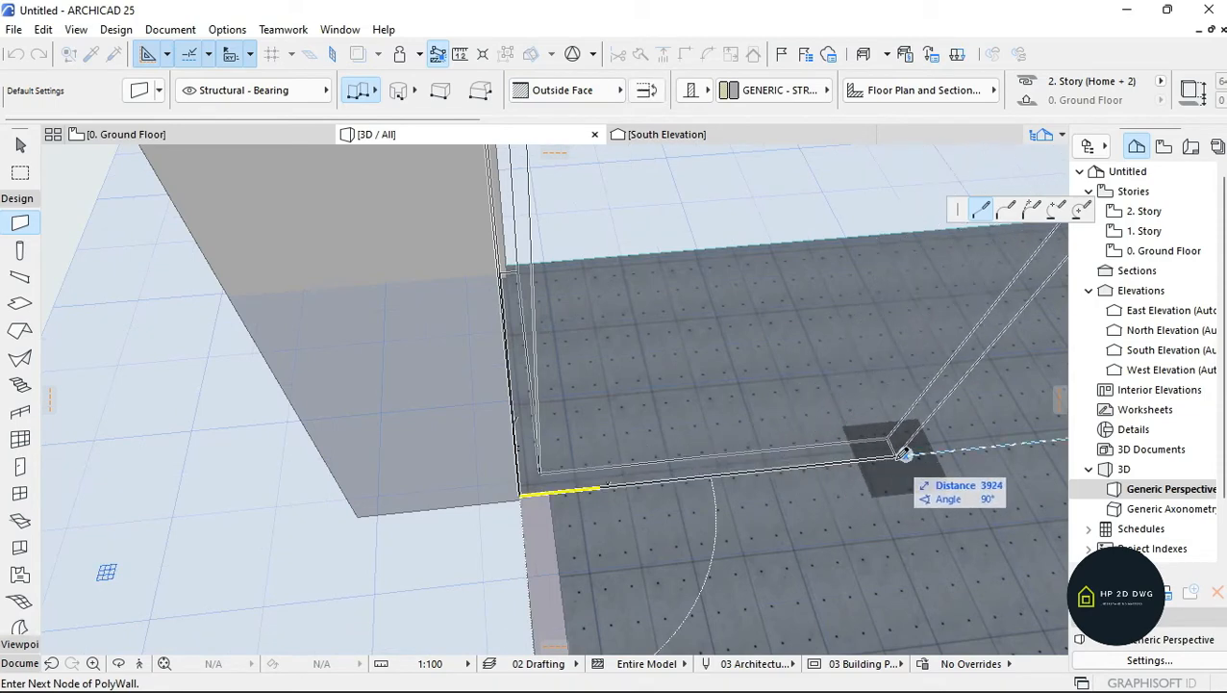
pyautogui.doubleClick(904, 447)
pyautogui.press('Escape')
pyautogui.click(141, 664)
pyautogui.press('Down')
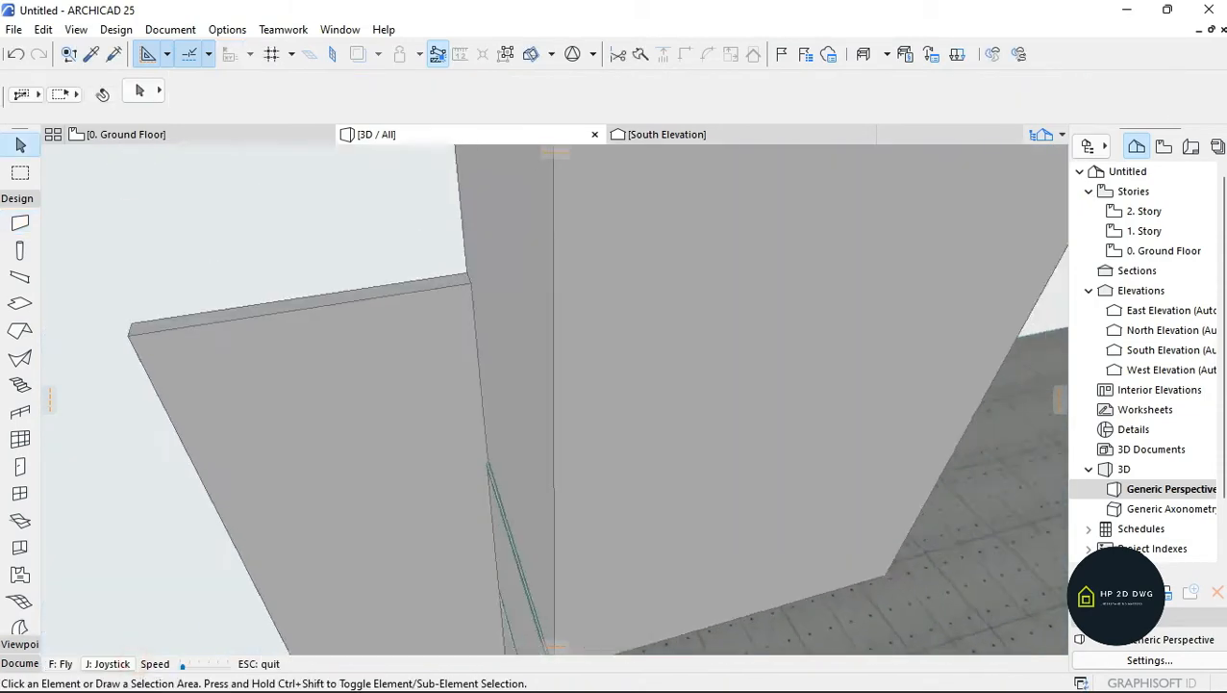
# - Lower the tops of both legs of the L-shaped rooftop wall to the top of the adjoining rear wall
pyautogui.press('Up')
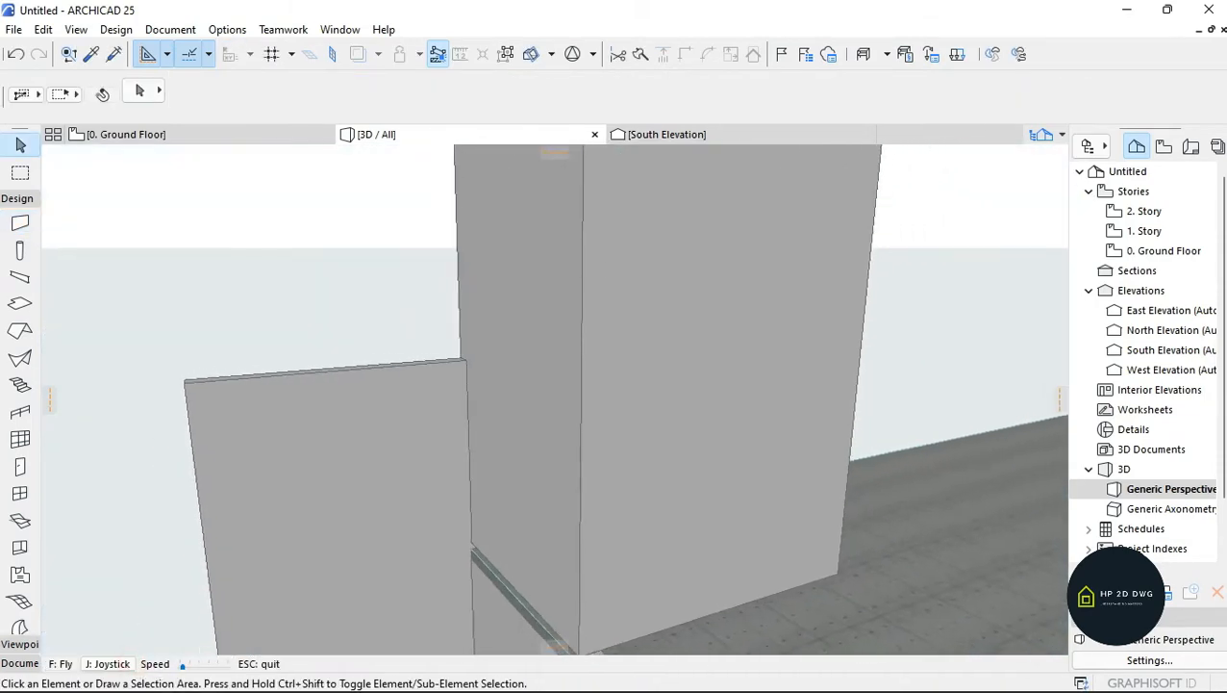
pyautogui.press('Down')
pyautogui.press('Escape')
pyautogui.click(488, 348)
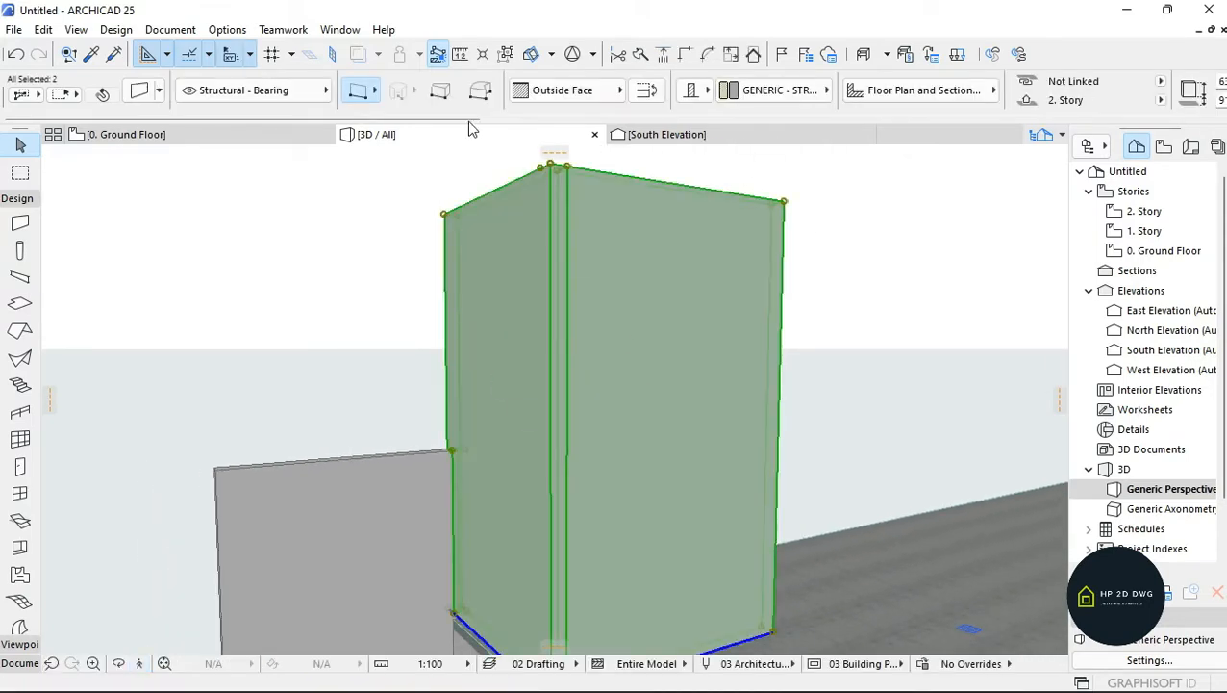
pyautogui.click(446, 215)
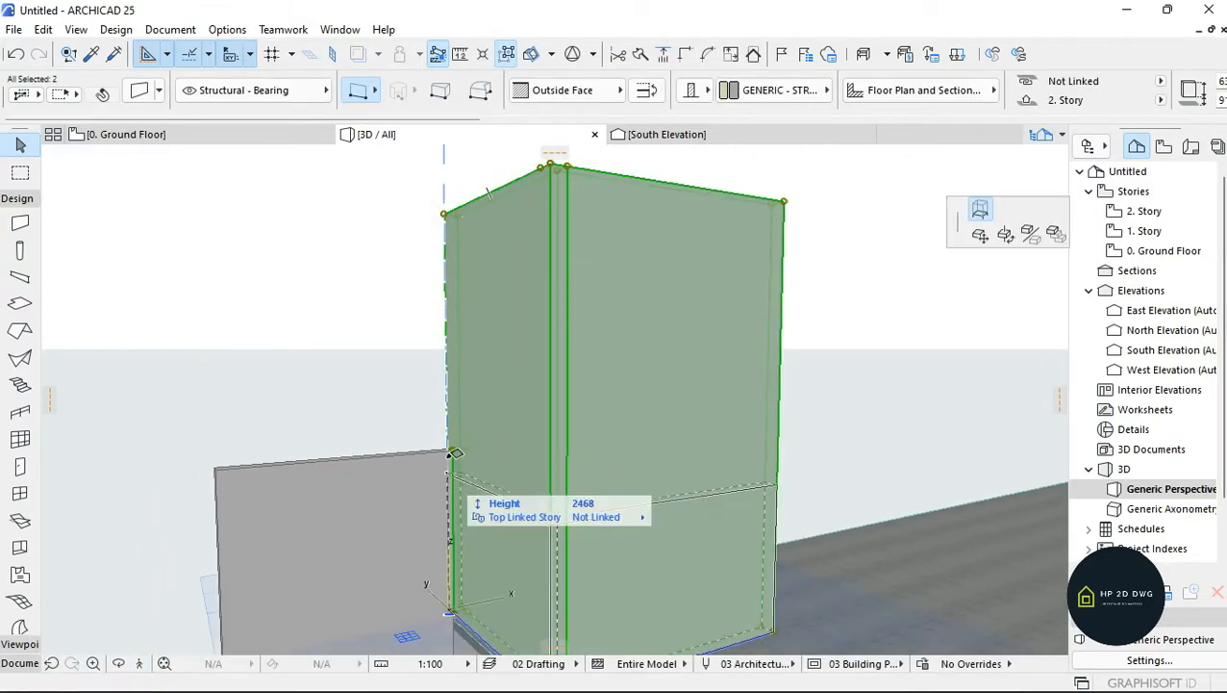
pyautogui.click(453, 450)
pyautogui.press('Escape')
pyautogui.click(145, 661)
pyautogui.press('Left')
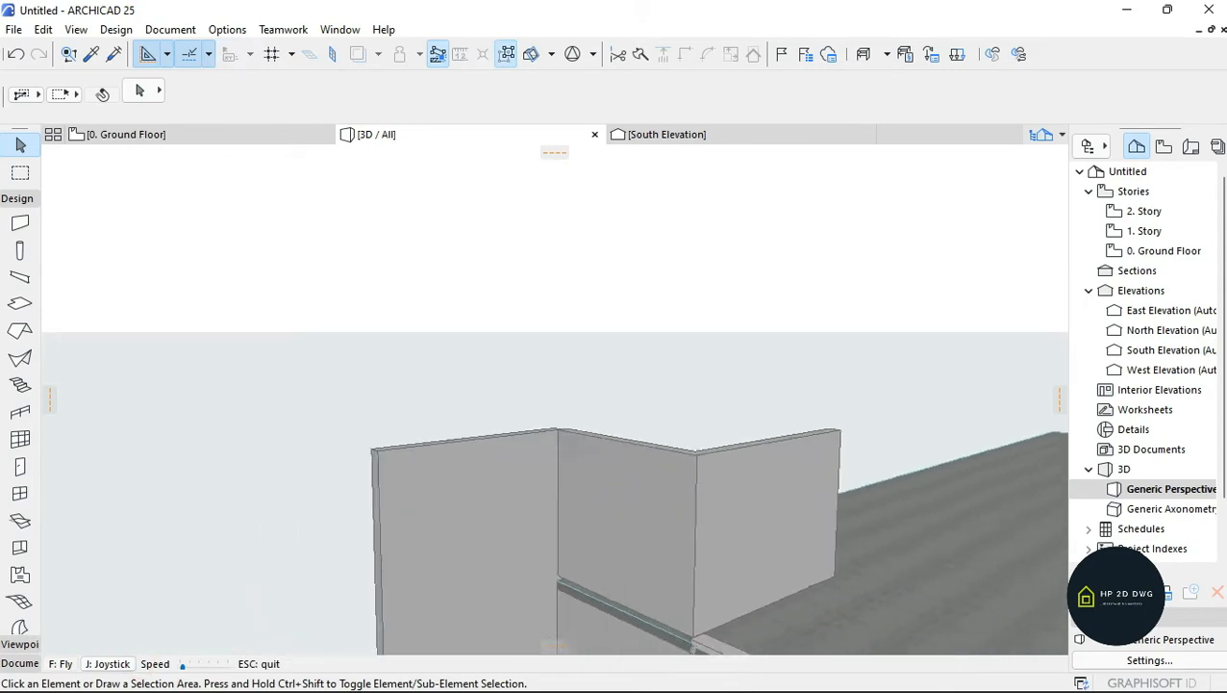
pyautogui.press('Escape')
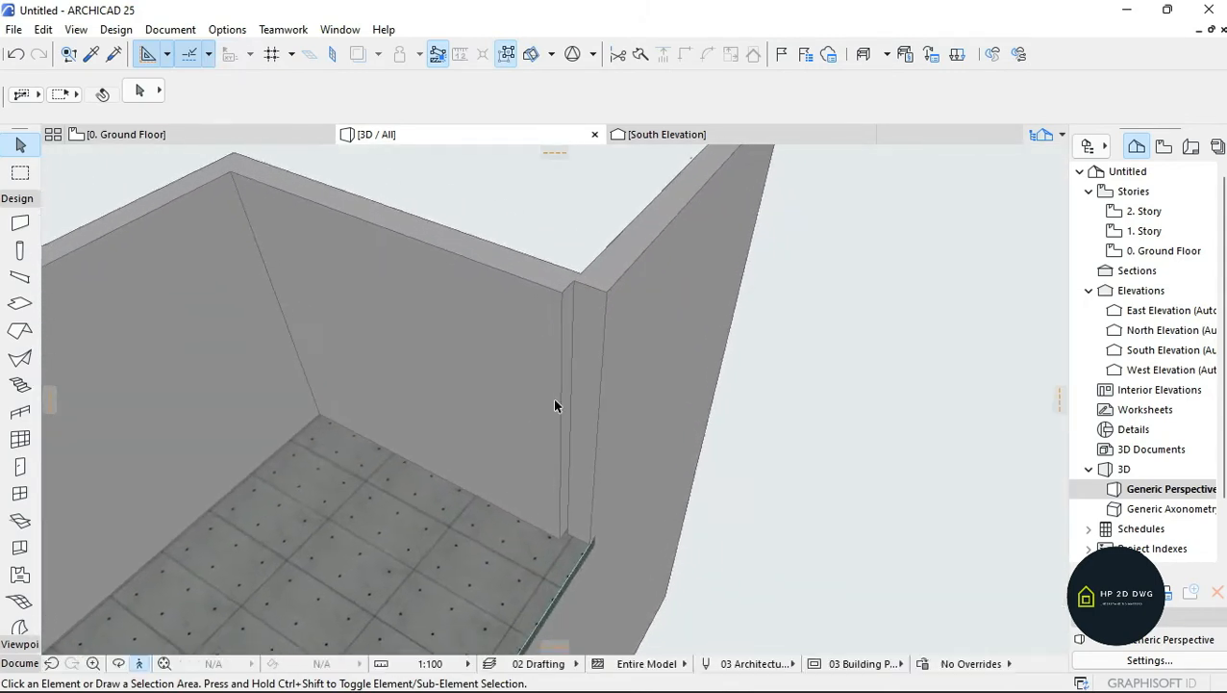
pyautogui.click(556, 405)
pyautogui.click(595, 536)
pyautogui.click(1003, 209)
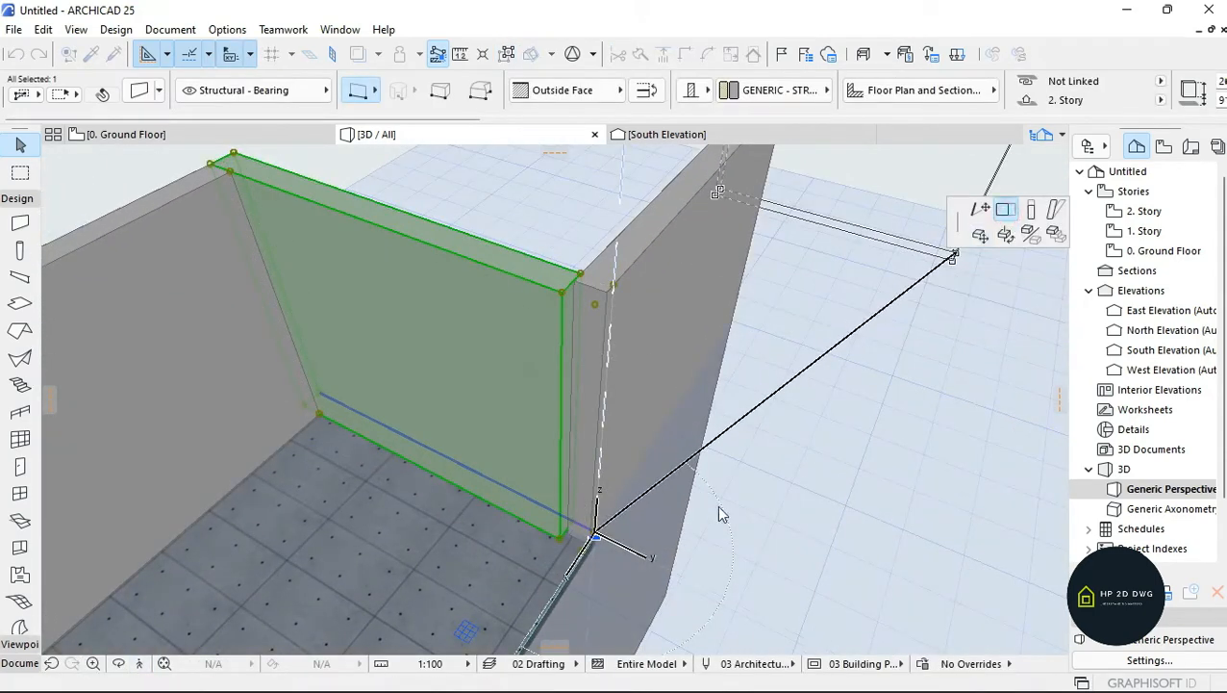
pyautogui.click(657, 565)
pyautogui.press('Escape')
# - Stretch the end of the outer rear wall to close its corner with the short rooftop wall
pyautogui.click(637, 489)
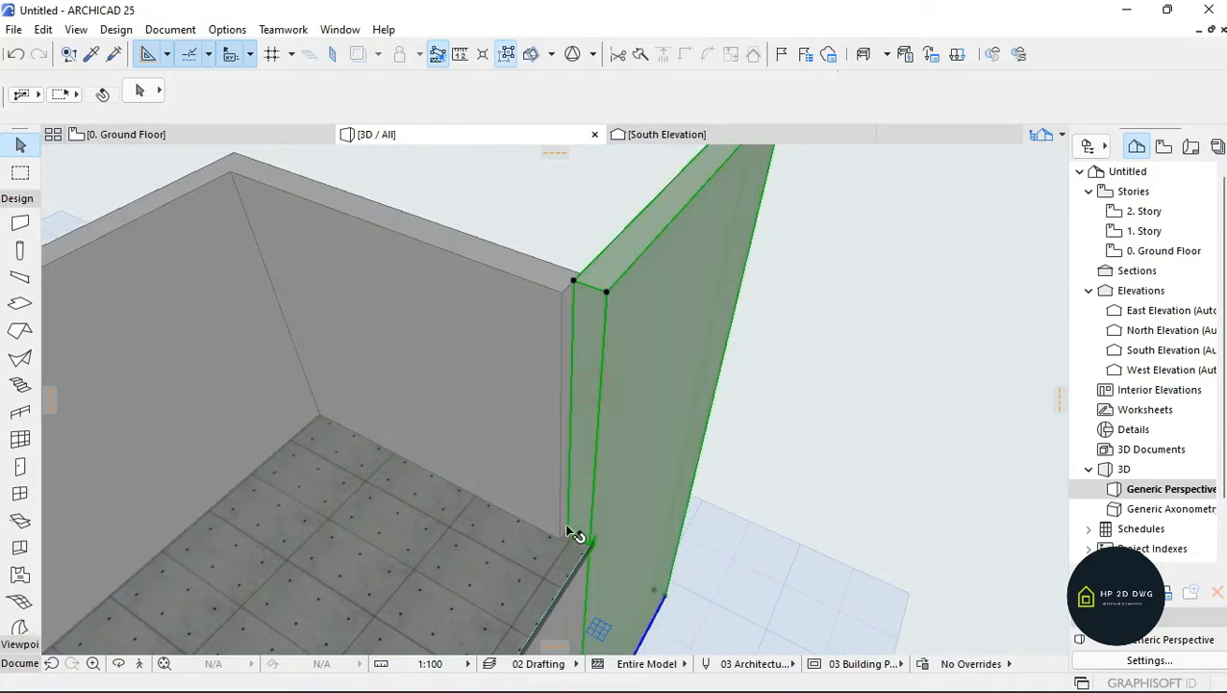
pyautogui.scroll(-3, 616, 514)
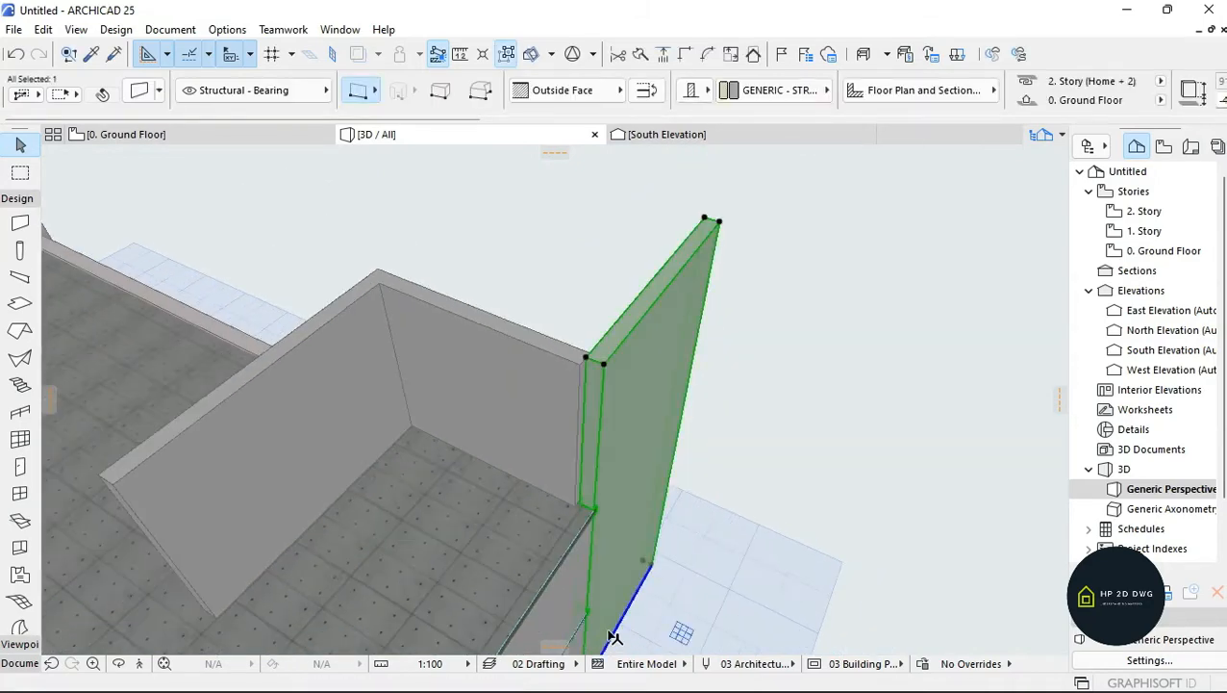
pyautogui.click(603, 366)
pyautogui.press('Escape')
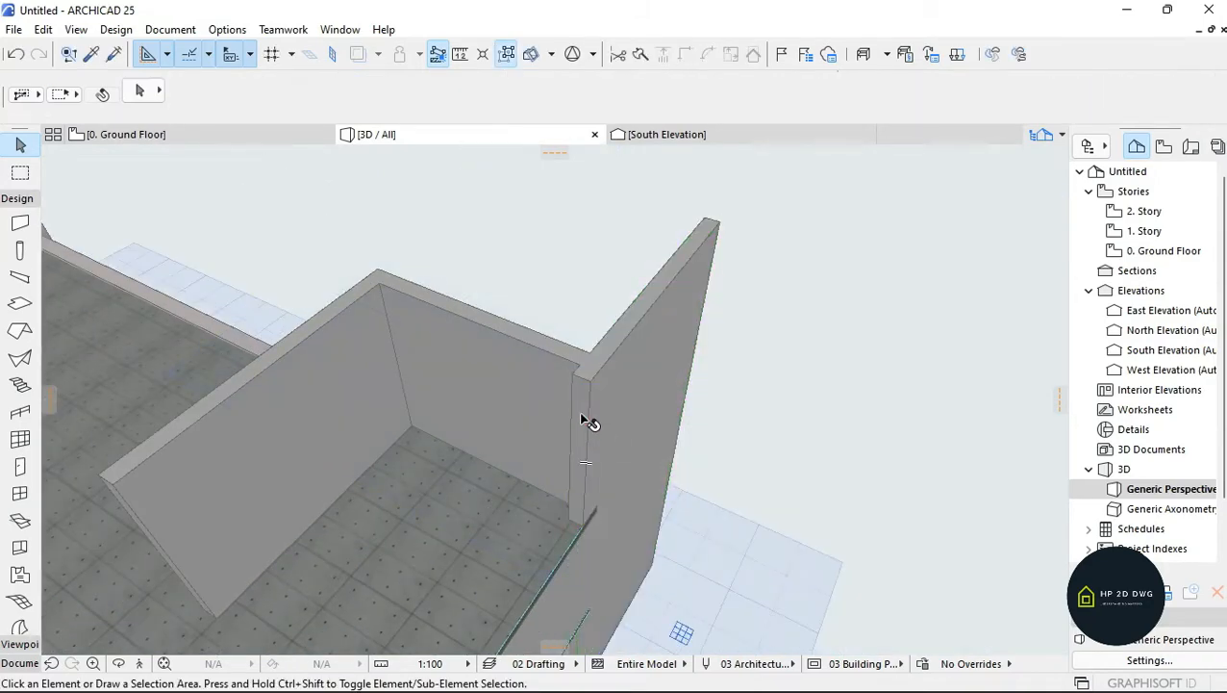
# - Examine the tall front wall's outer face in 3D and the ground floor slab's edge at that wall's end in plan
pyautogui.click(140, 664)
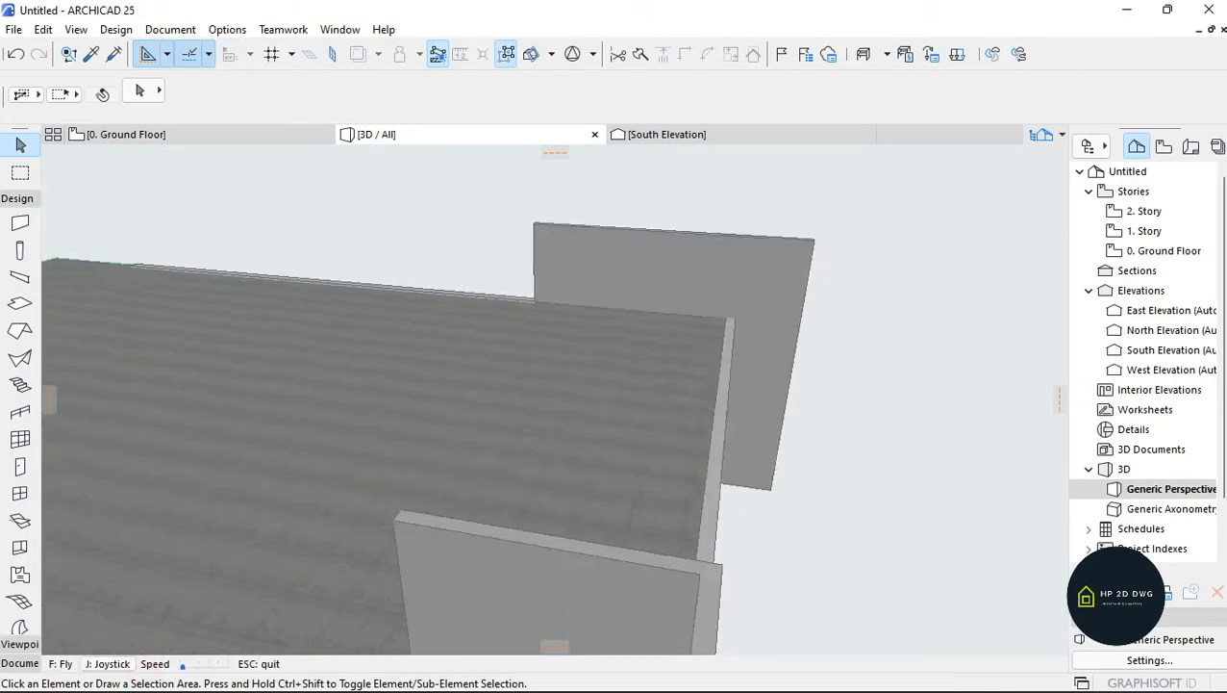
pyautogui.press('Down')
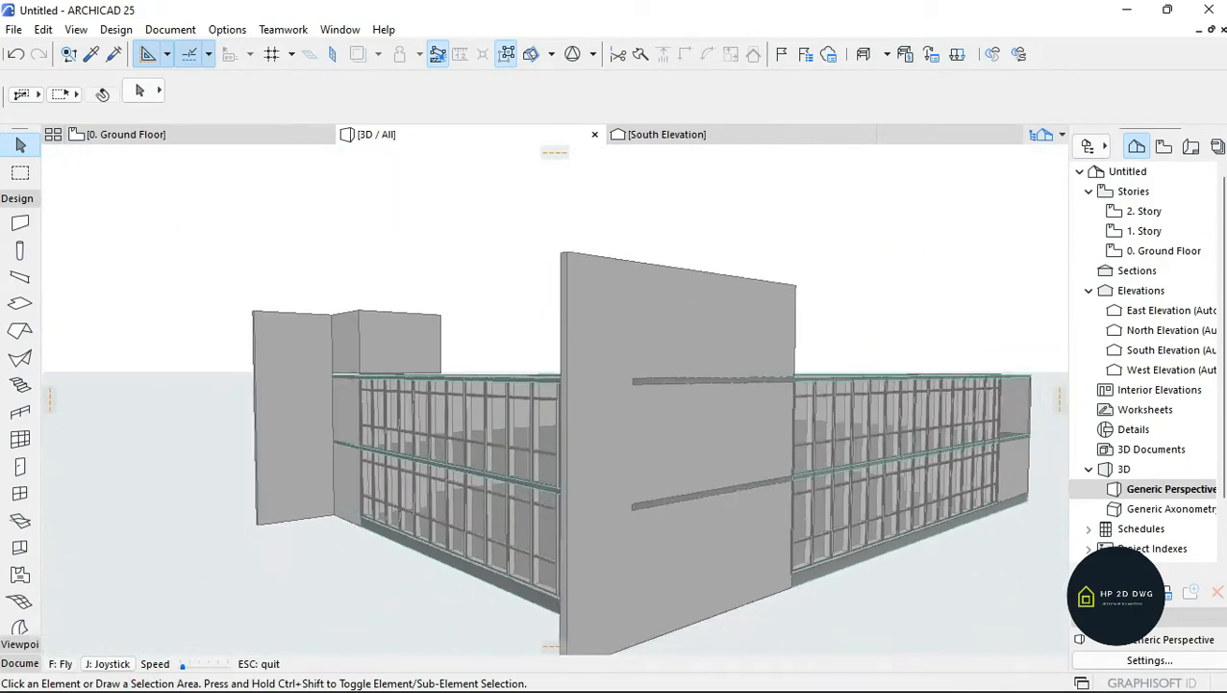
pyautogui.press('Up')
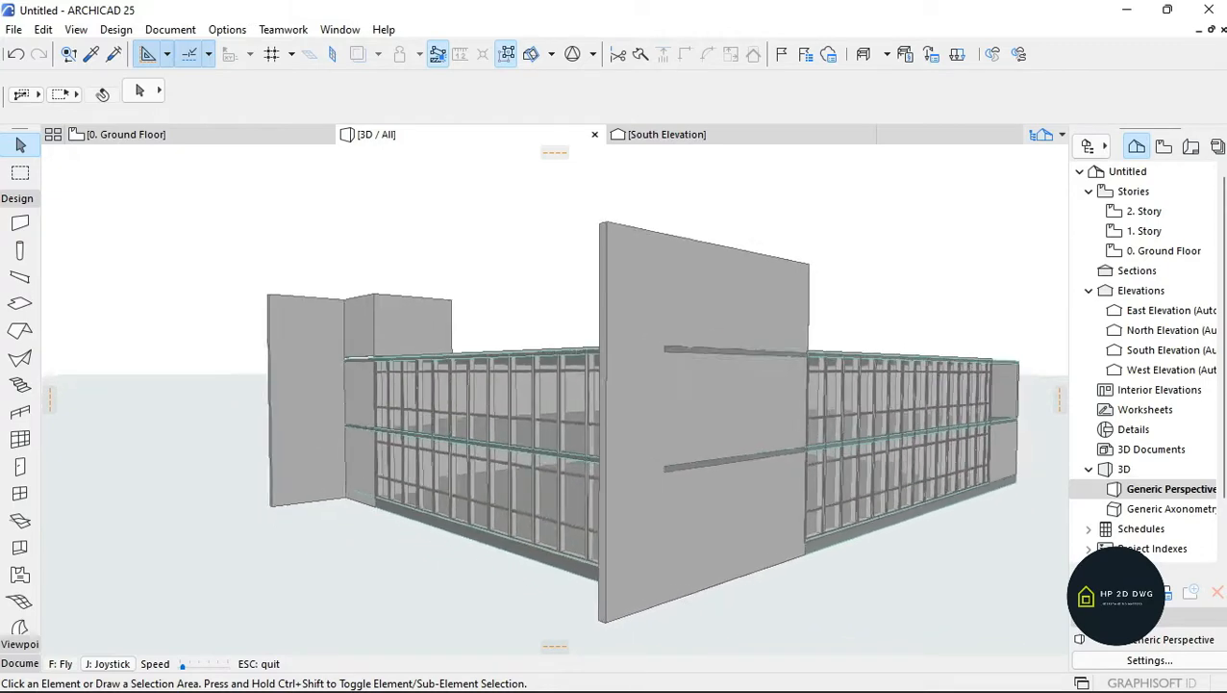
pyautogui.press('Up')
pyautogui.press('Escape')
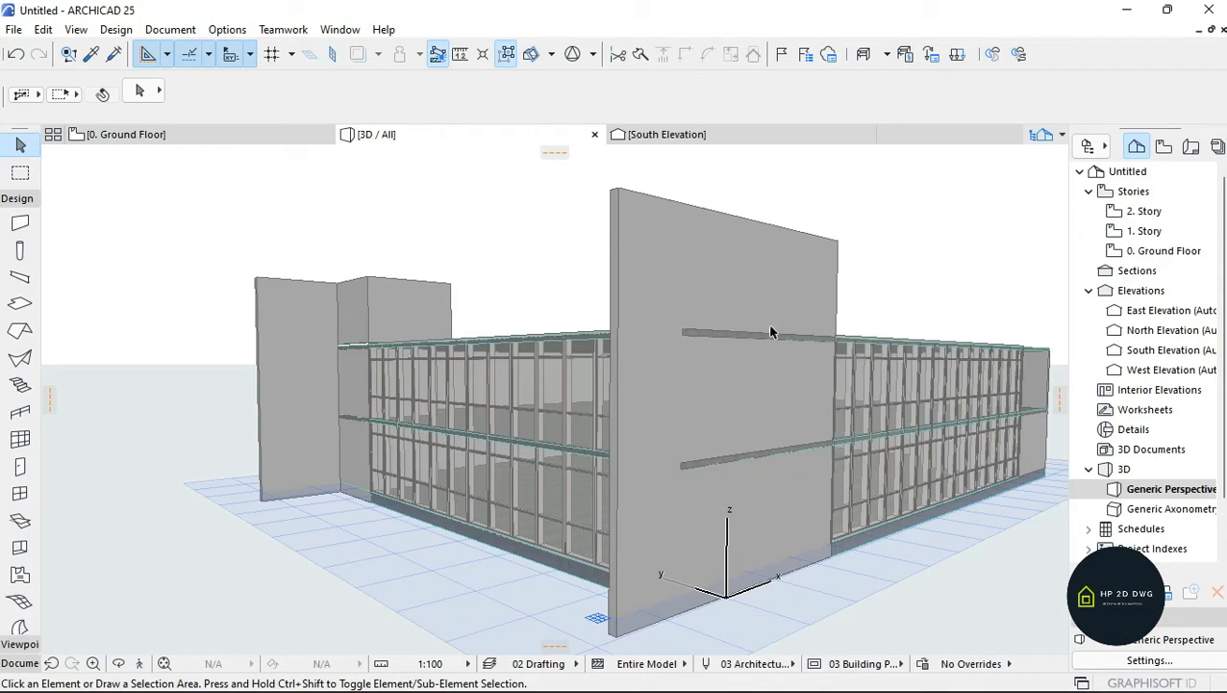
pyautogui.doubleClick(1177, 258)
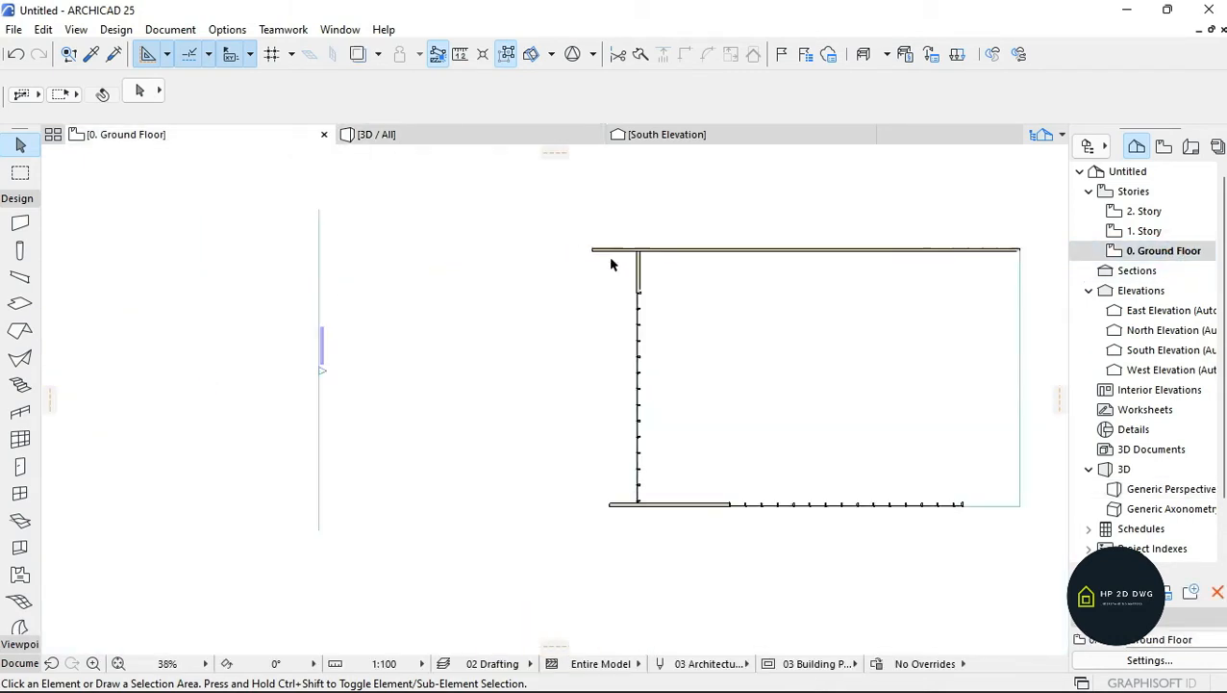
pyautogui.scroll(2, 662, 414)
pyautogui.click(644, 382)
pyautogui.scroll(-2, 644, 385)
pyautogui.scroll(2, 696, 415)
pyautogui.scroll(6, 744, 425)
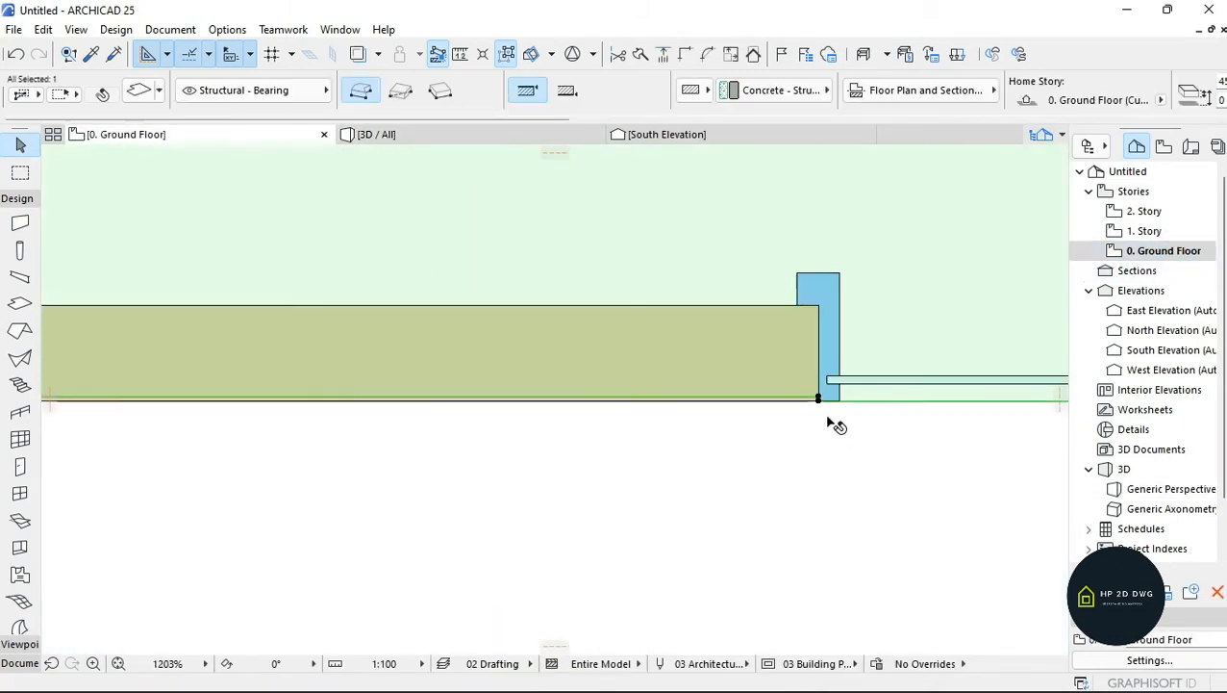
pyautogui.scroll(-5, 829, 419)
# - On the 1. Story plan, insert a node in the slab's front edge where the front wall meets the glazing
pyautogui.doubleClick(1145, 232)
pyautogui.click(627, 405)
pyautogui.scroll(-2, 628, 405)
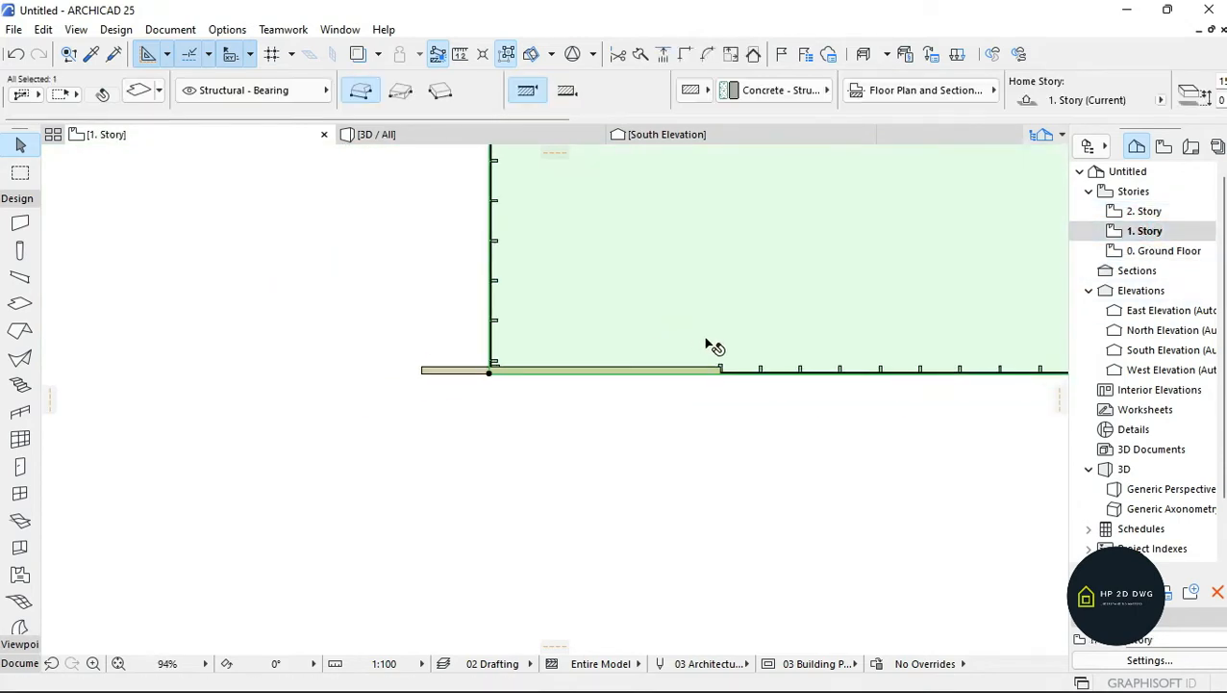
pyautogui.scroll(6, 712, 356)
pyautogui.scroll(3, 777, 468)
pyautogui.click(766, 458)
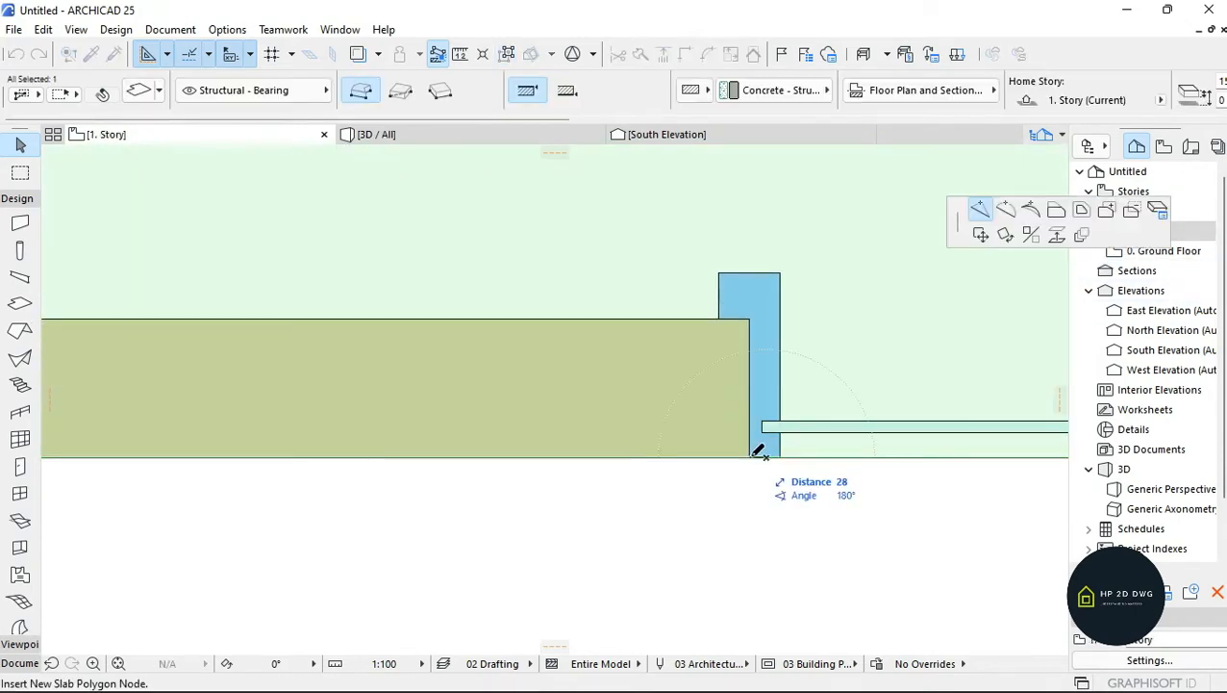
pyautogui.click(750, 457)
# - Offset the 1. Story slab's edge segment along the front wall, taking its position from the wall's end
pyautogui.scroll(-4, 864, 428)
pyautogui.scroll(-3, 856, 419)
pyautogui.click(488, 432)
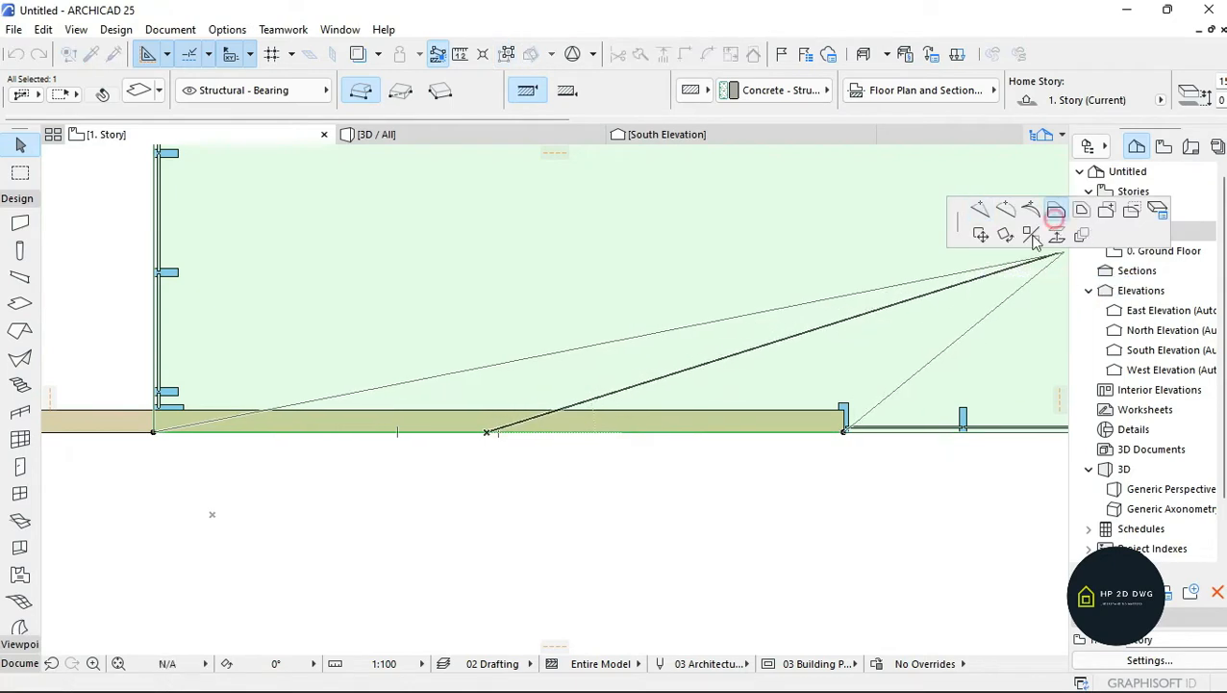
pyautogui.click(1056, 210)
pyautogui.scroll(6, 835, 424)
pyautogui.click(921, 433)
pyautogui.scroll(-4, 760, 460)
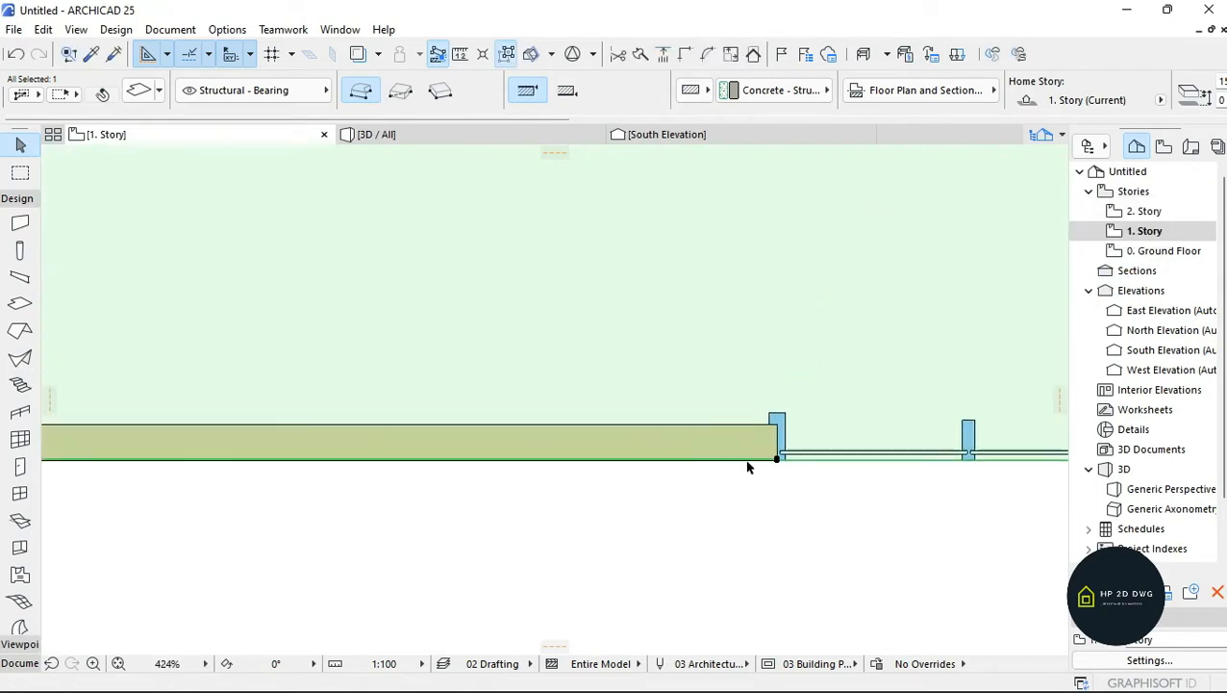
# - On the 2. Story plan, insert a node in the slab's front edge at the wall's end and offset the edge segment along the wall
pyautogui.click(1144, 211)
pyautogui.scroll(-3, 753, 370)
pyautogui.scroll(8, 731, 394)
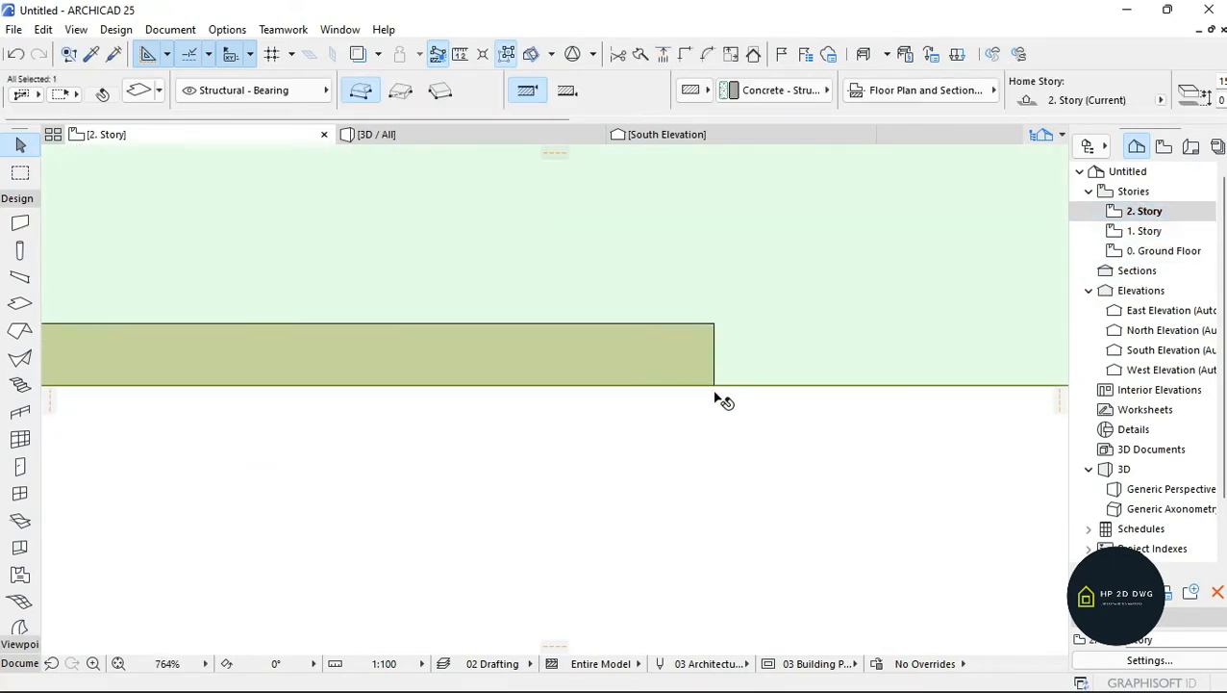
pyautogui.click(740, 382)
pyautogui.click(982, 211)
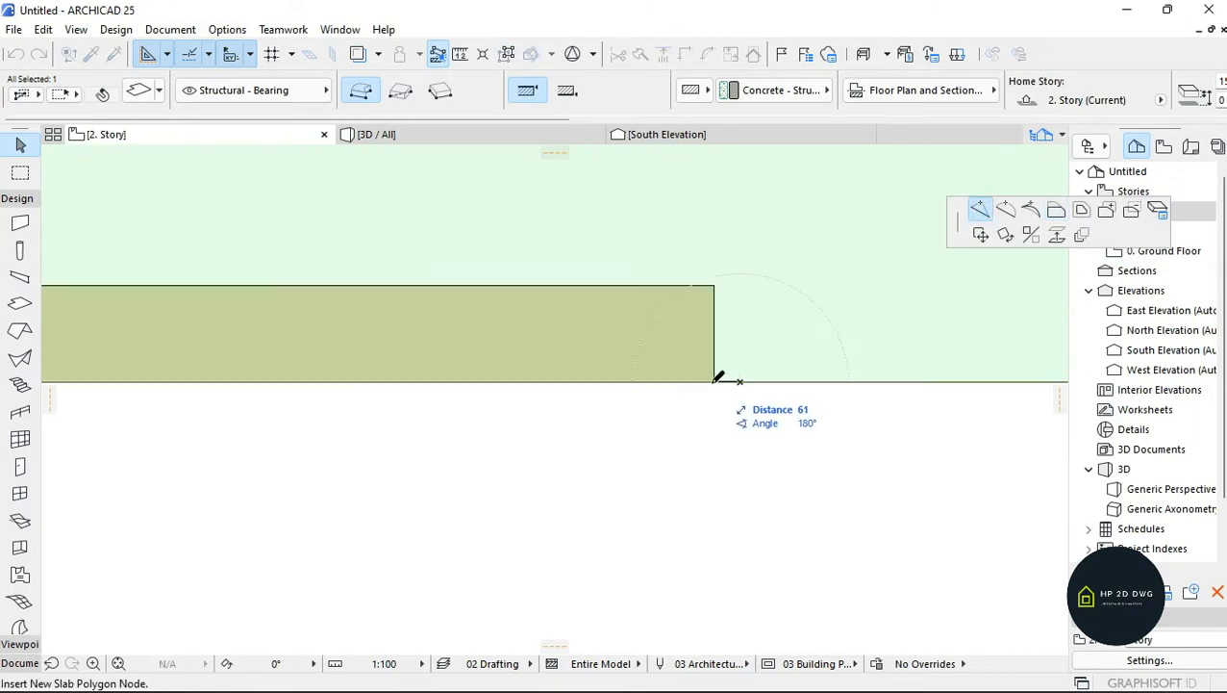
pyautogui.click(714, 381)
pyautogui.click(684, 382)
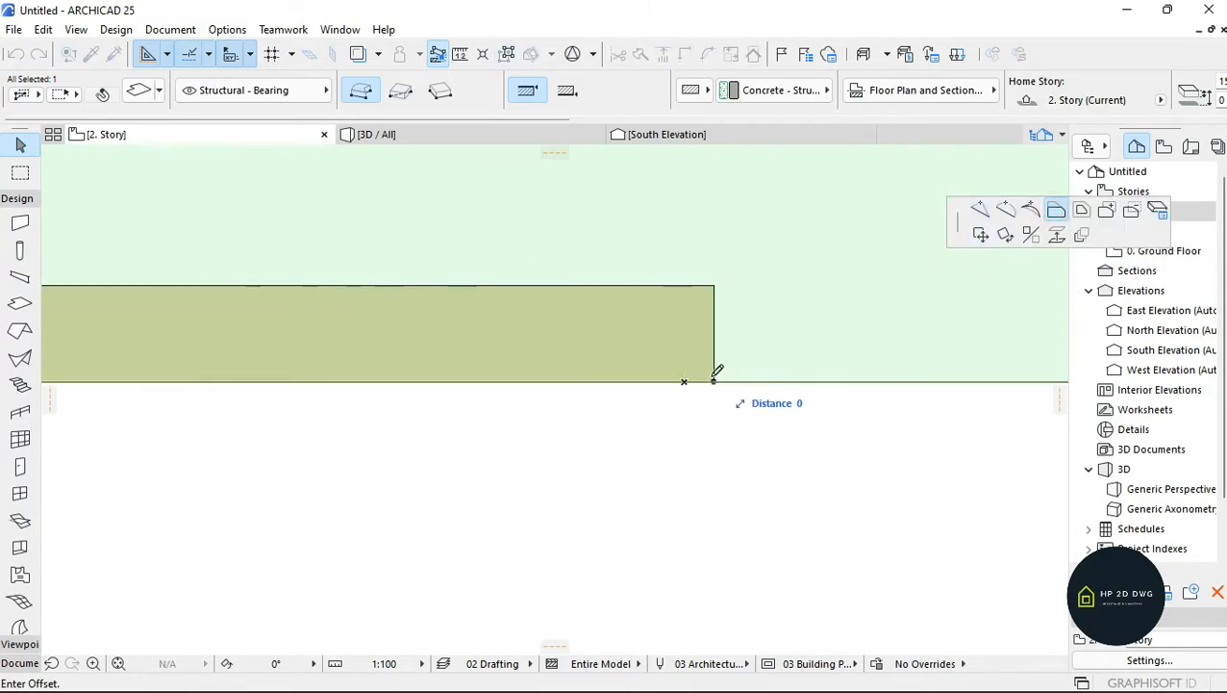
pyautogui.click(714, 371)
pyautogui.scroll(-12, 715, 420)
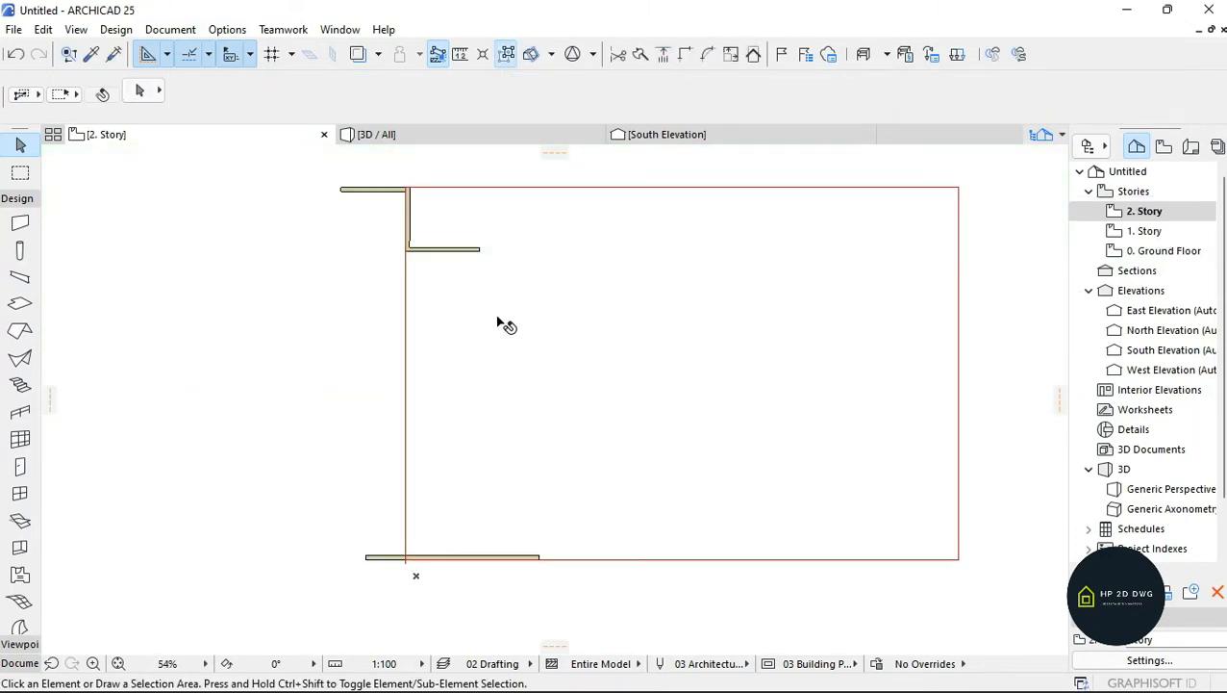
# - Compare the 3D model with the McDonald's reference photo, checking the rooftop walls and both facades
pyautogui.click(428, 134)
pyautogui.click(826, 673)
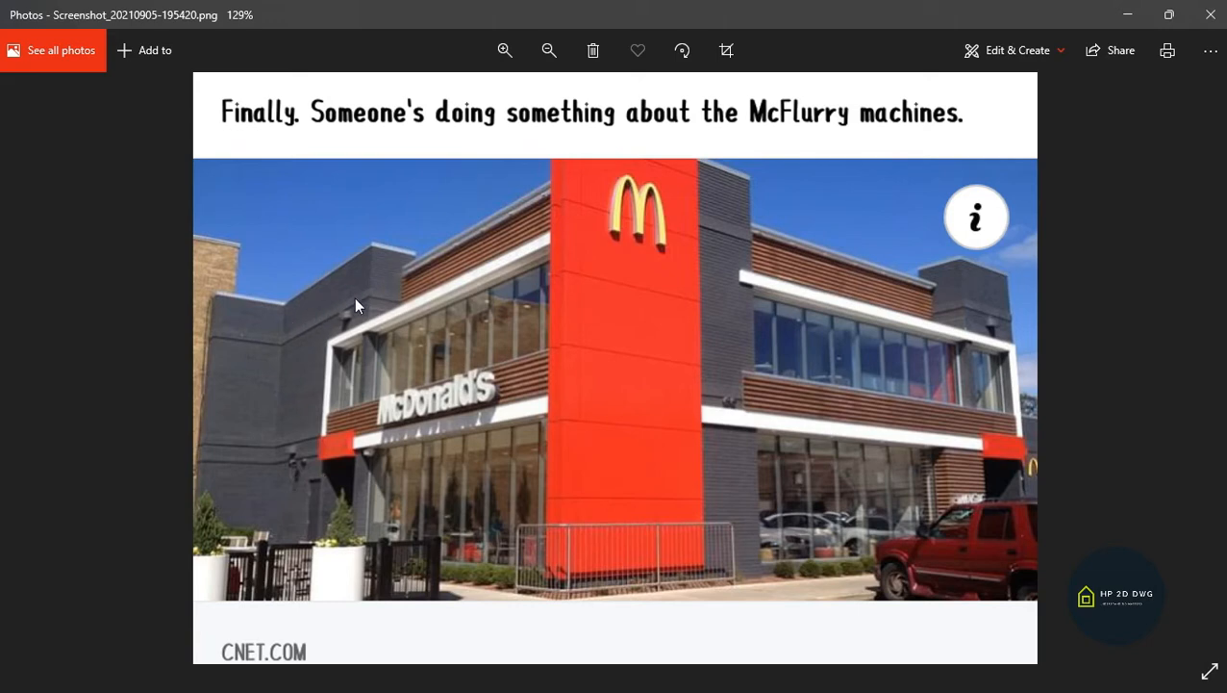
pyautogui.click(1124, 15)
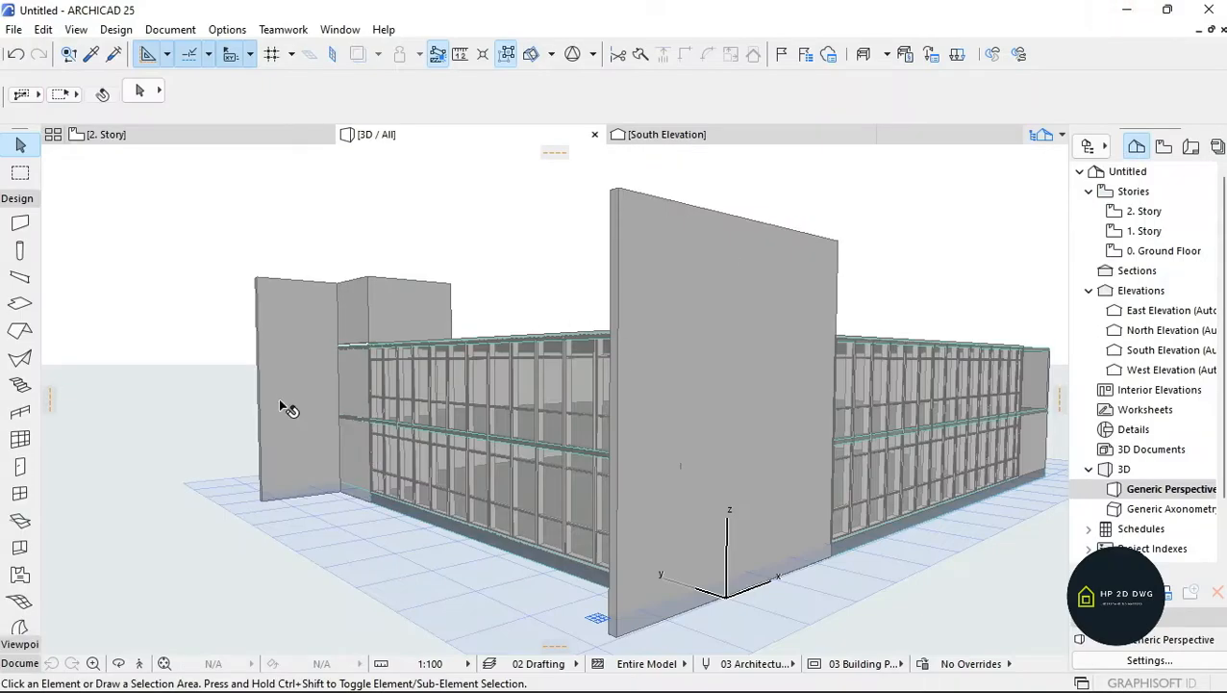
pyautogui.moveTo(895, 664)
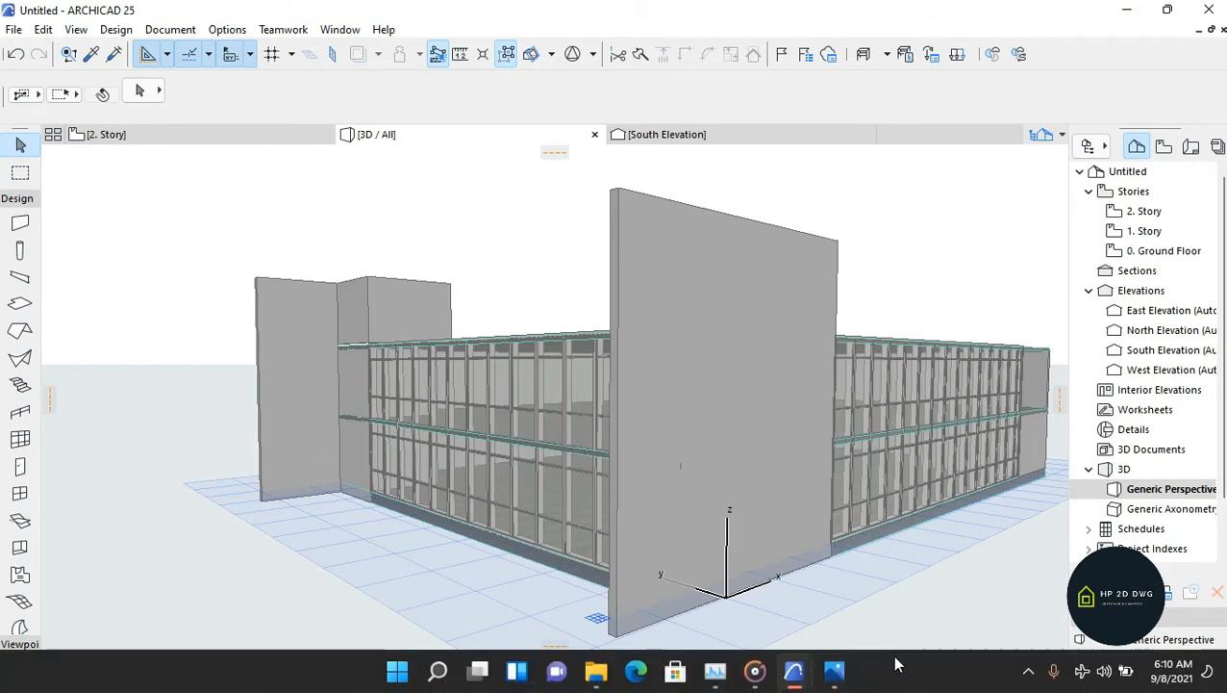
pyautogui.click(850, 671)
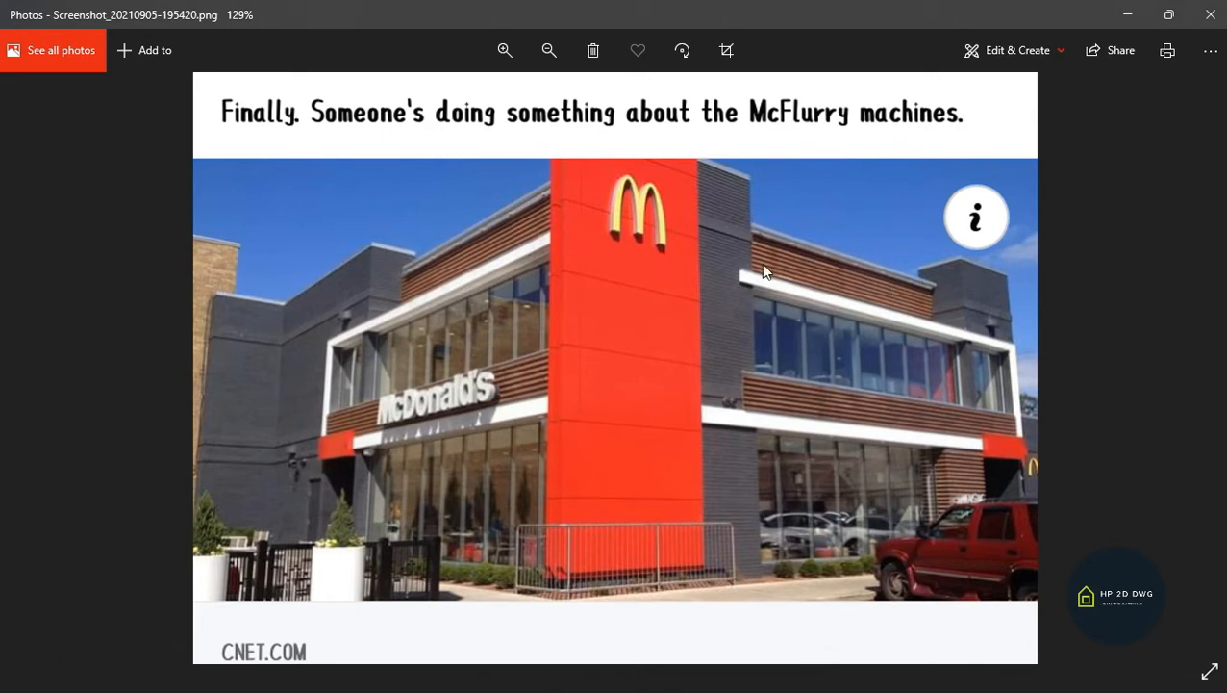
pyautogui.click(1129, 16)
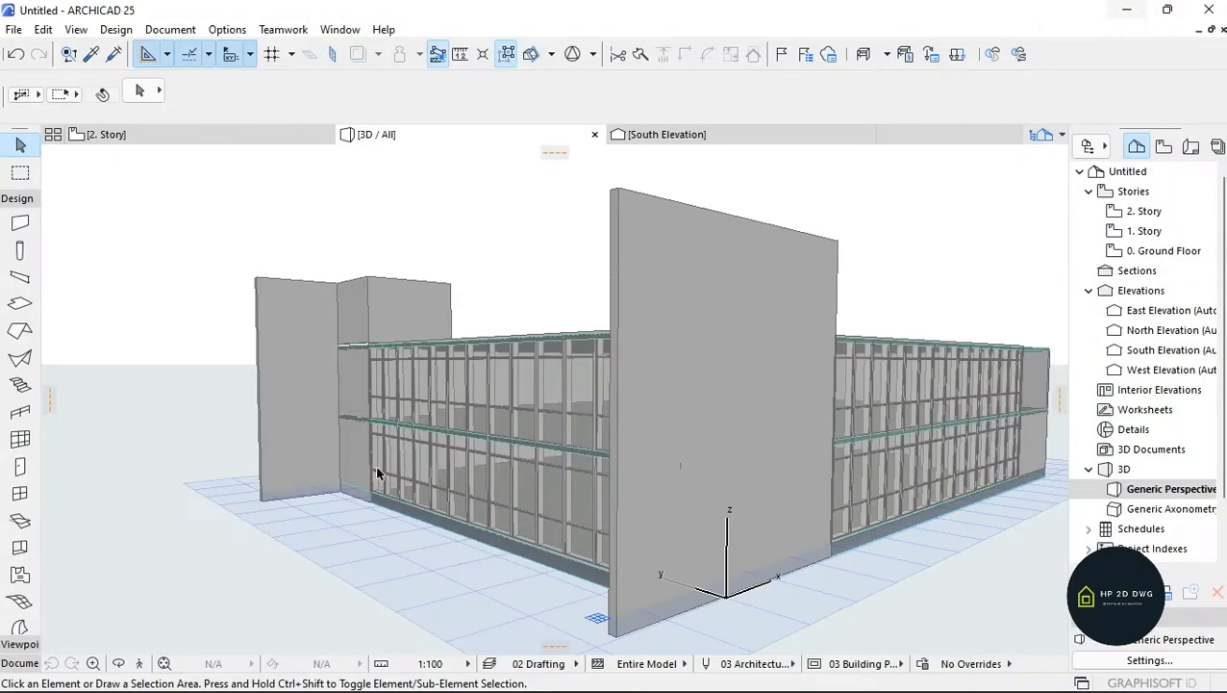
pyautogui.click(139, 663)
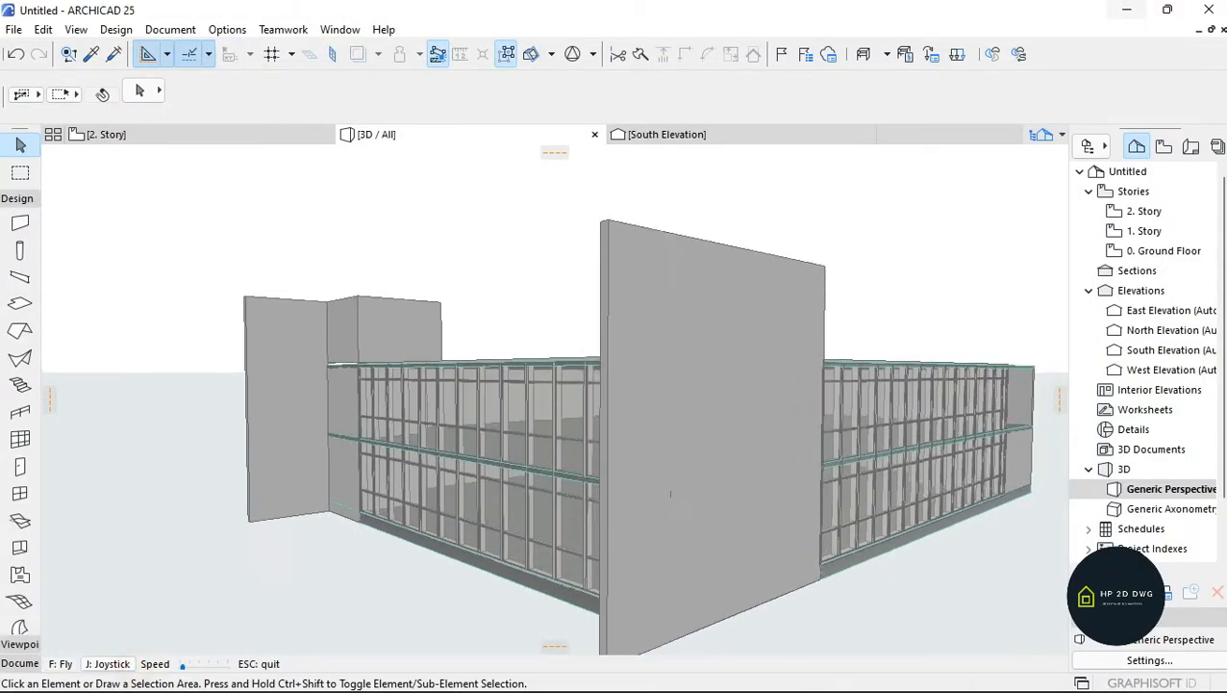
pyautogui.press('Up')
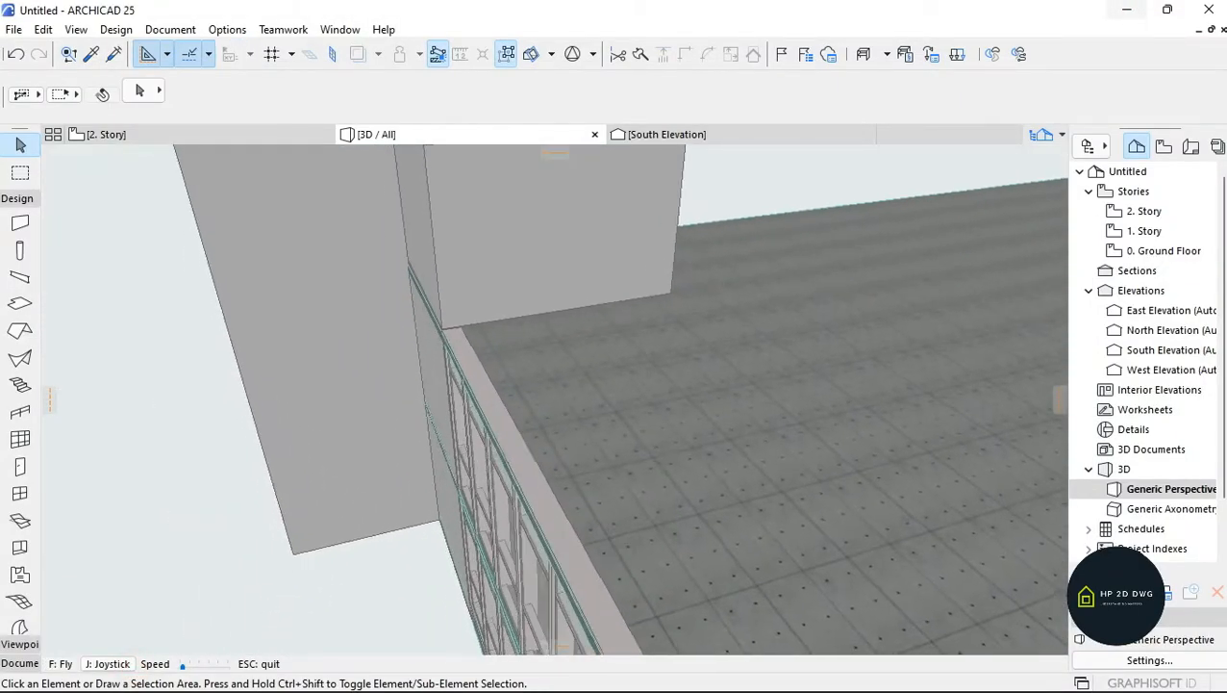
pyautogui.press('Escape')
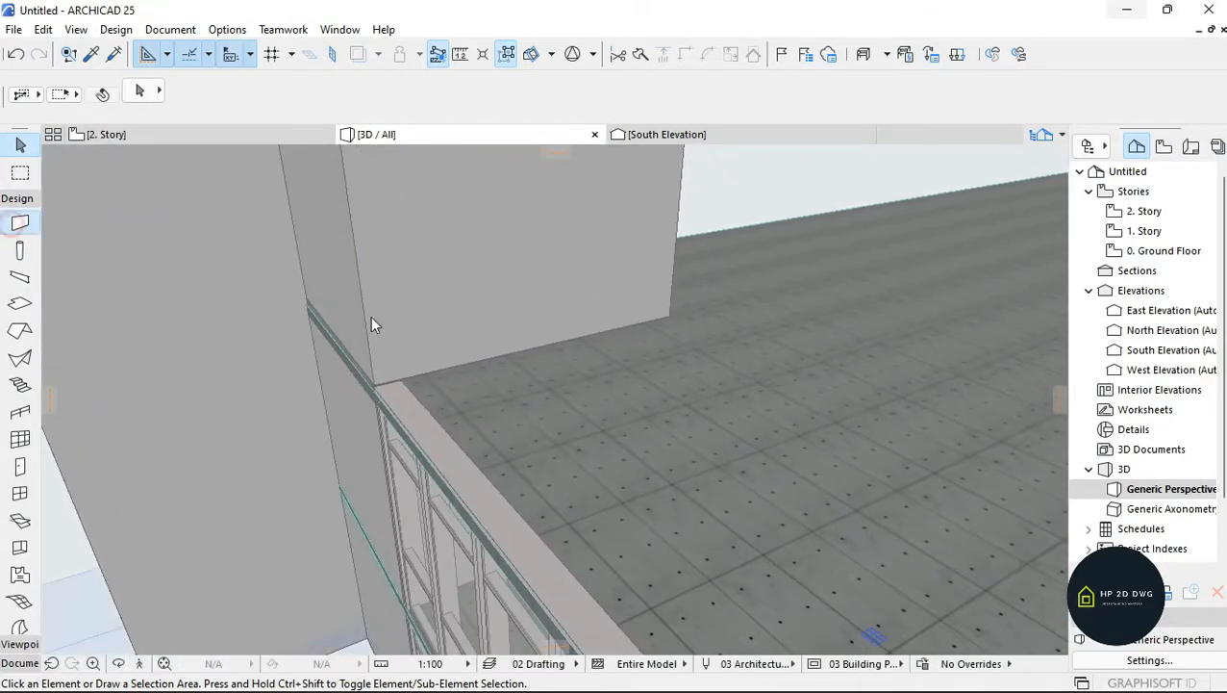
pyautogui.click(489, 355)
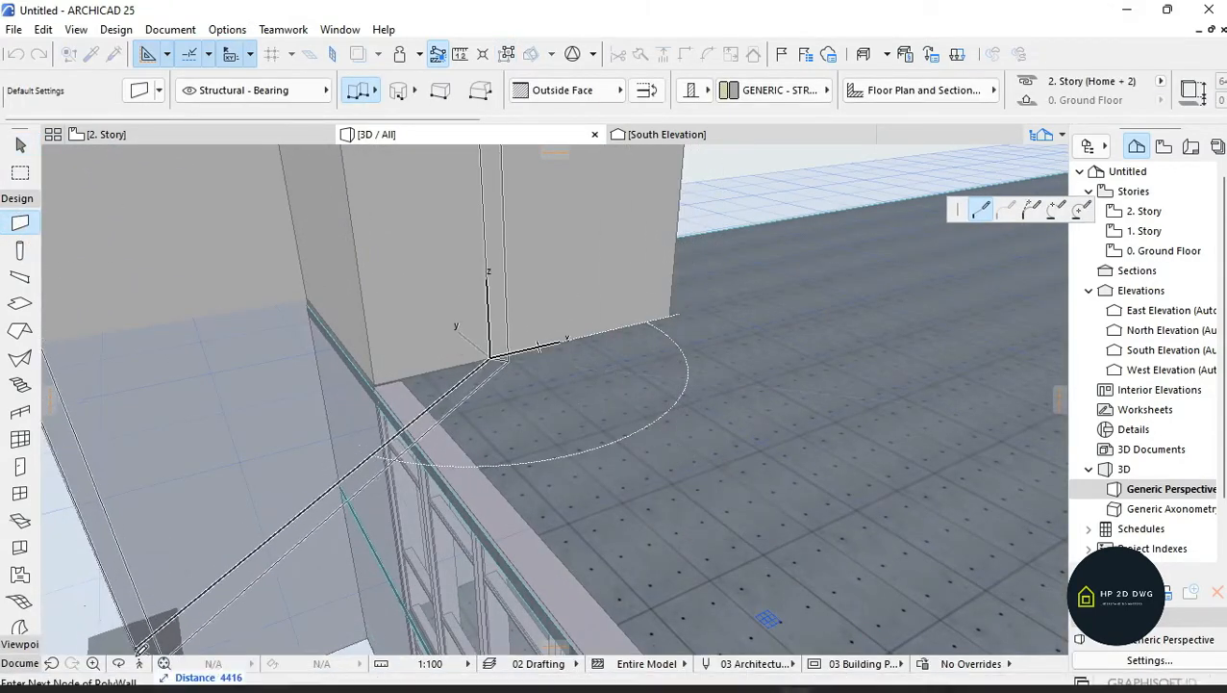
pyautogui.click(139, 663)
pyautogui.press('Escape')
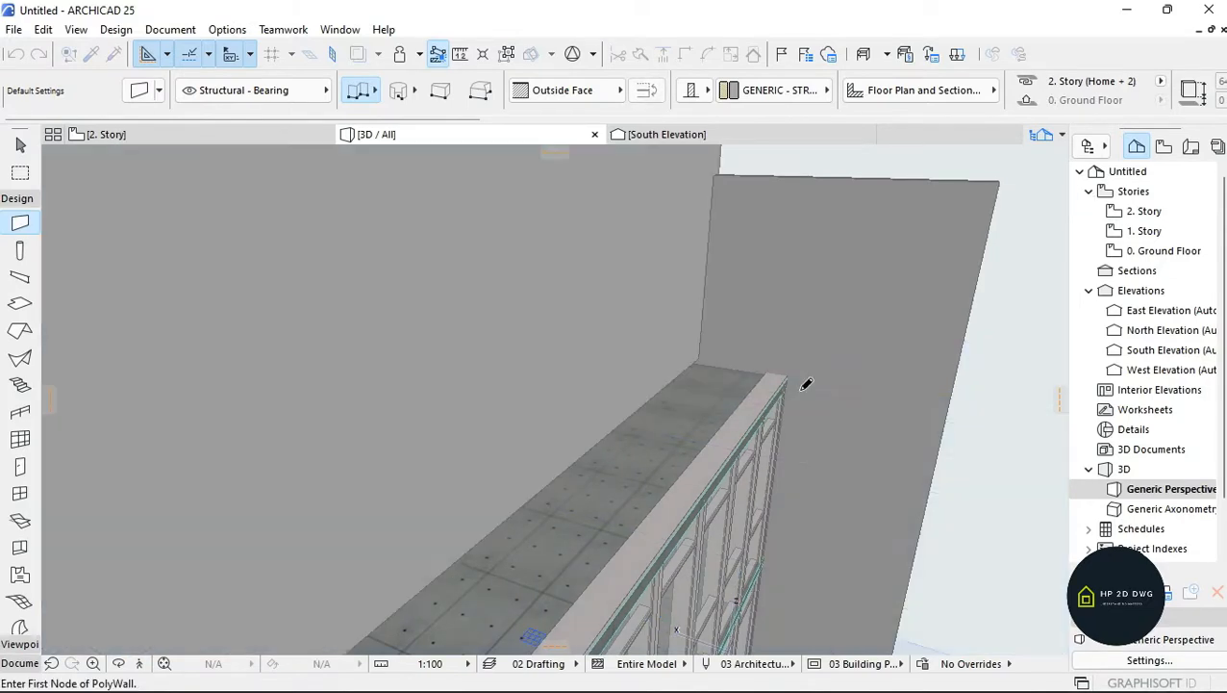
pyautogui.click(506, 53)
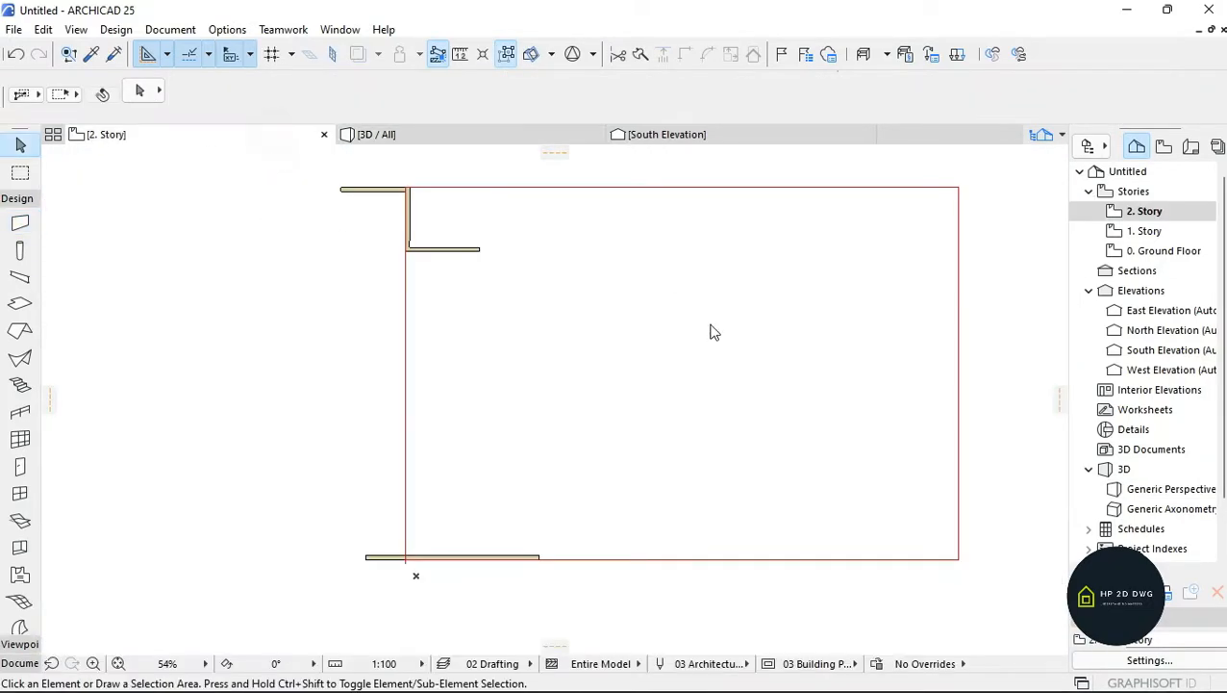
# - On the 1. Story plan, stretch the front curtain wall's end node to the inner face of the far side wall
pyautogui.scroll(3, 550, 428)
pyautogui.scroll(-3, 432, 346)
pyautogui.doubleClick(1143, 231)
pyautogui.scroll(10, 708, 473)
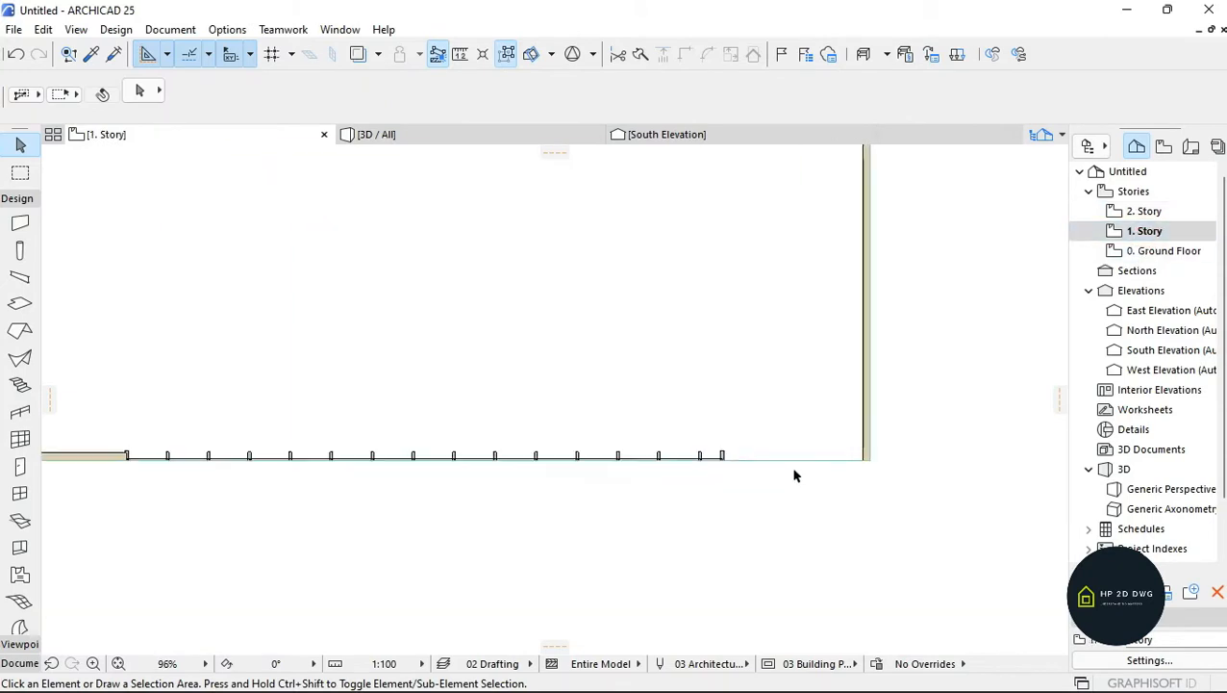
pyautogui.click(674, 433)
pyautogui.scroll(-1, 616, 431)
pyautogui.scroll(5, 673, 450)
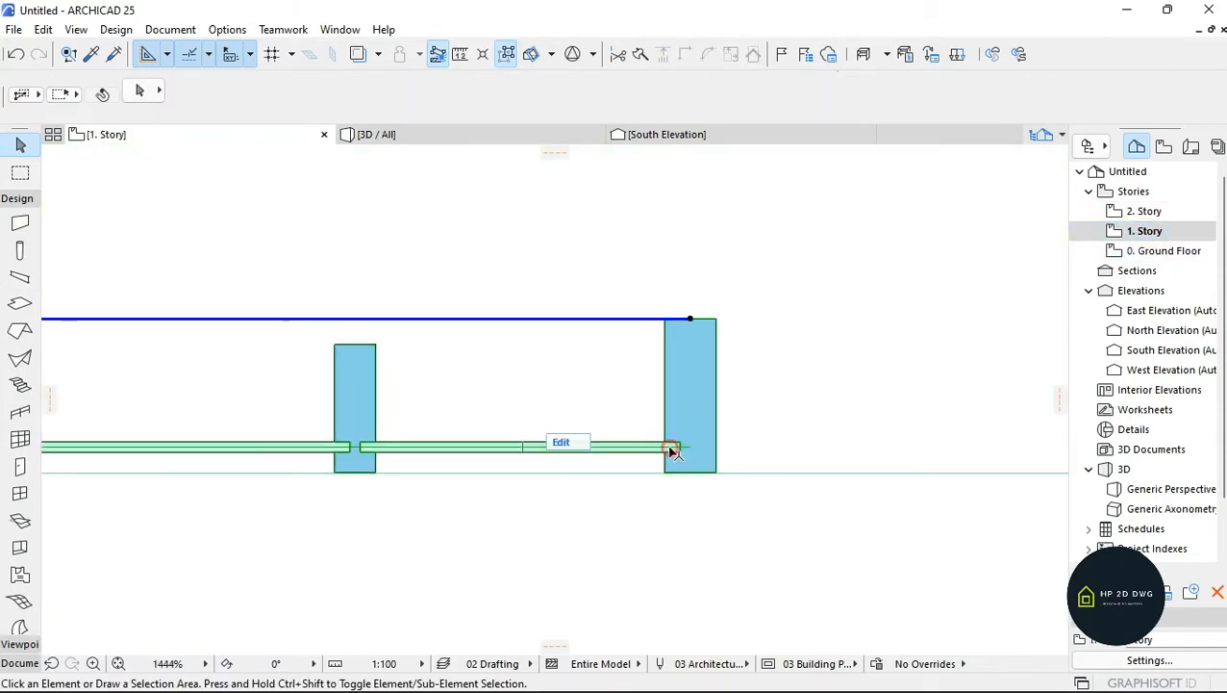
pyautogui.click(694, 323)
pyautogui.scroll(-5, 584, 378)
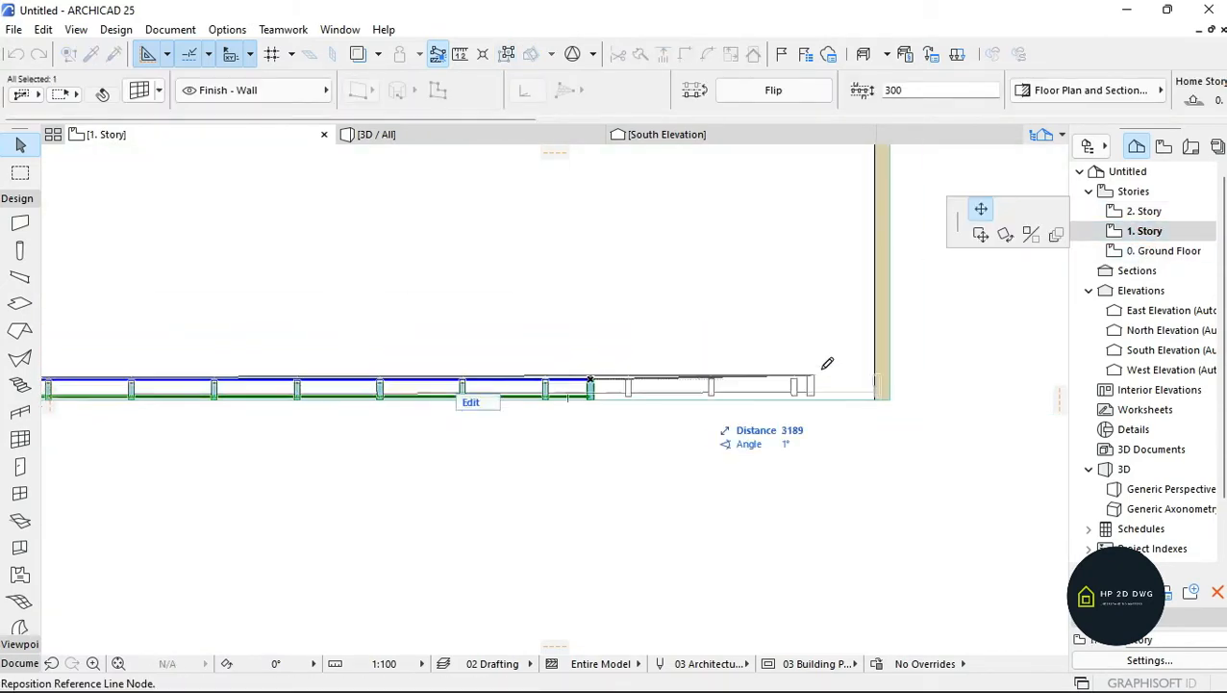
pyautogui.scroll(3, 875, 369)
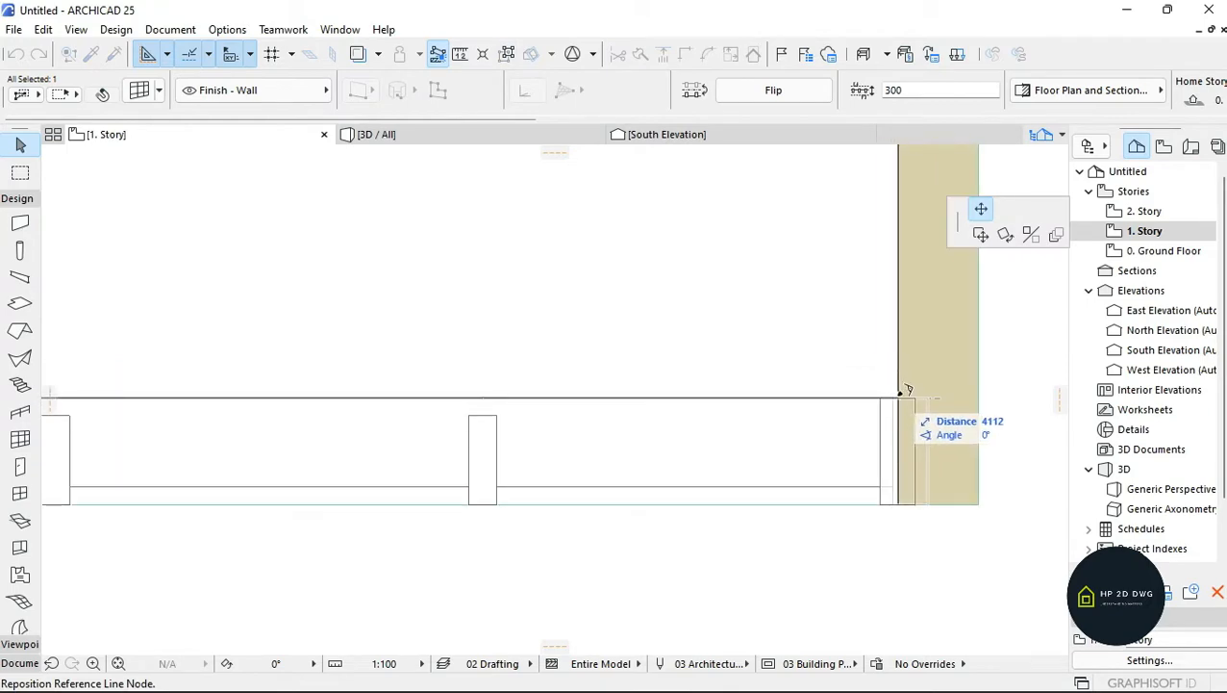
pyautogui.click(904, 395)
pyautogui.scroll(-3, 863, 405)
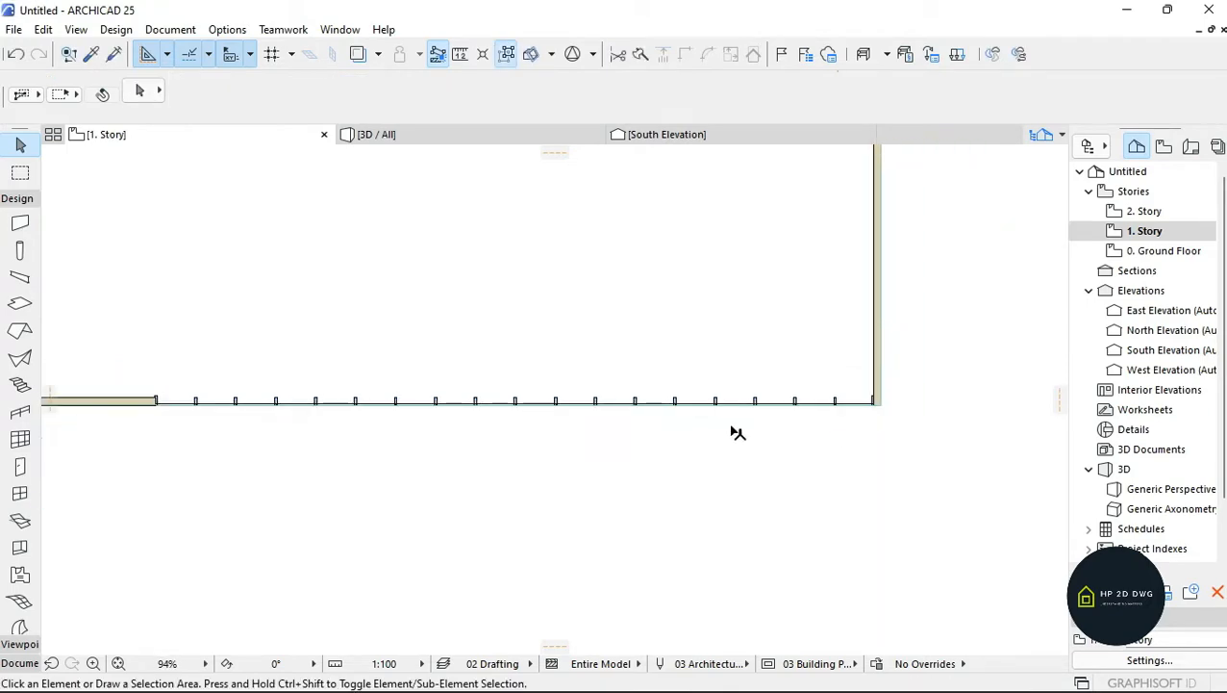
# - In the 3D view, lower the rooftop wall above the side glazing to a low parapet beneath the adjoining corner walls' top
pyautogui.click(439, 136)
pyautogui.keyDown('shift'); pyautogui.moveTo(714, 289); pyautogui.dragTo(566, 356, button='middle'); pyautogui.keyUp('shift')
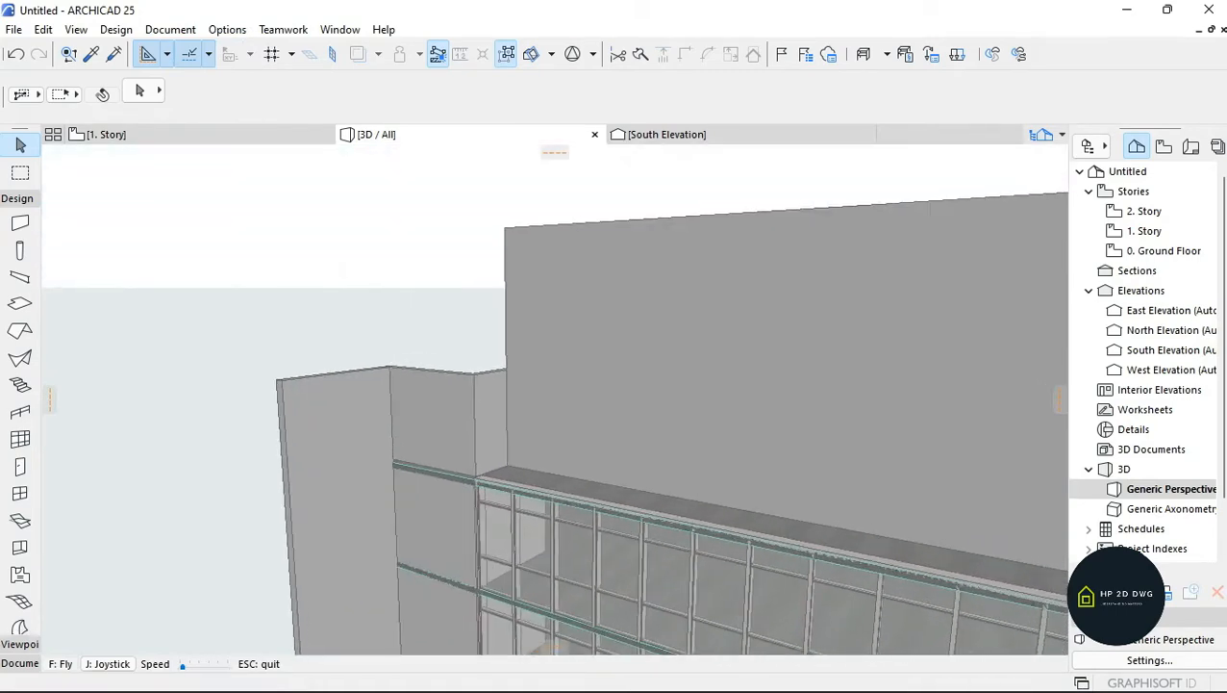
pyautogui.click(566, 356)
pyautogui.click(505, 229)
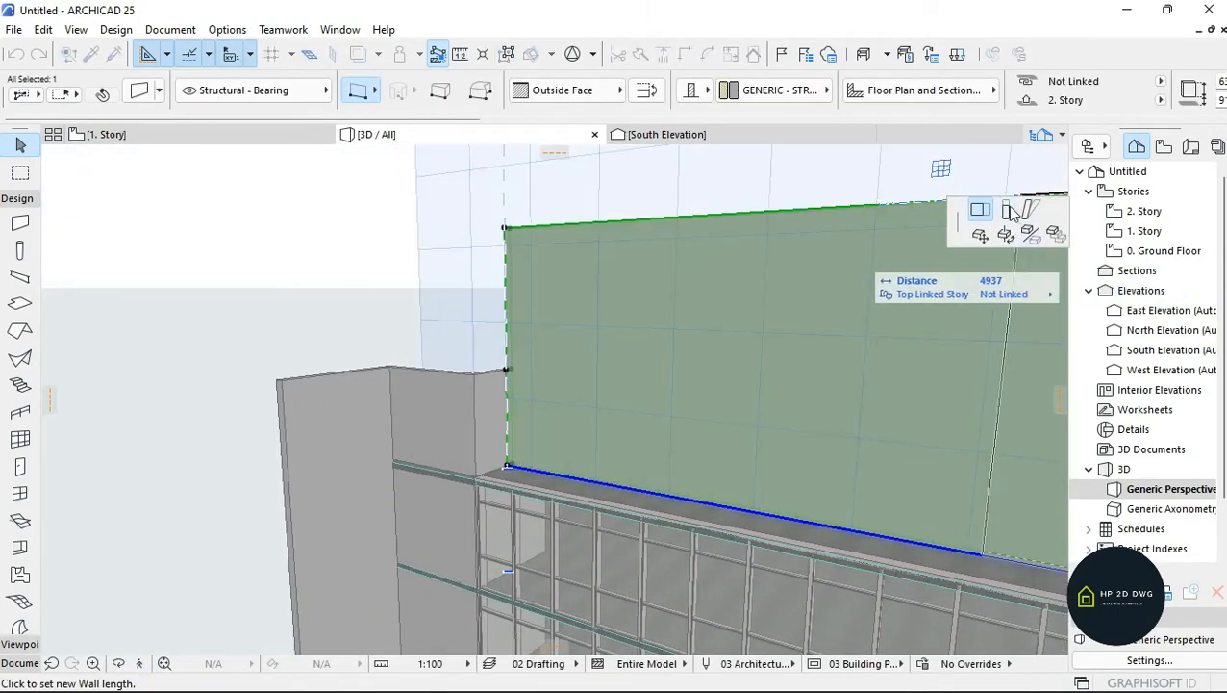
pyautogui.click(504, 405)
pyautogui.click(245, 578)
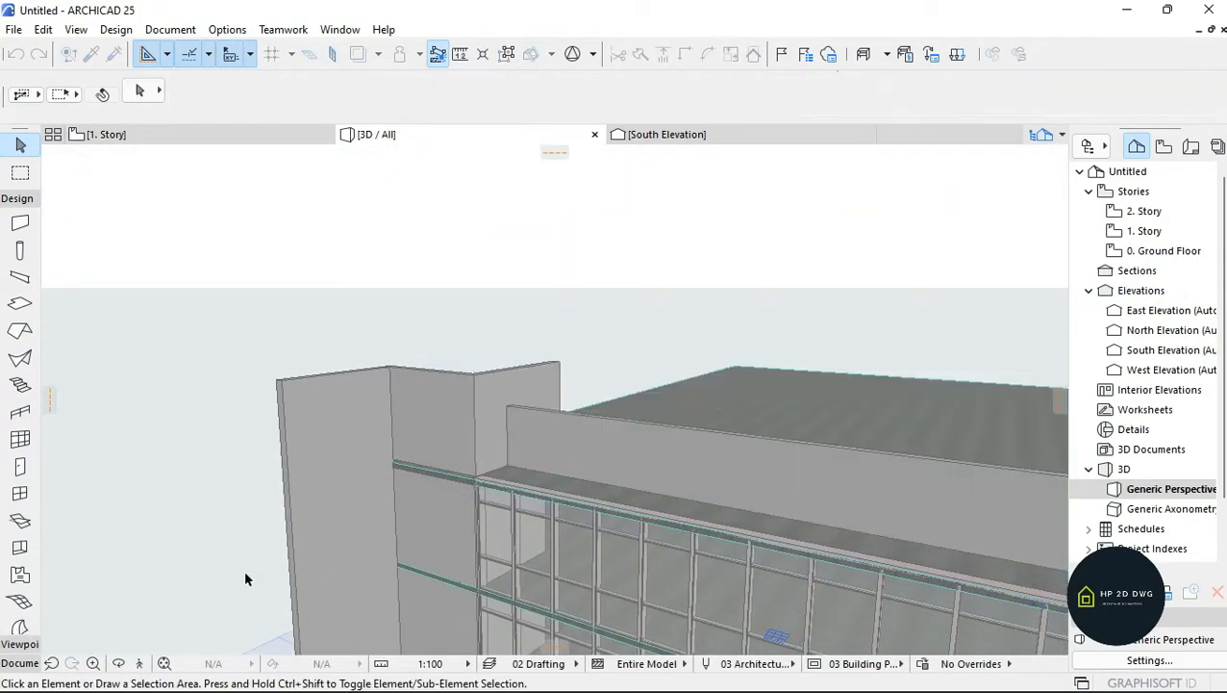
# - Draw an L-shaped wall with an Inside Face reference line at the far roof corner, its first leg about 4.1 m along the glazing edge
pyautogui.click(143, 664)
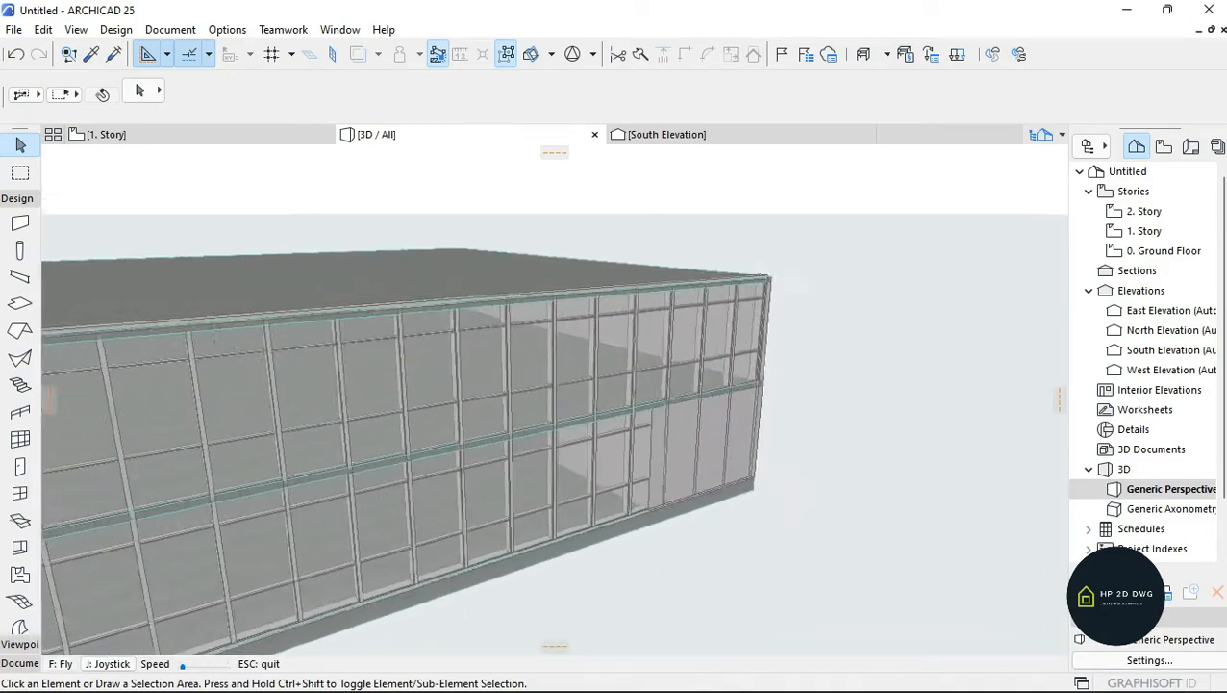
pyautogui.press('Up')
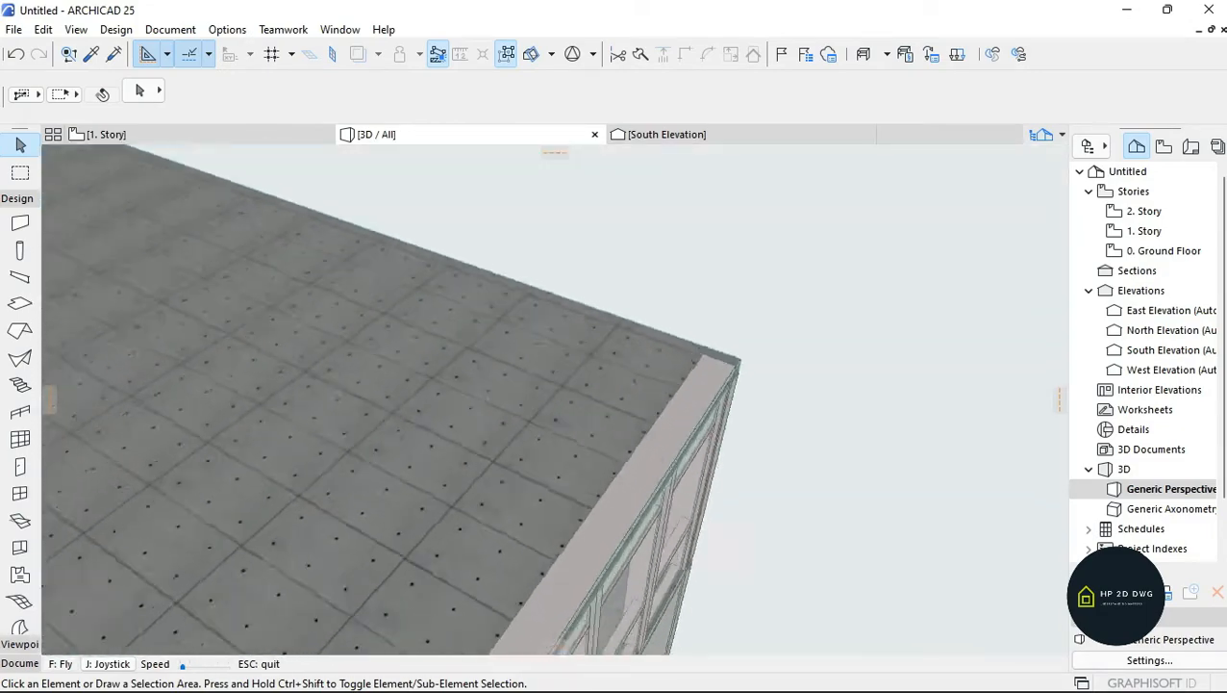
pyautogui.press('Escape')
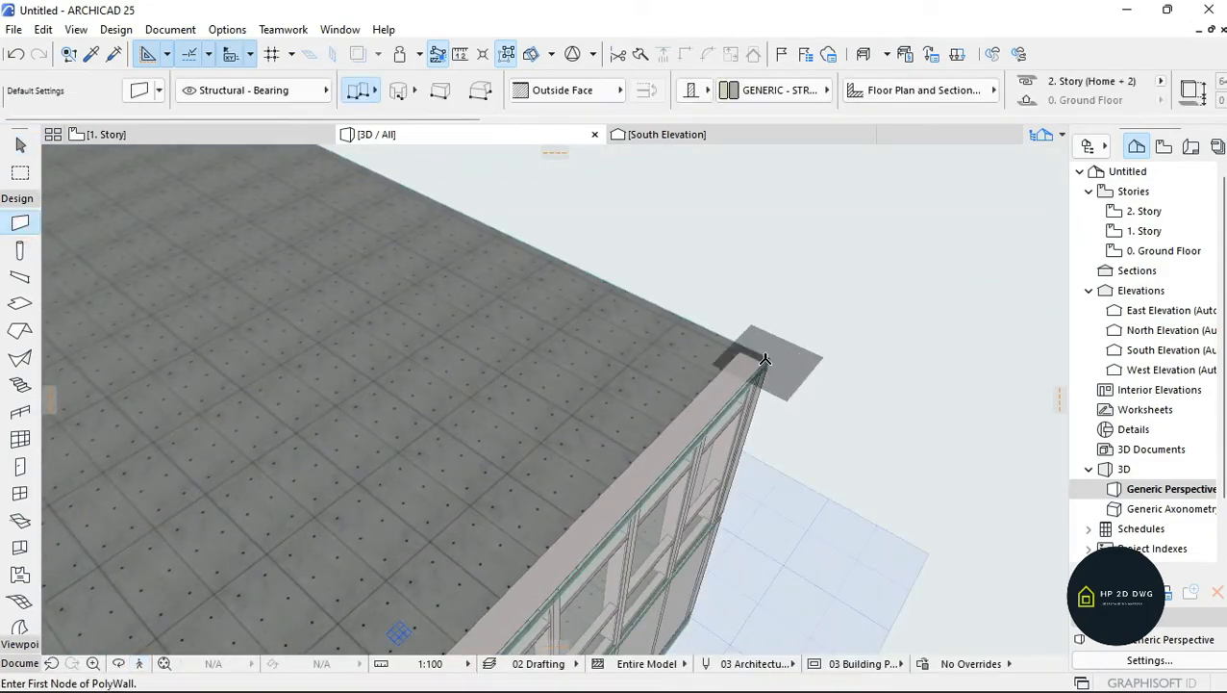
pyautogui.click(765, 359)
pyautogui.click(620, 89)
pyautogui.click(697, 134)
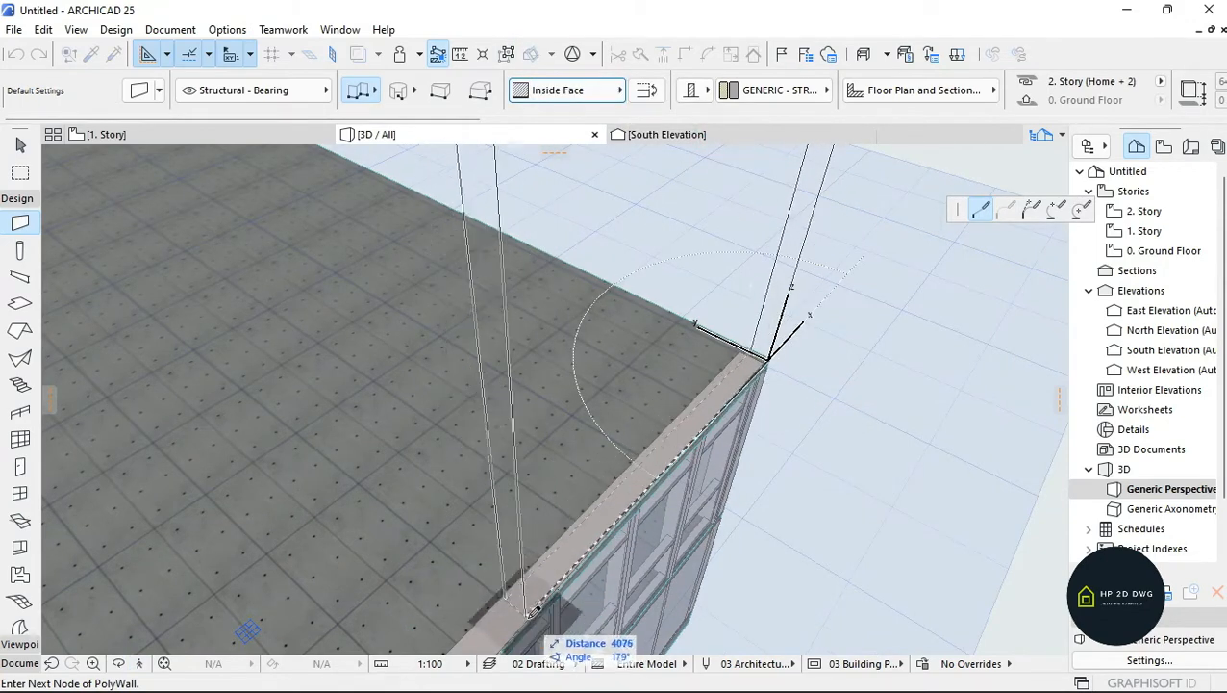
pyautogui.click(530, 611)
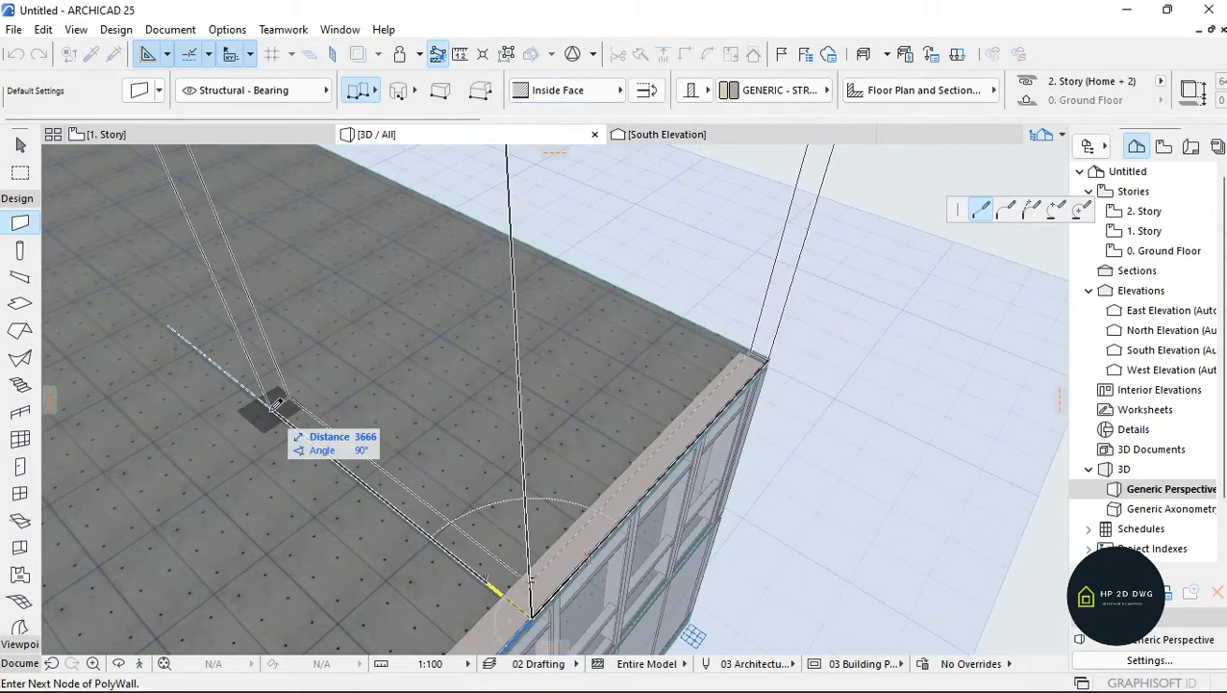
pyautogui.doubleClick(244, 389)
pyautogui.press('Escape')
# - Lower both walls of the new L-shaped roof corner to the level of the front wall's top
pyautogui.click(140, 663)
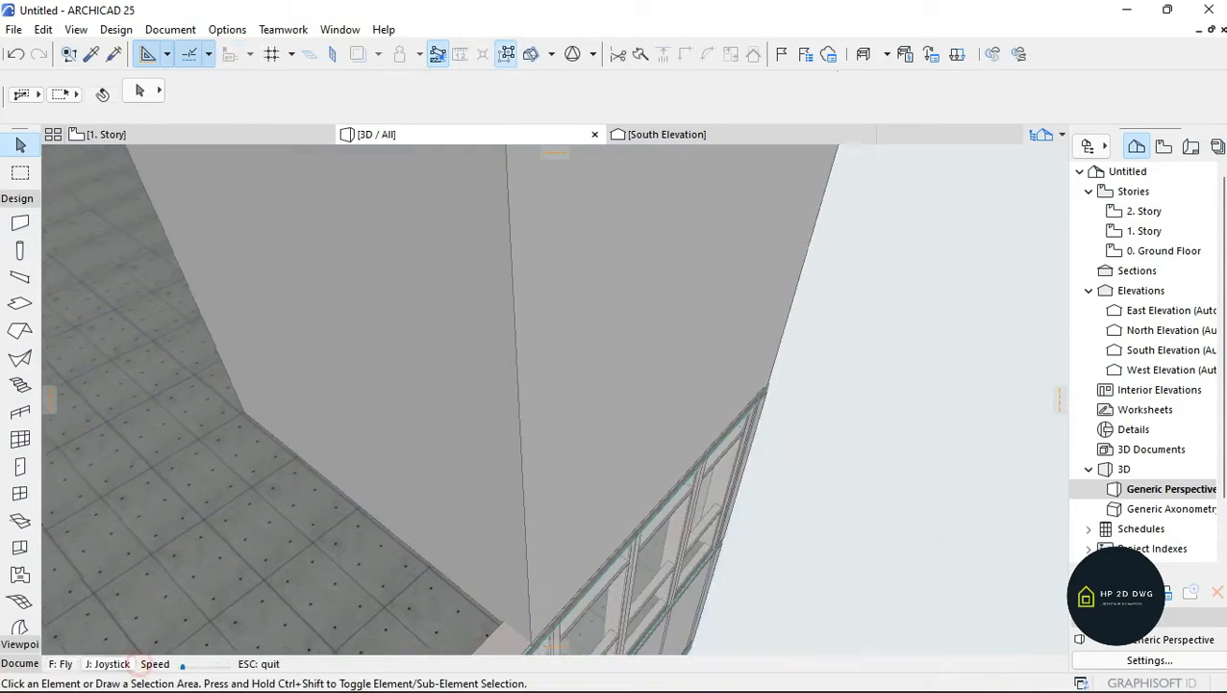
pyautogui.press('Down')
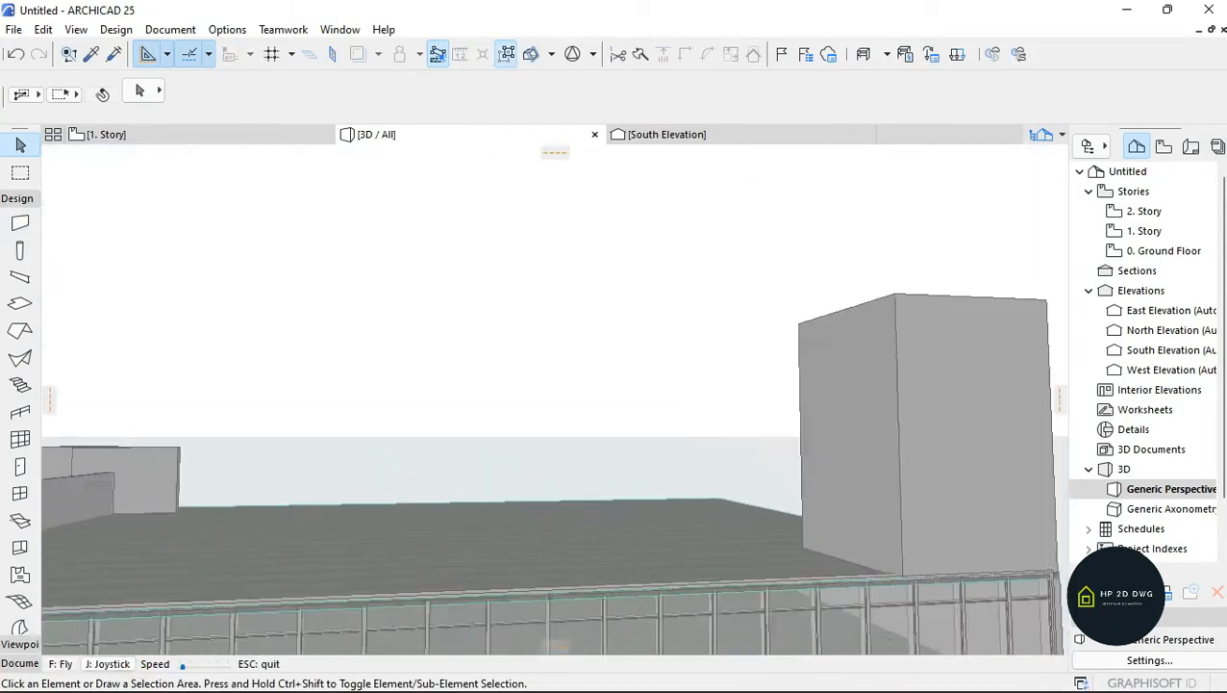
pyautogui.press('Down')
pyautogui.press('Escape')
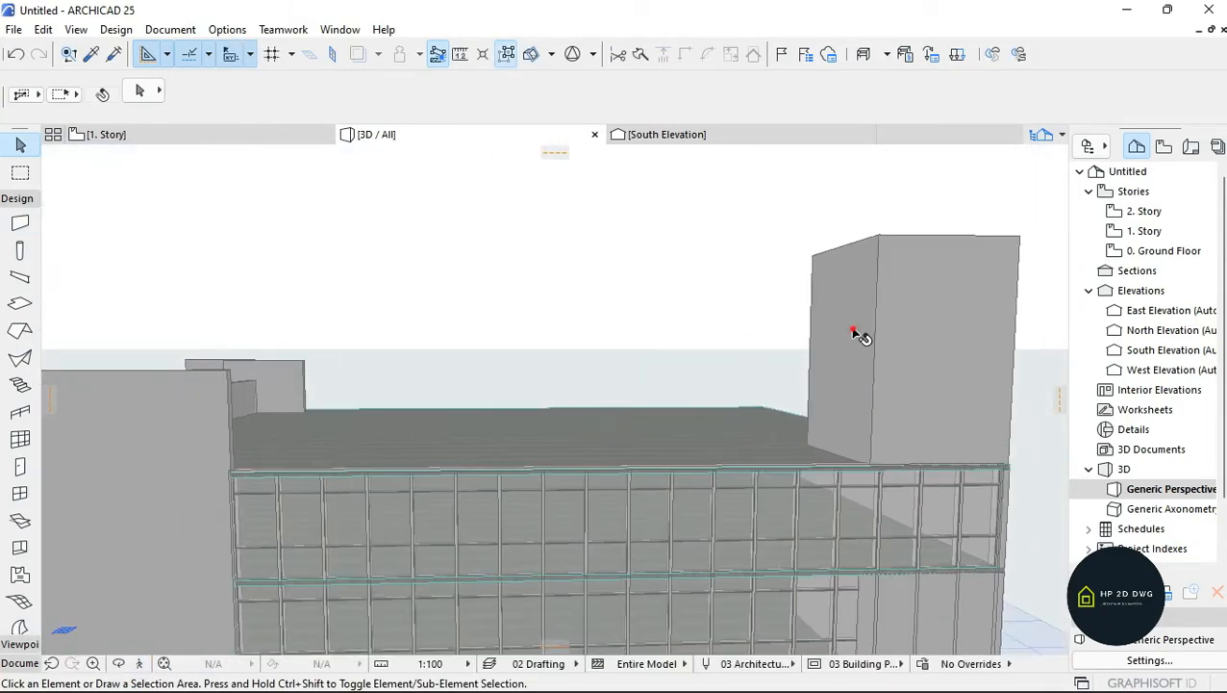
pyautogui.click(859, 334)
pyautogui.click(1019, 236)
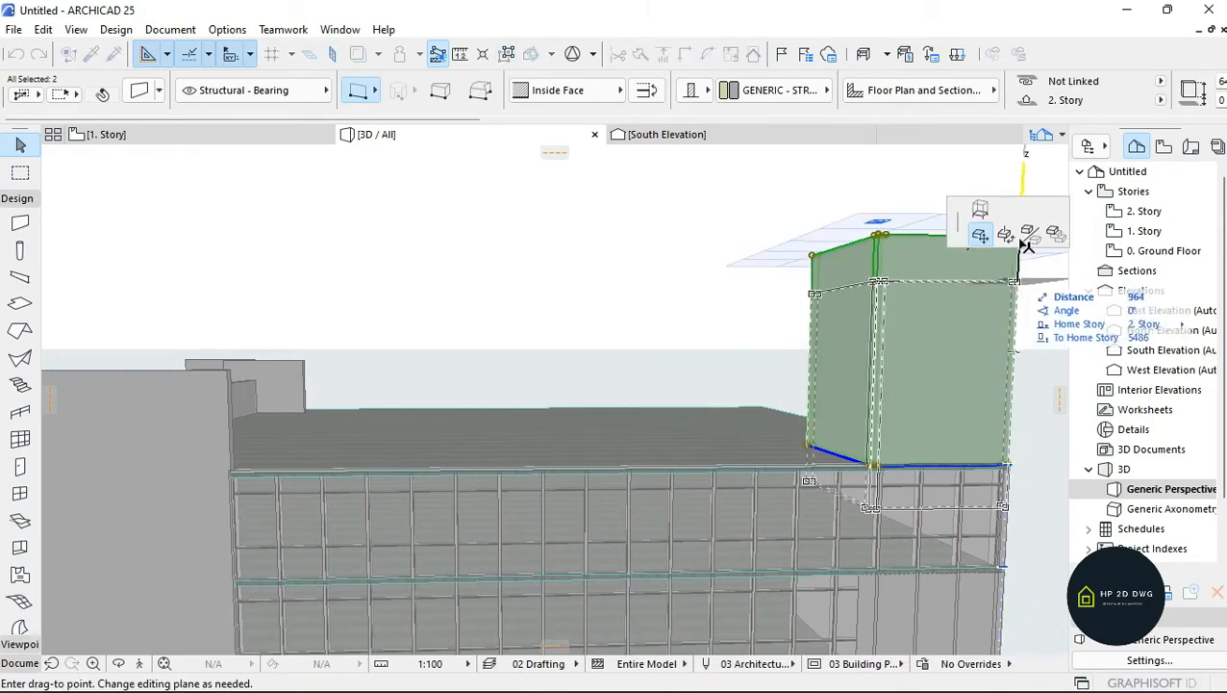
pyautogui.click(231, 363)
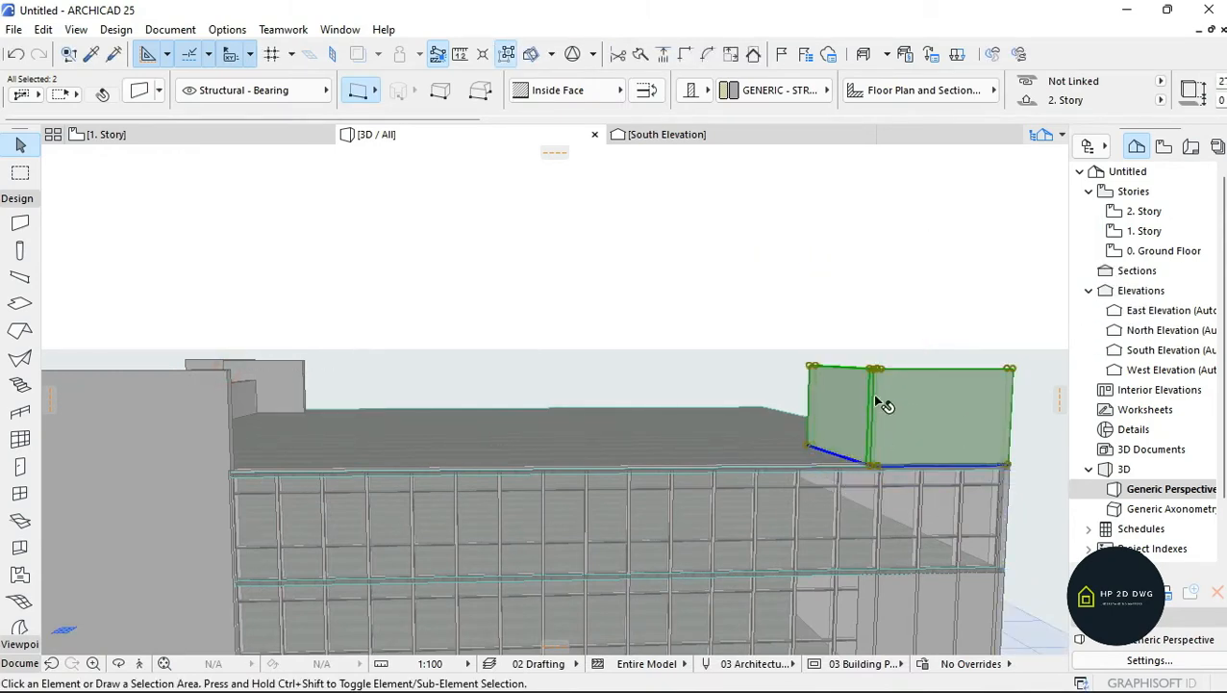
pyautogui.press('Escape')
# - Draw a rooftop wall with a short inward return at the front wall's end, running parallel to the glazing to the L-shaped corner walls
pyautogui.click(142, 663)
pyautogui.press('Up')
pyautogui.press('pageup')
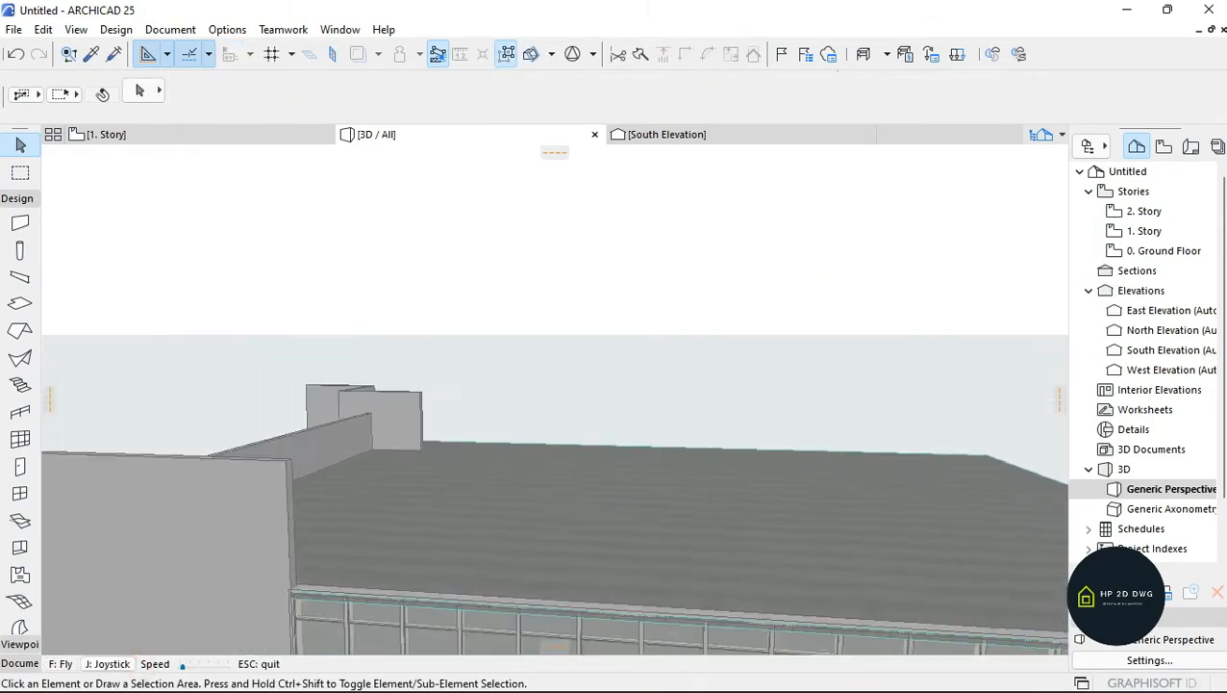
pyautogui.press('Up')
pyautogui.press('Escape')
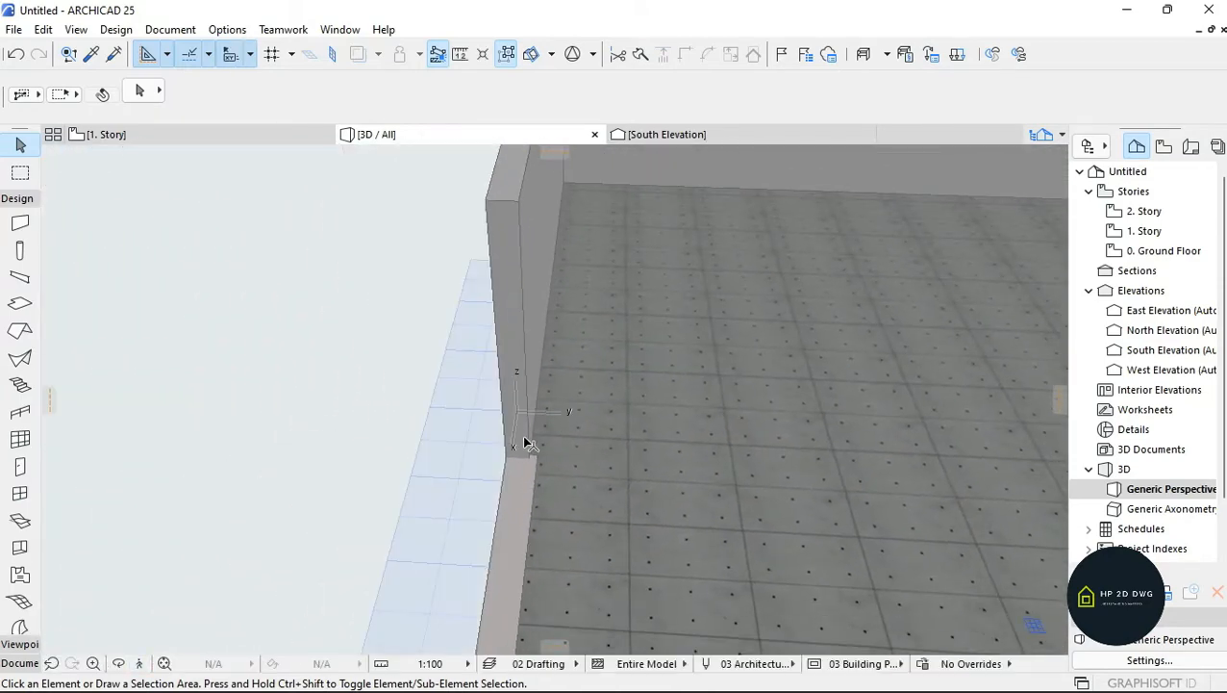
pyautogui.click(19, 222)
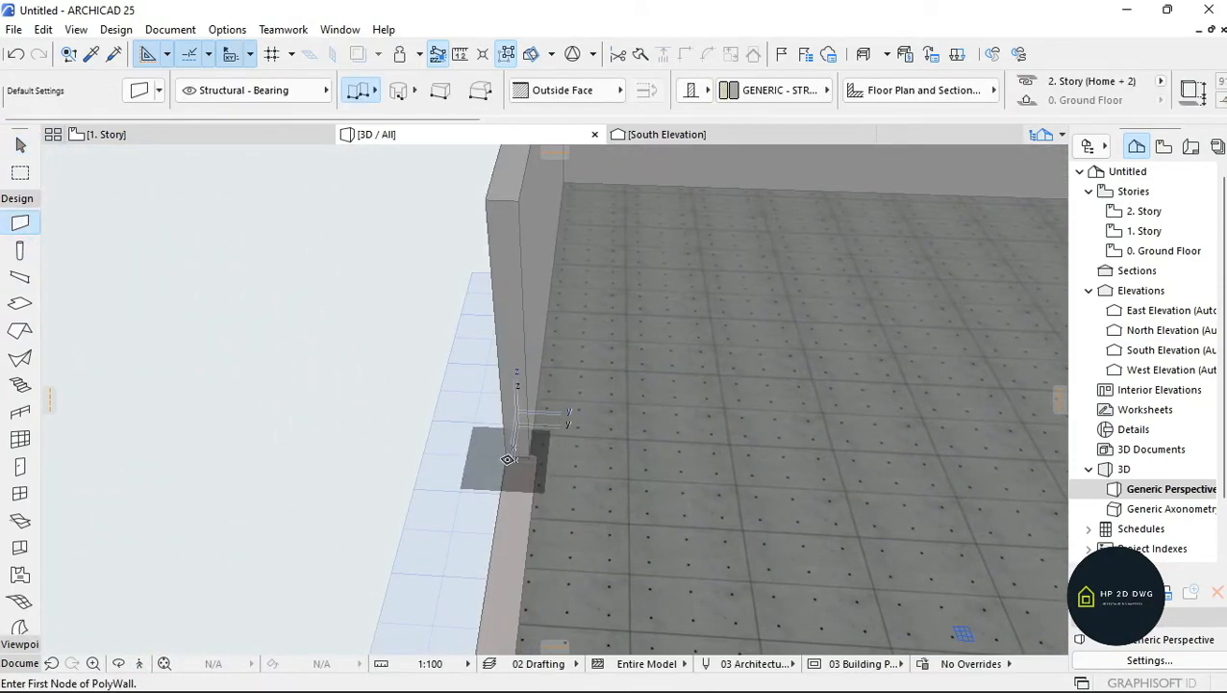
pyautogui.click(508, 459)
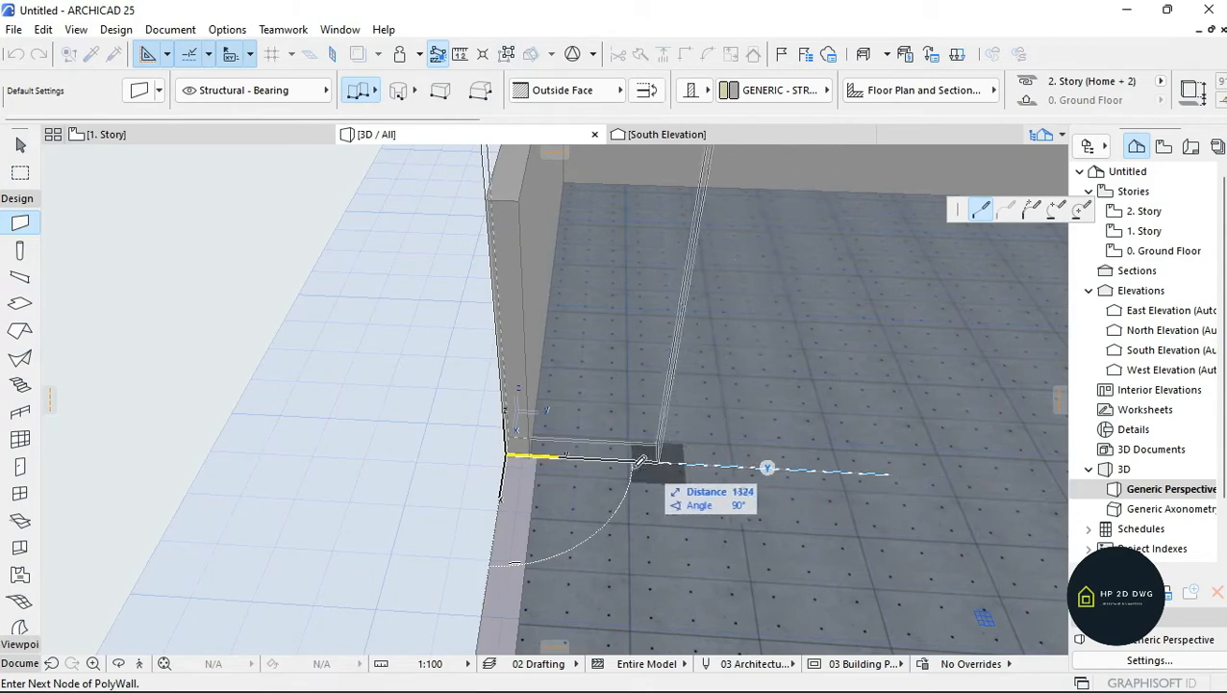
pyautogui.hotkey('shift', 'F3')
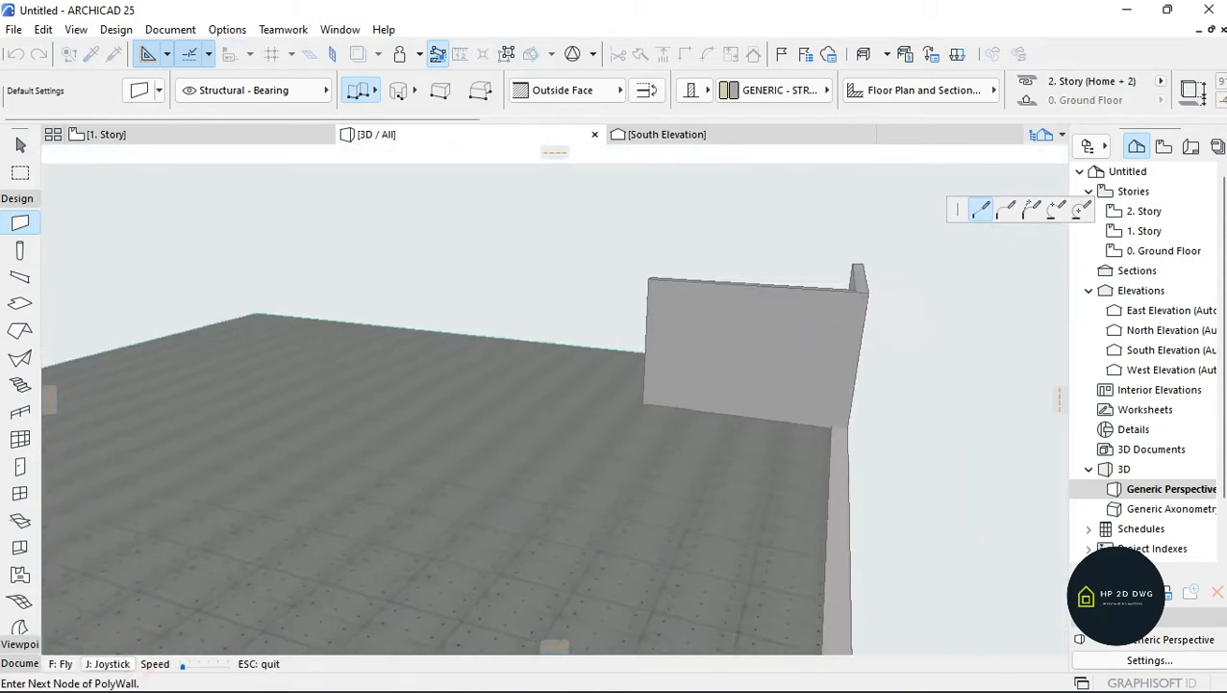
pyautogui.press('Escape')
pyautogui.doubleClick(775, 409)
pyautogui.press('Escape')
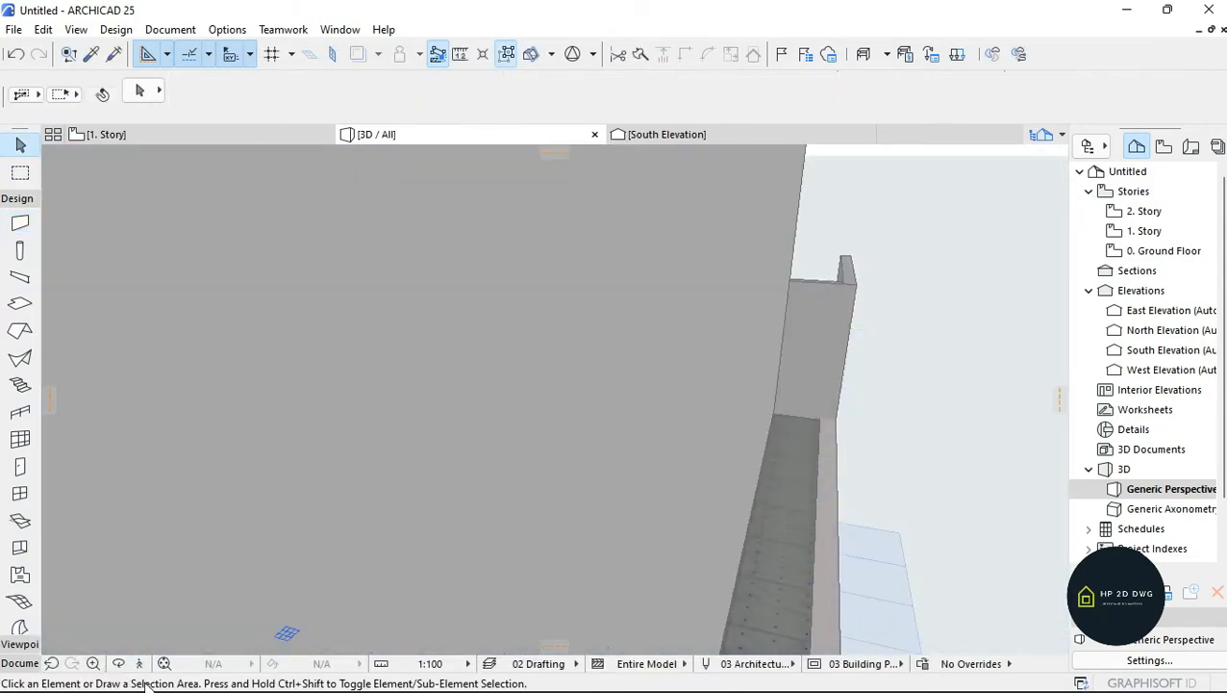
# - Lower the new rooftop wall and its short return to a low parapet beneath the front wall's top
pyautogui.click(141, 665)
pyautogui.press('Down')
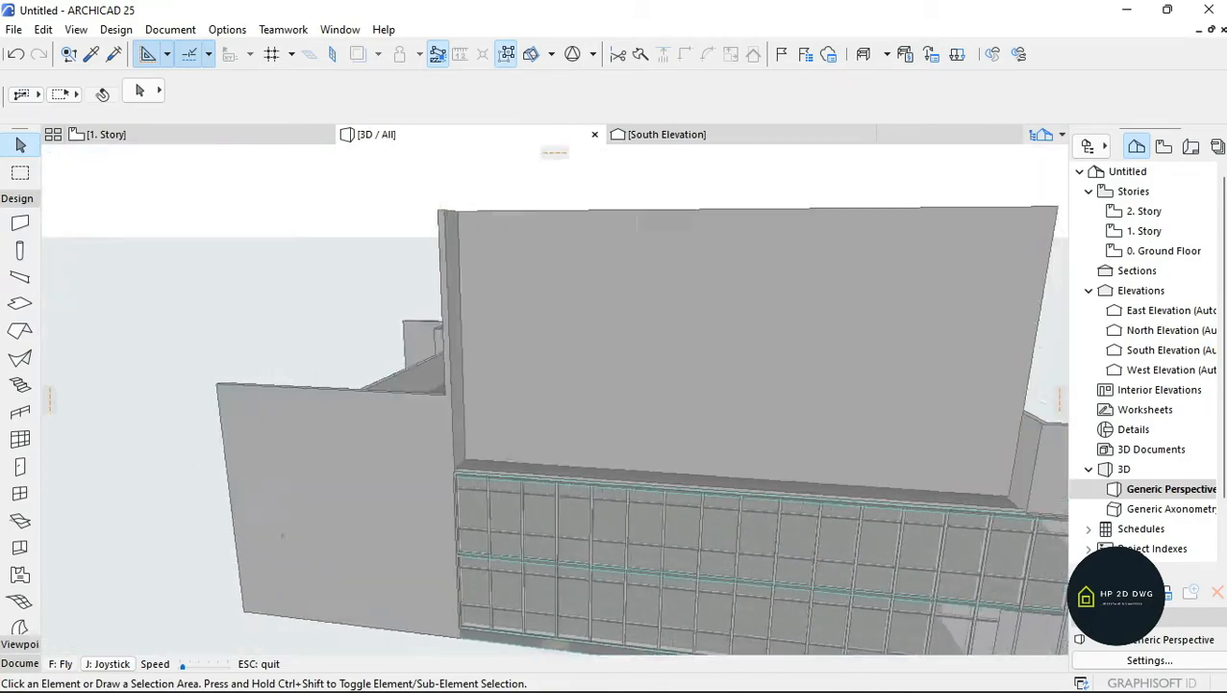
pyautogui.press('Escape')
pyautogui.click(601, 448)
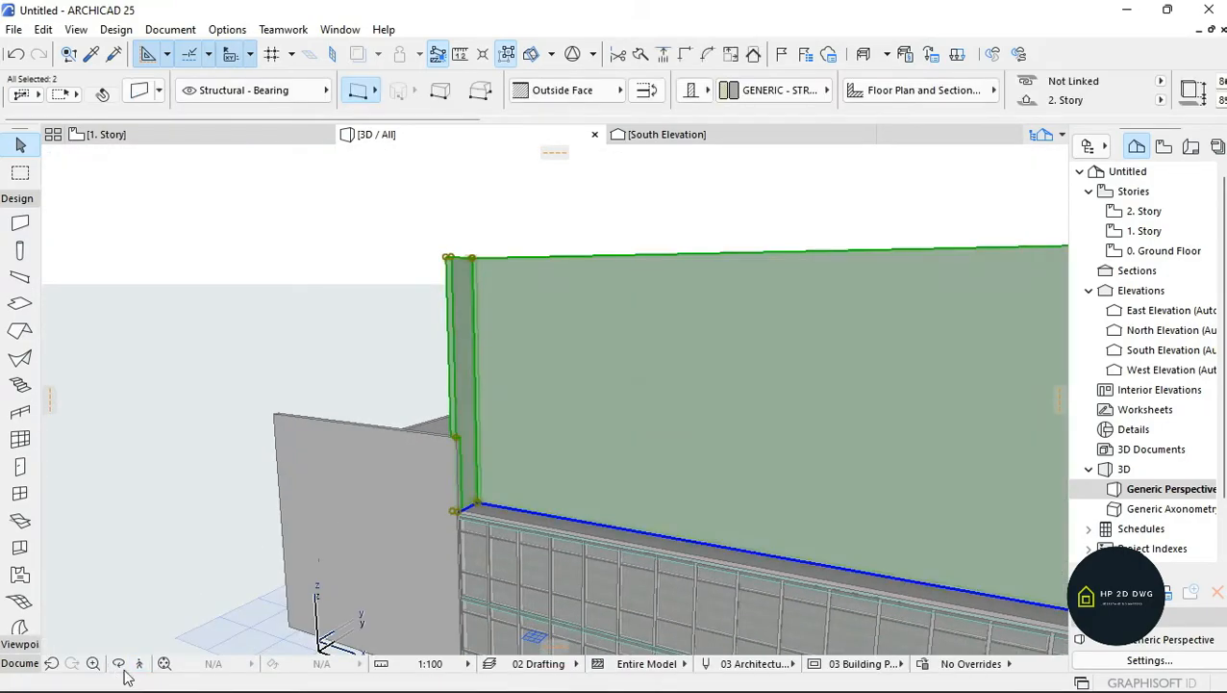
pyautogui.click(138, 664)
pyautogui.press('Down')
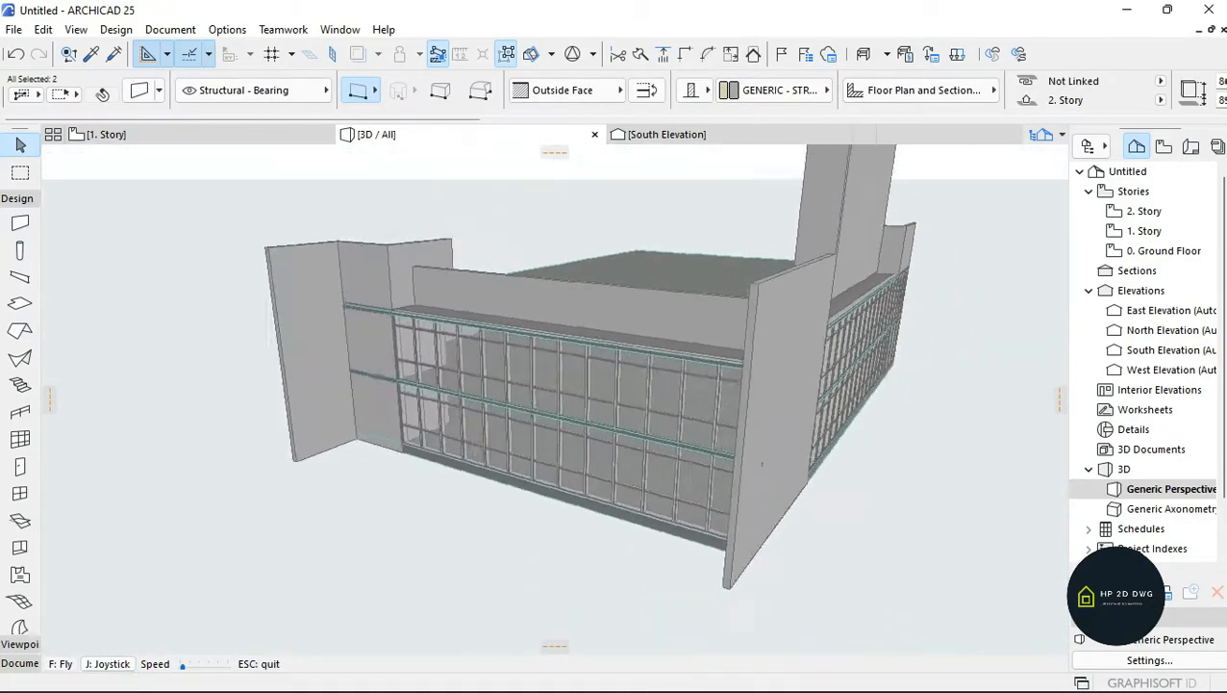
pyautogui.press('Up')
pyautogui.press('Escape')
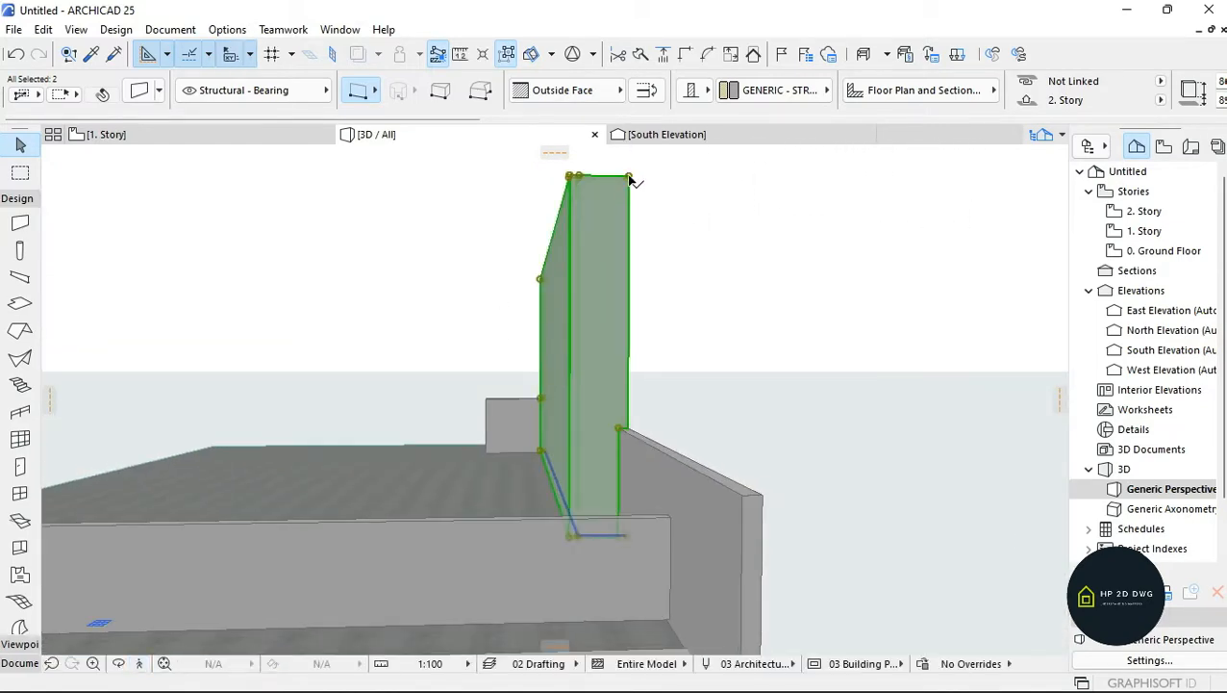
pyautogui.click(630, 178)
pyautogui.click(581, 556)
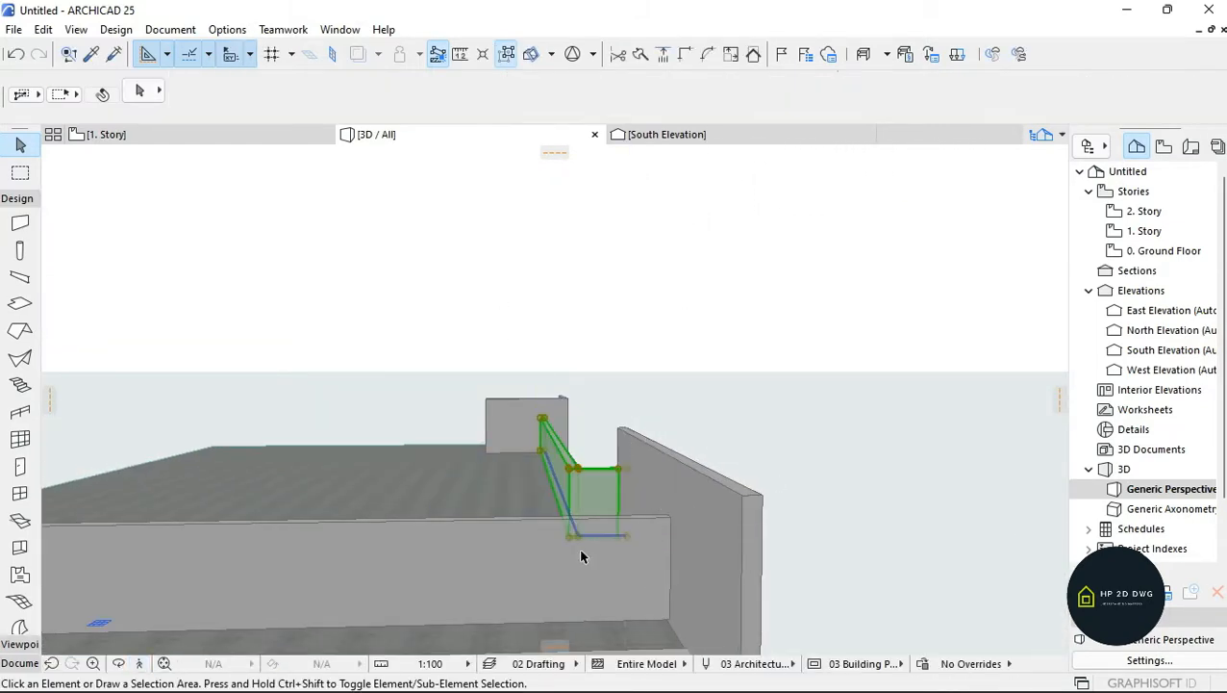
# - Compare the massing of both facades and the rooftop parapets with the McDonald's reference photo
pyautogui.click(139, 664)
pyautogui.press('Down')
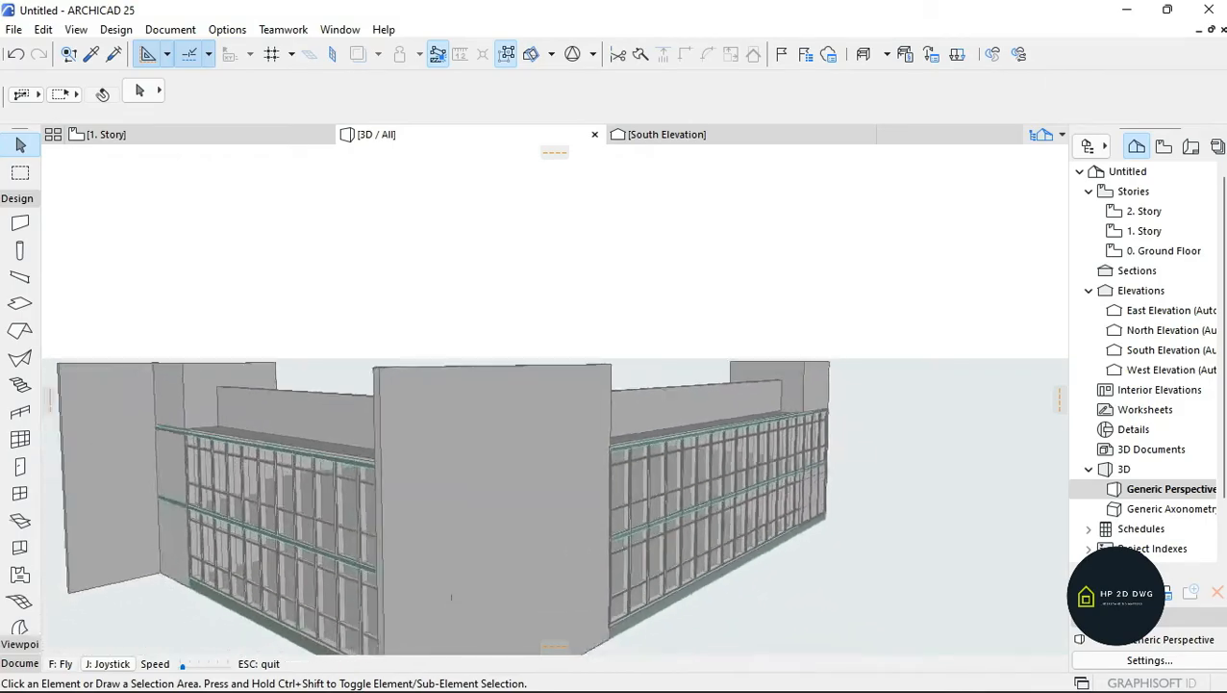
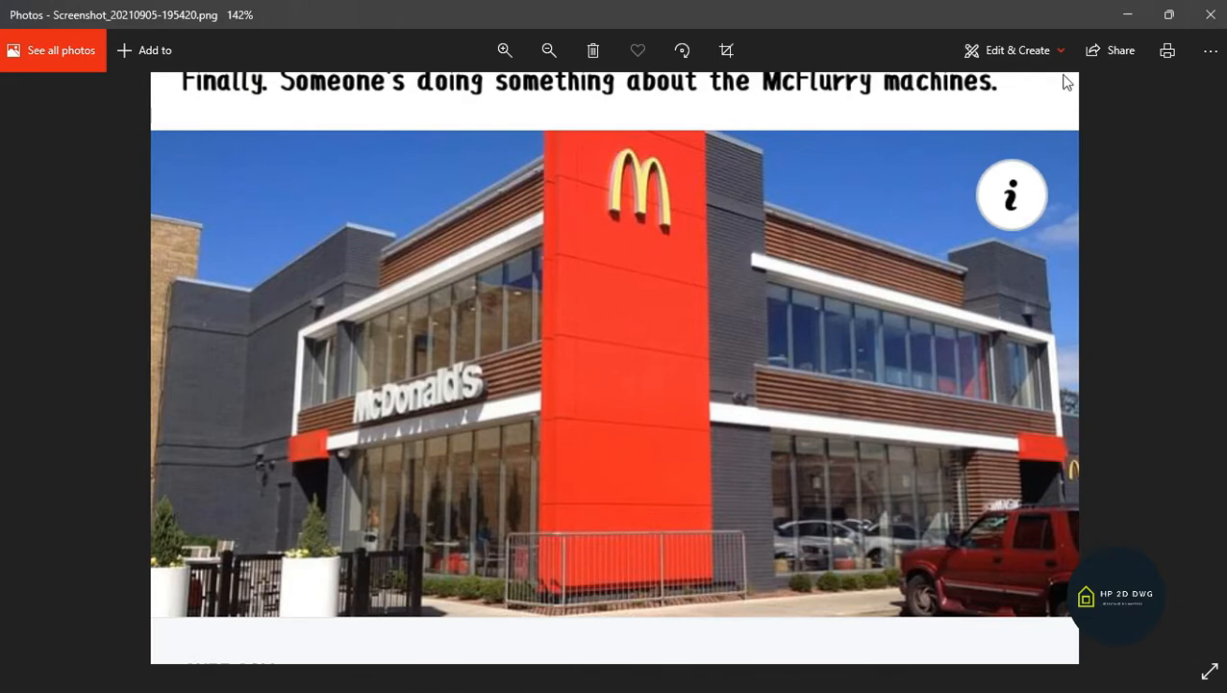
pyautogui.click(1122, 12)
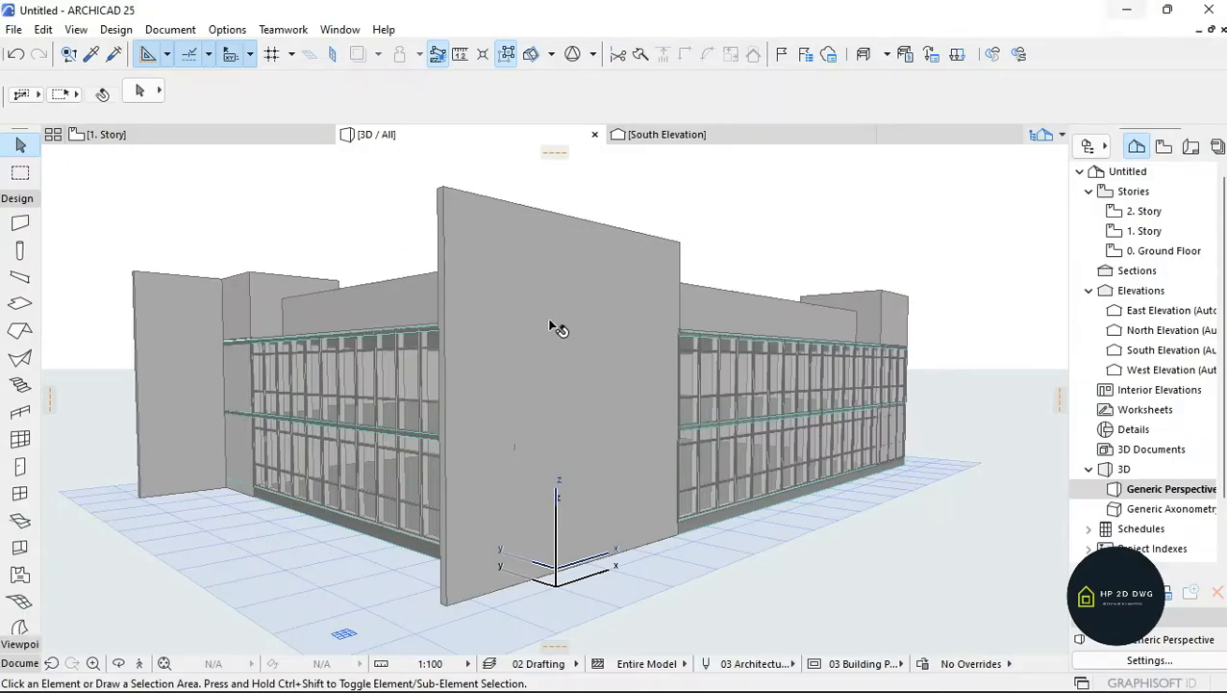
# - Open the Ground Floor plan and select the front wall at the glazing corner
pyautogui.click(258, 134)
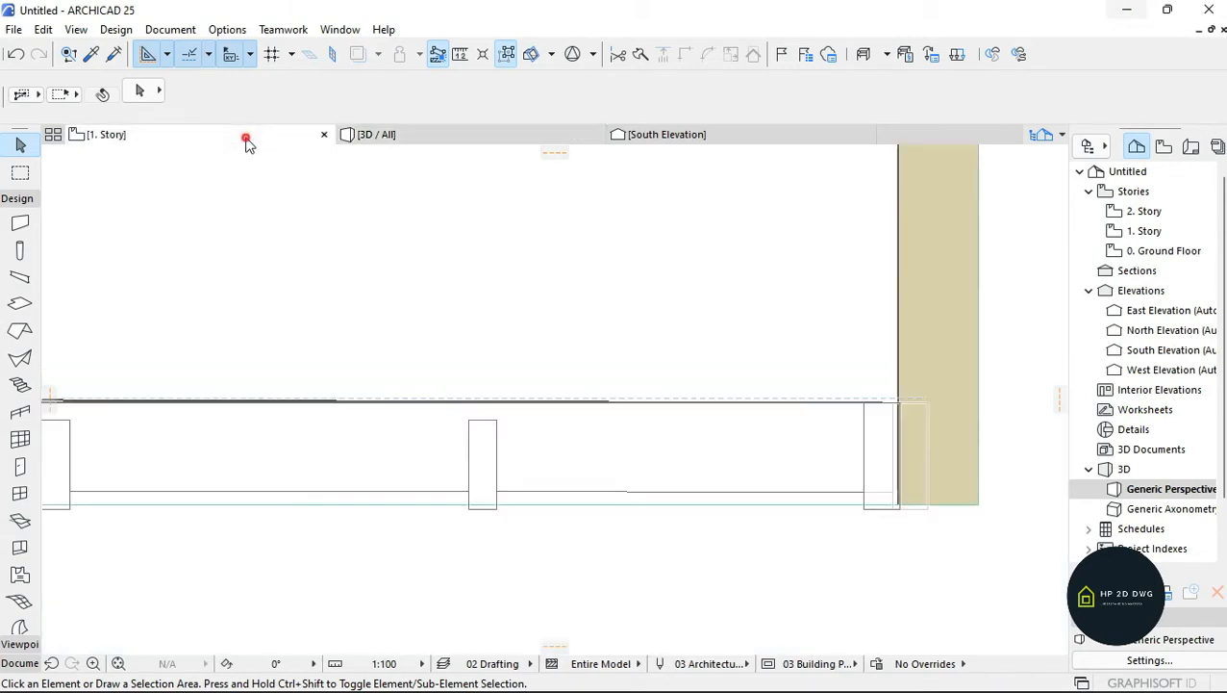
pyautogui.scroll(-3, 734, 388)
pyautogui.scroll(8, 919, 369)
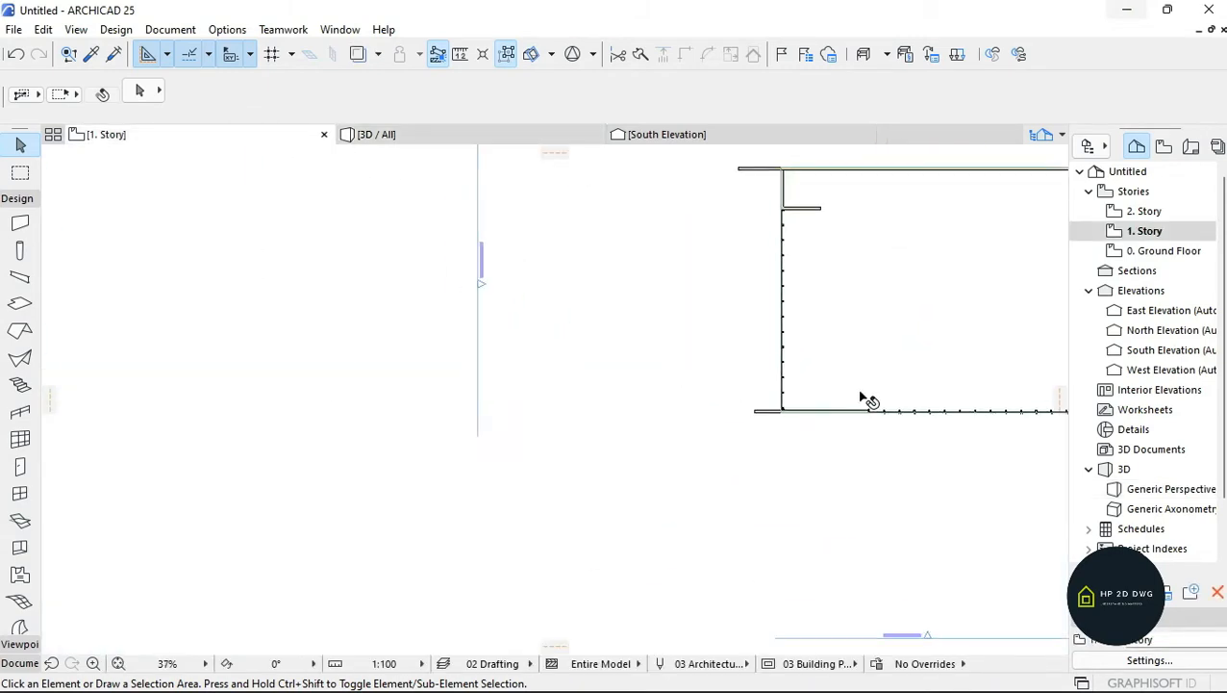
pyautogui.doubleClick(1164, 251)
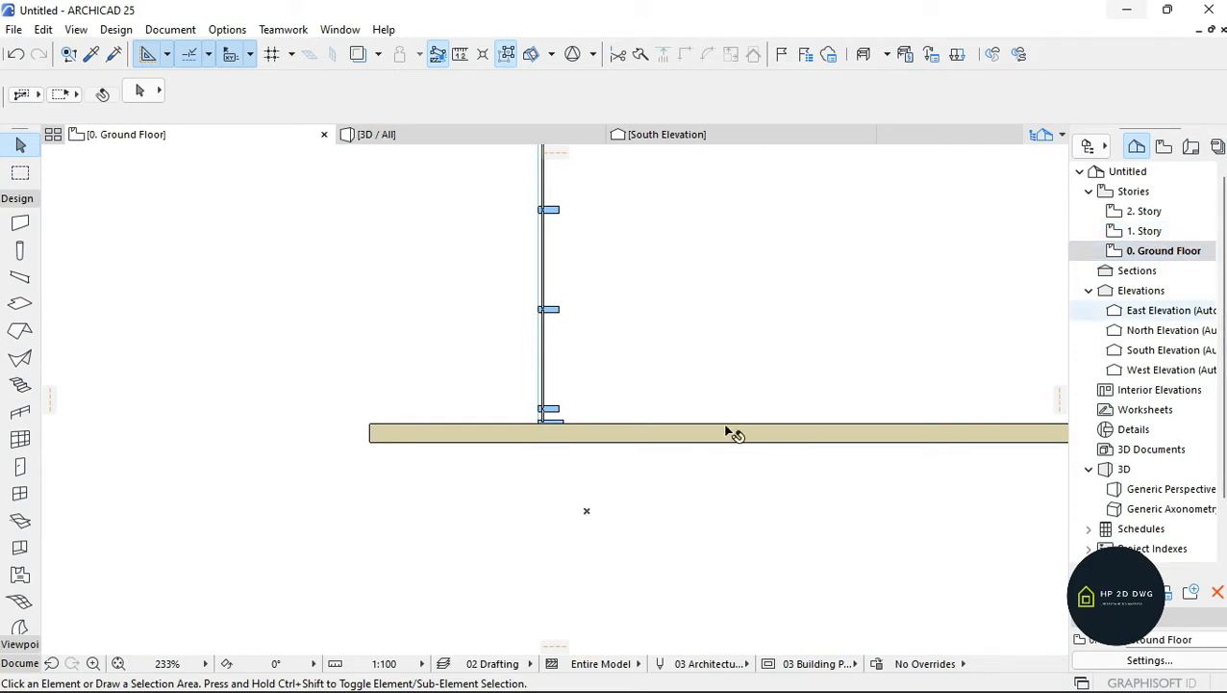
pyautogui.scroll(-3, 636, 450)
pyautogui.scroll(3, 515, 385)
pyautogui.click(542, 386)
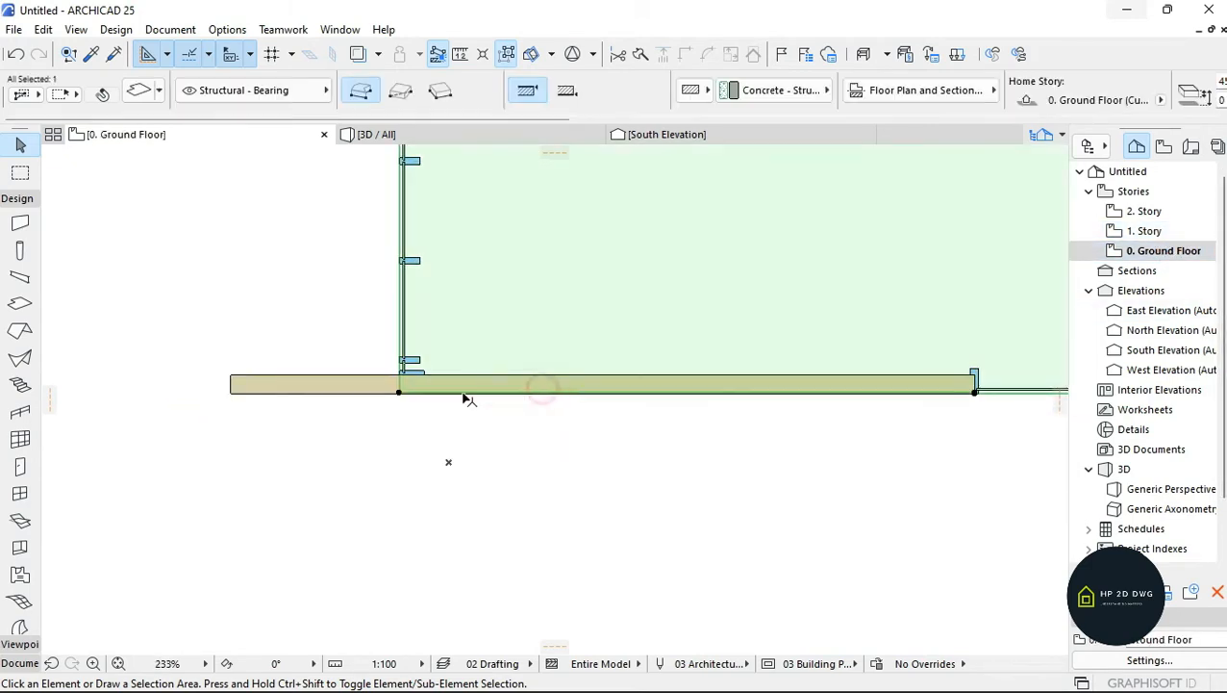
pyautogui.click(375, 393)
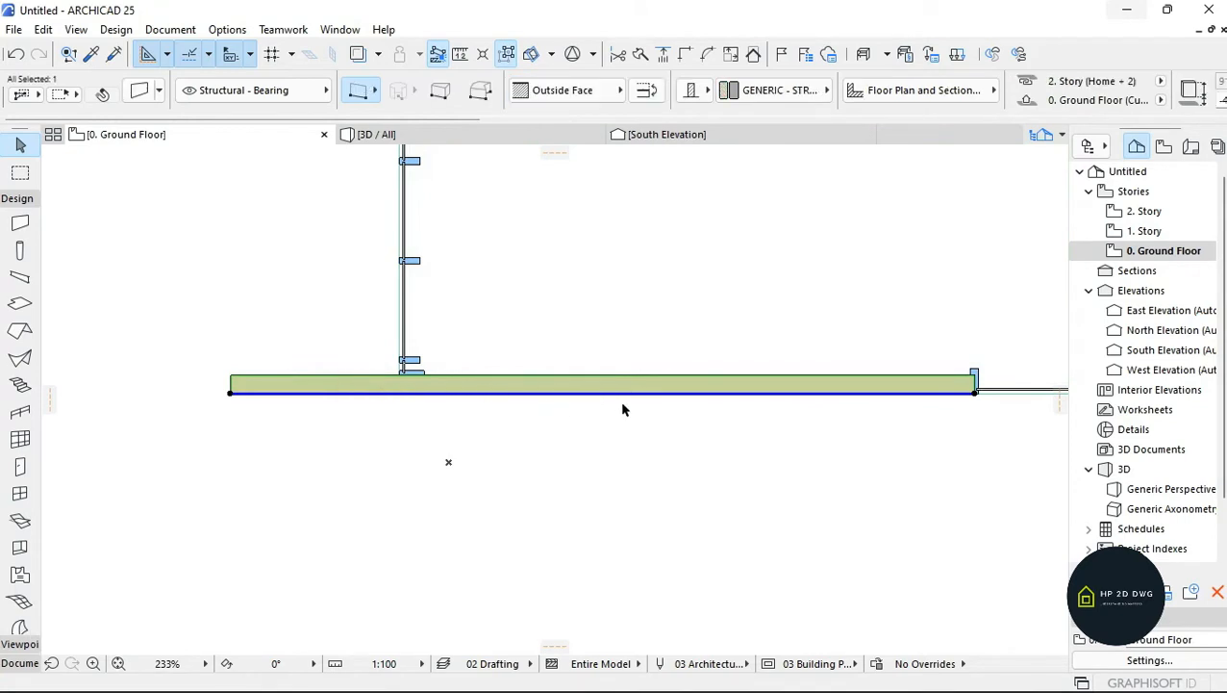
# - Try to insert a new node on the front wall's reference line and undo that wall edit
pyautogui.click(562, 390)
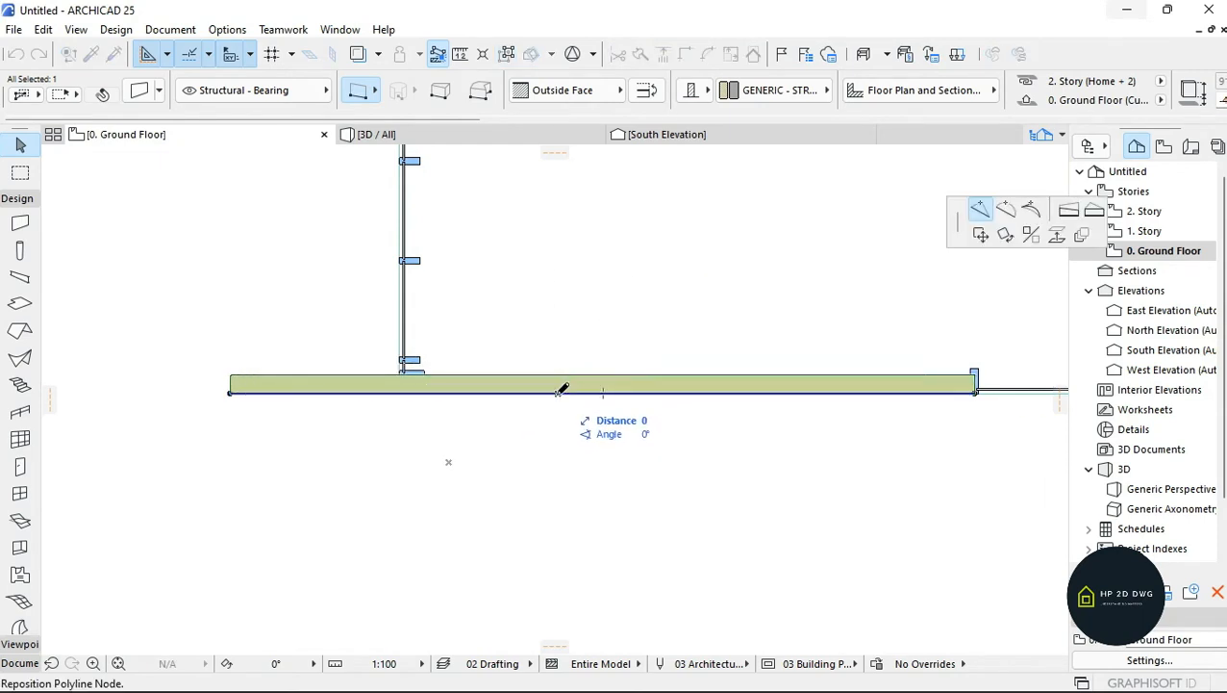
pyautogui.click(560, 391)
pyautogui.scroll(3, 568, 416)
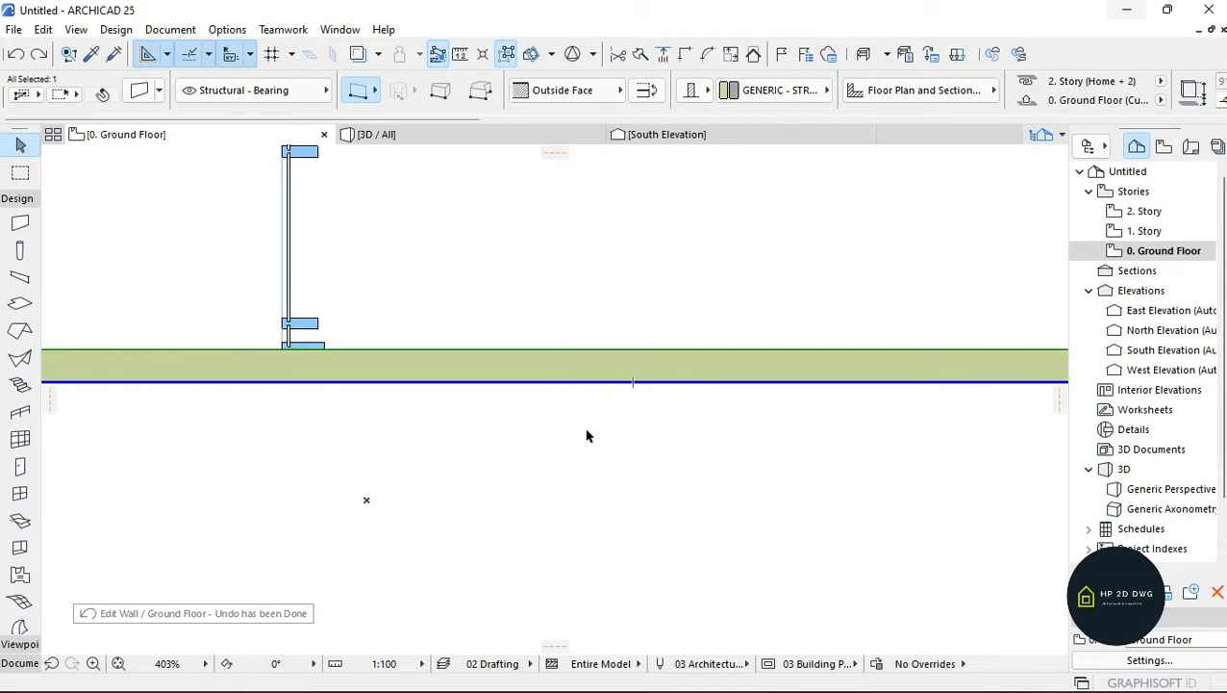
pyautogui.scroll(-3, 588, 435)
pyautogui.click(447, 430)
pyautogui.click(340, 392)
pyautogui.scroll(1, 654, 400)
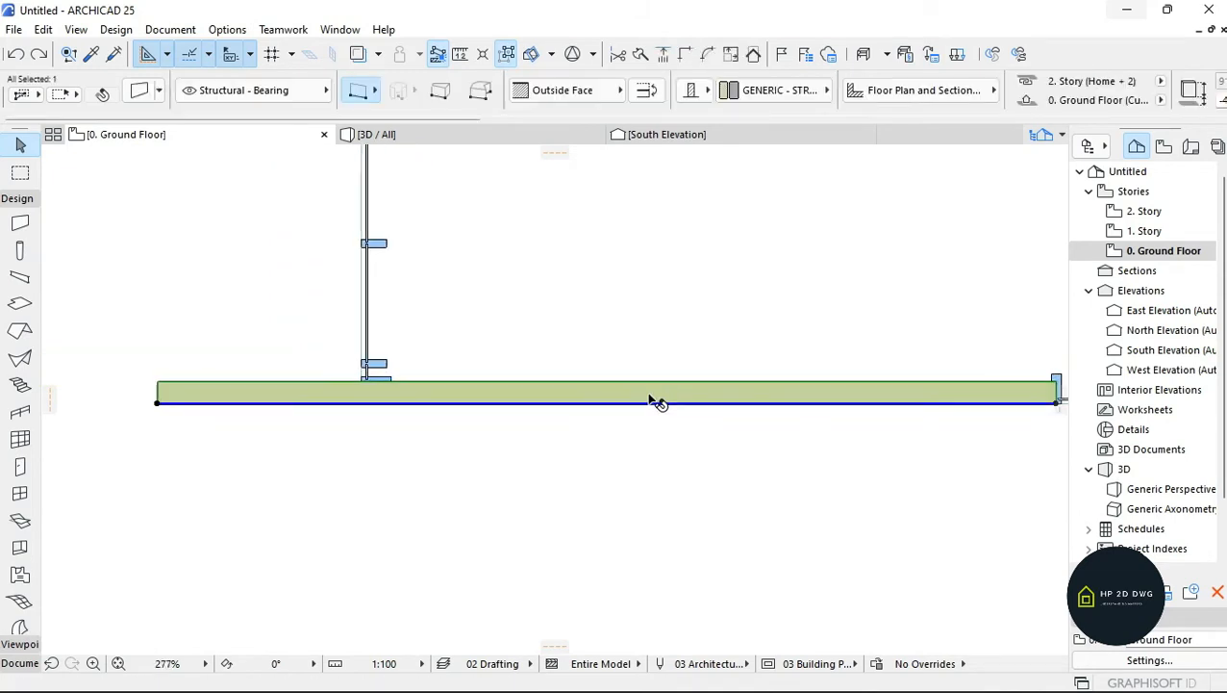
pyautogui.scroll(1, 606, 396)
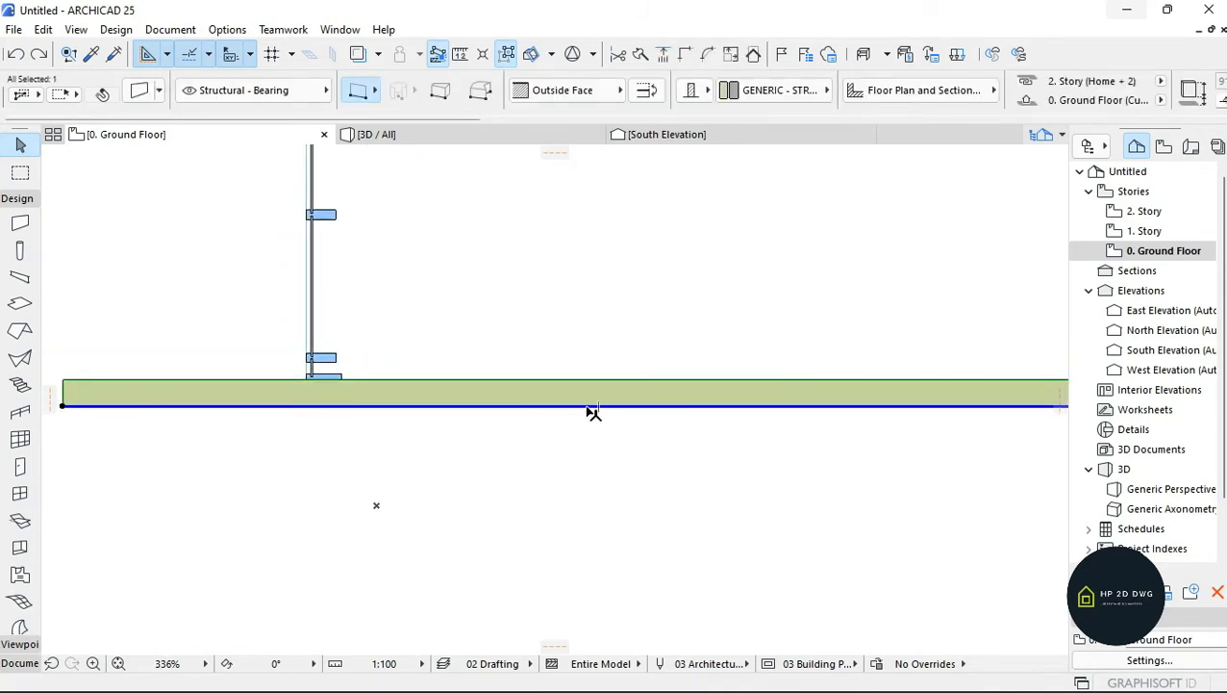
# - Split the front wall near its midpoint into two separate segments by inserting a node on its reference line
pyautogui.click(587, 406)
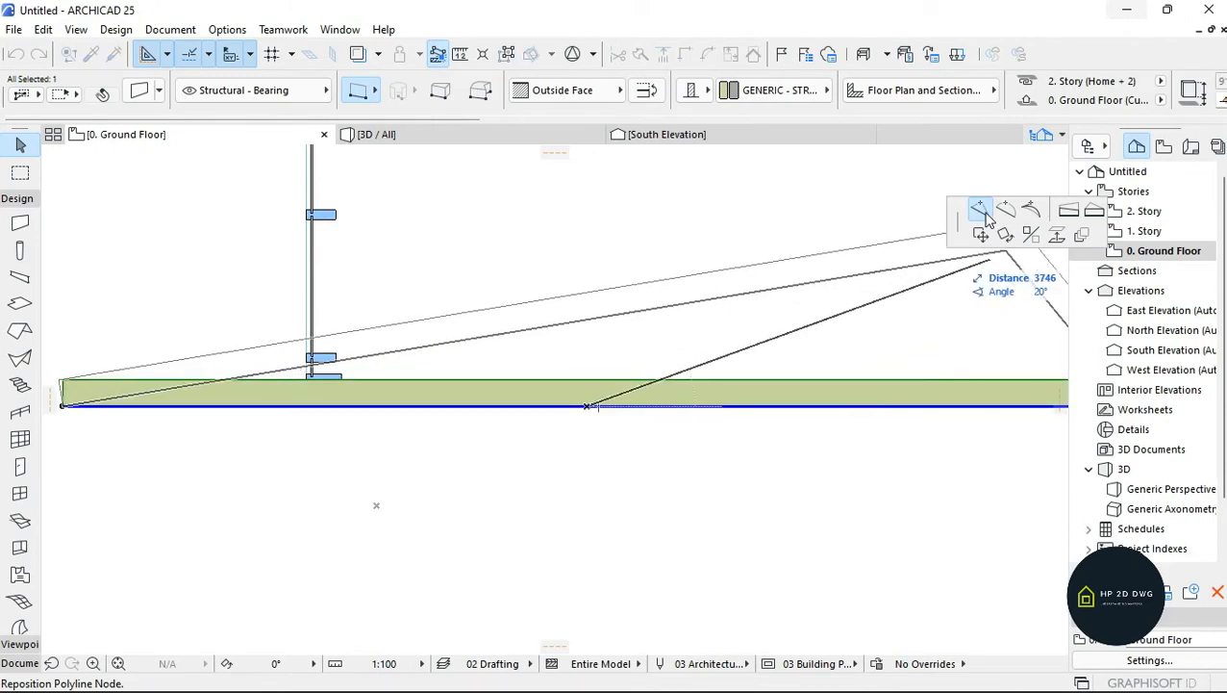
pyautogui.click(587, 406)
pyautogui.click(641, 498)
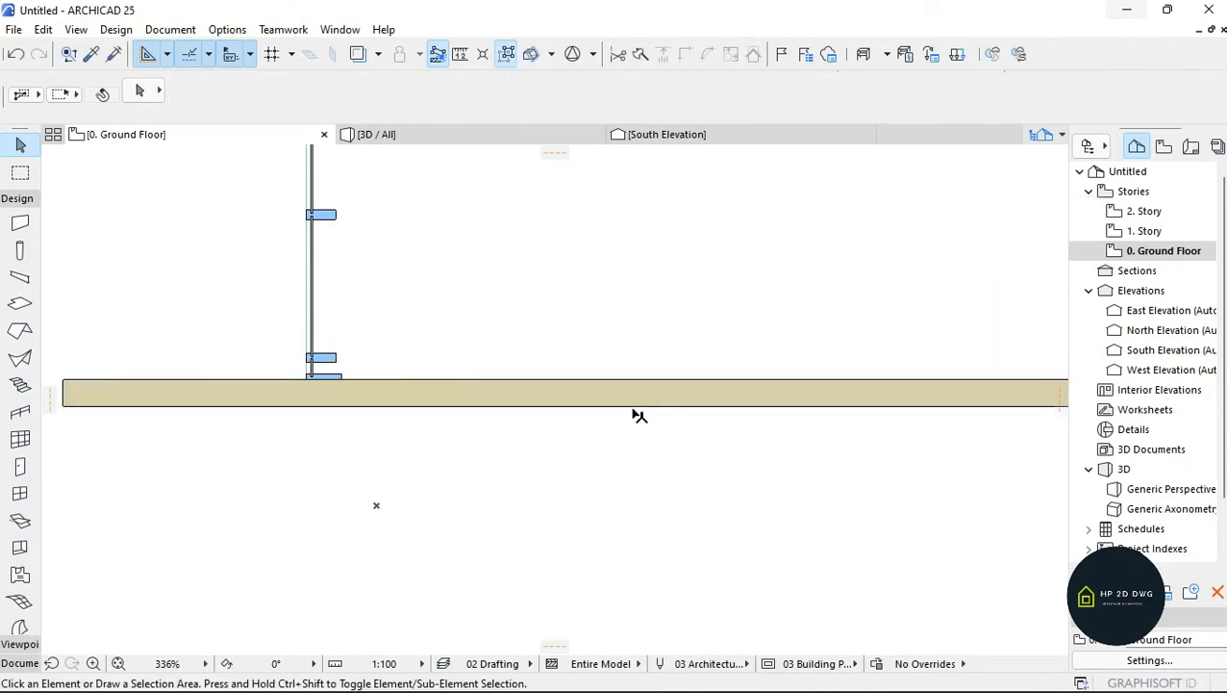
pyautogui.scroll(-6, 622, 424)
pyautogui.click(624, 418)
pyautogui.scroll(4, 625, 420)
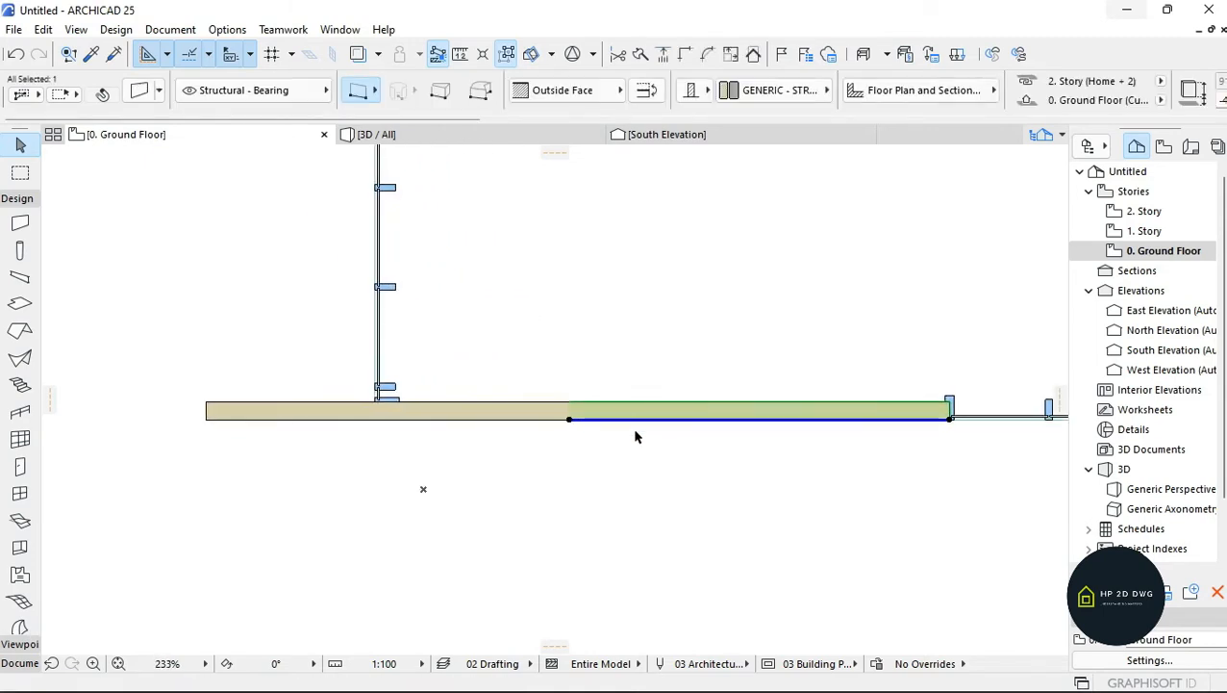
pyautogui.click(479, 411)
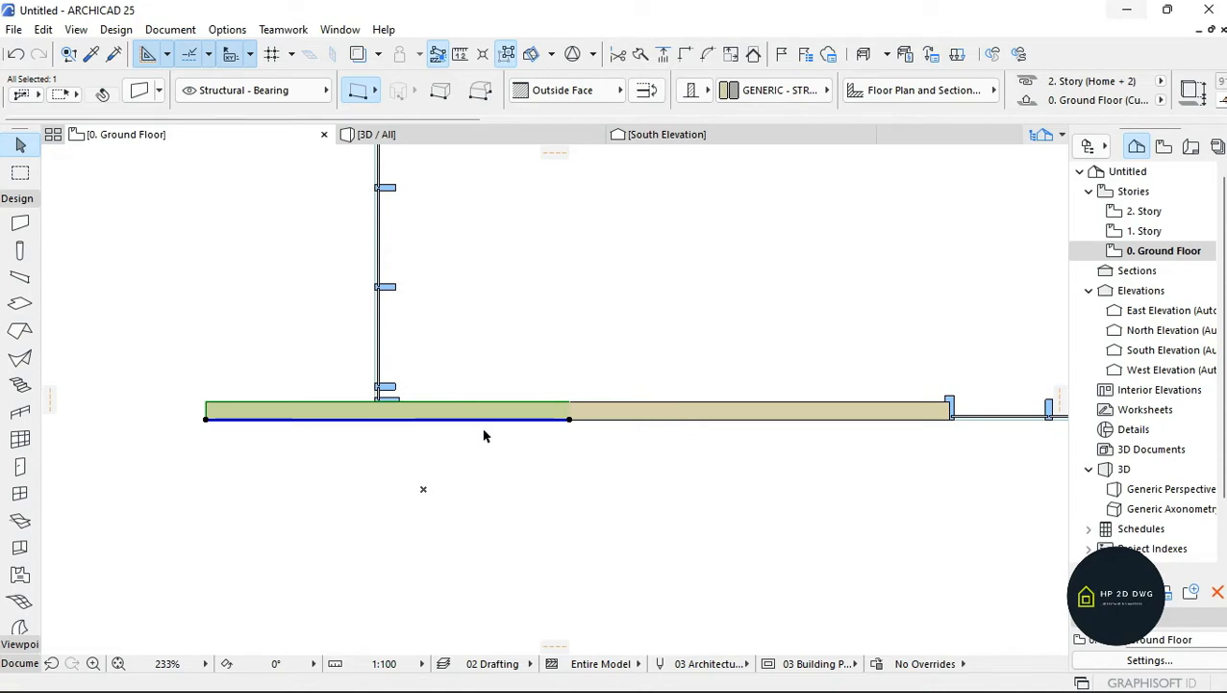
# - In the 3D view, override all linked surfaces of the front wall's outer segment with Paint - Vermilion
pyautogui.click(463, 134)
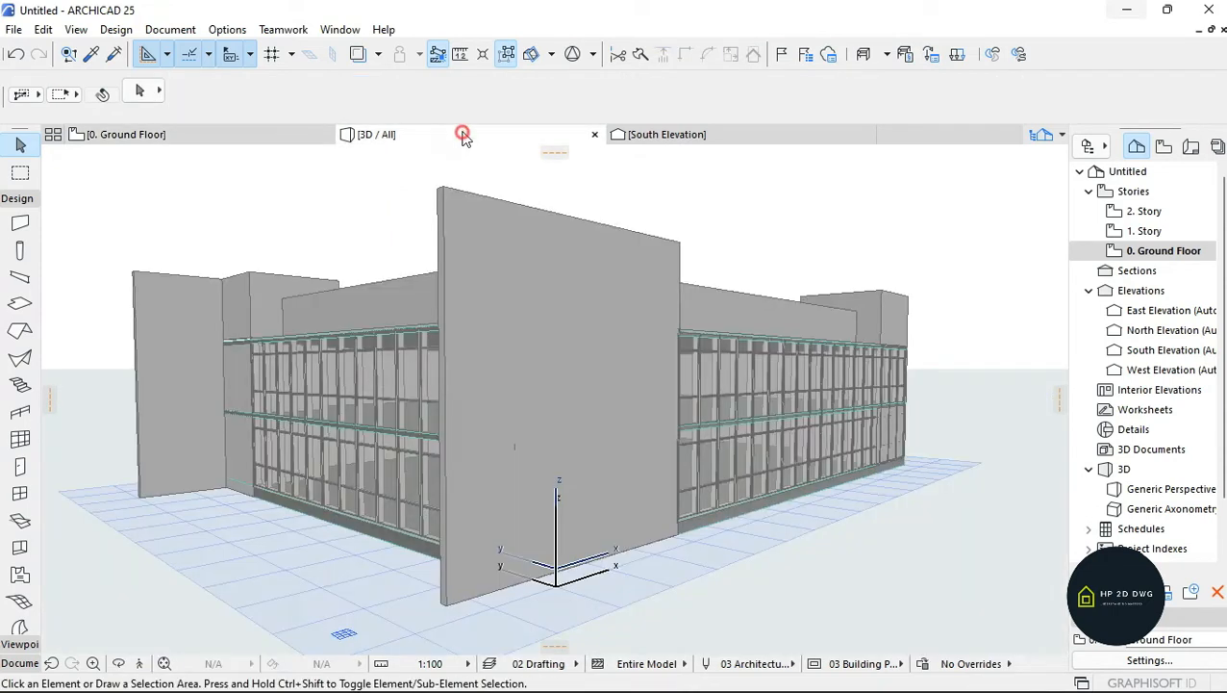
pyautogui.click(470, 447)
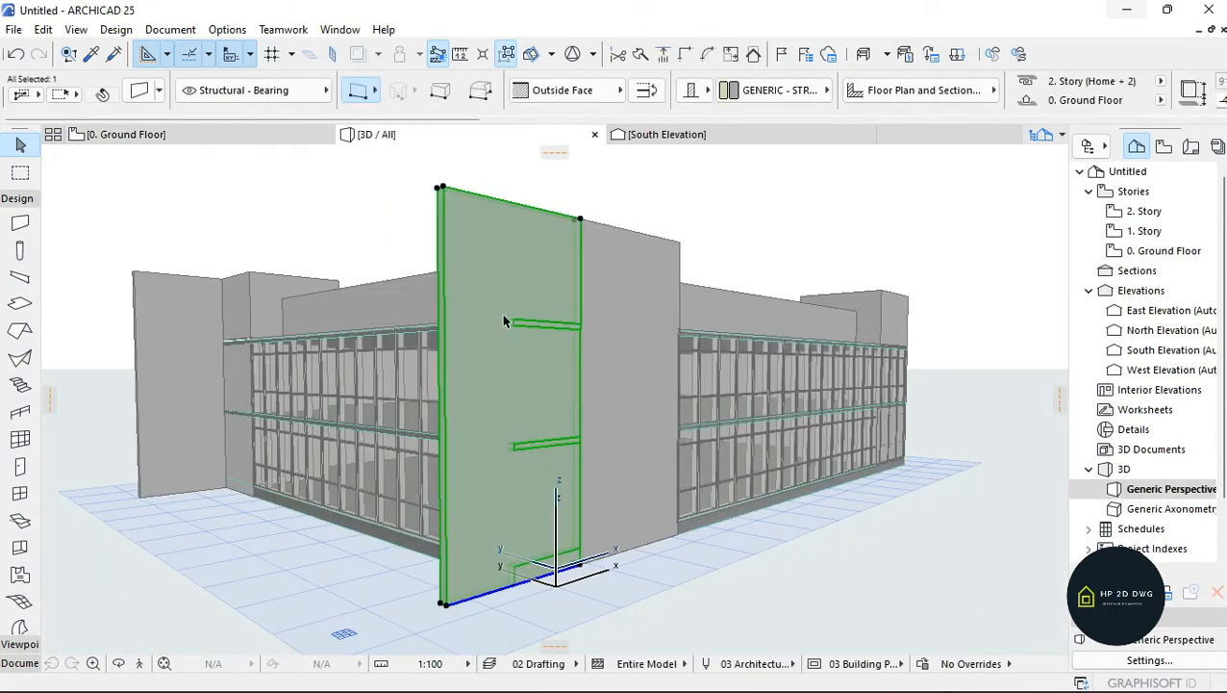
pyautogui.click(628, 362)
pyautogui.click(507, 426)
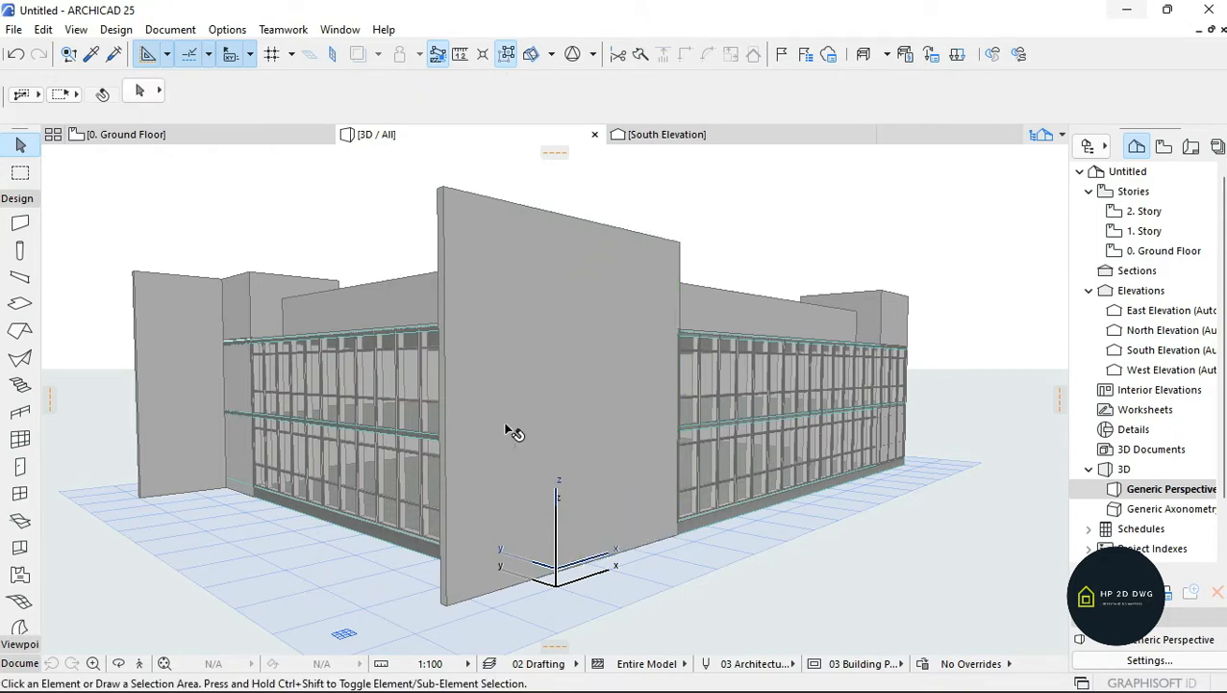
pyautogui.click(467, 248)
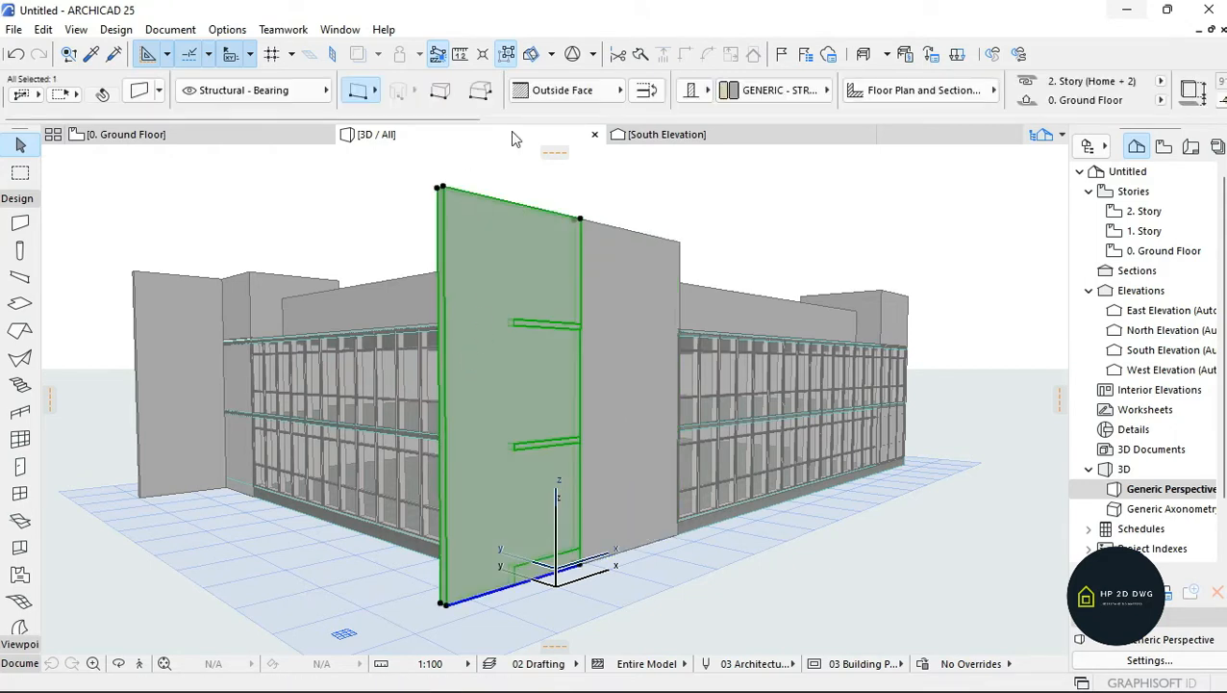
pyautogui.scroll(3, 796, 89)
pyautogui.click(144, 92)
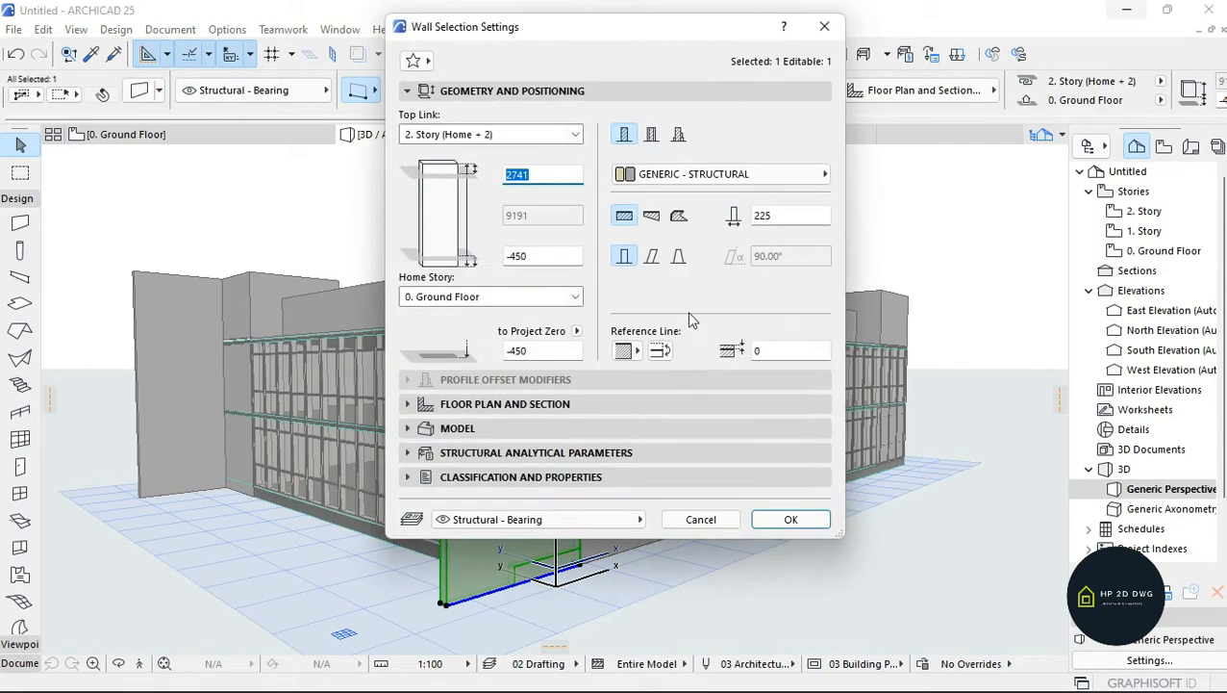
pyautogui.click(542, 427)
pyautogui.click(544, 210)
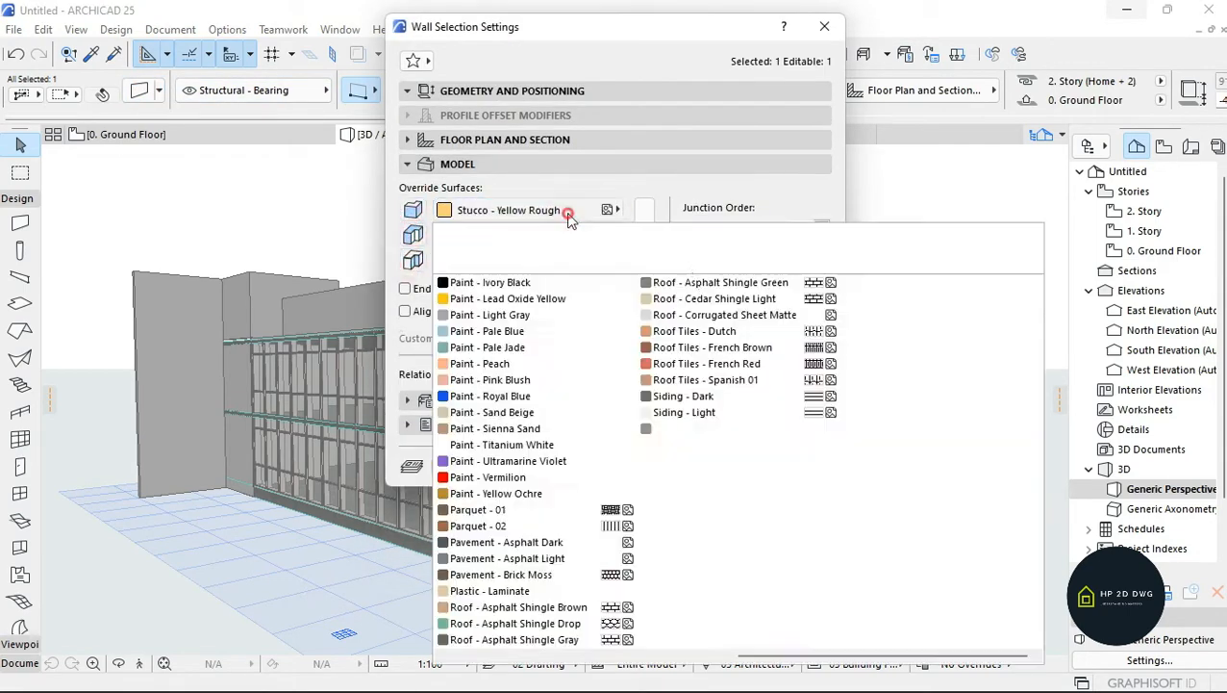
pyautogui.click(497, 478)
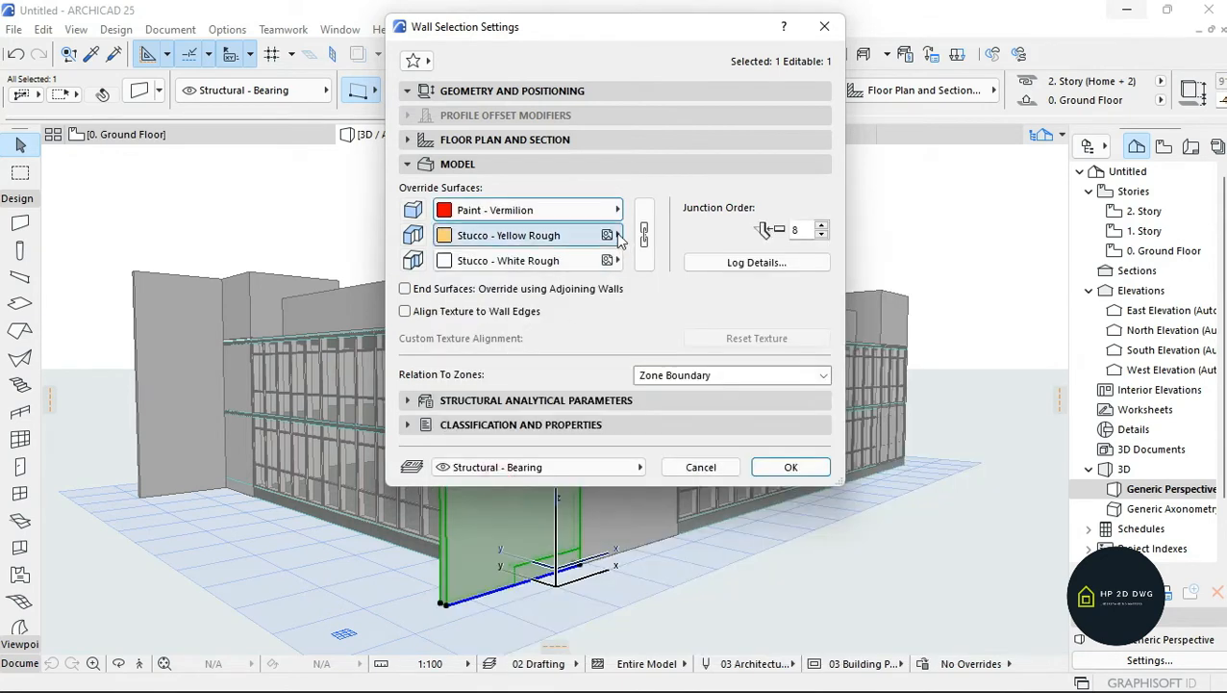
pyautogui.click(645, 233)
pyautogui.click(789, 465)
# - Override all linked surfaces of the front wall's other segment, next to the long glazed facade, with Paint - Anthracite
pyautogui.click(636, 392)
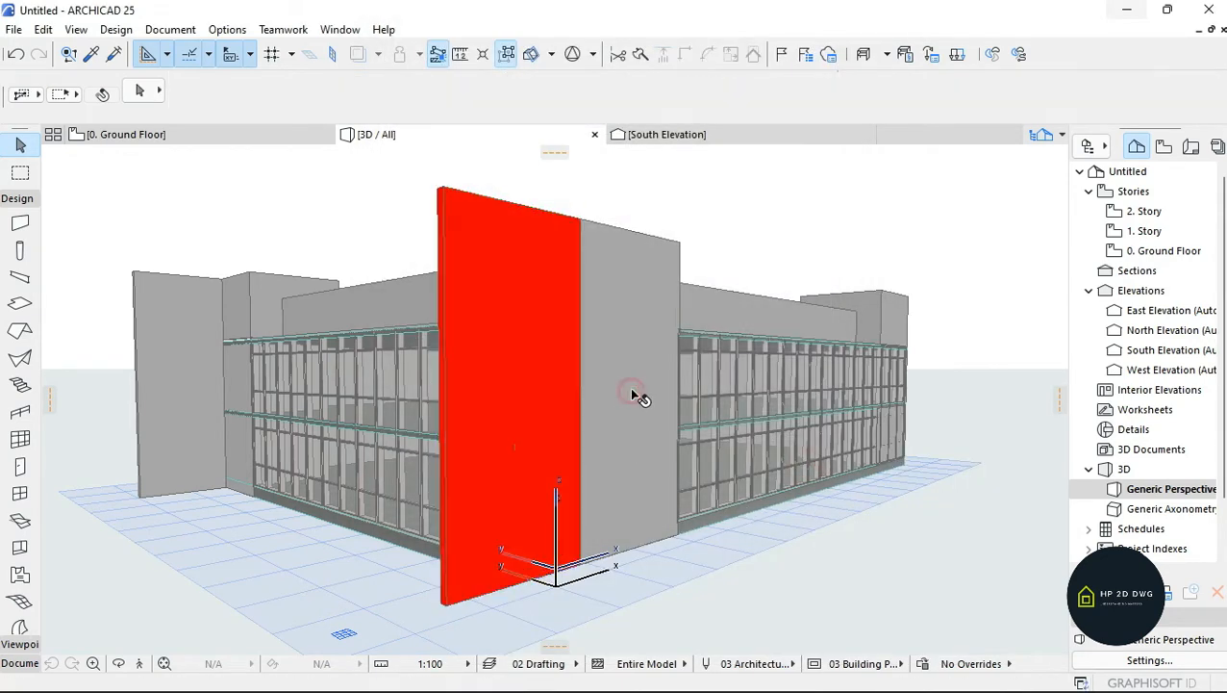
pyautogui.click(142, 91)
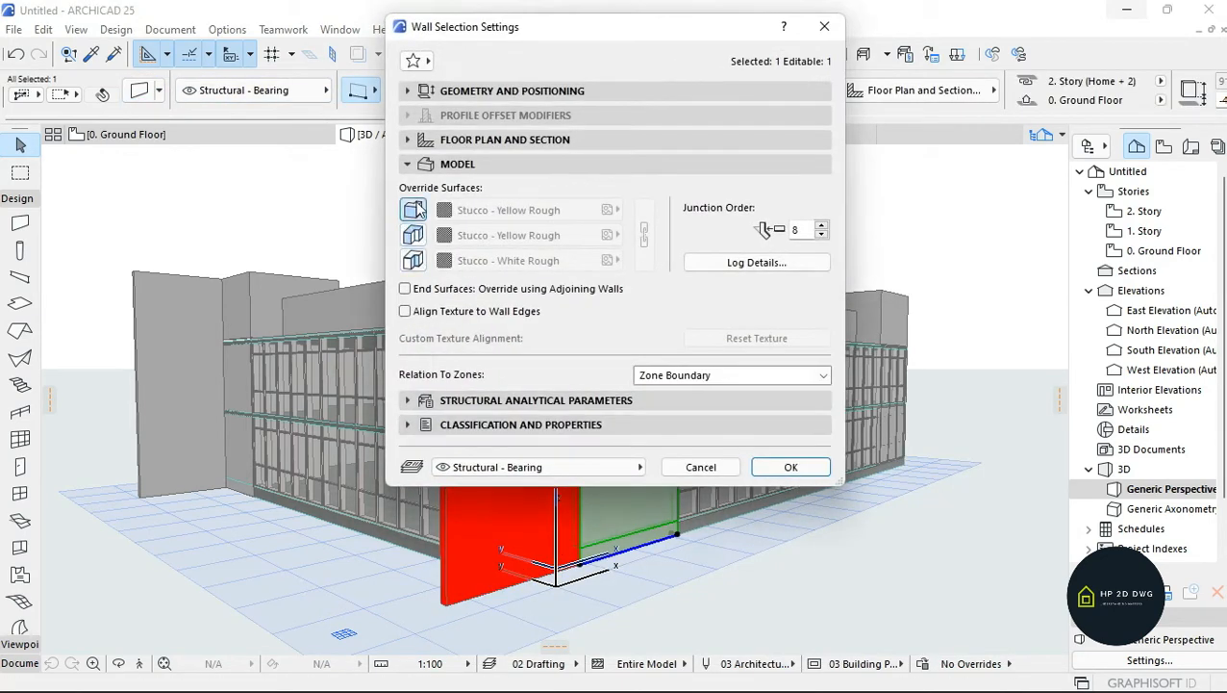
pyautogui.click(413, 260)
pyautogui.click(617, 260)
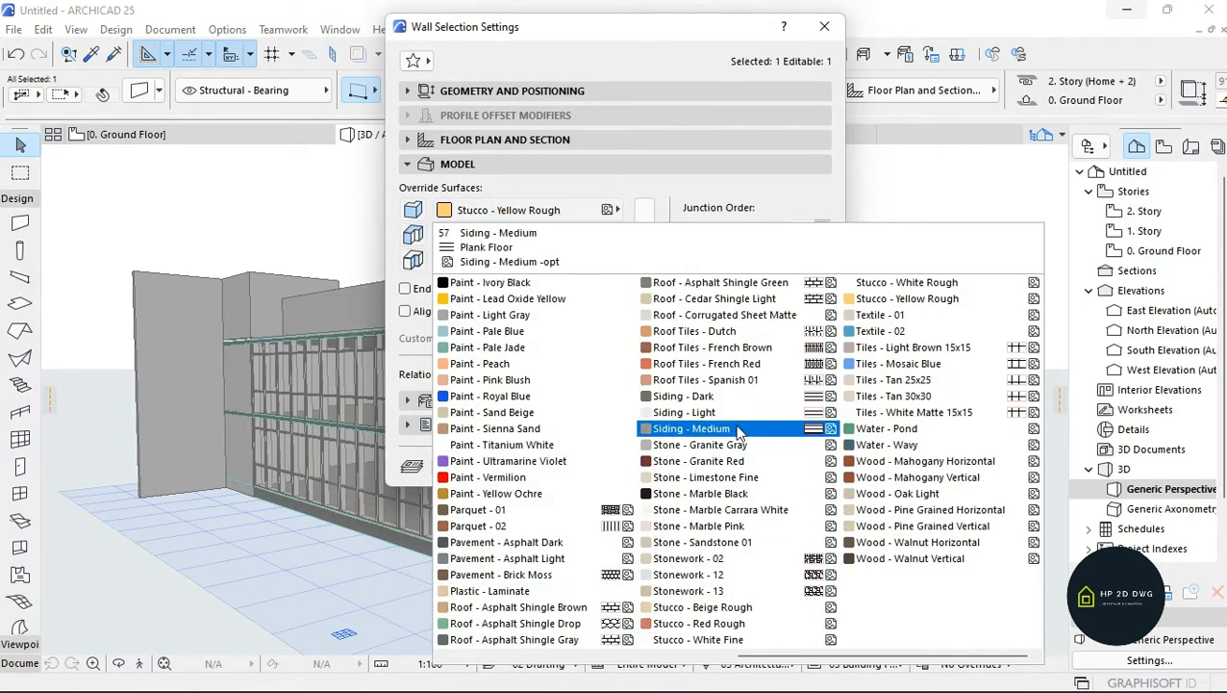
pyautogui.scroll(3, 738, 432)
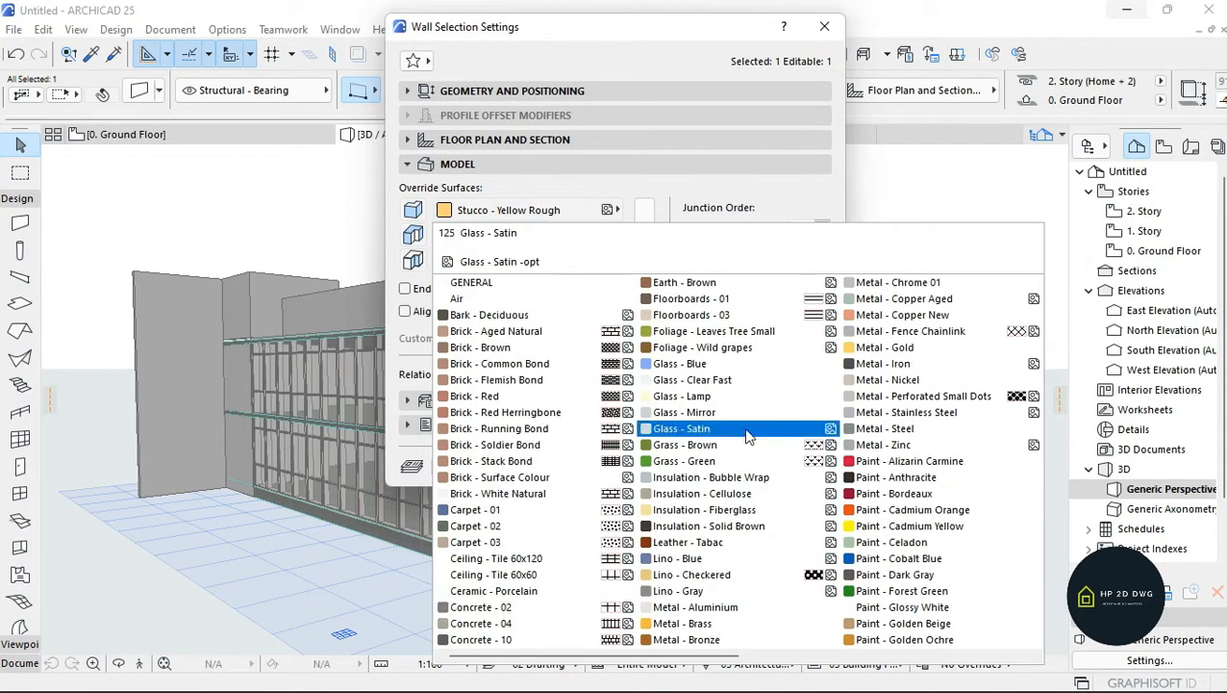
pyautogui.click(964, 484)
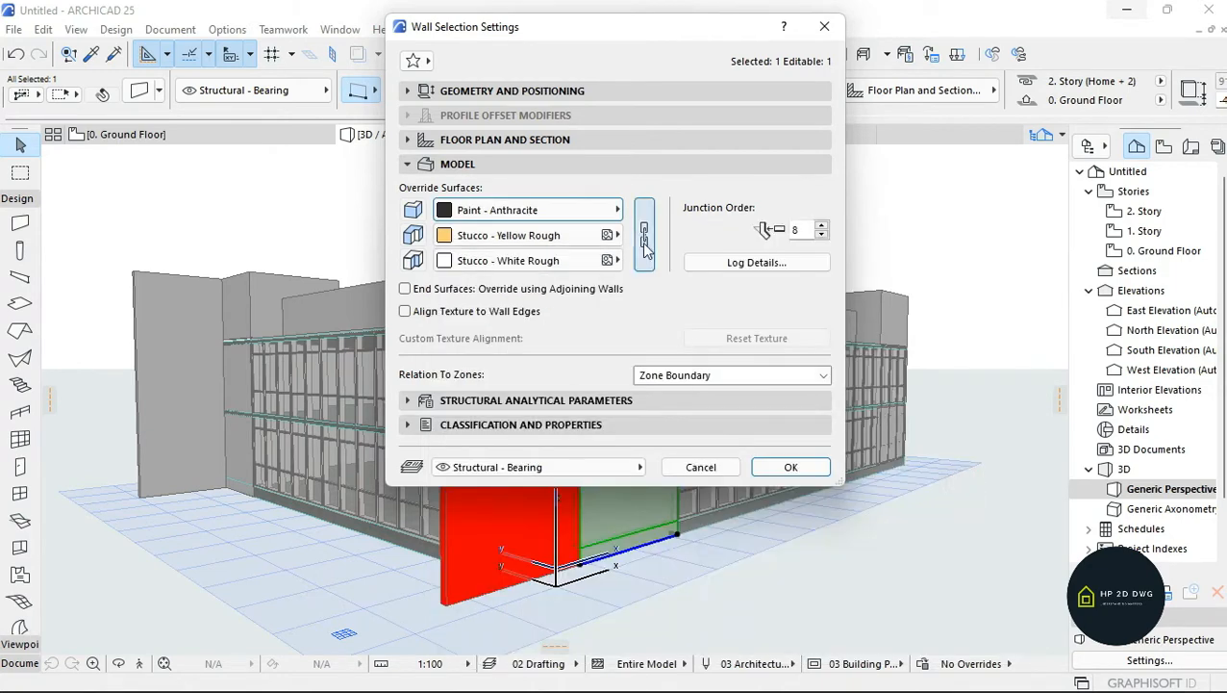
pyautogui.click(818, 473)
pyautogui.press('Escape')
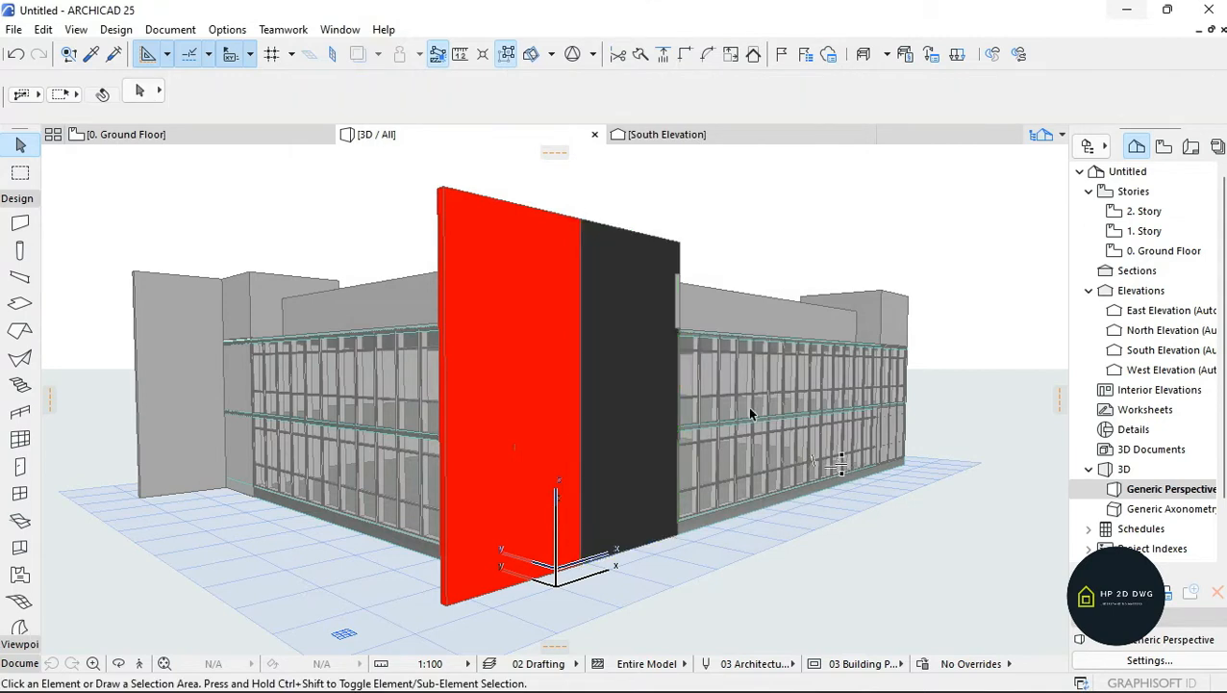
# - Override the surfaces of the far end wall, its return and the rooftop corner walls on both facades with Paint - Anthracite
pyautogui.click(276, 286)
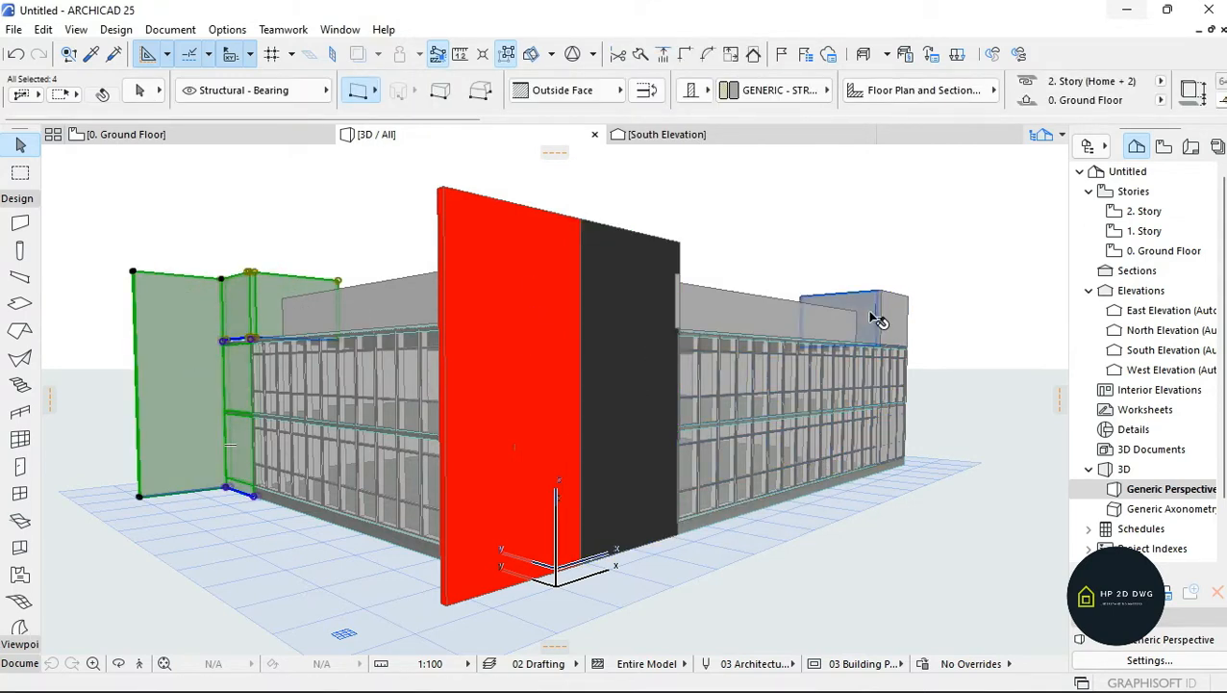
pyautogui.hotkey('ctrl', 't')
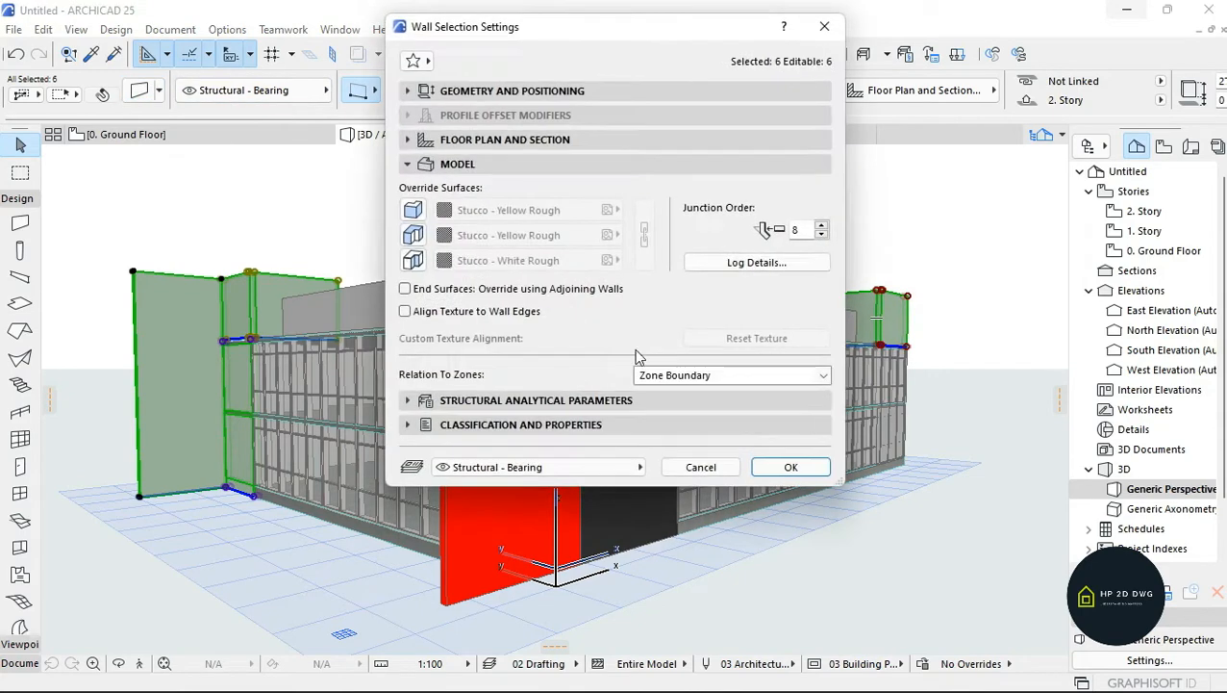
pyautogui.click(413, 210)
pyautogui.click(508, 210)
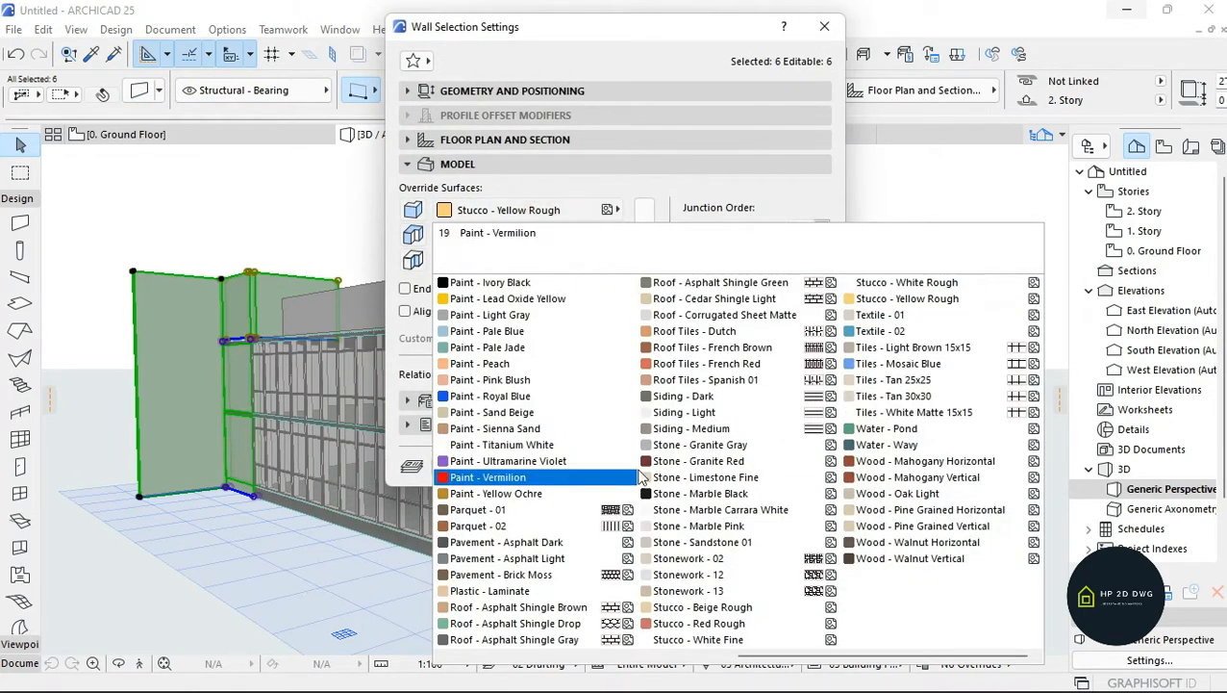
pyautogui.scroll(5, 467, 363)
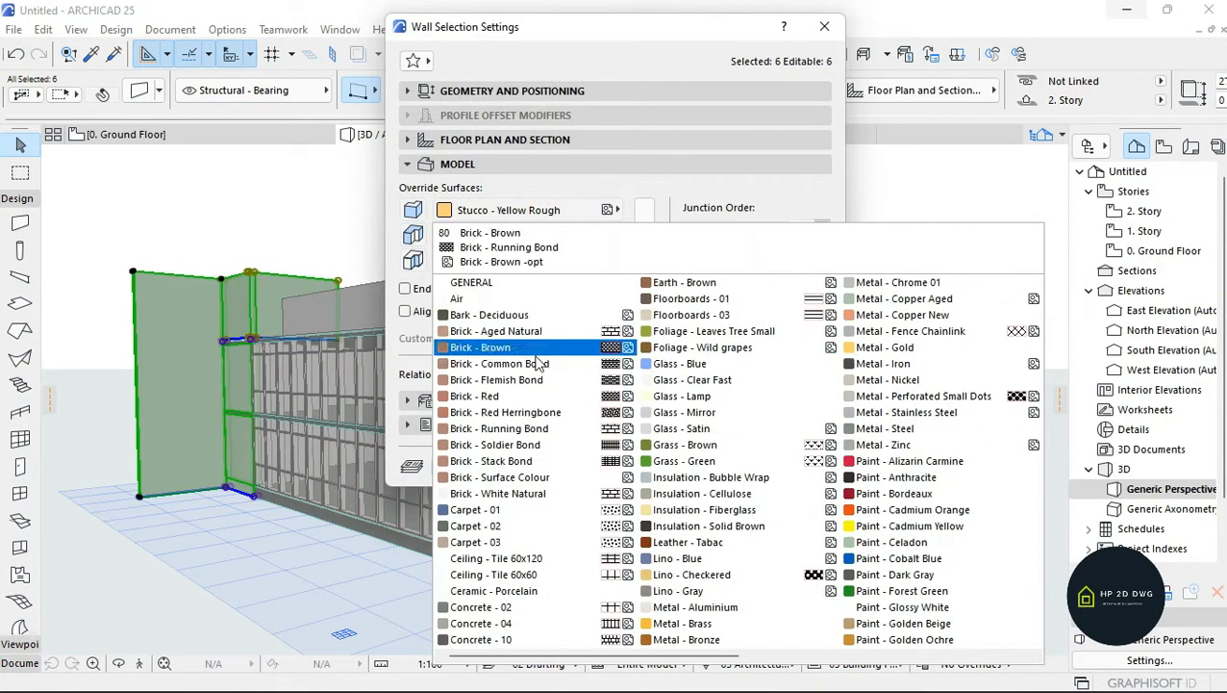
pyautogui.click(890, 478)
pyautogui.click(793, 471)
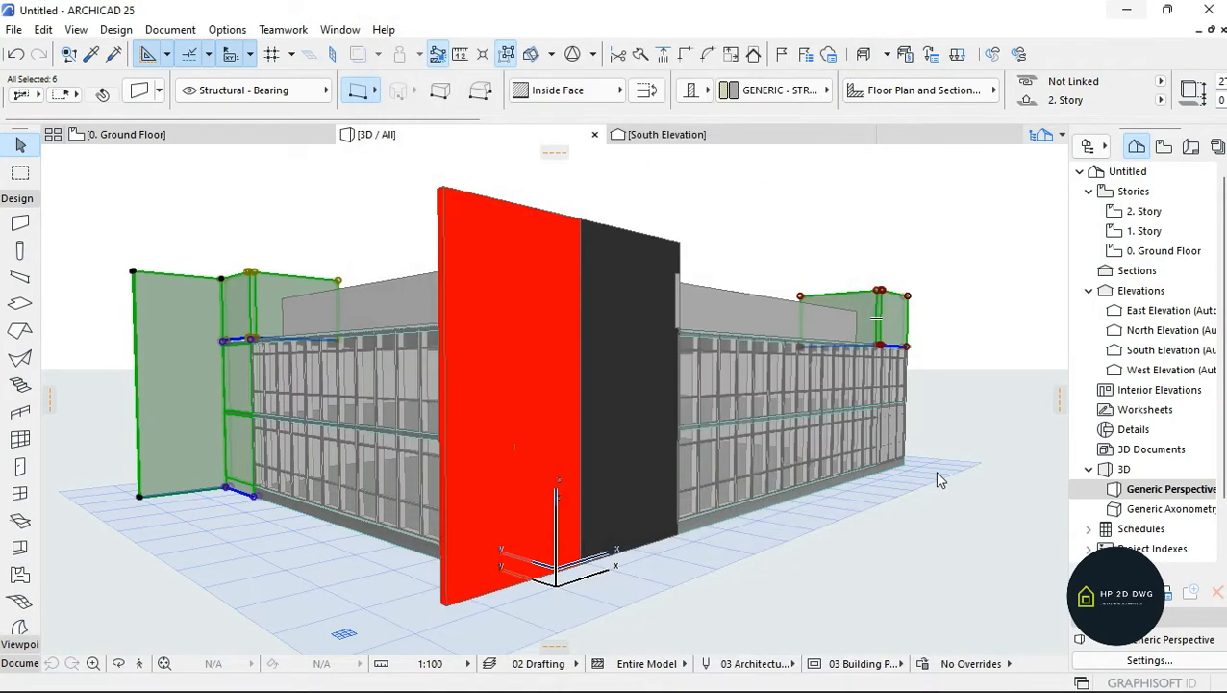
pyautogui.click(935, 476)
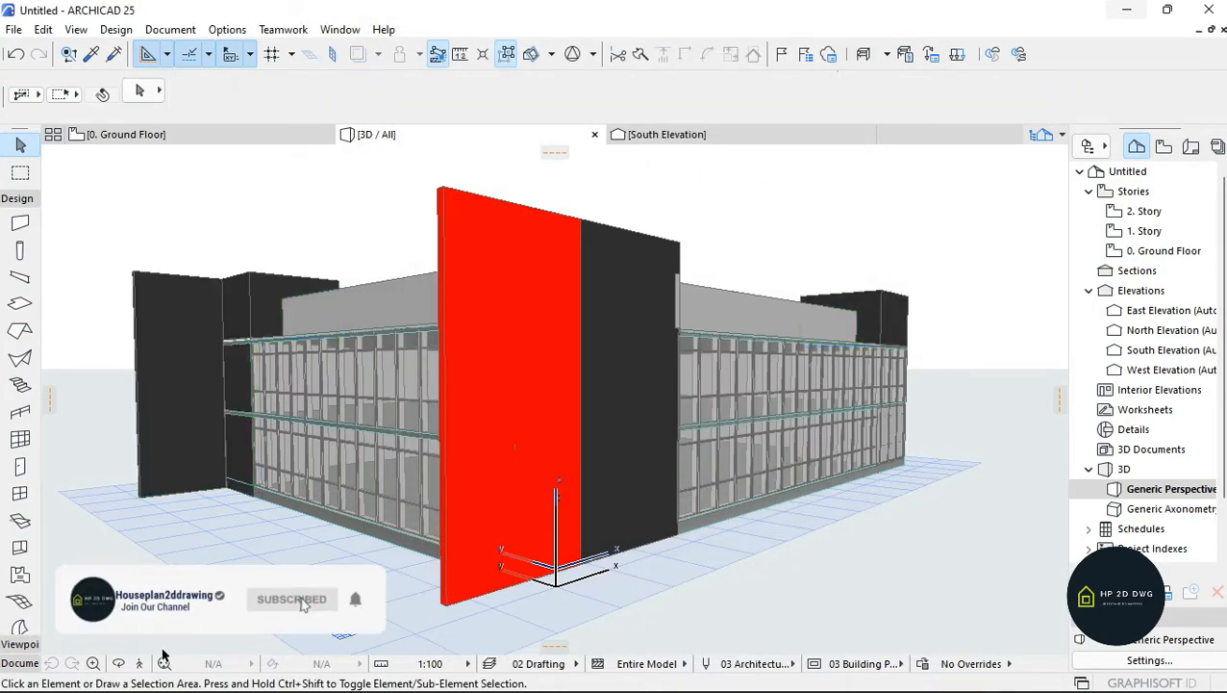
# - Examine the rooftop parapet's short return and corner joint in the 2. Story plan, and return to the 3D view
pyautogui.scroll(-5, 553, 406)
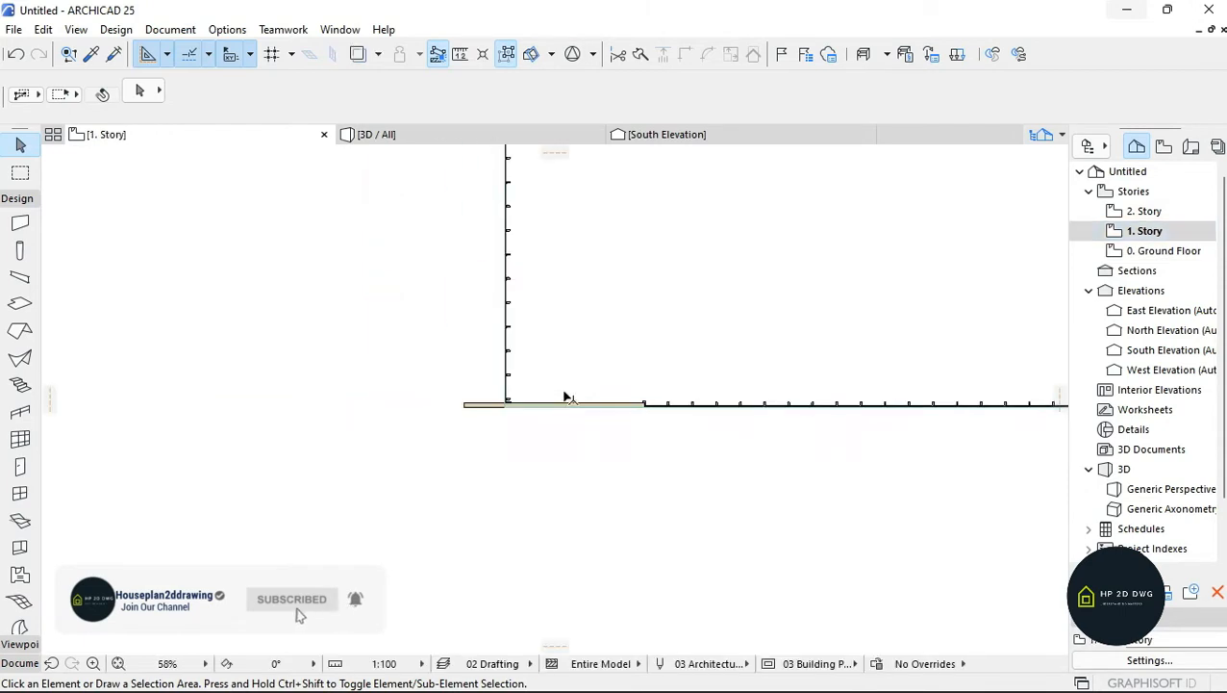
pyautogui.doubleClick(1144, 212)
pyautogui.scroll(6, 643, 399)
pyautogui.scroll(2, 583, 418)
pyautogui.click(599, 429)
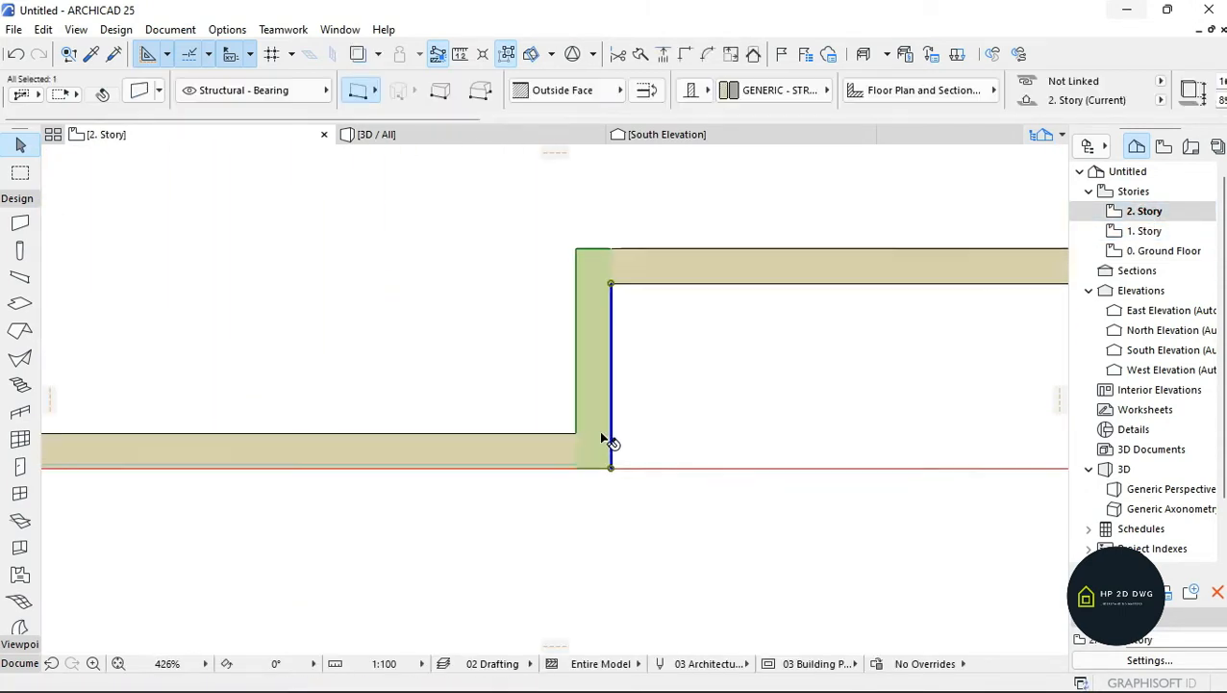
pyautogui.scroll(3, 600, 427)
pyautogui.click(617, 496)
pyautogui.click(617, 440)
pyautogui.scroll(-3, 623, 471)
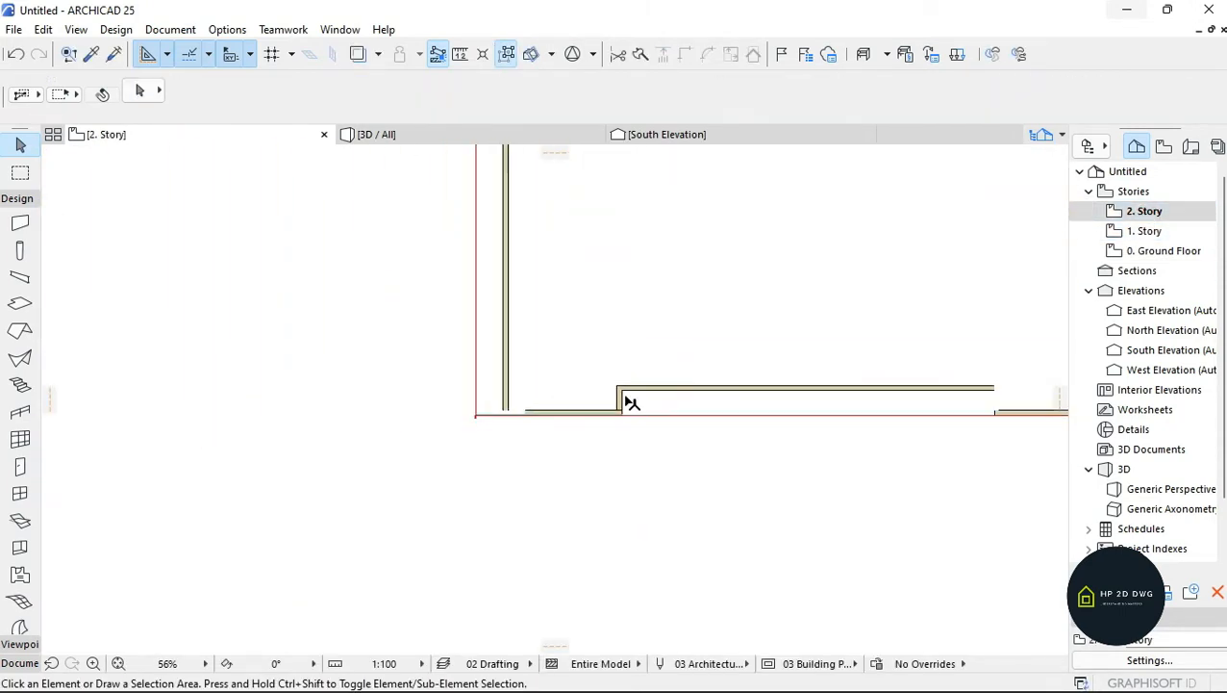
pyautogui.click(428, 135)
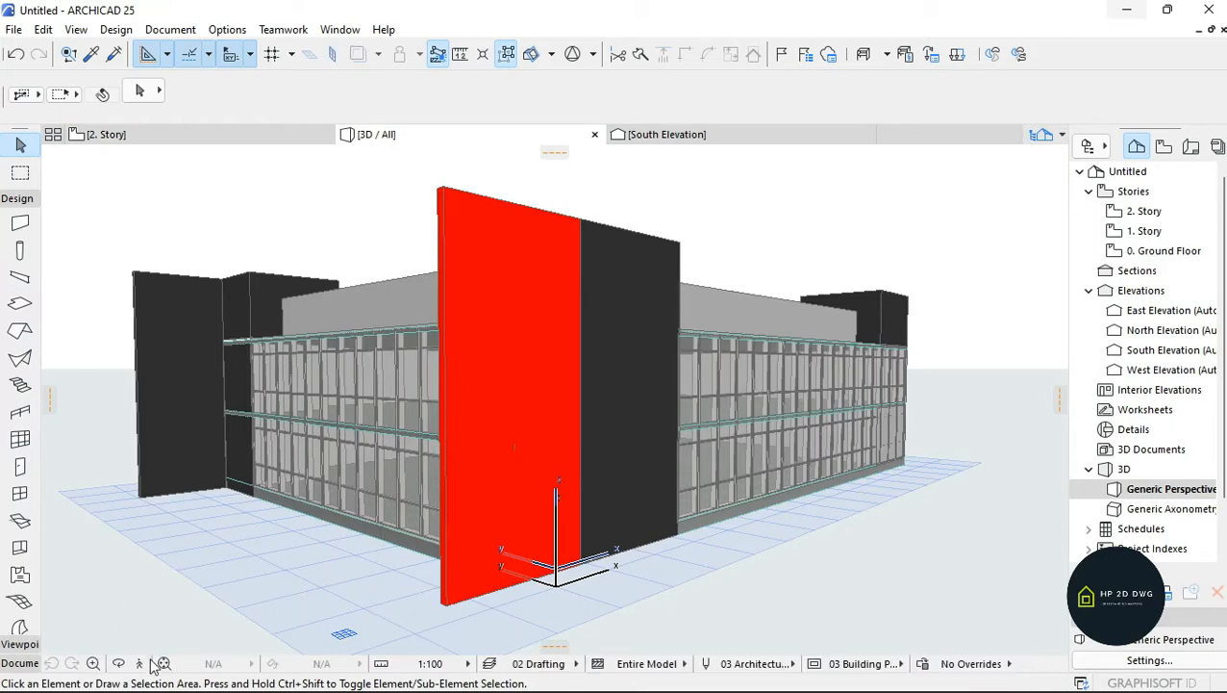
# - Override all surfaces of the three second-storey parapet walls with Paint - Yellow Ochre, linking the surface settings together
pyautogui.click(410, 279)
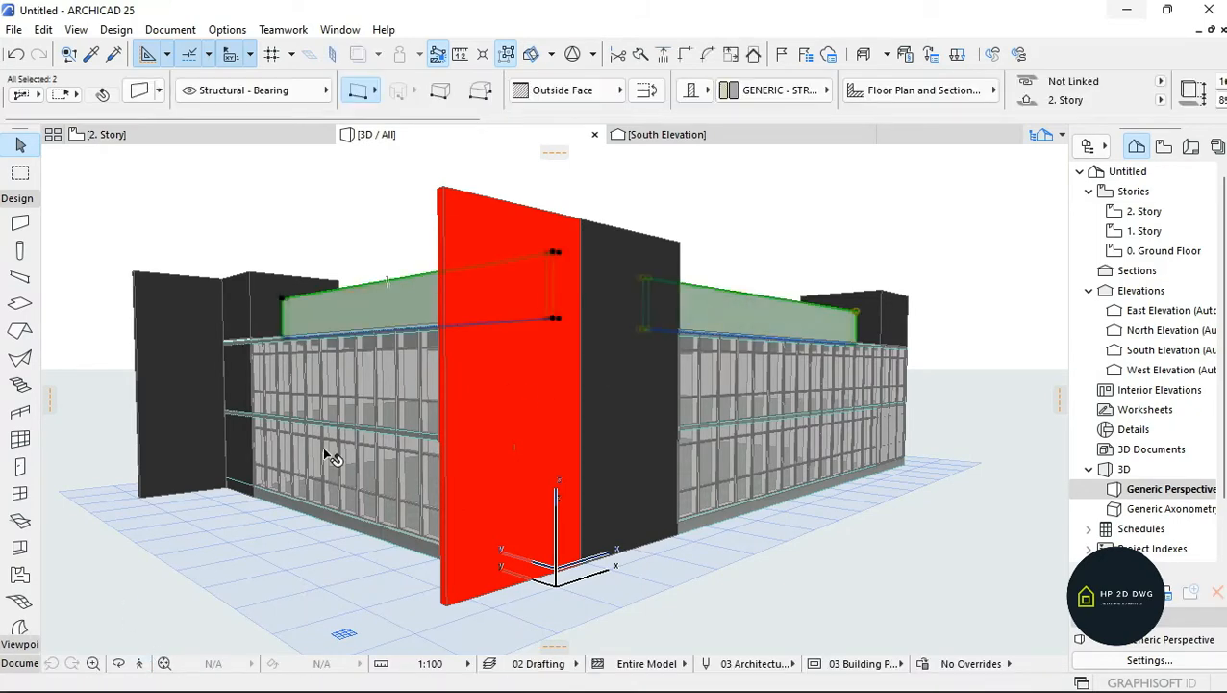
pyautogui.click(137, 663)
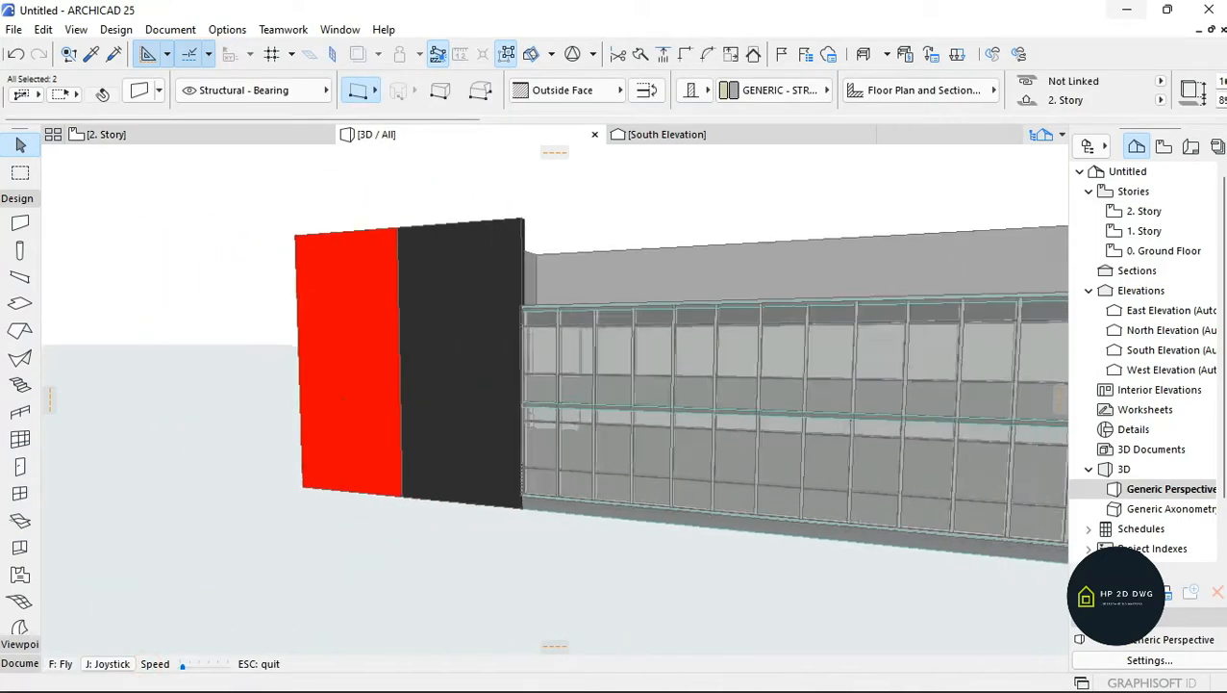
pyautogui.press('Escape')
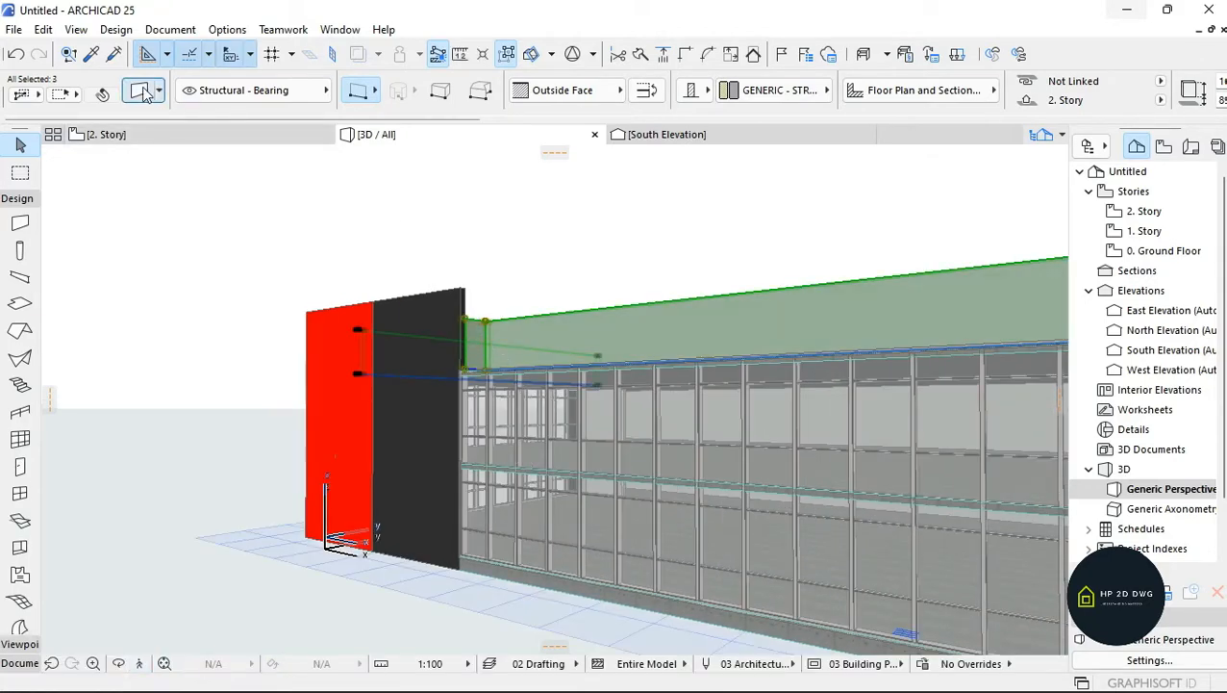
pyautogui.click(413, 210)
pyautogui.click(414, 235)
pyautogui.click(414, 259)
pyautogui.click(536, 212)
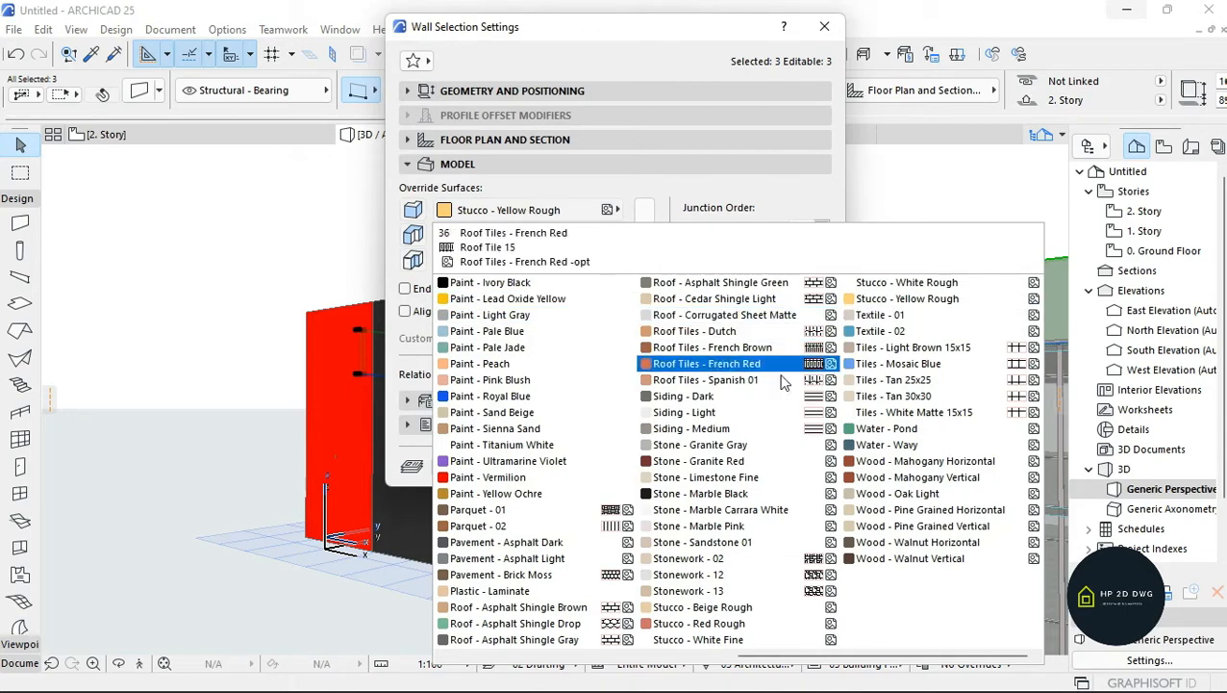
pyautogui.scroll(3, 736, 433)
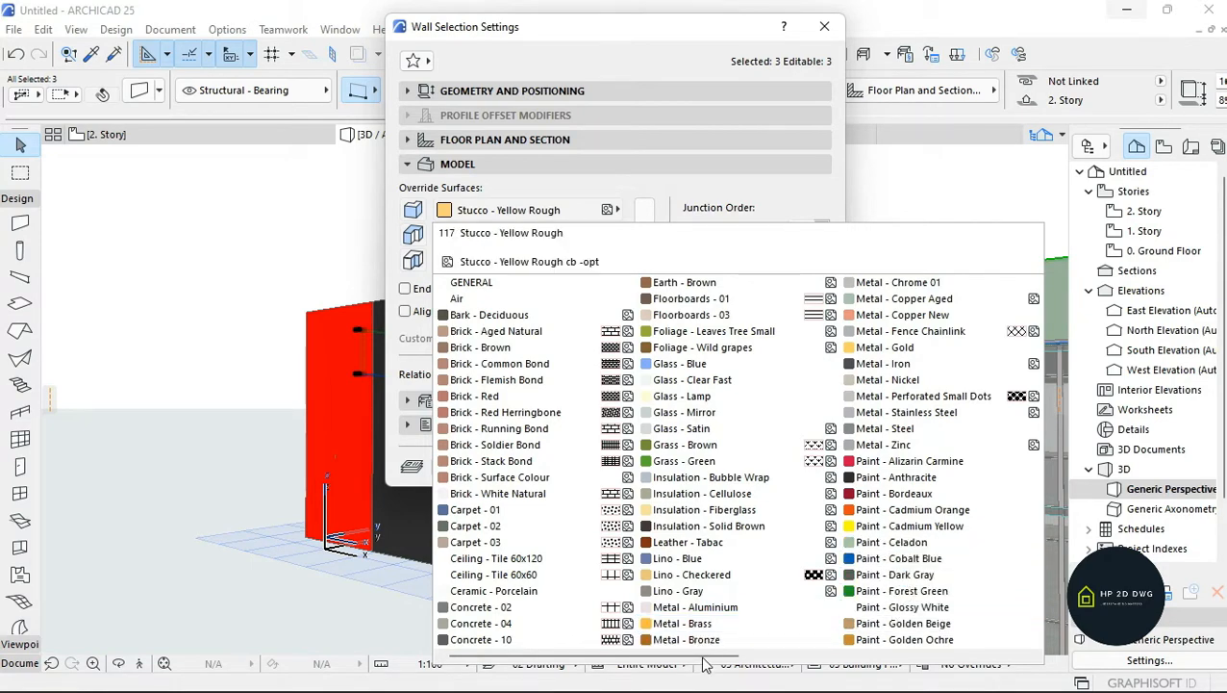
pyautogui.scroll(-3, 962, 635)
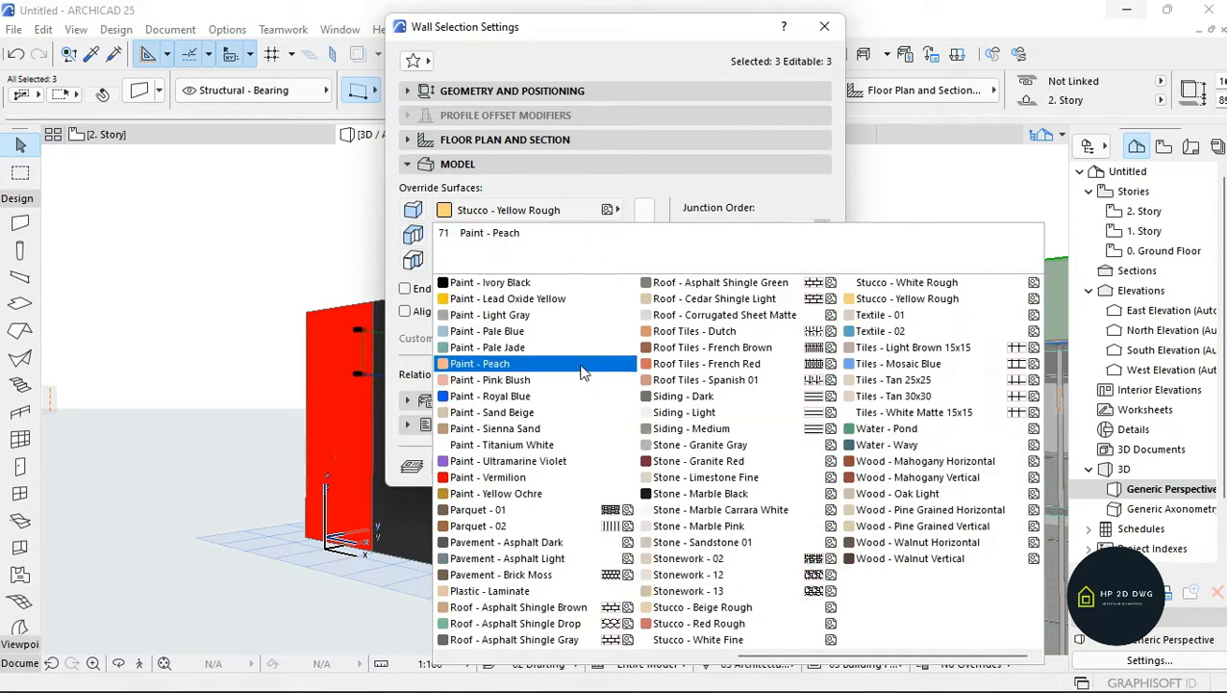
pyautogui.click(526, 498)
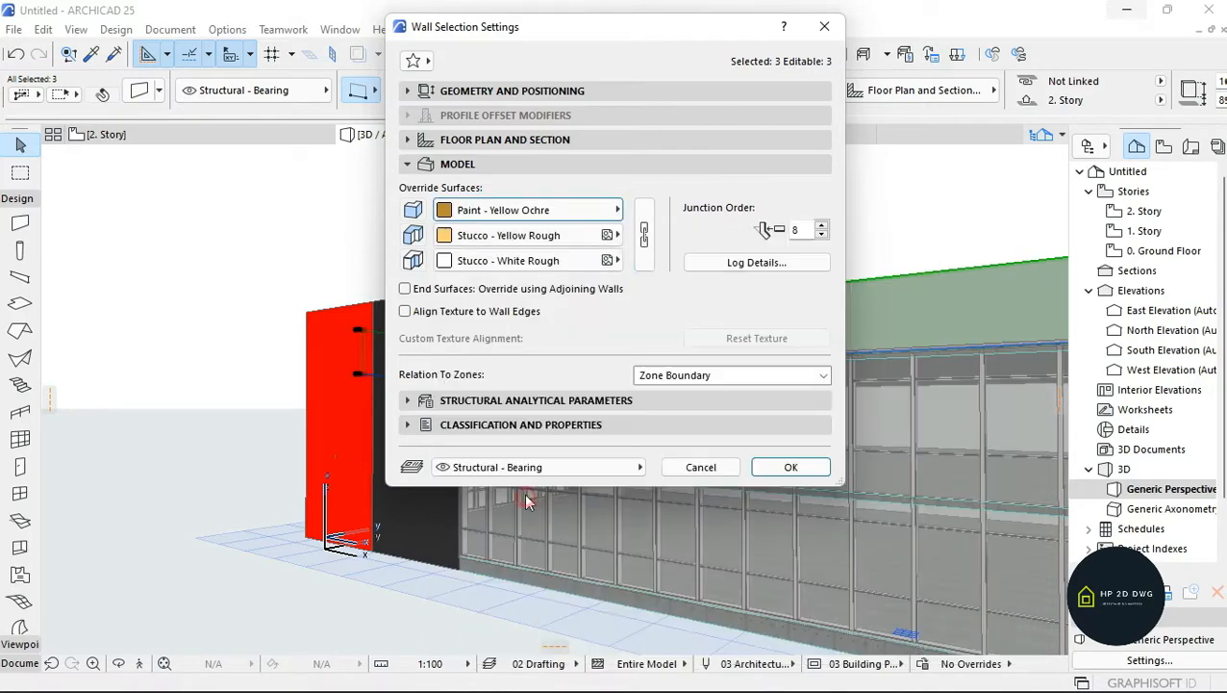
pyautogui.click(643, 233)
pyautogui.click(788, 466)
pyautogui.press('Escape')
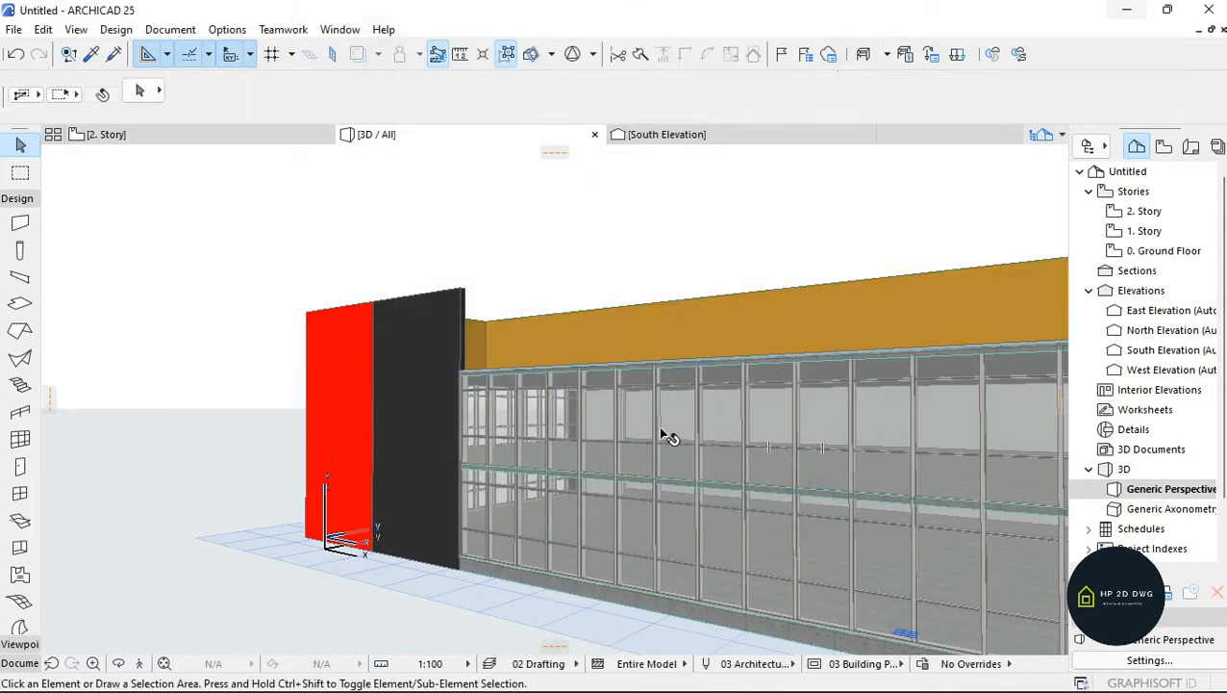
# - Examine the building corner in 3D from eye level and compare it with the McDonald's reference photo
pyautogui.click(142, 667)
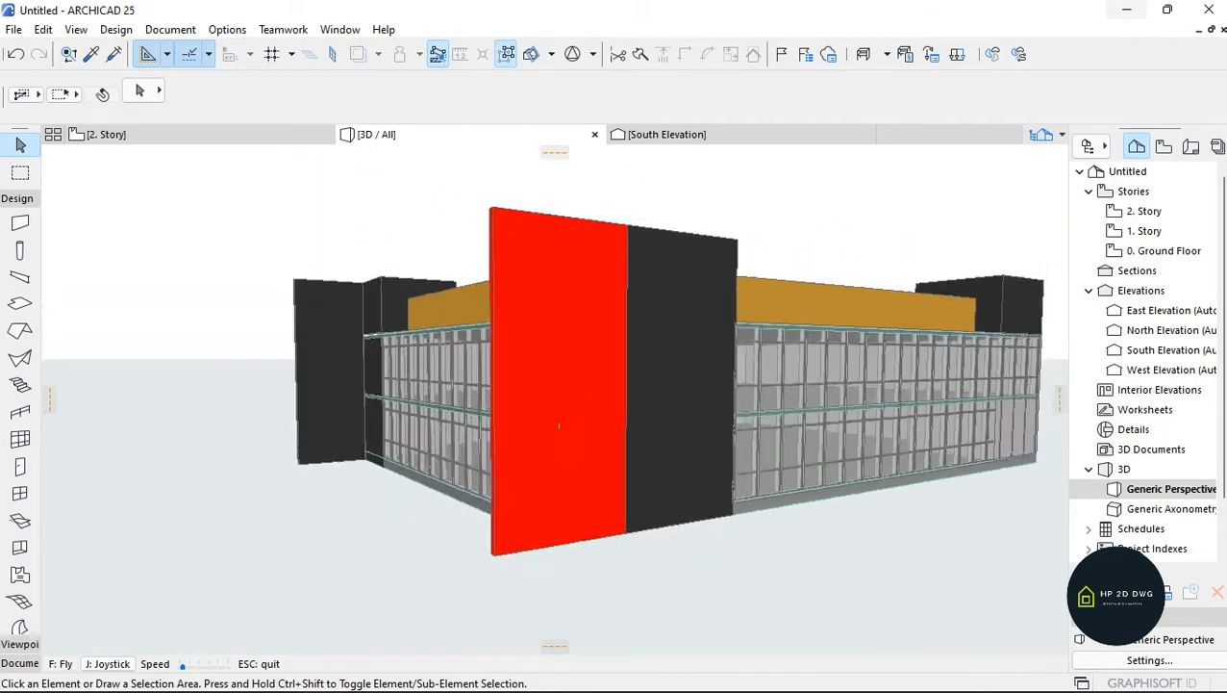
pyautogui.press('Up')
pyautogui.press('pagedown')
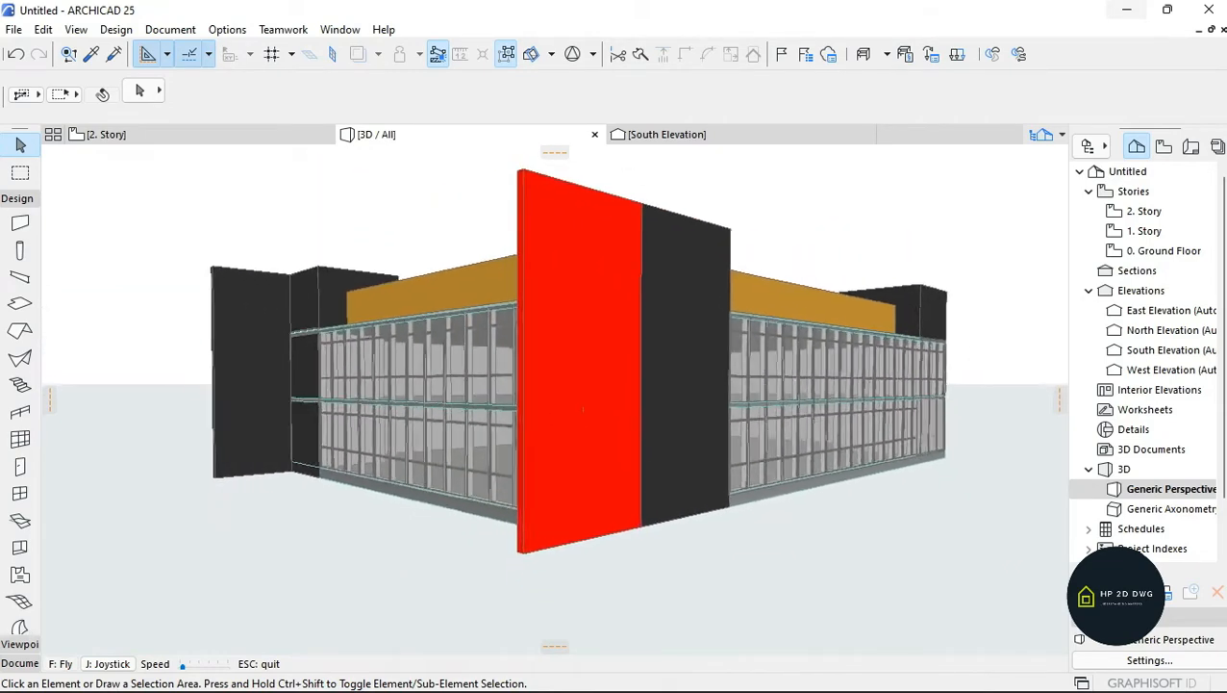
pyautogui.press('Up')
pyautogui.press('Down')
pyautogui.press('Escape')
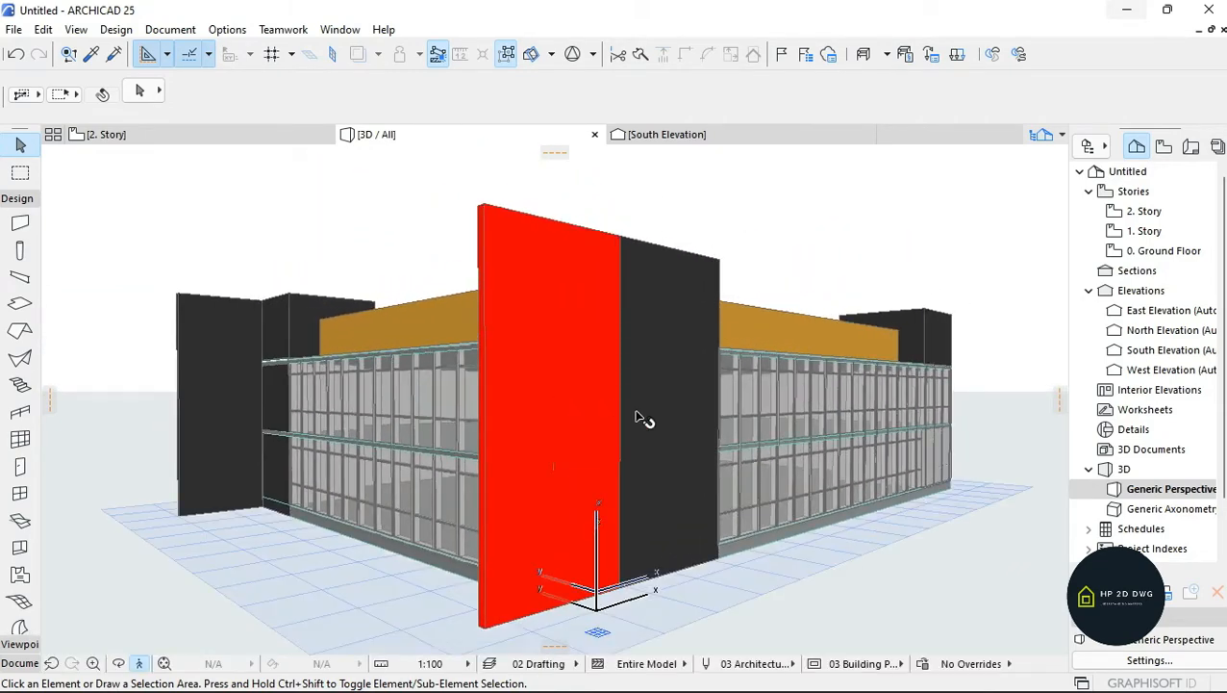
pyautogui.click(834, 673)
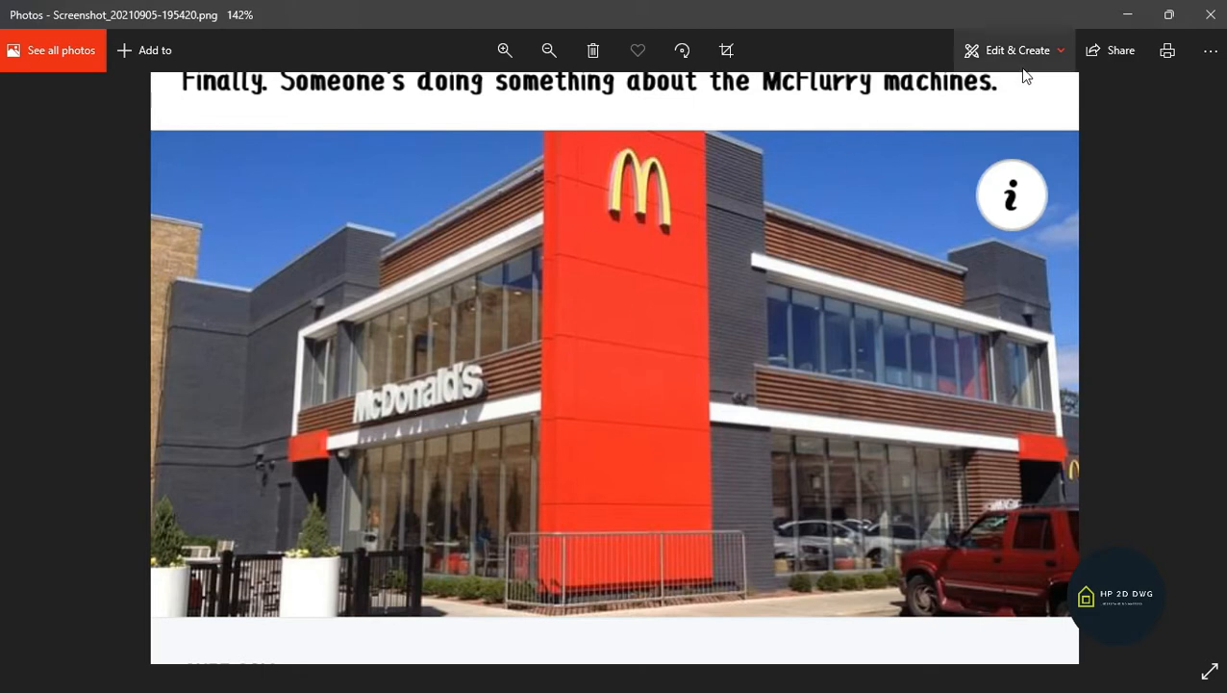
pyautogui.click(1126, 14)
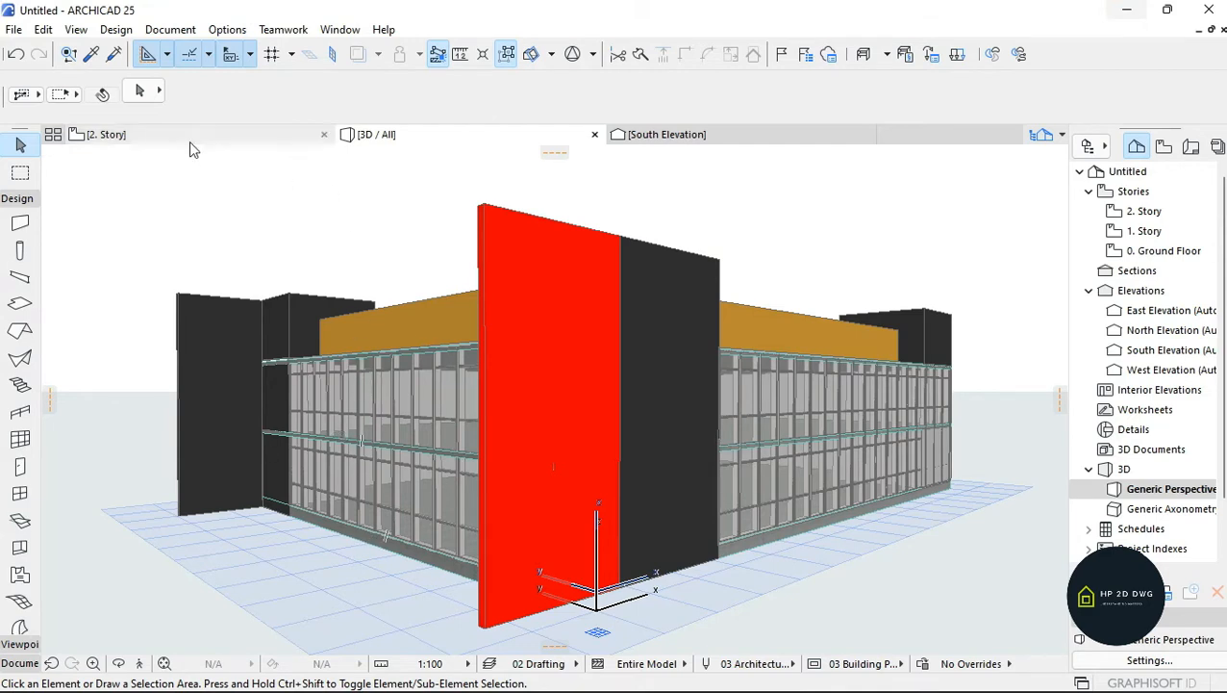
# - Examine the 2. Story and Ground Floor plans and locate the West Elevation marker
pyautogui.click(240, 142)
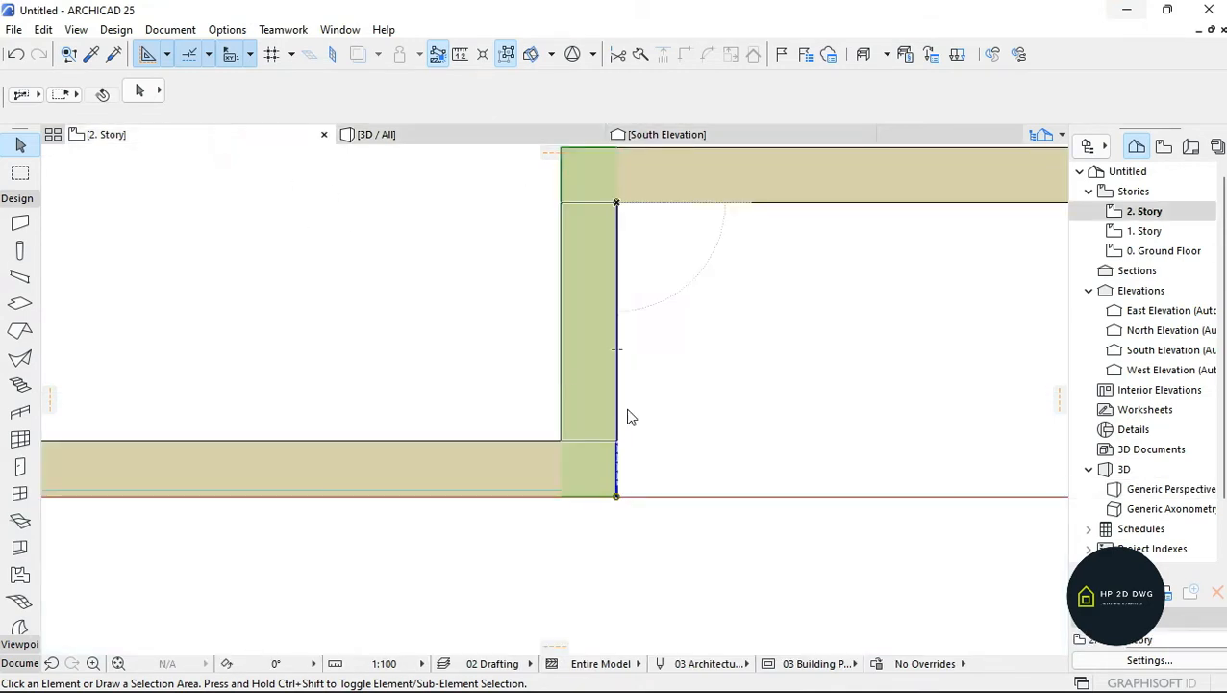
pyautogui.scroll(-12, 628, 431)
pyautogui.scroll(4, 606, 355)
pyautogui.scroll(1, 720, 322)
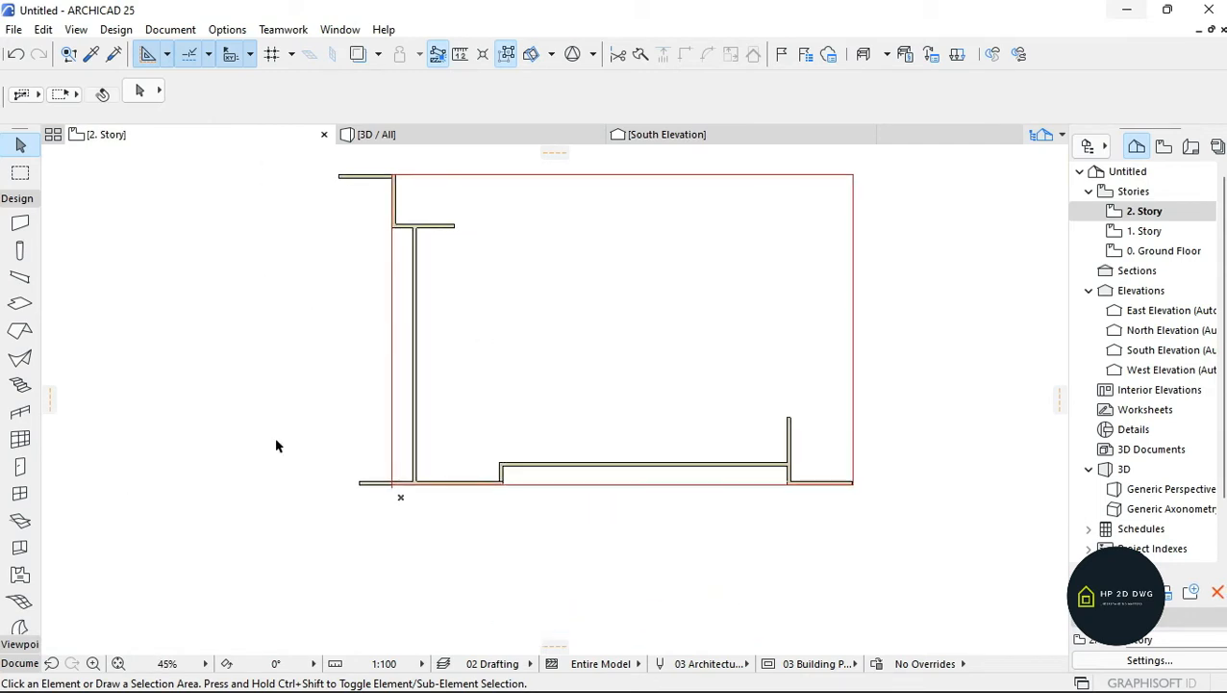
pyautogui.doubleClick(1168, 251)
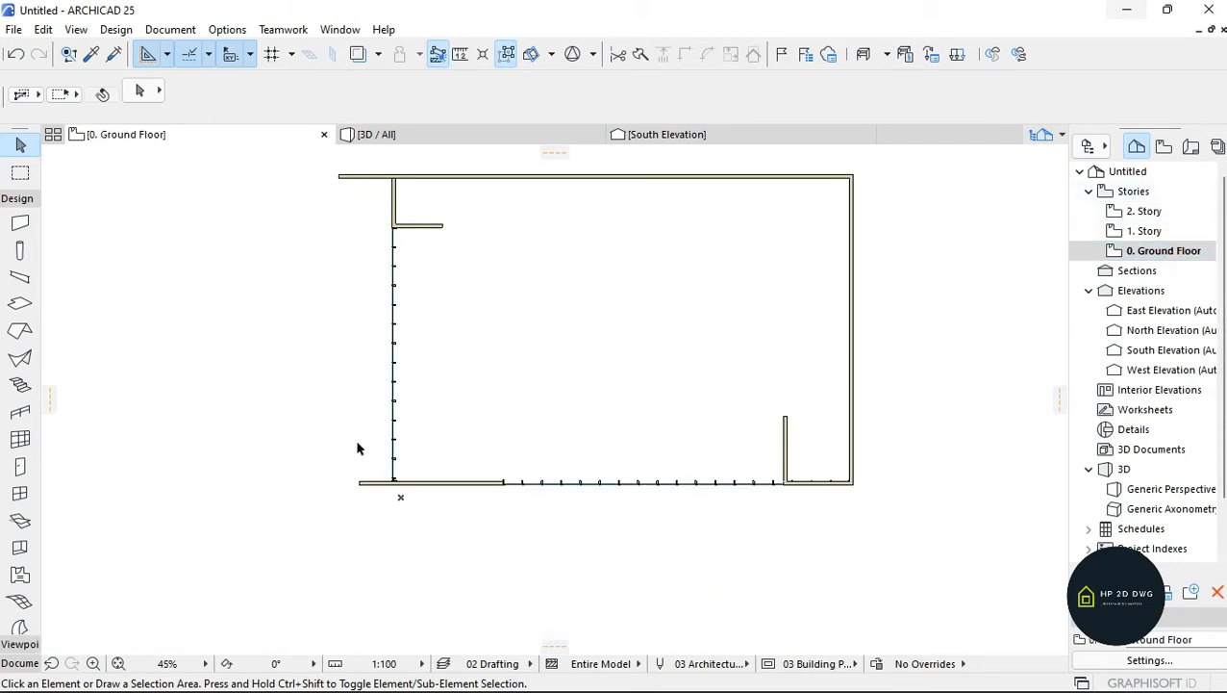
pyautogui.scroll(-5, 616, 301)
pyautogui.scroll(10, 479, 337)
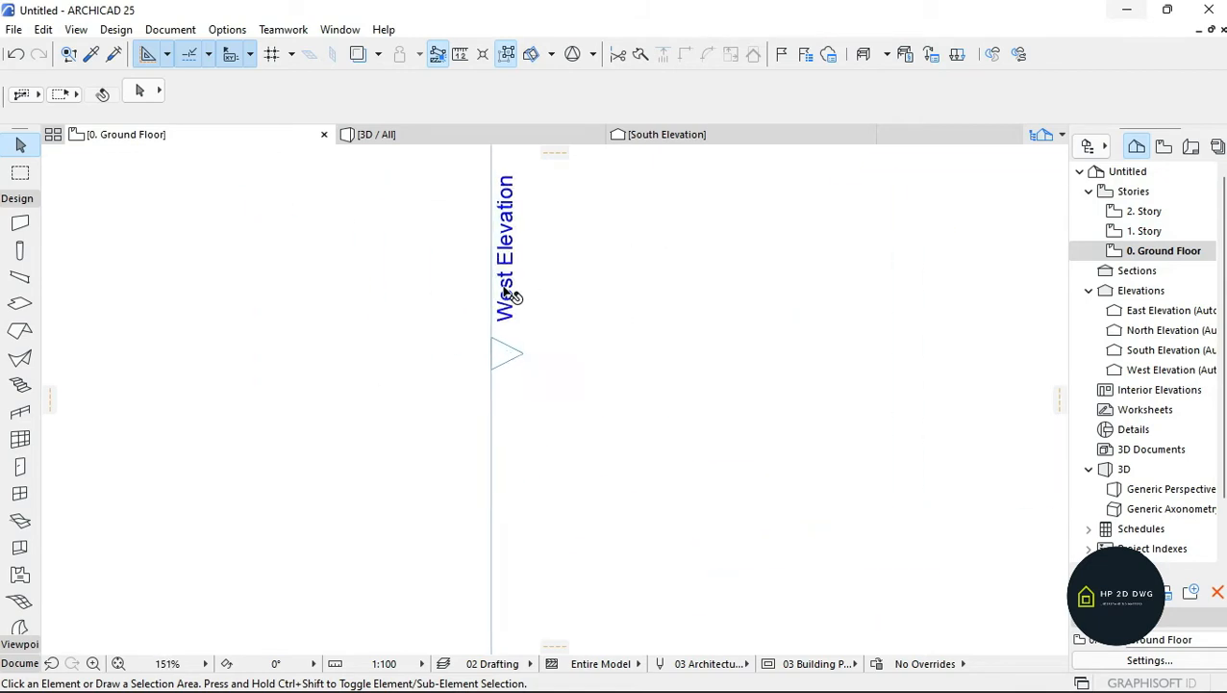
pyautogui.scroll(-9, 510, 295)
pyautogui.scroll(3, 672, 323)
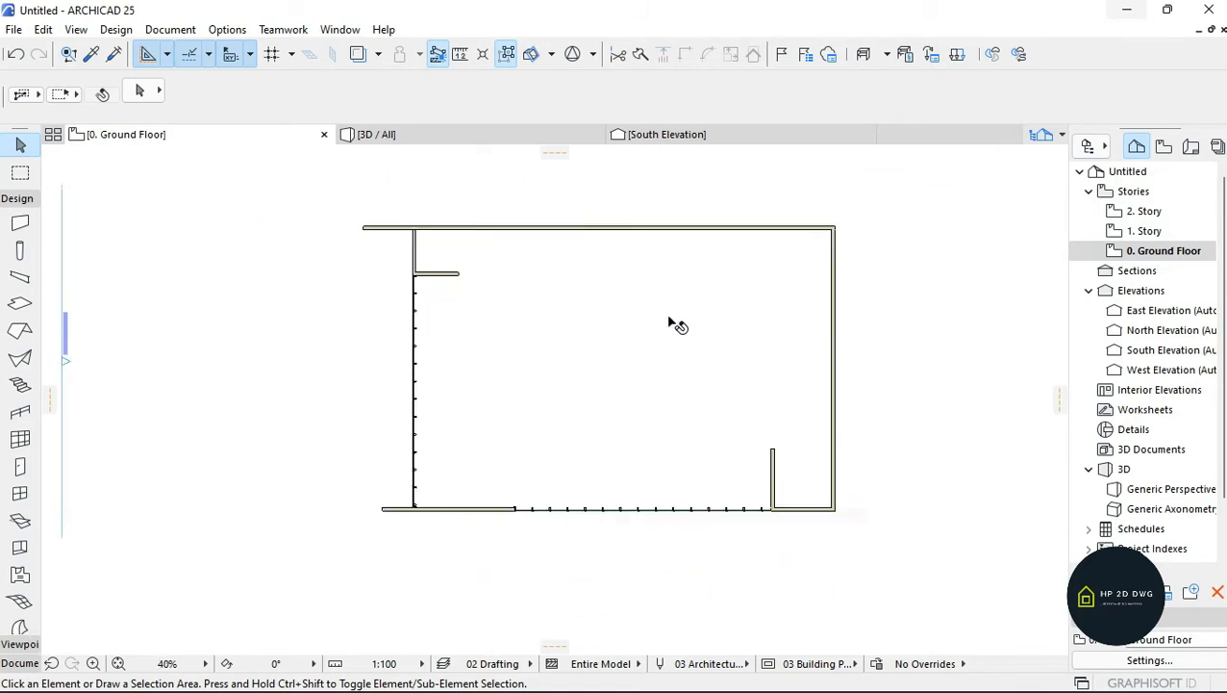
# - Open the West Elevation and examine the facade around the 2. Story level
pyautogui.doubleClick(1172, 370)
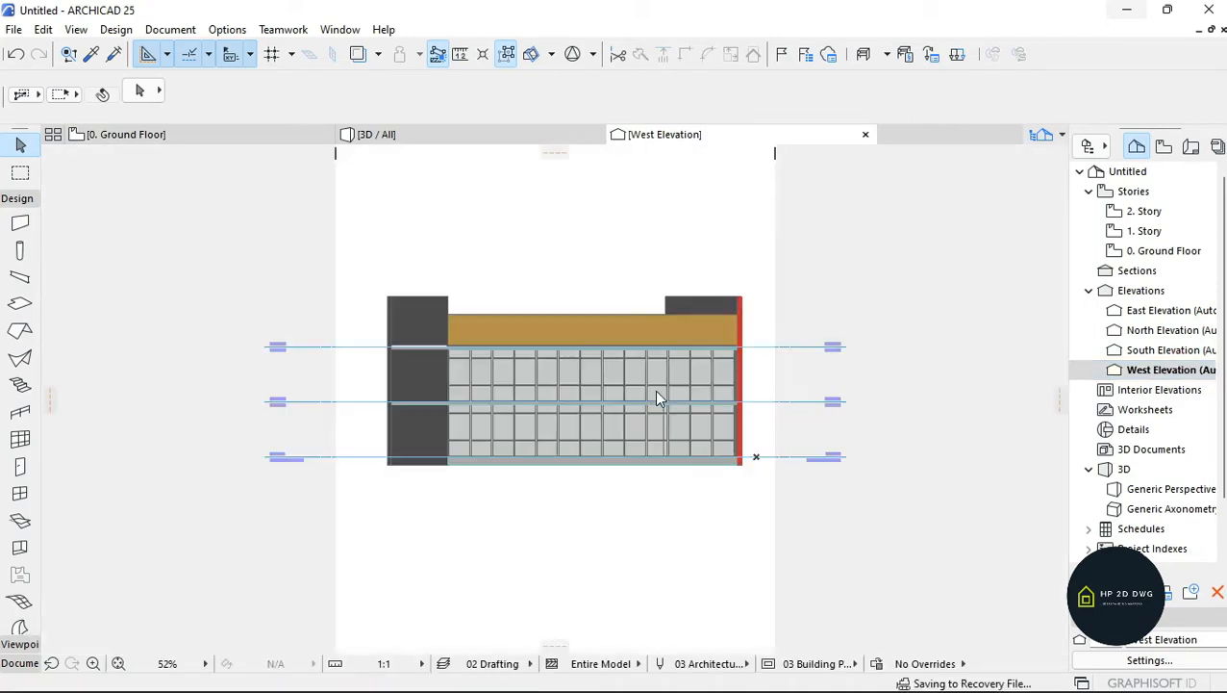
pyautogui.scroll(5, 659, 394)
pyautogui.scroll(3, 656, 397)
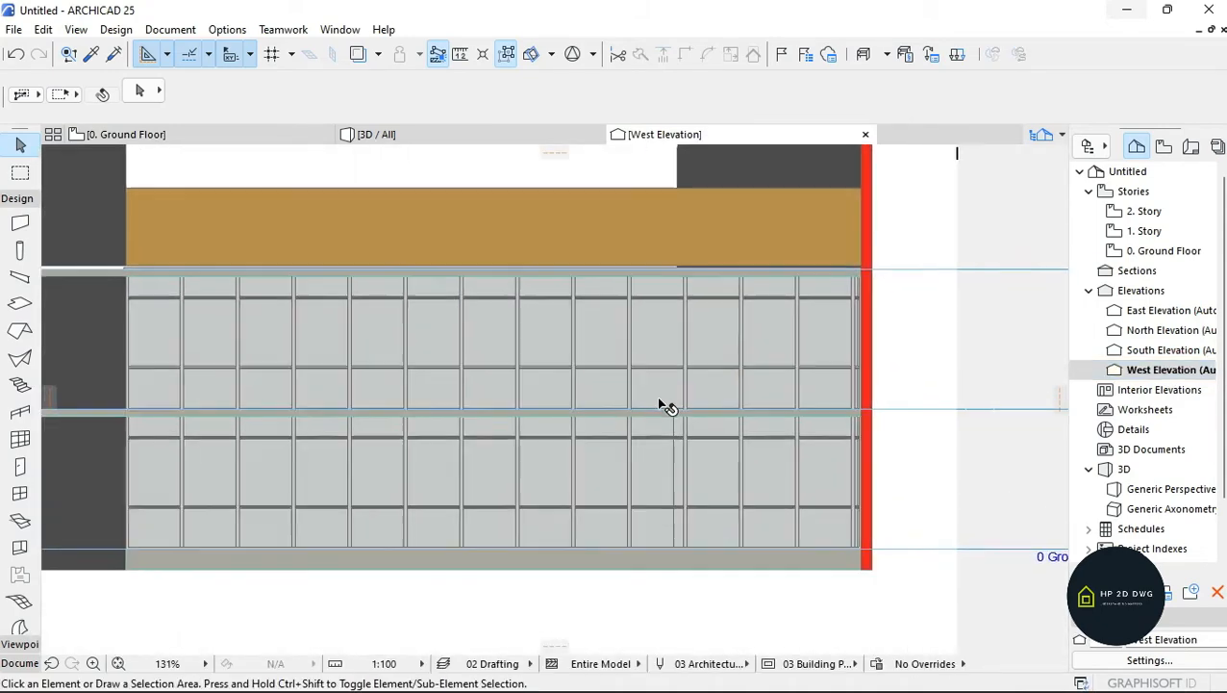
pyautogui.scroll(-4, 767, 375)
pyautogui.scroll(2, 612, 407)
pyautogui.scroll(-3, 670, 396)
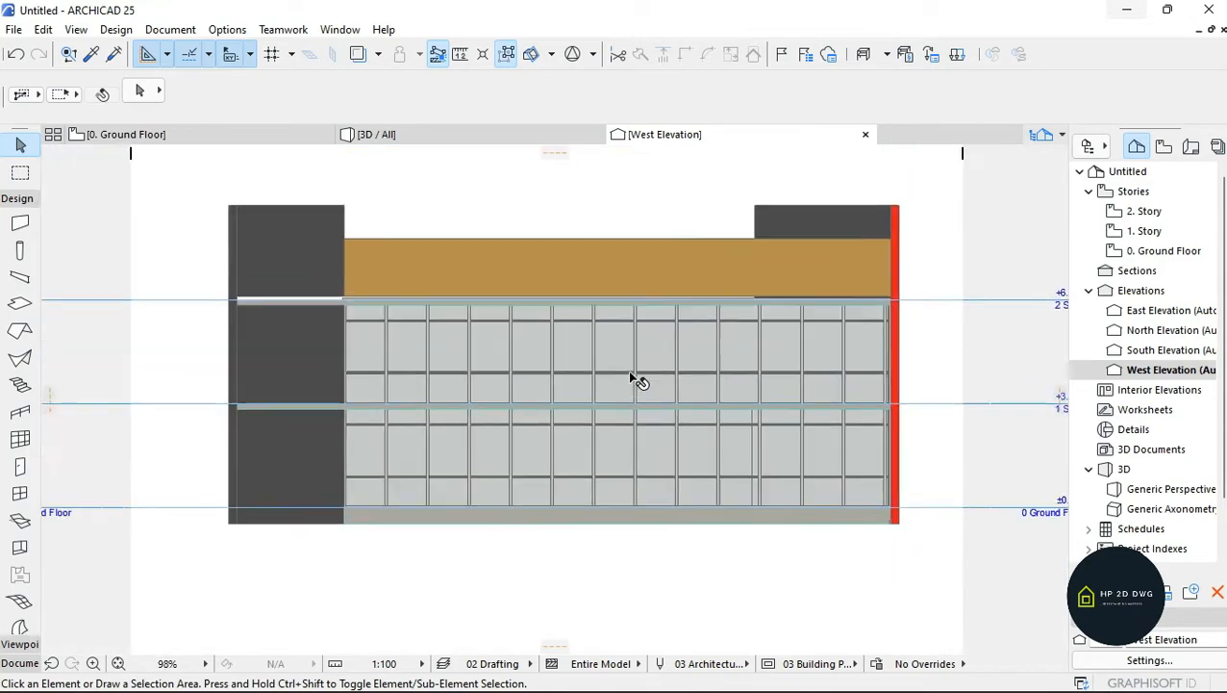
pyautogui.scroll(3, 737, 378)
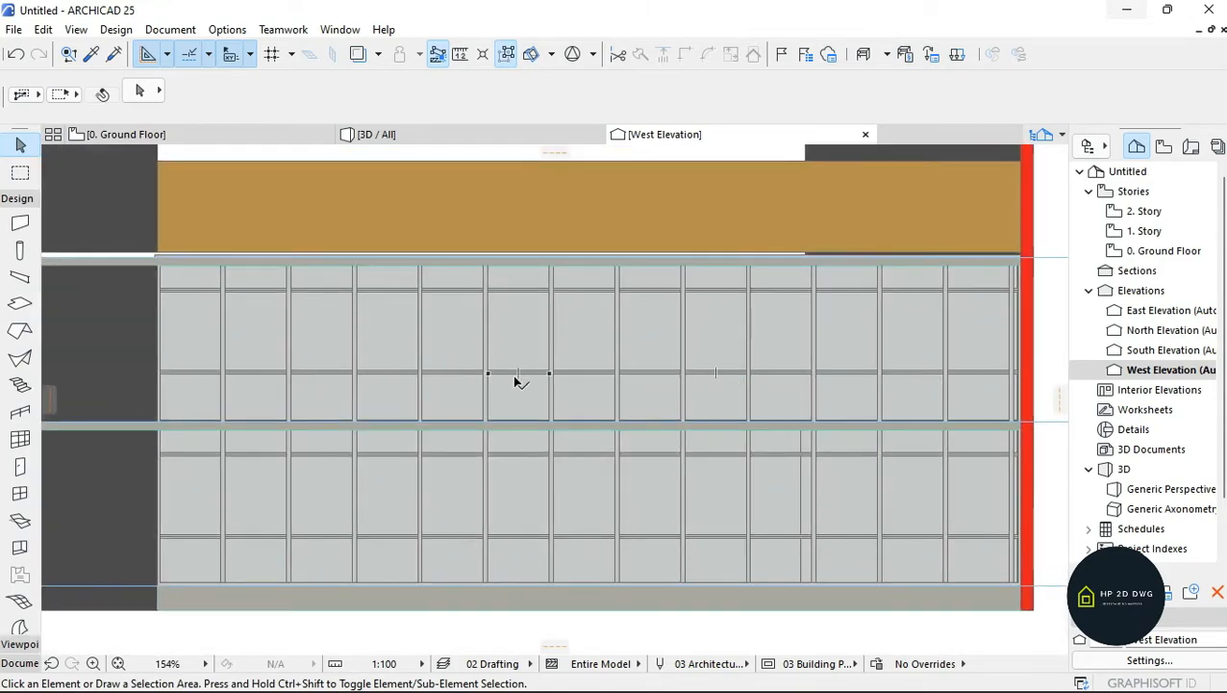
# - Move the long yellow ochre parapet wall vertically down by 91 so its base sits on the 2. Story level
pyautogui.click(424, 217)
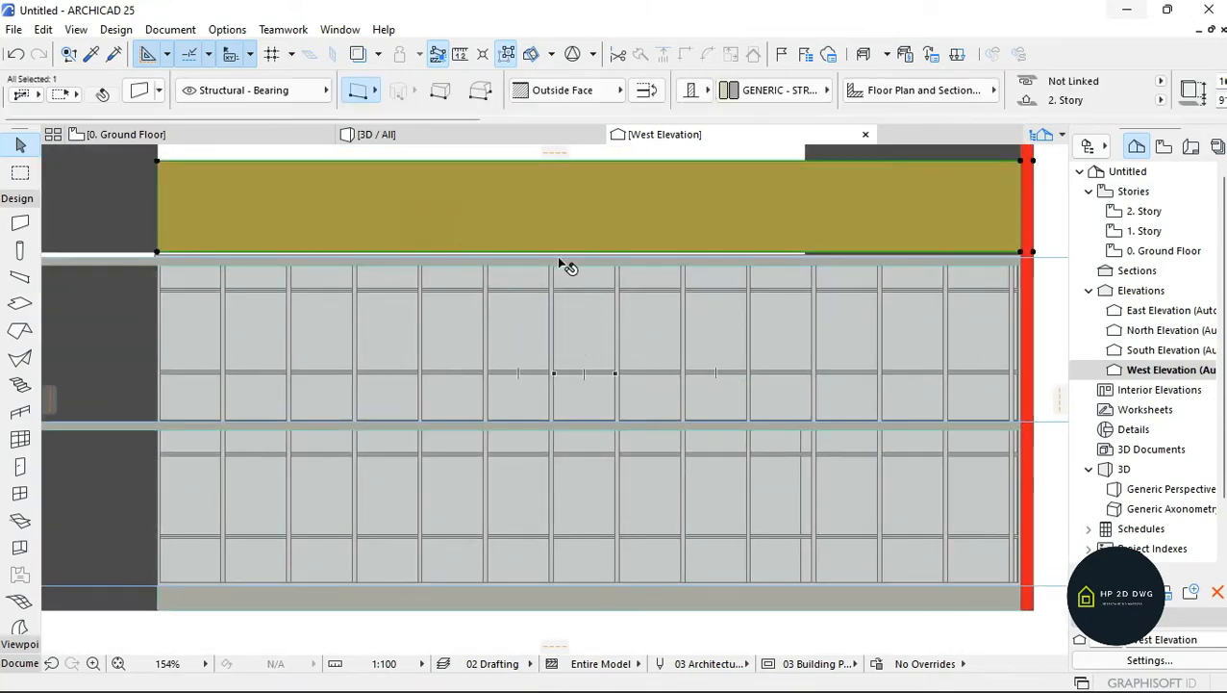
pyautogui.scroll(-4, 389, 220)
pyautogui.scroll(9, 334, 255)
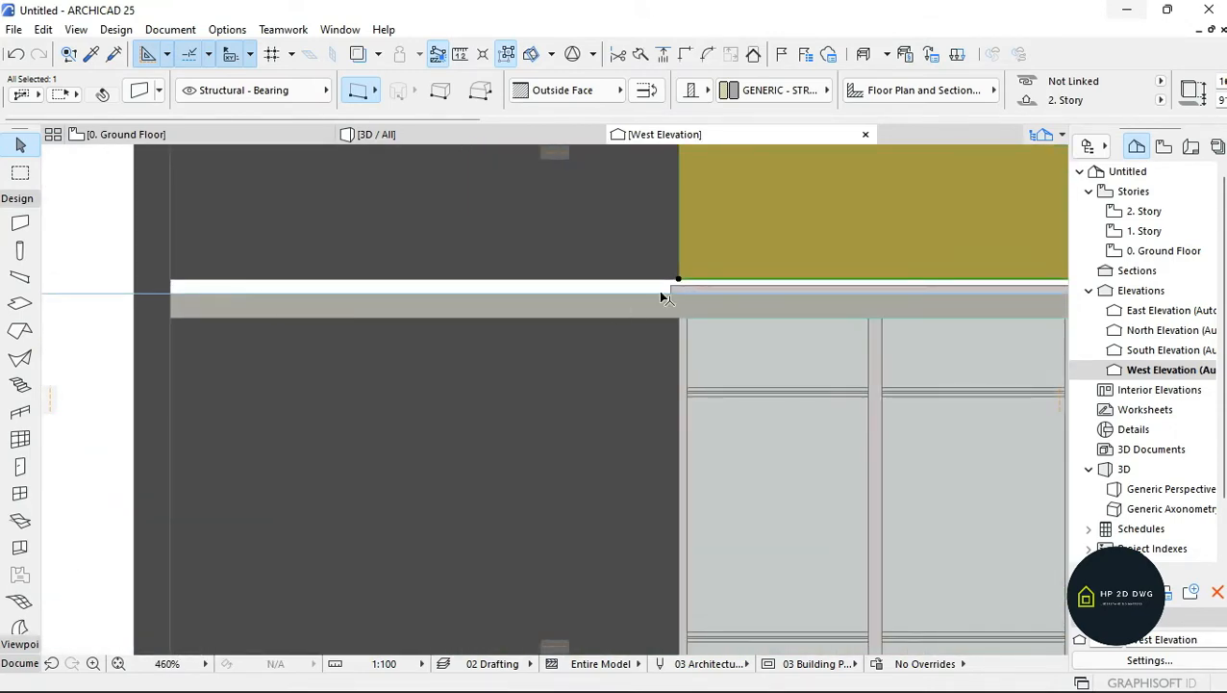
pyautogui.scroll(-10, 664, 286)
pyautogui.scroll(15, 962, 291)
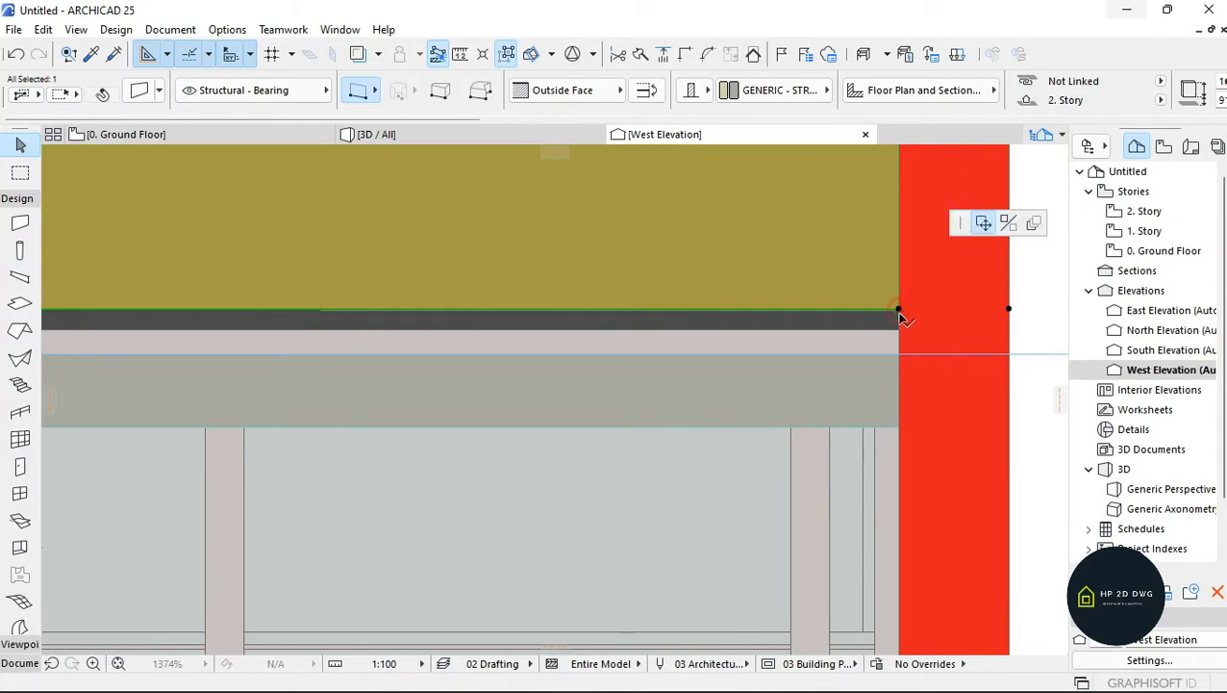
pyautogui.click(898, 330)
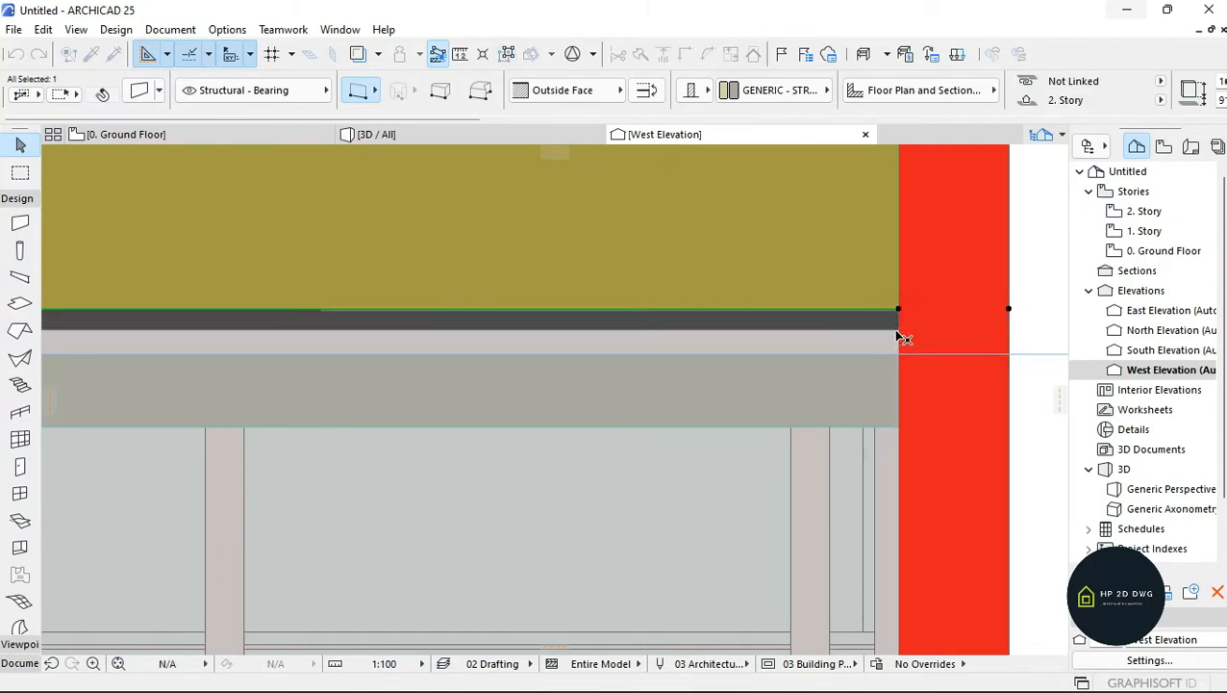
pyautogui.click(904, 313)
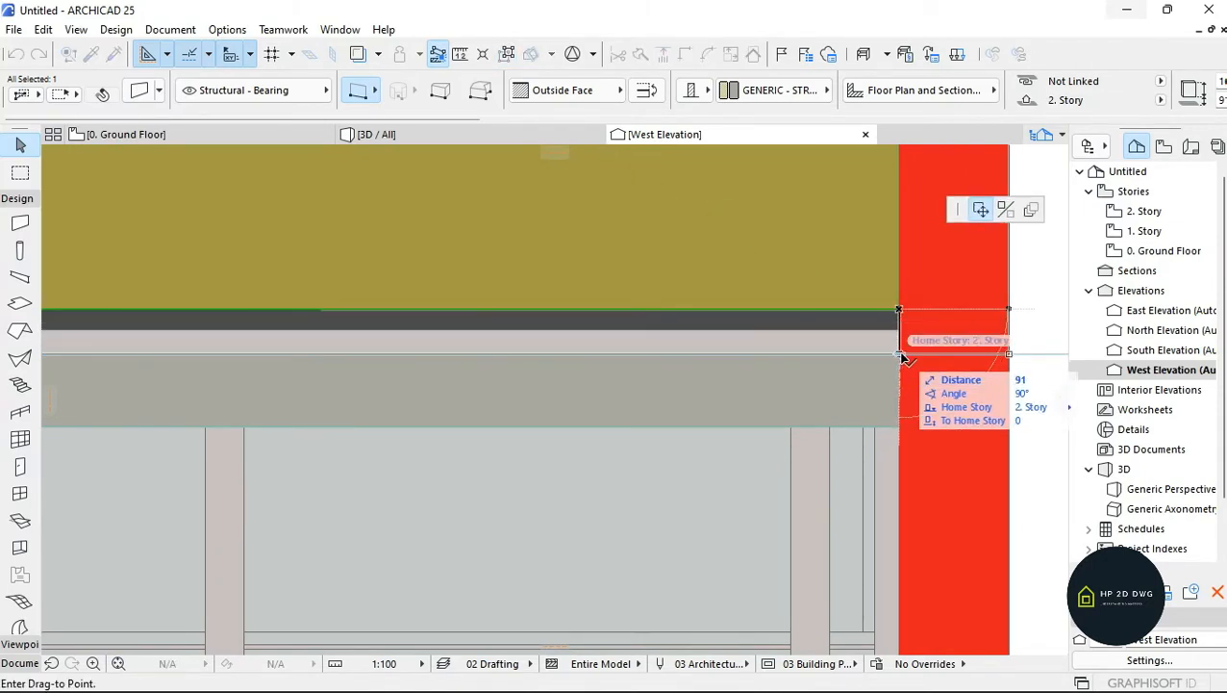
pyautogui.click(934, 348)
# - Lower the dark upper wall beside the yellow parapet so its base sits on the 2. Story level
pyautogui.scroll(-14, 939, 348)
pyautogui.scroll(10, 460, 339)
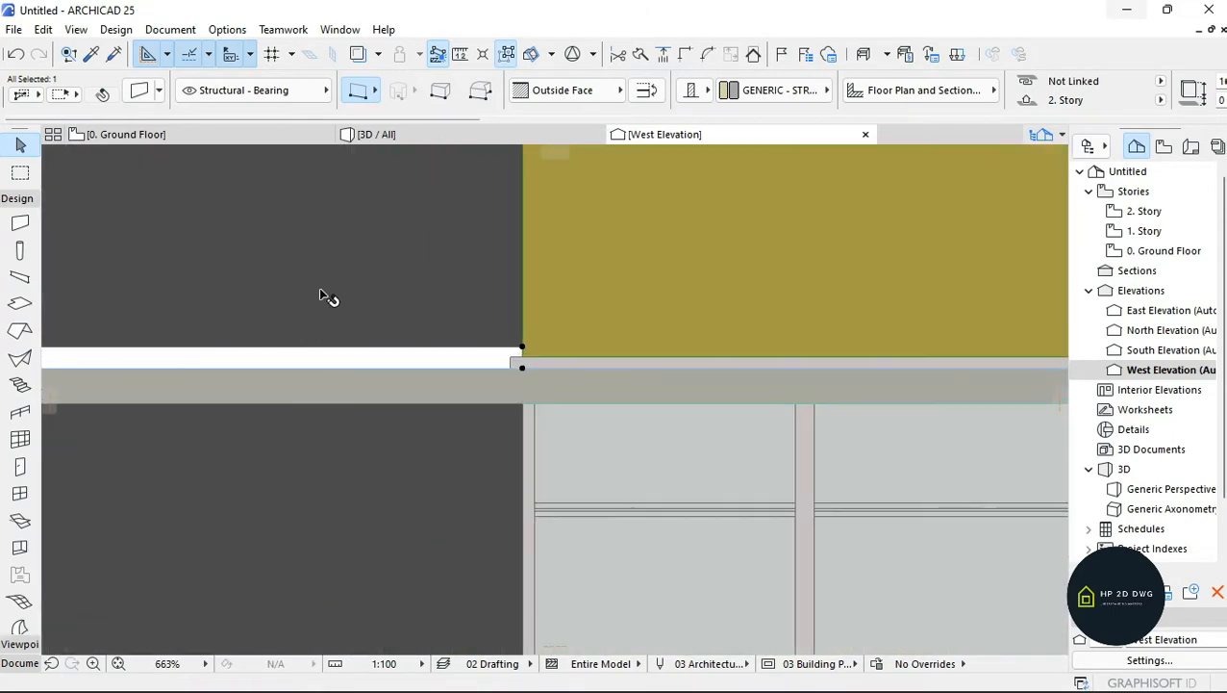
pyautogui.click(521, 359)
pyautogui.press('Escape')
pyautogui.scroll(-12, 515, 354)
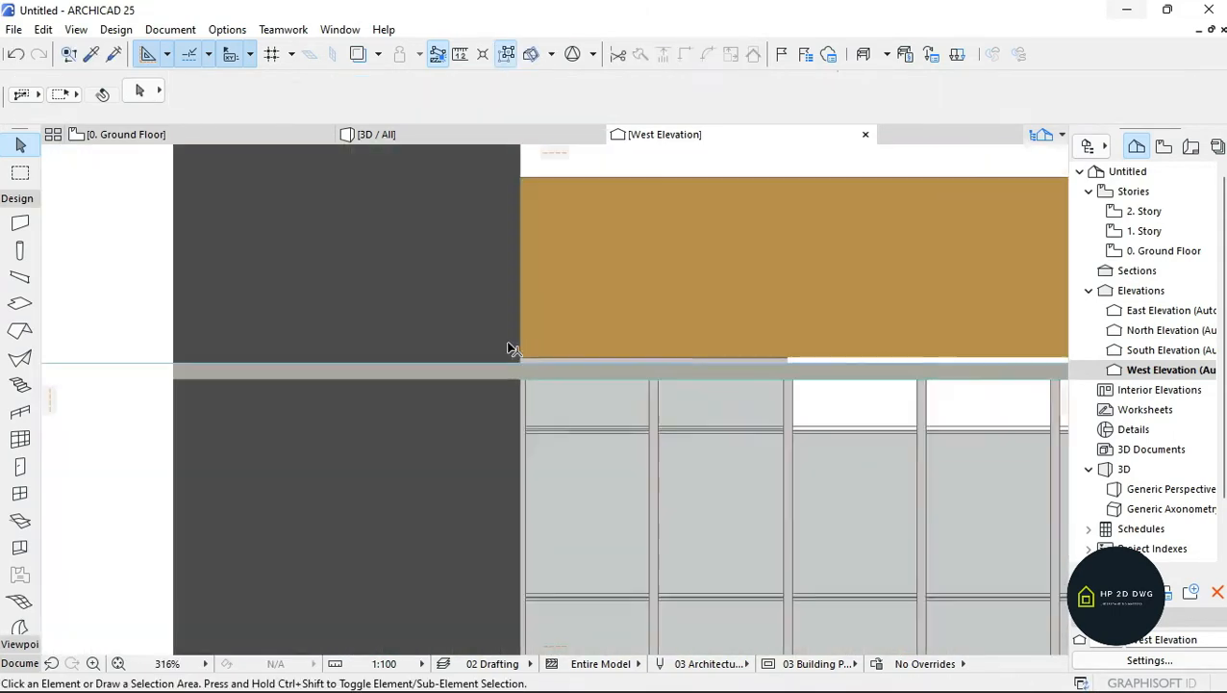
# - Stretch the height of the protruding dark wall beside the yellow parapet down to the adjacent dark wall's top
pyautogui.scroll(10, 558, 332)
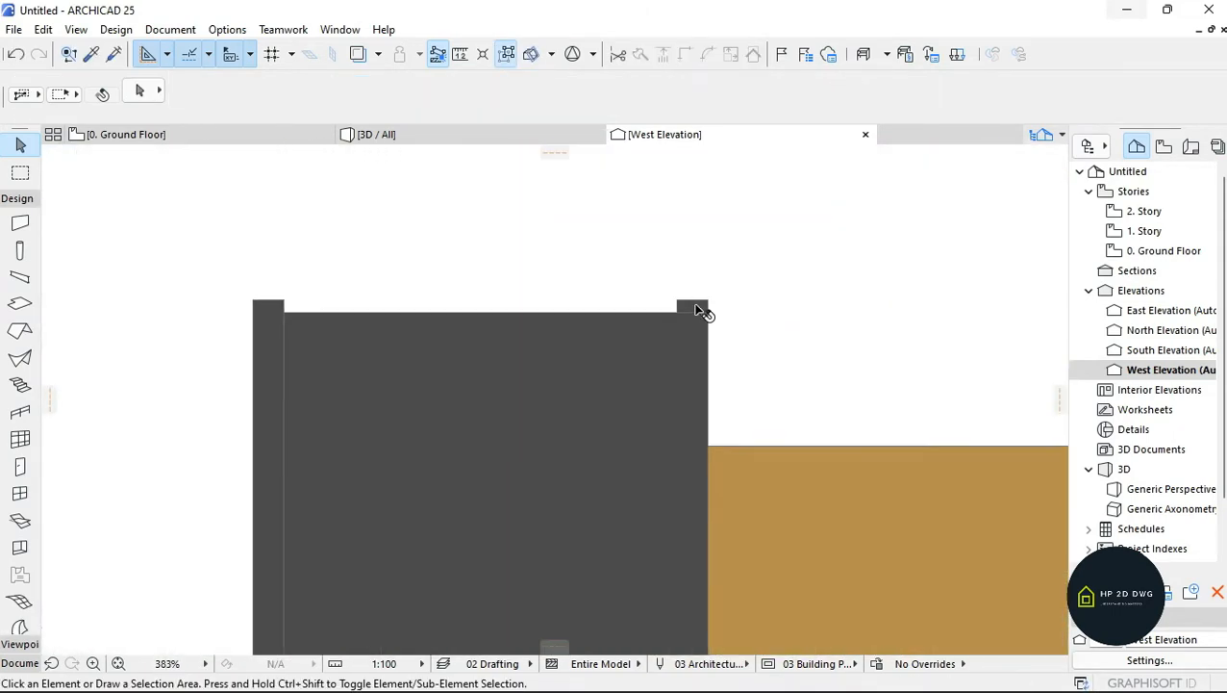
pyautogui.click(699, 308)
pyautogui.scroll(-4, 707, 289)
pyautogui.scroll(6, 710, 279)
pyautogui.click(721, 306)
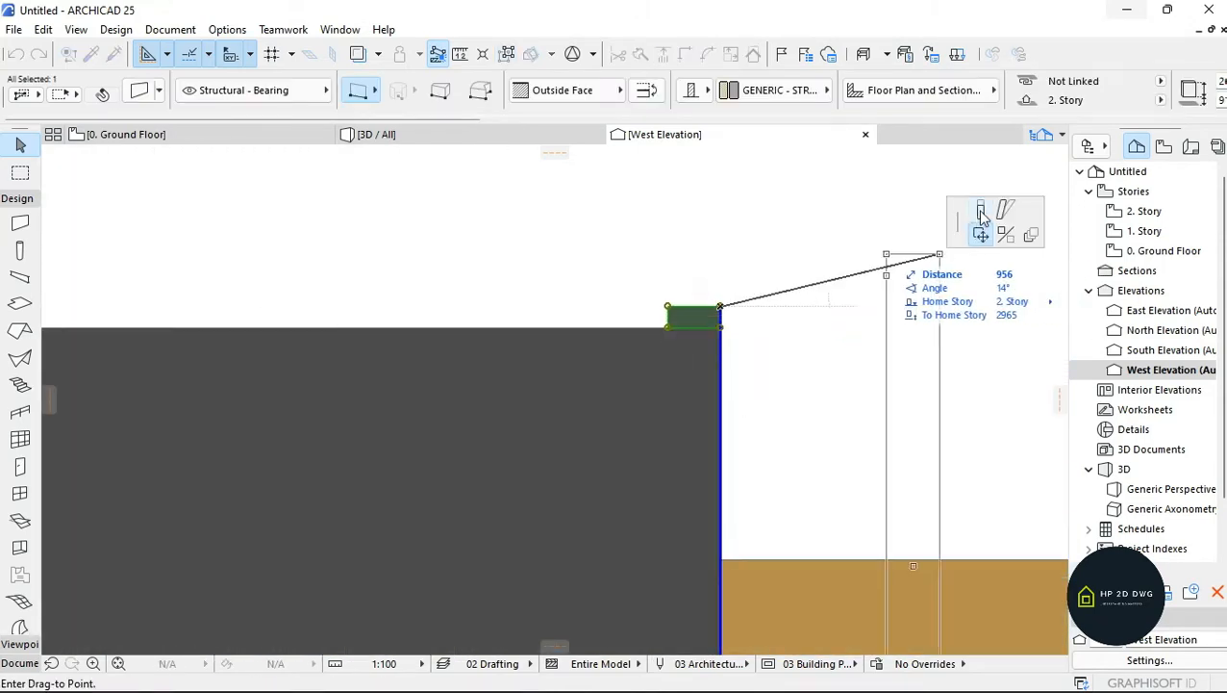
pyautogui.click(981, 212)
pyautogui.scroll(-5, 737, 321)
pyautogui.scroll(5, 462, 321)
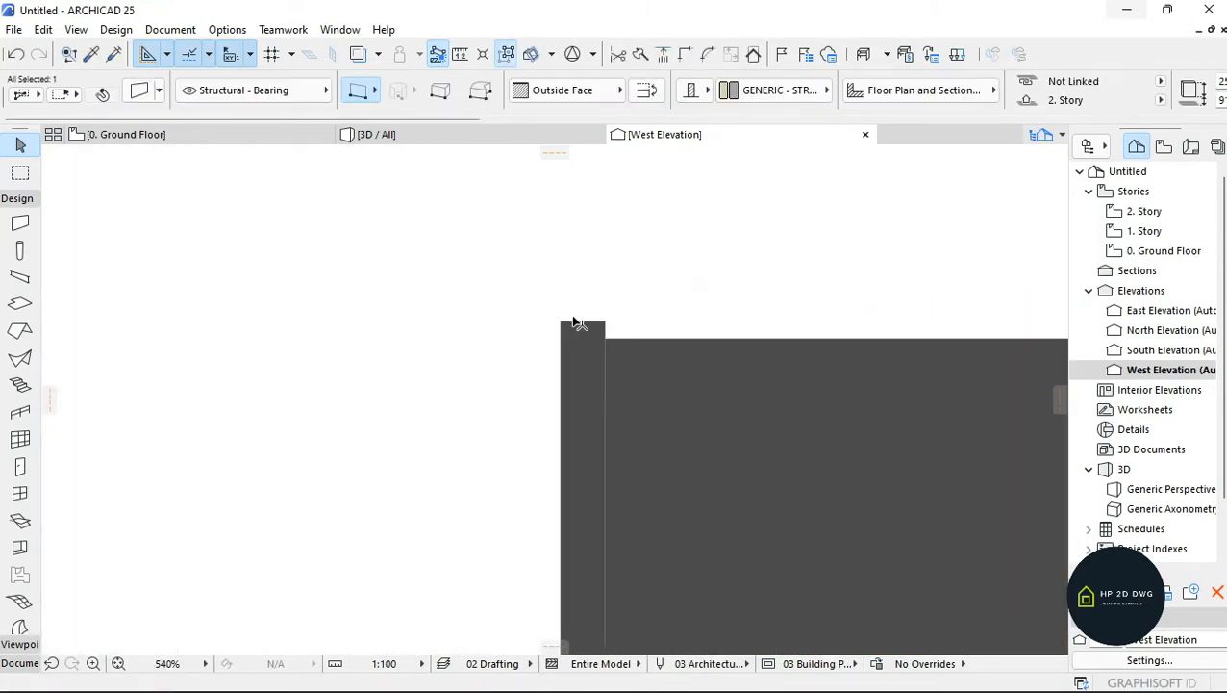
# - Stretch the top of the tall dark wall at the facade's outer end down to the neighbouring wall's top
pyautogui.click(575, 328)
pyautogui.click(563, 329)
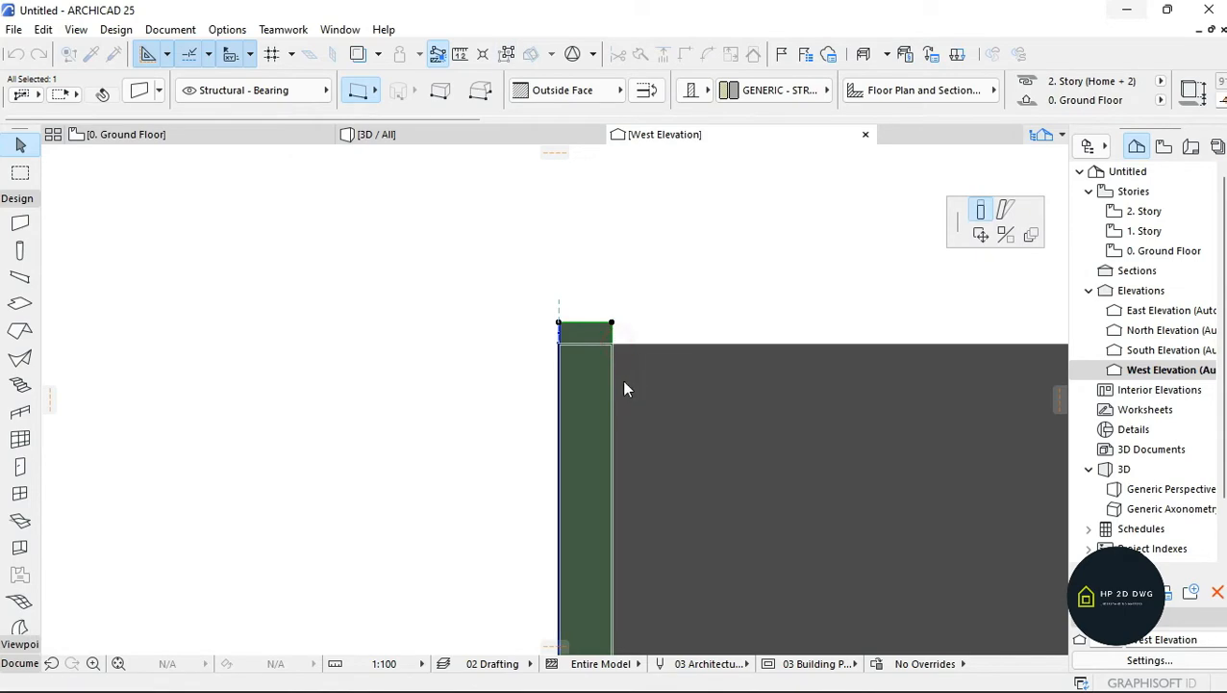
pyautogui.scroll(-9, 553, 322)
# - Lower the short yellow ochre wall protruding above the long parapet beside the red wall so its base sits on the 2. Story level
pyautogui.scroll(8, 960, 341)
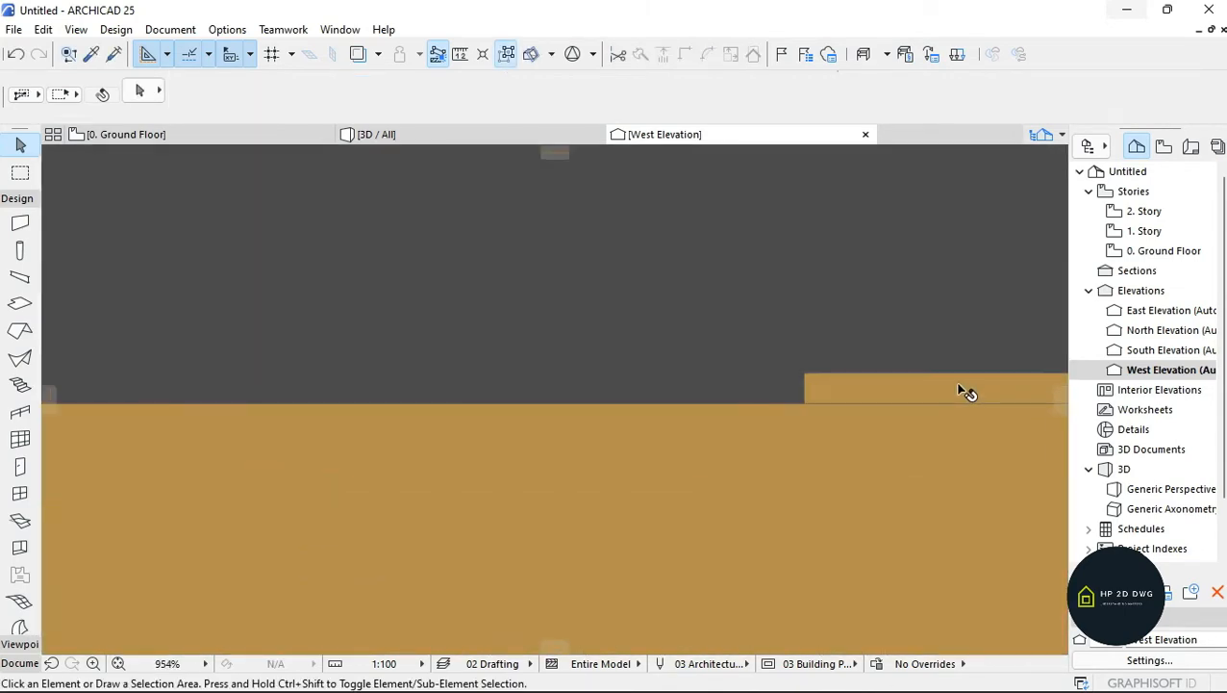
pyautogui.click(814, 371)
pyautogui.click(805, 375)
pyautogui.scroll(-6, 805, 373)
pyautogui.scroll(5, 830, 510)
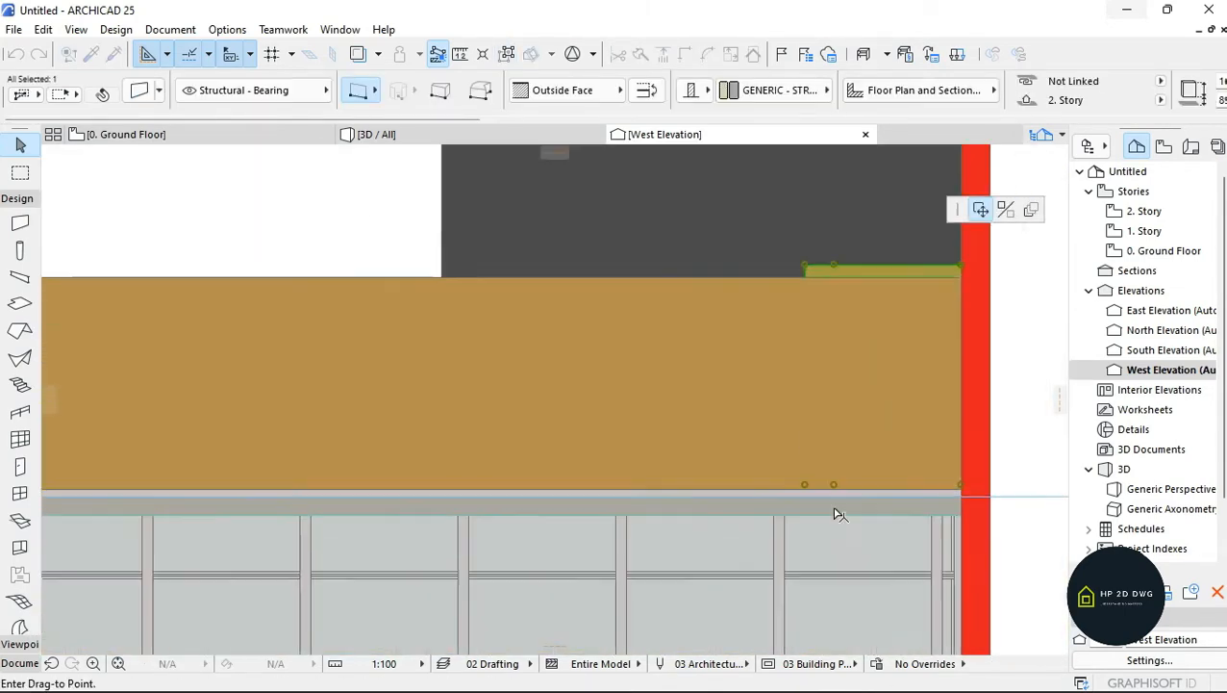
pyautogui.click(784, 473)
pyautogui.click(785, 491)
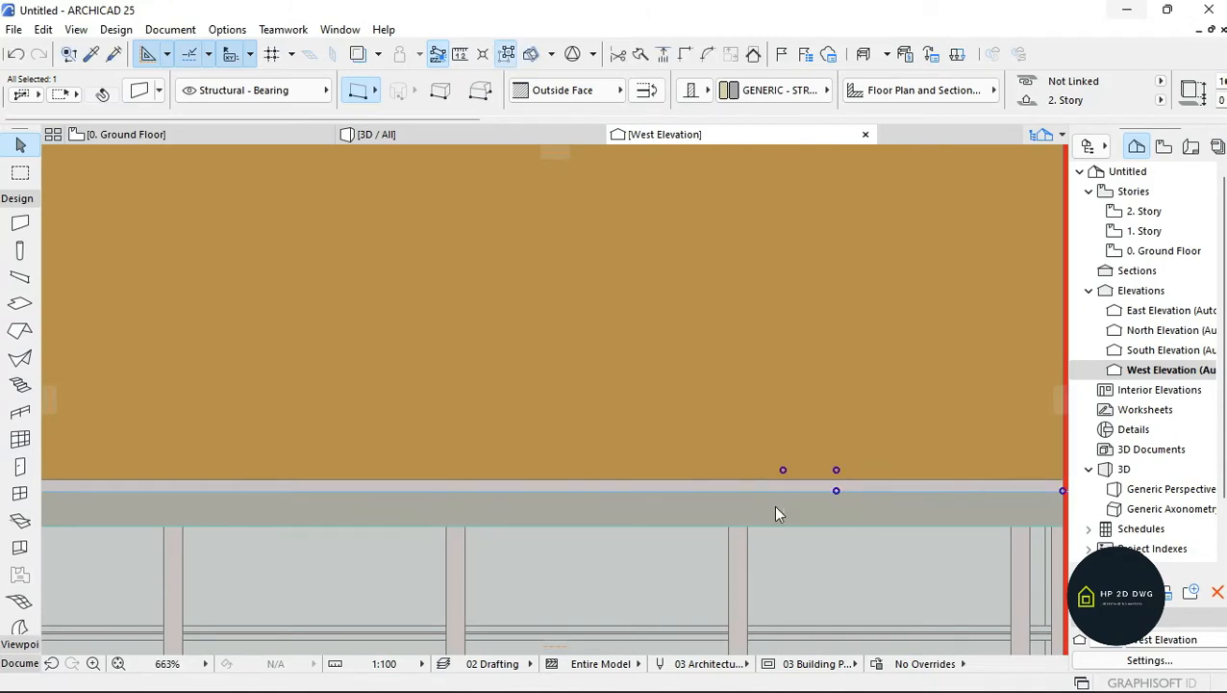
# - Lower the remaining small yellow piece protruding above the long parapet so its base sits on the 2. Story level
pyautogui.scroll(-5, 774, 509)
pyautogui.scroll(7, 790, 388)
pyautogui.click(772, 373)
pyautogui.scroll(-4, 770, 332)
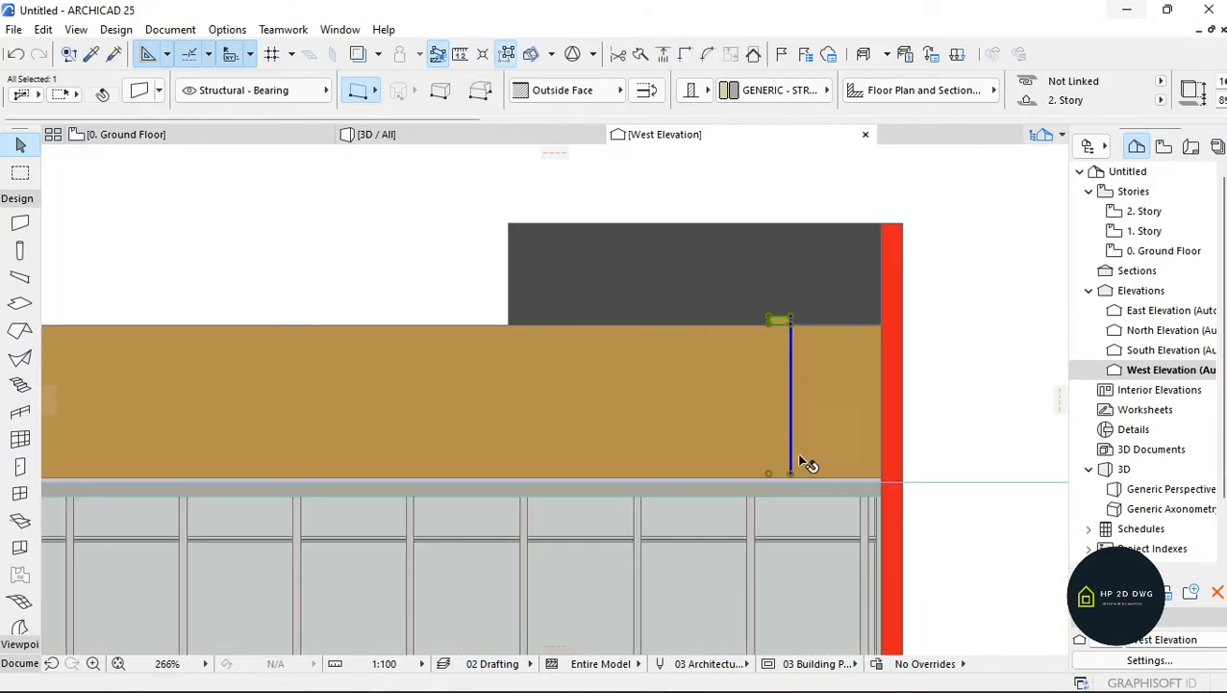
pyautogui.scroll(5, 780, 481)
pyautogui.click(725, 428)
pyautogui.click(727, 481)
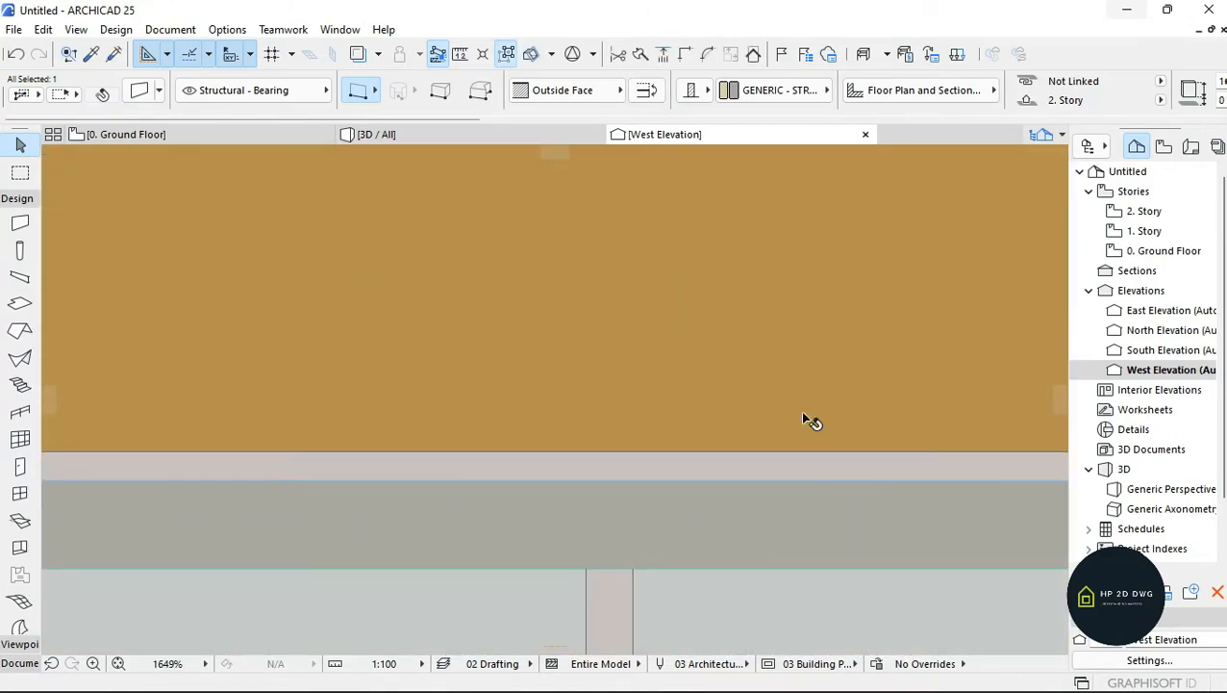
# - Activate the Line tool in polyline mode for the west elevation and set its pen to blue pen 46
pyautogui.scroll(-6, 808, 420)
pyautogui.scroll(1, 763, 351)
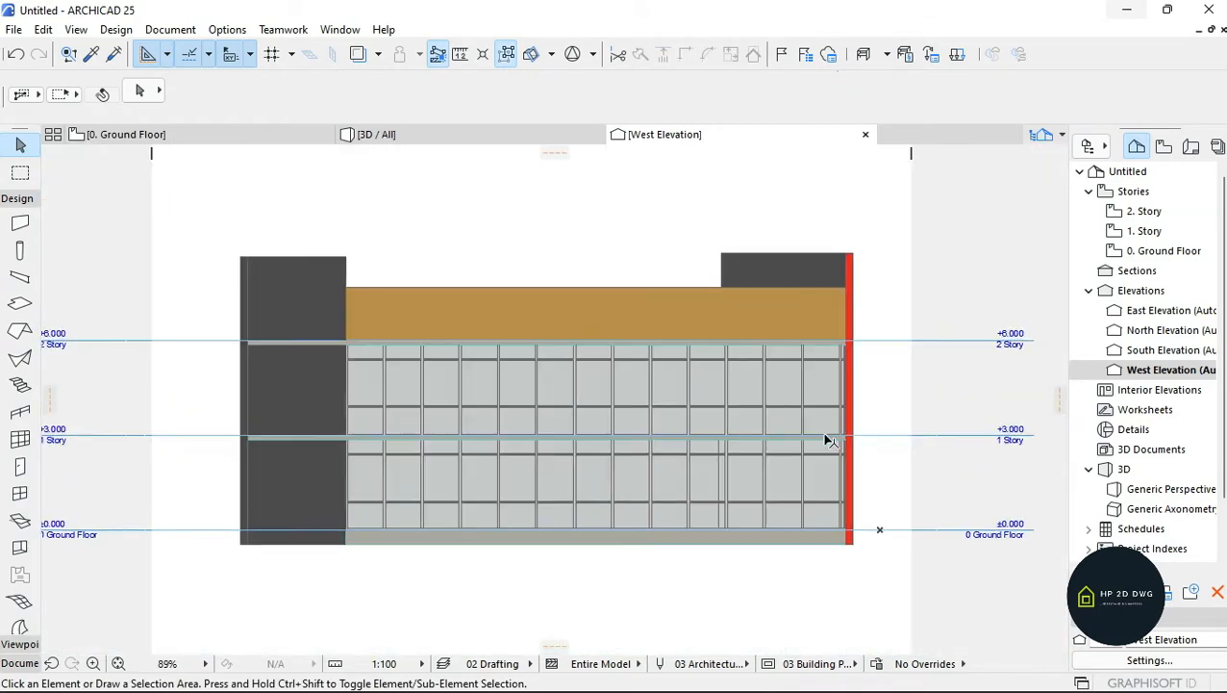
pyautogui.scroll(3, 837, 420)
pyautogui.scroll(-2, 866, 296)
pyautogui.scroll(-2, 766, 329)
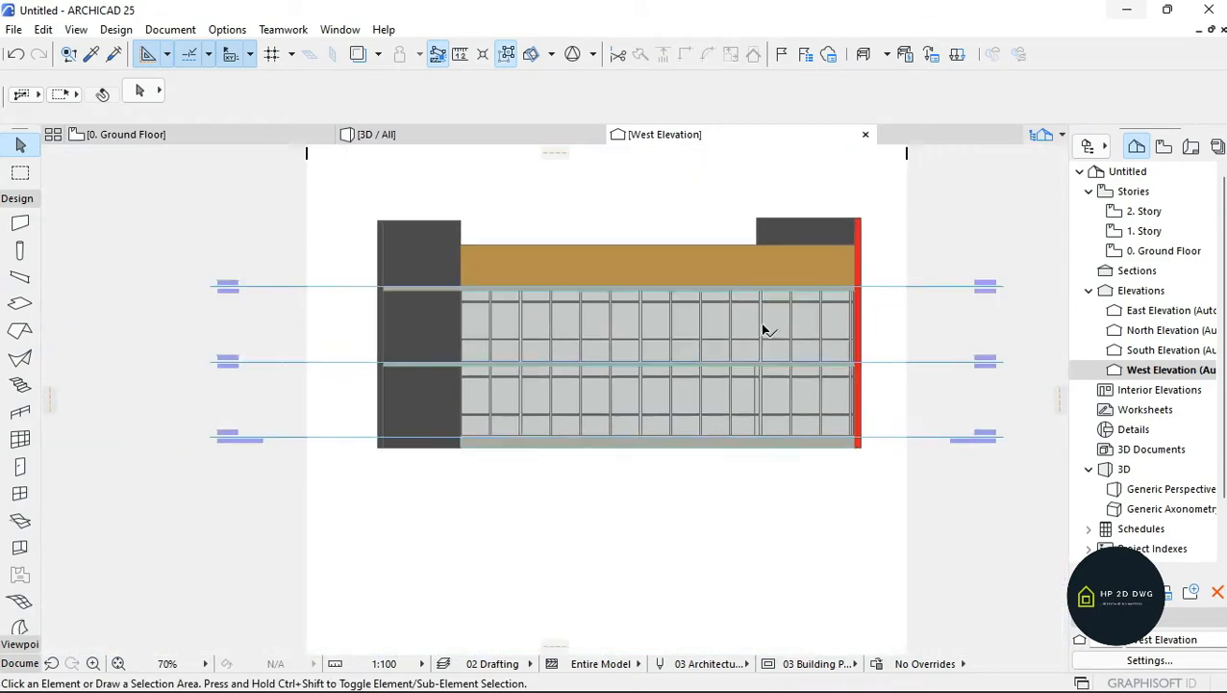
pyautogui.scroll(1, 330, 425)
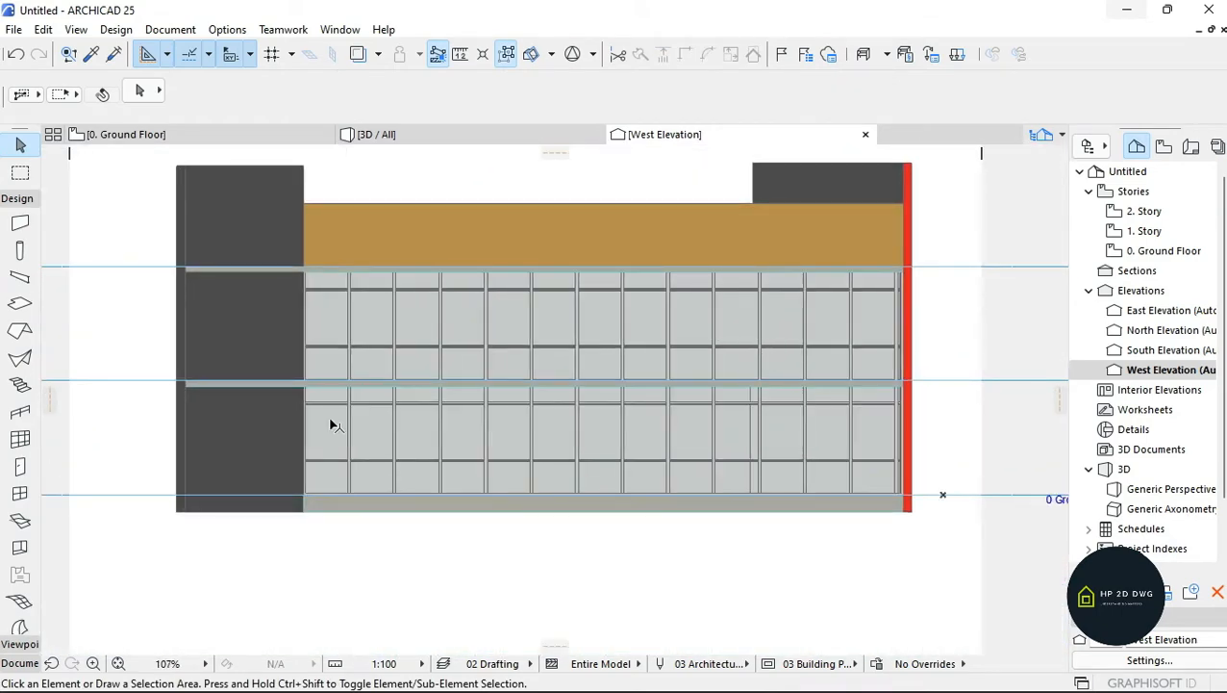
pyautogui.click(21, 662)
pyautogui.click(16, 508)
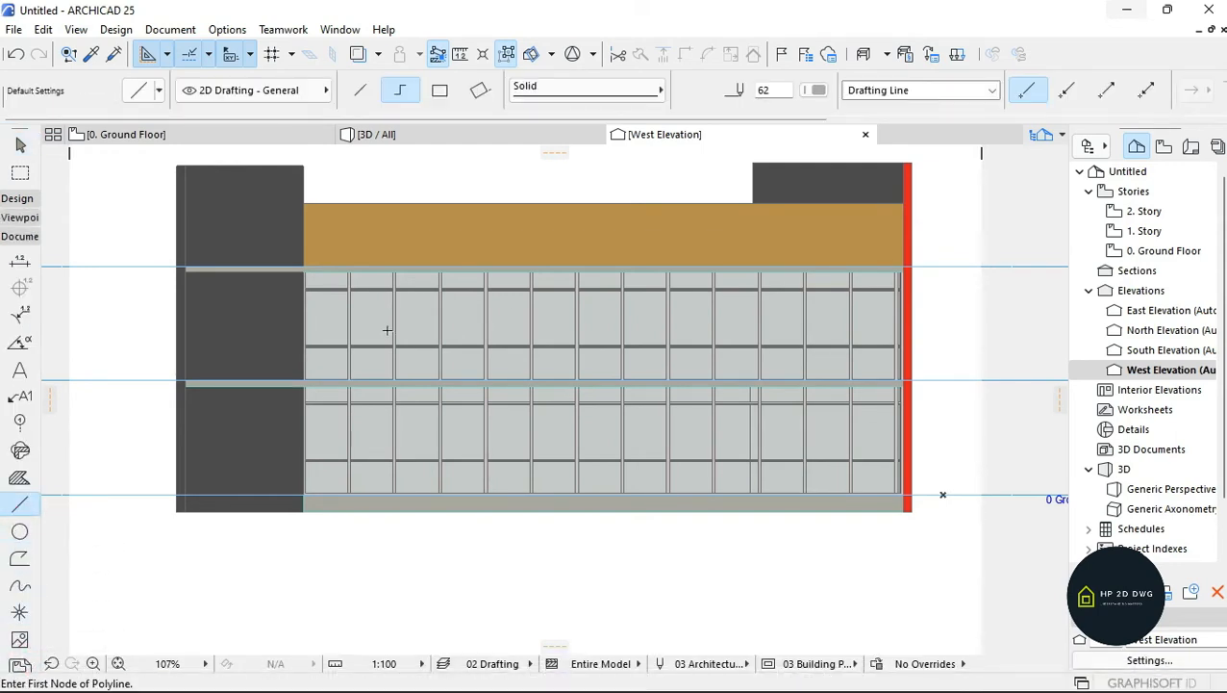
pyautogui.click(816, 89)
pyautogui.click(1151, 169)
pyautogui.click(817, 90)
pyautogui.click(918, 123)
# - Draw a horizontal line about 150 mm above the 2. Story slab, from the red wall's inner edge across into the dark wall
pyautogui.scroll(2, 700, 282)
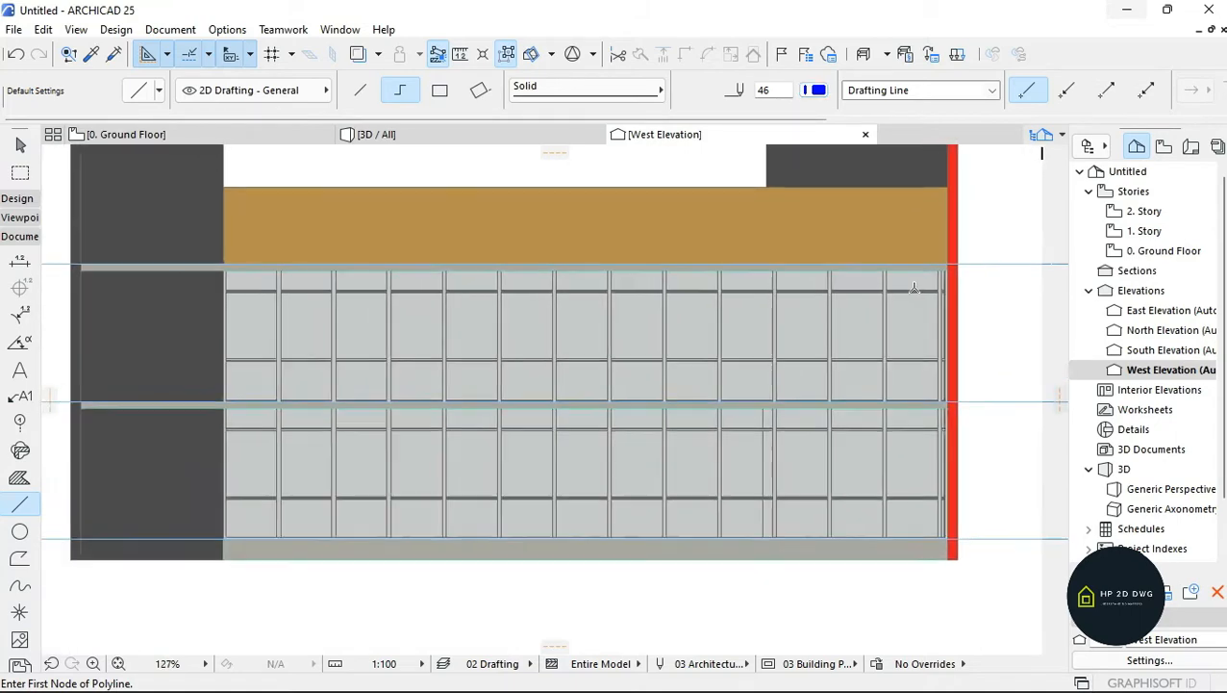
pyautogui.scroll(-2, 796, 320)
pyautogui.scroll(1, 795, 321)
pyautogui.scroll(9, 963, 268)
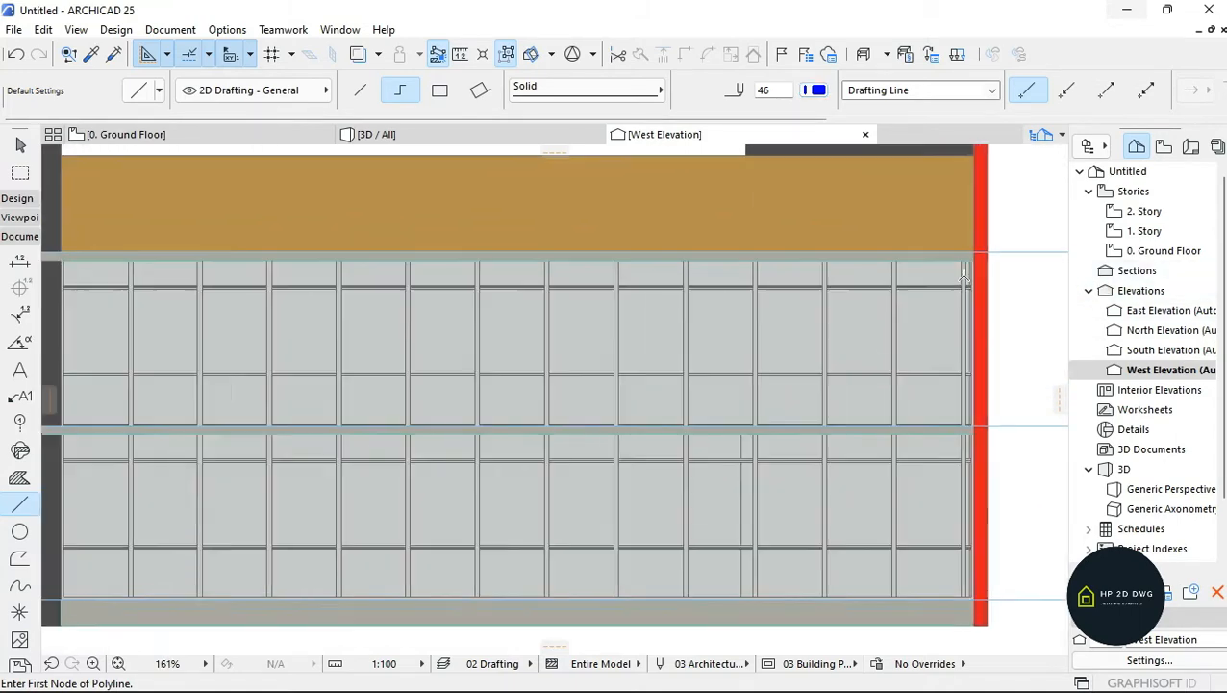
pyautogui.click(963, 276)
pyautogui.scroll(-4, 963, 276)
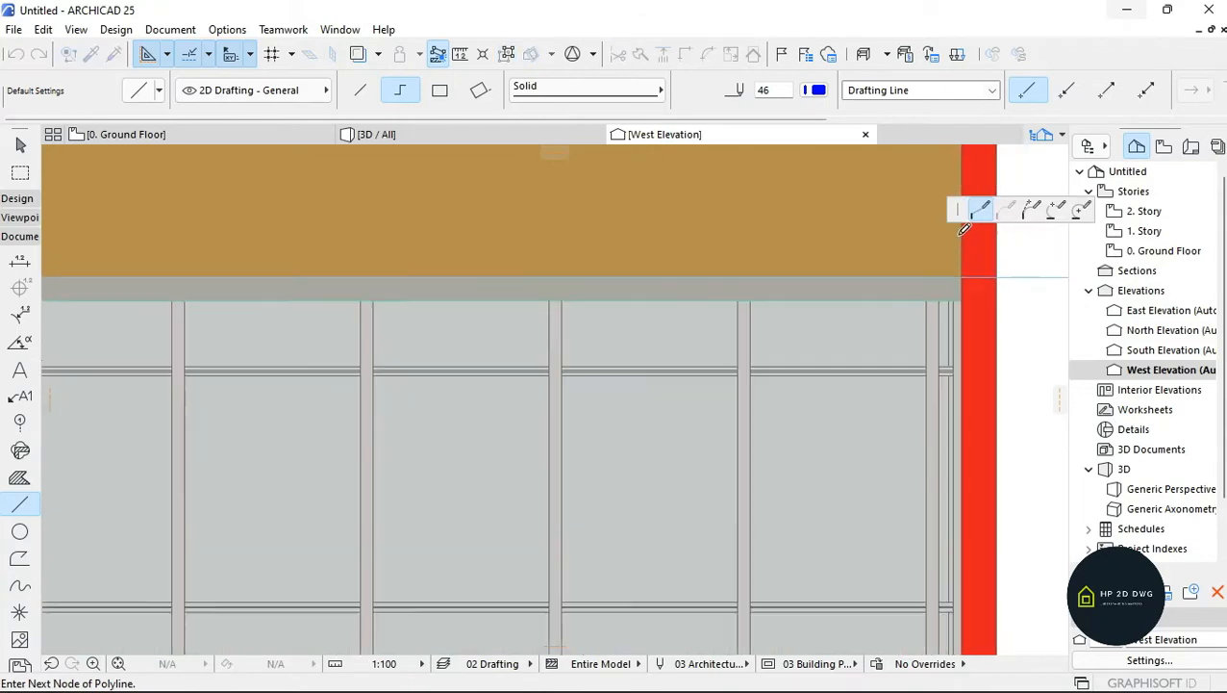
pyautogui.scroll(-3, 962, 274)
pyautogui.scroll(5, 960, 271)
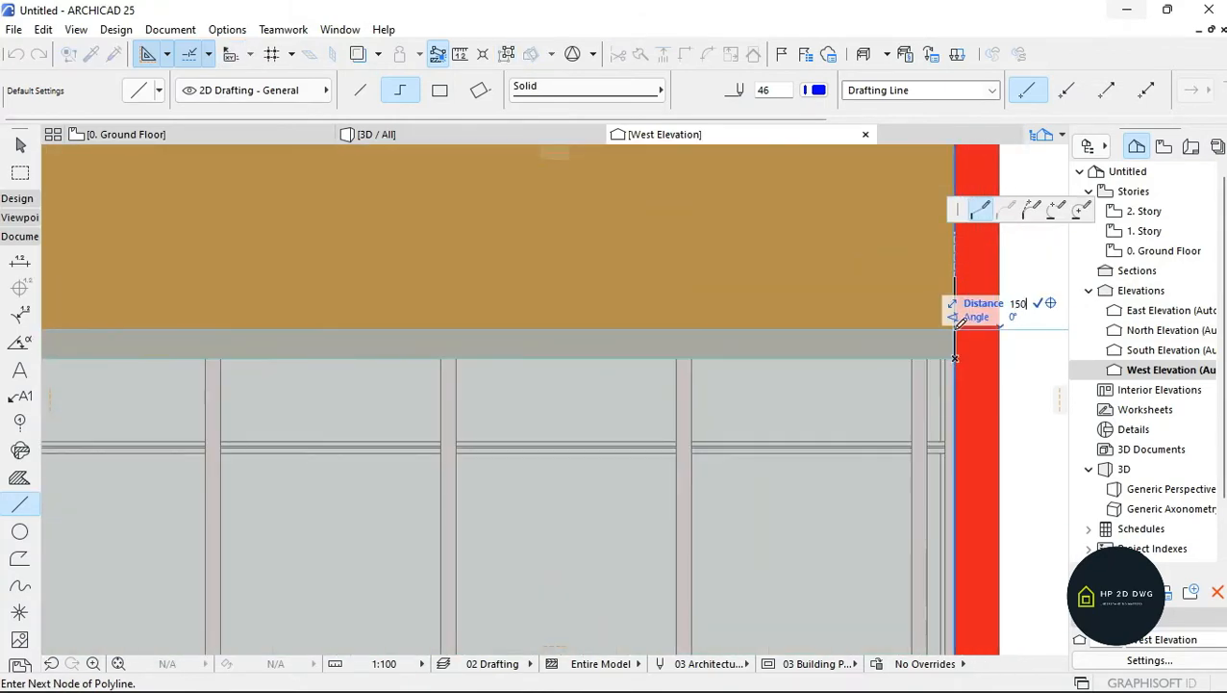
pyautogui.scroll(3, 940, 298)
pyautogui.scroll(-5, 932, 400)
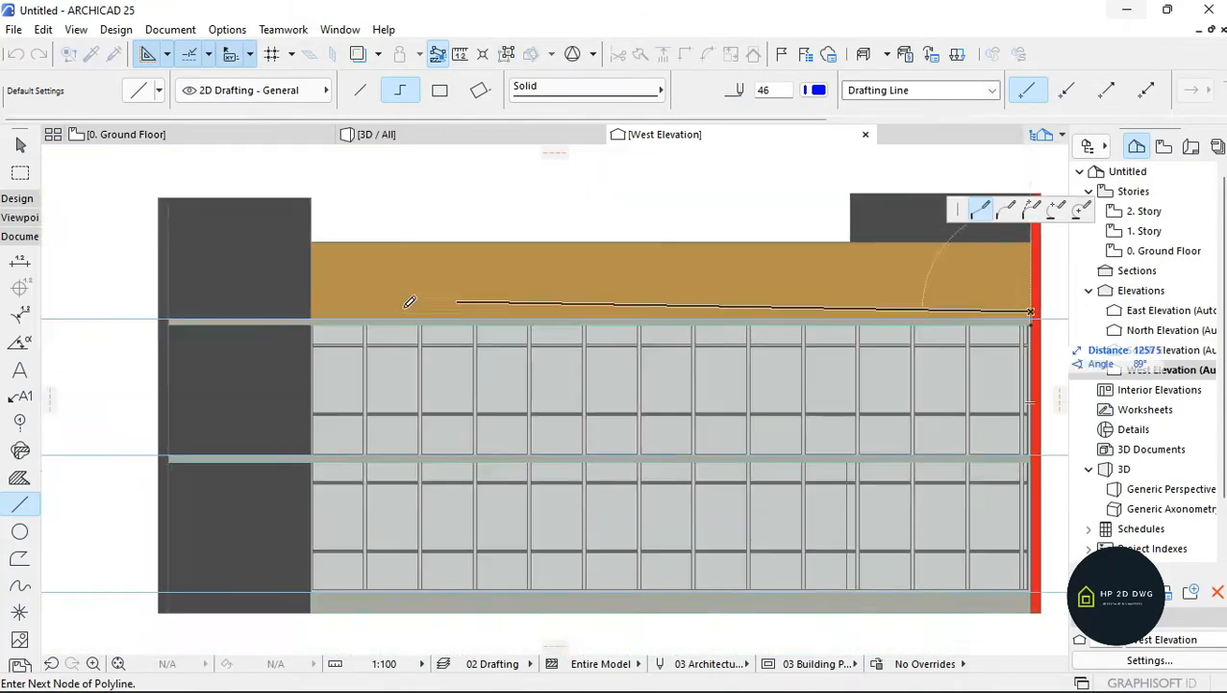
pyautogui.scroll(5, 368, 319)
pyautogui.doubleClick(378, 328)
pyautogui.scroll(-4, 395, 327)
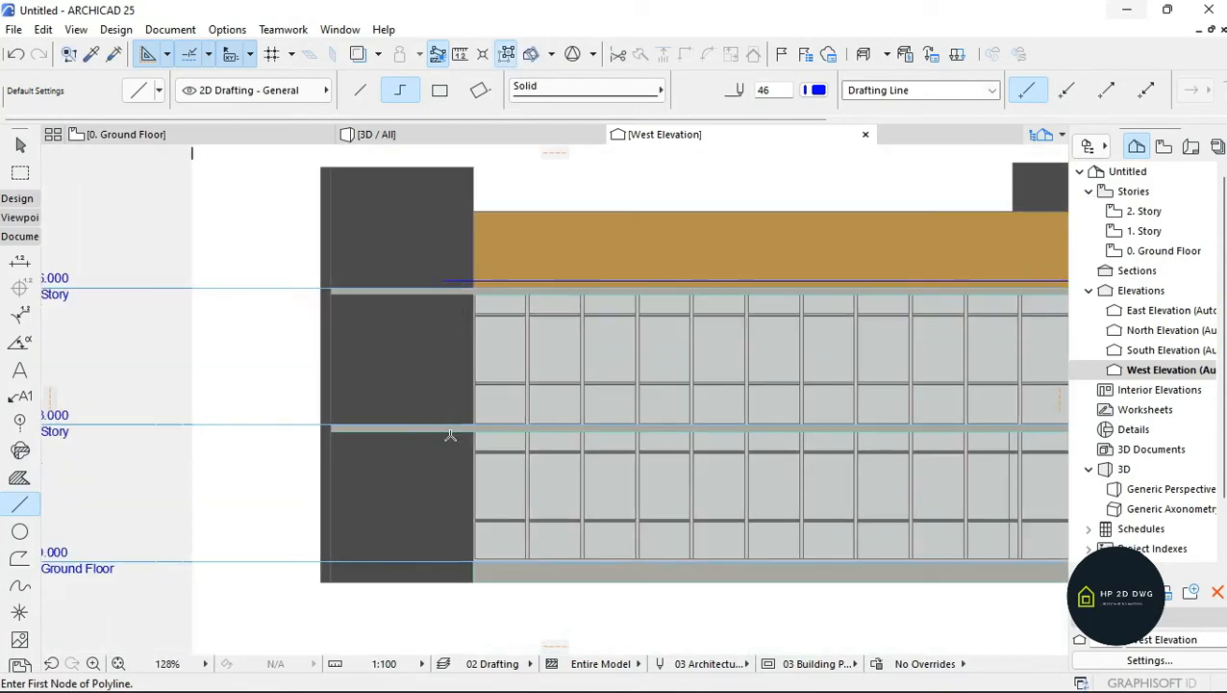
# - Draw a matching horizontal line just above the 1. Story slab, from the red wall's inner edge across into the dark wall
pyautogui.scroll(2, 450, 433)
pyautogui.scroll(-3, 446, 332)
pyautogui.scroll(4, 772, 351)
pyautogui.scroll(3, 790, 449)
pyautogui.click(843, 466)
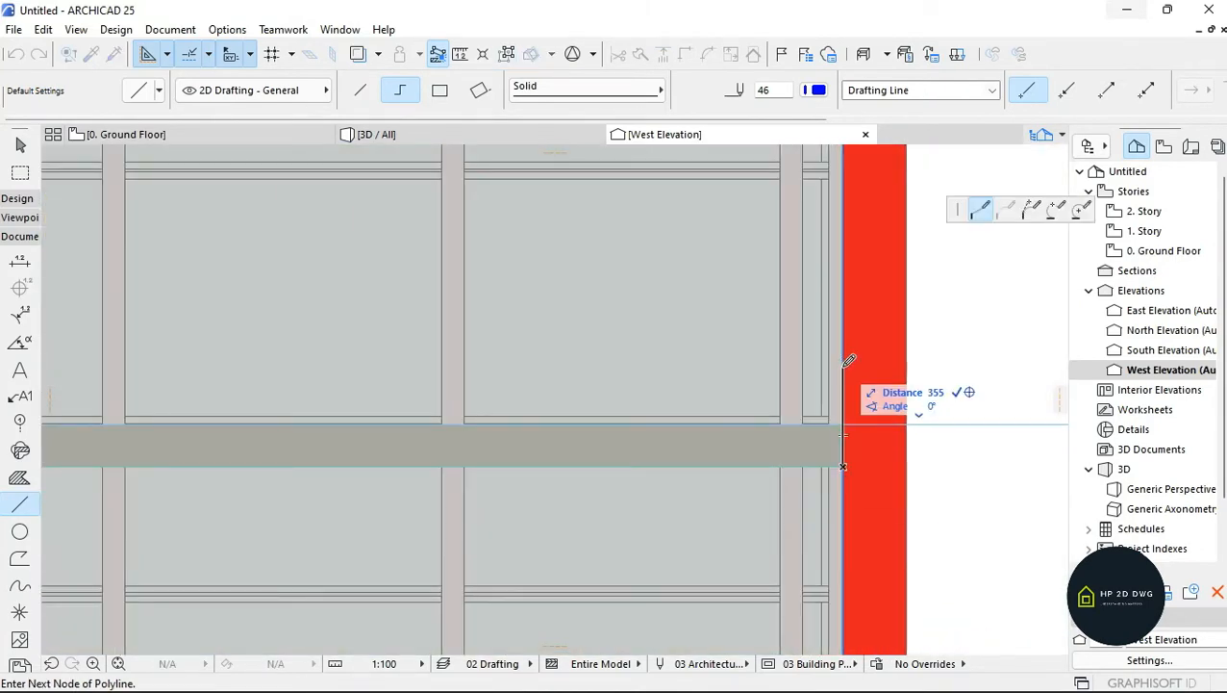
pyautogui.click(844, 371)
pyautogui.scroll(-5, 928, 369)
pyautogui.scroll(4, 287, 372)
pyautogui.doubleClick(265, 374)
pyautogui.scroll(-4, 325, 371)
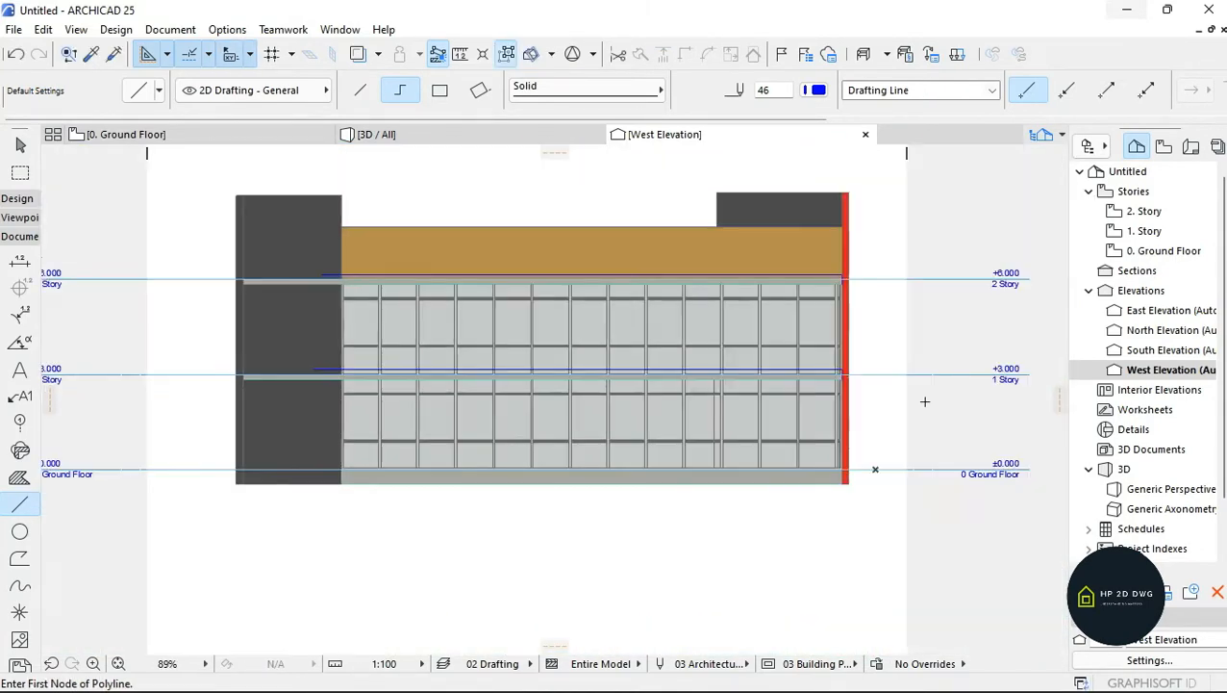
# - Draw a horizontal line along the underside of the 1. Story slab, from the red wall across into the dark wall
pyautogui.scroll(6, 851, 378)
pyautogui.click(731, 375)
pyautogui.scroll(-6, 729, 373)
pyautogui.scroll(3, 481, 375)
pyautogui.scroll(-3, 581, 441)
pyautogui.scroll(4, 336, 413)
pyautogui.doubleClick(446, 408)
pyautogui.scroll(4, 573, 385)
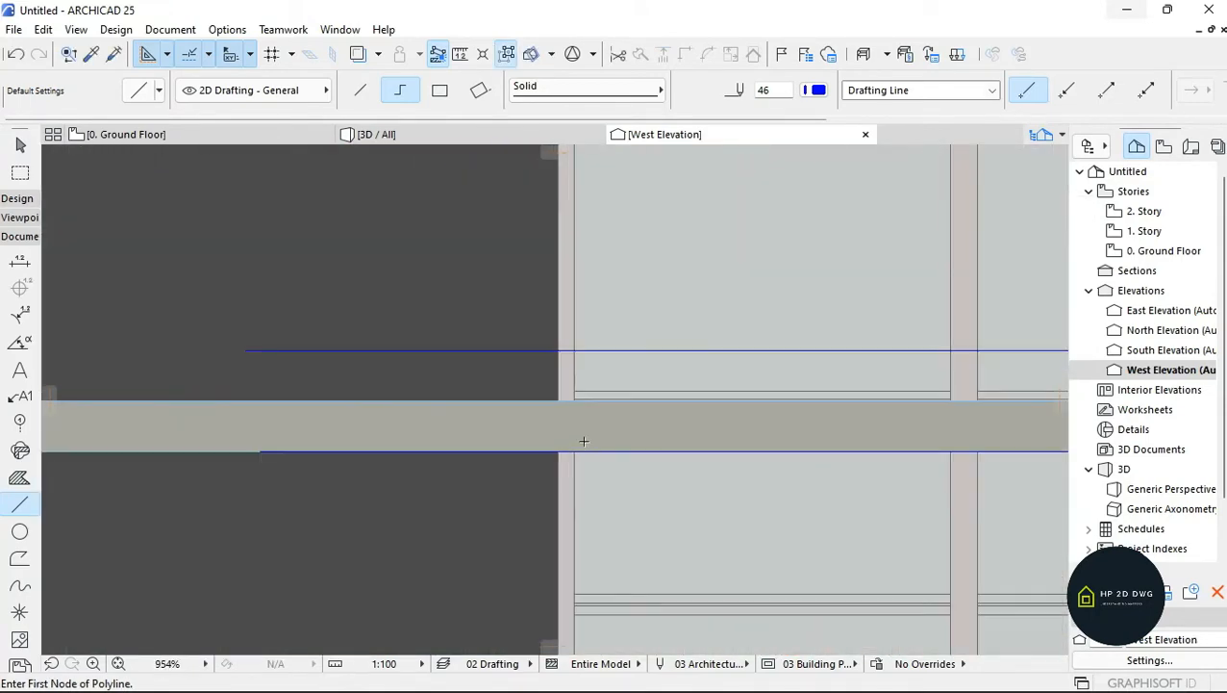
# - Draw a vertical line along the dark wall's inner edge, from the 2. Story slab's underside to the line above the 1. Story slab
pyautogui.click(574, 350)
pyautogui.scroll(-6, 558, 358)
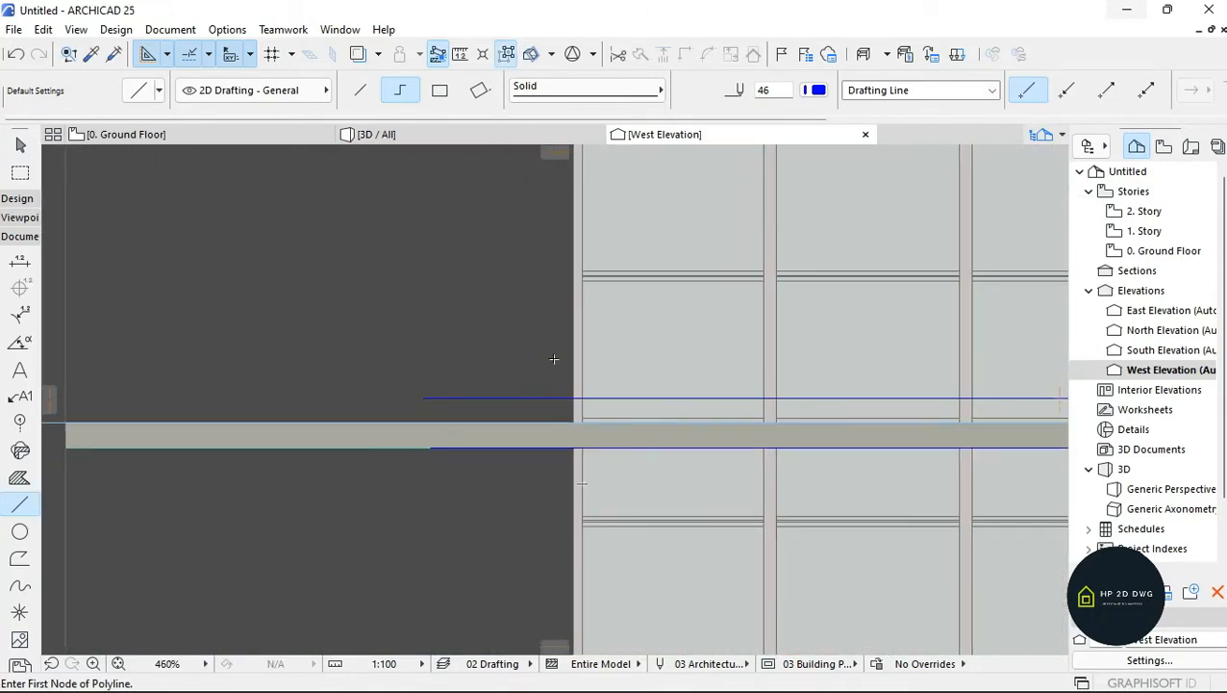
pyautogui.scroll(5, 1021, 283)
pyautogui.scroll(-4, 1021, 283)
pyautogui.scroll(6, 480, 275)
pyautogui.click(475, 281)
pyautogui.scroll(-6, 475, 281)
pyautogui.scroll(5, 466, 410)
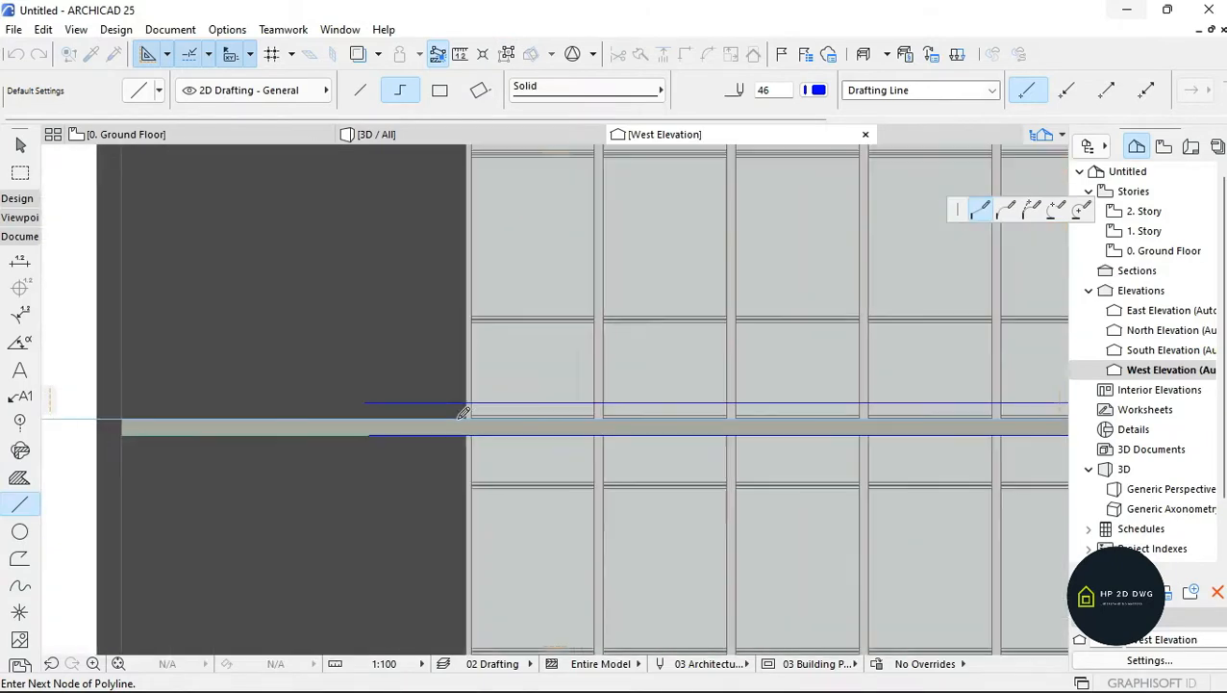
pyautogui.doubleClick(473, 396)
# - Copy the vertical line by 300 horizontally into the dark wall
pyautogui.scroll(-4, 474, 393)
pyautogui.press('Escape')
pyautogui.click(491, 295)
pyautogui.hotkey('ctrl', 'shift', 'd')
pyautogui.click(490, 241)
pyautogui.write('300')
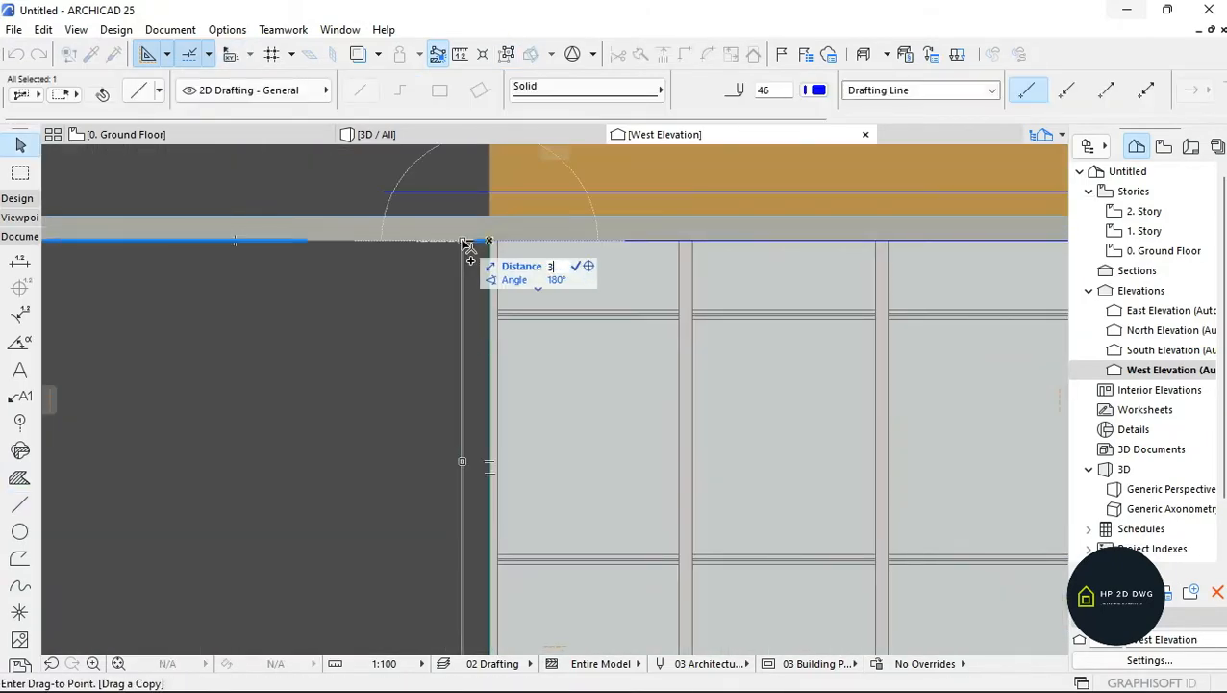
pyautogui.press('Return')
# - Stretch both ends of the copied vertical line to the uppermost and lowermost horizontal lines of the frame outline
pyautogui.click(440, 241)
pyautogui.click(1082, 208)
pyautogui.click(409, 191)
pyautogui.scroll(2, 420, 317)
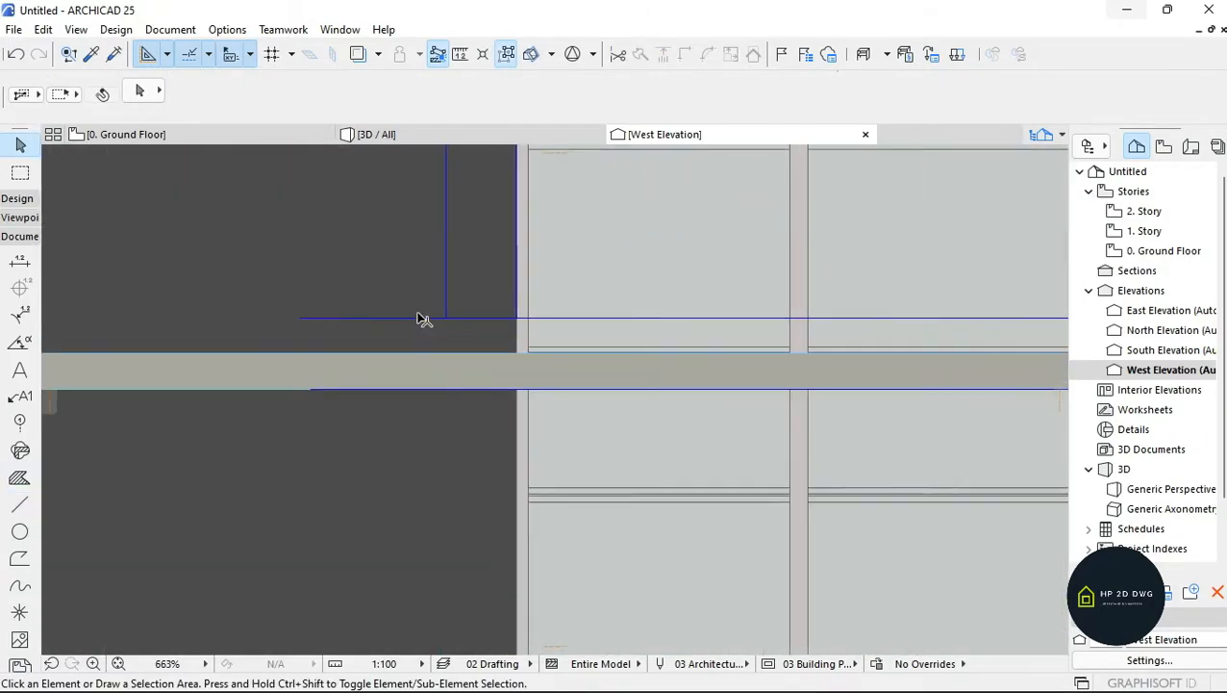
pyautogui.scroll(-5, 458, 315)
pyautogui.scroll(6, 478, 347)
pyautogui.click(492, 310)
pyautogui.click(492, 309)
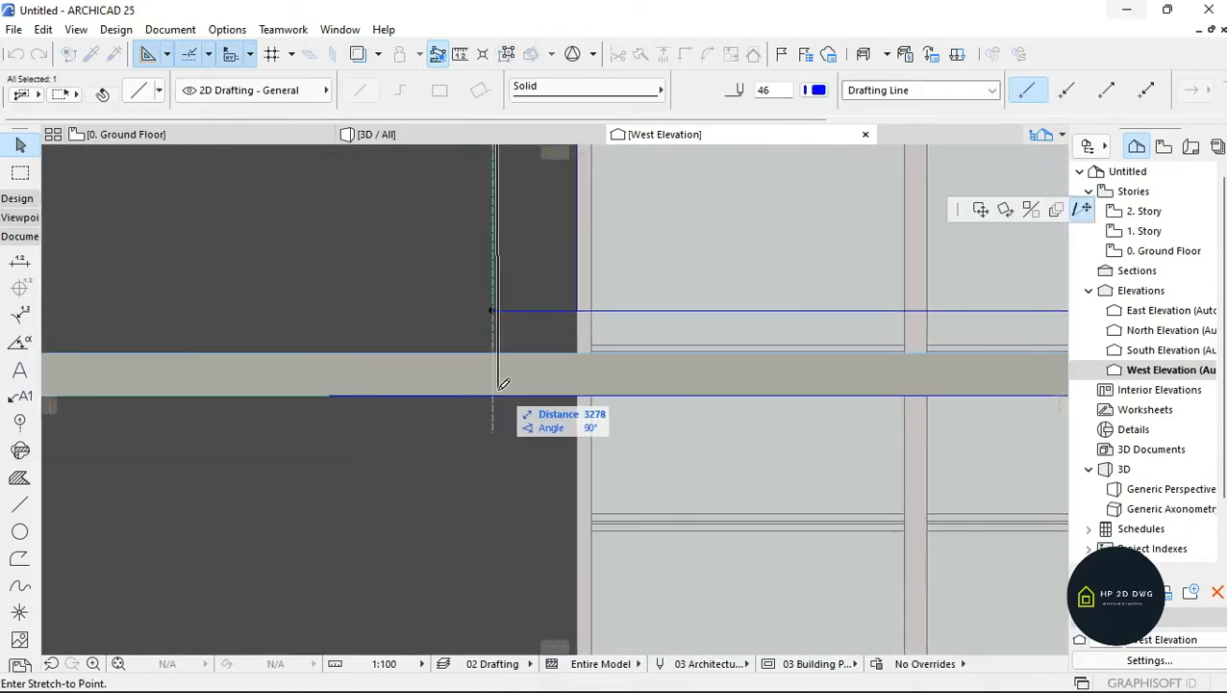
pyautogui.click(492, 395)
# - Trim the horizontal line overhanging the outer vertical line to close the C-shaped frame outline at its corner
pyautogui.press('Escape')
pyautogui.keyDown('ctrl'); pyautogui.click(472, 396); pyautogui.keyUp('ctrl')
pyautogui.scroll(-1, 474, 448)
pyautogui.scroll(-8, 485, 458)
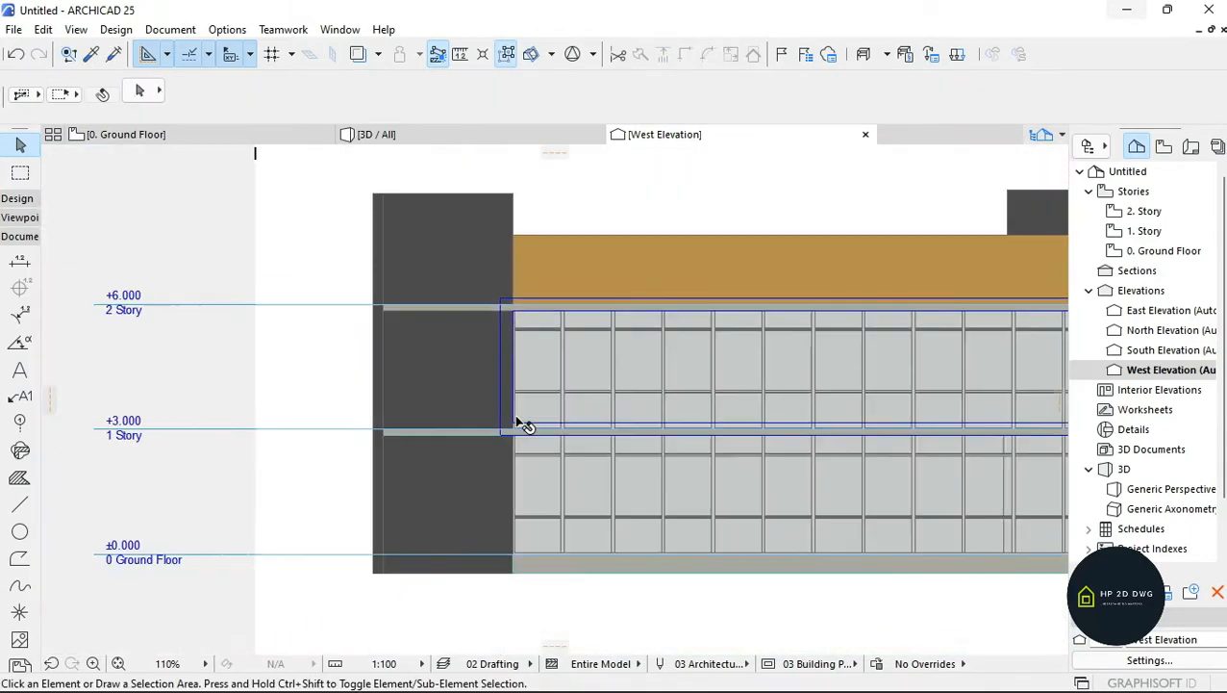
pyautogui.scroll(2, 976, 426)
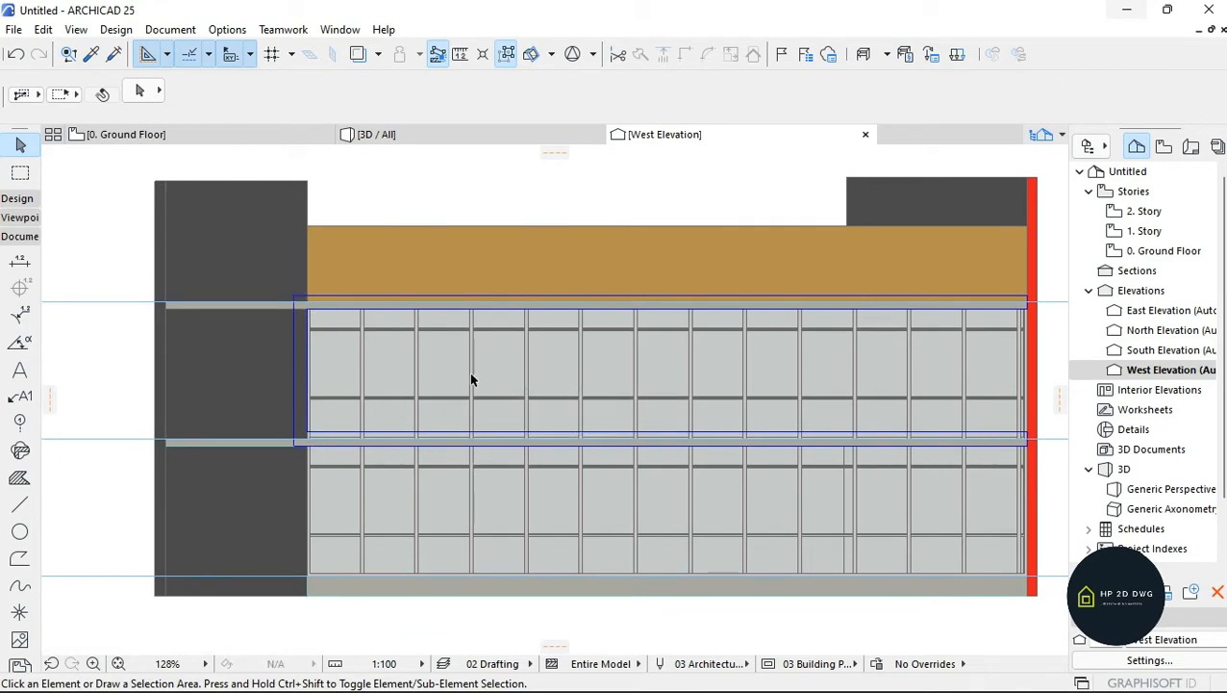
# - Create a Morph face from the closed C-shaped outline around the upper-floor glazing using the Magic Wand
pyautogui.click(16, 199)
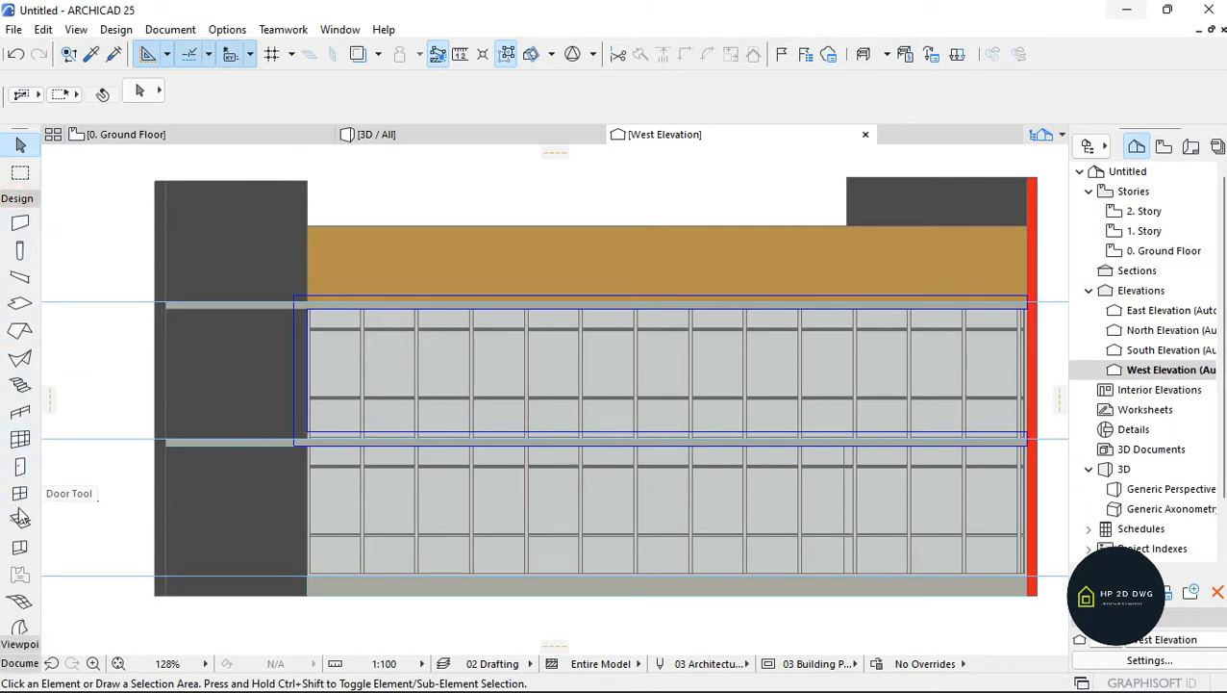
pyautogui.scroll(-3, 26, 592)
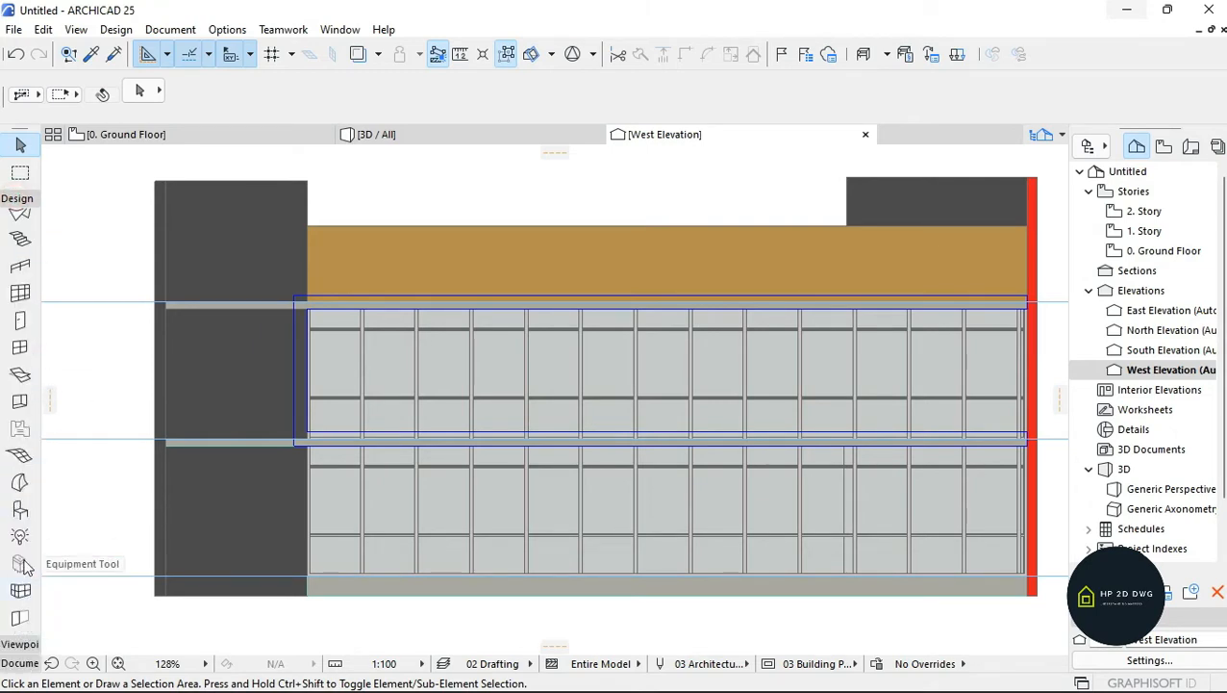
pyautogui.click(20, 483)
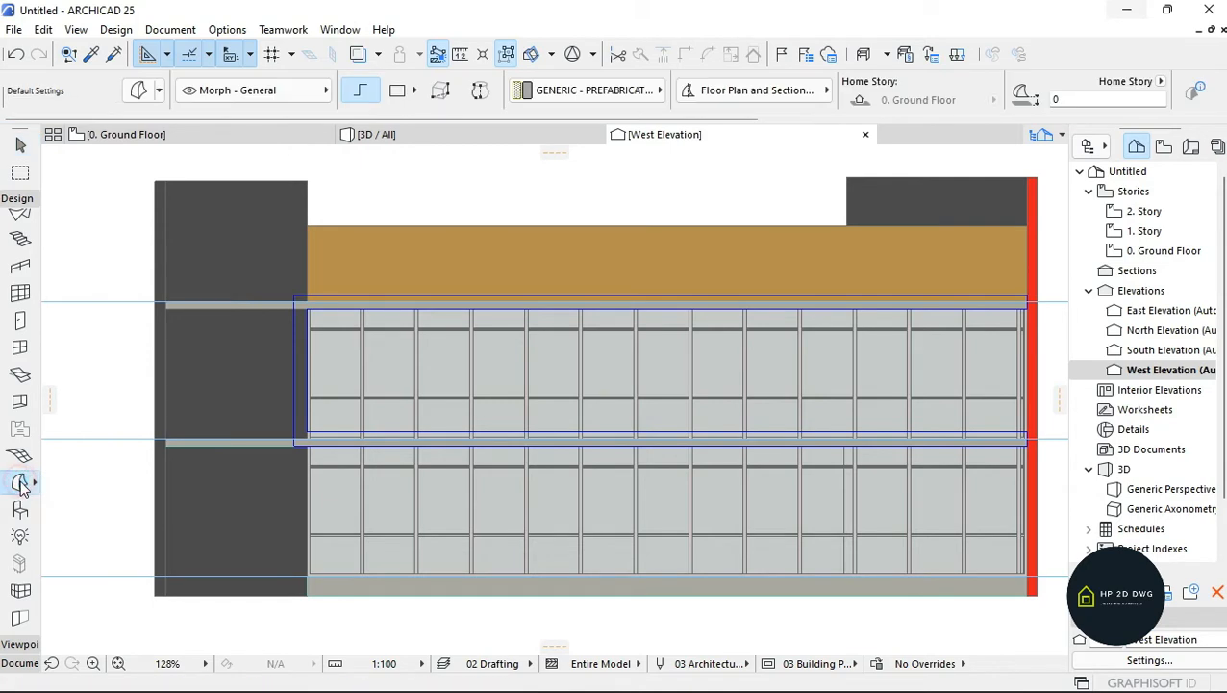
pyautogui.click(607, 305)
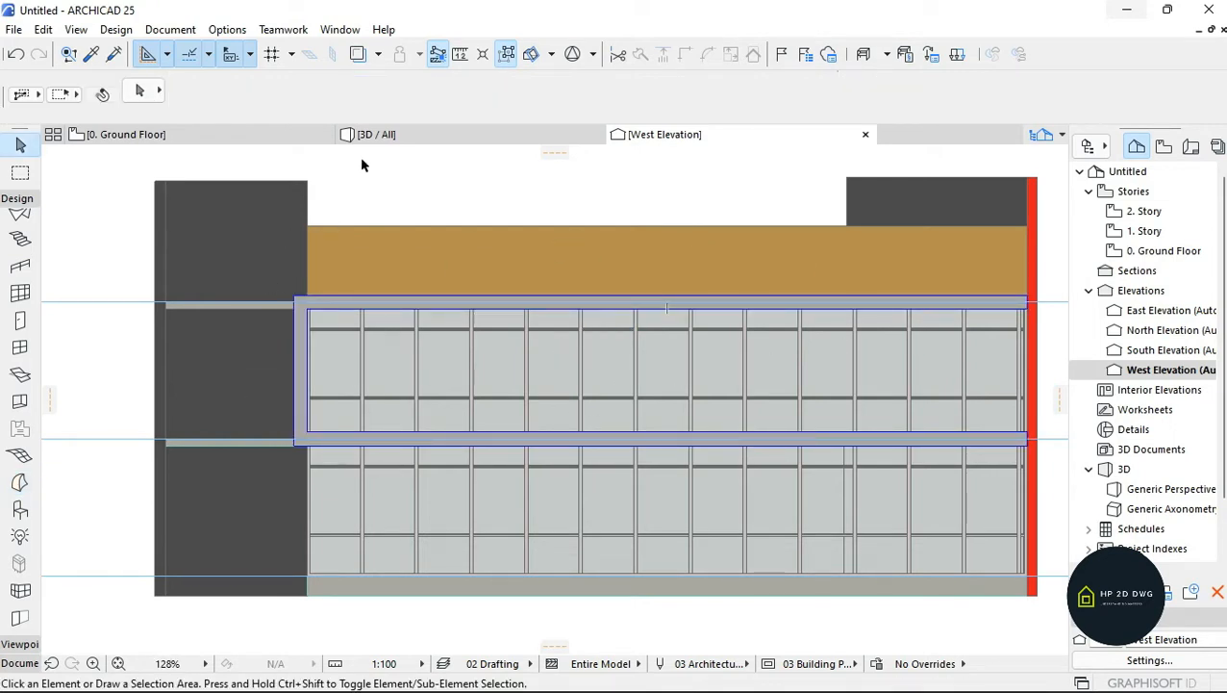
# - Extrude the C-shaped Morph face 300 outward in the 3D view to give the facade frame its thickness
pyautogui.click(382, 134)
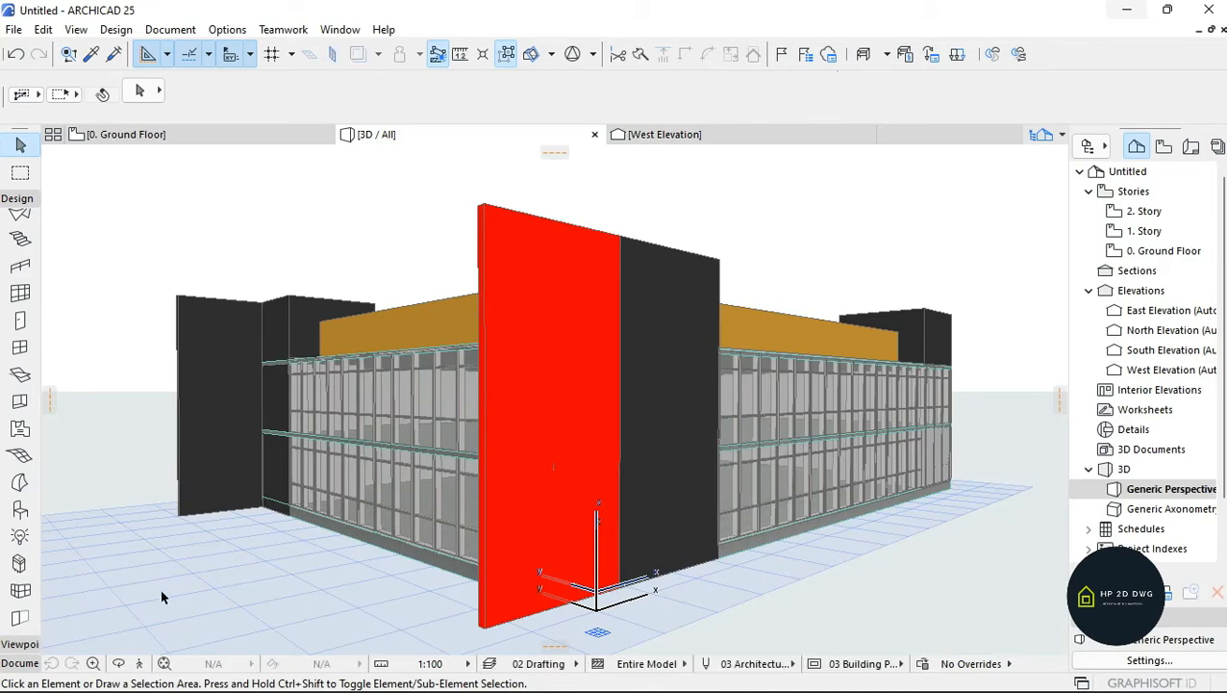
pyautogui.click(140, 664)
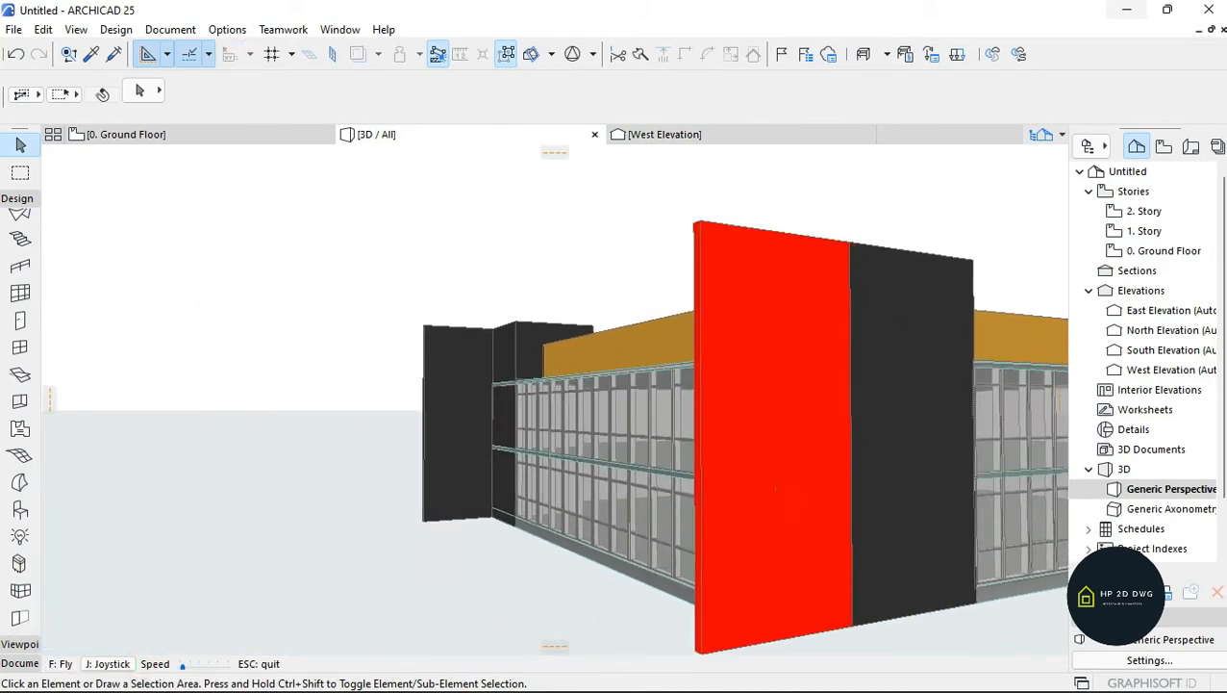
pyautogui.press('Up')
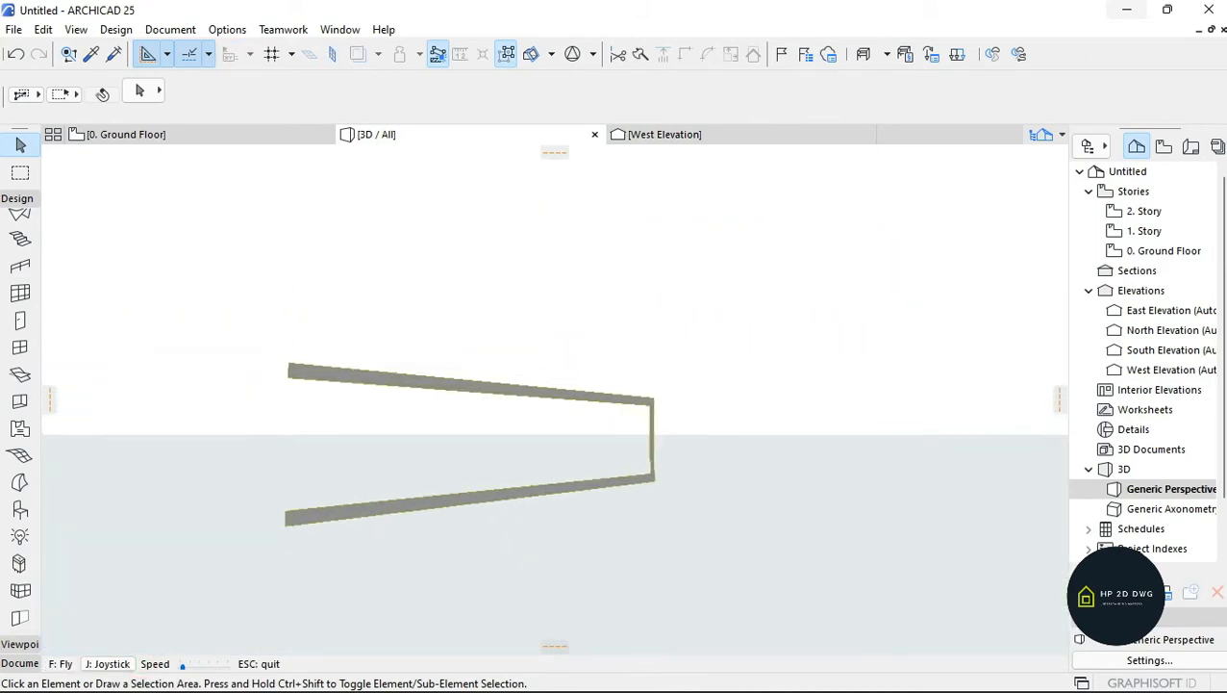
pyautogui.press('Right')
pyautogui.press('Down')
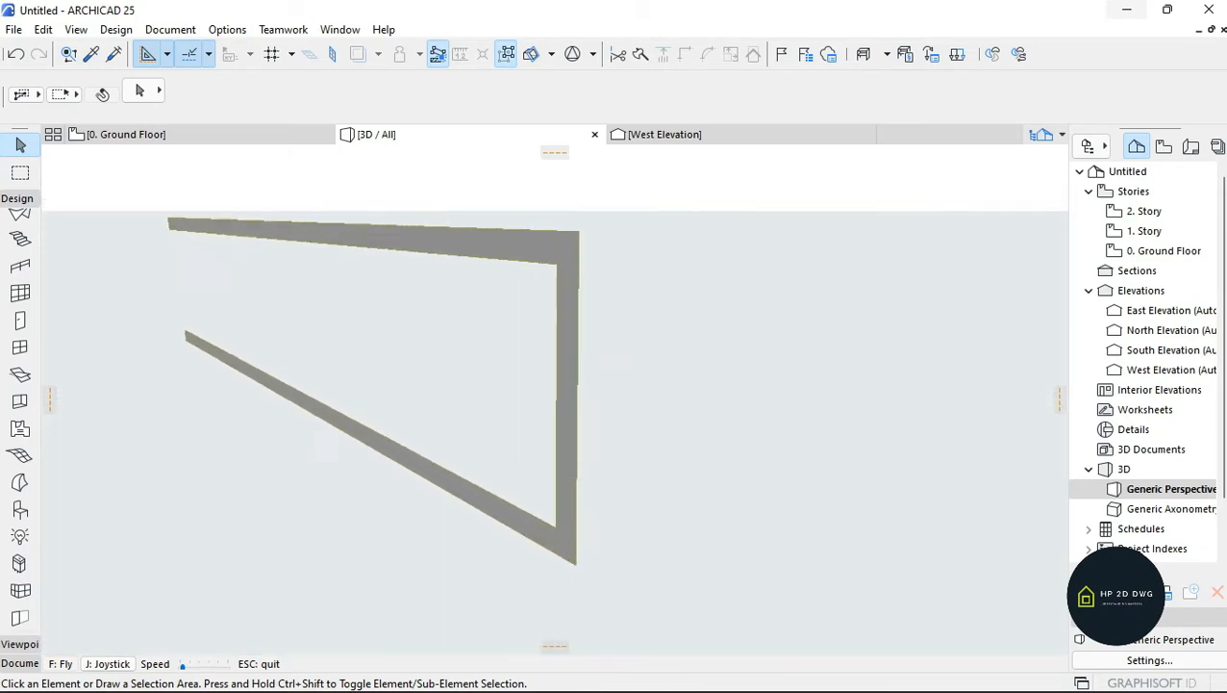
pyautogui.press('Escape')
pyautogui.click(589, 273)
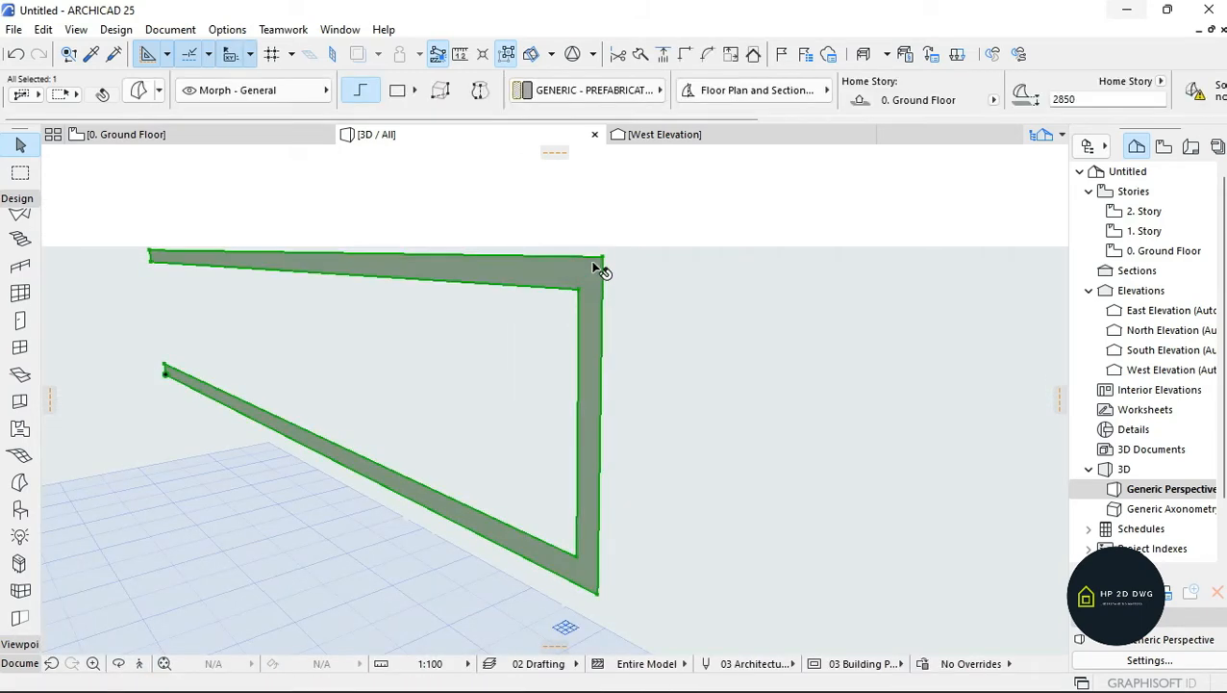
pyautogui.click(606, 260)
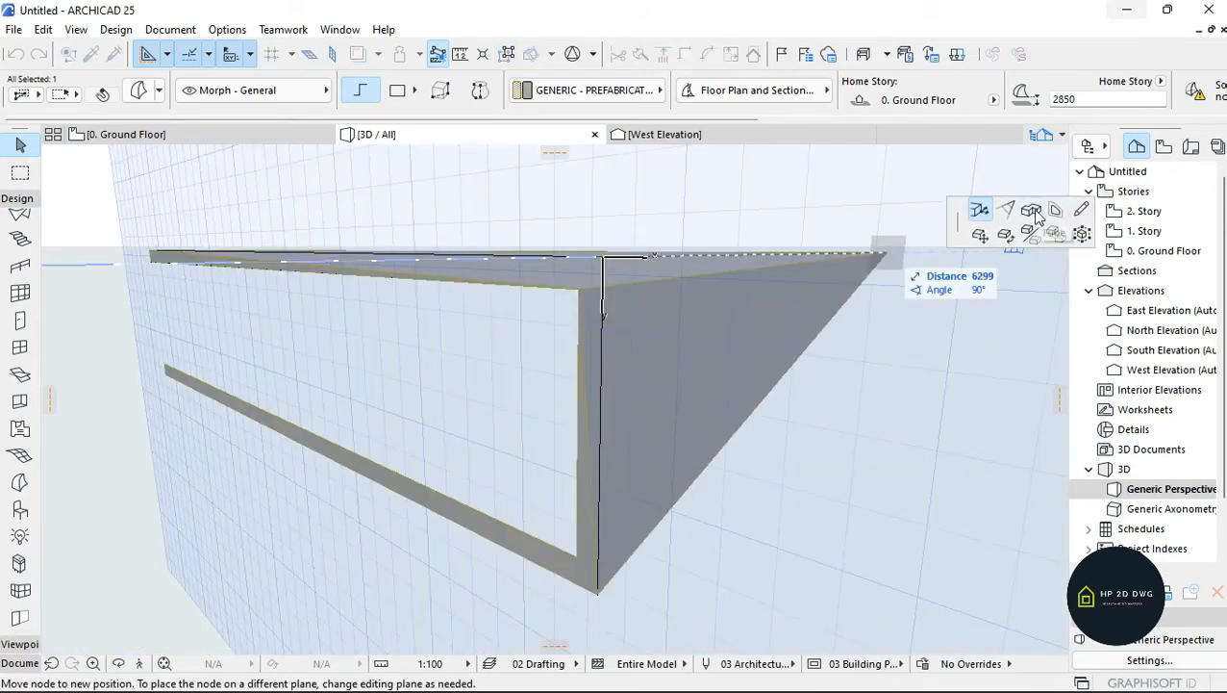
pyautogui.click(1031, 211)
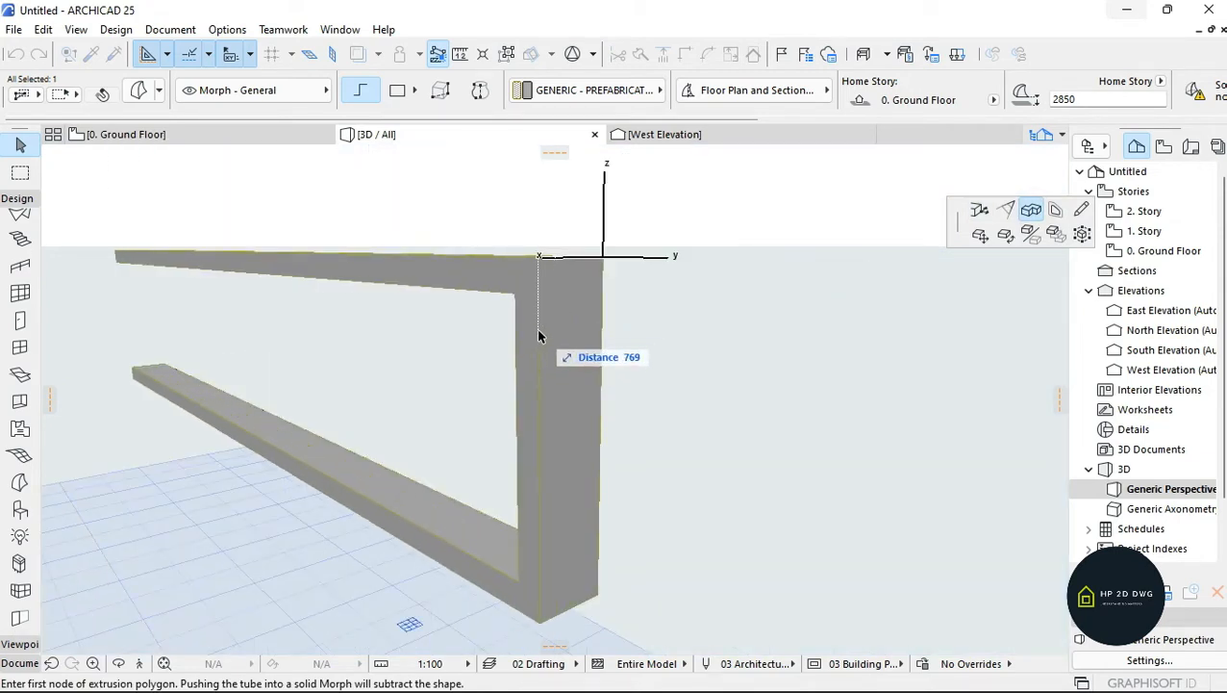
pyautogui.write('300')
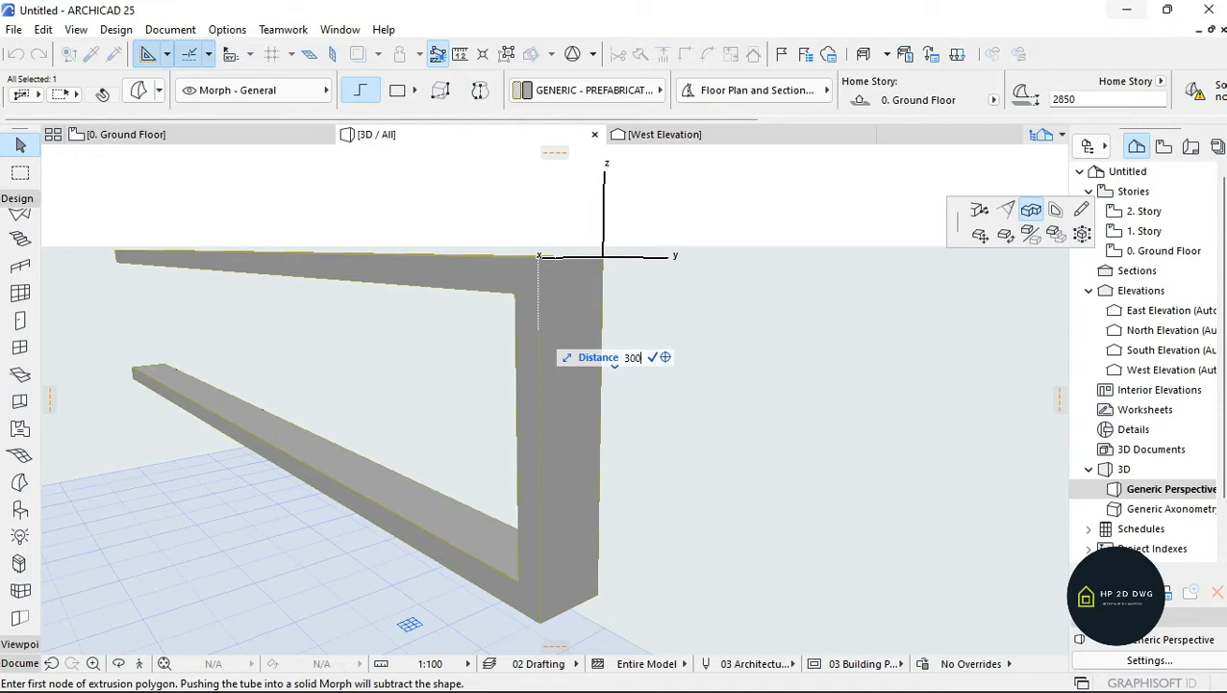
pyautogui.press('Return')
pyautogui.click(580, 257)
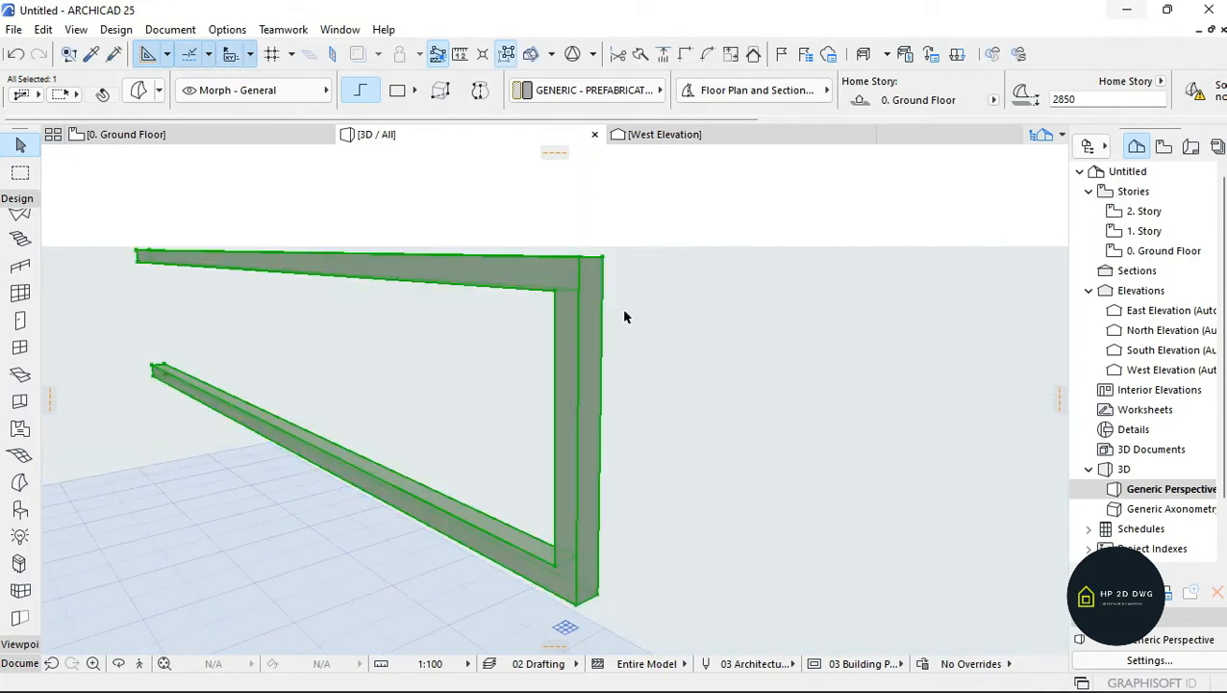
pyautogui.click(625, 316)
# - Move the frame morph in the Ground Floor plan by its inner lower corner onto the west curtain wall's outer face, where it meets the lower wall
pyautogui.click(256, 134)
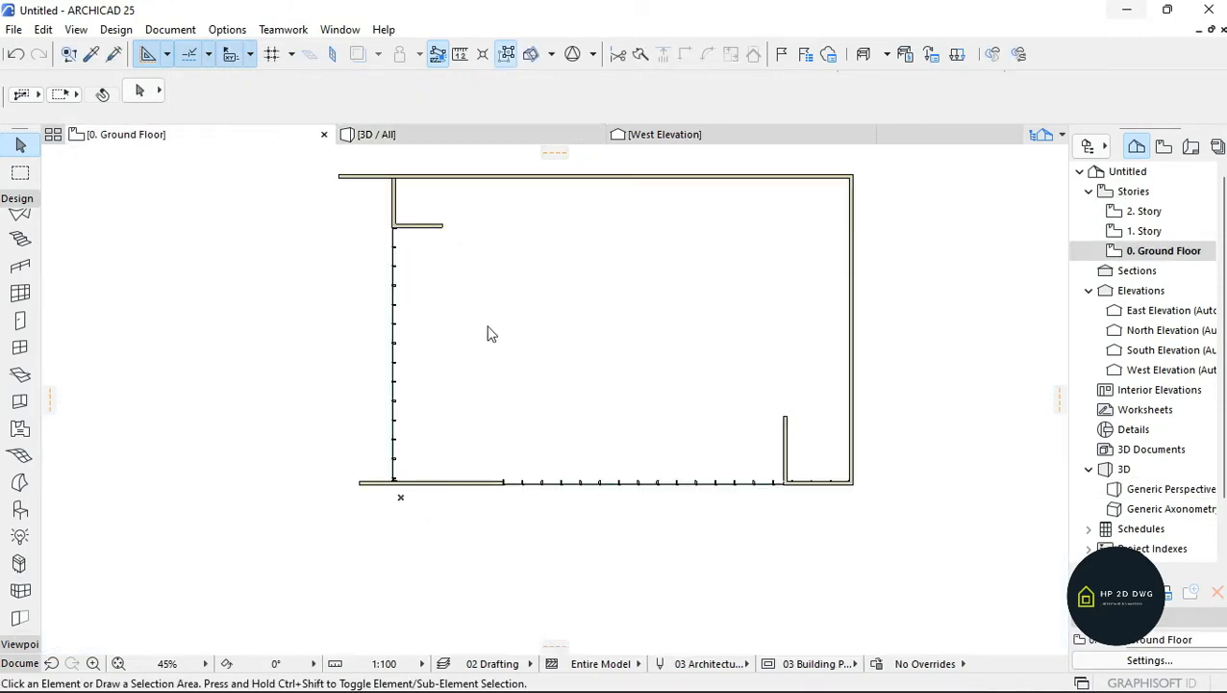
pyautogui.scroll(-3, 517, 326)
pyautogui.scroll(11, 285, 344)
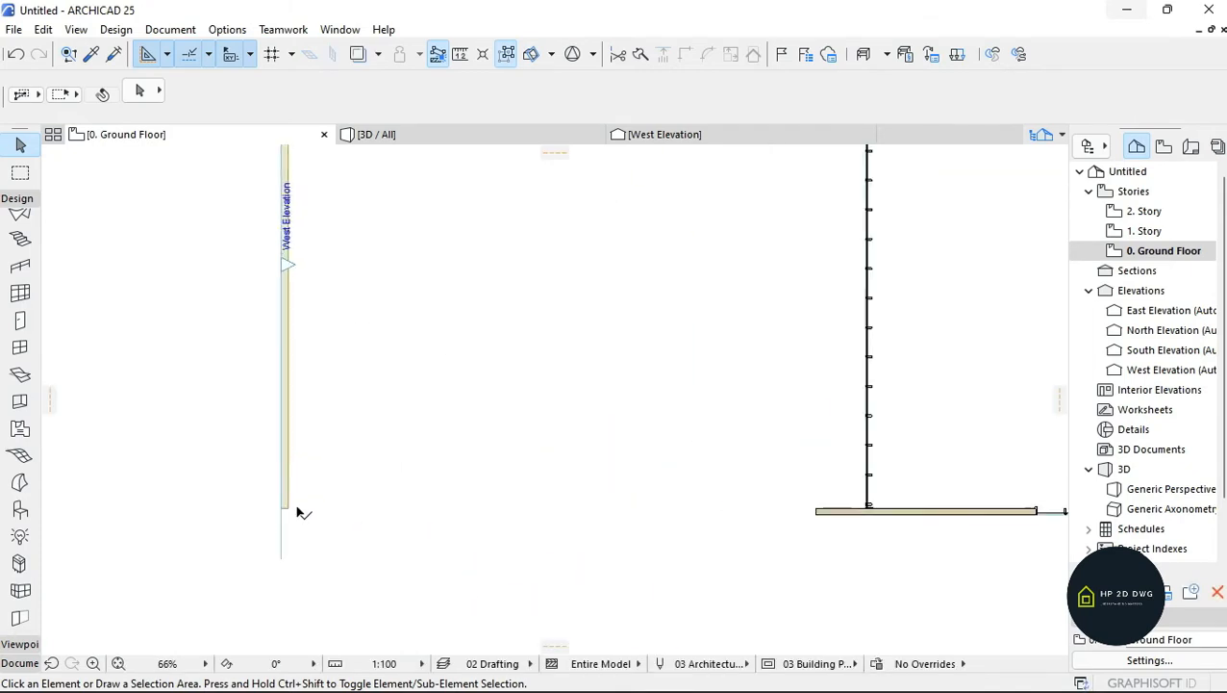
pyautogui.click(285, 476)
pyautogui.scroll(3, 279, 555)
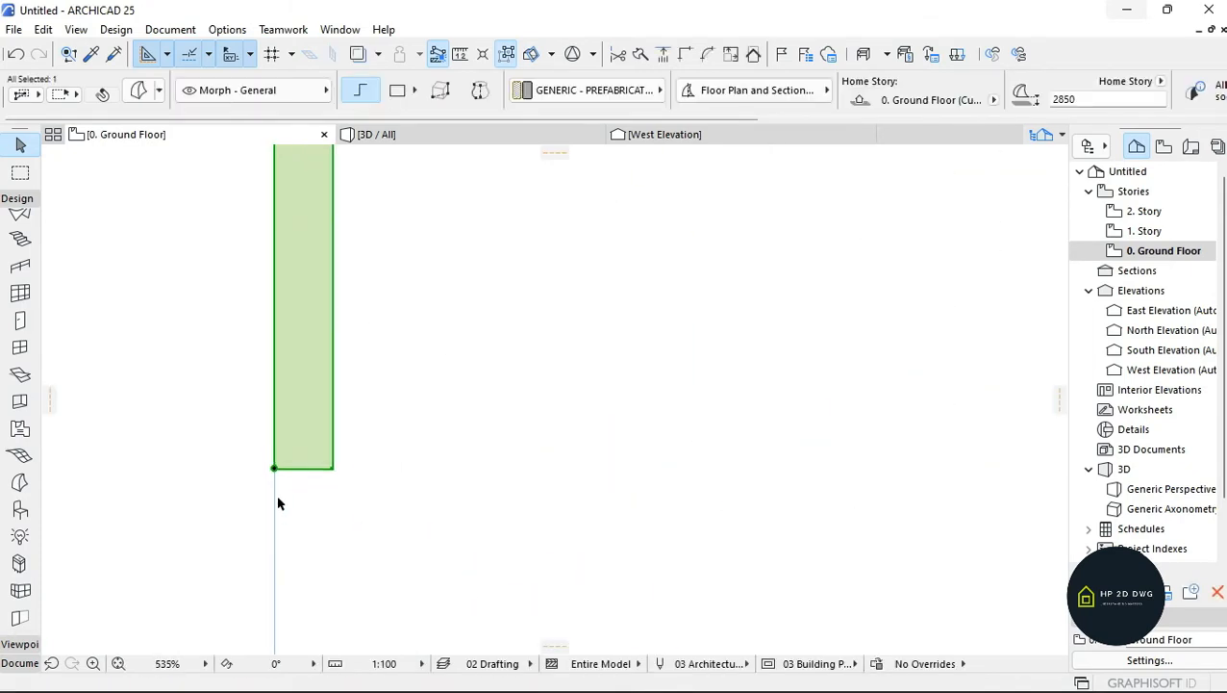
pyautogui.click(347, 459)
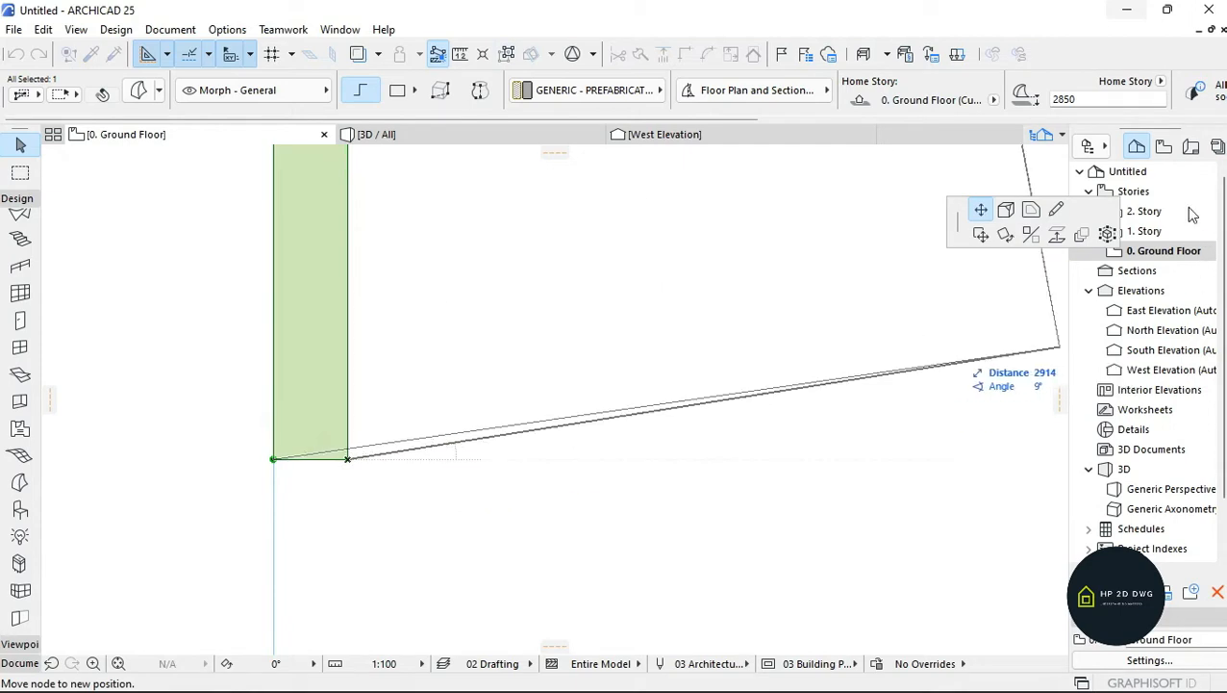
pyautogui.click(983, 237)
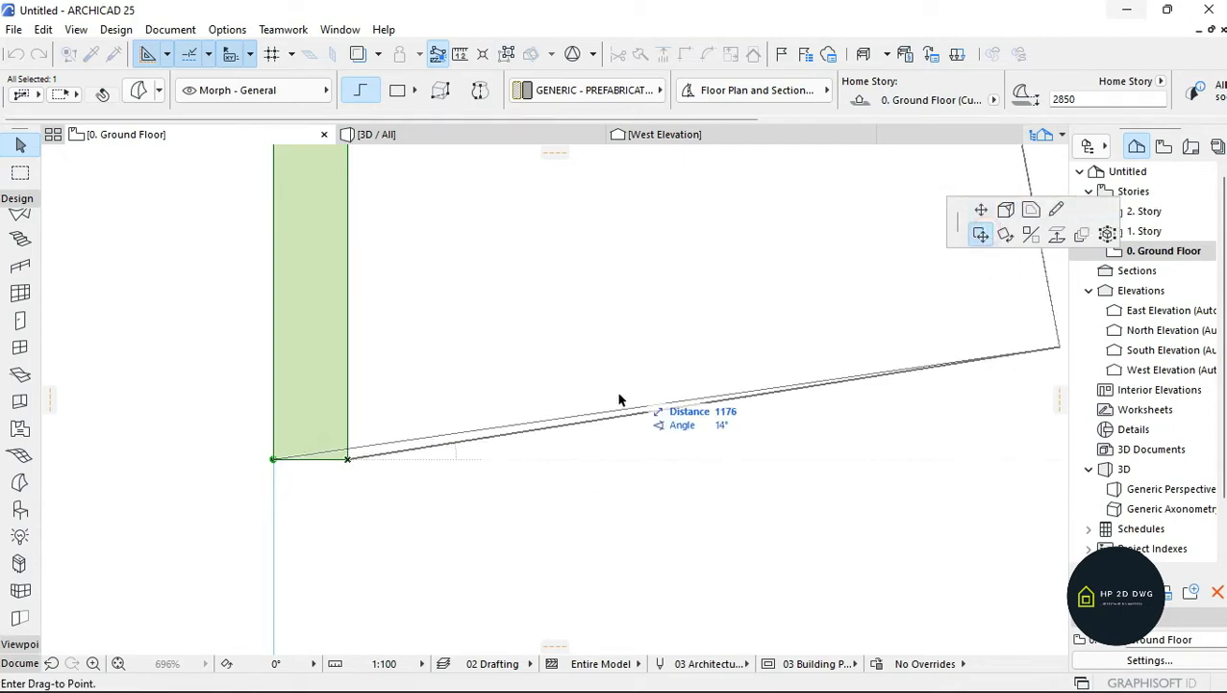
pyautogui.scroll(-10, 582, 421)
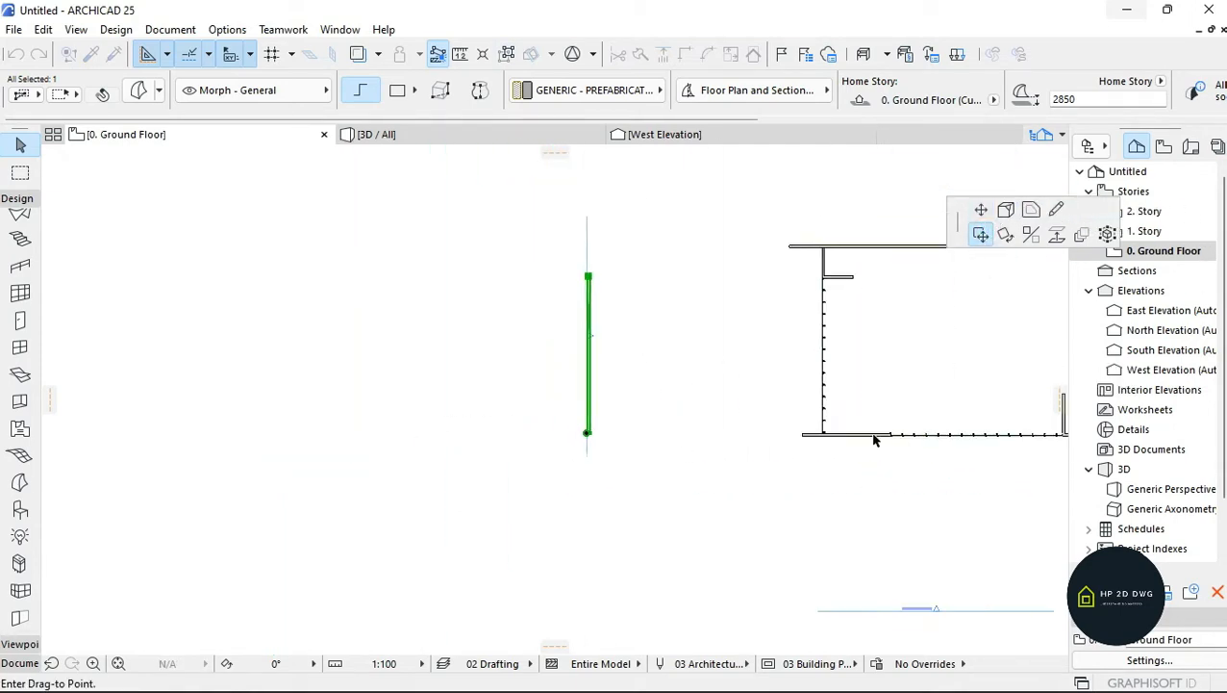
pyautogui.scroll(10, 713, 427)
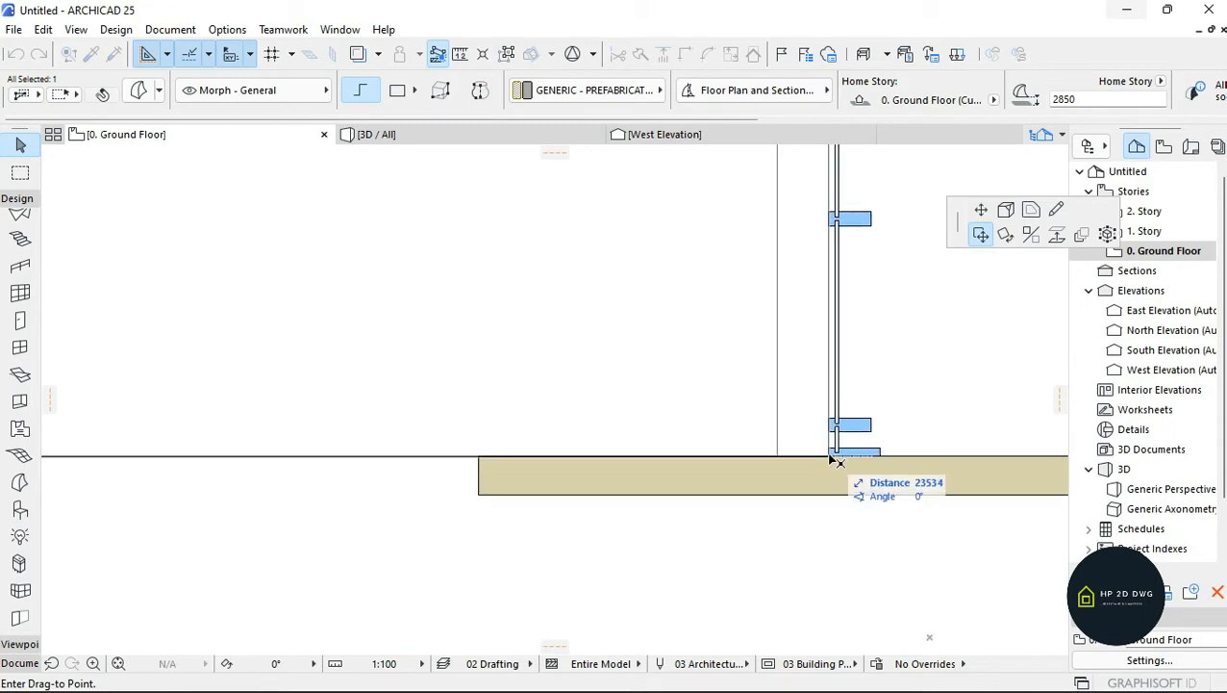
pyautogui.click(833, 461)
pyautogui.scroll(-5, 796, 318)
pyautogui.scroll(-5, 795, 320)
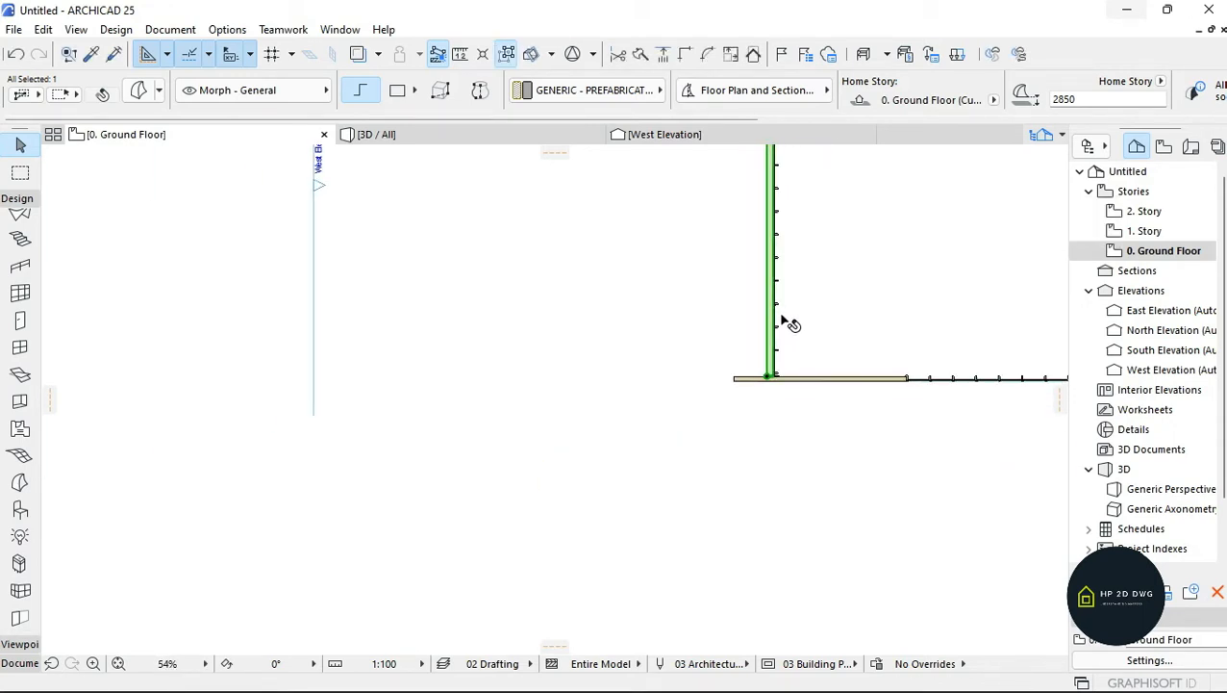
pyautogui.scroll(4, 781, 202)
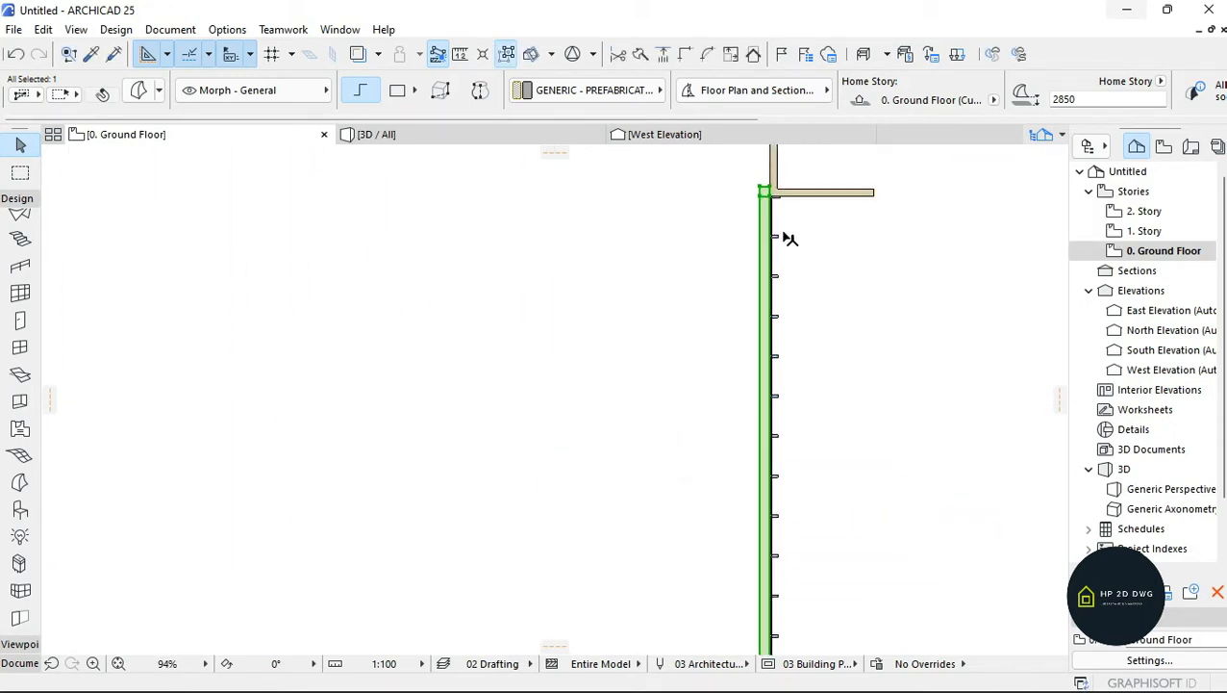
pyautogui.press('Escape')
# - Examine in 3D how the C-shaped frame sits against the west facade glazing and the red corner wall
pyautogui.click(405, 140)
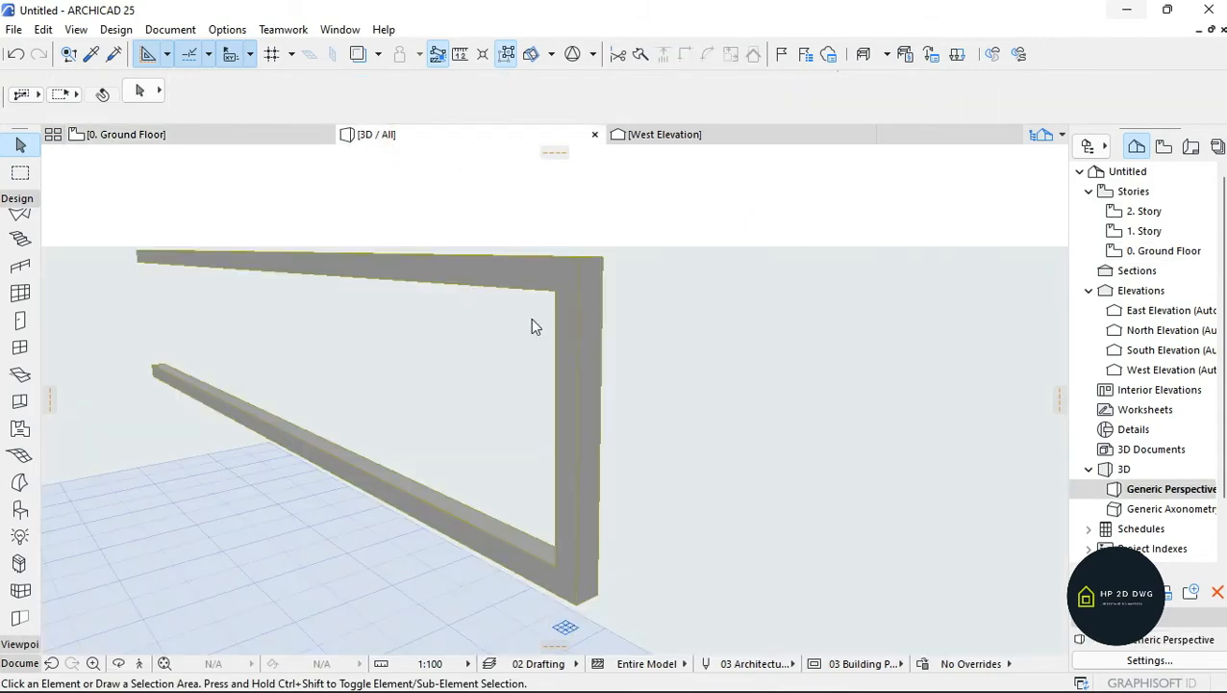
pyautogui.click(142, 665)
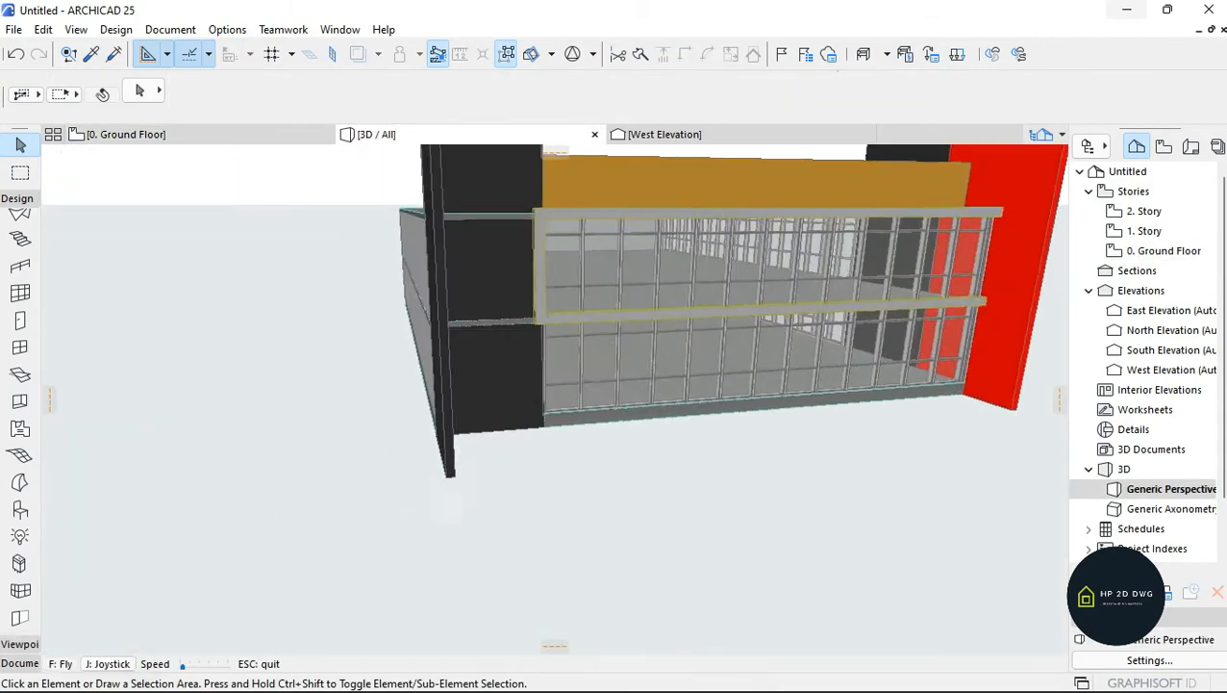
pyautogui.press('Right')
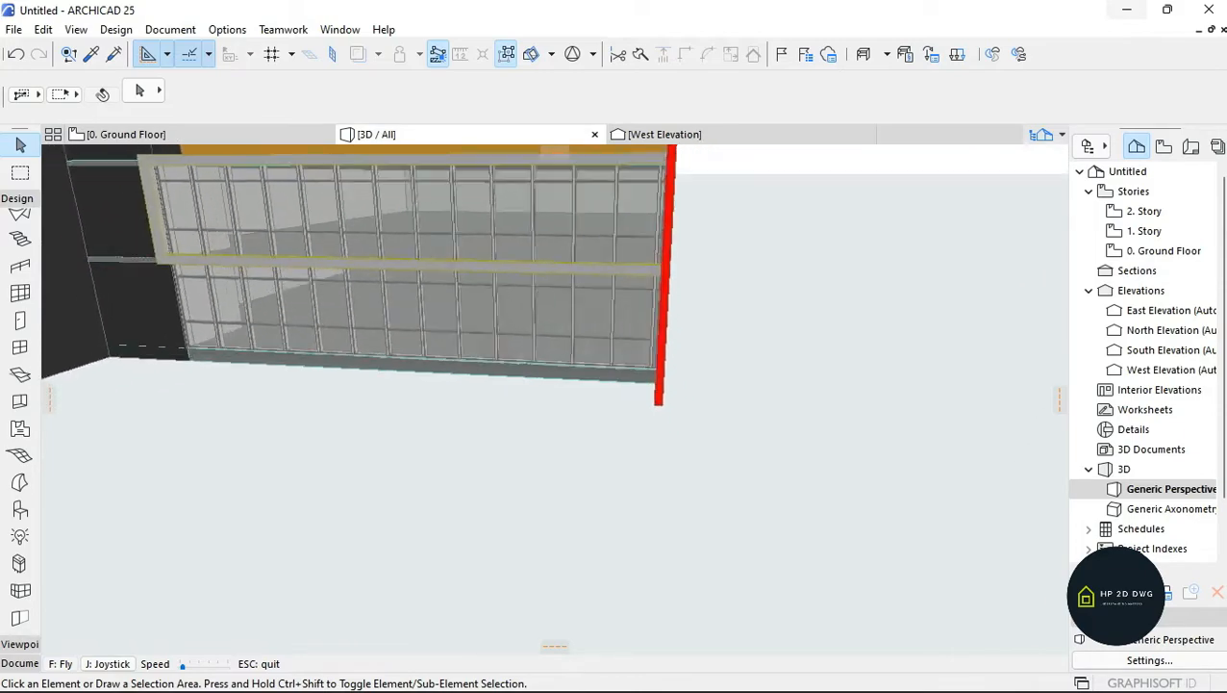
pyautogui.press('Right')
pyautogui.press('Down')
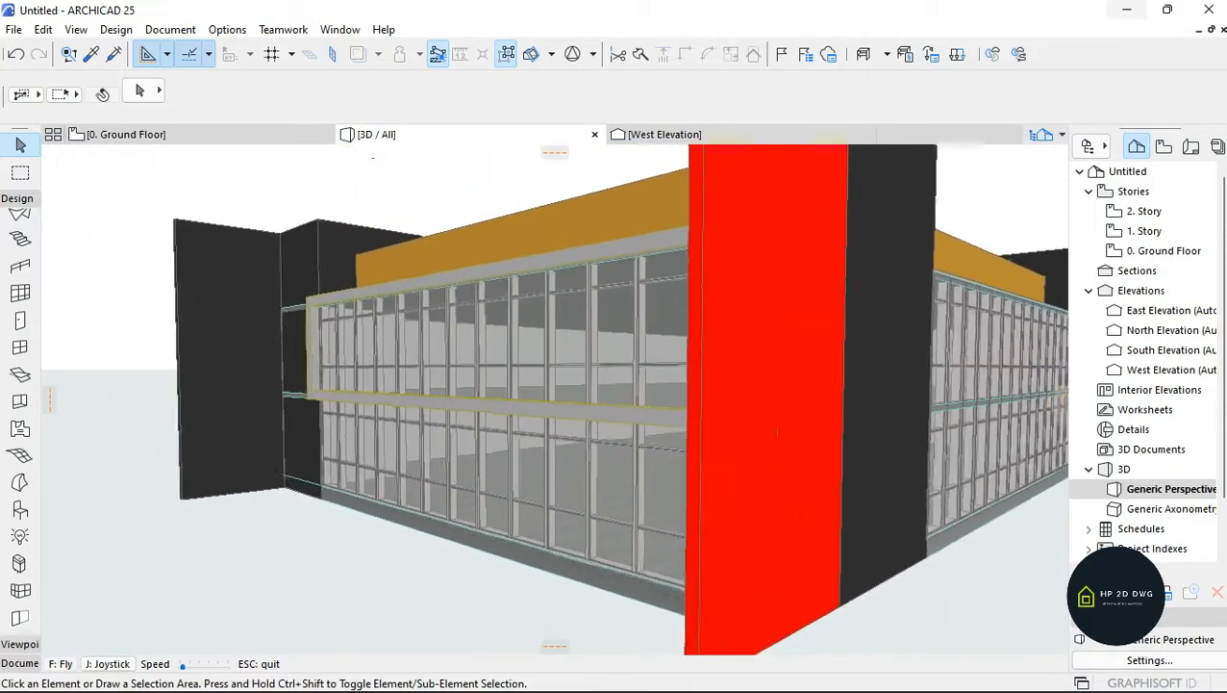
pyautogui.press('Down')
pyautogui.press('Left')
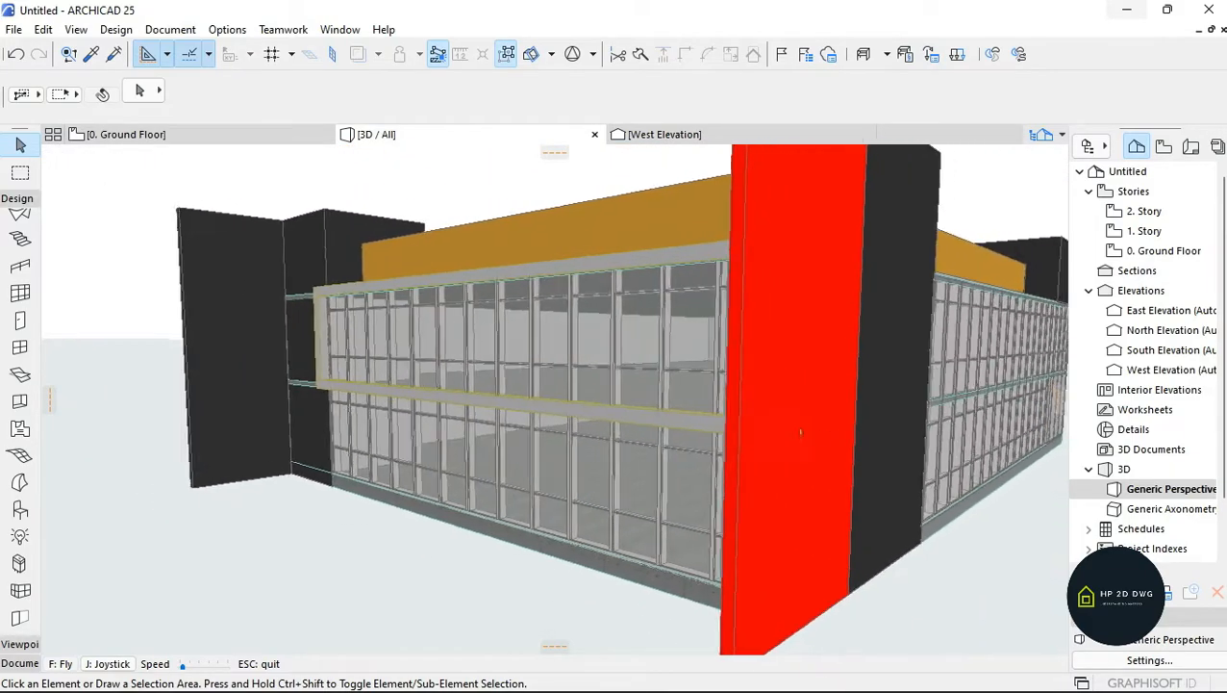
pyautogui.press('Up')
pyautogui.press('Escape')
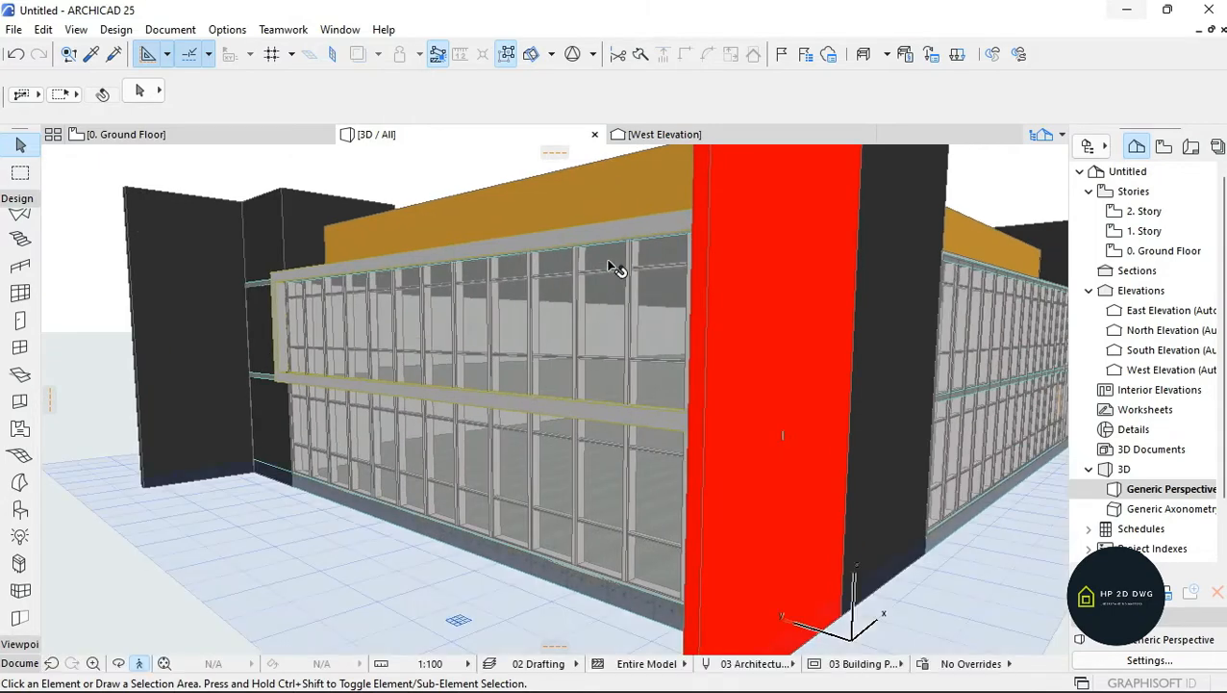
# - Override the C-shaped frame morph's surface with Paint - Glossy White
pyautogui.click(610, 264)
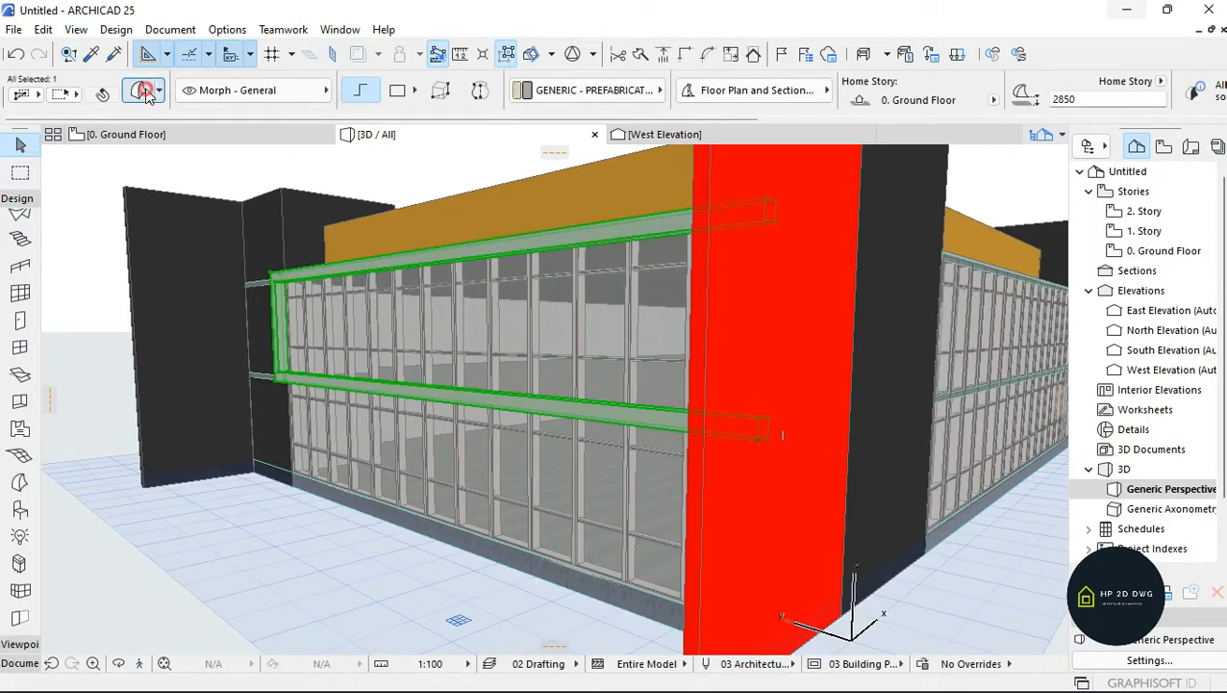
pyautogui.click(144, 91)
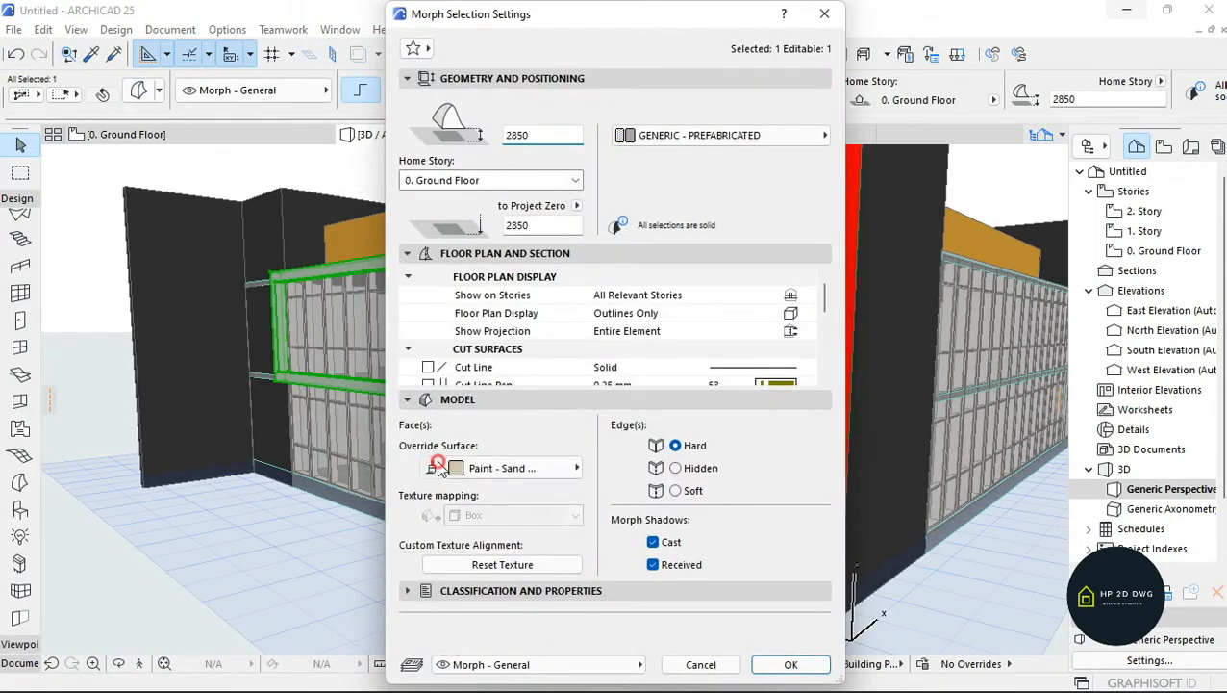
pyautogui.click(439, 465)
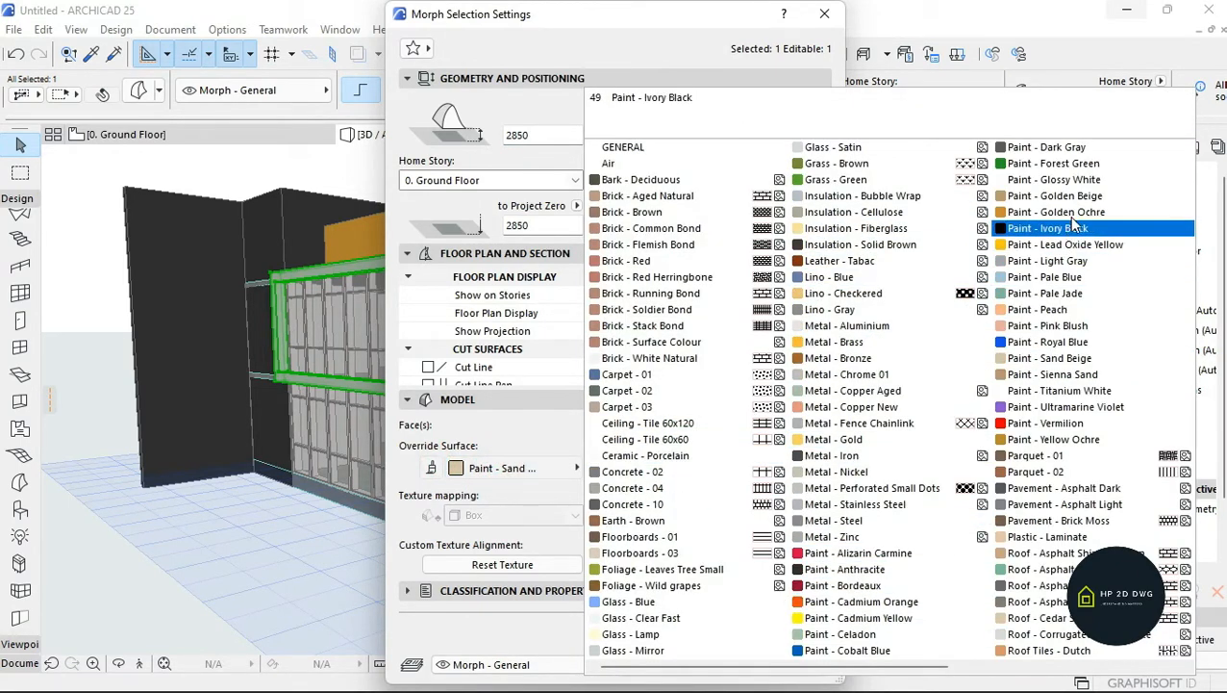
pyautogui.click(1058, 179)
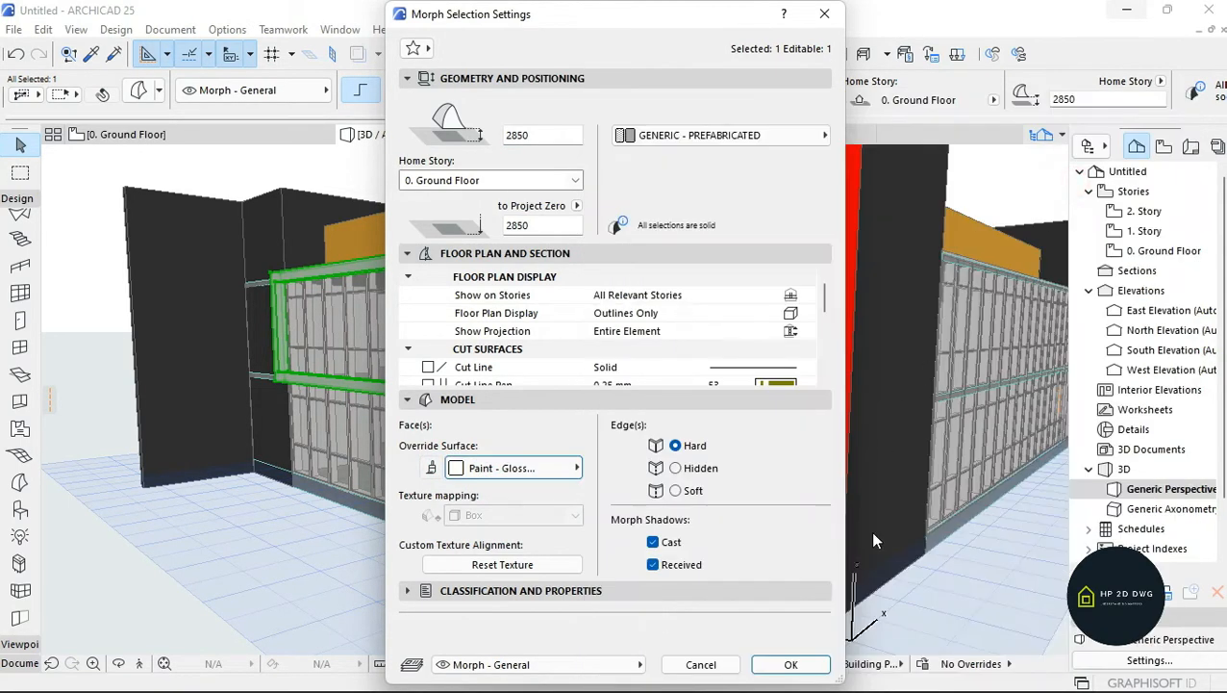
pyautogui.click(791, 665)
pyautogui.press('Escape')
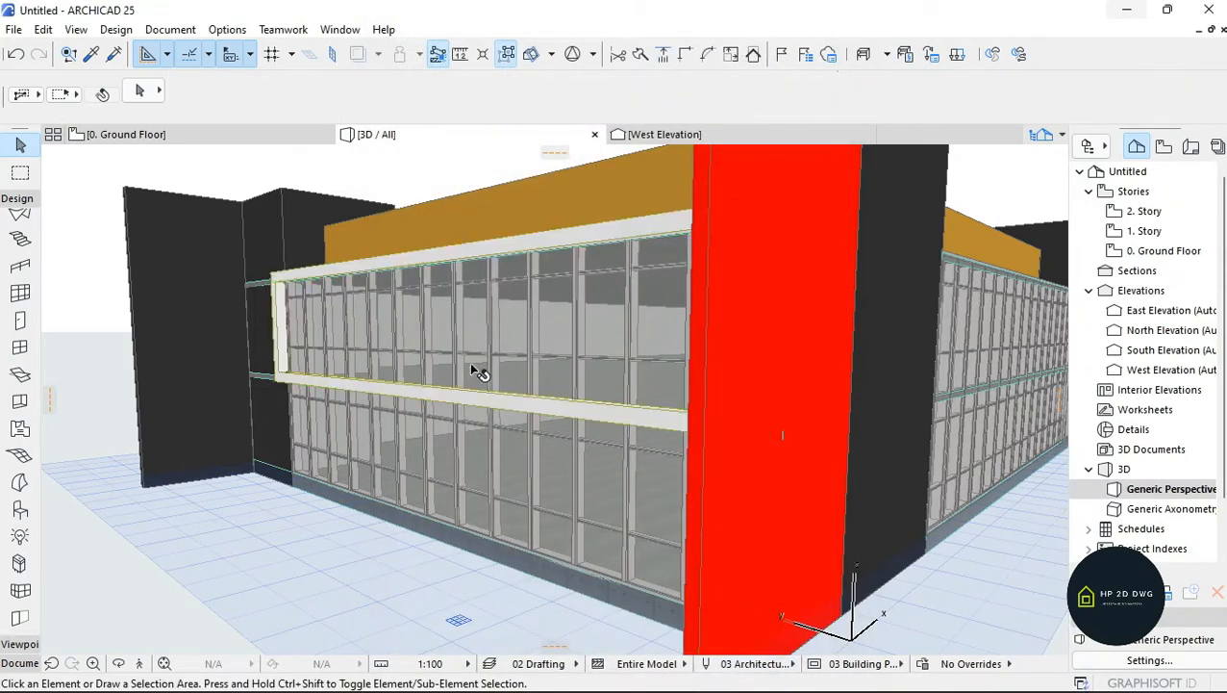
# - Outline a 750-high band with a pen 58 polyline in the West Elevation, from the white frame's inner lower corner to the red wall
pyautogui.click(731, 134)
pyautogui.scroll(-2, 332, 430)
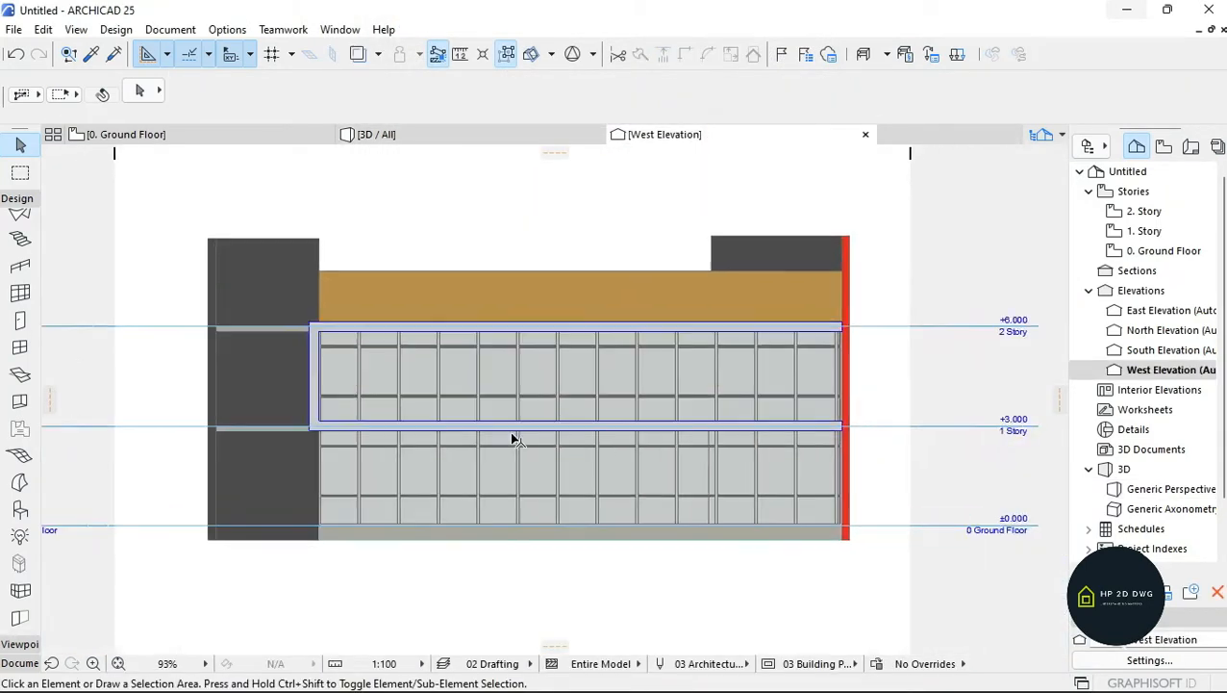
pyautogui.scroll(1, 515, 438)
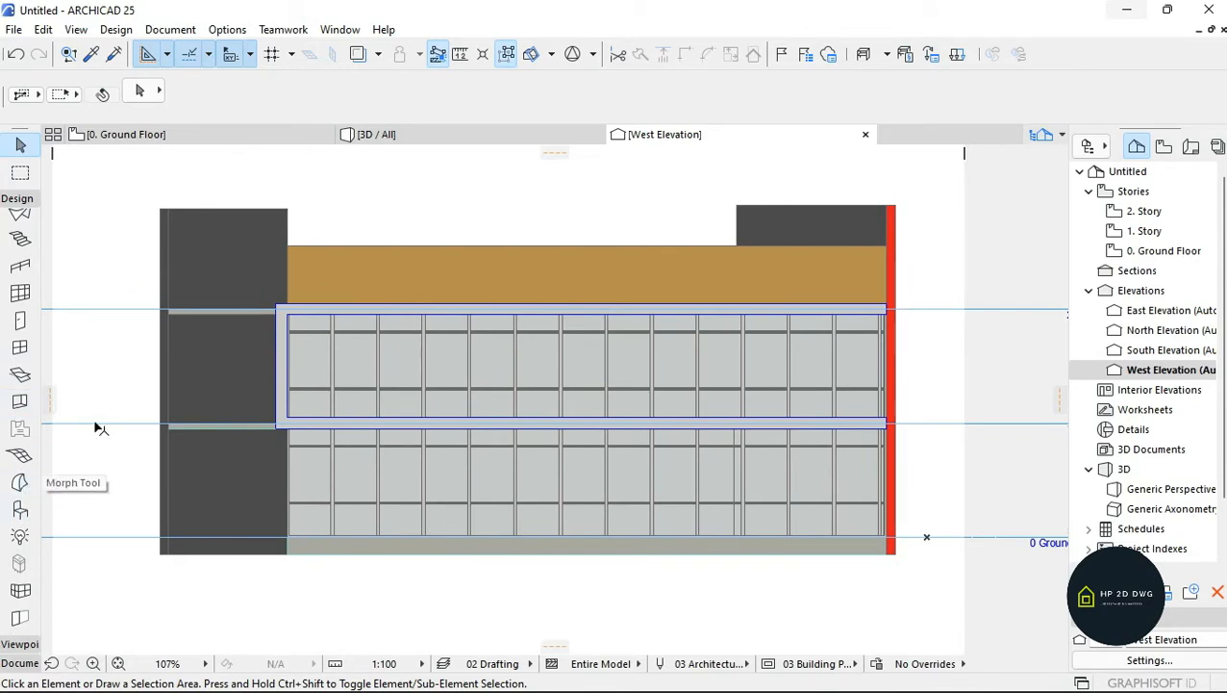
pyautogui.click(19, 664)
pyautogui.click(19, 503)
pyautogui.scroll(5, 244, 456)
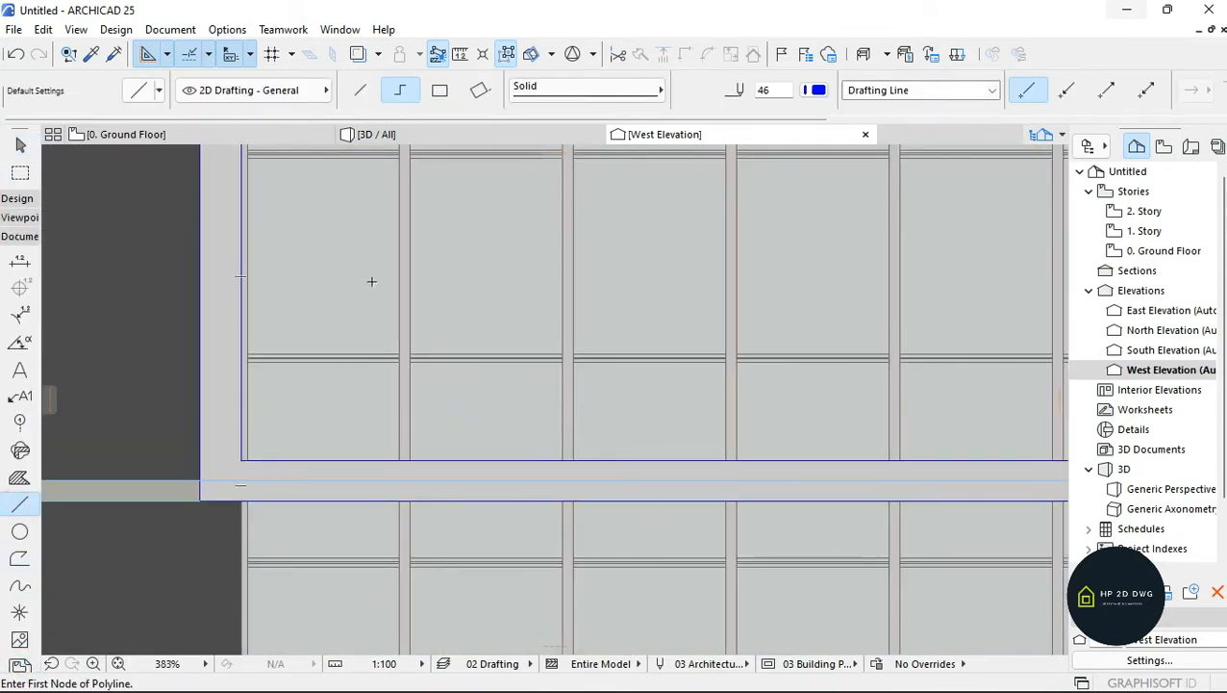
pyautogui.click(814, 91)
pyautogui.click(1111, 115)
pyautogui.click(244, 456)
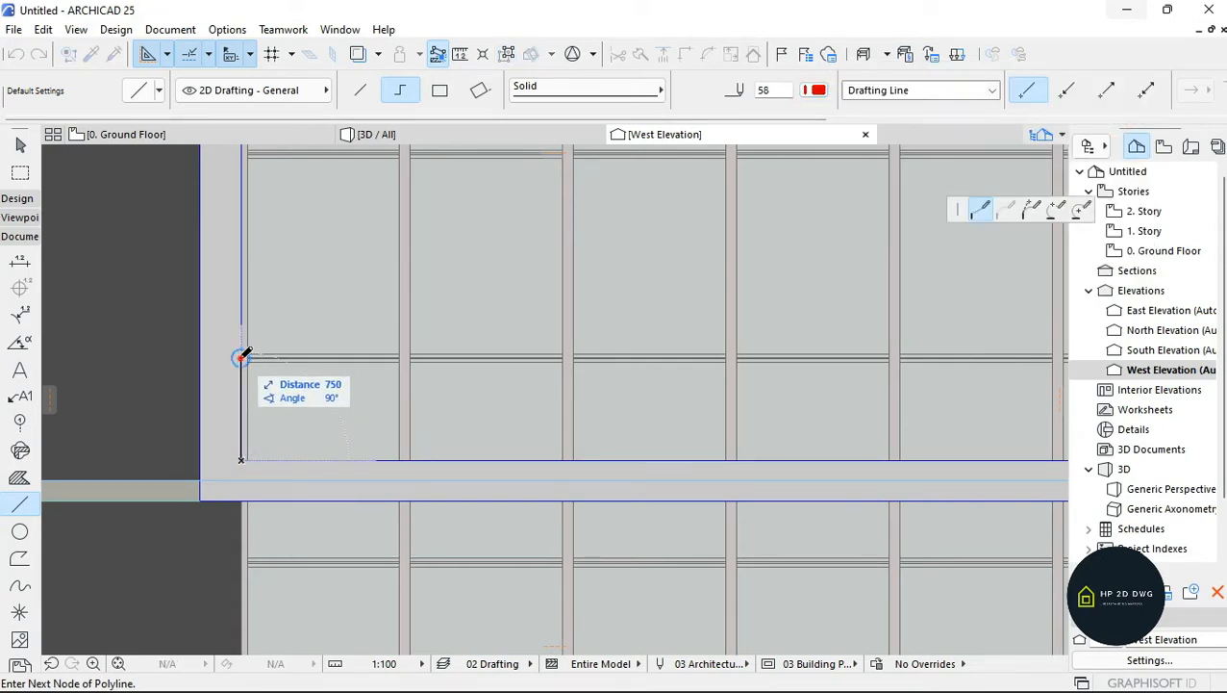
pyautogui.click(242, 356)
pyautogui.scroll(-3, 241, 358)
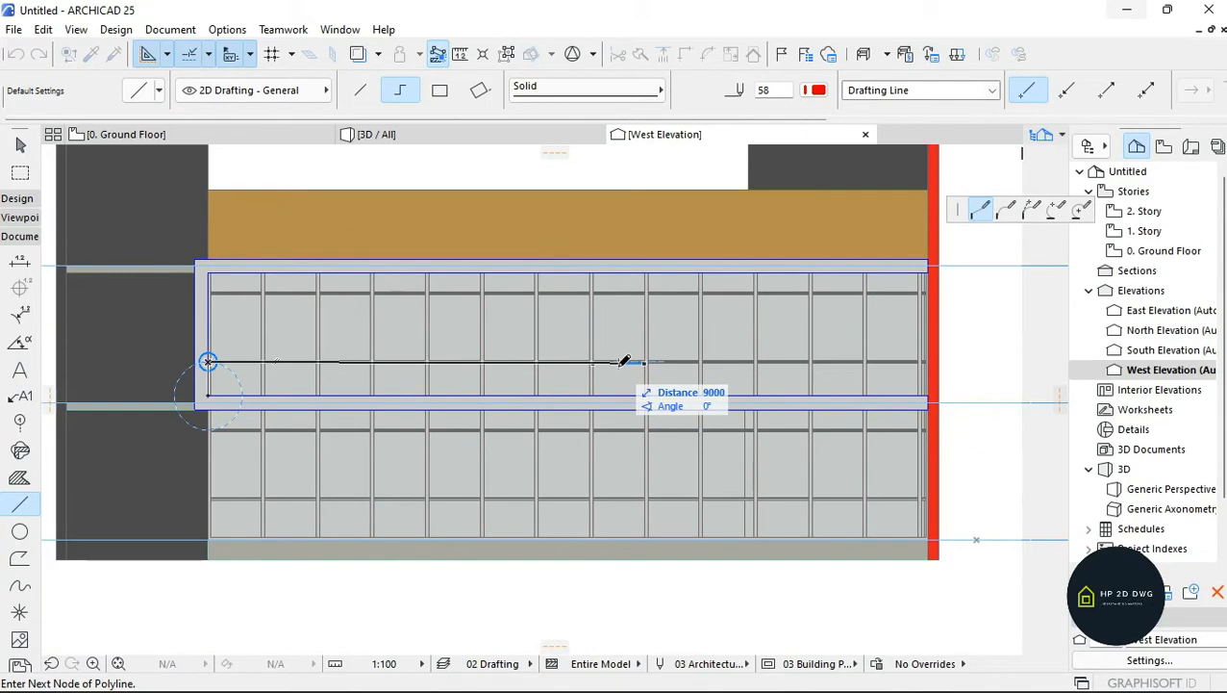
pyautogui.scroll(5, 947, 351)
pyautogui.click(952, 346)
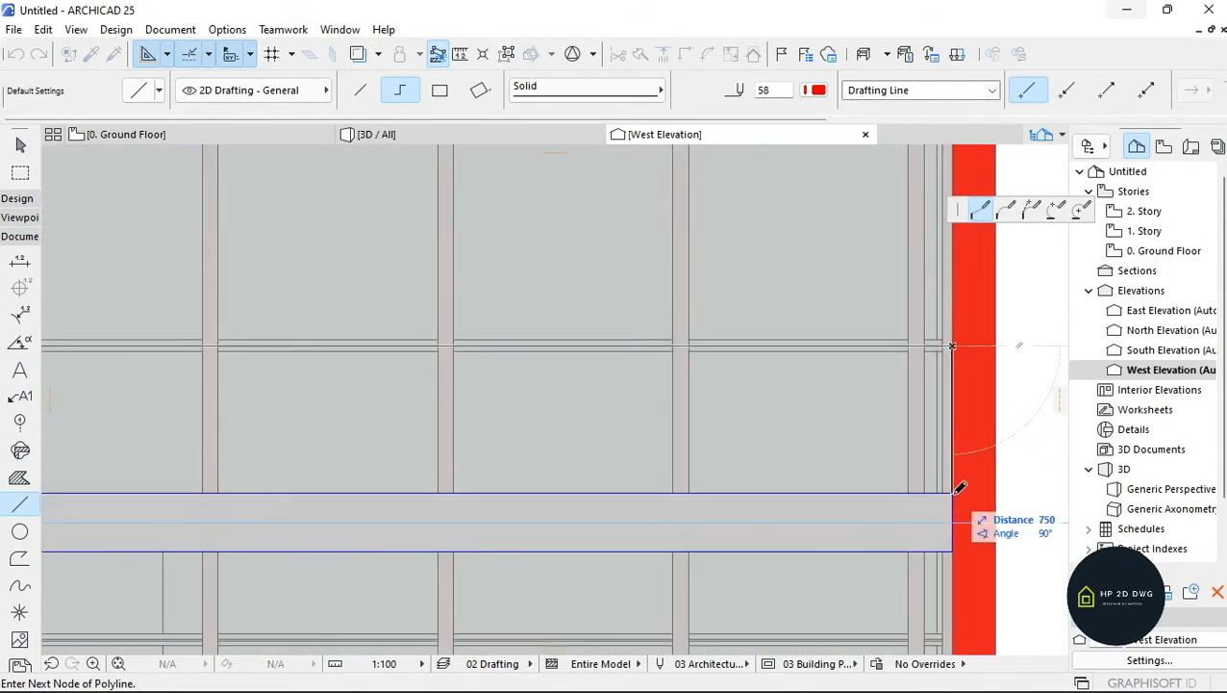
pyautogui.click(953, 494)
pyautogui.scroll(-5, 953, 491)
pyautogui.scroll(5, 260, 451)
pyautogui.click(330, 455)
pyautogui.scroll(-2, 335, 342)
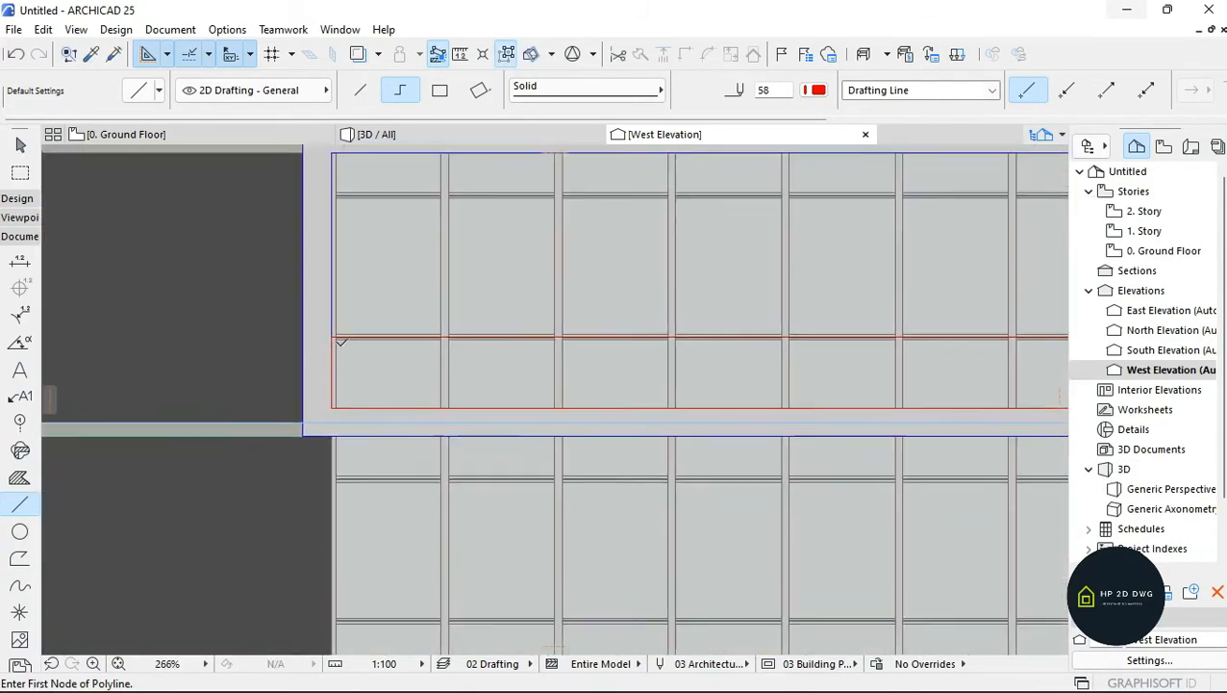
pyautogui.scroll(-3, 340, 343)
# - Trace the red band outline with a Morph polygon, making a face 15782 long above the frame's lower bar
pyautogui.click(17, 199)
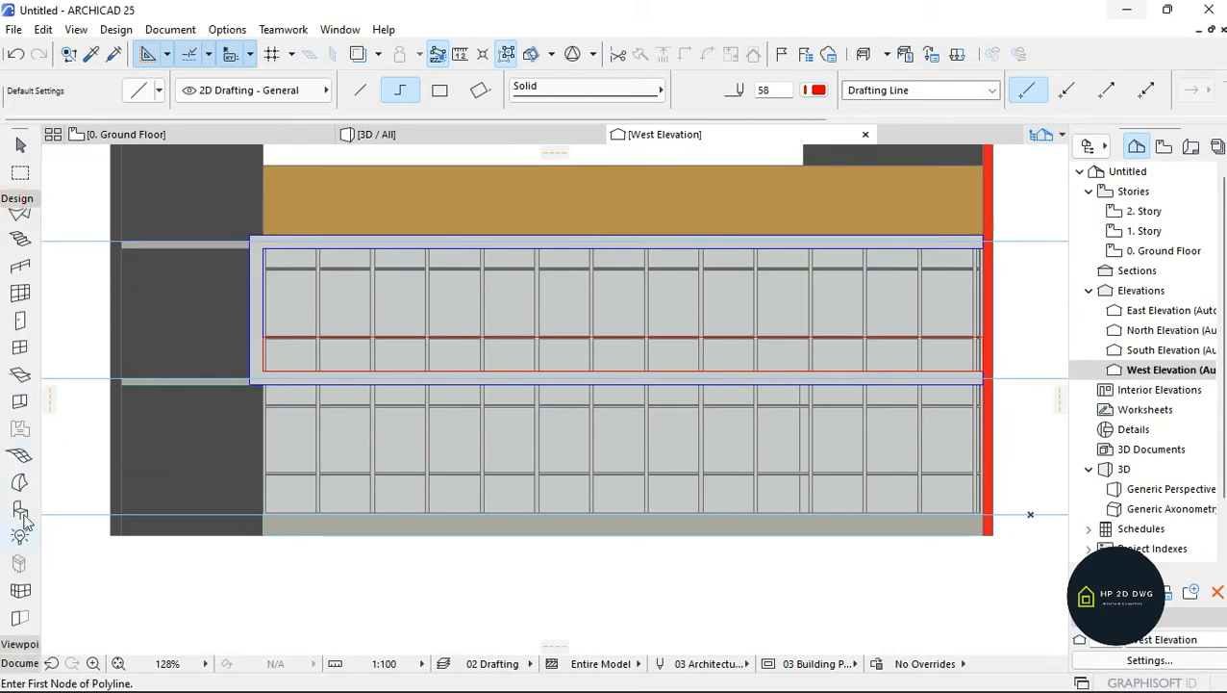
pyautogui.click(19, 482)
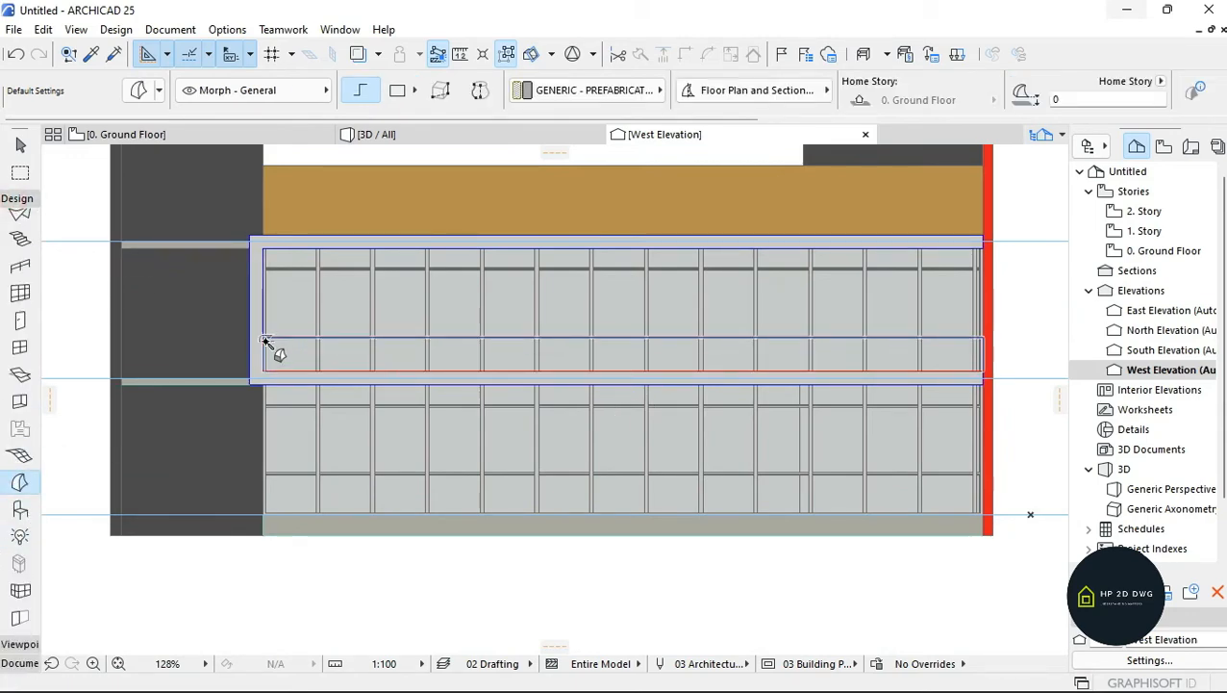
pyautogui.scroll(-1, 262, 368)
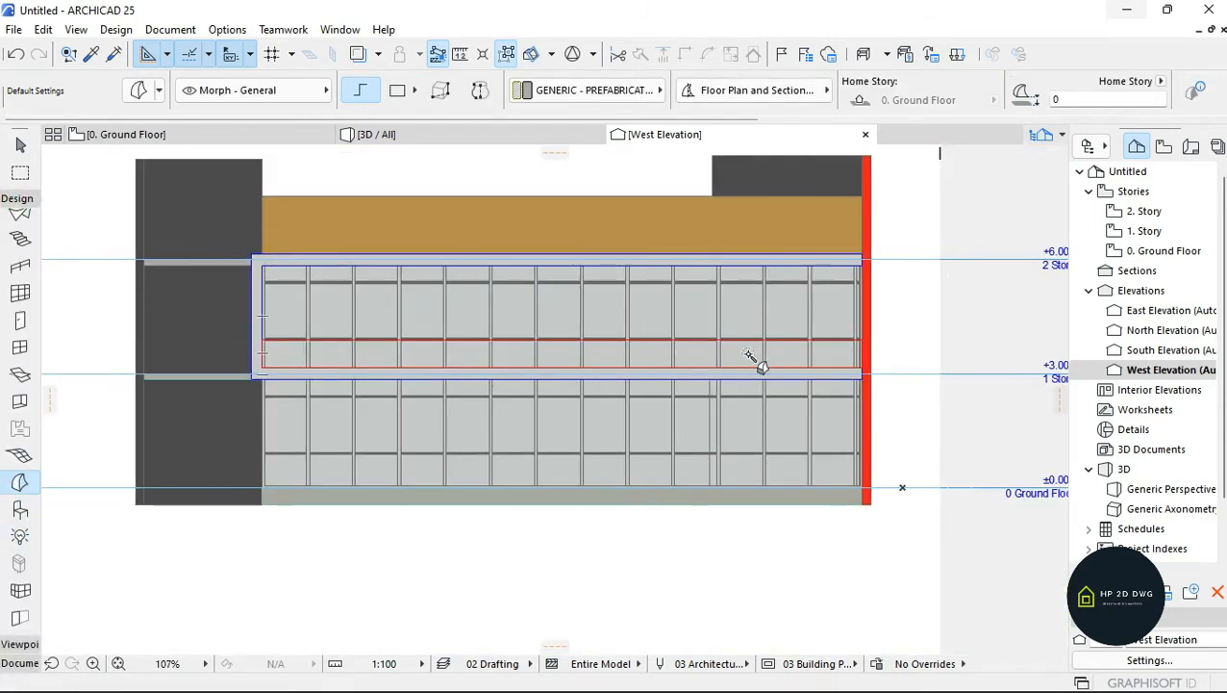
pyautogui.scroll(7, 255, 366)
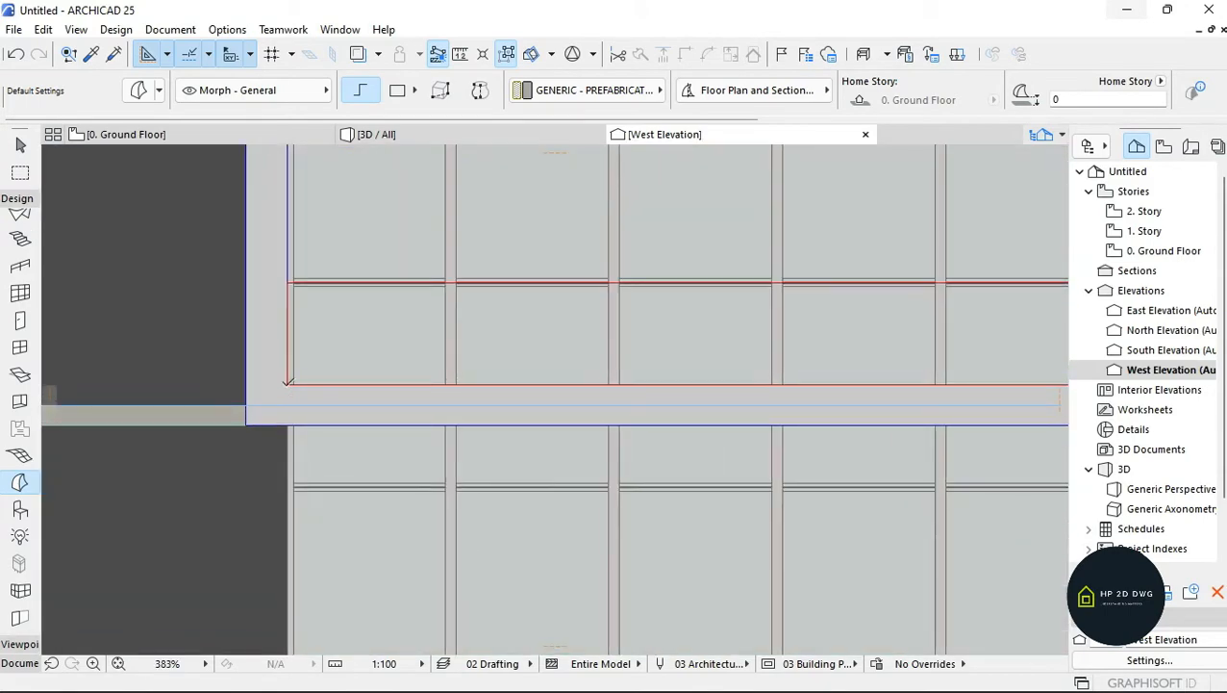
pyautogui.click(287, 384)
pyautogui.click(287, 285)
pyautogui.scroll(-10, 279, 341)
pyautogui.scroll(12, 645, 351)
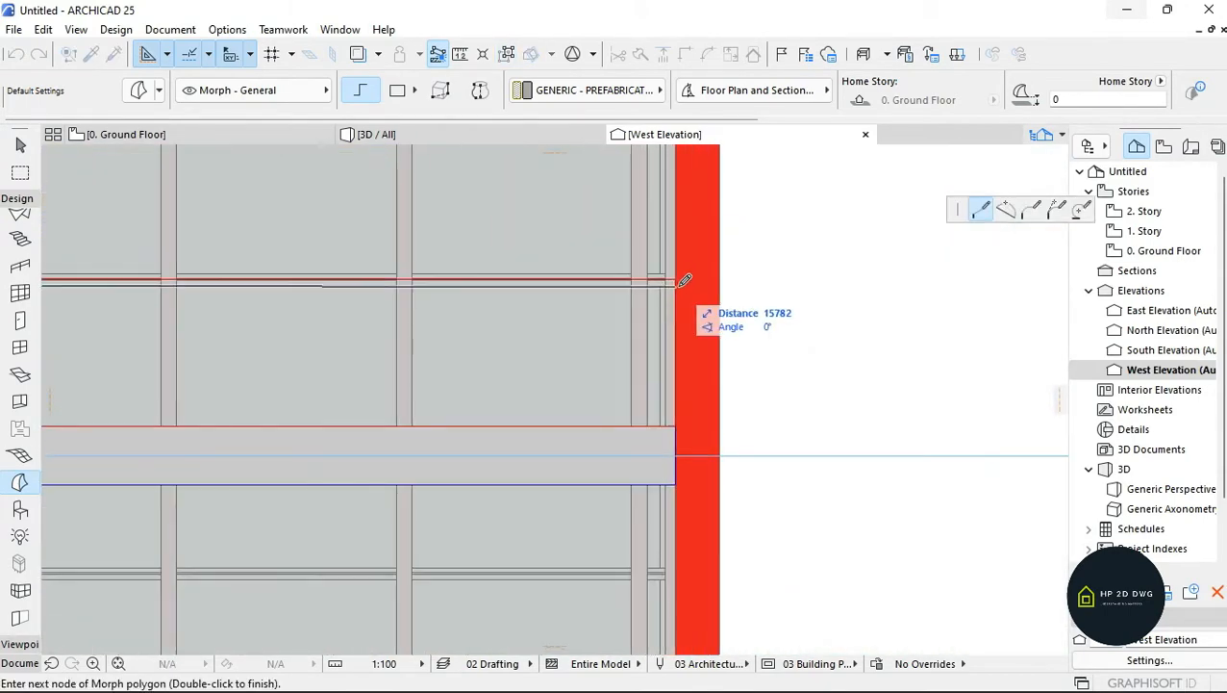
pyautogui.click(679, 285)
pyautogui.click(679, 430)
pyautogui.scroll(-8, 794, 389)
pyautogui.scroll(10, 212, 391)
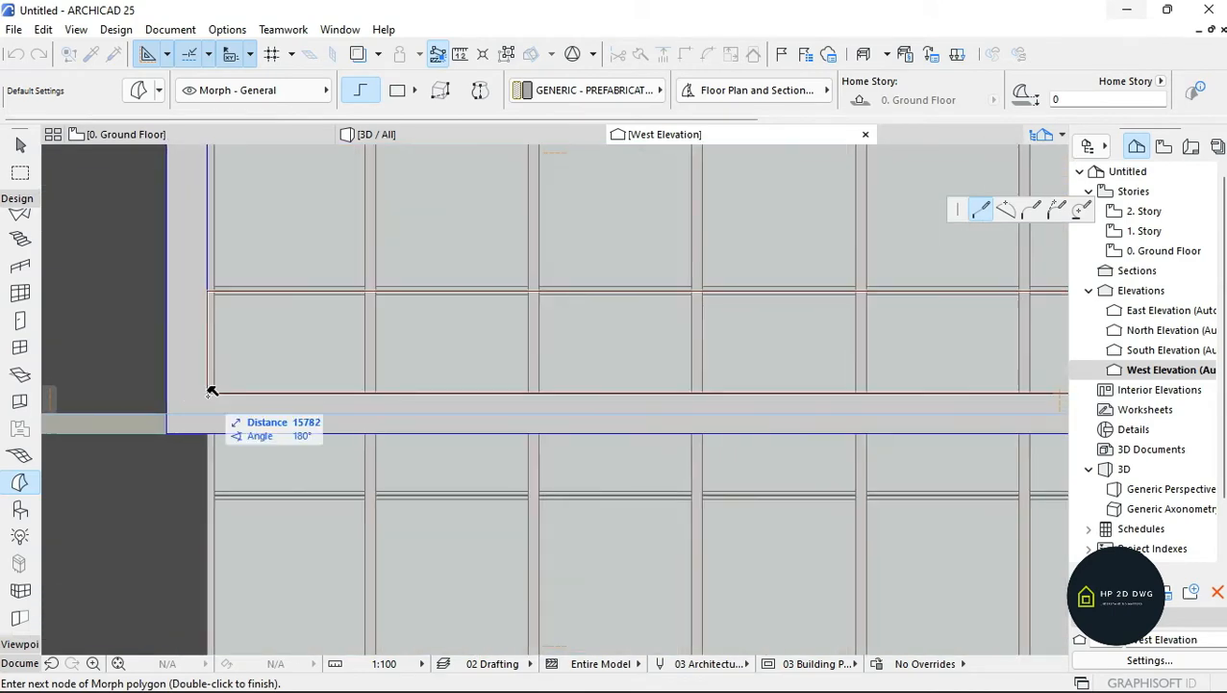
pyautogui.click(209, 392)
pyautogui.scroll(-8, 378, 365)
pyautogui.scroll(1, 548, 375)
pyautogui.press('Escape')
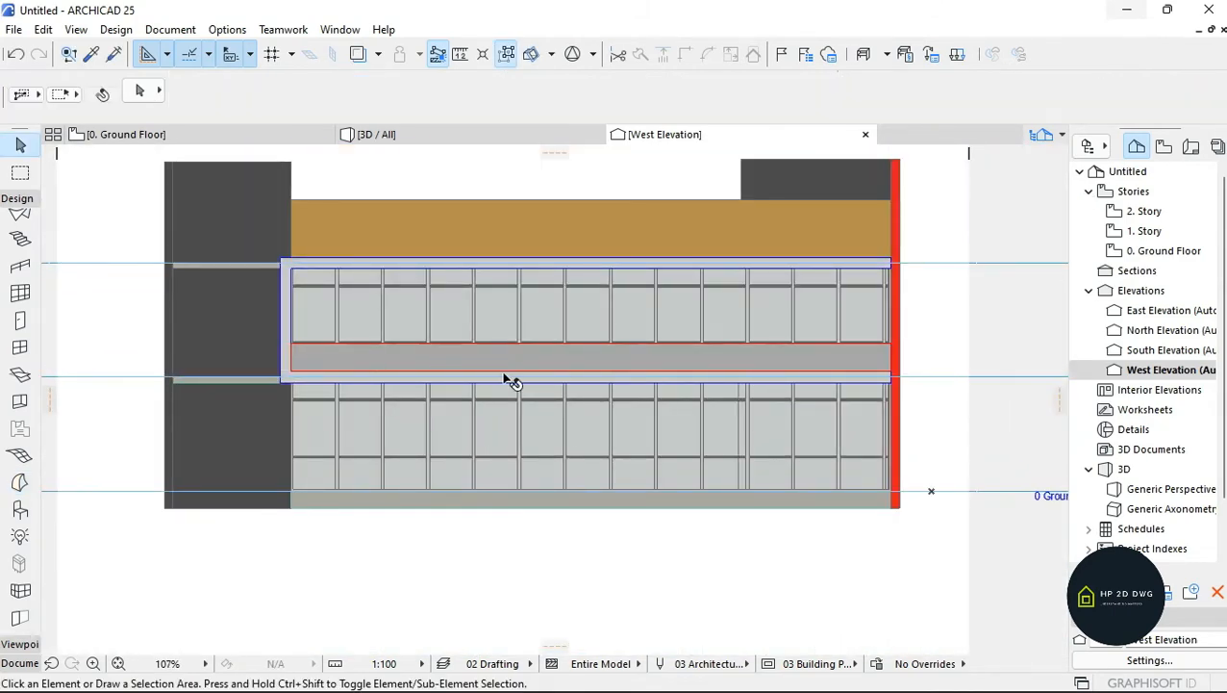
# - Check the reference image in Photos and draw a 1500-wide rectangular Morph face over the white frame's outer lower corner in the West Elevation
pyautogui.scroll(5, 257, 364)
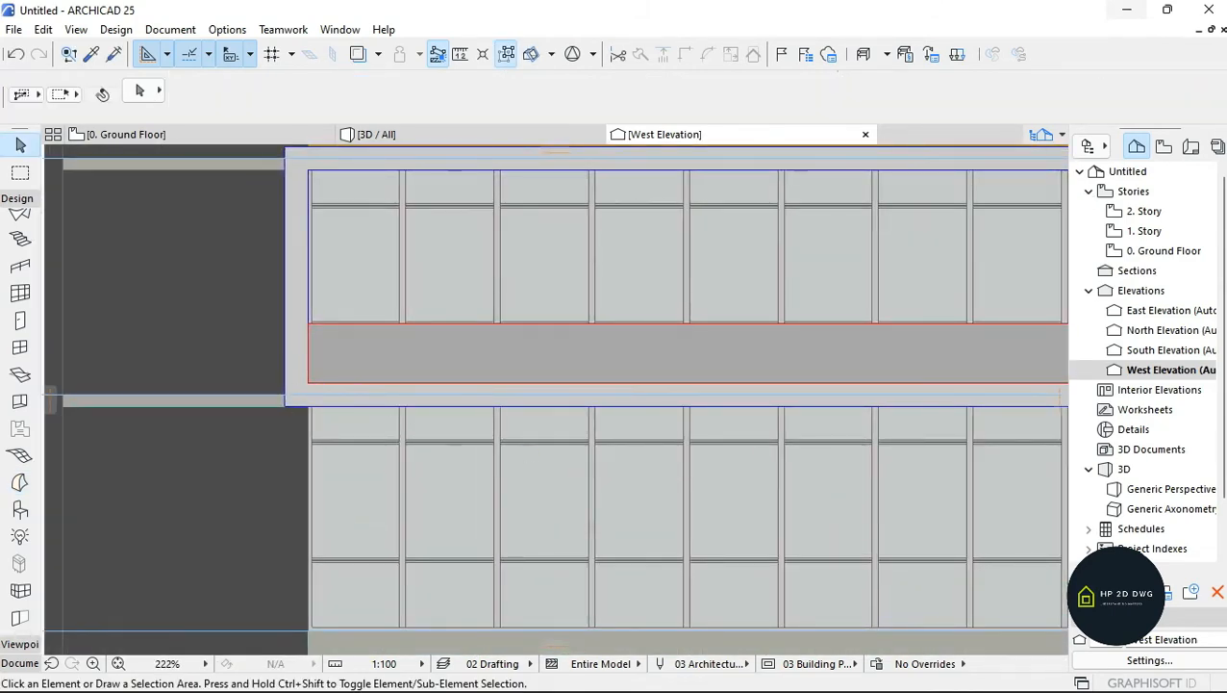
pyautogui.moveTo(755, 672)
pyautogui.click(834, 680)
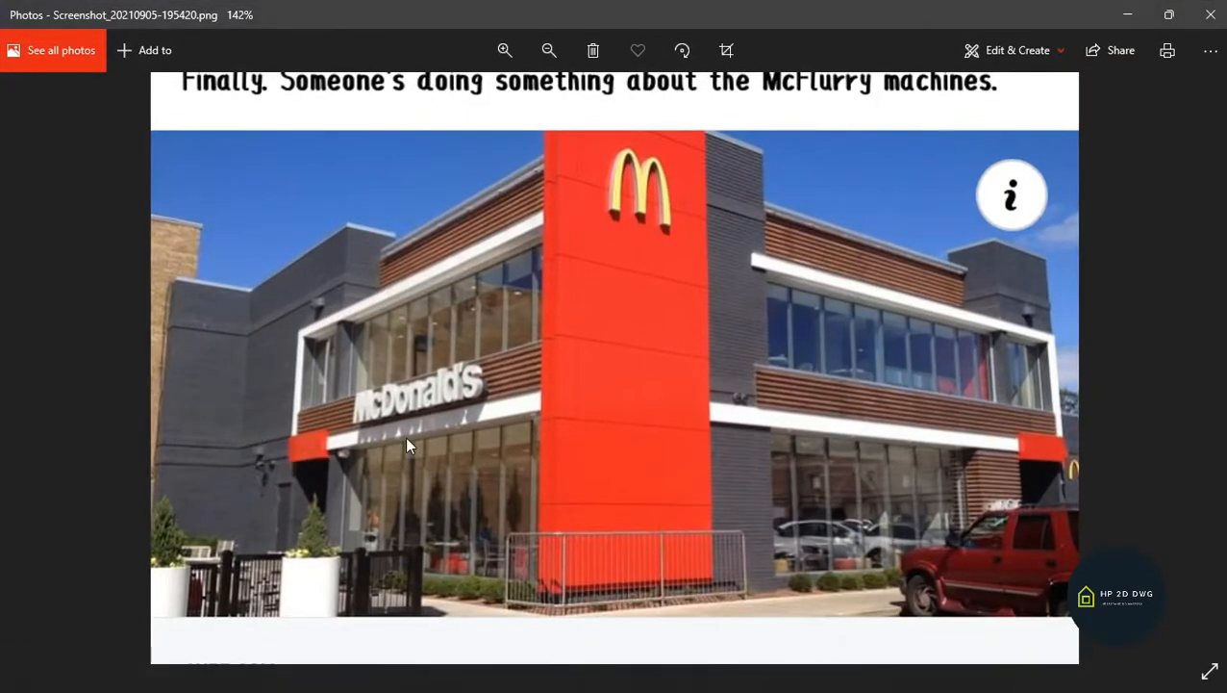
pyautogui.click(1126, 13)
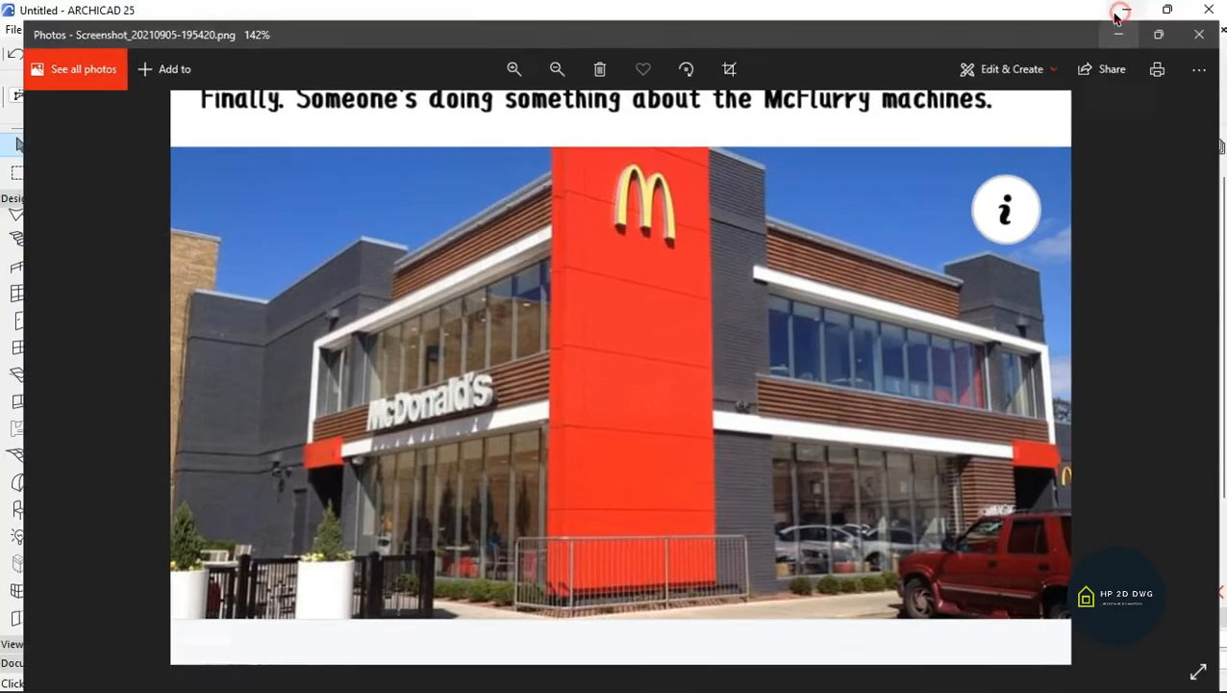
pyautogui.click(20, 484)
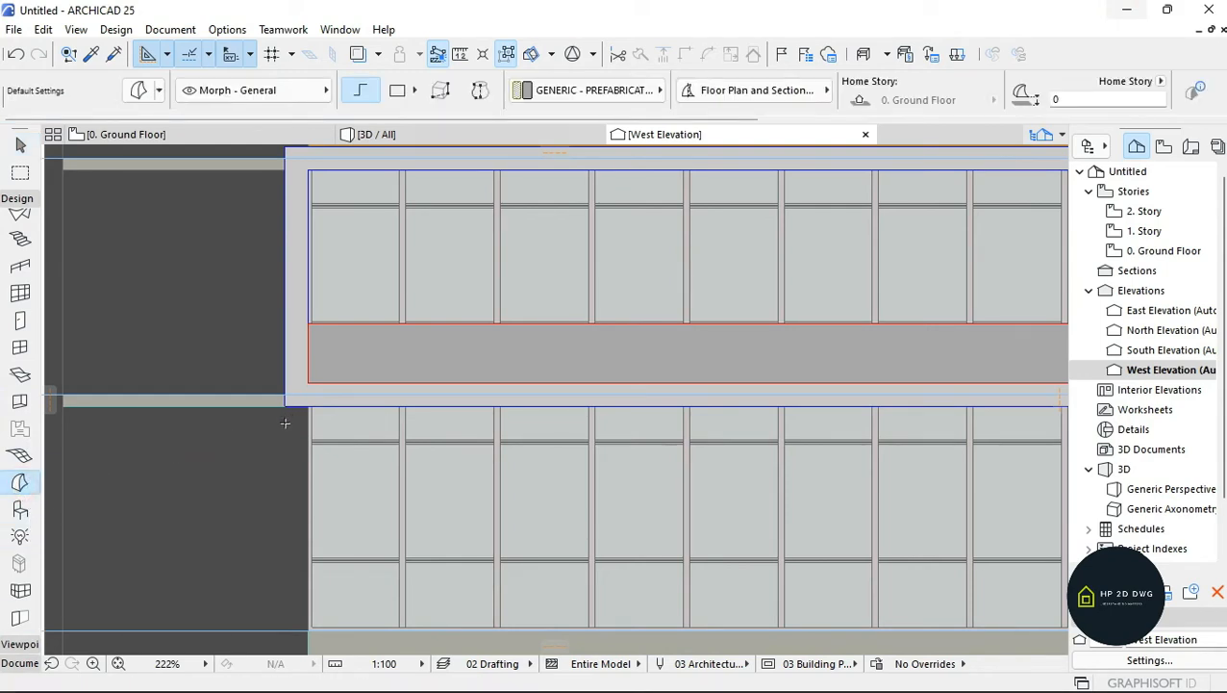
pyautogui.click(284, 430)
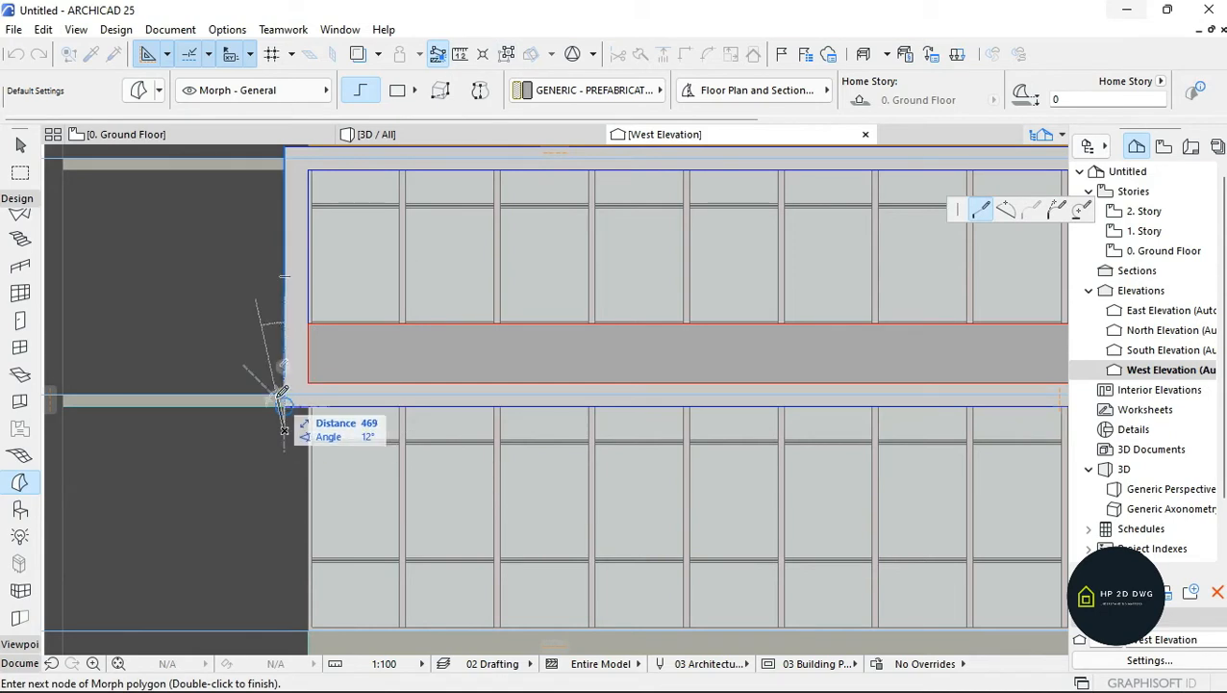
pyautogui.click(284, 365)
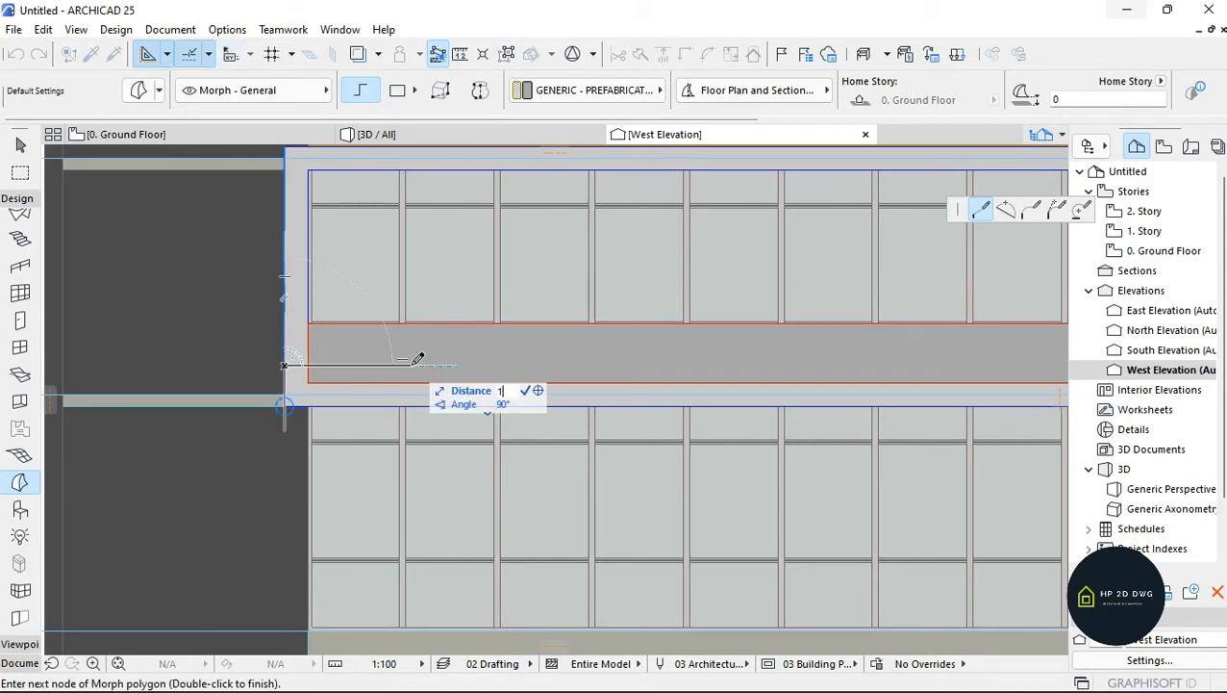
pyautogui.press('Return')
pyautogui.click(403, 430)
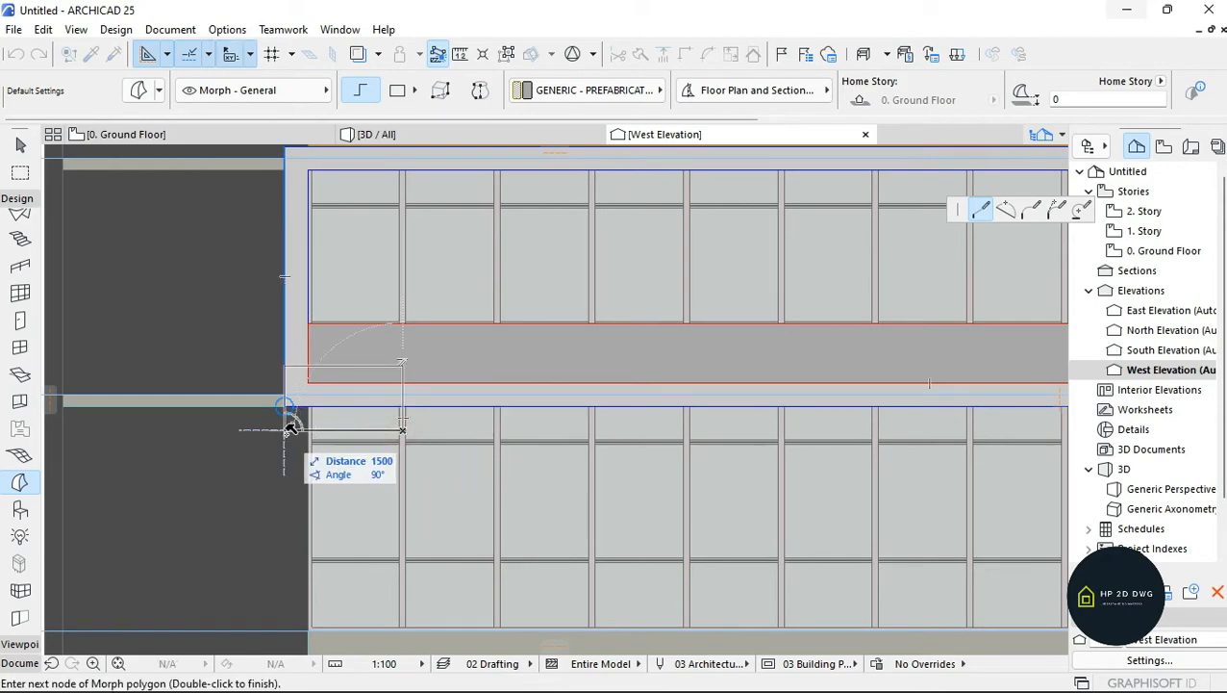
pyautogui.click(285, 430)
pyautogui.scroll(-3, 356, 385)
pyautogui.scroll(2, 424, 398)
pyautogui.press('Escape')
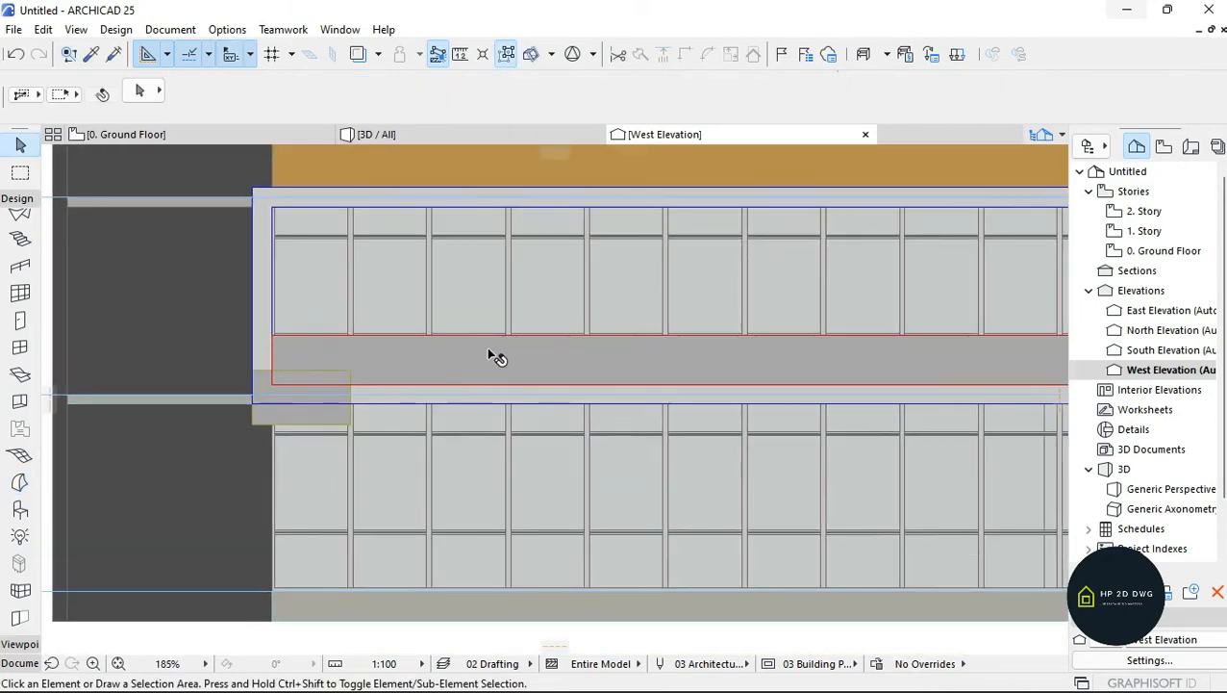
# - Override the small rectangular corner morph's surface with Paint - Vermilion in the 3D view
pyautogui.press('F3')
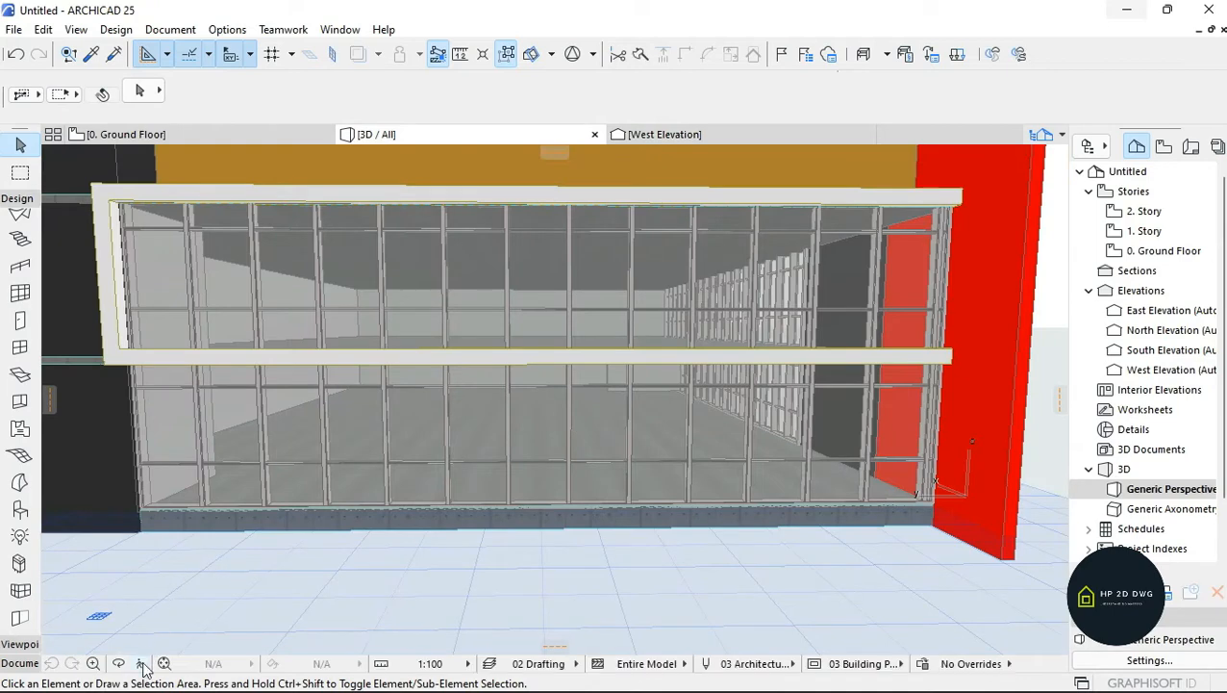
pyautogui.click(138, 664)
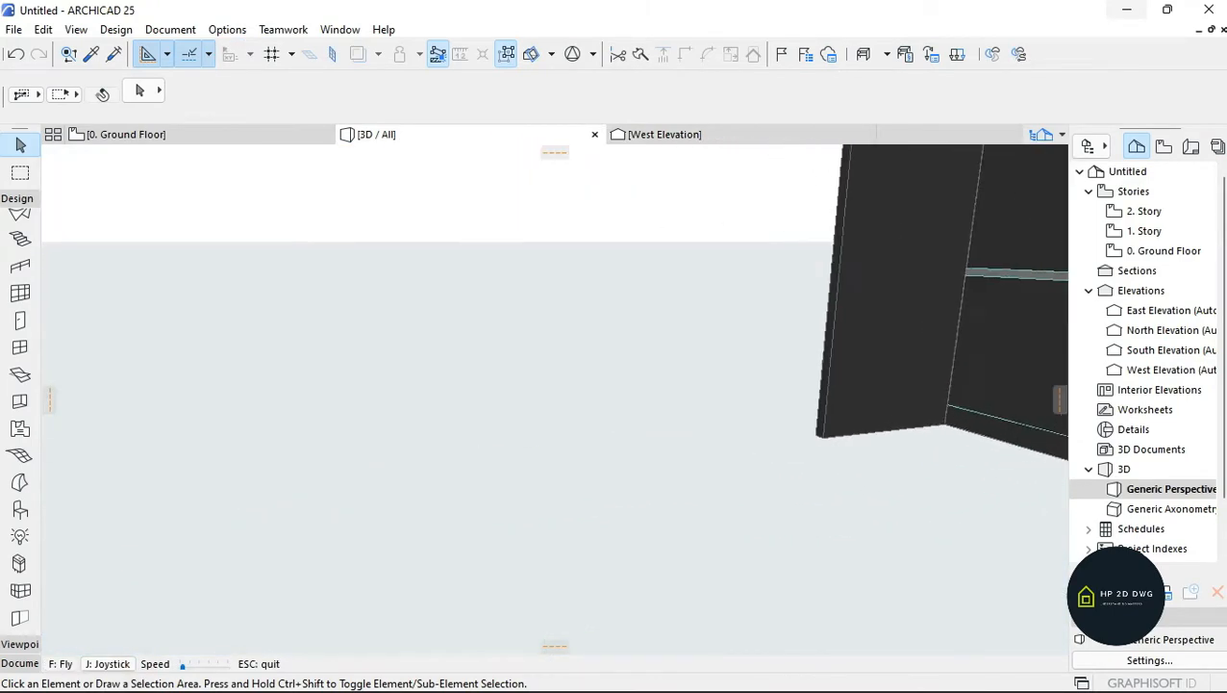
pyautogui.press('Right')
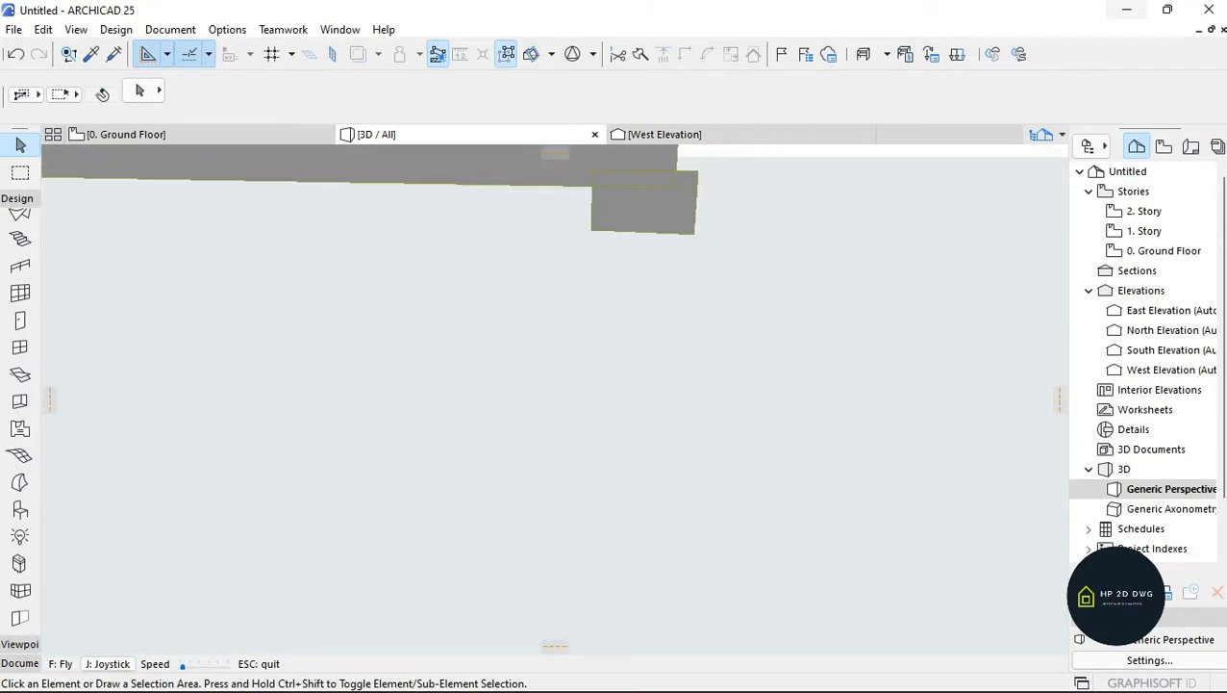
pyautogui.press('Left')
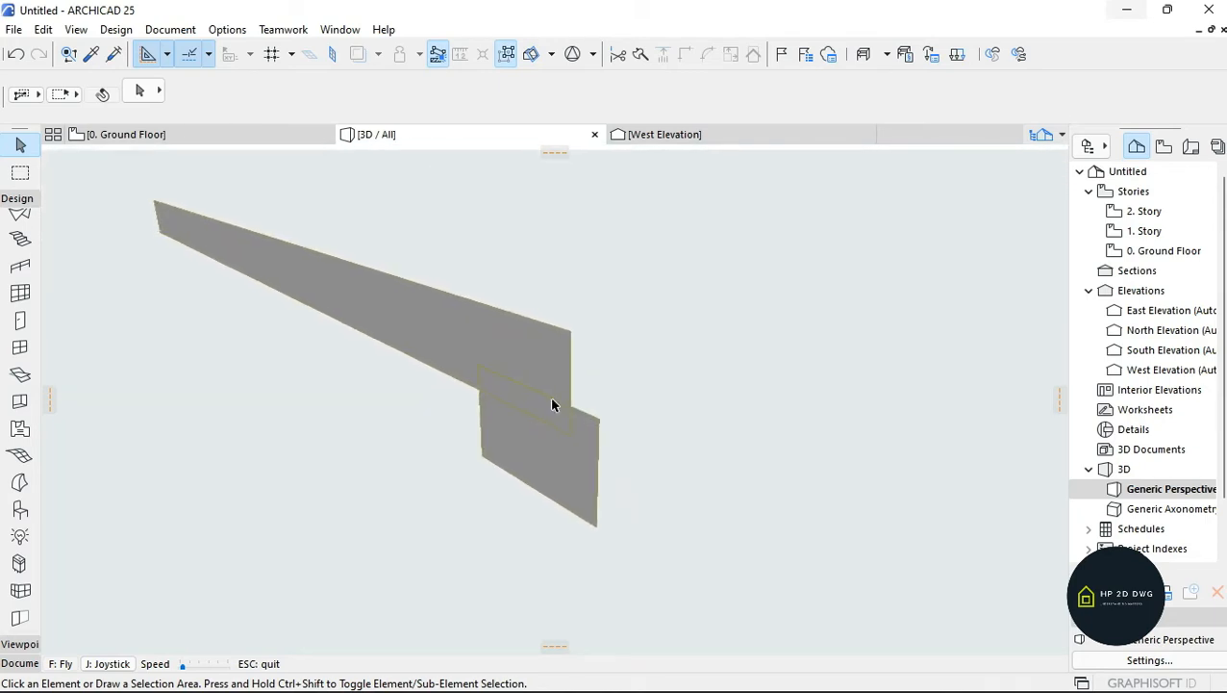
pyautogui.press('Escape')
pyautogui.click(582, 484)
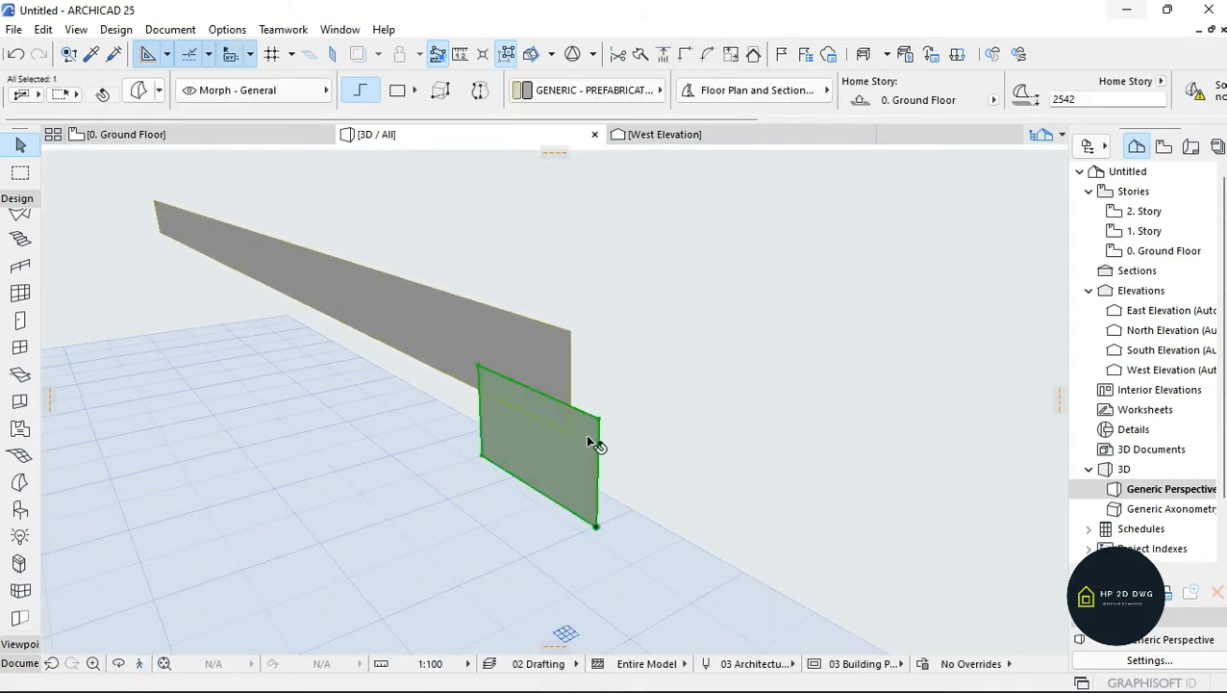
pyautogui.click(144, 92)
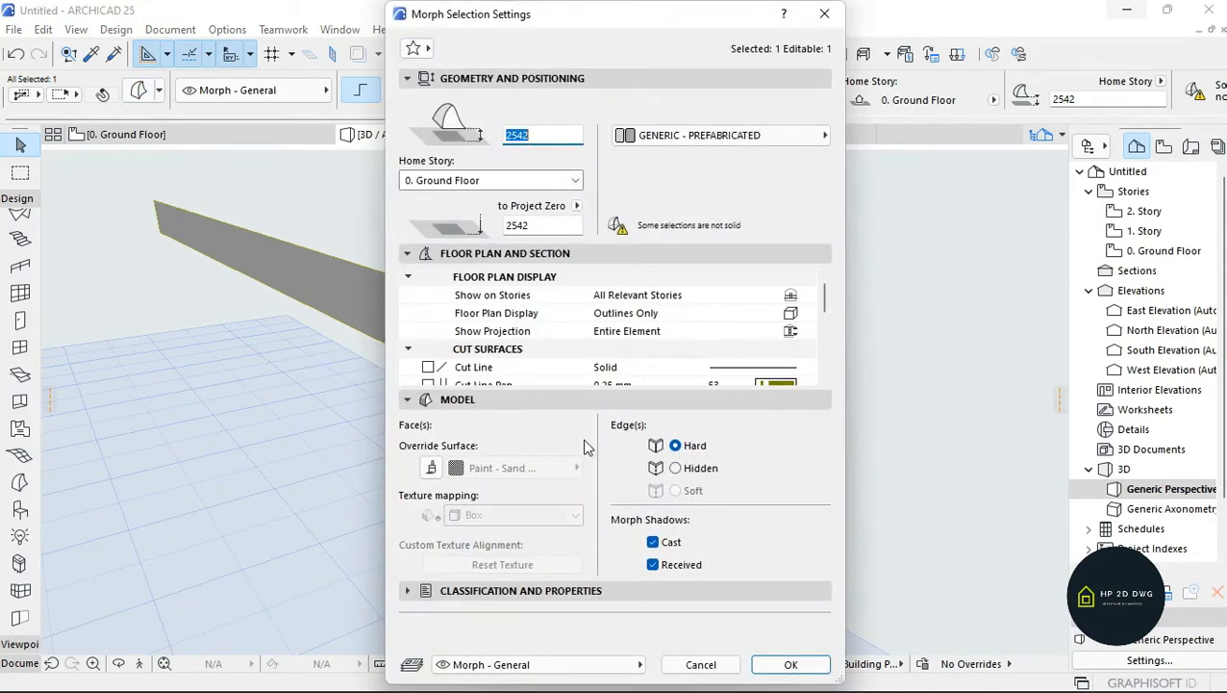
pyautogui.click(432, 468)
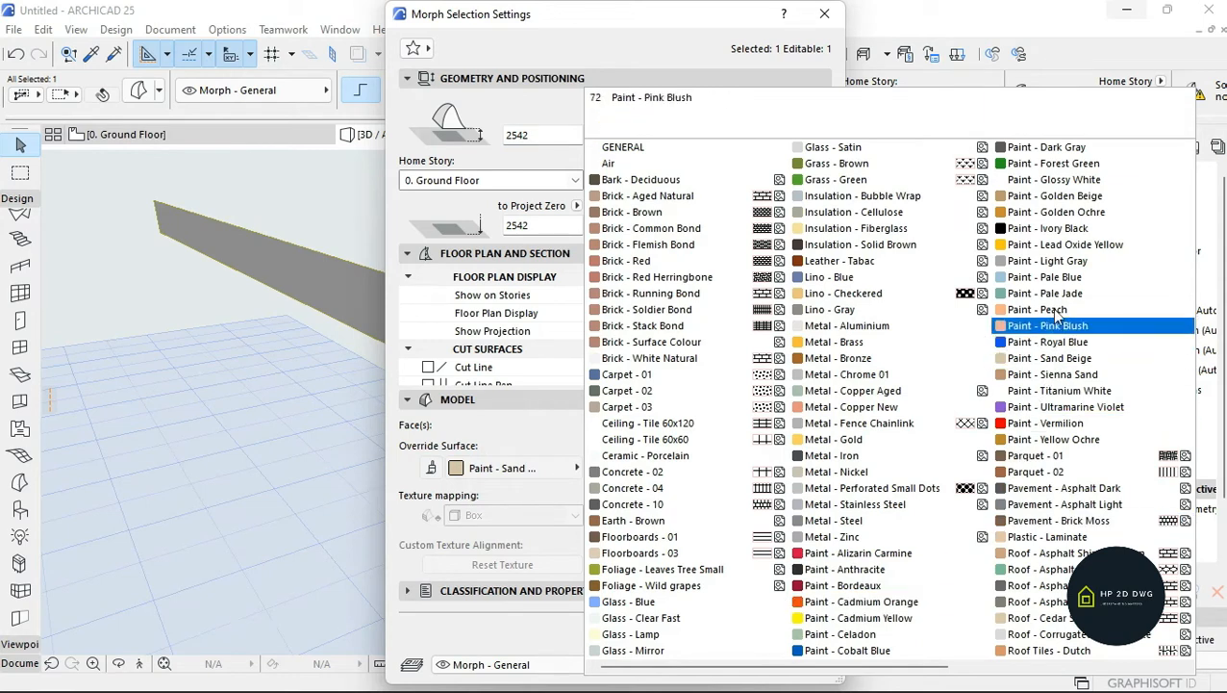
pyautogui.click(1053, 428)
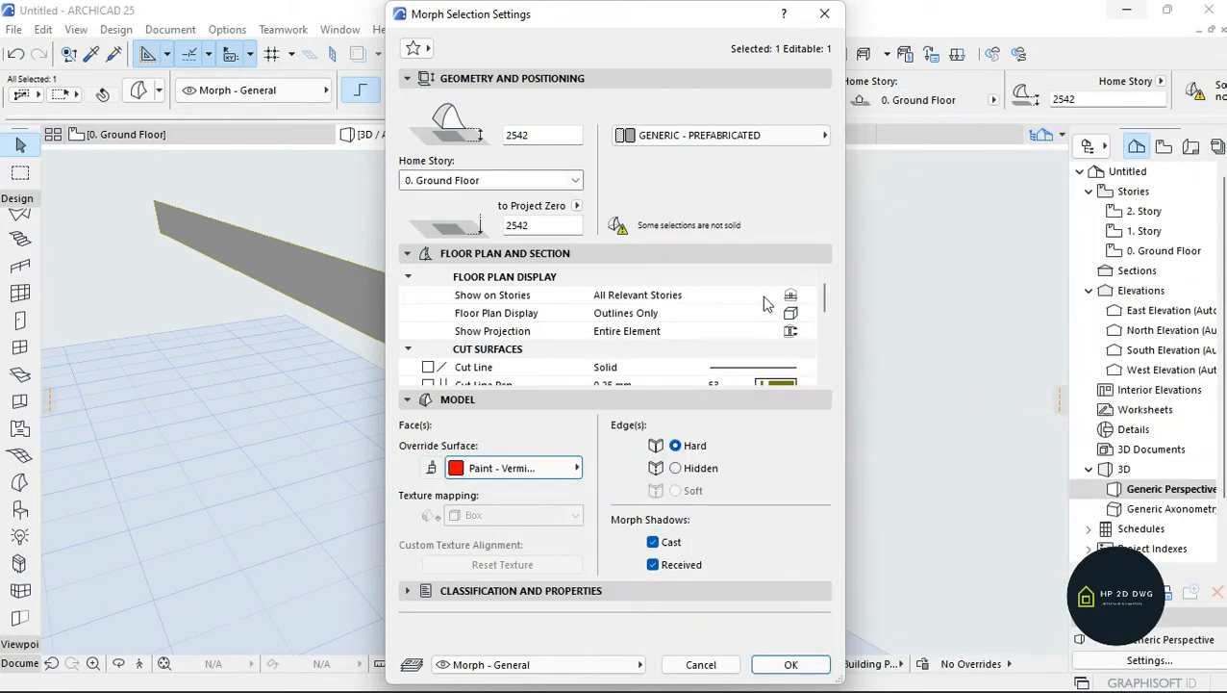
pyautogui.click(787, 664)
# - Override the long band morph's surface with Paint - Yellow Ochre
pyautogui.click(679, 408)
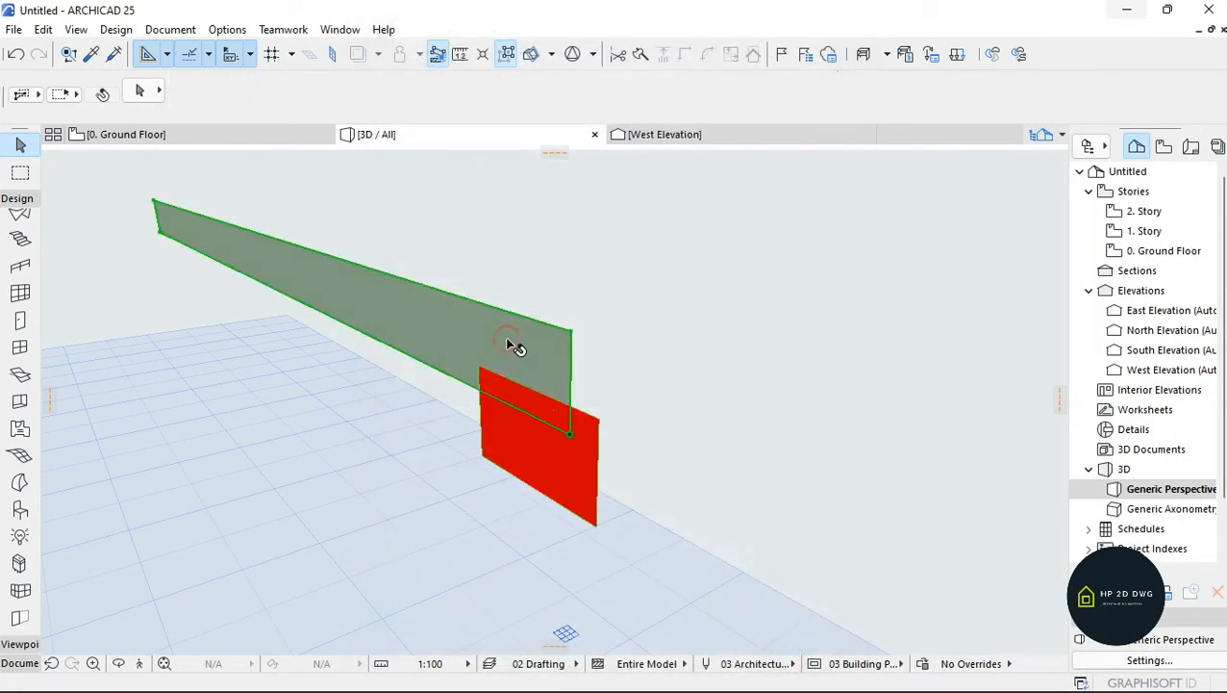
pyautogui.click(515, 348)
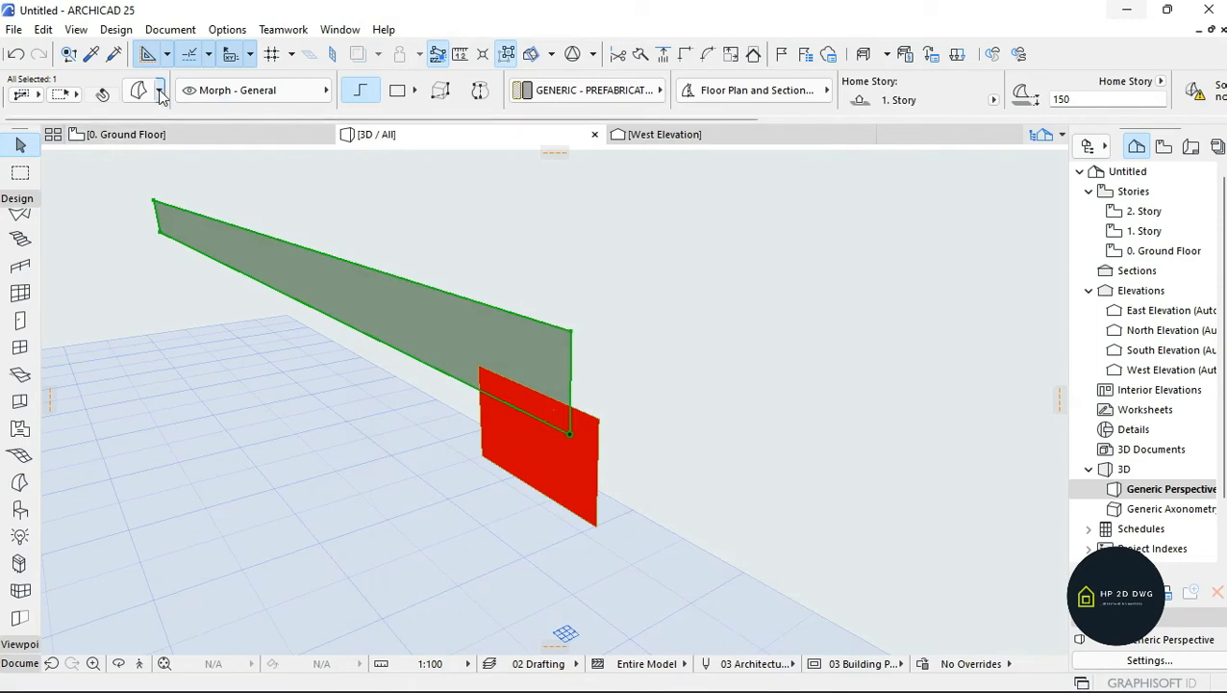
pyautogui.hotkey('ctrl', 't')
pyautogui.click(502, 468)
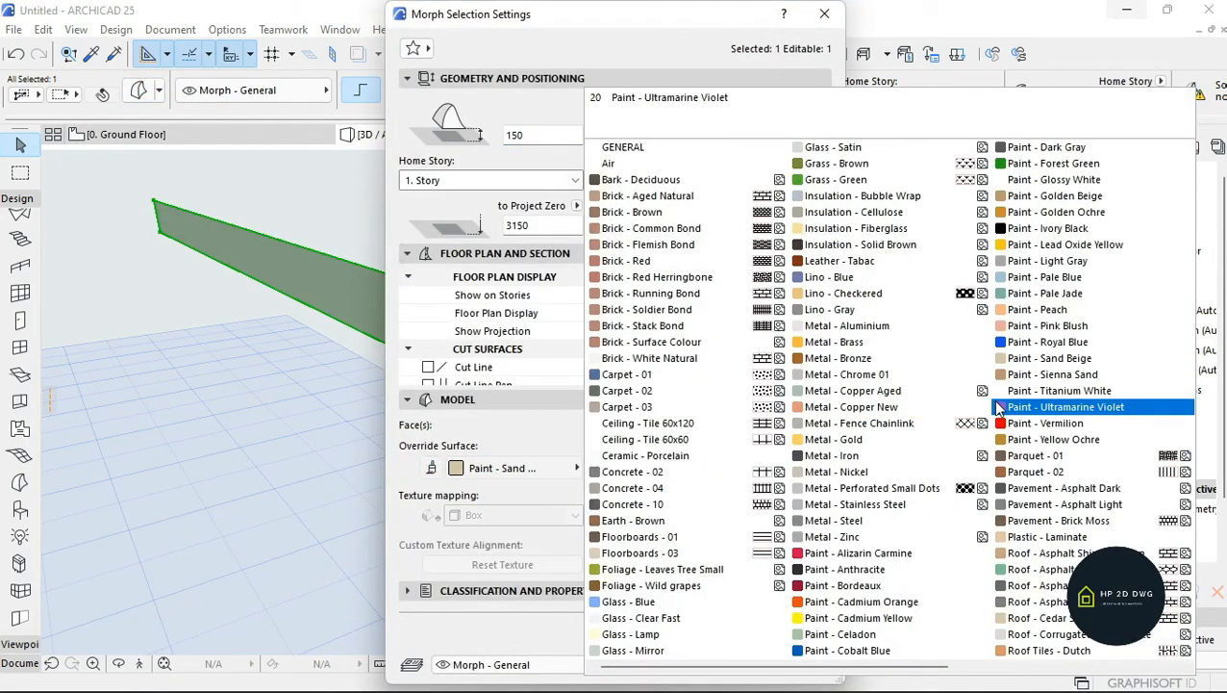
pyautogui.click(1054, 439)
pyautogui.click(792, 665)
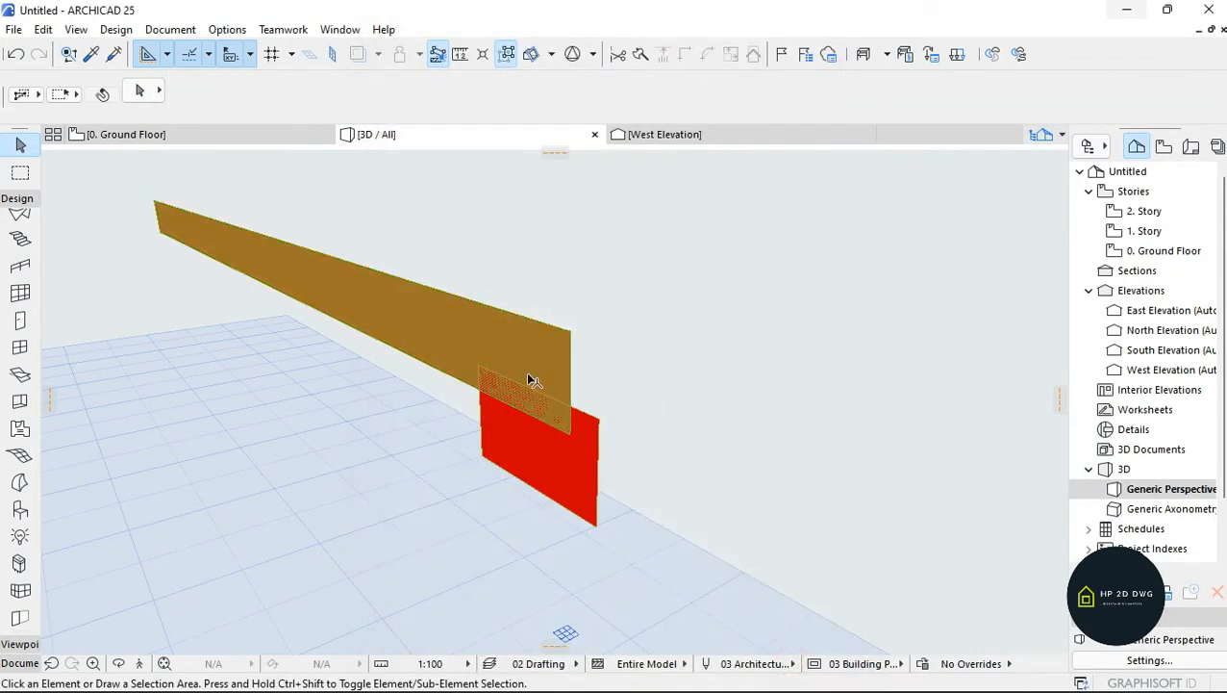
# - Extrude the ochre band morph's face outward by 250 with Push/Pull in the 3D view
pyautogui.click(572, 335)
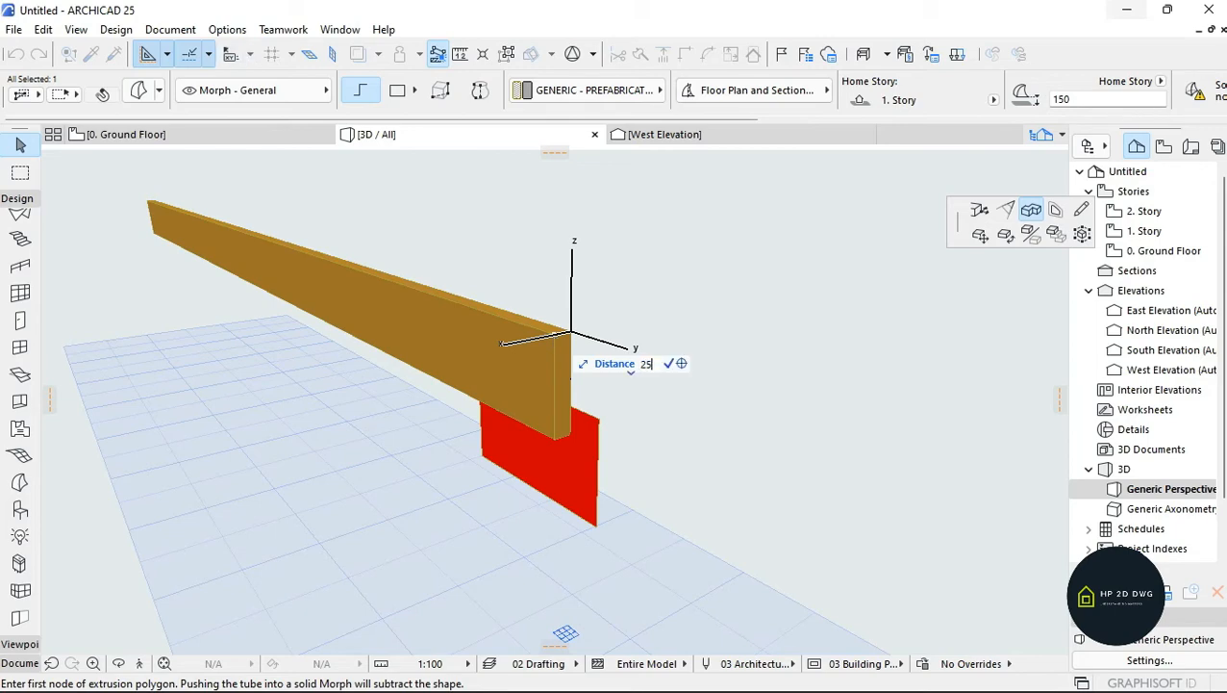
pyautogui.press('Return')
pyautogui.press('Return')
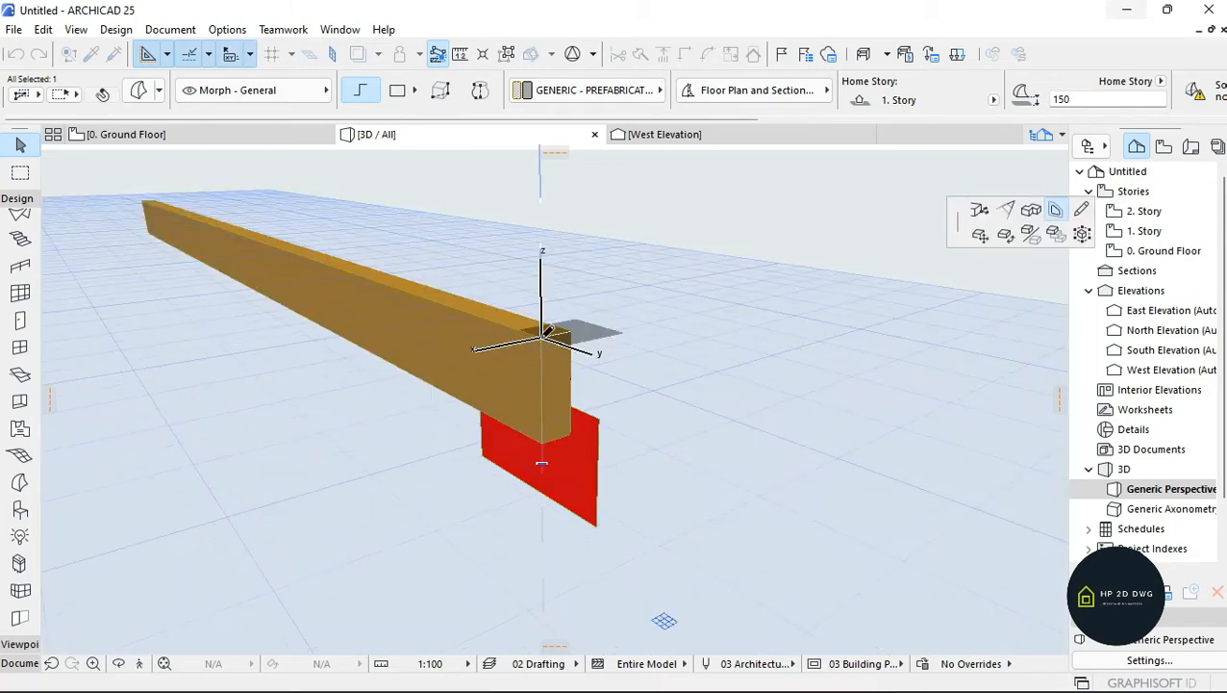
pyautogui.press('Escape')
# - Extrude the red corner panel morph's face outward by 350
pyautogui.click(588, 480)
pyautogui.click(600, 421)
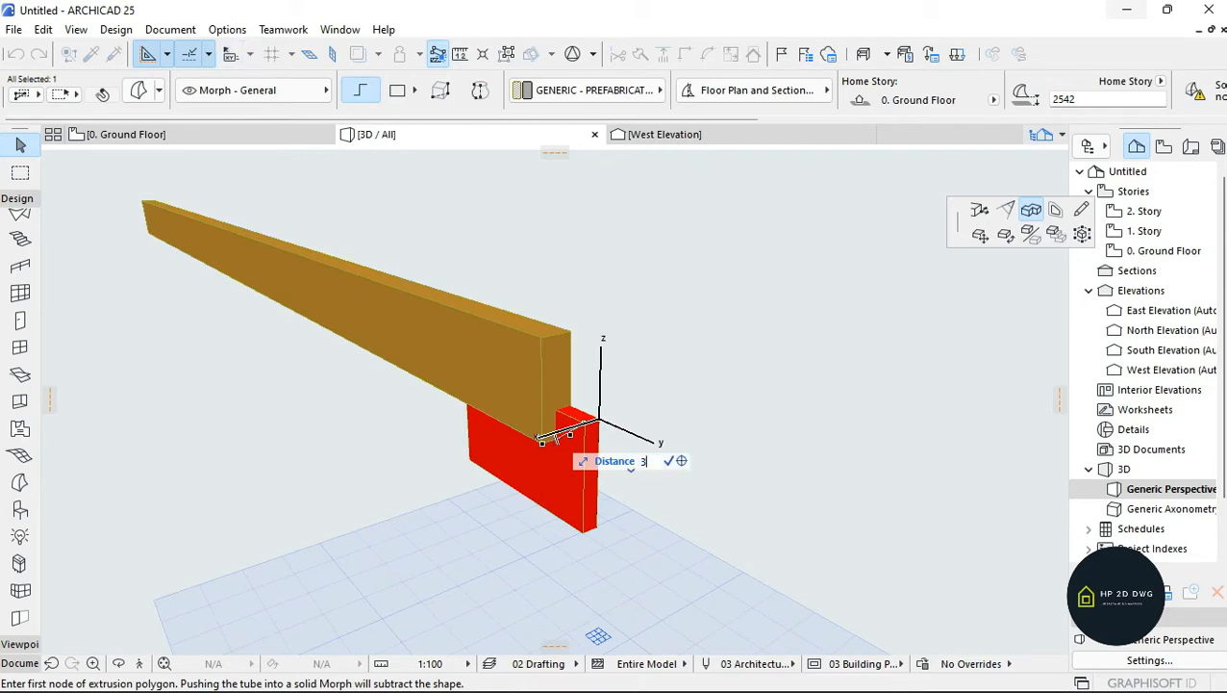
pyautogui.write('350')
pyautogui.press('Return')
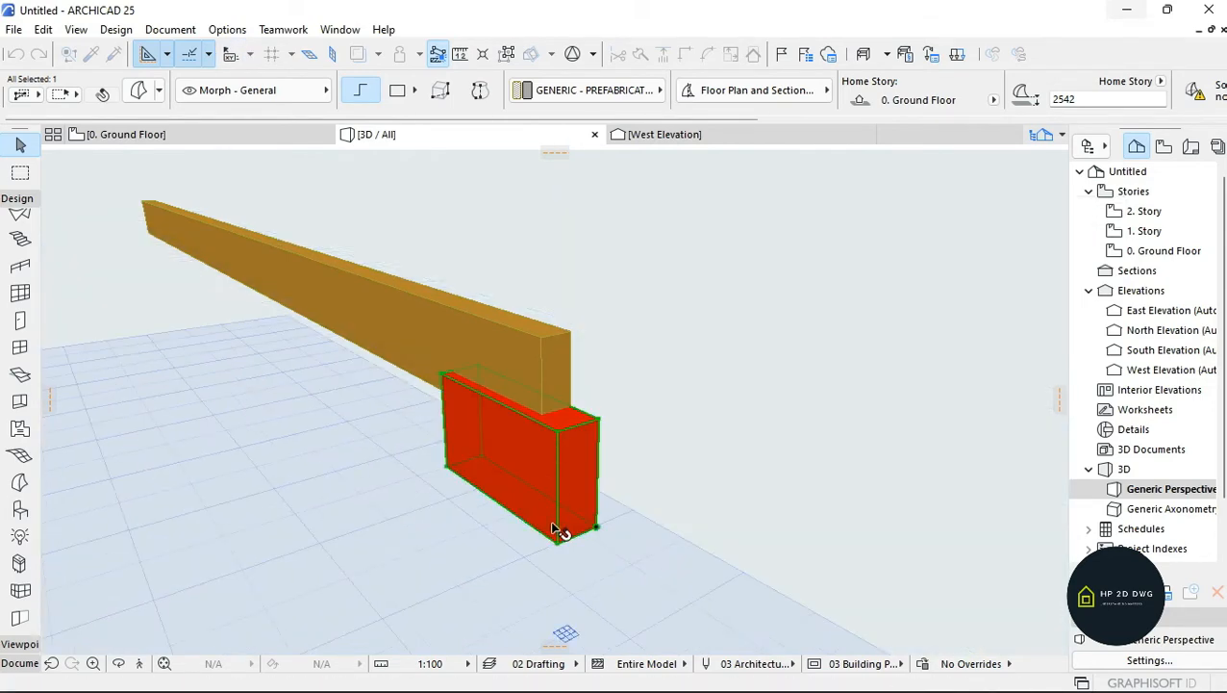
pyautogui.press('Escape')
# - On the Ground Floor plan, drag the red panel from the West Elevation line onto the west wall's outer face at the inner wall corner
pyautogui.click(213, 143)
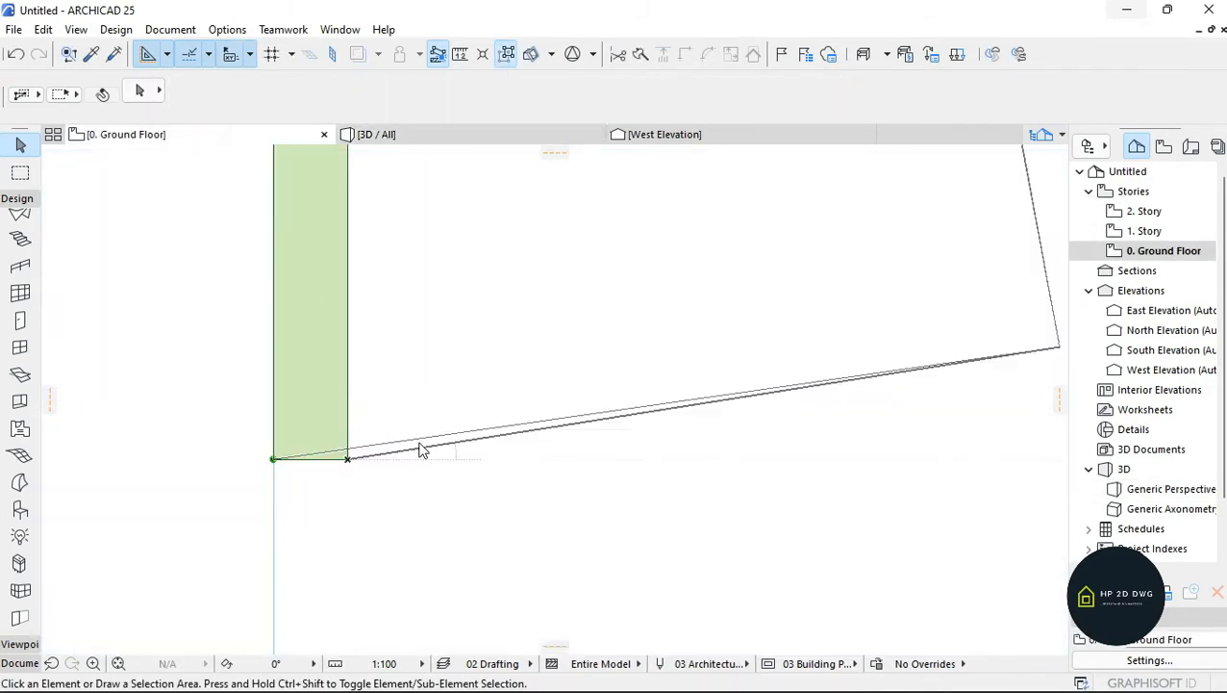
pyautogui.scroll(-8, 441, 454)
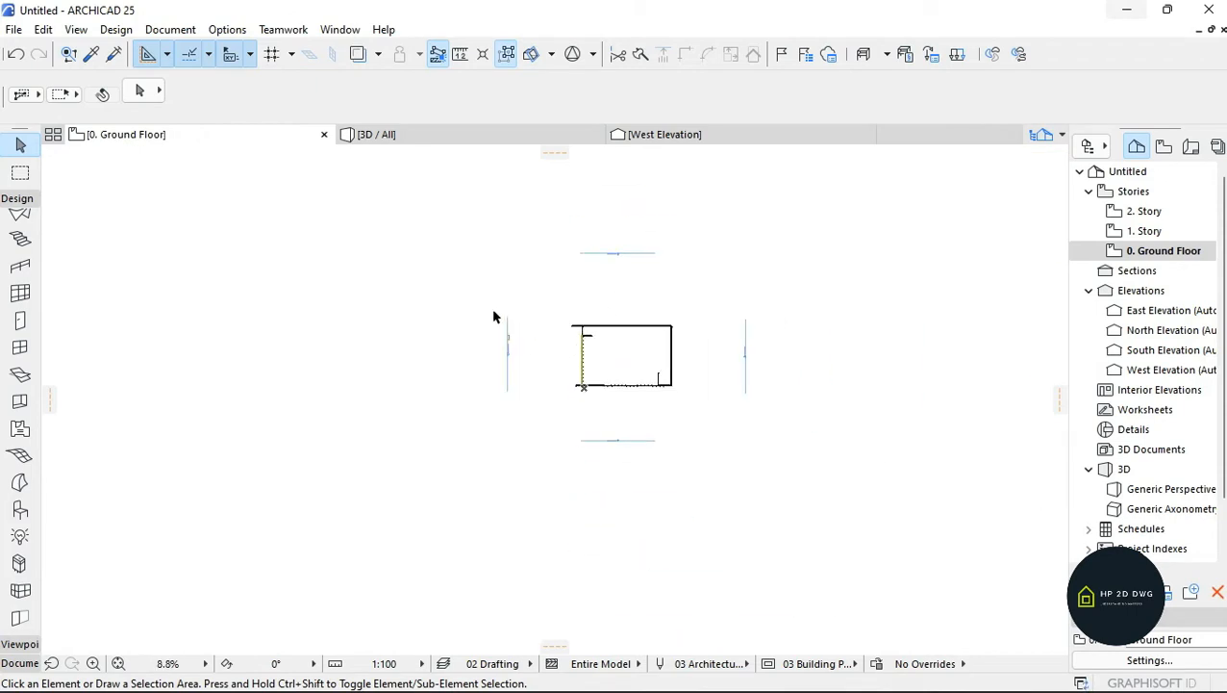
pyautogui.scroll(10, 507, 342)
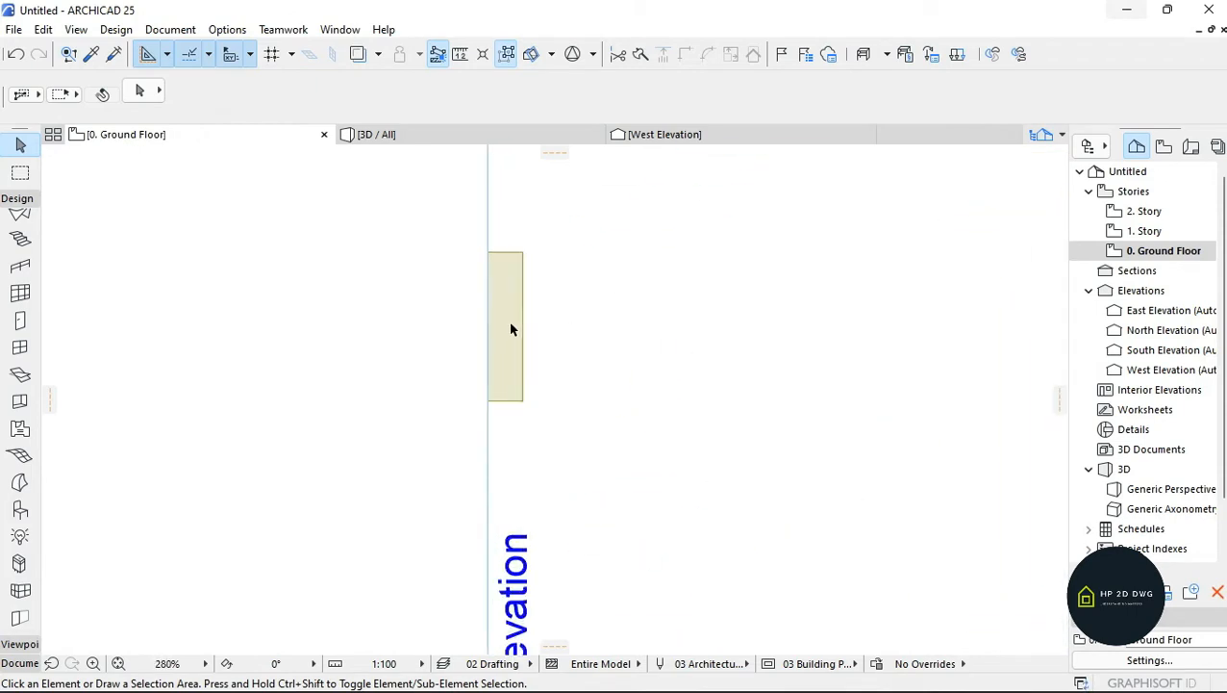
pyautogui.click(511, 315)
pyautogui.click(521, 255)
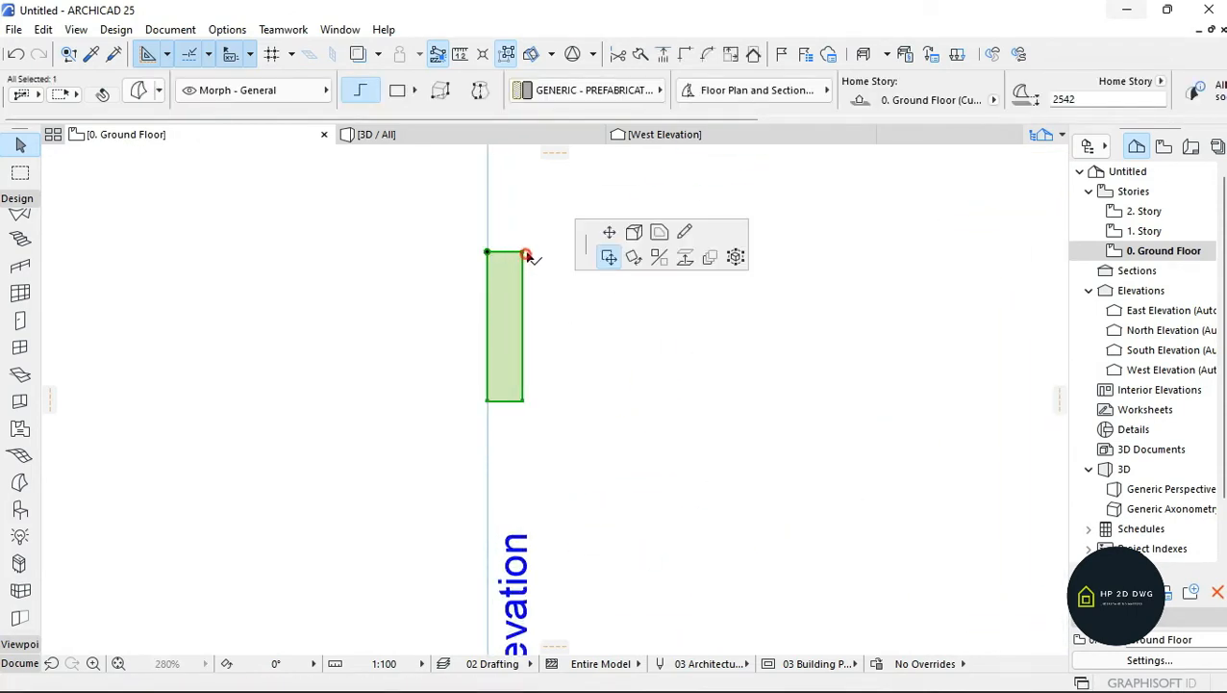
pyautogui.scroll(-4, 553, 375)
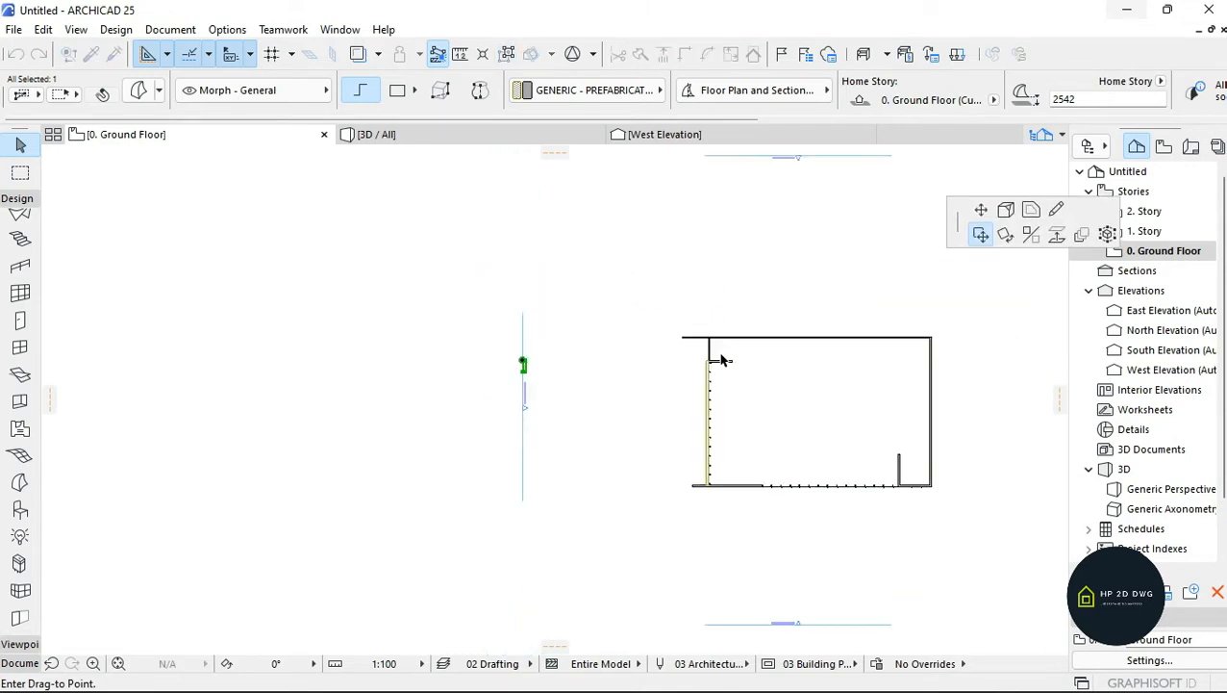
pyautogui.scroll(6, 597, 385)
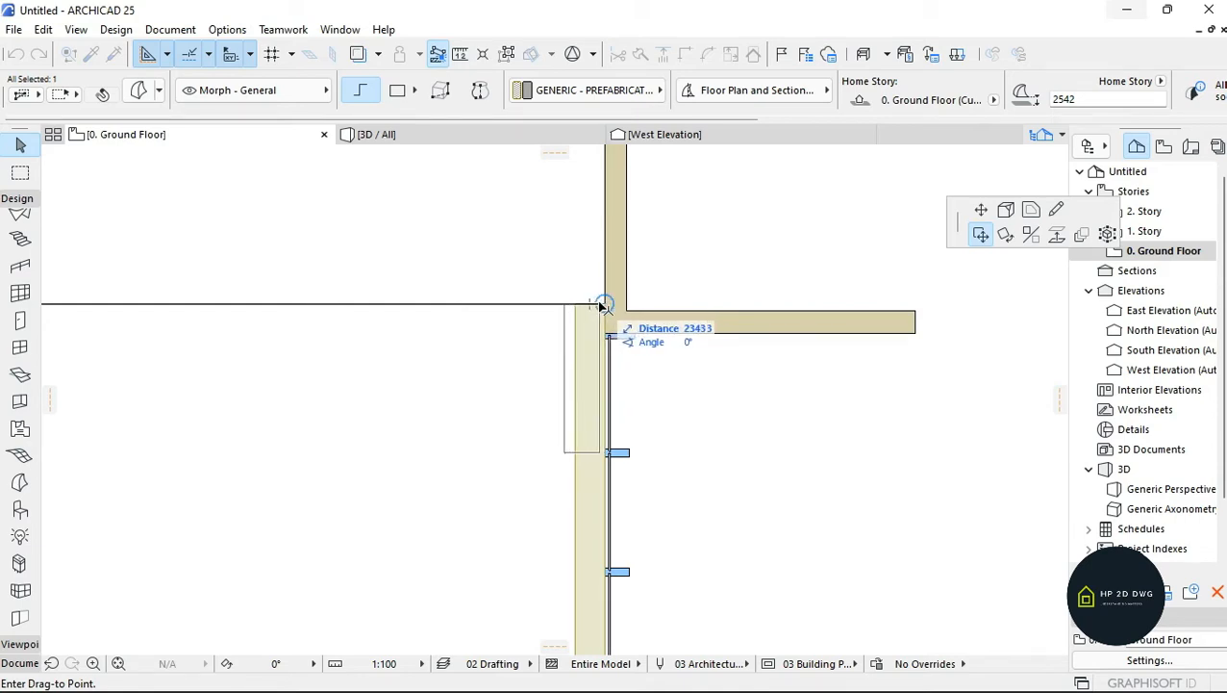
pyautogui.click(601, 305)
pyautogui.press('Escape')
pyautogui.scroll(-4, 641, 289)
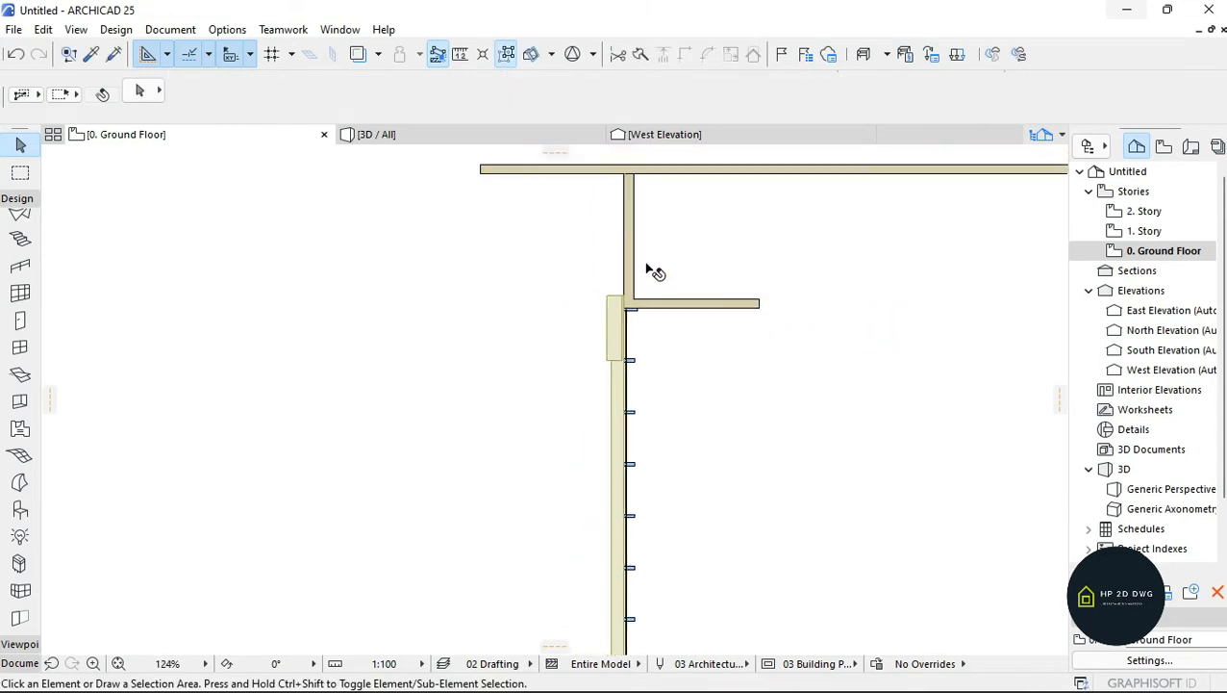
# - On the 1. Story plan, drag the ochre band from the West Elevation line against the west curtain wall, its end meeting the south wall
pyautogui.scroll(-3, 577, 284)
pyautogui.scroll(2, 369, 323)
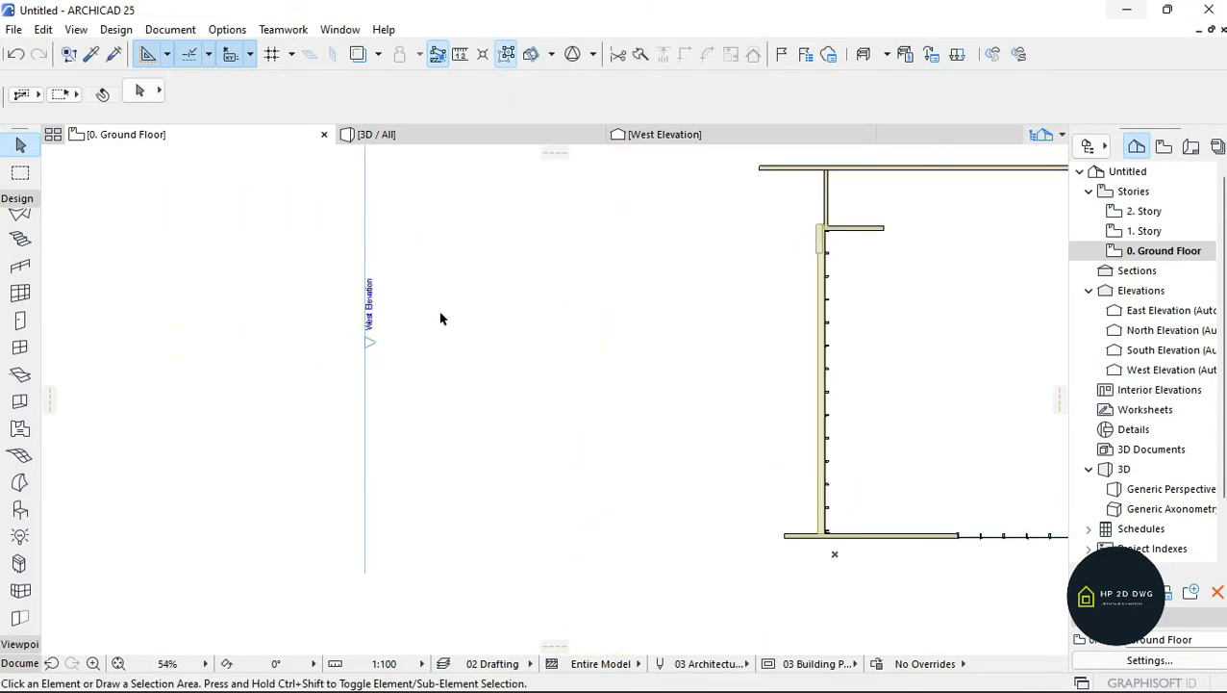
pyautogui.doubleClick(1144, 230)
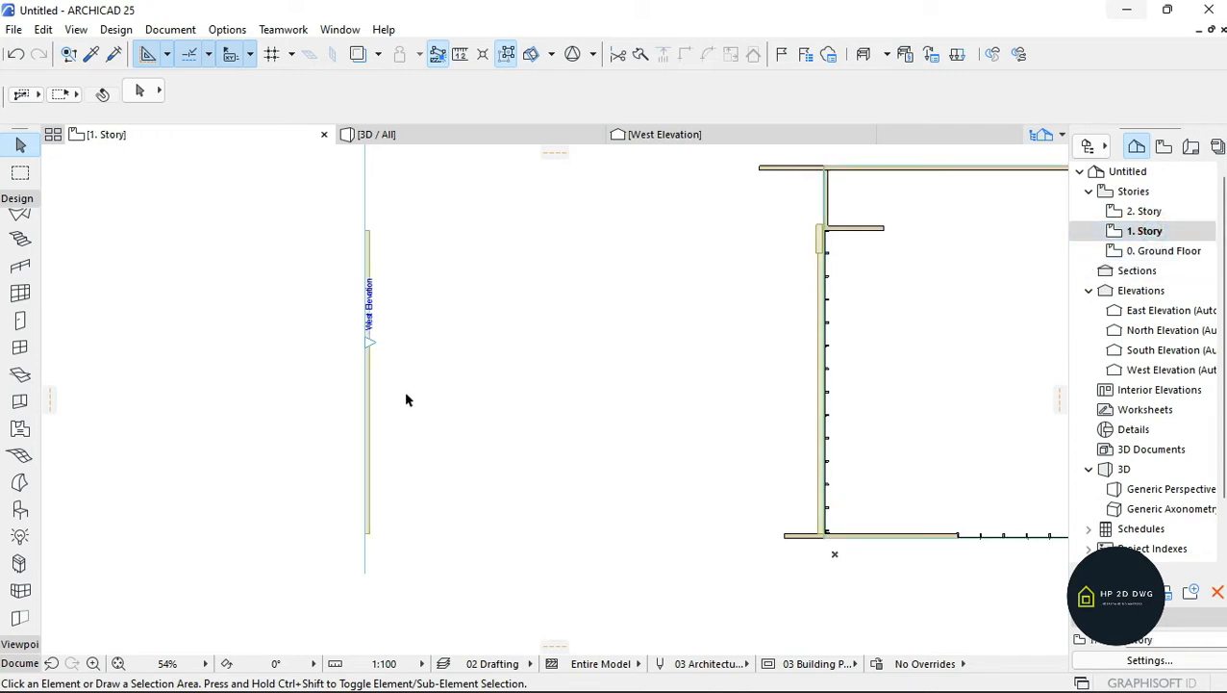
pyautogui.scroll(5, 365, 558)
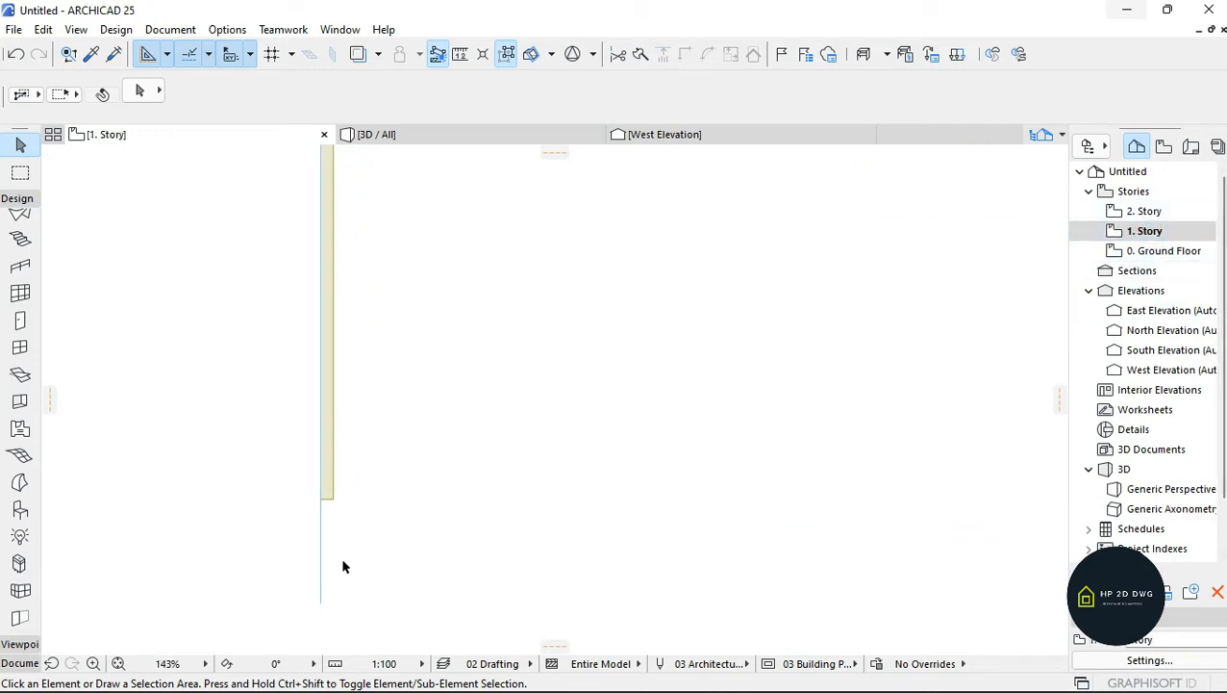
pyautogui.click(312, 447)
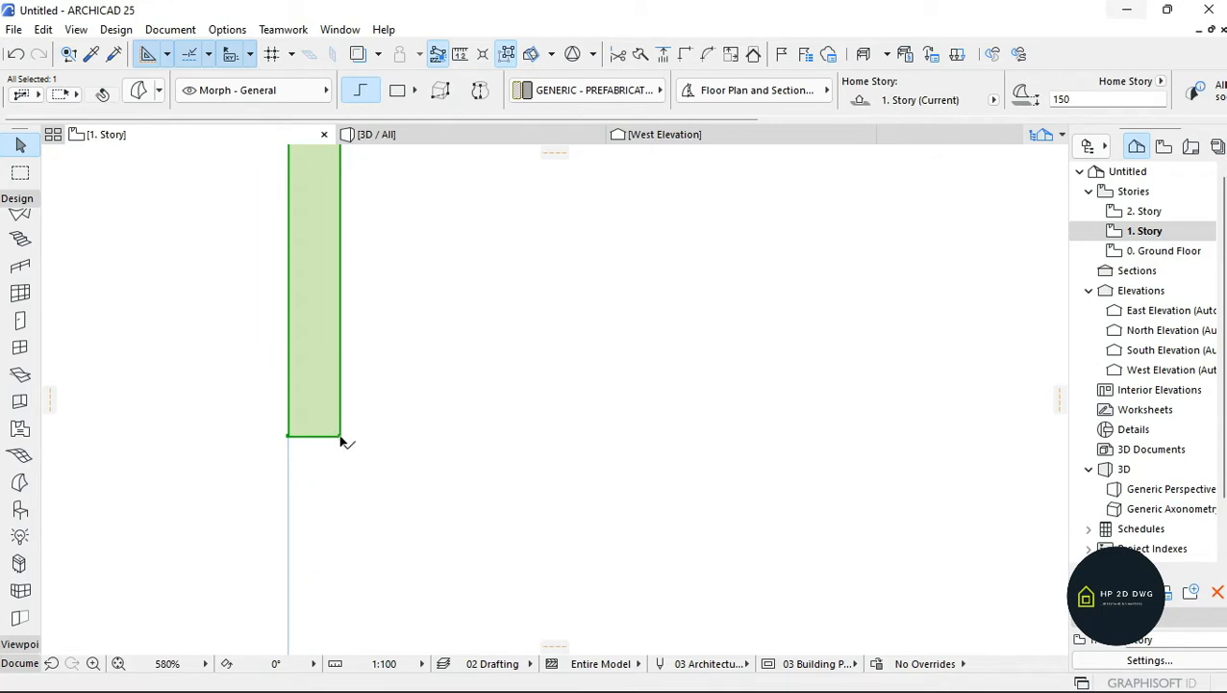
pyautogui.click(353, 464)
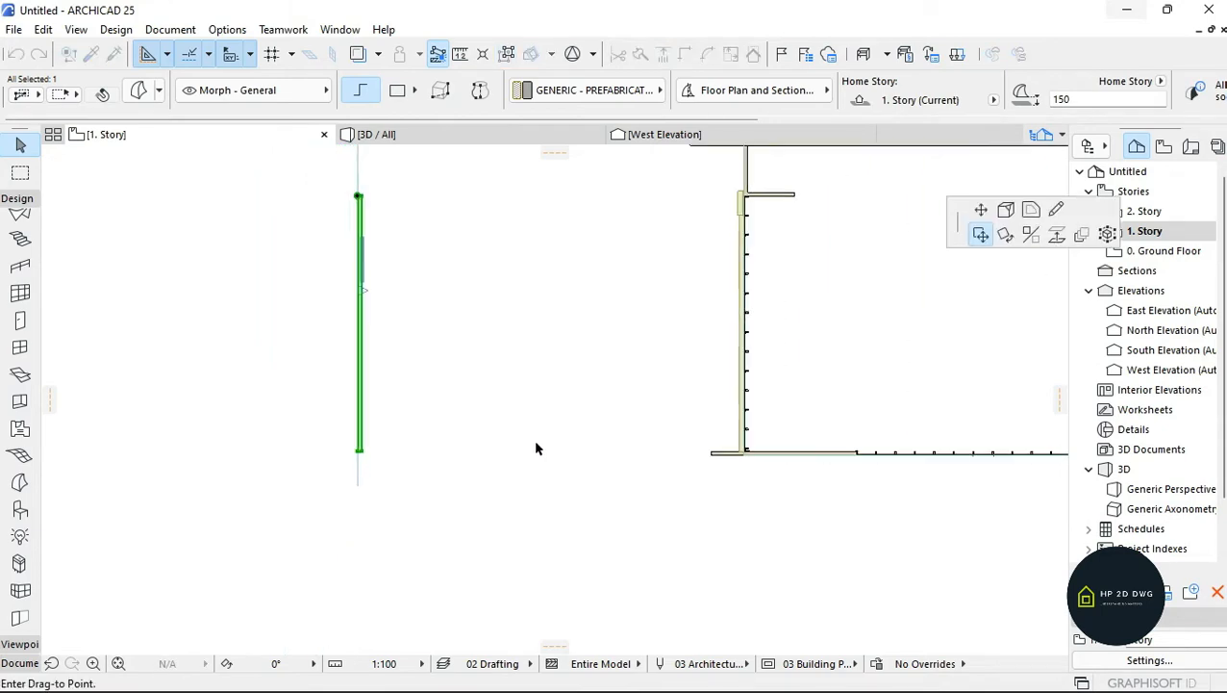
pyautogui.scroll(5, 617, 440)
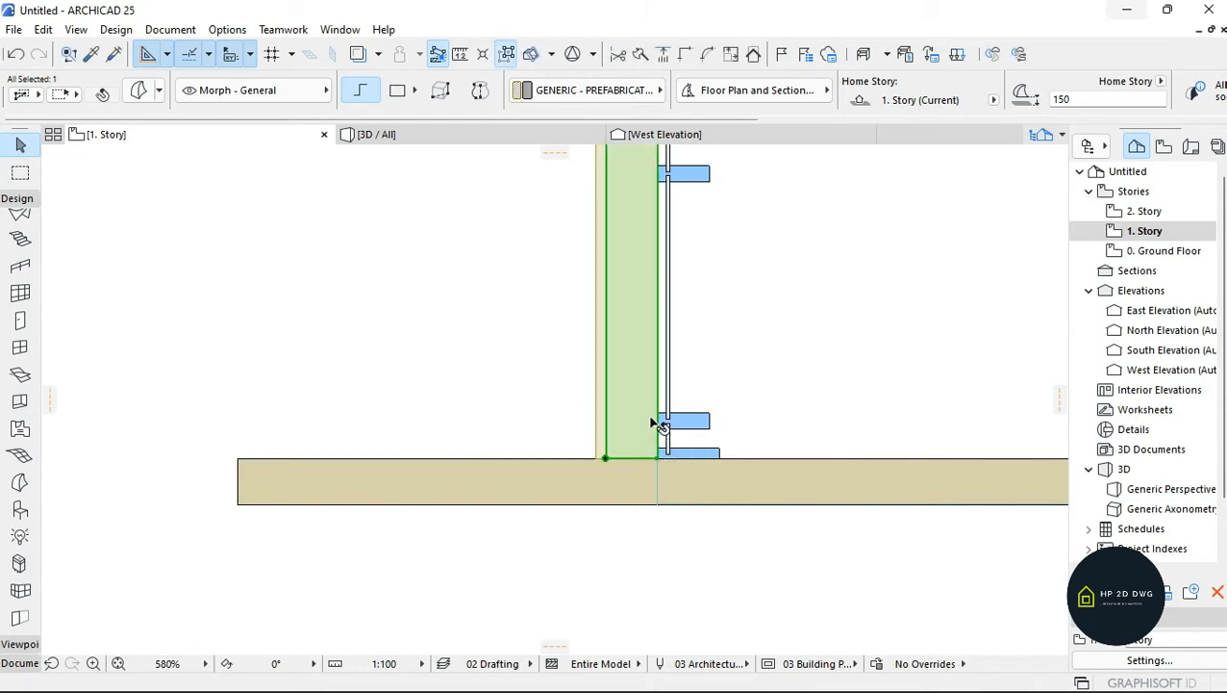
pyautogui.scroll(-5, 651, 420)
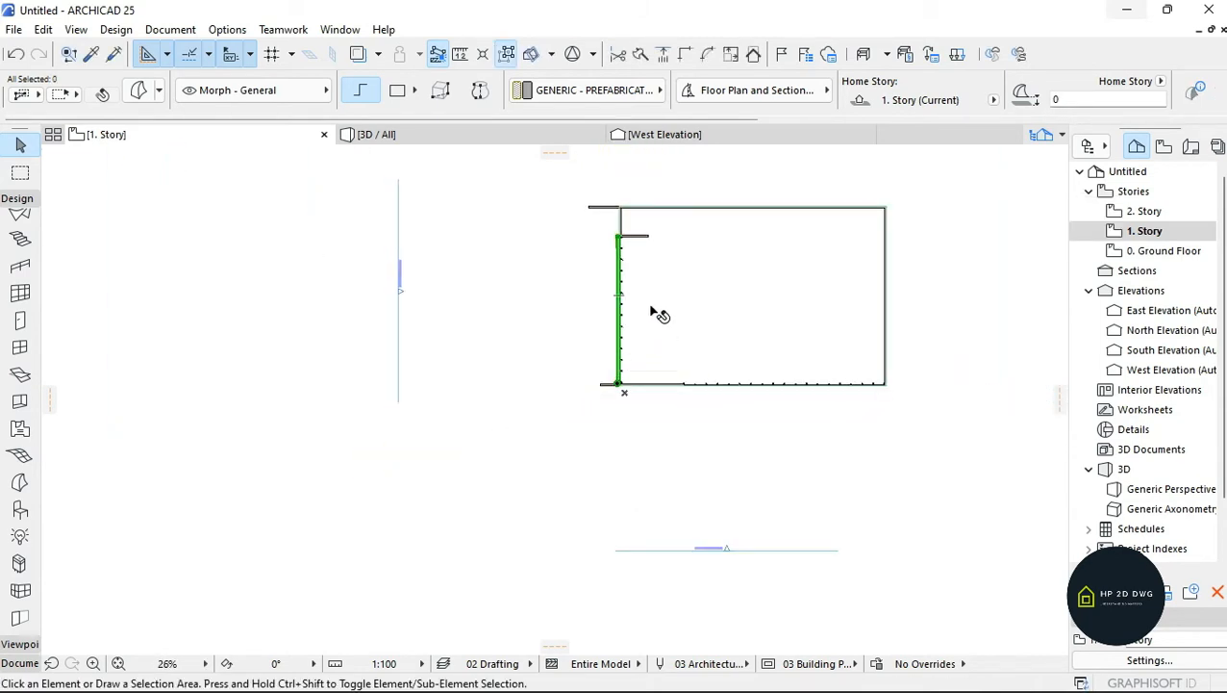
# - Examine the placed band and corner panel around the building in 3D and compare them with the reference photo in Photos
pyautogui.click(402, 134)
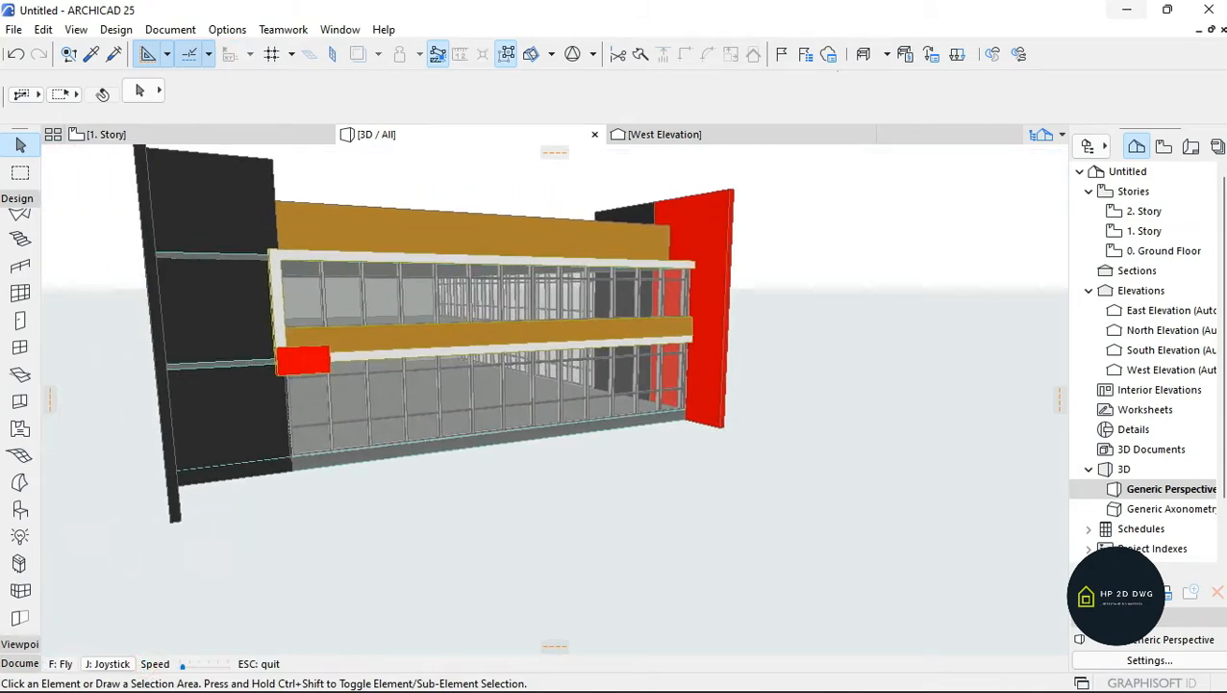
pyautogui.press('Right')
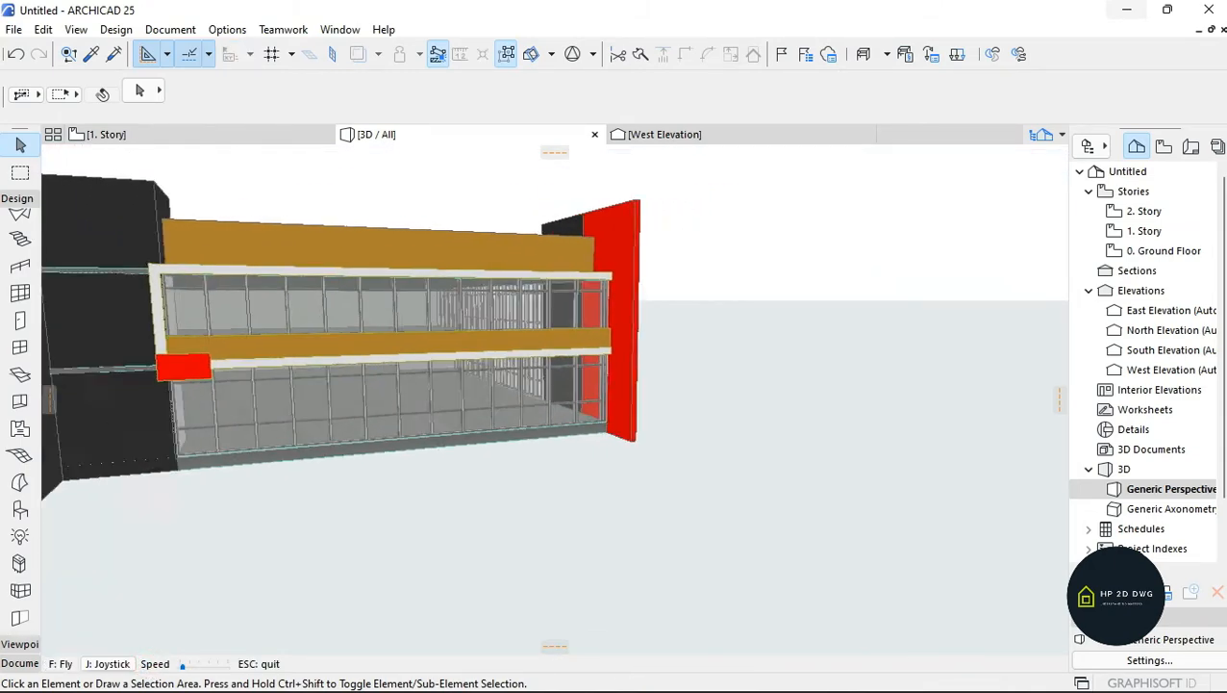
pyautogui.press('Right')
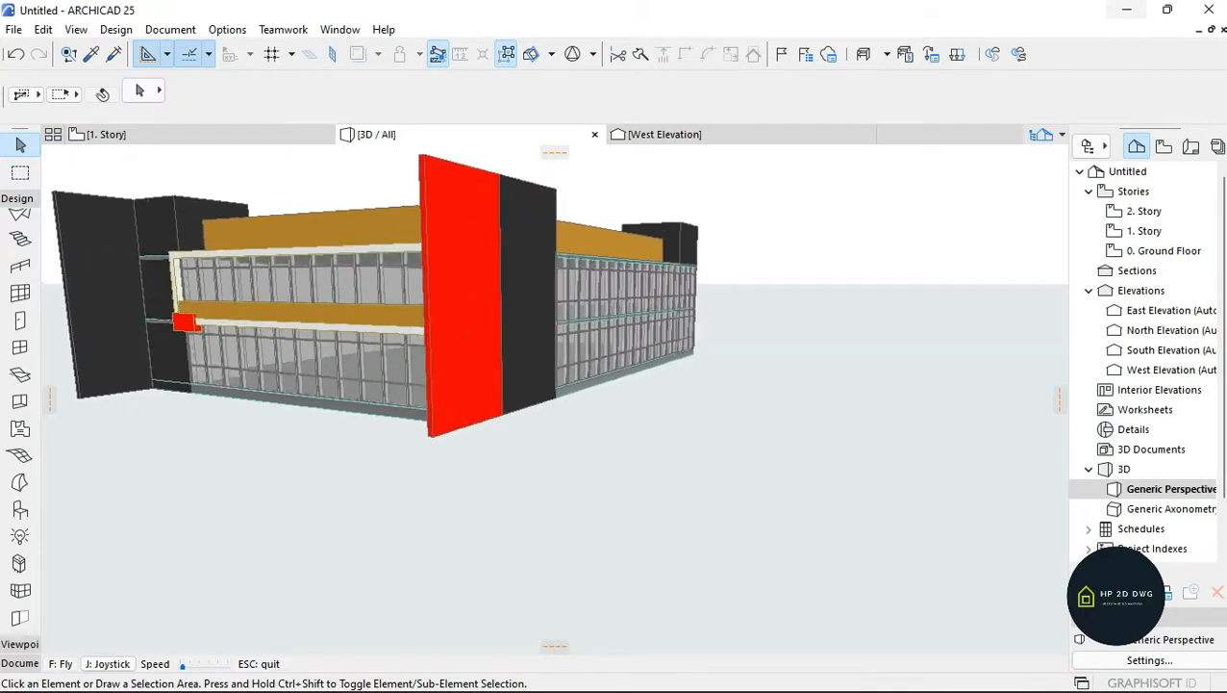
pyautogui.press('Left')
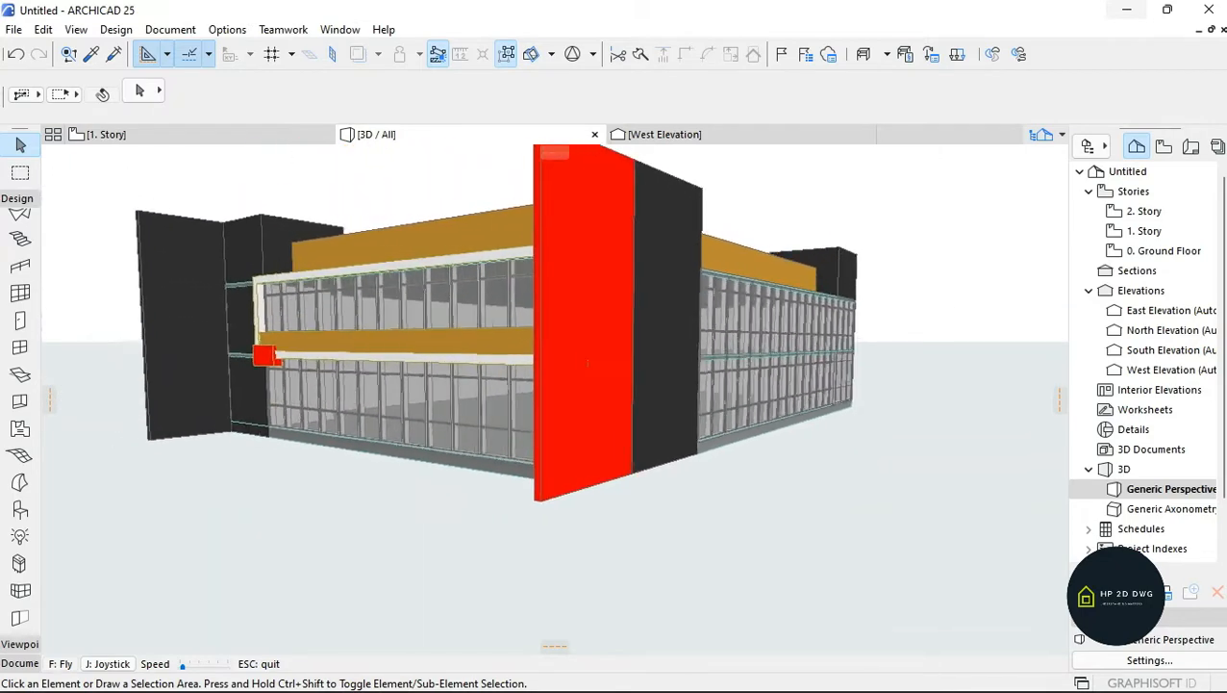
pyautogui.press('Down')
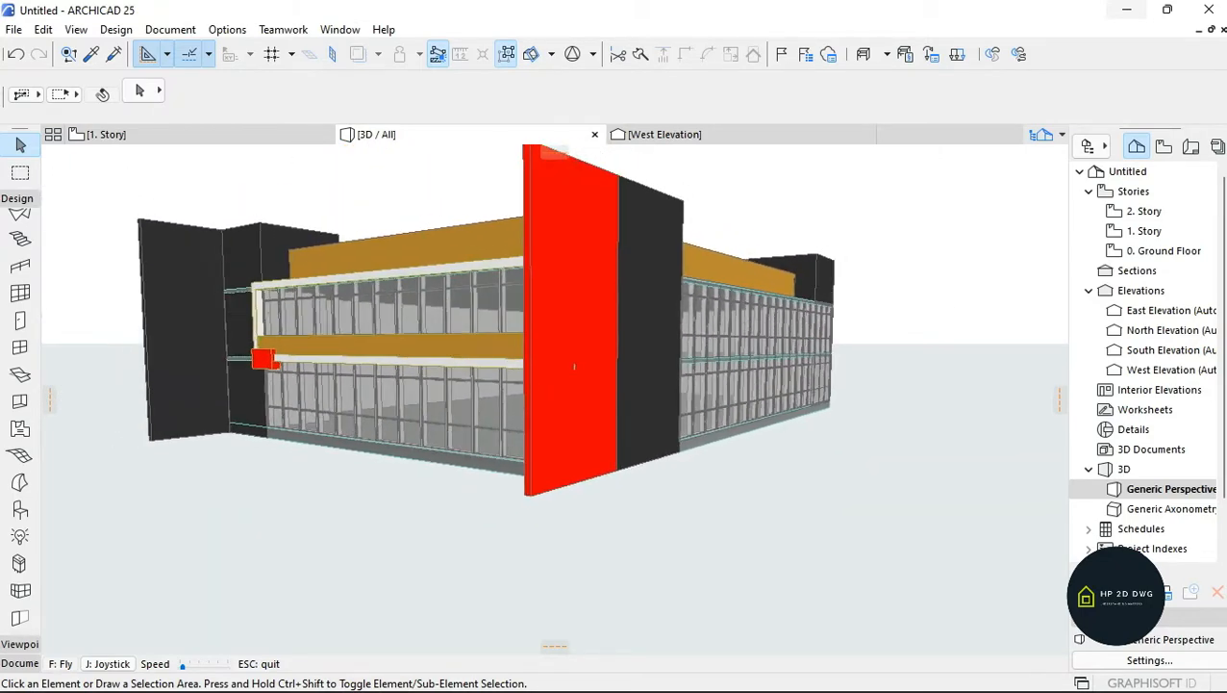
pyautogui.press('Right')
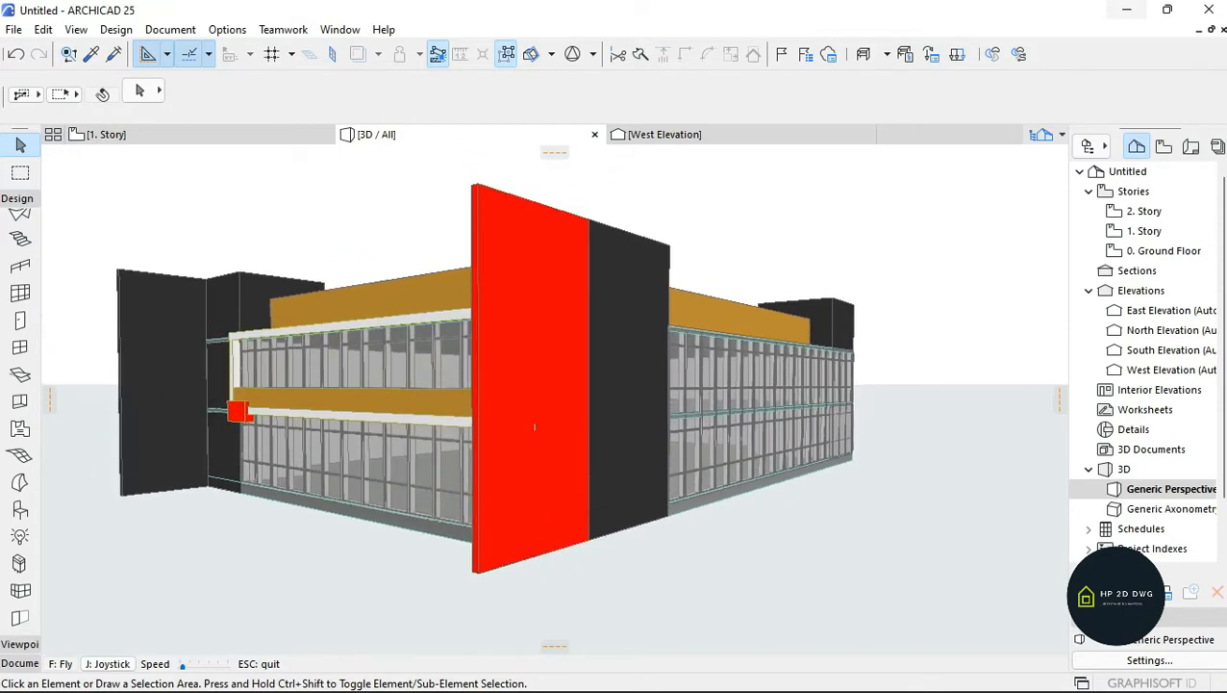
pyautogui.press('Escape')
pyautogui.click(833, 684)
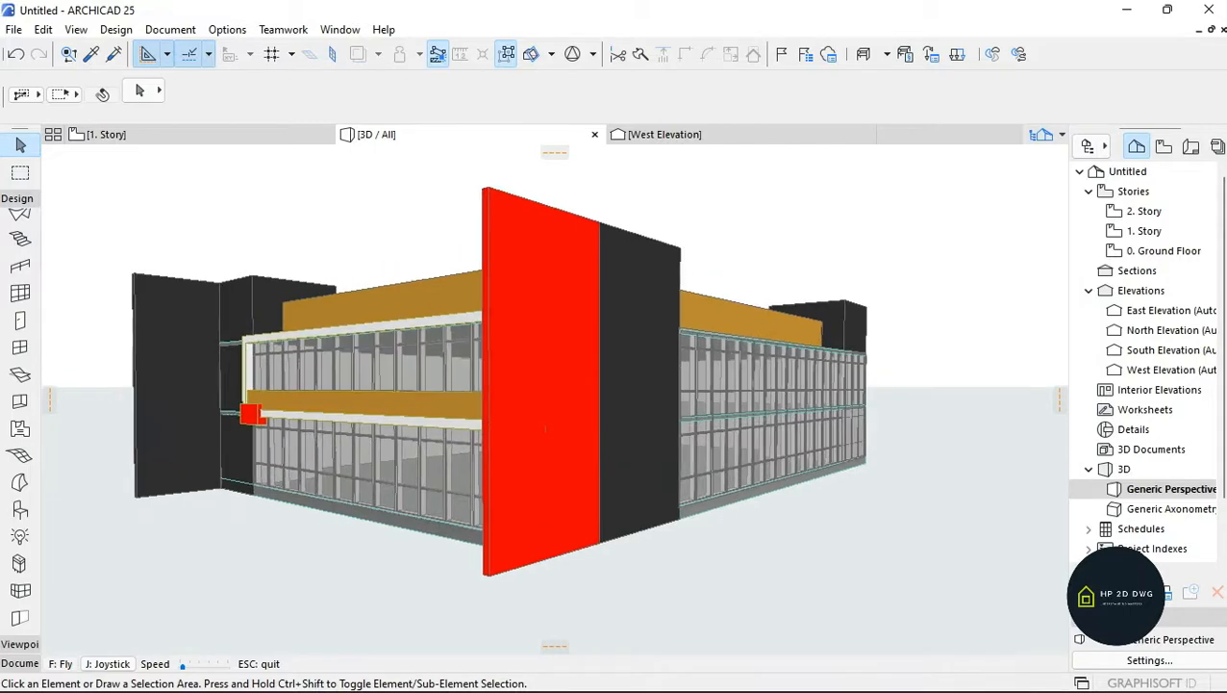
pyautogui.press('Escape')
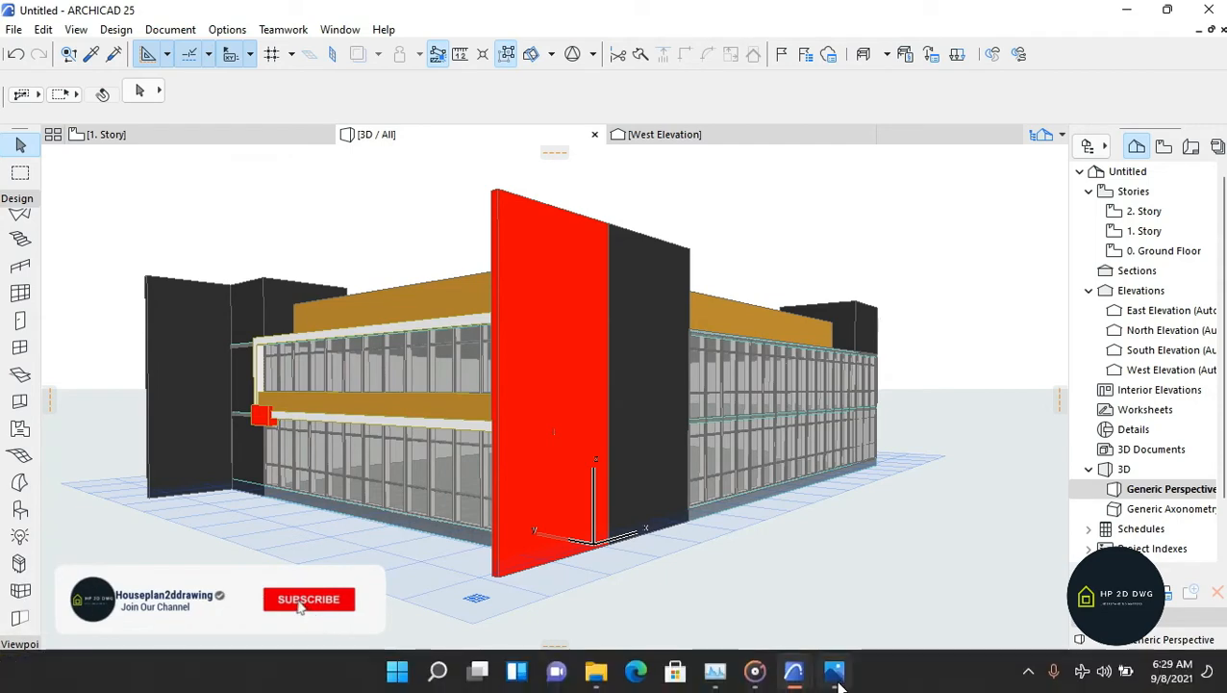
pyautogui.click(836, 679)
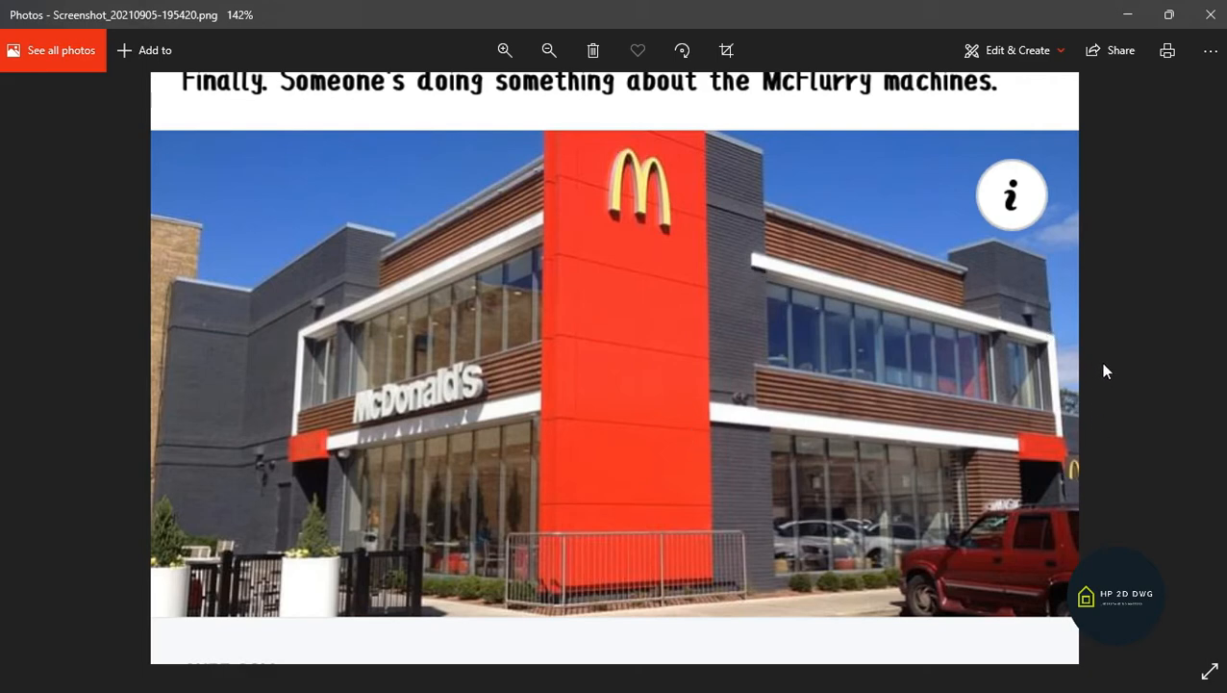
pyautogui.click(1127, 14)
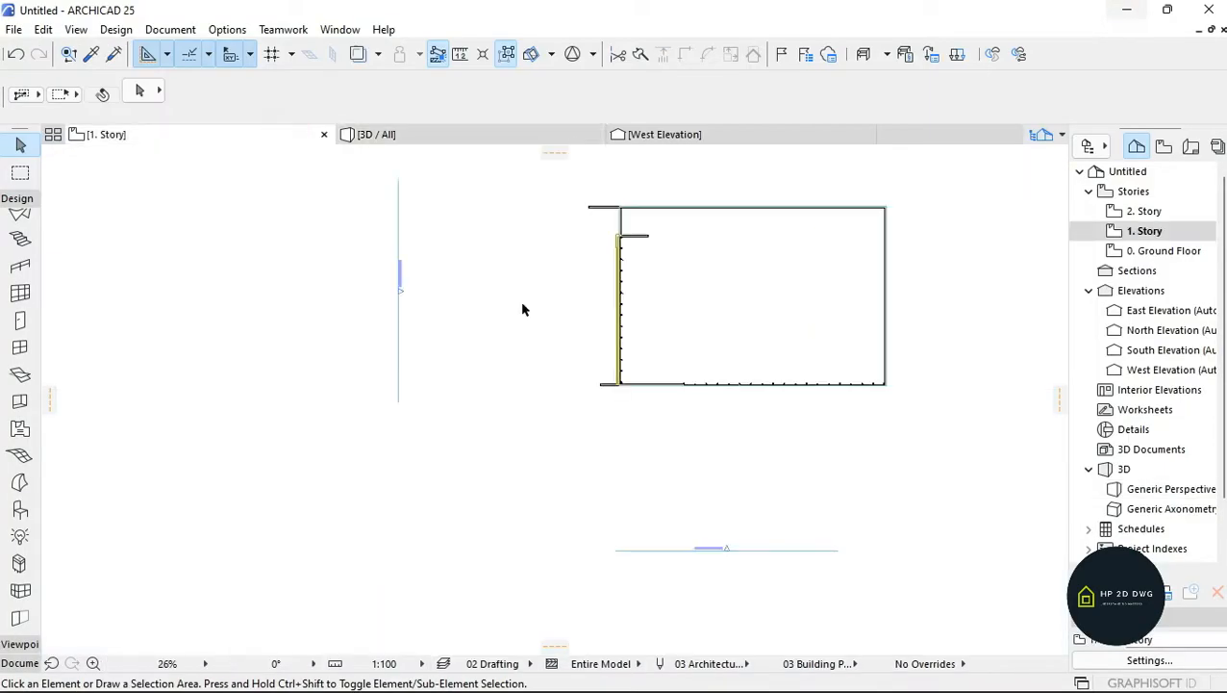
# - Open the South Elevation at the east end of the facade
pyautogui.click(1171, 349)
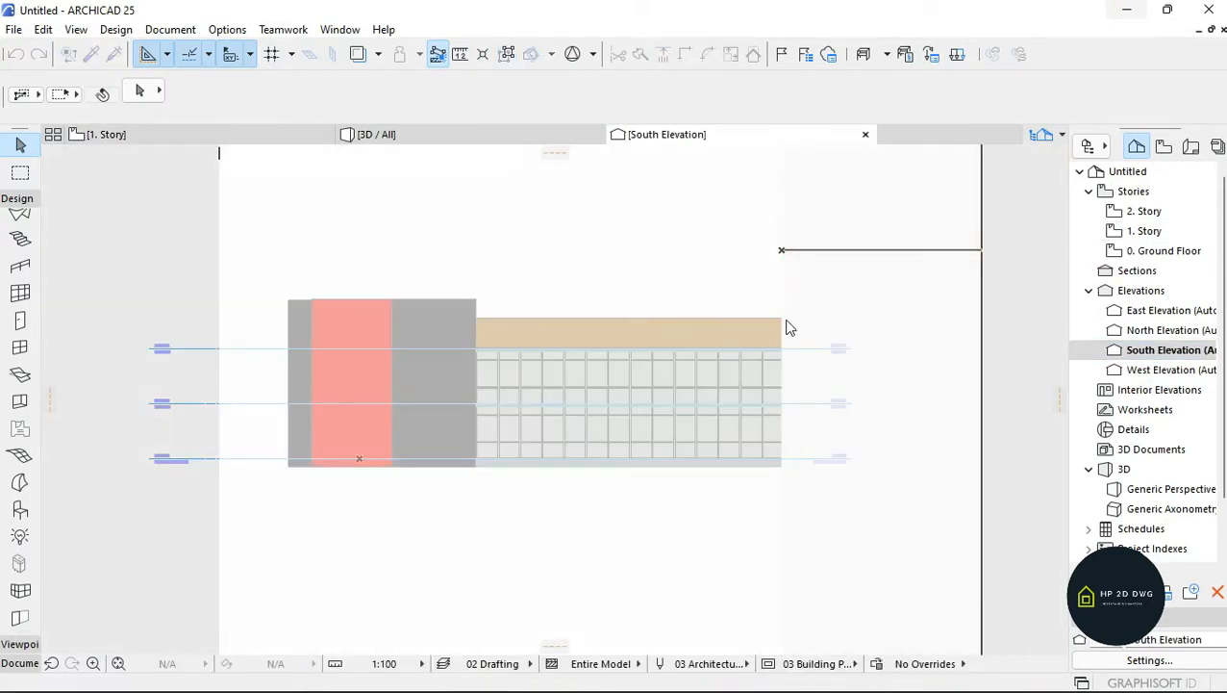
pyautogui.scroll(5, 835, 438)
pyautogui.click(778, 544)
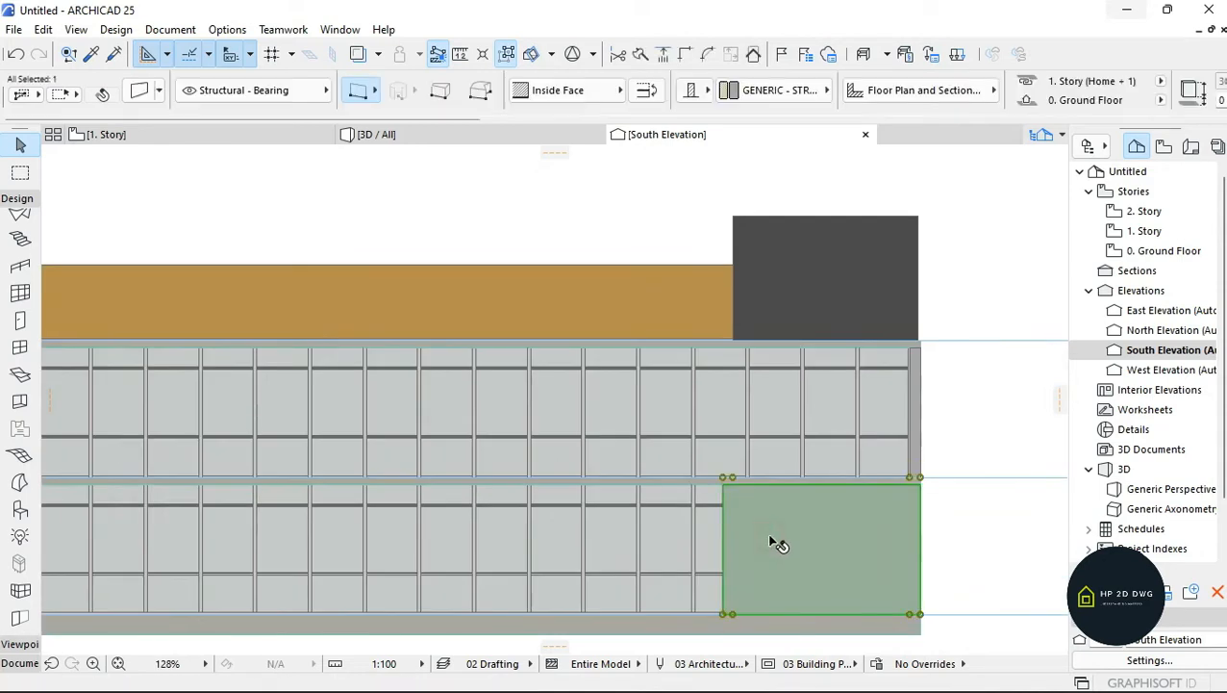
pyautogui.press('Escape')
pyautogui.press('Escape')
pyautogui.scroll(-3, 837, 505)
pyautogui.scroll(4, 789, 452)
# - Try to stretch the dark 2. Story wall at the east end down to the 1. Story level
pyautogui.click(890, 338)
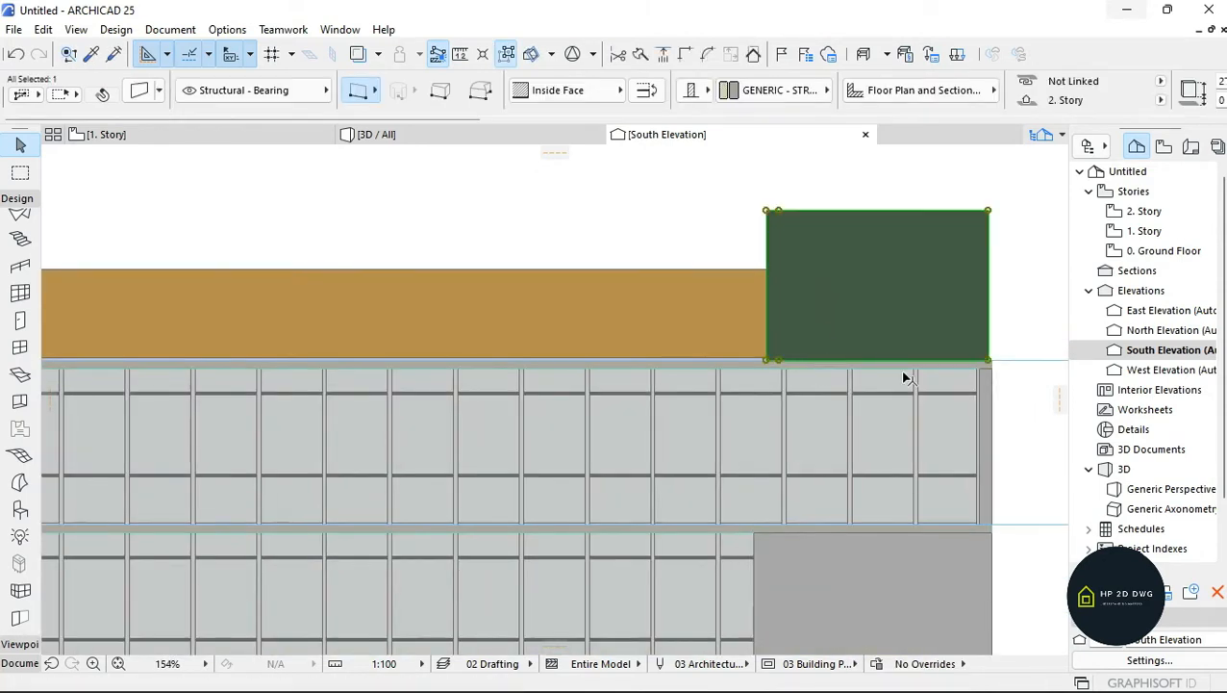
pyautogui.click(768, 524)
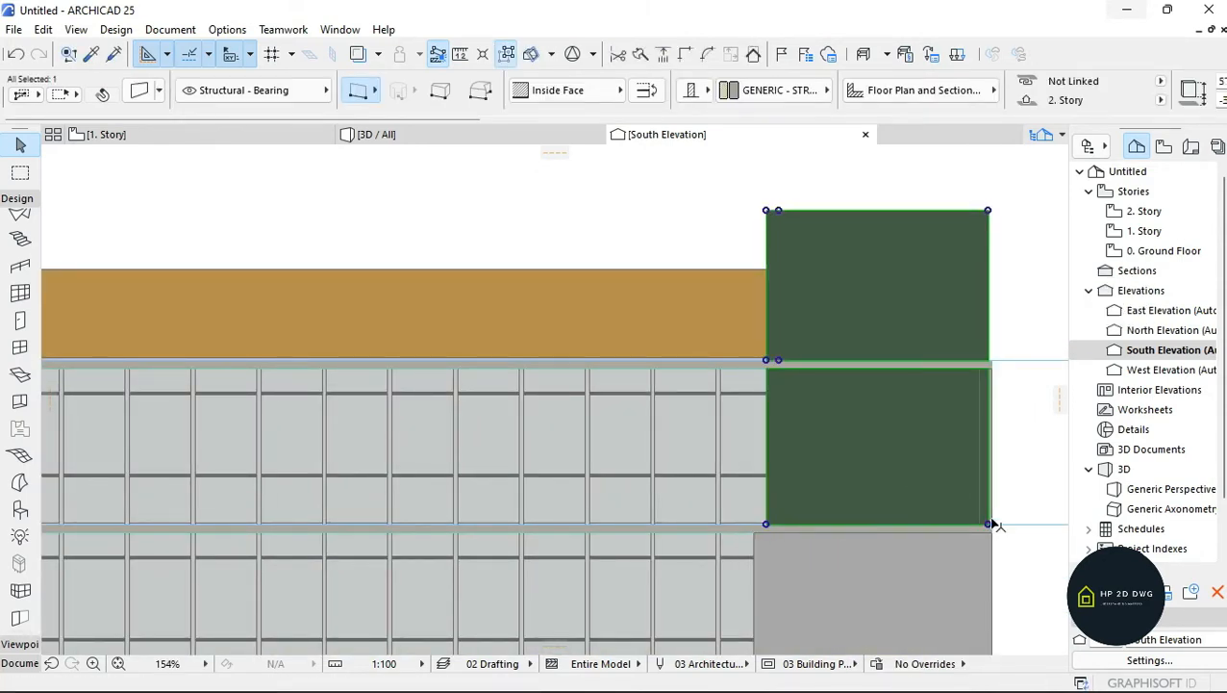
pyautogui.hotkey('ctrl', 'z')
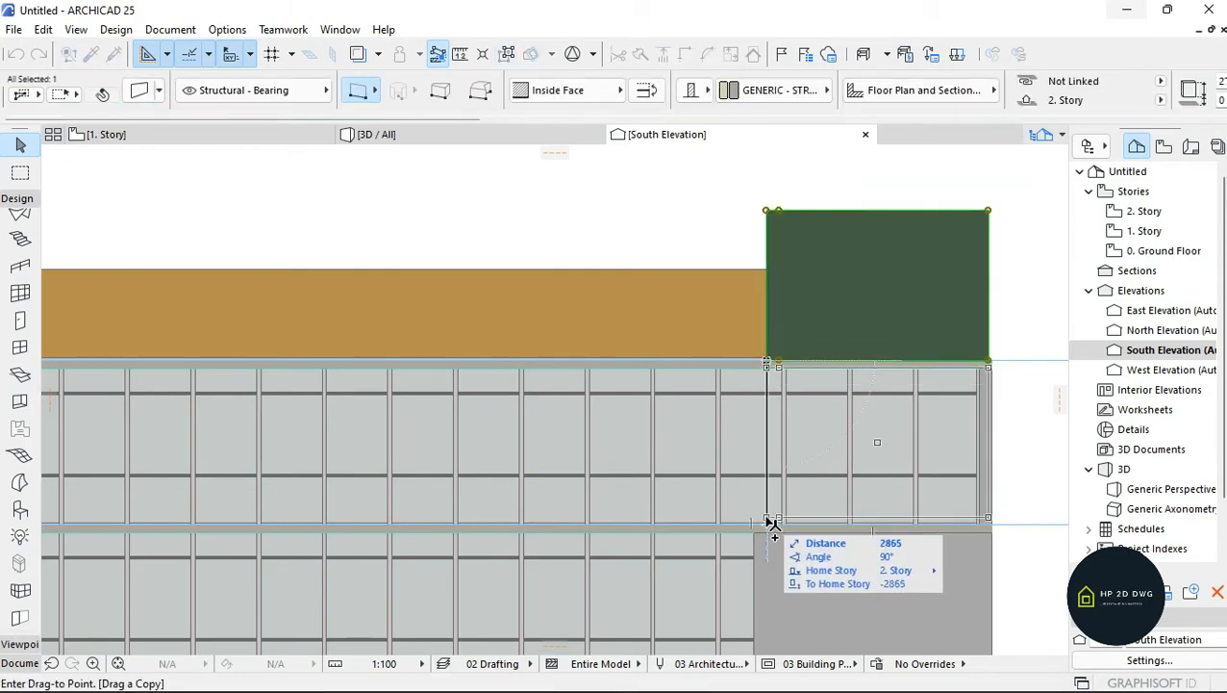
# - Drag a copy of the dark 2. Story wall straight down over the upper glazing, with its base on the 1. Story level
pyautogui.click(769, 532)
pyautogui.scroll(7, 772, 535)
pyautogui.click(767, 524)
# - Stretch the copied wall's upper edge up to the slab beneath the original dark wall
pyautogui.scroll(-6, 767, 524)
pyautogui.scroll(7, 755, 453)
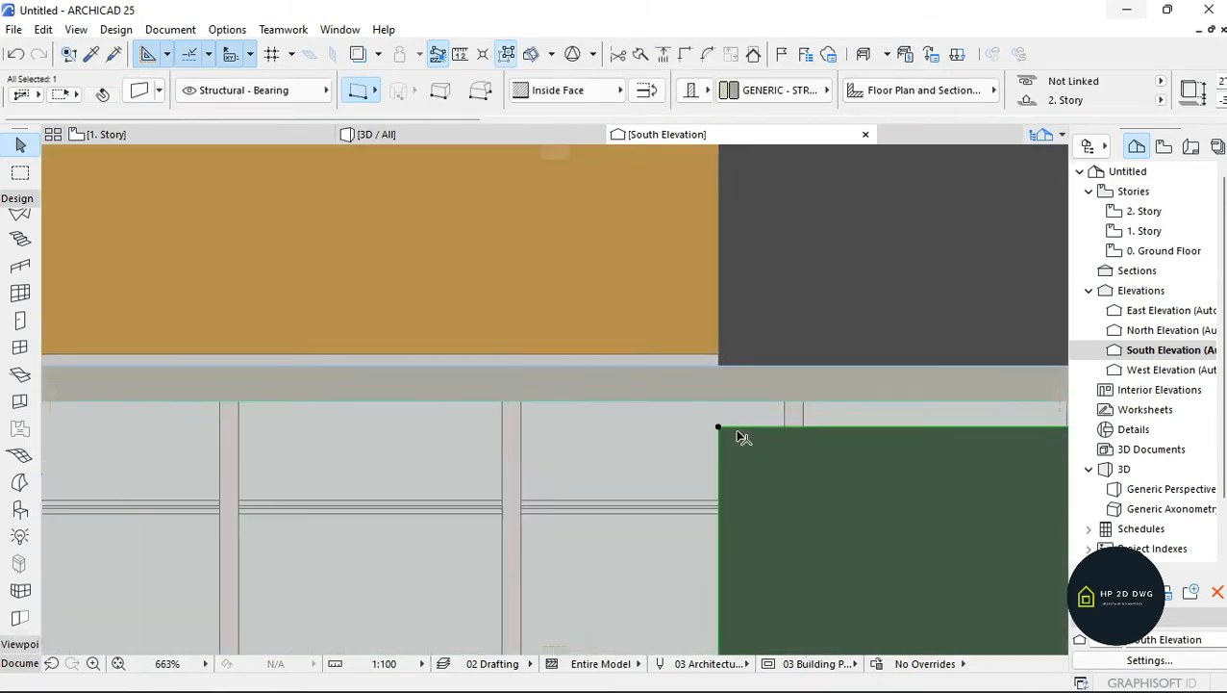
pyautogui.scroll(-3, 740, 424)
pyautogui.scroll(3, 737, 420)
pyautogui.click(723, 306)
pyautogui.scroll(-8, 731, 409)
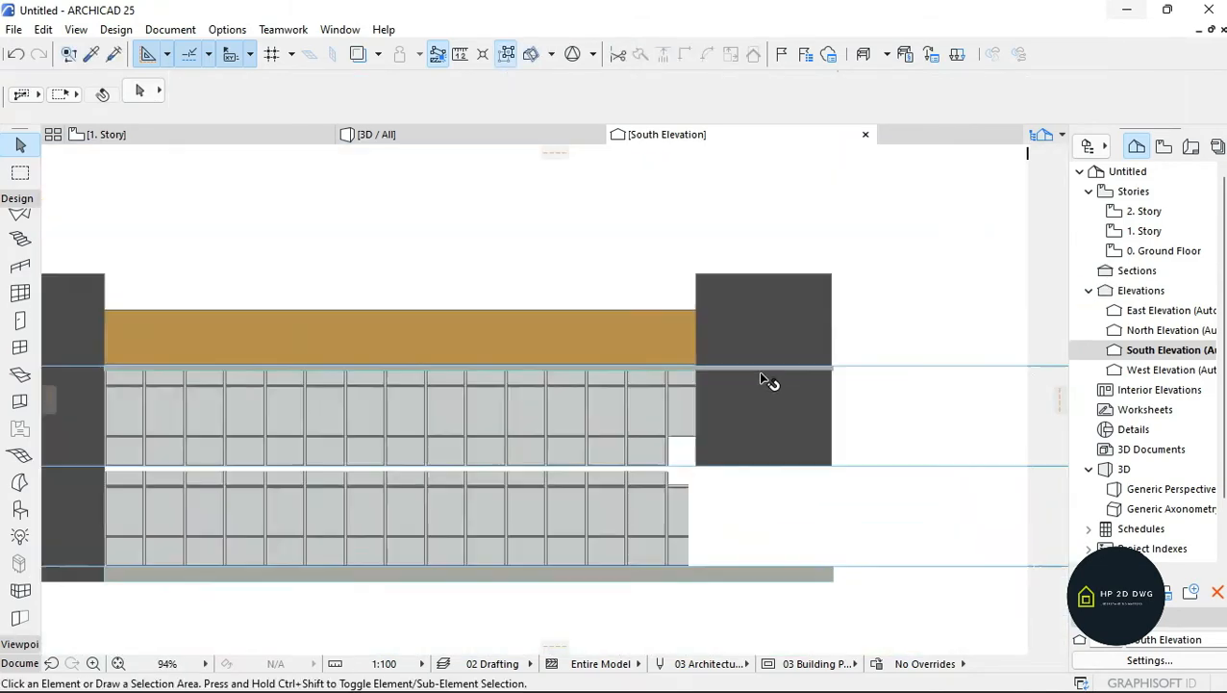
# - Shorten the copied wall on the South Elevation to a pier about 1100 mm wide, keeping its west end fixed
pyautogui.scroll(5, 758, 375)
pyautogui.click(960, 599)
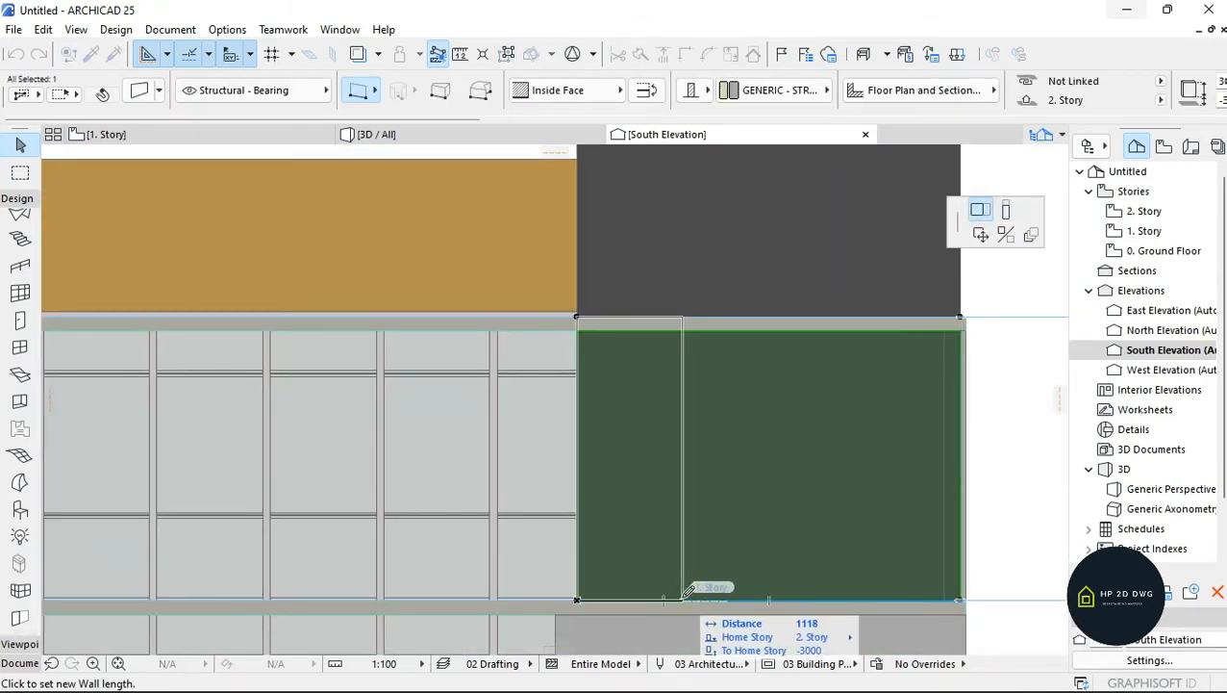
pyautogui.press('Escape')
# - Delete the grey ground-floor wall at the east end of the facade and the narrow wall exposed beside it
pyautogui.scroll(-8, 808, 408)
pyautogui.scroll(8, 791, 490)
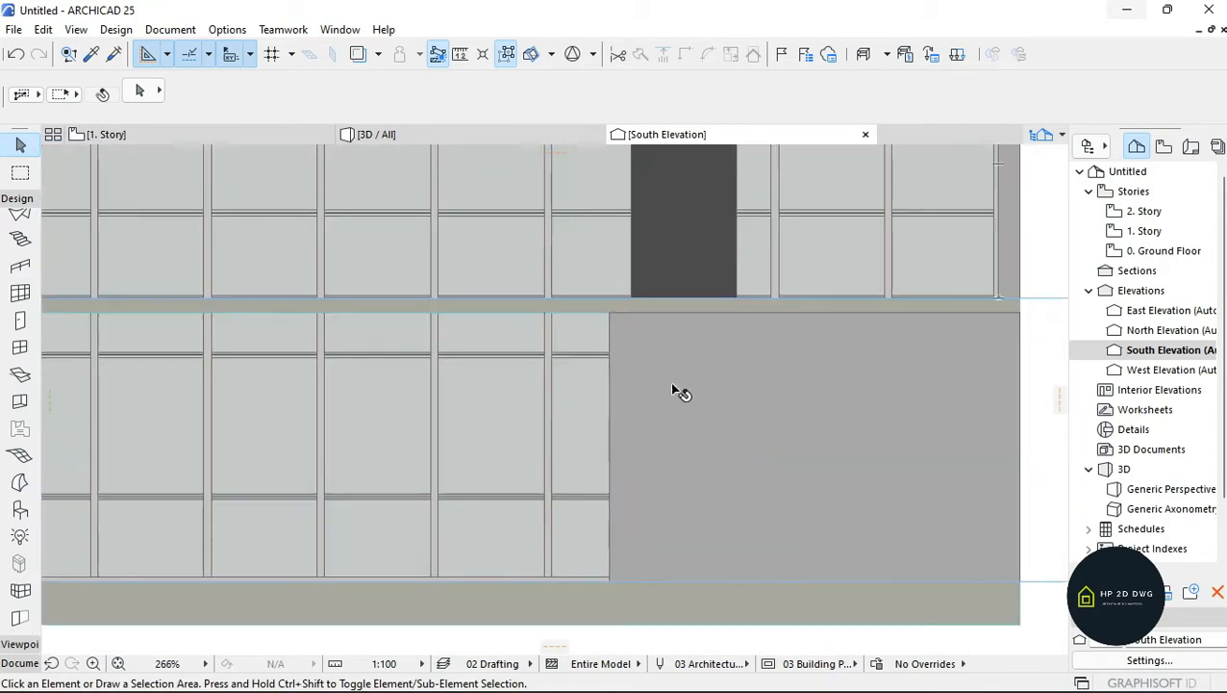
pyautogui.click(672, 387)
pyautogui.scroll(-4, 760, 452)
pyautogui.scroll(3, 812, 472)
pyautogui.press('Escape')
pyautogui.click(682, 421)
pyautogui.scroll(2, 687, 424)
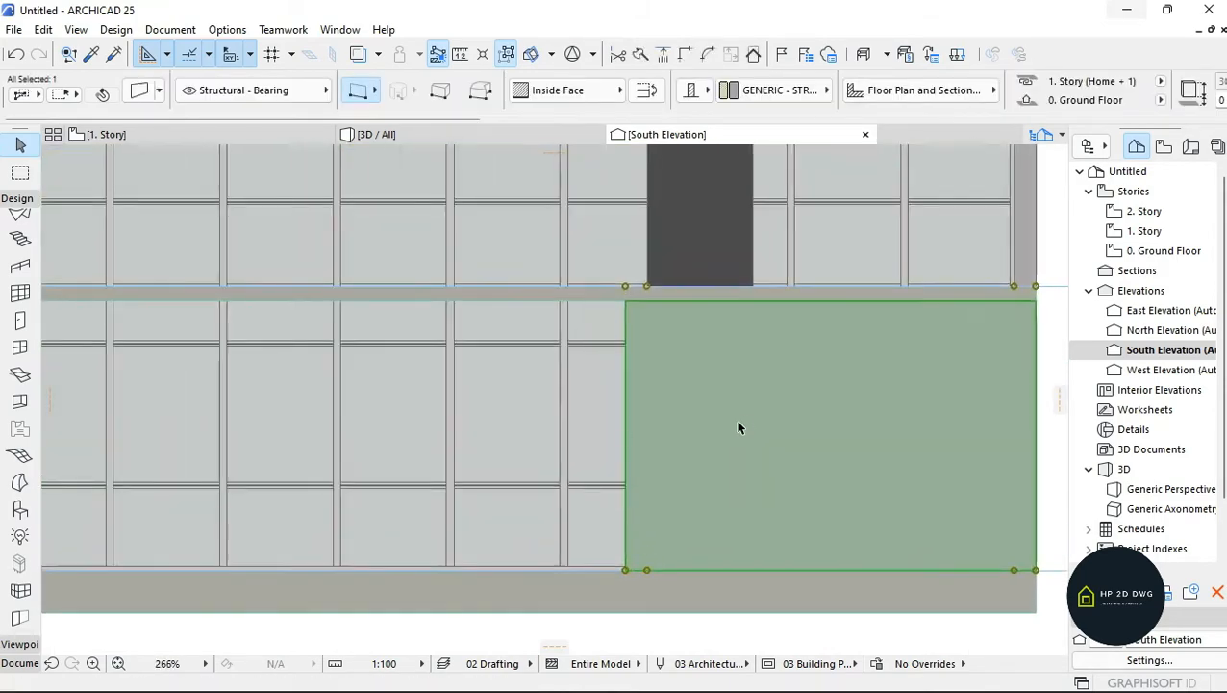
pyautogui.scroll(-4, 740, 424)
pyautogui.scroll(2, 813, 462)
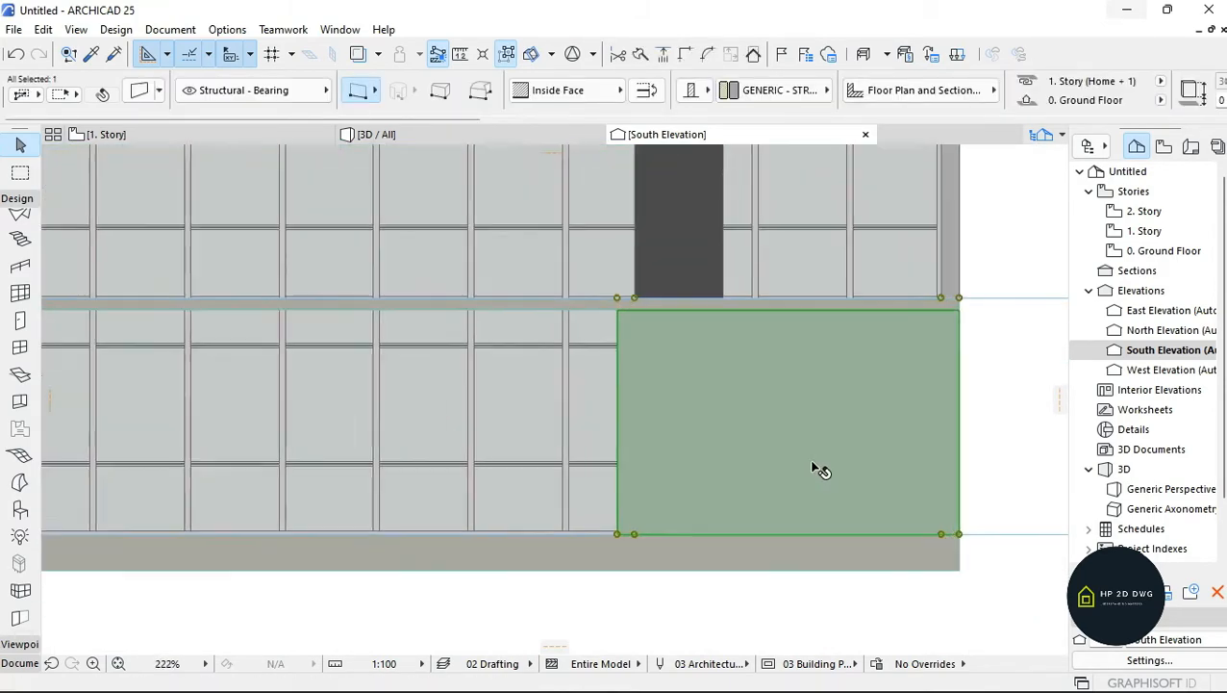
pyautogui.scroll(-1, 817, 472)
pyautogui.rightClick(960, 380)
pyautogui.click(1006, 373)
pyautogui.click(643, 364)
pyautogui.rightClick(994, 391)
pyautogui.click(1018, 385)
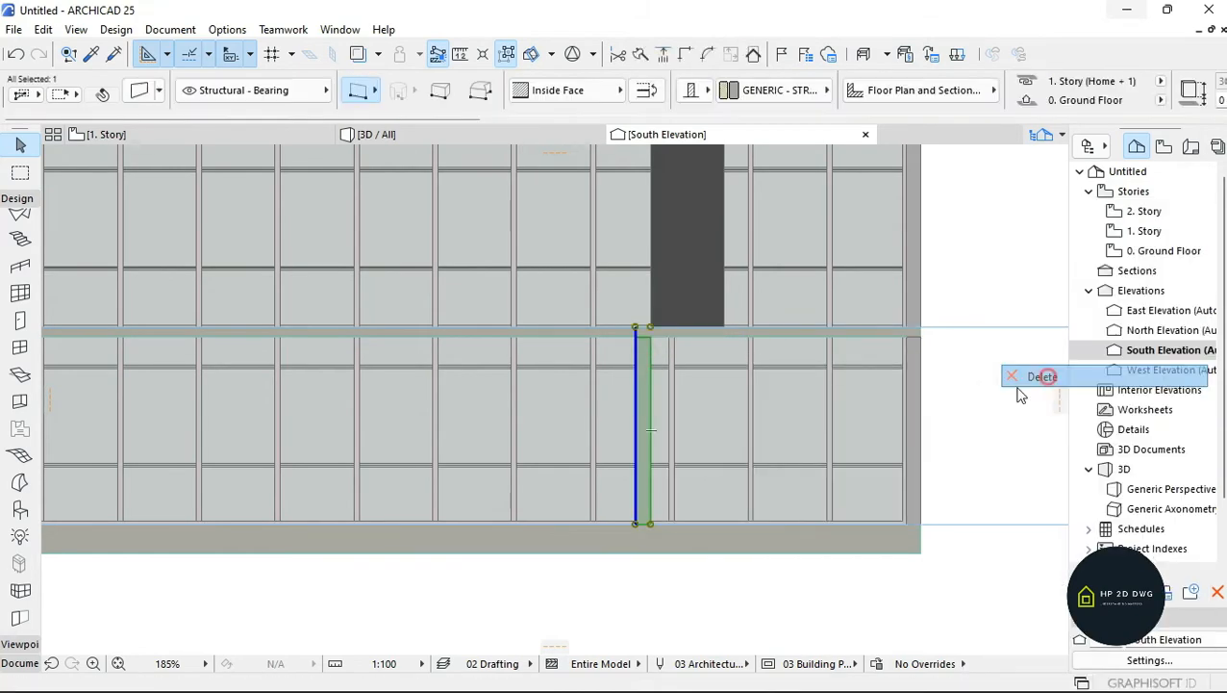
# - Copy the dark pier 3000 mm straight down to the Ground Floor level and override the copy's surface with Paint - Golden Ochre
pyautogui.click(667, 329)
pyautogui.click(668, 325)
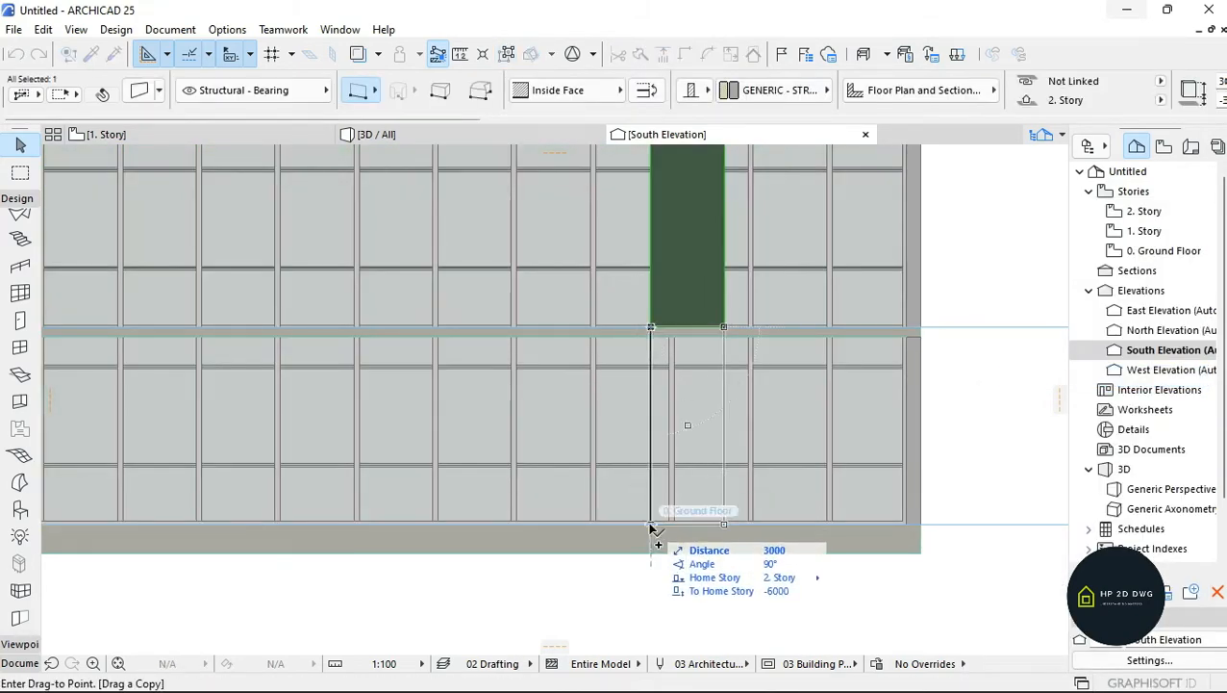
pyautogui.click(142, 90)
pyautogui.click(616, 208)
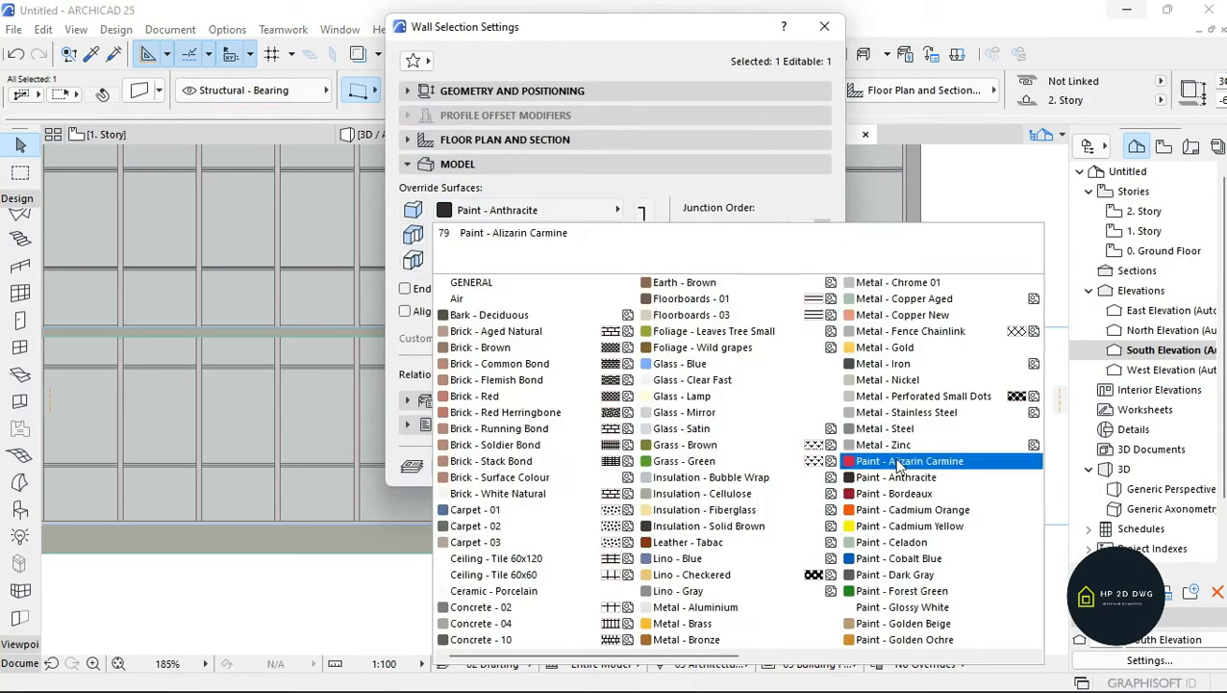
pyautogui.click(907, 639)
pyautogui.click(789, 465)
pyautogui.click(973, 475)
pyautogui.scroll(-8, 814, 424)
pyautogui.scroll(3, 698, 424)
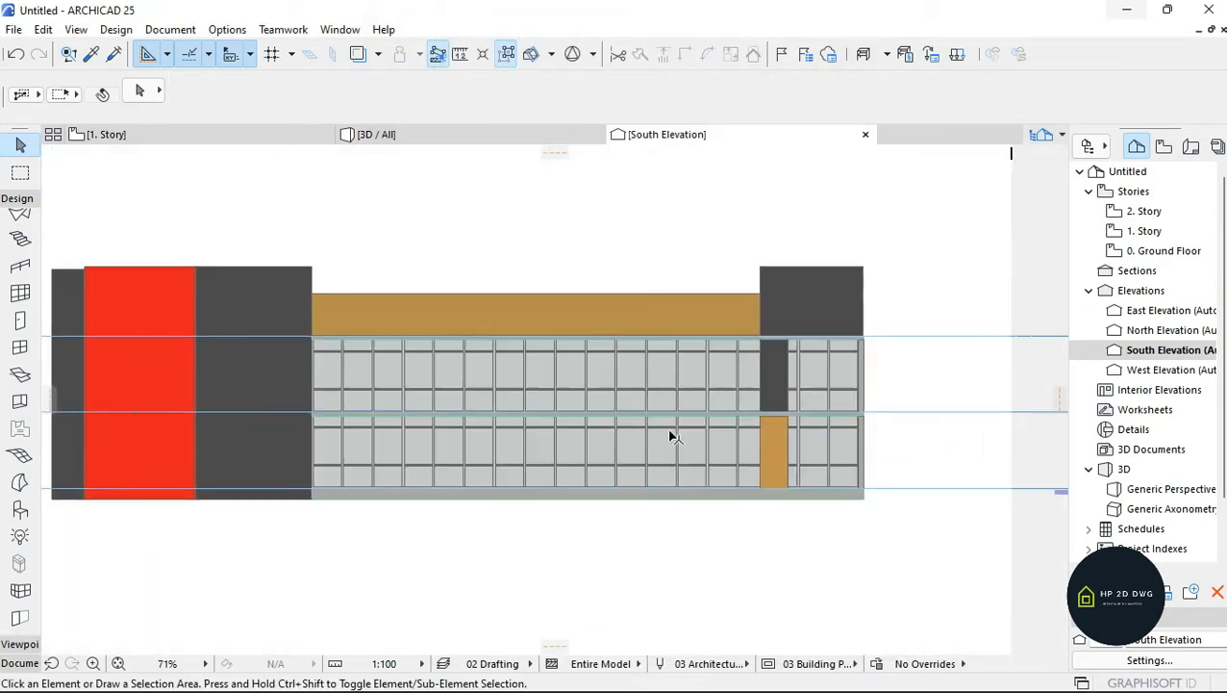
# - Drag the south curtain wall on the 1. Story plan inward, away from the slab edge
pyautogui.click(413, 129)
pyautogui.click(262, 137)
pyautogui.scroll(6, 770, 594)
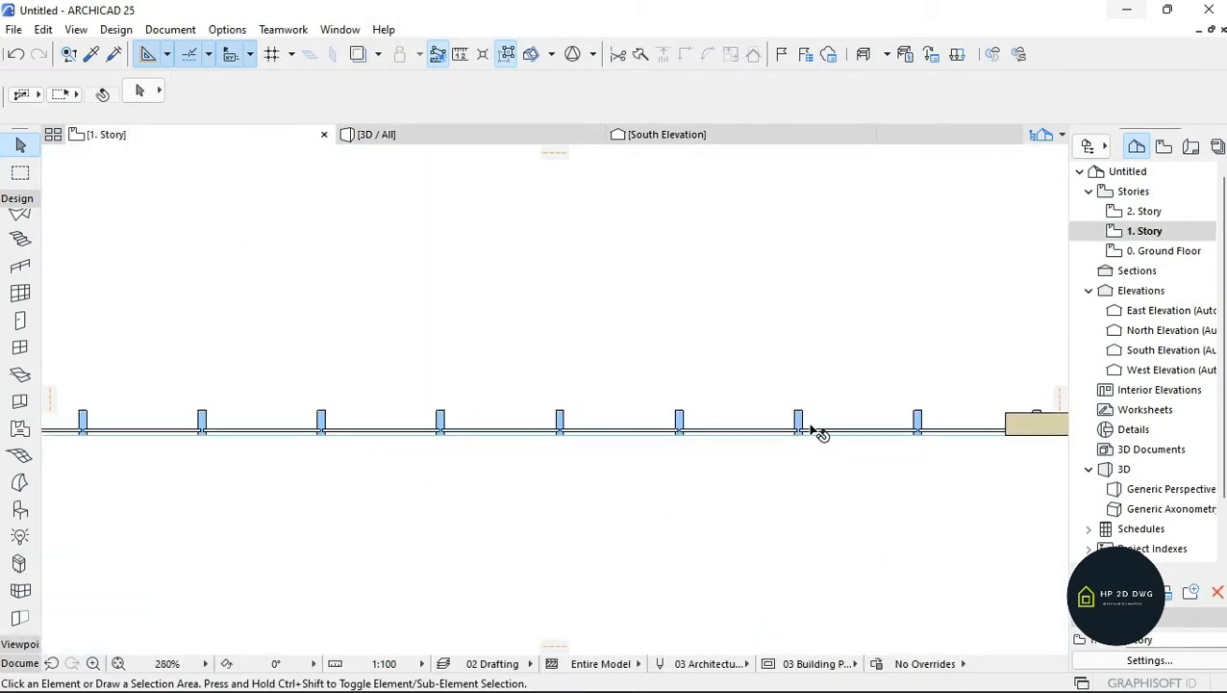
pyautogui.click(812, 429)
pyautogui.scroll(-5, 813, 423)
pyautogui.scroll(10, 769, 404)
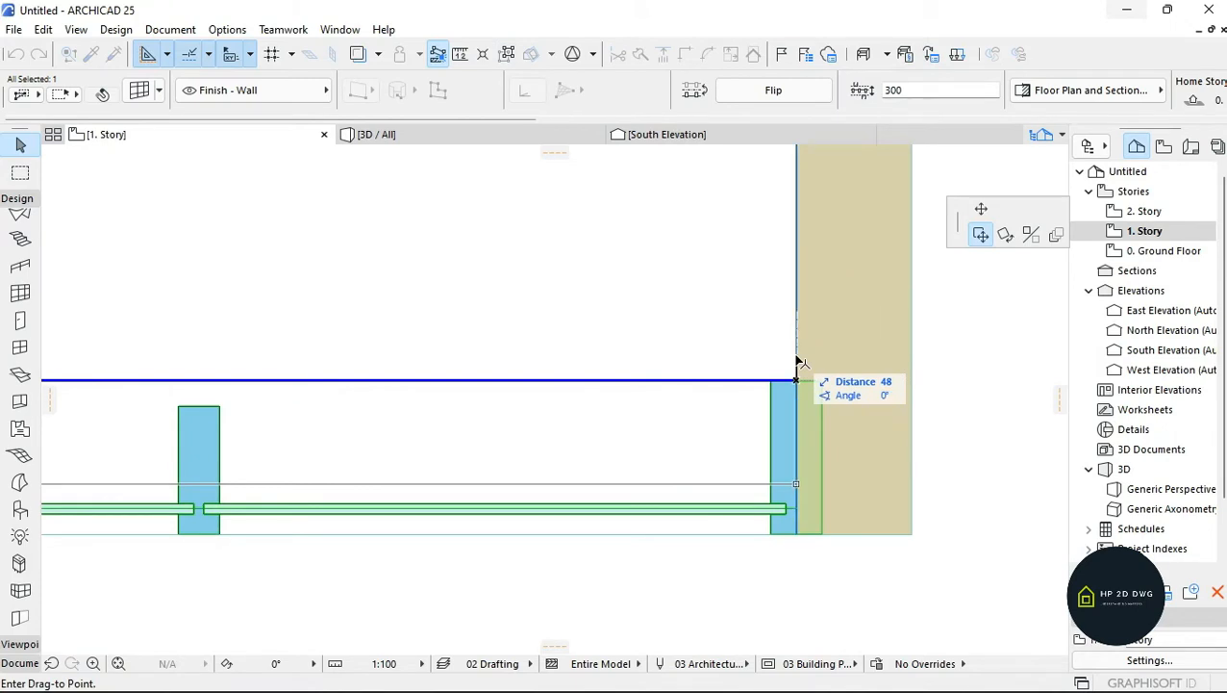
pyautogui.click(945, 448)
pyautogui.scroll(-10, 894, 446)
pyautogui.scroll(3, 605, 446)
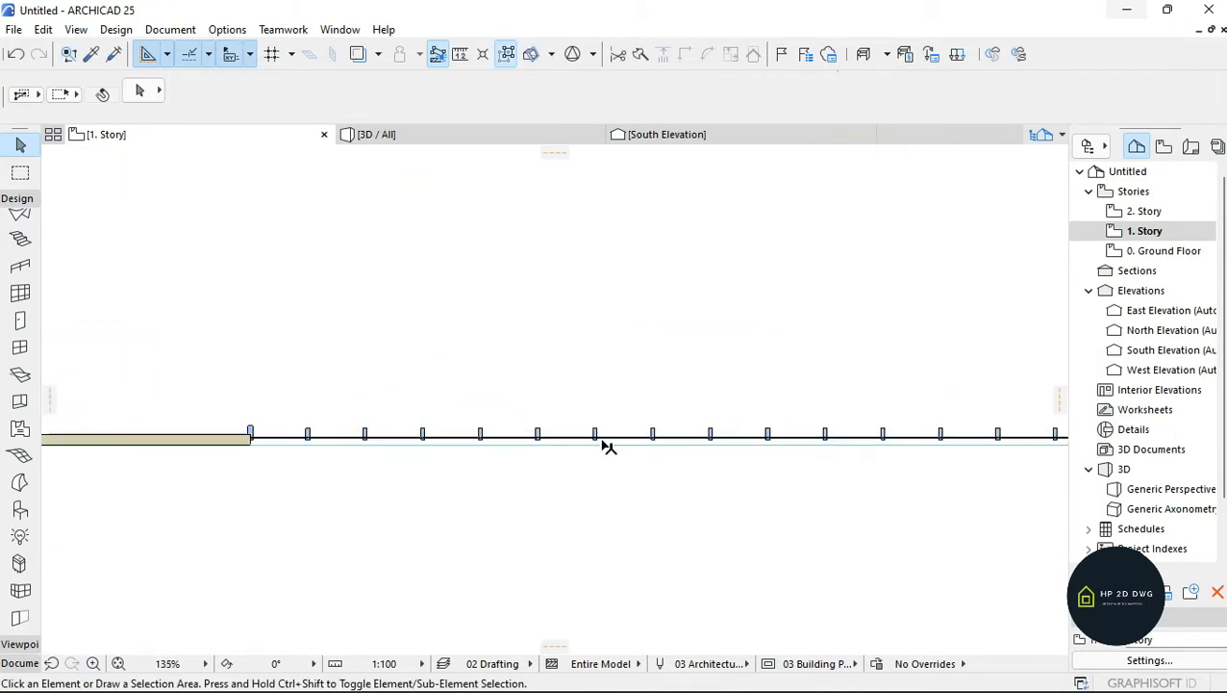
# - Drag the west curtain wall on the 1. Story plan inward, away from the slab edge
pyautogui.press('F3')
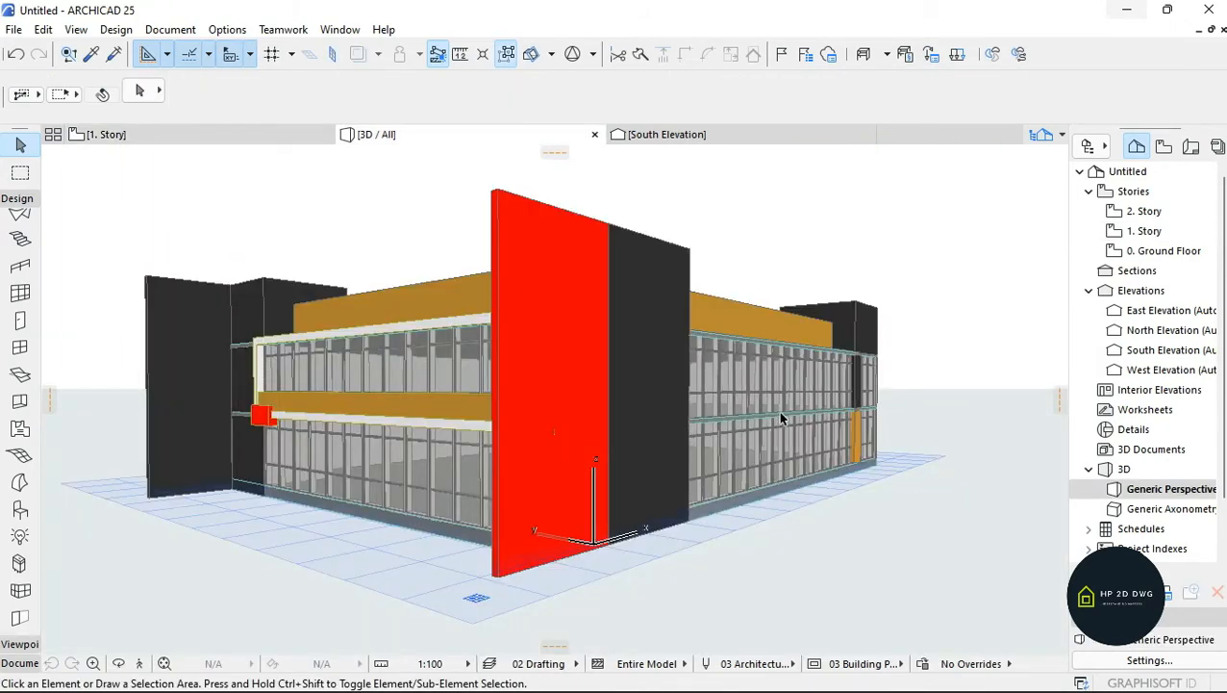
pyautogui.press('F2')
pyautogui.scroll(-2, 713, 428)
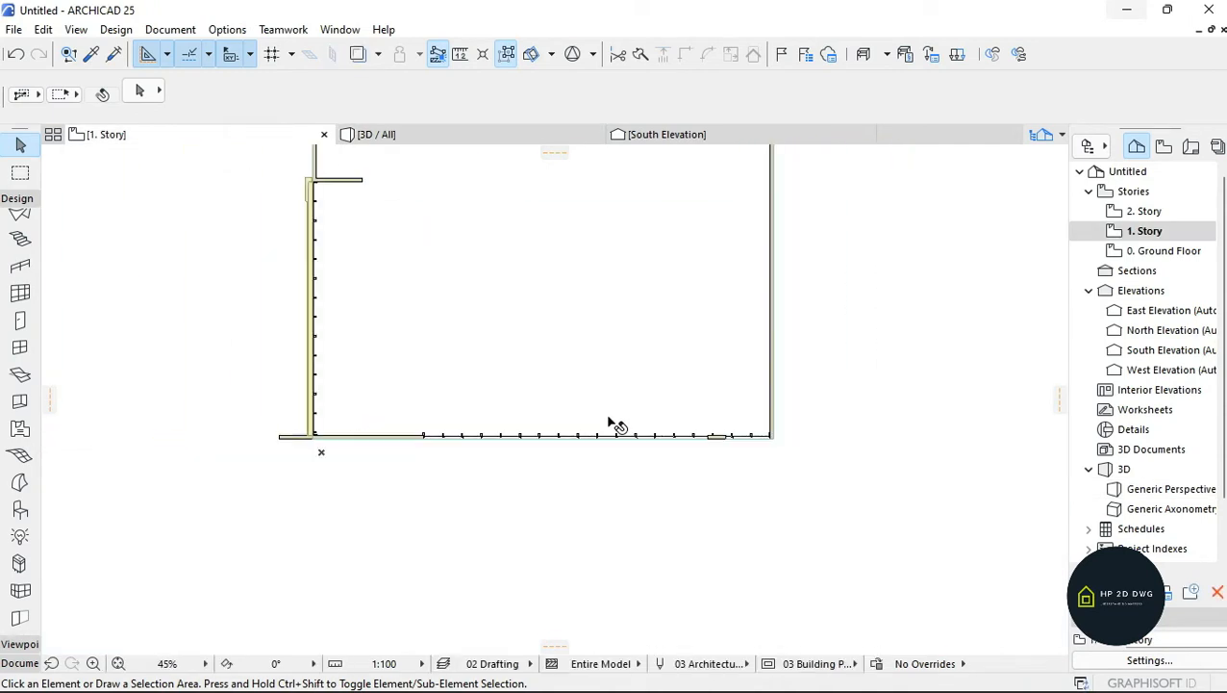
pyautogui.scroll(5, 289, 386)
pyautogui.moveTo(419, 621); pyautogui.dragTo(453, 462, button='middle')
pyautogui.scroll(5, 453, 461)
pyautogui.click(451, 460)
pyautogui.scroll(2, 491, 471)
pyautogui.hotkey('ctrl', 'd')
pyautogui.click(523, 455)
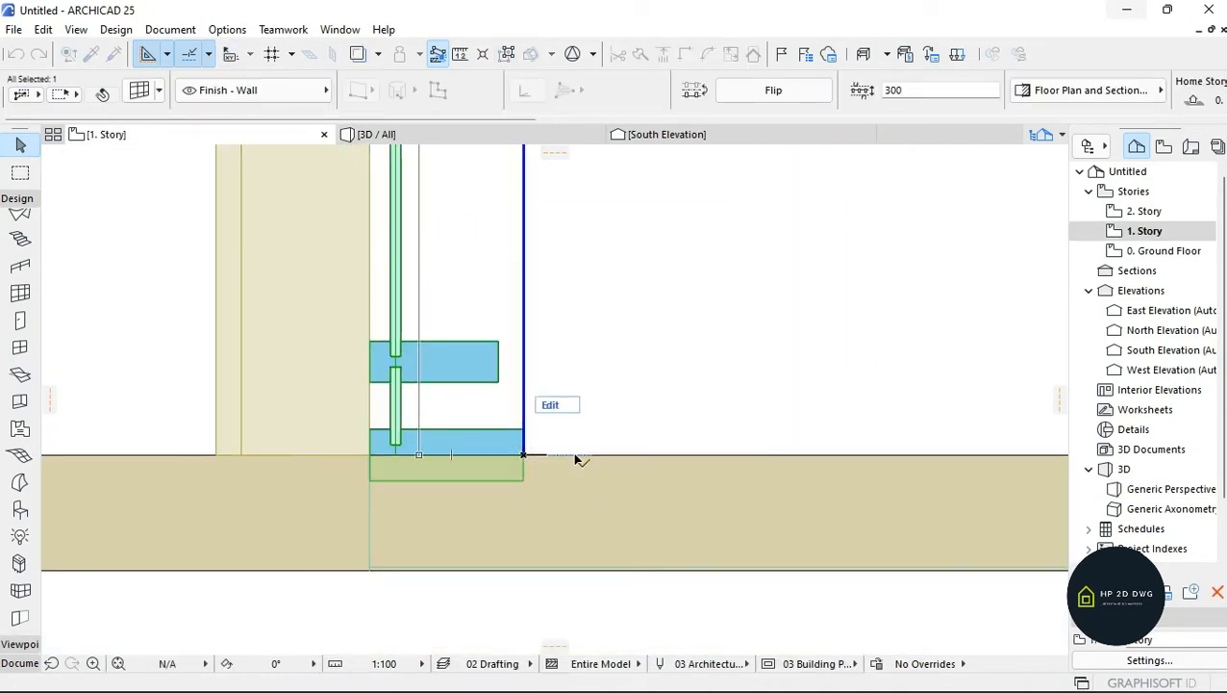
pyautogui.click(575, 458)
pyautogui.scroll(-9, 577, 458)
pyautogui.press('Escape')
pyautogui.scroll(5, 581, 204)
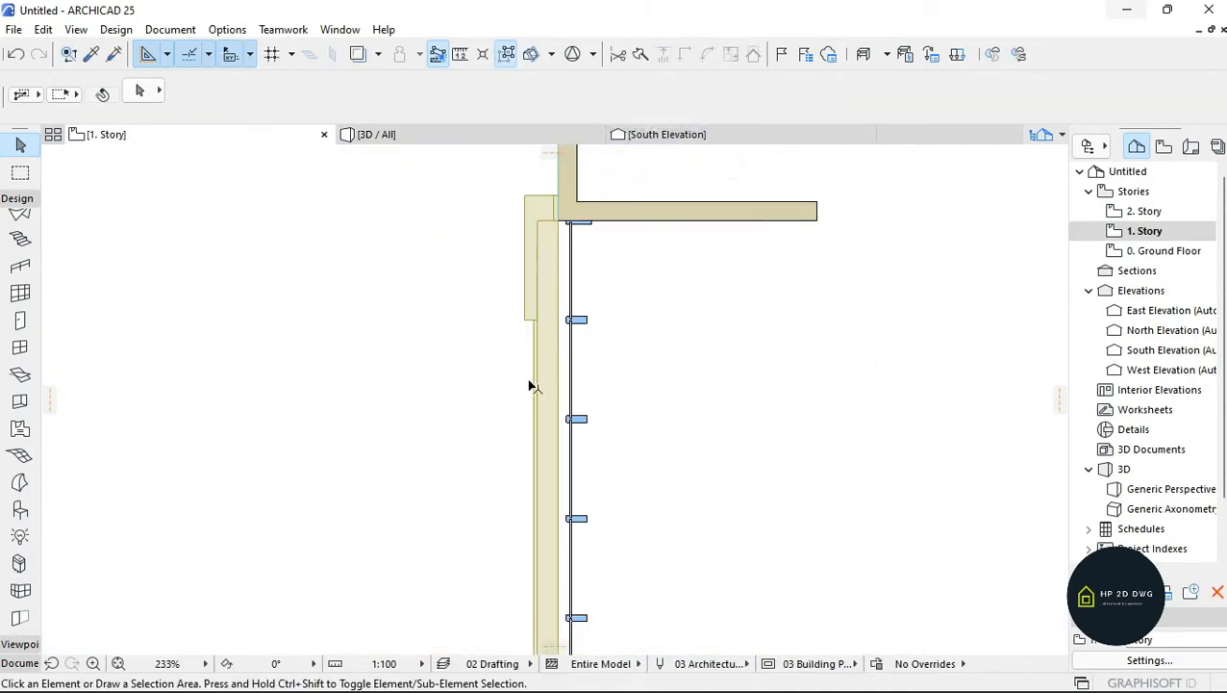
pyautogui.scroll(-8, 529, 384)
pyautogui.scroll(12, 539, 355)
pyautogui.click(641, 309)
pyautogui.click(624, 312)
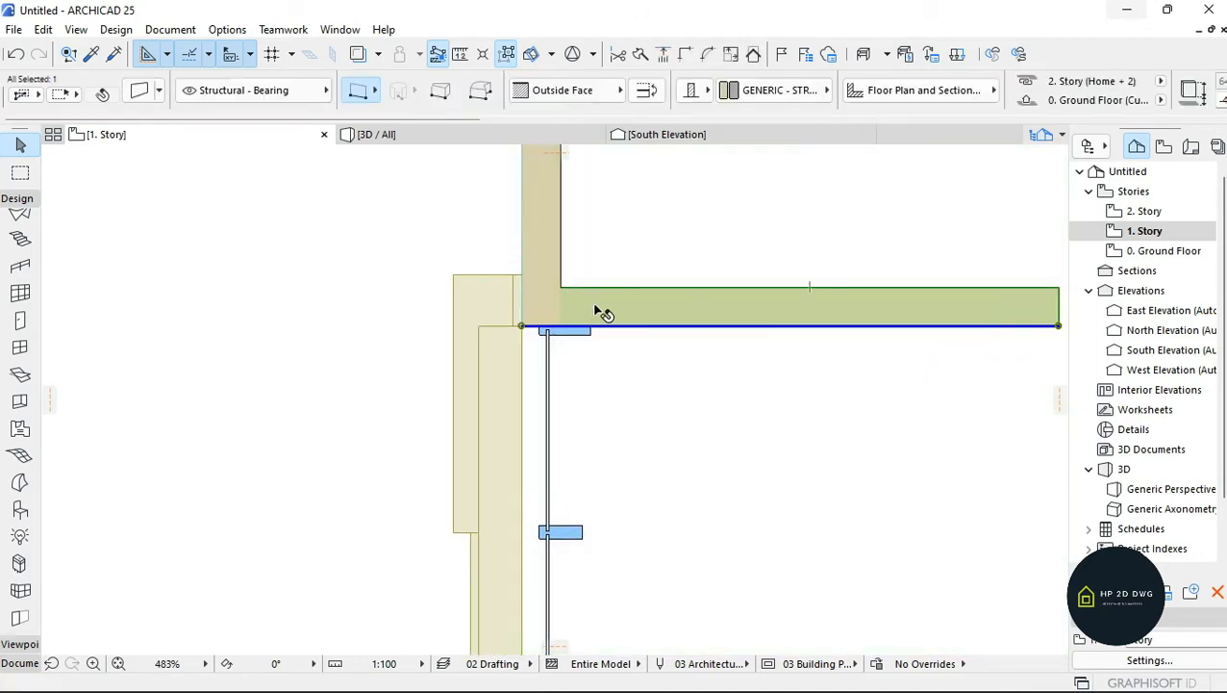
pyautogui.scroll(-4, 526, 403)
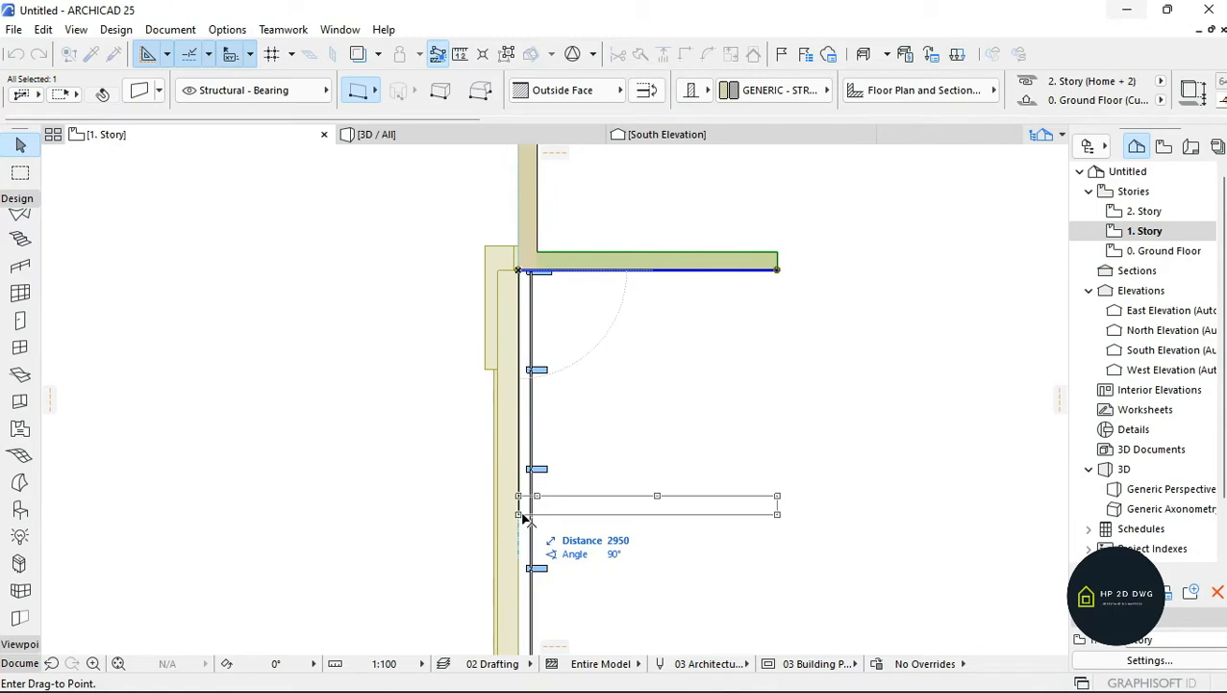
pyautogui.press('Escape')
pyautogui.press('Escape')
# - Stretch the ochre pier's base down in 3D to the underside of the ground-floor slab, at elevation -450
pyautogui.click(424, 132)
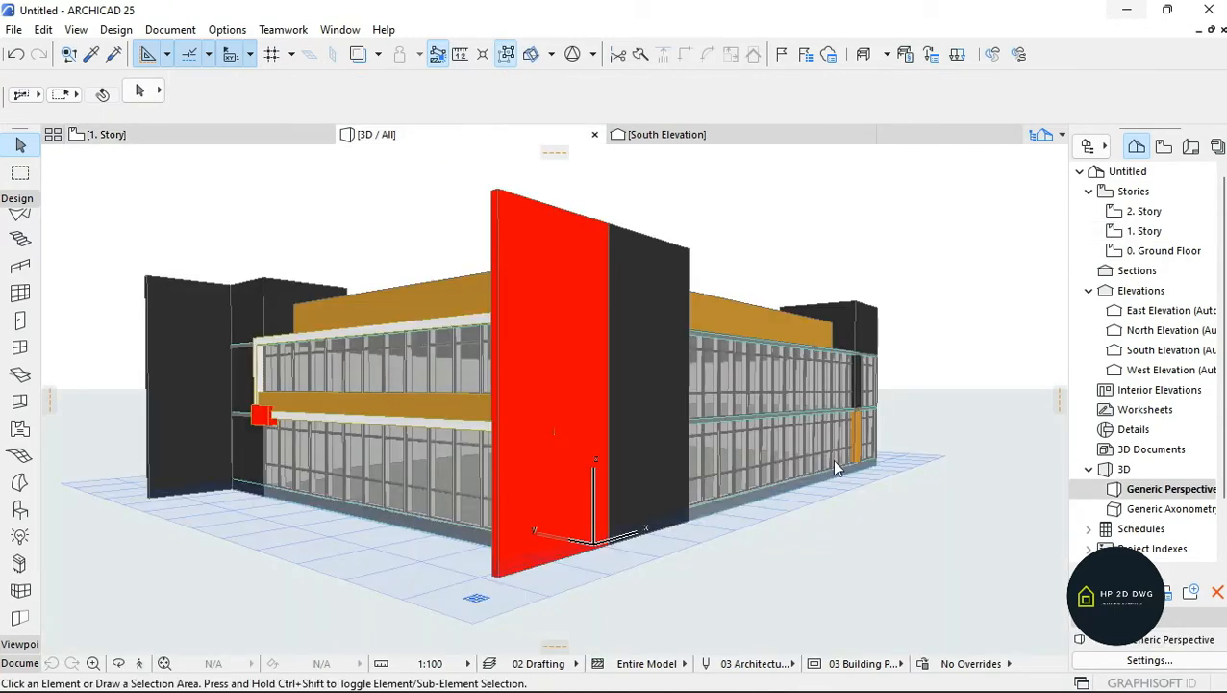
pyautogui.click(139, 664)
pyautogui.press('Up')
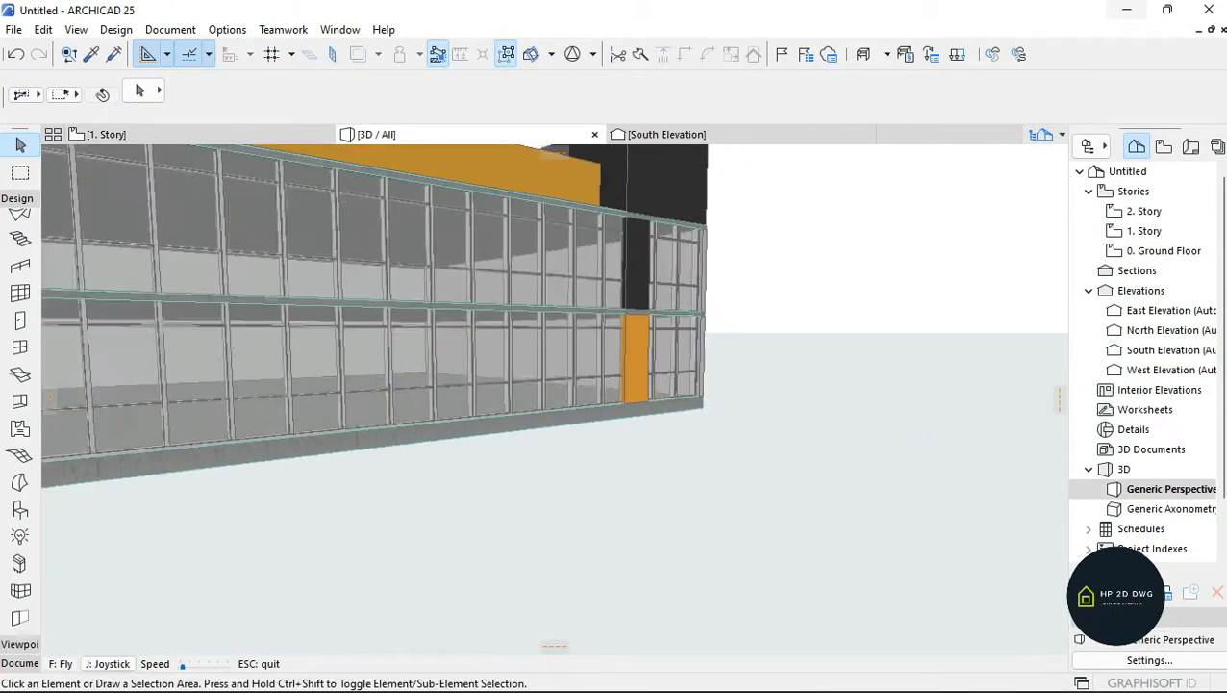
pyautogui.press('Escape')
pyautogui.click(607, 469)
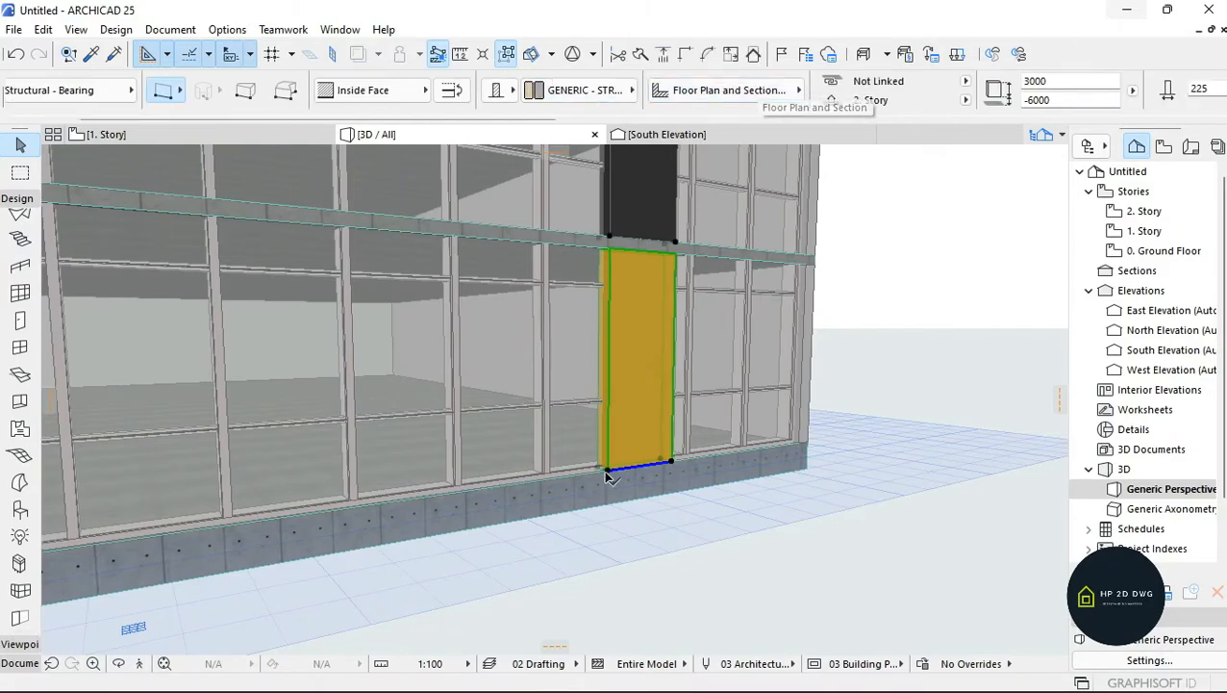
pyautogui.click(1031, 210)
pyautogui.click(608, 503)
pyautogui.click(811, 488)
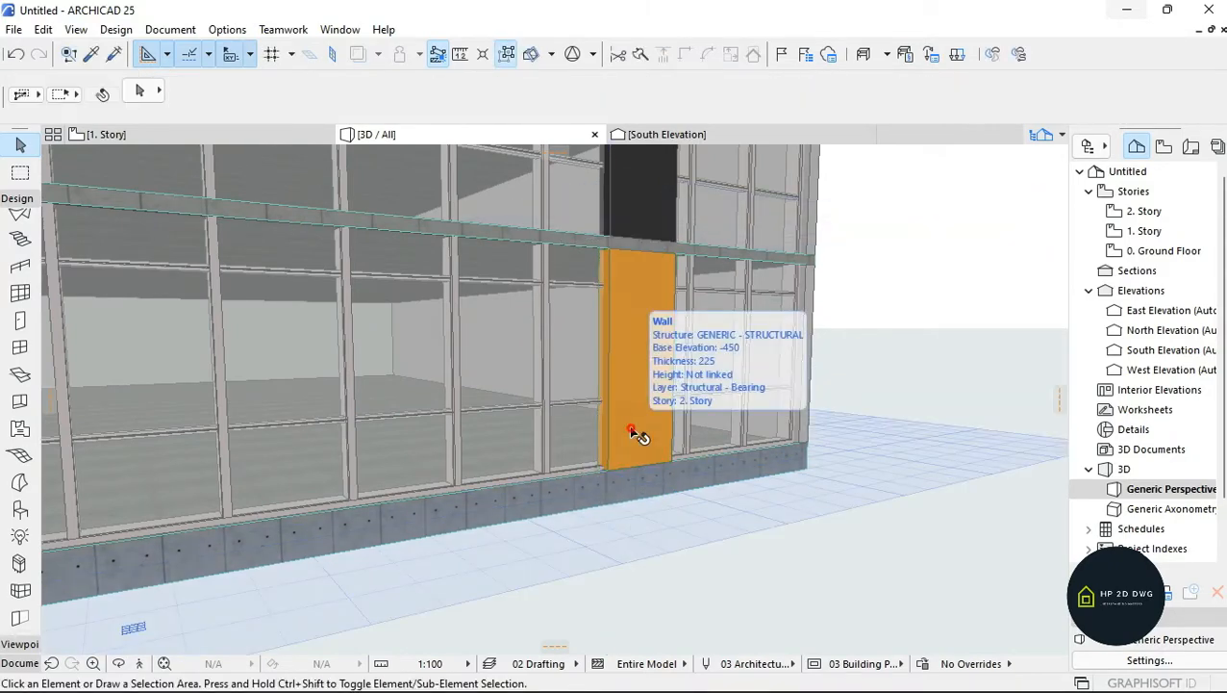
pyautogui.click(631, 428)
# - Insert nodes in the 1. Story slab's south edge at both pier corners and at the east wall's inner face
pyautogui.press('F2')
pyautogui.scroll(-5, 612, 290)
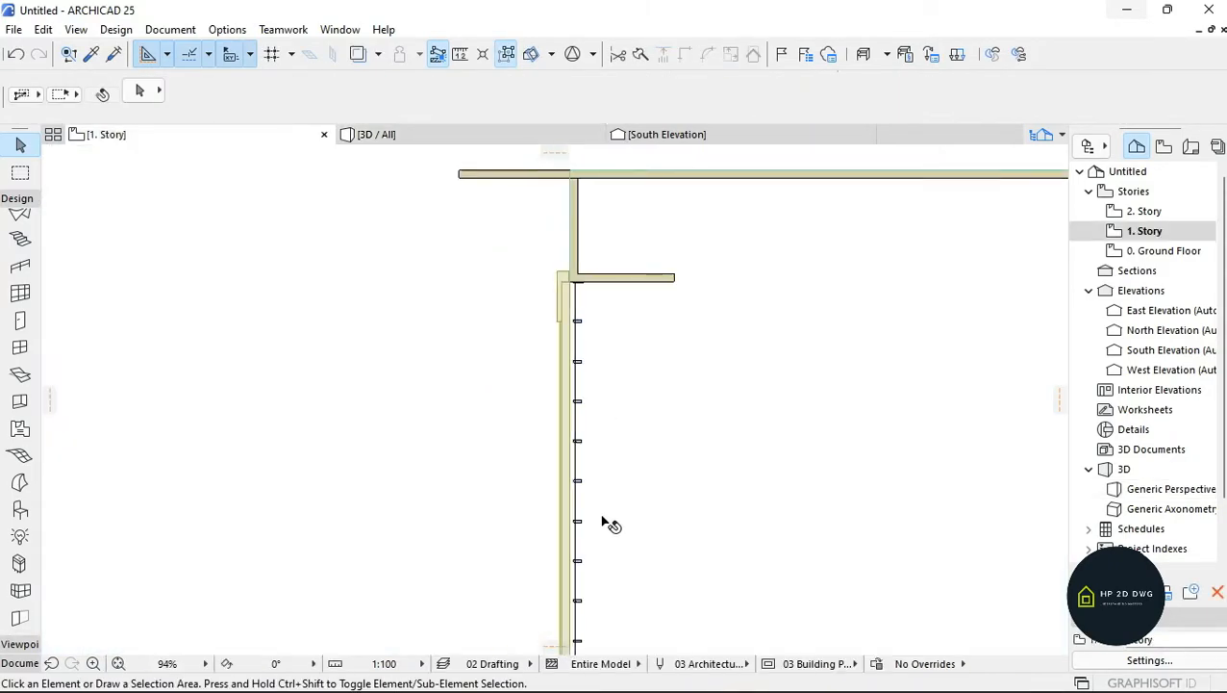
pyautogui.moveTo(602, 515); pyautogui.dragTo(613, 281, button='middle')
pyautogui.scroll(-2, 613, 281)
pyautogui.scroll(5, 877, 417)
pyautogui.click(847, 403)
pyautogui.moveTo(815, 406); pyautogui.dragTo(419, 405, button='middle')
pyautogui.click(847, 403)
pyautogui.click(857, 403)
pyautogui.scroll(-2, 858, 403)
pyautogui.scroll(3, 719, 392)
pyautogui.click(648, 414)
pyautogui.click(648, 414)
pyautogui.scroll(-2, 647, 414)
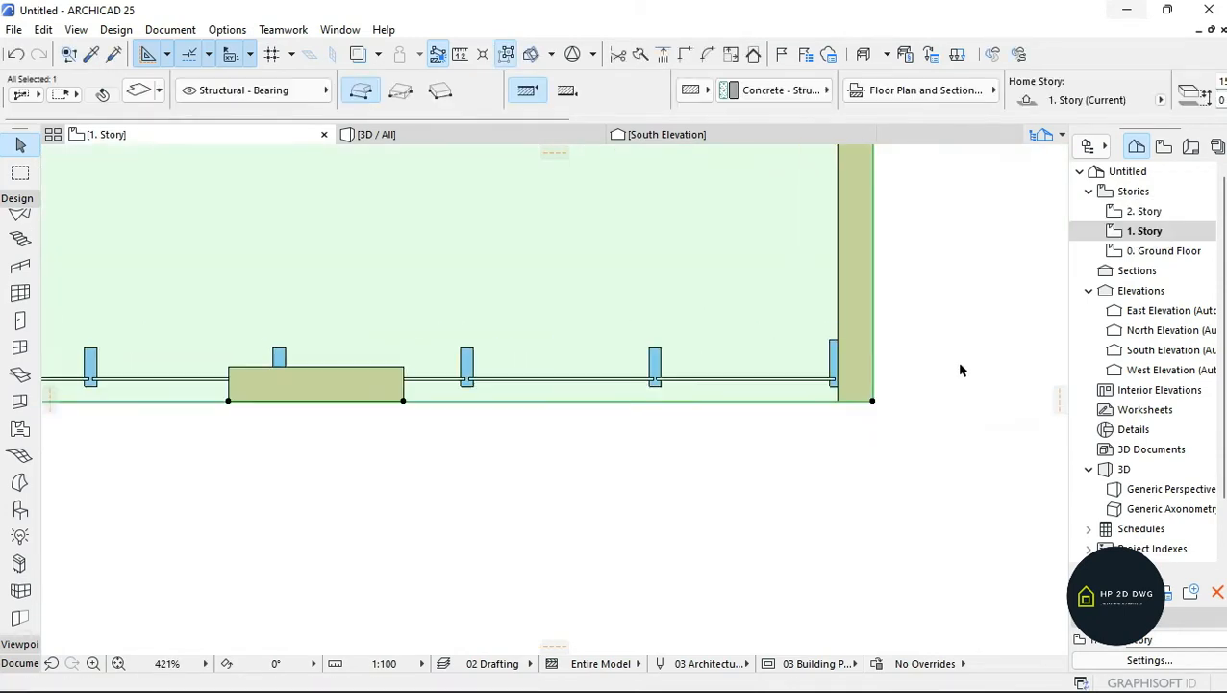
pyautogui.scroll(2, 788, 423)
pyautogui.click(893, 378)
pyautogui.click(892, 379)
# - Offset the 1. Story slab's south edge inward to the glazing line on both sides of the pier
pyautogui.scroll(-8, 893, 381)
pyautogui.moveTo(642, 406); pyautogui.dragTo(981, 402, button='middle')
pyautogui.scroll(1, 364, 381)
pyautogui.click(364, 381)
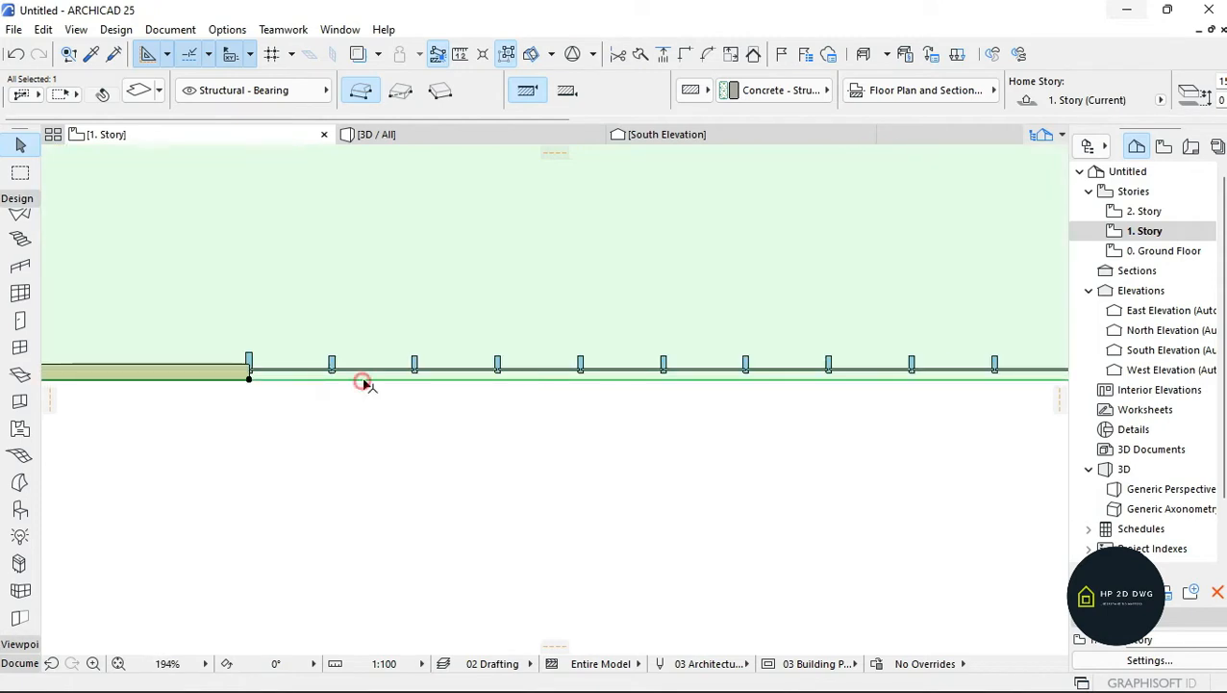
pyautogui.scroll(8, 256, 372)
pyautogui.click(189, 345)
pyautogui.scroll(-10, 217, 425)
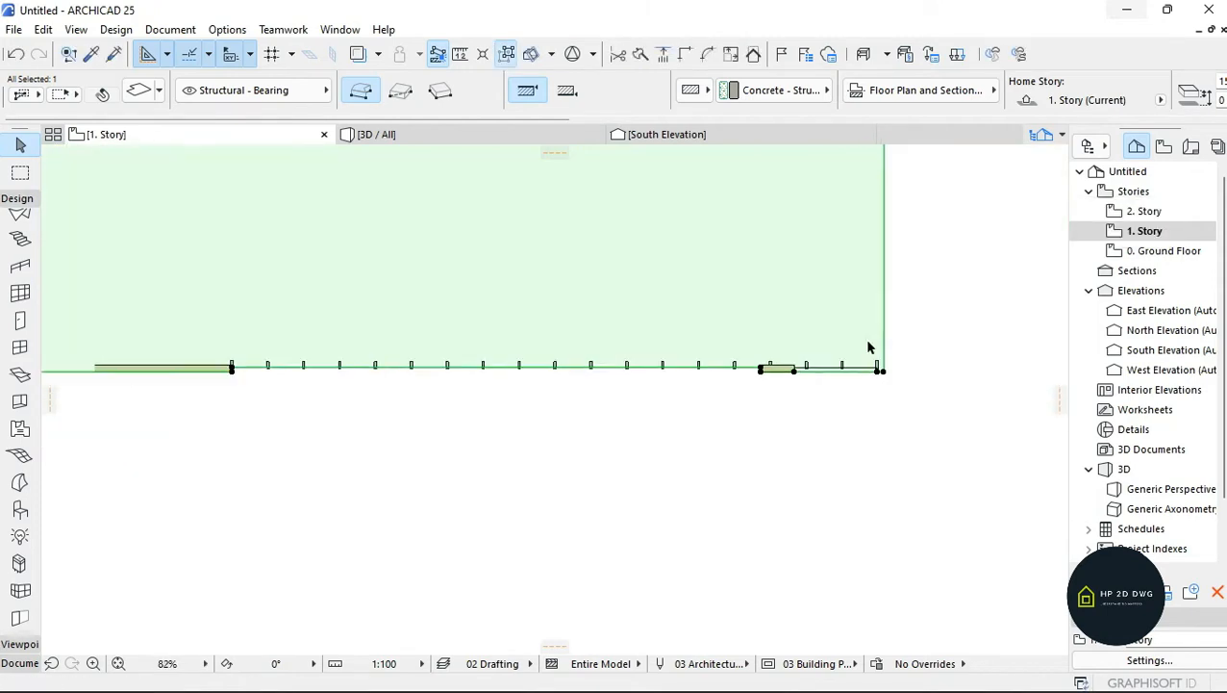
pyautogui.scroll(8, 876, 366)
pyautogui.click(802, 431)
pyautogui.click(957, 379)
pyautogui.scroll(-8, 937, 369)
pyautogui.press('F3')
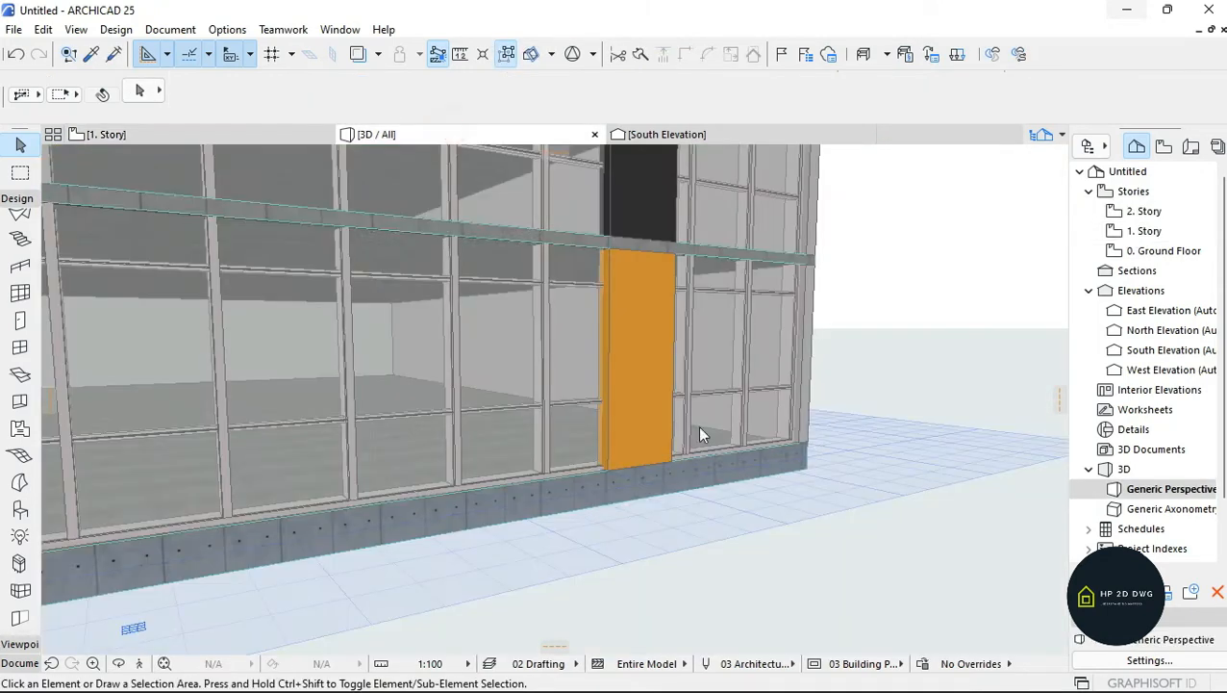
pyautogui.hotkey('shift', 'F3')
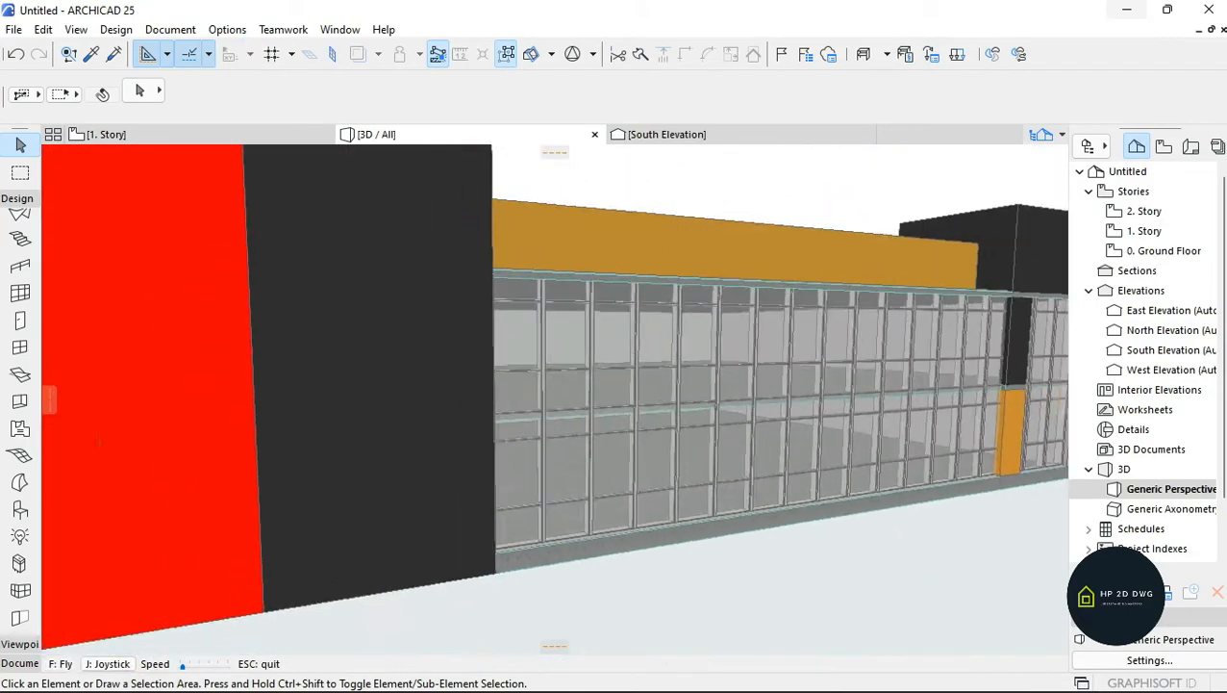
pyautogui.press('Down')
pyautogui.press('Escape')
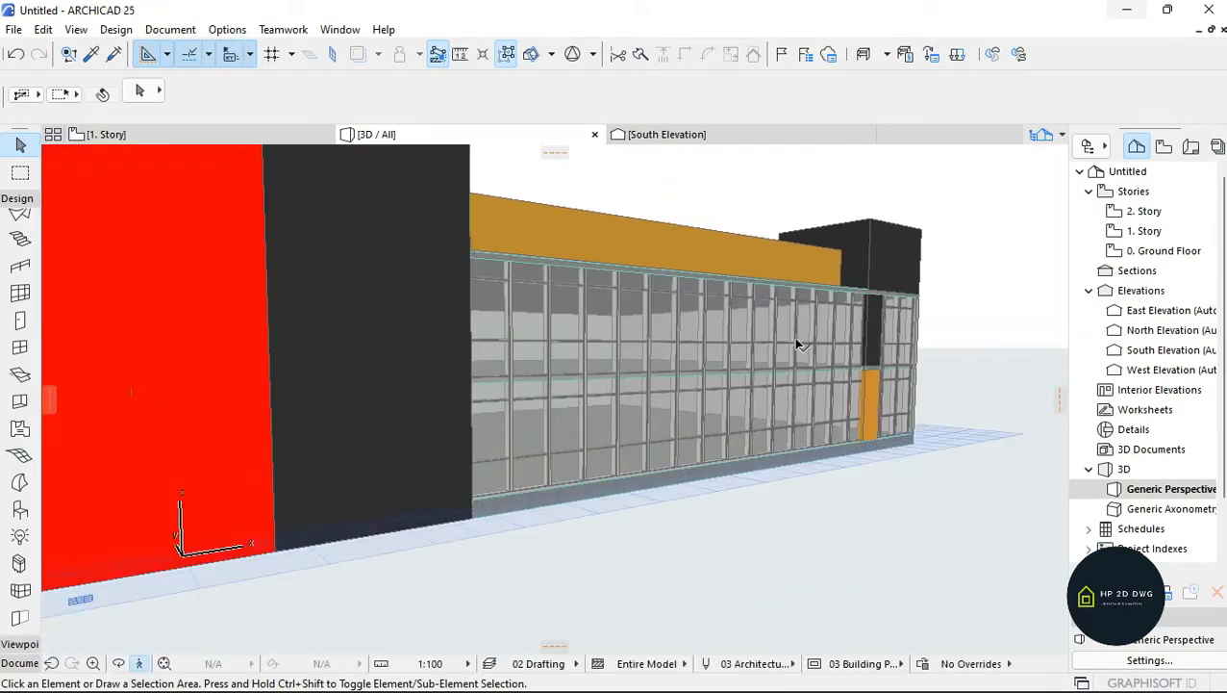
# - Insert nodes in the Ground Floor slab's south edge at the pier corners and the east wall's inner face
pyautogui.doubleClick(1164, 251)
pyautogui.scroll(8, 870, 373)
pyautogui.click(873, 348)
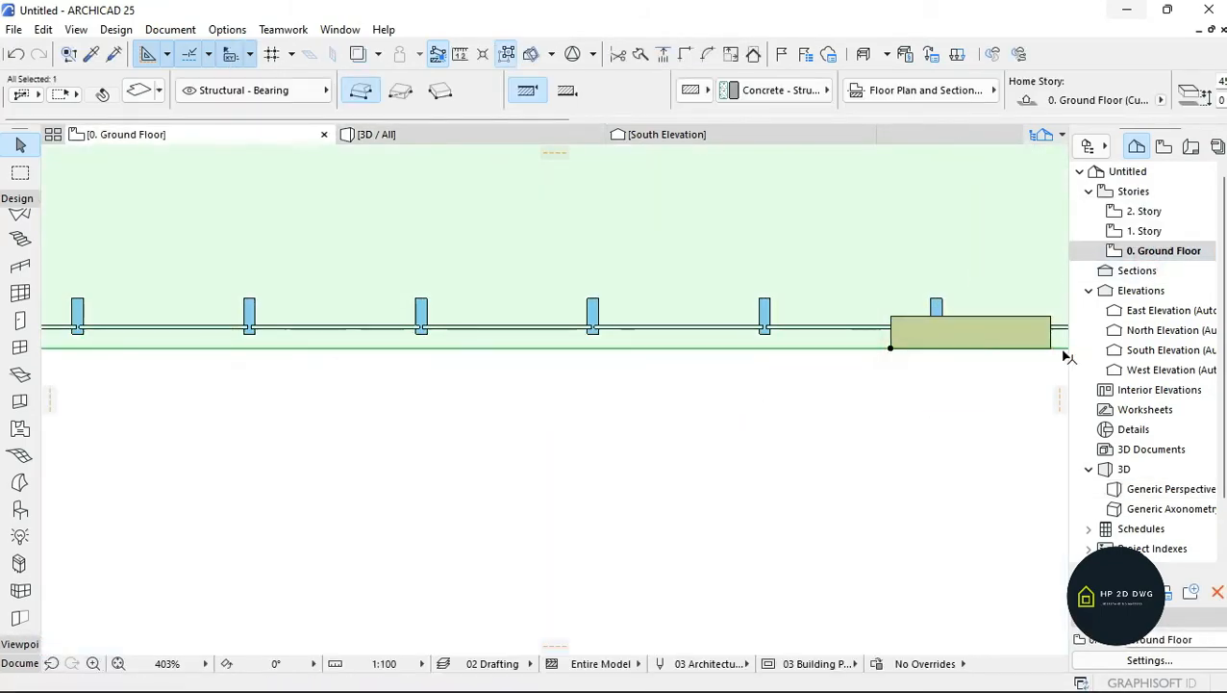
pyautogui.scroll(-5, 582, 391)
pyautogui.scroll(5, 894, 378)
# - Offset the Ground Floor slab's south edge segments beside the pier inward to the glazing line
pyautogui.click(748, 384)
pyautogui.click(1056, 209)
pyautogui.scroll(4, 748, 376)
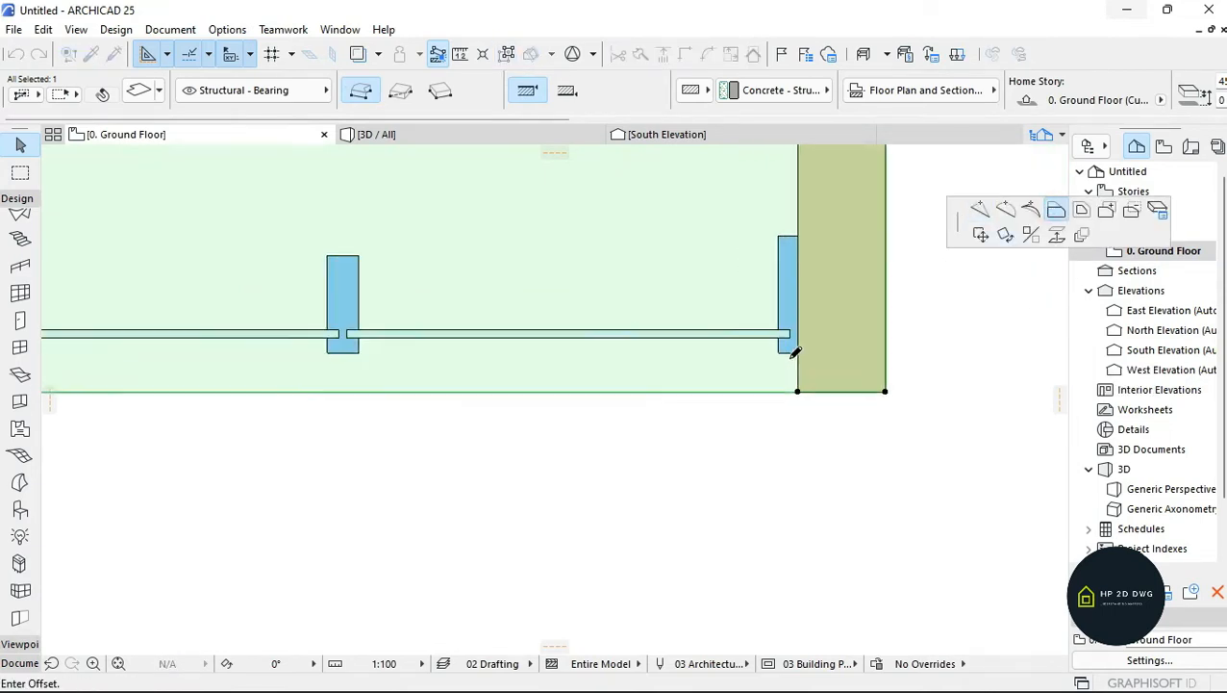
pyautogui.click(798, 392)
pyautogui.scroll(-8, 797, 389)
pyautogui.scroll(4, 296, 376)
pyautogui.scroll(10, 241, 349)
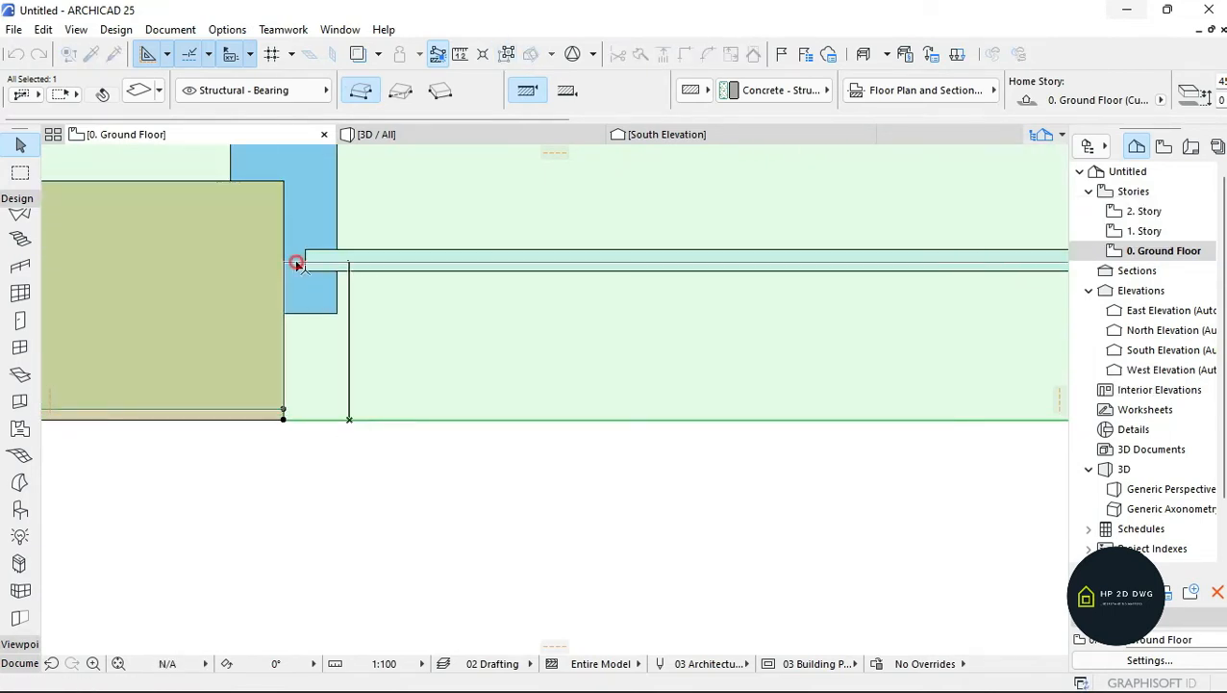
pyautogui.scroll(-5, 685, 424)
# - Offset the Ground Floor slab's edge segment at the pier inward so the ochre wall covers the slab front
pyautogui.press('F3')
pyautogui.click(139, 665)
pyautogui.press('Up')
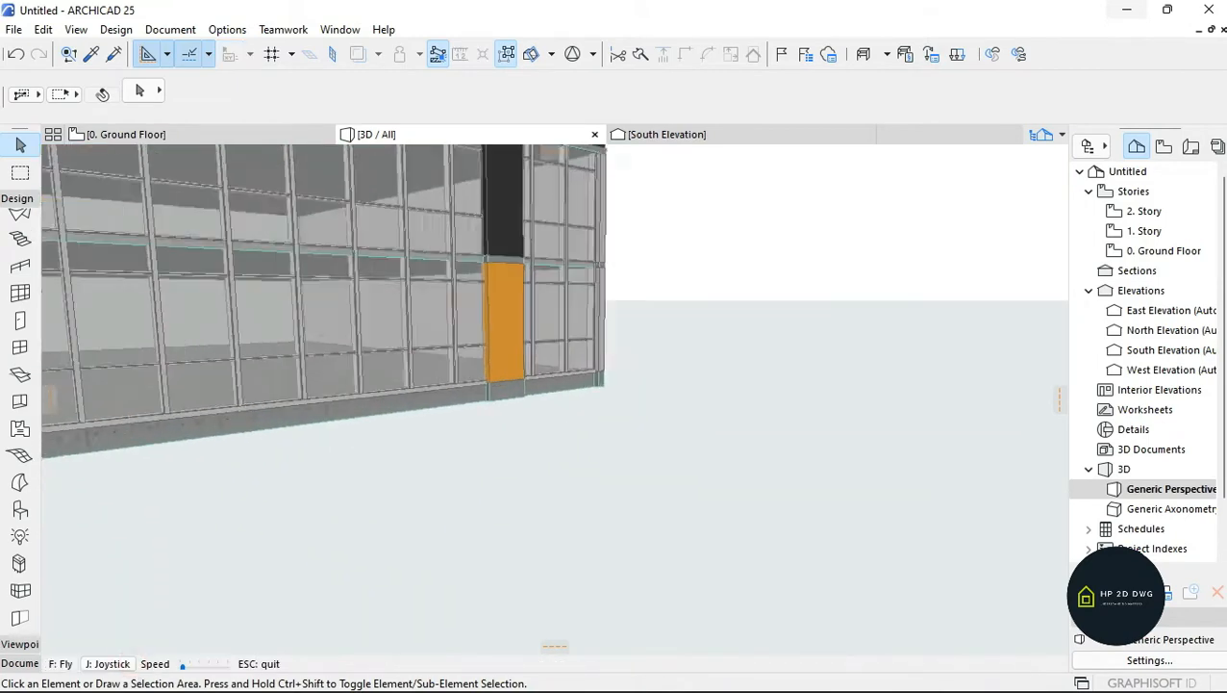
pyautogui.press('Escape')
pyautogui.click(247, 137)
pyautogui.click(686, 411)
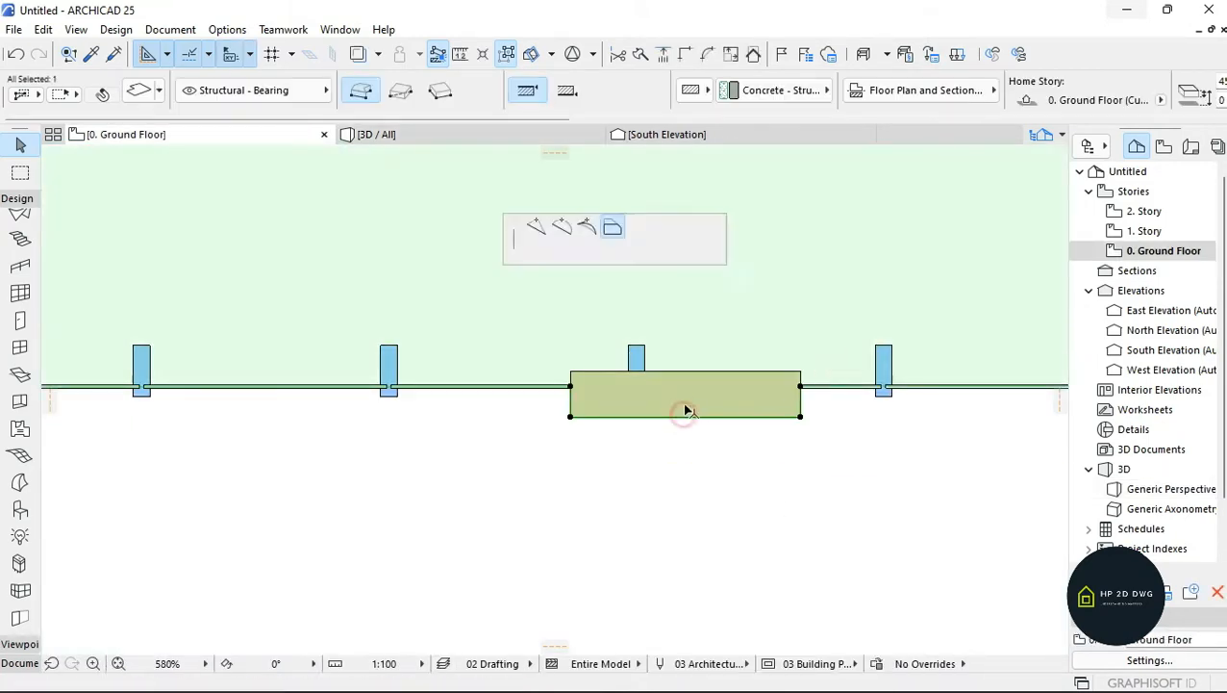
pyautogui.press('Escape')
# - Examine the south facade's pier, recessed glazing and slab edges in 3D, up close and around the whole building
pyautogui.press('F3')
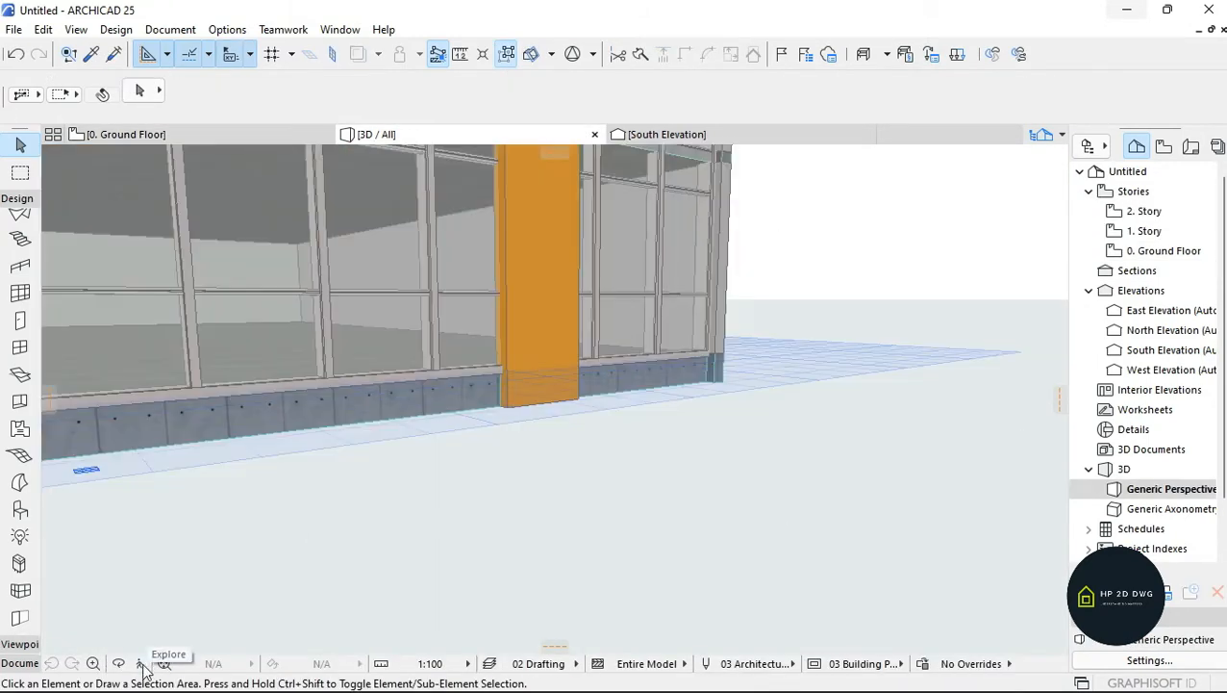
pyautogui.click(141, 664)
pyautogui.press('Down')
pyautogui.press('Up')
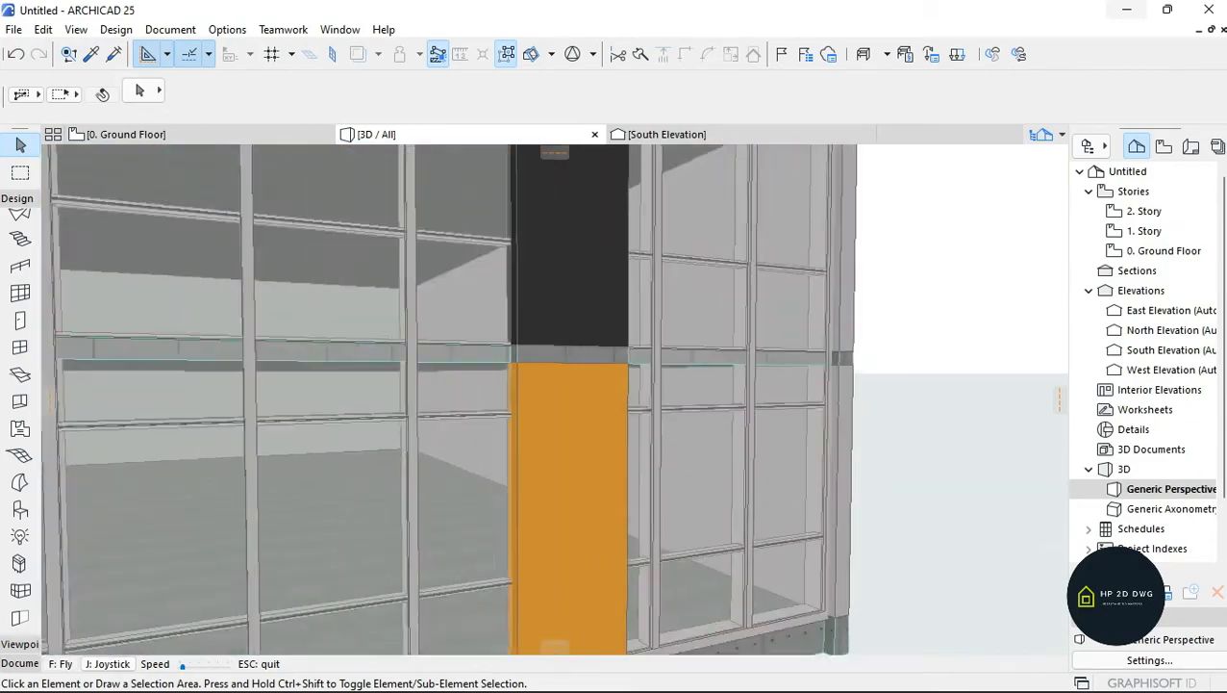
pyautogui.press('Down')
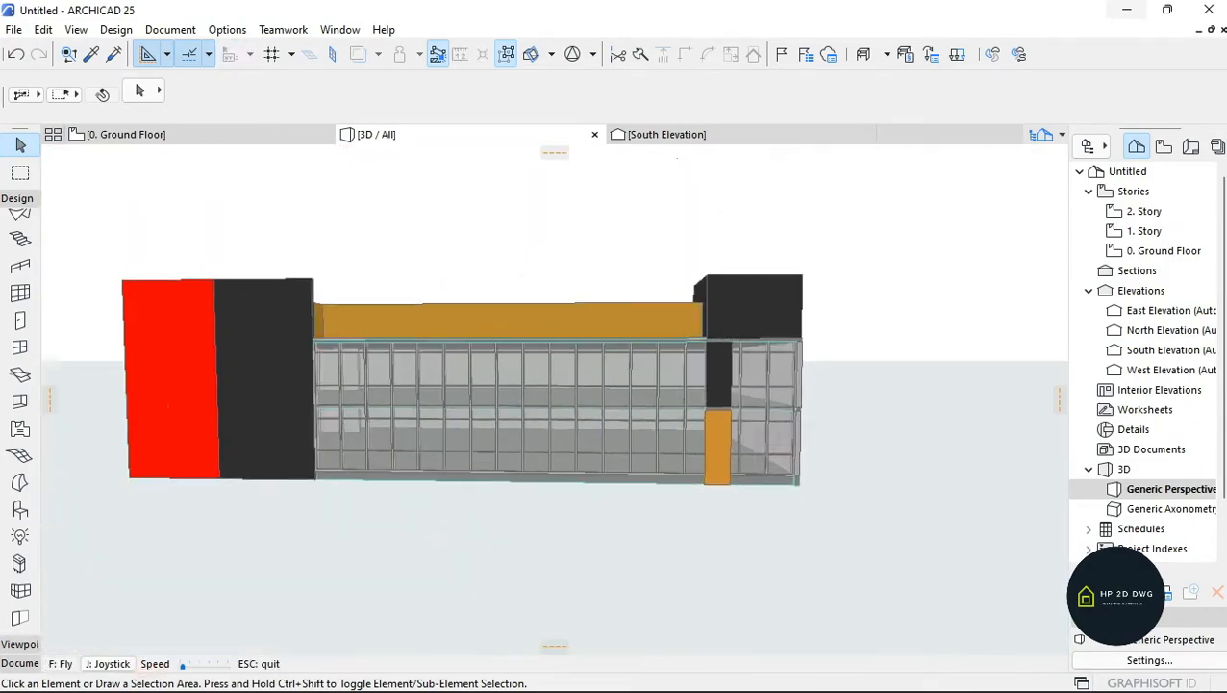
pyautogui.press('Left')
pyautogui.press('Up')
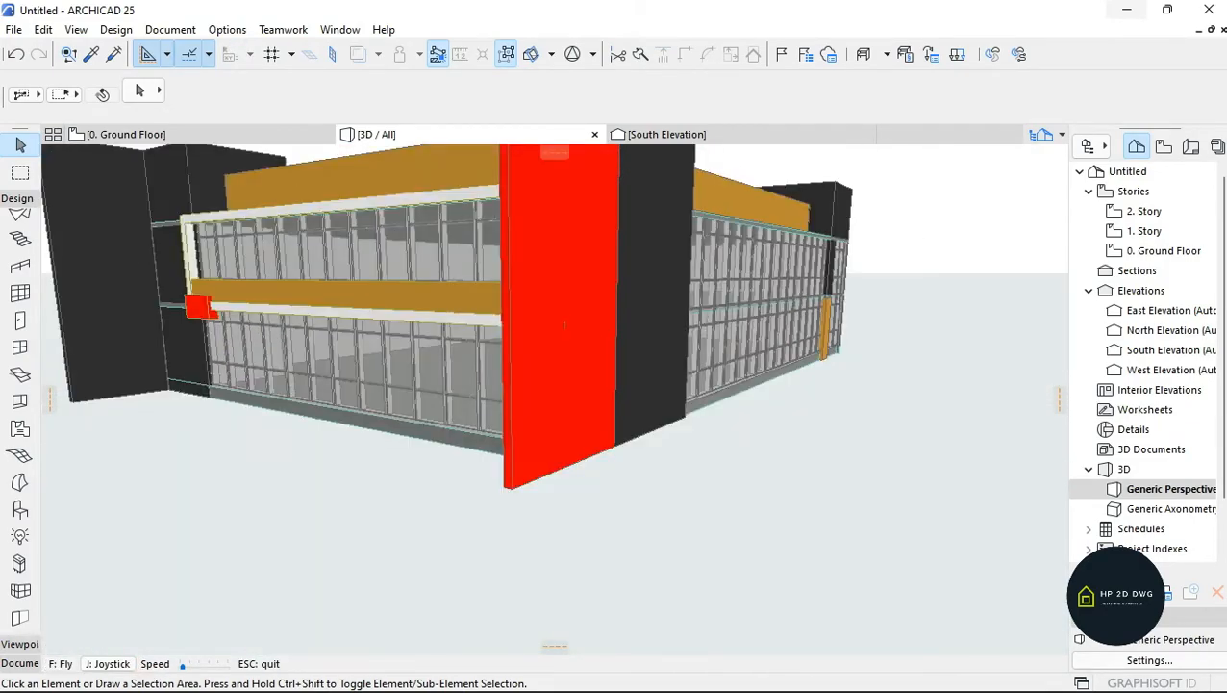
pyautogui.press('Right')
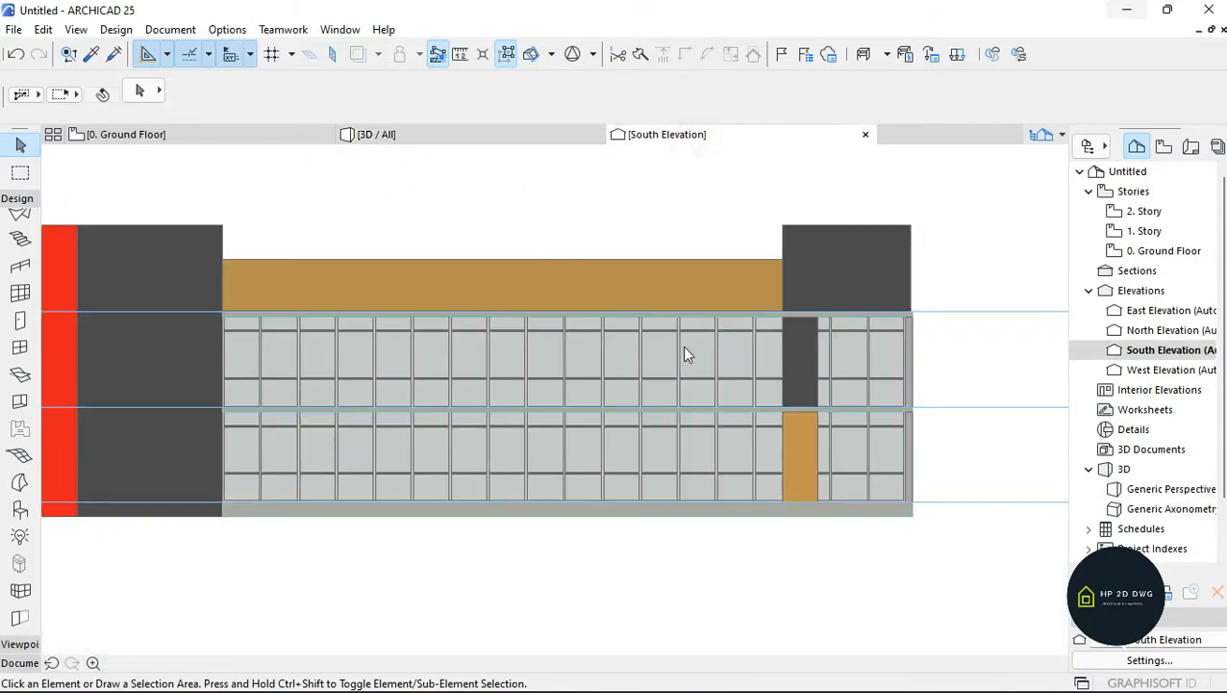
pyautogui.scroll(-2, 933, 571)
pyautogui.scroll(1, 846, 416)
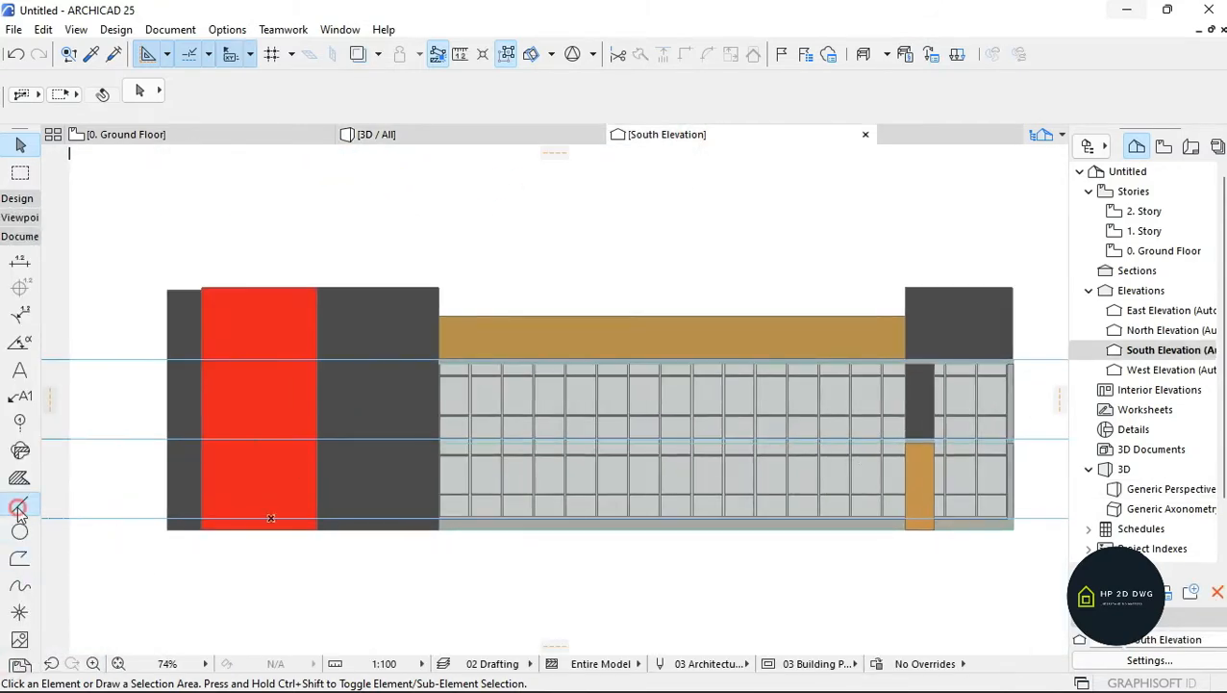
pyautogui.click(18, 508)
pyautogui.scroll(10, 440, 359)
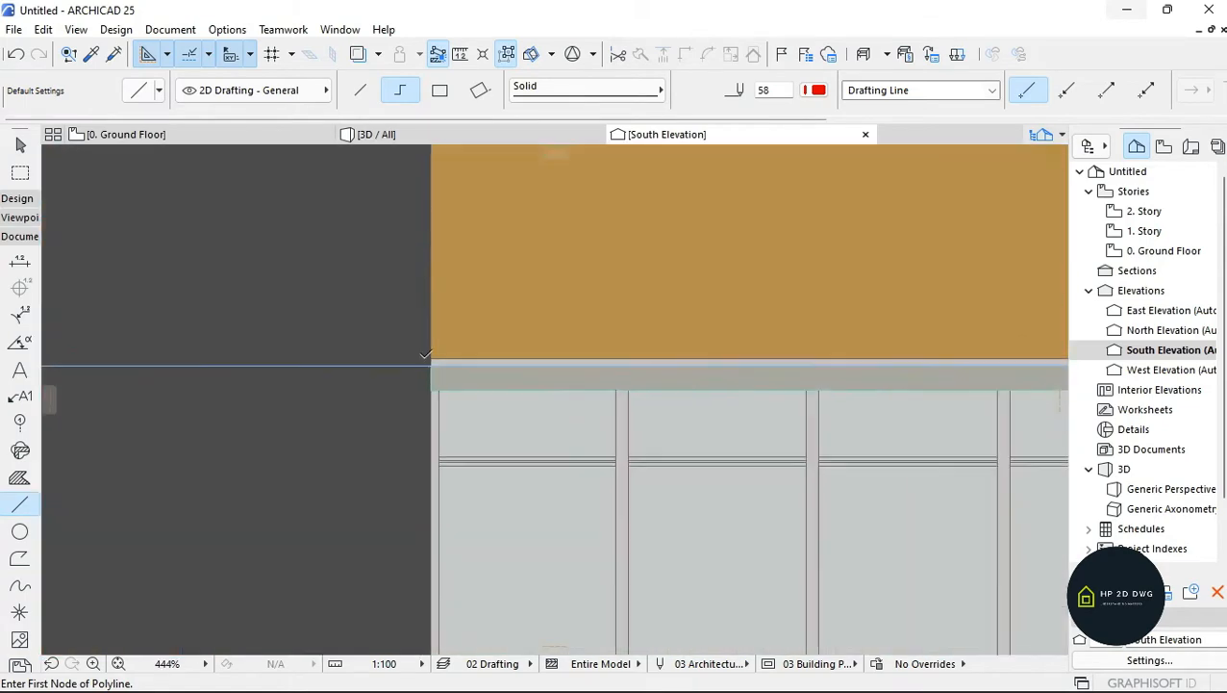
pyautogui.scroll(-7, 430, 379)
pyautogui.press('Escape')
pyautogui.click(452, 346)
pyautogui.scroll(13, 431, 375)
pyautogui.press('Escape')
pyautogui.scroll(-10, 405, 381)
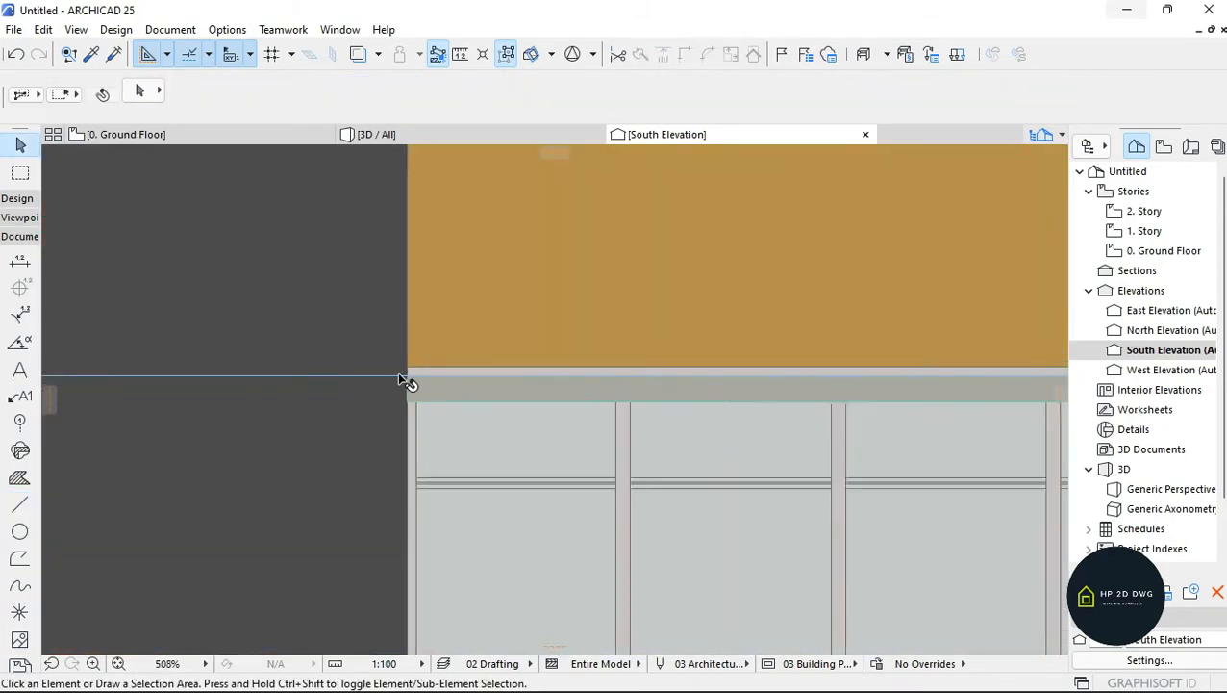
# - Lower the south curtain wall's top edge in the South Elevation to a height of about 5887 mm, behind the roof slab
pyautogui.scroll(6, 666, 336)
pyautogui.click(710, 464)
pyautogui.scroll(-6, 710, 465)
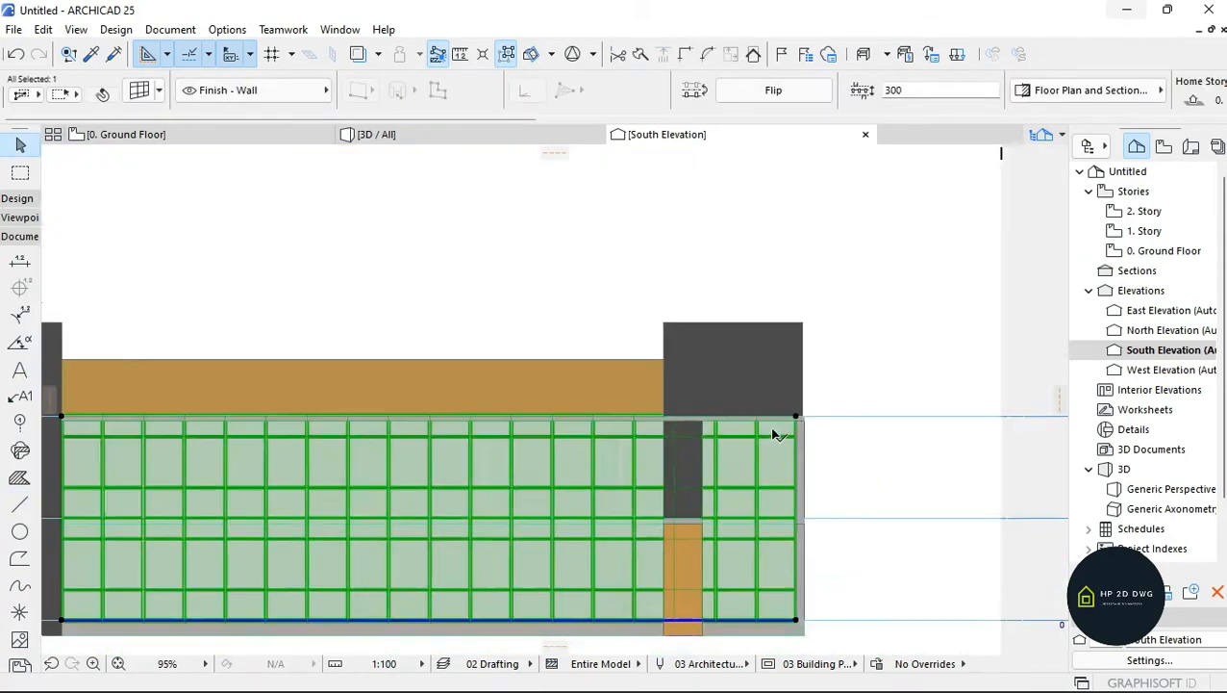
pyautogui.scroll(7, 786, 427)
pyautogui.click(777, 389)
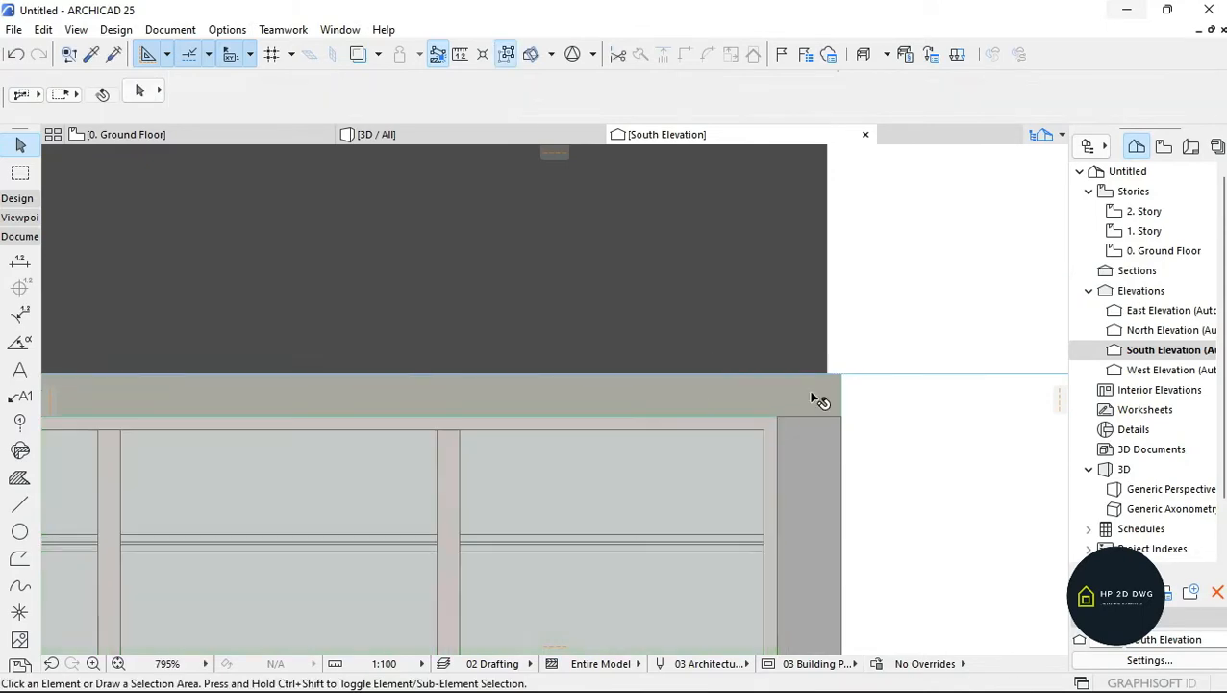
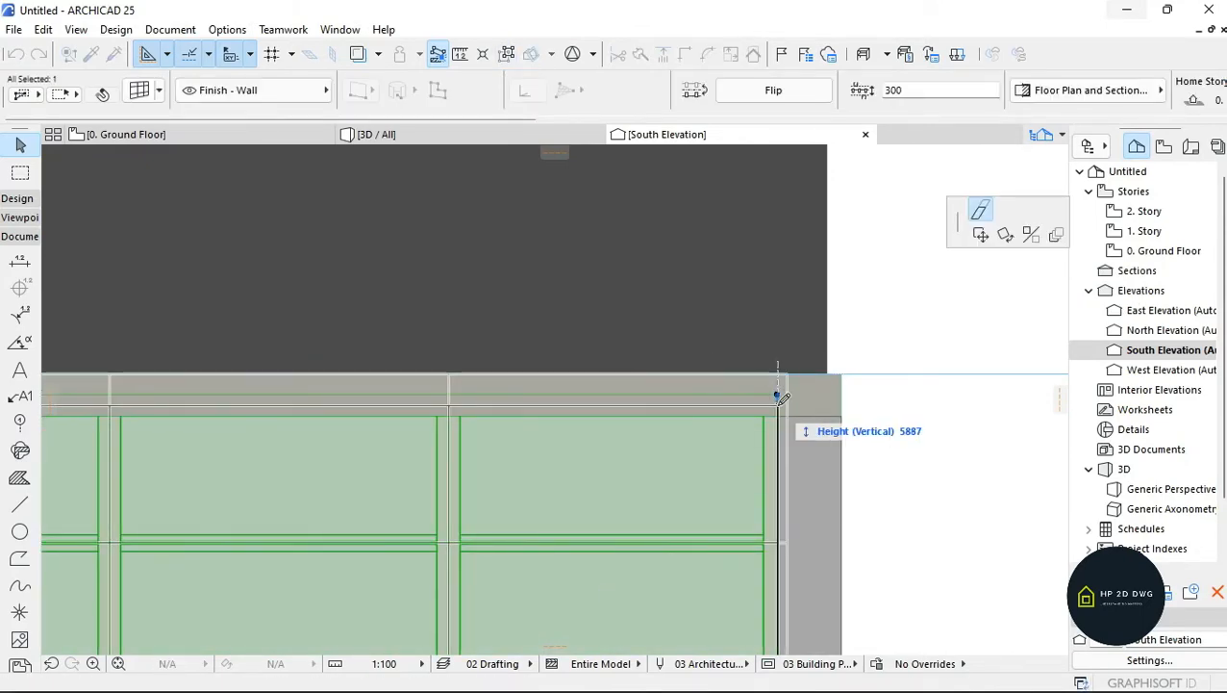
pyautogui.click(779, 400)
pyautogui.scroll(-6, 799, 409)
pyautogui.press('Escape')
pyautogui.scroll(2, 798, 382)
pyautogui.scroll(-4, 797, 377)
pyautogui.scroll(2, 486, 356)
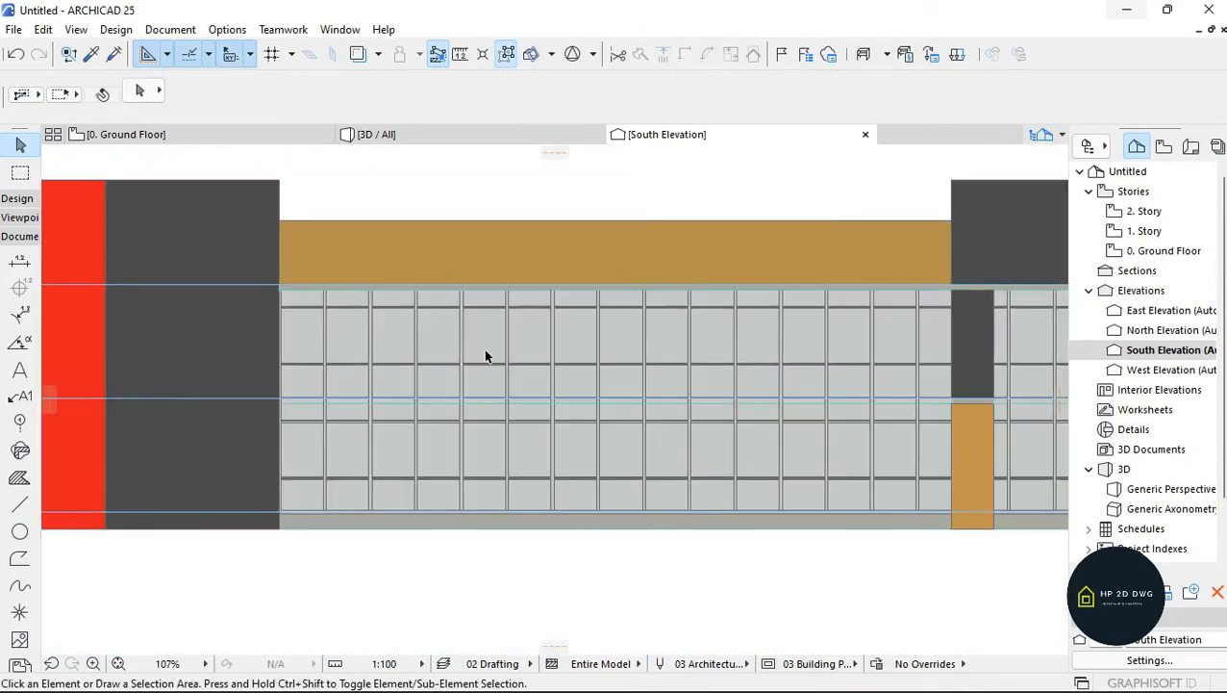
pyautogui.click(20, 504)
pyautogui.scroll(5, 316, 293)
pyautogui.click(331, 309)
pyautogui.scroll(-7, 331, 310)
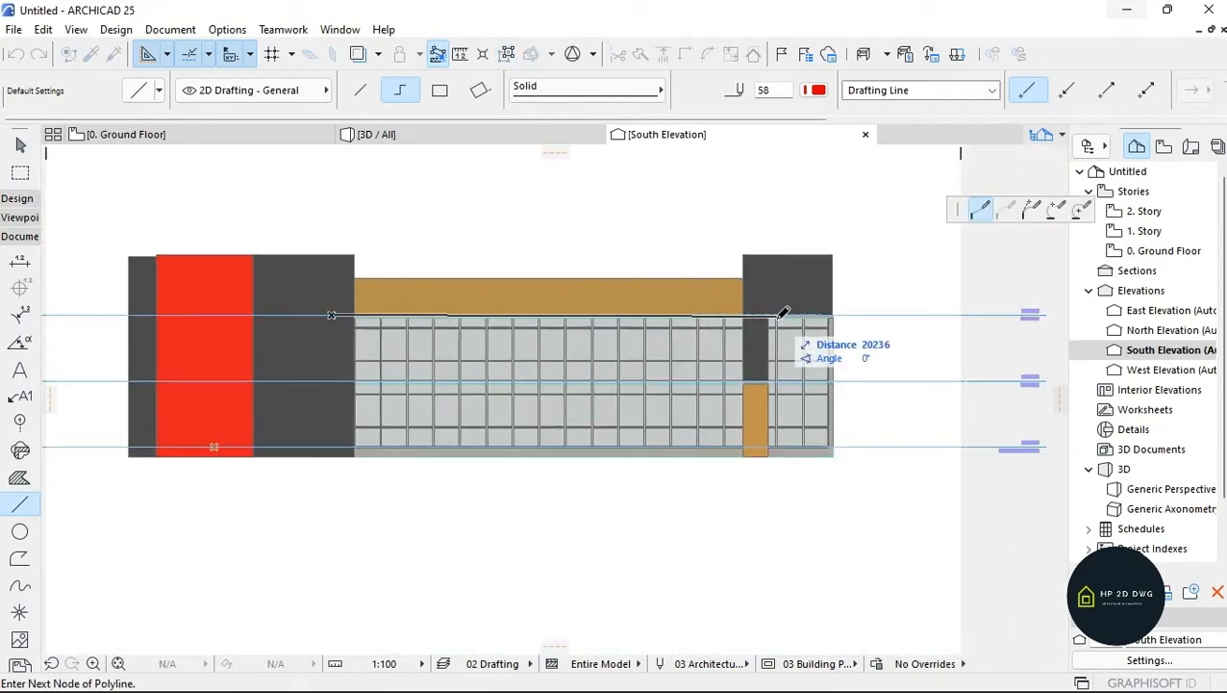
pyautogui.scroll(5, 784, 314)
pyautogui.press('Escape')
pyautogui.press('Escape')
# - Extend the dark parapet above the pier so its east end is flush with the roof slab's east edge
pyautogui.click(762, 257)
pyautogui.scroll(4, 847, 274)
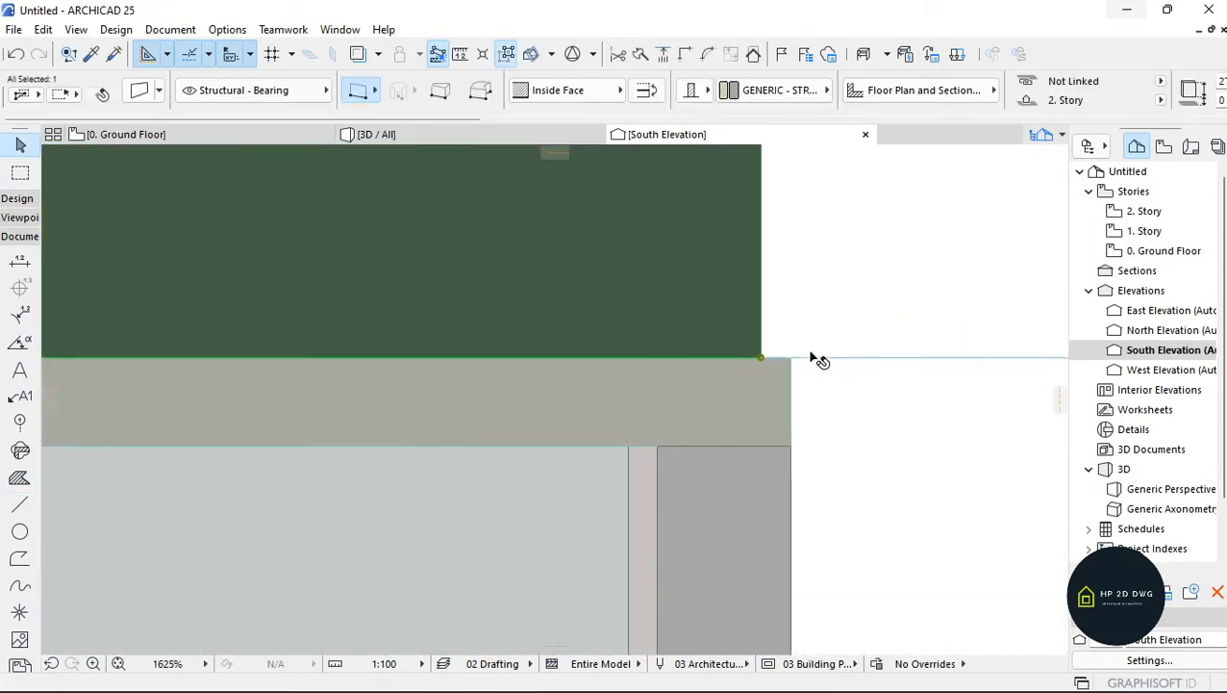
pyautogui.scroll(-7, 868, 372)
pyautogui.scroll(5, 596, 344)
pyautogui.press('Escape')
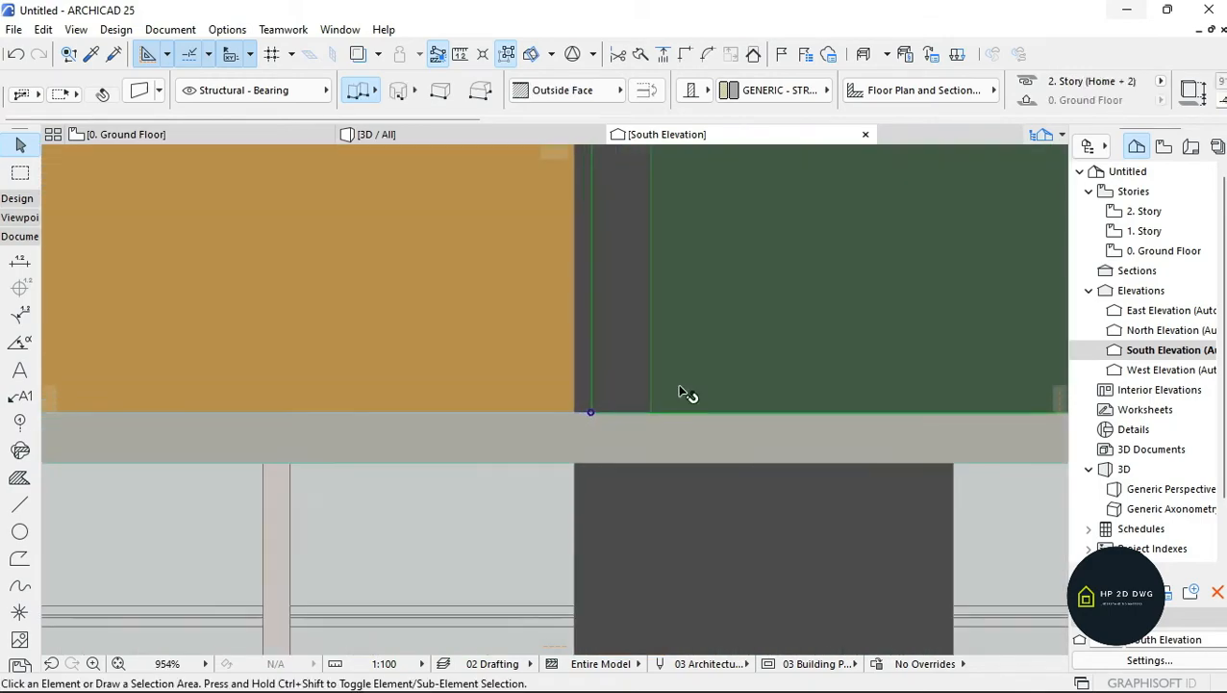
pyautogui.click(414, 135)
pyautogui.keyDown('shift'); pyautogui.moveTo(269, 578); pyautogui.dragTo(668, 342, button='middle'); pyautogui.keyUp('shift')
pyautogui.click(669, 342)
pyautogui.click(577, 470)
pyautogui.click(556, 411)
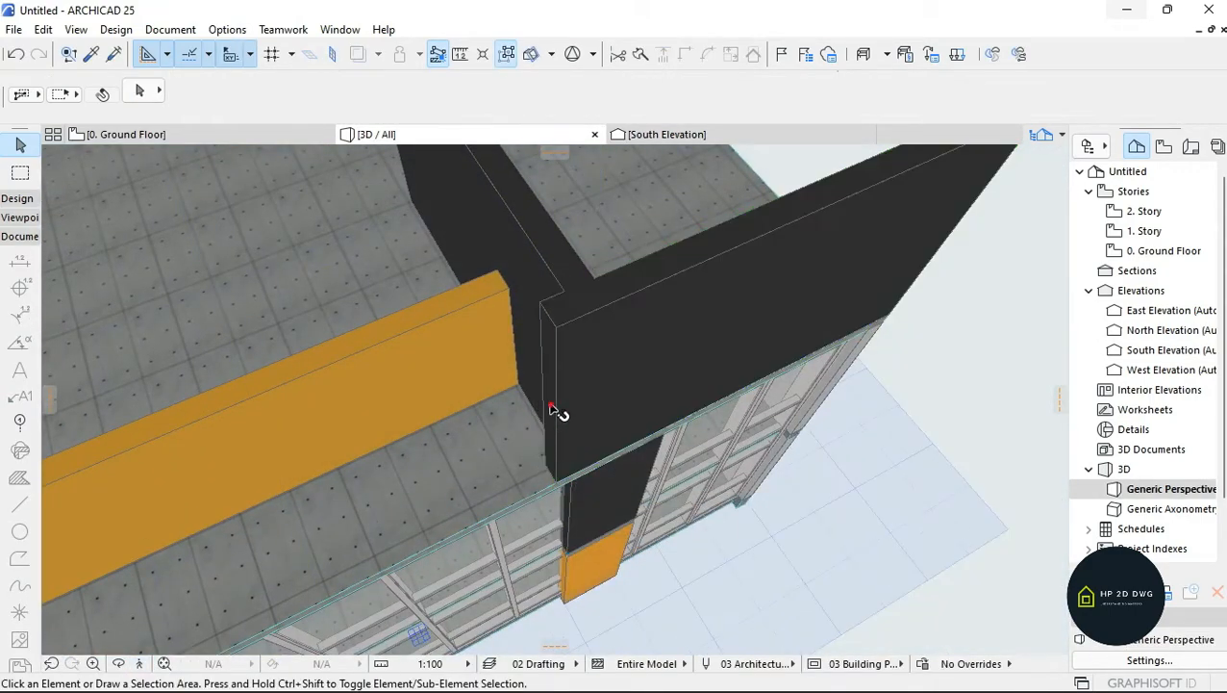
pyautogui.click(258, 135)
pyautogui.click(716, 134)
pyautogui.scroll(-10, 565, 350)
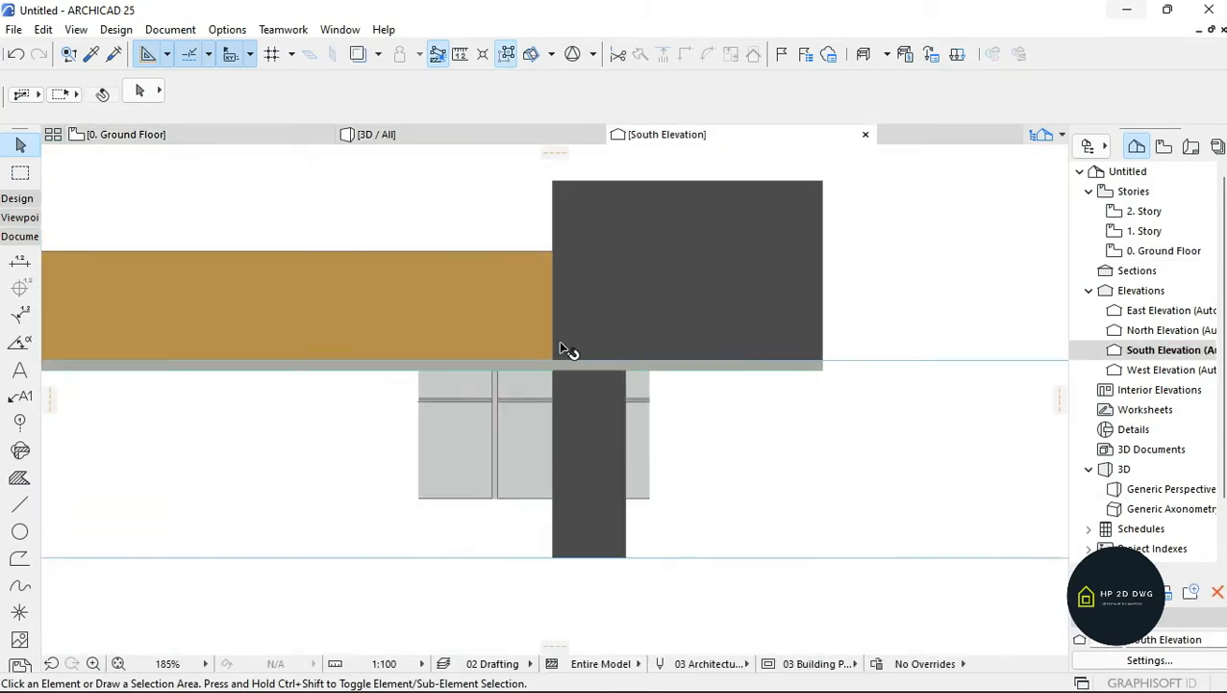
pyautogui.scroll(3, 375, 368)
pyautogui.scroll(2, 375, 368)
pyautogui.click(19, 504)
pyautogui.scroll(5, 337, 345)
pyautogui.click(367, 329)
pyautogui.scroll(-8, 556, 325)
pyautogui.scroll(3, 840, 354)
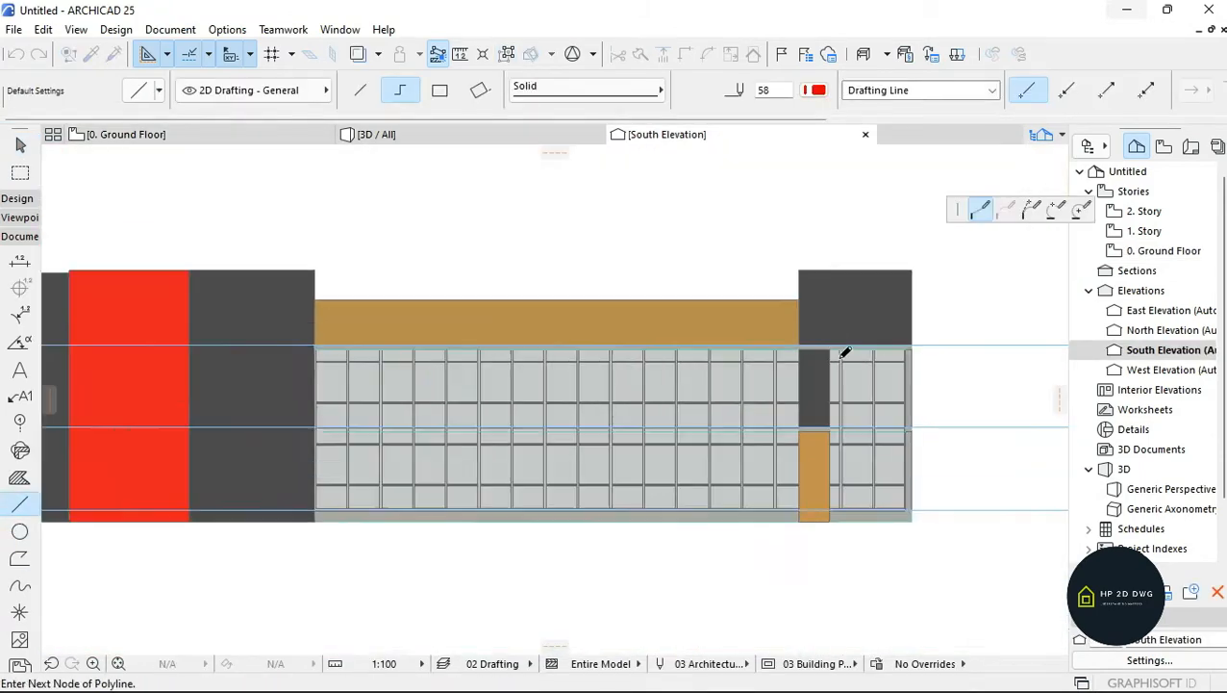
pyautogui.press('Escape')
# - Draw a horizontal line about 23084 mm long along the roof slab's underside, from the glazing's east end into the dark west wall
pyautogui.scroll(6, 861, 349)
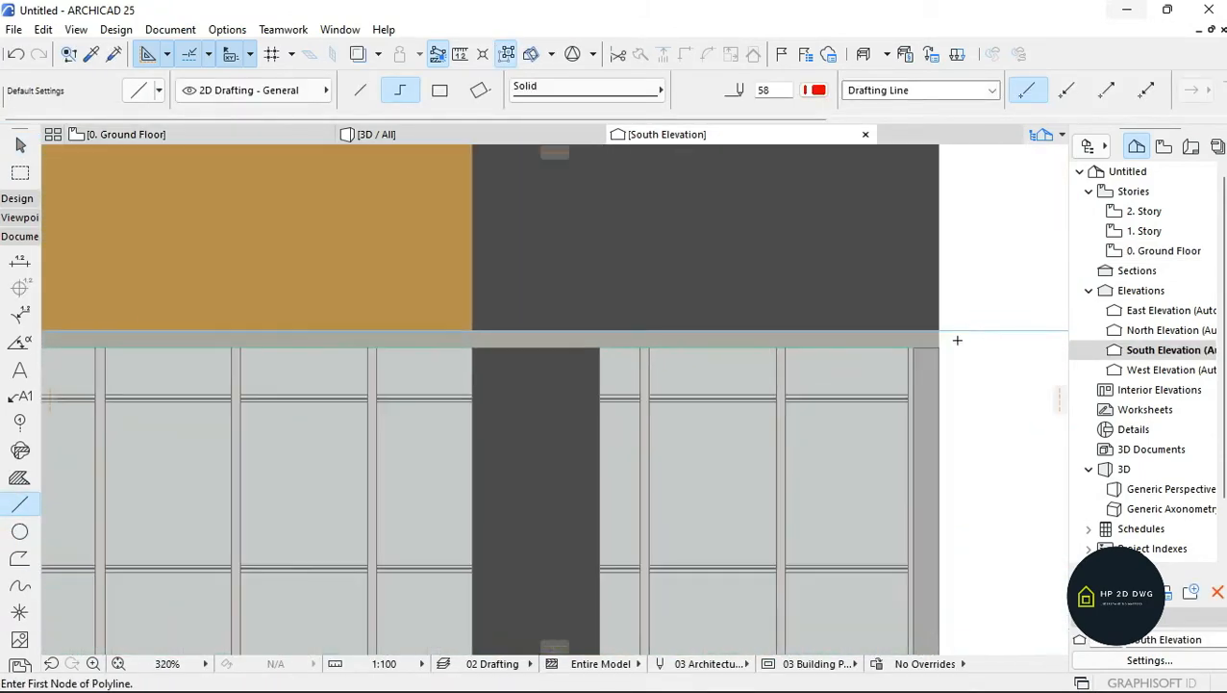
pyautogui.scroll(-8, 861, 349)
pyautogui.scroll(4, 345, 367)
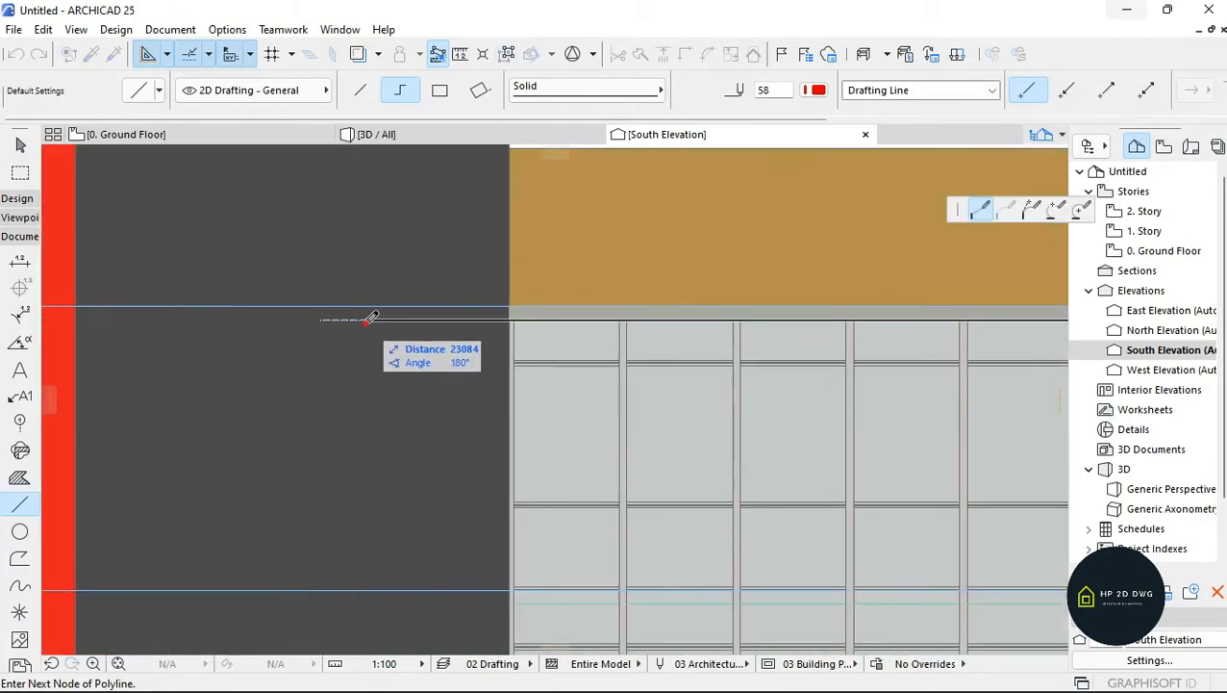
pyautogui.scroll(-4, 609, 343)
pyautogui.scroll(6, 620, 337)
pyautogui.click(551, 180)
pyautogui.scroll(-5, 615, 302)
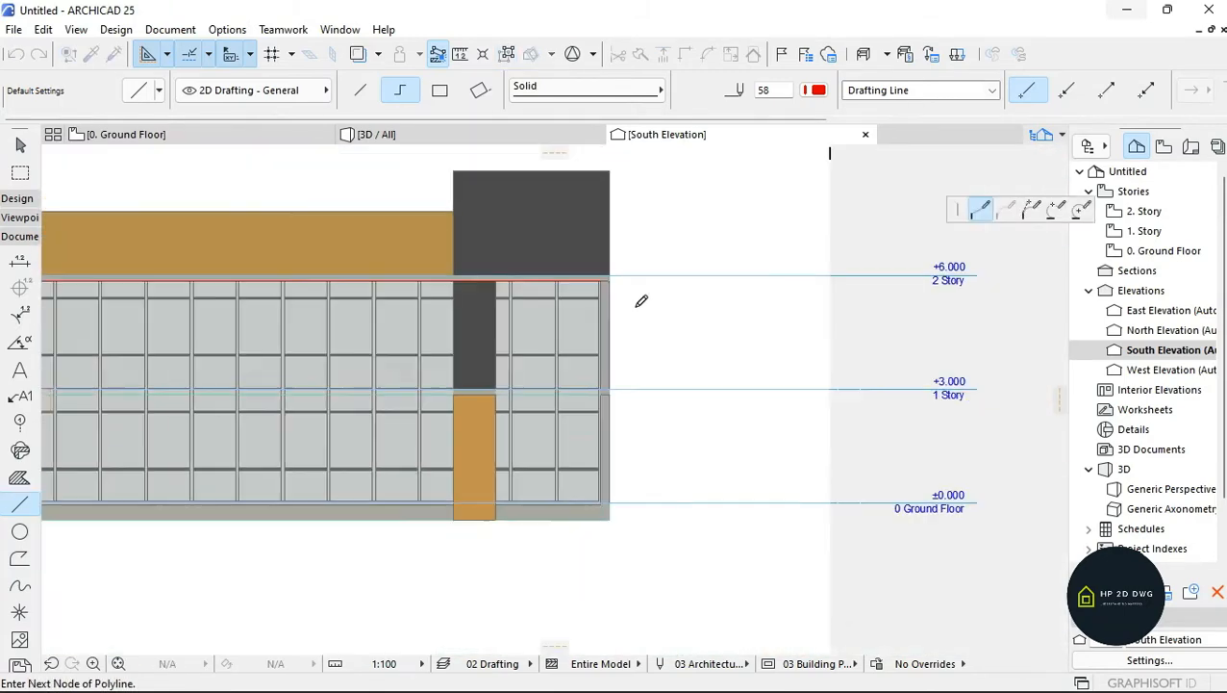
pyautogui.press('Escape')
# - Draw a vertical line in the easternmost upper glazing bay, from the roof slab's underside to just above the 1. Story slab
pyautogui.scroll(5, 603, 286)
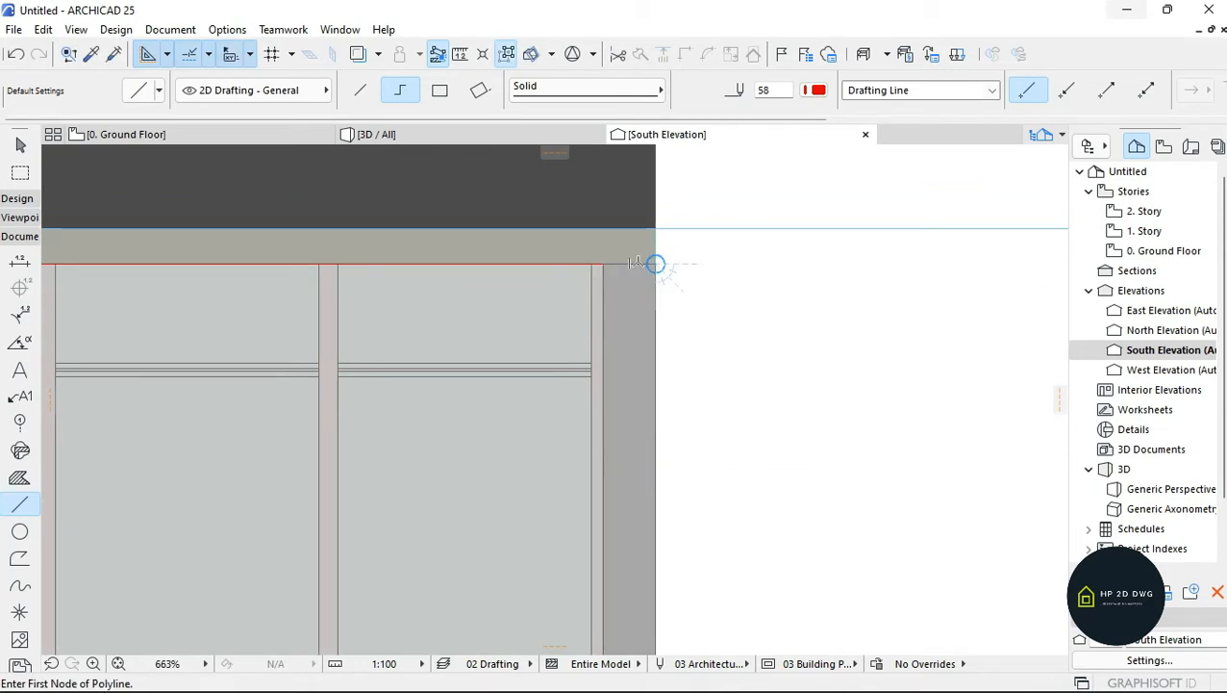
pyautogui.scroll(-6, 570, 412)
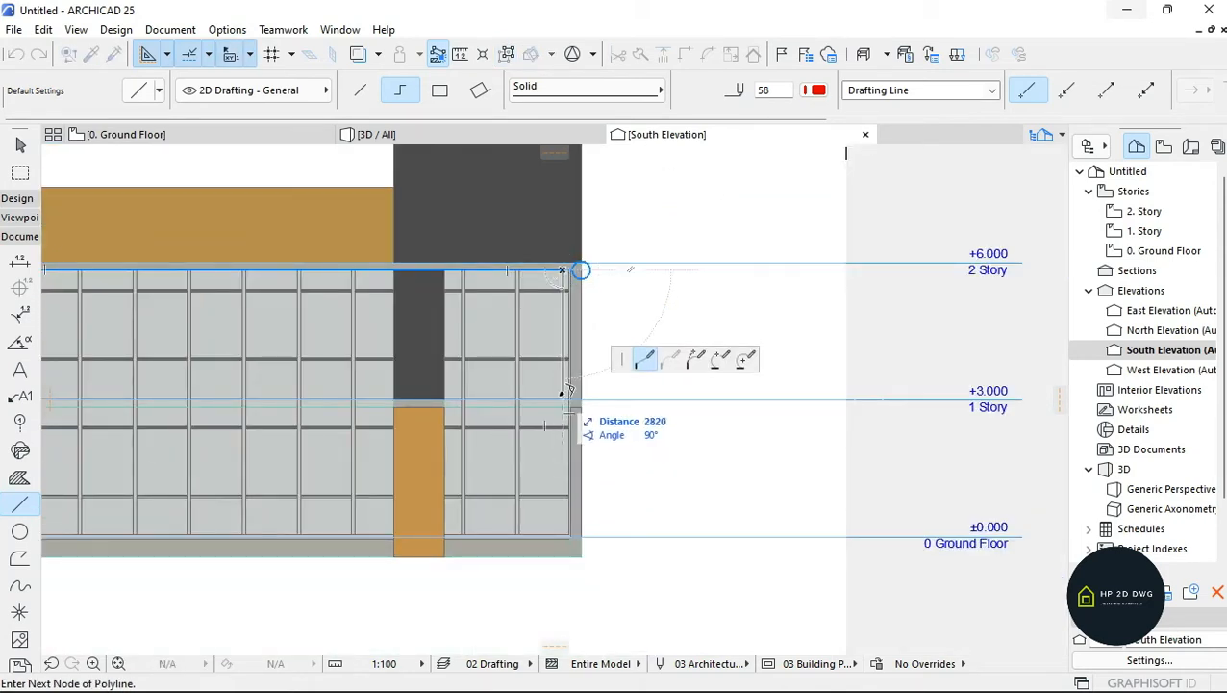
pyautogui.scroll(4, 569, 411)
pyautogui.scroll(-3, 602, 380)
pyautogui.doubleClick(584, 372)
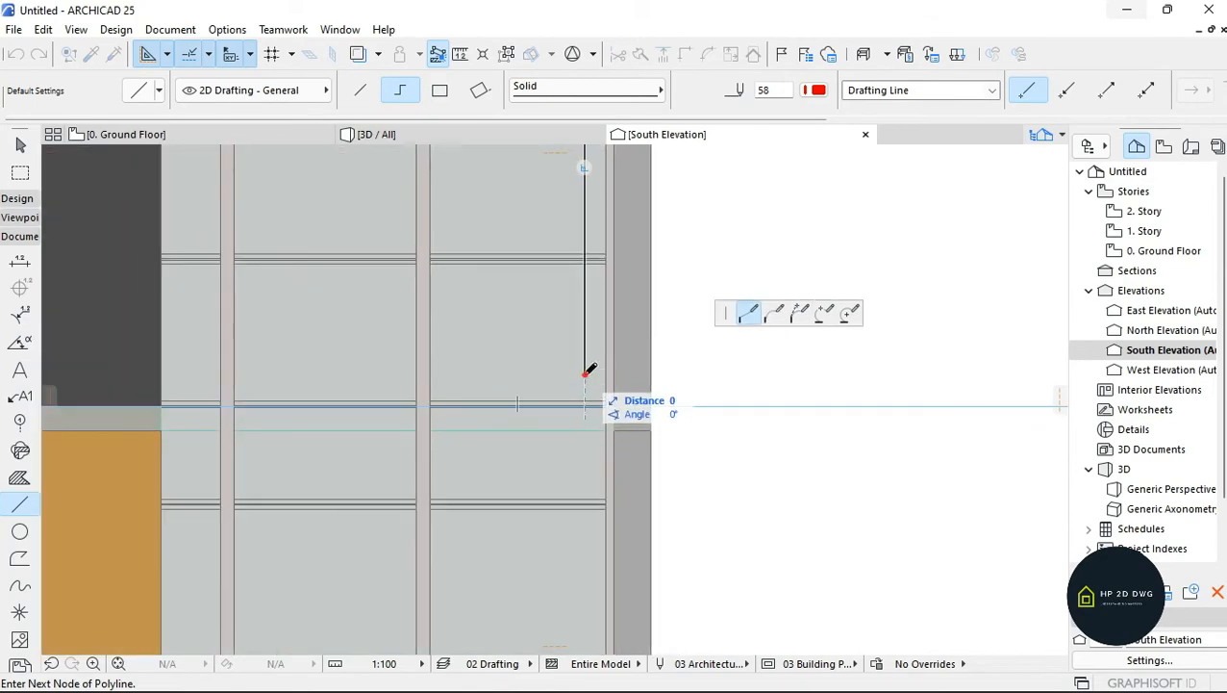
# - Draw a polyline along the 1. Story slab's underside to the red wall, up its edge, and back east across the dark wall
pyautogui.scroll(-5, 691, 423)
pyautogui.scroll(8, 675, 424)
pyautogui.scroll(-7, 950, 416)
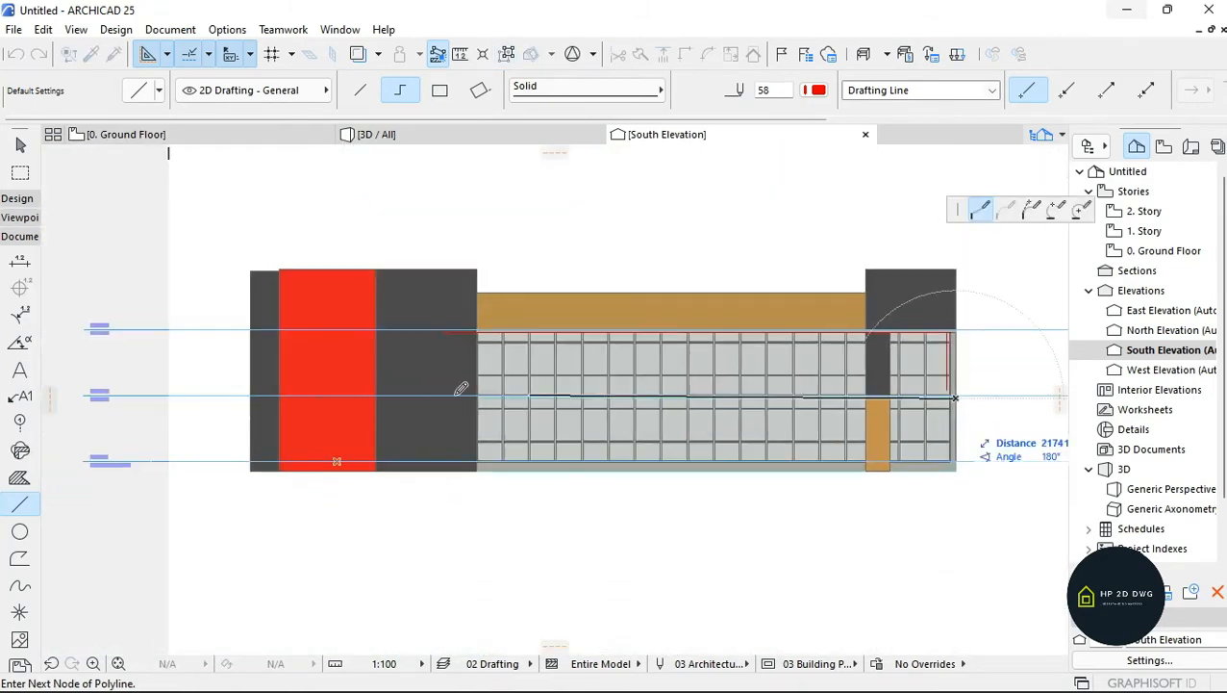
pyautogui.scroll(6, 394, 398)
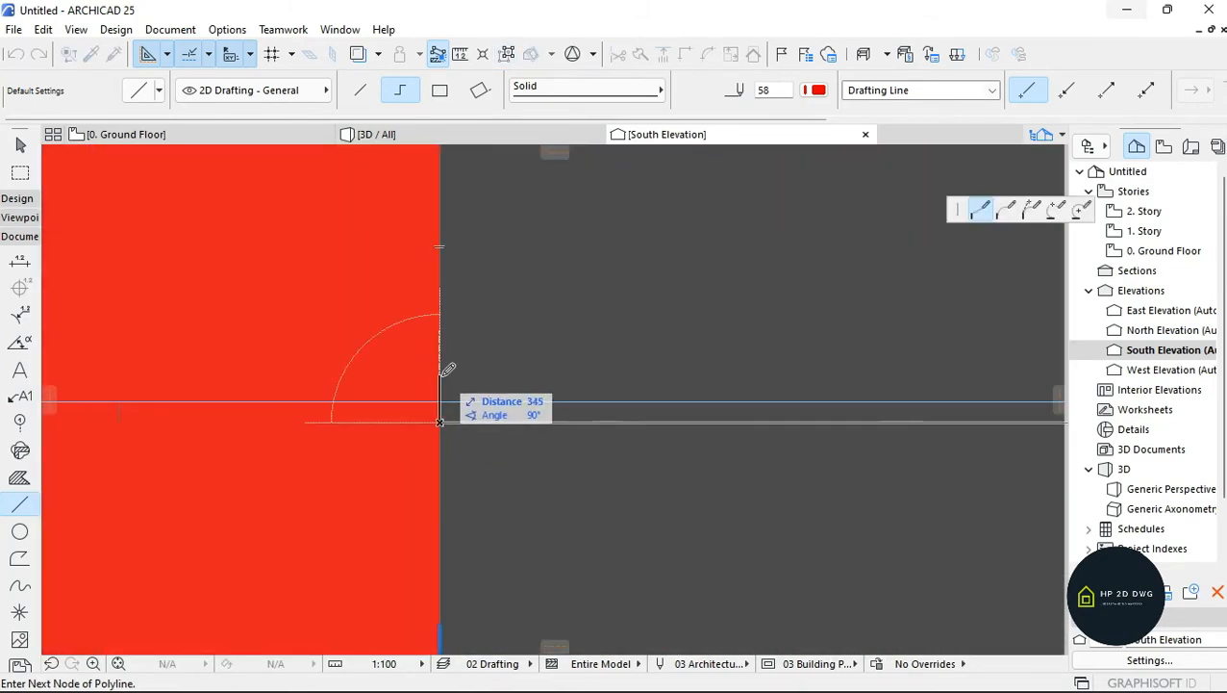
pyautogui.scroll(-6, 541, 387)
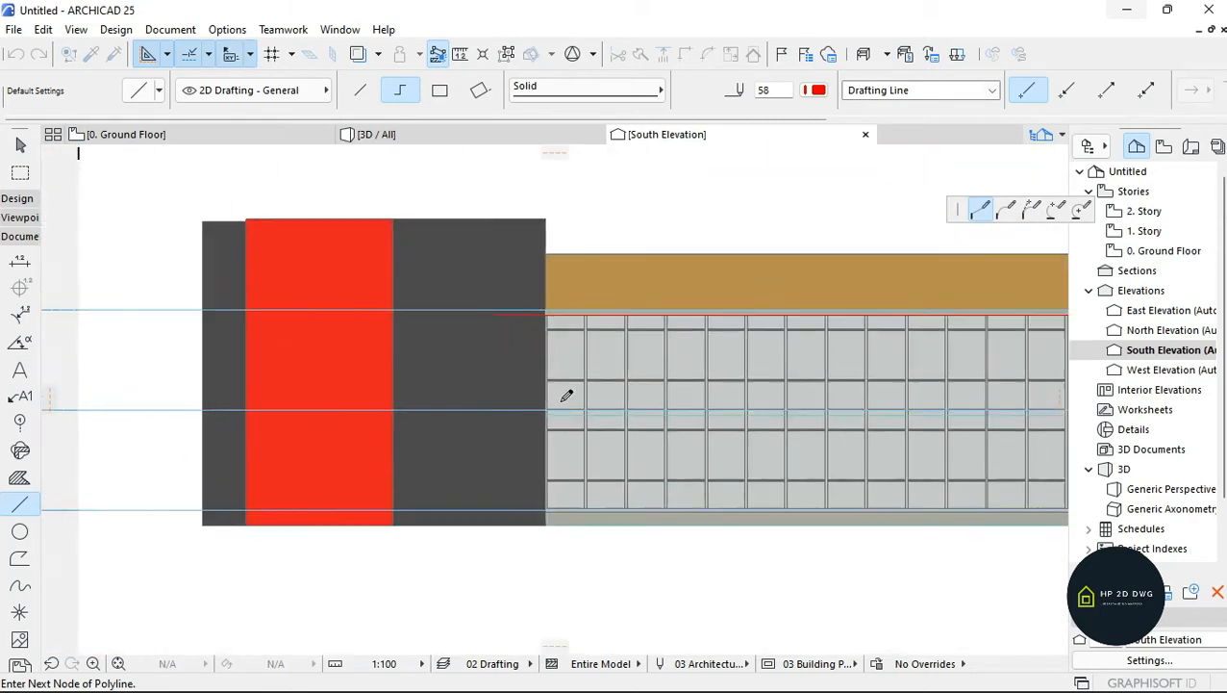
pyautogui.scroll(6, 548, 401)
pyautogui.doubleClick(523, 411)
# - Draw a vertical line about 2708 mm long down the glazing's west end from the roof slab's underside
pyautogui.scroll(-3, 530, 431)
pyautogui.scroll(2, 517, 260)
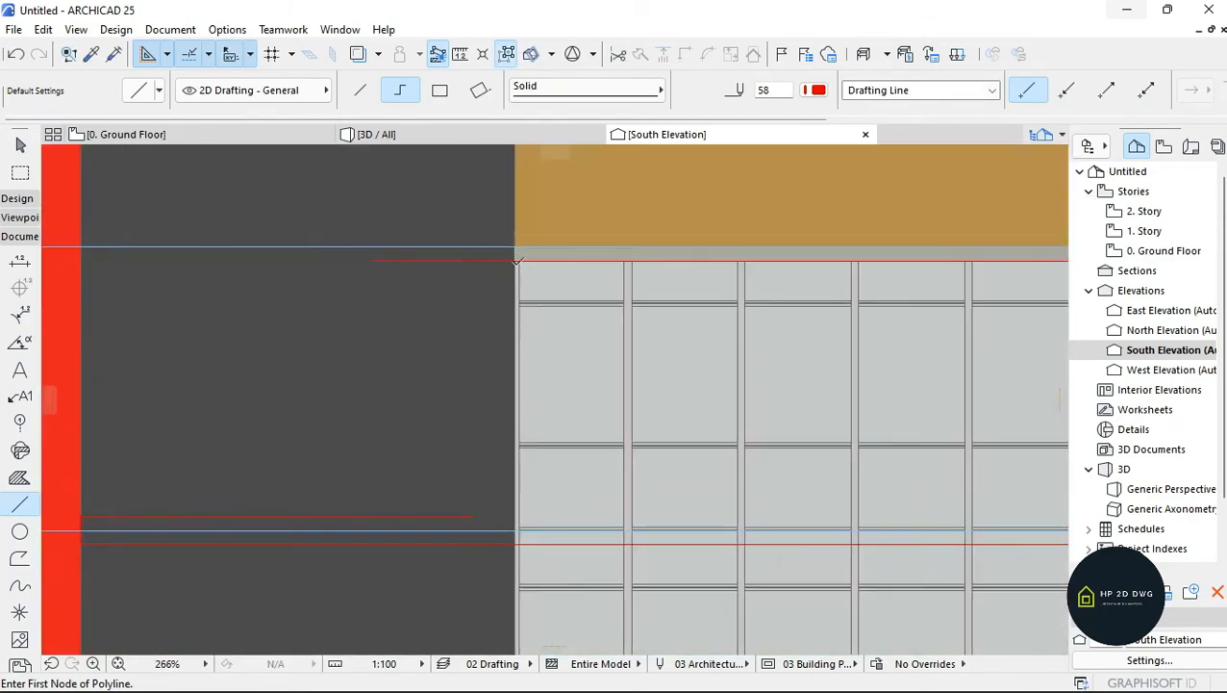
pyautogui.scroll(2, 523, 469)
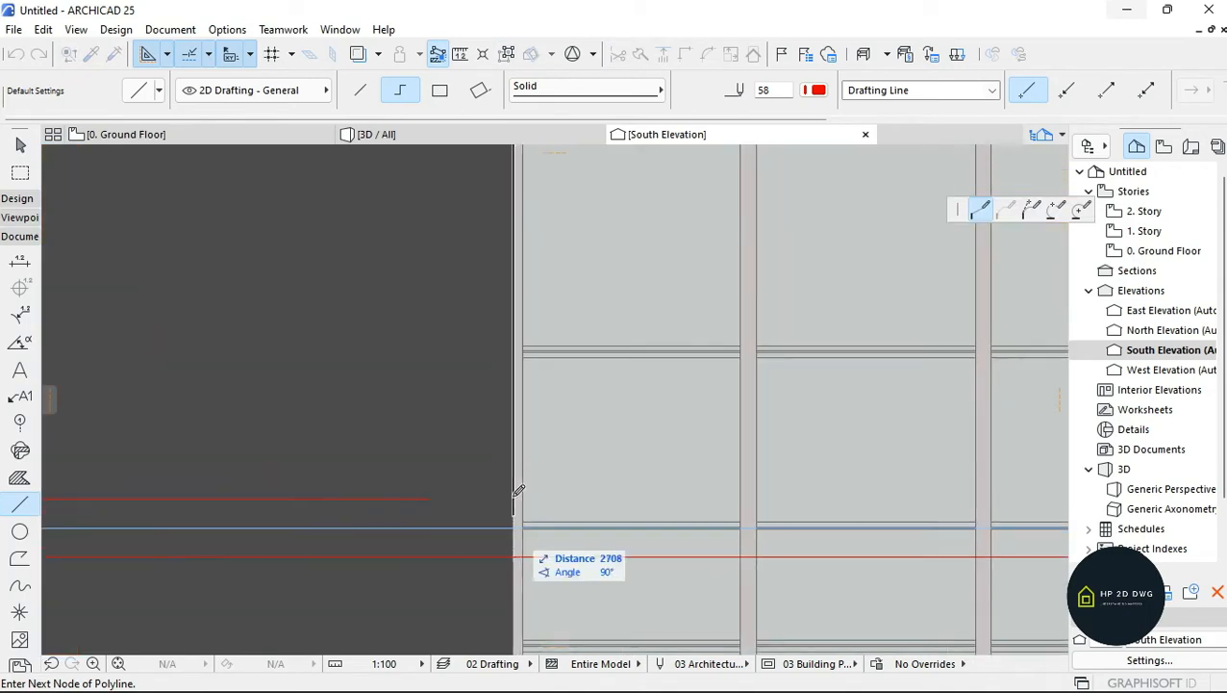
pyautogui.press('Escape')
# - Stretch the short horizontal line above the 1. Story slab east to the vertical line in the last glazing bay
pyautogui.doubleClick(428, 498)
pyautogui.scroll(-5, 519, 497)
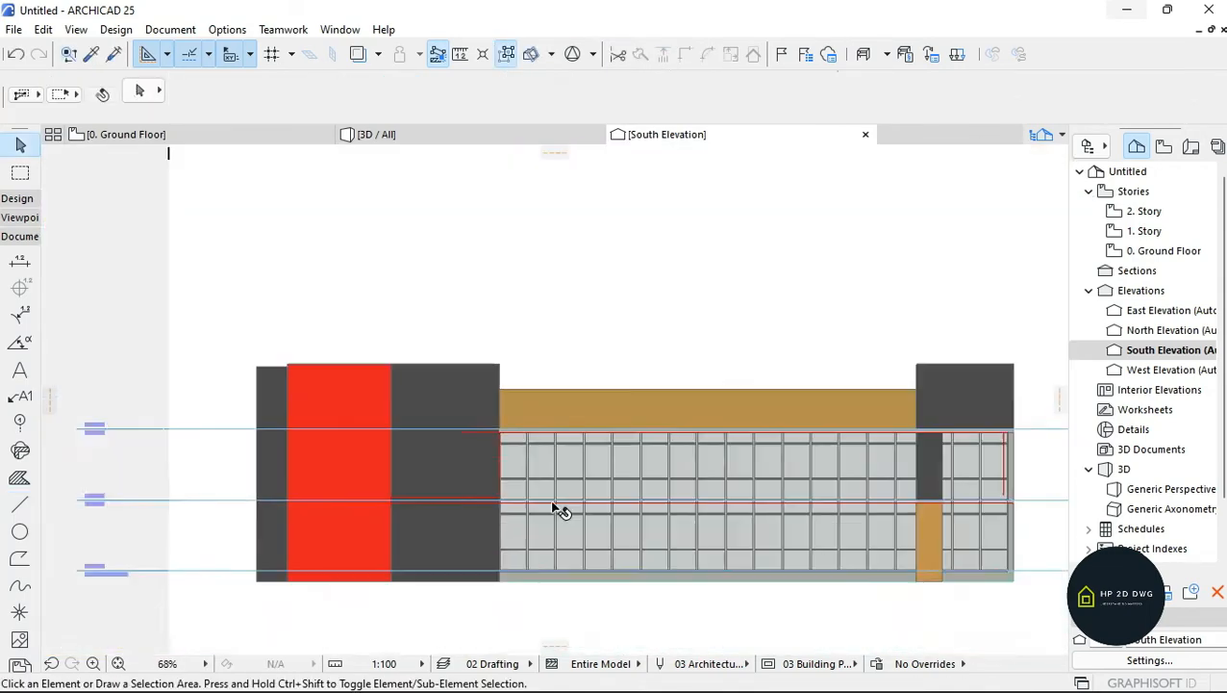
pyautogui.scroll(4, 556, 509)
pyautogui.scroll(-1, 443, 484)
pyautogui.scroll(-3, 676, 468)
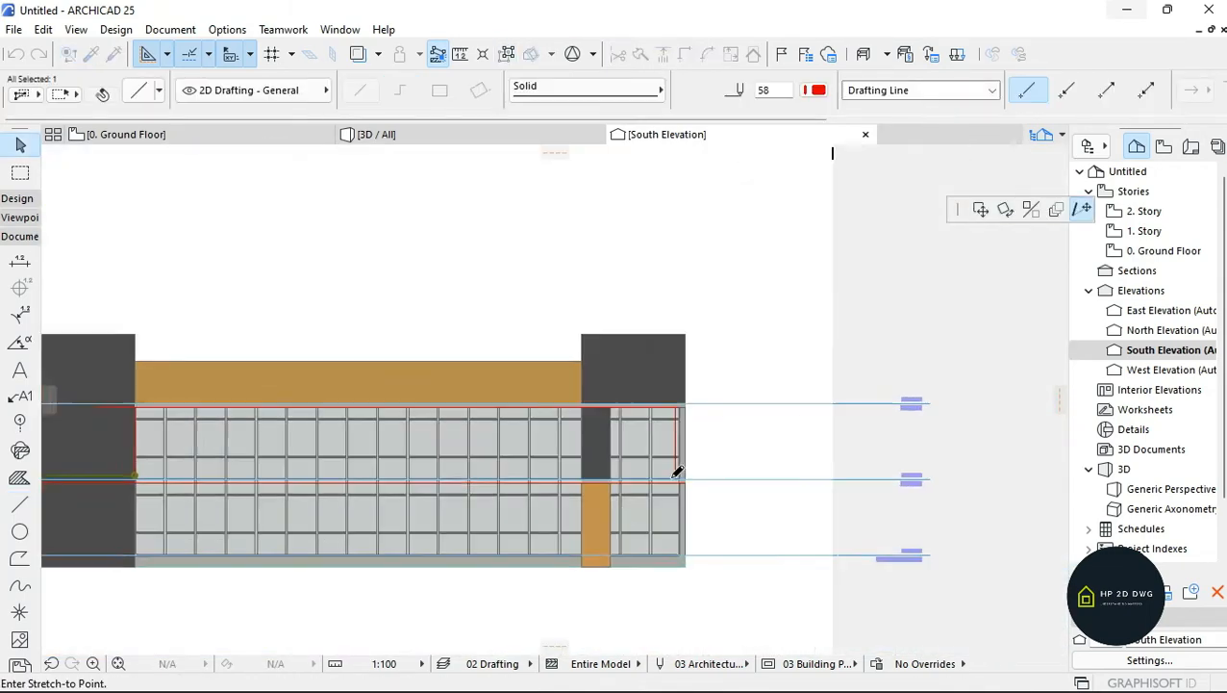
pyautogui.scroll(8, 717, 474)
pyautogui.click(682, 464)
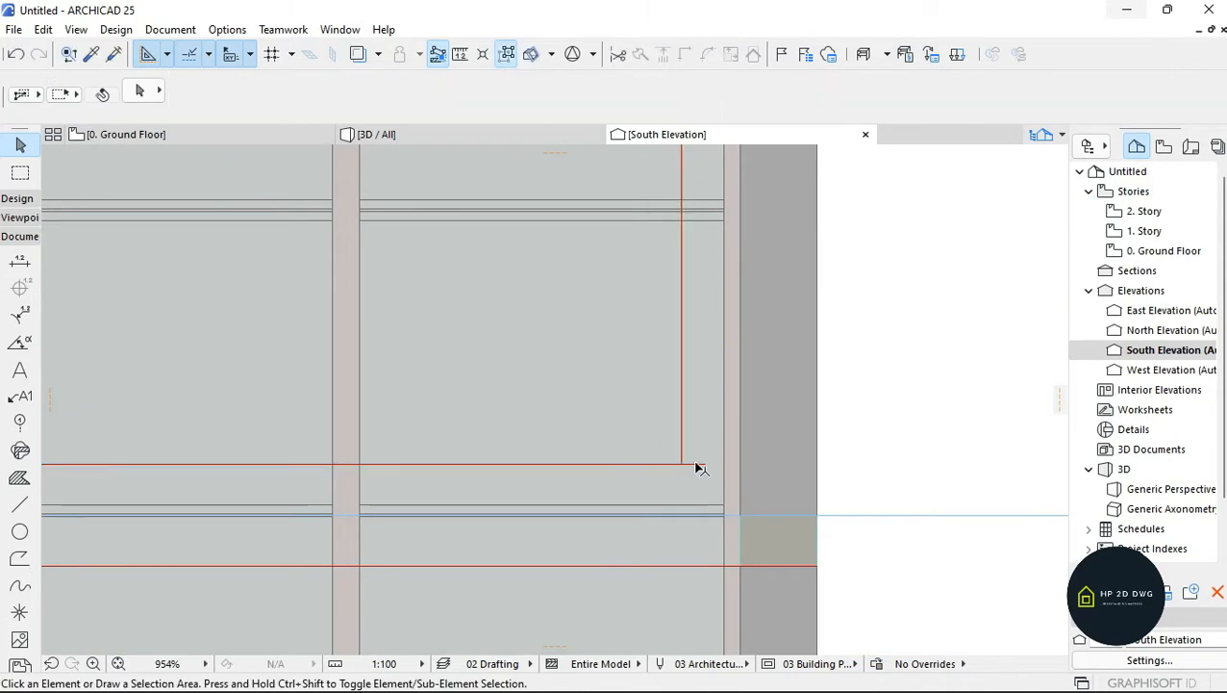
# - Draw a vertical line along the facade's east edge, ending above the roof slab on the dark parapet
pyautogui.keyDown('alt'); pyautogui.click(682, 457); pyautogui.keyUp('alt')
pyautogui.scroll(-4, 683, 460)
pyautogui.scroll(3, 731, 525)
pyautogui.scroll(5, 757, 284)
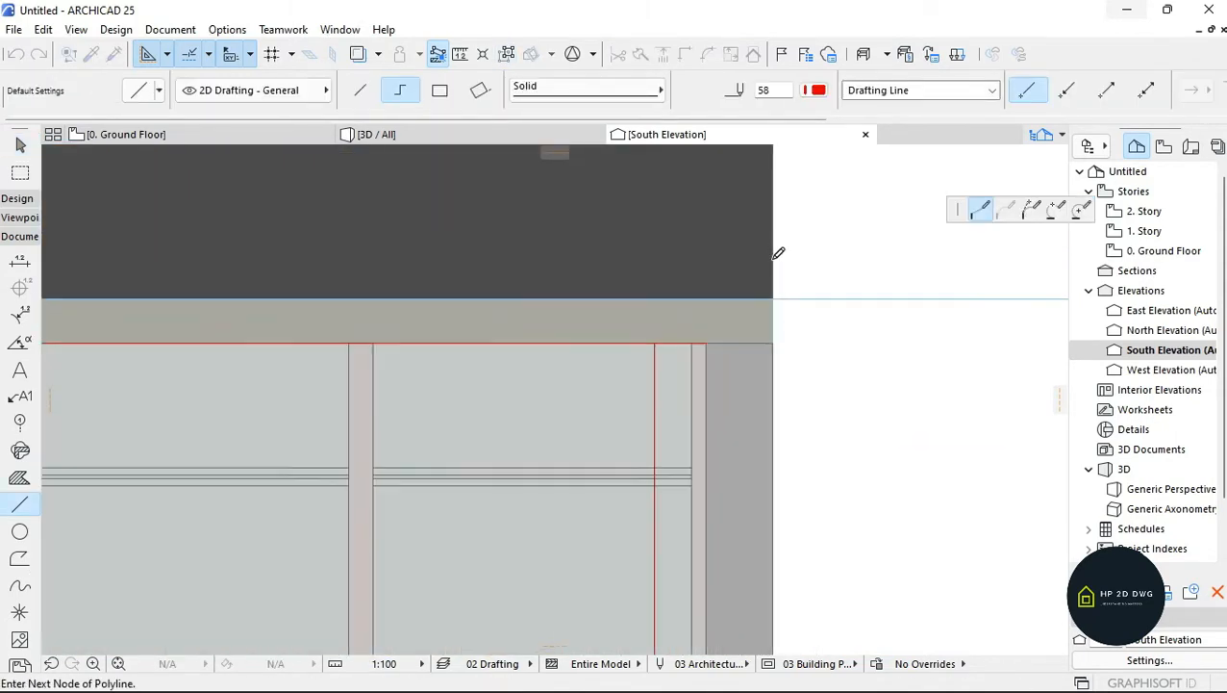
pyautogui.doubleClick(772, 181)
pyautogui.press('Escape')
# - Stretch the horizontal line along the roof slab's underside east to the facade's outer edge
pyautogui.click(655, 375)
pyautogui.keyDown('ctrl'); pyautogui.click(655, 376); pyautogui.keyUp('ctrl')
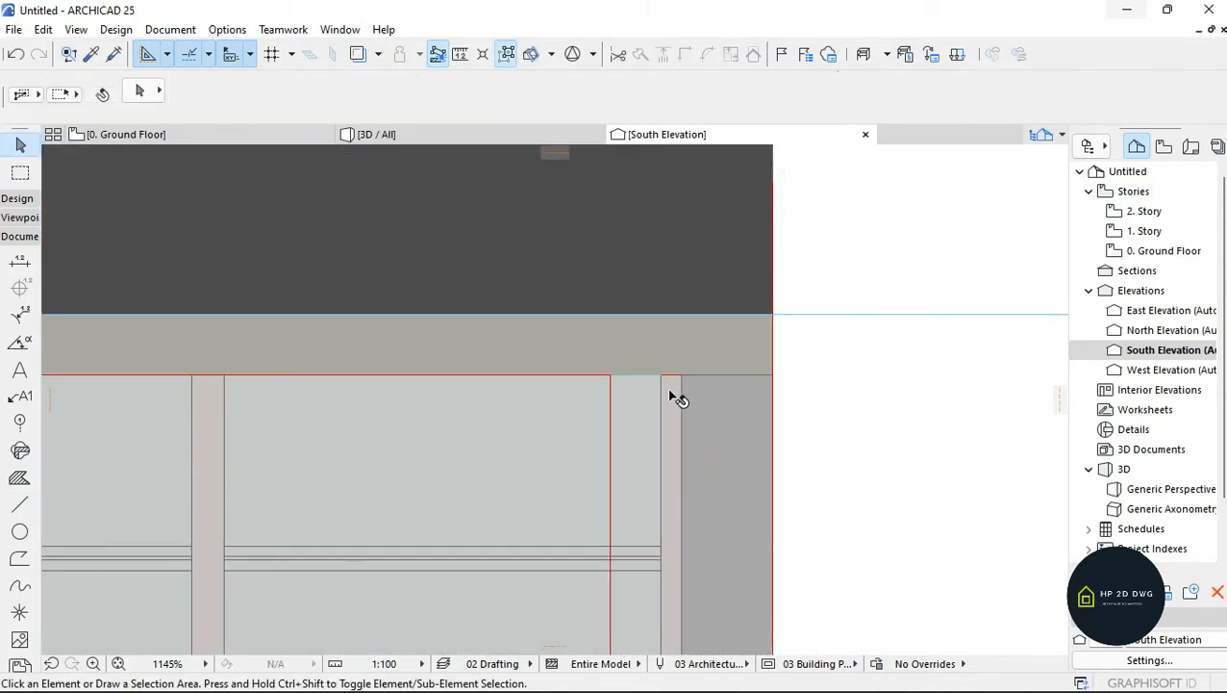
pyautogui.press('w')
pyautogui.click(611, 375)
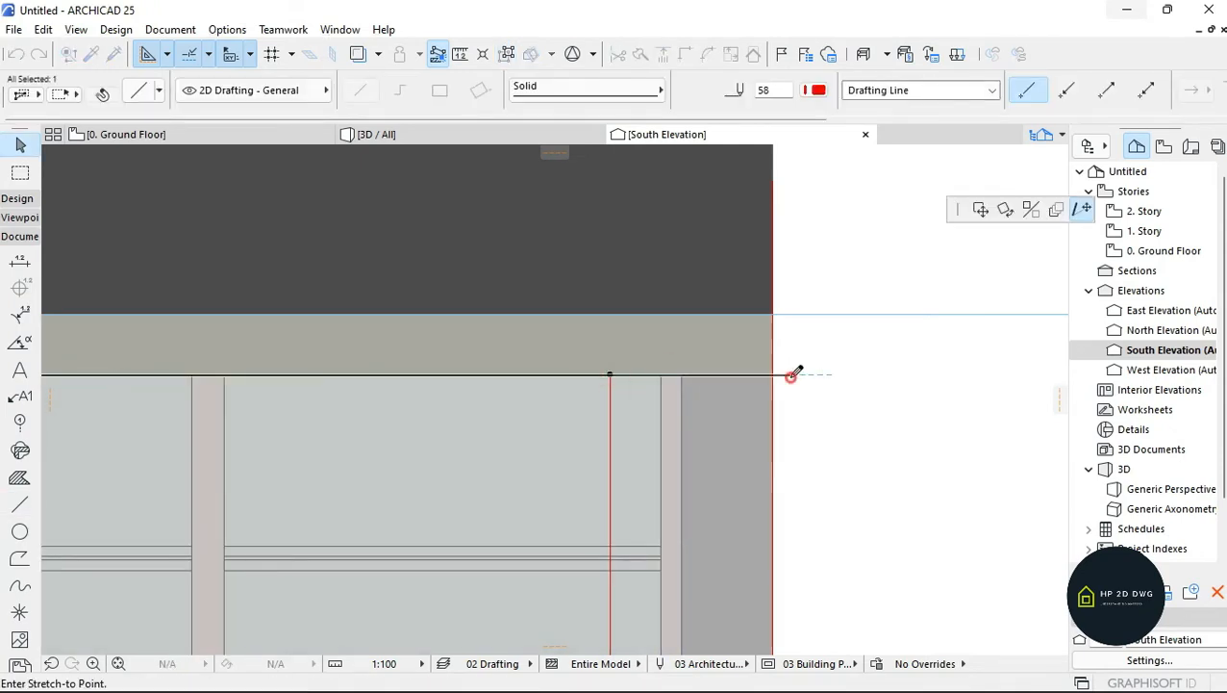
pyautogui.click(774, 374)
pyautogui.press('Escape')
# - Draw a polyline from the roof slab's east edge west above the slab onto the dark wall and down to the underside line
pyautogui.press('w')
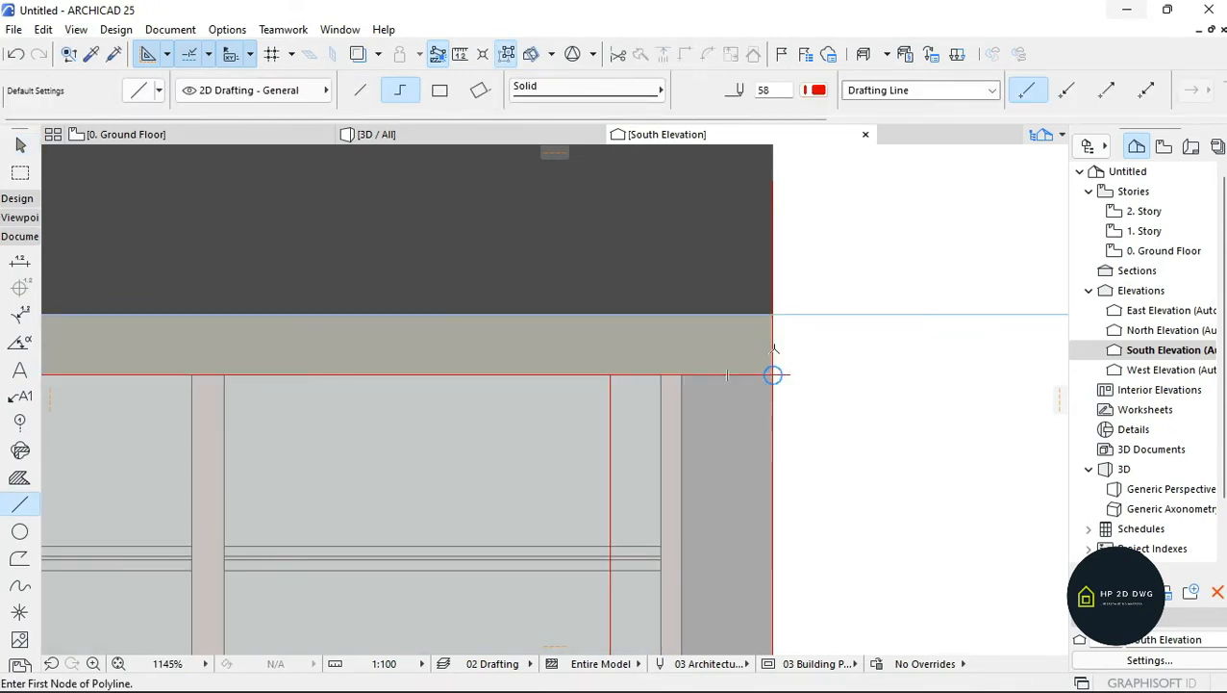
pyautogui.click(774, 374)
pyautogui.scroll(-5, 773, 375)
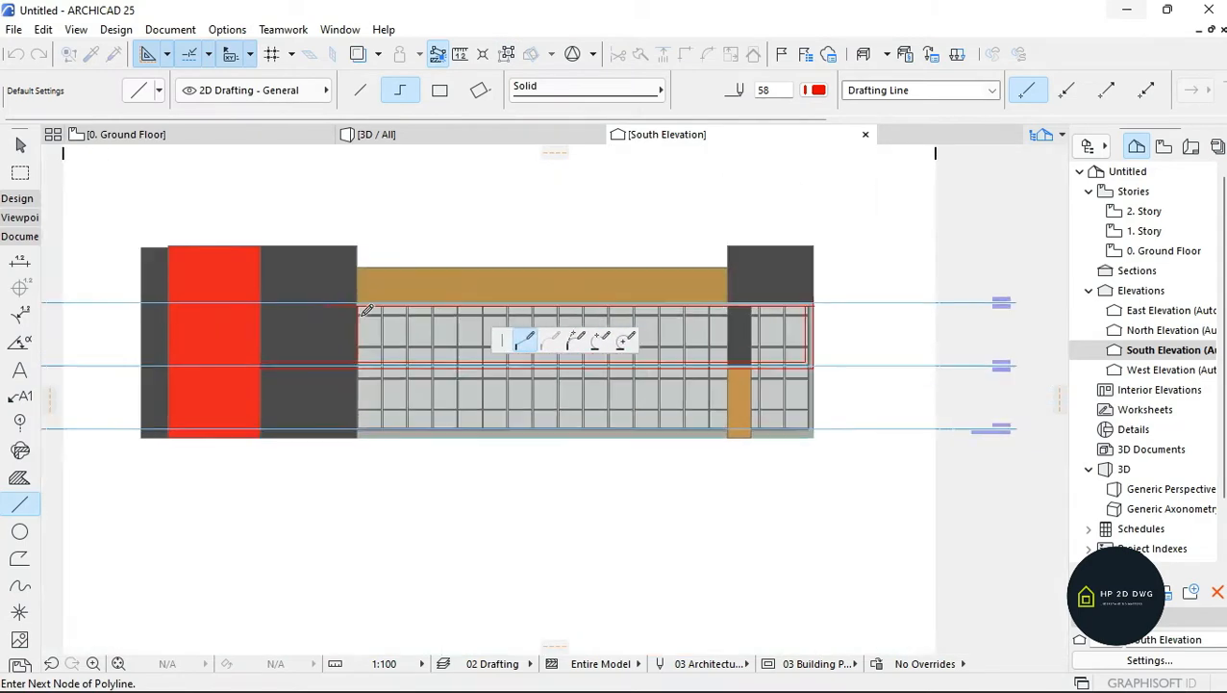
pyautogui.scroll(6, 261, 289)
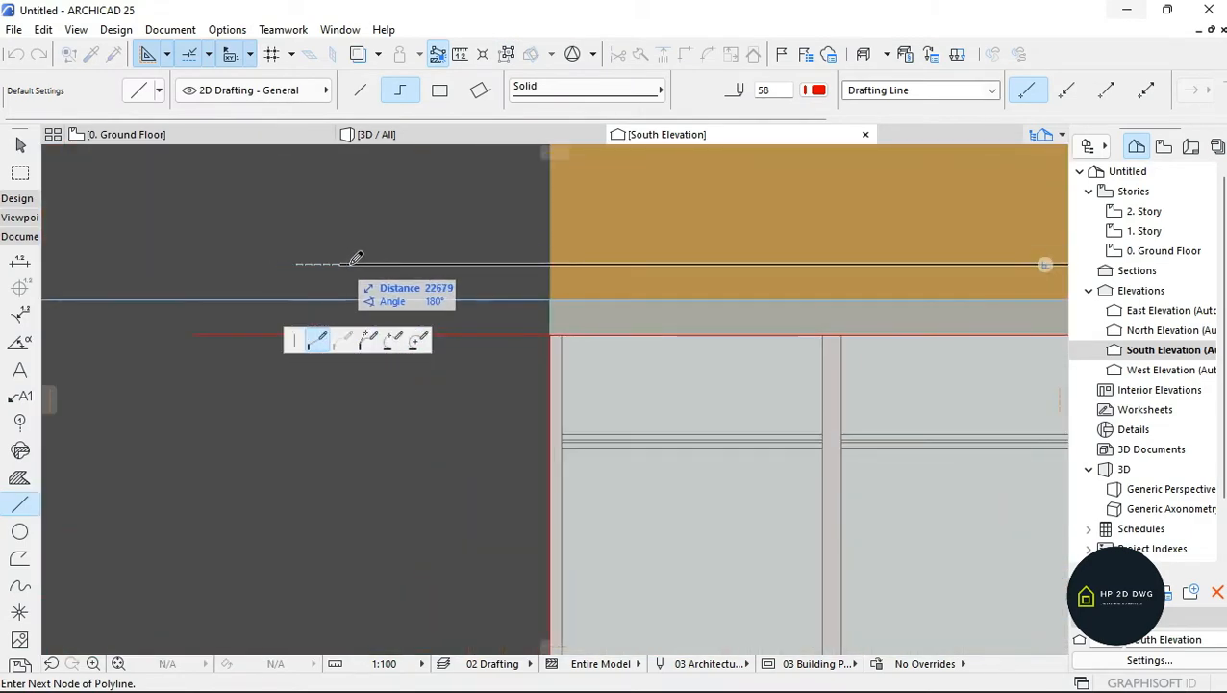
pyautogui.click(415, 265)
pyautogui.doubleClick(417, 334)
pyautogui.press('Escape')
# - Remove the vertical line at the glazing's west end between the roof slab and the 1. Story slab
pyautogui.scroll(-2, 435, 366)
pyautogui.scroll(-4, 546, 333)
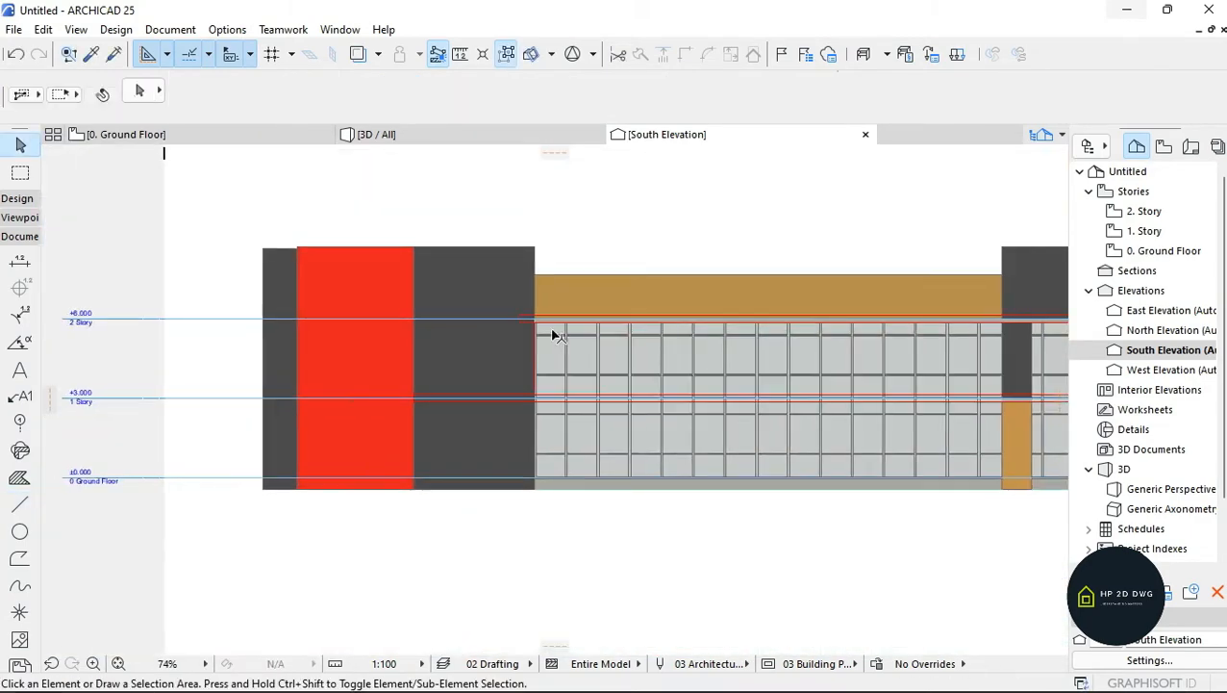
pyautogui.scroll(4, 542, 359)
pyautogui.click(511, 431)
pyautogui.scroll(-6, 512, 423)
pyautogui.rightClick(632, 192)
pyautogui.press('Escape')
pyautogui.scroll(1, 500, 423)
pyautogui.scroll(-2, 501, 425)
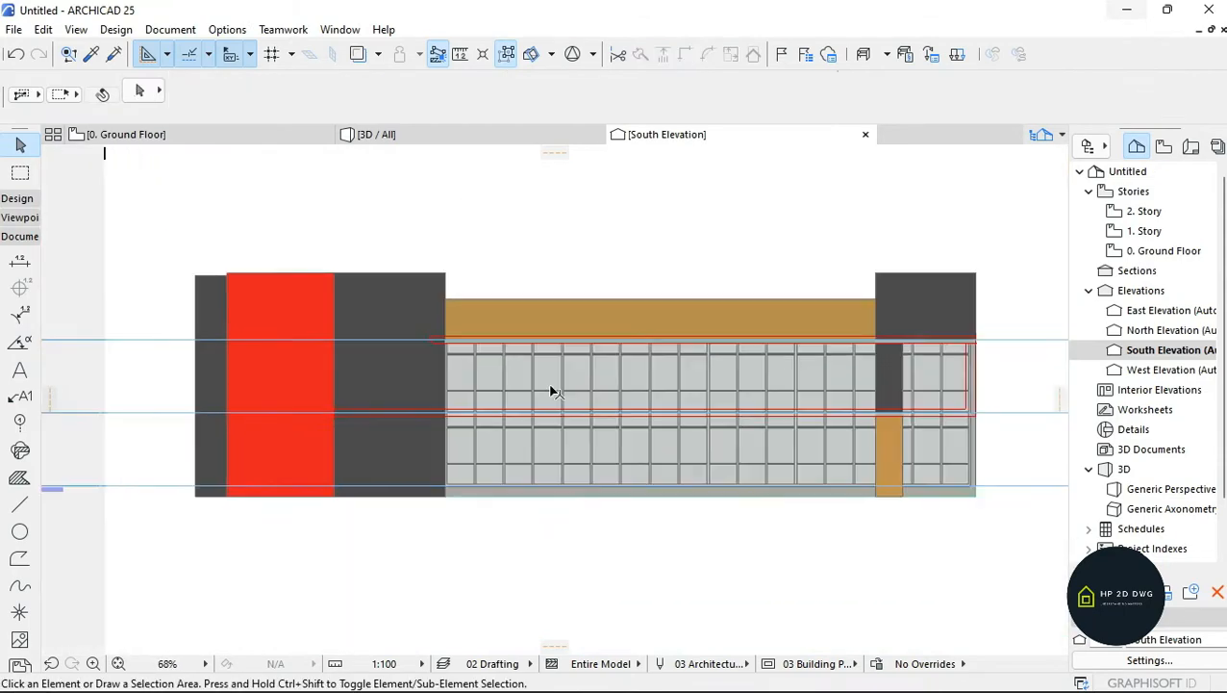
# - Examine the red frame outline's upper east corner and its west end beside the red wall
pyautogui.scroll(3, 981, 366)
pyautogui.scroll(4, 914, 309)
pyautogui.scroll(-2, 908, 287)
pyautogui.scroll(2, 900, 280)
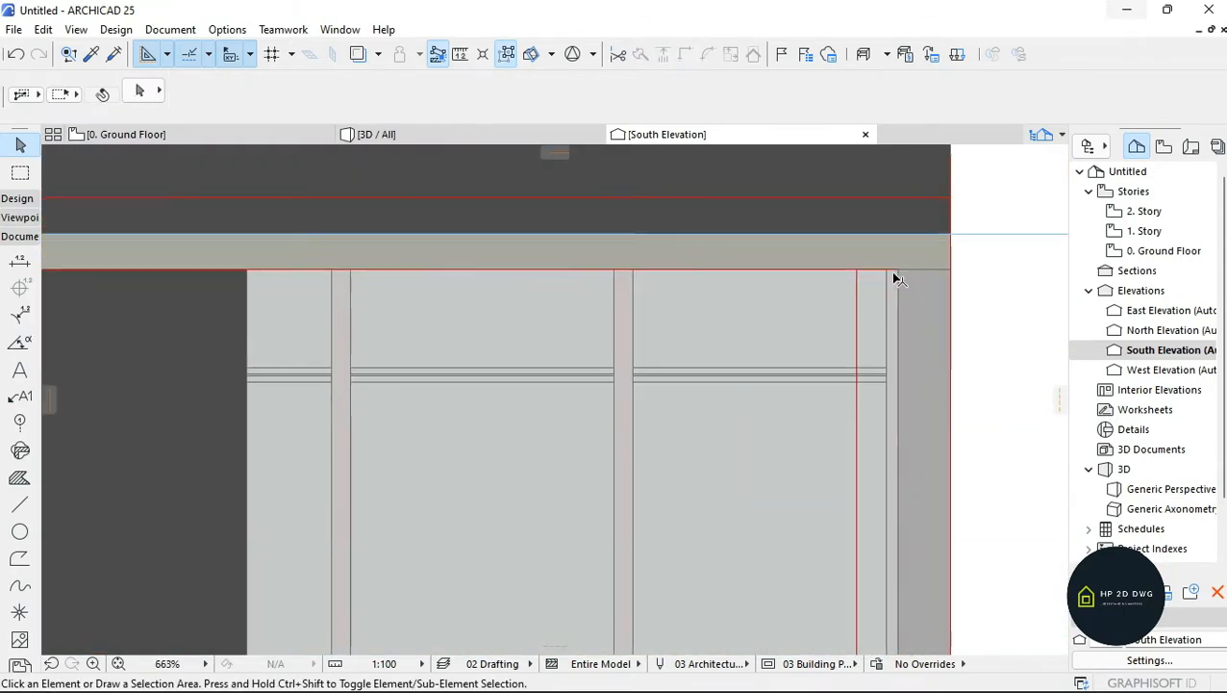
pyautogui.scroll(-2, 897, 281)
pyautogui.scroll(-4, 899, 366)
pyautogui.scroll(-1, 416, 424)
pyautogui.scroll(4, 269, 452)
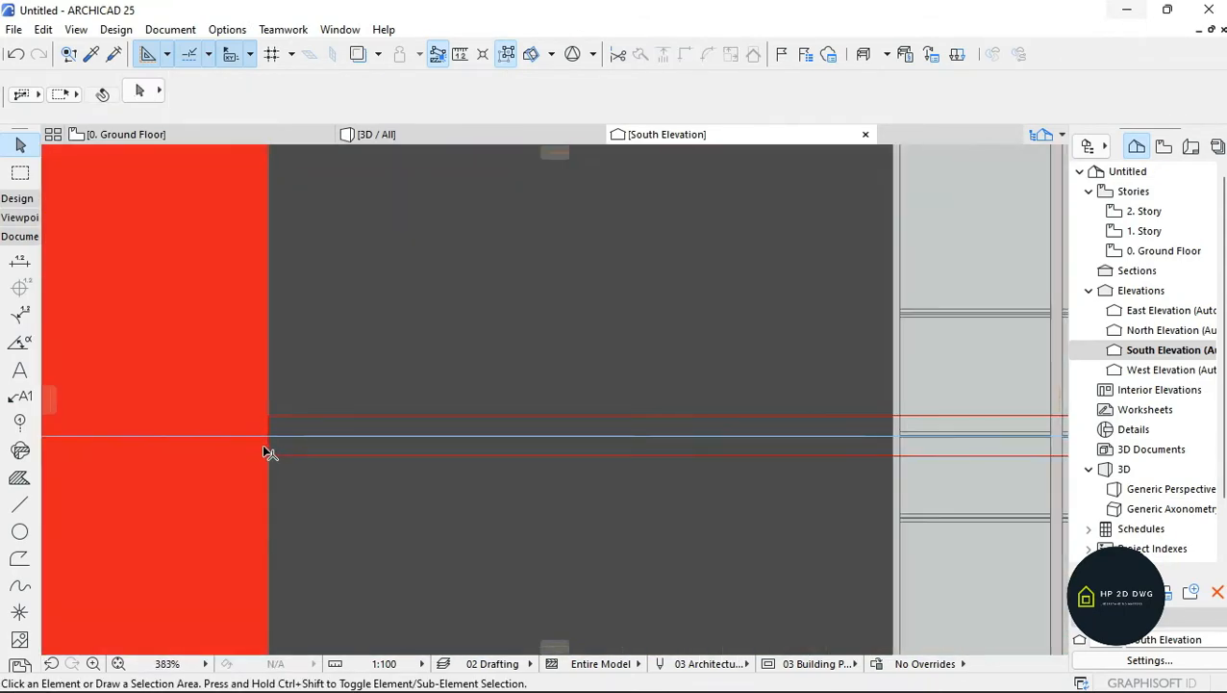
pyautogui.scroll(-4, 440, 458)
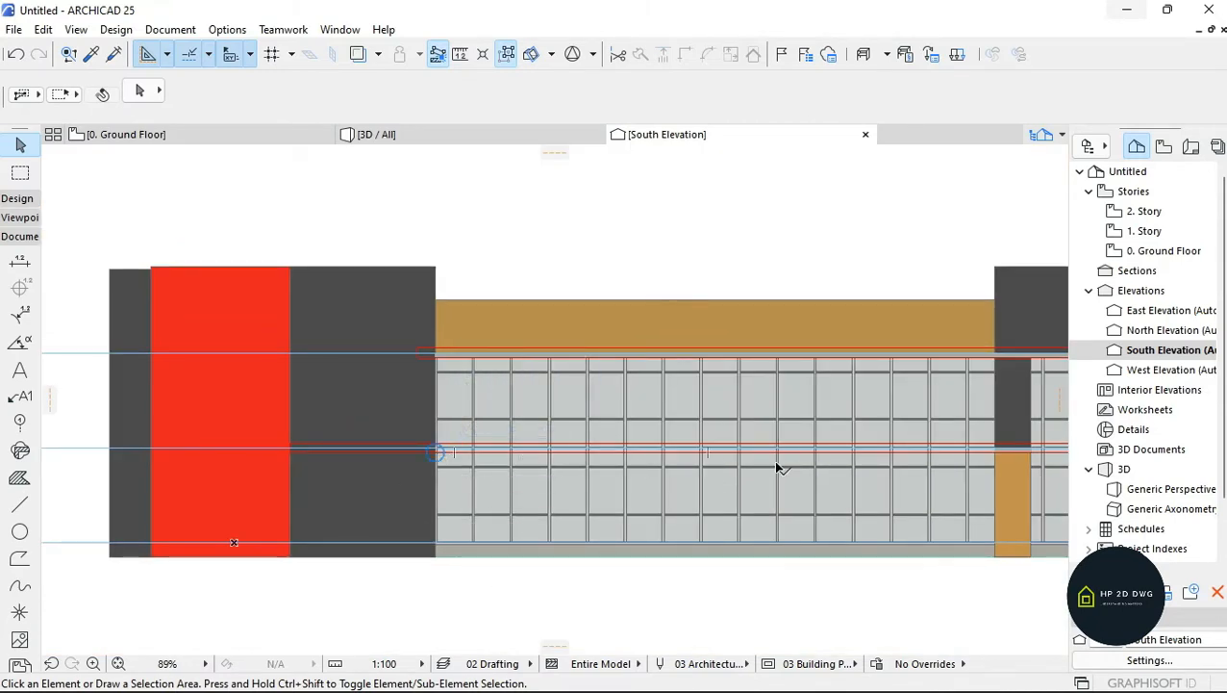
# - Measure the height of the brown band above the 1. Story slab on the West Elevation, then return to the South Elevation
pyautogui.doubleClick(1097, 369)
pyautogui.scroll(-1, 731, 378)
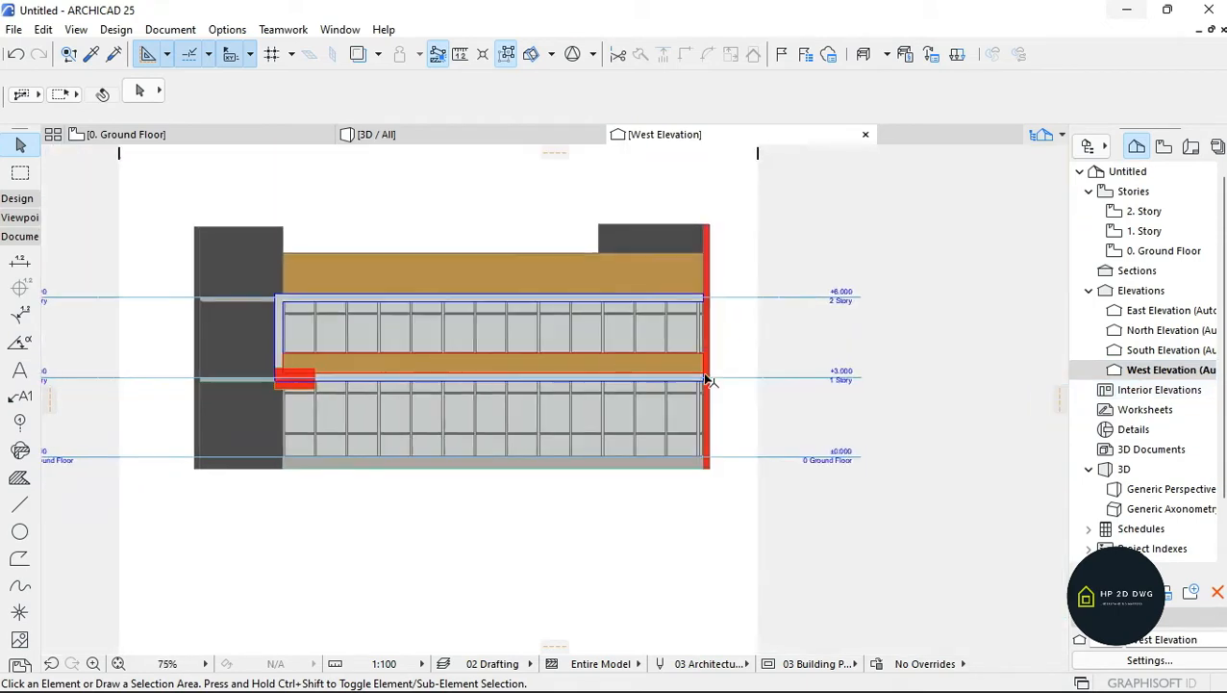
pyautogui.scroll(8, 706, 375)
pyautogui.press('m')
pyautogui.click(702, 431)
pyautogui.press('Escape')
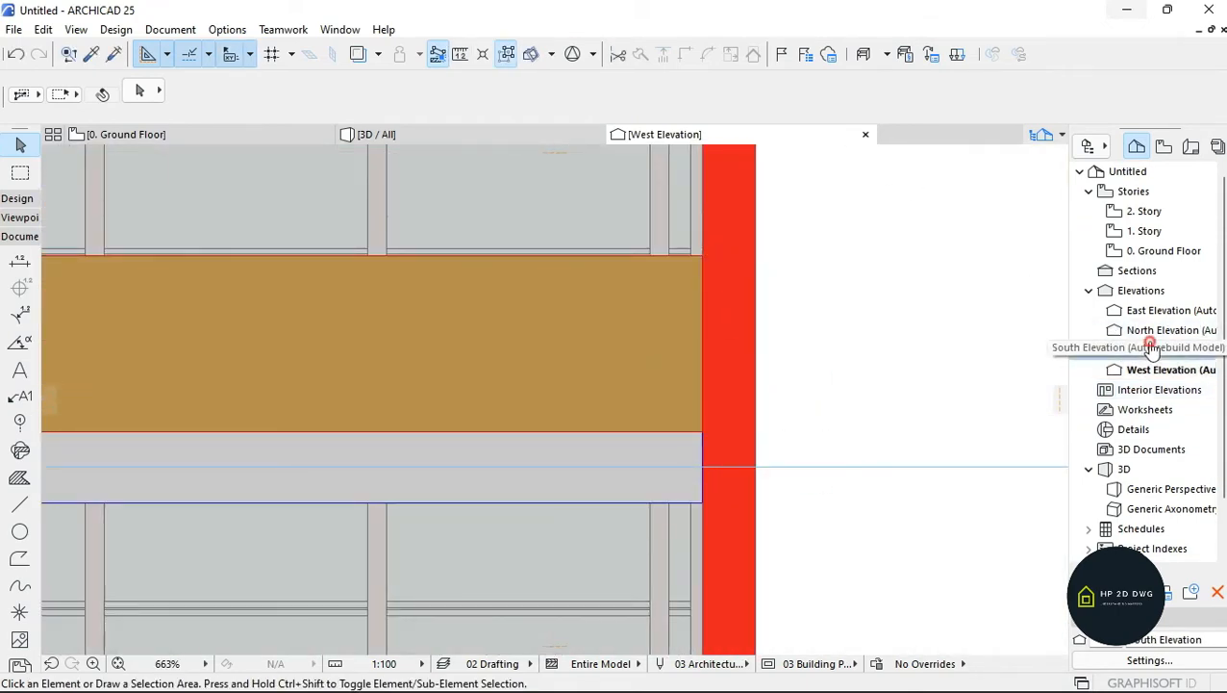
pyautogui.doubleClick(1155, 349)
pyautogui.scroll(-1, 77, 460)
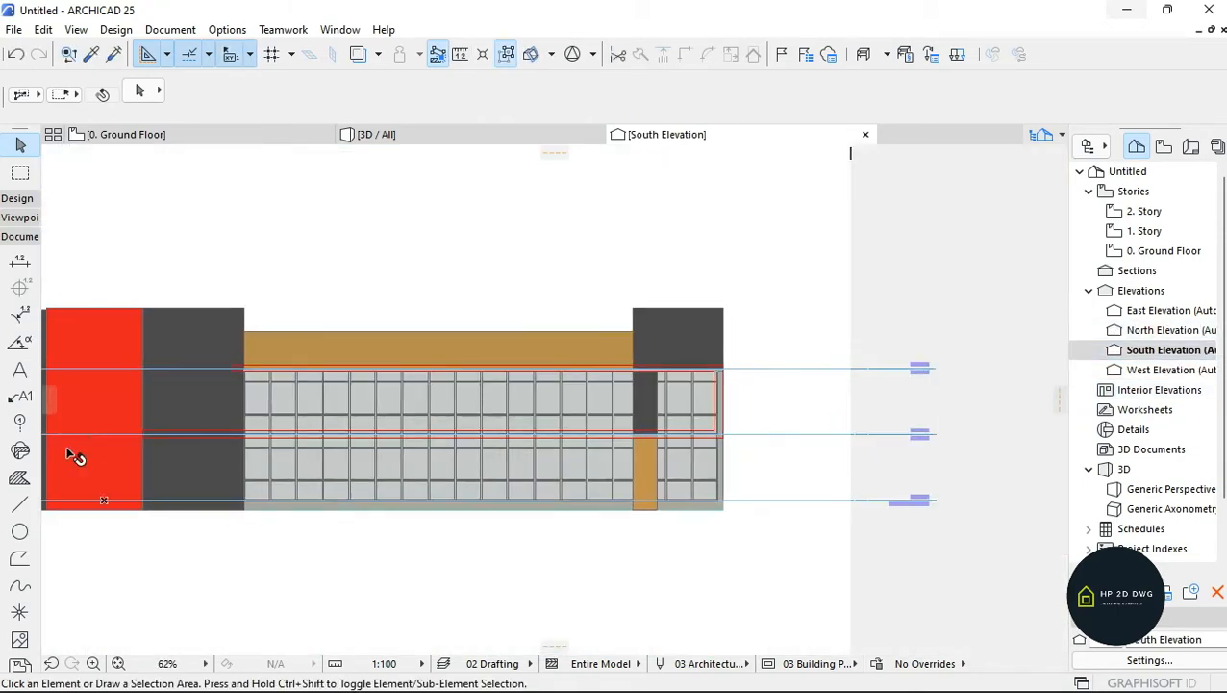
# - Set the line pen to green 80 and start a polyline with a 750 mm vertical segment at the frame's inner lower east corner
pyautogui.click(20, 503)
pyautogui.click(814, 94)
pyautogui.click(1147, 140)
pyautogui.scroll(8, 714, 429)
pyautogui.click(728, 463)
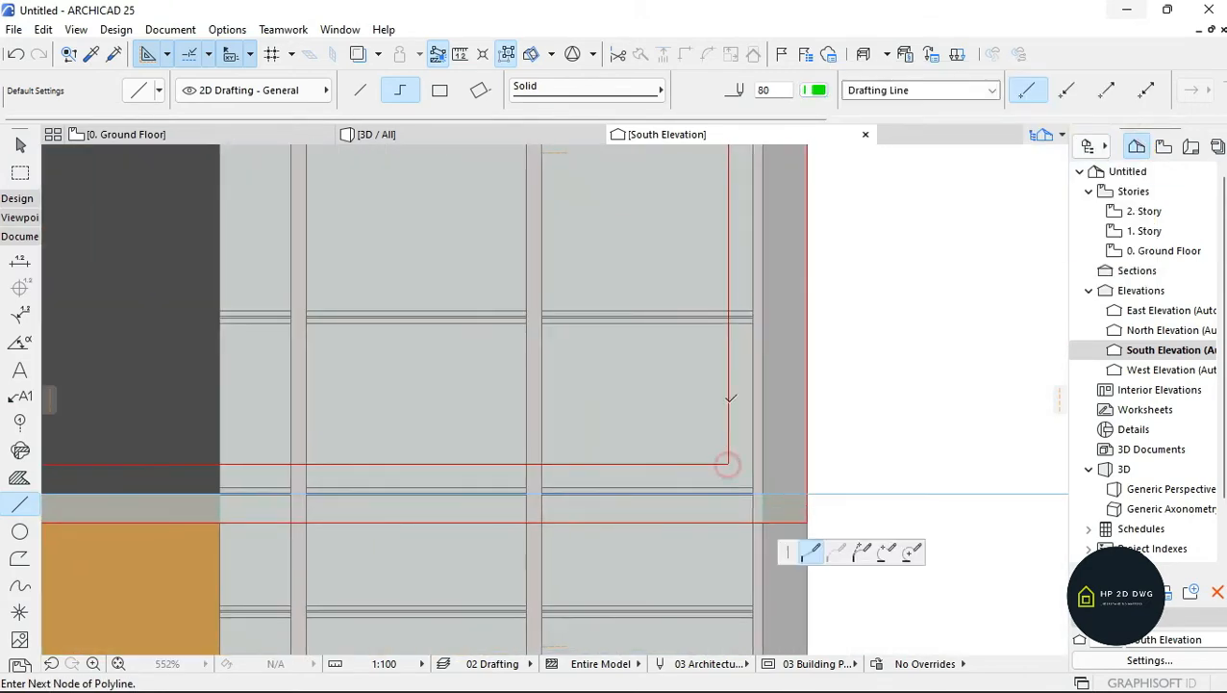
pyautogui.write('750')
pyautogui.press('Return')
# - Continue the green polyline west onto the dark wall, down to the slab's red outline, and back east to close the band
pyautogui.scroll(-9, 872, 308)
pyautogui.scroll(8, 492, 291)
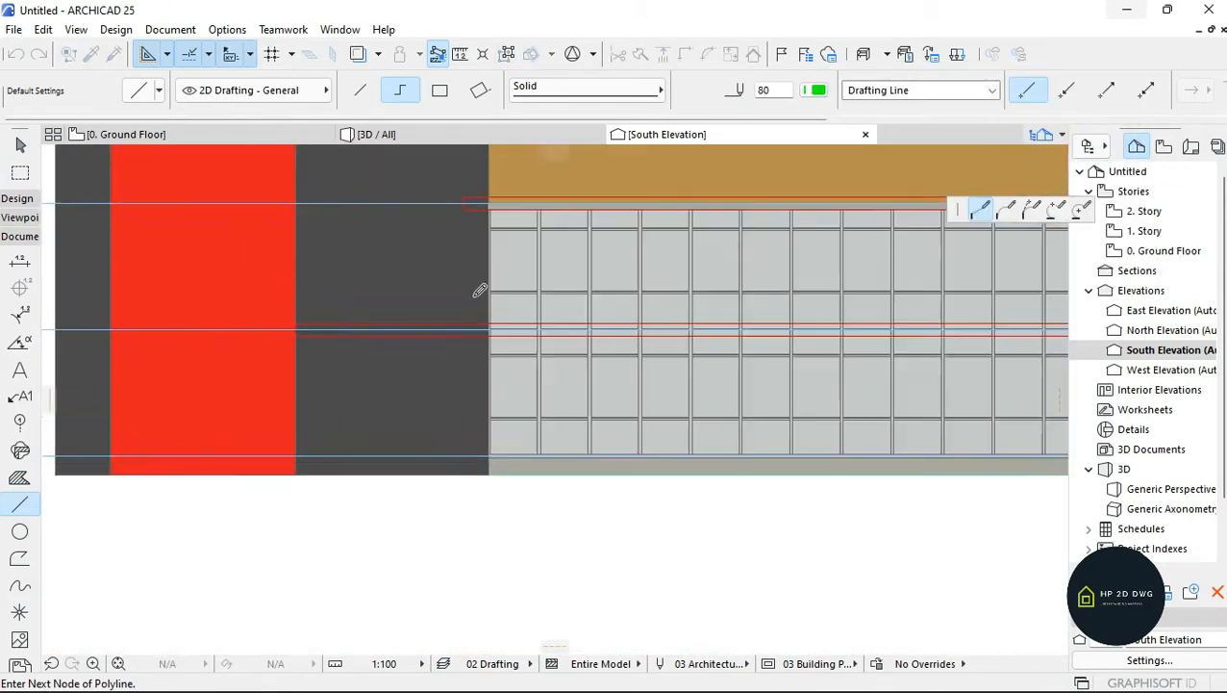
pyautogui.scroll(-4, 495, 287)
pyautogui.scroll(3, 471, 231)
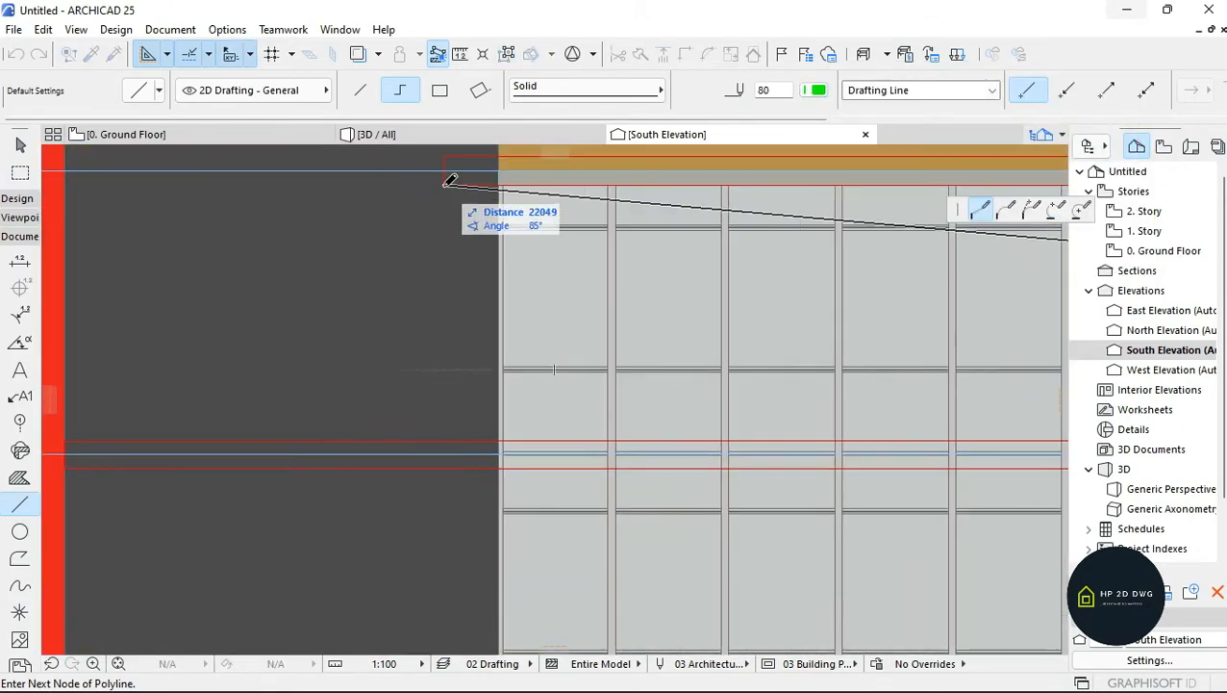
pyautogui.click(444, 370)
pyautogui.click(444, 441)
pyautogui.scroll(-8, 444, 440)
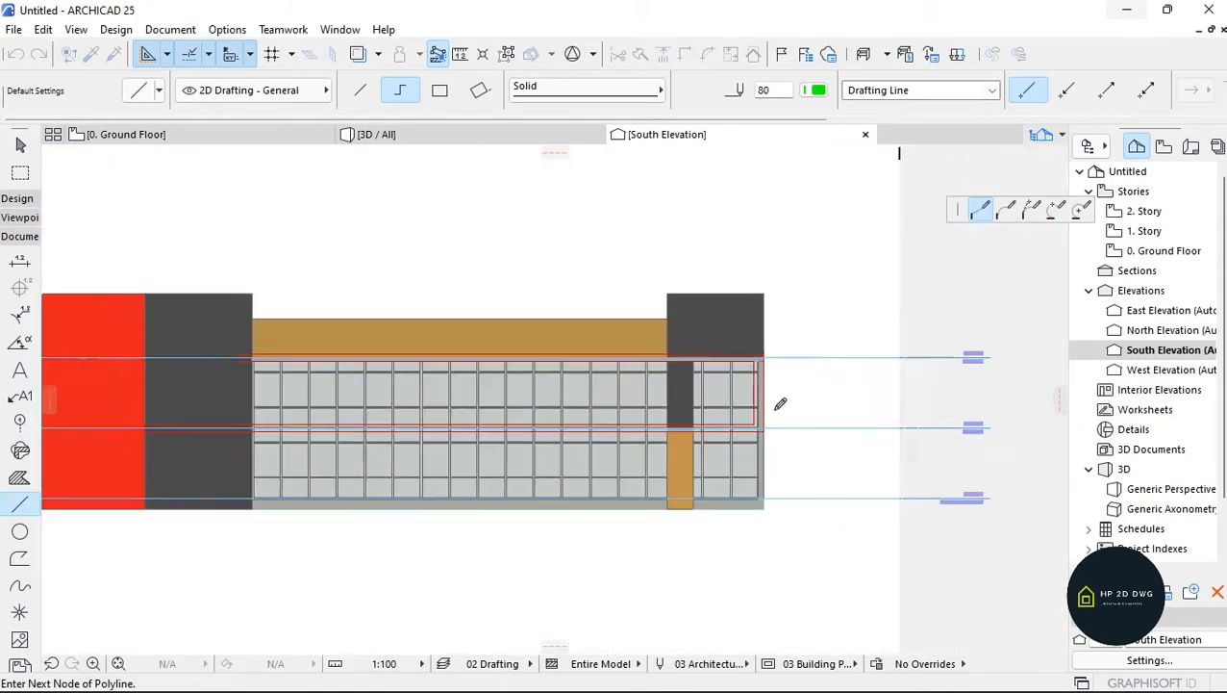
pyautogui.scroll(9, 759, 426)
pyautogui.doubleClick(763, 424)
pyautogui.scroll(-6, 791, 342)
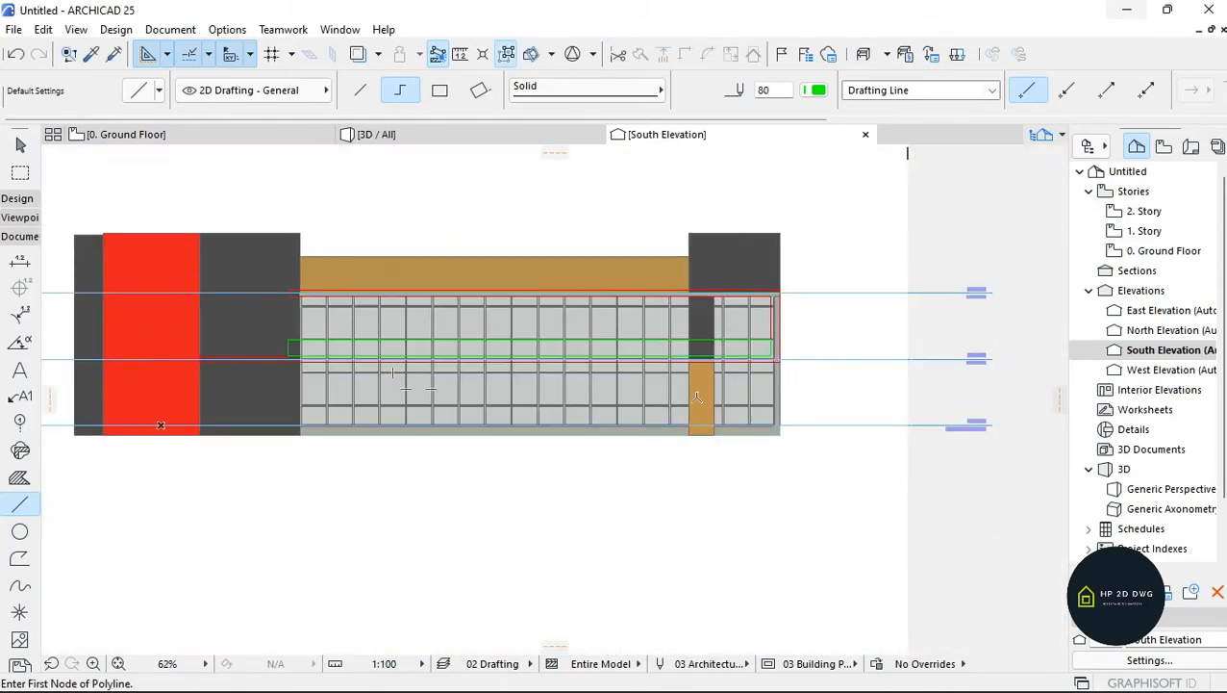
# - Start a polygonal morph at the west end of the red frame outline on the South Elevation
pyautogui.scroll(2, 781, 371)
pyautogui.scroll(-1, 784, 350)
pyautogui.click(16, 203)
pyautogui.click(19, 546)
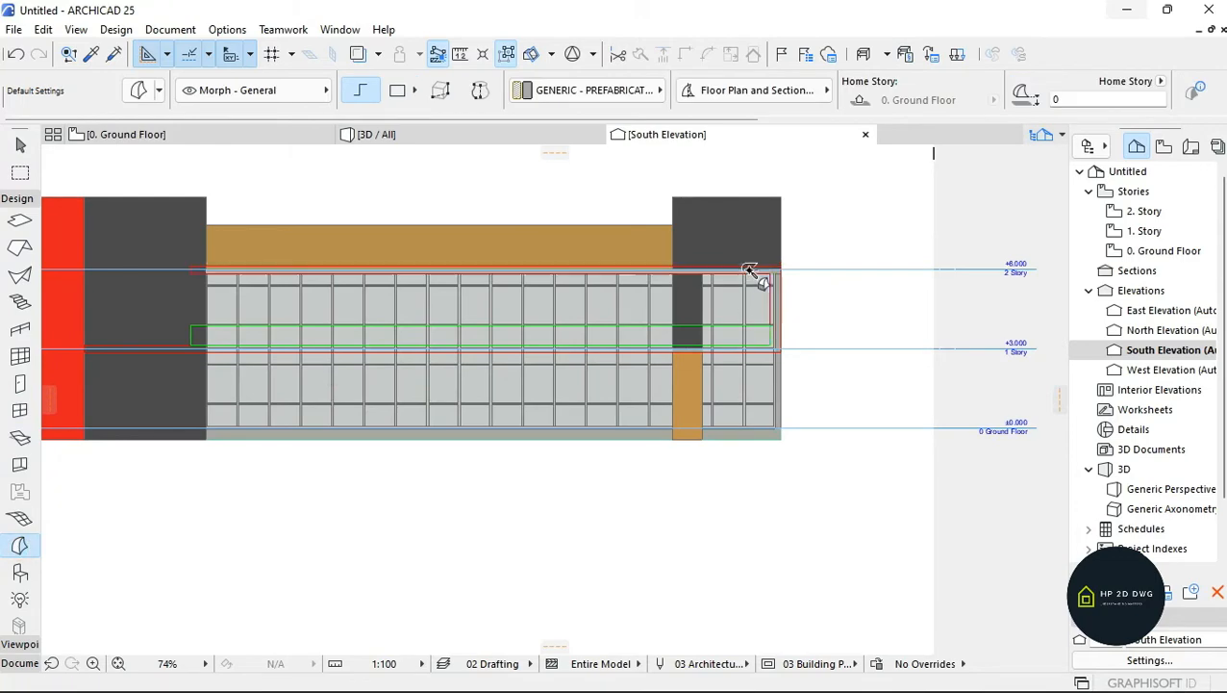
pyautogui.click(778, 266)
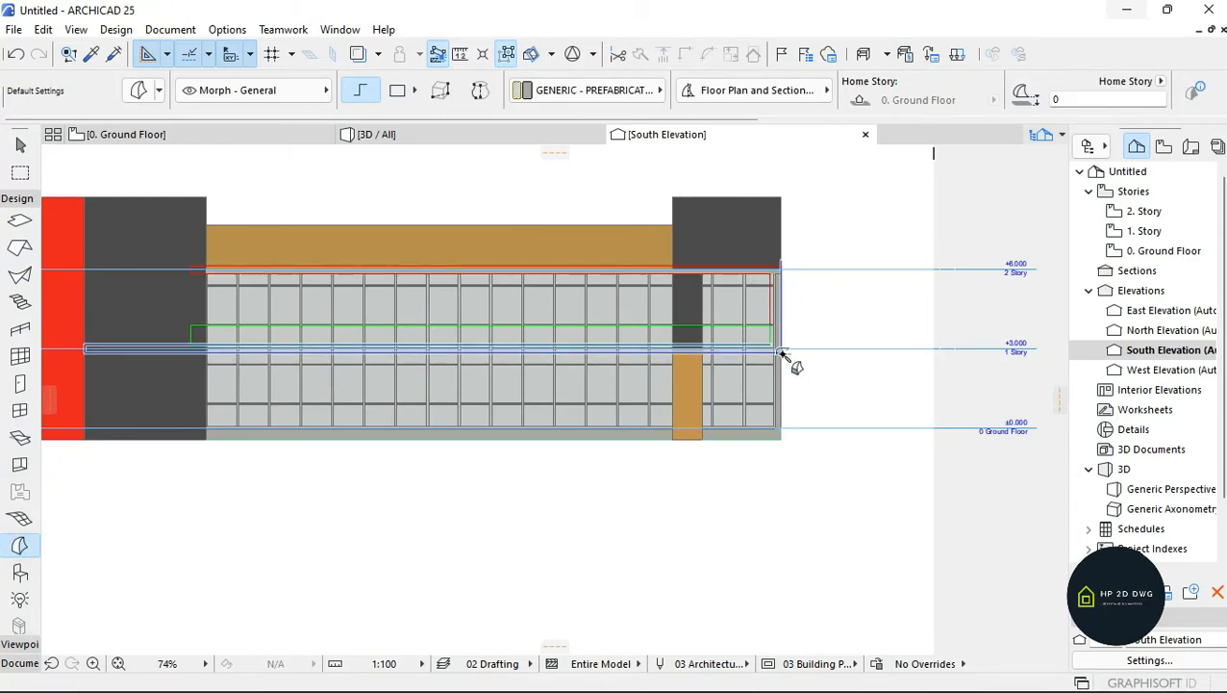
pyautogui.scroll(5, 783, 353)
pyautogui.scroll(-4, 778, 348)
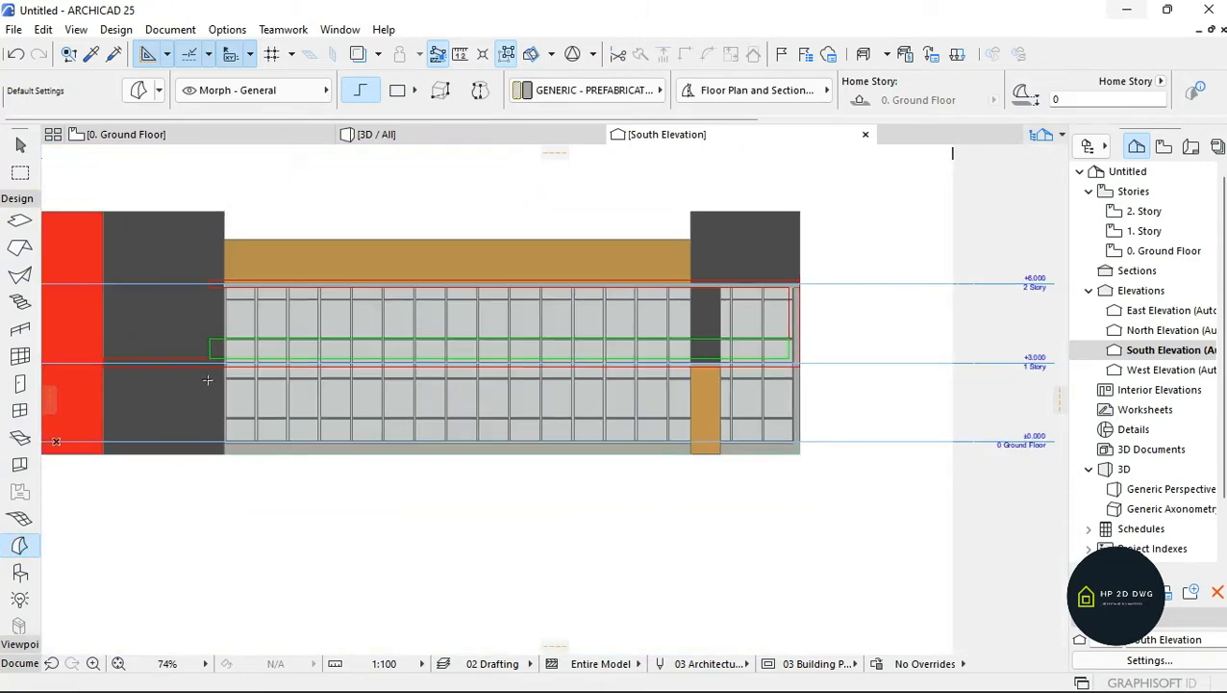
pyautogui.scroll(6, 327, 332)
pyautogui.click(314, 310)
pyautogui.scroll(-5, 322, 338)
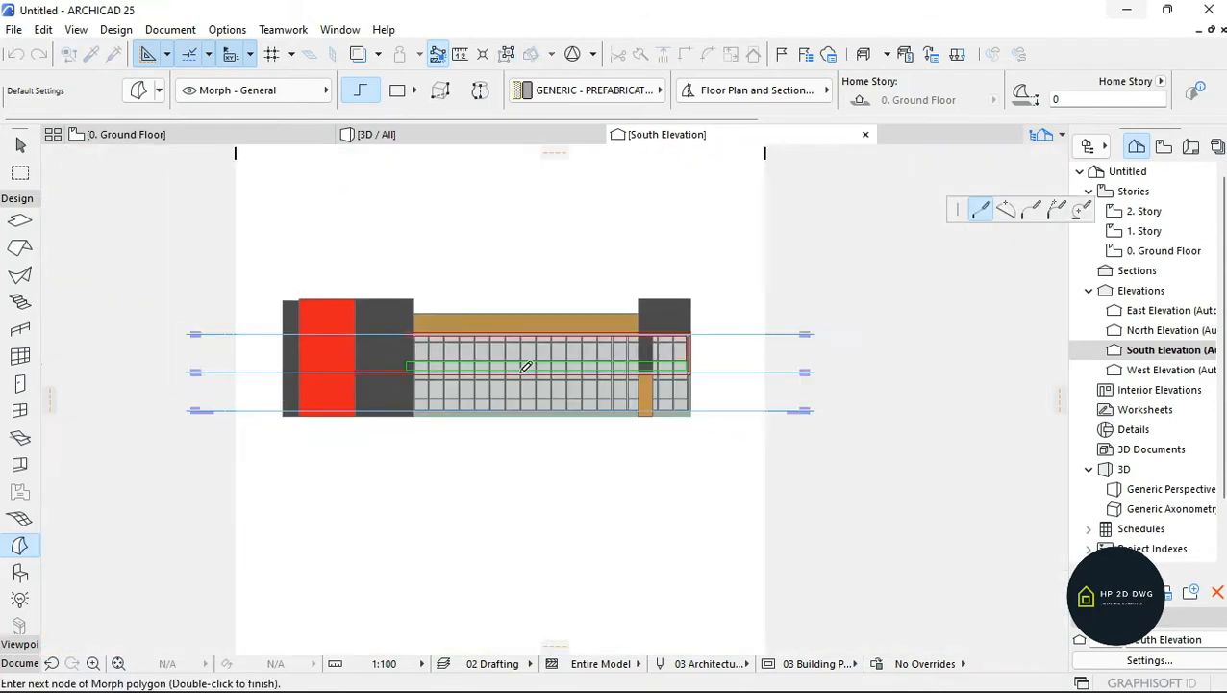
# - Trace the morph polygon around the outer and inner edges of the red frame outline and close it beside the red wall
pyautogui.scroll(5, 640, 370)
pyautogui.scroll(-2, 682, 452)
pyautogui.scroll(2, 685, 335)
pyautogui.scroll(-5, 685, 334)
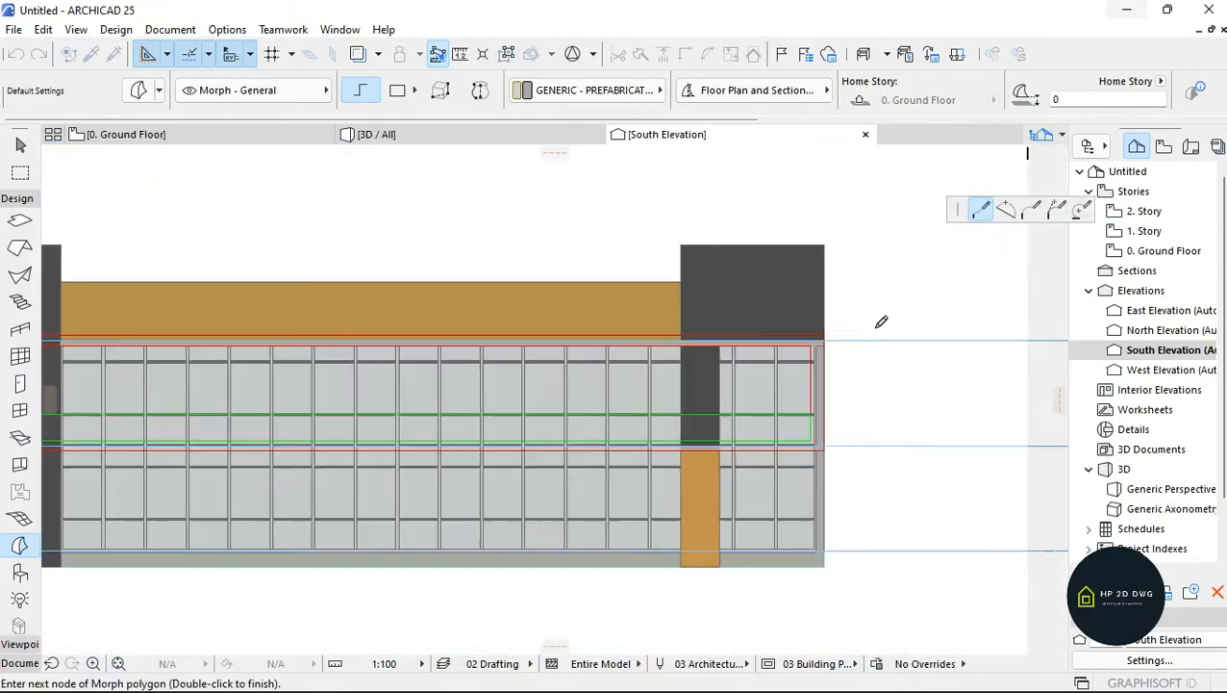
pyautogui.scroll(5, 270, 324)
pyautogui.scroll(-5, 274, 341)
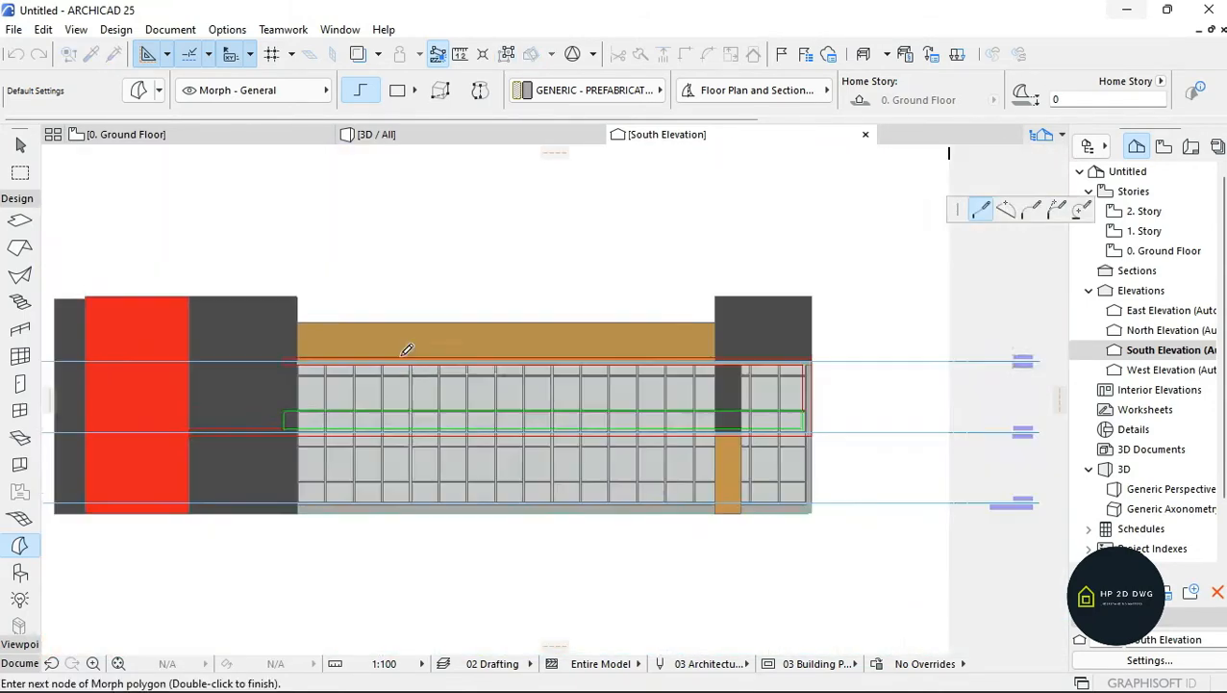
pyautogui.scroll(5, 753, 310)
pyautogui.scroll(-1, 786, 445)
pyautogui.scroll(3, 786, 446)
pyautogui.click(784, 448)
pyautogui.scroll(-5, 908, 433)
pyautogui.scroll(5, 170, 414)
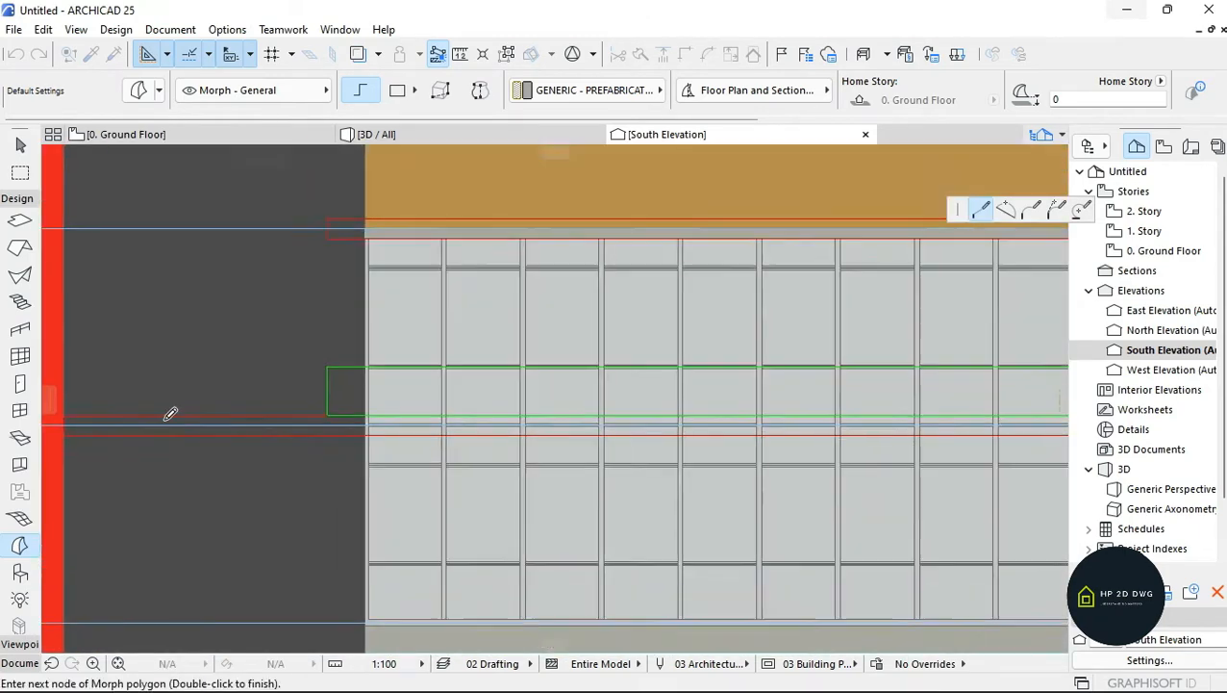
pyautogui.scroll(-4, 171, 413)
pyautogui.scroll(4, 145, 412)
pyautogui.doubleClick(145, 415)
# - Create a morph face from the green band outline above the 1. Story slab
pyautogui.click(408, 416)
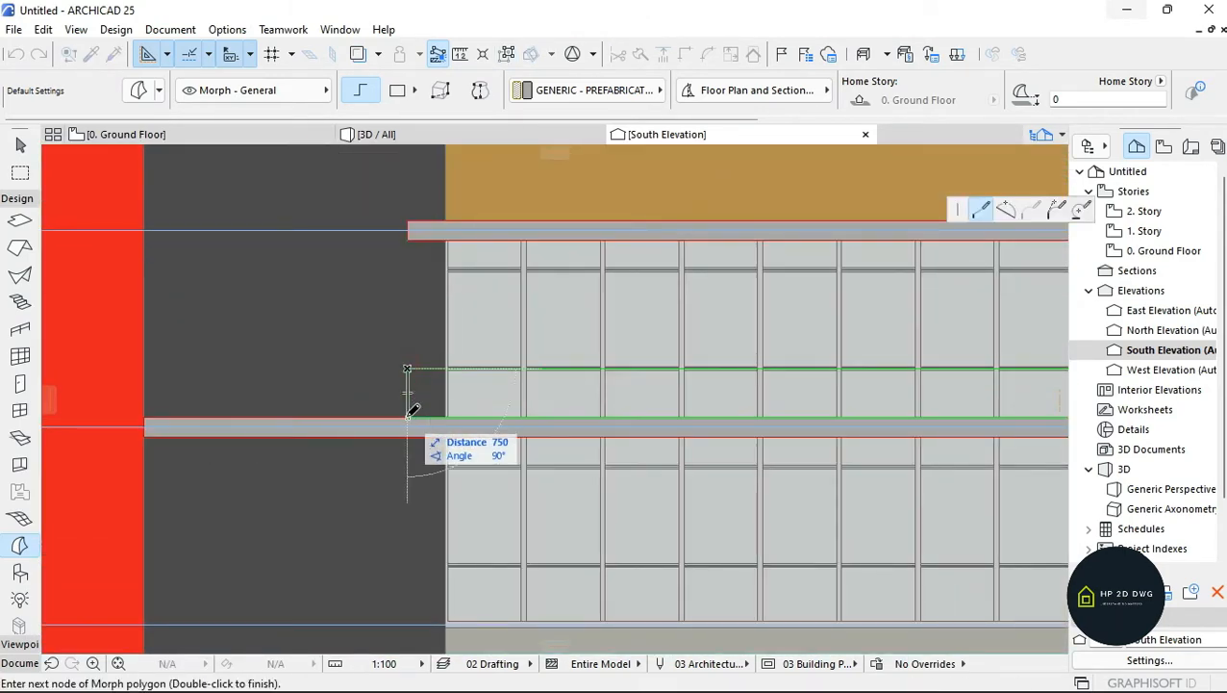
pyautogui.scroll(-5, 830, 444)
pyautogui.scroll(5, 806, 441)
pyautogui.click(803, 387)
pyautogui.scroll(-4, 806, 387)
pyautogui.scroll(5, 357, 368)
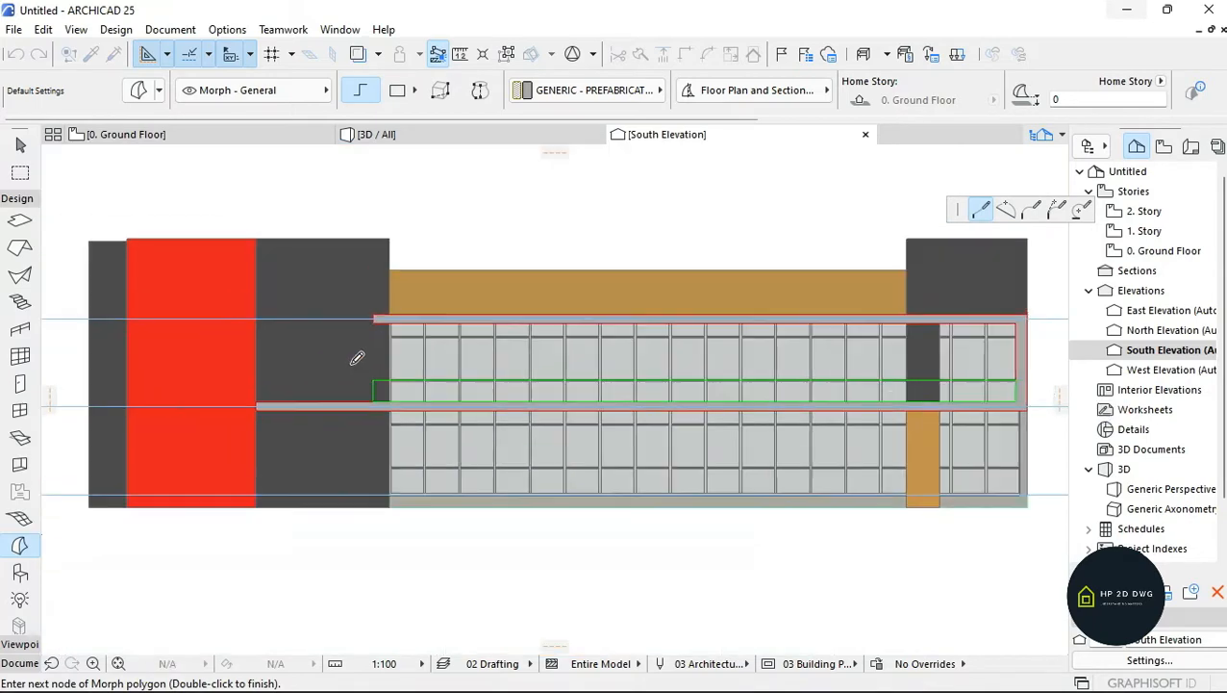
pyautogui.doubleClick(361, 368)
pyautogui.scroll(-5, 483, 344)
pyautogui.scroll(5, 983, 351)
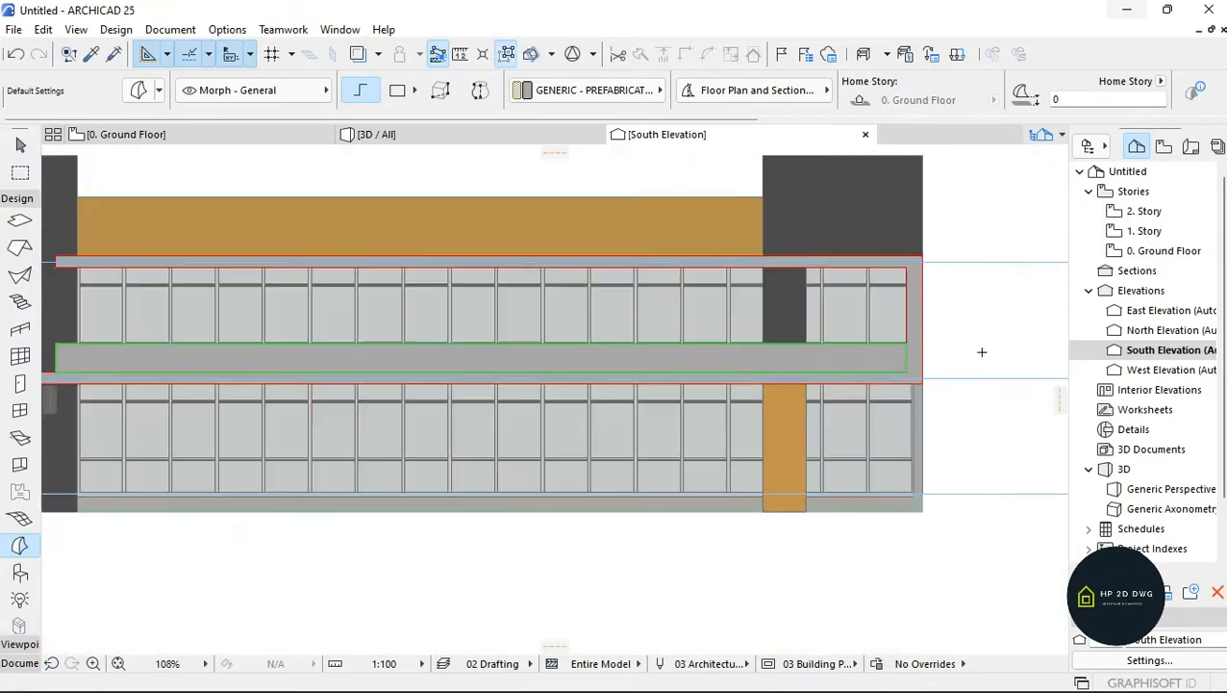
pyautogui.press('Escape')
# - Draw a green rectangular outline about 3 m wide across the frame's lower east corner, from the facade edge toward the brown pillar
pyautogui.click(19, 663)
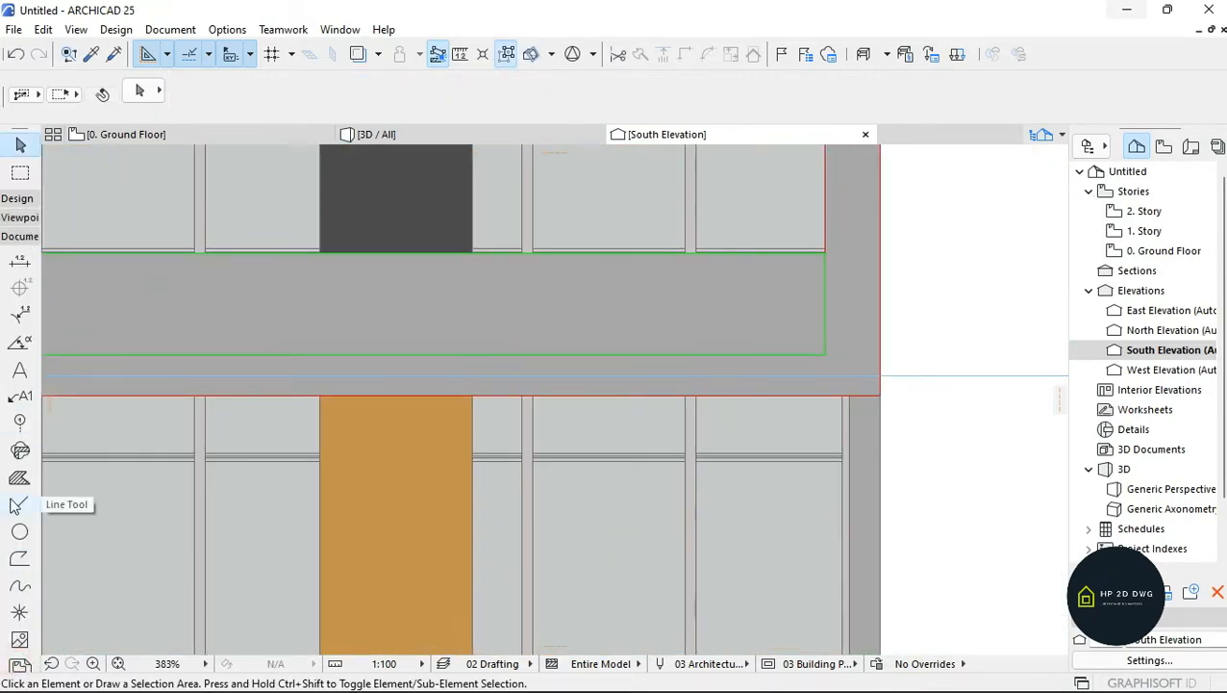
pyautogui.click(19, 504)
pyautogui.scroll(2, 921, 398)
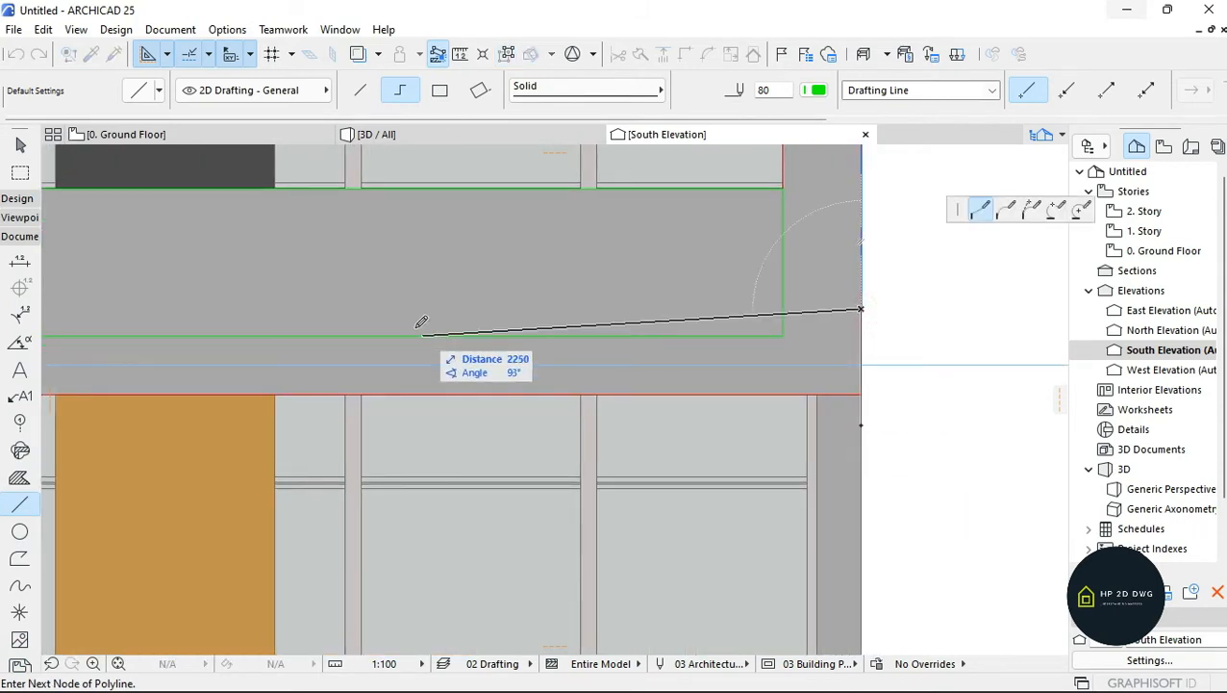
pyautogui.scroll(-4, 367, 308)
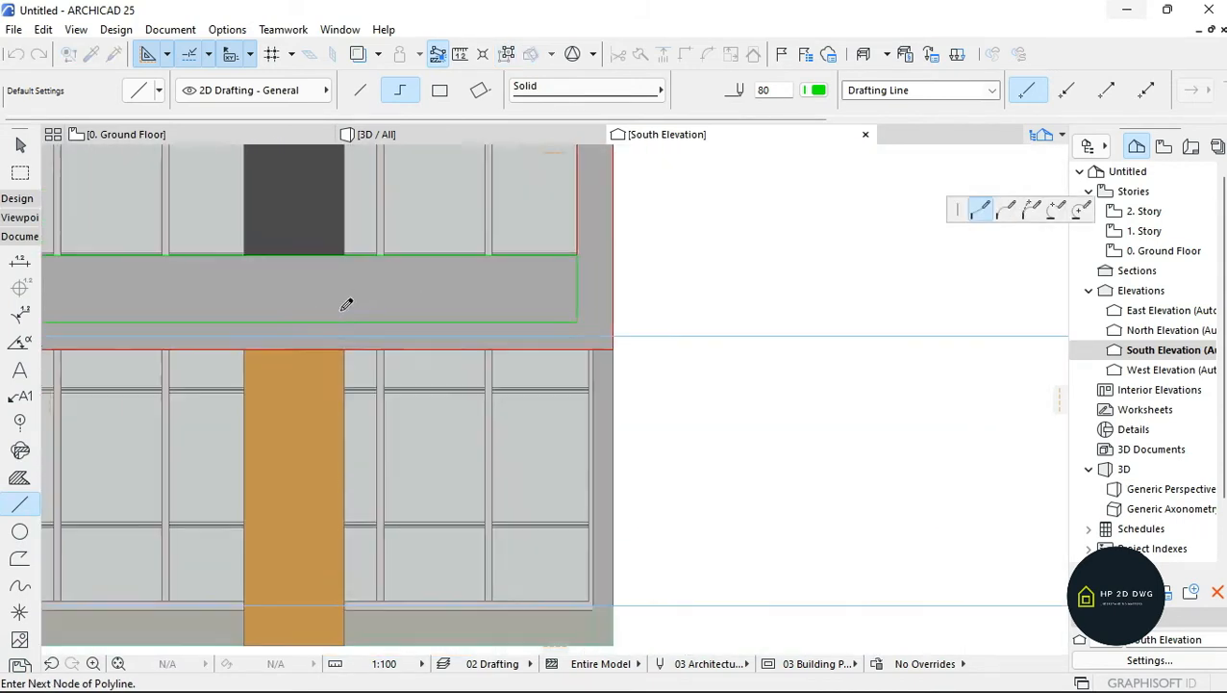
pyautogui.scroll(4, 344, 305)
pyautogui.click(365, 422)
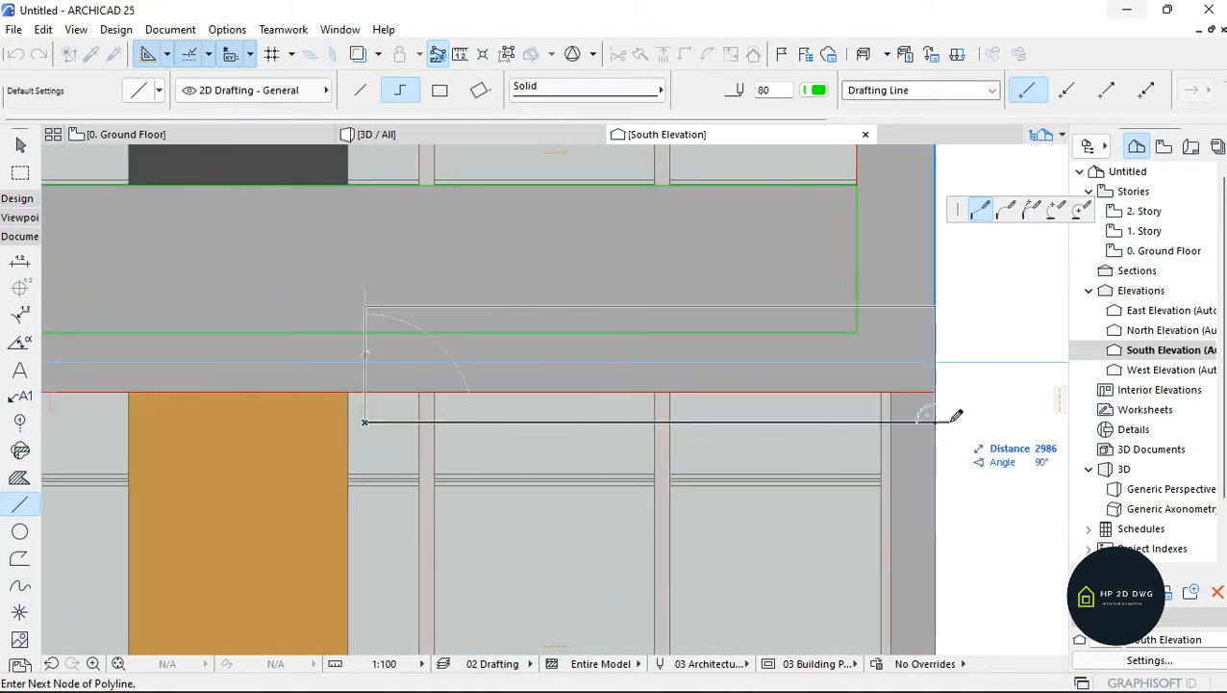
pyautogui.click(935, 422)
pyautogui.press('Escape')
# - Create a morph face from the small green rectangle at the frame's lower east corner
pyautogui.scroll(-3, 462, 476)
pyautogui.scroll(2, 246, 477)
pyautogui.click(17, 198)
pyautogui.click(19, 545)
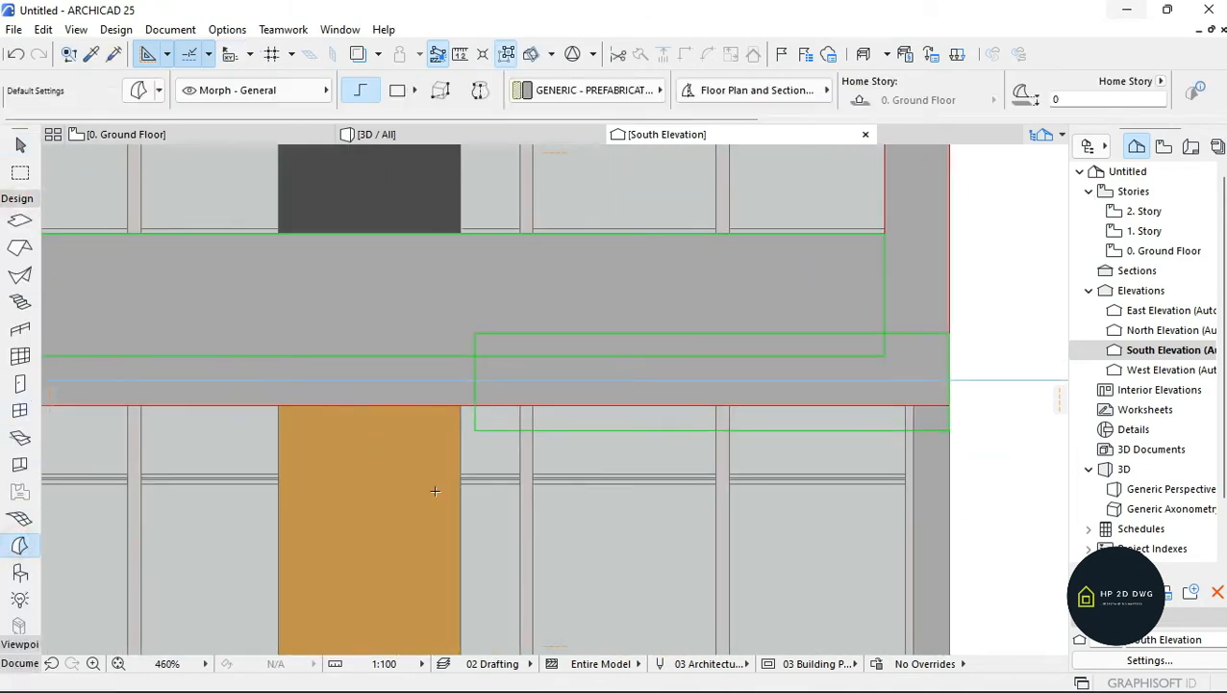
pyautogui.click(483, 429)
pyautogui.press('Escape')
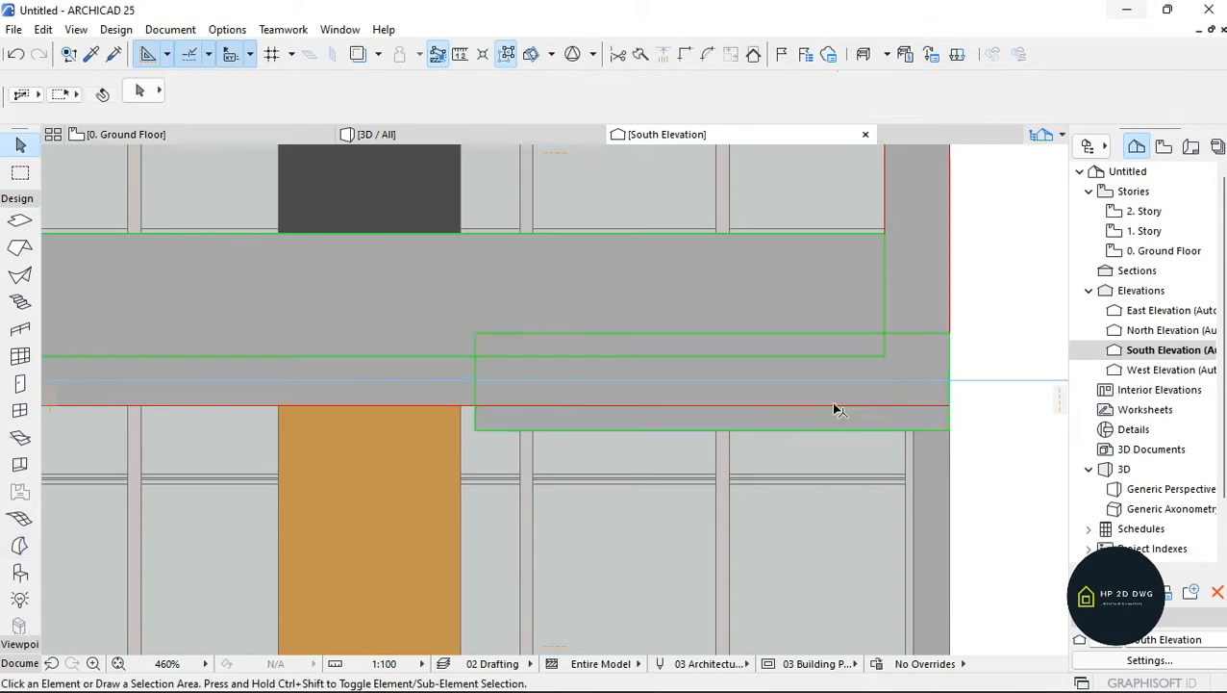
# - Measure the depth of the west facade's frame morph at its south end in the ground floor plan
pyautogui.scroll(-11, 830, 401)
pyautogui.click(414, 135)
pyautogui.click(140, 663)
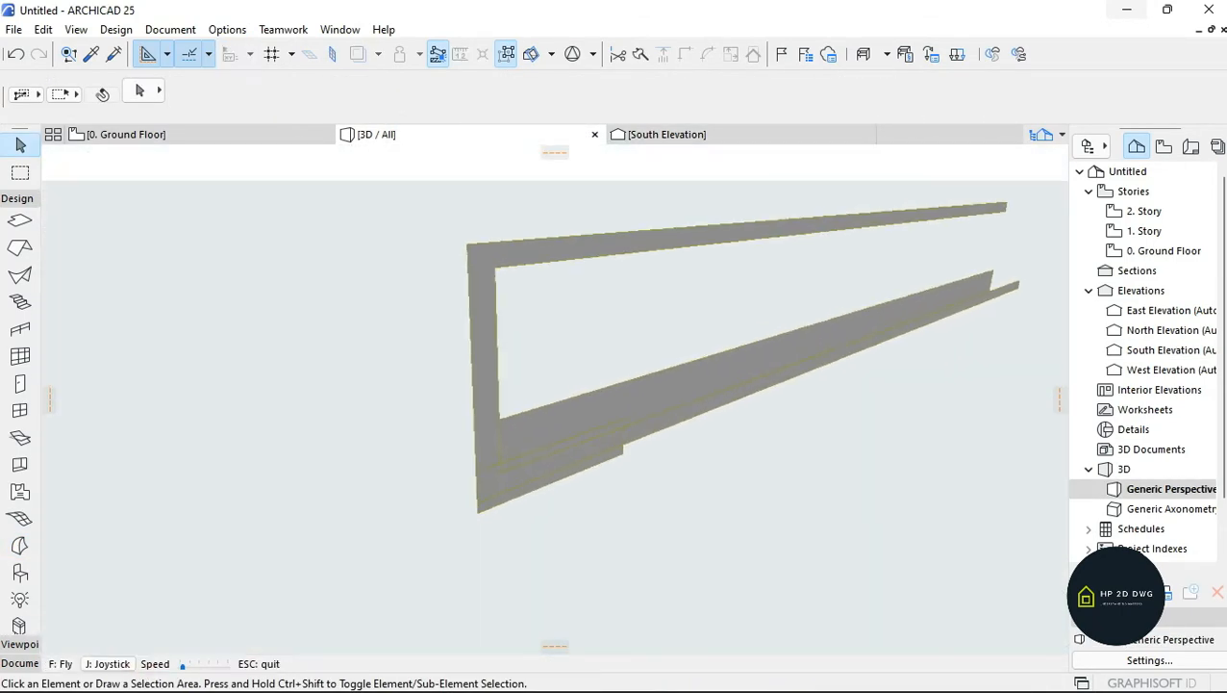
pyautogui.press('Escape')
pyautogui.click(490, 231)
pyautogui.press('Escape')
pyautogui.click(221, 139)
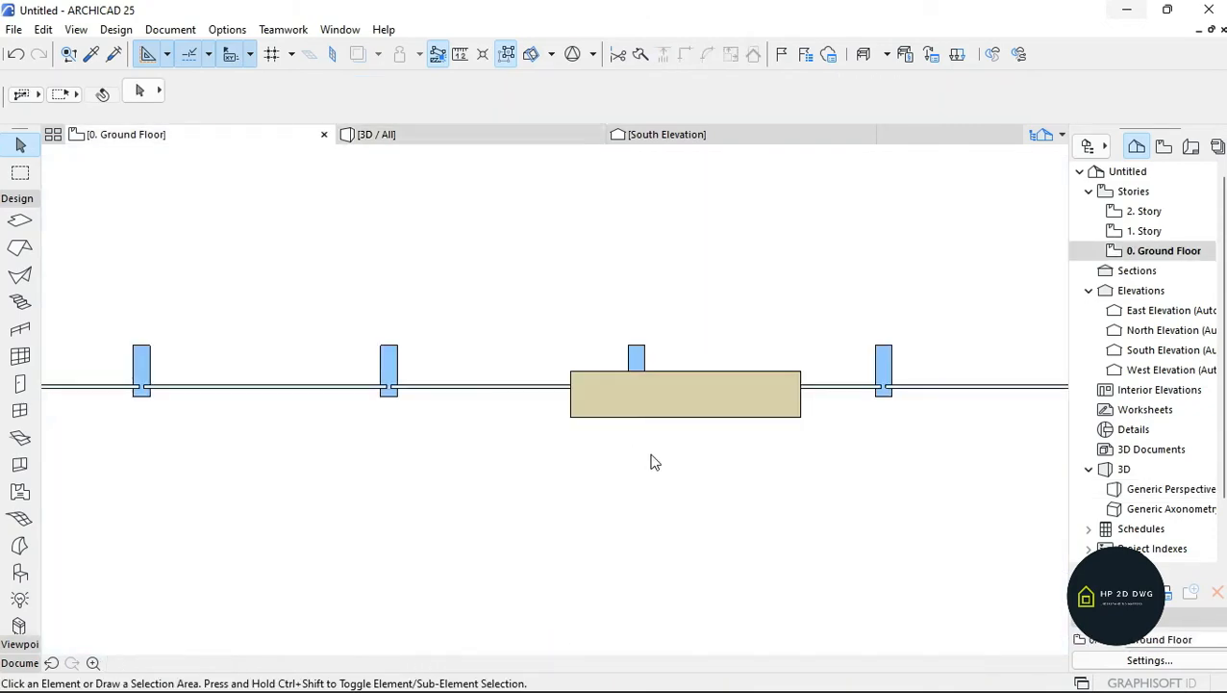
pyautogui.scroll(-12, 652, 460)
pyautogui.scroll(8, 519, 398)
pyautogui.scroll(6, 507, 517)
pyautogui.click(508, 529)
pyautogui.scroll(-6, 558, 522)
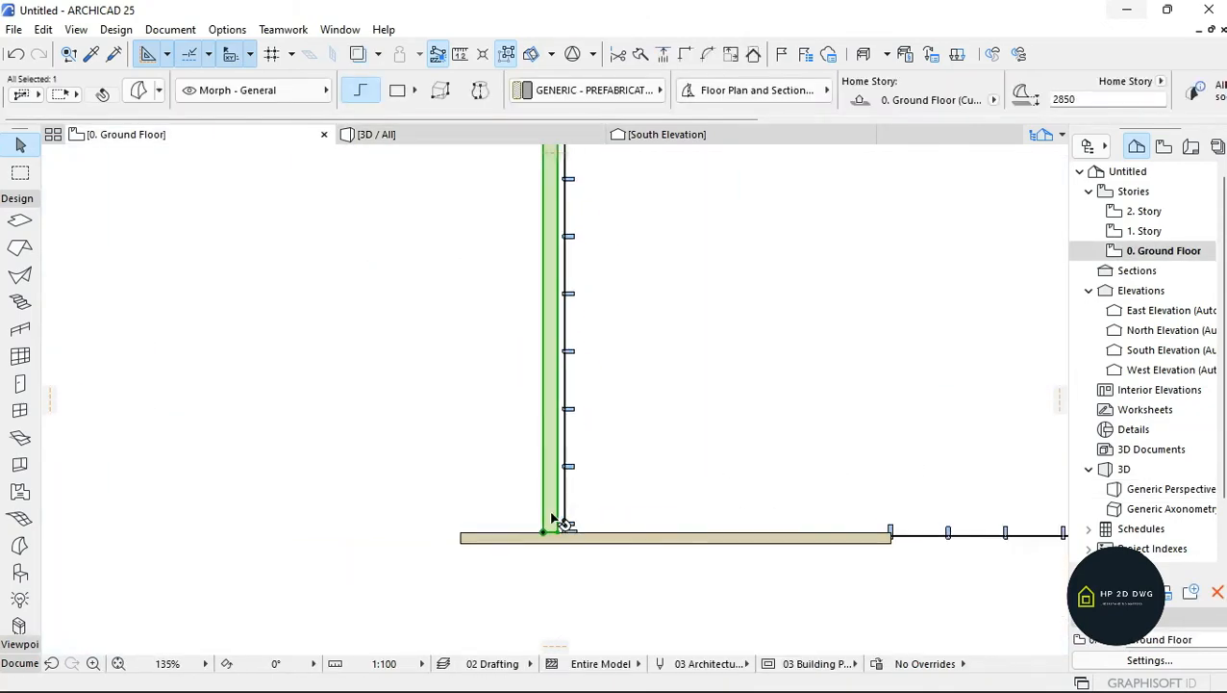
pyautogui.scroll(7, 550, 522)
pyautogui.press('m')
pyautogui.click(635, 565)
pyautogui.press('Escape')
pyautogui.press('Escape')
pyautogui.scroll(-10, 575, 534)
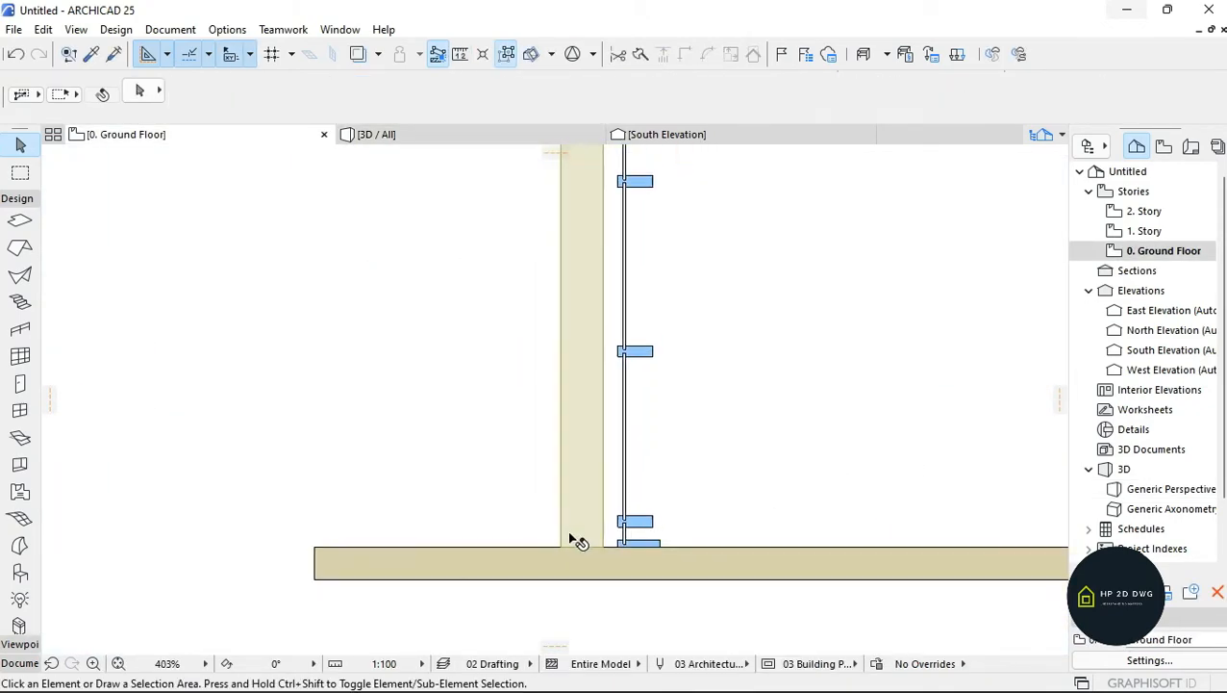
# - Measure the depths of the corner block and the band morph at the west facade's north end in plan
pyautogui.scroll(10, 569, 244)
pyautogui.press('m')
pyautogui.click(498, 261)
pyautogui.press('Escape')
pyautogui.scroll(-9, 538, 272)
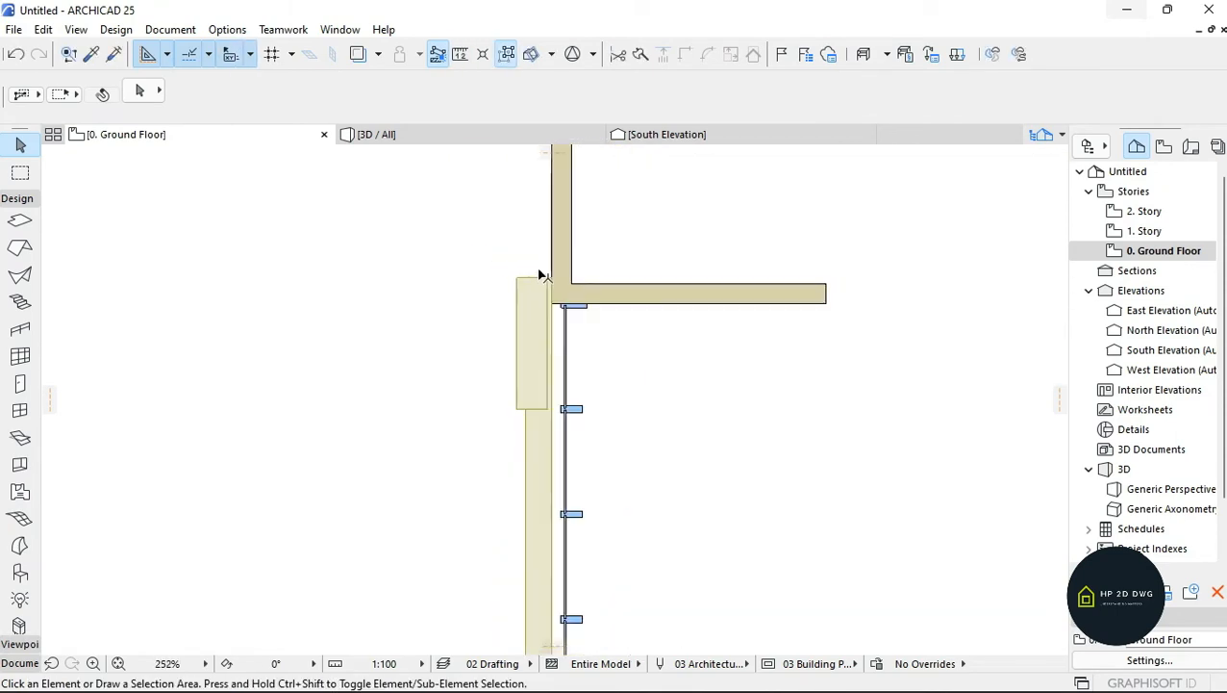
pyautogui.scroll(8, 550, 326)
pyautogui.press('m')
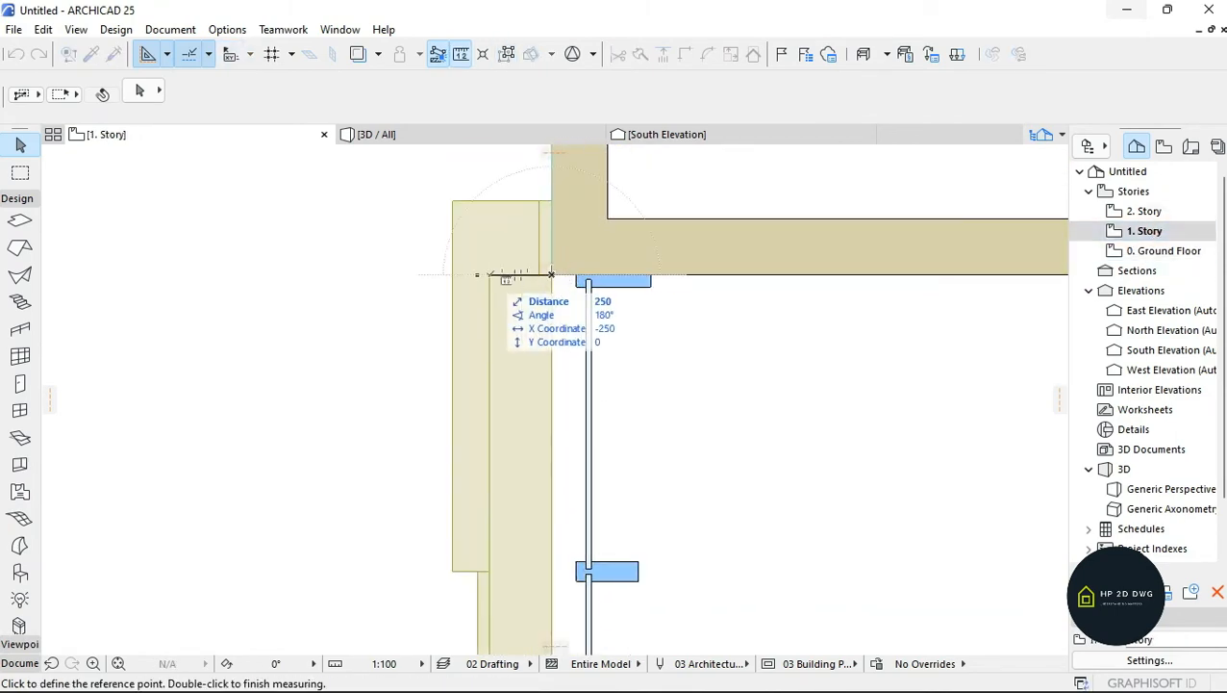
pyautogui.press('Escape')
pyautogui.scroll(-8, 498, 276)
# - Extrude the frame-shaped morph face outward 300 mm in the 3D view
pyautogui.press('F3')
pyautogui.click(494, 220)
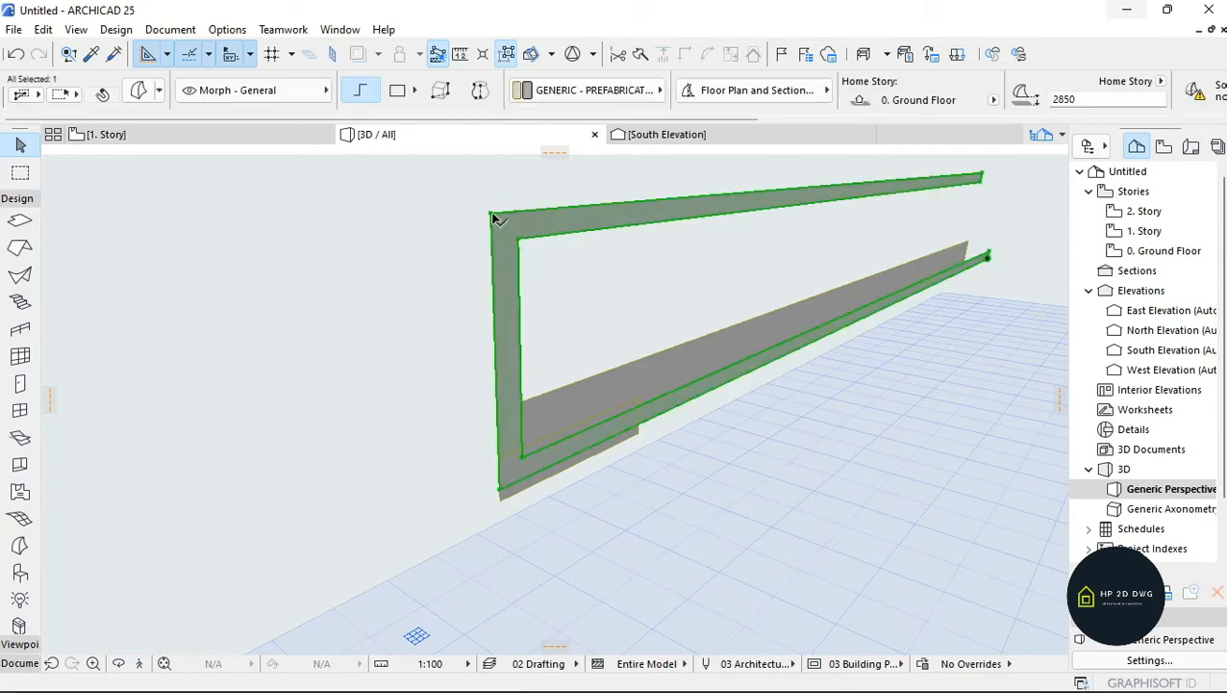
pyautogui.click(492, 215)
pyautogui.click(1032, 210)
pyautogui.write('300')
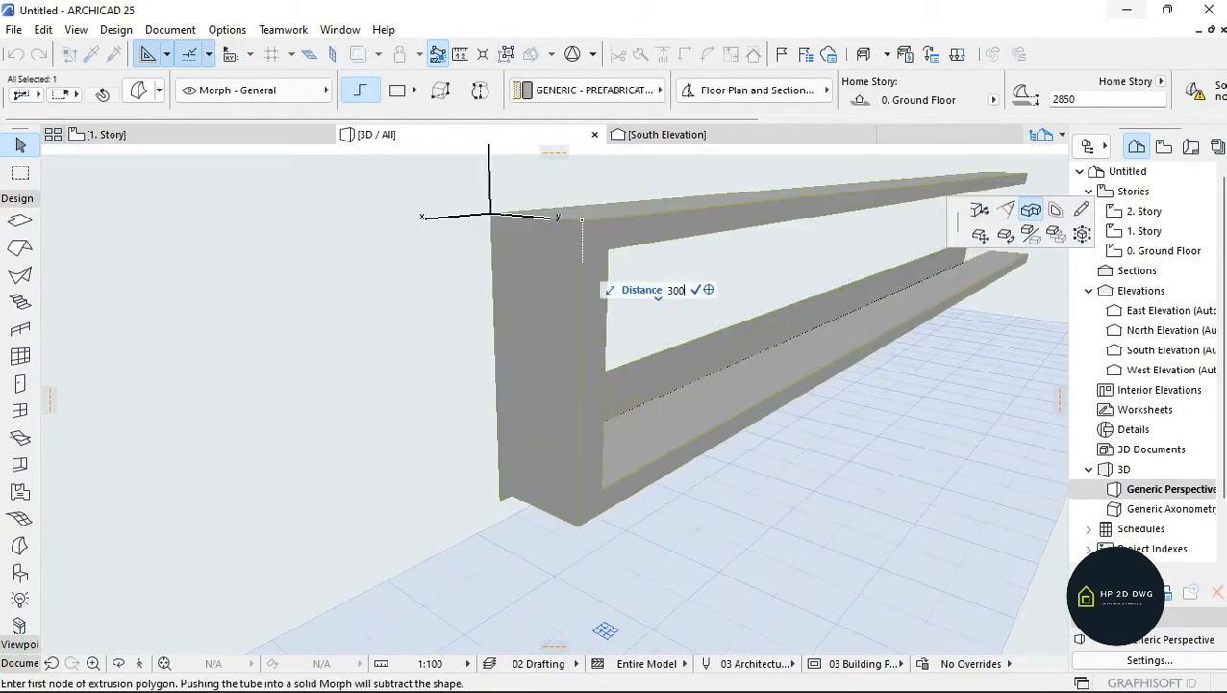
pyautogui.press('Return')
# - Extrude the long band face slightly shallower than the frame, and the small corner rectangle slightly deeper than the frame
pyautogui.click(551, 405)
pyautogui.click(524, 402)
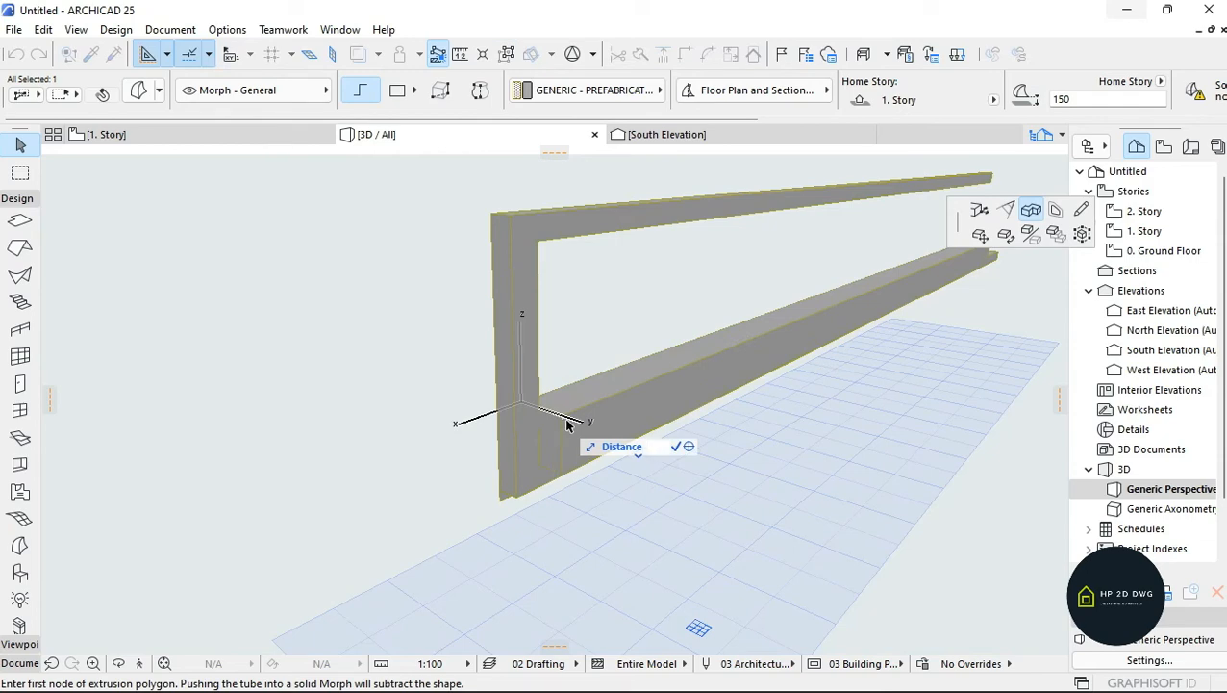
pyautogui.press('Return')
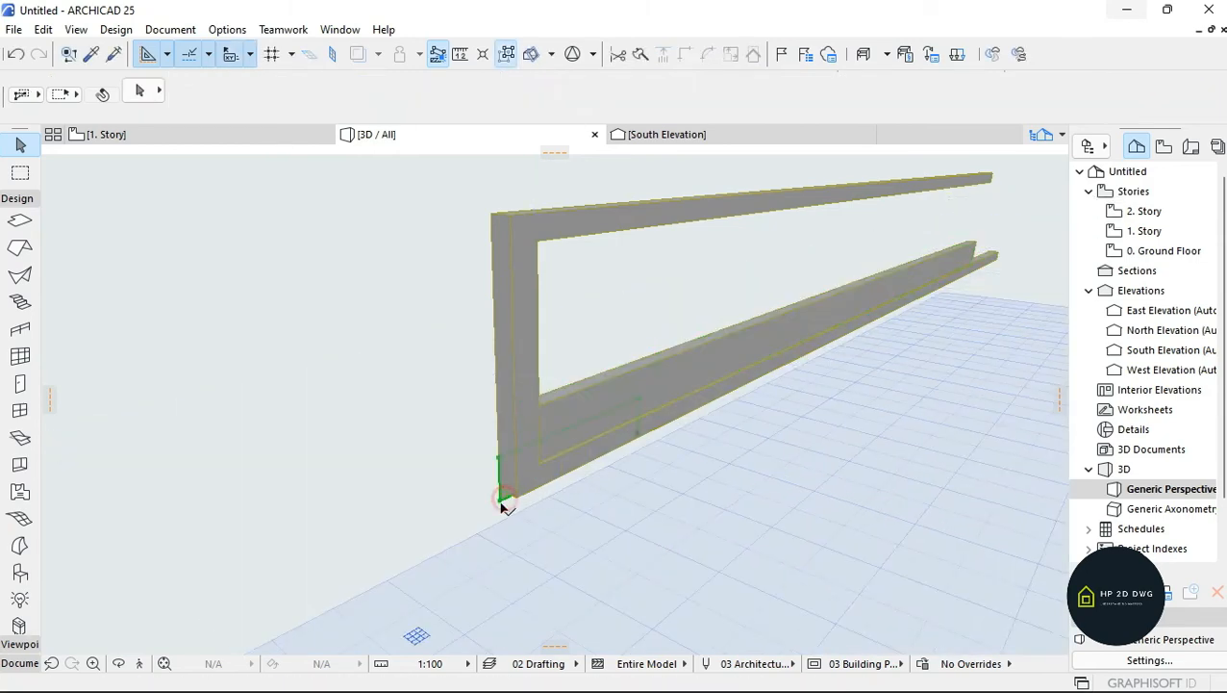
pyautogui.click(499, 459)
pyautogui.write('300')
pyautogui.press('Return')
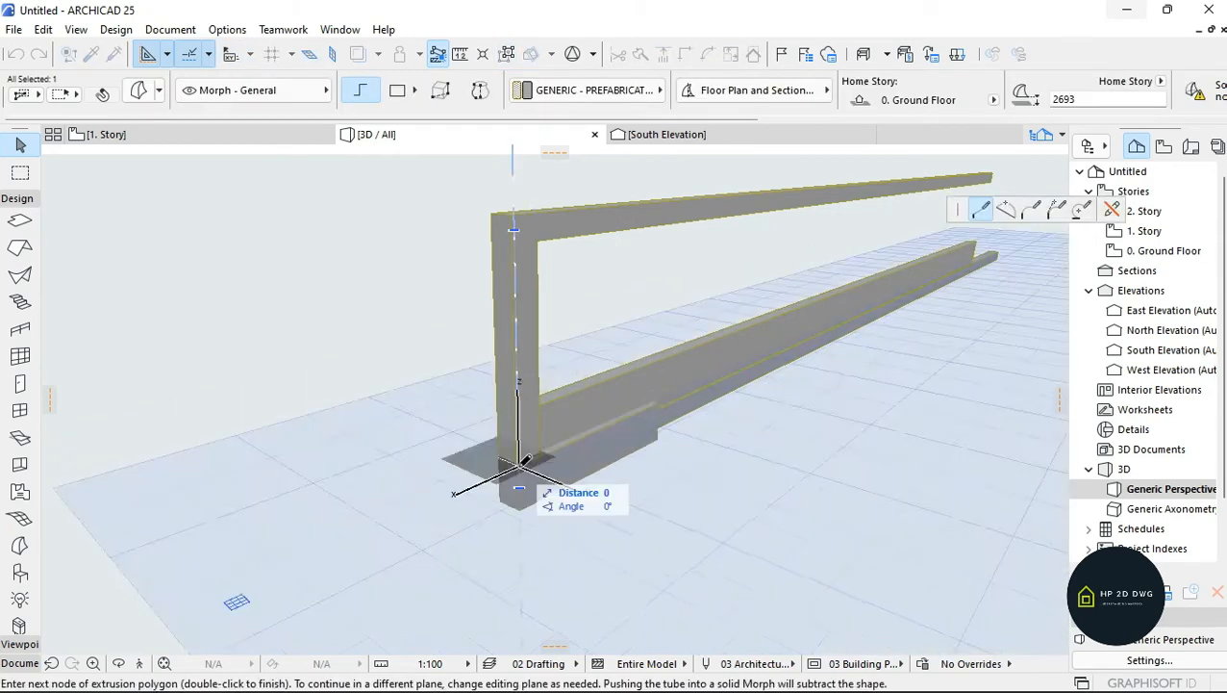
pyautogui.press('Return')
# - Override the small corner block's surface with Paint - Vermilion
pyautogui.click(539, 474)
pyautogui.click(144, 94)
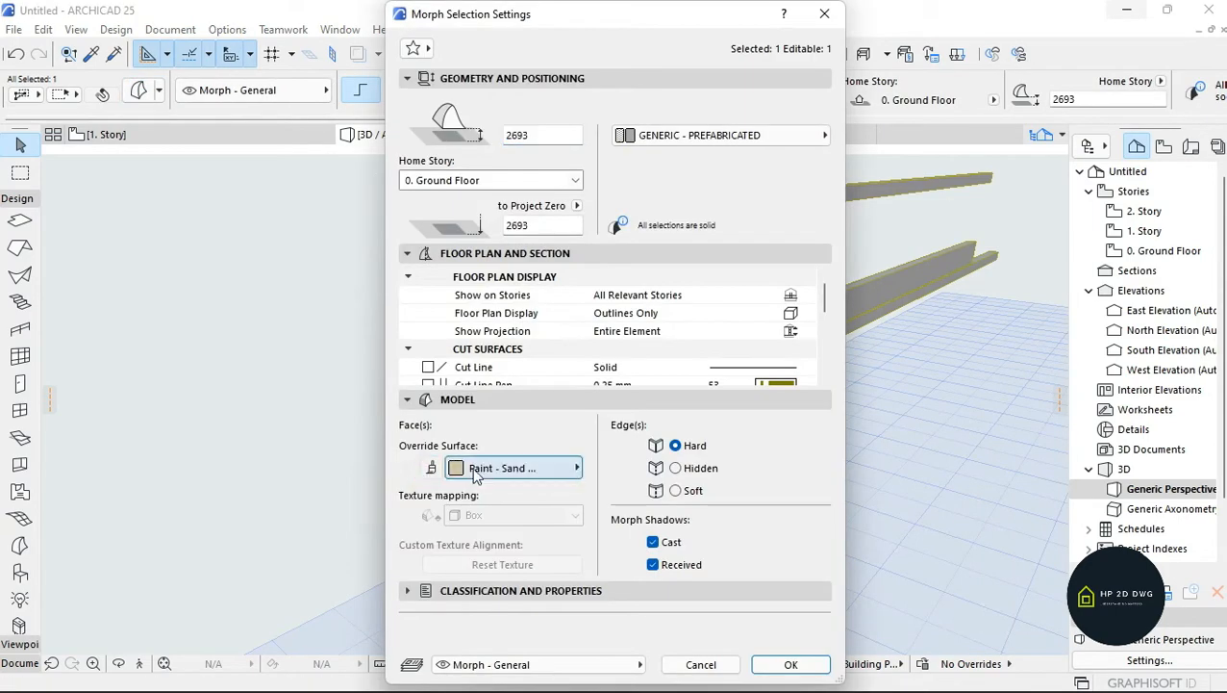
pyautogui.click(474, 475)
pyautogui.click(1089, 428)
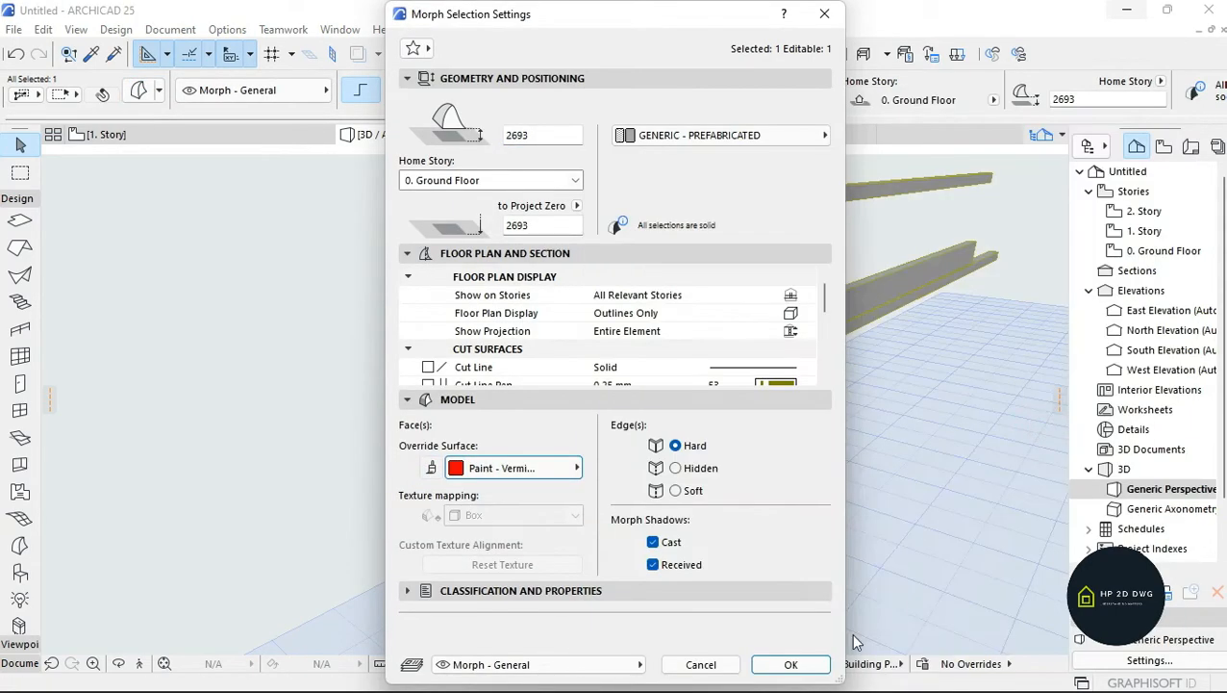
pyautogui.click(791, 664)
pyautogui.click(727, 576)
# - Override the long band morph's surface with a golden-brown finish
pyautogui.click(686, 370)
pyautogui.click(144, 94)
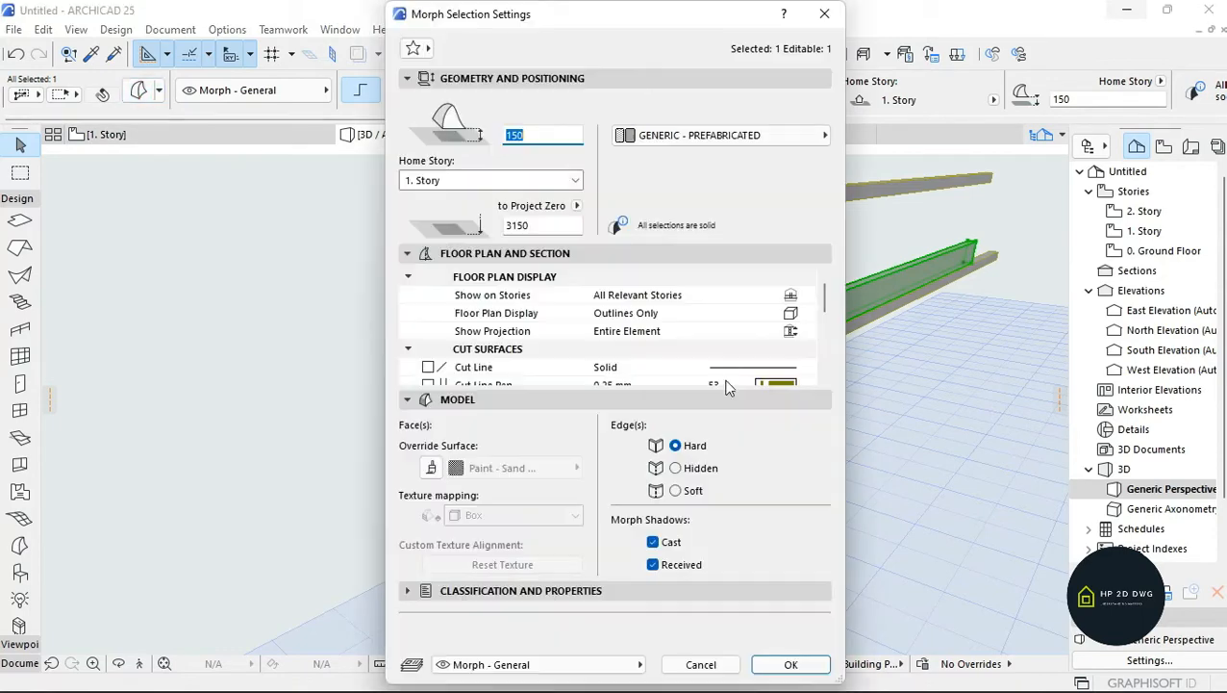
pyautogui.click(515, 469)
pyautogui.click(1068, 520)
pyautogui.click(791, 664)
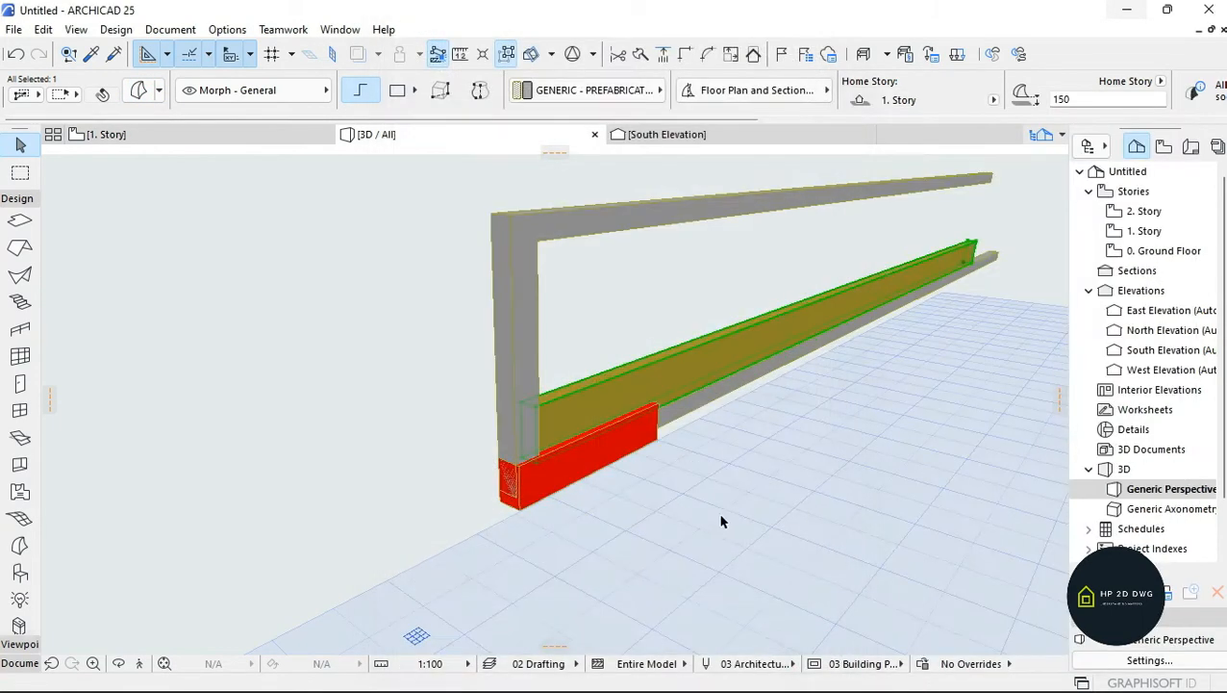
# - Override the frame morph's surface with Paint - Glossy White
pyautogui.click(510, 308)
pyautogui.doubleClick(610, 224)
pyautogui.click(514, 468)
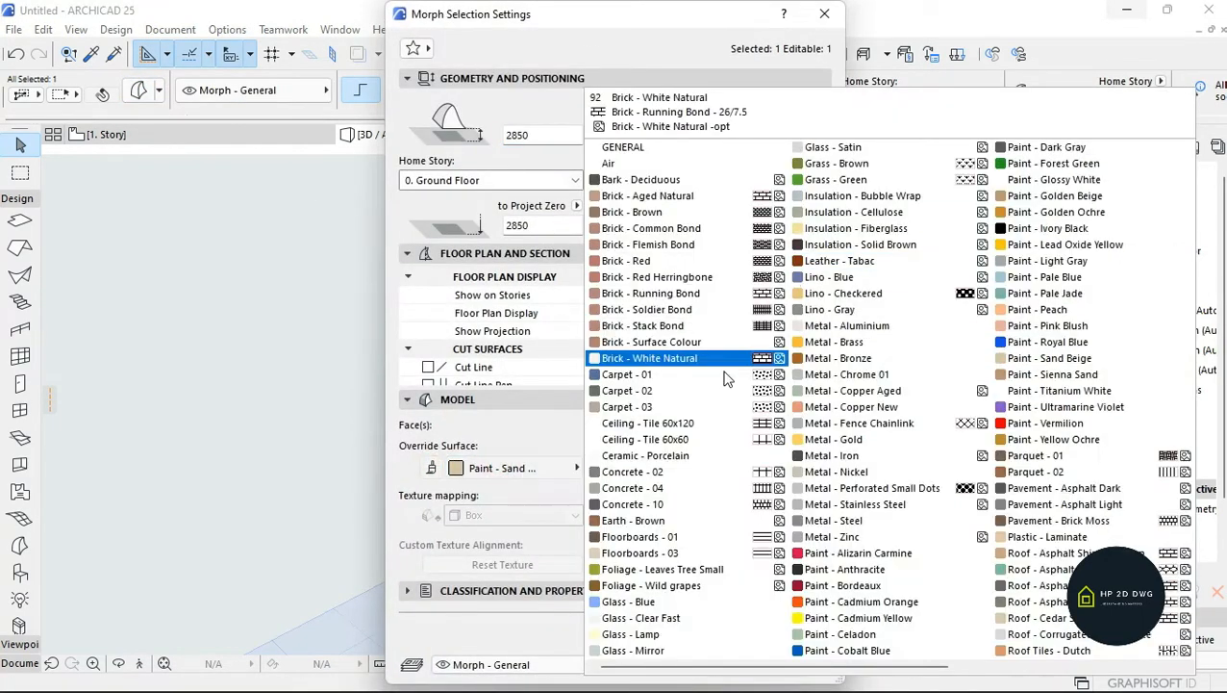
pyautogui.click(1049, 179)
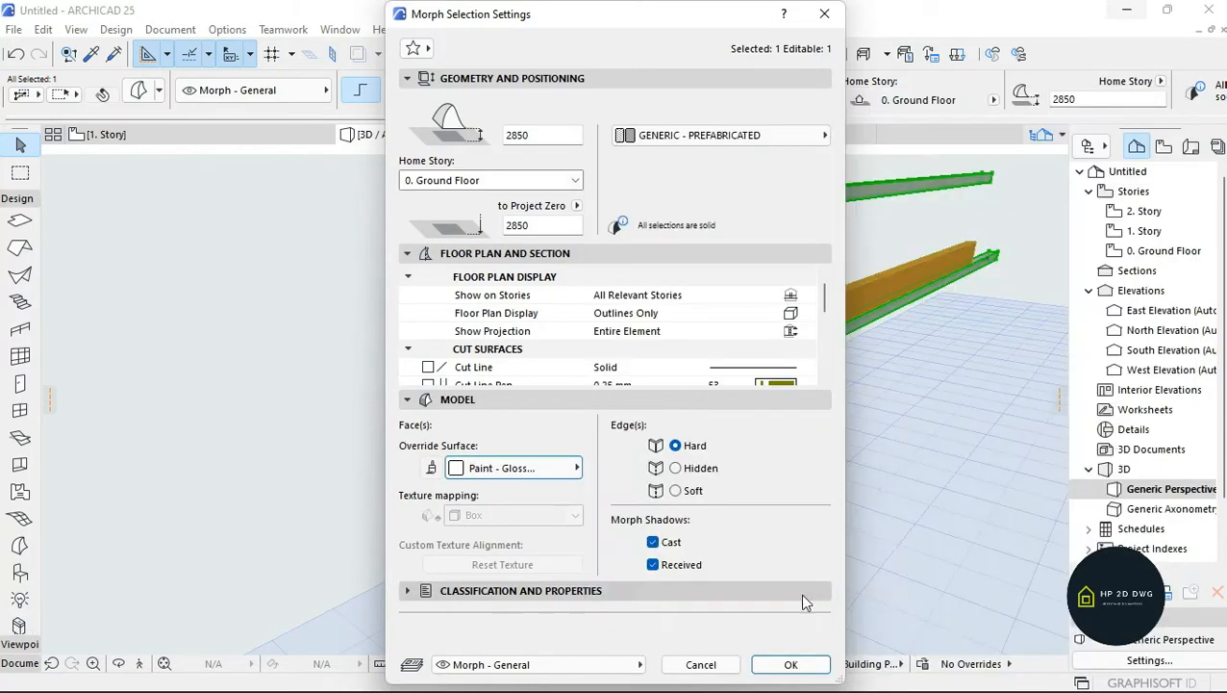
pyautogui.click(791, 664)
# - In the 1. Story plan, move the band morph from the south elevation line up against the building's south facade
pyautogui.click(178, 149)
pyautogui.click(178, 139)
pyautogui.scroll(-5, 496, 364)
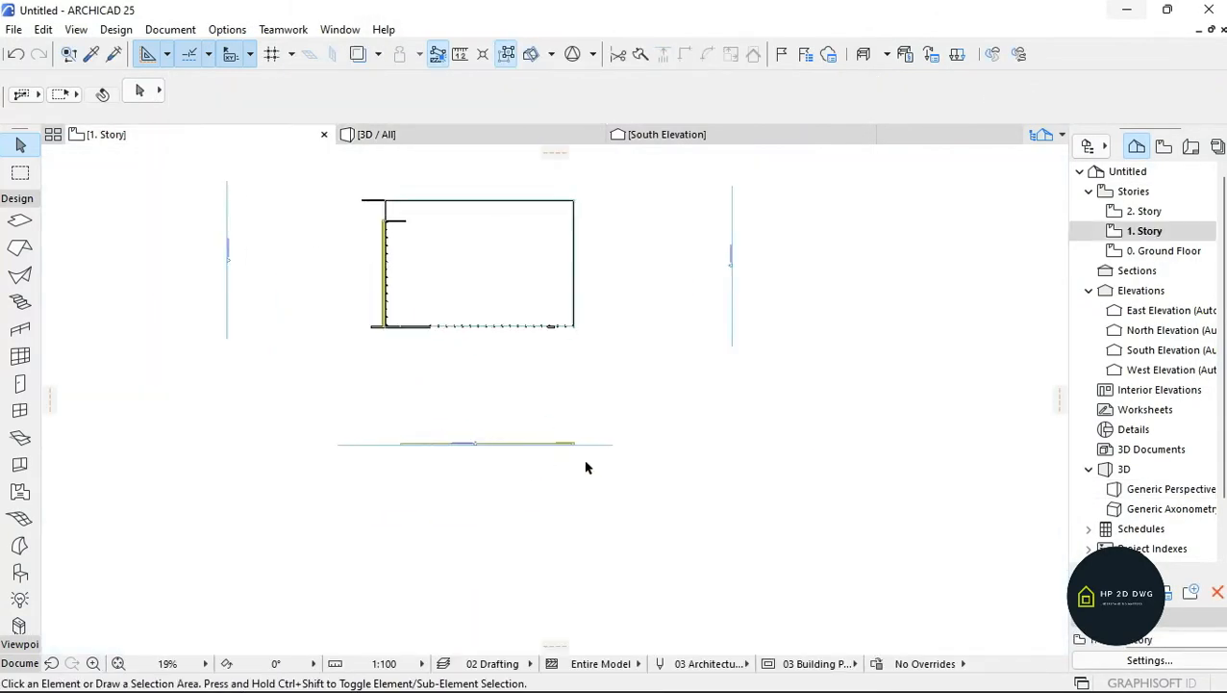
pyautogui.scroll(15, 568, 444)
pyautogui.scroll(-3, 673, 458)
pyautogui.click(564, 456)
pyautogui.scroll(5, 743, 435)
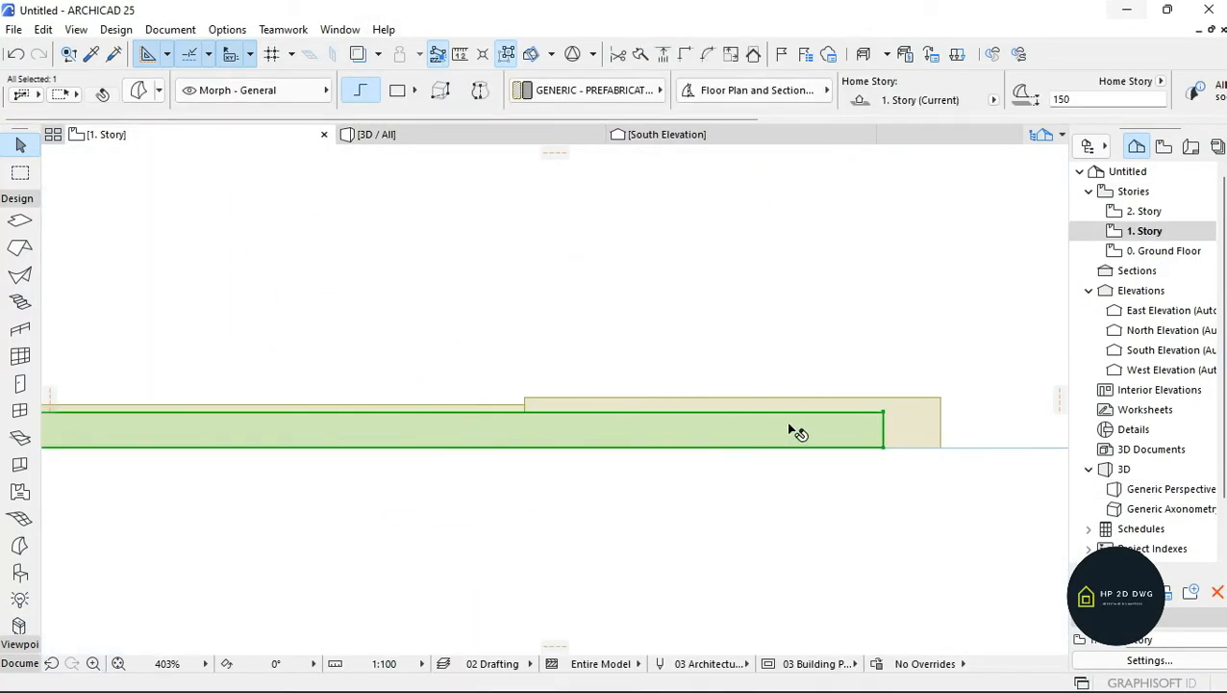
pyautogui.click(883, 415)
pyautogui.click(980, 236)
pyautogui.scroll(-8, 881, 476)
pyautogui.scroll(14, 883, 318)
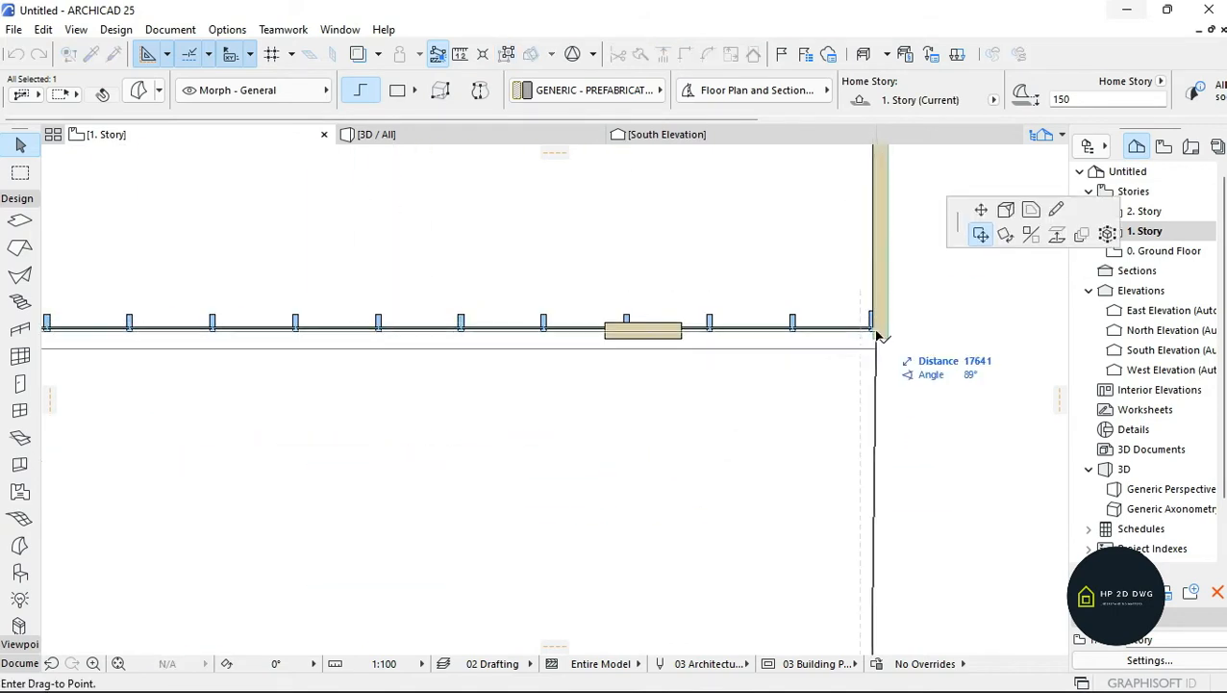
pyautogui.click(849, 320)
# - Move the frame morph from the south elevation line onto the south facade, aligned with the east wall's outer corner
pyautogui.scroll(-10, 808, 293)
pyautogui.scroll(8, 777, 583)
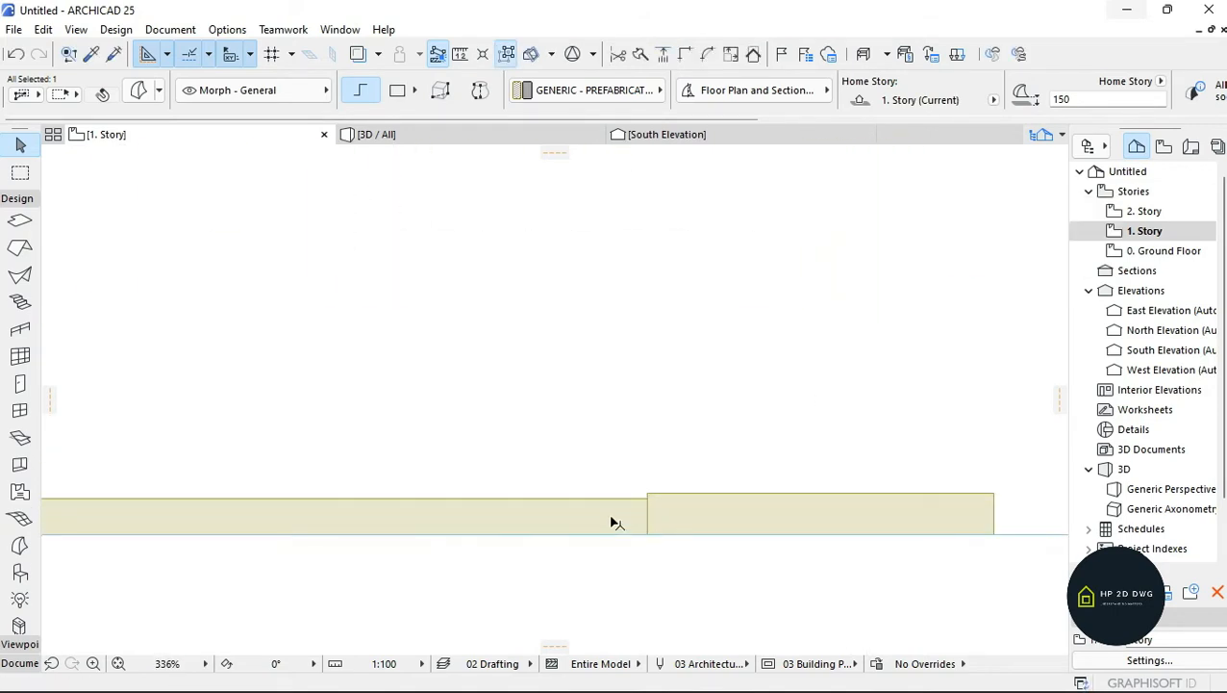
pyautogui.click(612, 521)
pyautogui.click(996, 502)
pyautogui.scroll(-6, 953, 495)
pyautogui.scroll(6, 901, 340)
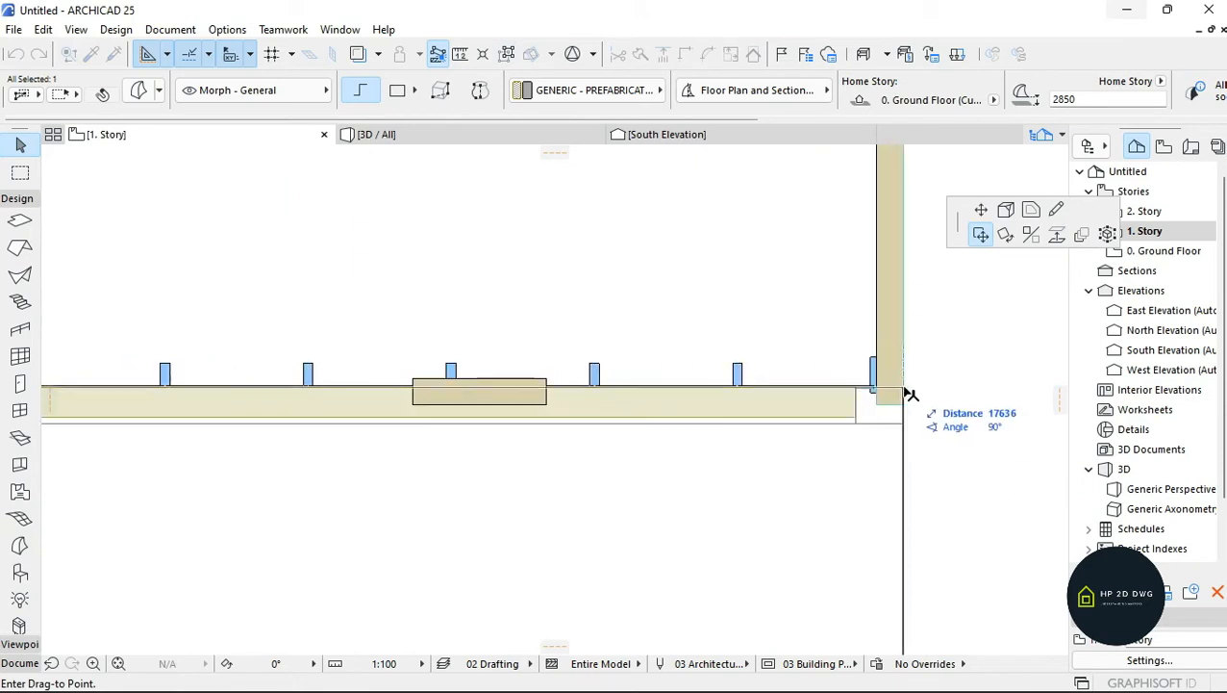
pyautogui.scroll(3, 906, 400)
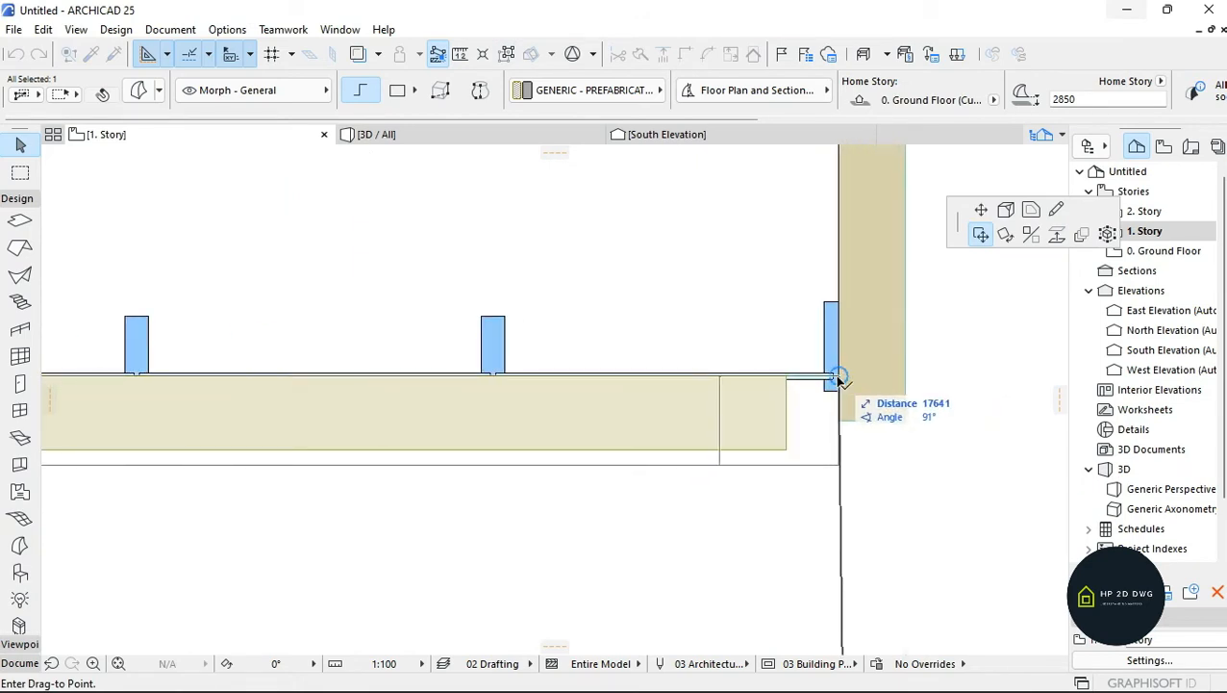
pyautogui.keyDown('shift'); pyautogui.click(899, 417); pyautogui.keyUp('shift')
# - Move the small corner block from the south elevation line to the outer corner of the south and east walls
pyautogui.scroll(-8, 852, 433)
pyautogui.scroll(8, 825, 508)
pyautogui.click(829, 495)
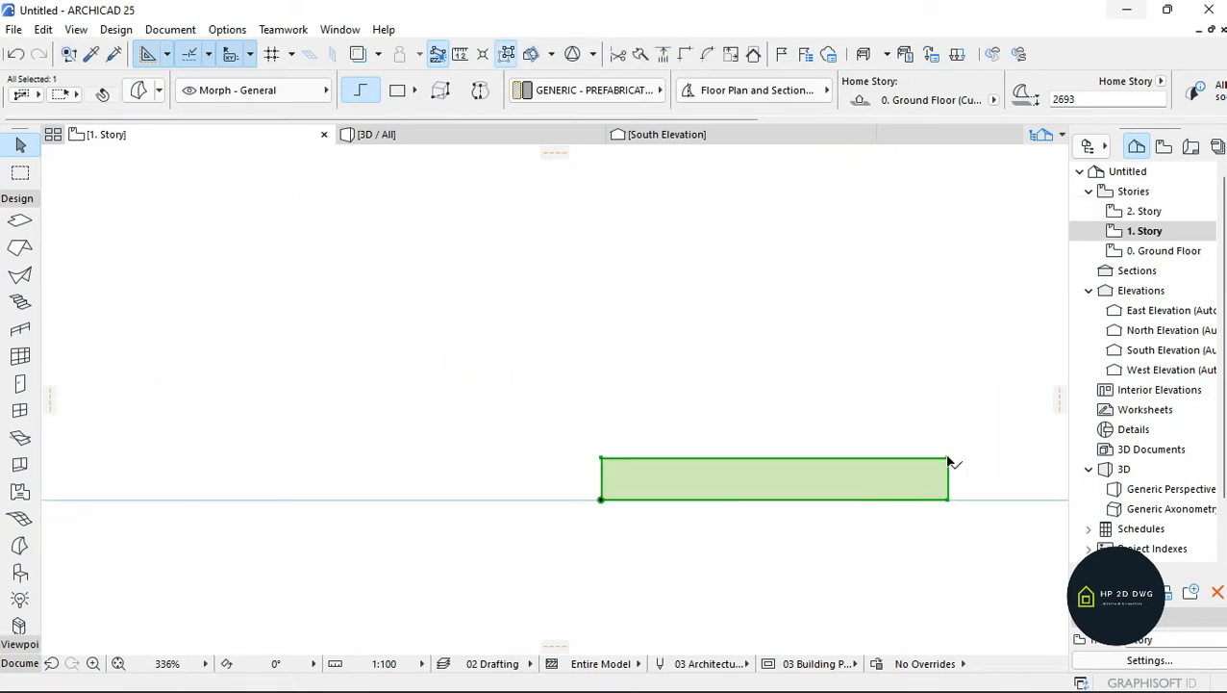
pyautogui.click(950, 463)
pyautogui.scroll(-8, 786, 510)
pyautogui.scroll(8, 863, 439)
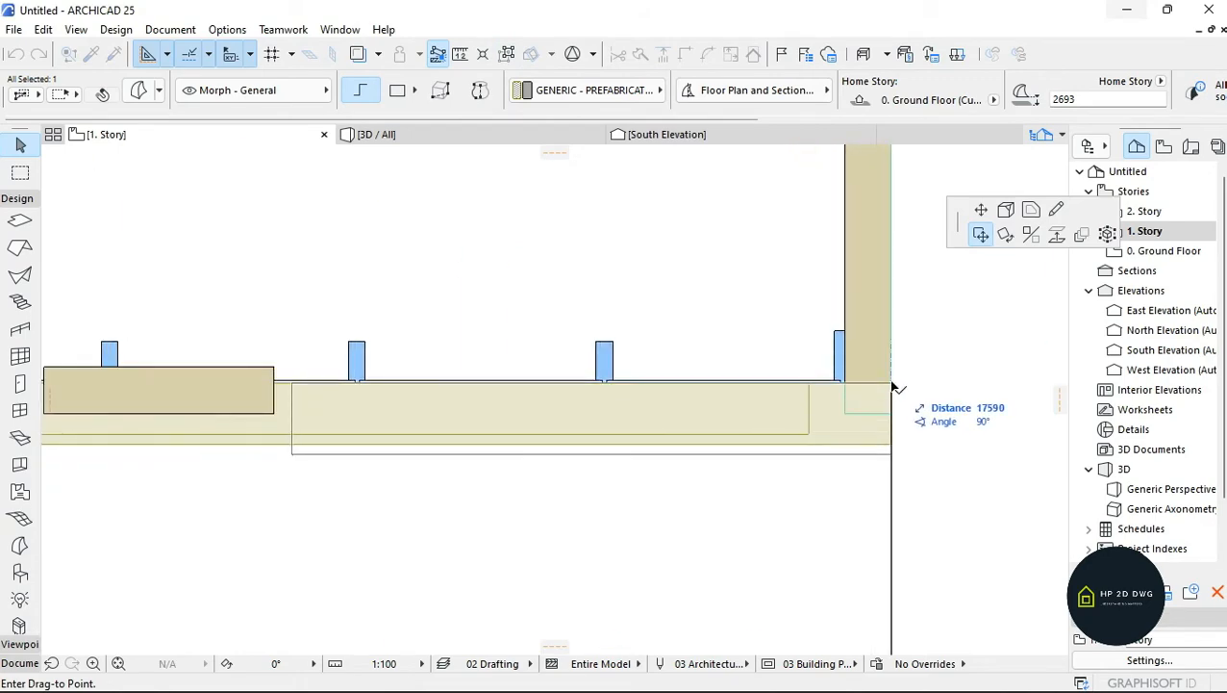
pyautogui.click(892, 383)
# - Shift the corner block slightly outward from the south facade and measure its offset from the wall corner
pyautogui.click(909, 508)
pyautogui.click(883, 439)
pyautogui.click(890, 454)
pyautogui.click(892, 384)
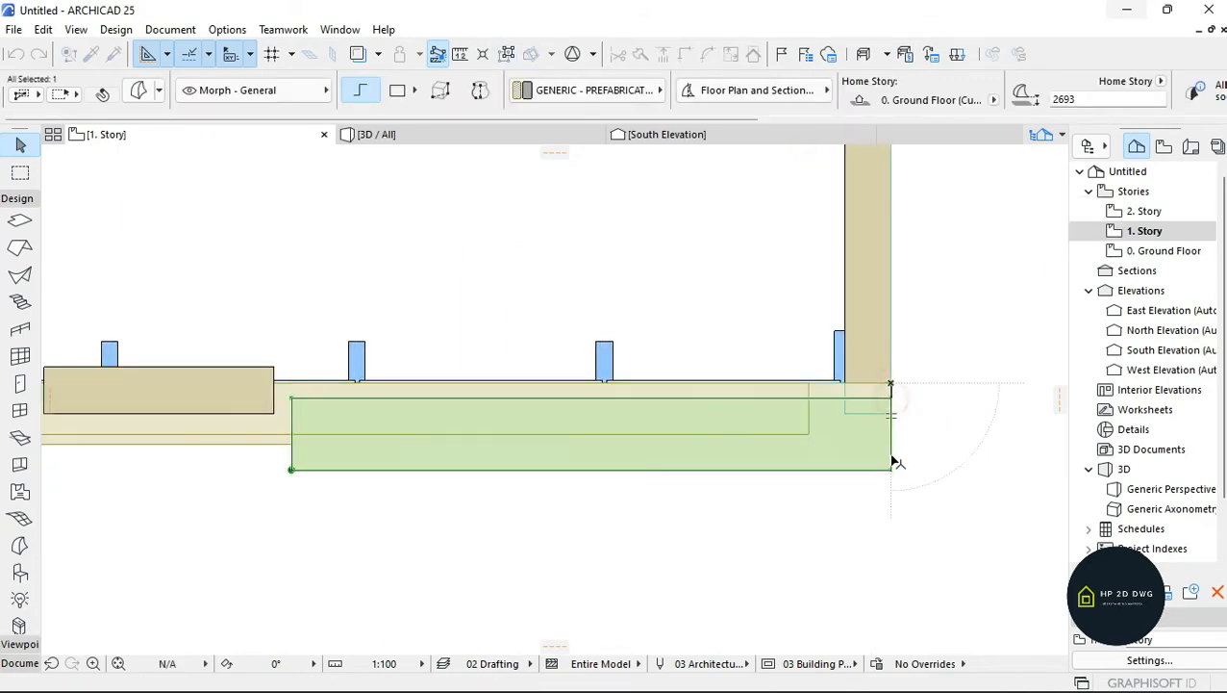
pyautogui.click(894, 463)
# - Examine the placed frame, bands and corner blocks on both glazed facades in the 3D perspective
pyautogui.scroll(-8, 894, 463)
pyautogui.press('F3')
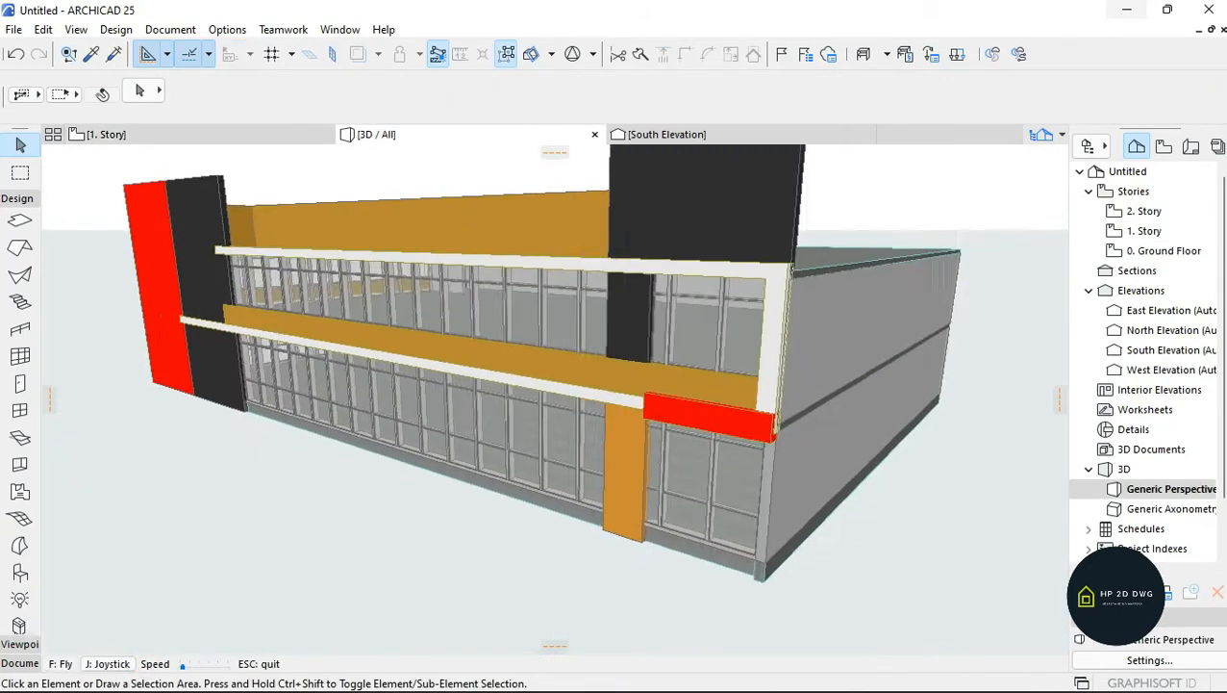
pyautogui.press('Left')
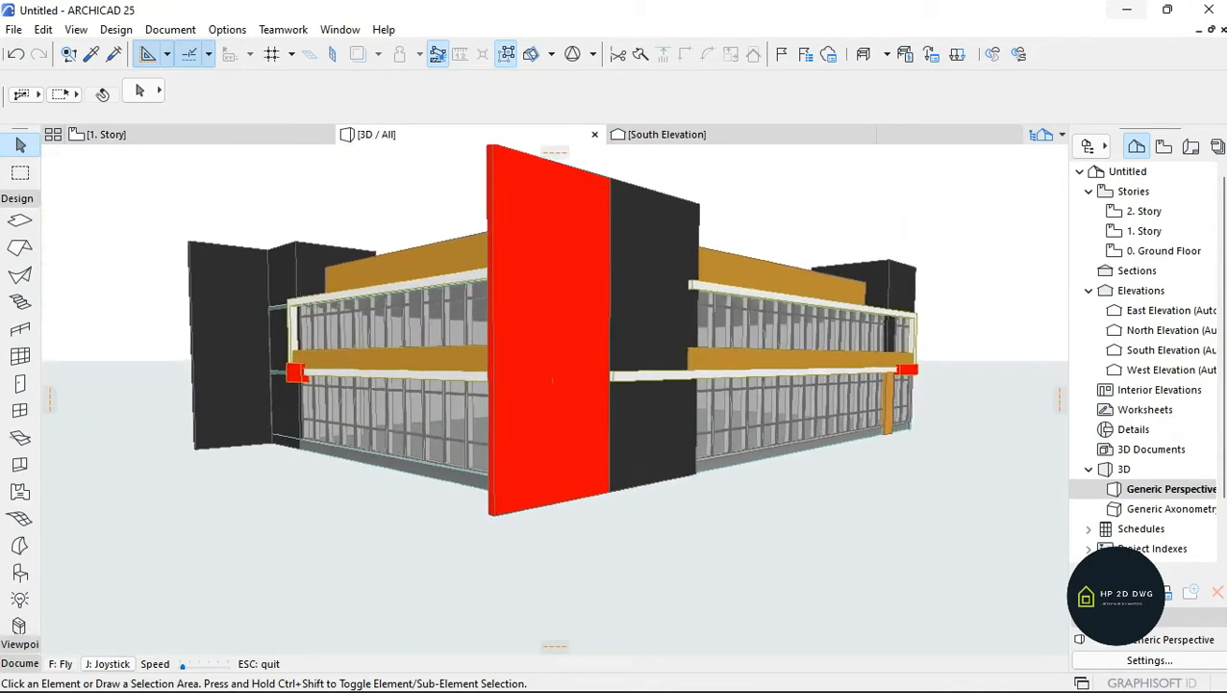
pyautogui.press('Up')
pyautogui.press('Right')
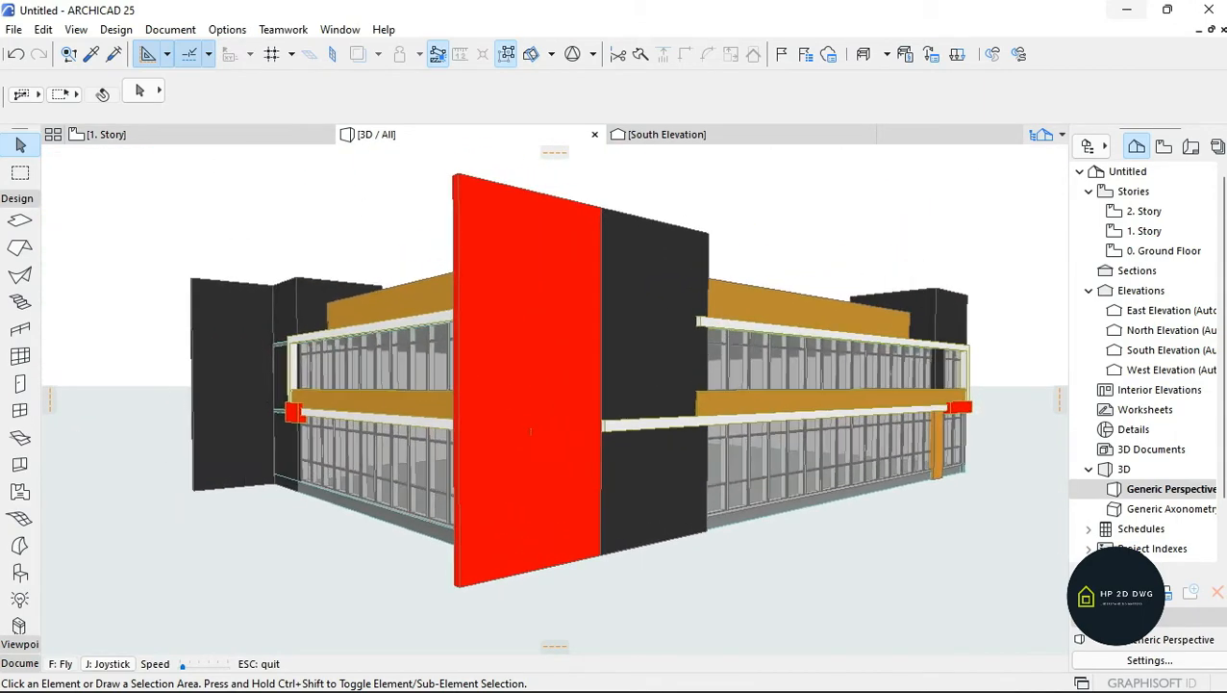
pyautogui.press('Left')
pyautogui.press('Up')
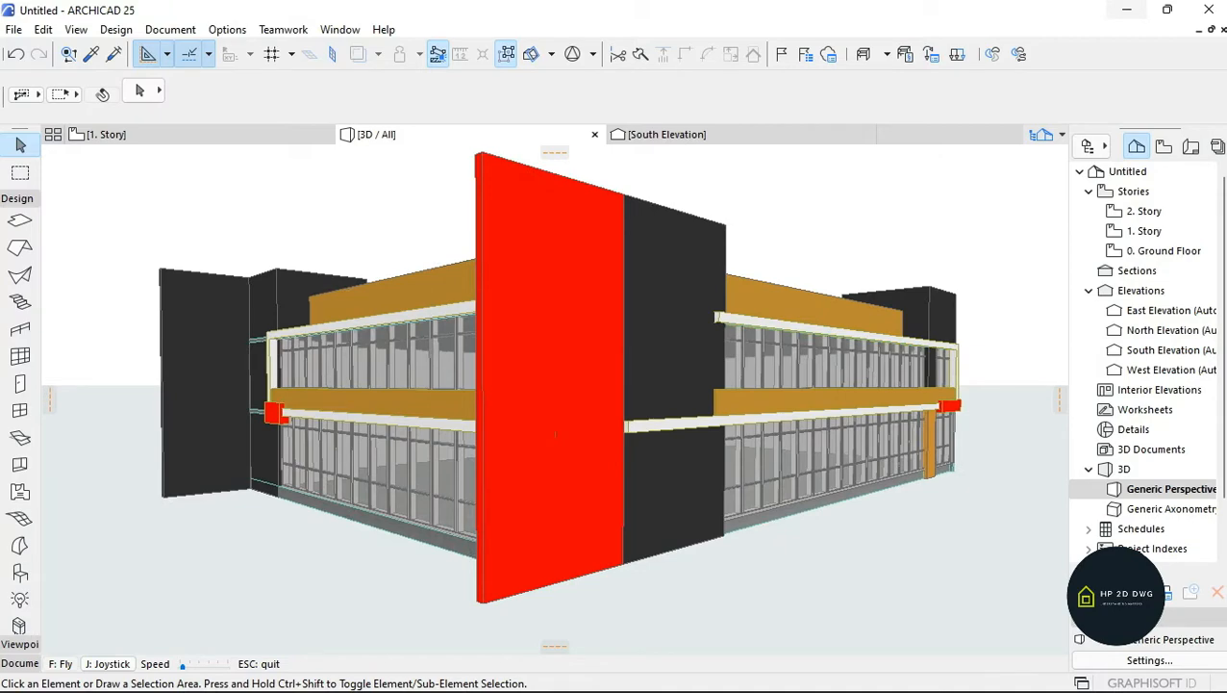
pyautogui.press('Escape')
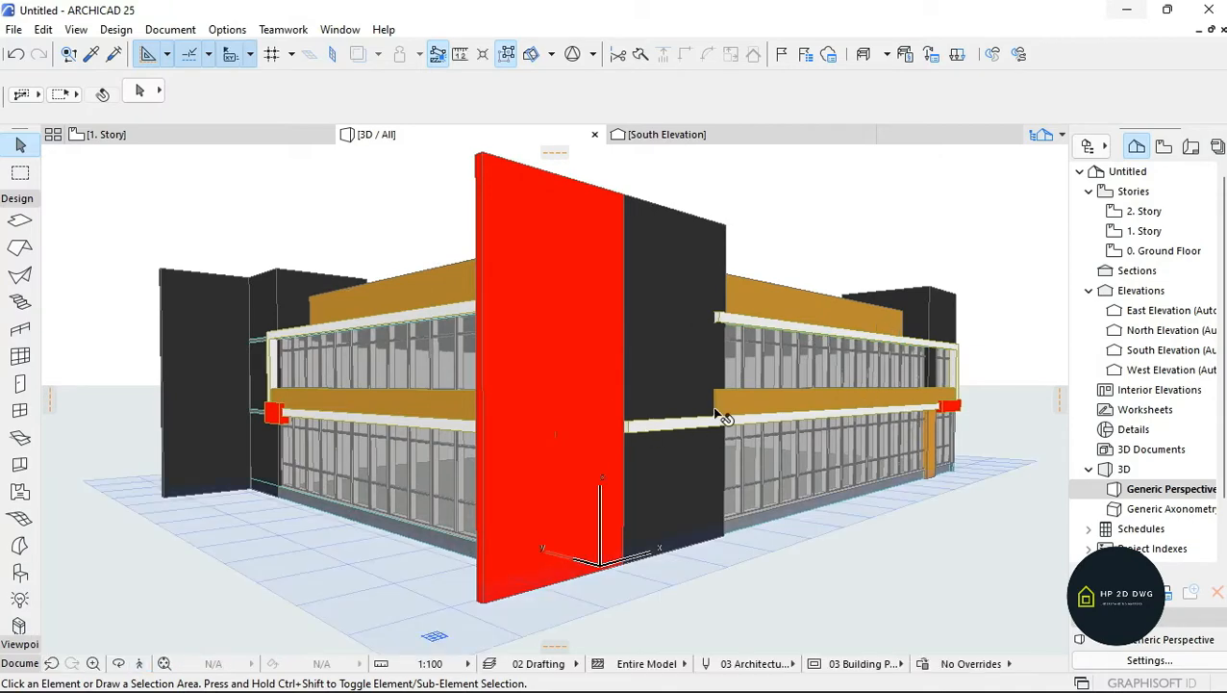
pyautogui.click(140, 663)
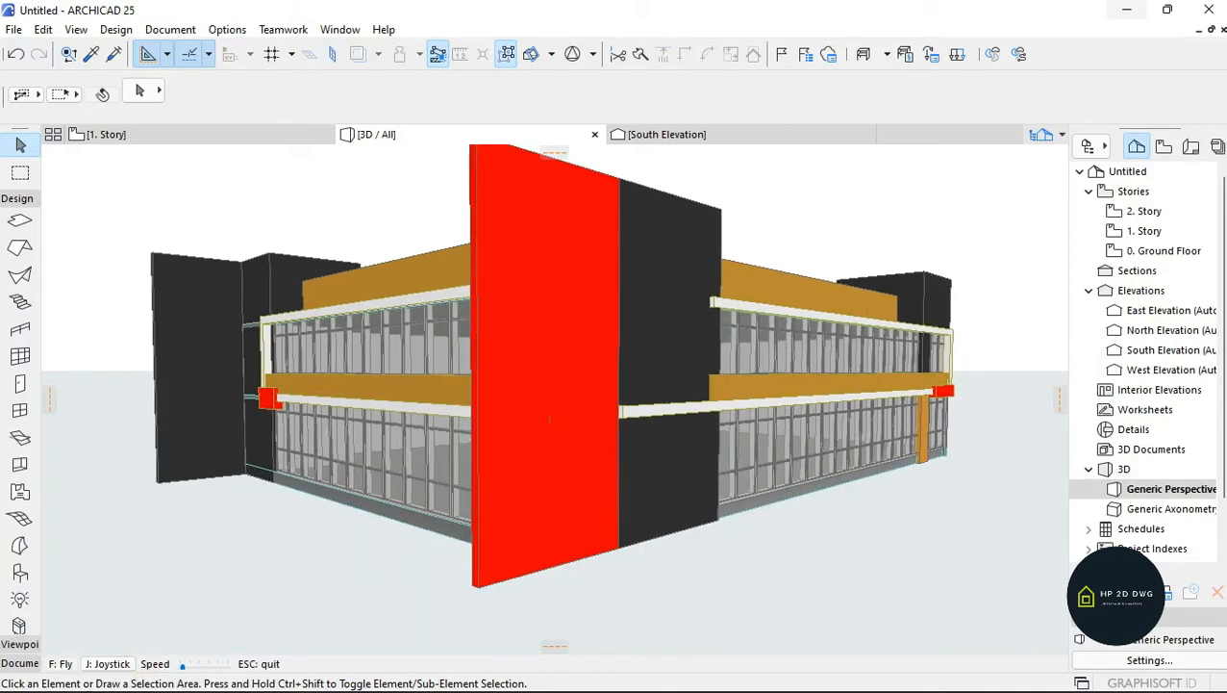
pyautogui.press('Down')
pyautogui.press('Left')
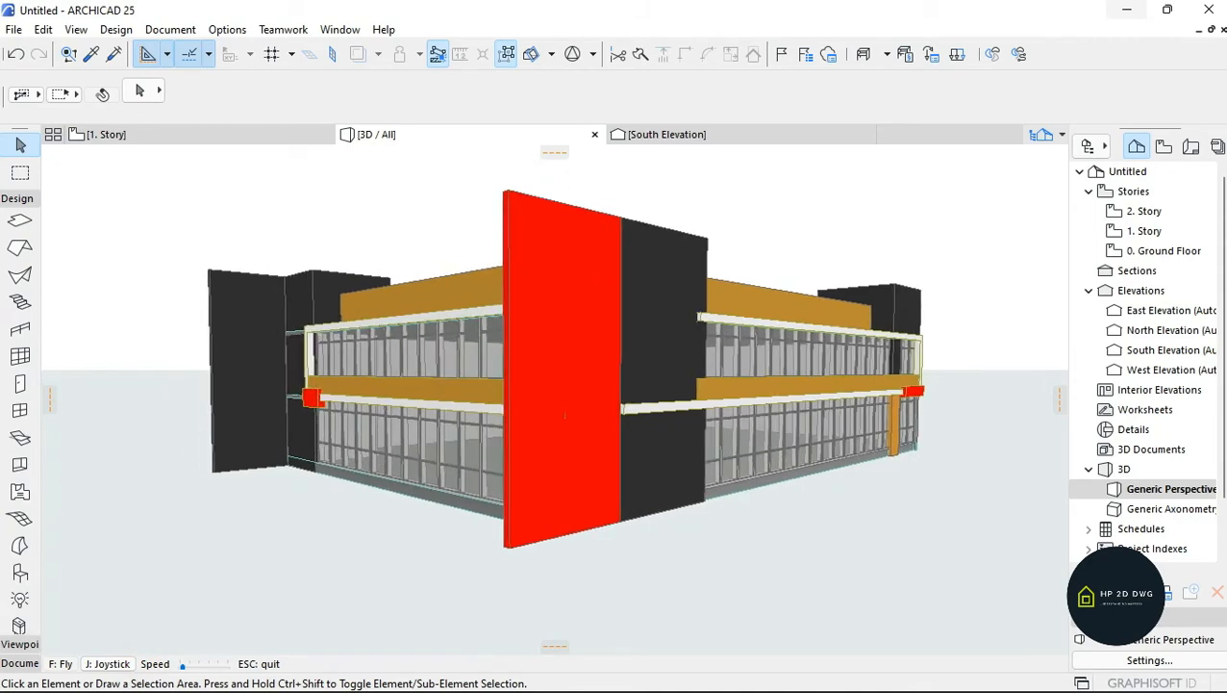
pyautogui.press('Up')
pyautogui.press('Right')
pyautogui.press('Escape')
# - Switch to Photos to study the logo on the red wall in the McDonald's reference picture, and return to the model
pyautogui.moveTo(766, 683)
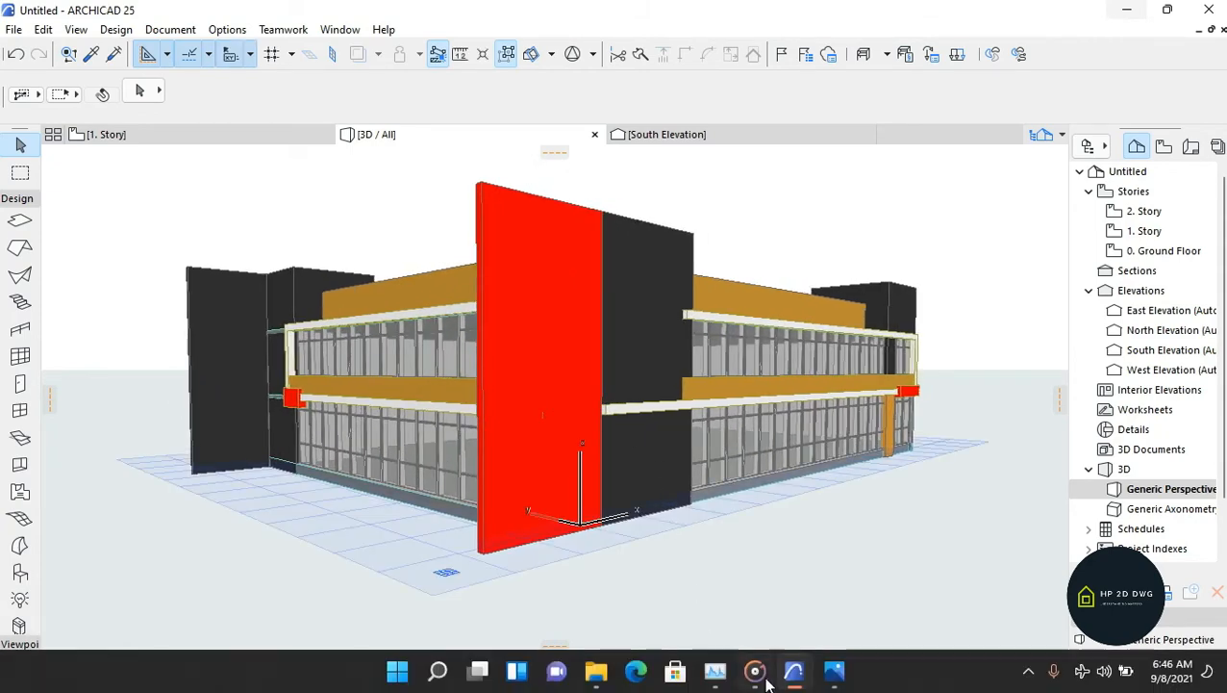
pyautogui.click(836, 672)
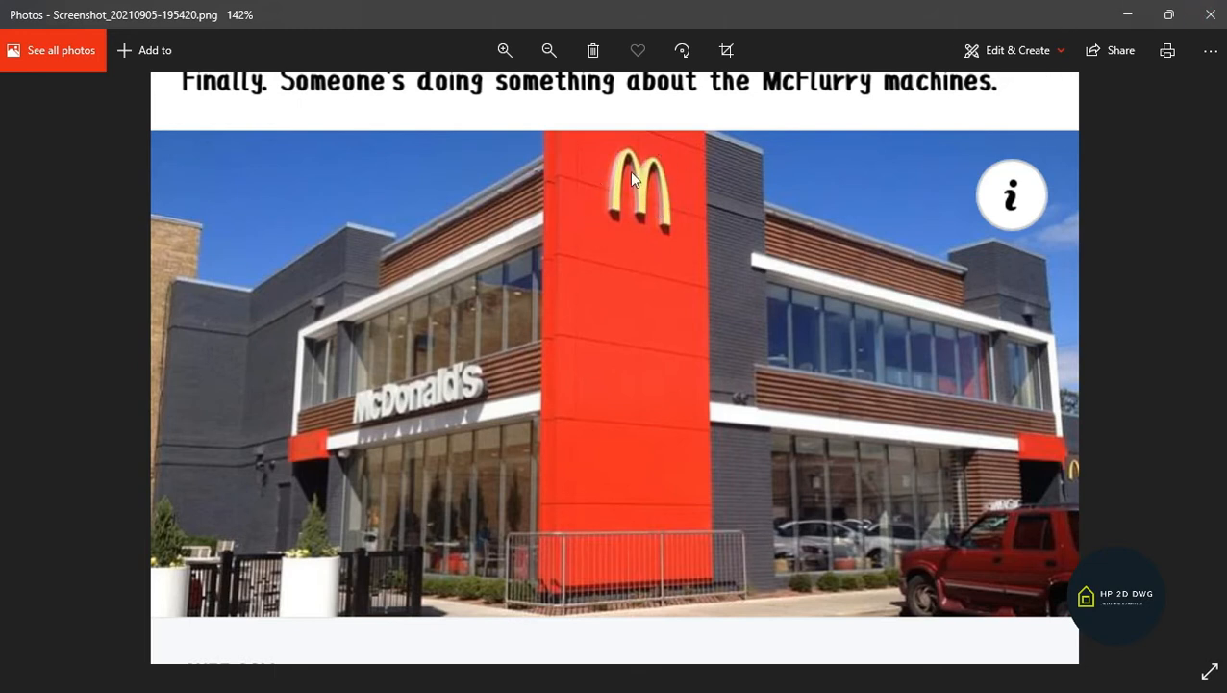
pyautogui.click(1127, 14)
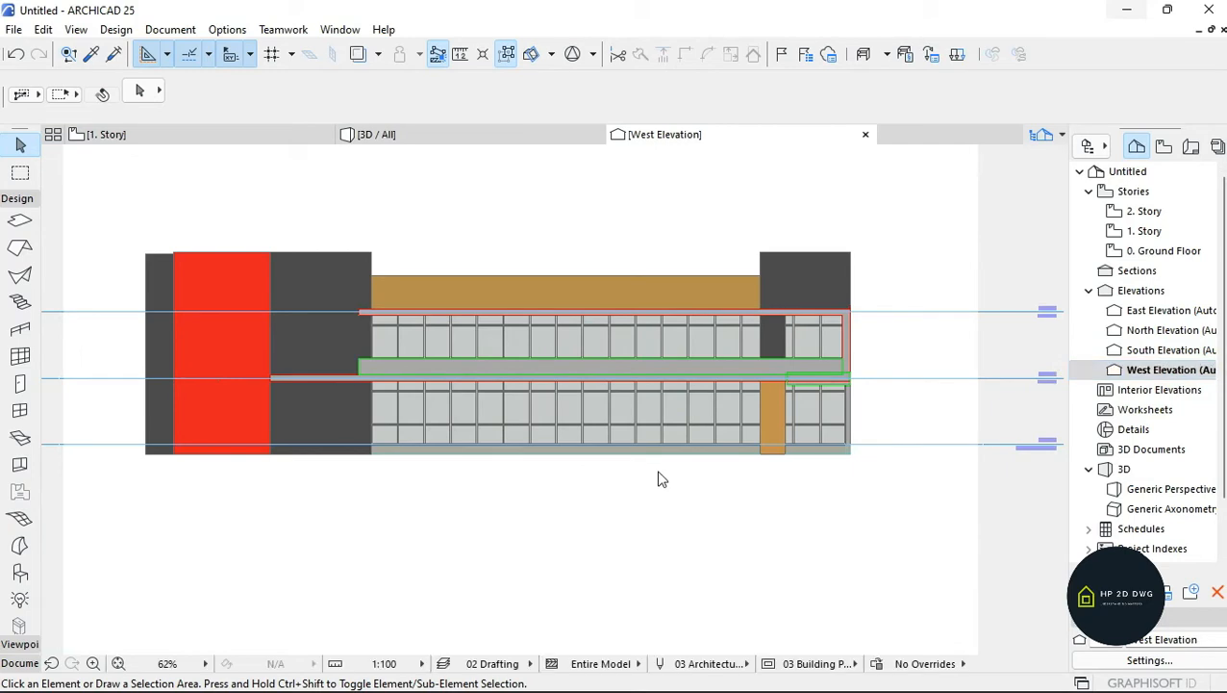
# - Check the west elevation, and open the south elevation at the tall red wall
pyautogui.scroll(5, 770, 445)
pyautogui.scroll(-8, 837, 442)
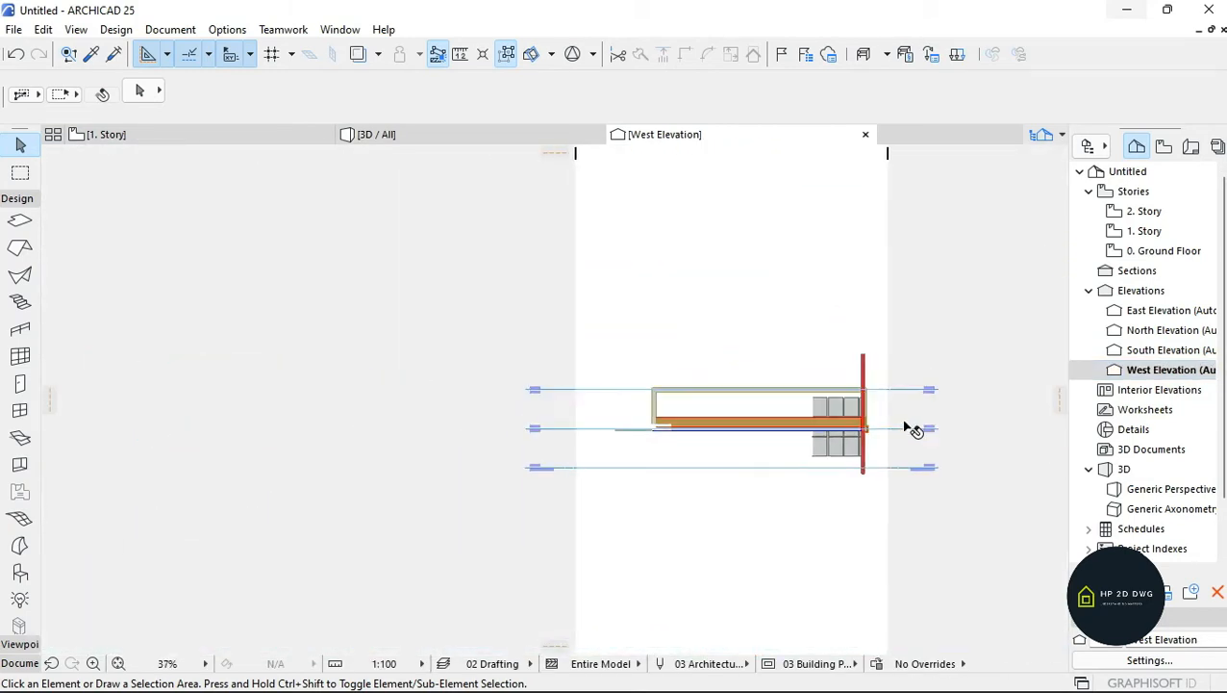
pyautogui.scroll(4, 660, 389)
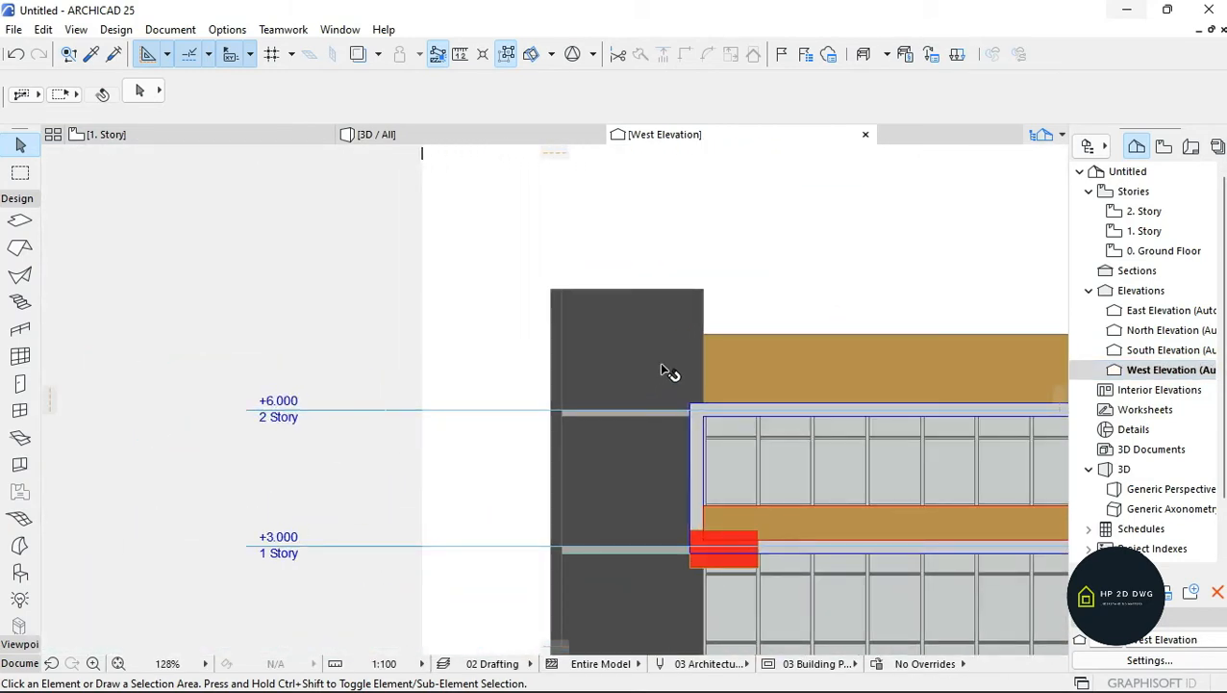
pyautogui.scroll(-4, 635, 389)
pyautogui.scroll(3, 833, 402)
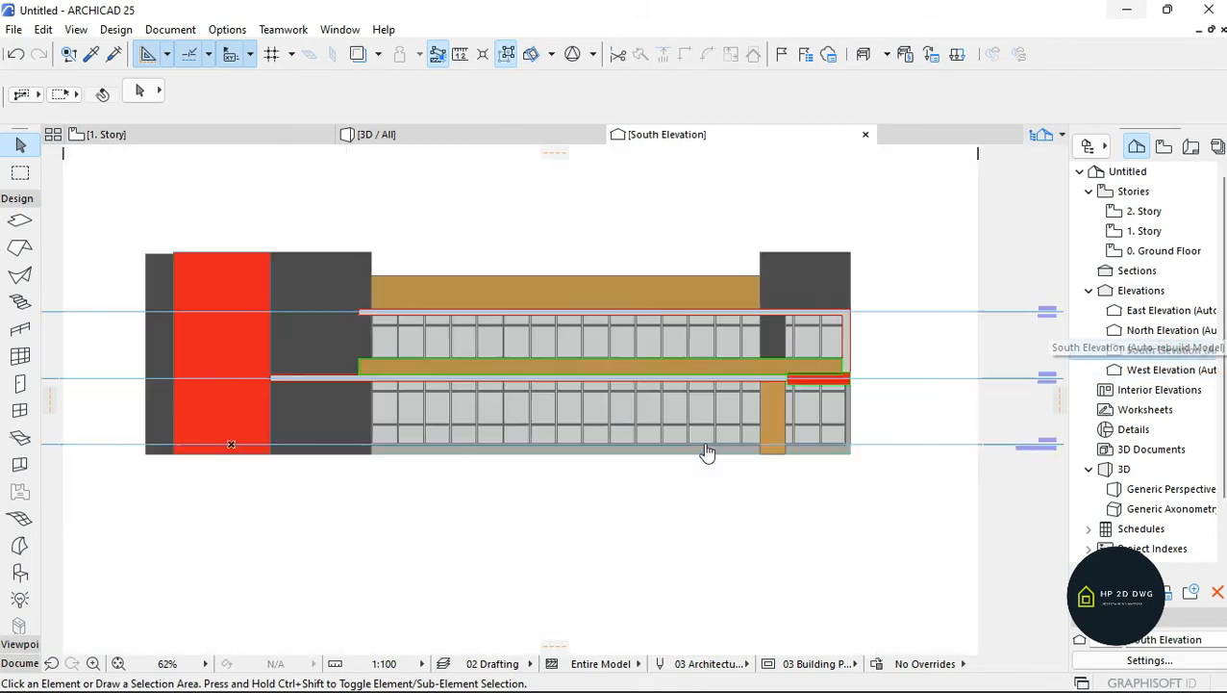
pyautogui.scroll(-2, 568, 381)
pyautogui.scroll(5, 389, 339)
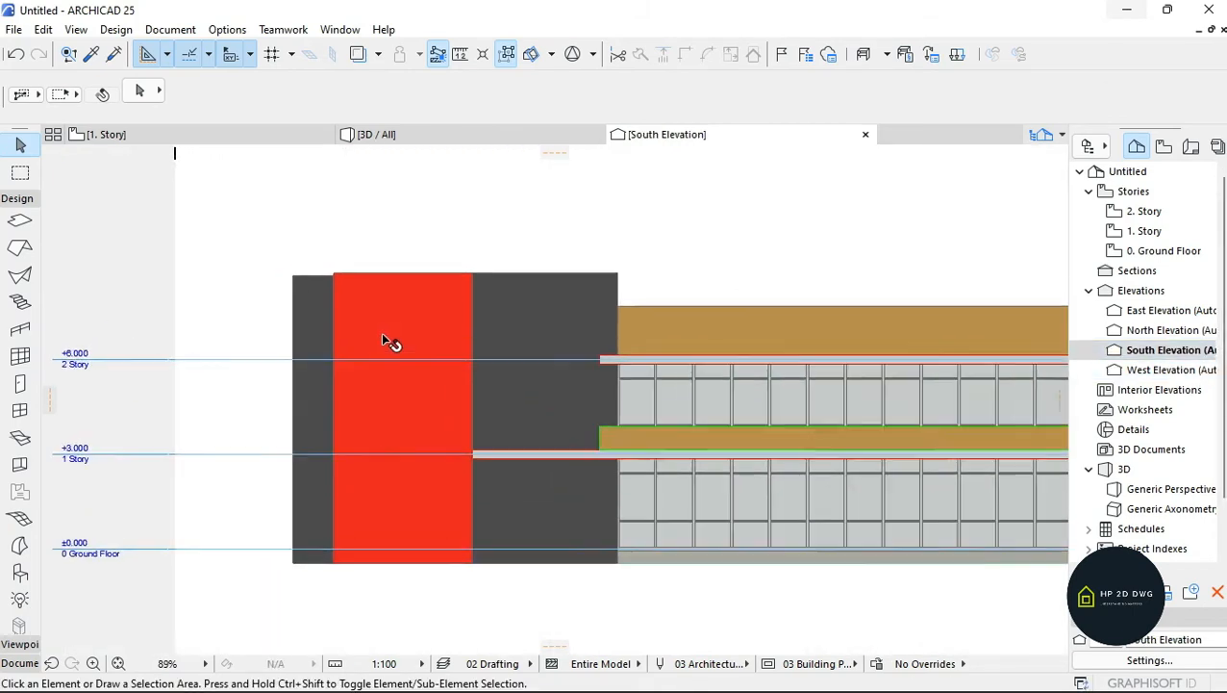
# - Draw an inverted V polyline on the upper part of the red wall, with its first leg about 2087 long at 75°
pyautogui.scroll(4, 389, 339)
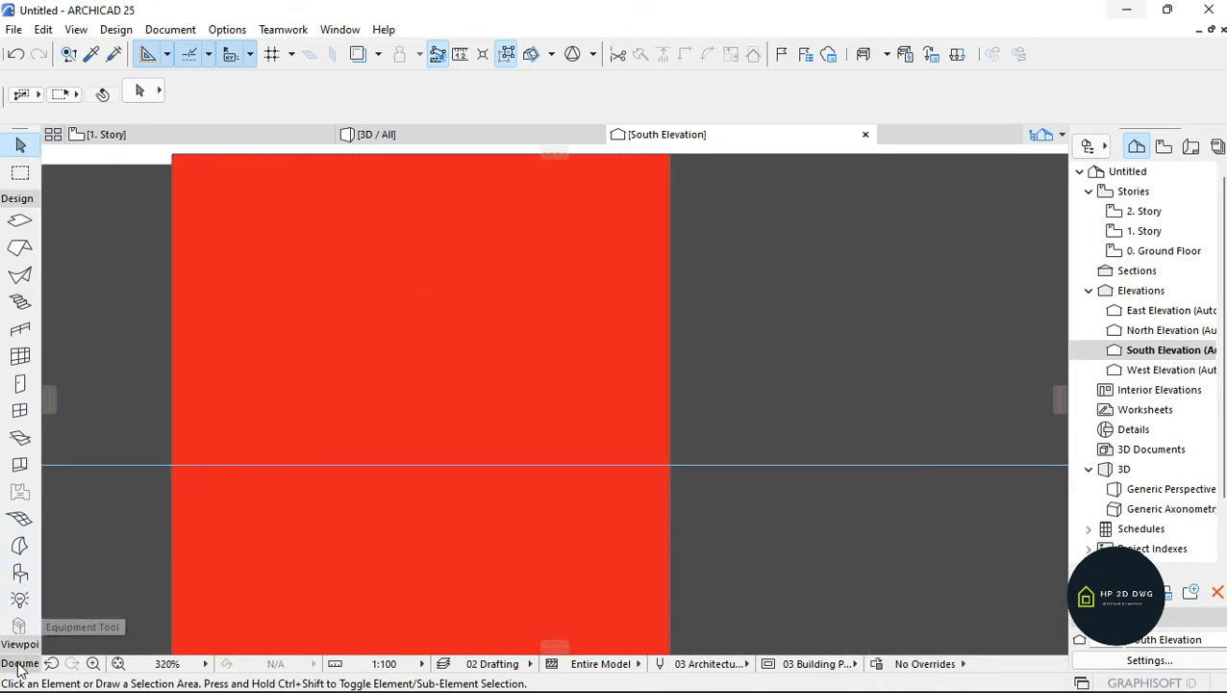
pyautogui.click(21, 507)
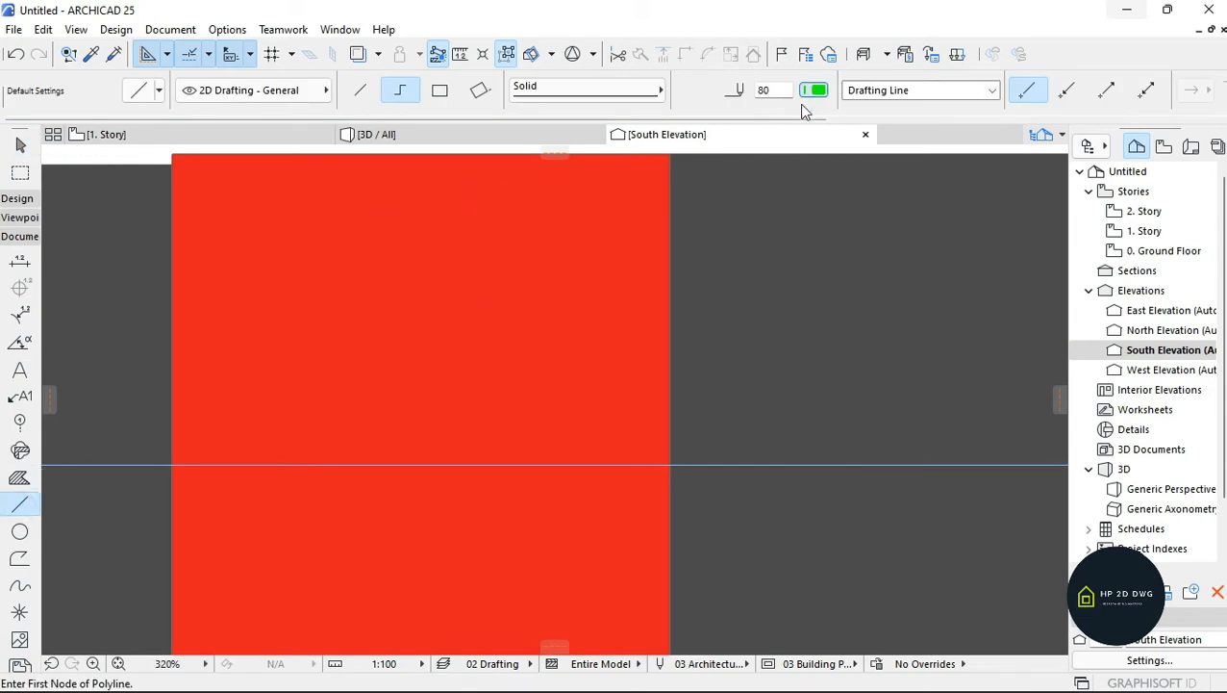
pyautogui.click(271, 412)
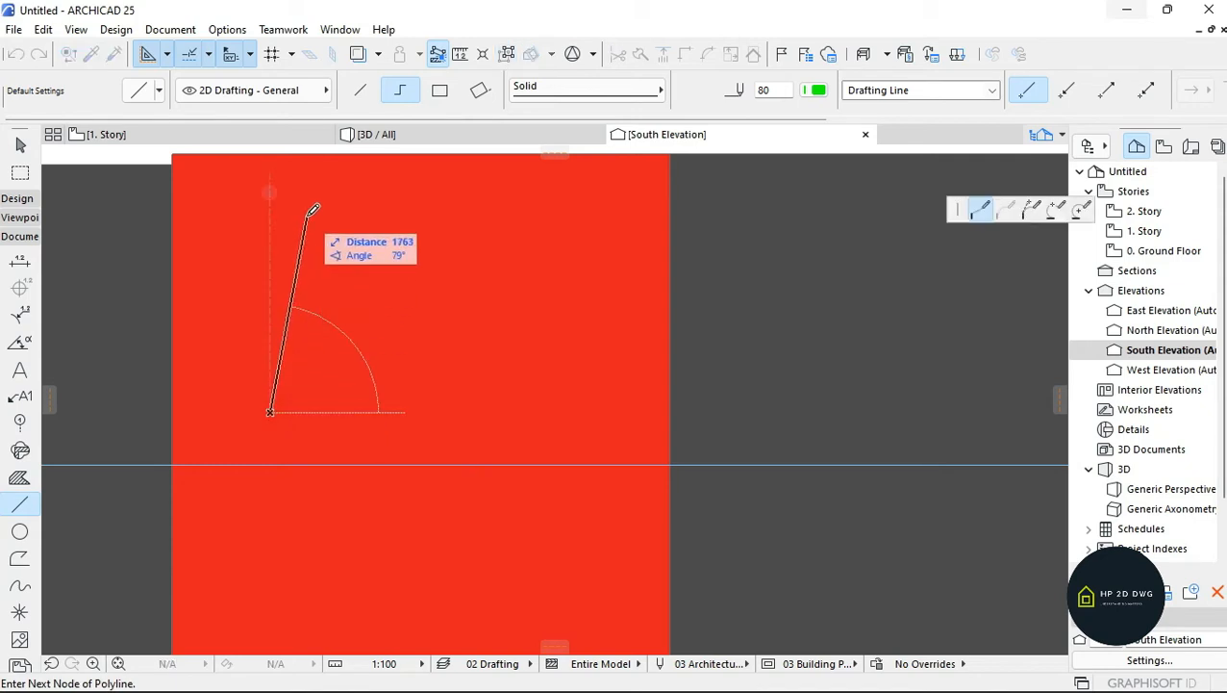
pyautogui.press('Escape')
pyautogui.click(250, 487)
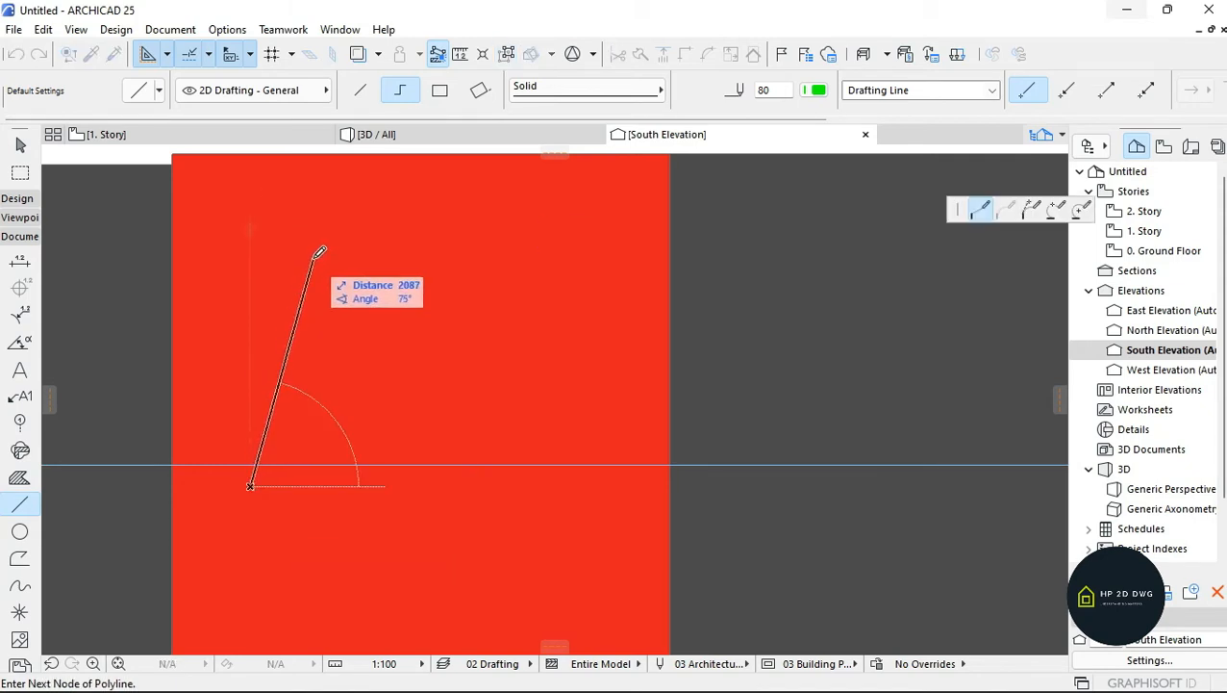
pyautogui.click(313, 258)
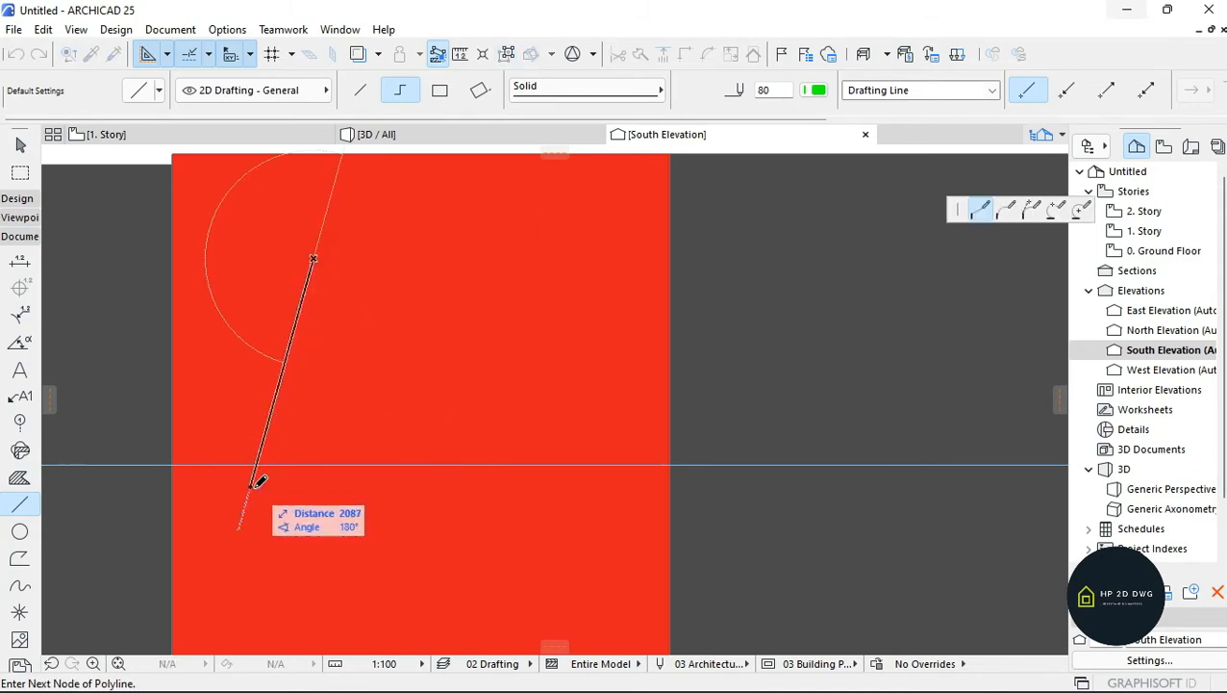
pyautogui.doubleClick(372, 485)
pyautogui.press('Escape')
# - Curve both legs of the inverted V outward into arcs, the left one with a radius of about 4011
pyautogui.click(291, 349)
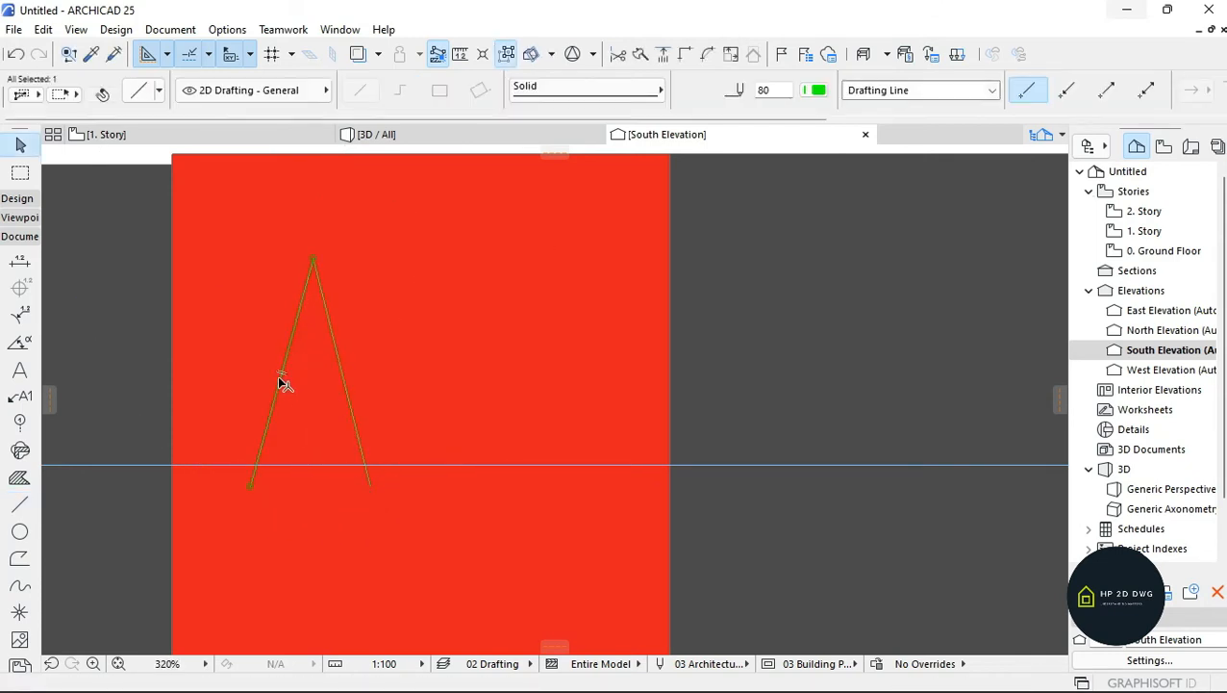
pyautogui.click(282, 372)
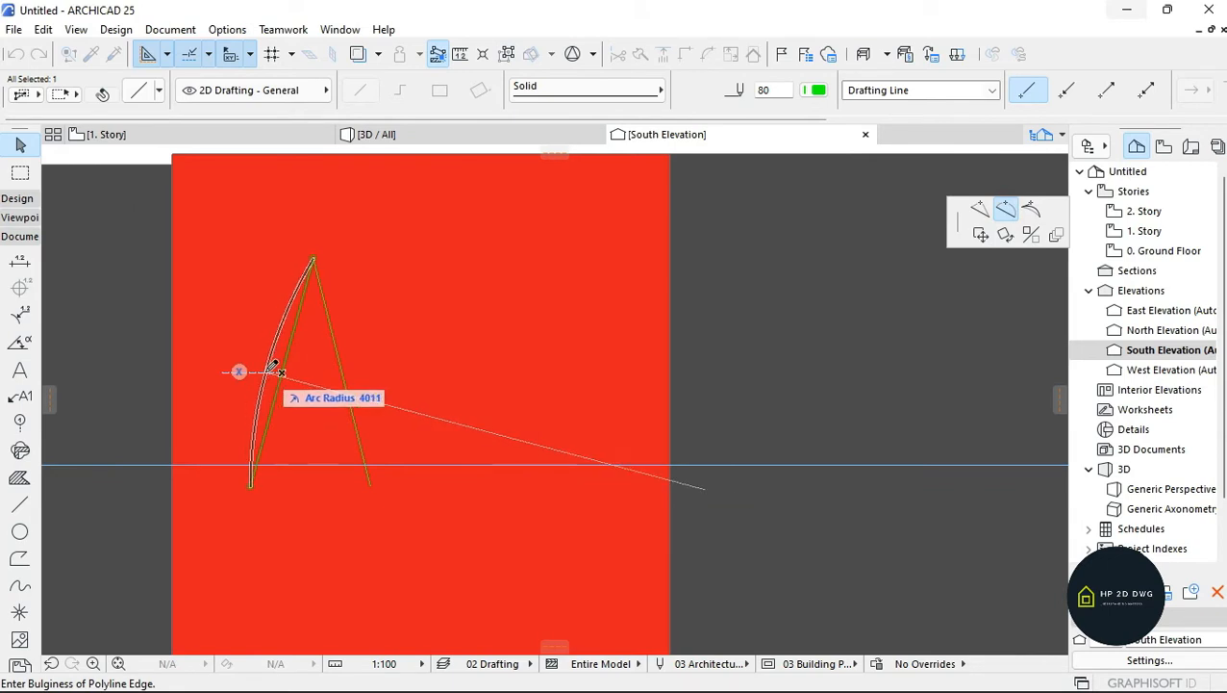
pyautogui.click(235, 366)
pyautogui.click(343, 379)
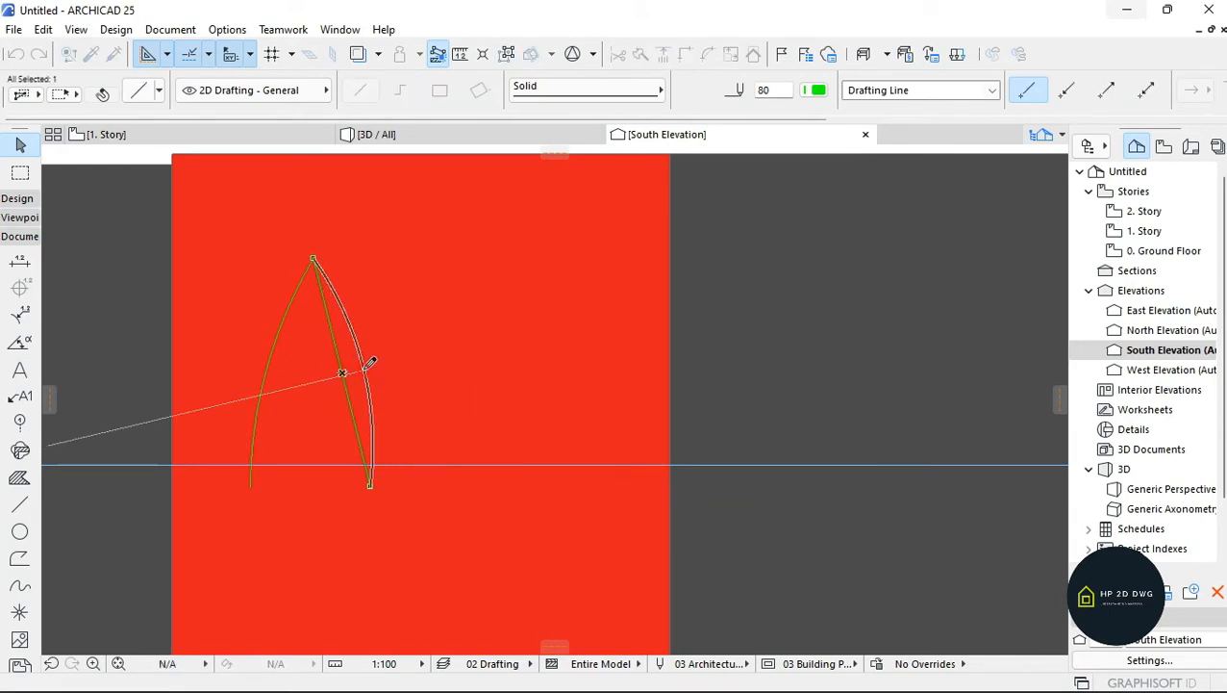
pyautogui.click(345, 390)
# - Copy each of the two arcs a short distance inward to give the pointed arch a double outline
pyautogui.hotkey('ctrl', 'd')
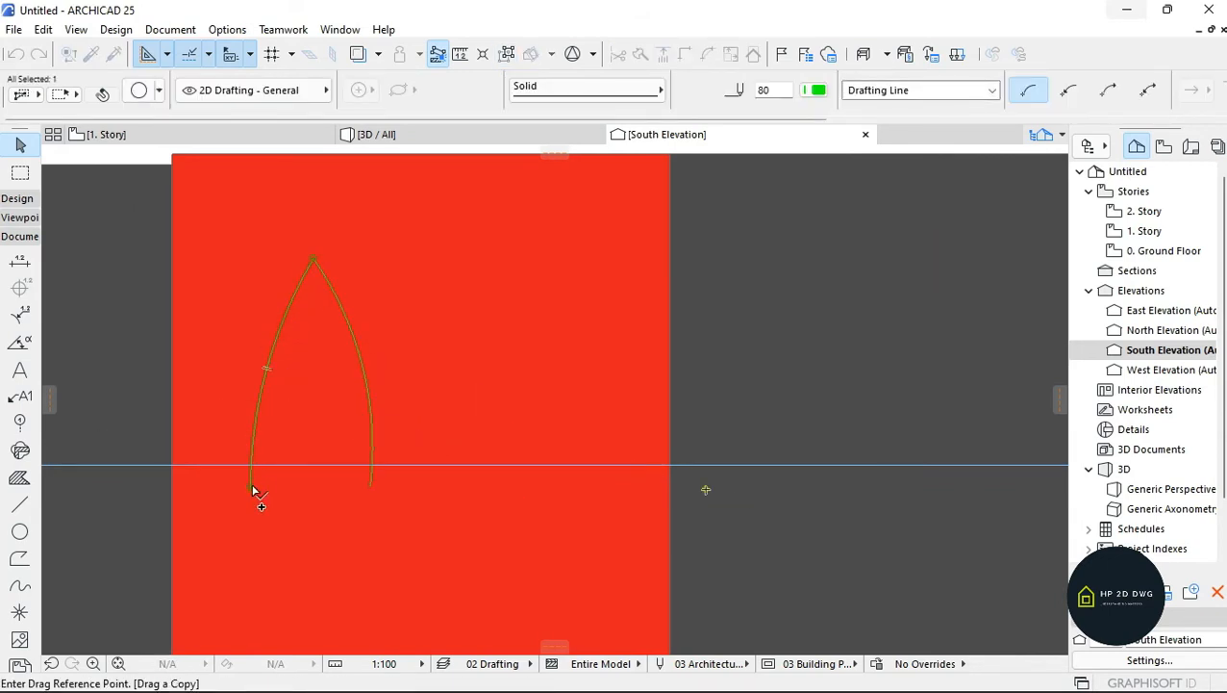
pyautogui.click(251, 488)
pyautogui.click(258, 488)
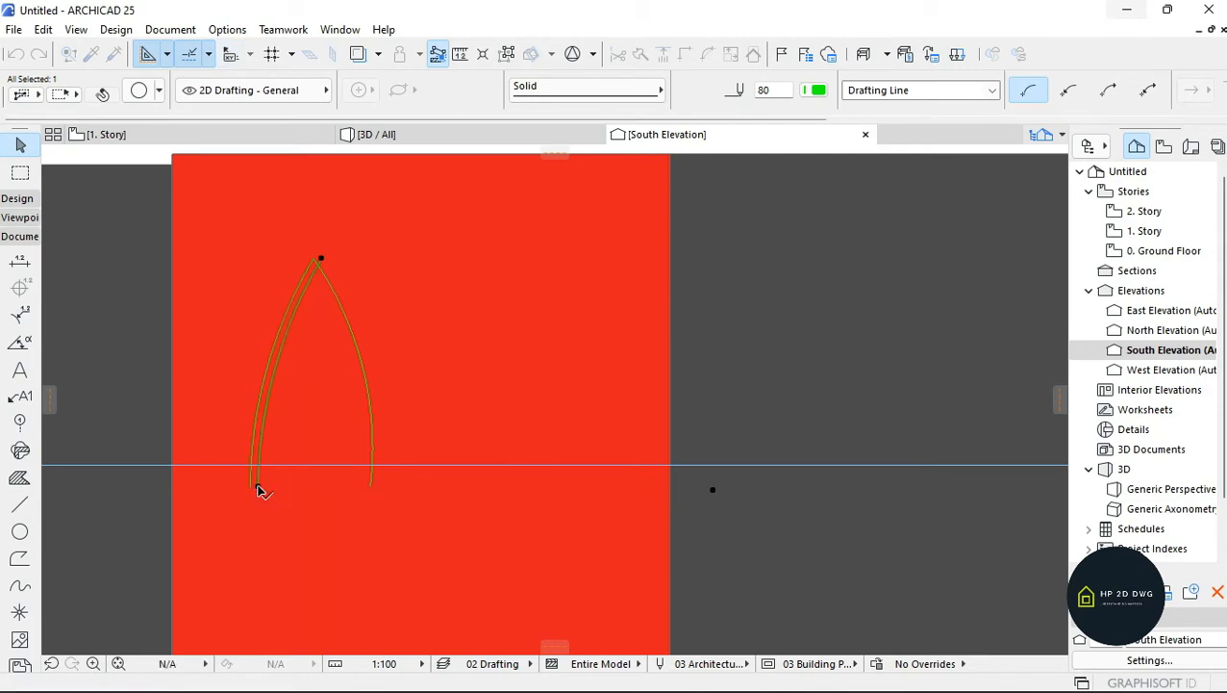
pyautogui.hotkey('ctrl', 'd')
pyautogui.click(371, 486)
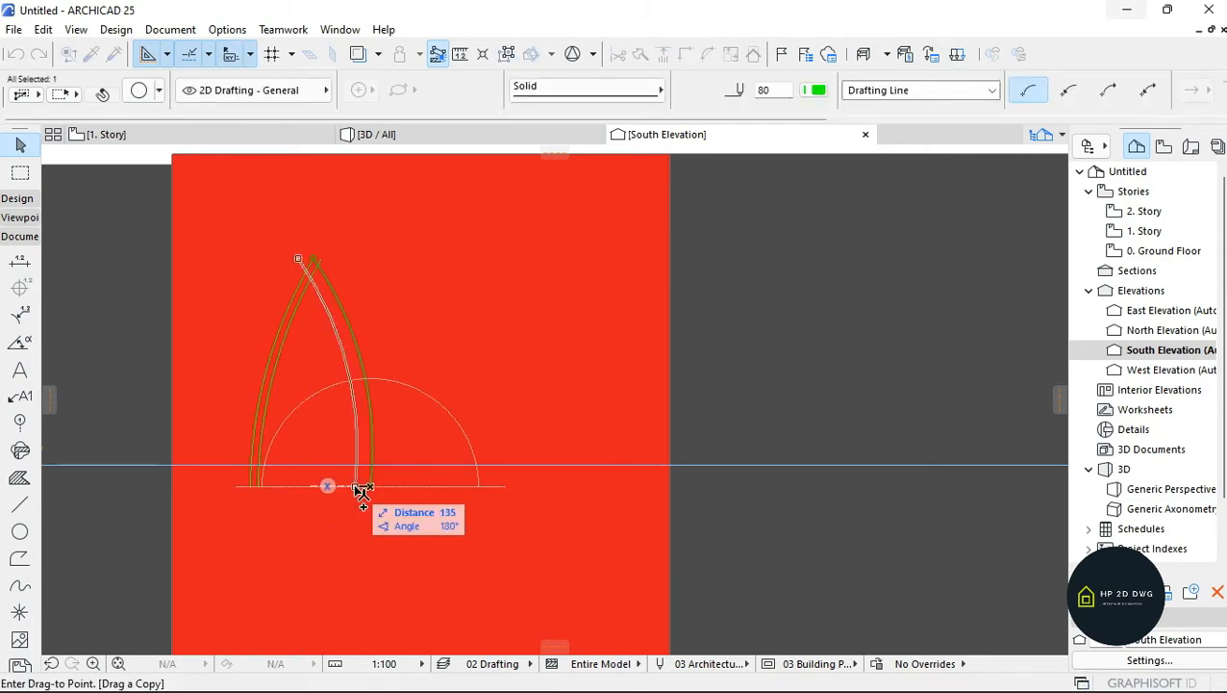
pyautogui.press('Return')
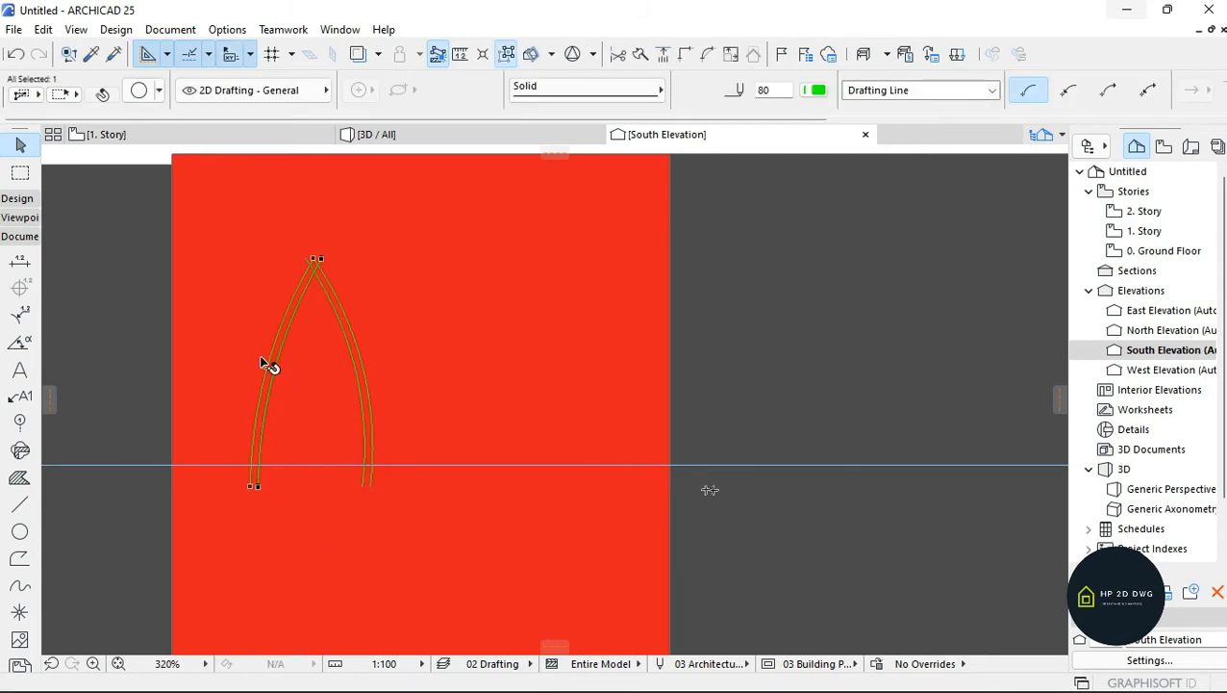
# - Copy all four arcs sideways from the arch's outer base to its opposite base, forming a second adjoining arch
pyautogui.hotkey('ctrl', 'd')
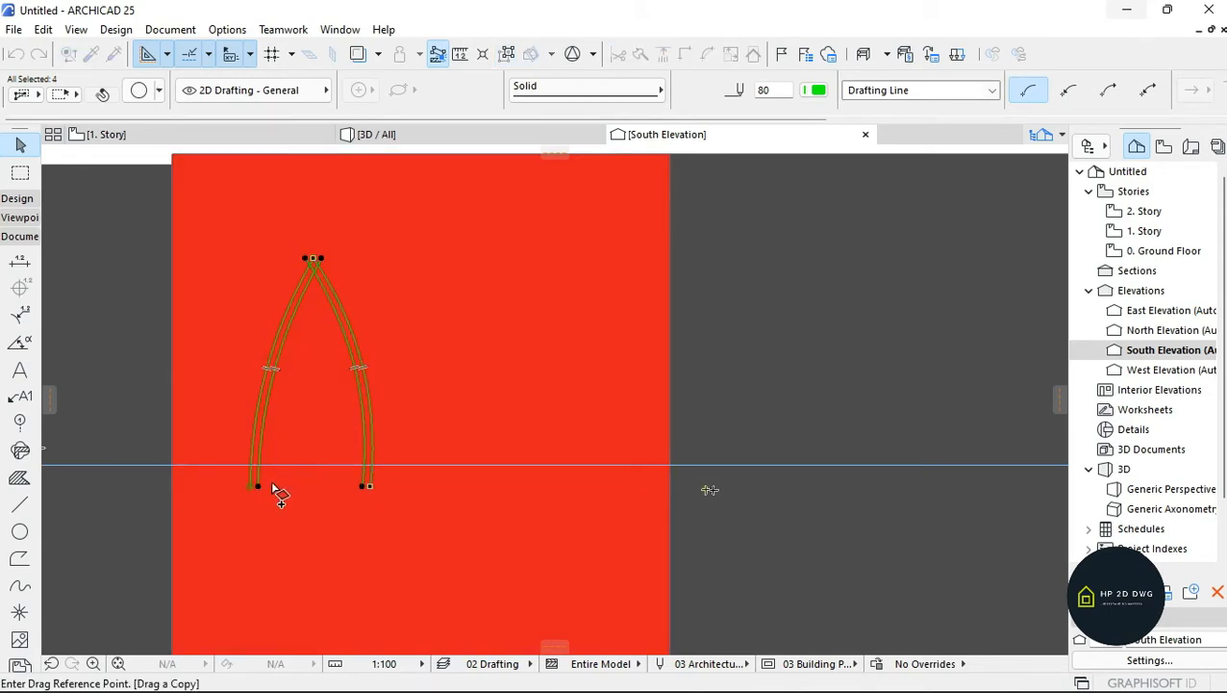
pyautogui.click(252, 485)
pyautogui.click(371, 486)
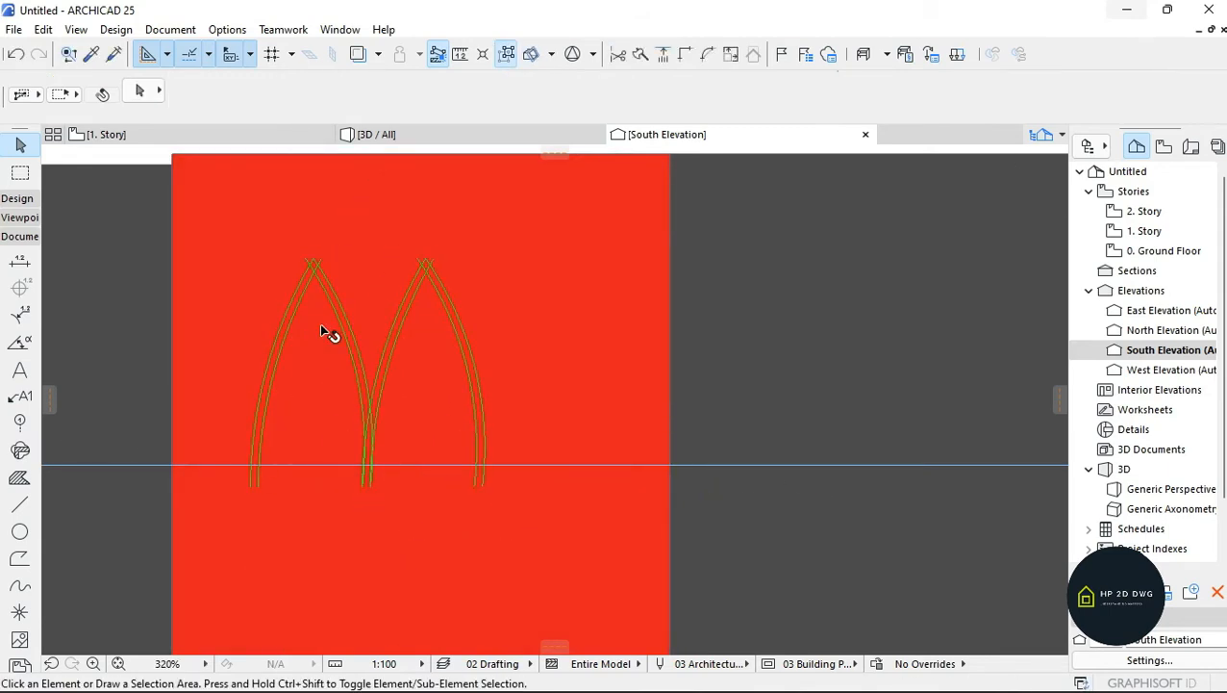
# - Trim the crossing arc ends at the peaks of both arches
pyautogui.scroll(5, 328, 271)
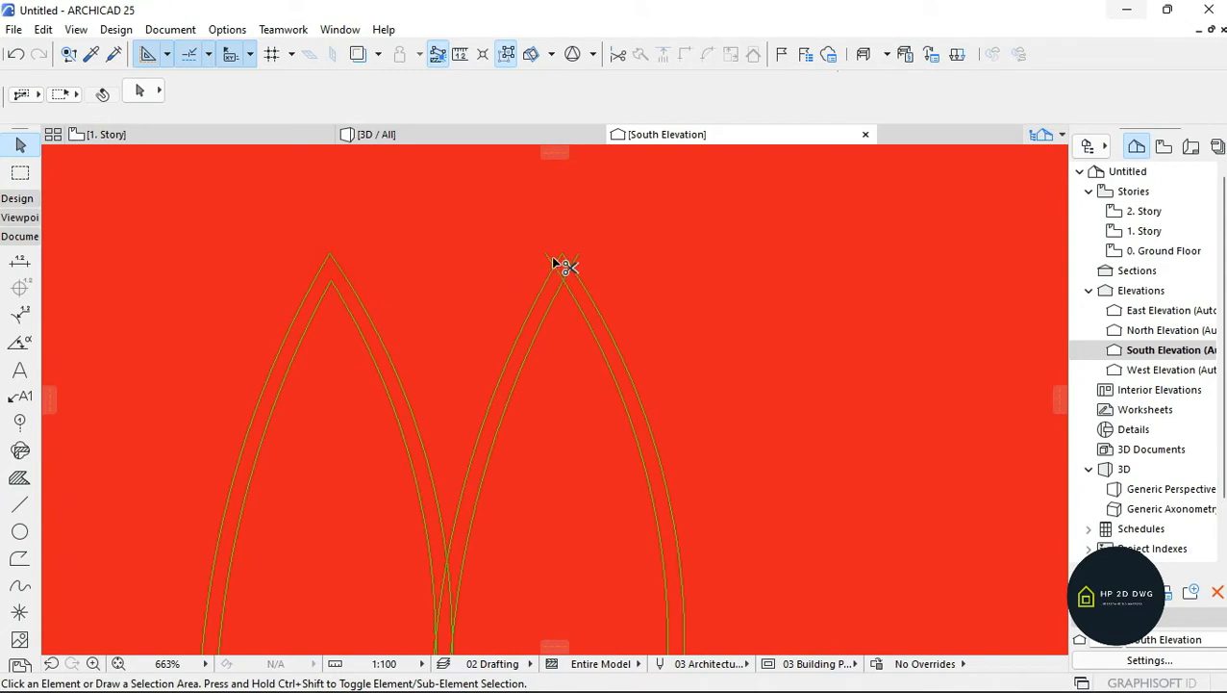
pyautogui.scroll(-5, 575, 276)
pyautogui.scroll(4, 486, 510)
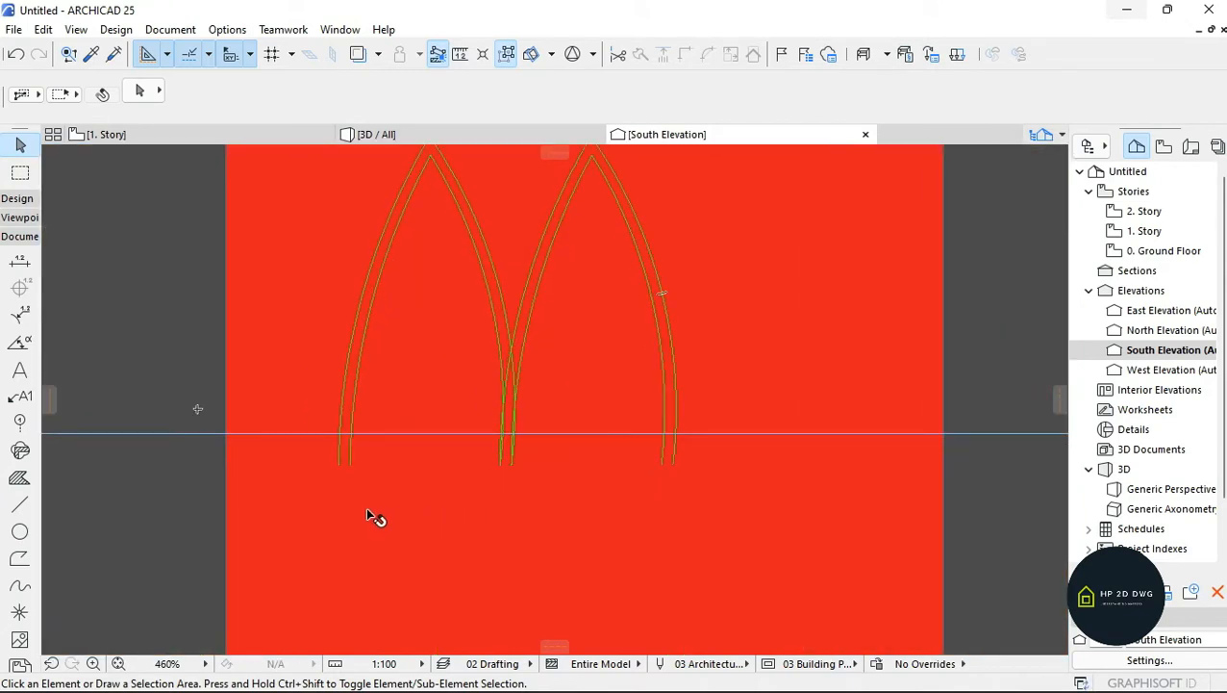
# - Draw a straight line across the bases of both arches and trim away its segments between the legs
pyautogui.click(29, 507)
pyautogui.click(339, 465)
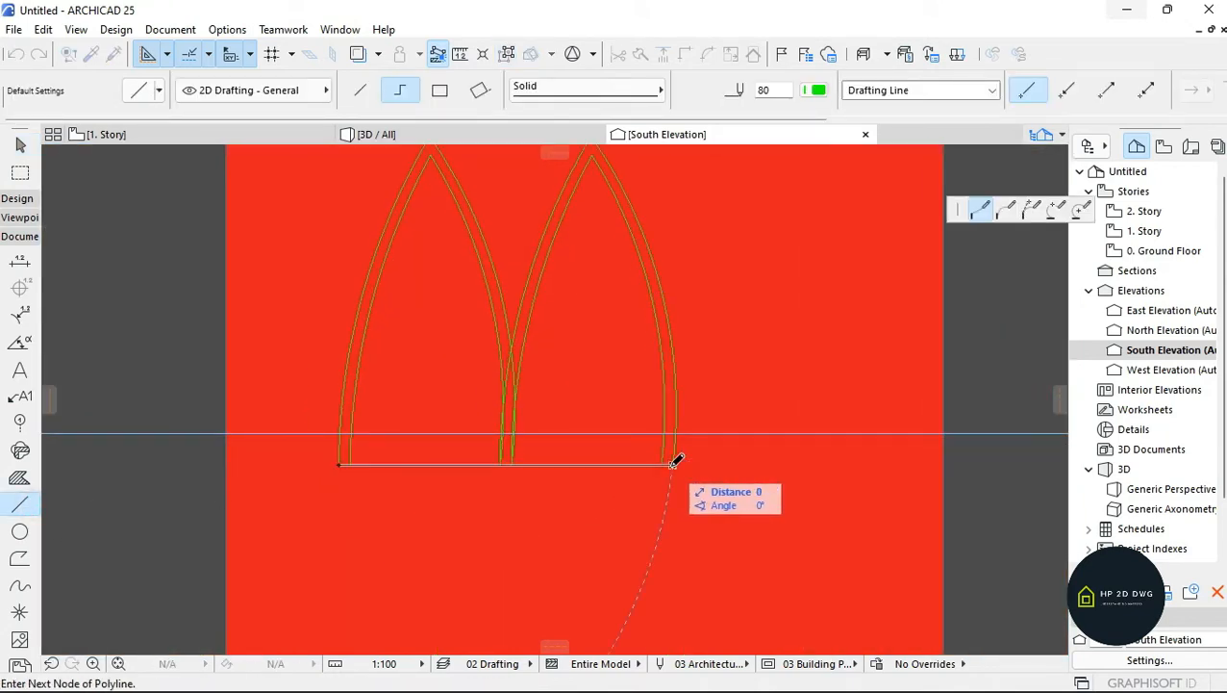
pyautogui.doubleClick(674, 464)
pyautogui.scroll(5, 597, 462)
pyautogui.scroll(-1, 488, 473)
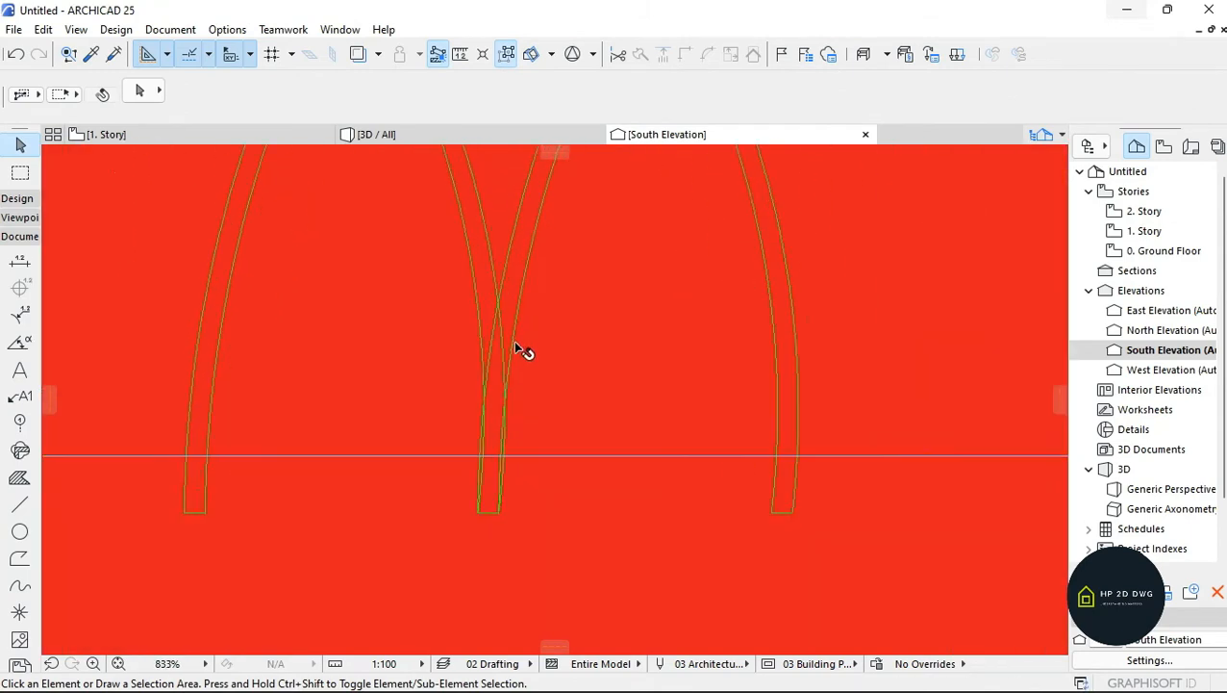
# - Trim the overlapping arc segments along the shared middle leg to leave one clean M-shaped outline
pyautogui.scroll(3, 499, 447)
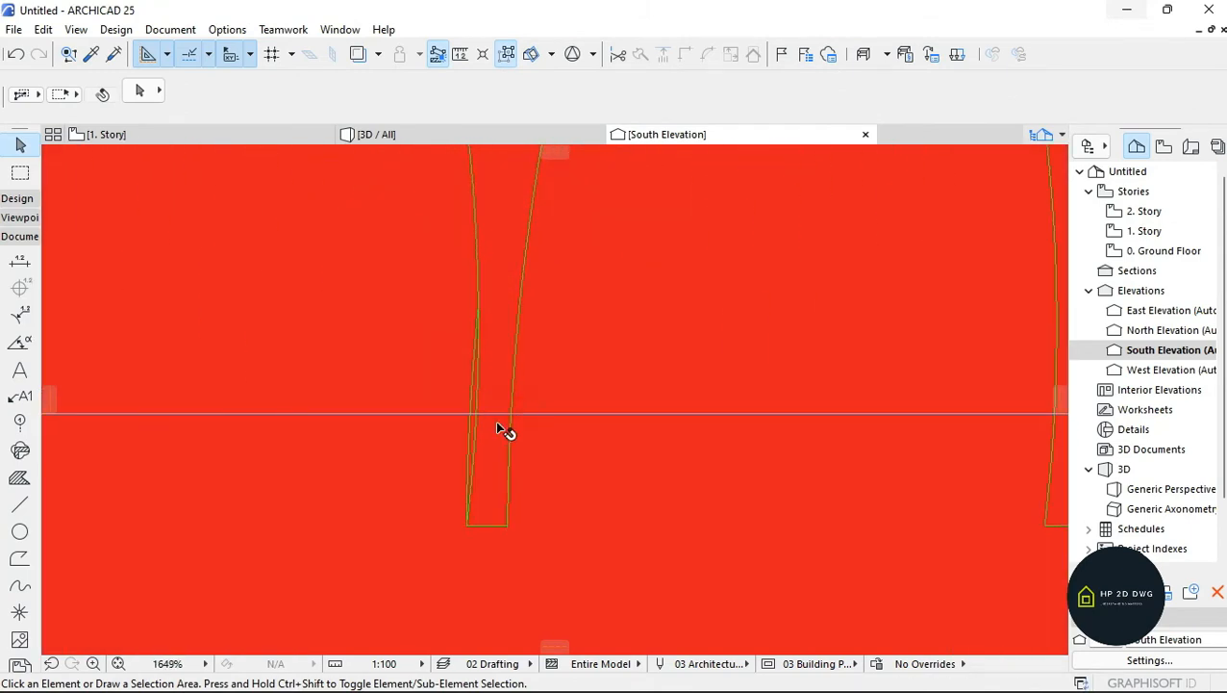
pyautogui.scroll(-2, 472, 422)
pyautogui.scroll(9, 498, 498)
pyautogui.scroll(-11, 544, 460)
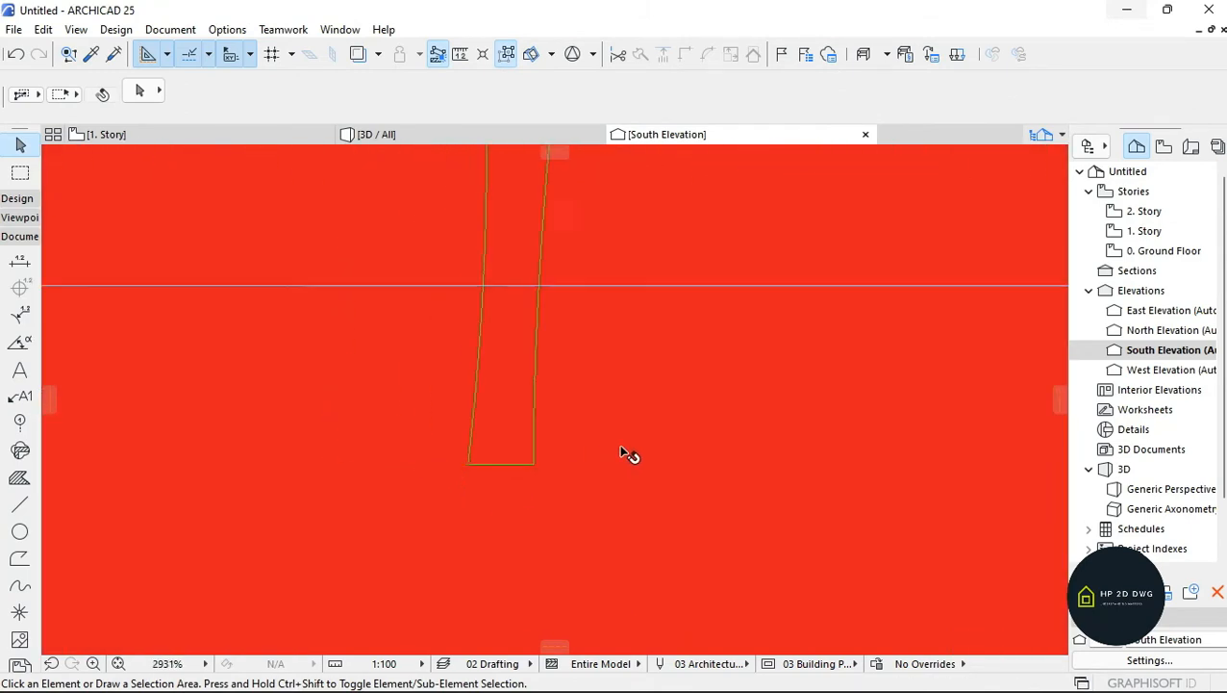
pyautogui.scroll(4, 329, 459)
pyautogui.scroll(2, 338, 460)
pyautogui.scroll(-2, 344, 454)
pyautogui.scroll(1, 577, 448)
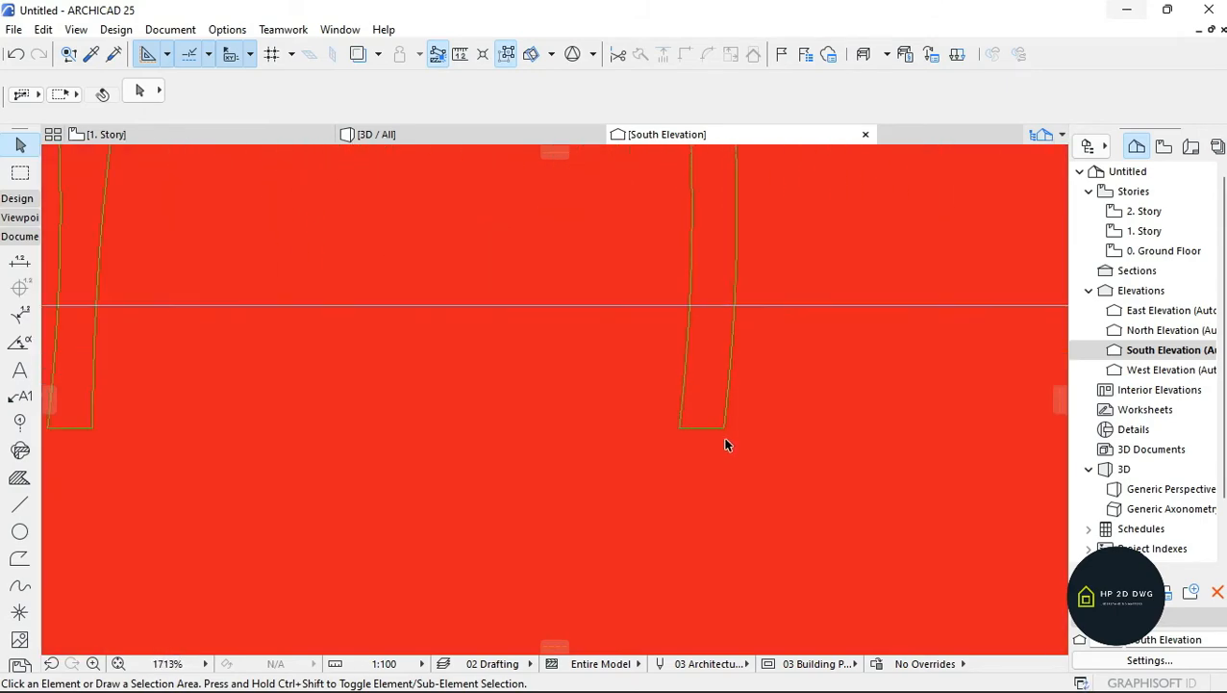
pyautogui.scroll(-6, 673, 447)
pyautogui.scroll(-12, 507, 430)
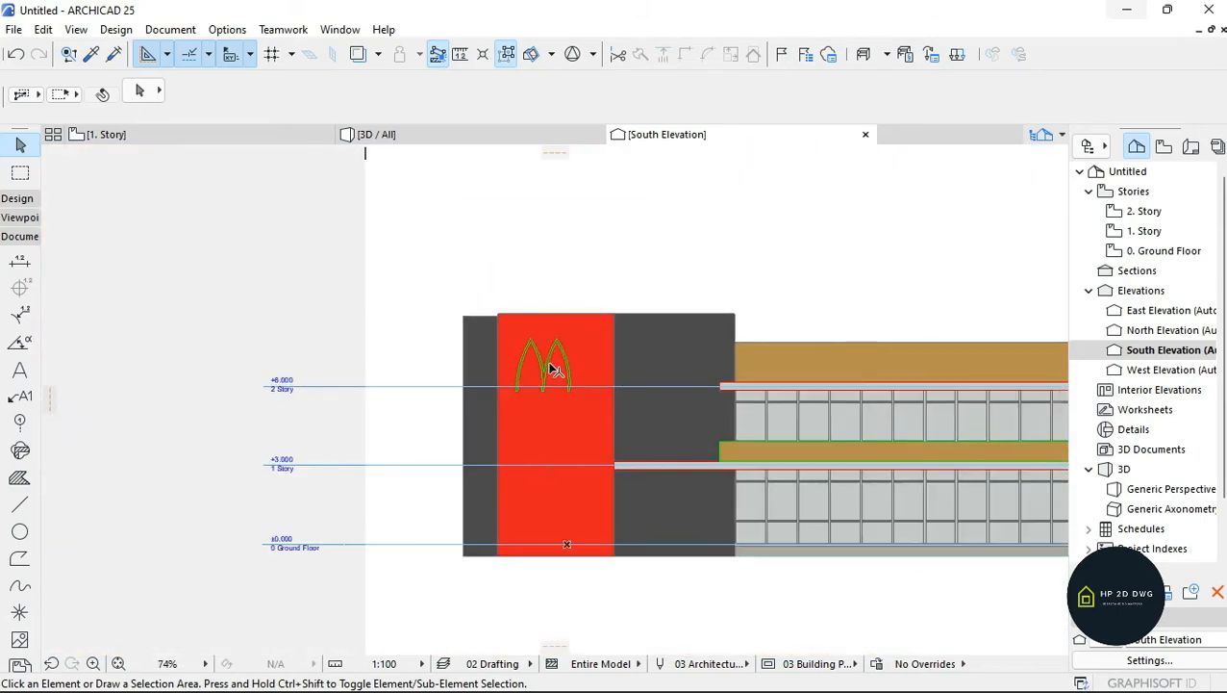
pyautogui.scroll(3, 550, 375)
pyautogui.scroll(4, 551, 376)
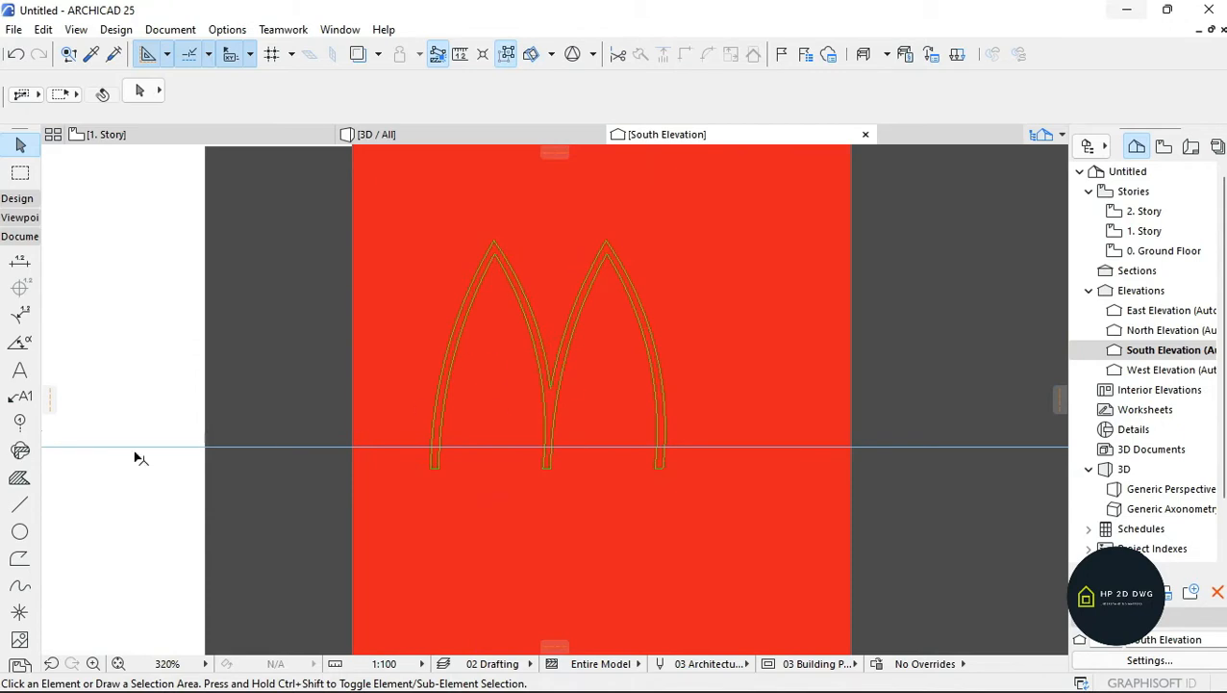
# - Create a morph that fills the closed M outline on the red wall
pyautogui.click(27, 200)
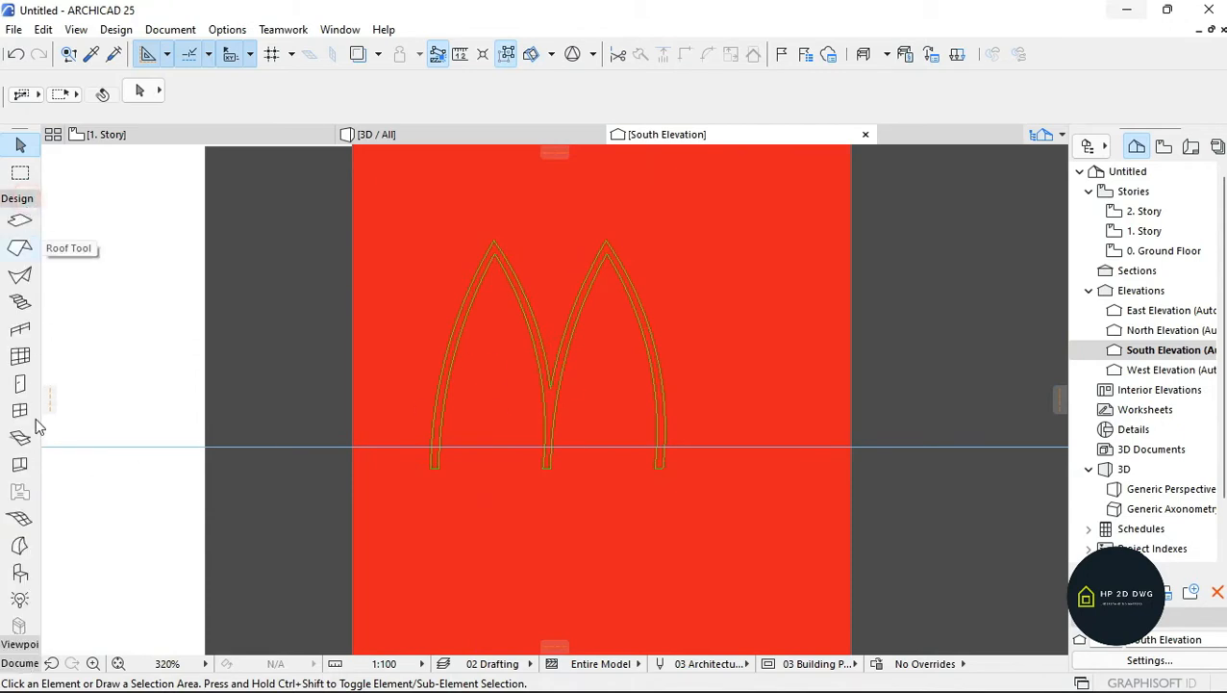
pyautogui.click(18, 546)
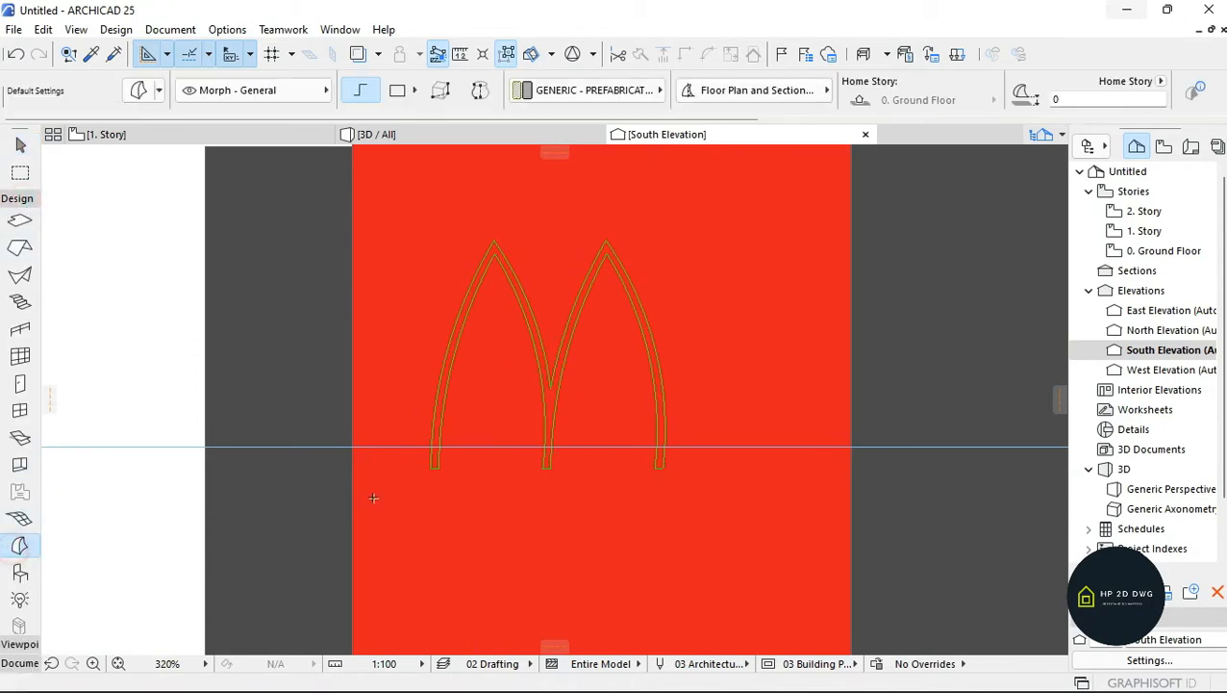
pyautogui.click(551, 393)
pyautogui.press('Escape')
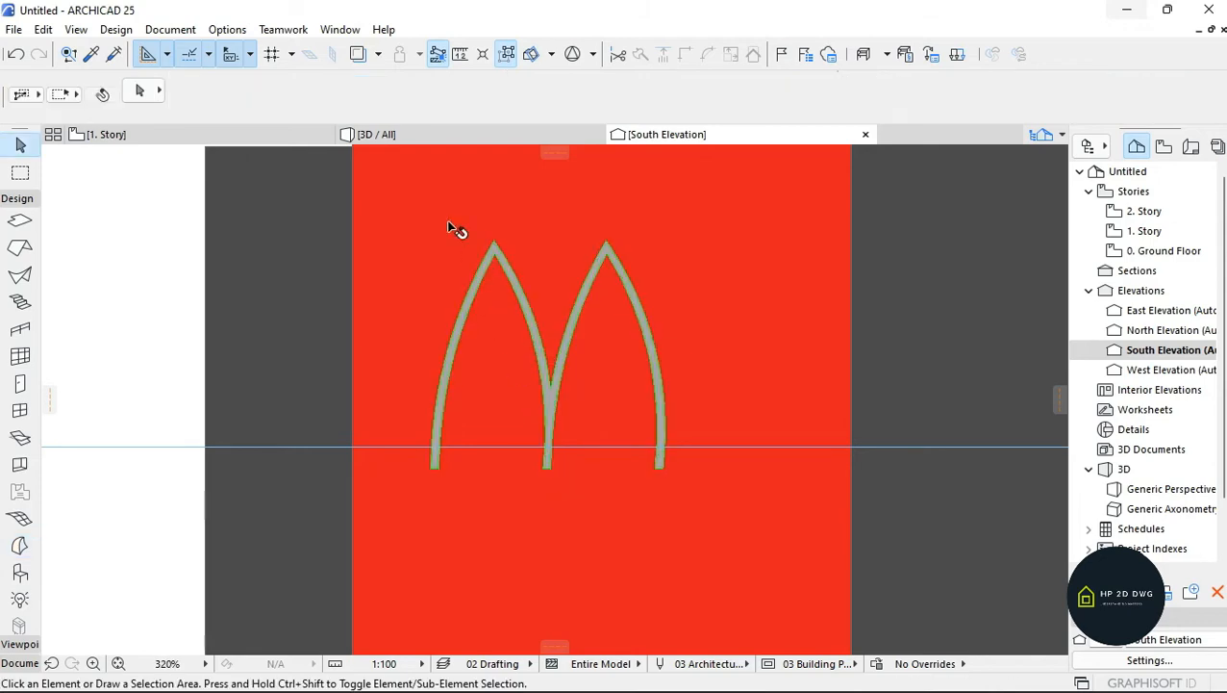
# - In the 3D perspective, override the surface of the M-shaped morph with Metal - Gold
pyautogui.click(426, 136)
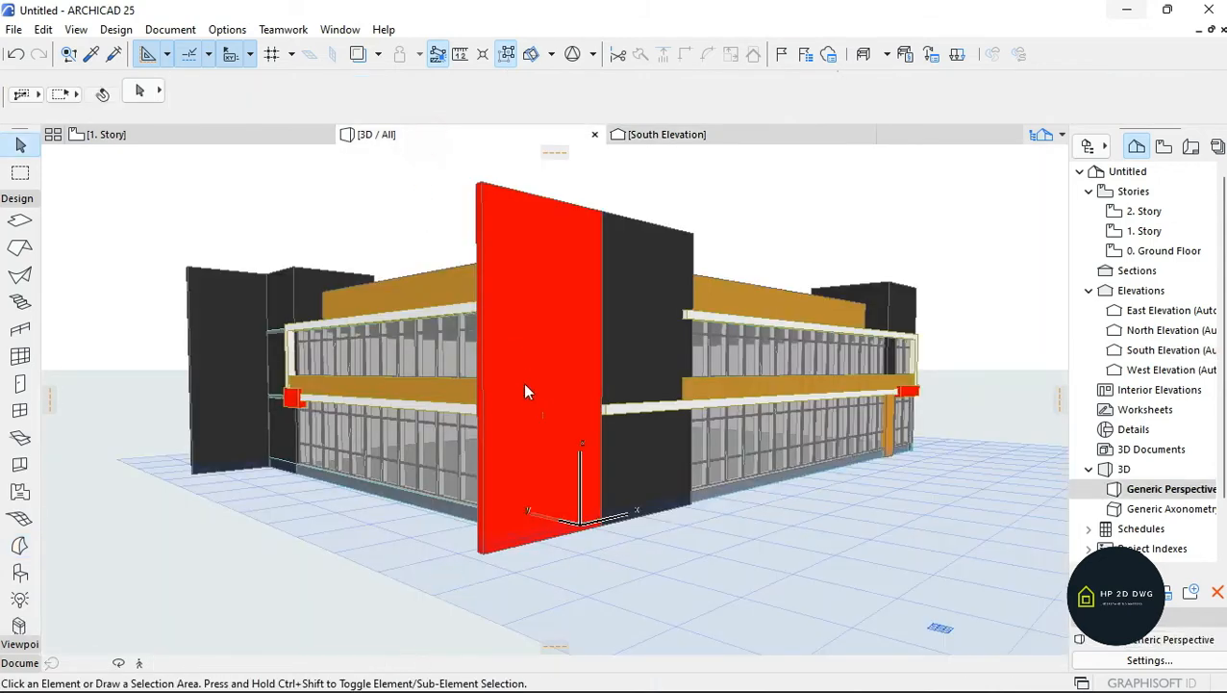
pyautogui.click(141, 663)
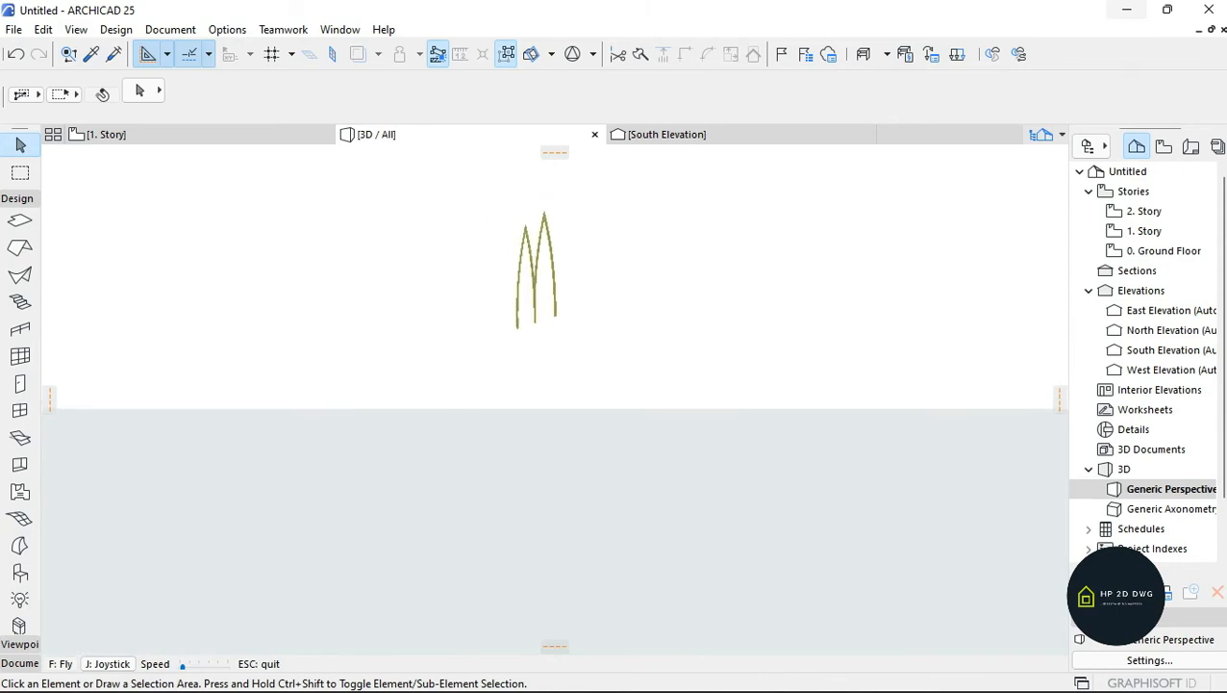
pyautogui.press('Up')
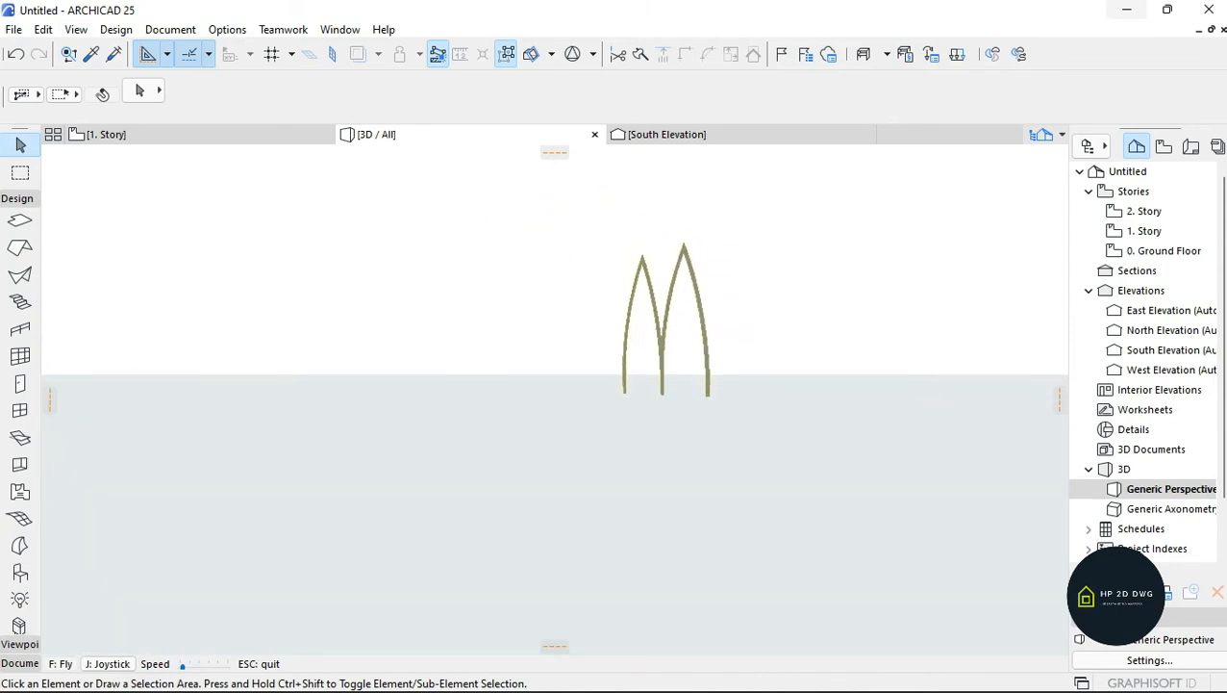
pyautogui.press('Up')
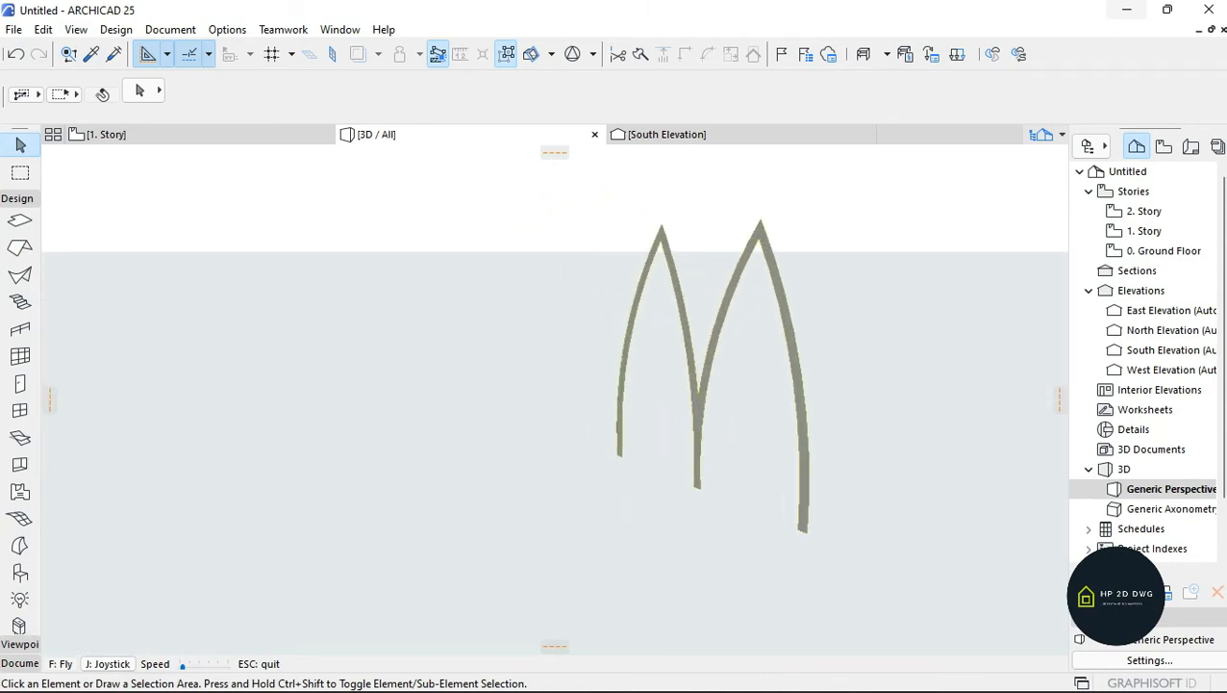
pyautogui.press('Escape')
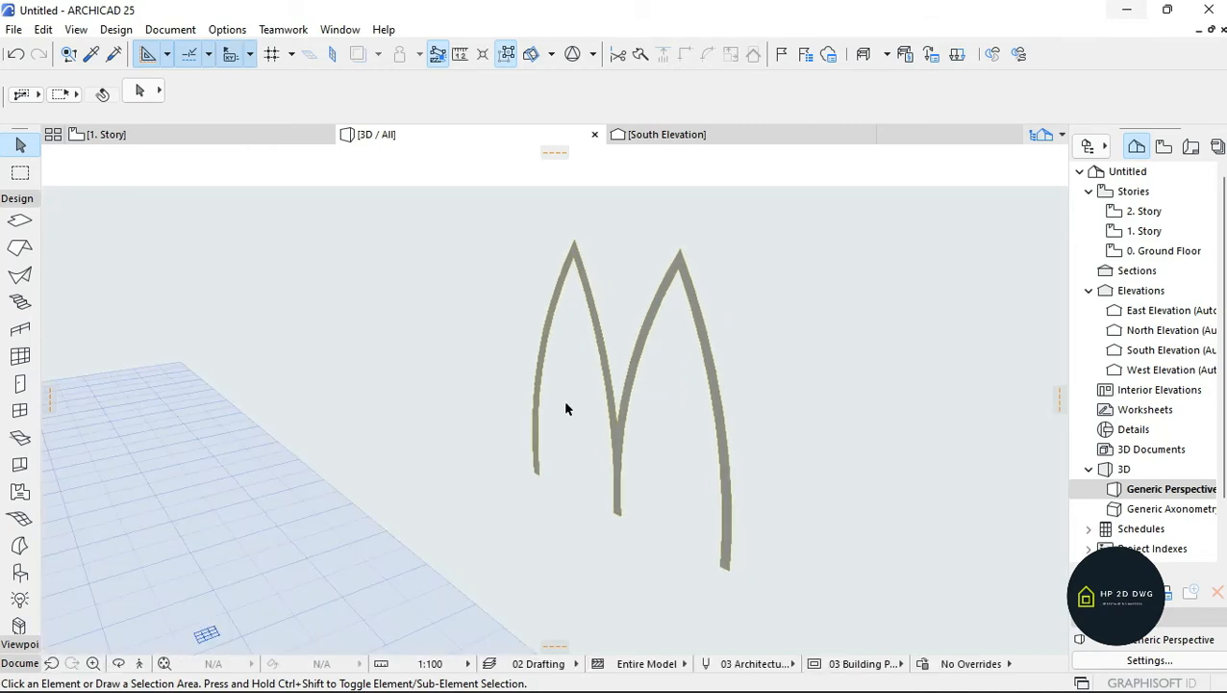
pyautogui.click(693, 262)
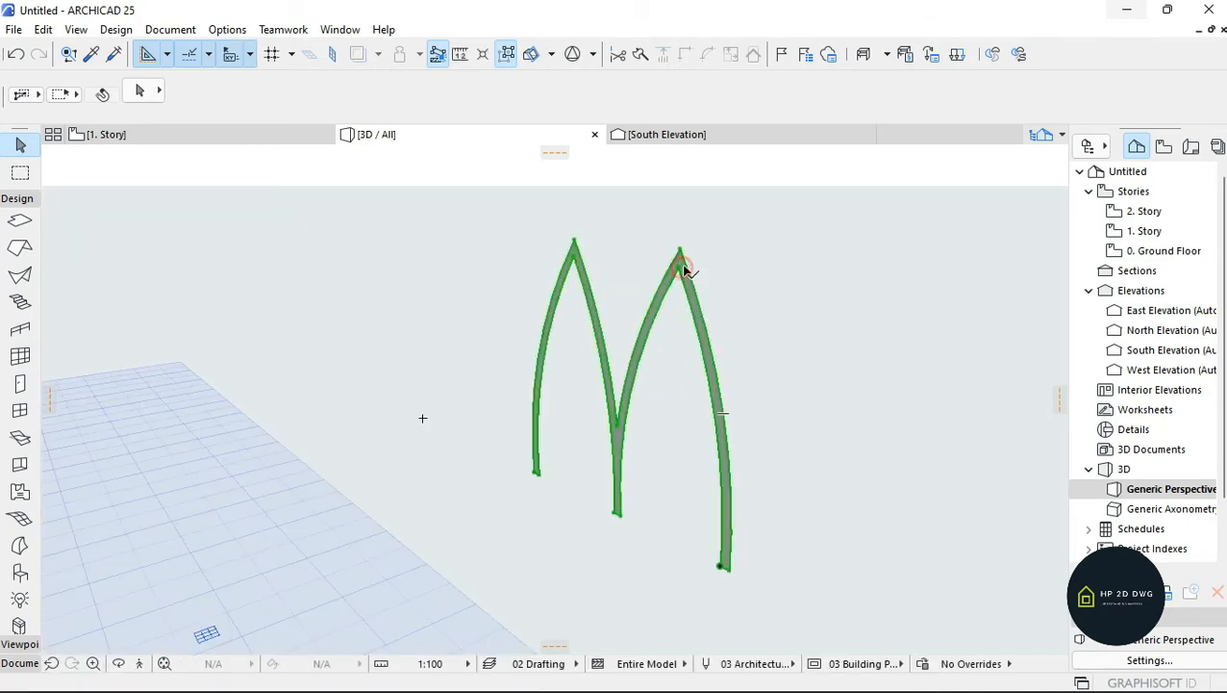
pyautogui.hotkey('ctrl', 't')
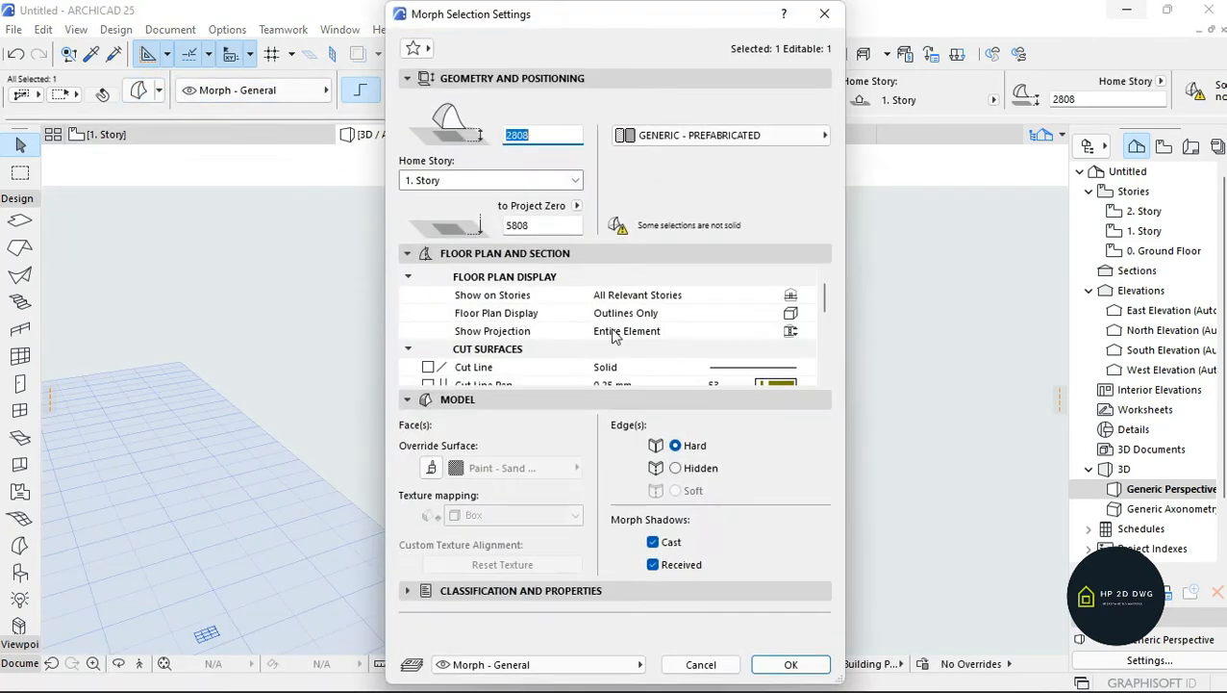
pyautogui.click(432, 467)
pyautogui.click(486, 468)
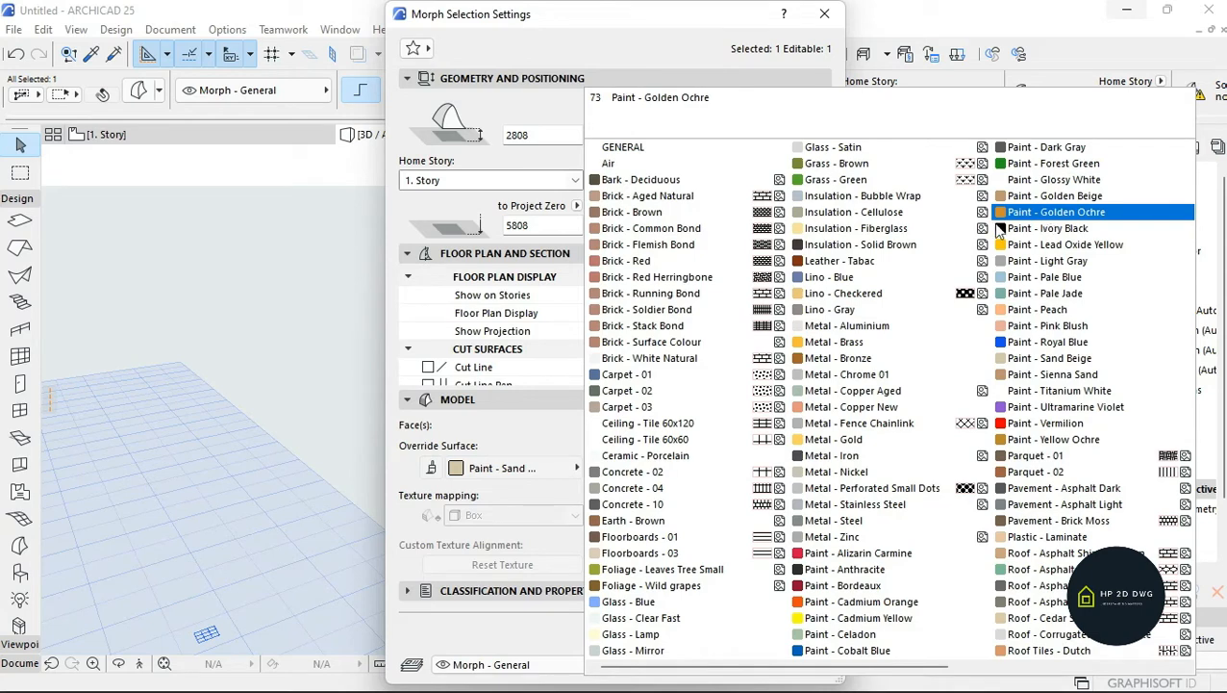
pyautogui.click(870, 441)
pyautogui.click(788, 665)
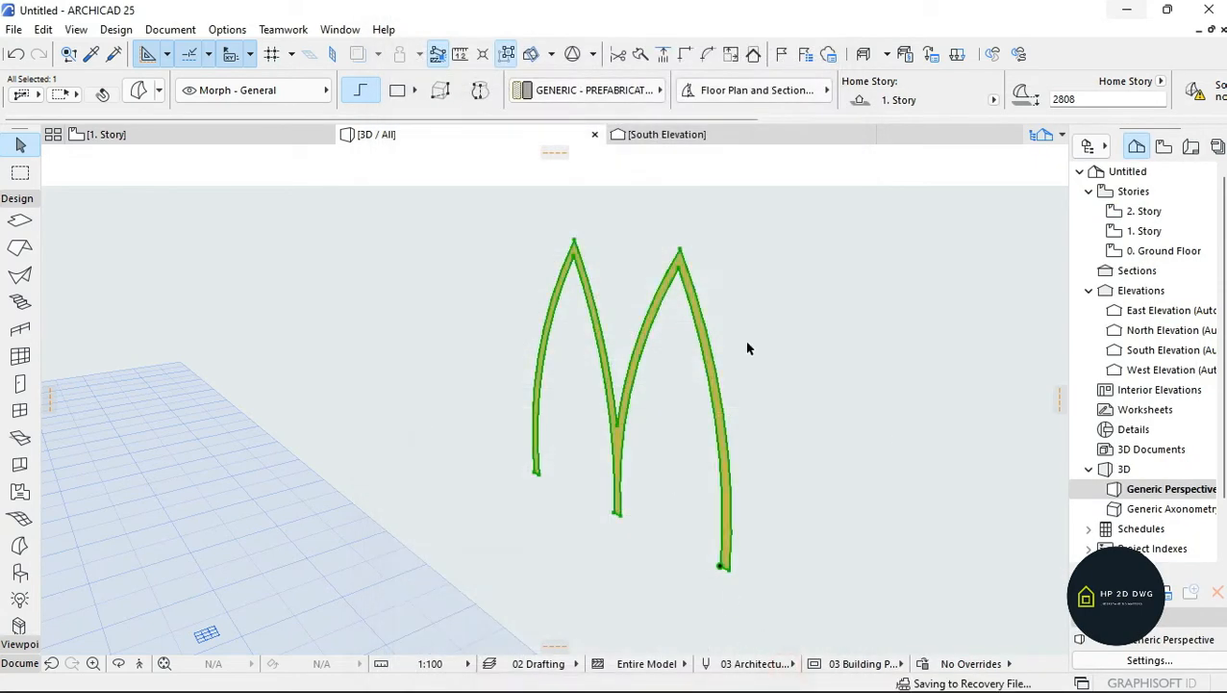
# - Try extruding the M-shaped morph by 100 mm, and undo the extrusion
pyautogui.click(681, 255)
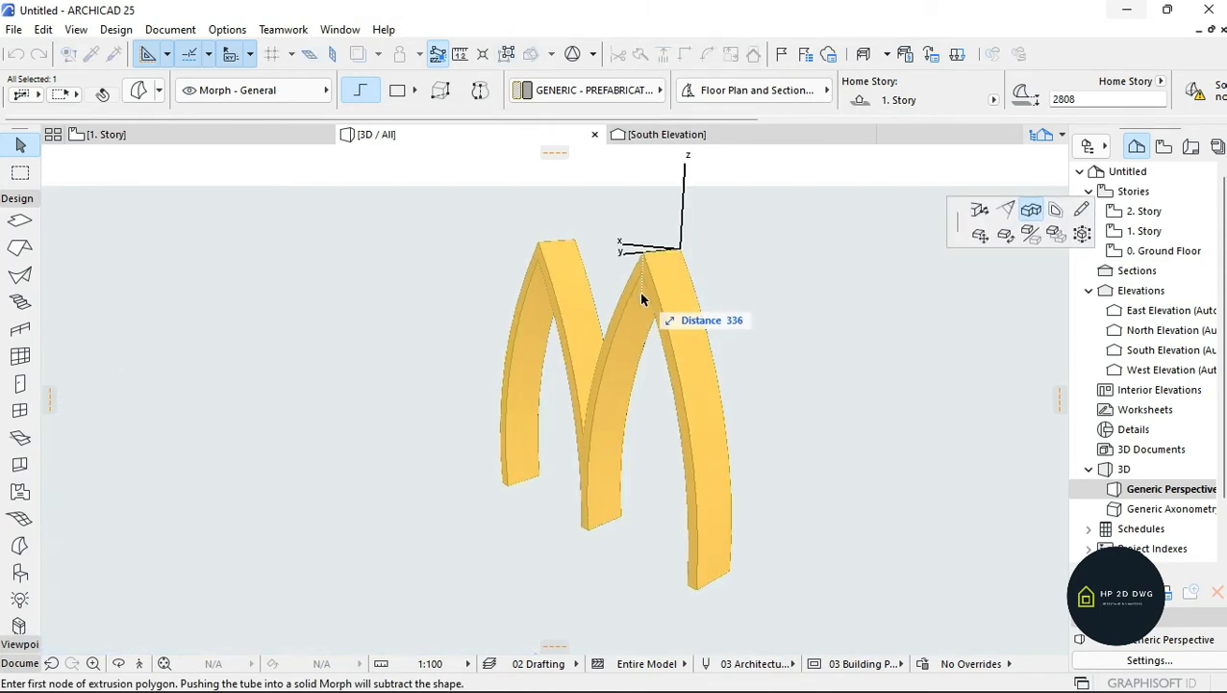
pyautogui.write('100')
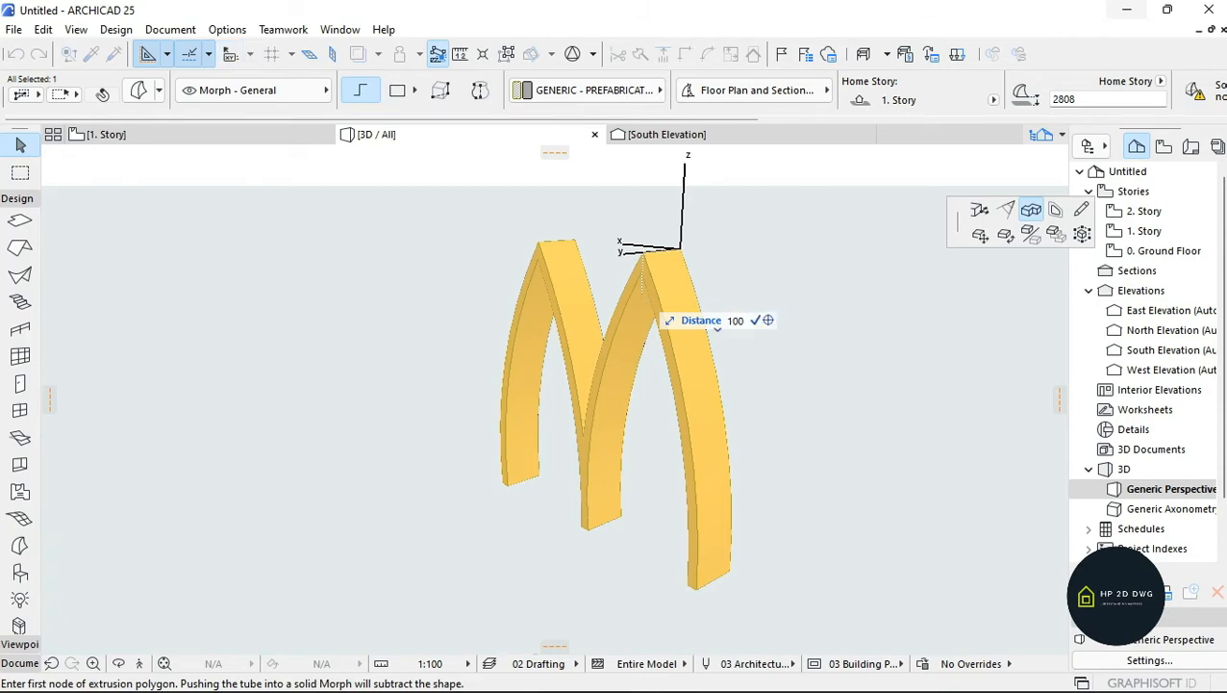
pyautogui.press('Return')
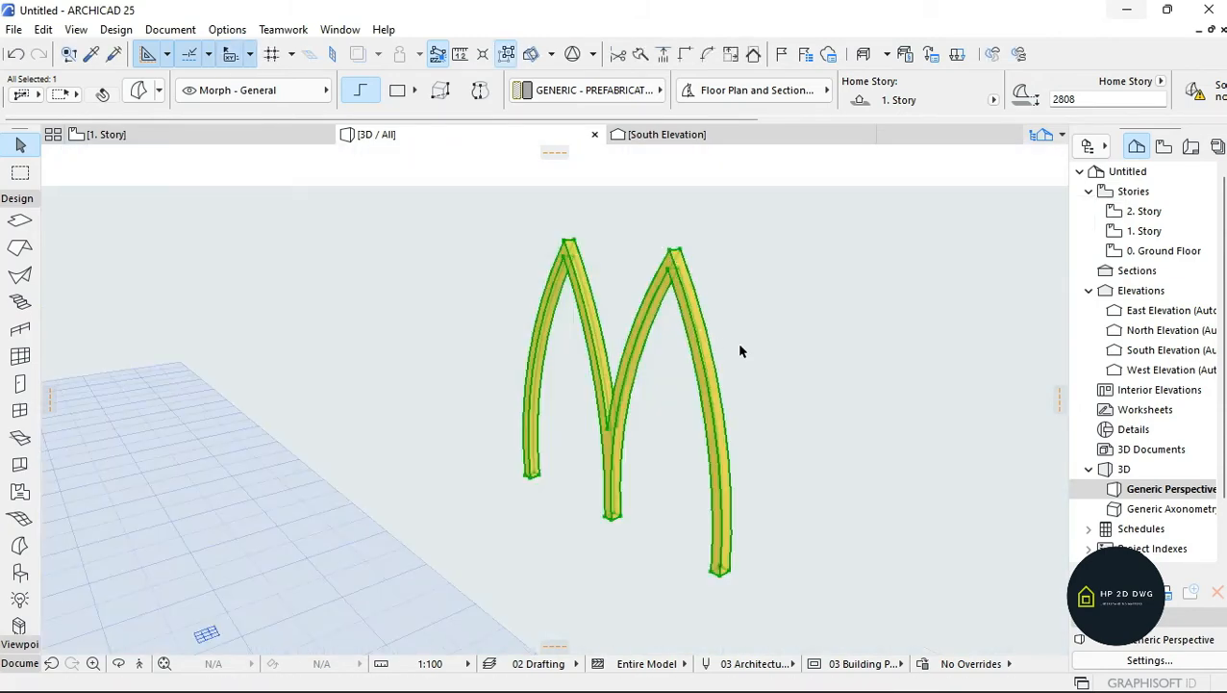
pyautogui.hotkey('ctrl', 'z')
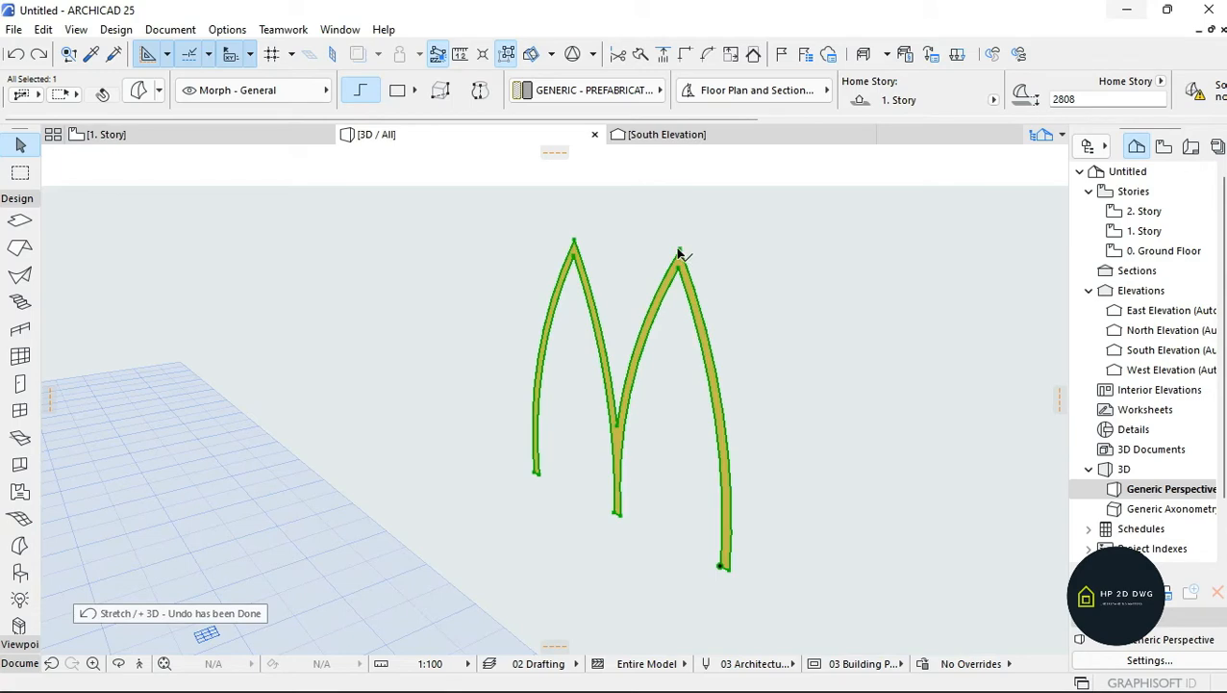
# - Extrude the flat M-shaped morph into a solid about 150 mm thick and deselect it
pyautogui.click(679, 253)
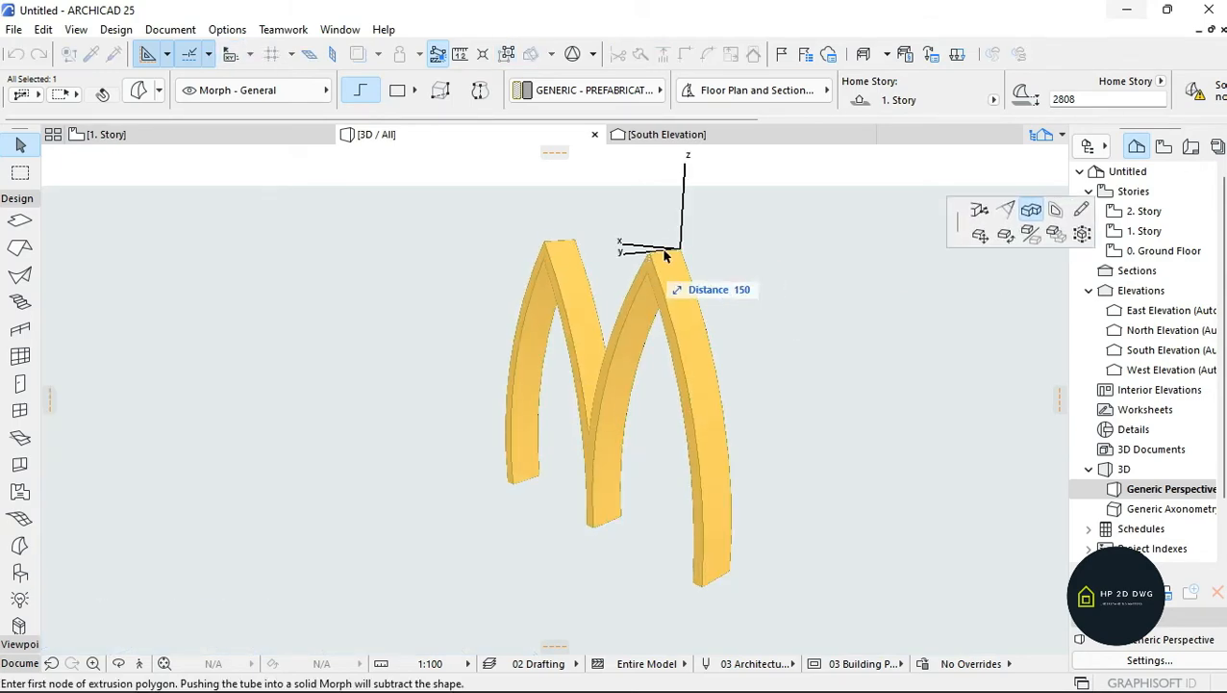
pyautogui.click(664, 254)
pyautogui.click(373, 221)
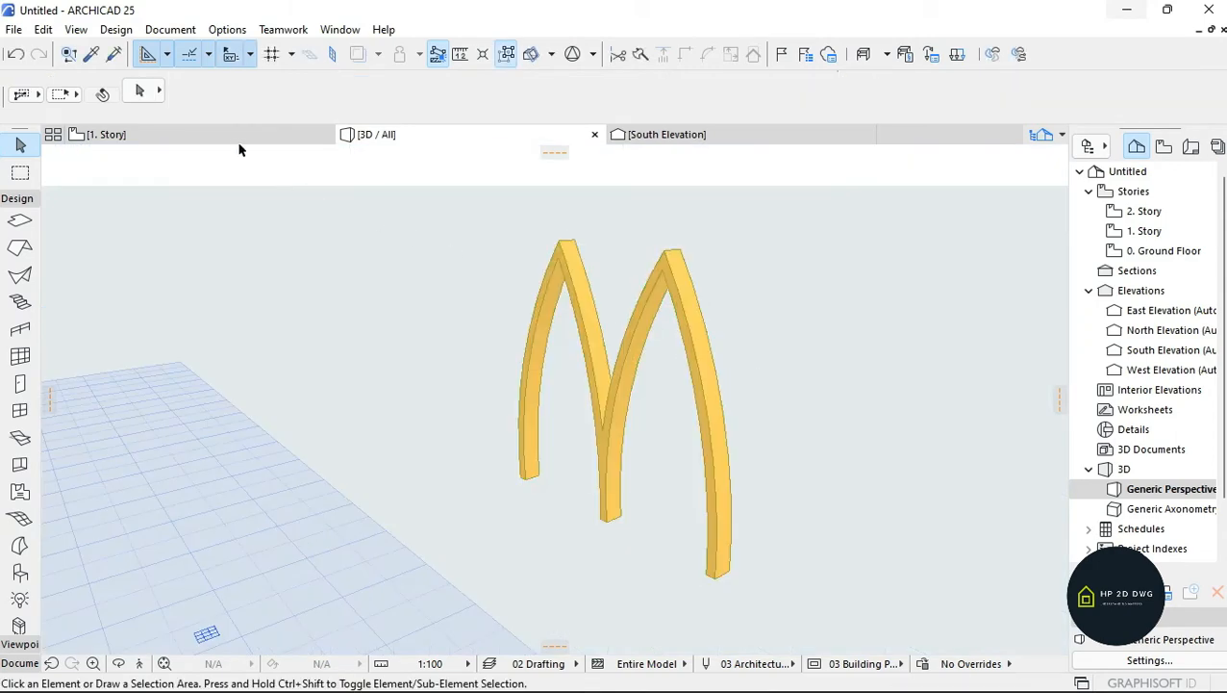
# - On the 1. Story plan, move the M-shaped morph straight from the South Elevation line to the red wall, partly embedding it in the front face
pyautogui.click(236, 134)
pyautogui.scroll(-10, 500, 385)
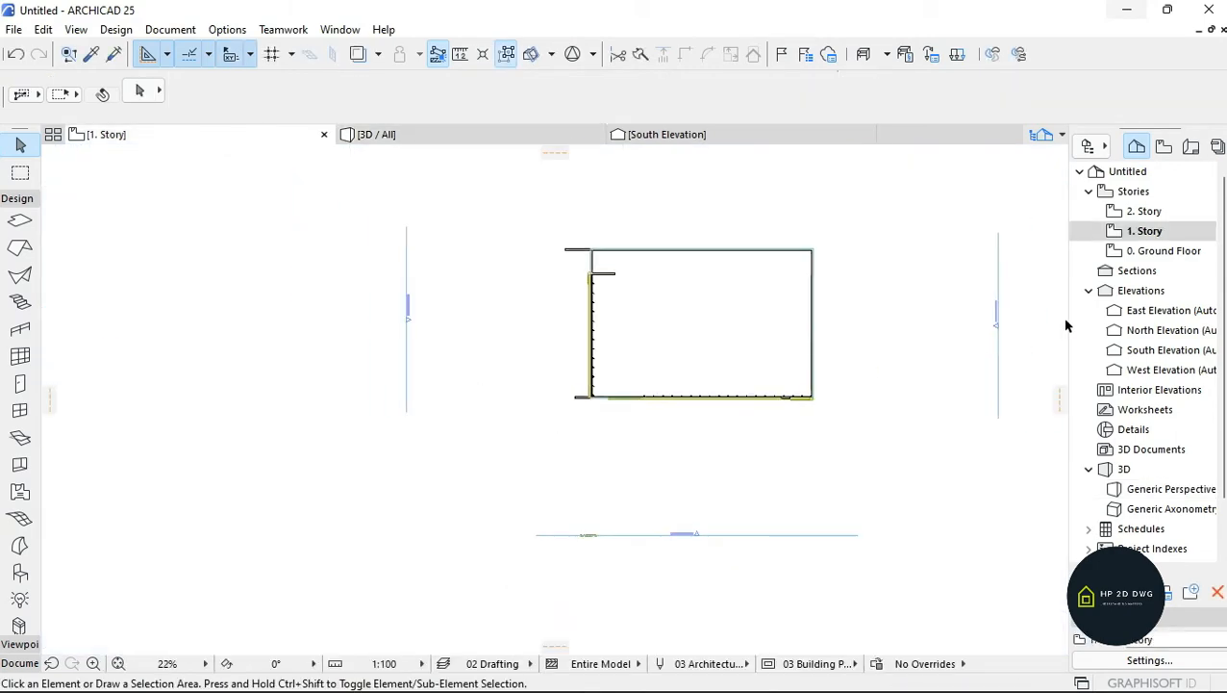
pyautogui.click(1164, 251)
pyautogui.scroll(3, 608, 558)
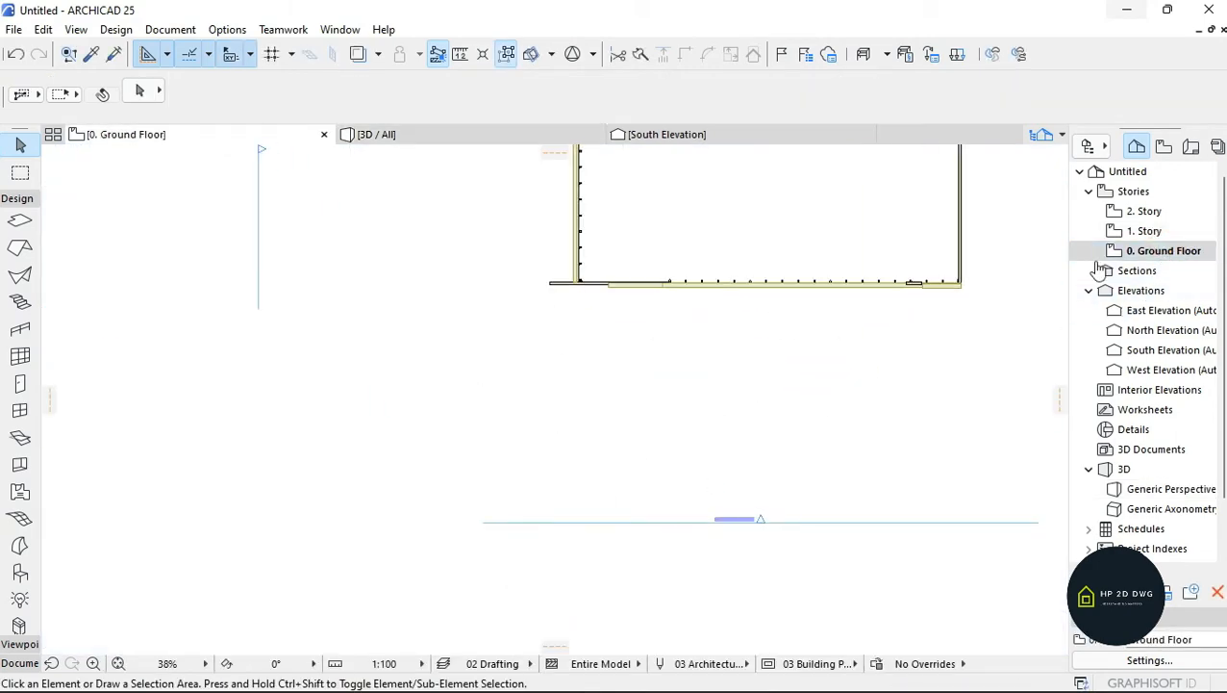
pyautogui.click(1145, 230)
pyautogui.scroll(8, 545, 532)
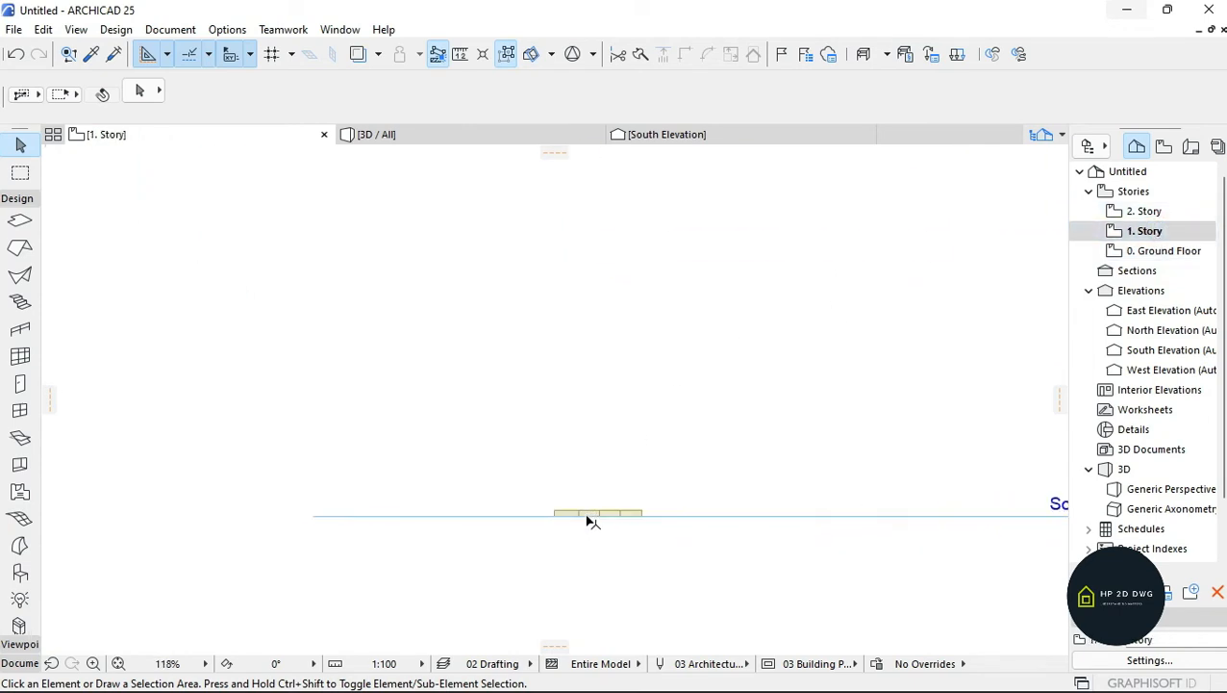
pyautogui.click(587, 514)
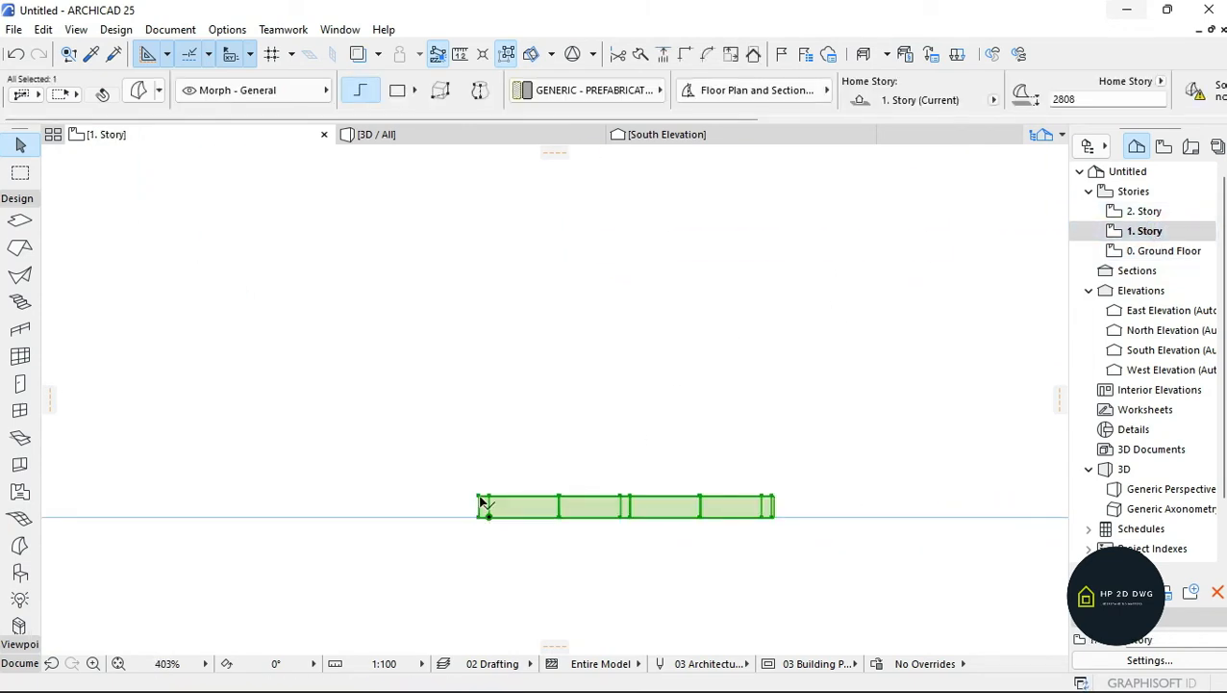
pyautogui.click(484, 501)
pyautogui.scroll(-7, 484, 445)
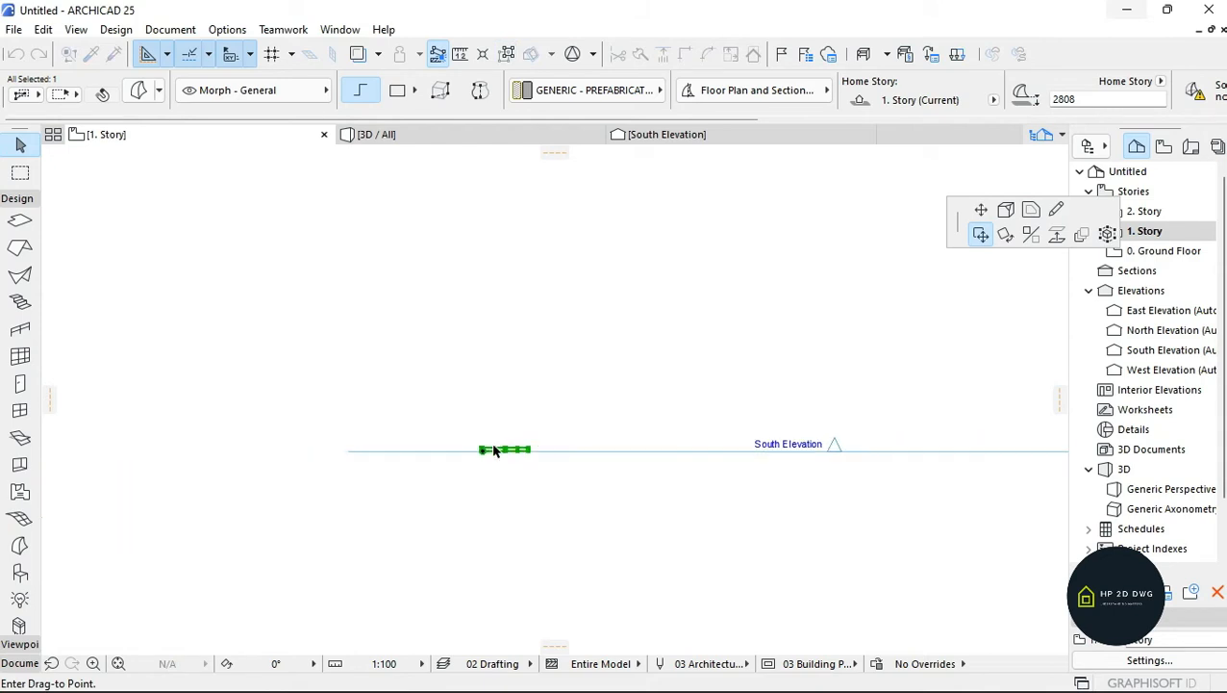
pyautogui.scroll(6, 520, 301)
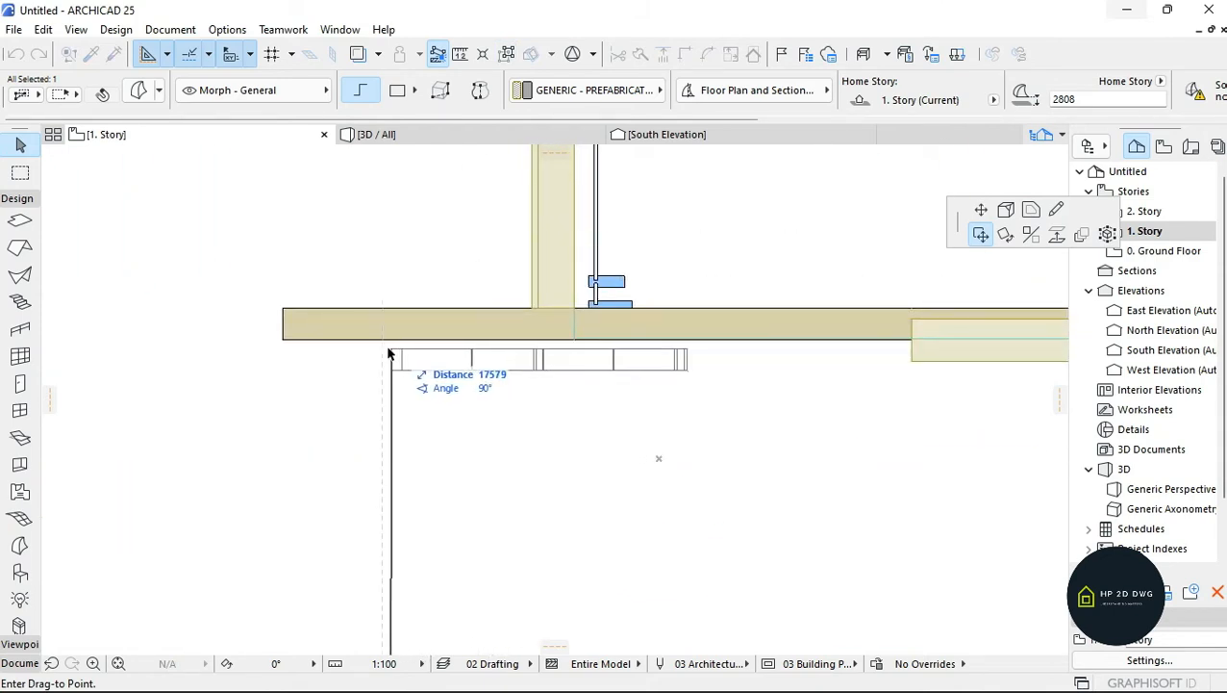
pyautogui.scroll(5, 384, 345)
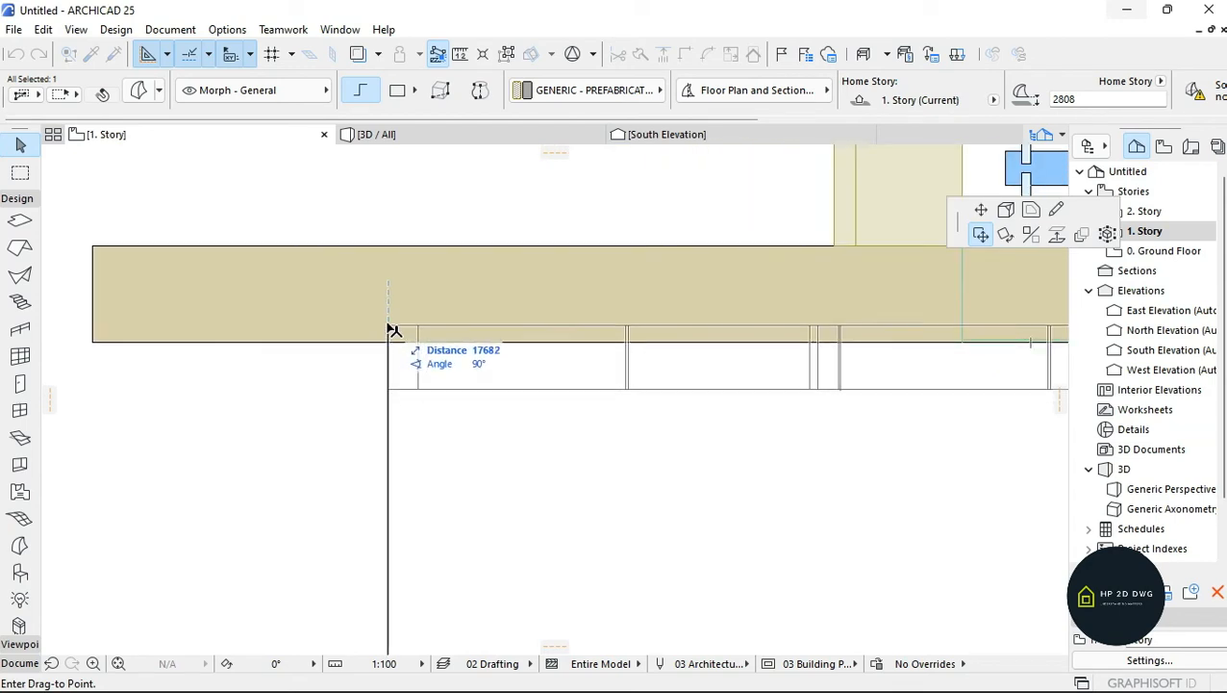
pyautogui.click(392, 327)
pyautogui.click(504, 420)
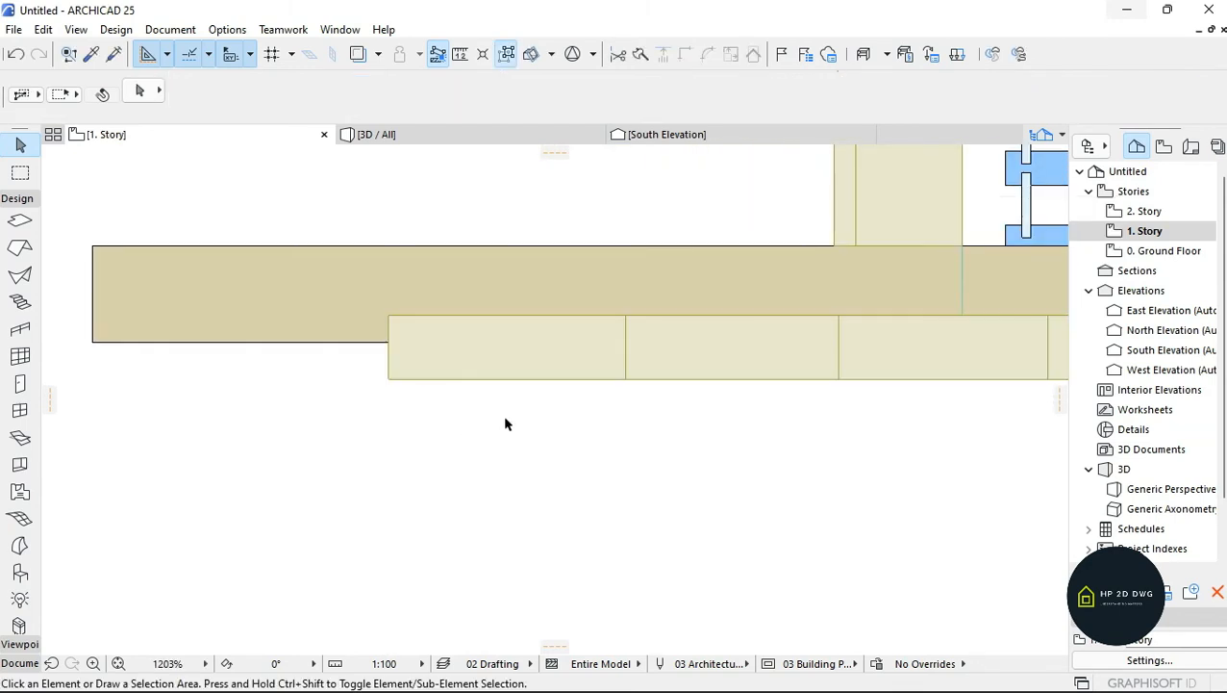
# - Examine the M logo on the red wall in the 3D perspective and compare the building with the reference photo
pyautogui.scroll(-12, 529, 385)
pyautogui.click(453, 133)
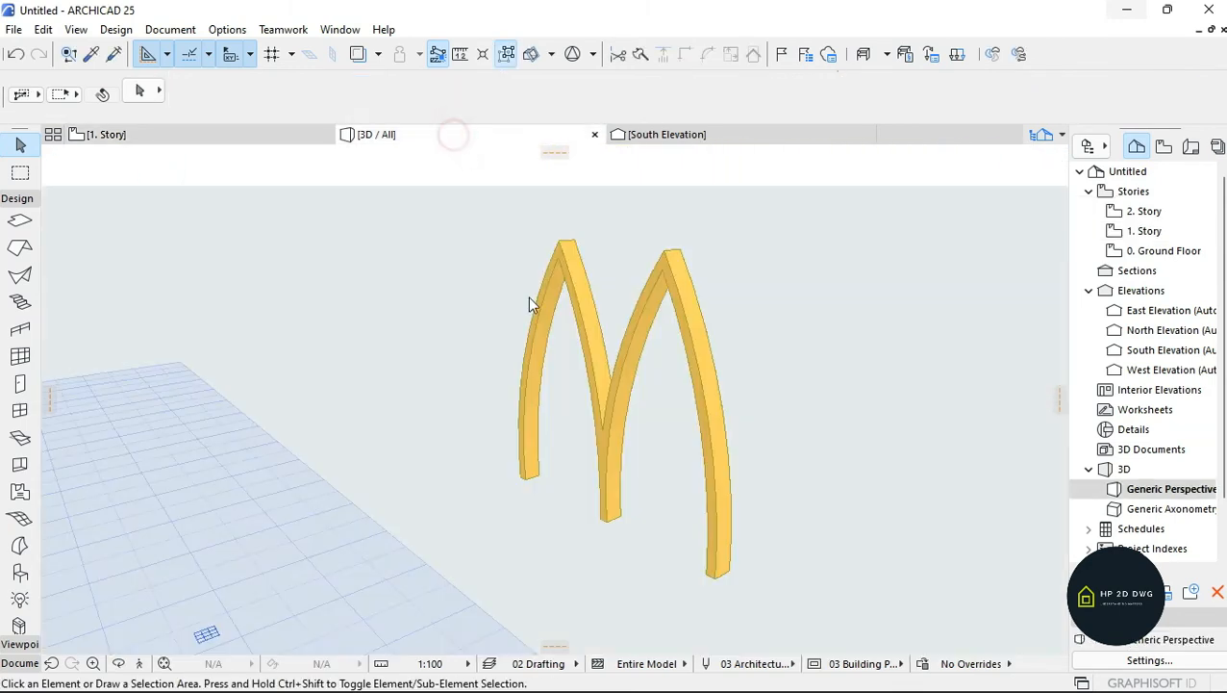
pyautogui.click(125, 664)
pyautogui.click(136, 665)
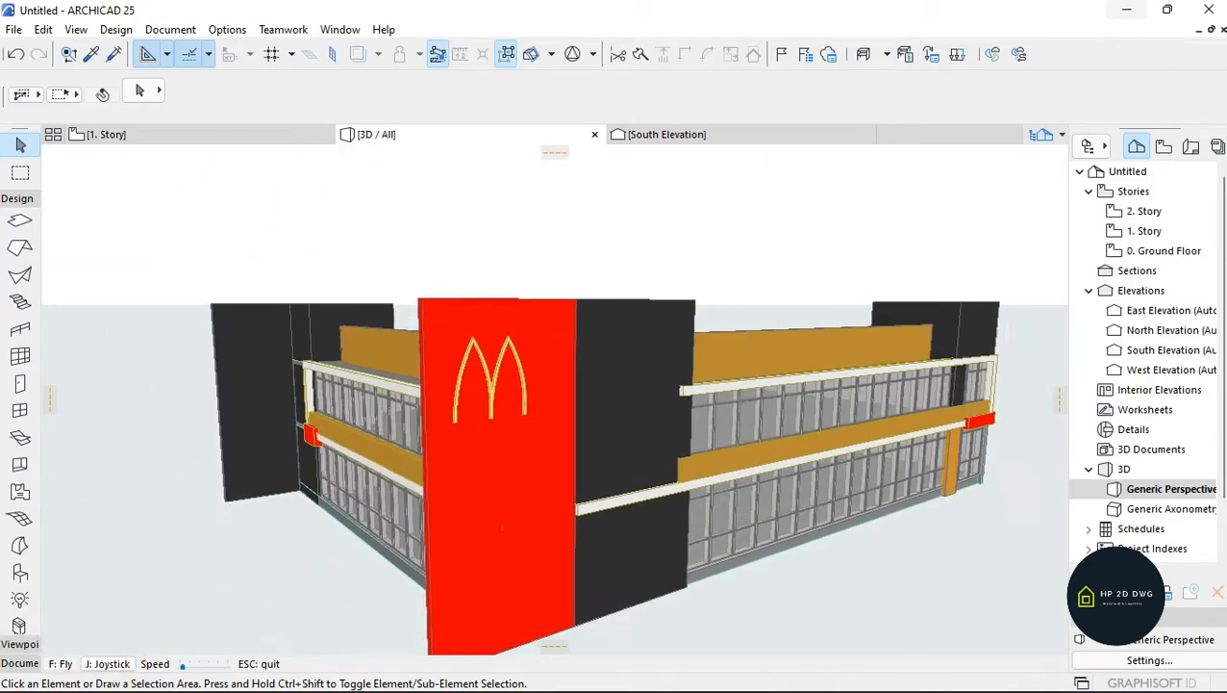
pyautogui.press('Down')
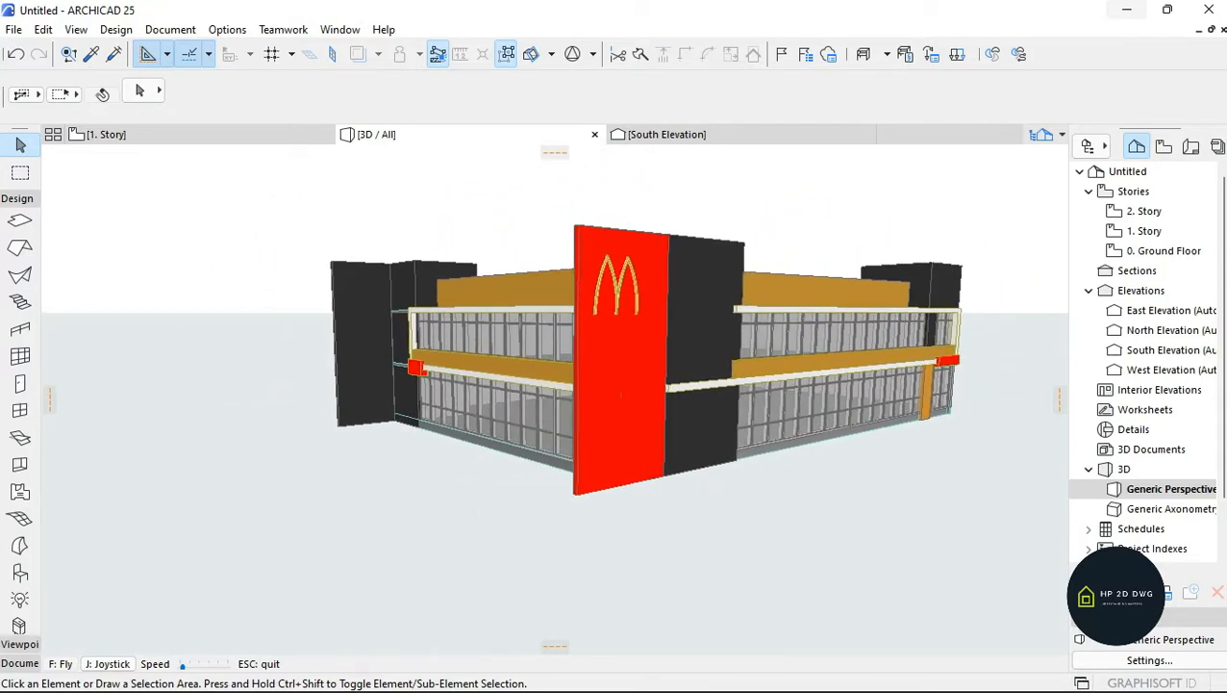
pyautogui.press('Up')
pyautogui.press('Down')
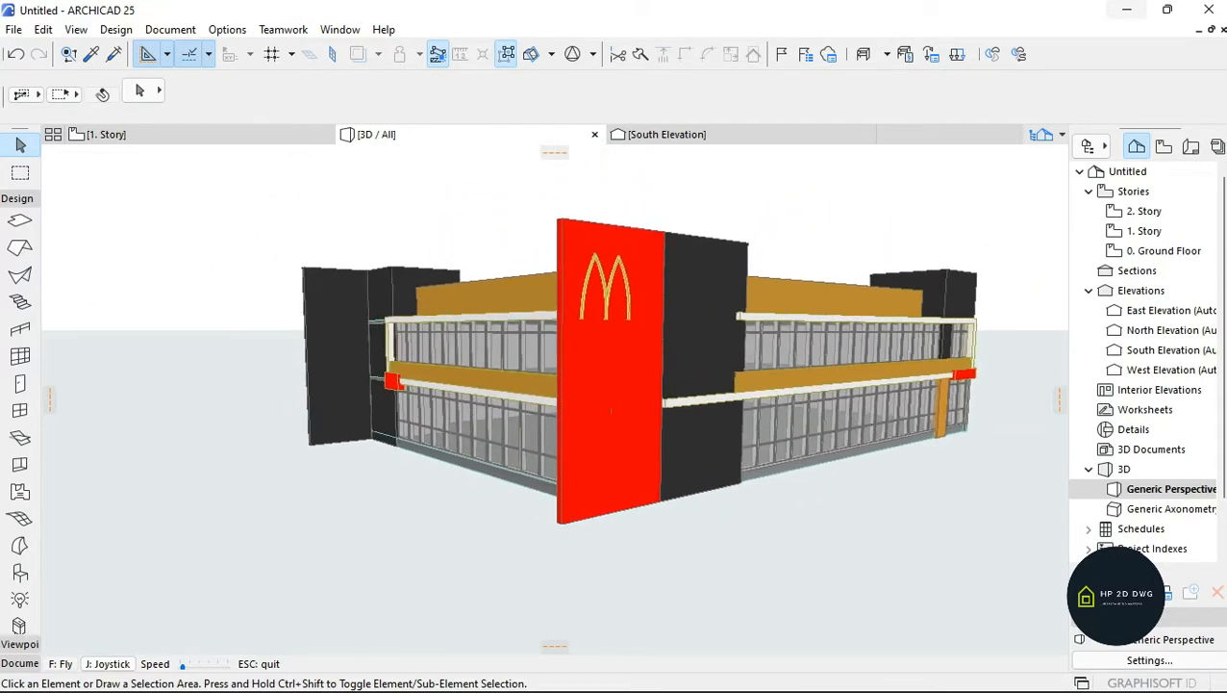
pyautogui.press('pagedown')
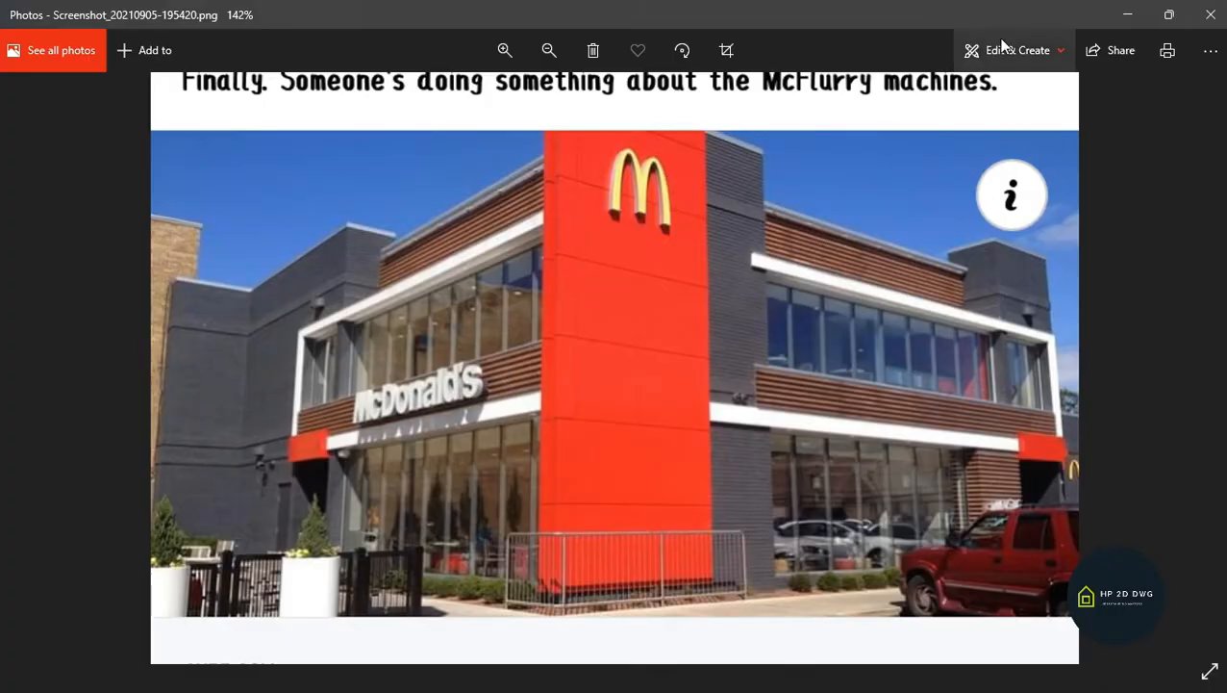
pyautogui.click(1127, 14)
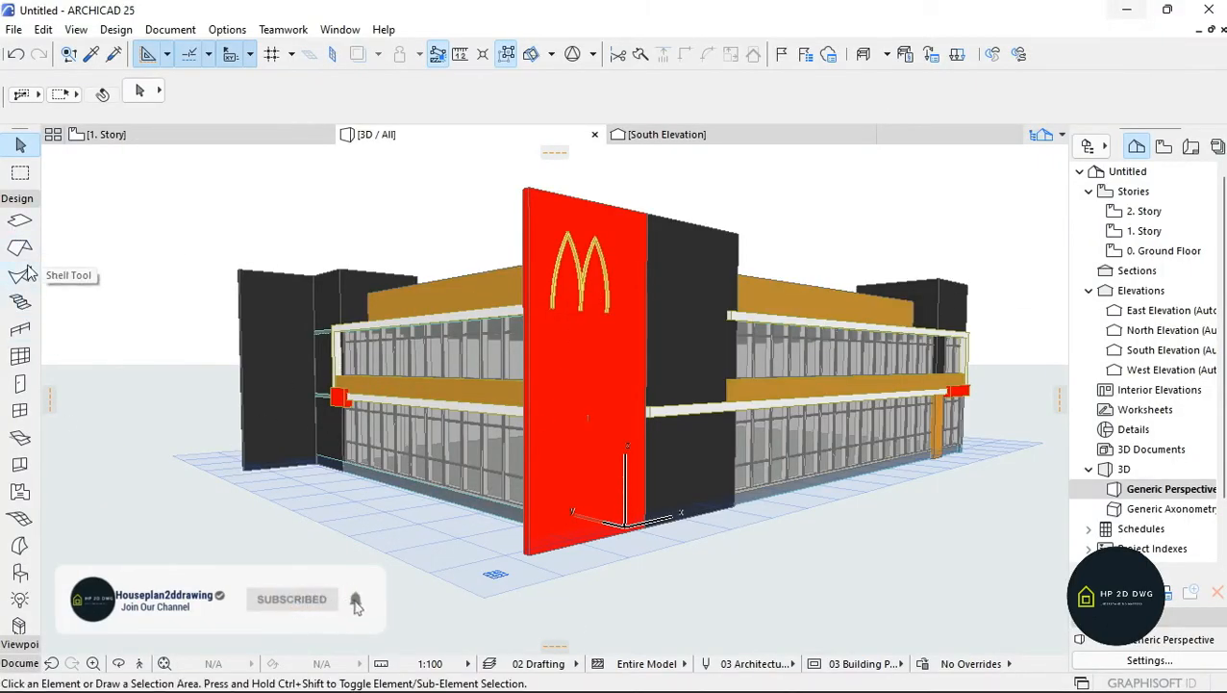
# - Search the object library for "text" and make Text 3D 25 the object for placement
pyautogui.click(19, 574)
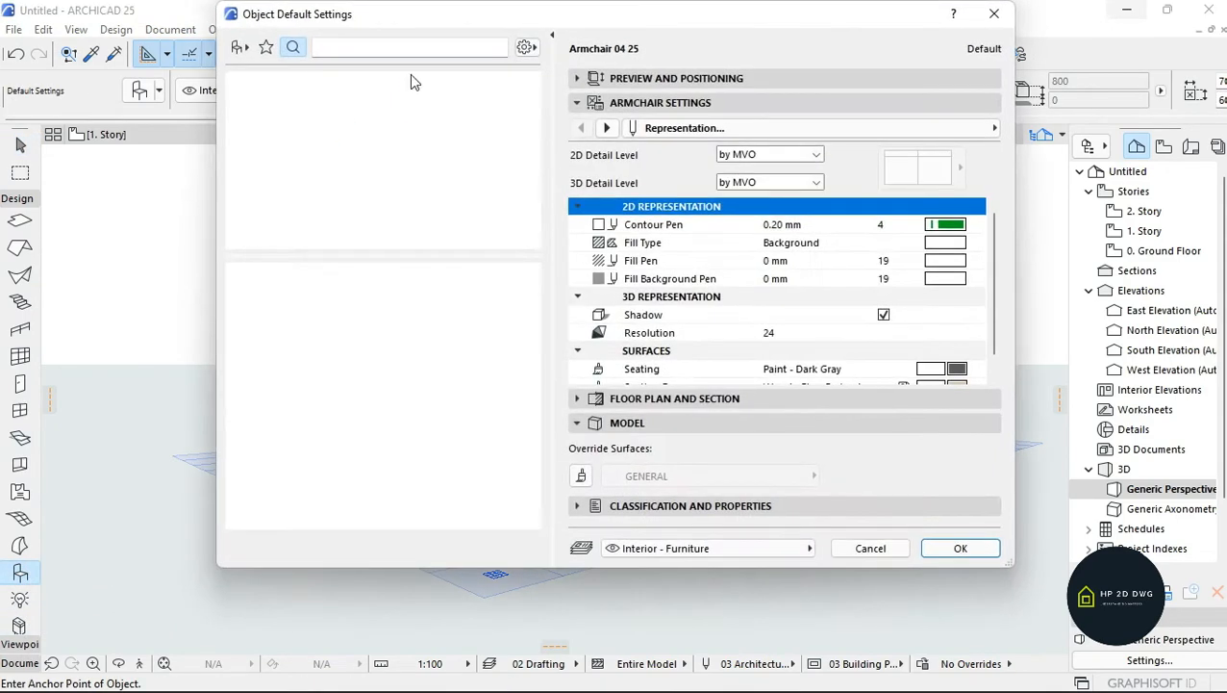
pyautogui.click(395, 49)
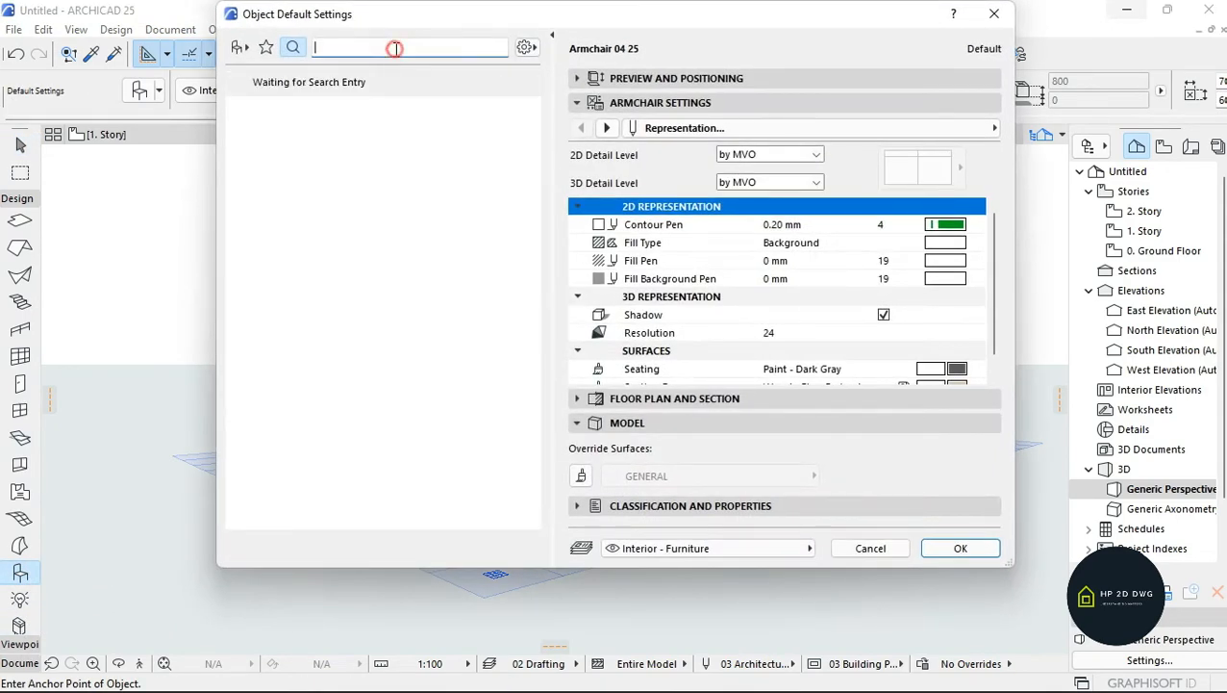
pyautogui.write('text')
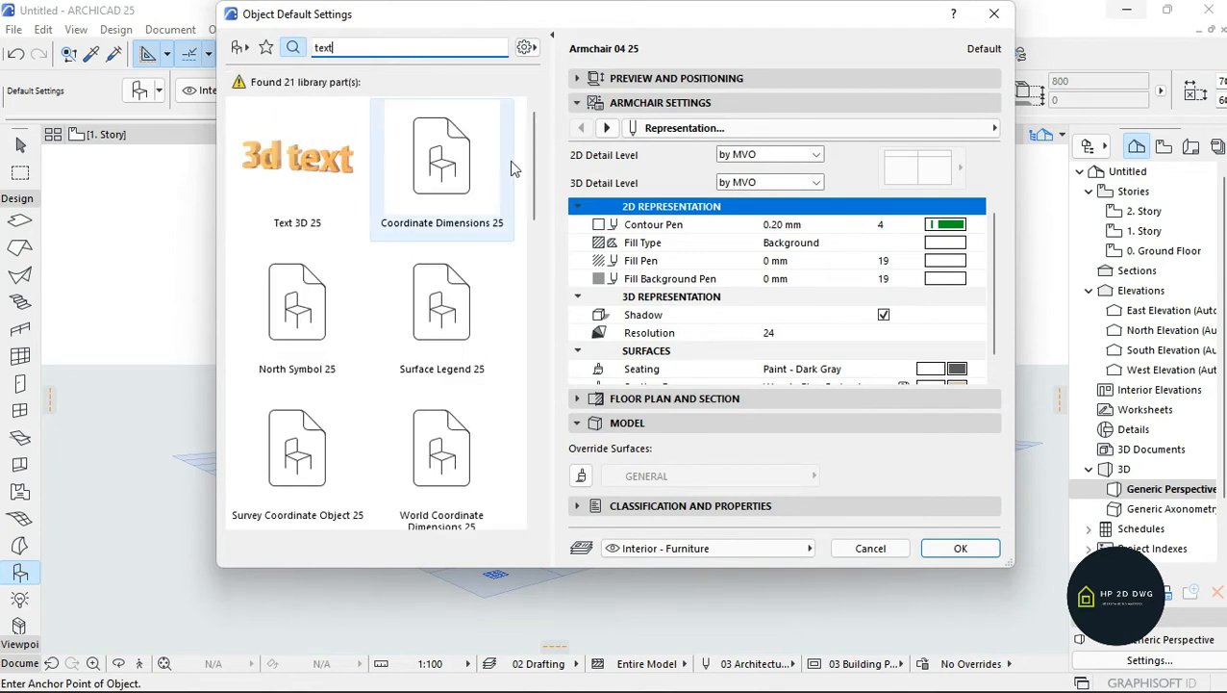
pyautogui.click(295, 166)
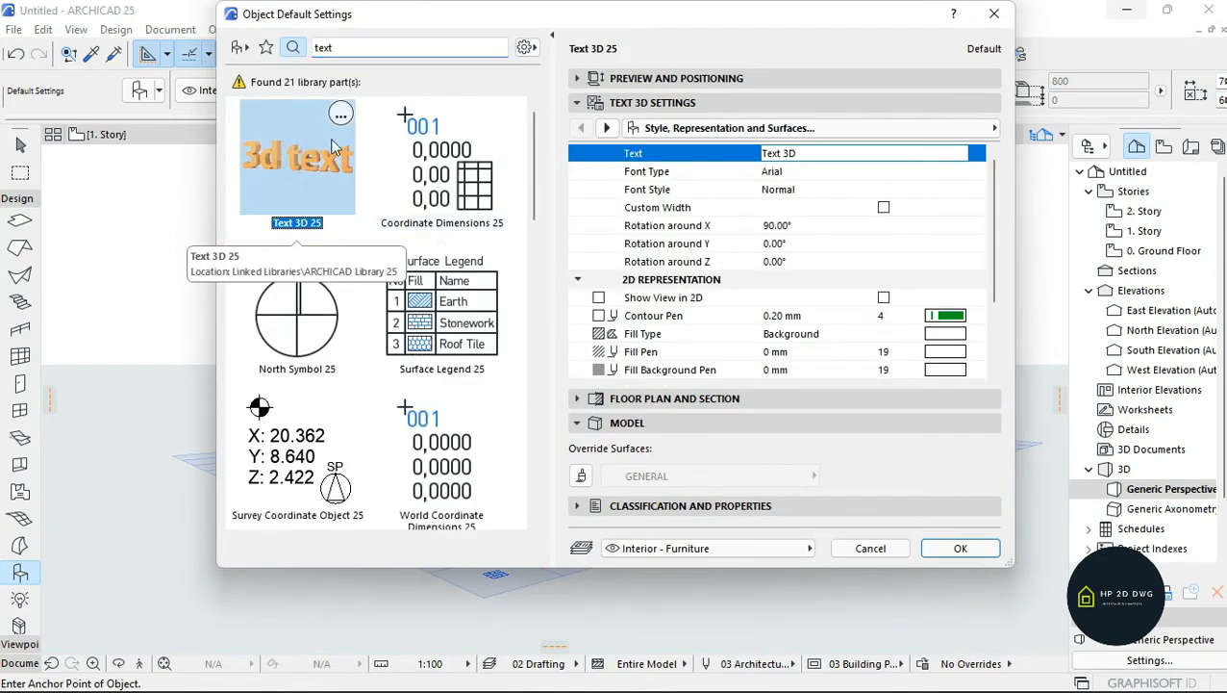
pyautogui.click(986, 554)
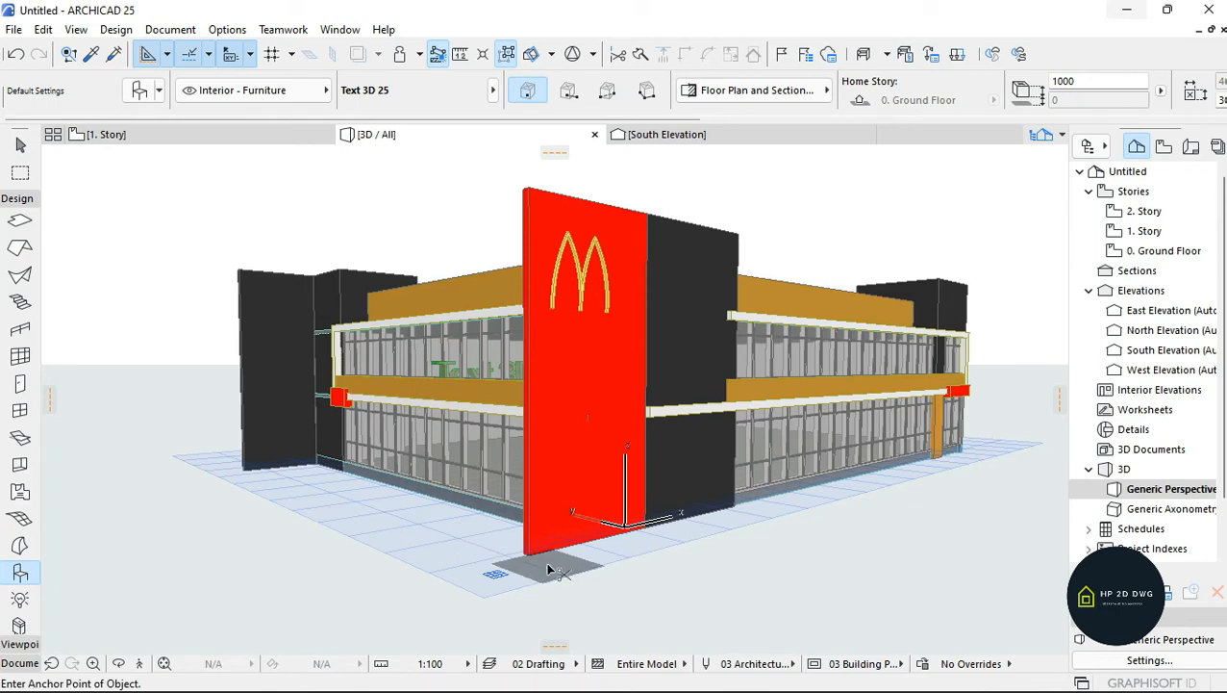
# - Undo the first text placement and place the Text 3D object on the ground outside the side glass facade
pyautogui.hotkey('ctrl', 'z')
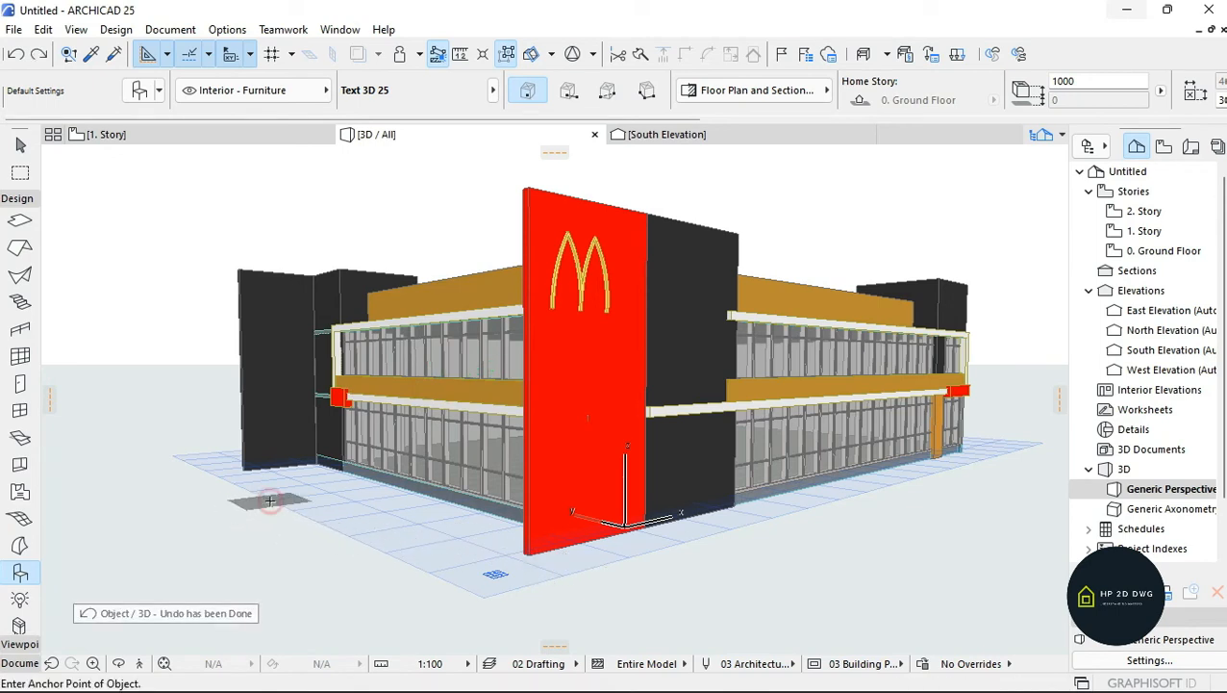
pyautogui.click(270, 500)
pyautogui.press('Escape')
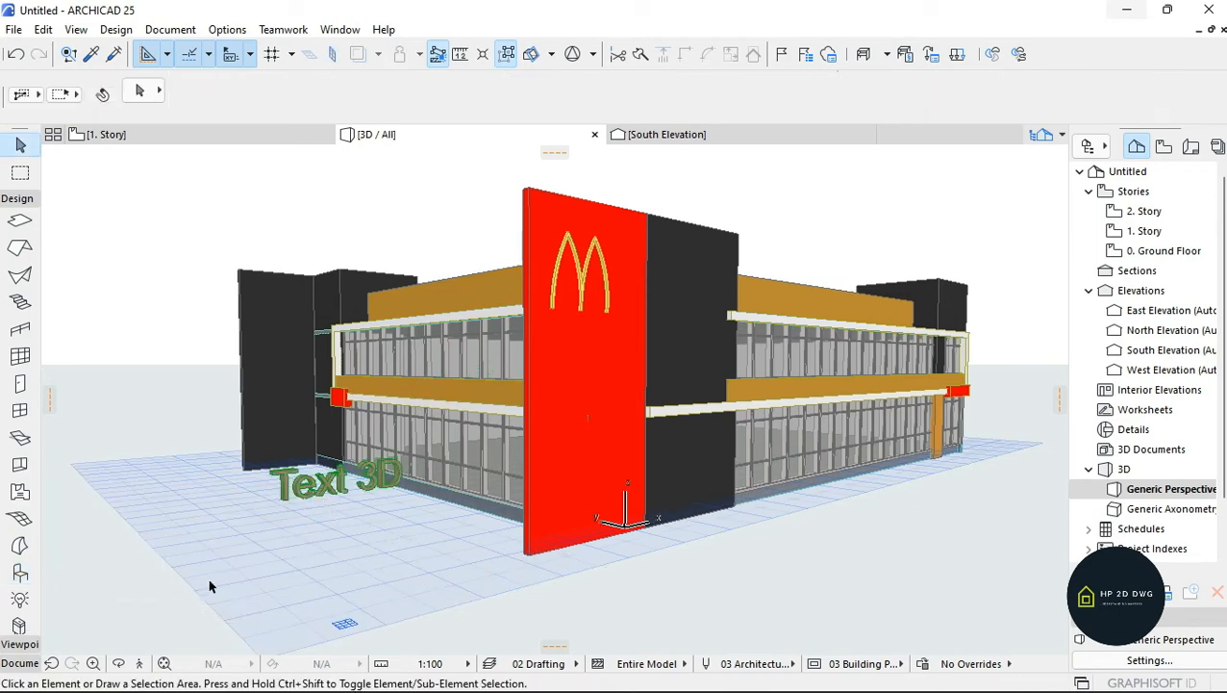
# - Rotate the Text 3D object around its starting end so it runs parallel to the side glass facade
pyautogui.click(139, 664)
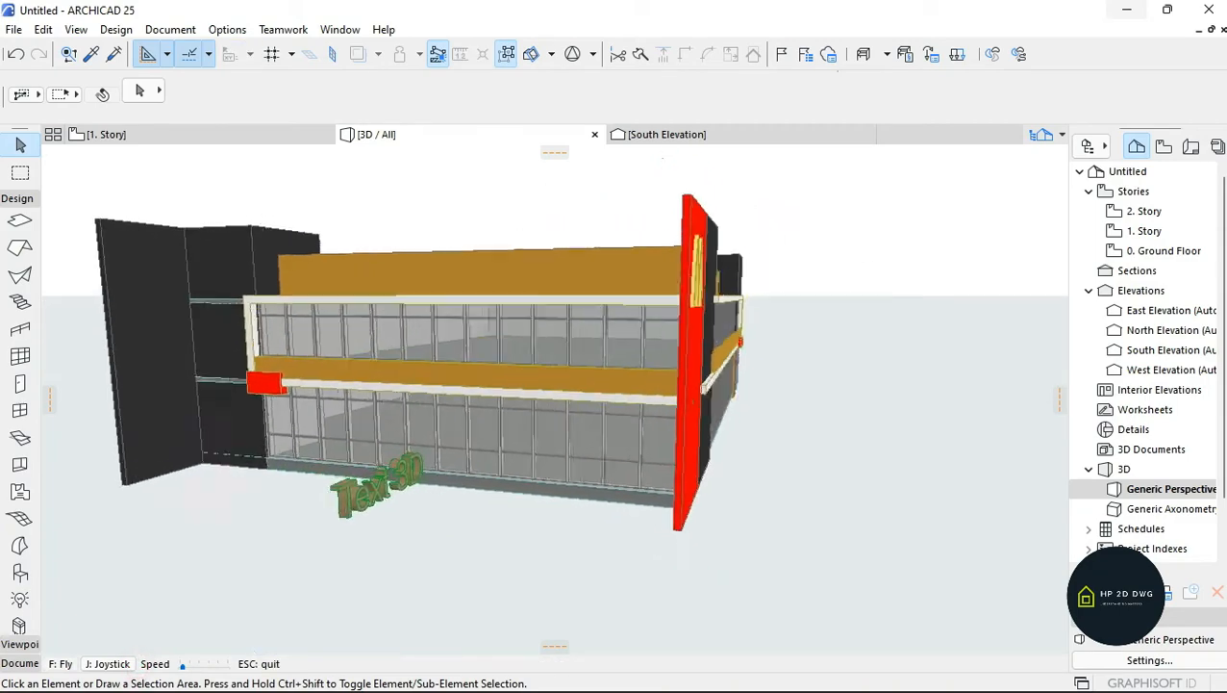
pyautogui.press('Up')
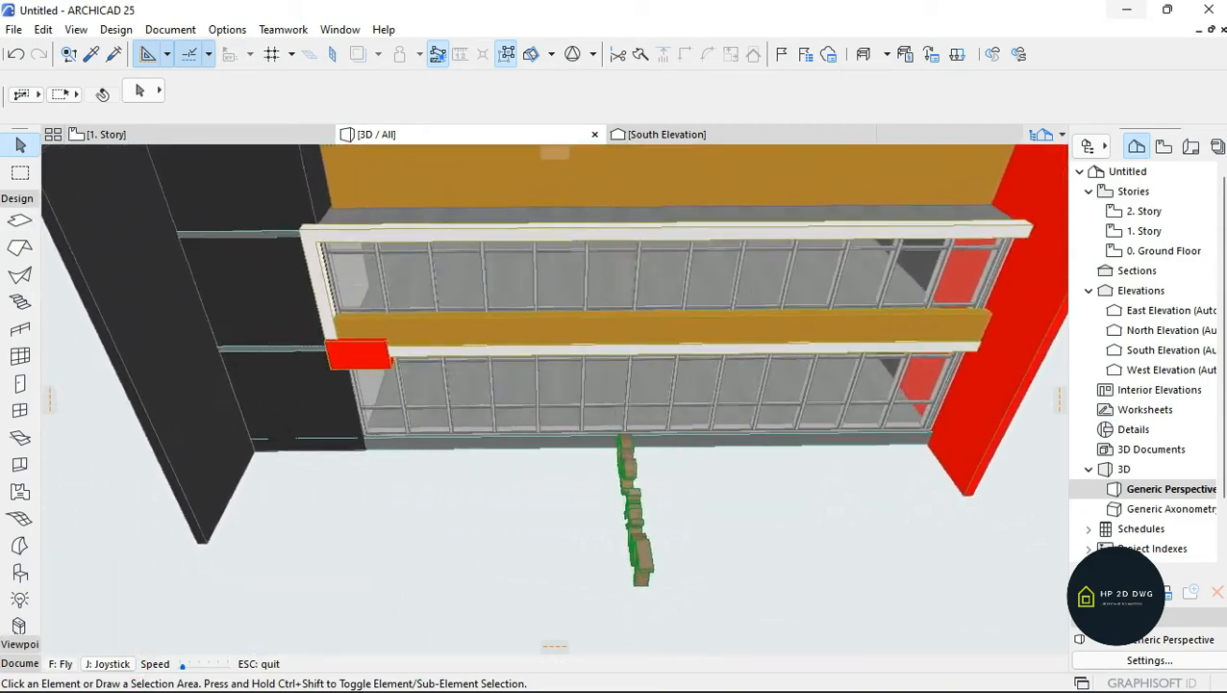
pyautogui.press('Up')
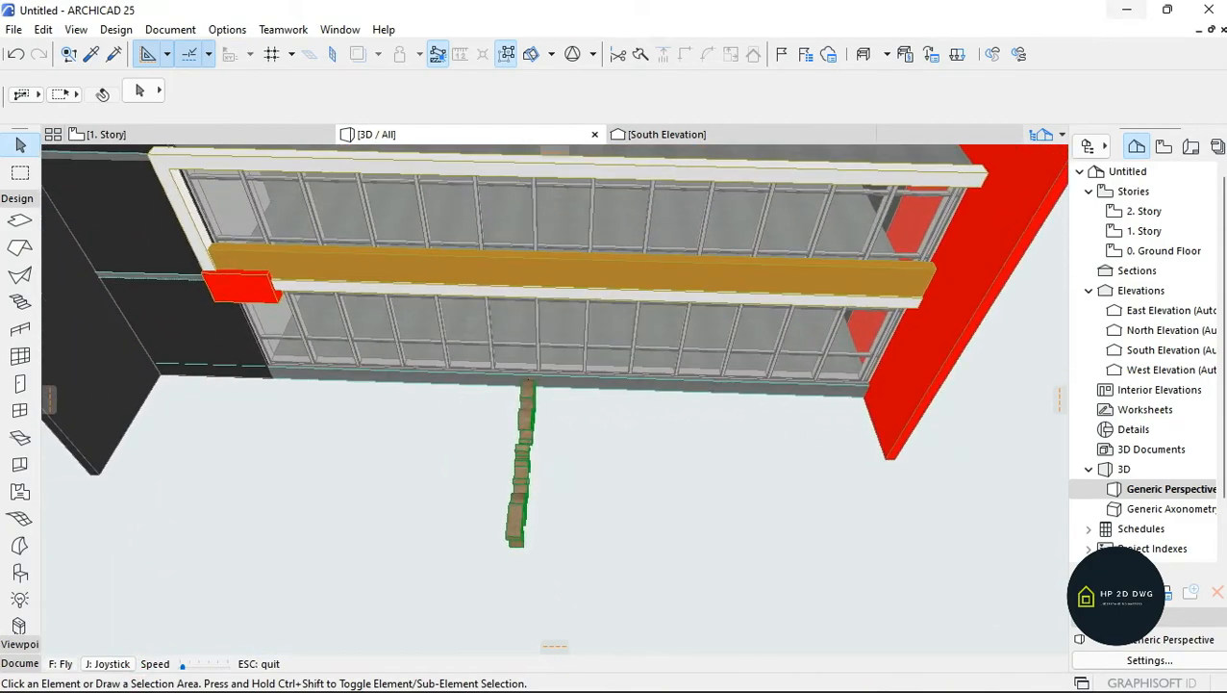
pyautogui.press('Escape')
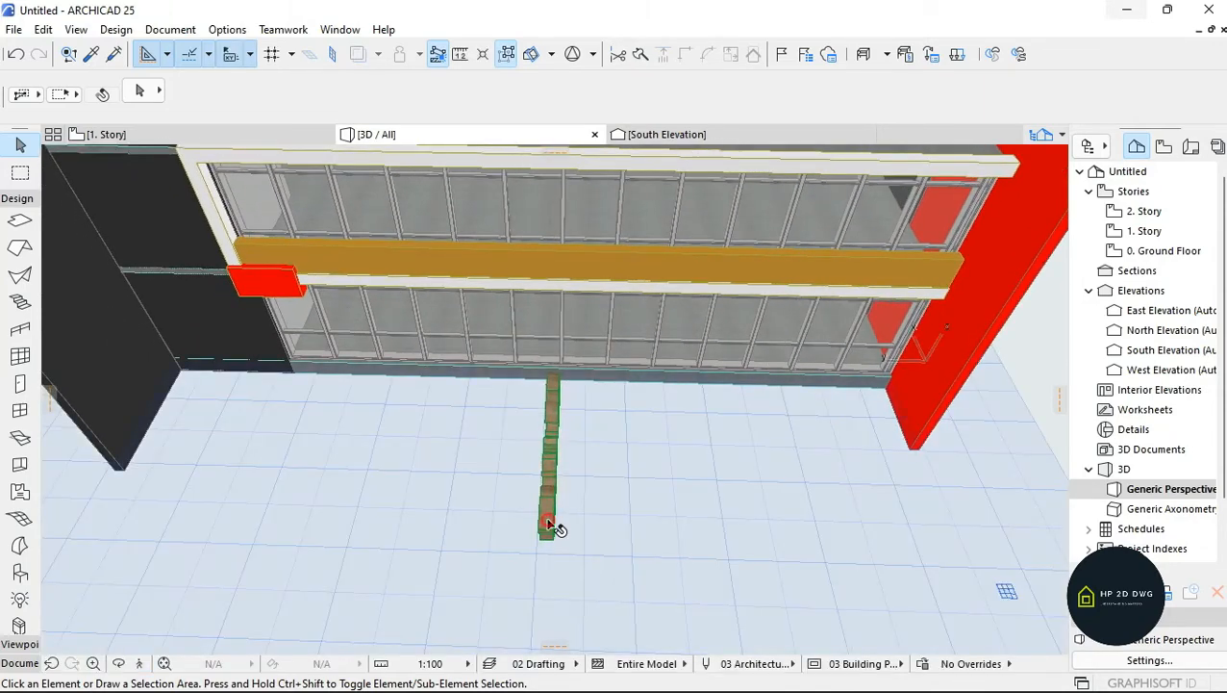
pyautogui.click(550, 524)
pyautogui.hotkey('ctrl', 'e')
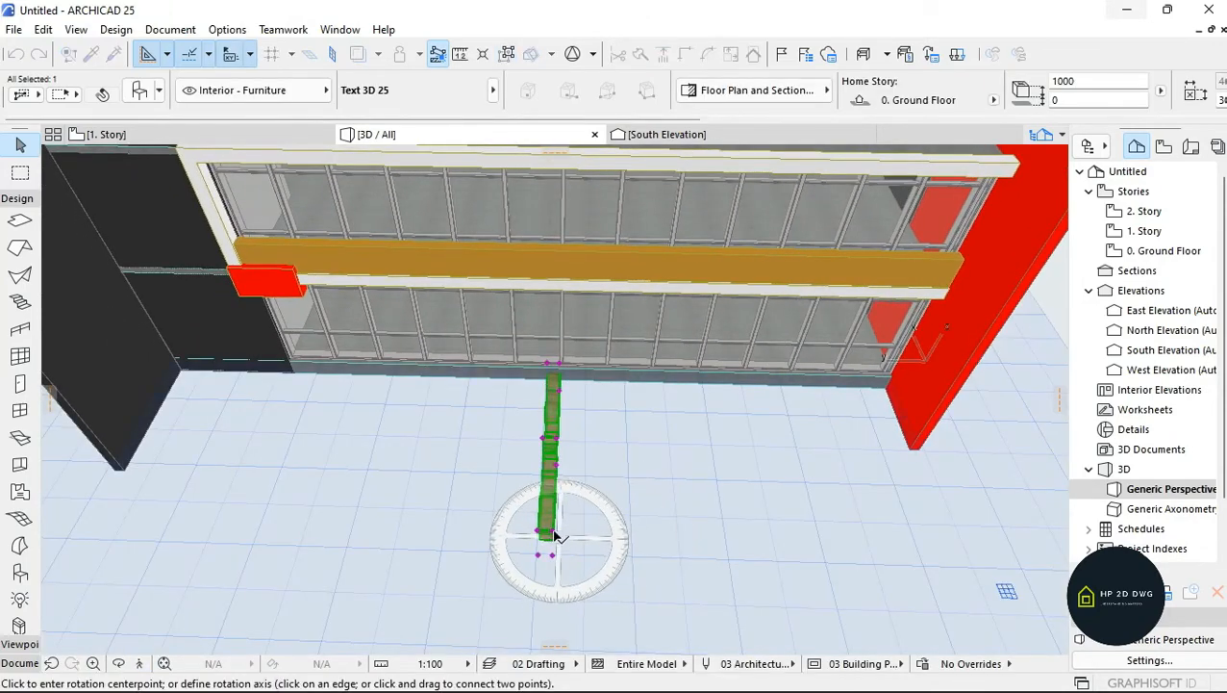
pyautogui.click(549, 530)
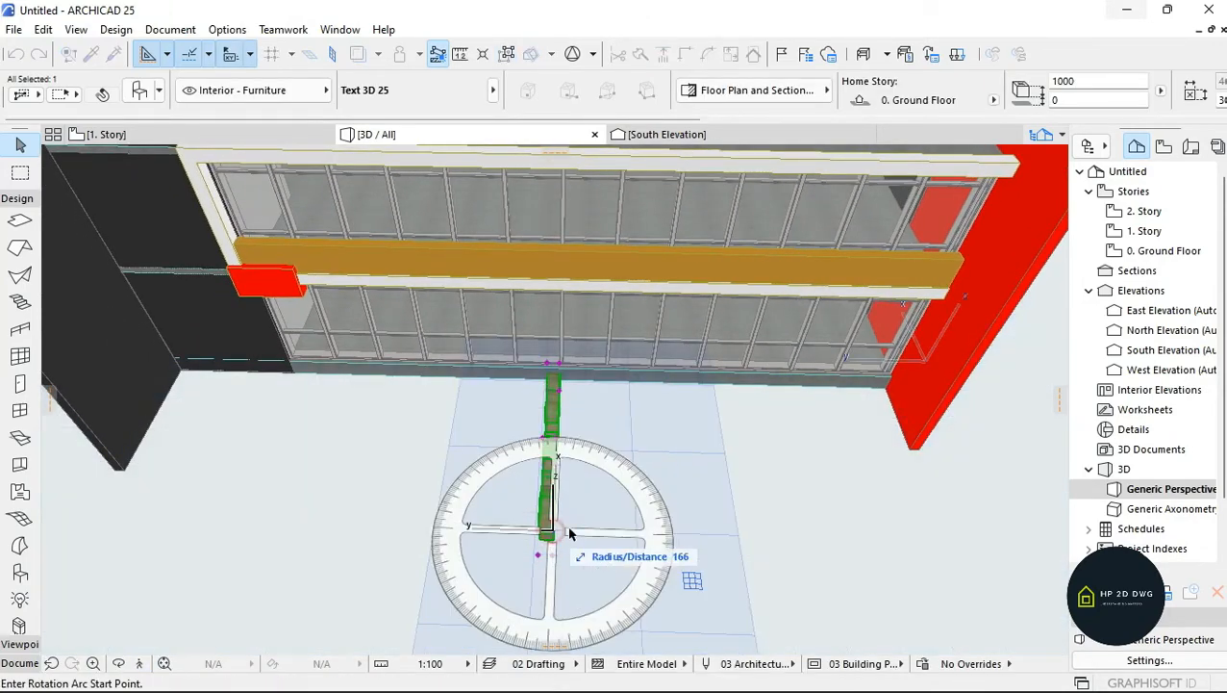
pyautogui.click(658, 532)
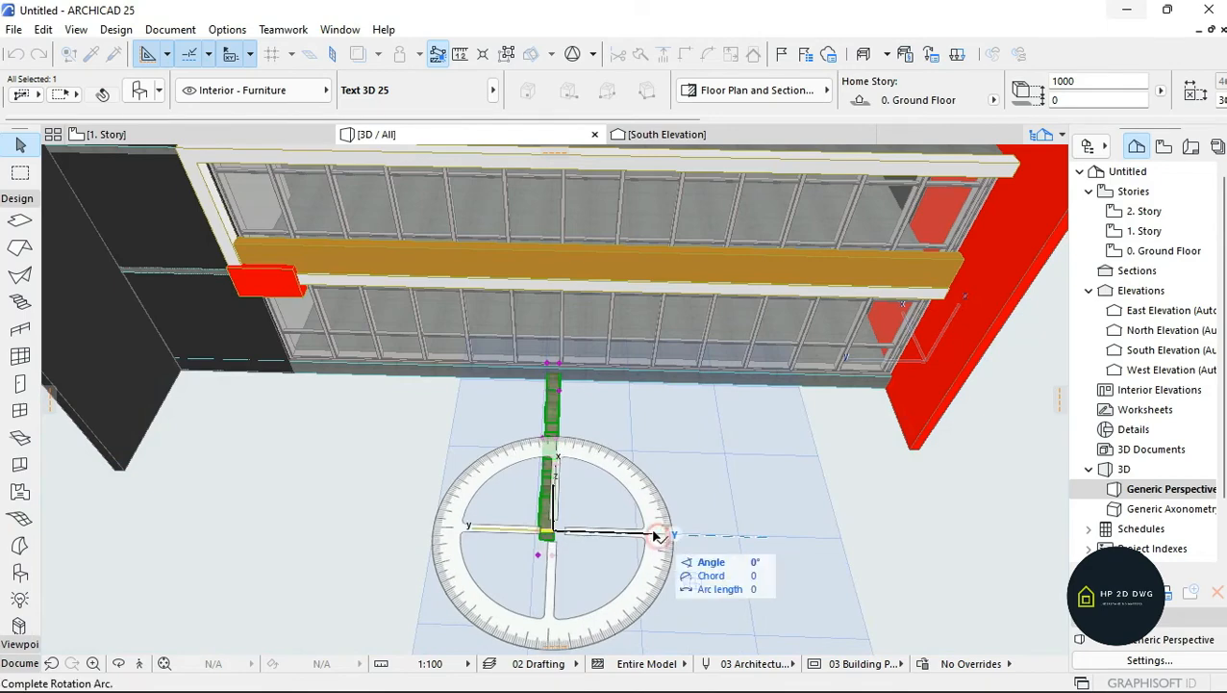
pyautogui.click(553, 639)
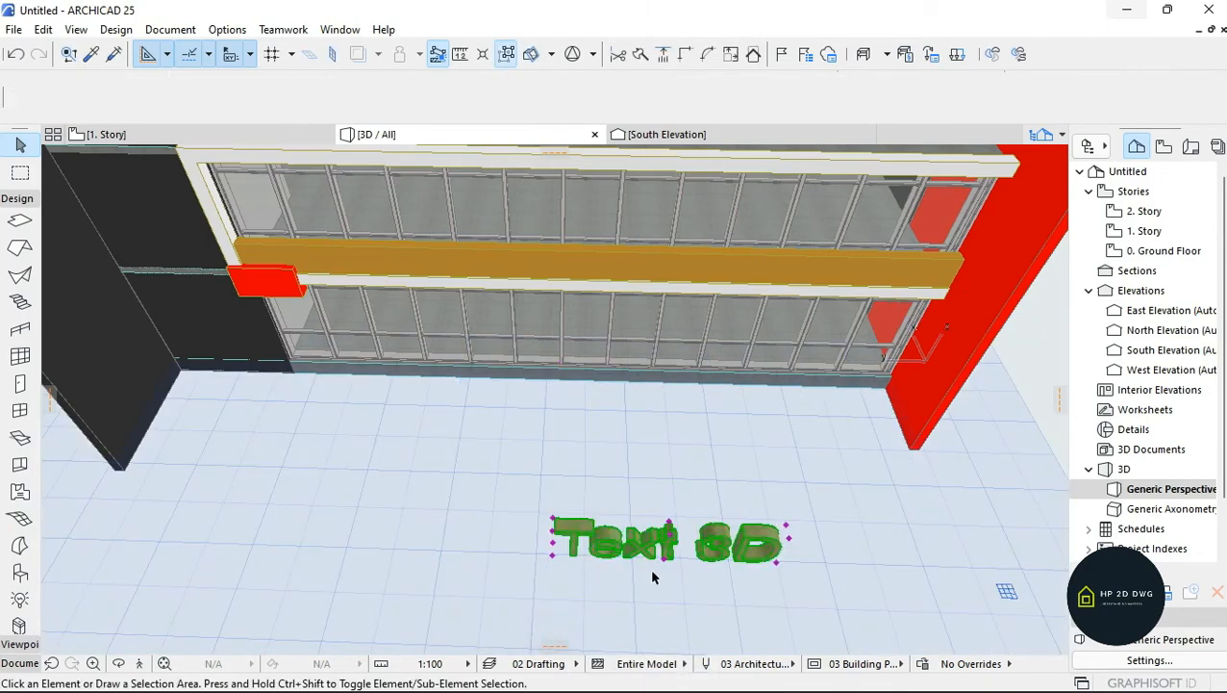
# - Change the wording of the Text 3D object outside the side glass facade to "McDonald's"
pyautogui.click(142, 663)
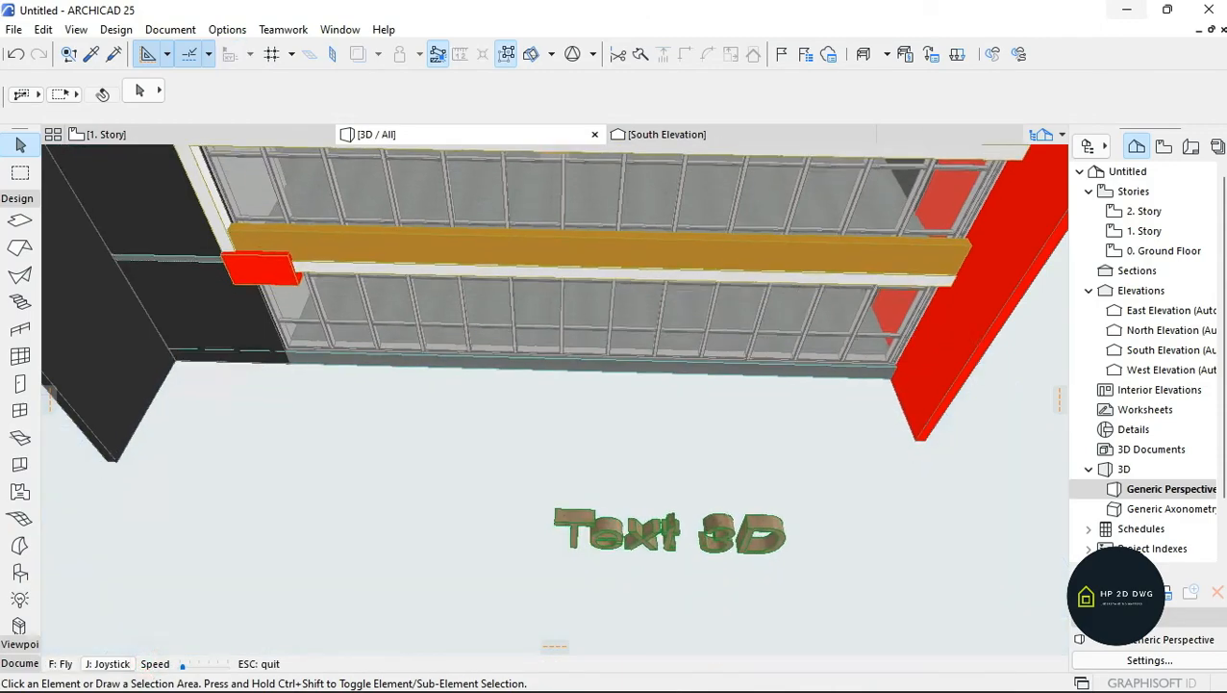
pyautogui.press('Up')
pyautogui.press('Right')
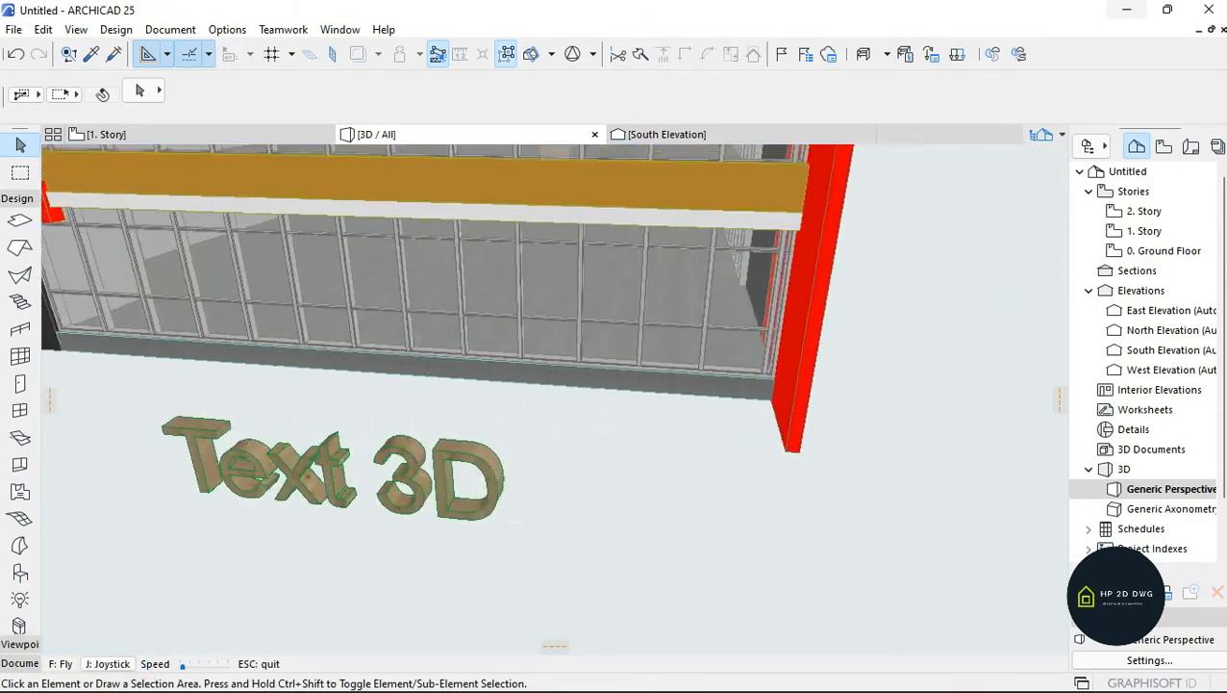
pyautogui.press('Down')
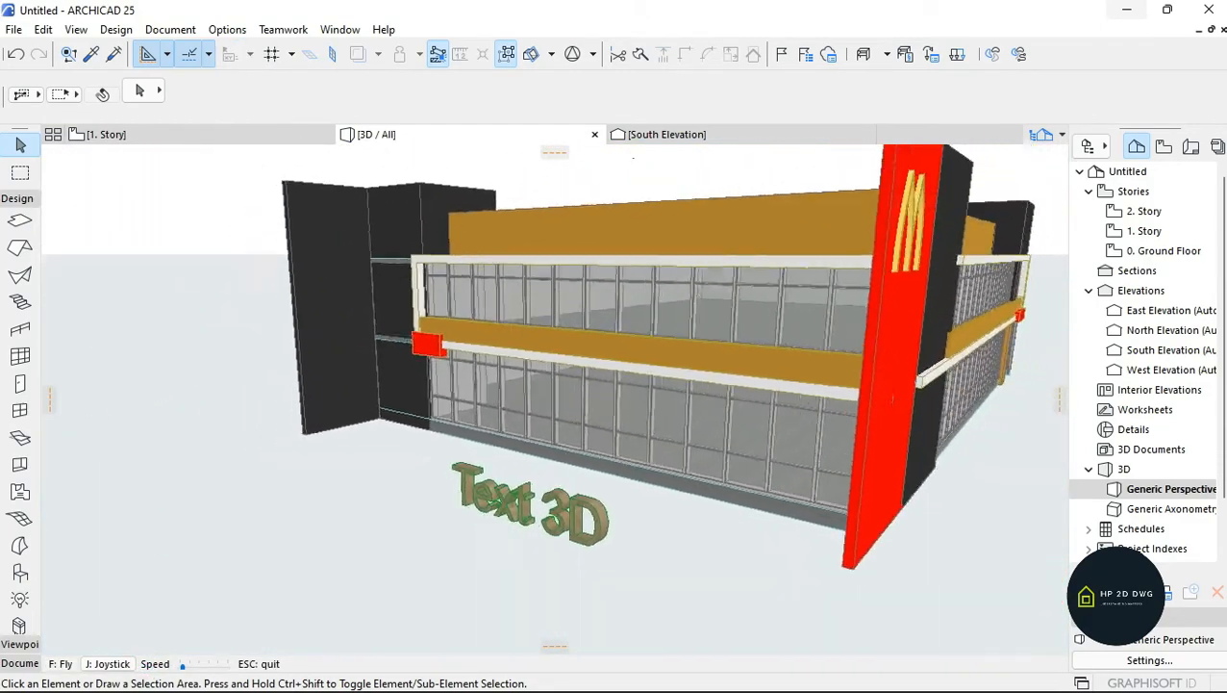
pyautogui.press('Escape')
pyautogui.click(551, 456)
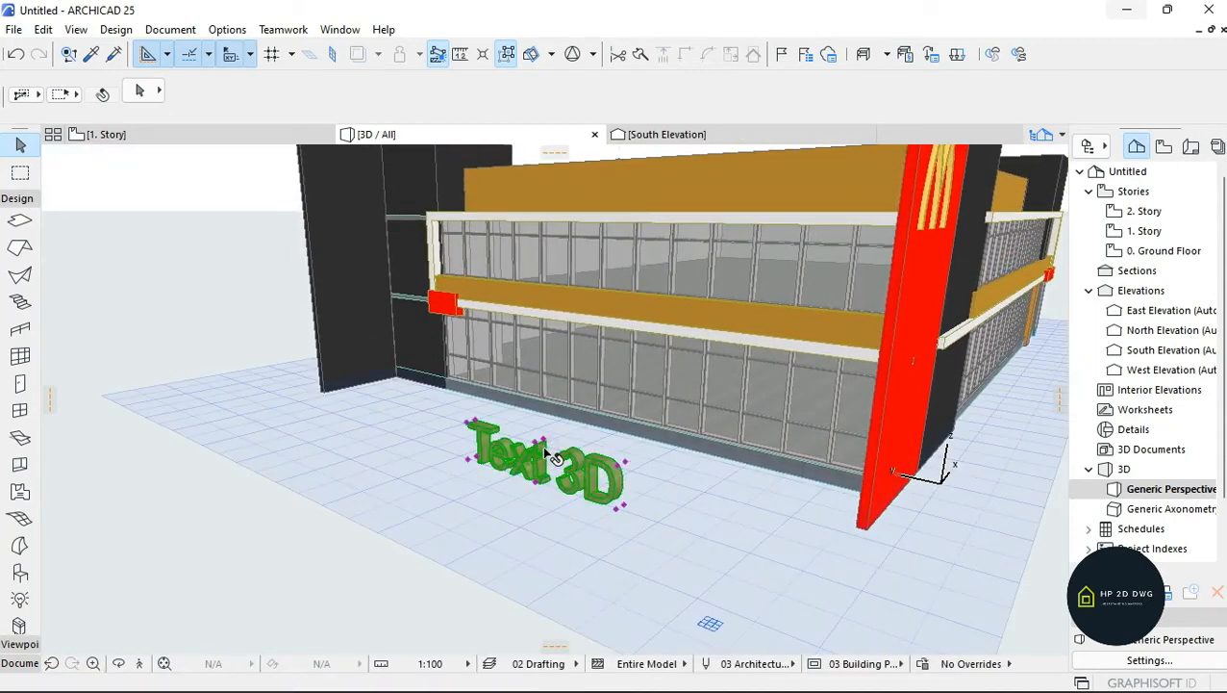
pyautogui.hotkey('ctrl', 't')
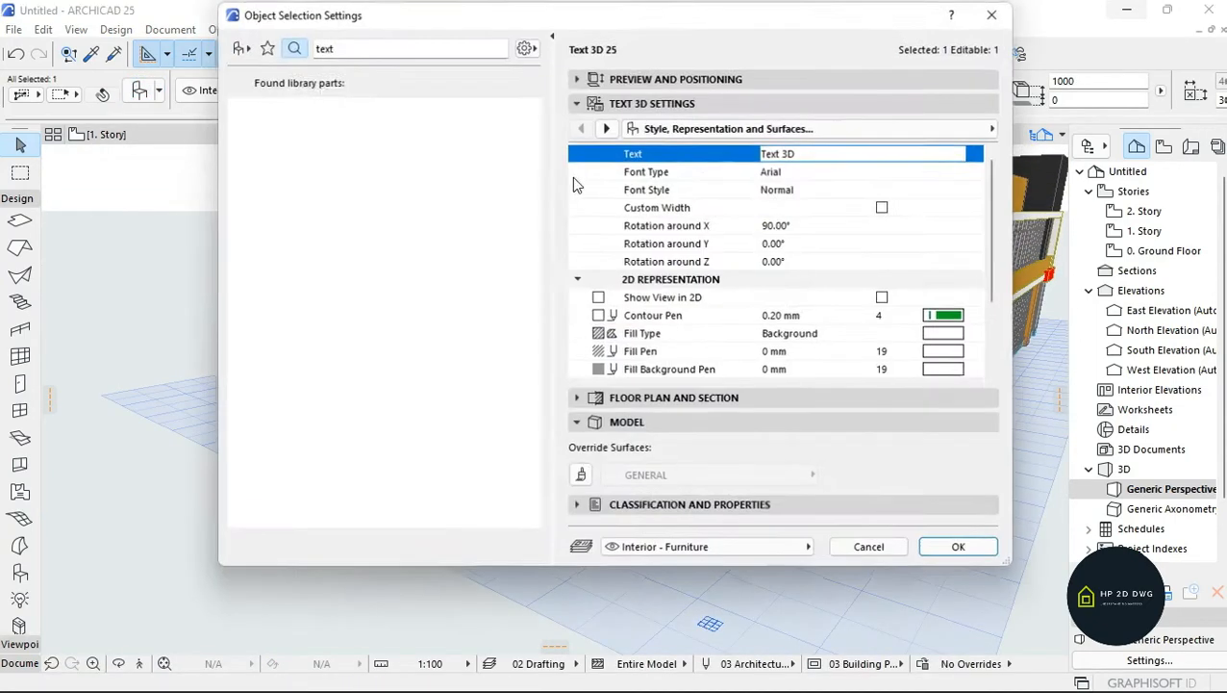
pyautogui.click(895, 151)
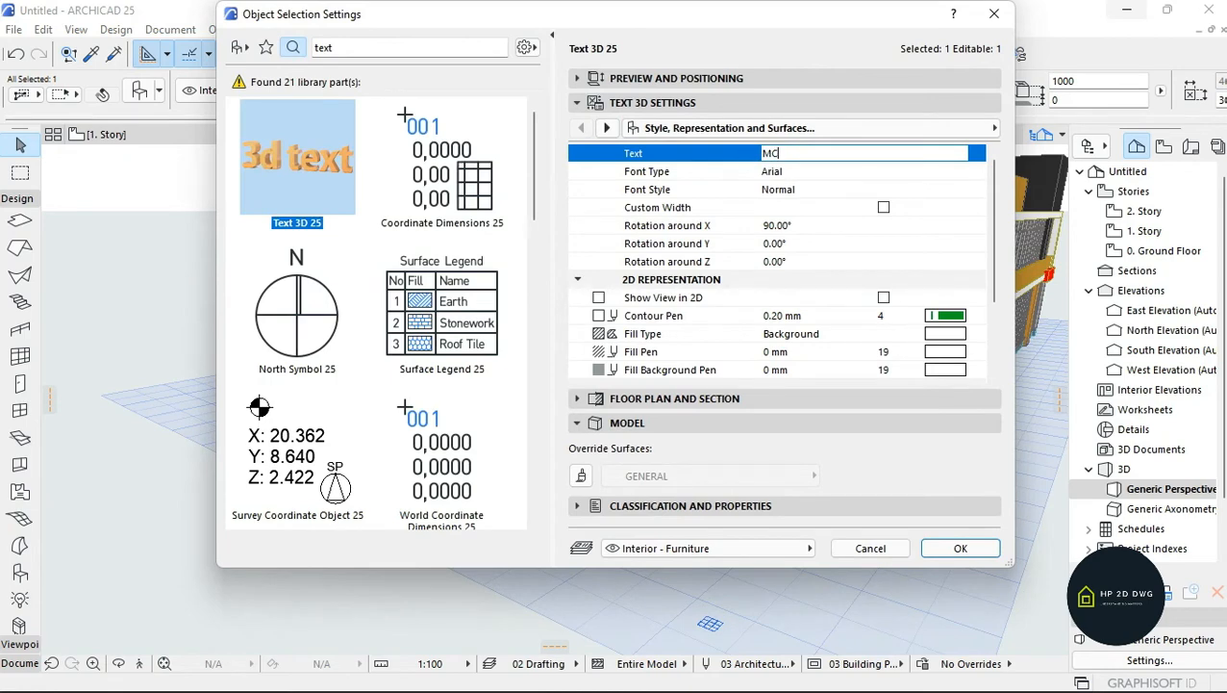
pyautogui.write('MC')
pyautogui.press('BackSpace')
# - Override the McDonald's text object's surfaces with Paint - Glossy White and apply the settings
pyautogui.click(671, 424)
pyautogui.click(672, 423)
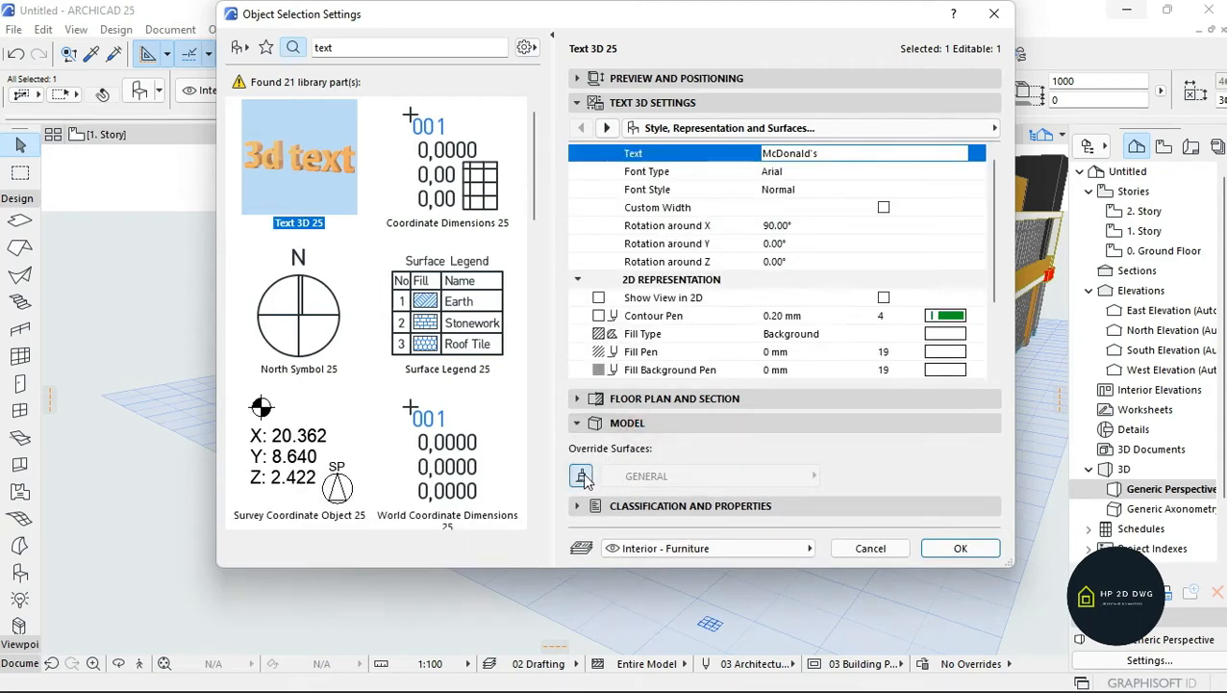
pyautogui.click(814, 476)
pyautogui.click(712, 292)
pyautogui.click(960, 547)
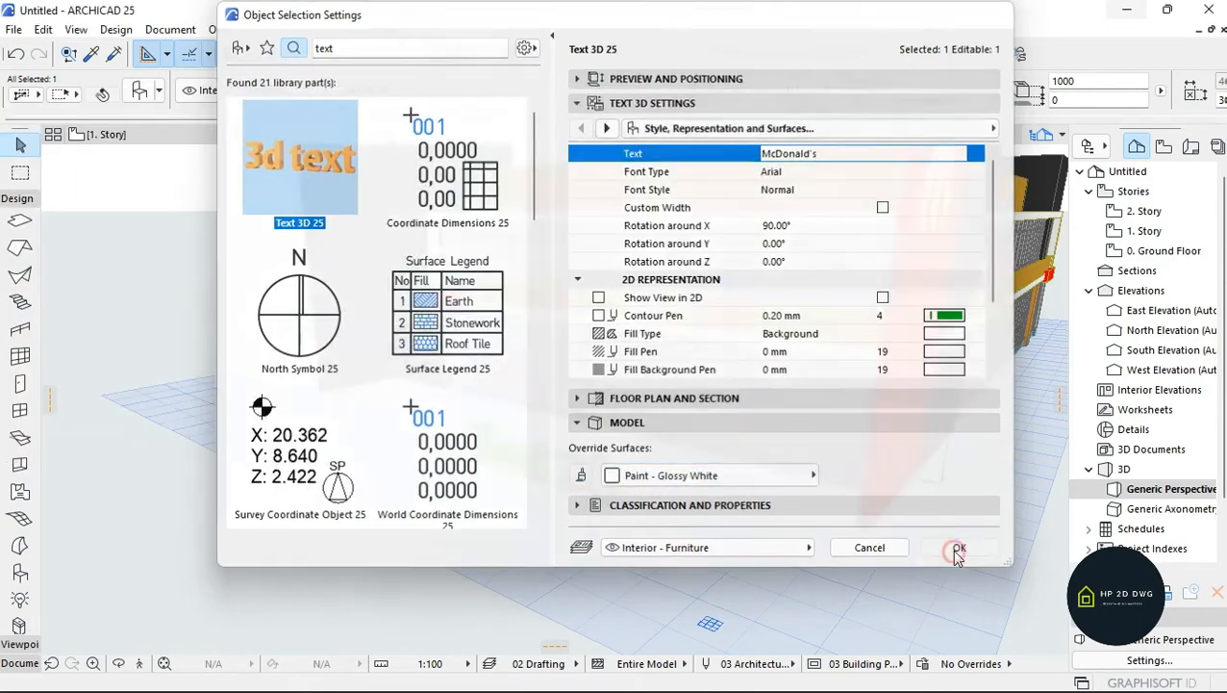
pyautogui.press('Escape')
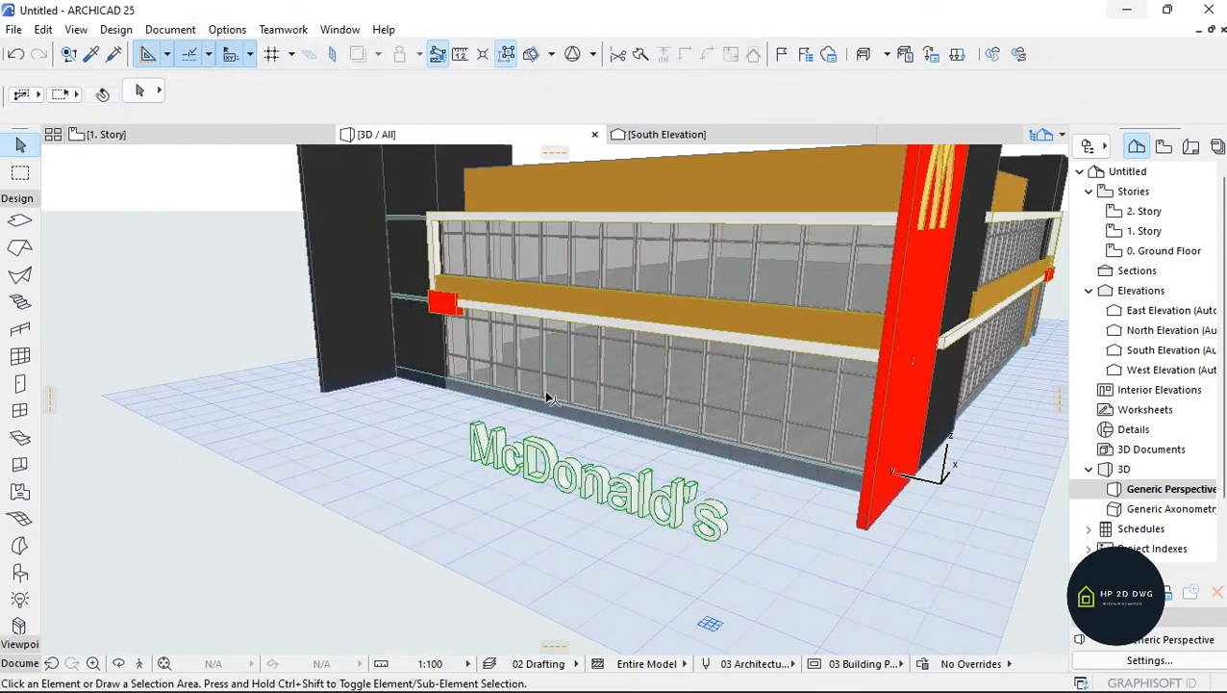
# - In the West Elevation, move the McDonald's text up from the ground onto the orange band, aligning its top with the band's upper edge
pyautogui.doubleClick(1164, 369)
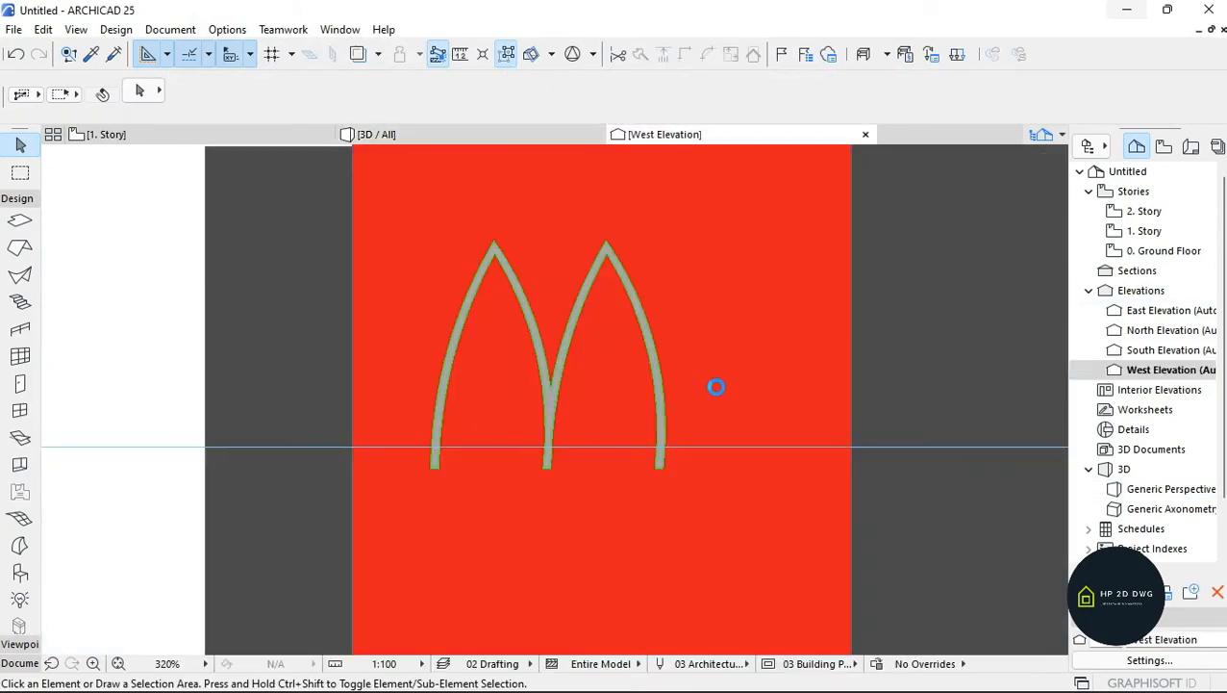
pyautogui.scroll(-10, 712, 394)
pyautogui.scroll(8, 685, 440)
pyautogui.click(598, 414)
pyautogui.scroll(-5, 575, 396)
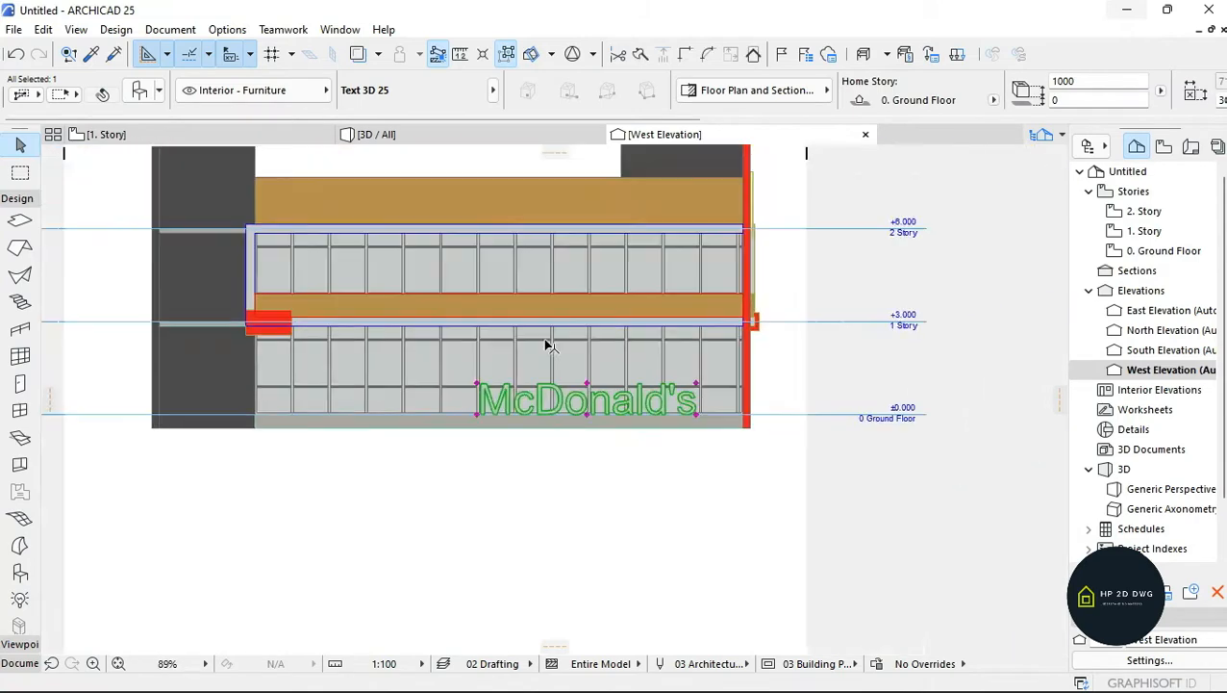
pyautogui.scroll(5, 550, 383)
pyautogui.click(699, 451)
pyautogui.click(504, 224)
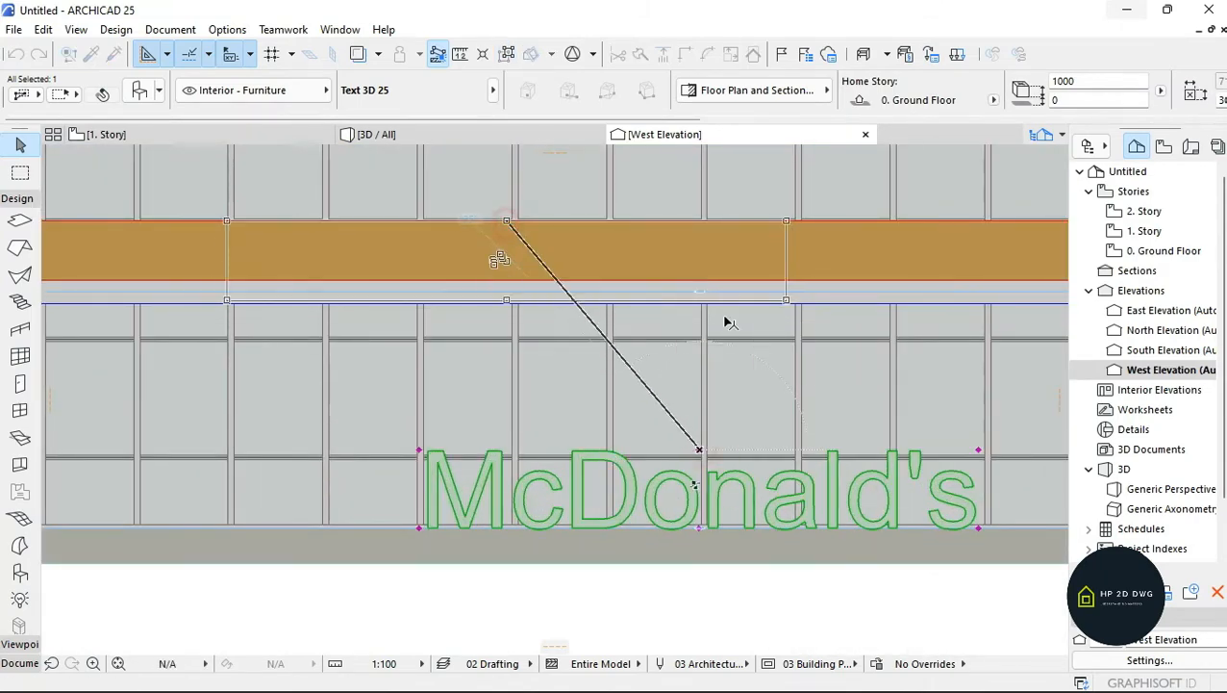
# - Shrink the McDonald's text proportionally from its lower edge to a height of 750 mm so it fits the orange band
pyautogui.scroll(-5, 625, 307)
pyautogui.scroll(5, 611, 224)
pyautogui.scroll(-5, 516, 210)
pyautogui.scroll(4, 516, 210)
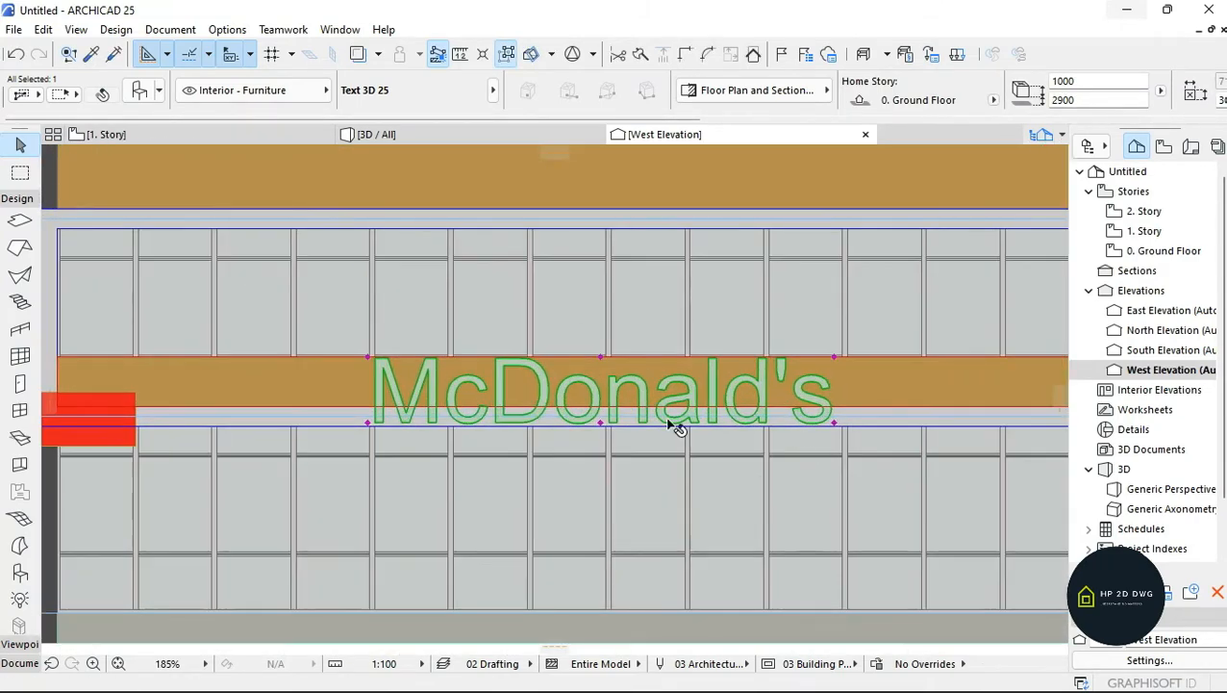
pyautogui.click(601, 425)
pyautogui.click(981, 209)
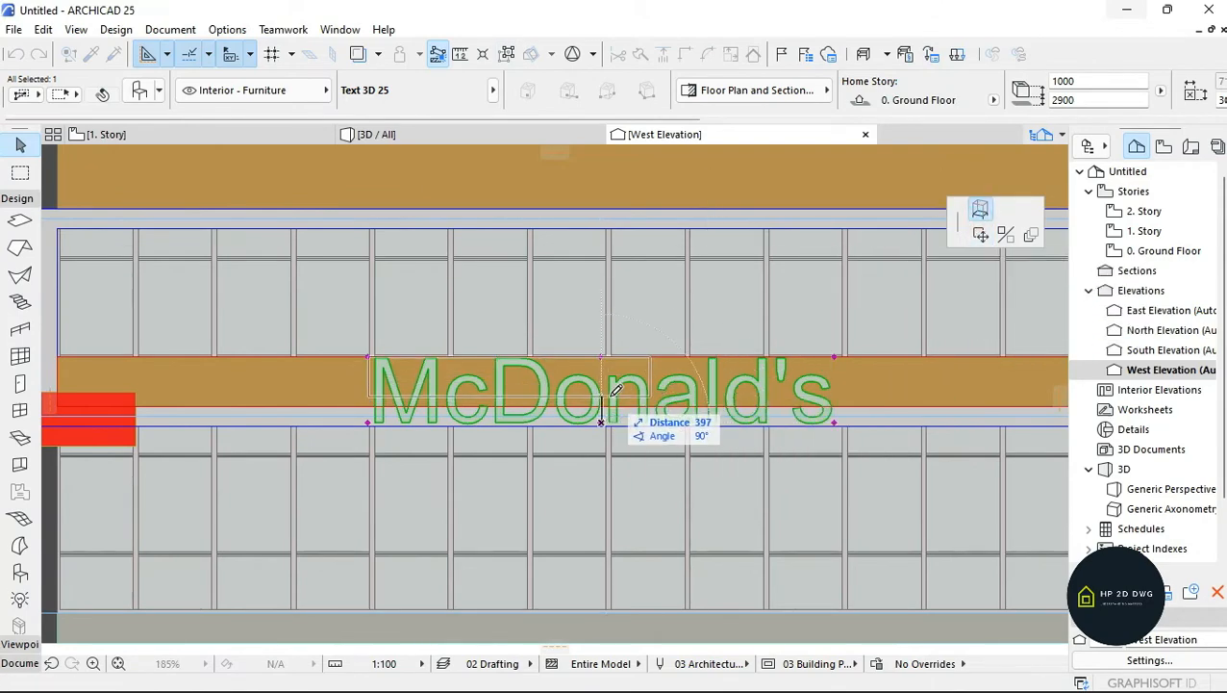
pyautogui.scroll(-5, 663, 427)
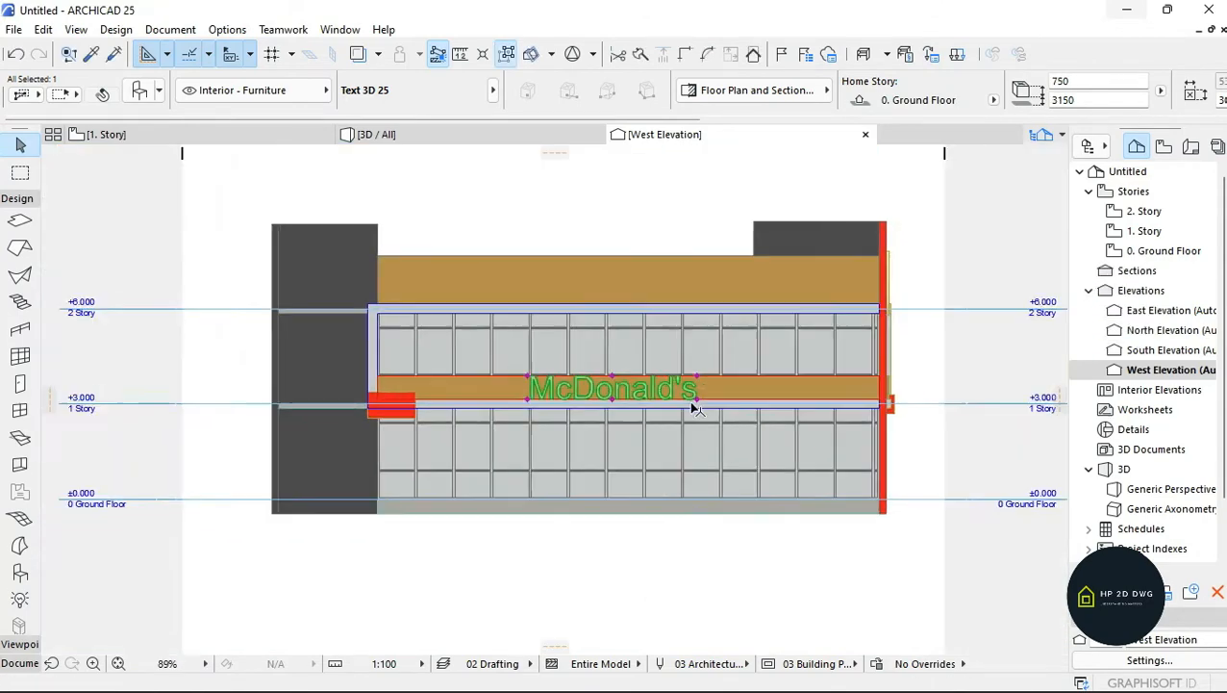
# - Slide the McDonald's text sideways along the orange band and align its top with the band's upper edge, at elevation 3150 mm
pyautogui.scroll(6, 693, 405)
pyautogui.click(520, 455)
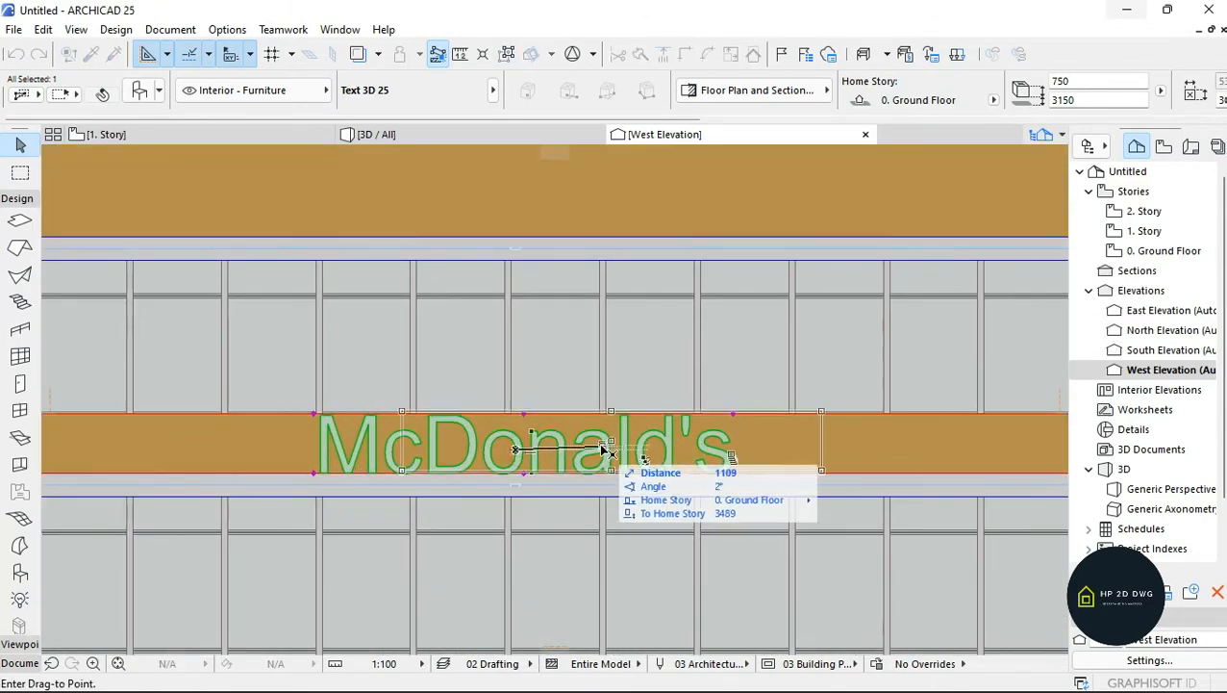
pyautogui.click(611, 452)
pyautogui.scroll(-7, 520, 448)
pyautogui.scroll(10, 520, 448)
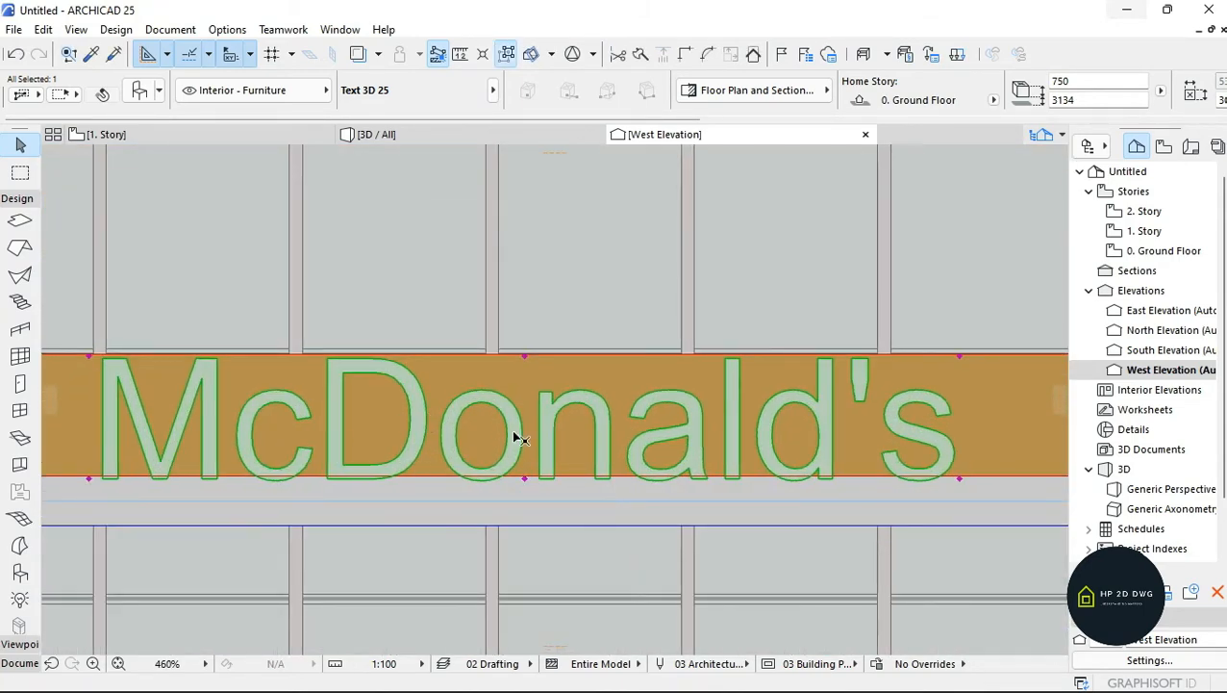
pyautogui.scroll(-1, 753, 386)
pyautogui.scroll(5, 782, 397)
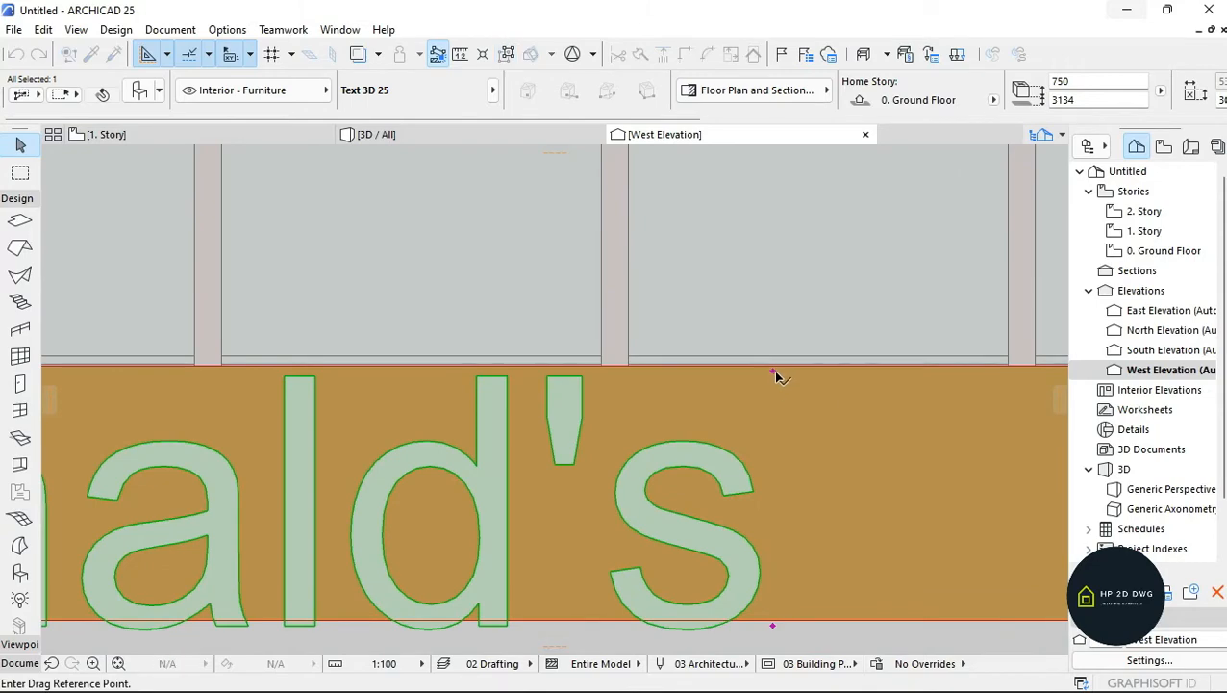
pyautogui.click(775, 374)
pyautogui.scroll(-1, 747, 418)
pyautogui.scroll(2, 755, 409)
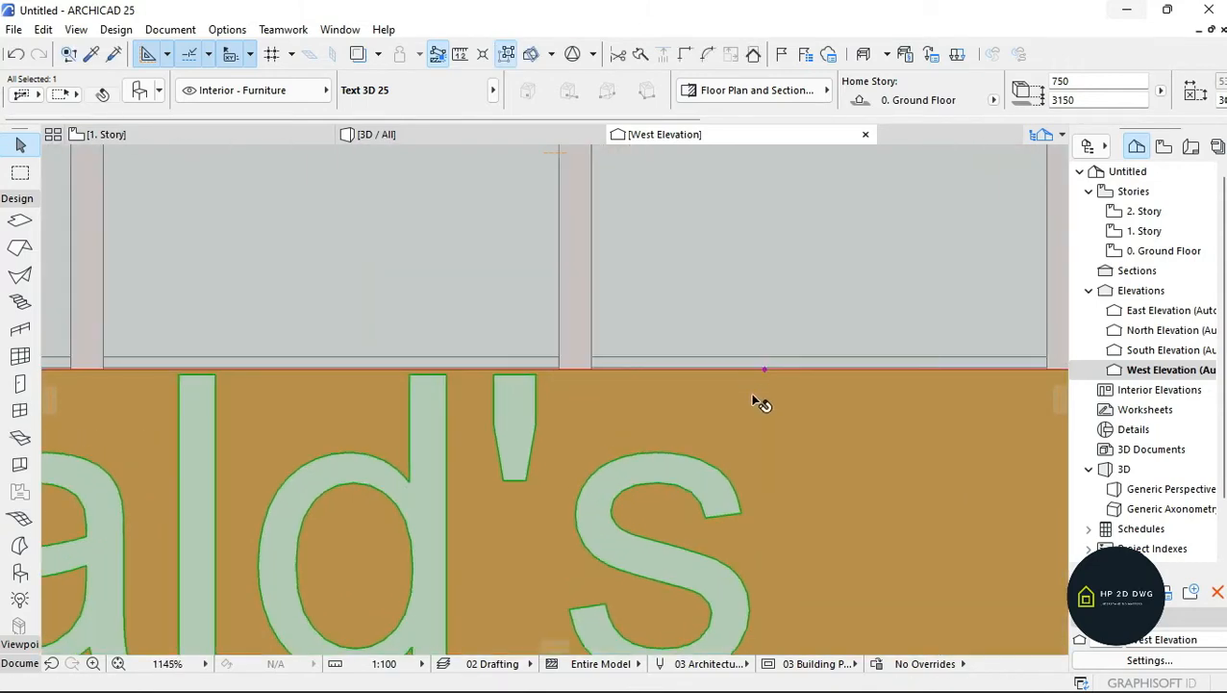
# - Reduce the McDonald's text further by stretching its lower corner upward to a height of 668 mm
pyautogui.click(759, 443)
pyautogui.scroll(-2, 757, 418)
pyautogui.click(763, 523)
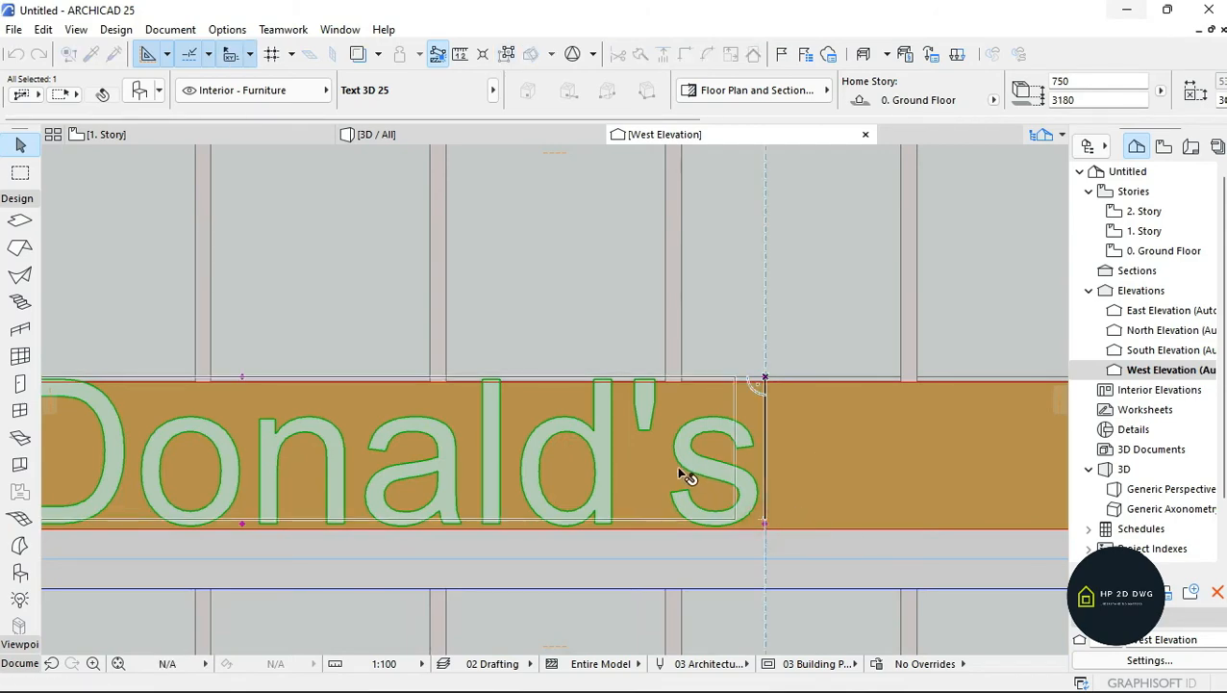
pyautogui.click(724, 516)
pyautogui.click(737, 516)
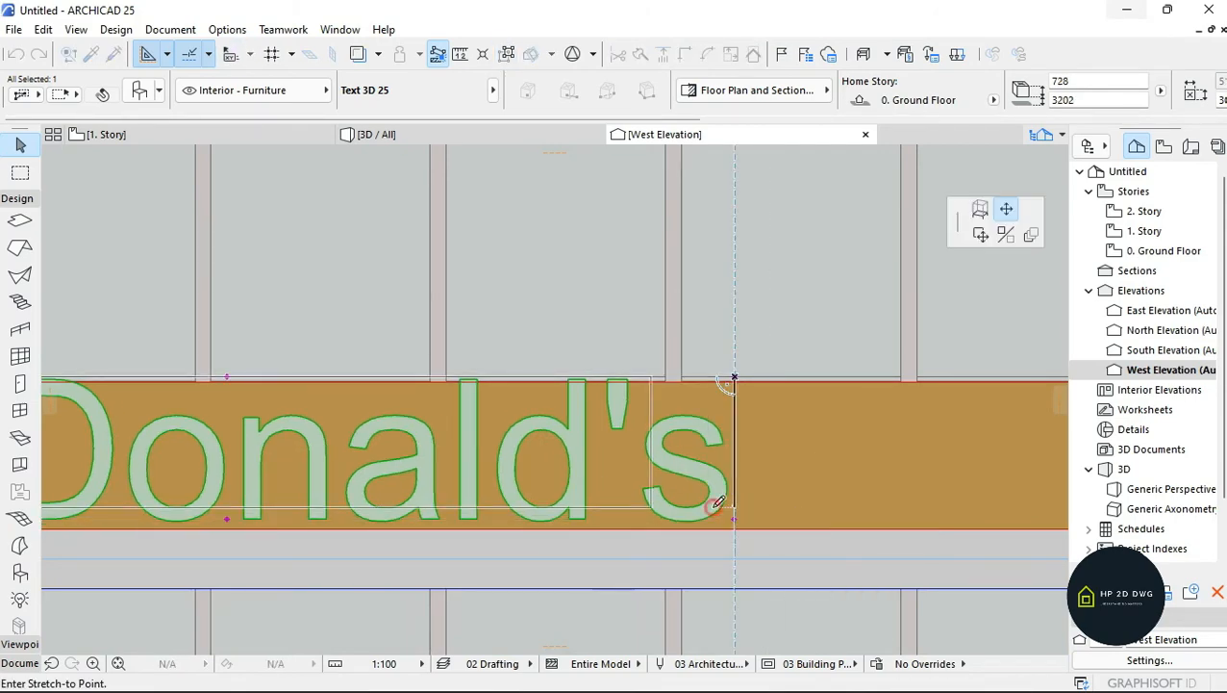
pyautogui.click(714, 507)
pyautogui.scroll(-4, 695, 494)
pyautogui.scroll(3, 488, 499)
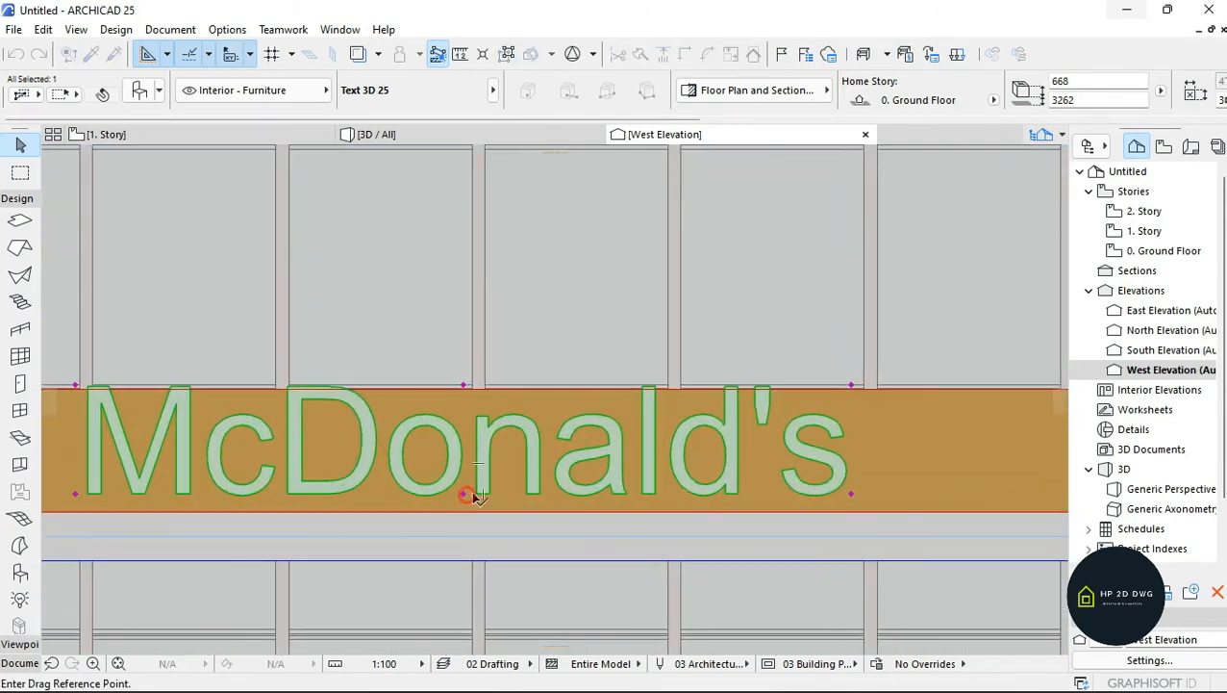
# - Move the McDonald's text to the vertical middle of the orange band, with its base at 3225 mm
pyautogui.click(467, 494)
pyautogui.click(603, 496)
pyautogui.press('Escape')
pyautogui.scroll(-5, 587, 449)
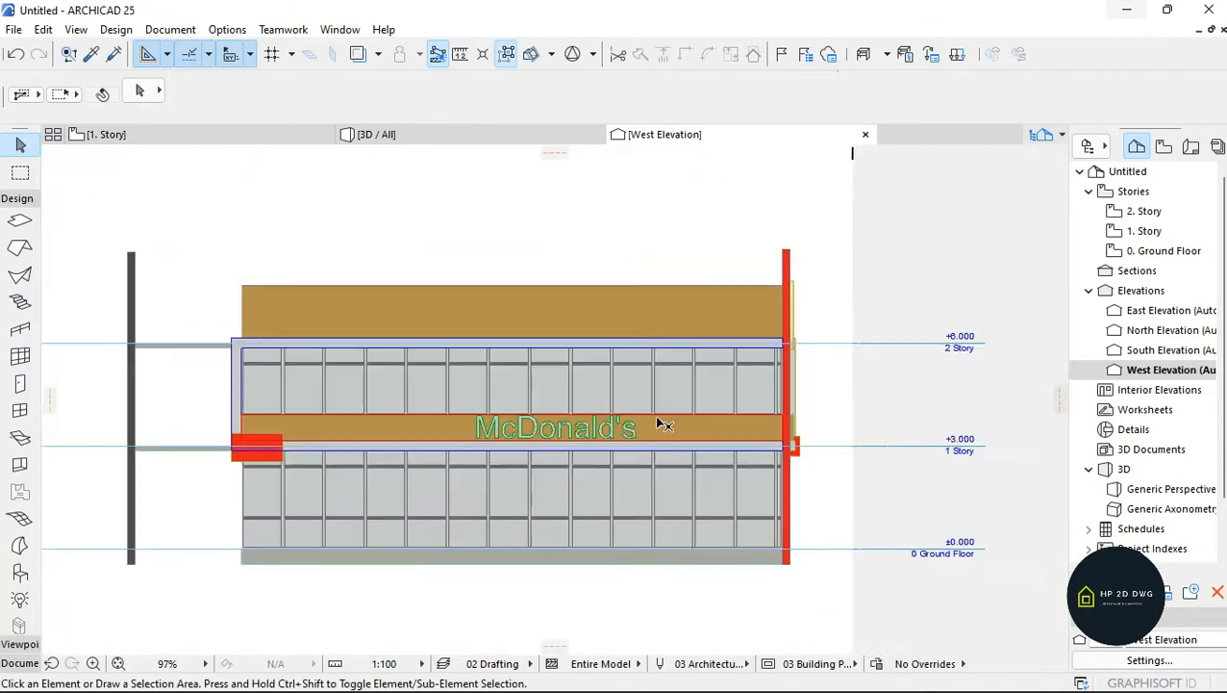
pyautogui.scroll(-2, 575, 452)
pyautogui.scroll(4, 576, 452)
# - On the Ground Floor plan, move the McDonald's text from its spot outside the building onto the side facade band
pyautogui.click(406, 133)
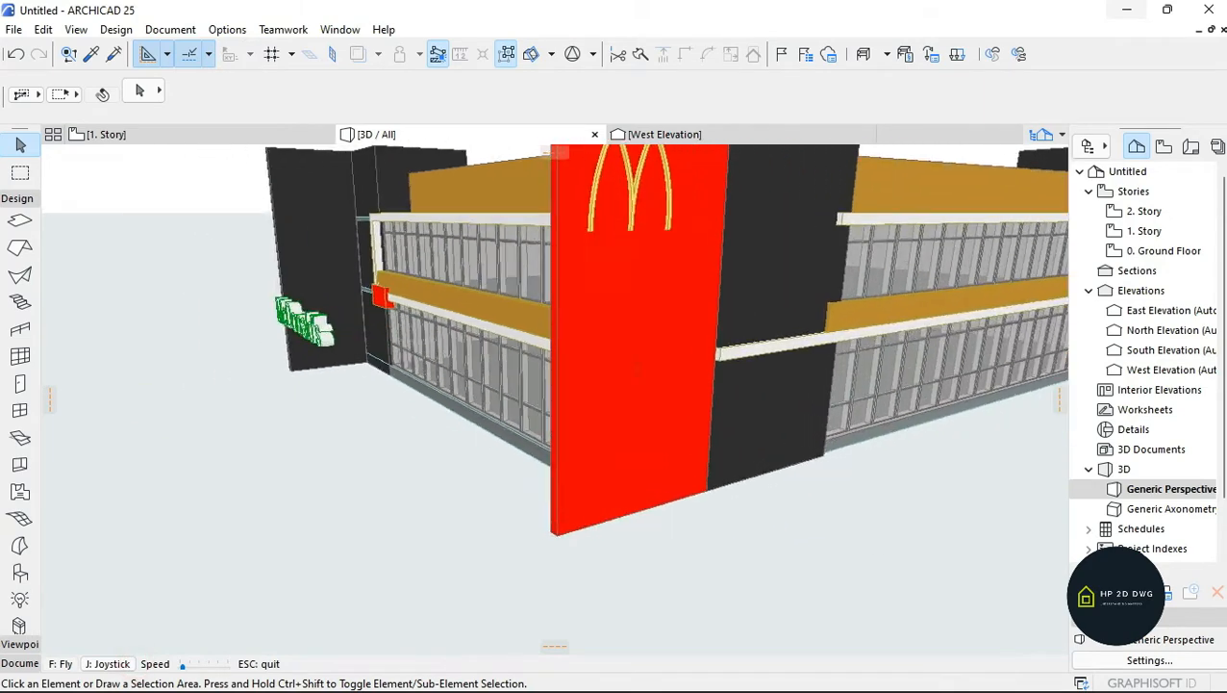
pyautogui.click(104, 134)
pyautogui.scroll(-10, 619, 388)
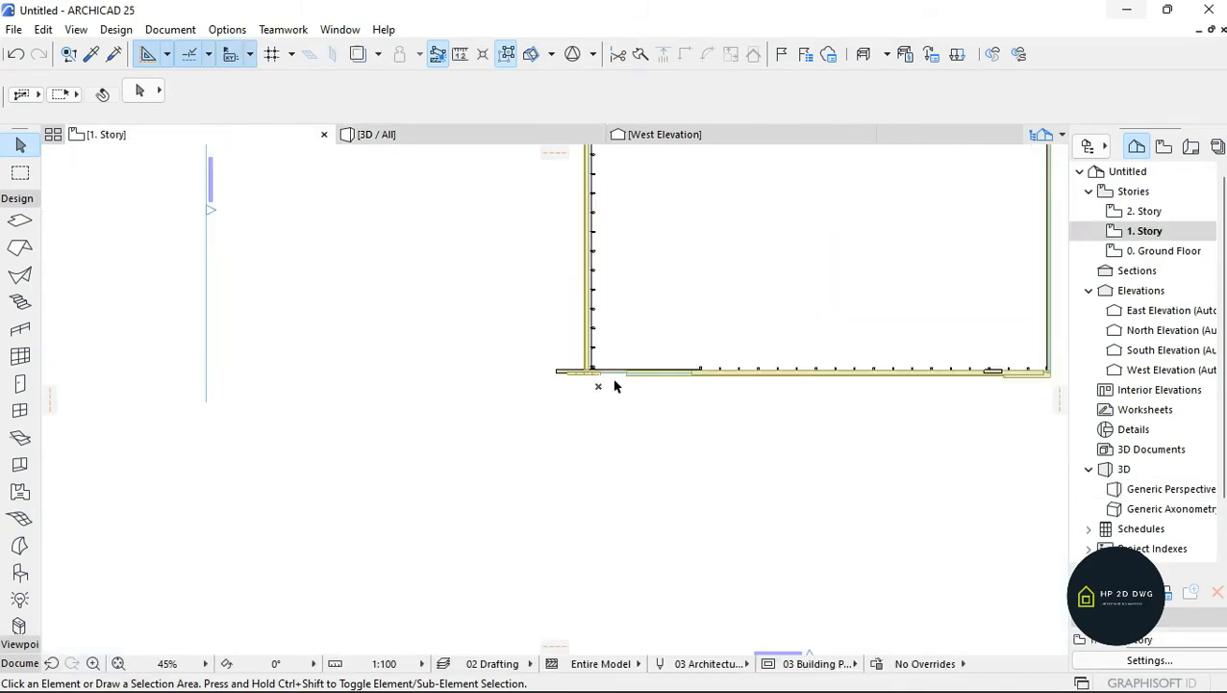
pyautogui.scroll(3, 466, 293)
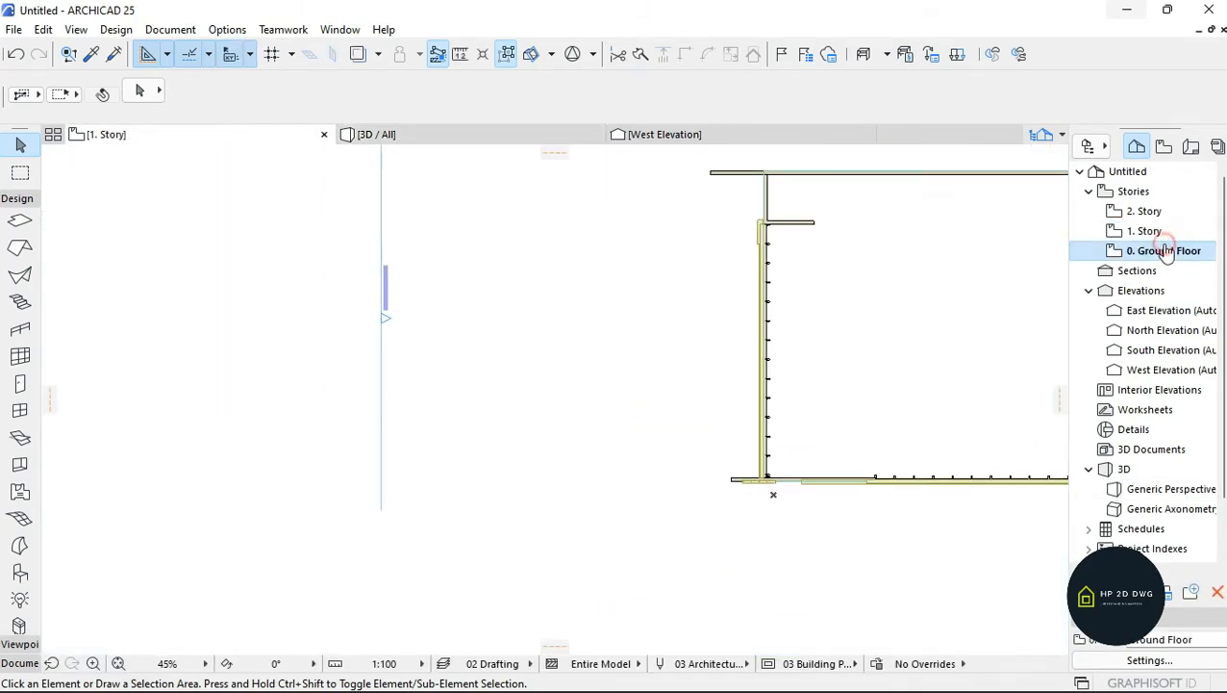
pyautogui.scroll(3, 673, 363)
pyautogui.click(679, 385)
pyautogui.scroll(4, 672, 321)
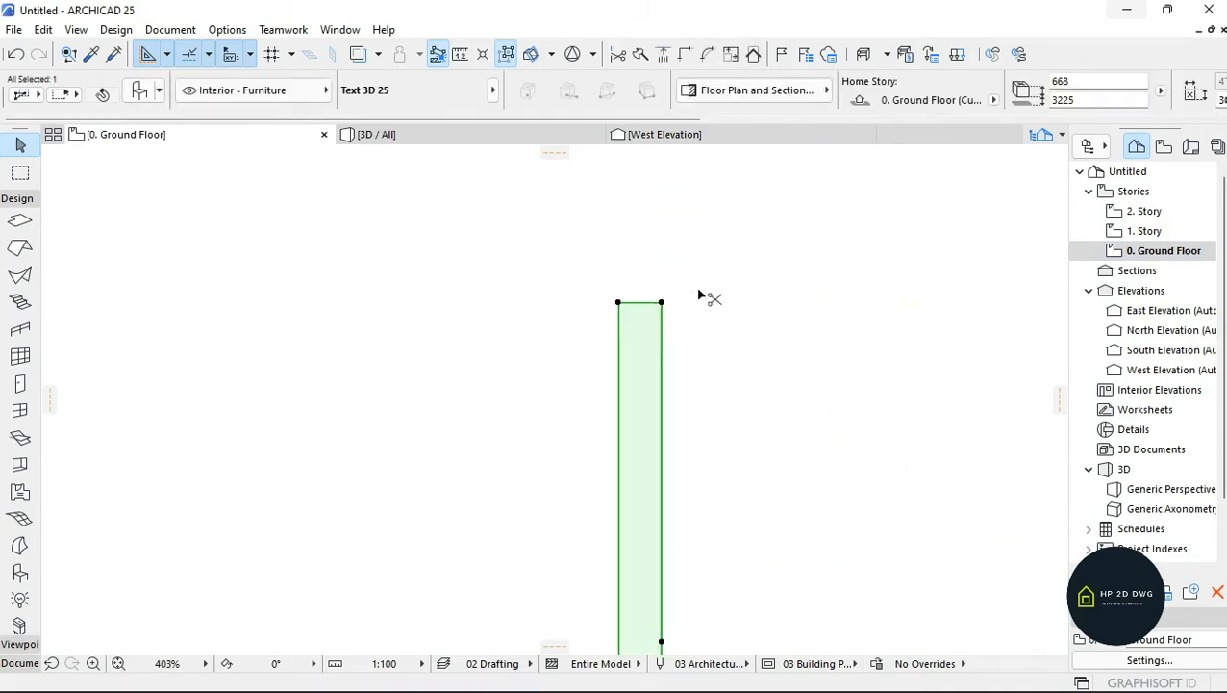
pyautogui.click(662, 303)
pyautogui.scroll(-4, 716, 322)
pyautogui.scroll(4, 914, 306)
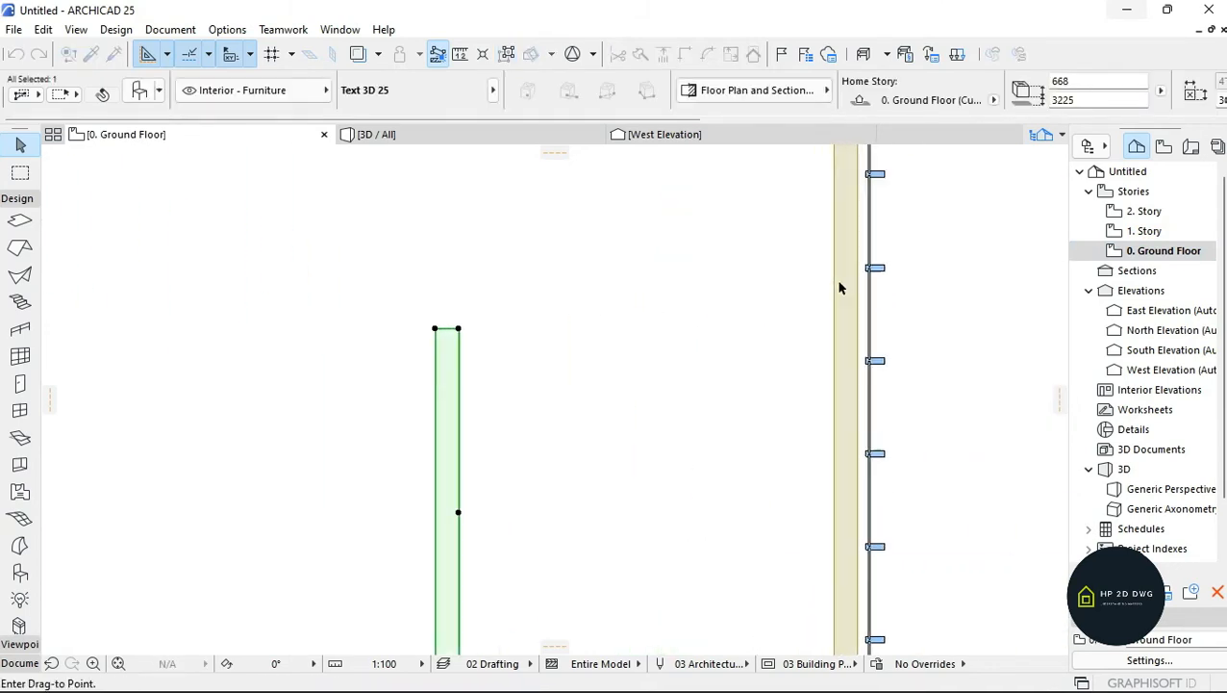
pyautogui.click(848, 356)
# - Shift the McDonald's text slightly deeper into the facade band on the Ground Floor plan and view the sign in the 3D perspective
pyautogui.press('F3')
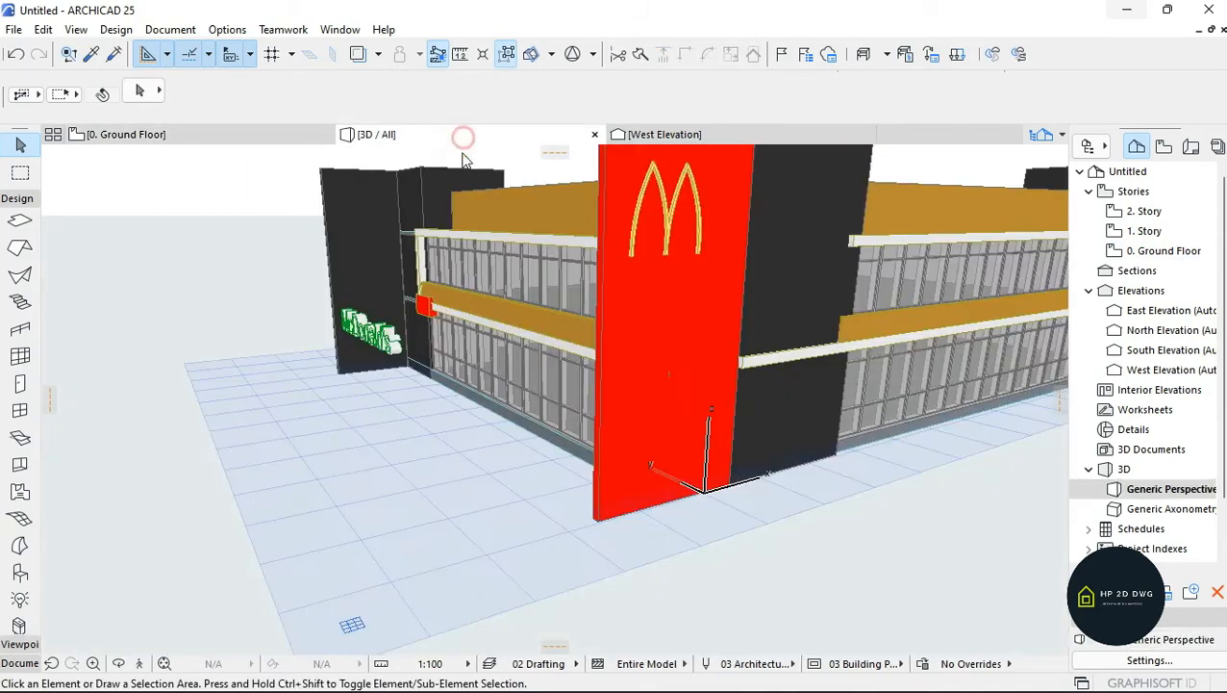
pyautogui.click(144, 663)
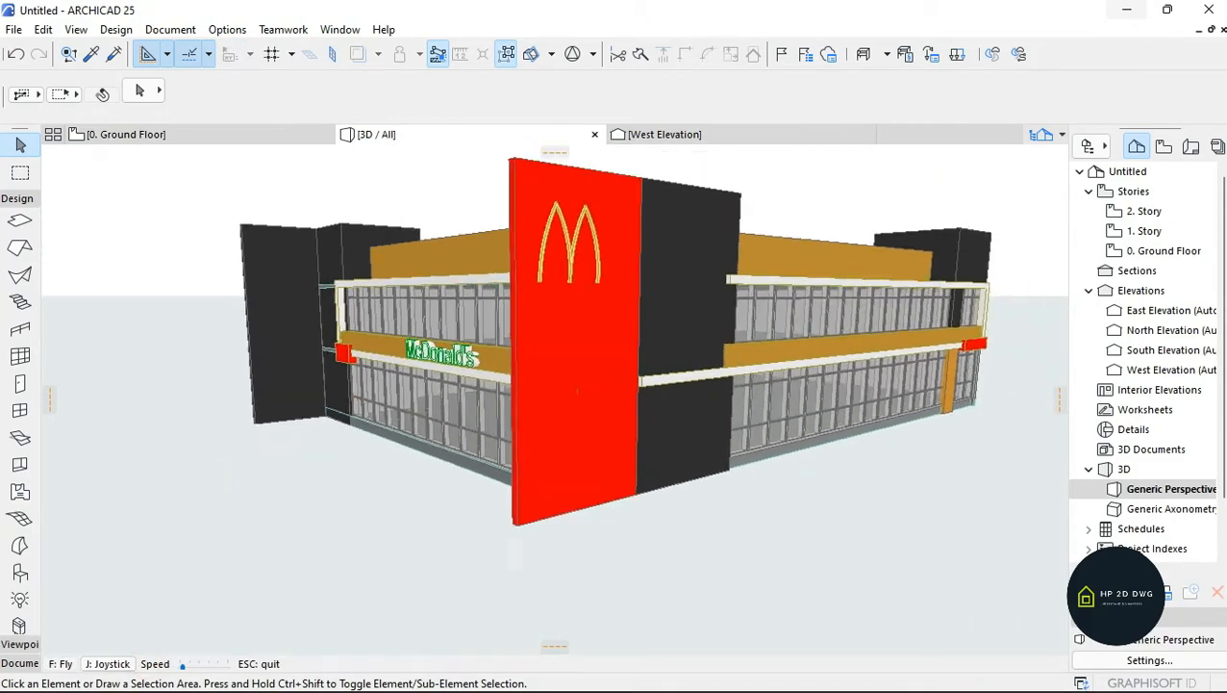
pyautogui.press('pagedown')
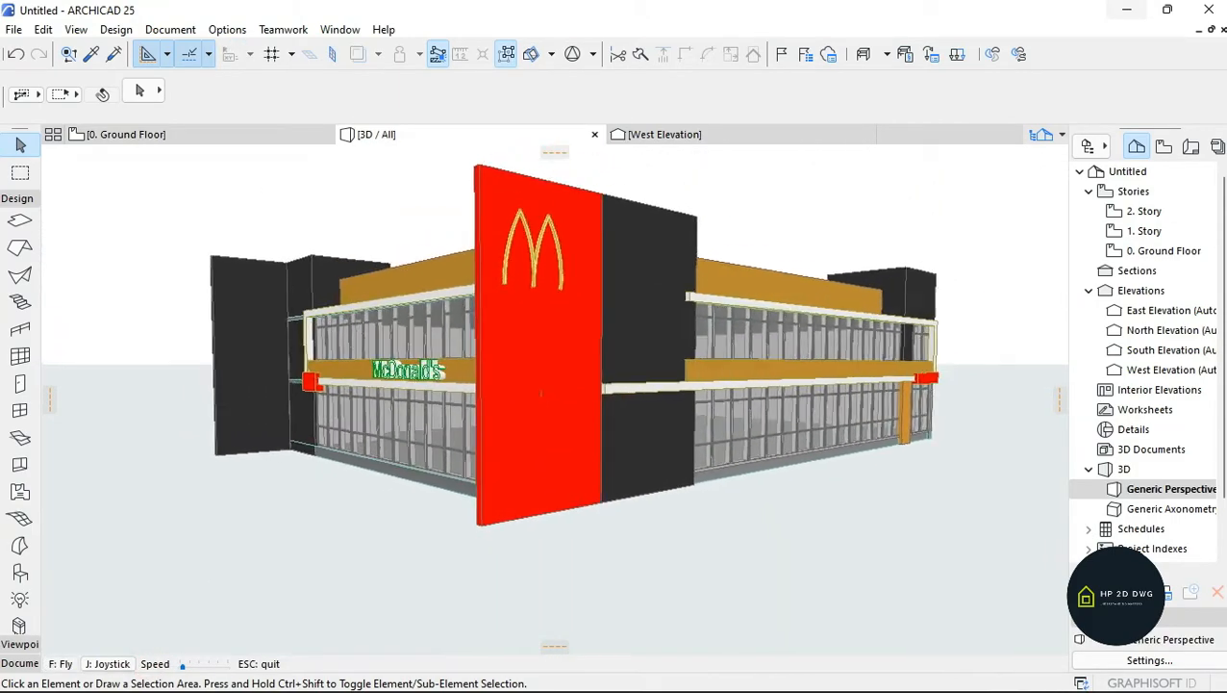
pyautogui.press('Up')
pyautogui.press('Escape')
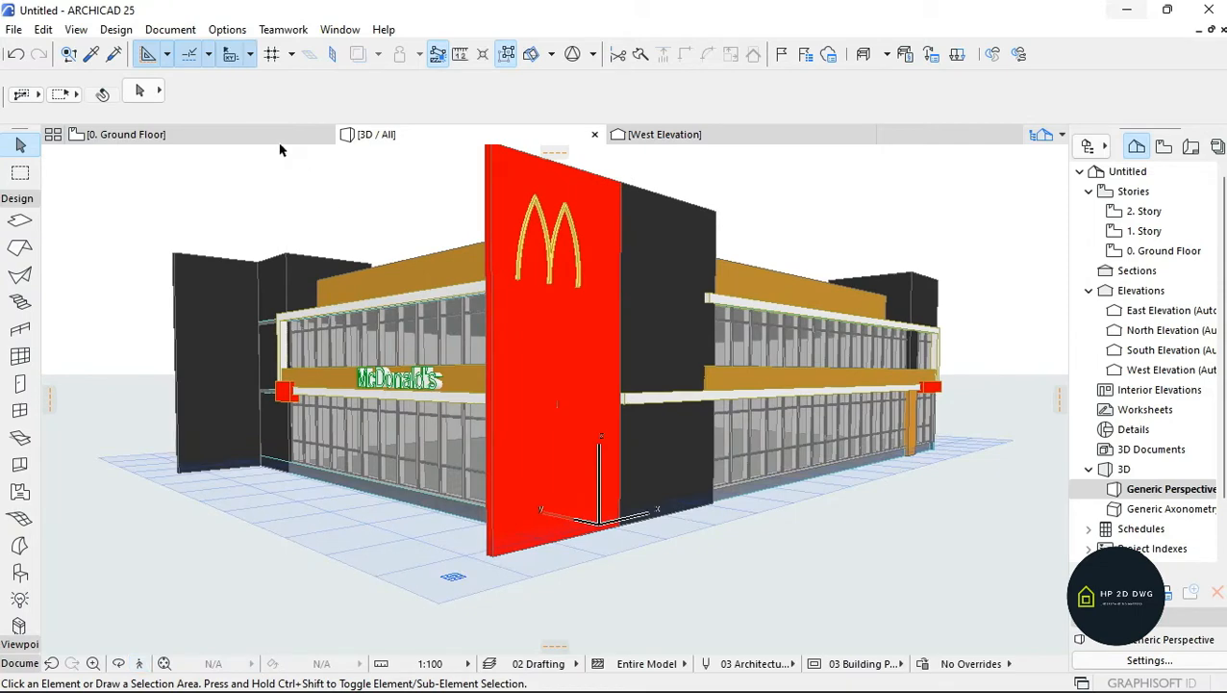
pyautogui.click(269, 135)
pyautogui.click(822, 365)
pyautogui.scroll(5, 861, 367)
pyautogui.click(819, 334)
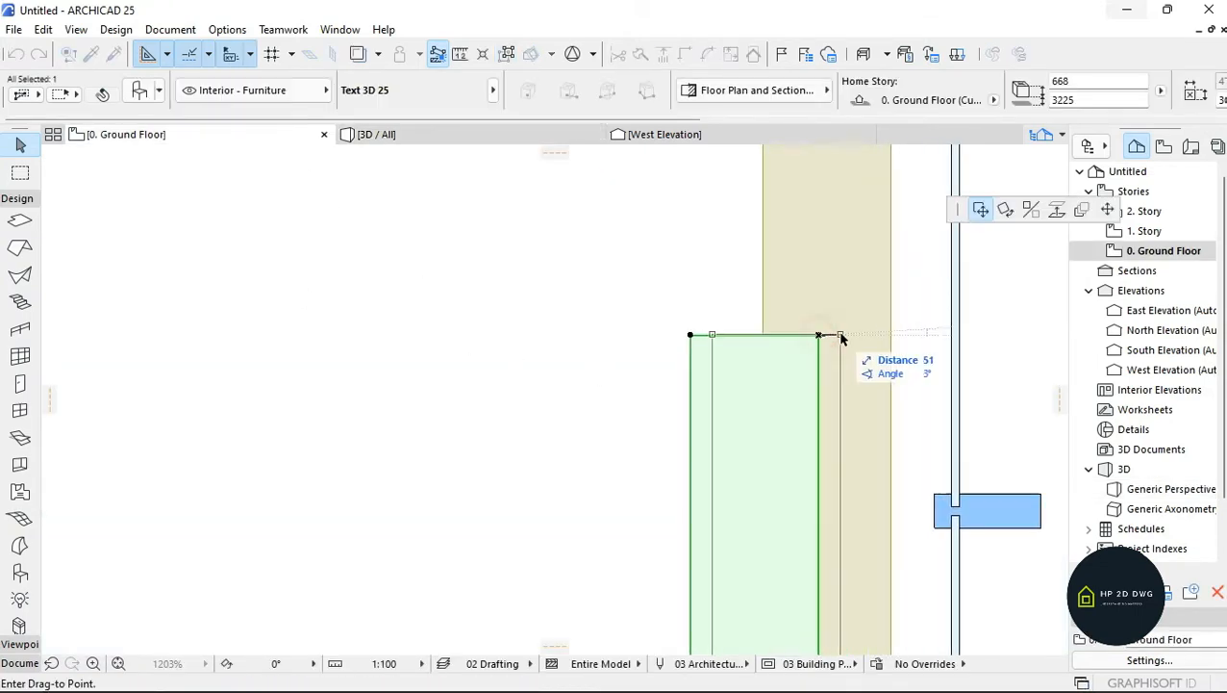
pyautogui.click(855, 335)
pyautogui.click(689, 312)
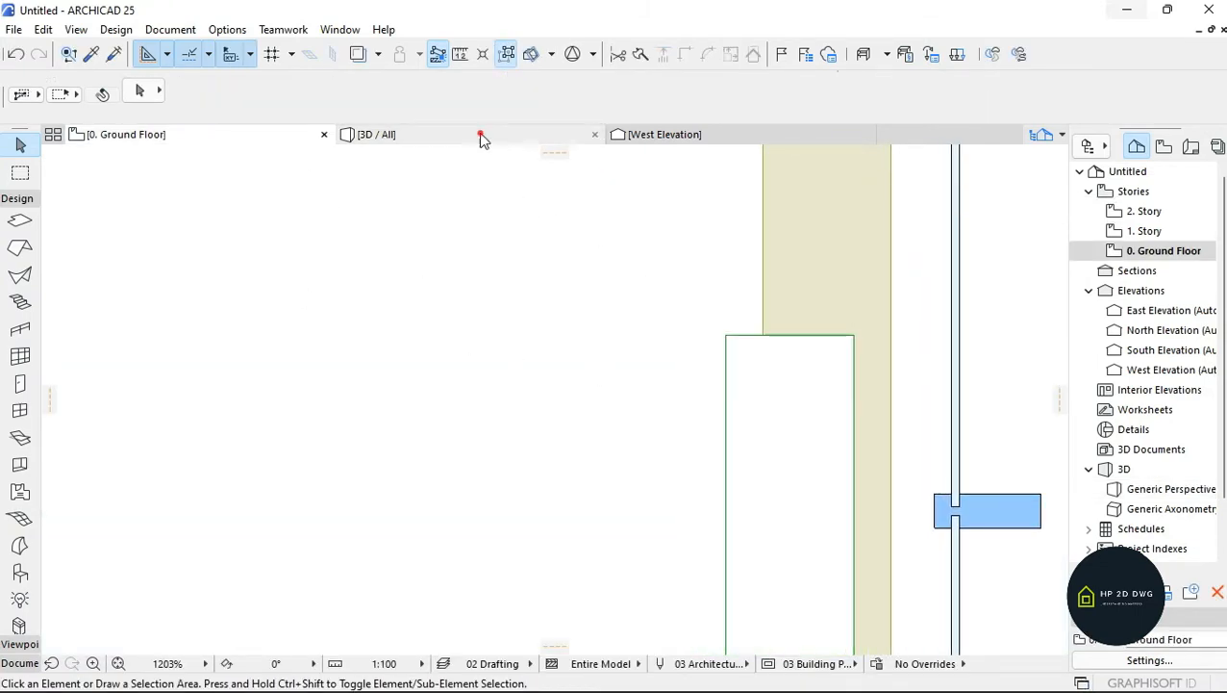
pyautogui.click(482, 136)
pyautogui.keyDown('shift'); pyautogui.moveTo(553, 355); pyautogui.dragTo(458, 380, button='middle'); pyautogui.keyUp('shift')
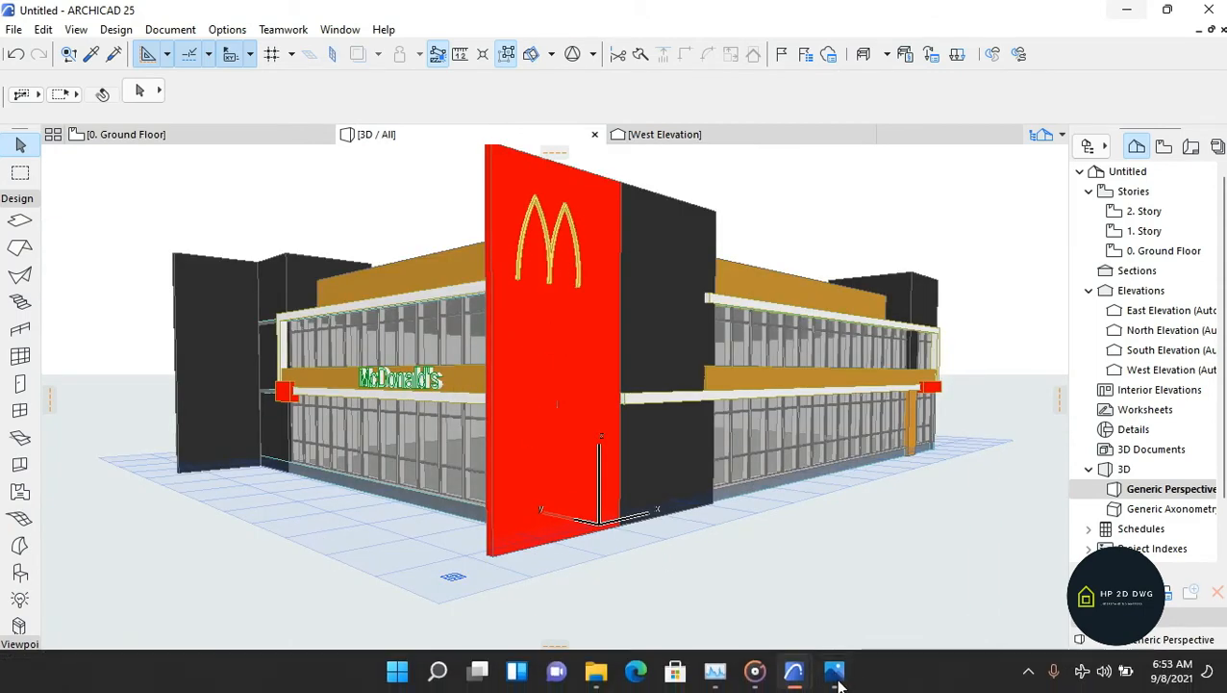
# - Check the reference photo, then set up a rectangular slab 300 mm thick at -450 mm elevation on the Ground Floor plan
pyautogui.click(835, 679)
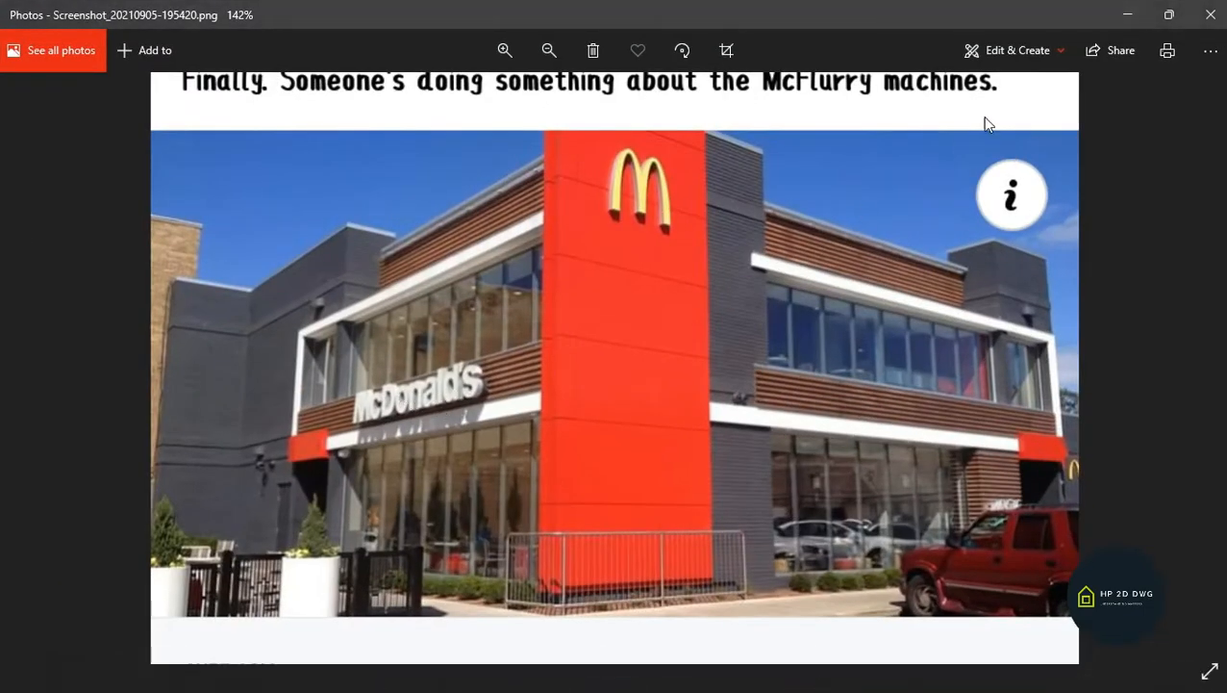
pyautogui.click(1129, 15)
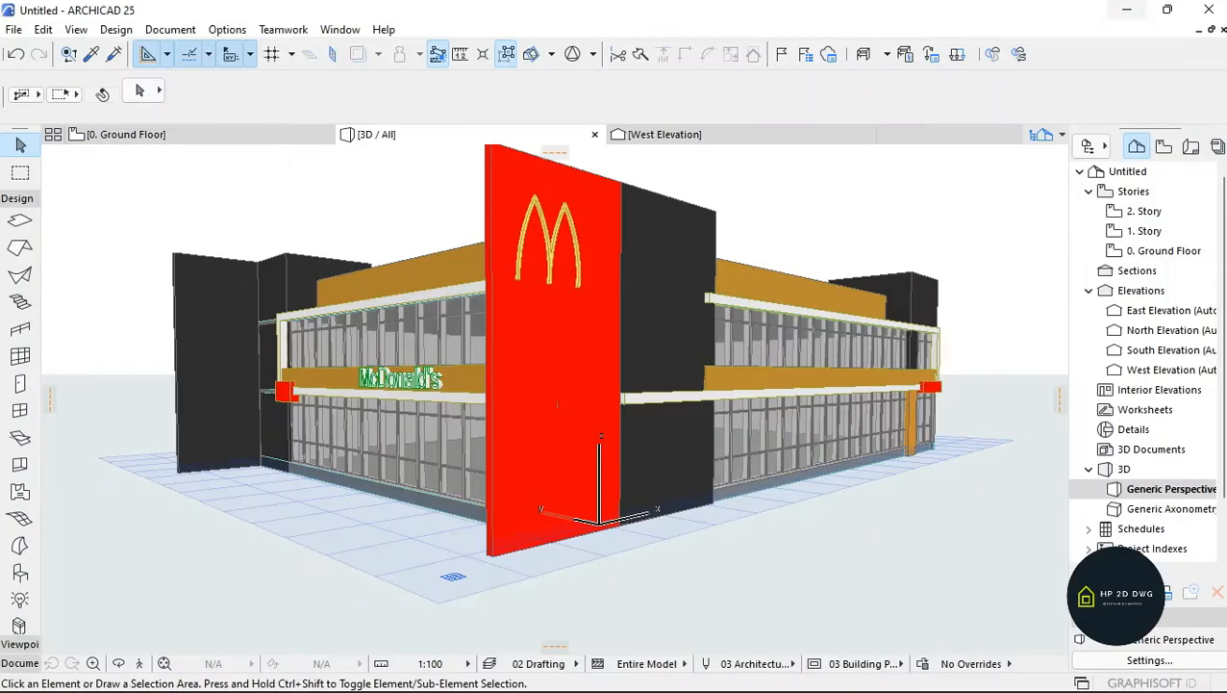
pyautogui.click(833, 679)
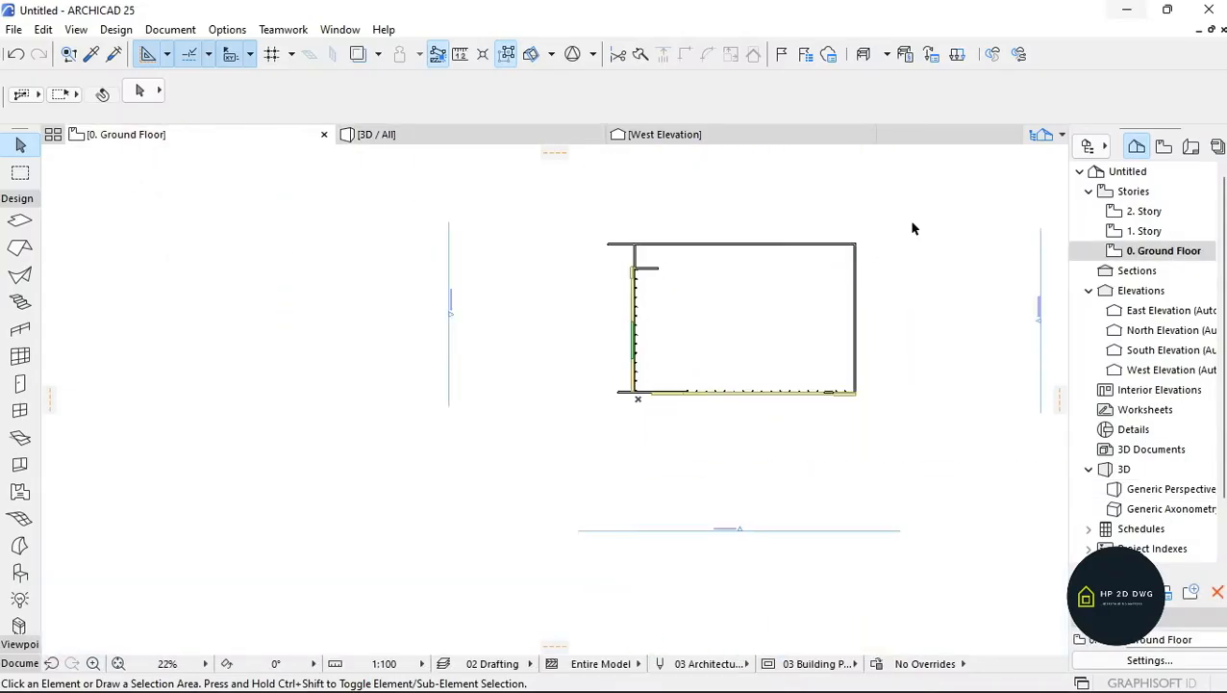
pyautogui.scroll(2, 912, 227)
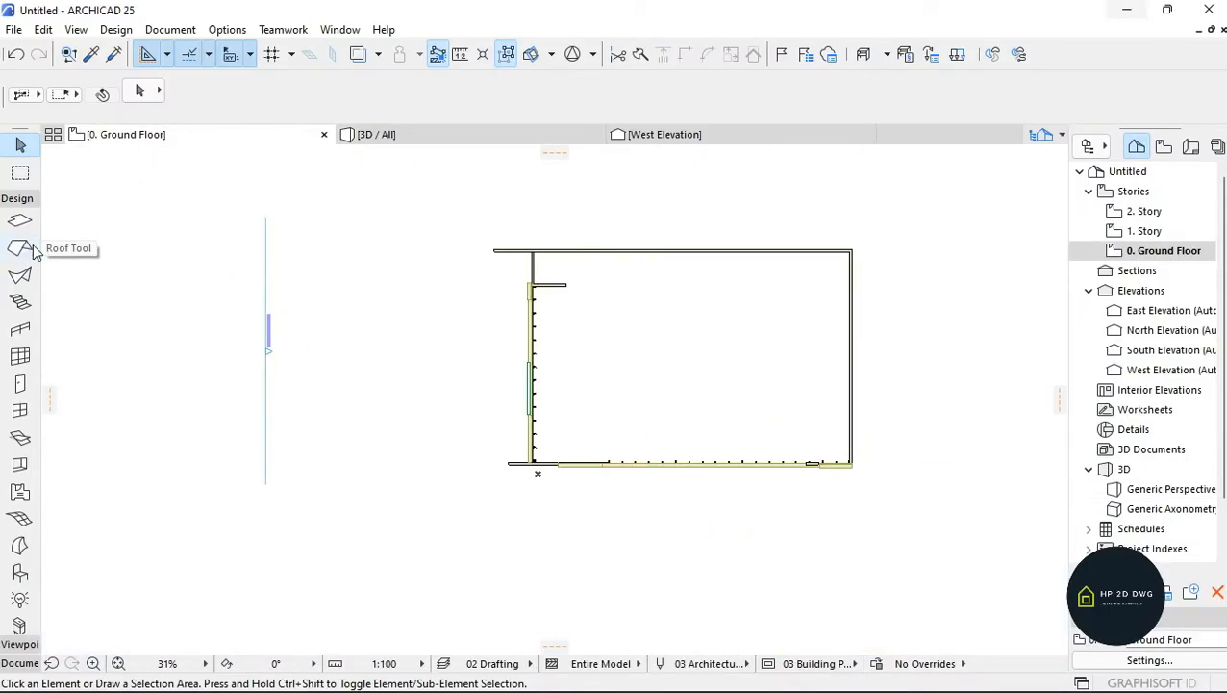
pyautogui.click(20, 220)
pyautogui.scroll(-2, 990, 100)
pyautogui.click(1002, 105)
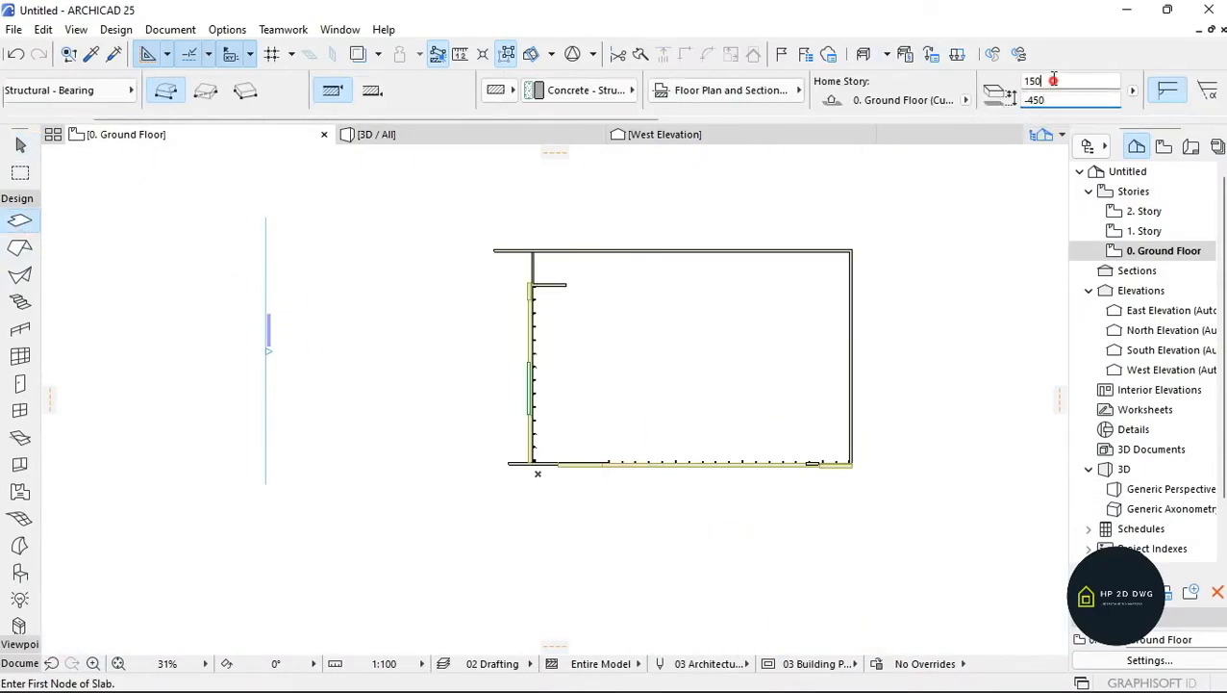
pyautogui.click(206, 90)
# - Draw the rectangular slab outside the west facade, from the back wall junction to a point beyond the building's south side
pyautogui.scroll(4, 535, 210)
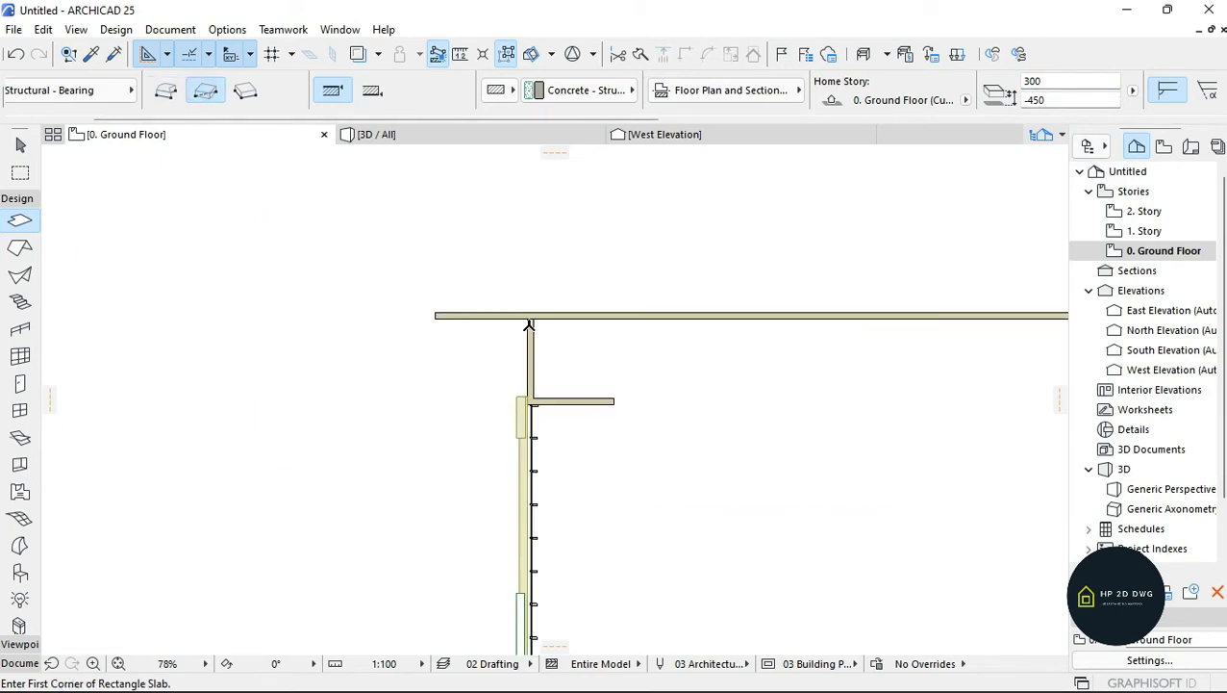
pyautogui.click(529, 321)
pyautogui.scroll(-6, 511, 288)
pyautogui.click(168, 91)
pyautogui.scroll(4, 520, 423)
pyautogui.click(206, 90)
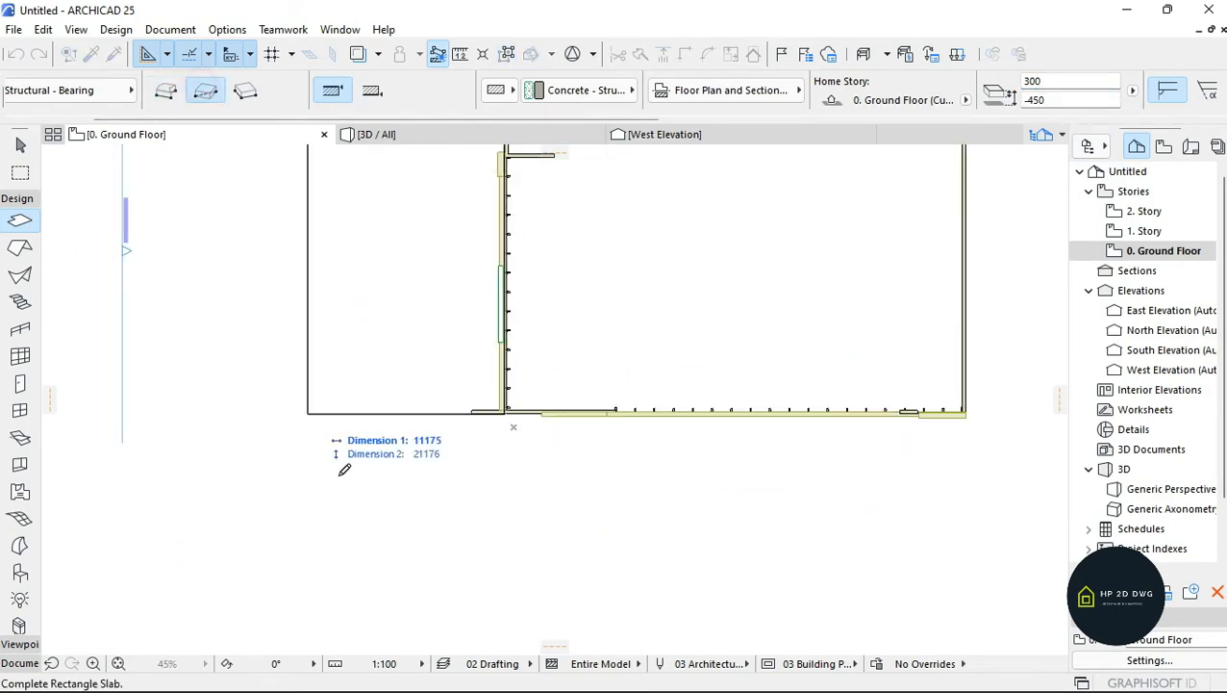
pyautogui.scroll(-2, 381, 517)
pyautogui.press('Escape')
pyautogui.click(466, 489)
pyautogui.click(466, 484)
pyautogui.scroll(3, 472, 456)
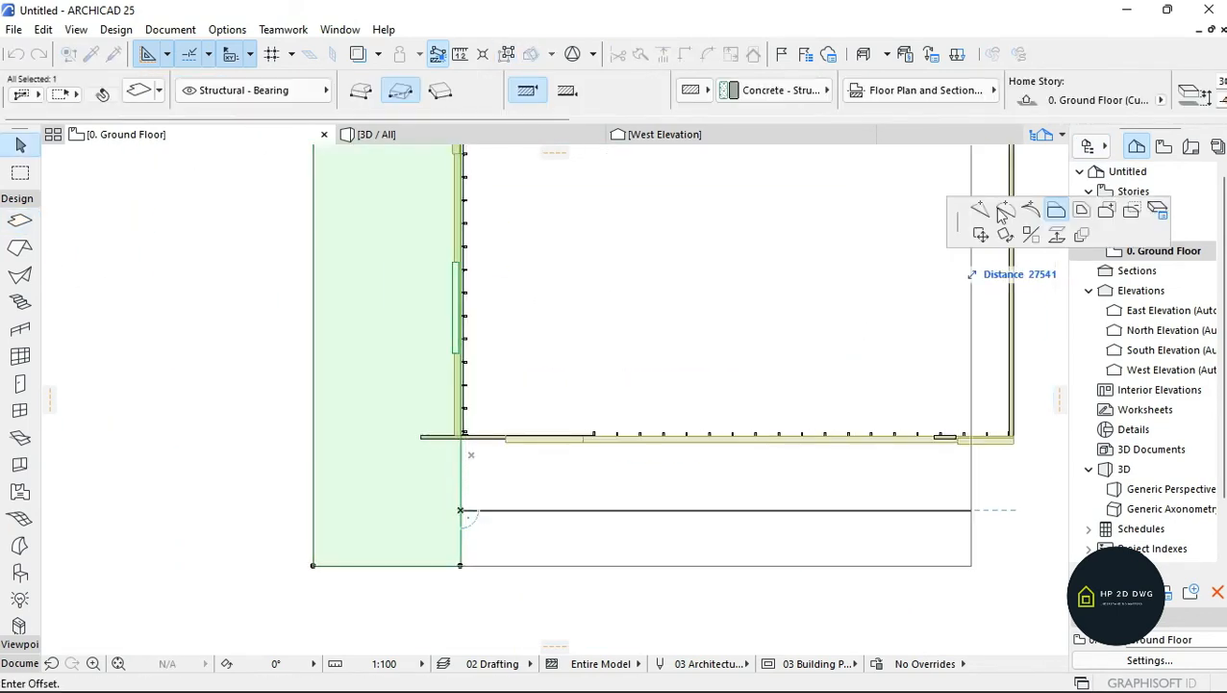
pyautogui.press('Escape')
# - Insert a node on the slab's inner edge at the building's southwest corner
pyautogui.hotkey('ctrl', 'd')
pyautogui.scroll(5, 466, 452)
pyautogui.click(450, 408)
pyautogui.click(449, 421)
pyautogui.scroll(-3, 519, 431)
# - Offset the slab's edge segment south of the corner eastward along the front facade, past the building's east wall
pyautogui.click(491, 470)
pyautogui.click(1057, 208)
pyautogui.scroll(-4, 144, 592)
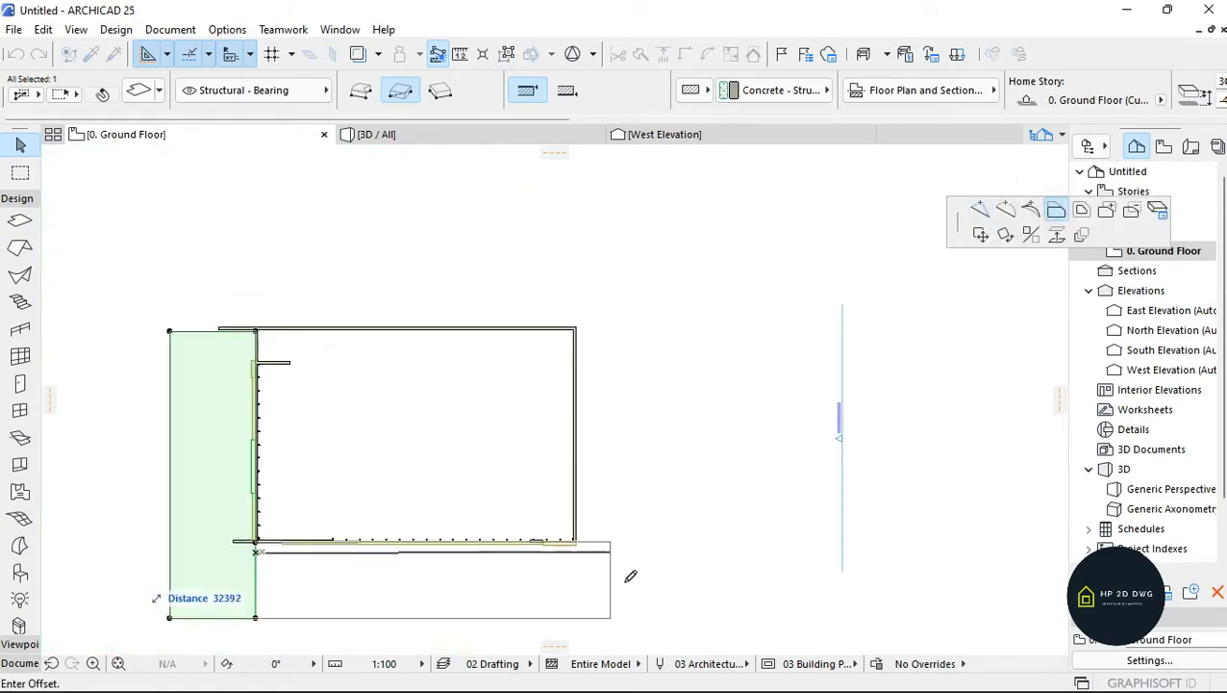
pyautogui.click(646, 570)
# - Insert a node on the slab's edge at the building's southeast corner
pyautogui.scroll(1, 543, 394)
pyautogui.scroll(4, 502, 569)
pyautogui.scroll(-6, 519, 535)
pyautogui.scroll(8, 444, 535)
pyautogui.scroll(-5, 444, 536)
pyautogui.scroll(6, 795, 539)
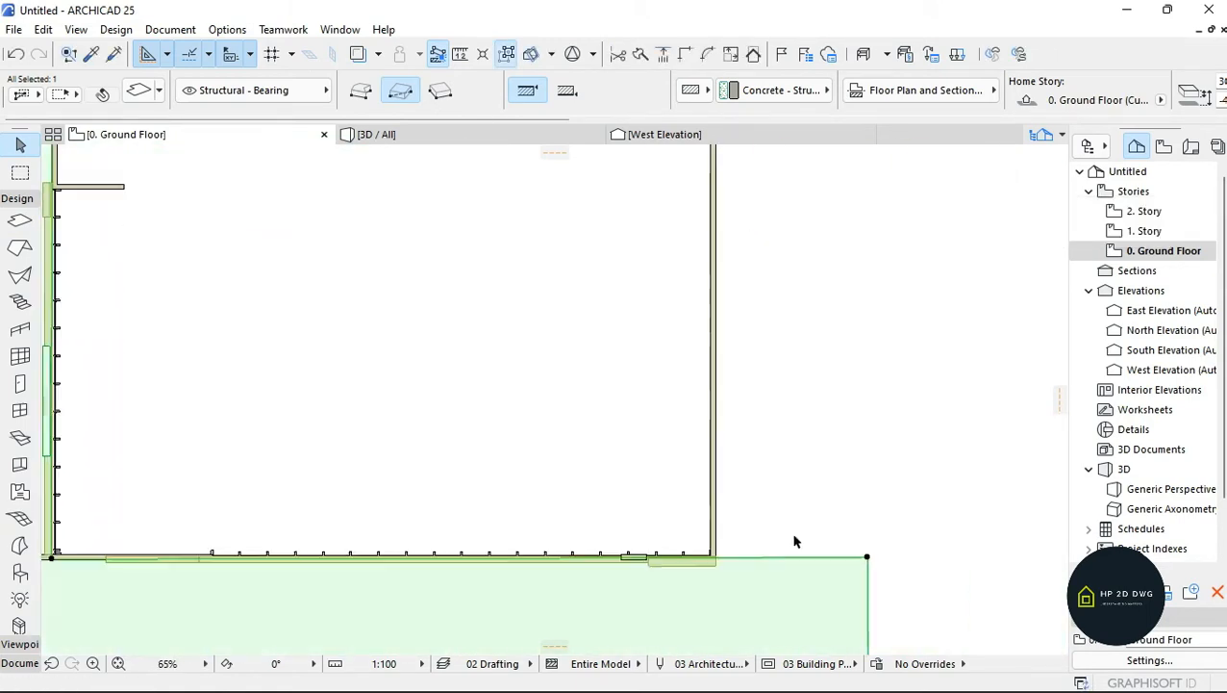
pyautogui.click(585, 587)
pyautogui.click(980, 209)
pyautogui.click(556, 586)
# - Offset the slab's edge segment beyond the southeast corner northward along the east wall, past the back of the building
pyautogui.click(665, 586)
pyautogui.click(1057, 209)
pyautogui.scroll(-6, 829, 492)
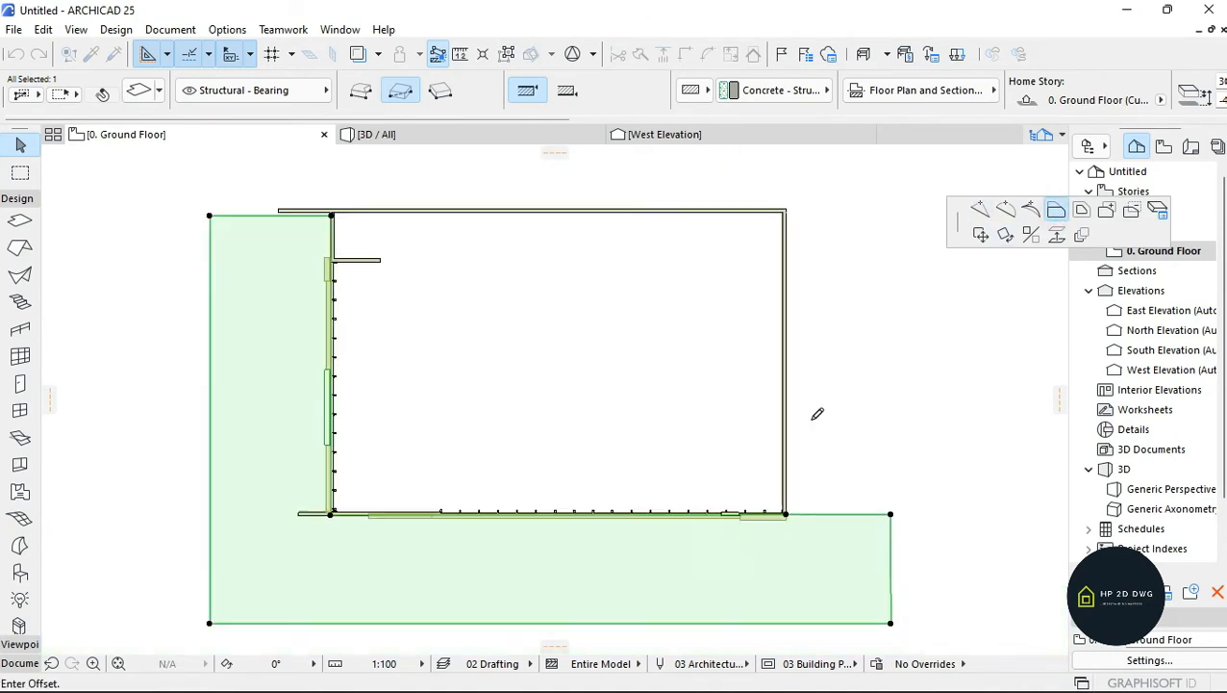
pyautogui.scroll(4, 816, 187)
pyautogui.click(773, 197)
# - Insert a node on the slab's inner edge at the building's northeast corner
pyautogui.click(736, 484)
pyautogui.click(980, 209)
pyautogui.scroll(6, 751, 530)
pyautogui.click(698, 447)
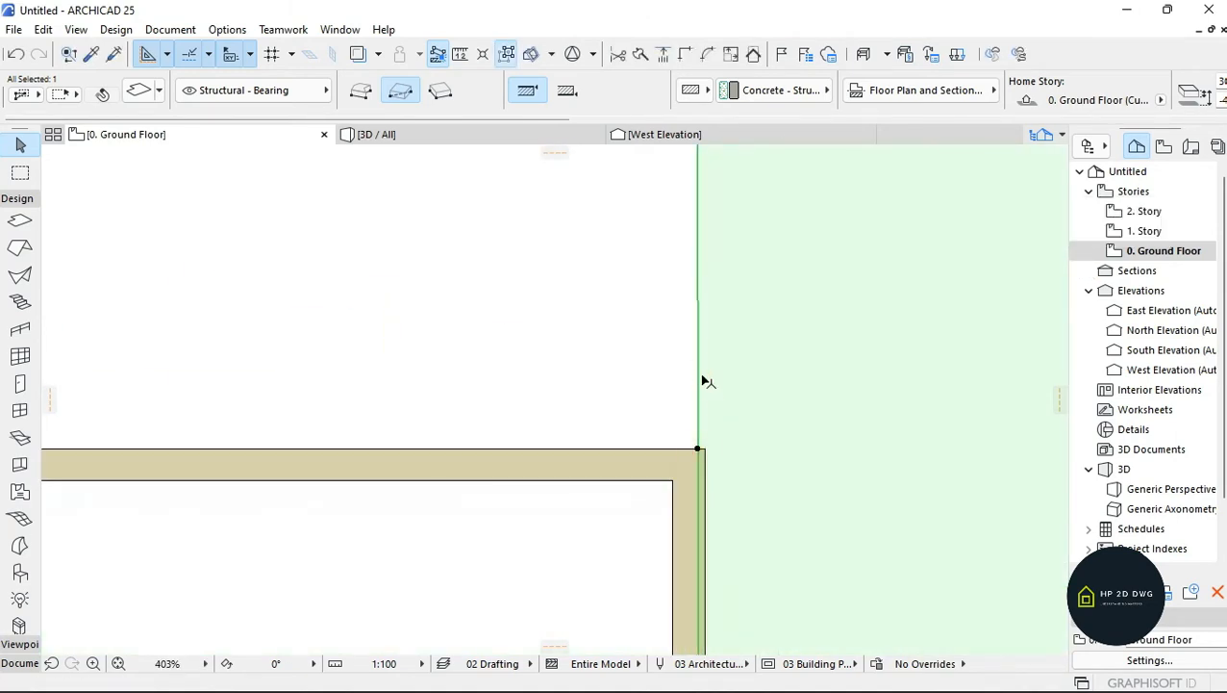
# - Offset the slab's edge segment beyond the northeast corner westward behind the building until it lines up with the west strip
pyautogui.click(700, 377)
pyautogui.scroll(-9, 912, 397)
pyautogui.click(1056, 208)
pyautogui.scroll(4, 348, 383)
pyautogui.scroll(2, 328, 413)
pyautogui.click(230, 450)
# - Insert a node on the back strip's lower edge at the west wall and stretch the edge to the west strip's outer corner
pyautogui.scroll(4, 577, 452)
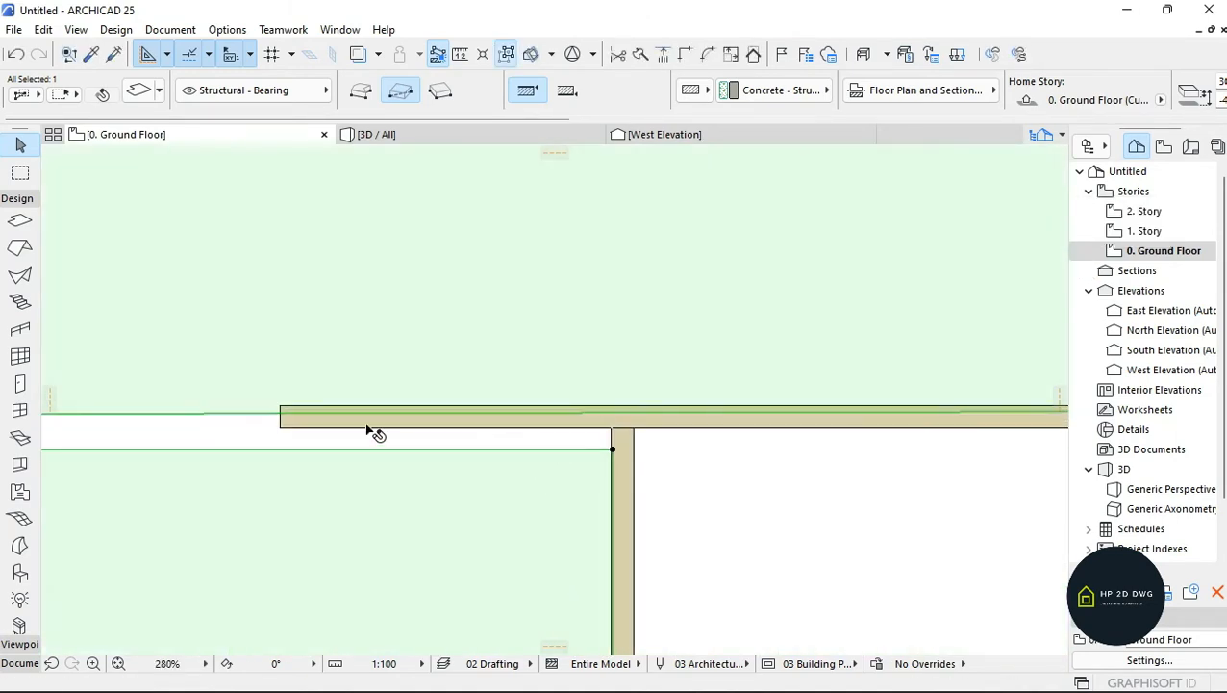
pyautogui.click(613, 414)
pyautogui.click(981, 209)
pyautogui.scroll(-3, 798, 404)
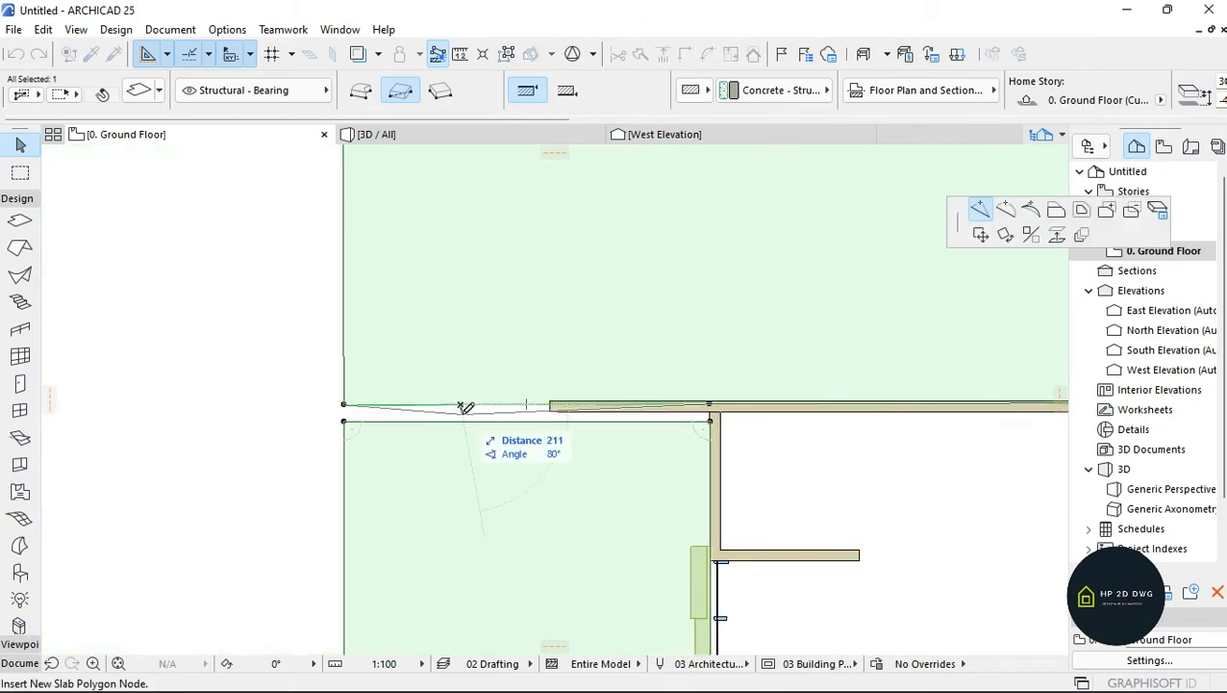
pyautogui.click(345, 420)
pyautogui.press('Escape')
# - Bring the back strip's inner node onto the west strip's corner beside the wall to narrow the remaining gap
pyautogui.scroll(-3, 439, 390)
pyautogui.scroll(5, 499, 394)
pyautogui.scroll(8, 798, 414)
pyautogui.click(755, 391)
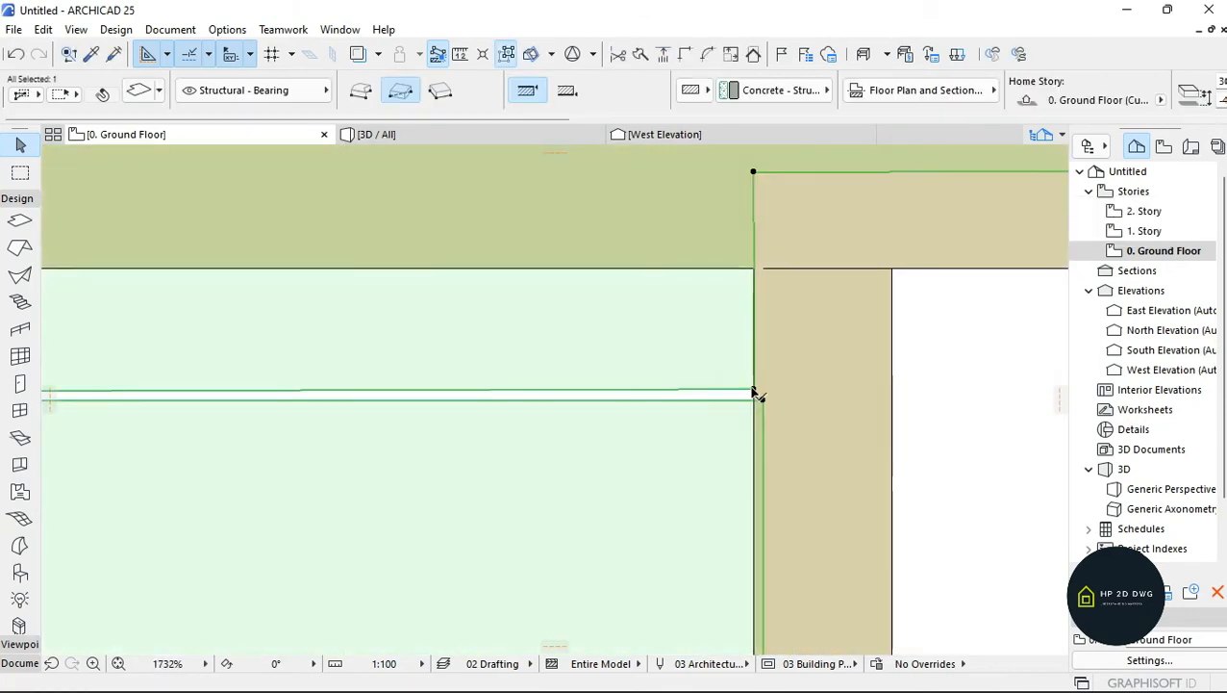
pyautogui.click(754, 389)
pyautogui.click(980, 209)
pyautogui.click(763, 400)
pyautogui.press('Escape')
pyautogui.scroll(-7, 707, 370)
pyautogui.click(575, 369)
pyautogui.scroll(-7, 500, 336)
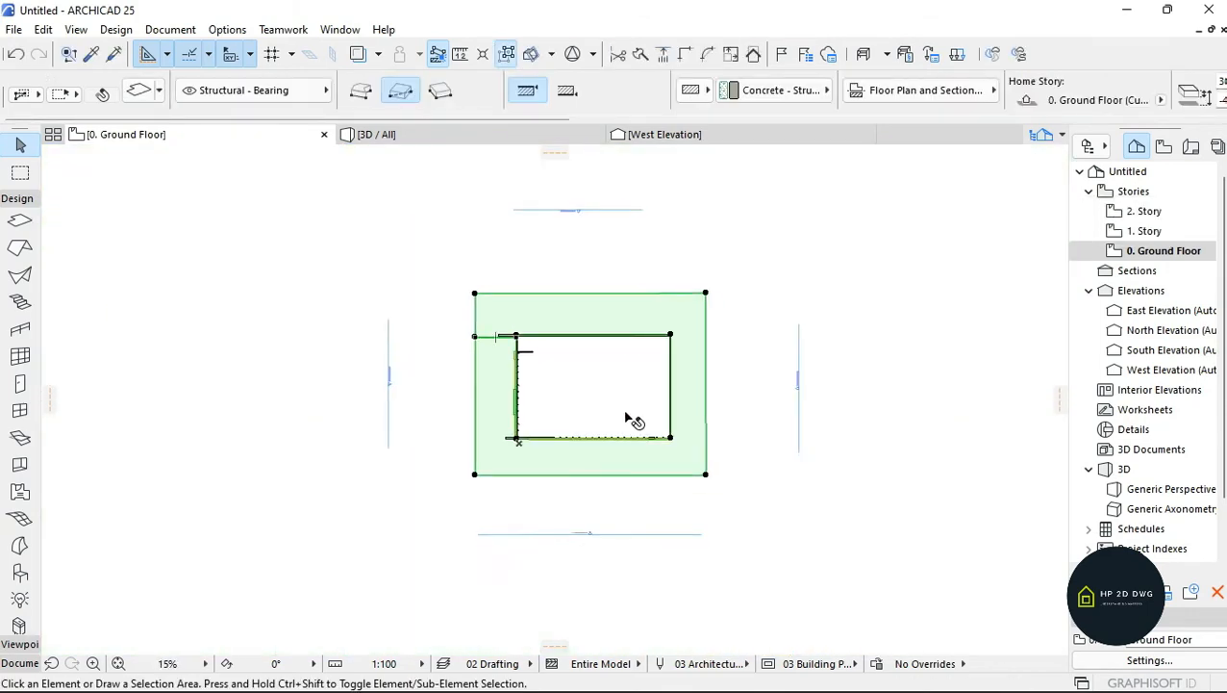
# - Inspect the slab in the 3D view and return to the Ground Floor plan
pyautogui.press('Escape')
pyautogui.press('F3')
pyautogui.click(126, 134)
pyautogui.scroll(8, 676, 381)
pyautogui.click(676, 383)
pyautogui.press('Escape')
pyautogui.scroll(-8, 676, 381)
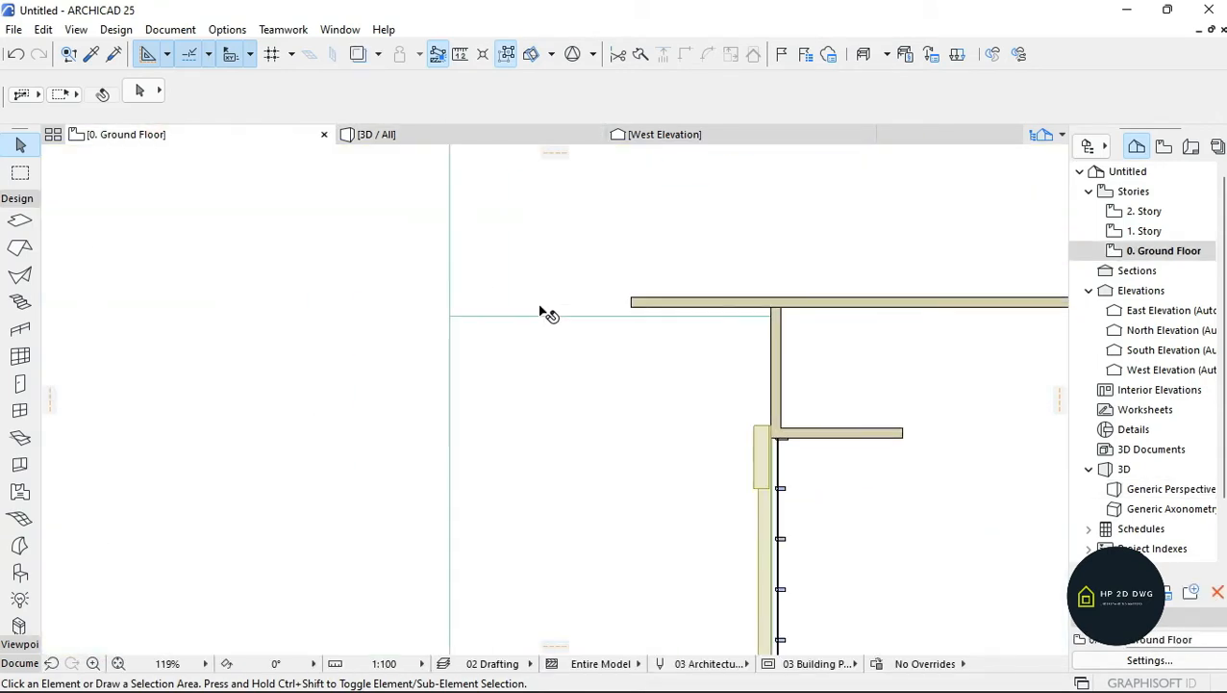
pyautogui.click(543, 311)
pyautogui.scroll(-1, 543, 311)
pyautogui.scroll(6, 687, 442)
pyautogui.click(731, 479)
pyautogui.scroll(-6, 808, 491)
pyautogui.scroll(2, 667, 505)
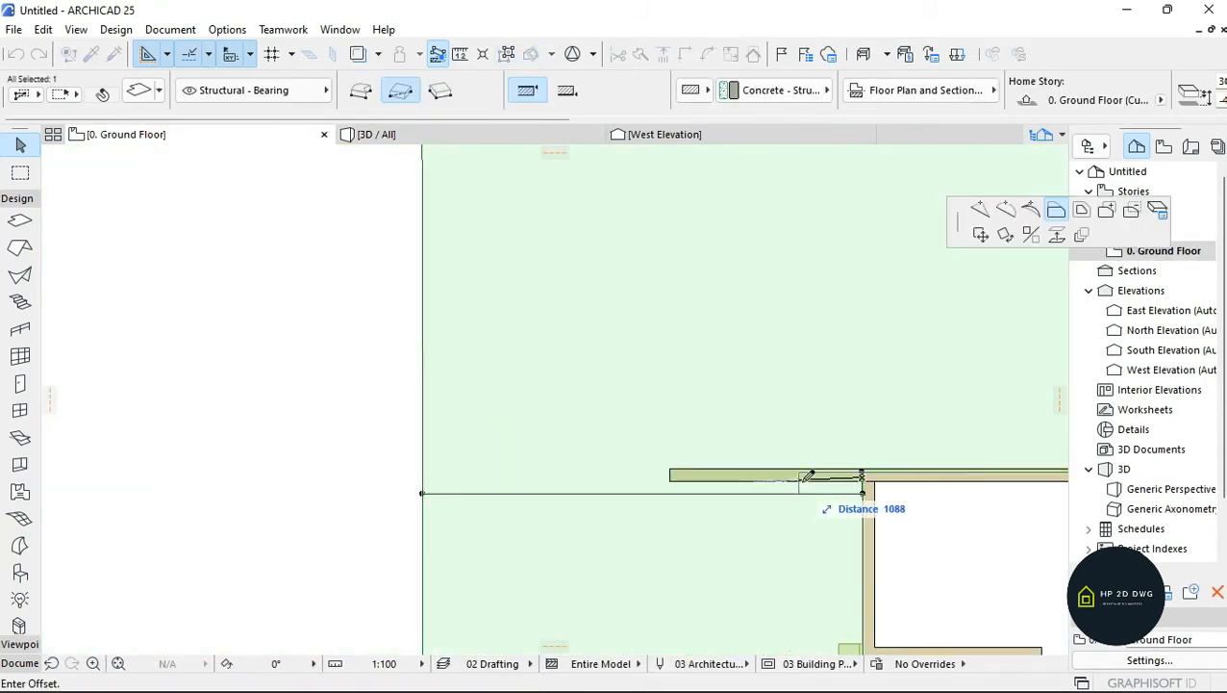
pyautogui.press('Escape')
# - Align the slab's inner seam node with the outer face of the west wall
pyautogui.scroll(11, 864, 495)
pyautogui.scroll(6, 848, 447)
pyautogui.click(836, 446)
pyautogui.click(802, 447)
pyautogui.click(836, 446)
pyautogui.click(802, 446)
pyautogui.scroll(-15, 849, 443)
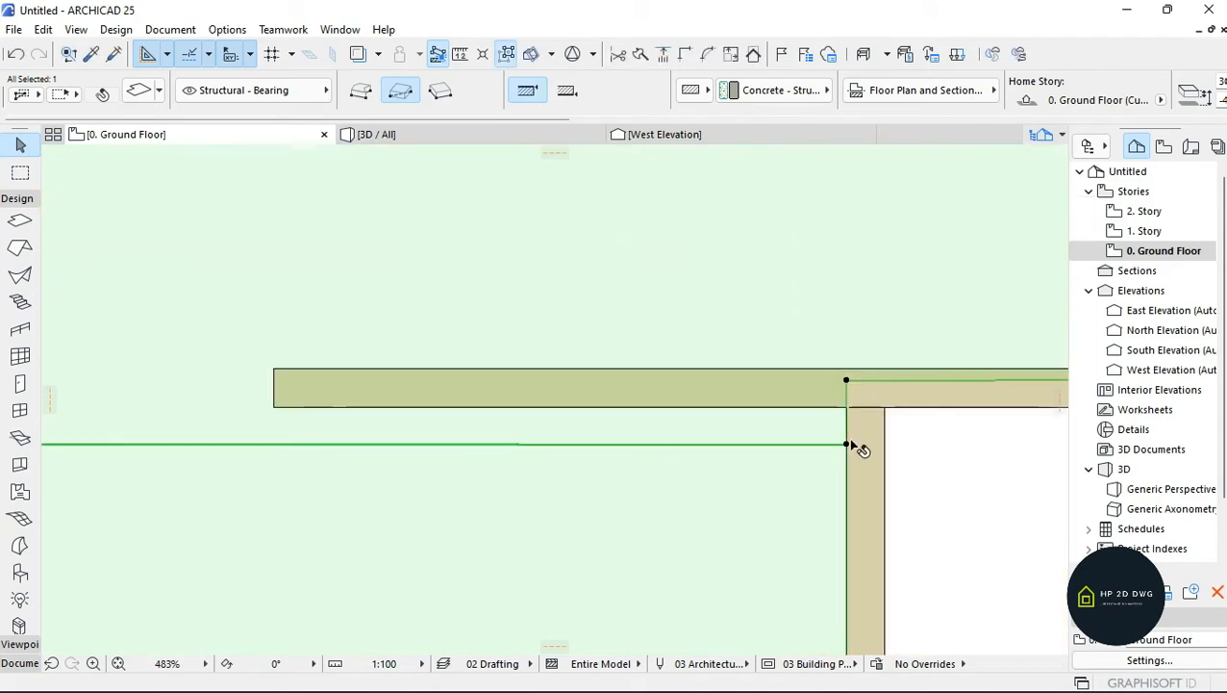
# - Move the west strip's inner corner node up onto the back strip's end node at the wall
pyautogui.scroll(6, 842, 443)
pyautogui.click(828, 443)
pyautogui.click(827, 351)
pyautogui.click(828, 444)
pyautogui.click(827, 351)
pyautogui.scroll(-8, 862, 376)
pyautogui.scroll(-5, 419, 412)
# - Move the seam's outer node up onto the slab's outer northwest corner
pyautogui.click(420, 411)
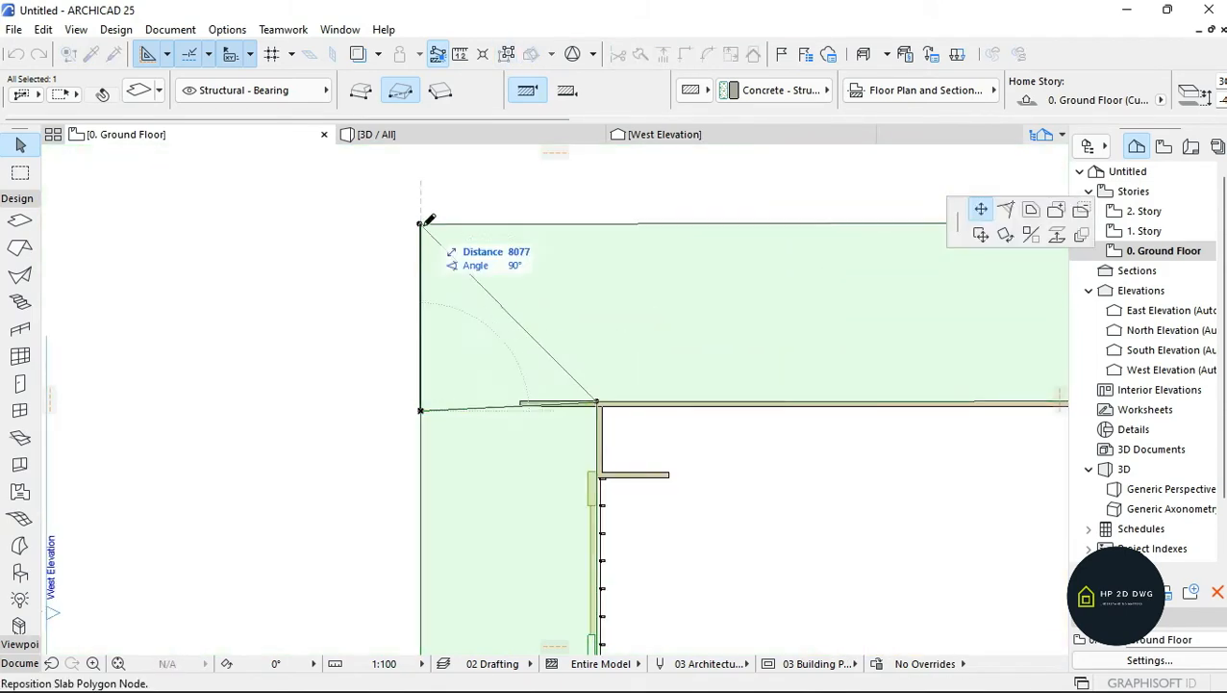
pyautogui.click(421, 223)
pyautogui.click(598, 403)
pyautogui.scroll(6, 591, 404)
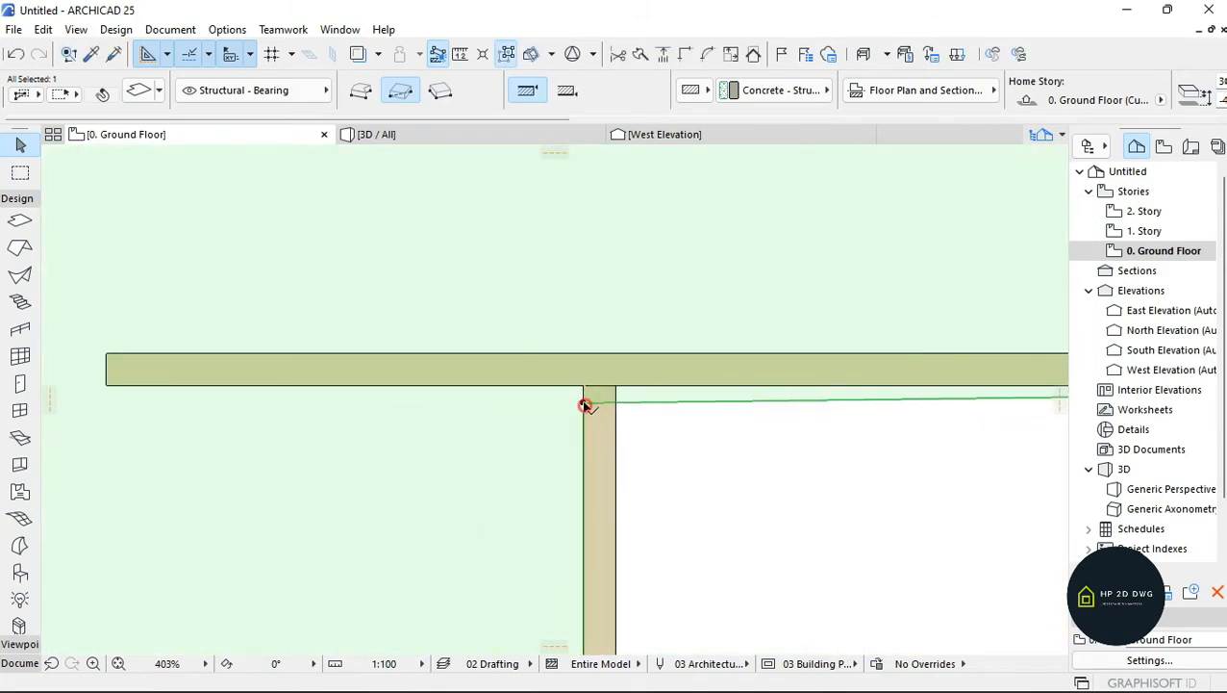
# - Snap the slab's inner northwest node to the junction of the west and back walls and show the result in 3D
pyautogui.click(585, 405)
pyautogui.click(585, 385)
pyautogui.scroll(4, 583, 386)
pyautogui.click(575, 368)
pyautogui.click(579, 369)
pyautogui.scroll(-6, 579, 368)
pyautogui.press('Escape')
pyautogui.press('F3')
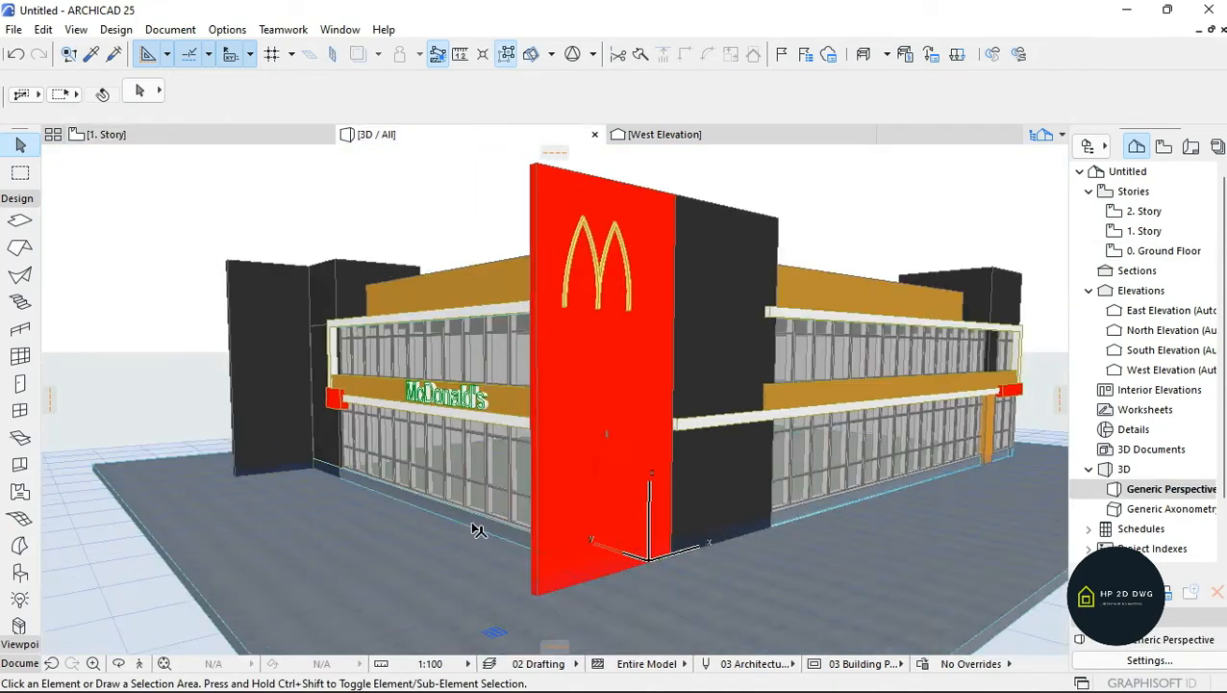
# - Override the edge surface of the building's 450 mm floor slab with Paint - Anthracite
pyautogui.click(478, 530)
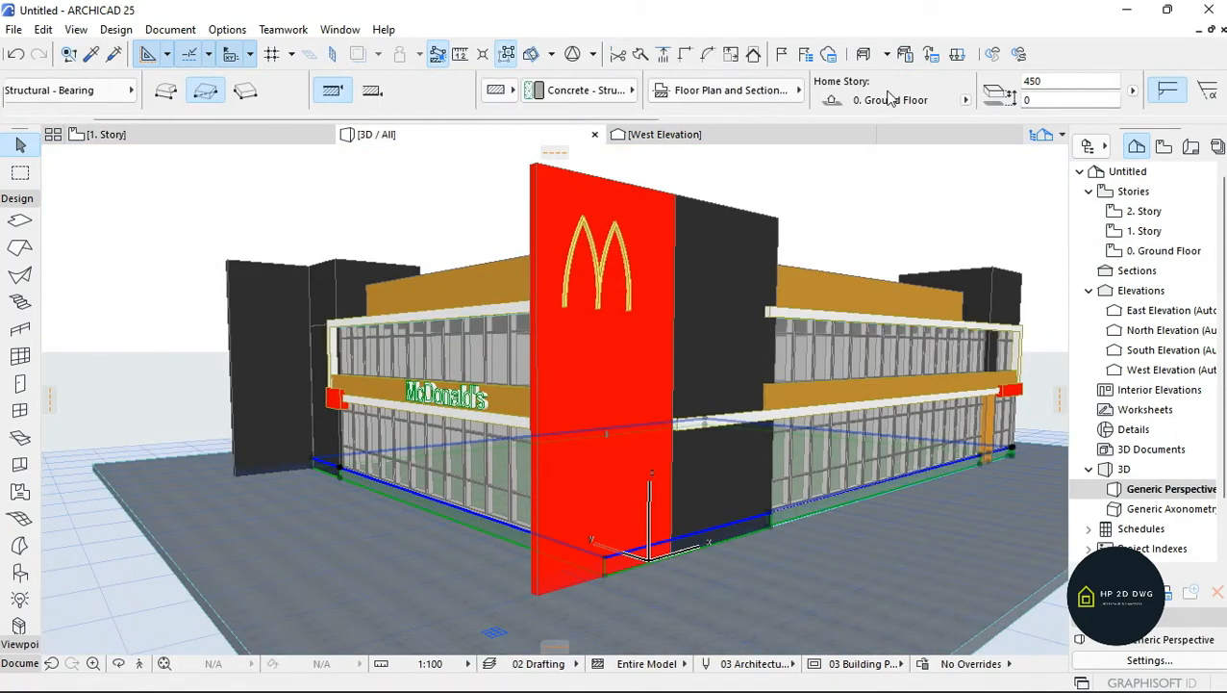
pyautogui.scroll(-6, 893, 99)
pyautogui.click(774, 91)
pyautogui.click(825, 163)
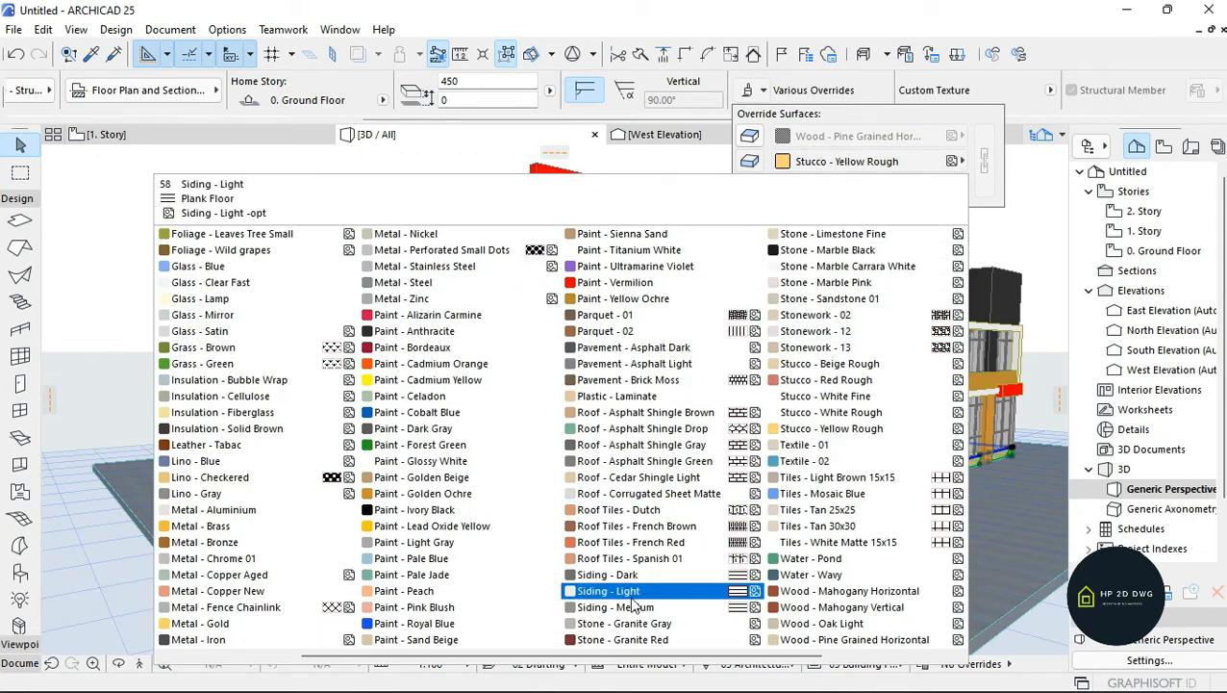
pyautogui.click(452, 330)
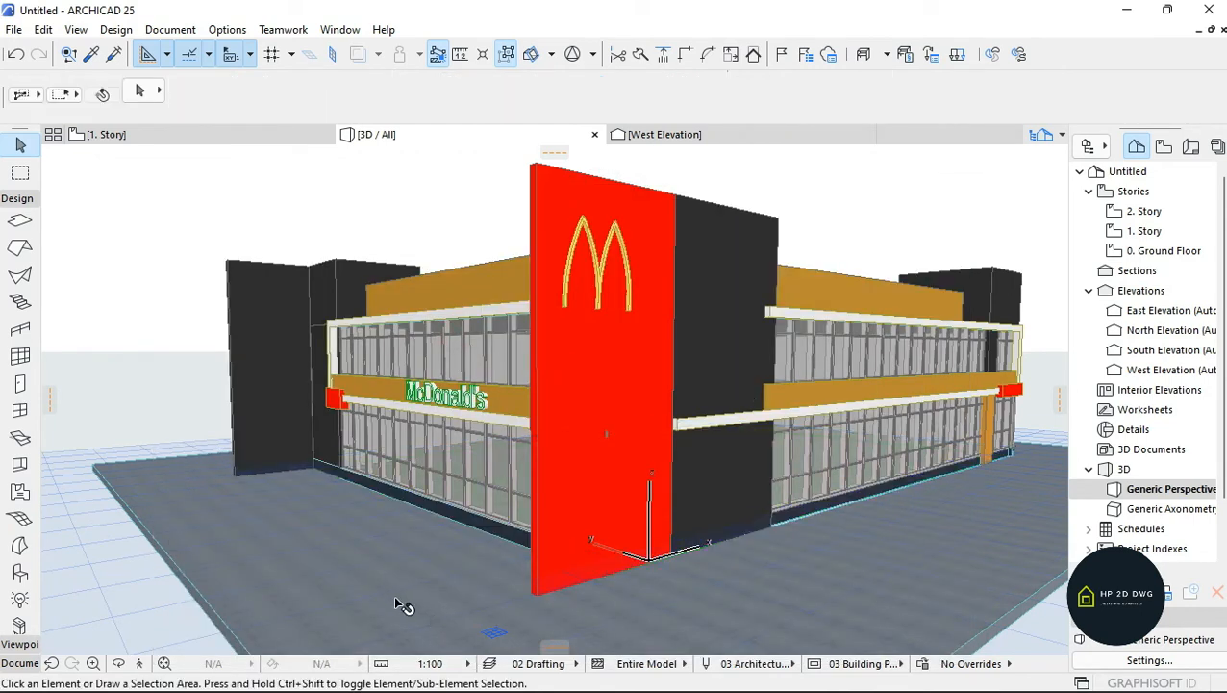
# - Override the top surface of the 300 mm slab surrounding the building with a dark reddish-brown surface
pyautogui.click(159, 99)
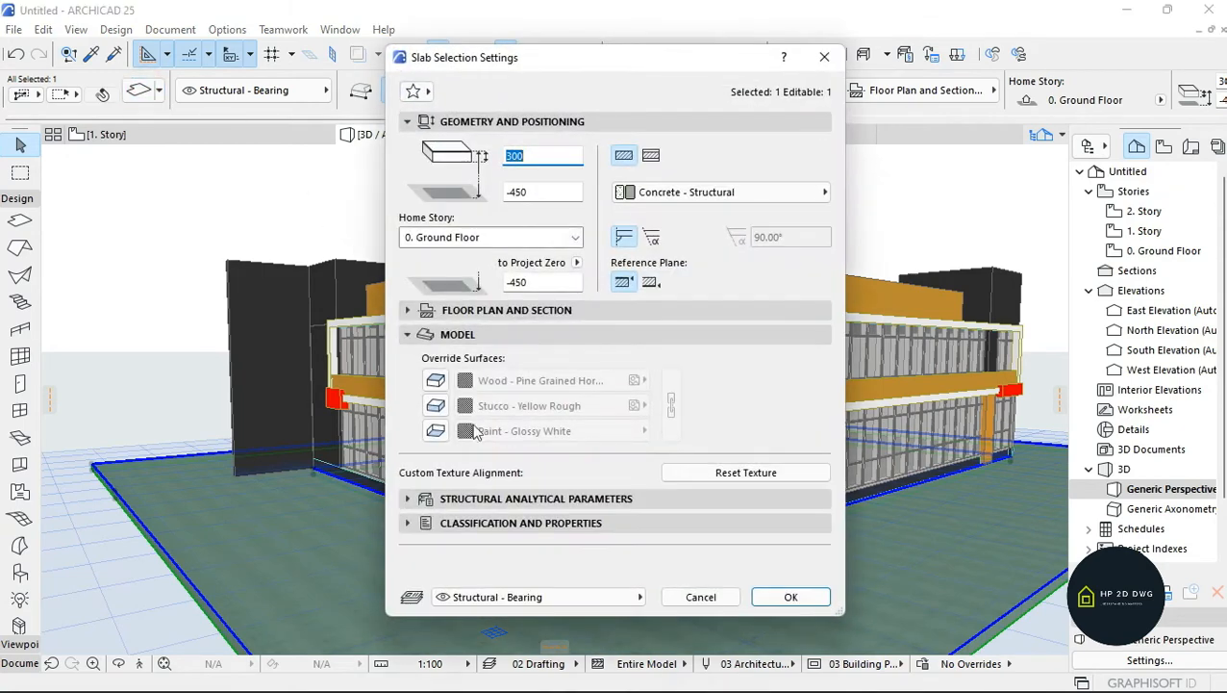
pyautogui.click(473, 384)
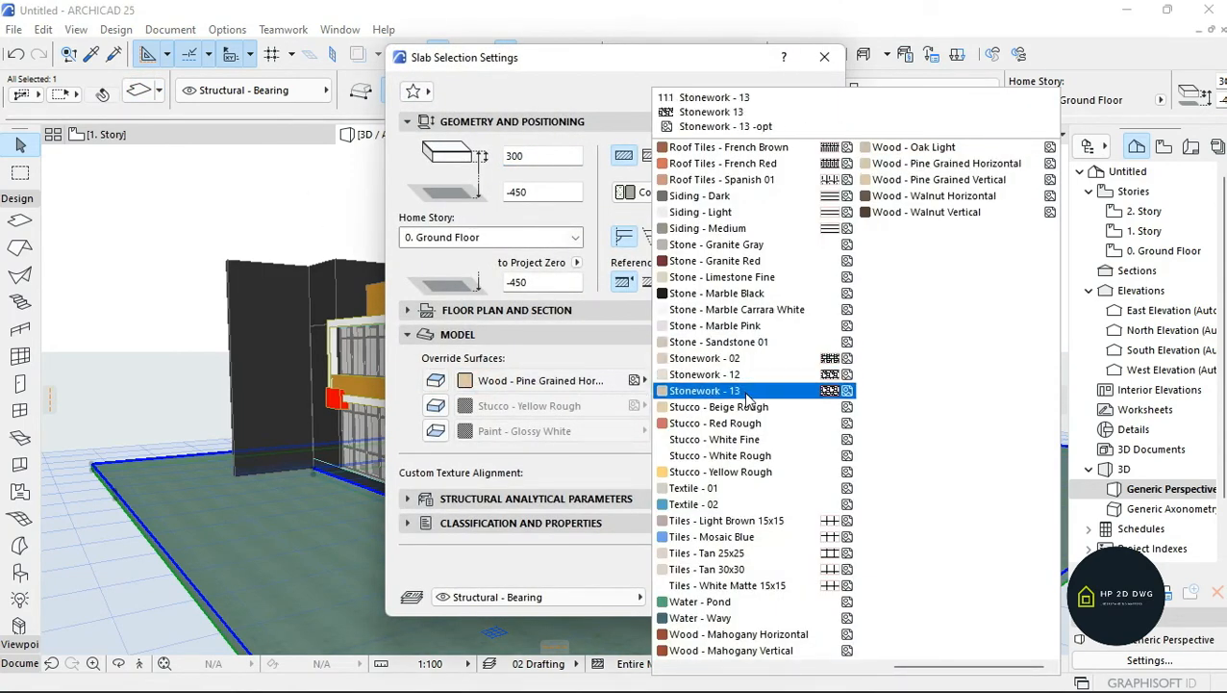
pyautogui.click(741, 277)
pyautogui.click(857, 669)
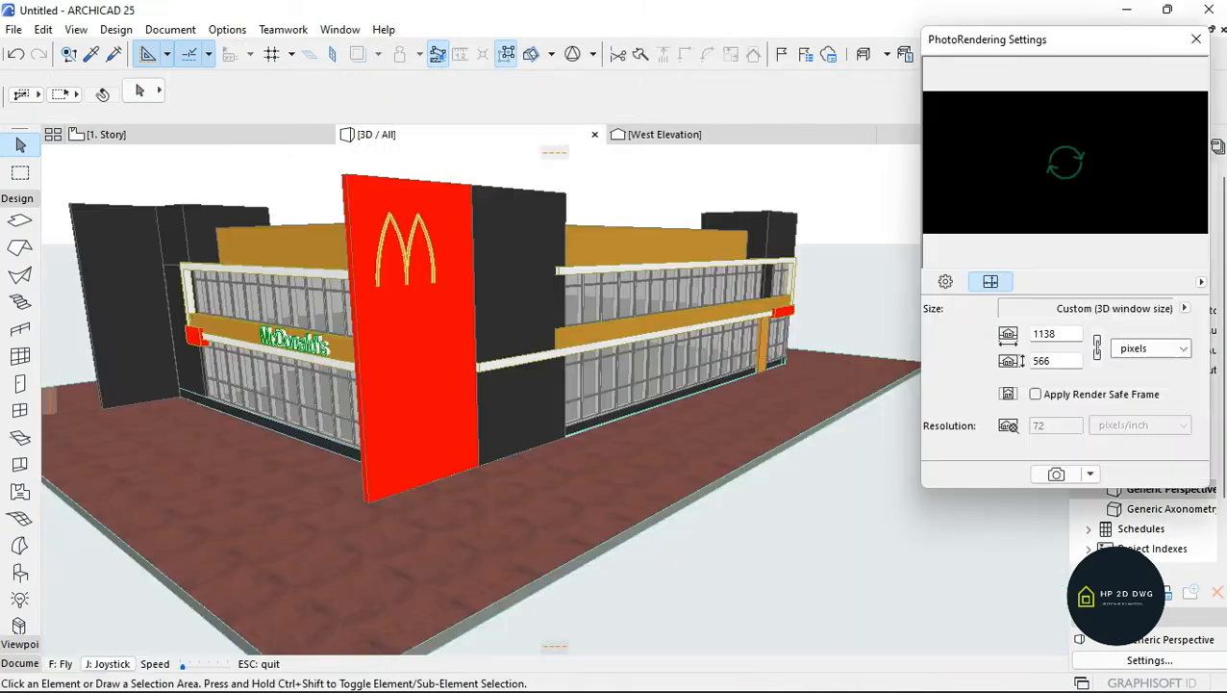
# - Explore the 3D model around the red corner wall to examine the building and the ground slab's surface
pyautogui.click(702, 495)
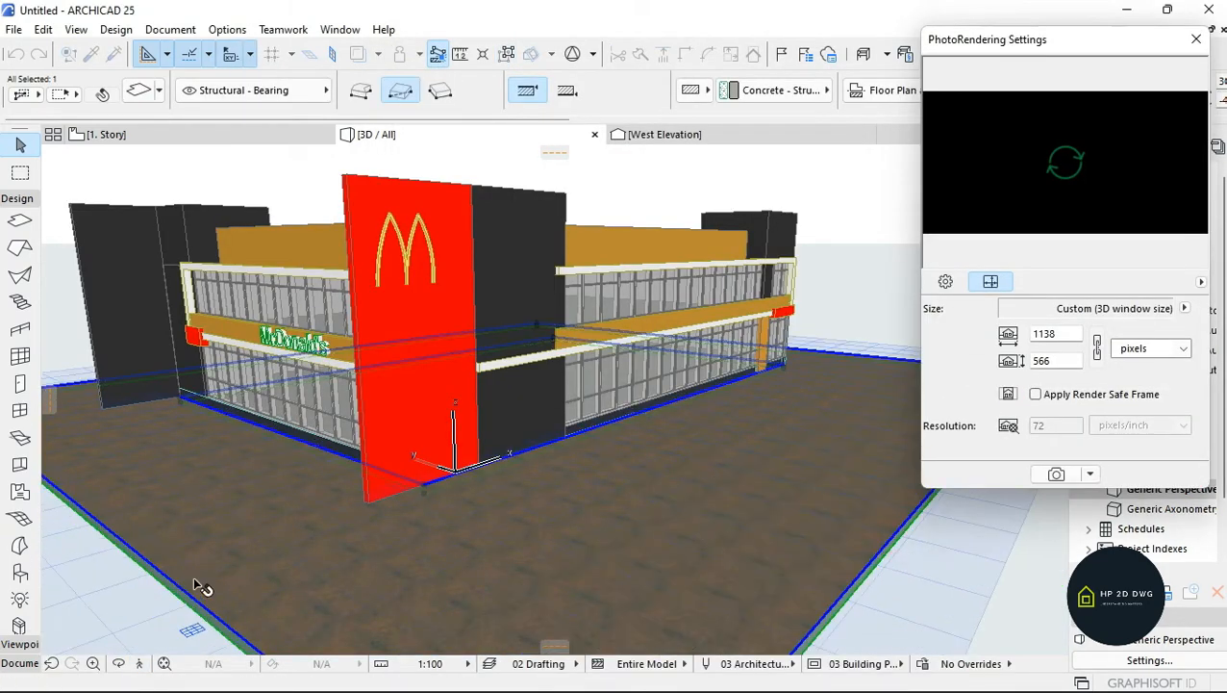
pyautogui.click(193, 577)
pyautogui.press('Escape')
pyautogui.press('Escape')
pyautogui.click(141, 665)
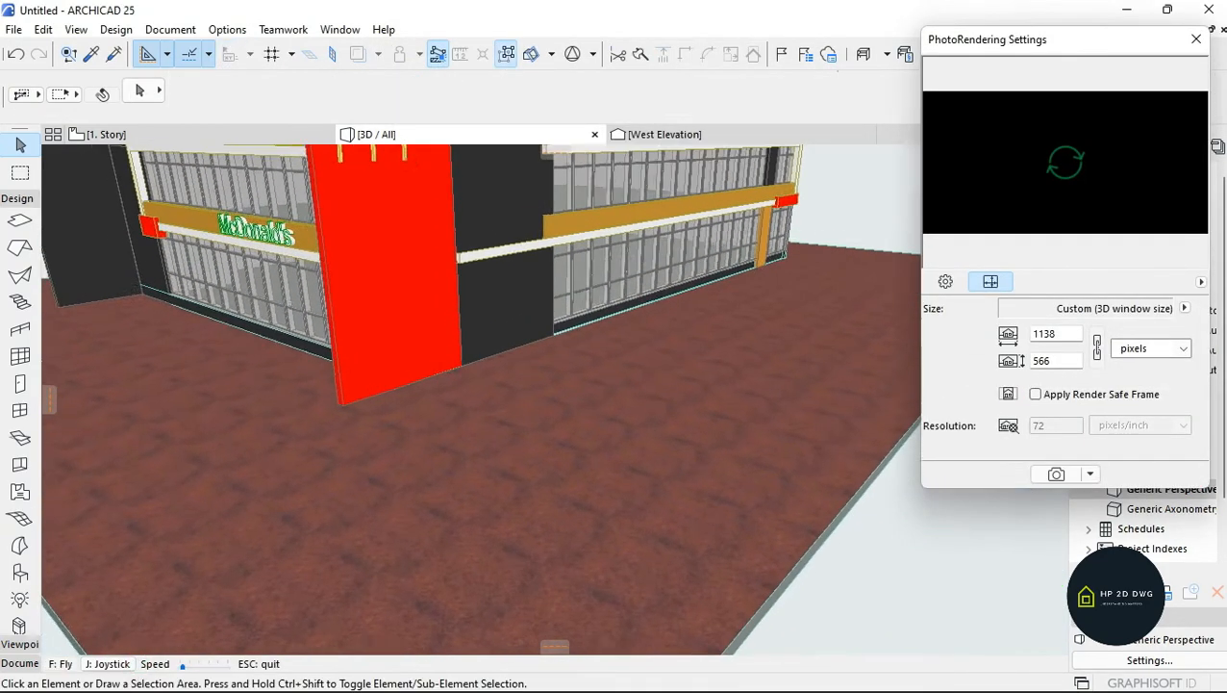
pyautogui.press('Up')
pyautogui.press('Down')
pyautogui.press('Up')
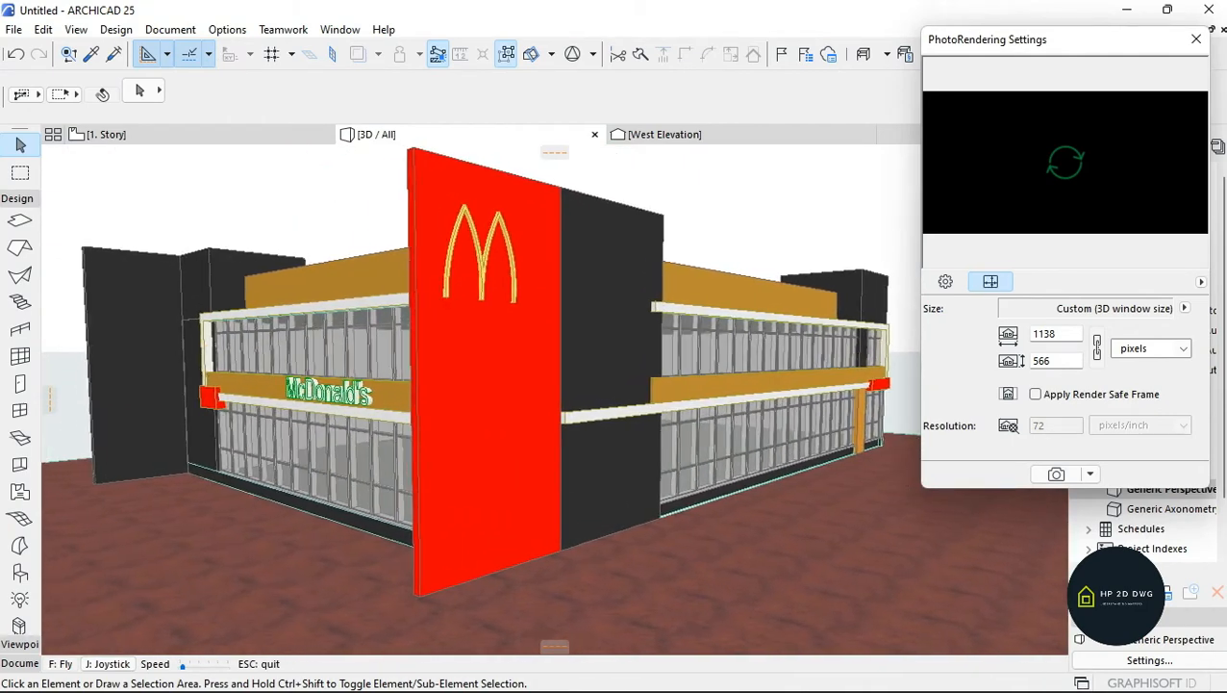
pyautogui.press('Down')
pyautogui.press('Escape')
# - Find the Microcar 25 object with a "car" search, place it on the ground slab and shift it closer to the building
pyautogui.doubleClick(20, 574)
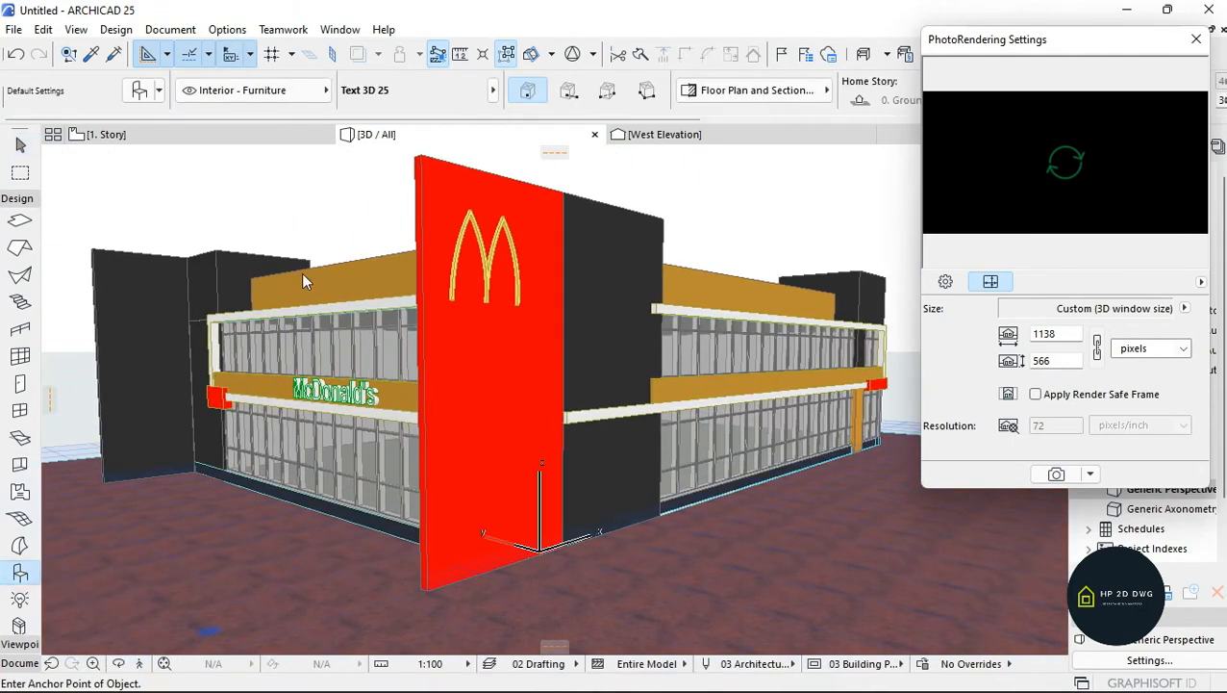
pyautogui.write('car')
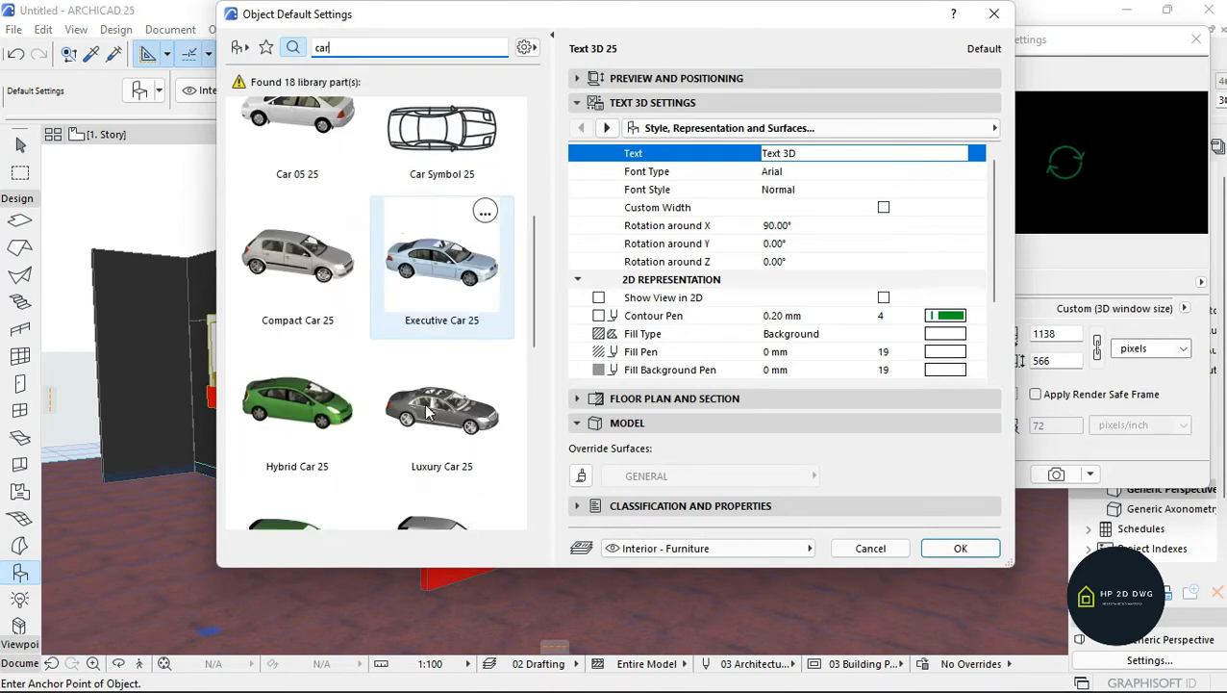
pyautogui.scroll(-4, 430, 412)
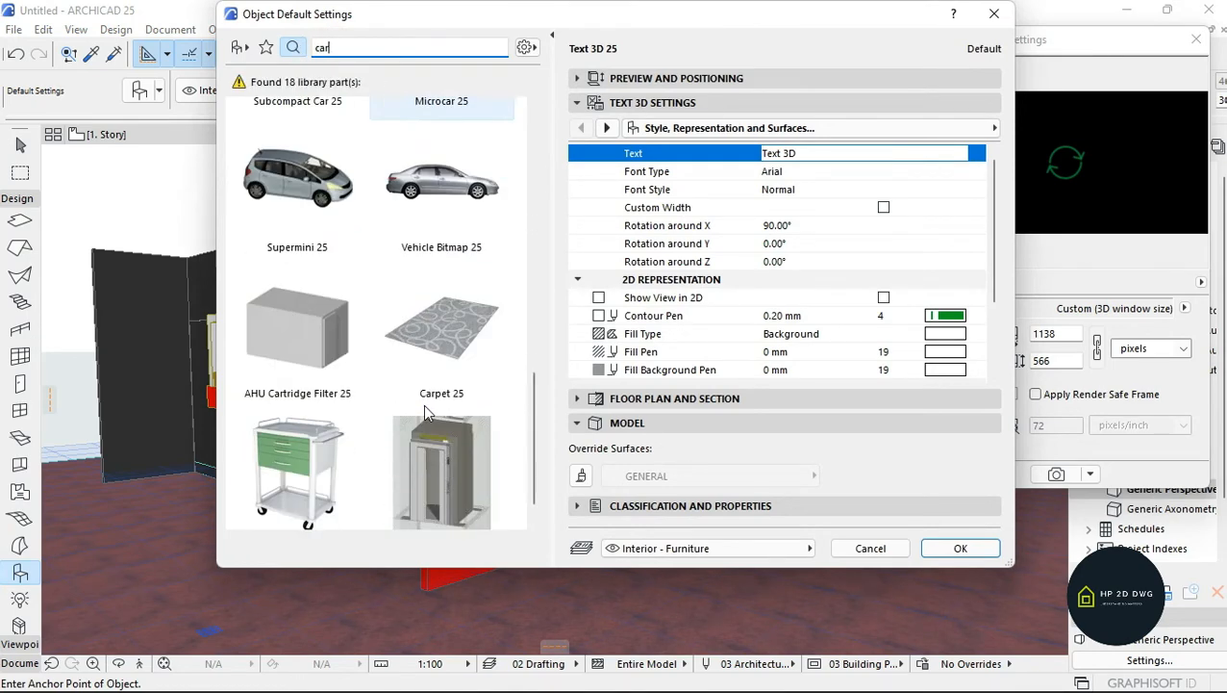
pyautogui.scroll(3, 423, 404)
pyautogui.click(437, 399)
pyautogui.click(885, 79)
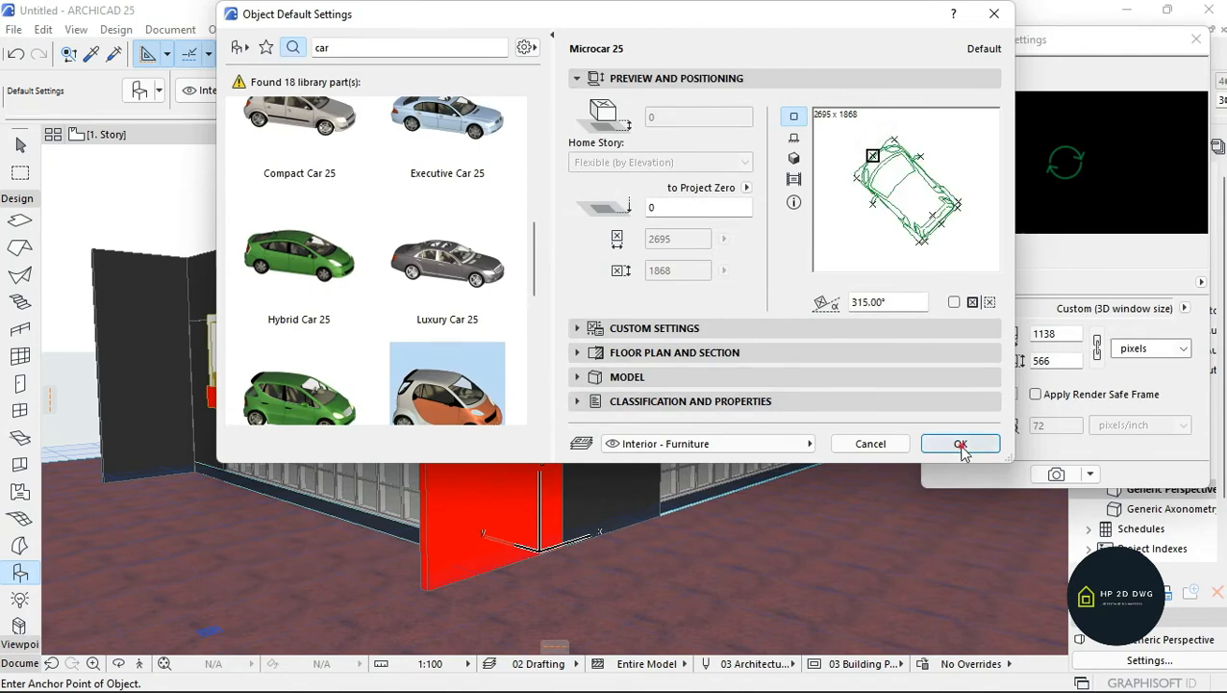
pyautogui.click(961, 444)
pyautogui.click(937, 579)
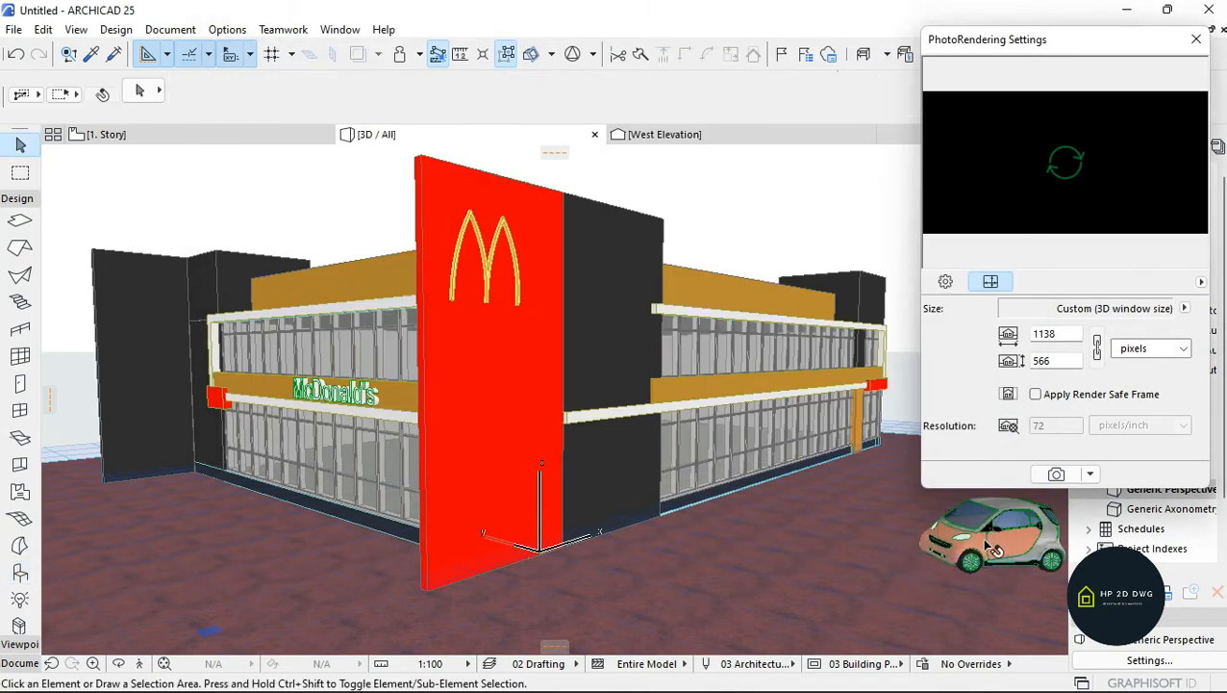
pyautogui.click(1003, 533)
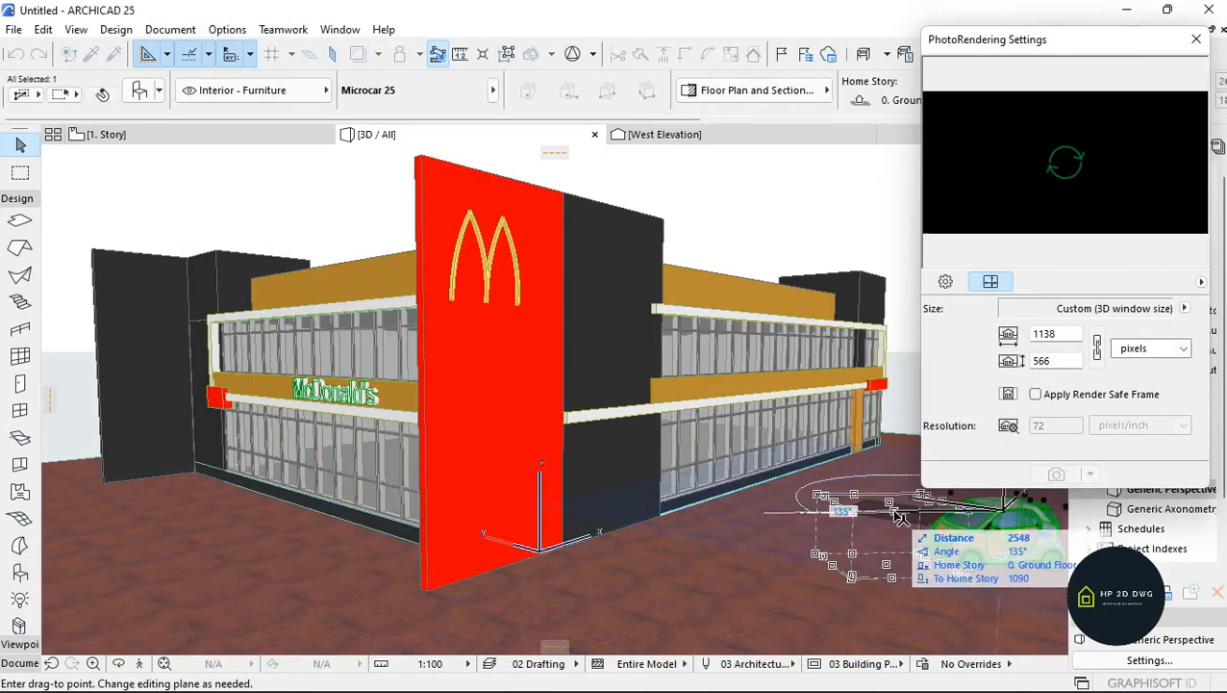
pyautogui.click(883, 534)
# - Show the 0. Ground Floor plan and move the microcar north, closer to the building's front wall
pyautogui.click(233, 140)
pyautogui.scroll(-14, 557, 334)
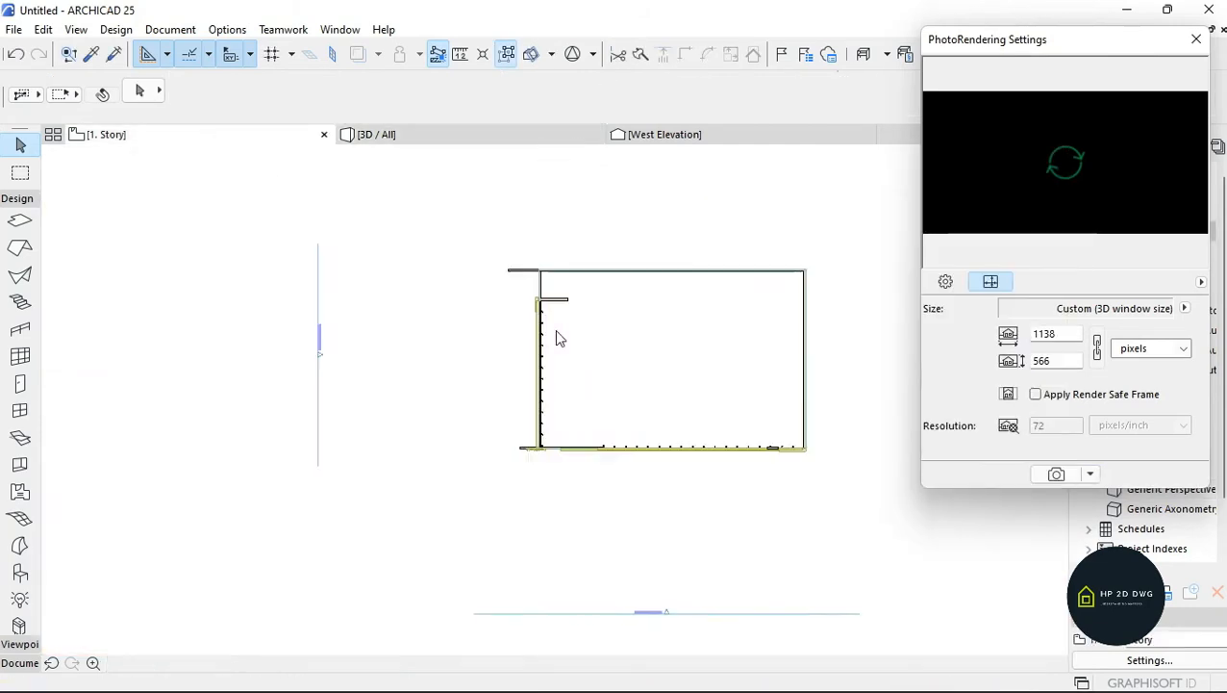
pyautogui.scroll(4, 568, 362)
pyautogui.click(1196, 39)
pyautogui.doubleClick(1131, 249)
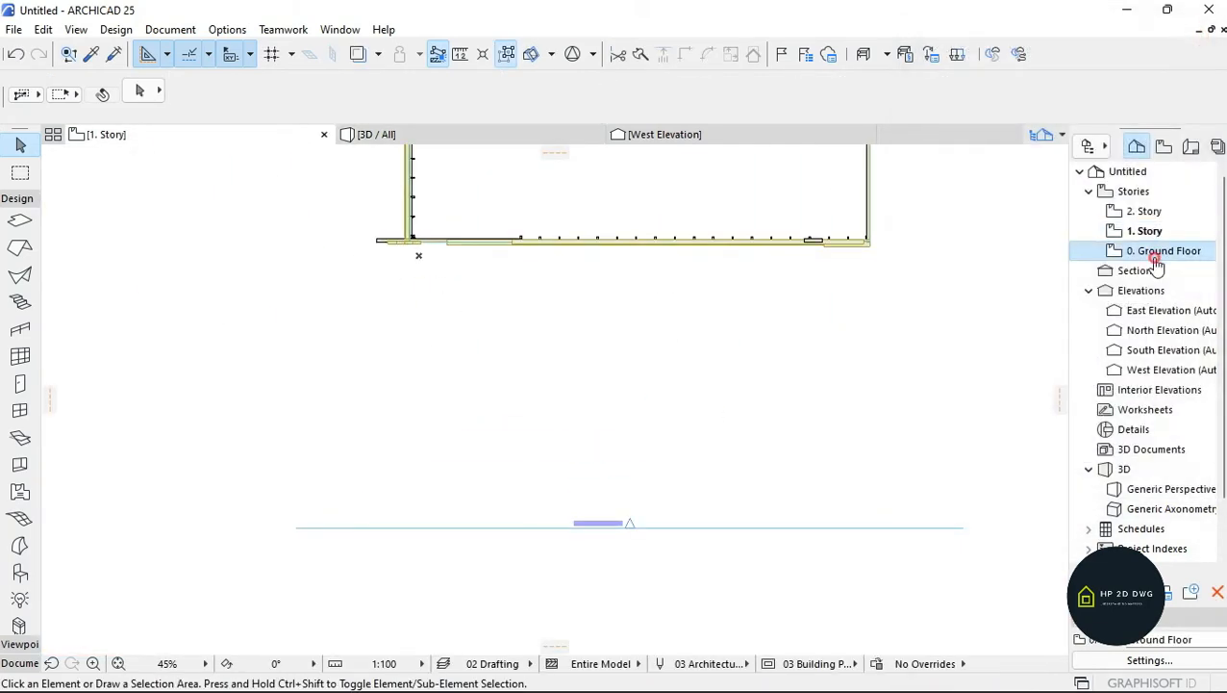
pyautogui.scroll(3, 545, 375)
pyautogui.scroll(2, 502, 249)
pyautogui.click(502, 395)
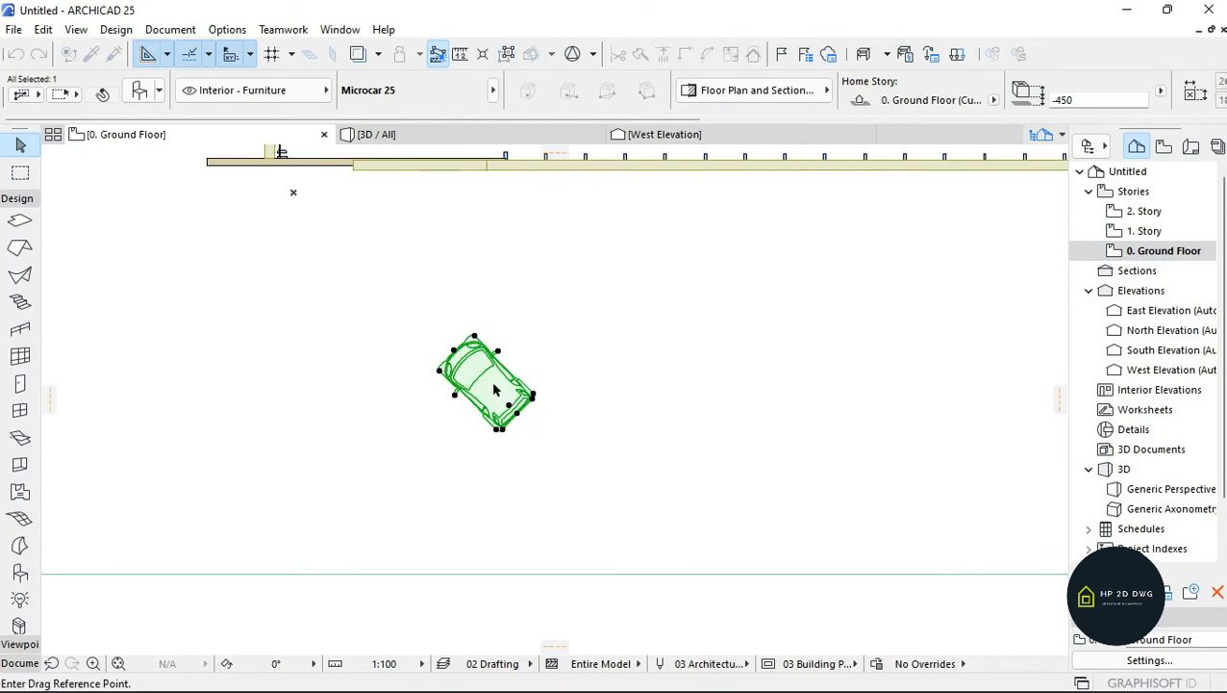
pyautogui.click(468, 321)
pyautogui.press('Escape')
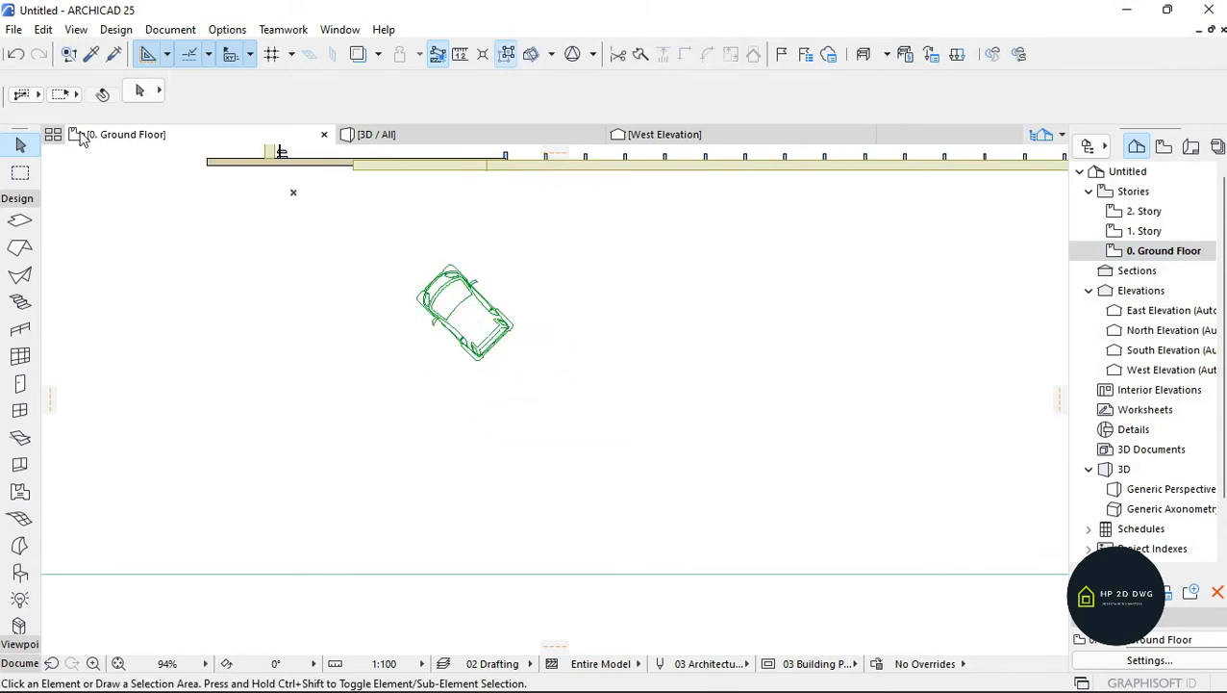
# - Place a Luxury Car 25 object east of the microcar on the ground floor plan
pyautogui.doubleClick(20, 571)
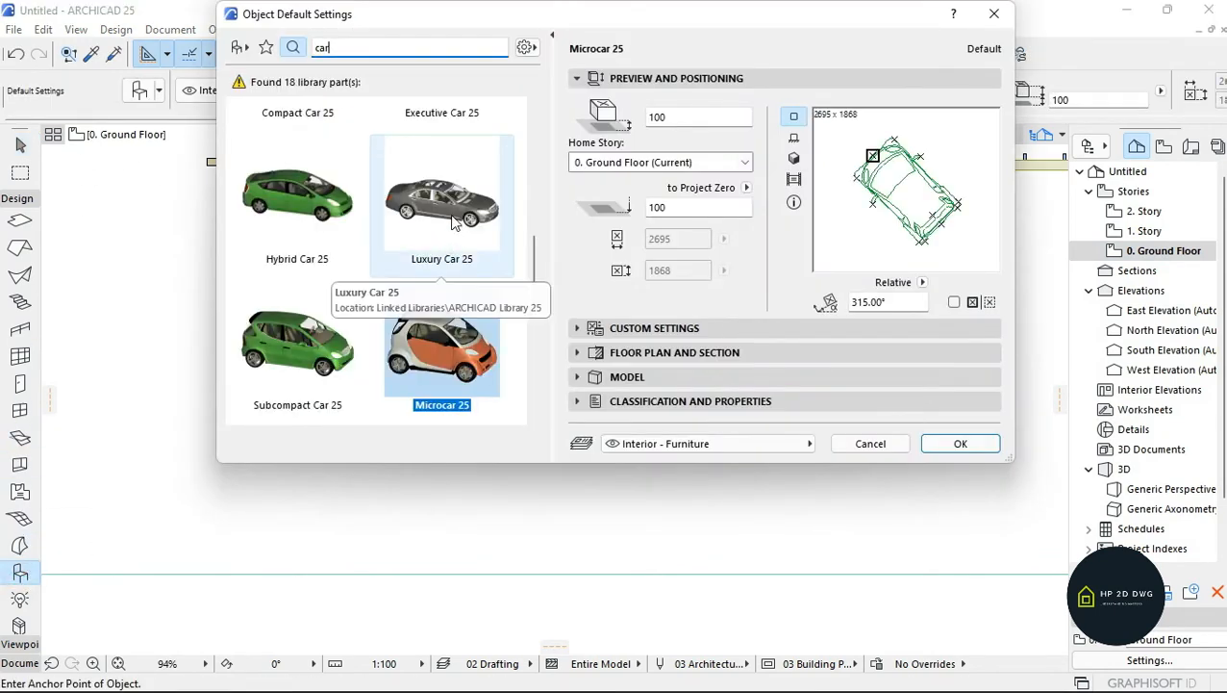
pyautogui.click(441, 192)
pyautogui.click(960, 443)
pyautogui.press('Escape')
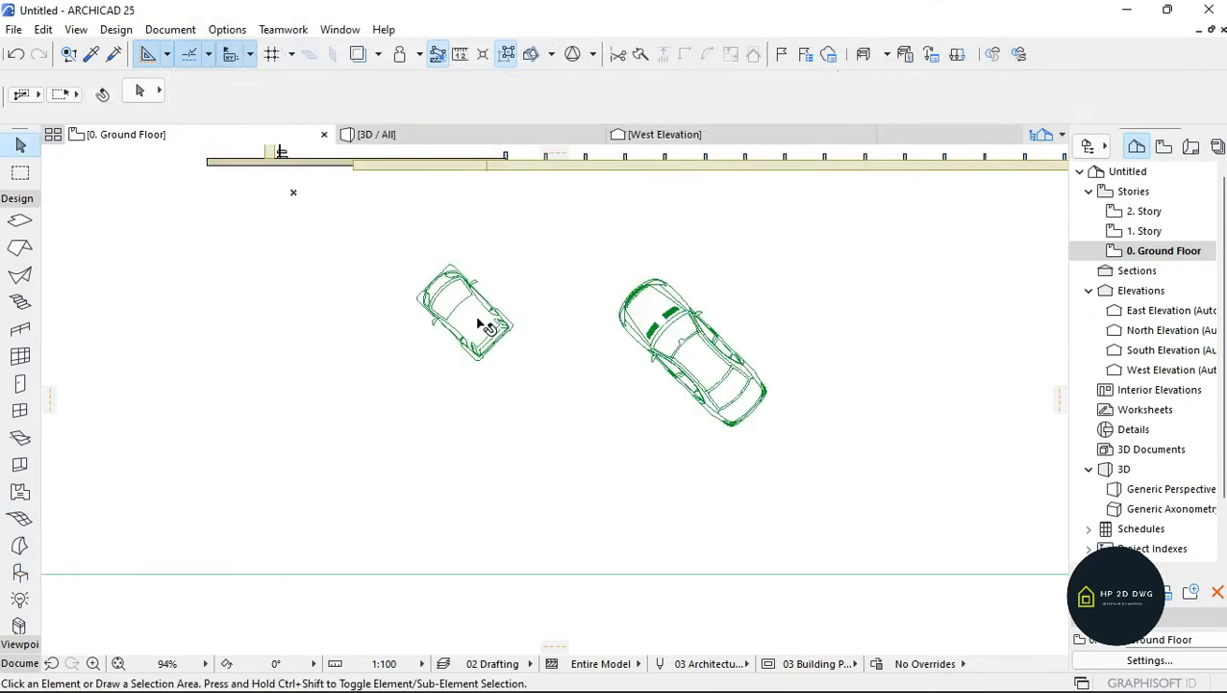
# - Swap the order of the two cars so the luxury car stands west with the microcar close beside it
pyautogui.click(481, 310)
pyautogui.click(818, 292)
pyautogui.click(707, 366)
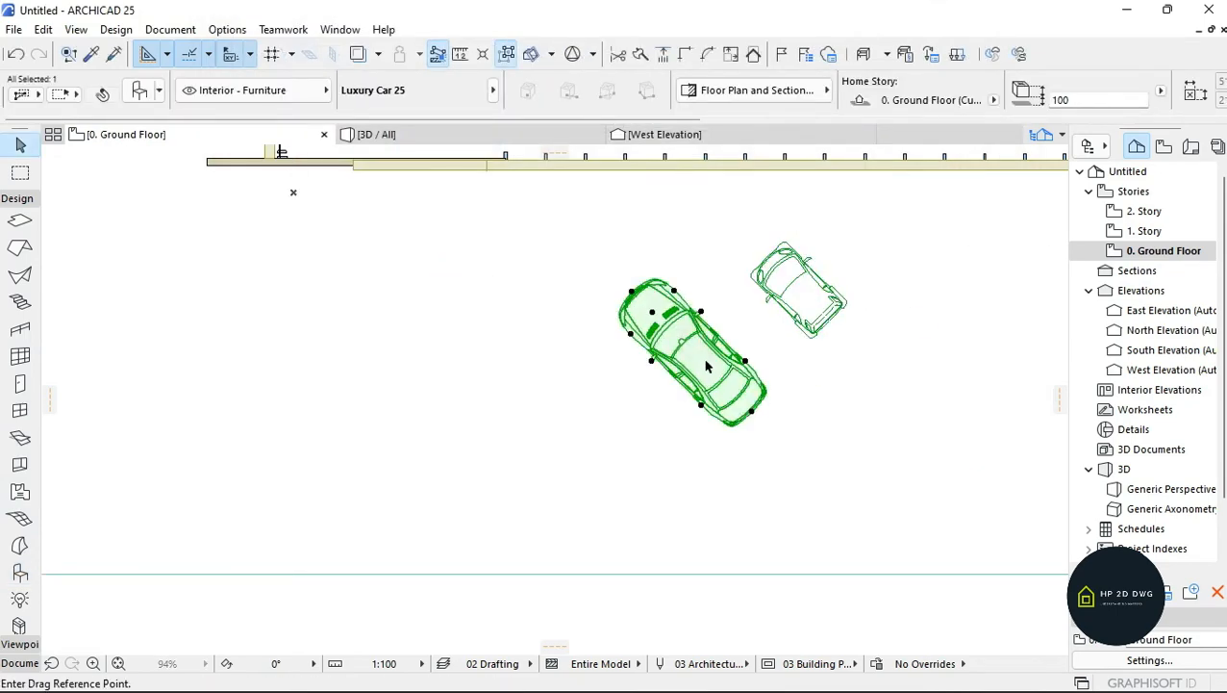
pyautogui.click(436, 326)
pyautogui.press('Escape')
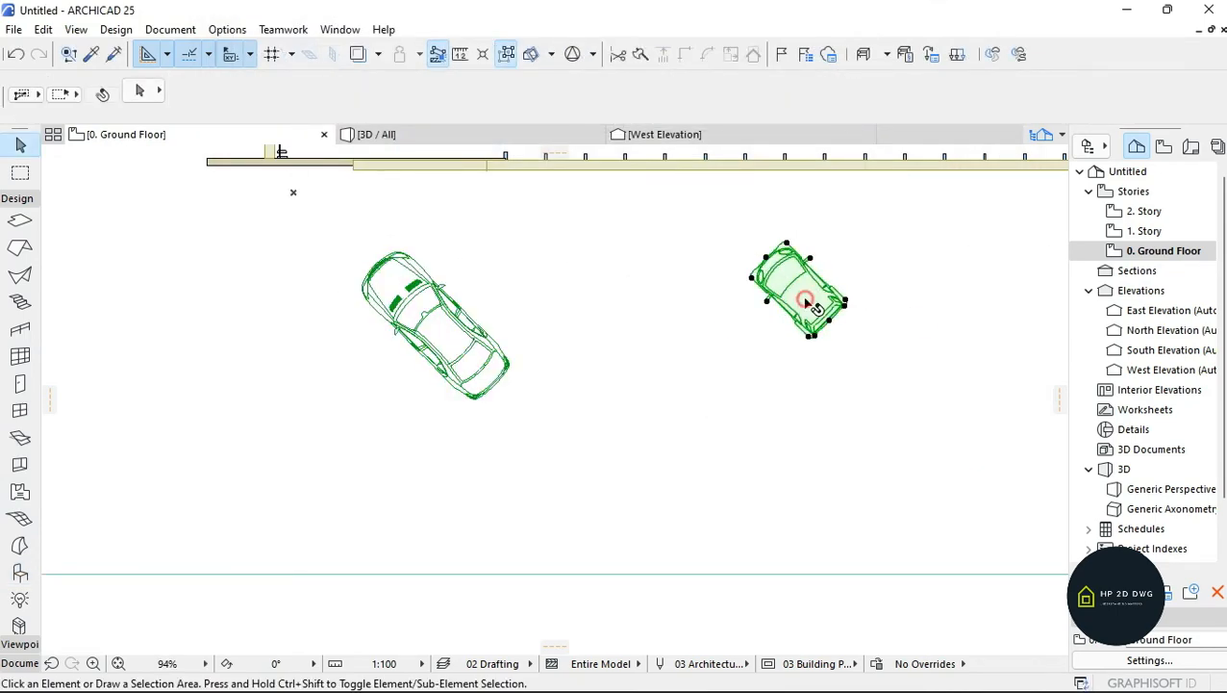
pyautogui.click(569, 304)
pyautogui.press('Escape')
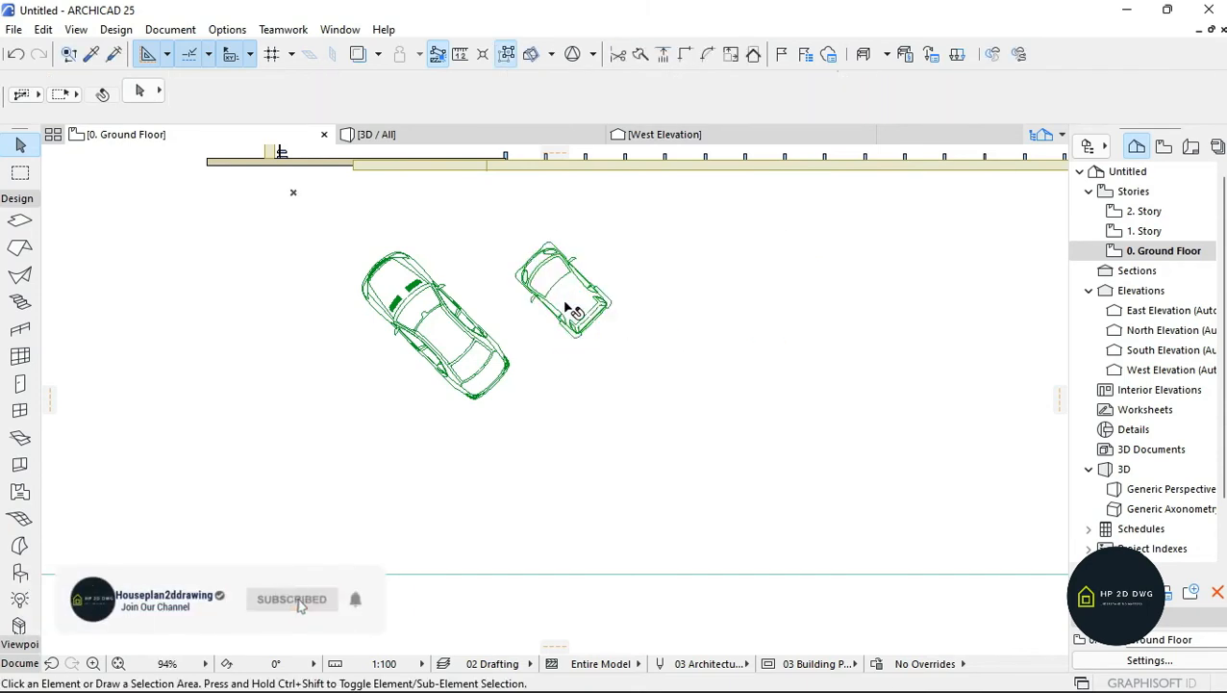
# - Copy the luxury car twice along the row to the east, the first about 8213 mm away, with the microcar shifted between the first two
pyautogui.click(474, 341)
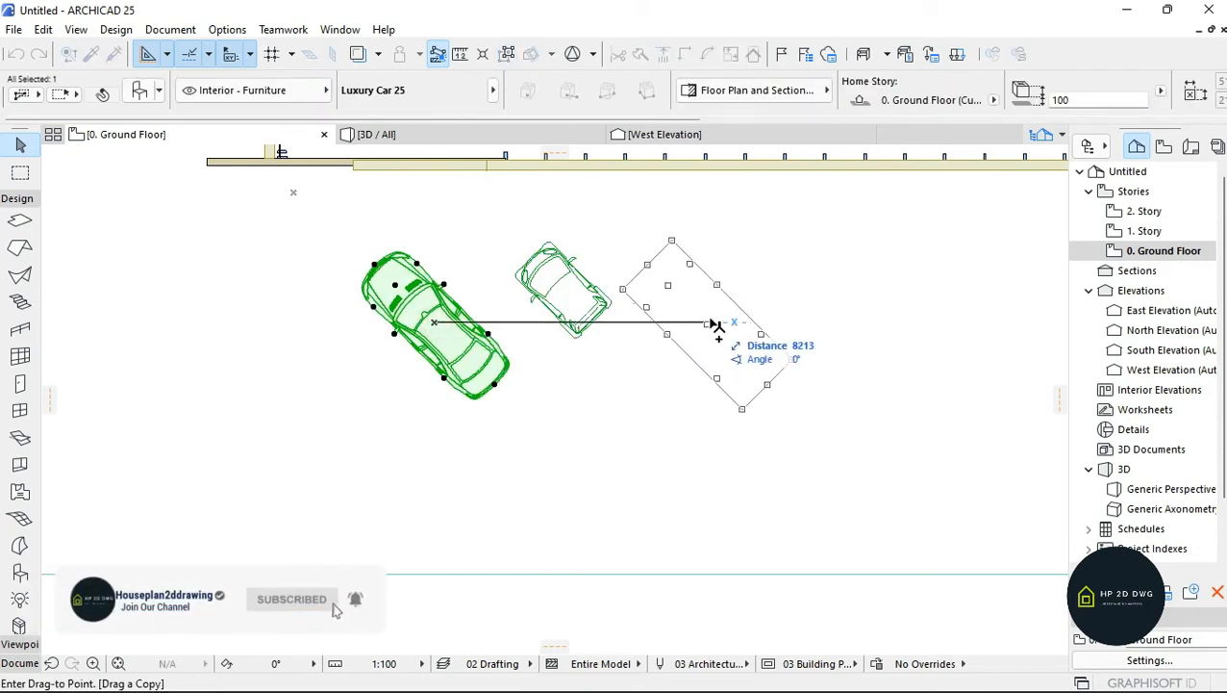
pyautogui.click(717, 324)
pyautogui.click(587, 301)
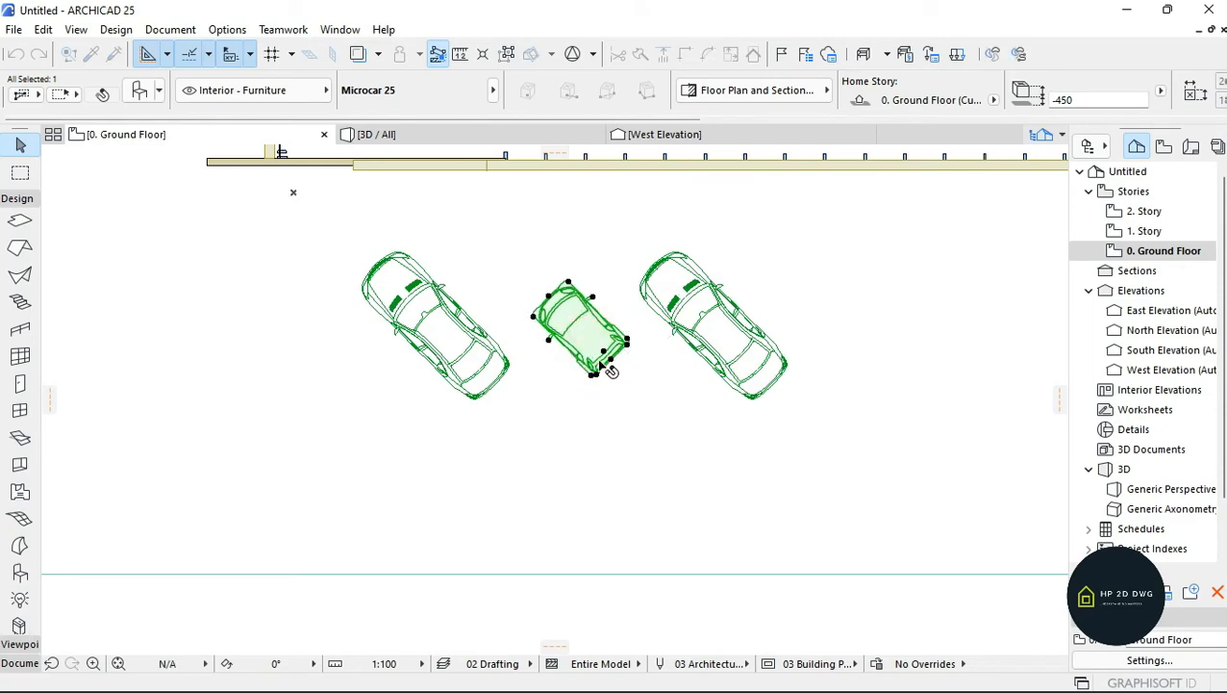
pyautogui.click(679, 352)
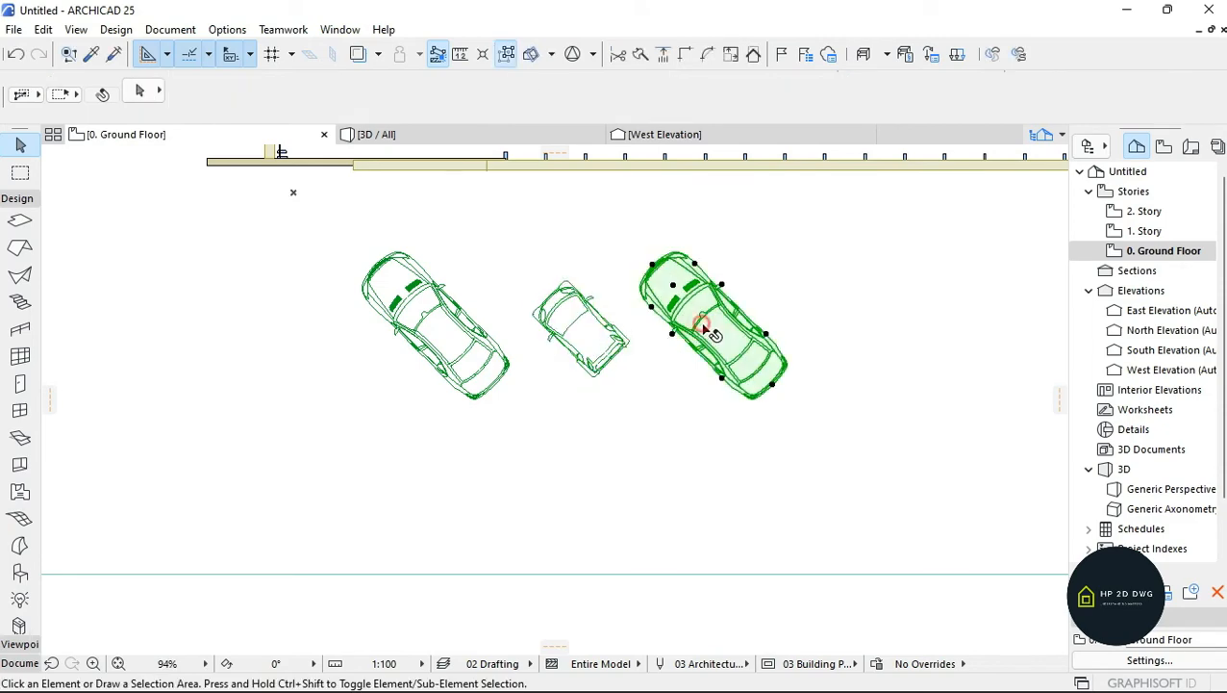
pyautogui.click(882, 342)
pyautogui.press('F3')
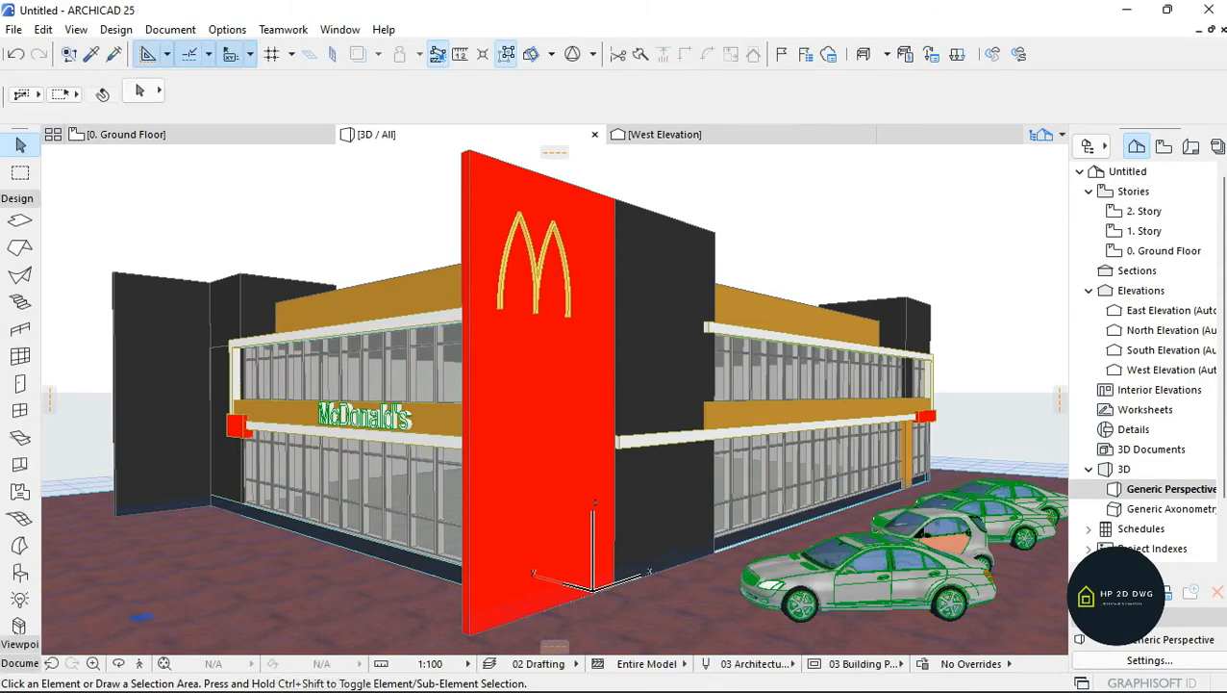
# - Enter edit mode for the ground-floor curtain wall beside the orange column, below the red canopy
pyautogui.click(138, 664)
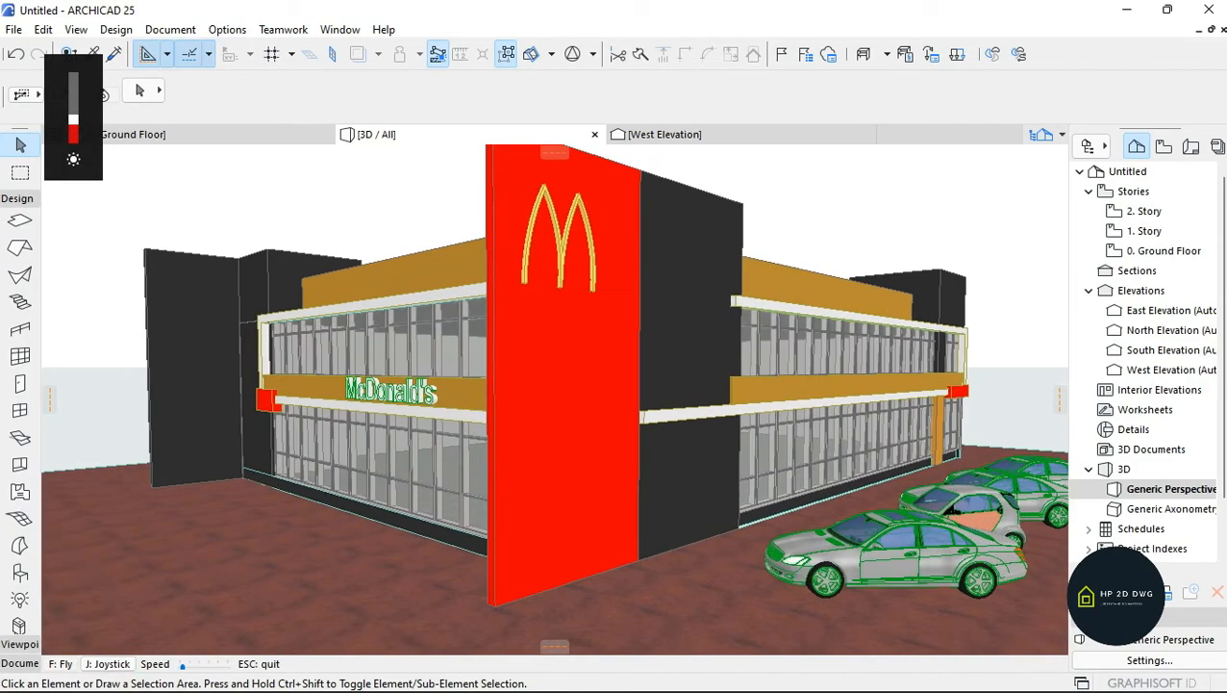
pyautogui.press('Right')
pyautogui.press('Up')
pyautogui.press('Right')
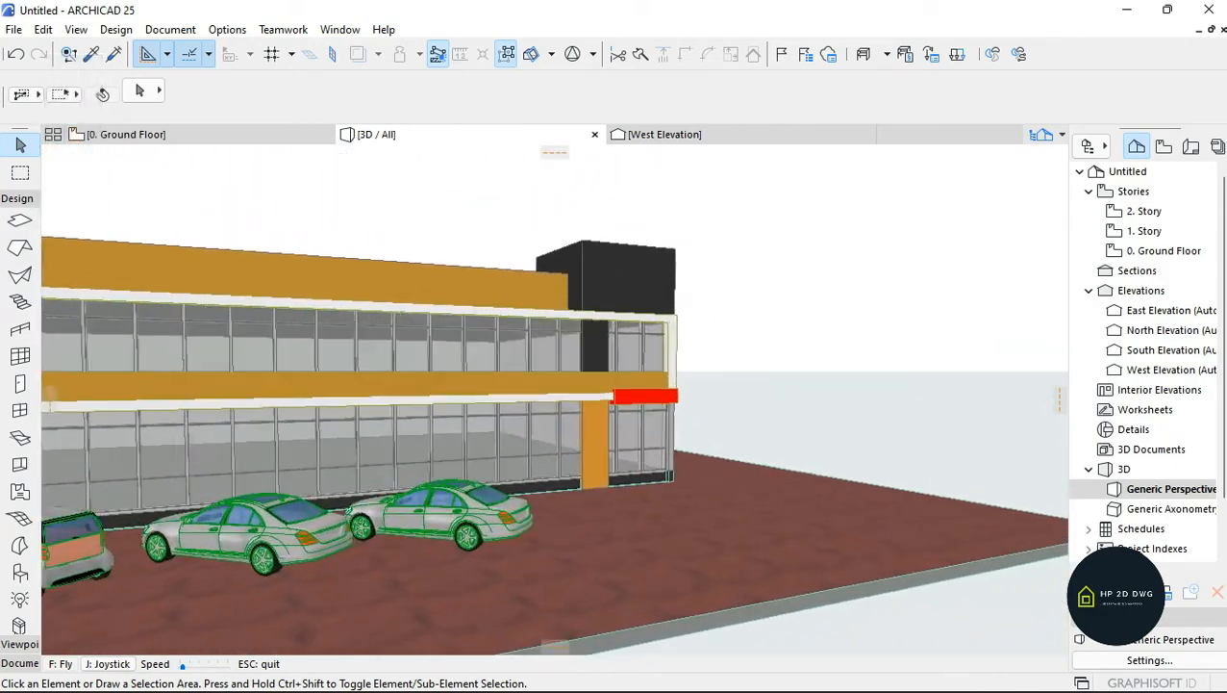
pyautogui.press('Up')
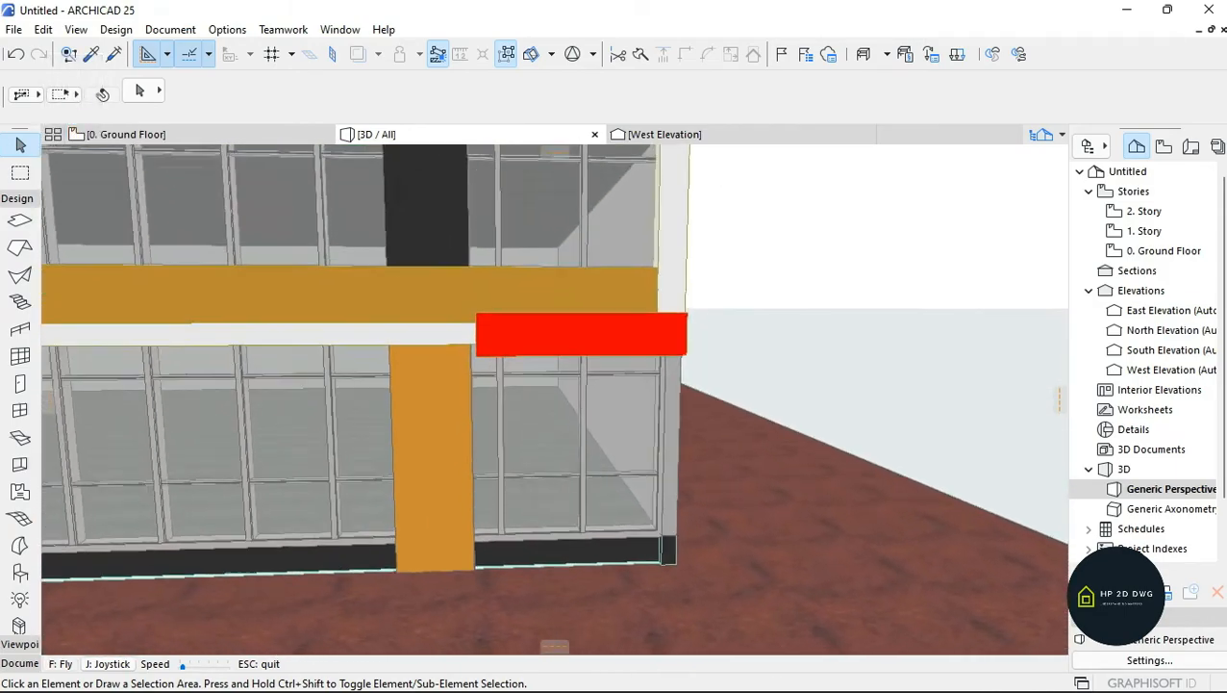
pyautogui.press('Up')
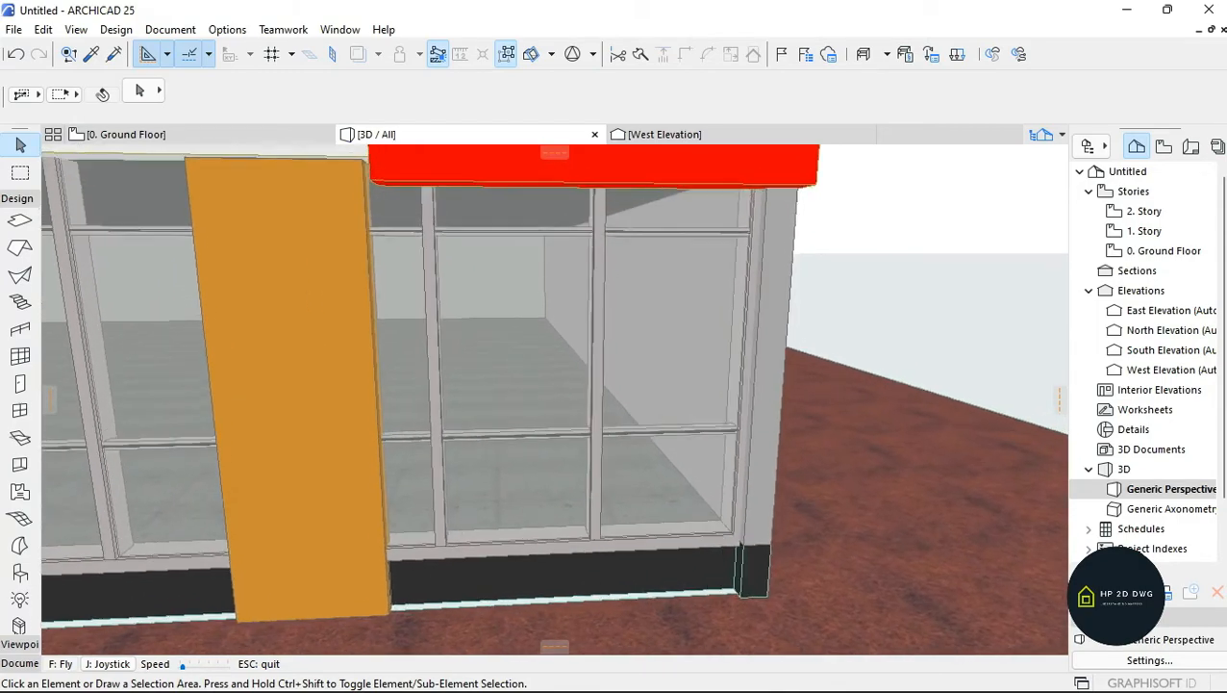
pyautogui.press('Down')
pyautogui.press('Up')
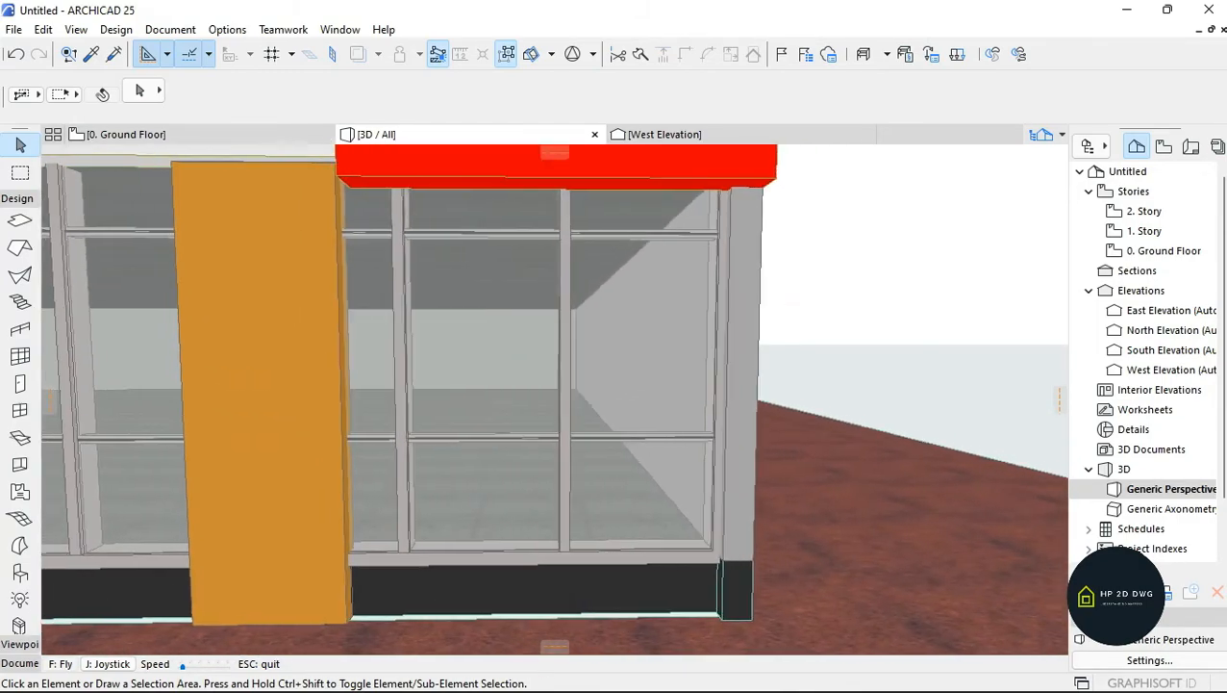
pyautogui.press('Down')
pyautogui.press('Up')
pyautogui.press('Up')
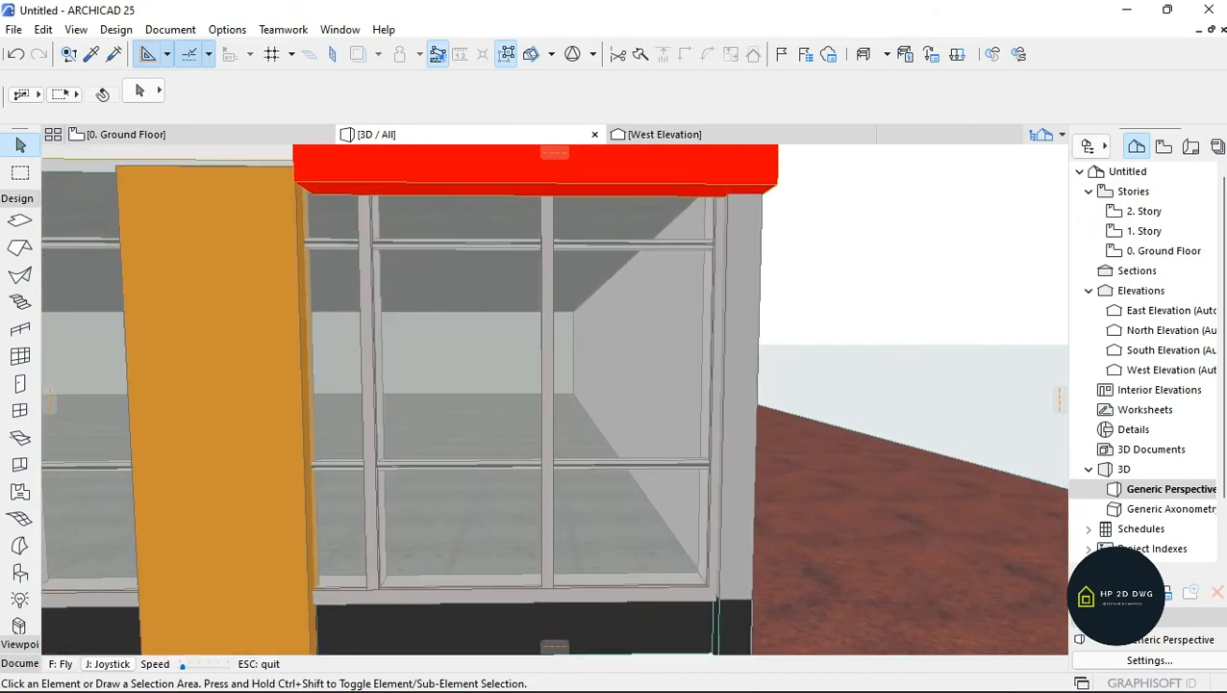
pyautogui.press('Escape')
pyautogui.click(544, 423)
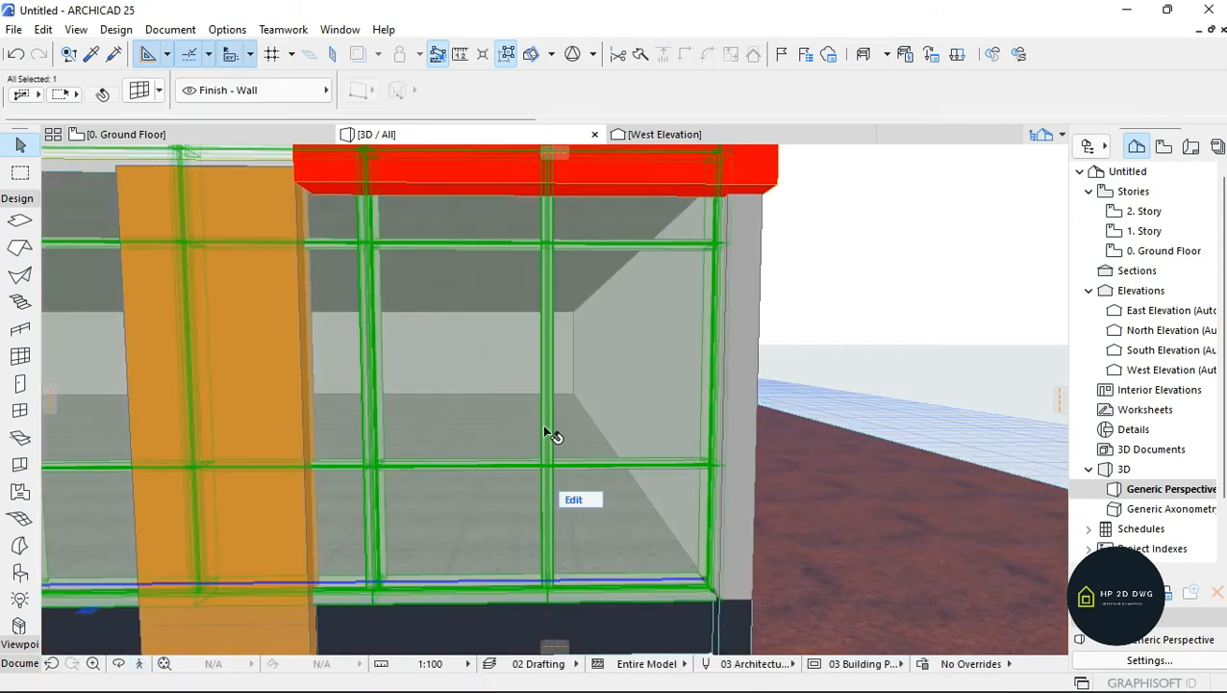
pyautogui.doubleClick(536, 389)
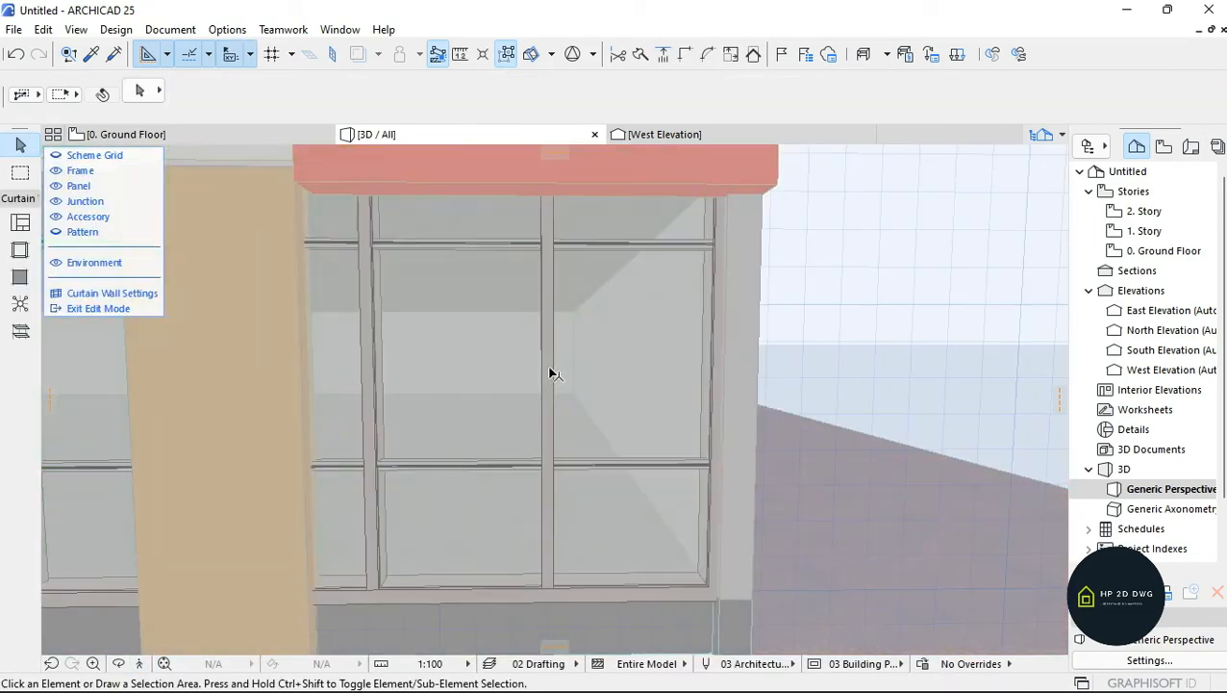
# - Delete the two lower mullion frame segments and the two transom segments between the orange column and the corner to merge the panels
pyautogui.click(547, 373)
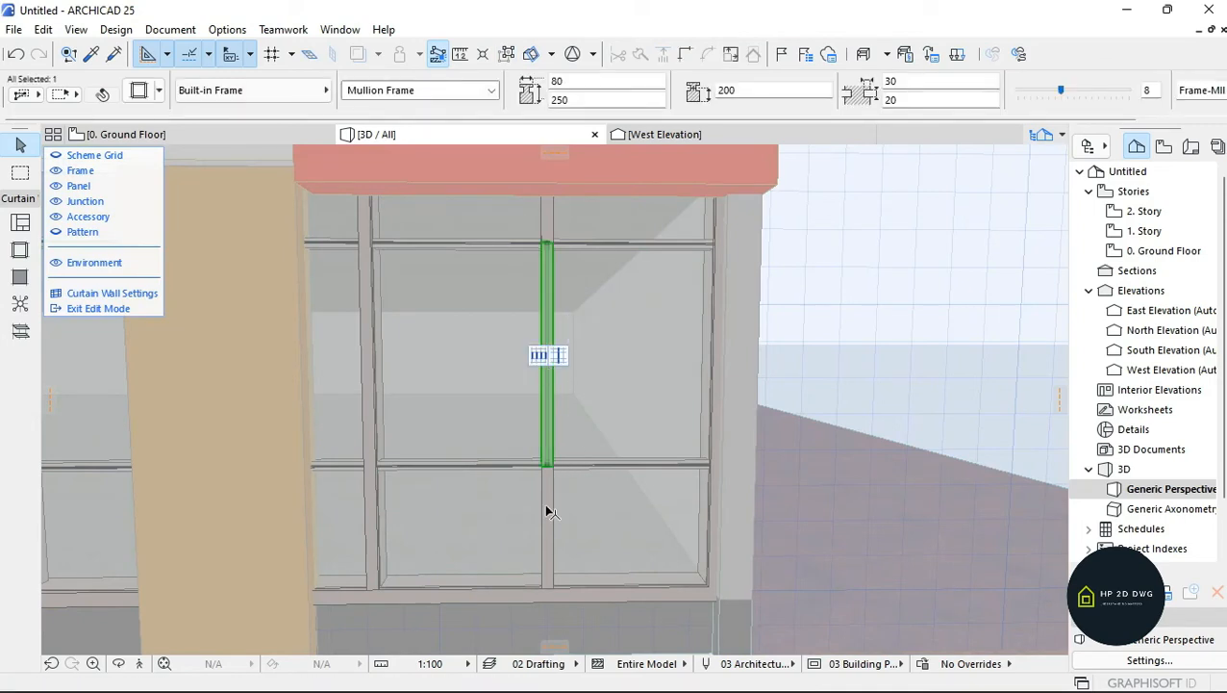
pyautogui.rightClick(546, 440)
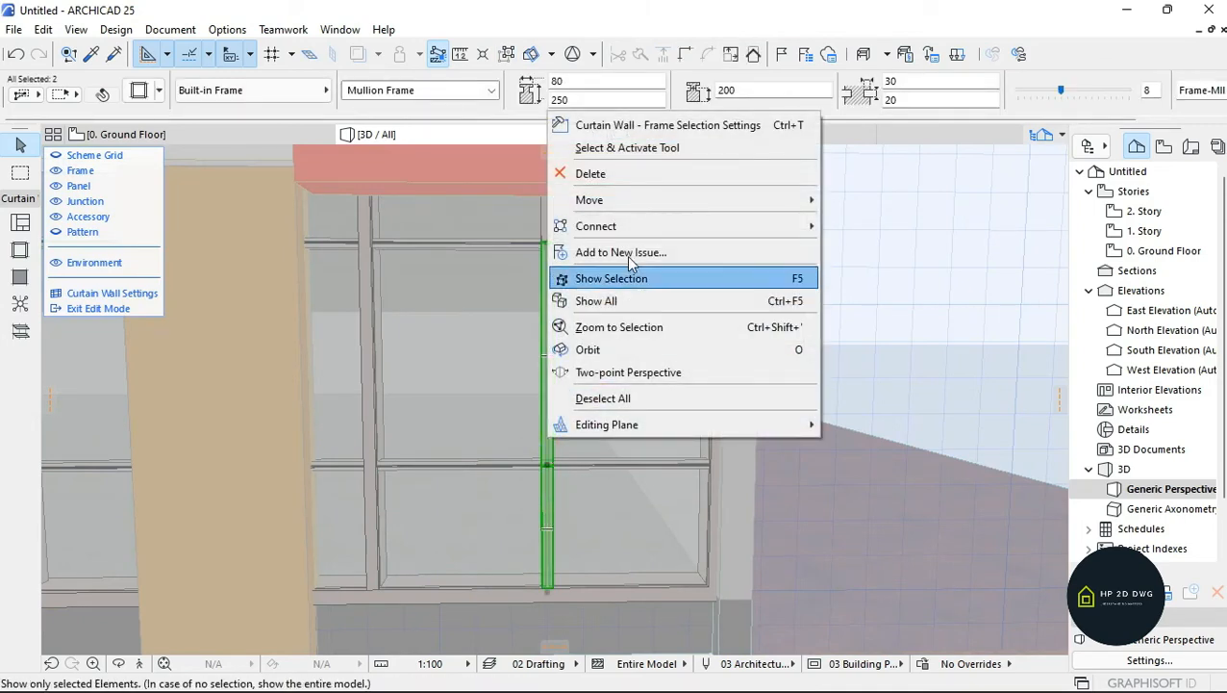
pyautogui.click(624, 181)
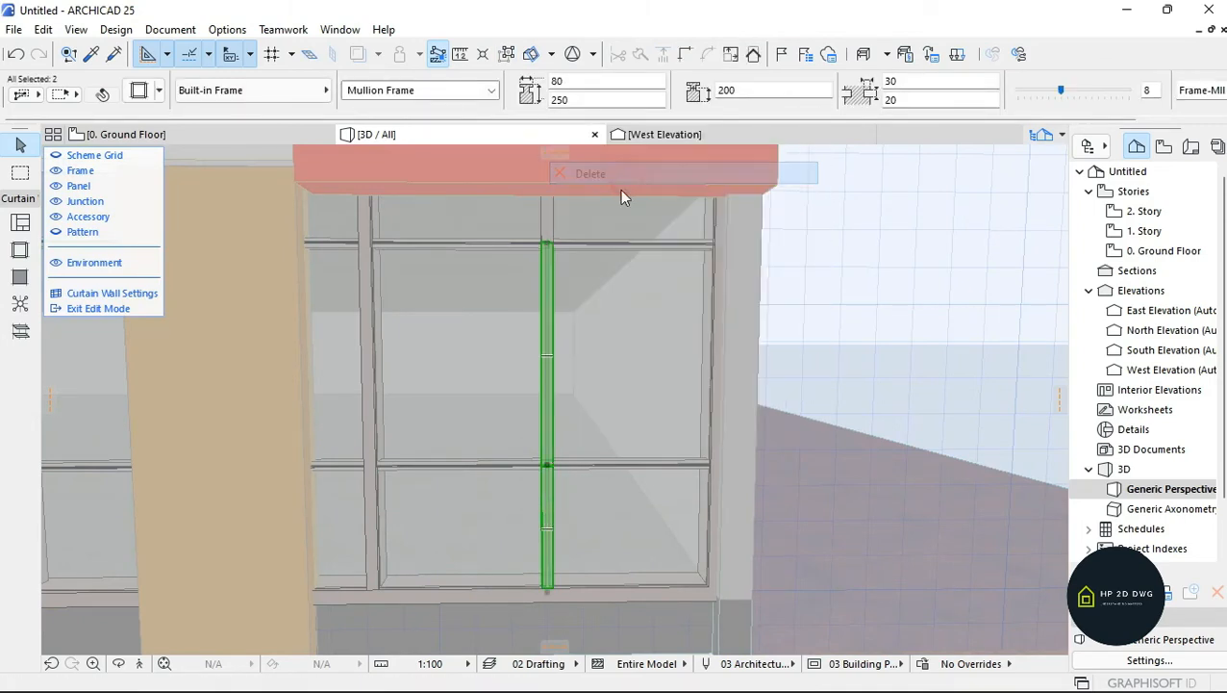
pyautogui.click(567, 467)
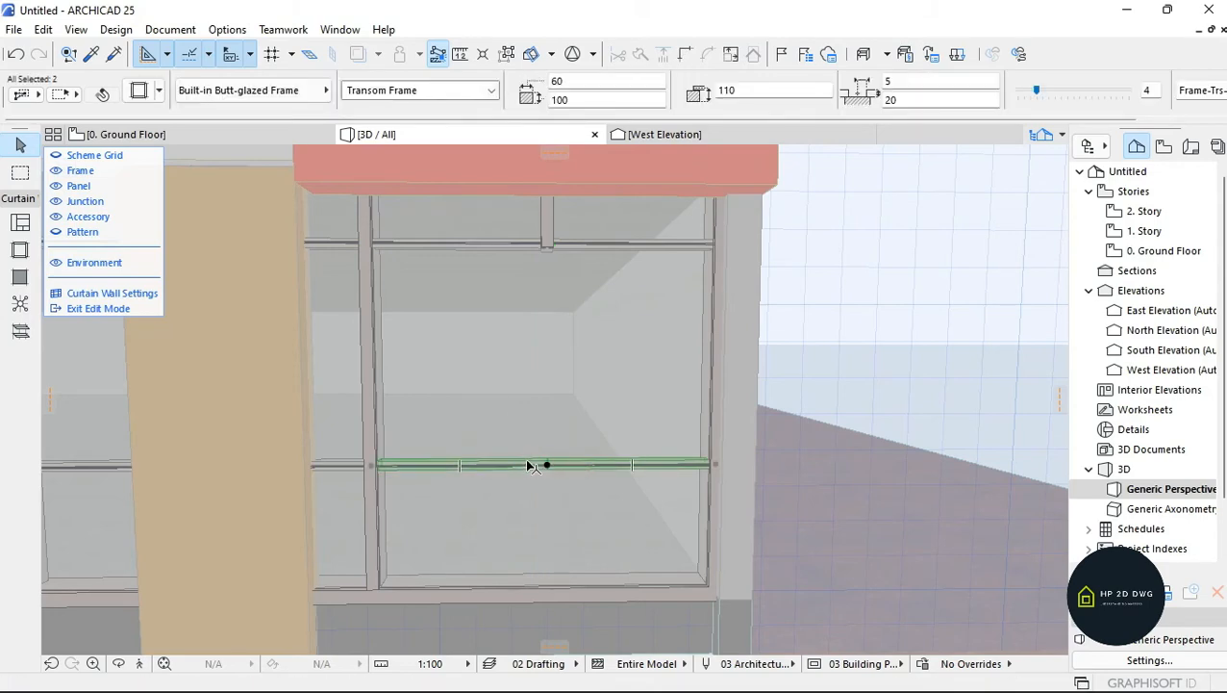
pyautogui.rightClick(524, 459)
pyautogui.click(619, 203)
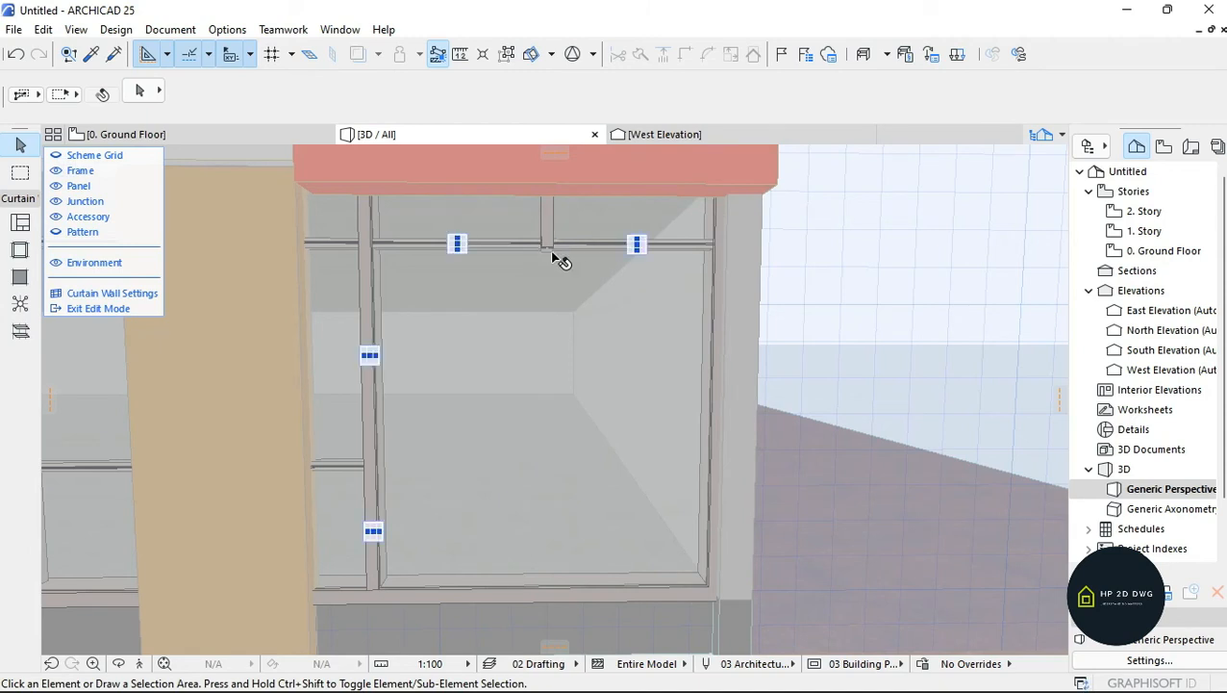
# - Replace the merged panel beside the orange column with a CW Double Door 25 panel
pyautogui.click(571, 393)
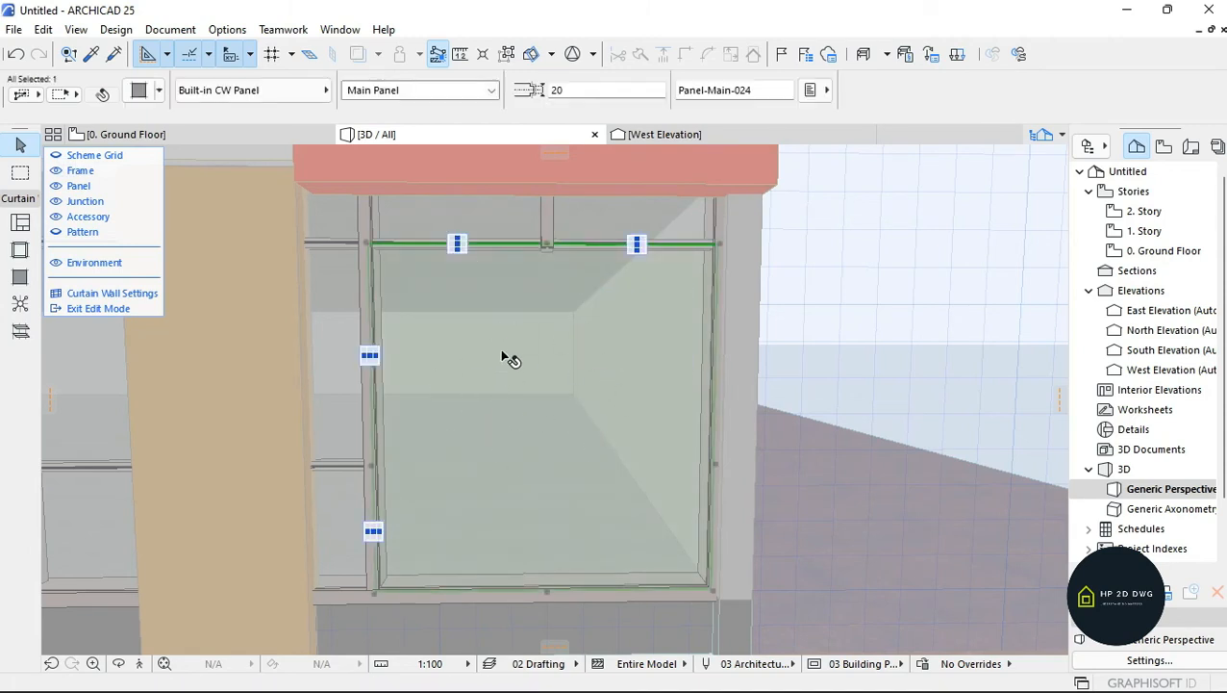
pyautogui.click(206, 97)
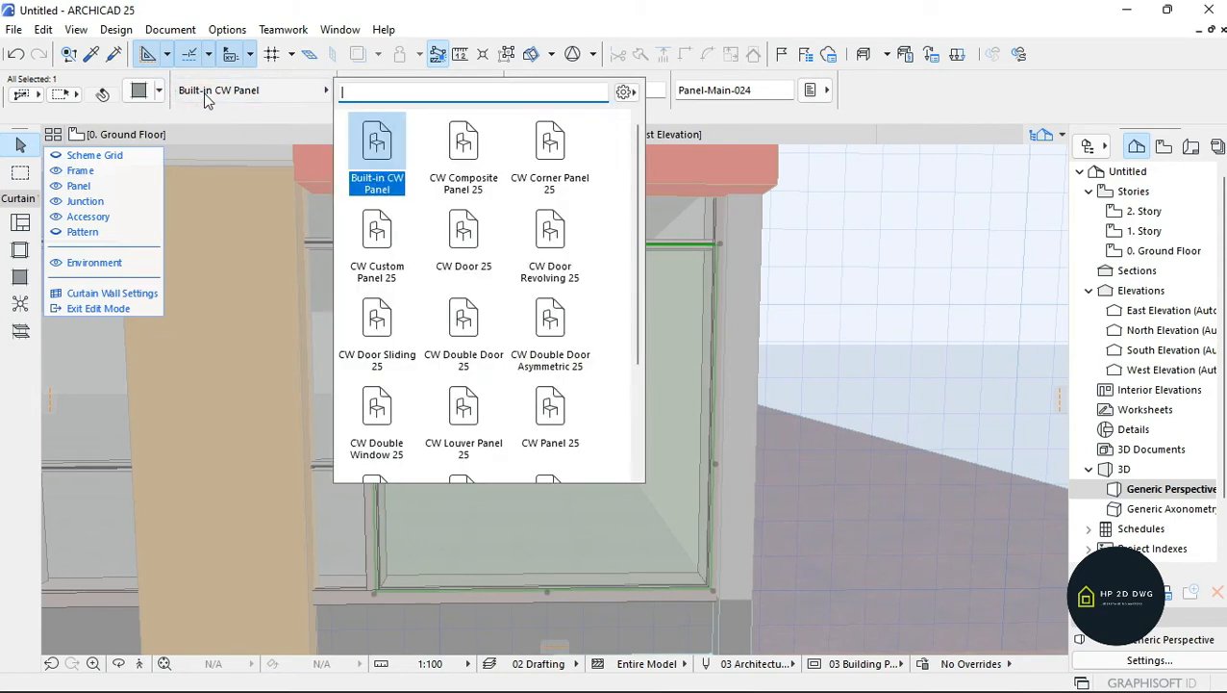
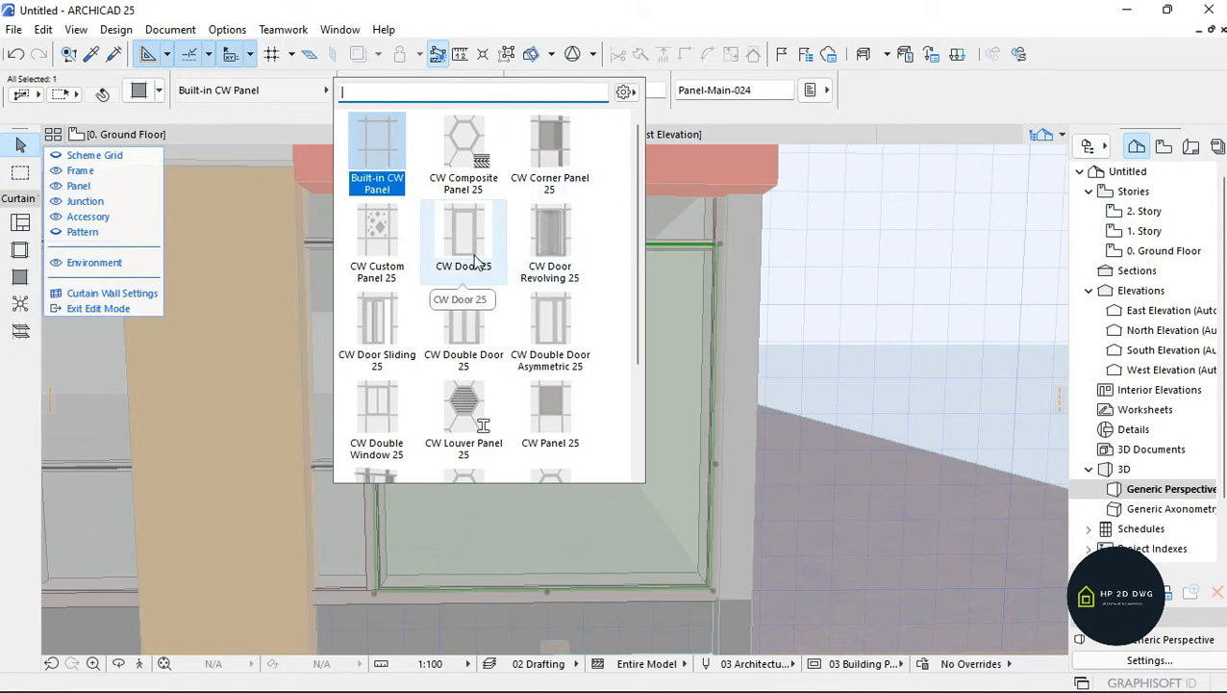
pyautogui.click(465, 332)
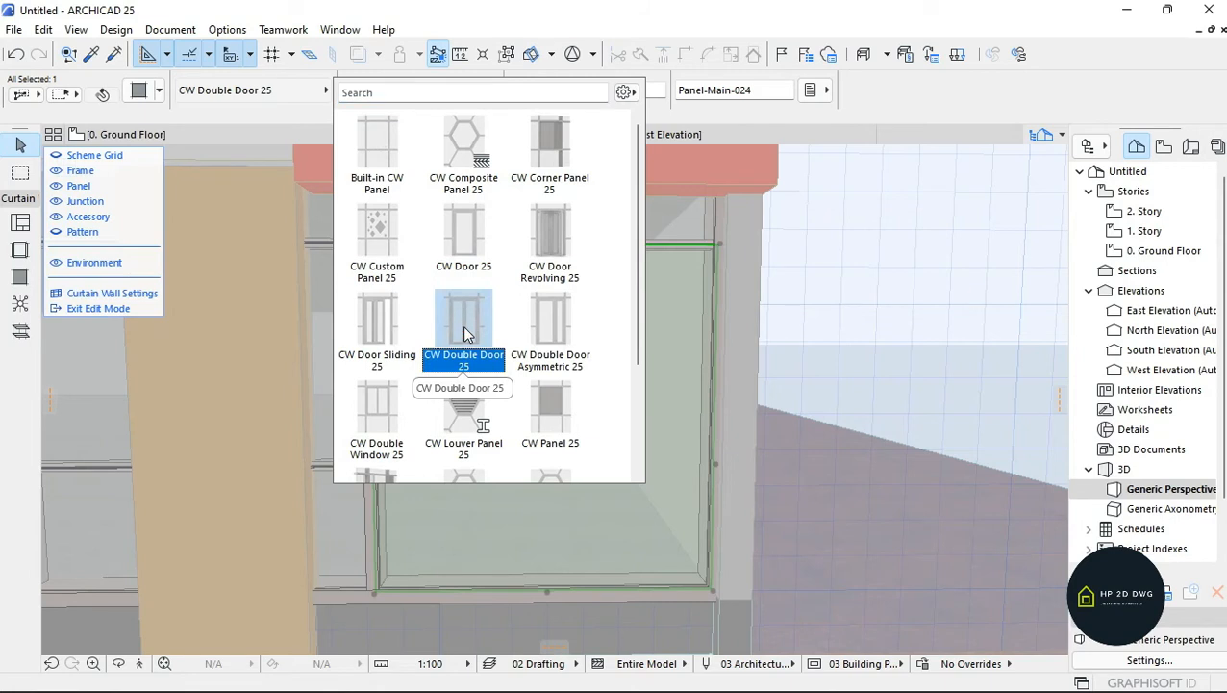
pyautogui.doubleClick(471, 325)
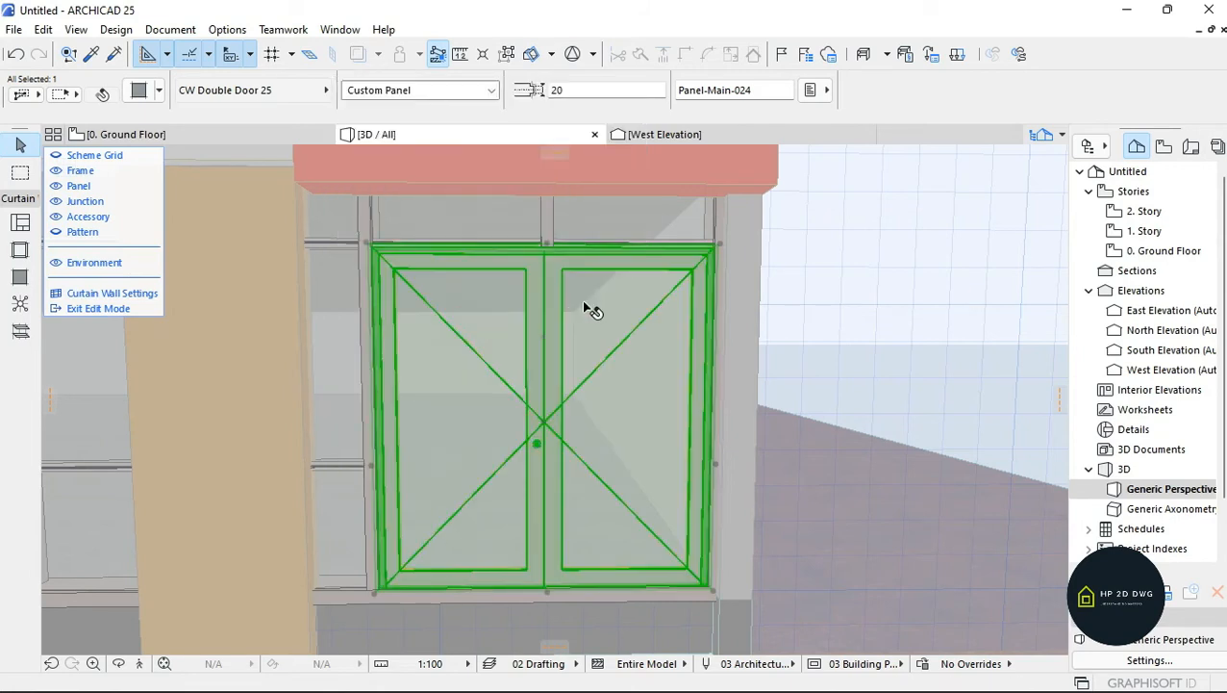
# - In the double door's panel settings, change the handle to Style 2
pyautogui.click(139, 90)
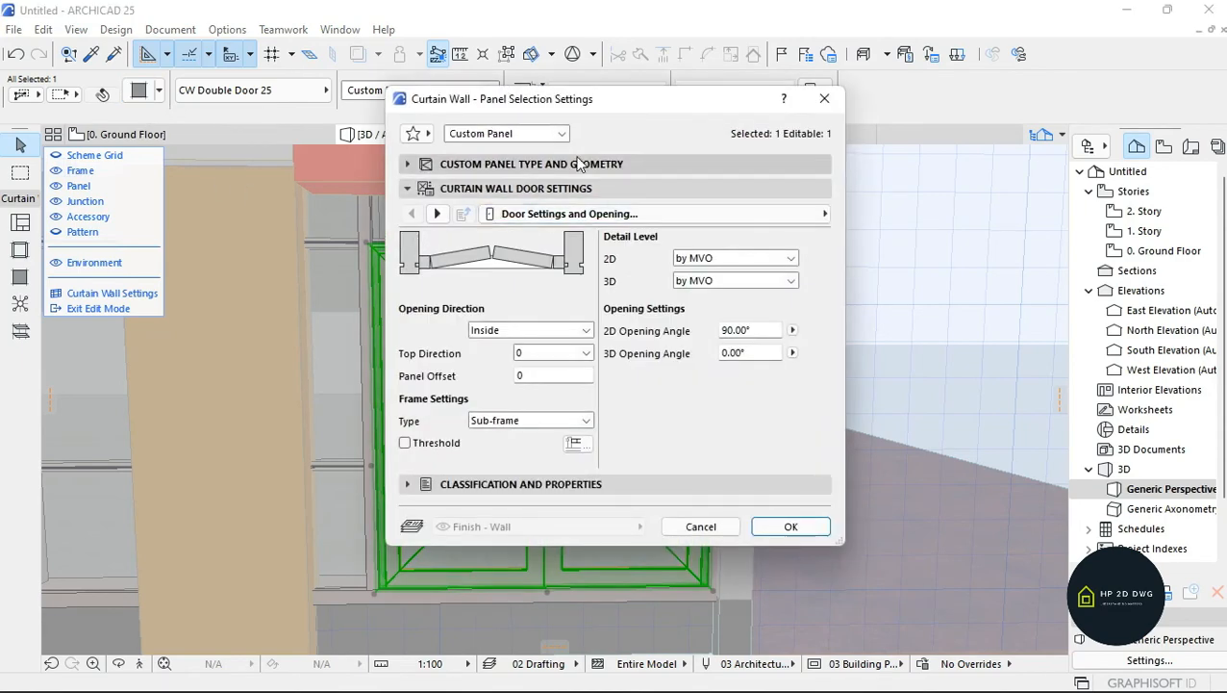
pyautogui.click(740, 213)
pyautogui.click(895, 240)
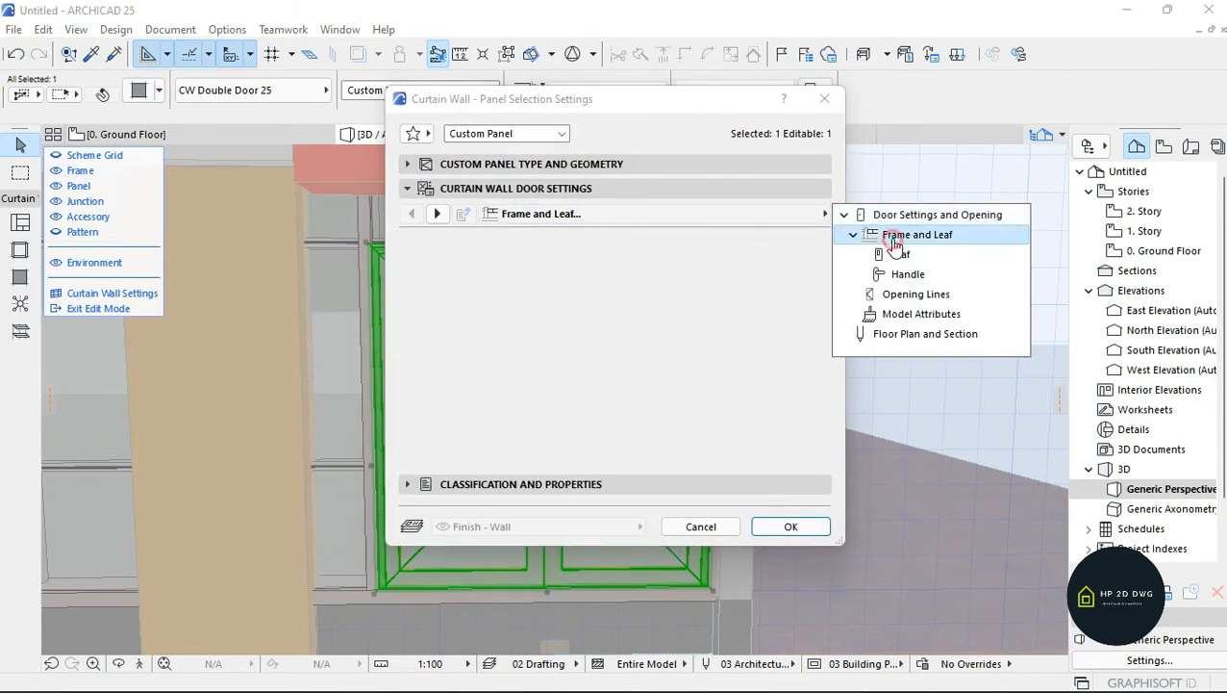
pyautogui.click(904, 257)
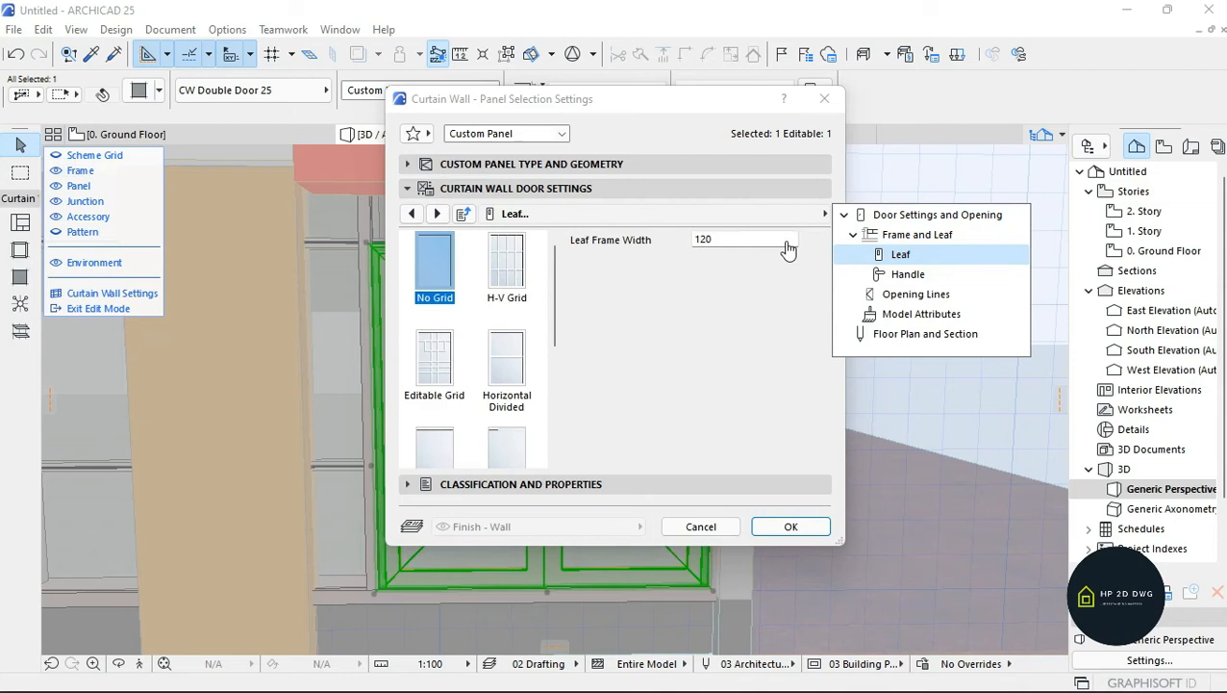
pyautogui.click(908, 274)
pyautogui.click(577, 284)
pyautogui.click(578, 284)
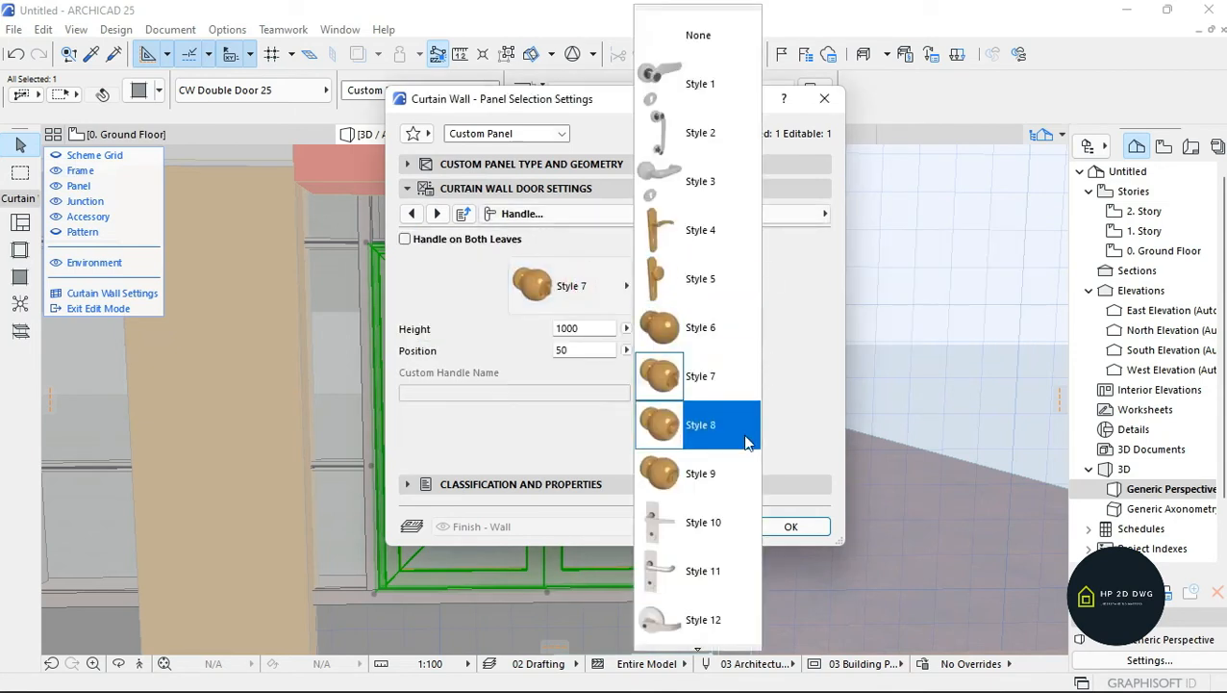
pyautogui.click(709, 145)
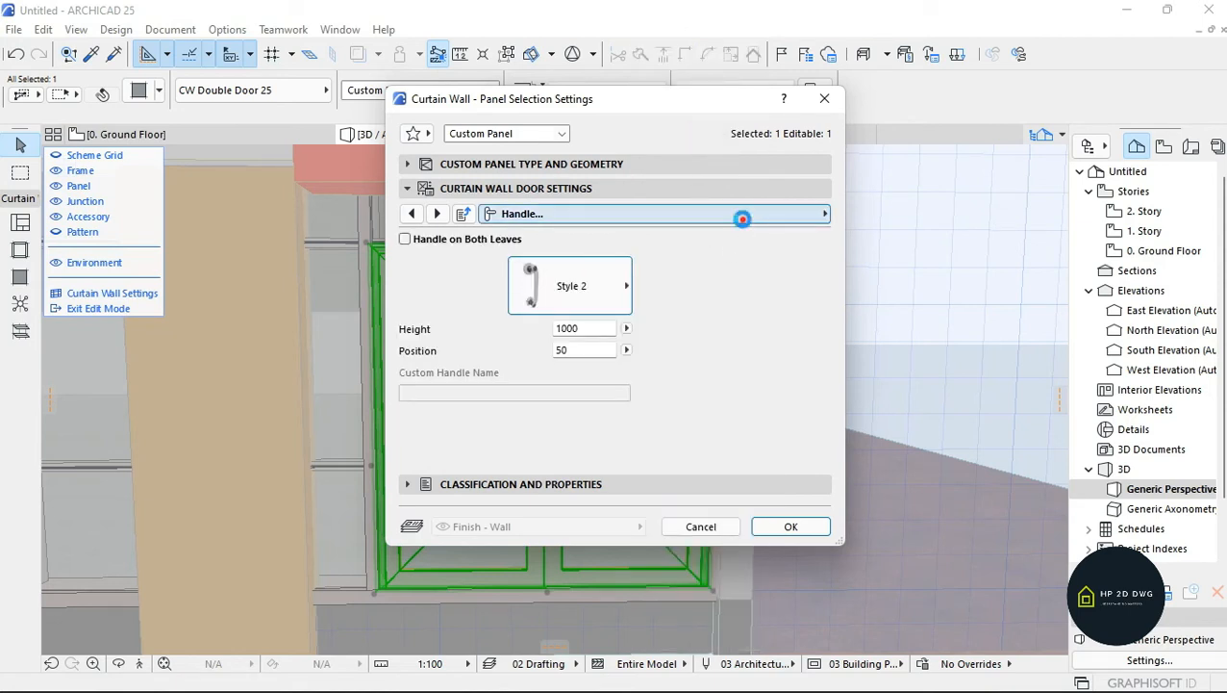
# - Override the model view options for the door's 3D projection, turn off its opening line, and leave curtain wall edit mode
pyautogui.click(739, 215)
pyautogui.click(938, 297)
pyautogui.click(691, 258)
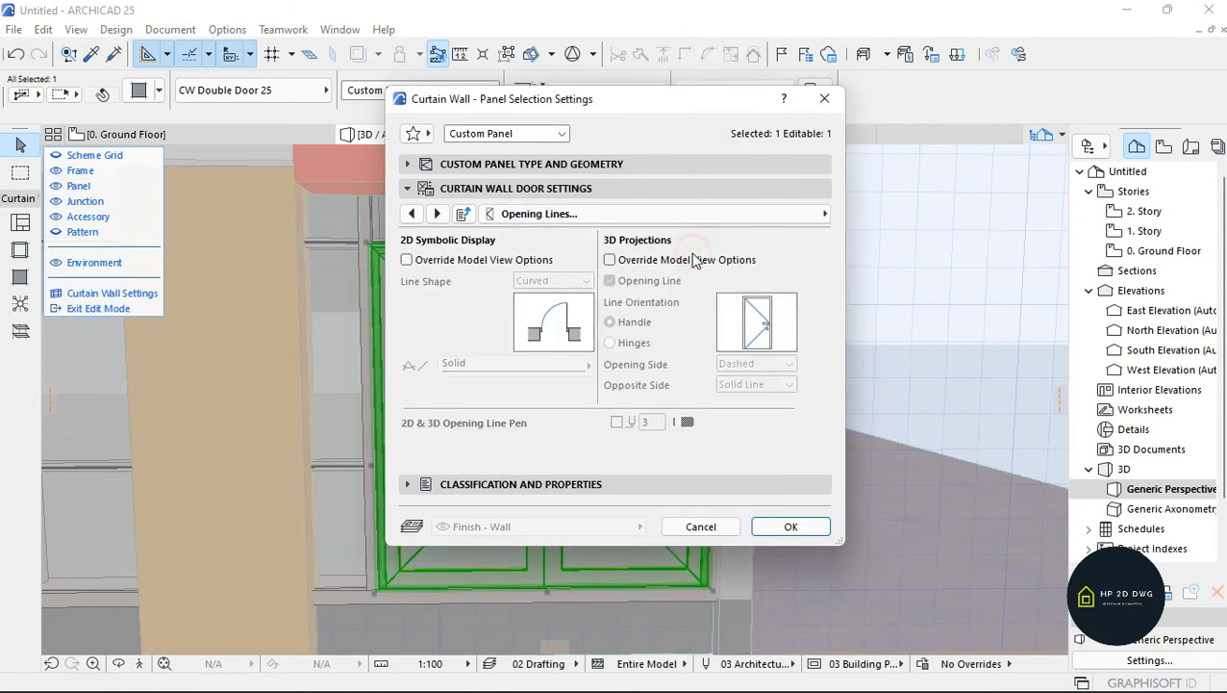
pyautogui.click(660, 279)
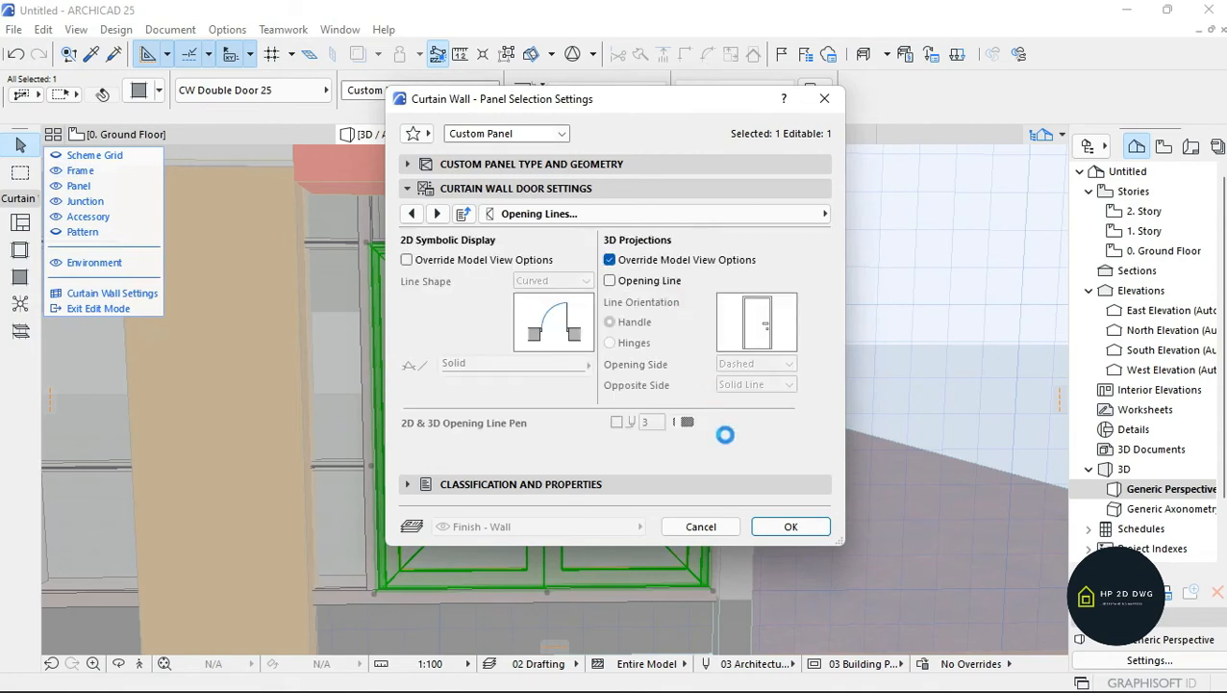
pyautogui.click(790, 527)
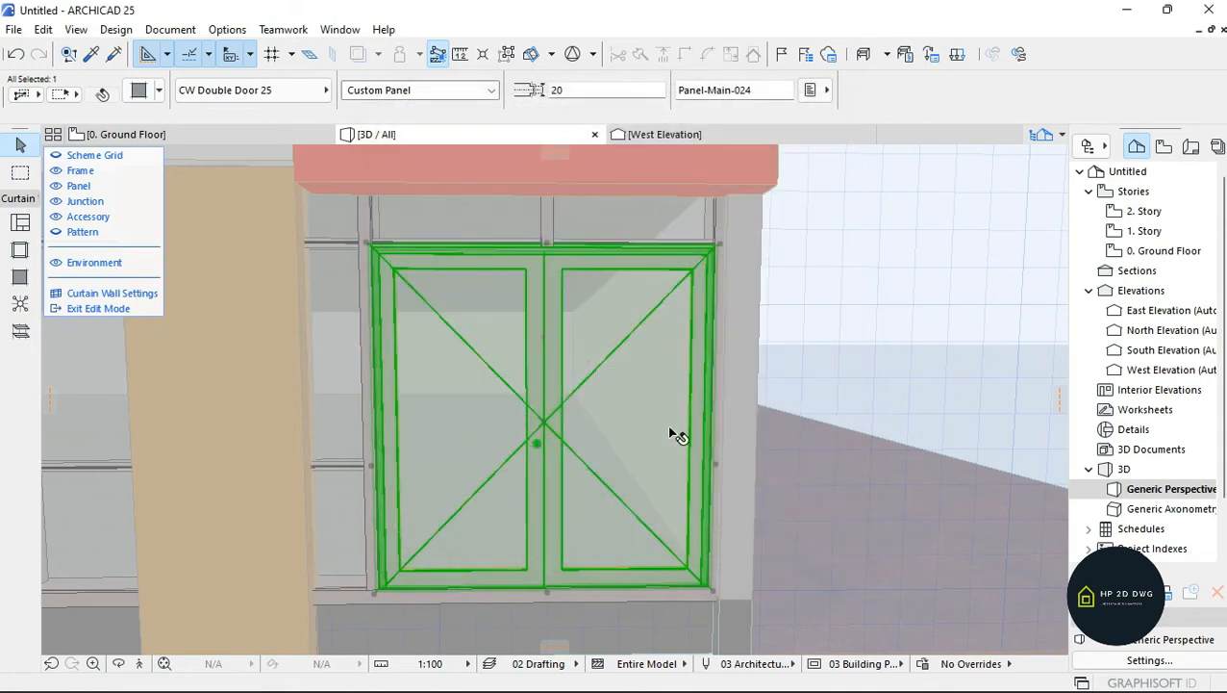
pyautogui.click(760, 455)
pyautogui.press('Escape')
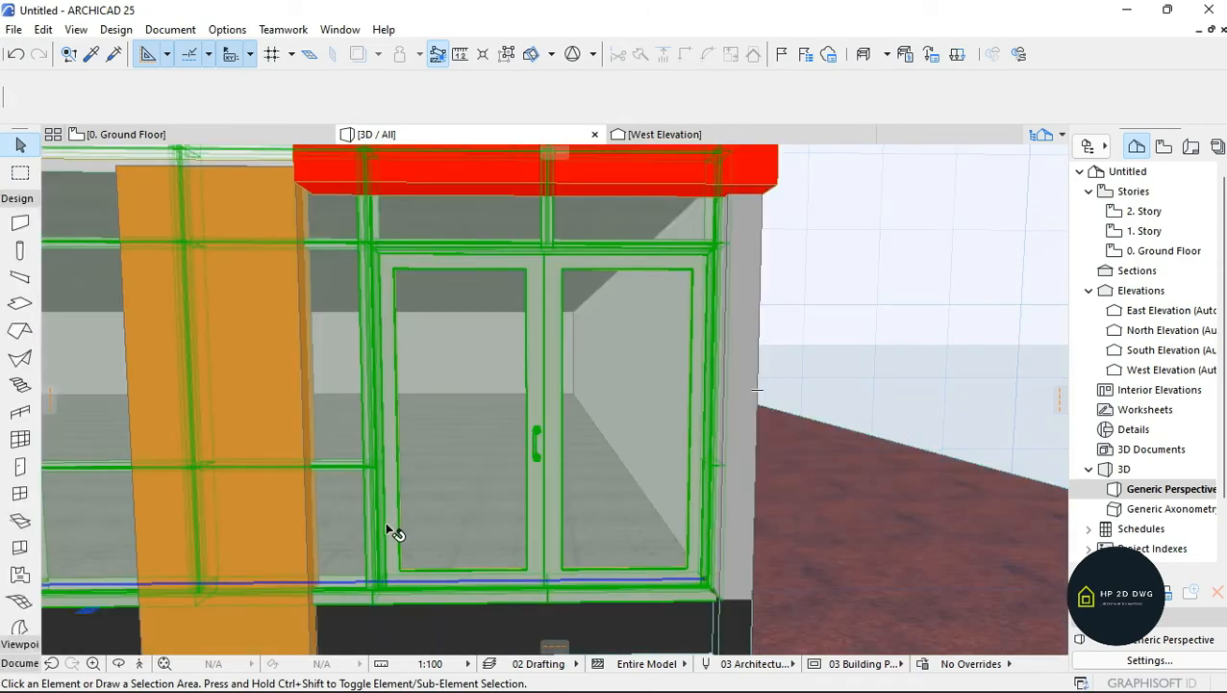
pyautogui.press('Escape')
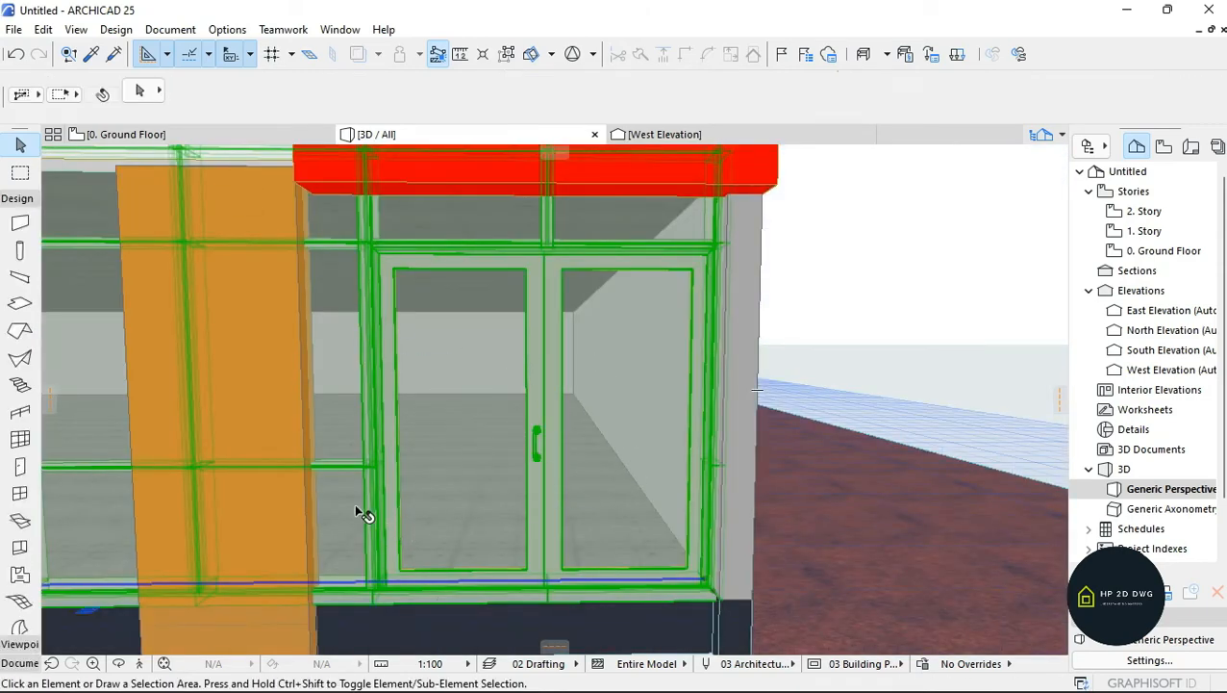
# - Pick up the settings of the dark plinth slab below the double door for drawing a new slab
pyautogui.click(142, 663)
pyautogui.press('Escape')
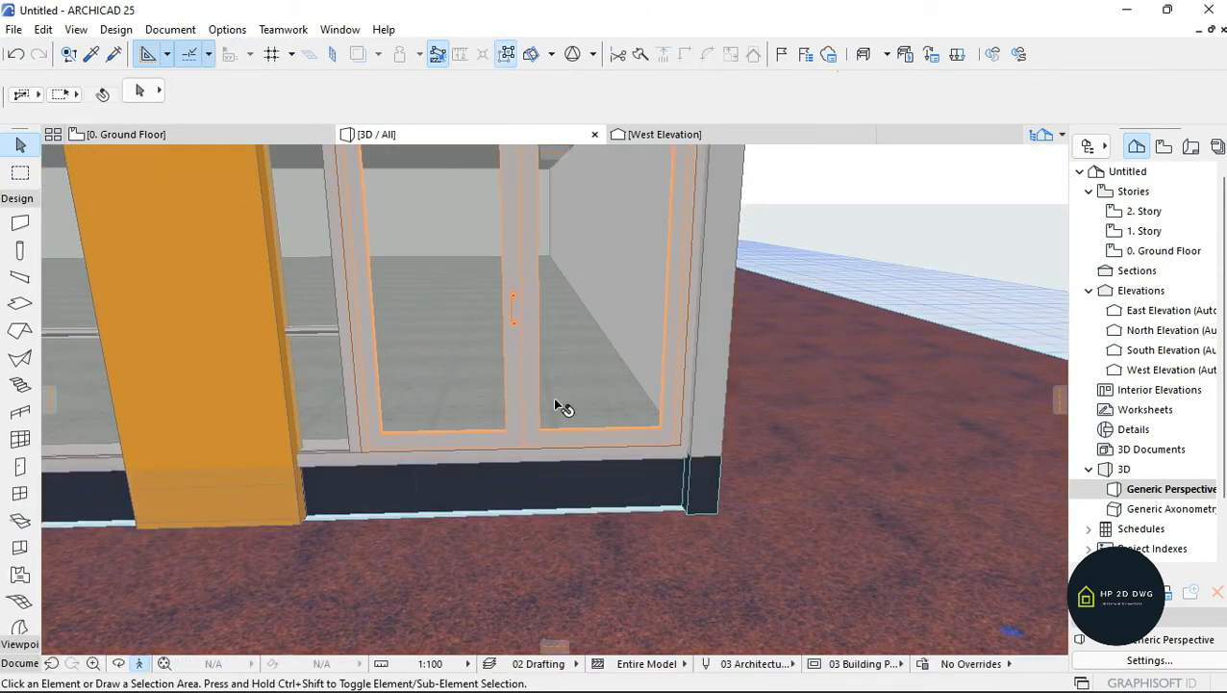
pyautogui.keyDown('alt'); pyautogui.click(568, 480); pyautogui.keyUp('alt')
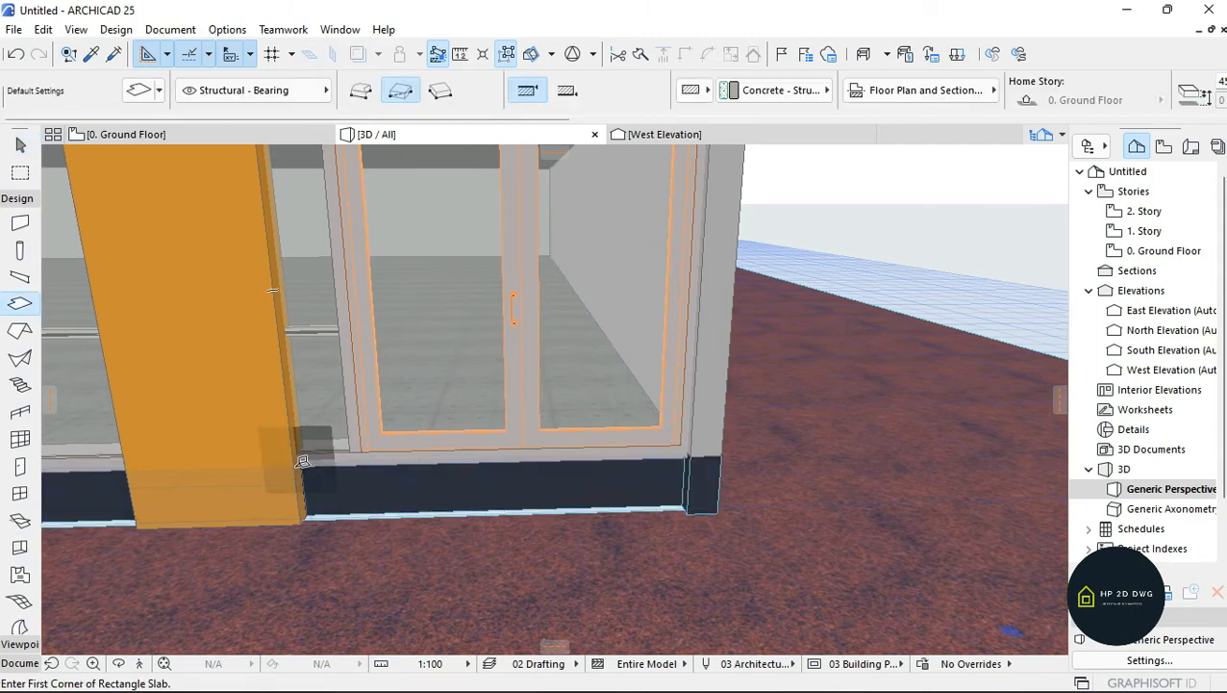
pyautogui.click(294, 461)
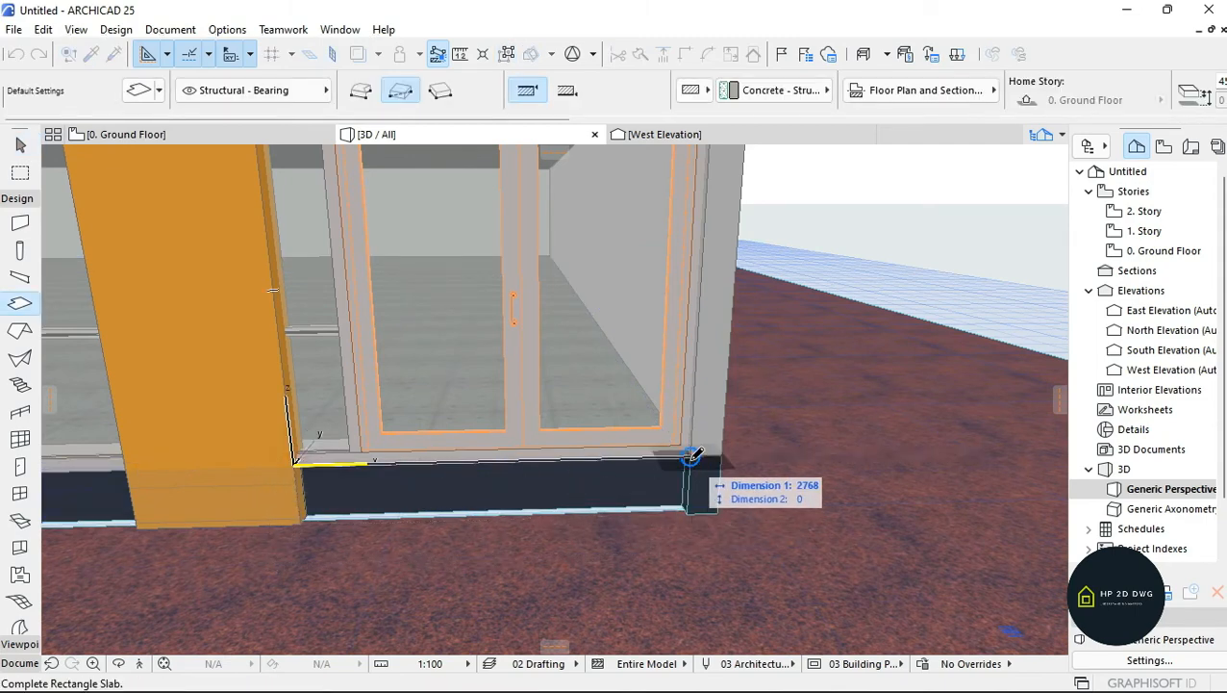
pyautogui.write('600')
pyautogui.press('Return')
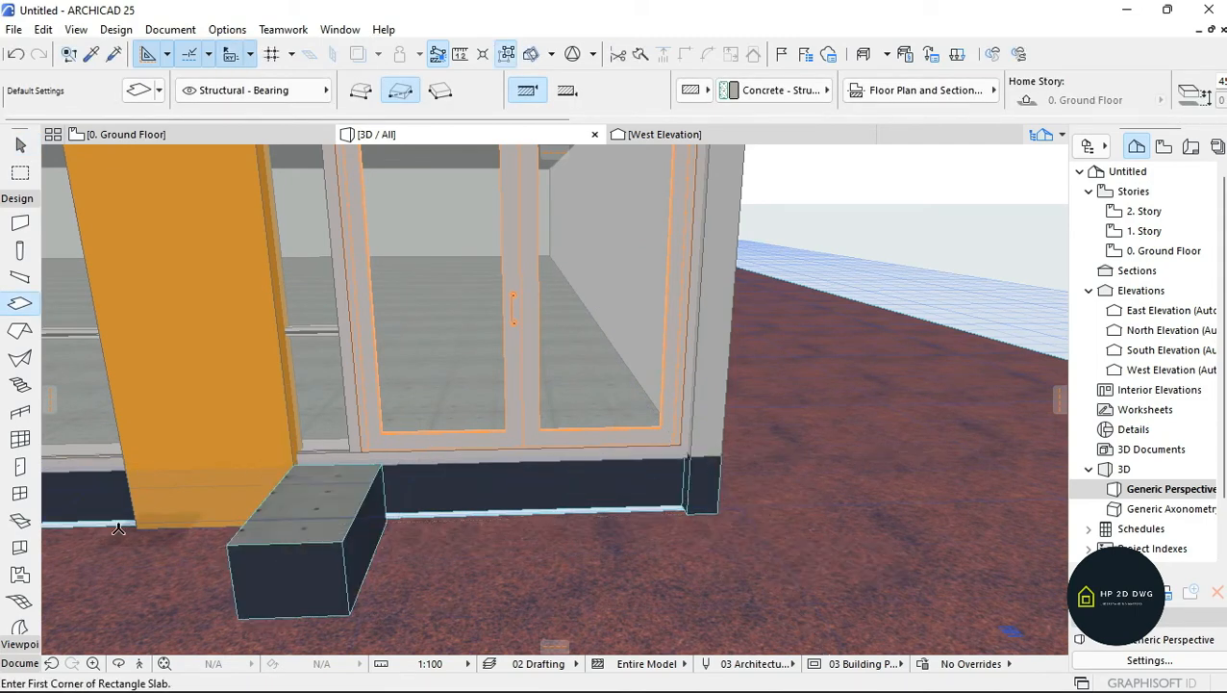
pyautogui.hotkey('ctrl', 'z')
# - Draw a rectangular slab about 2768 mm long in front of the double door, from the orange column to the building corner
pyautogui.click(295, 463)
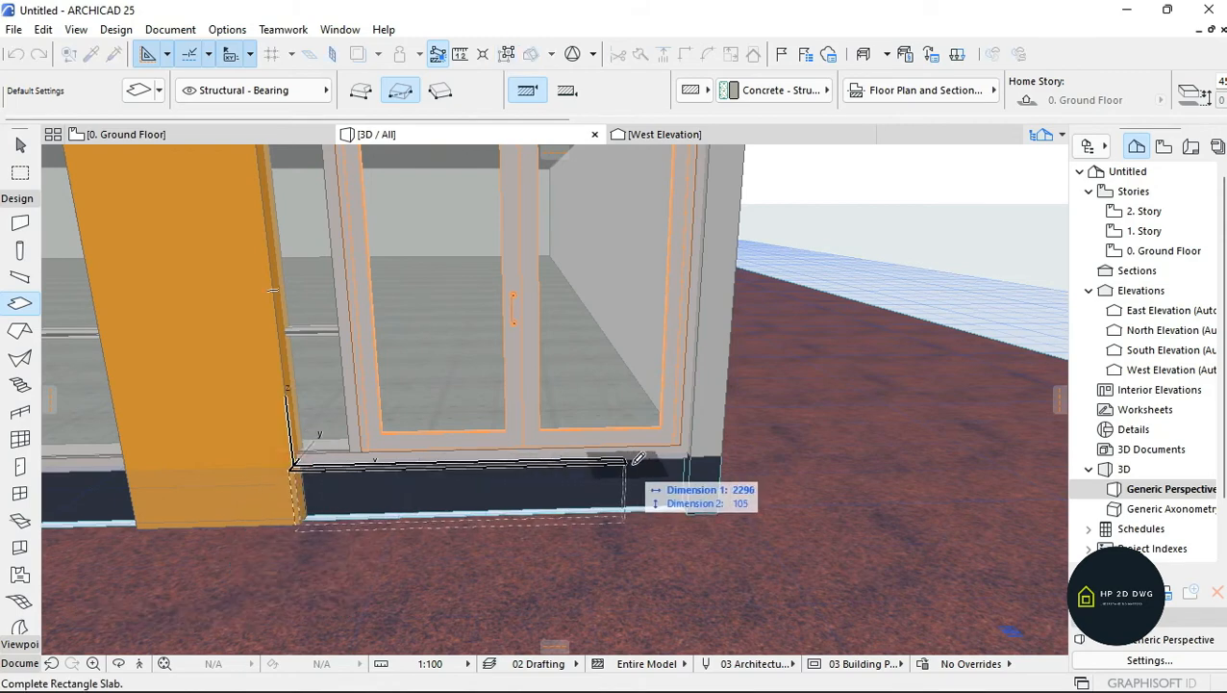
pyautogui.click(692, 455)
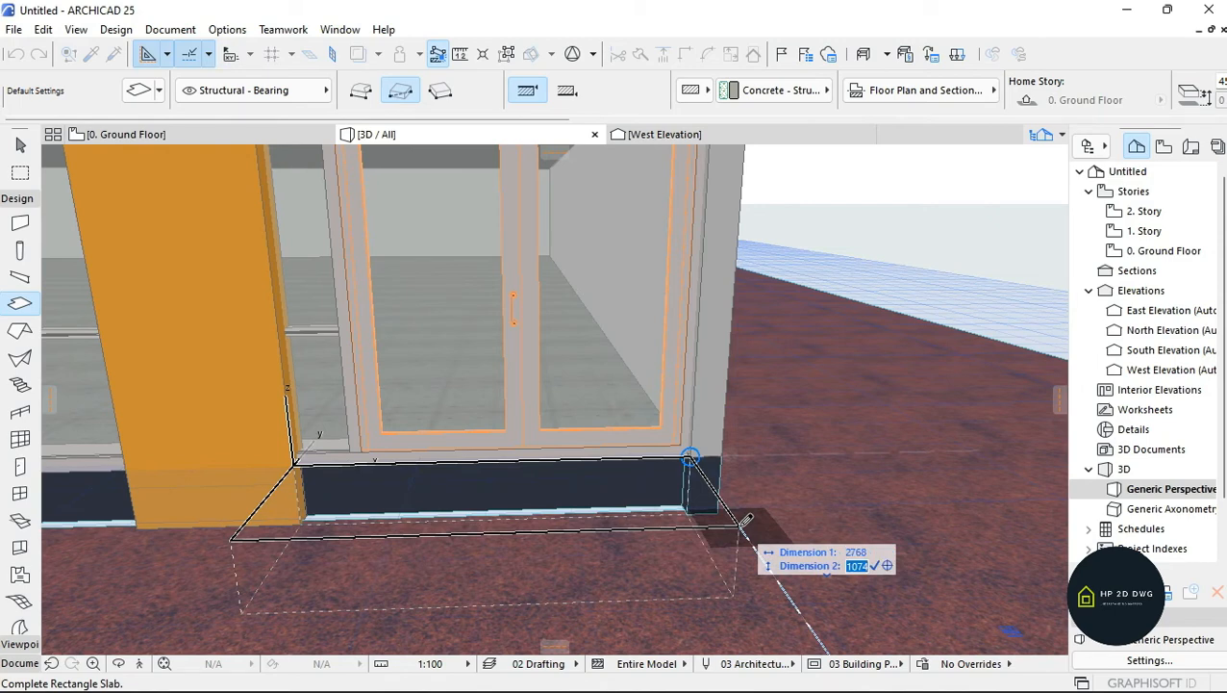
pyautogui.press('Return')
# - Set the thickness of the new slab in front of the door to 150 mm
pyautogui.click(480, 510)
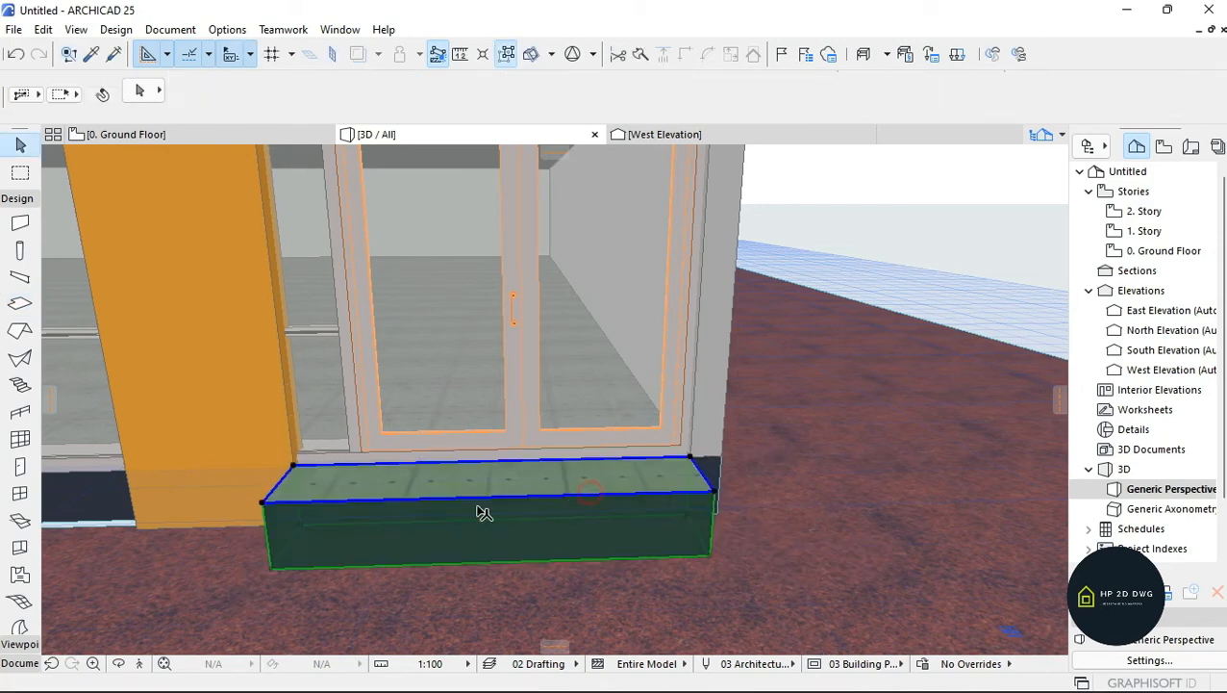
pyautogui.click(269, 498)
pyautogui.click(1107, 211)
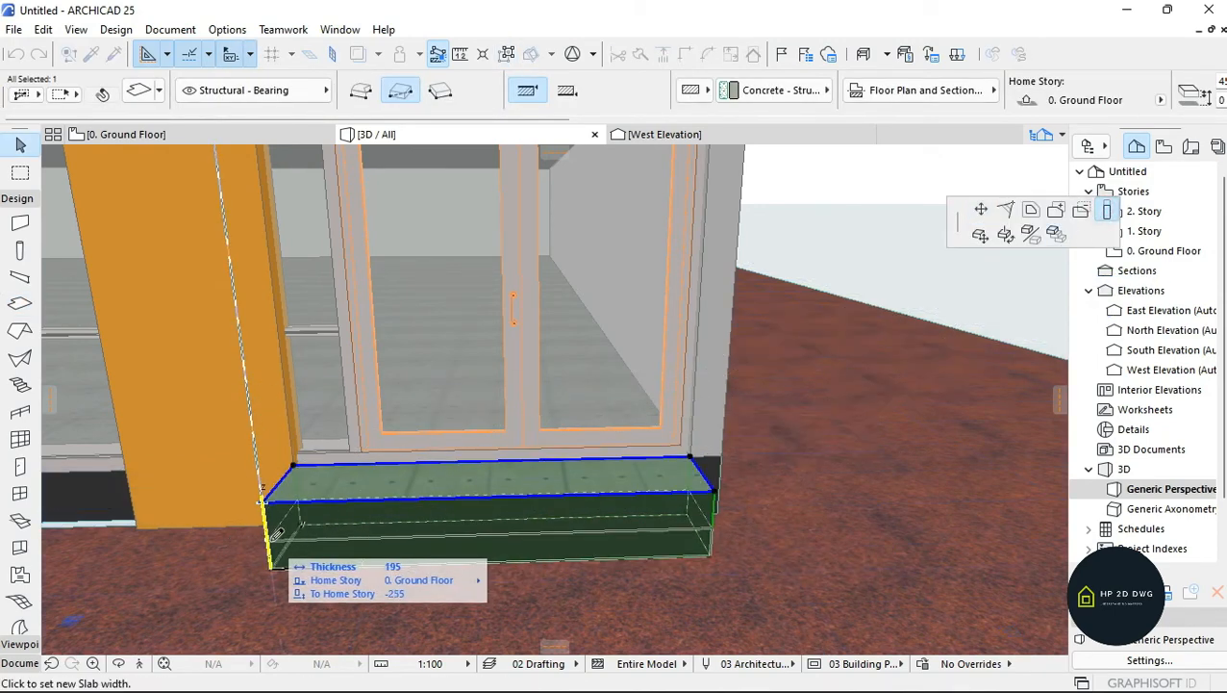
pyautogui.write('150')
pyautogui.press('Return')
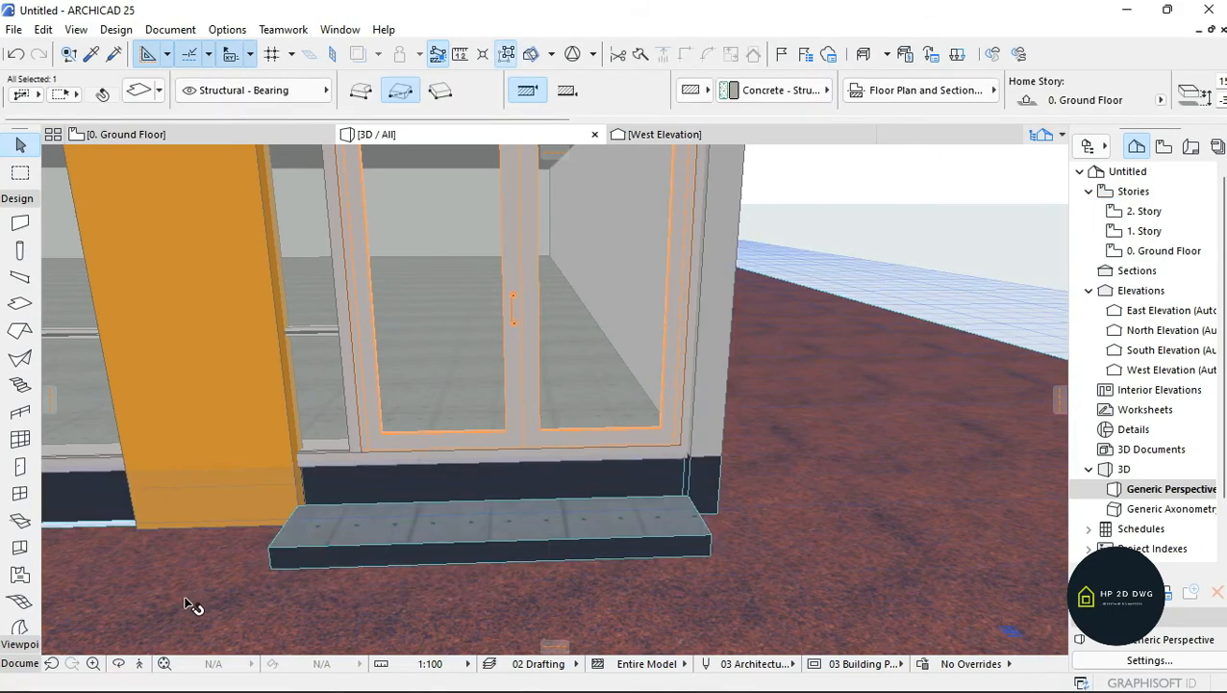
# - Copy the step slab straight up by its own thickness to make a second entrance step
pyautogui.click(140, 666)
pyautogui.press('Left')
pyautogui.press('Escape')
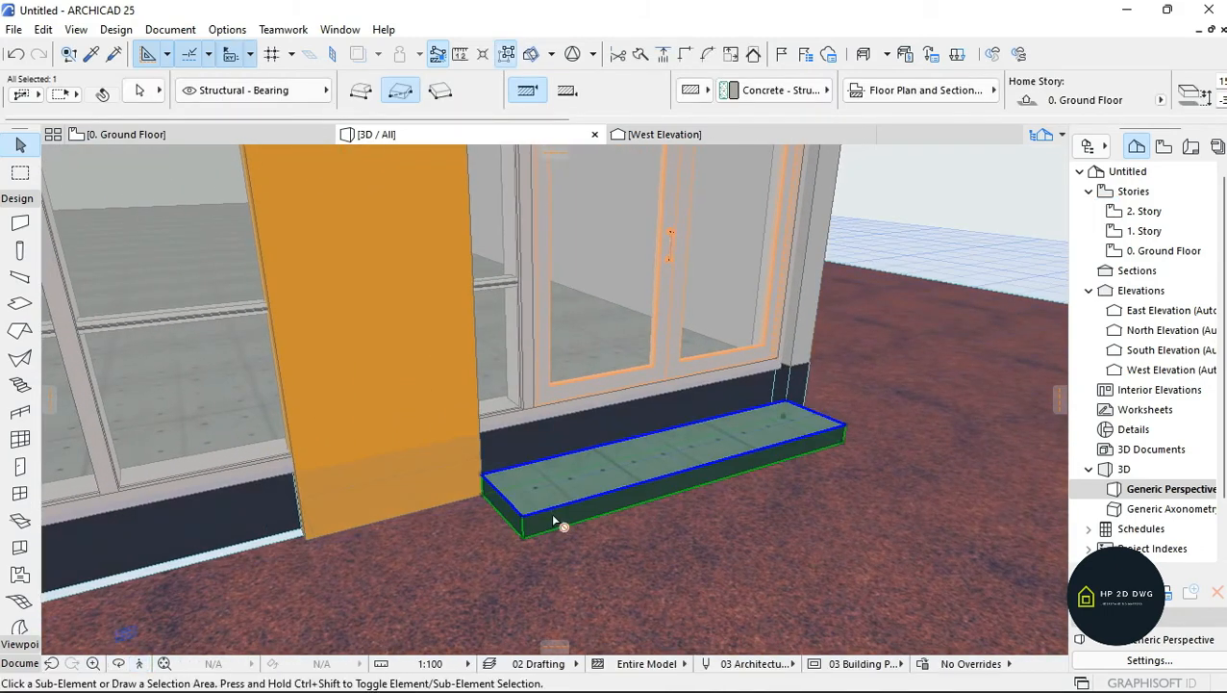
pyautogui.hotkey('ctrl', 'shift', 'd')
pyautogui.click(483, 495)
pyautogui.click(483, 474)
# - Offset the upper step's front edge back toward the door so the lower step has an exposed tread
pyautogui.click(682, 451)
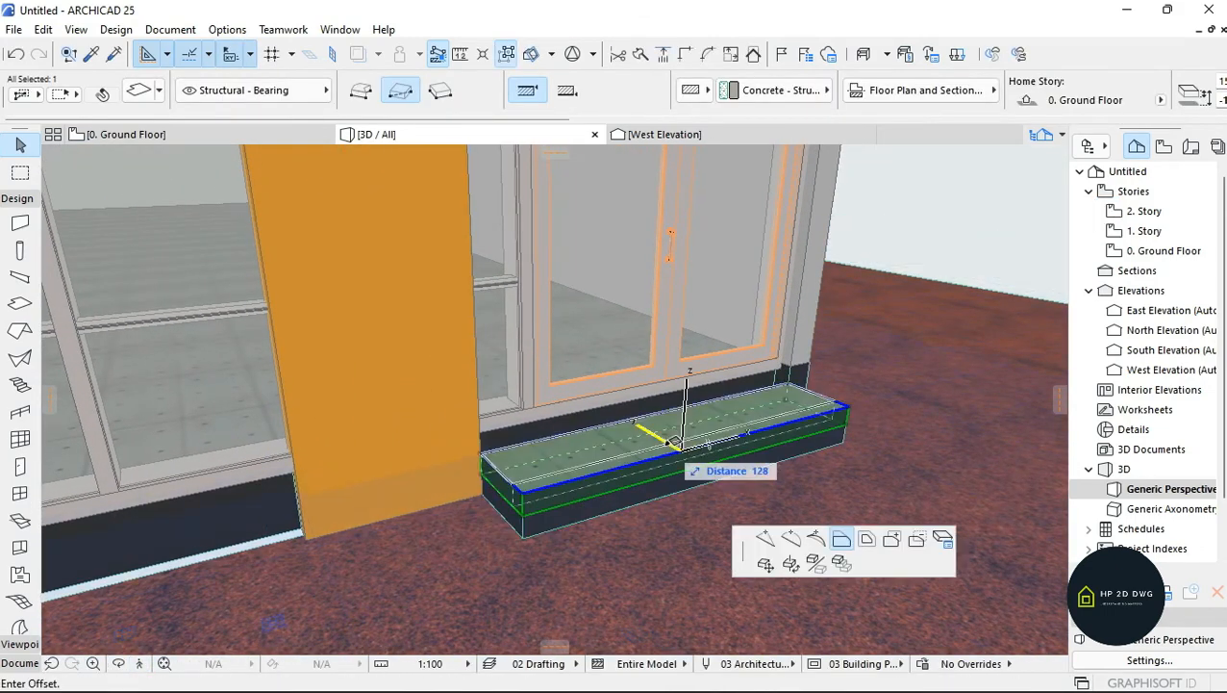
pyautogui.click(656, 437)
pyautogui.click(666, 439)
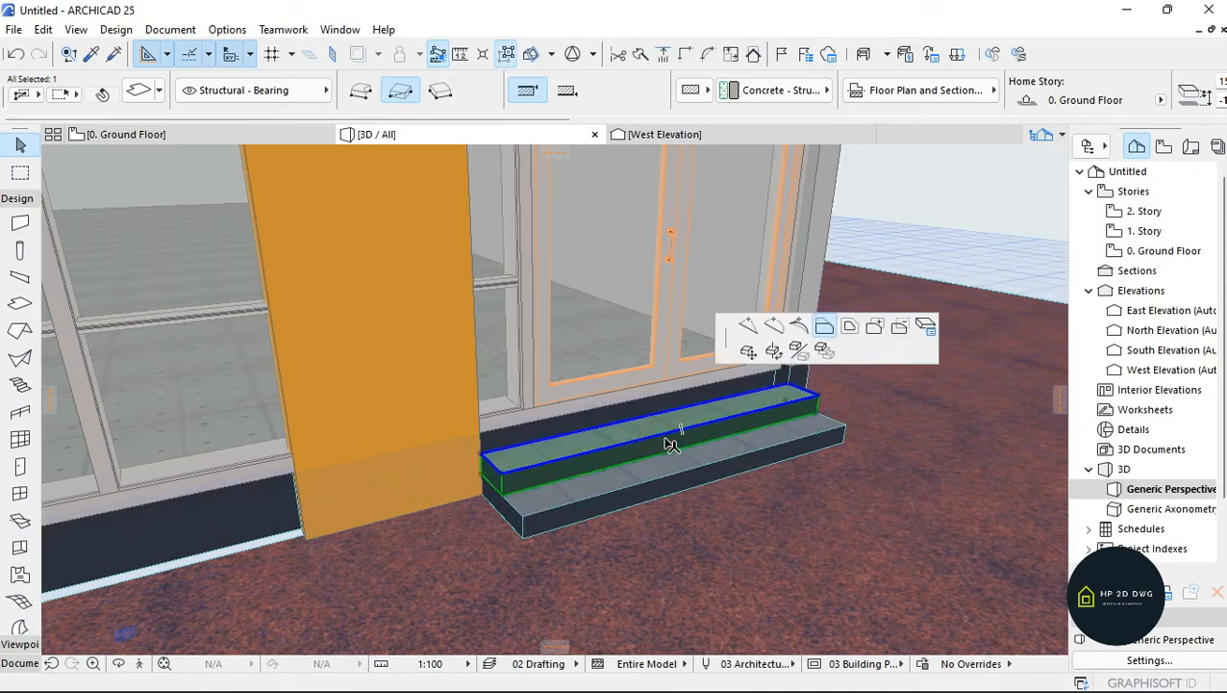
# - Offset the front edges of the upper and lower entrance steps slightly outward
pyautogui.click(658, 455)
pyautogui.click(675, 478)
pyautogui.click(676, 479)
pyautogui.click(682, 483)
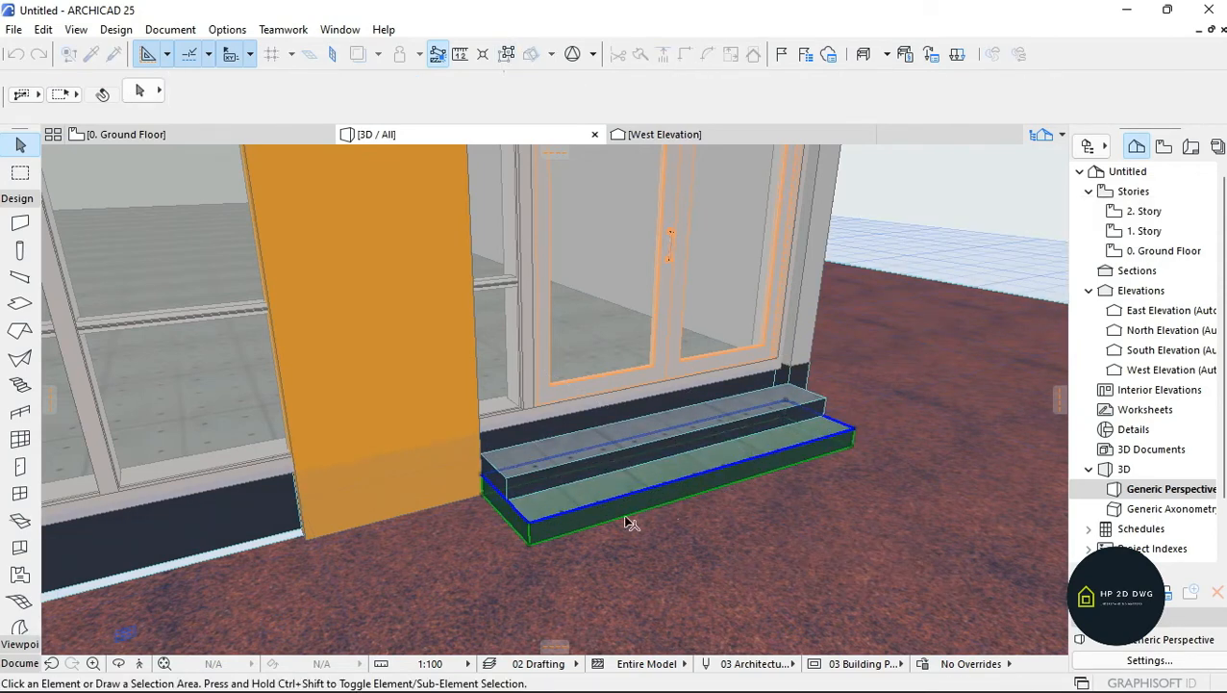
pyautogui.click(630, 521)
# - Walk through the 3D model to examine the entrance steps, the double door and the ground-floor interior with its glazed facades
pyautogui.click(140, 665)
pyautogui.press('Right')
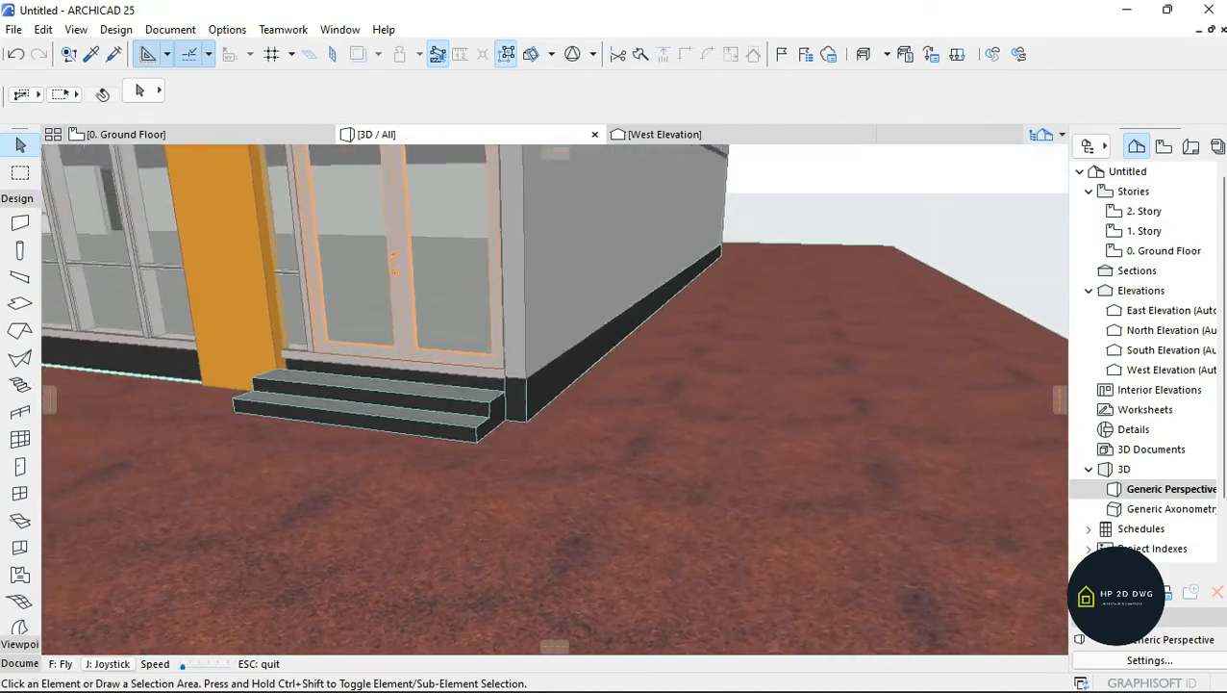
pyautogui.press('Left')
pyautogui.press('Down')
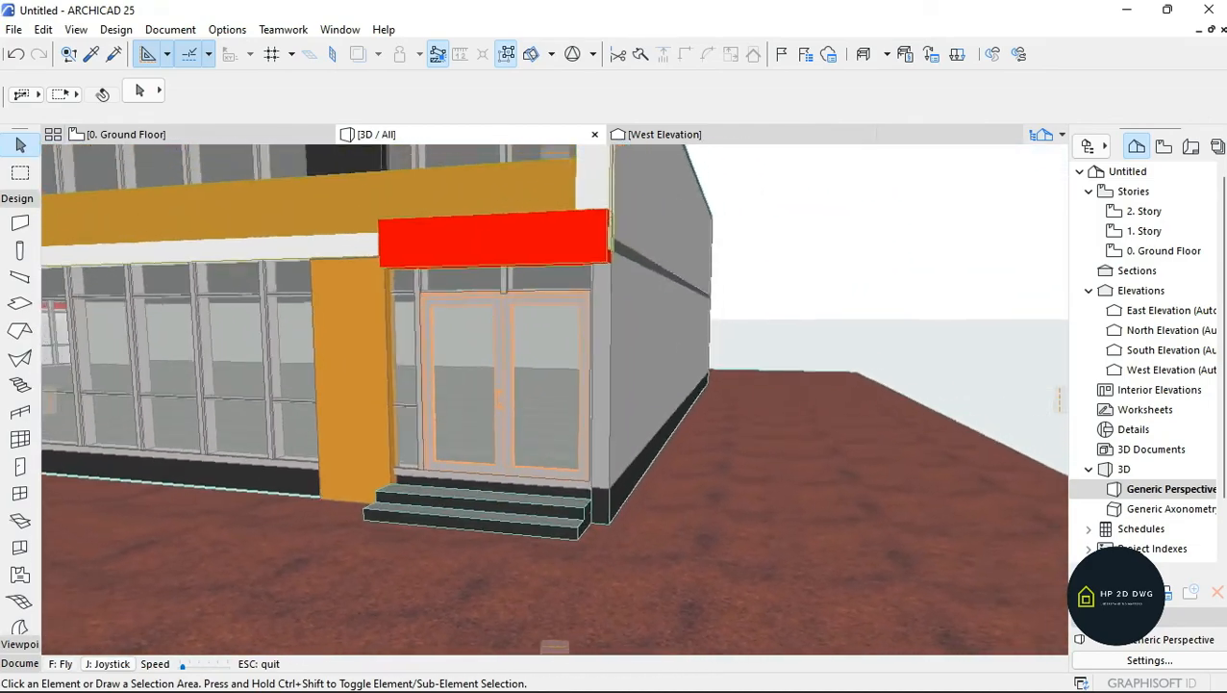
pyautogui.press('Up')
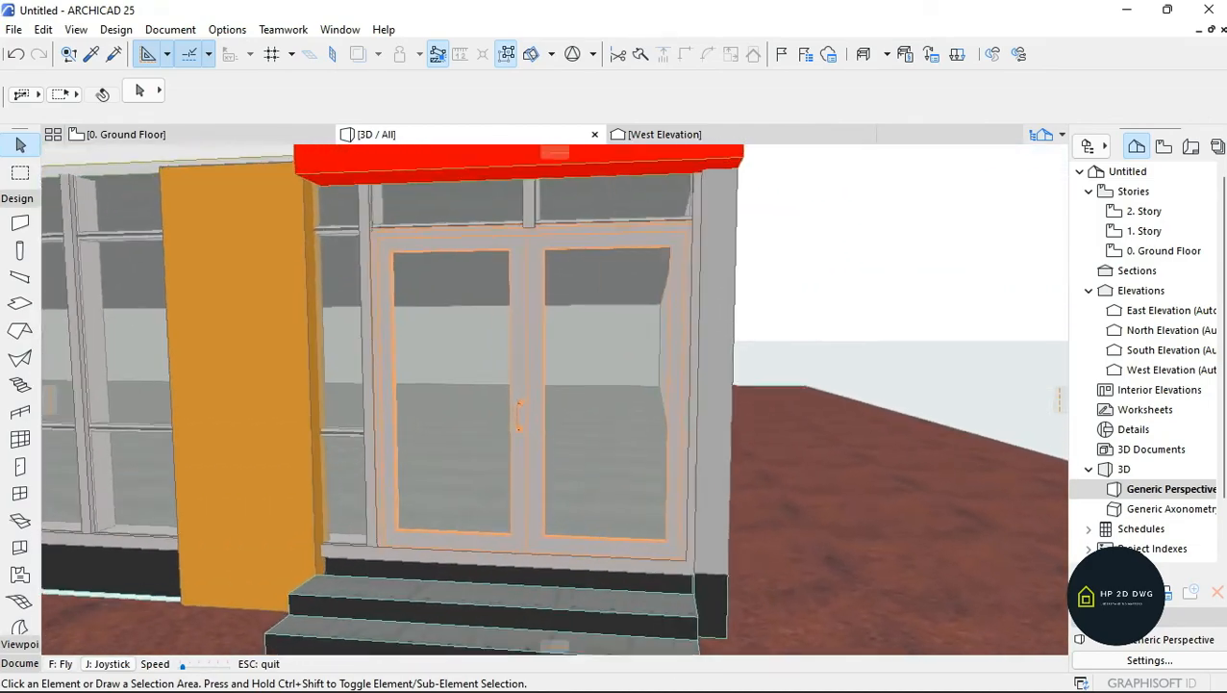
pyautogui.press('Up')
pyautogui.press('Left')
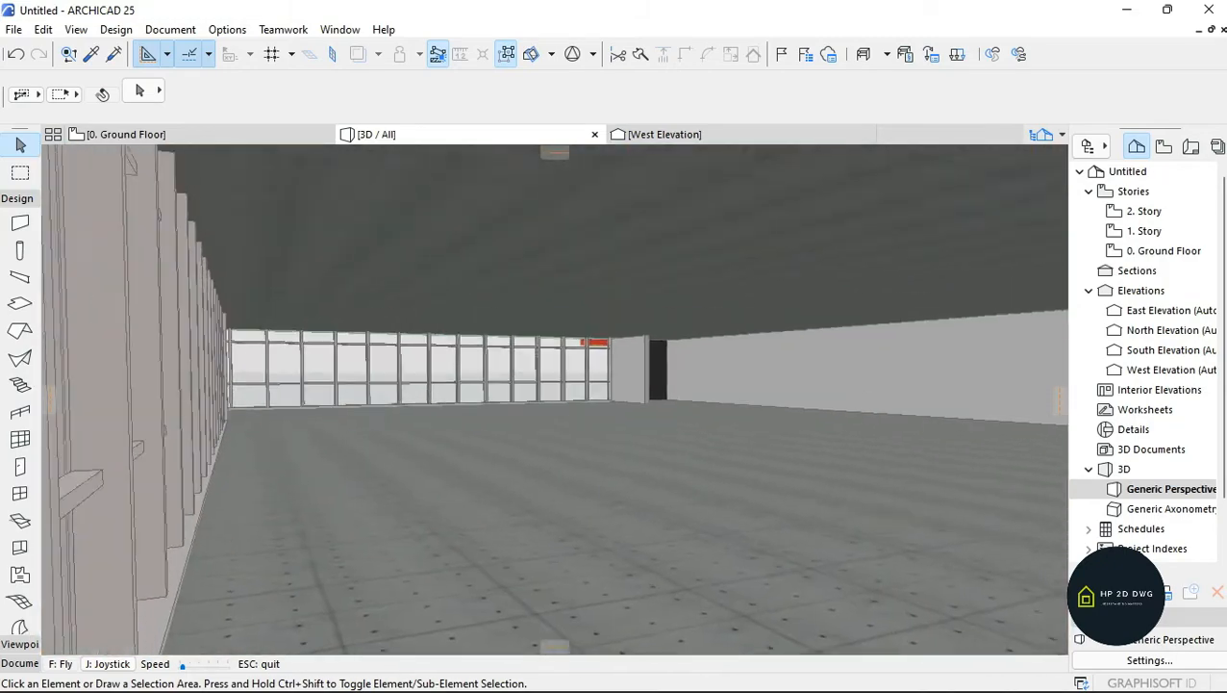
pyautogui.press('Up')
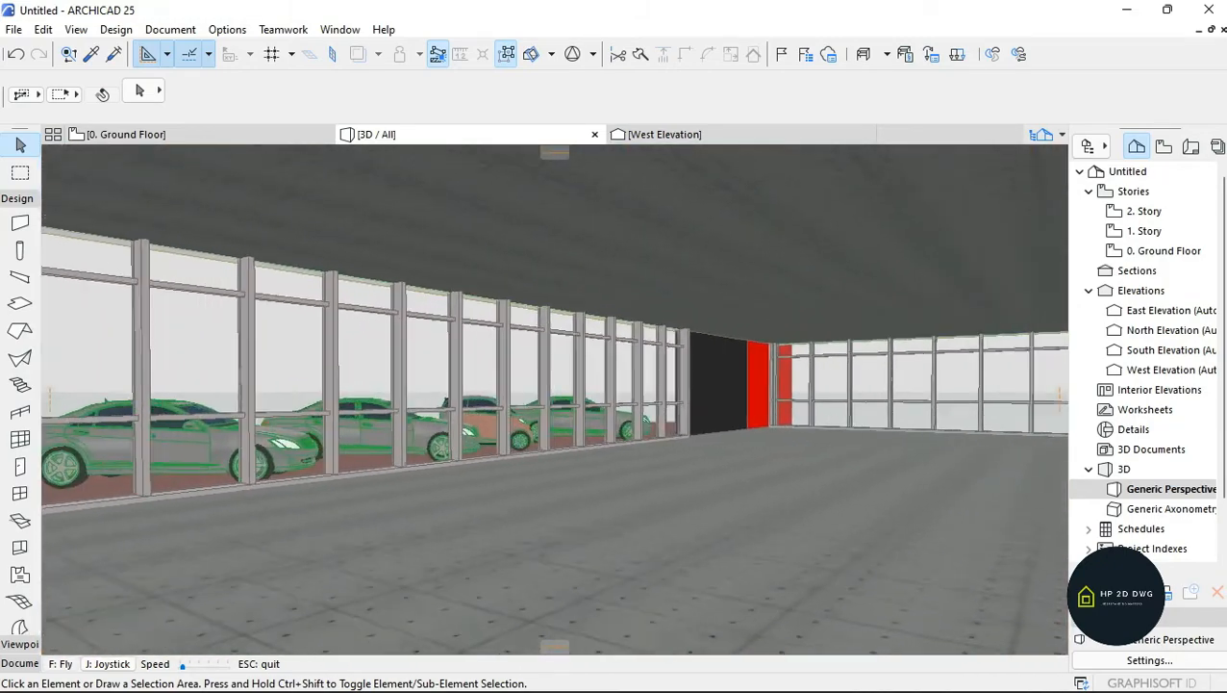
pyautogui.press('Right')
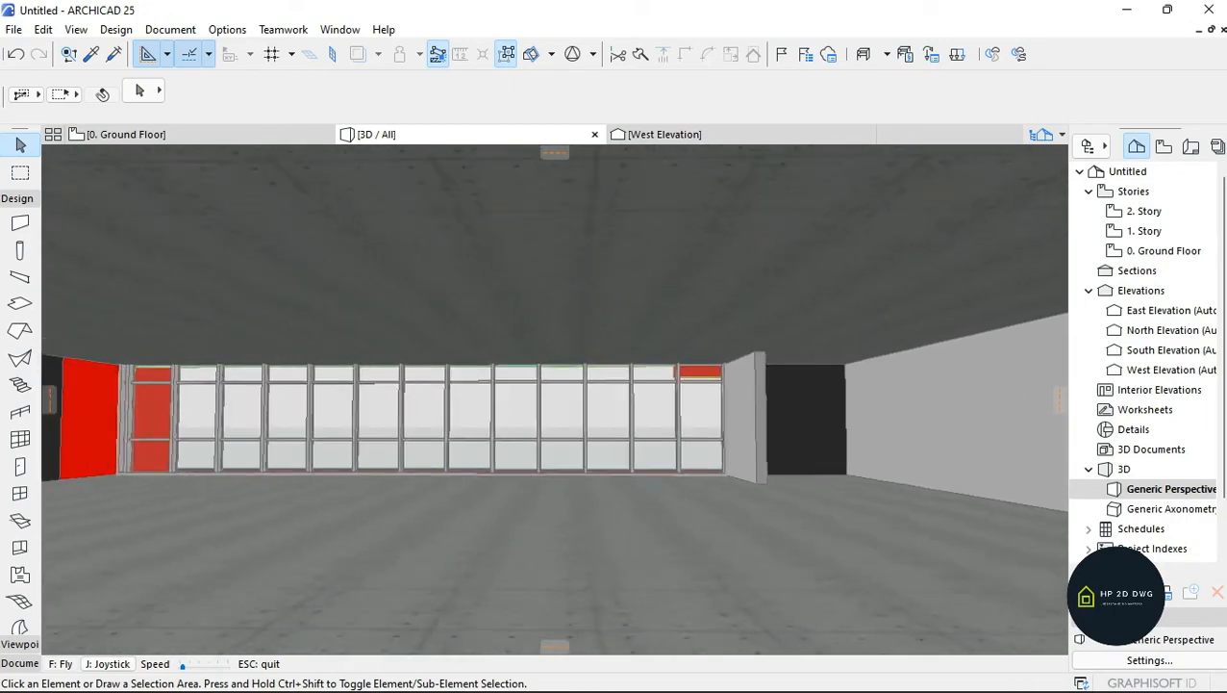
pyautogui.press('Right')
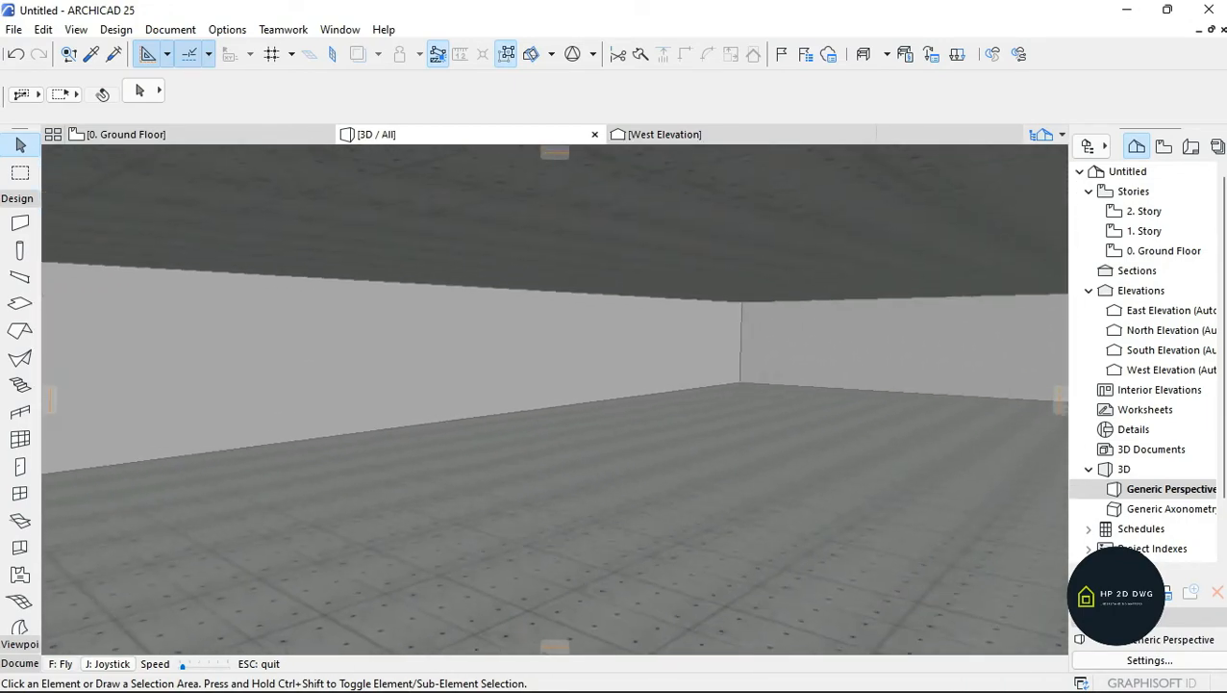
pyautogui.press('Up')
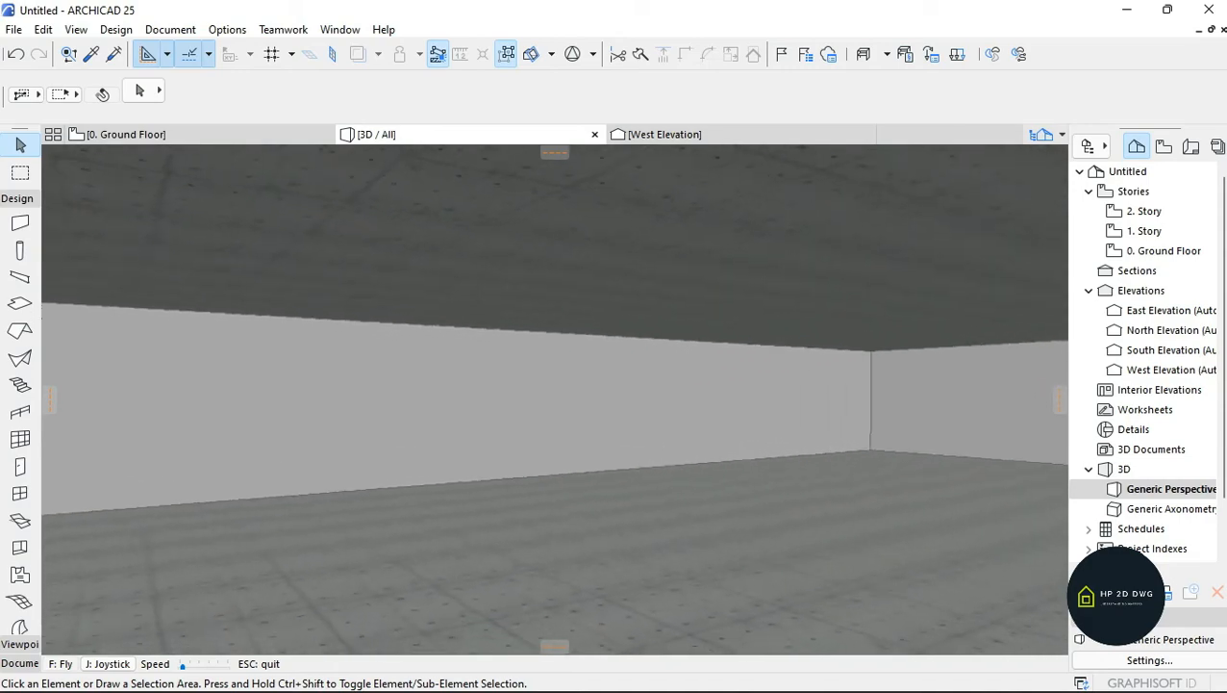
pyautogui.press('Left')
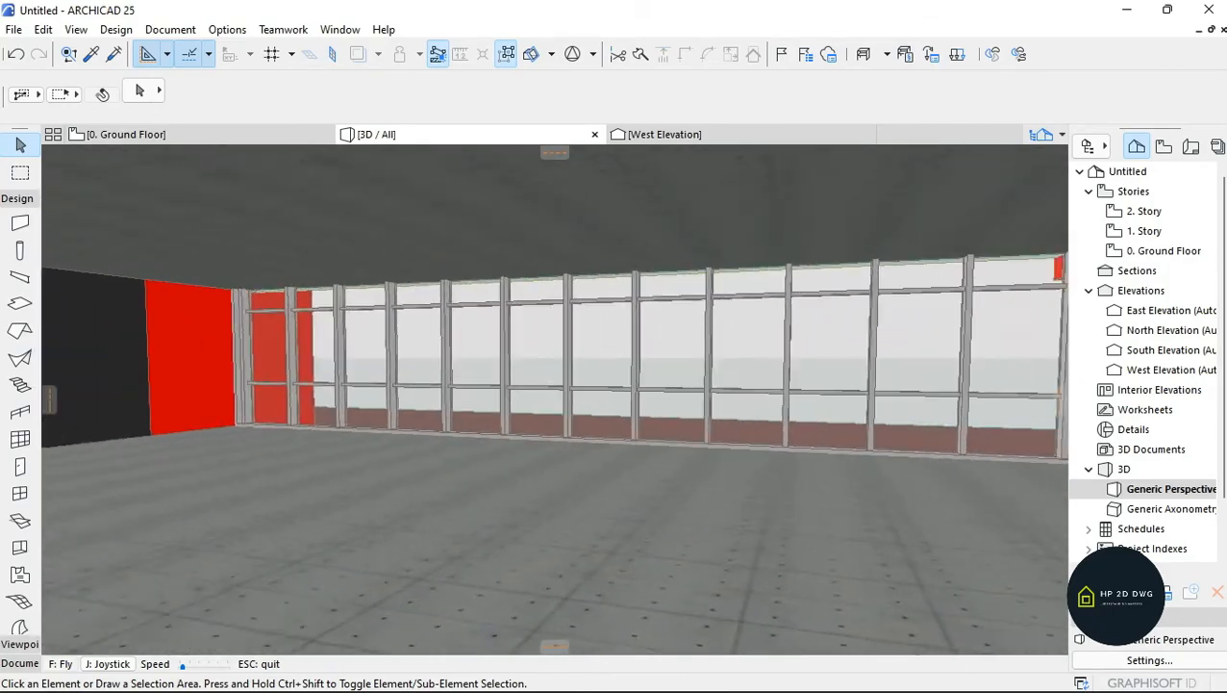
pyautogui.press('Left')
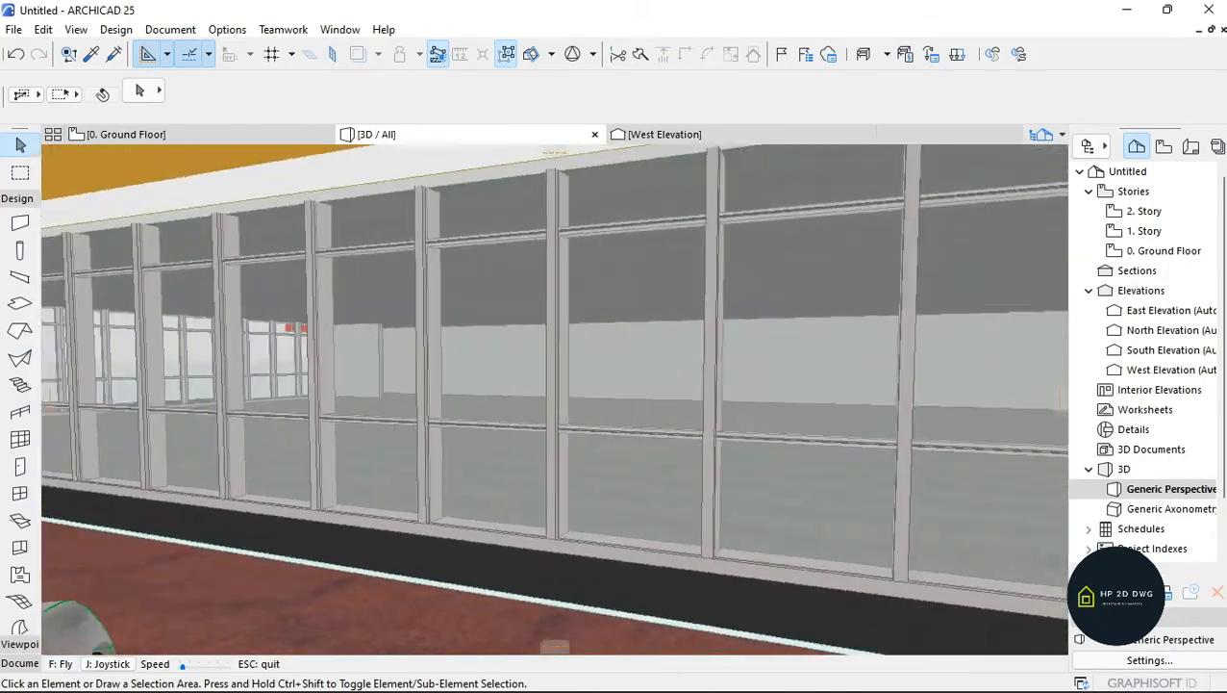
# - Explore the building's exterior in 3D, examining the glazed facades, the parked cars and the corner with the red logo wall
pyautogui.press('Down')
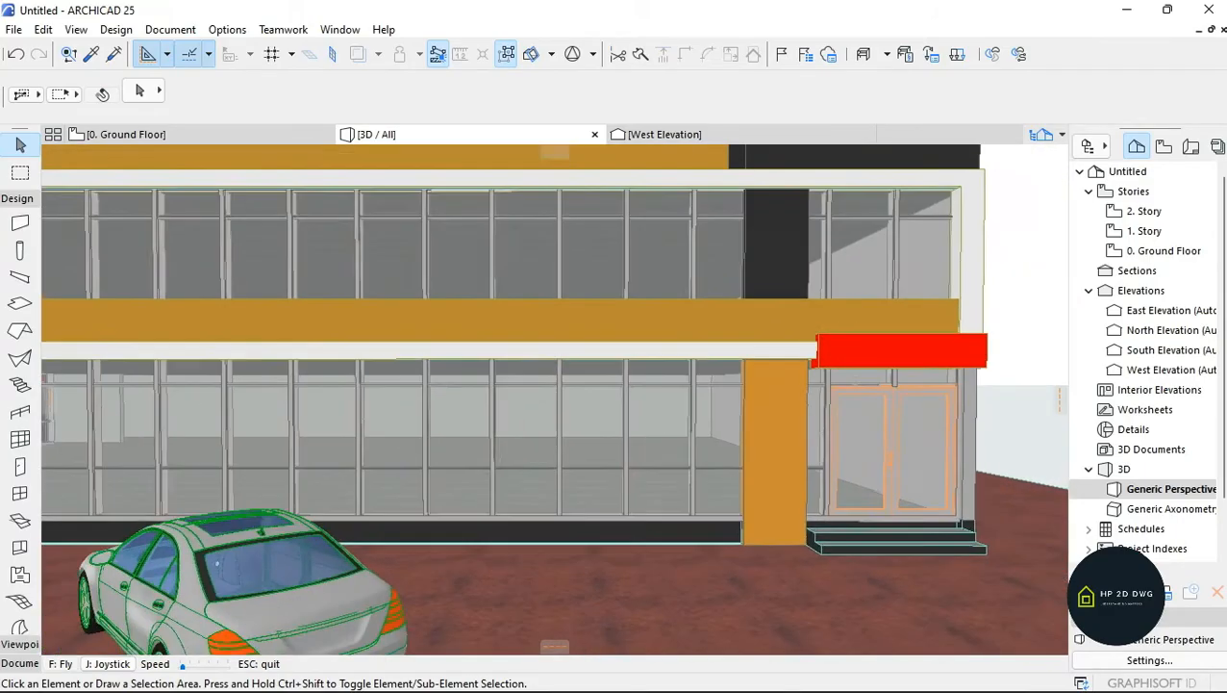
pyautogui.press('Left')
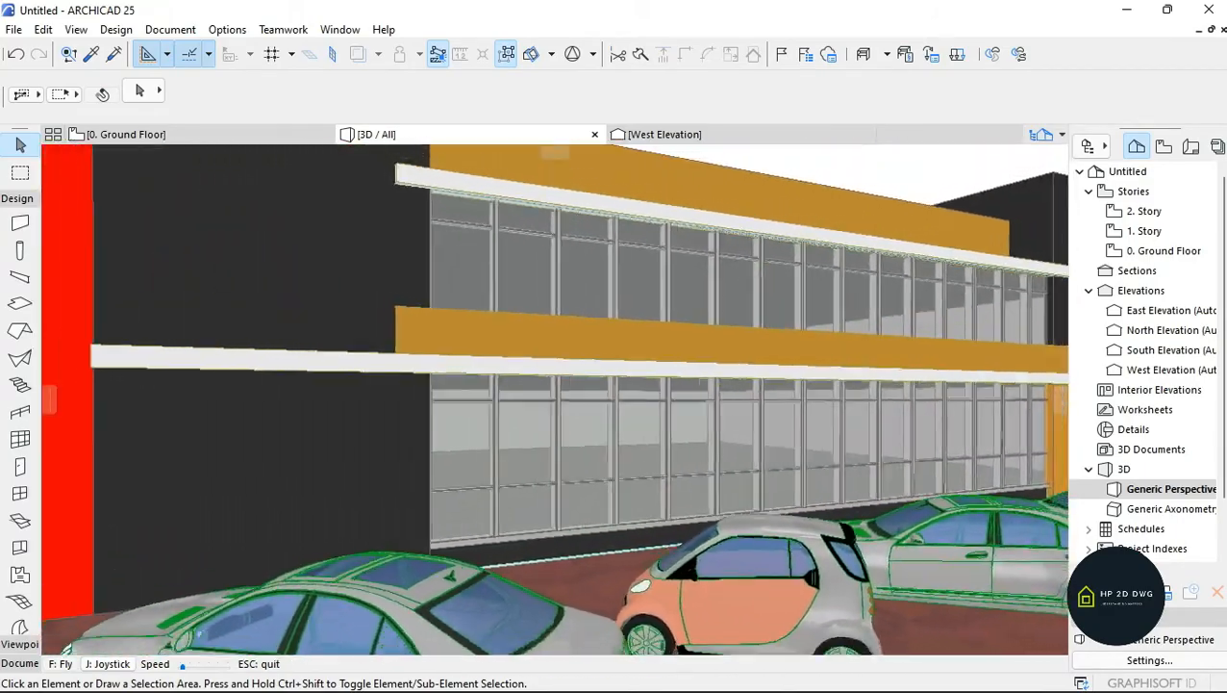
pyautogui.press('Down')
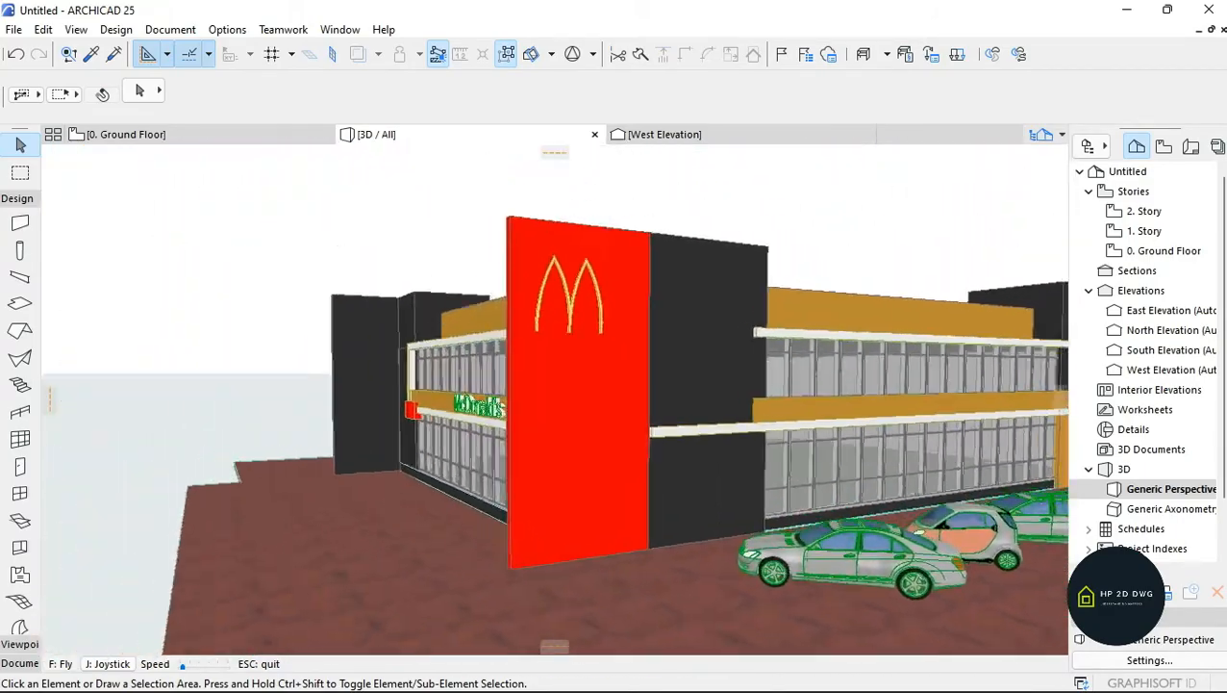
pyautogui.press('Up')
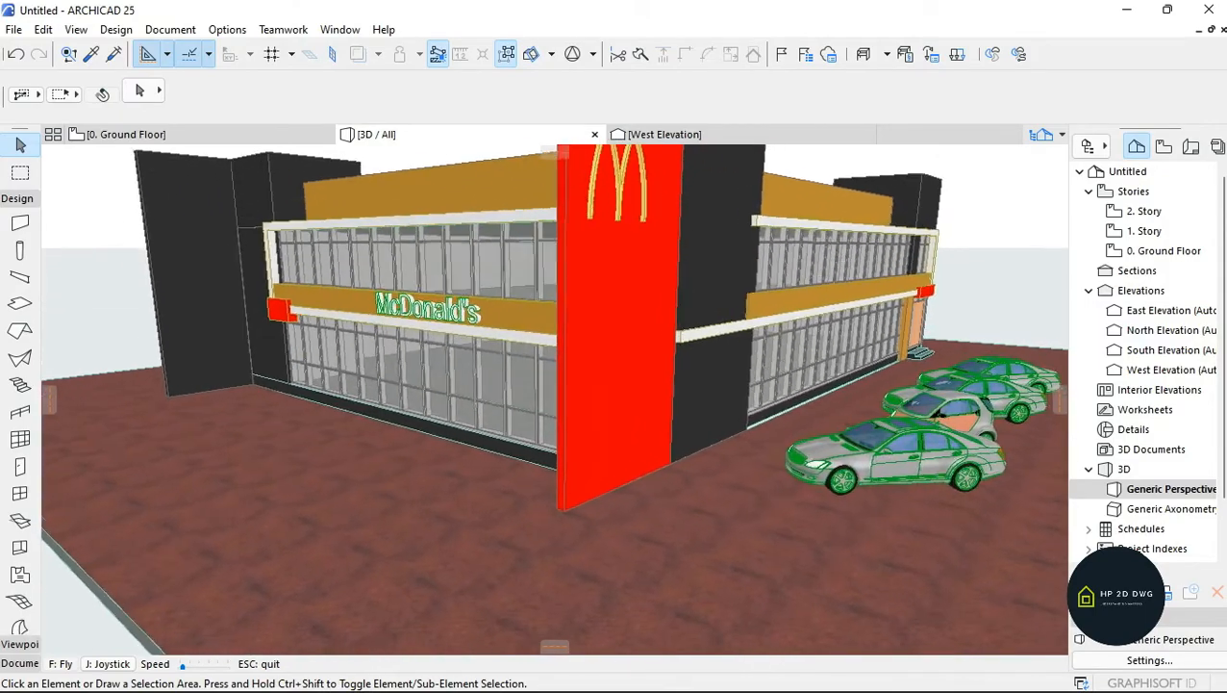
pyautogui.press('Right')
pyautogui.press('Down')
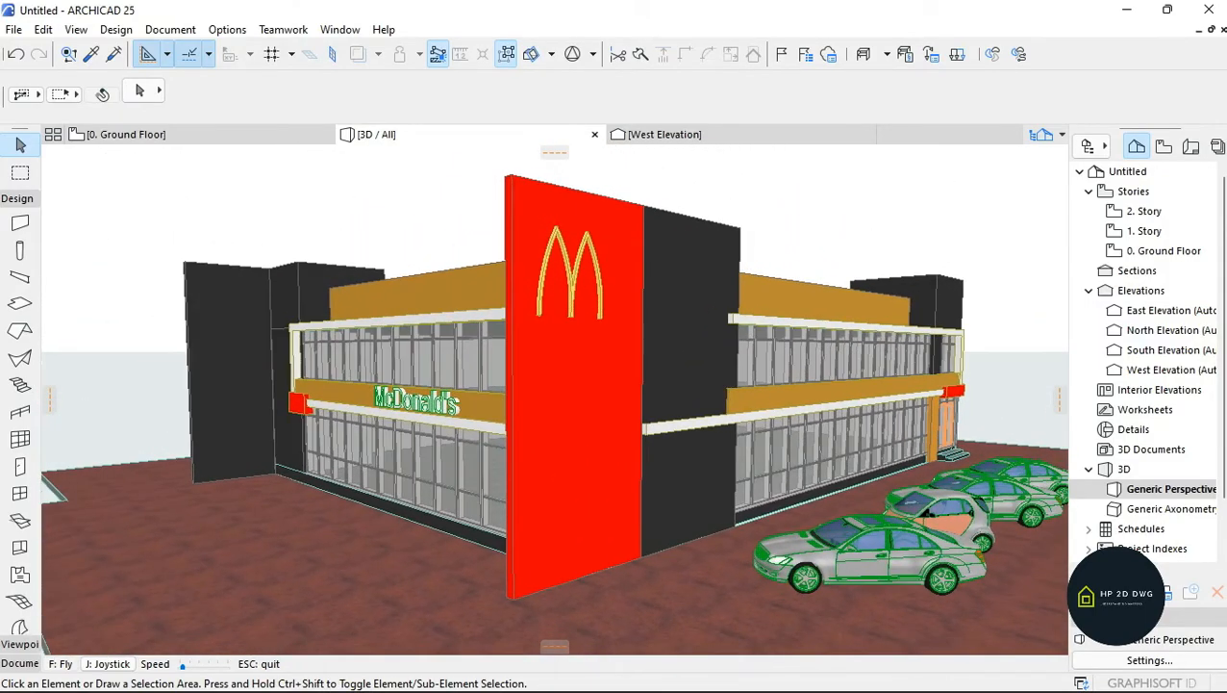
pyautogui.press('Up')
pyautogui.press('Down')
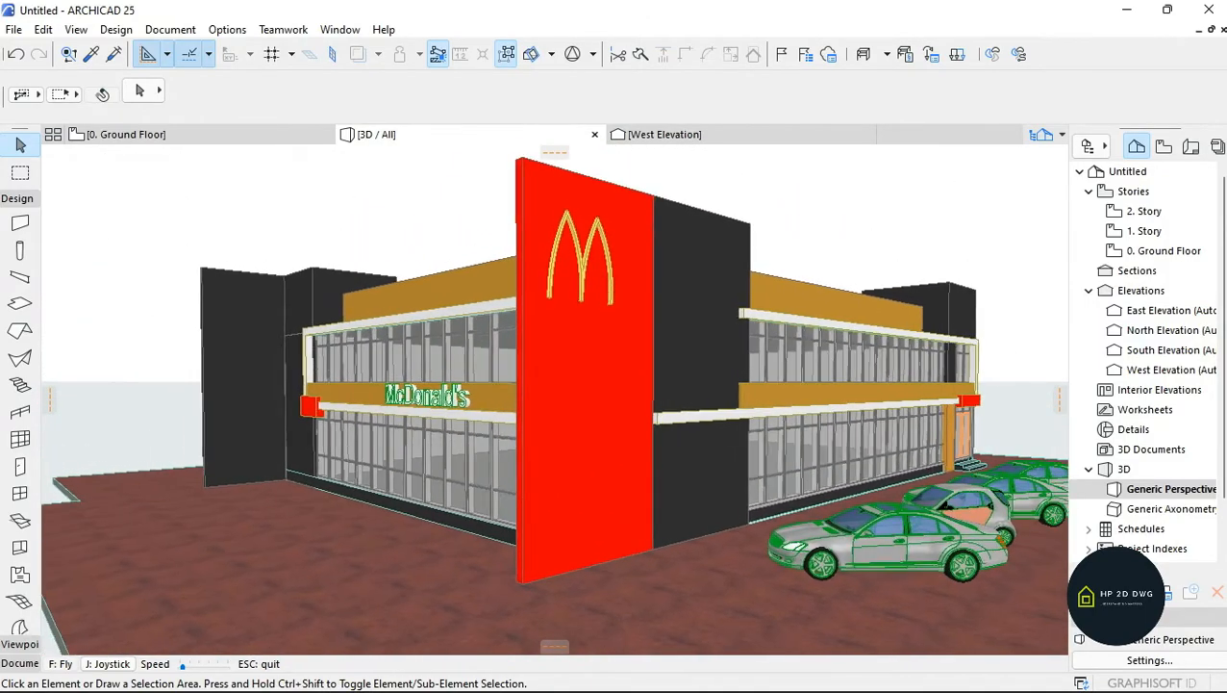
pyautogui.press('Up')
pyautogui.press('pageup')
pyautogui.press('Down')
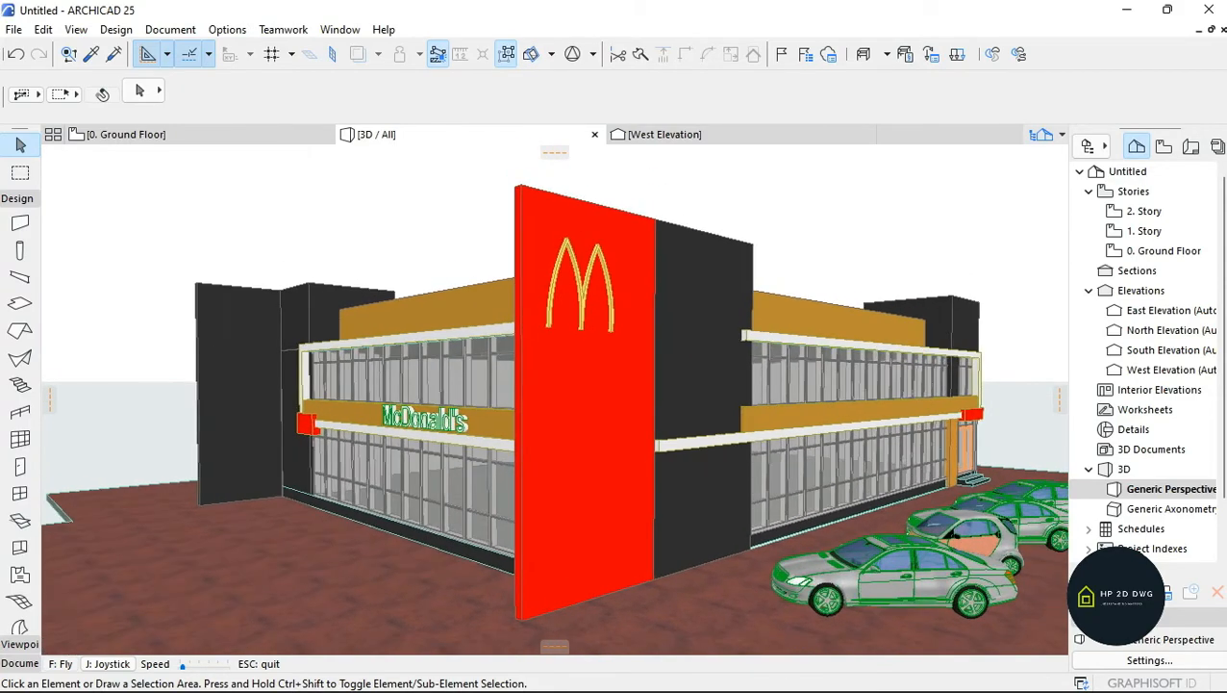
pyautogui.press('Up')
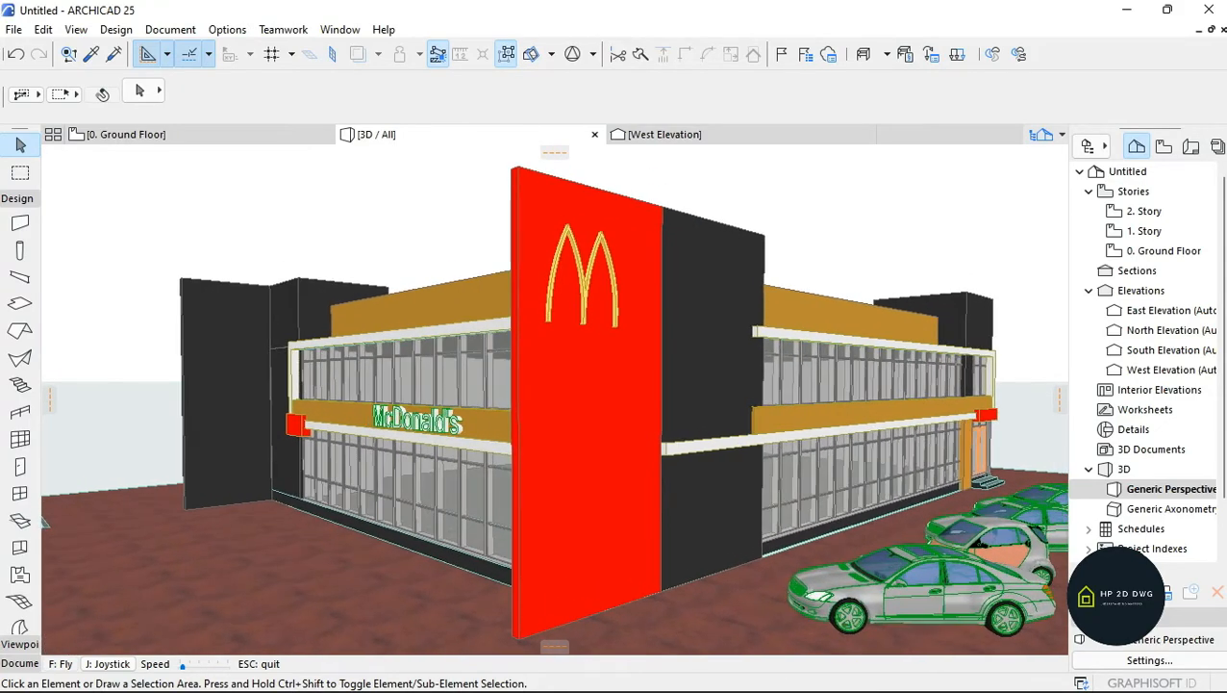
pyautogui.press('Down')
pyautogui.press('pagedown')
pyautogui.press('Right')
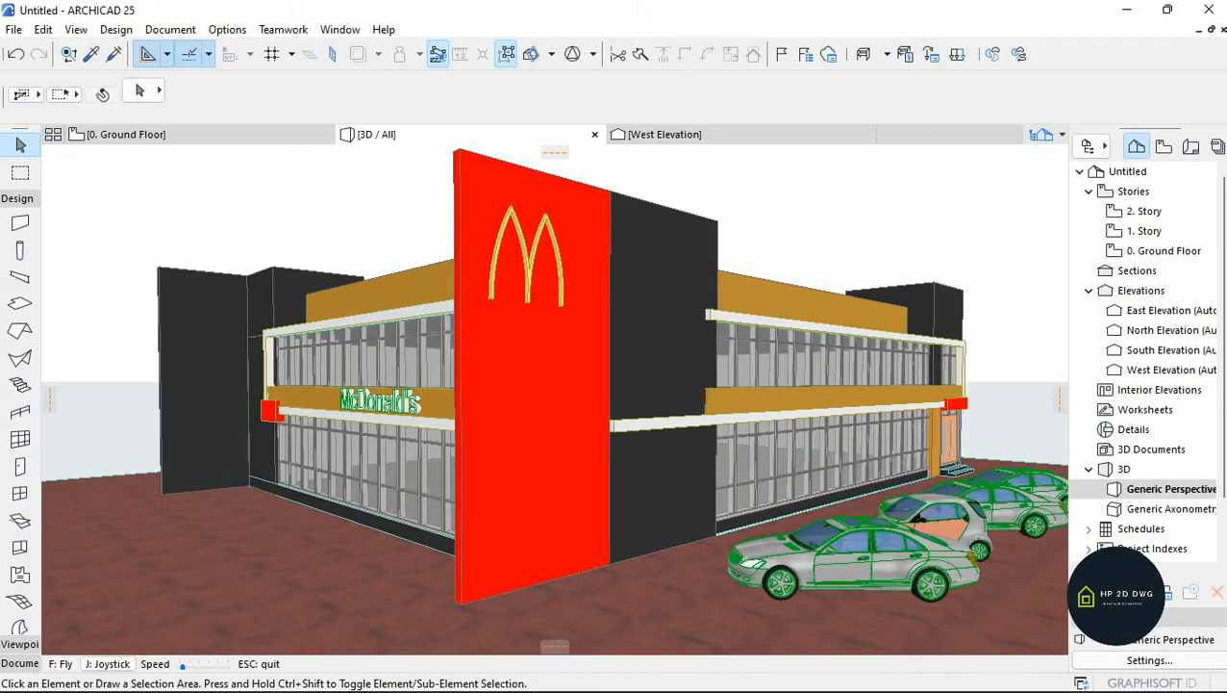
pyautogui.press('Right')
pyautogui.press('Up')
pyautogui.press('Down')
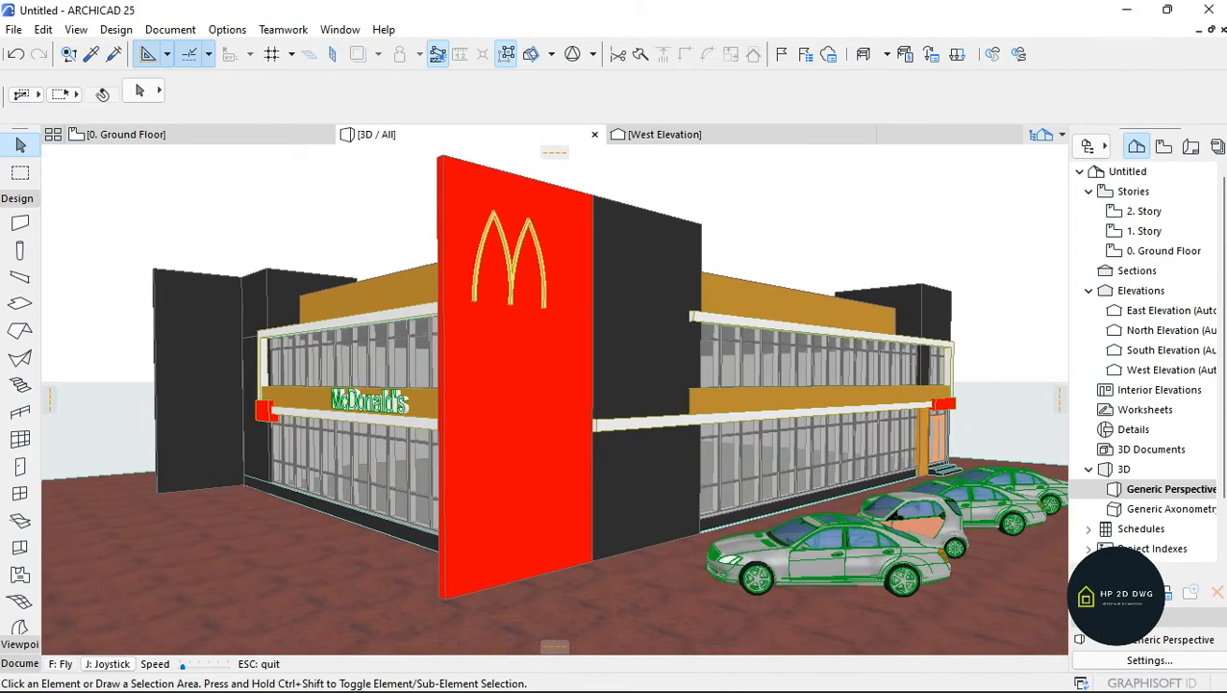
pyautogui.press('Left')
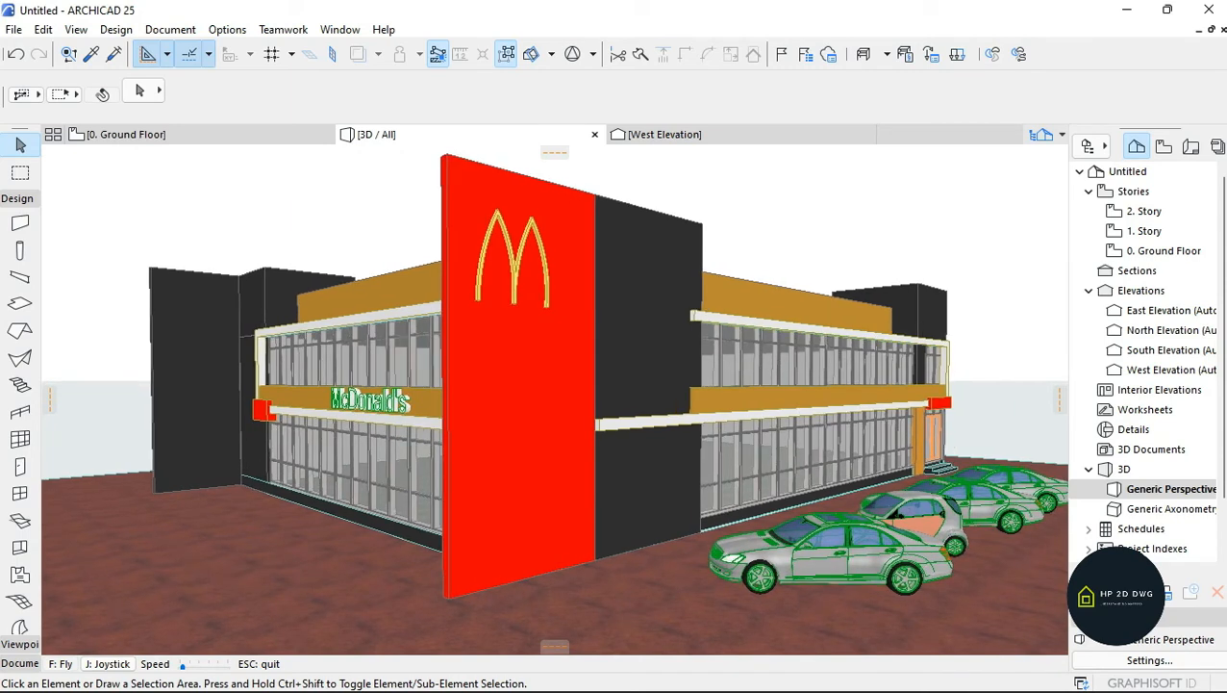
pyautogui.press('Escape')
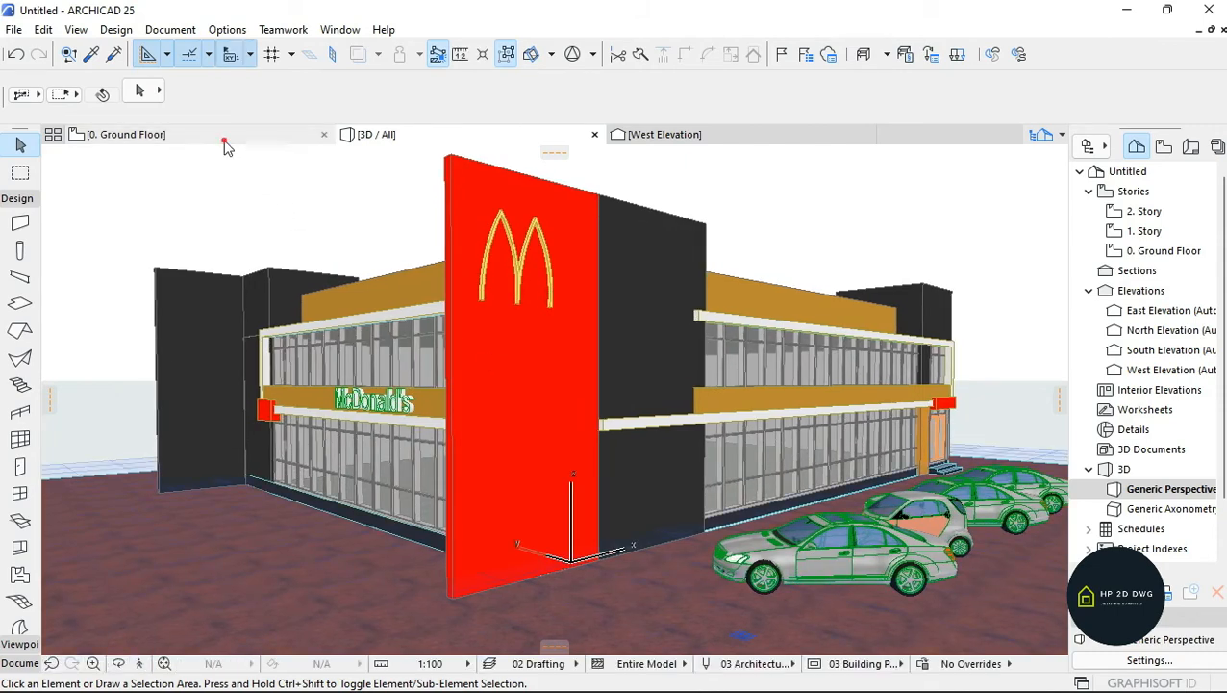
# - Examine the ground floor plan of the building and parked cars, and return to the 3D view
pyautogui.click(229, 141)
pyautogui.scroll(-3, 606, 467)
pyautogui.scroll(-4, 673, 201)
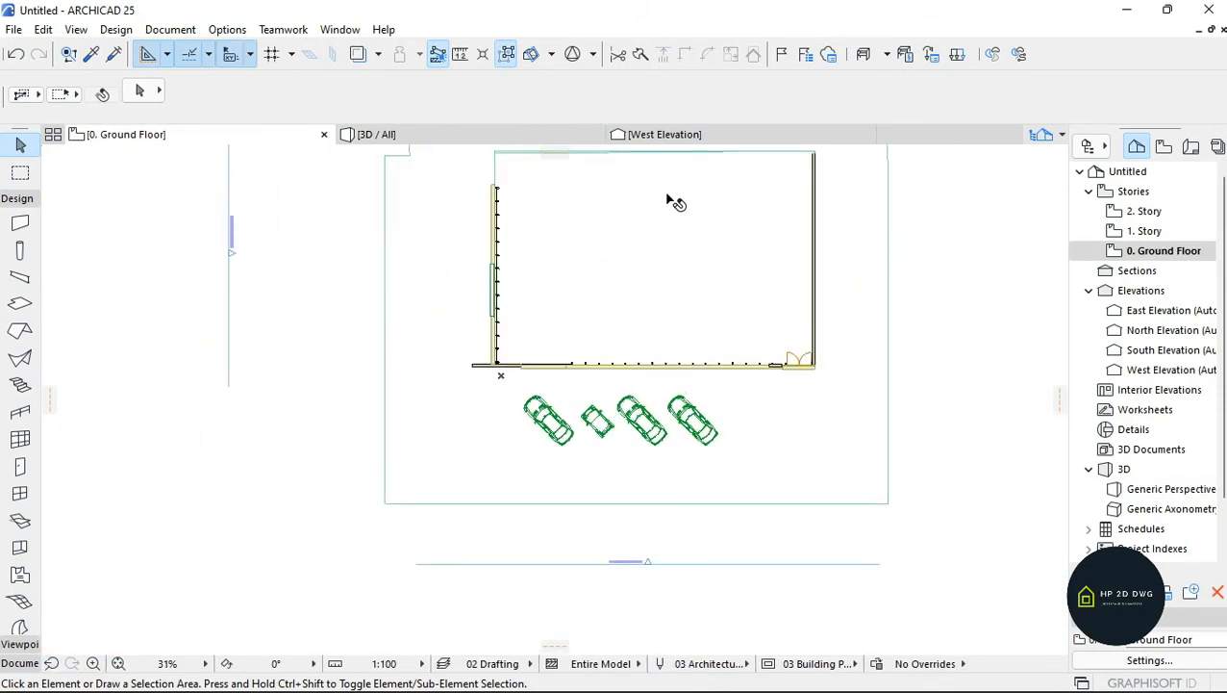
pyautogui.scroll(5, 797, 189)
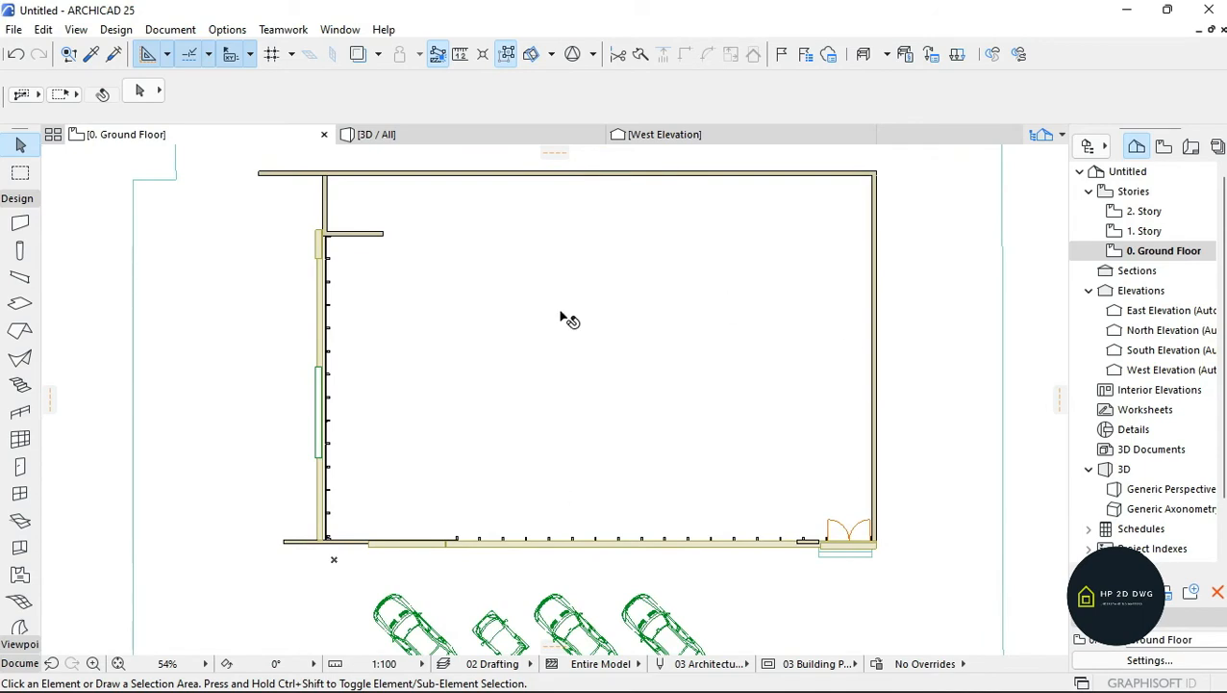
pyautogui.click(471, 136)
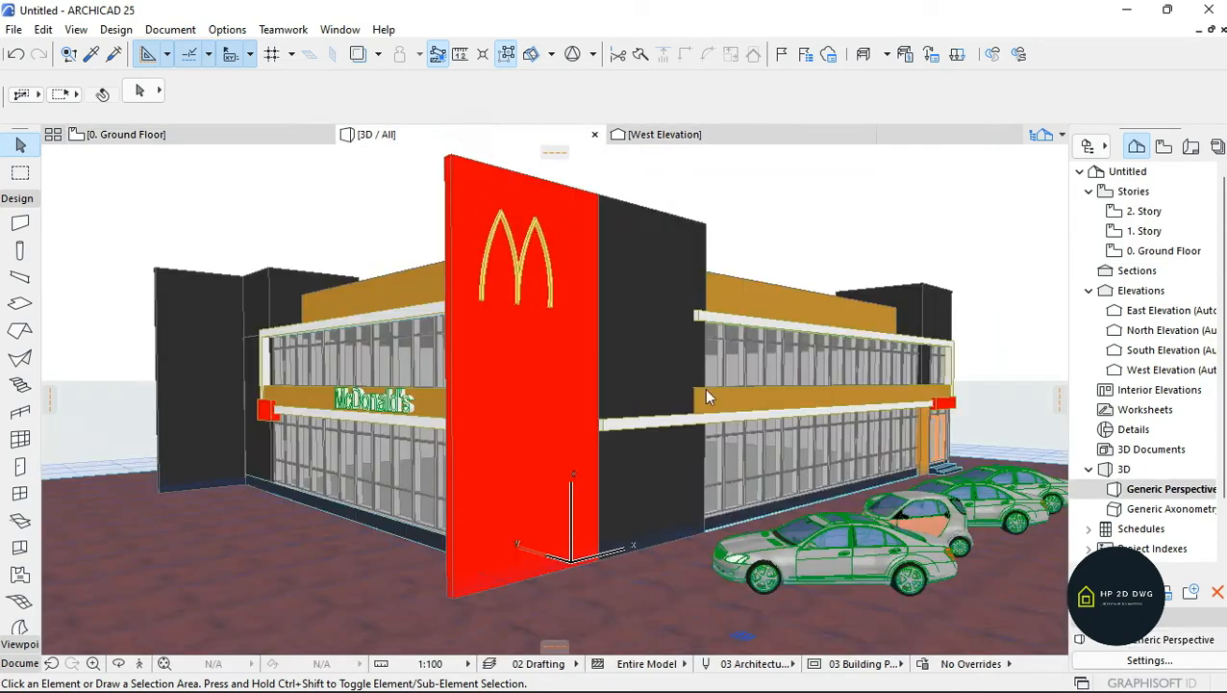
# - Create a new complex profile named Att for use with beams
pyautogui.moveTo(839, 670)
pyautogui.click(177, 32)
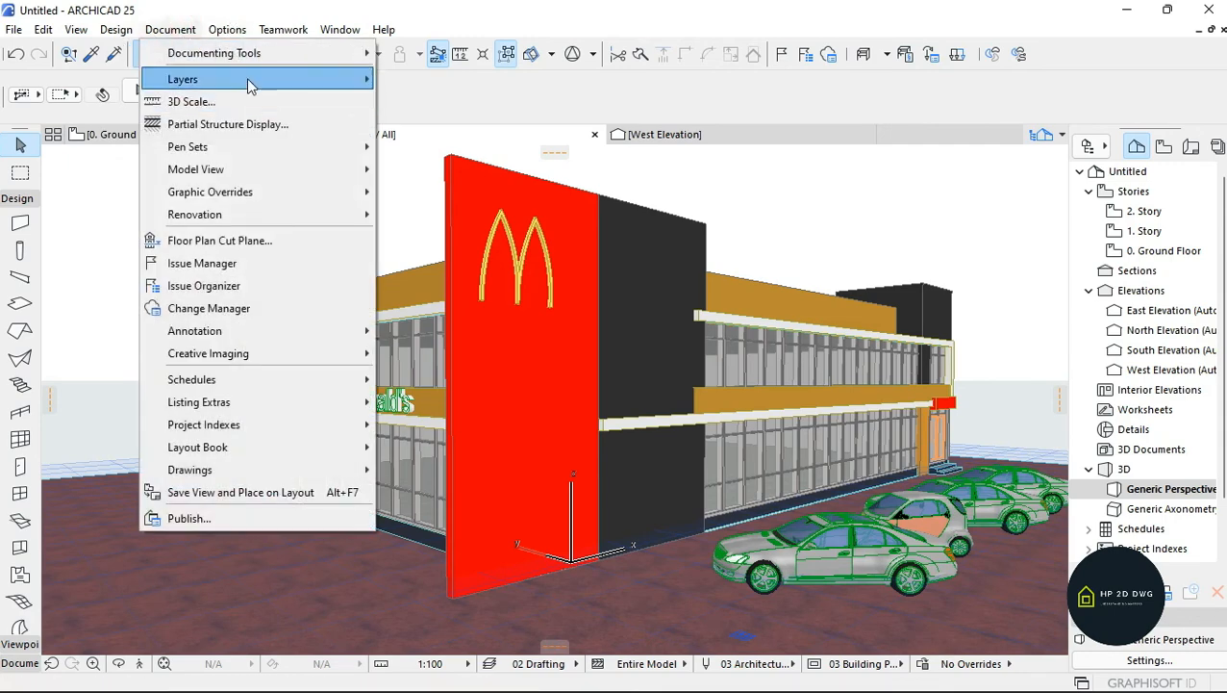
pyautogui.moveTo(327, 126)
pyautogui.click(443, 120)
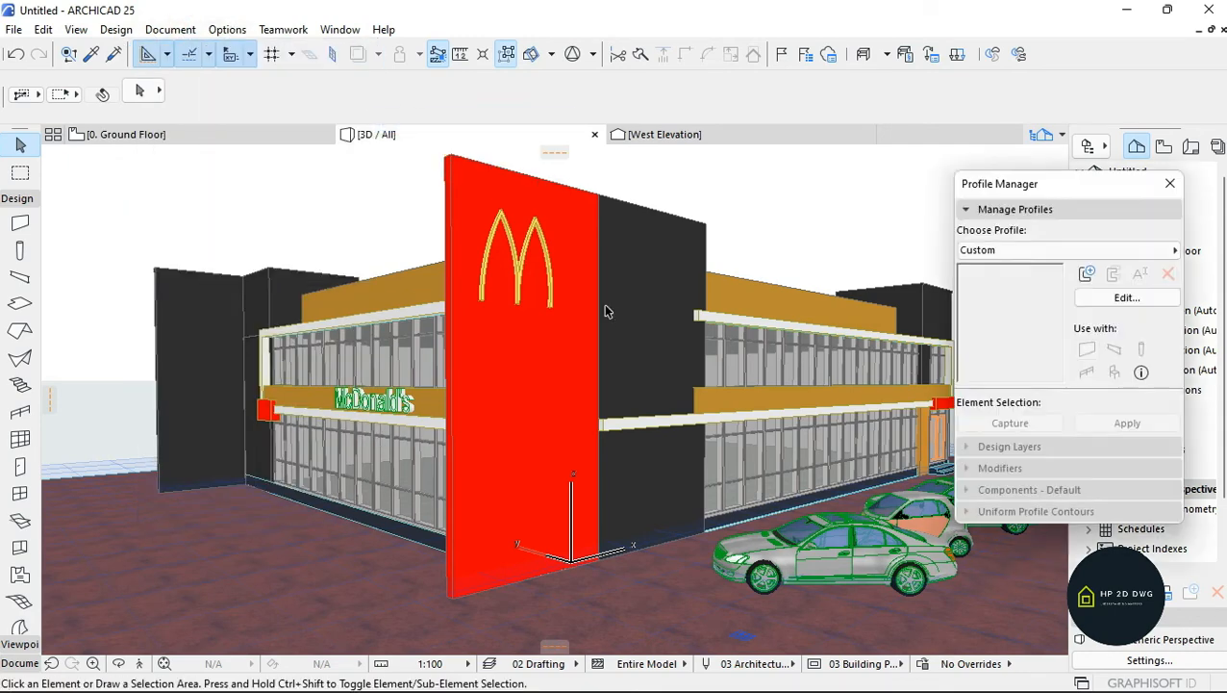
pyautogui.click(1088, 275)
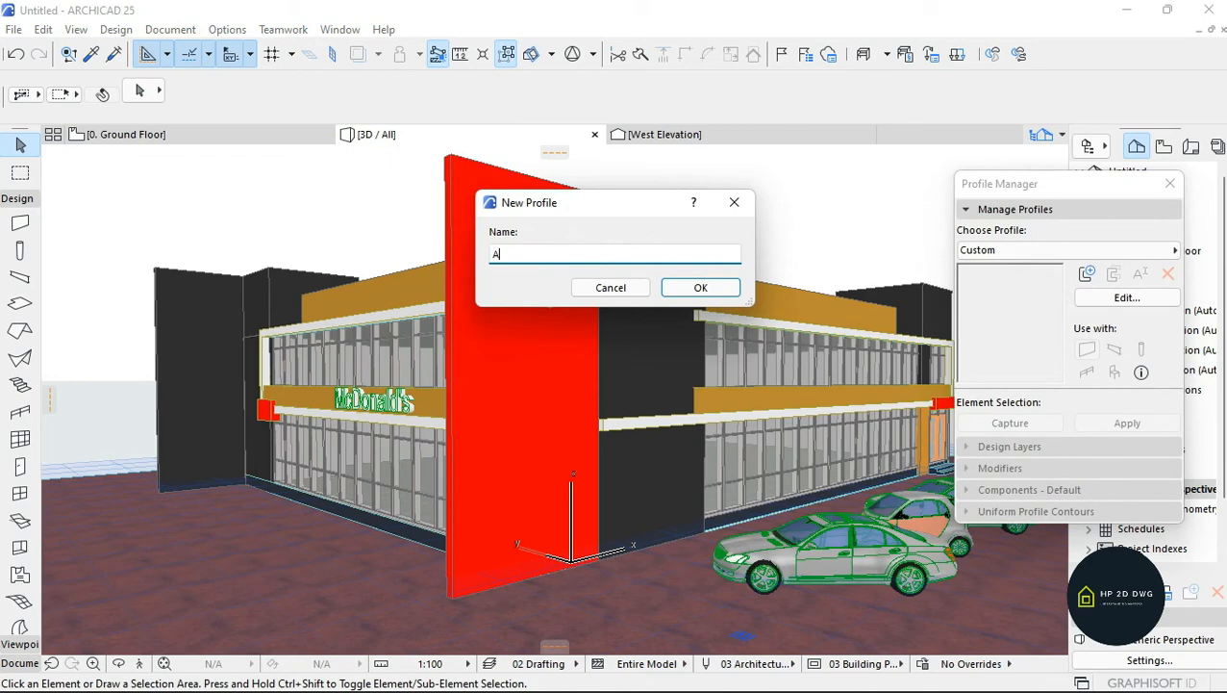
pyautogui.click(701, 288)
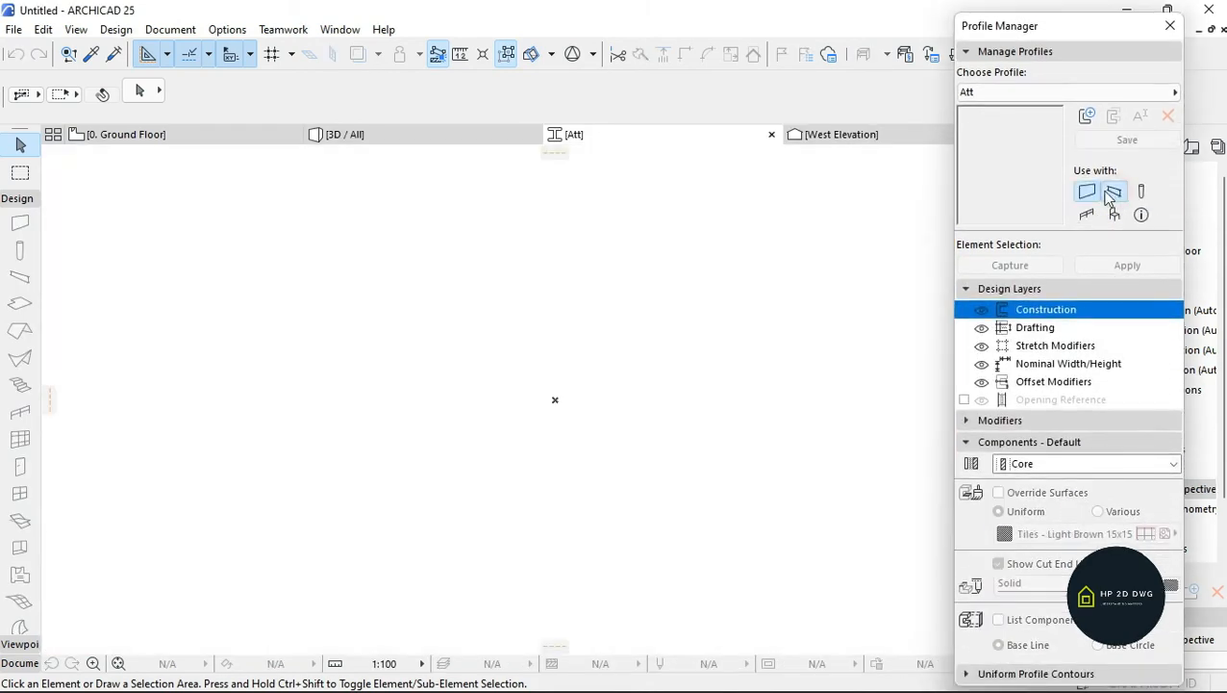
# - Draw a horizontal line from the origin of the Att profile, extending in the positive X direction, with the Line tool
pyautogui.click(18, 663)
pyautogui.click(20, 504)
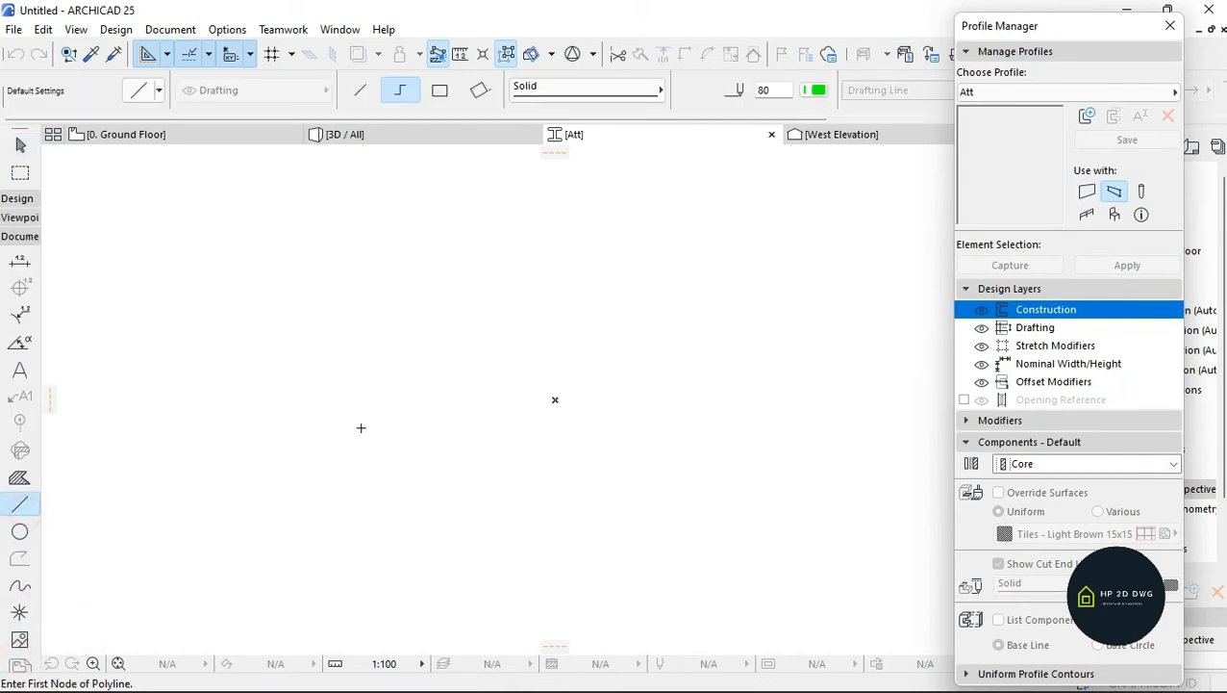
pyautogui.click(554, 397)
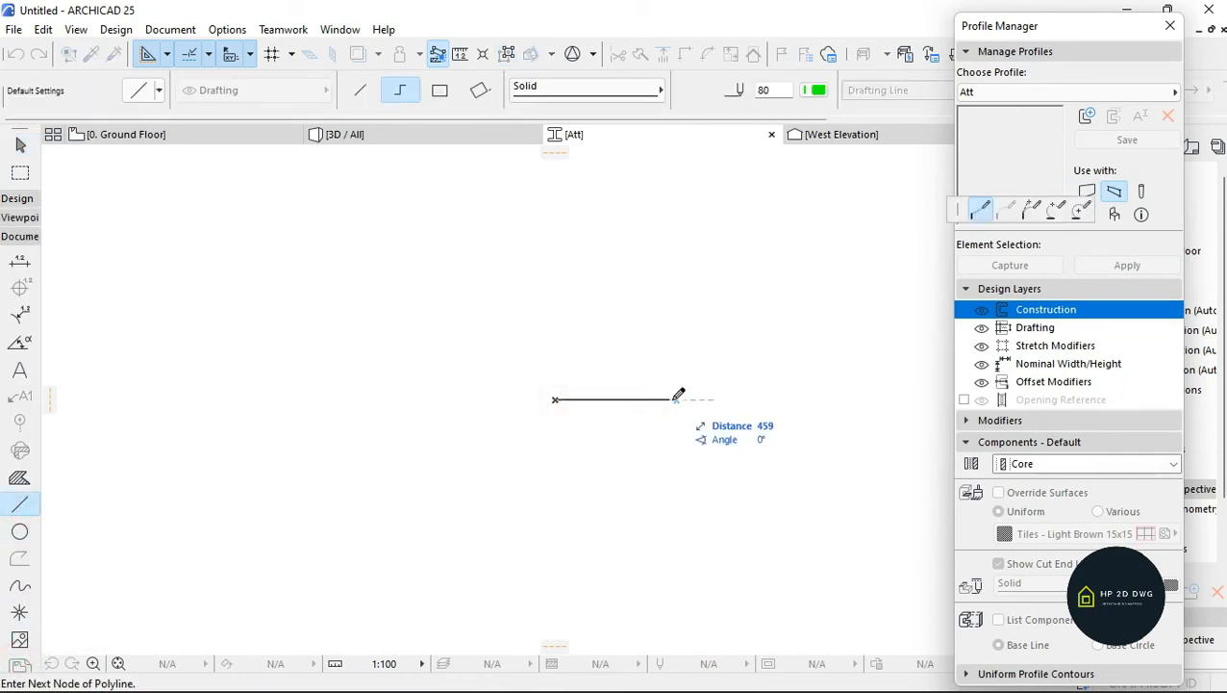
pyautogui.write('22')
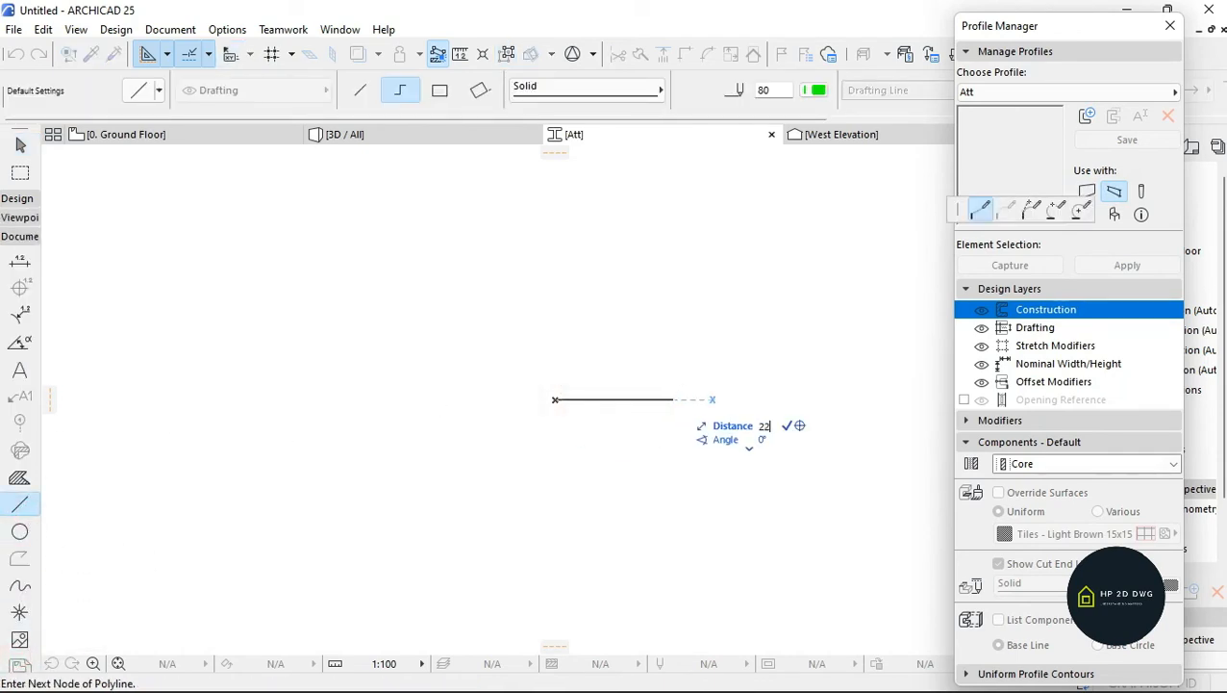
pyautogui.press('Return')
pyautogui.press('Return')
pyautogui.scroll(2, 616, 424)
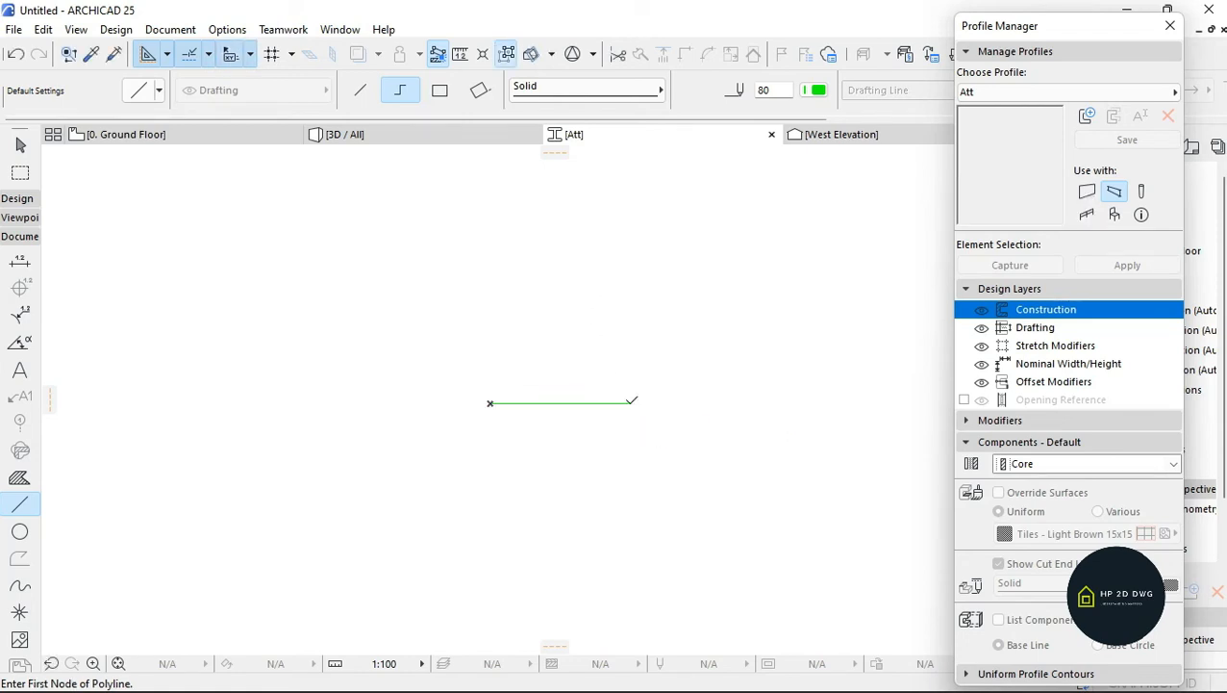
# - Draw a 150 mm vertical line upward from the far end of the horizontal line
pyautogui.click(632, 402)
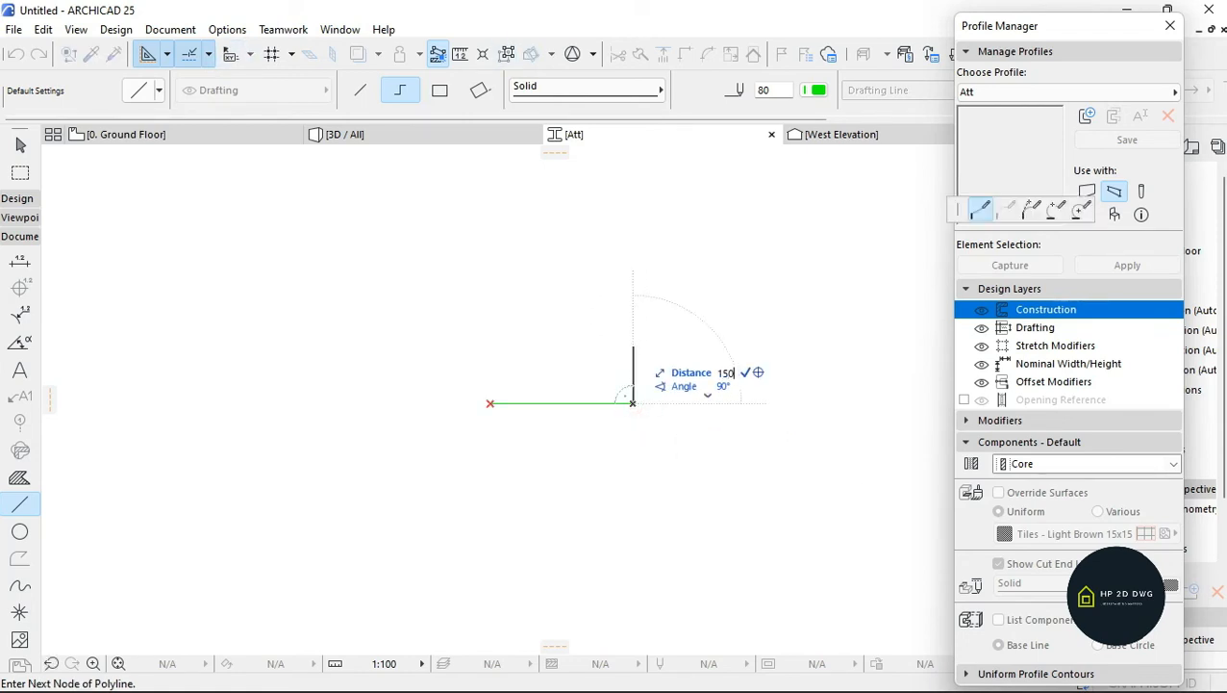
pyautogui.press('Return')
pyautogui.press('Return')
pyautogui.press('Escape')
# - Copy the 150 mm vertical line outward from the base line's far end along the positive X direction
pyautogui.click(634, 387)
pyautogui.hotkey('ctrl', 'shift', 'd')
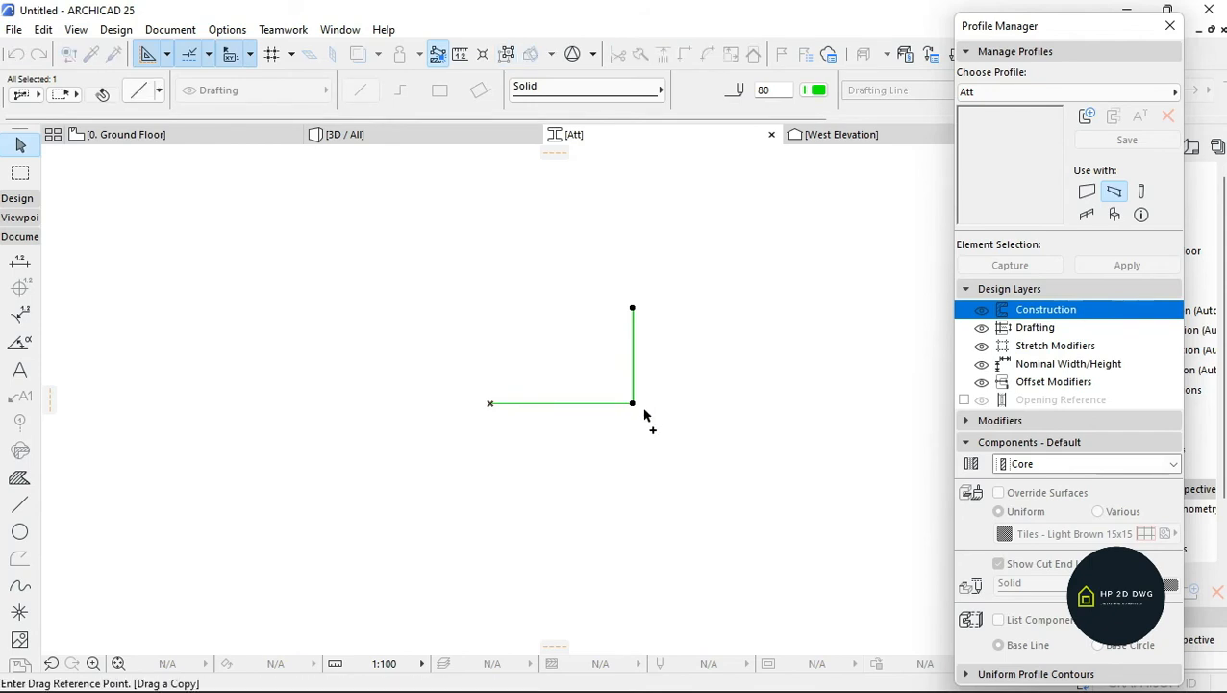
pyautogui.click(633, 403)
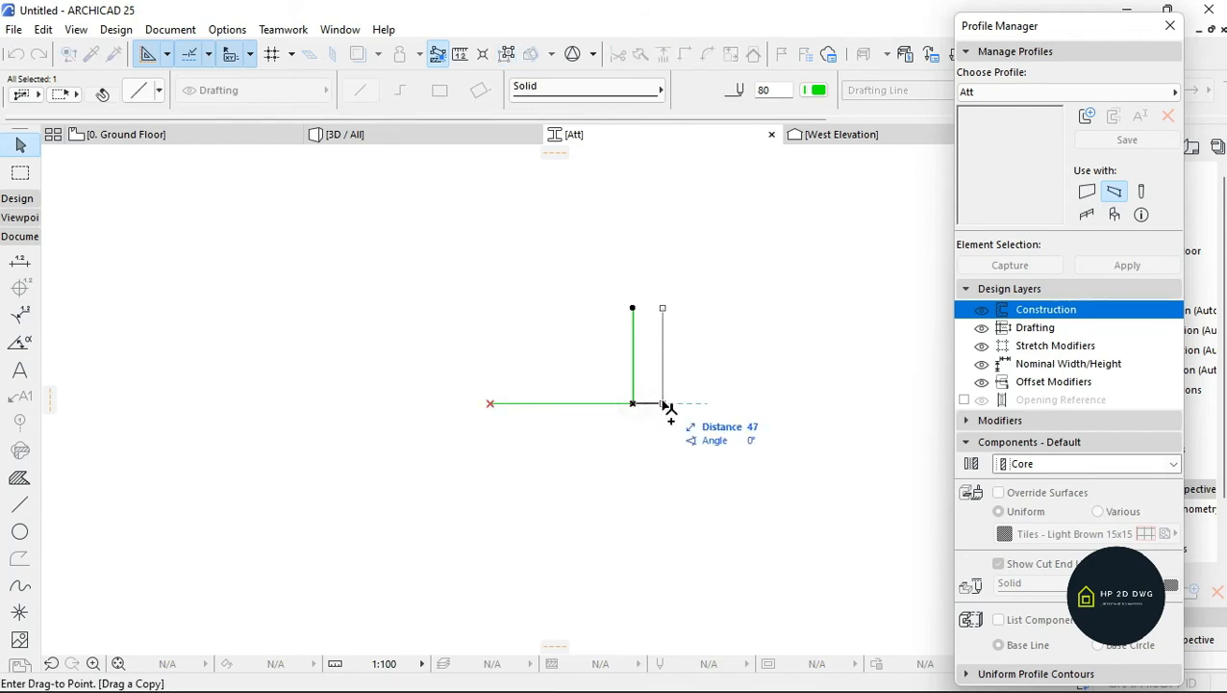
pyautogui.click(680, 404)
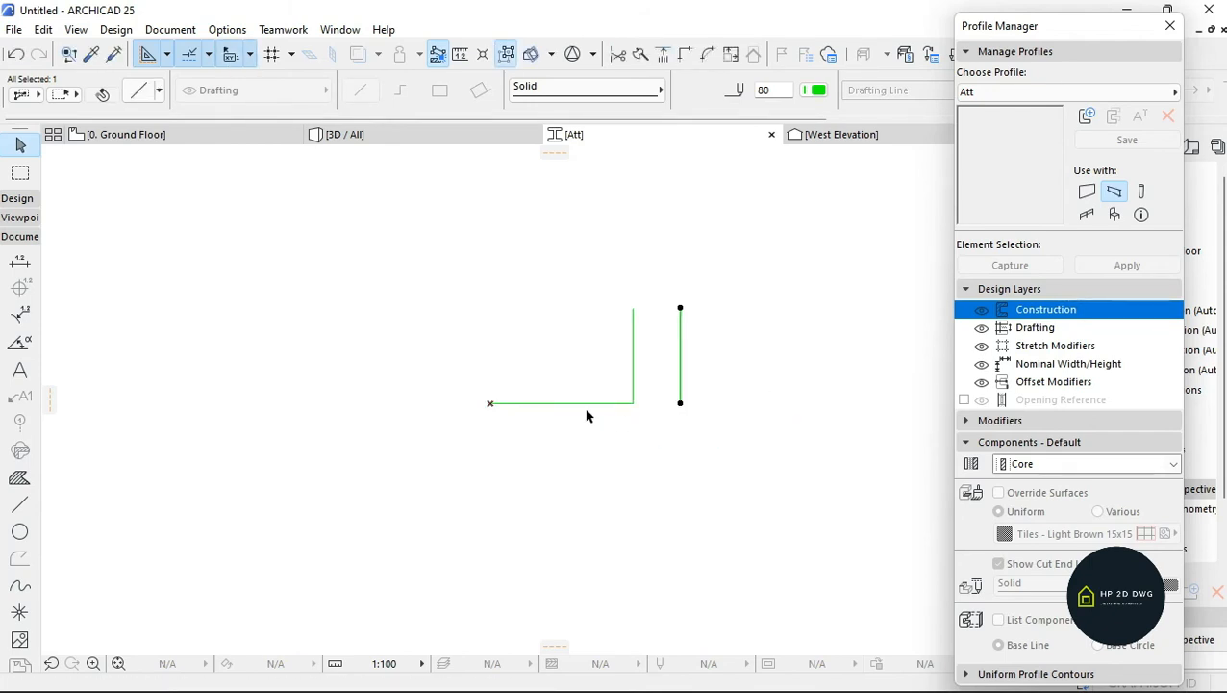
# - Draw a 150 mm vertical line upward from the profile origin with the Line tool
pyautogui.press('Escape')
pyautogui.press('l')
pyautogui.click(489, 403)
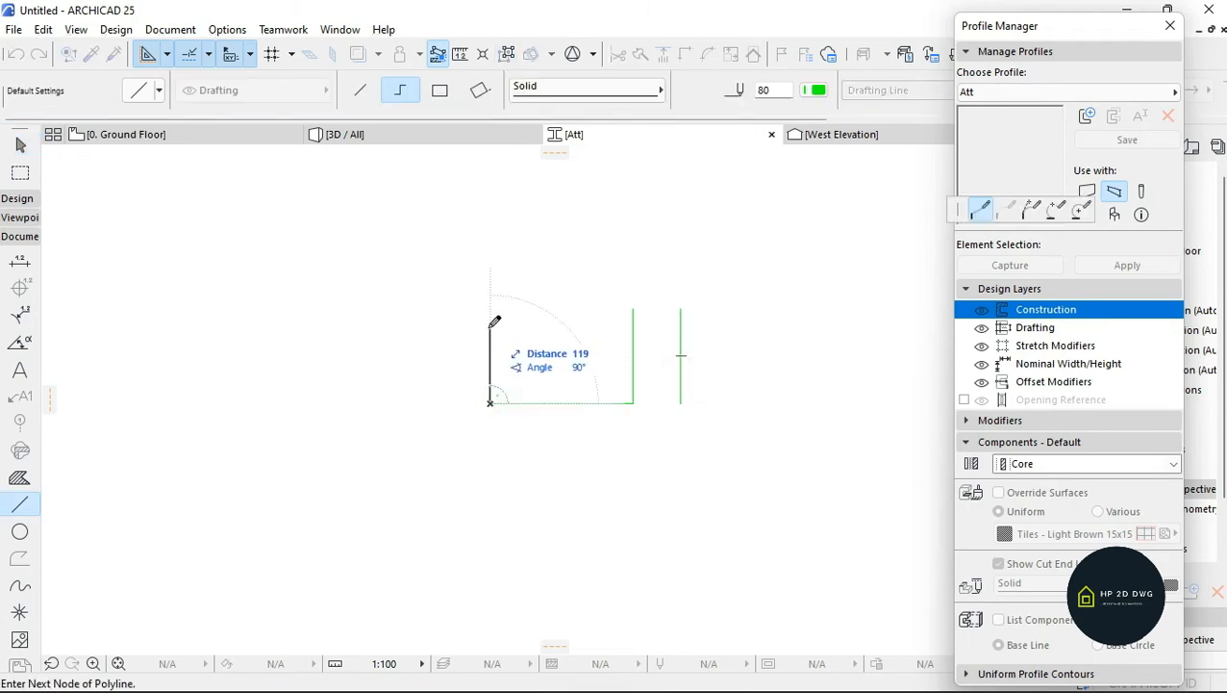
pyautogui.write('150')
pyautogui.press('Return')
pyautogui.press('Escape')
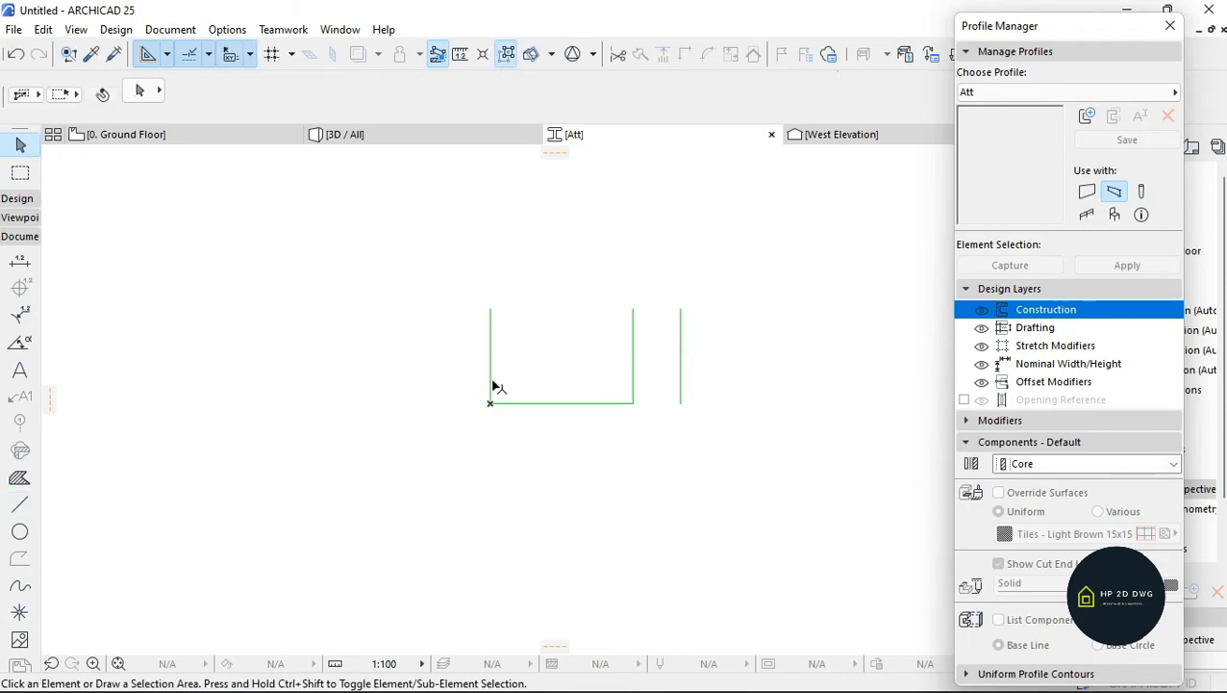
# - Copy the vertical line at the origin 75 mm in the negative X direction and measure the base width from the copy
pyautogui.click(491, 384)
pyautogui.hotkey('ctrl', 'shift', 'd')
pyautogui.click(490, 403)
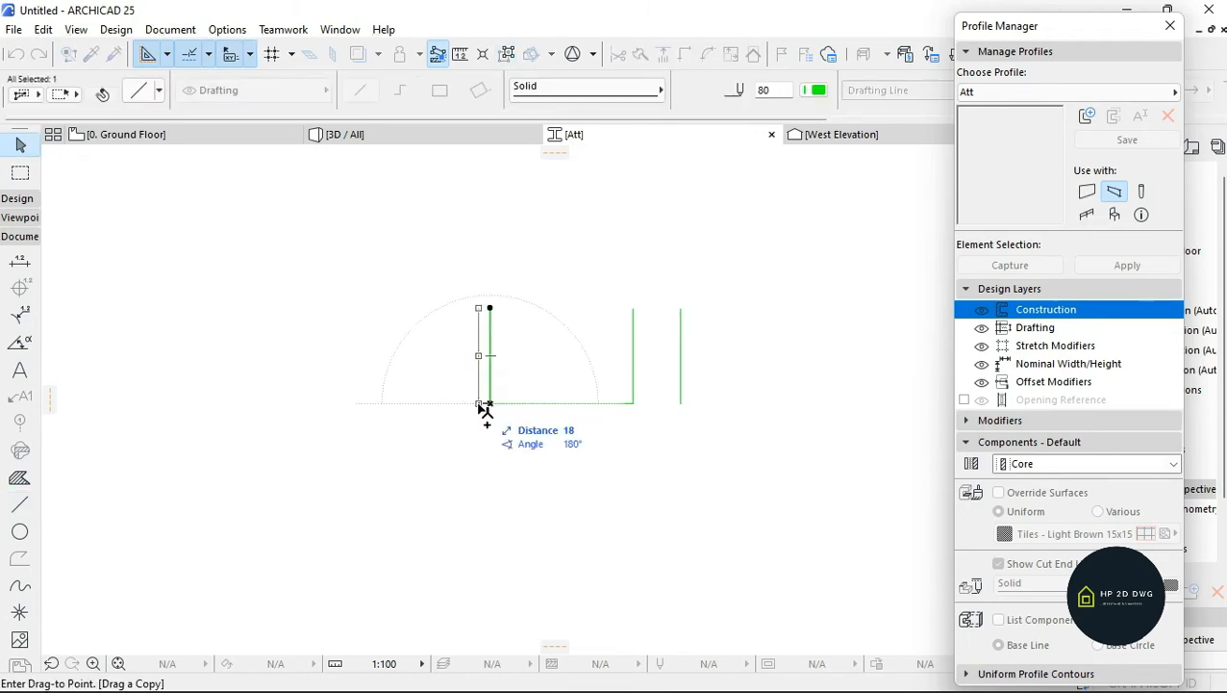
pyautogui.write('75')
pyautogui.press('Return')
pyautogui.press('m')
pyautogui.click(442, 403)
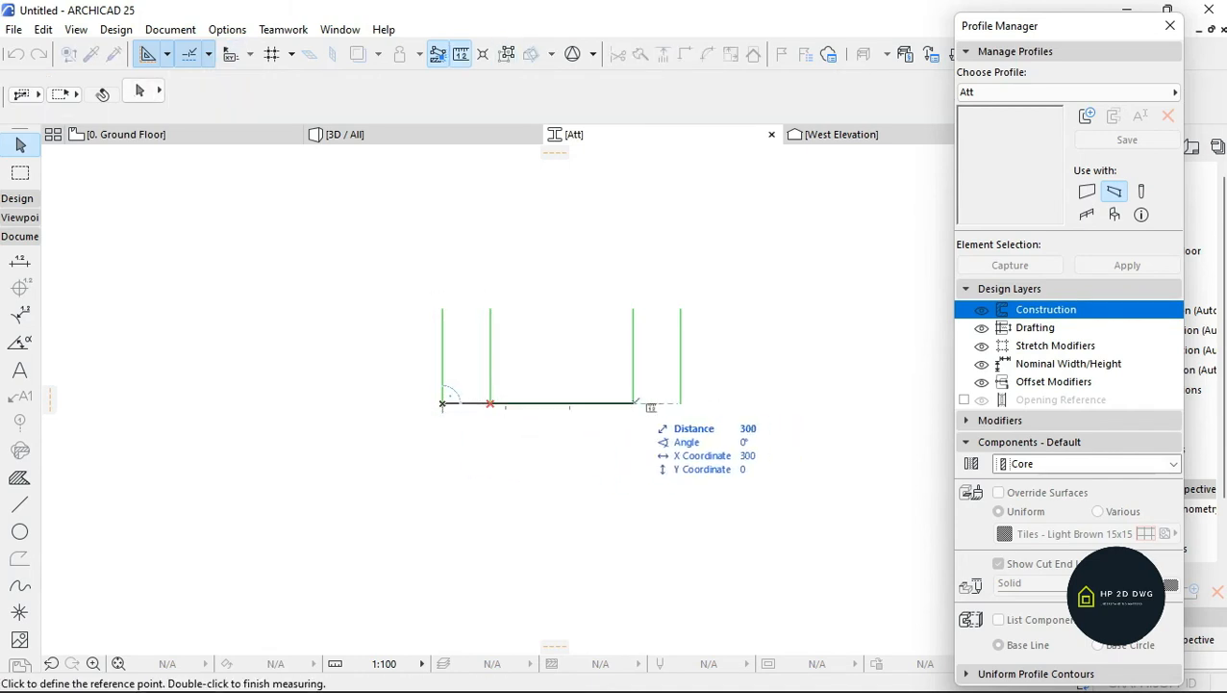
# - Undo the two vertical lines on the origin side and delete the outer copy beyond the base line's far end
pyautogui.press('Escape')
pyautogui.rightClick(681, 390)
pyautogui.click(720, 258)
pyautogui.scroll(2, 590, 369)
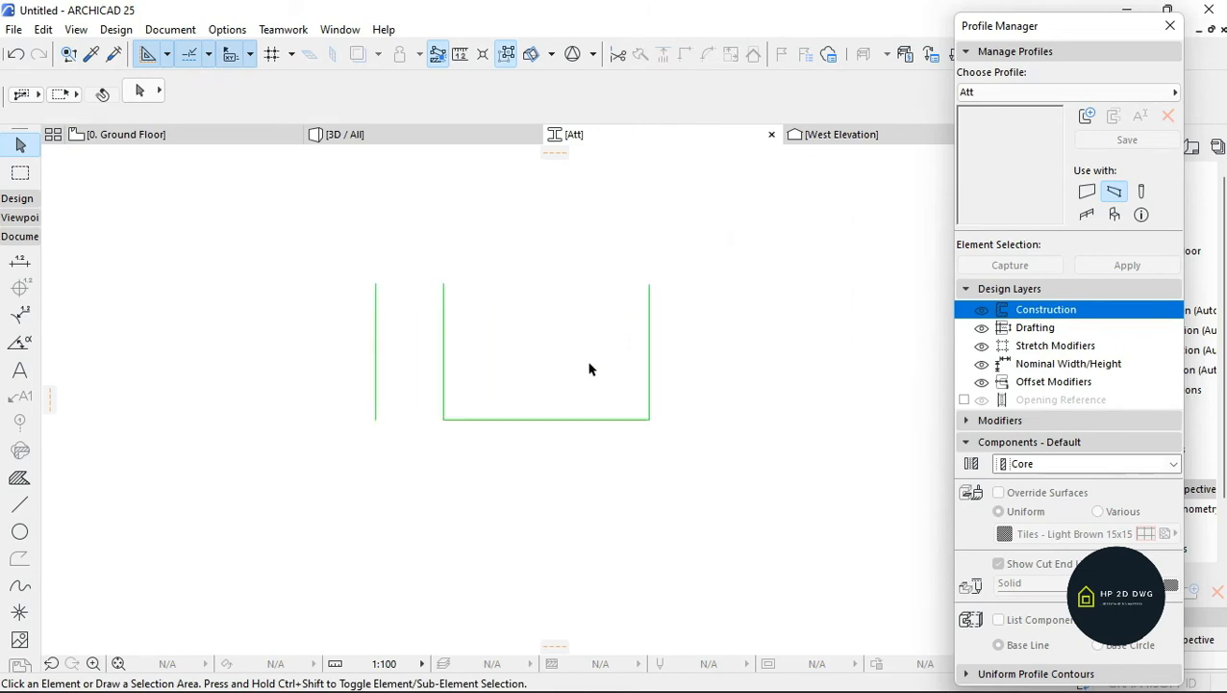
pyautogui.scroll(-1, 577, 363)
pyautogui.hotkey('ctrl', 'z')
pyautogui.hotkey('ctrl', 'z')
pyautogui.hotkey('ctrl', 'z')
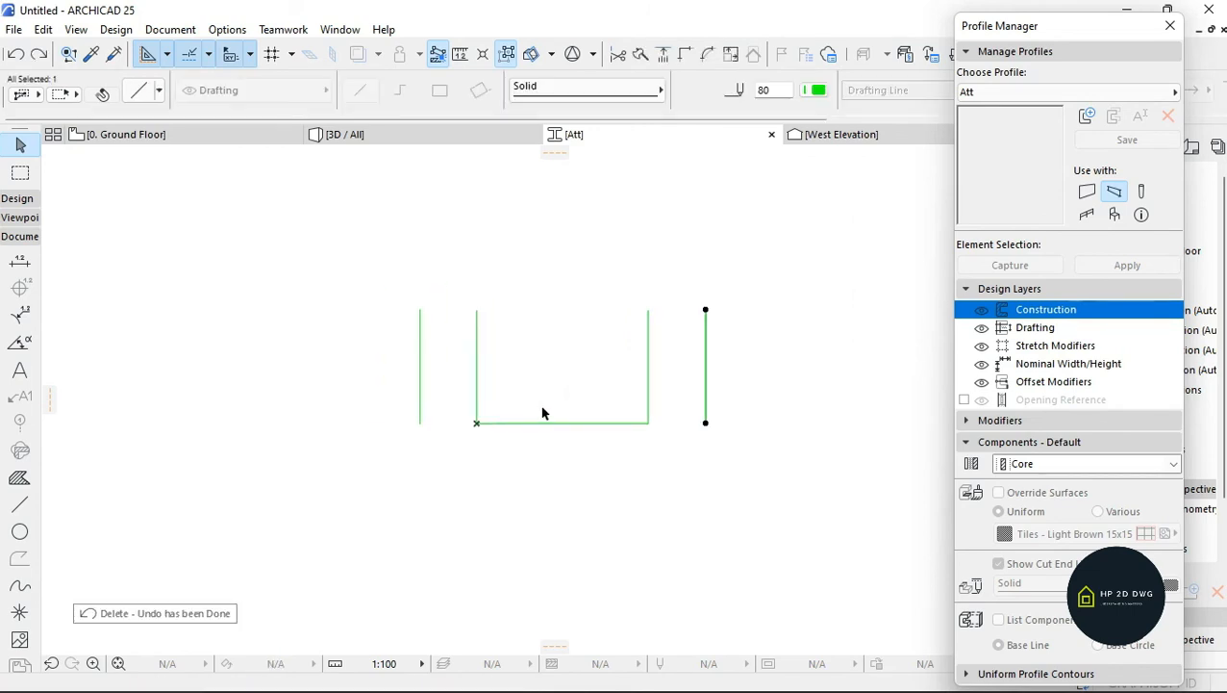
pyautogui.rightClick(720, 389)
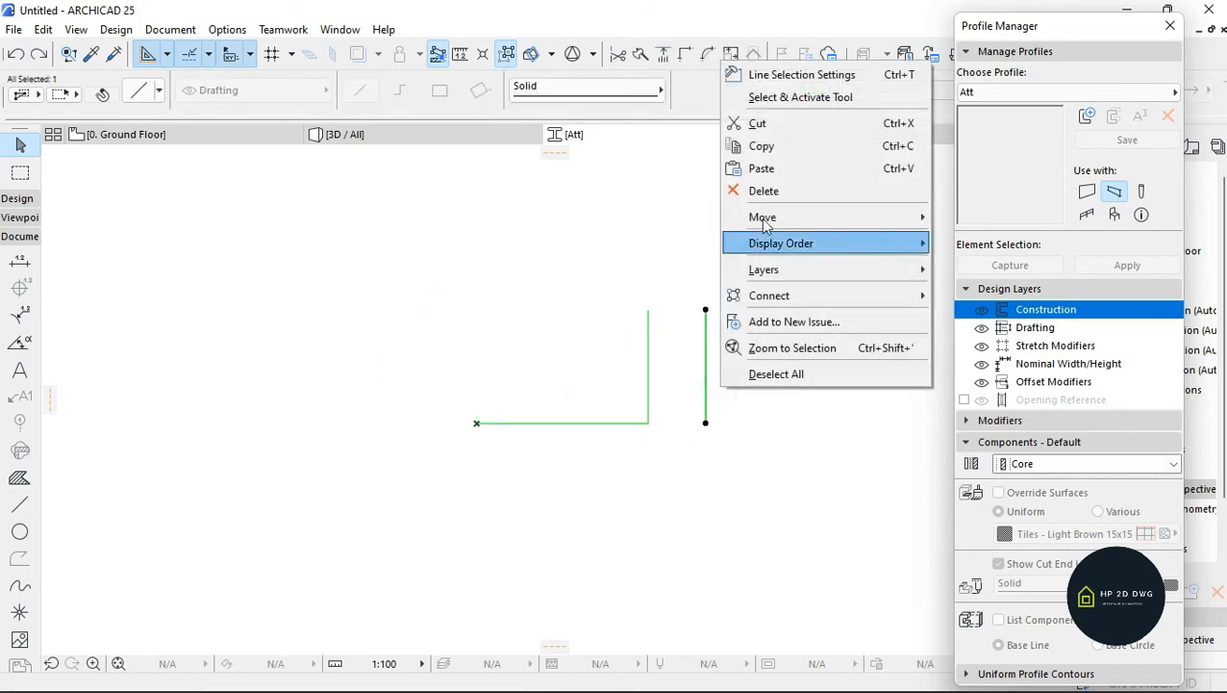
pyautogui.click(763, 193)
# - Copy the remaining vertical line 37.5 mm in the positive X direction and stretch the base line to meet the copy
pyautogui.click(649, 409)
pyautogui.hotkey('ctrl', 'shift', 'd')
pyautogui.click(649, 423)
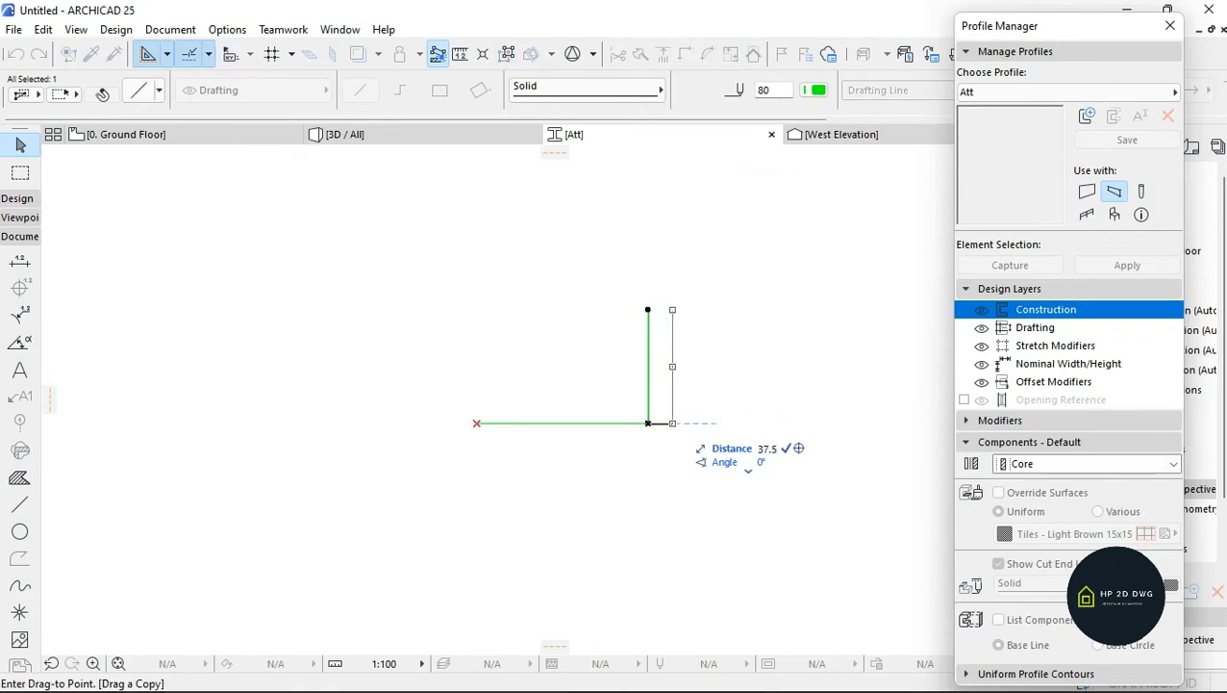
pyautogui.click(678, 423)
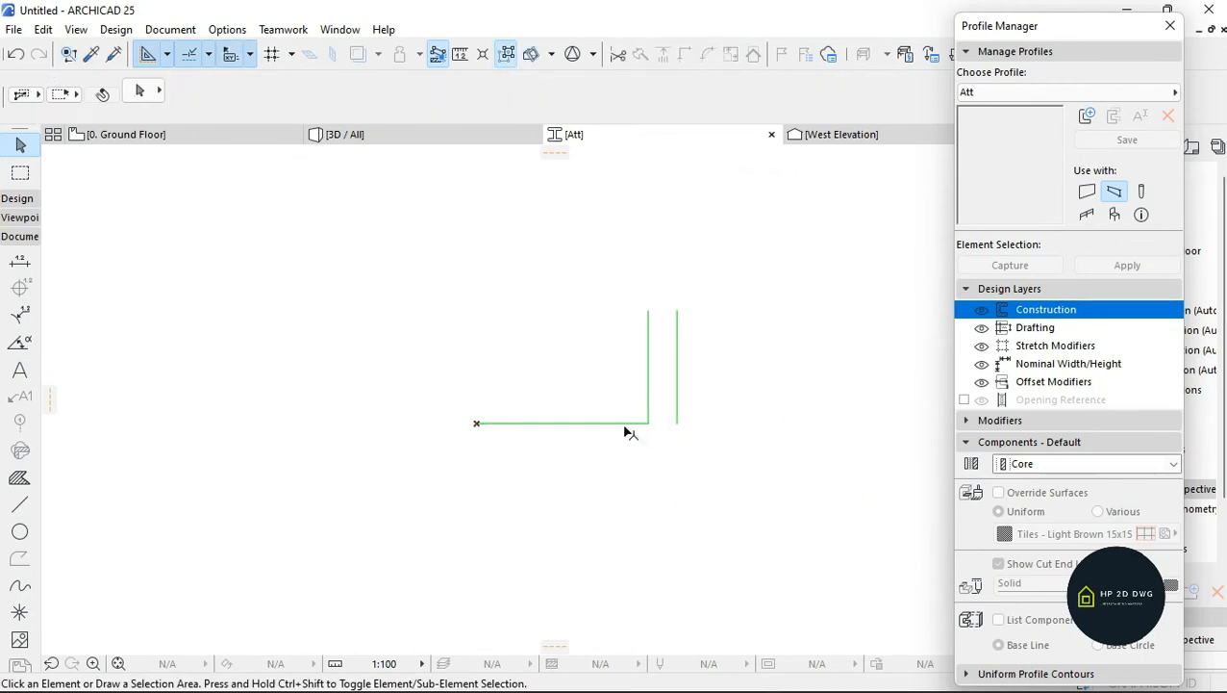
pyautogui.click(649, 424)
pyautogui.click(677, 423)
# - Draw a 150 mm vertical line upward from the profile origin to match the opposite side
pyautogui.press('l')
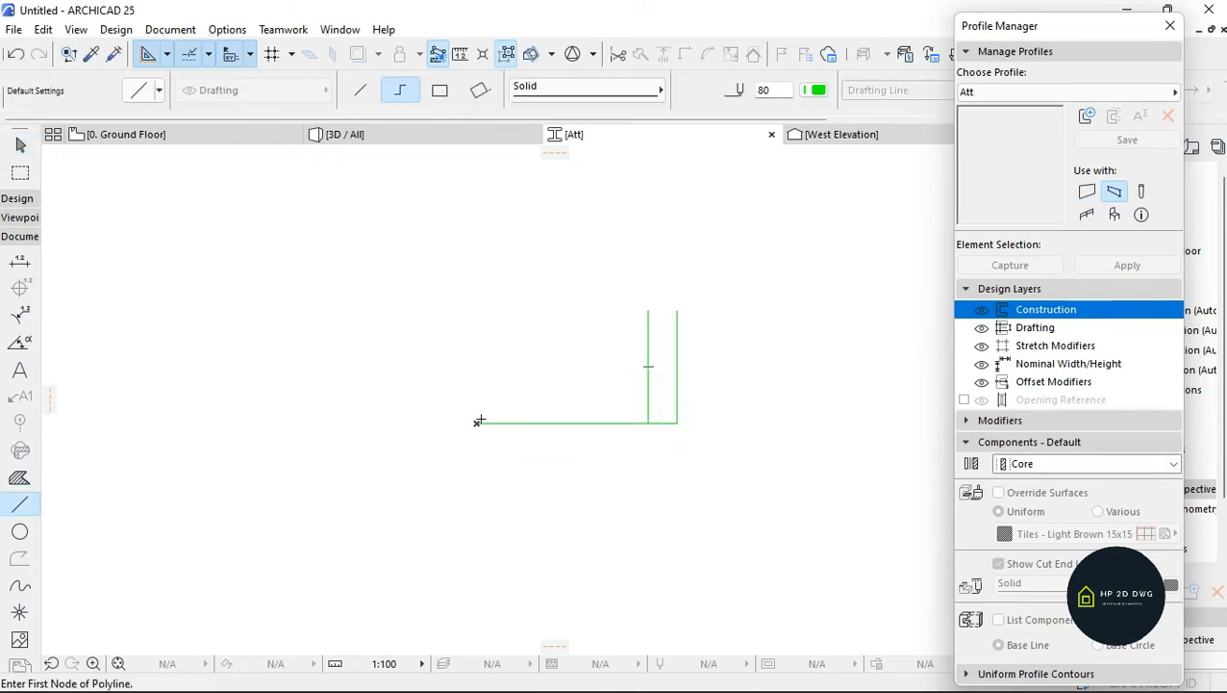
pyautogui.click(476, 423)
pyautogui.write('150')
pyautogui.press('Return')
pyautogui.press('Return')
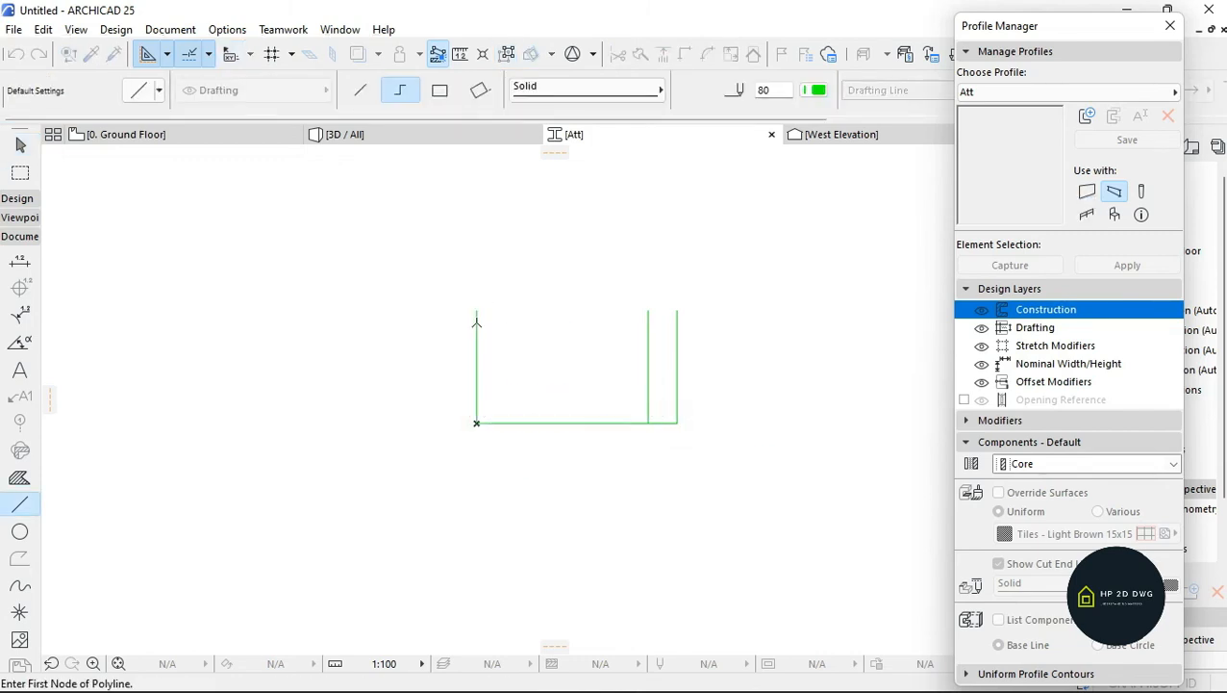
pyautogui.press('Escape')
# - Copy the origin's vertical line 37.5 mm in the negative X direction and measure the distance between the two outer lines
pyautogui.click(478, 391)
pyautogui.hotkey('ctrl', 'shift', 'd')
pyautogui.click(476, 423)
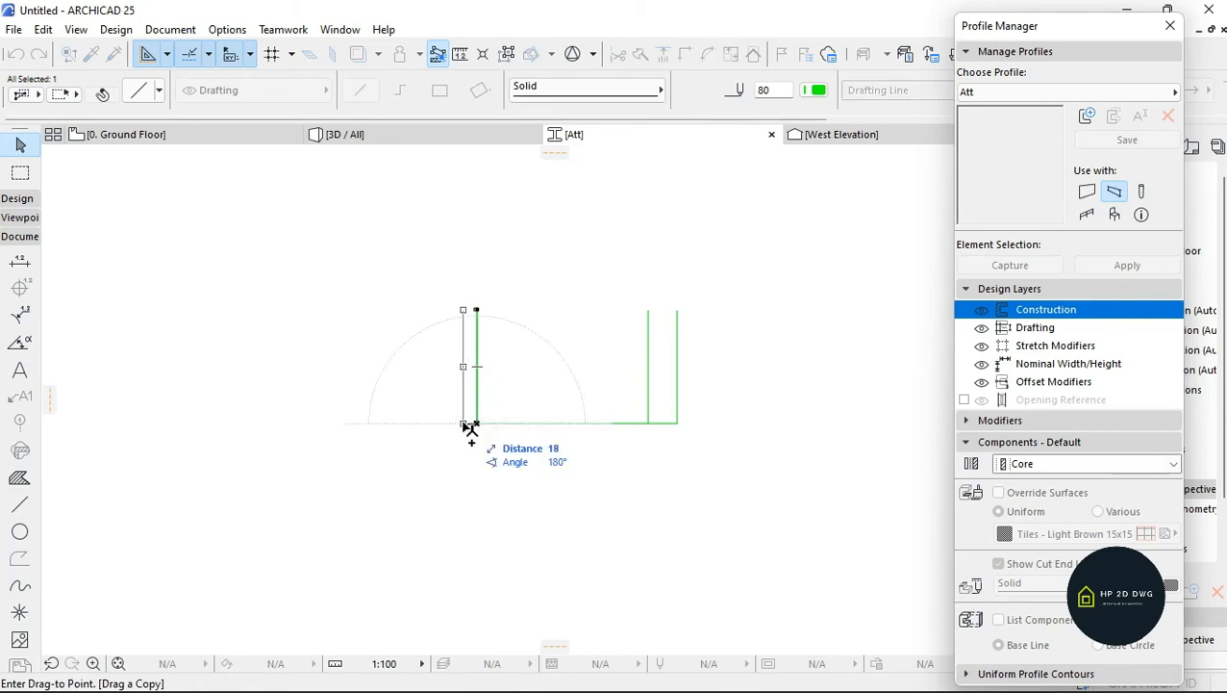
pyautogui.write('37')
pyautogui.press('Return')
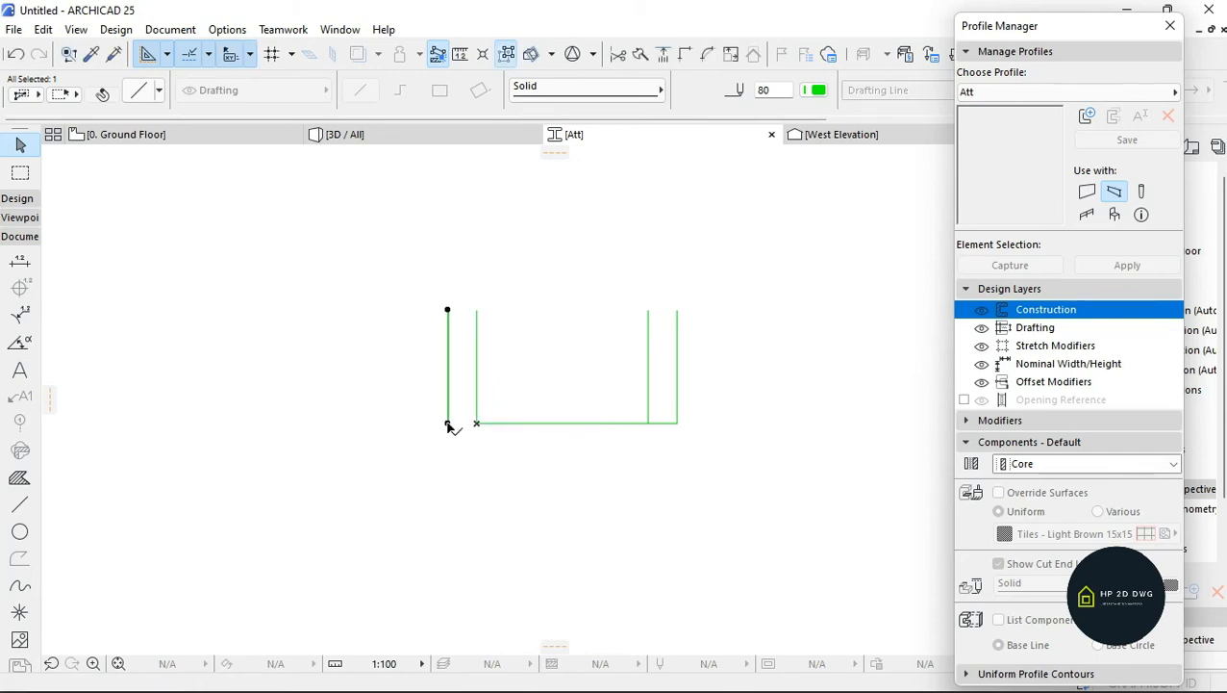
pyautogui.press('m')
pyautogui.click(447, 423)
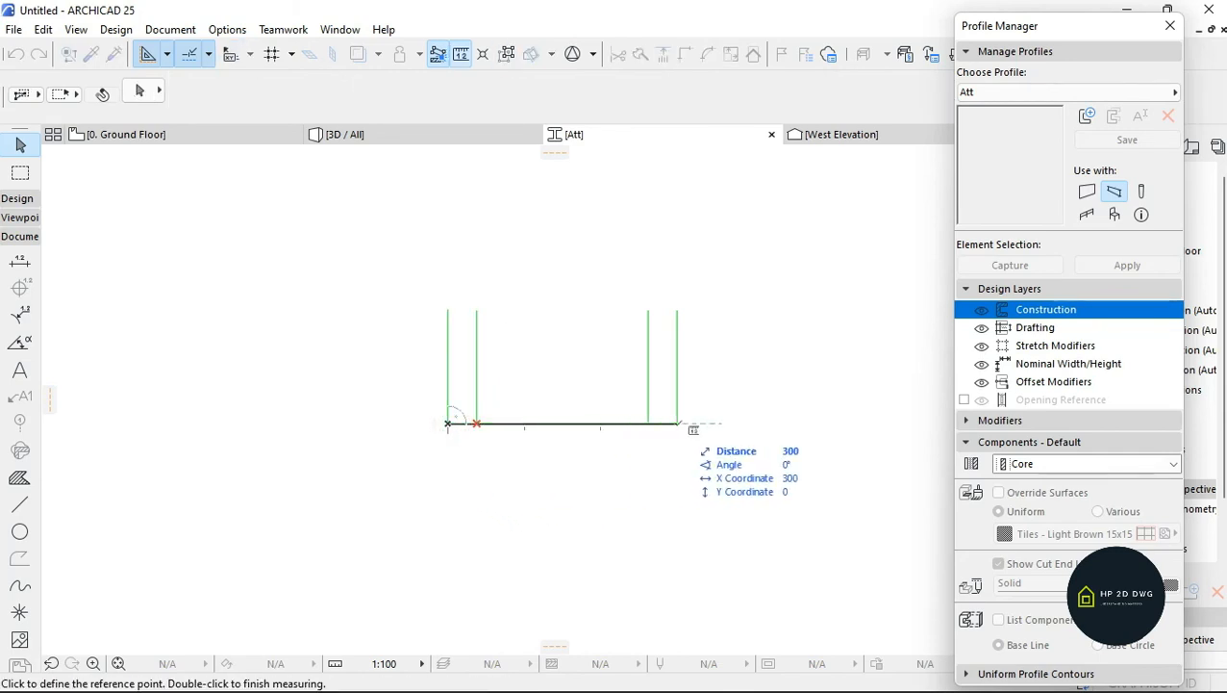
pyautogui.press('Escape')
# - Stretch the base line to the outer vertical line beyond the origin and close the rectangle with a matching line across the upper ends
pyautogui.click(567, 423)
pyautogui.click(476, 424)
pyautogui.click(448, 424)
pyautogui.press('Escape')
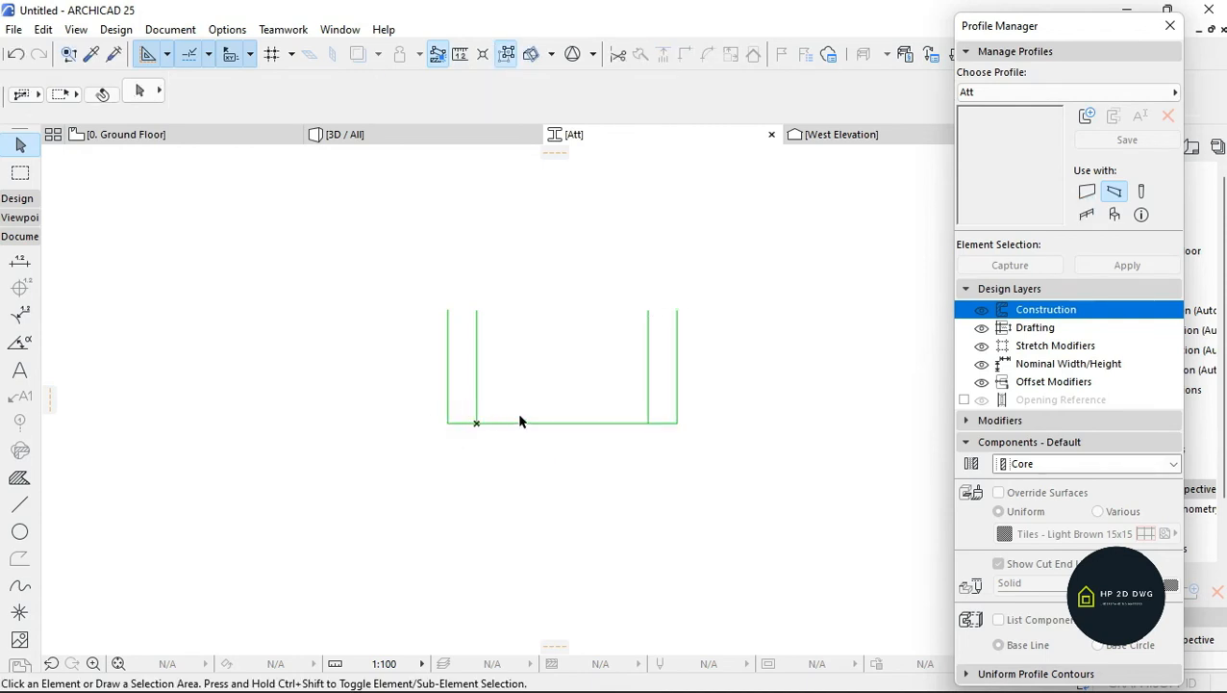
pyautogui.keyDown('alt'); pyautogui.click(520, 423); pyautogui.keyUp('alt')
pyautogui.click(477, 310)
pyautogui.doubleClick(677, 310)
pyautogui.press('Escape')
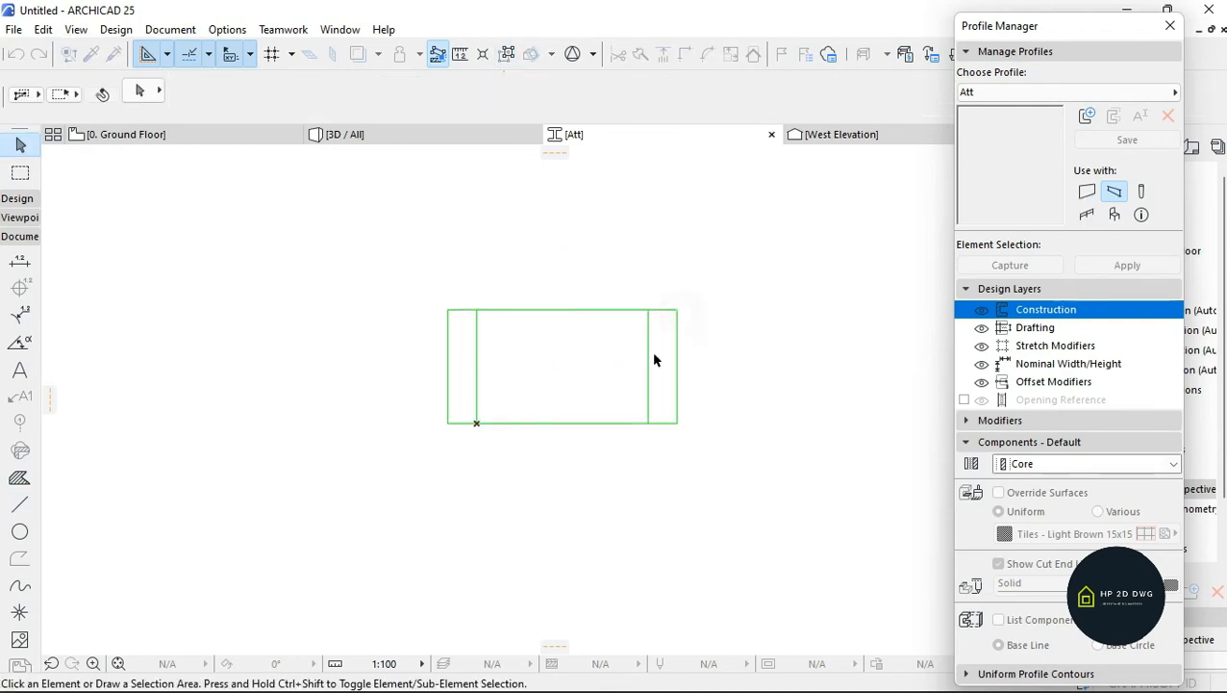
# - Delete the two inner vertical lines, leaving only the rectangle's outline
pyautogui.click(649, 360)
pyautogui.rightClick(708, 349)
pyautogui.click(760, 480)
pyautogui.click(477, 350)
pyautogui.rightClick(490, 269)
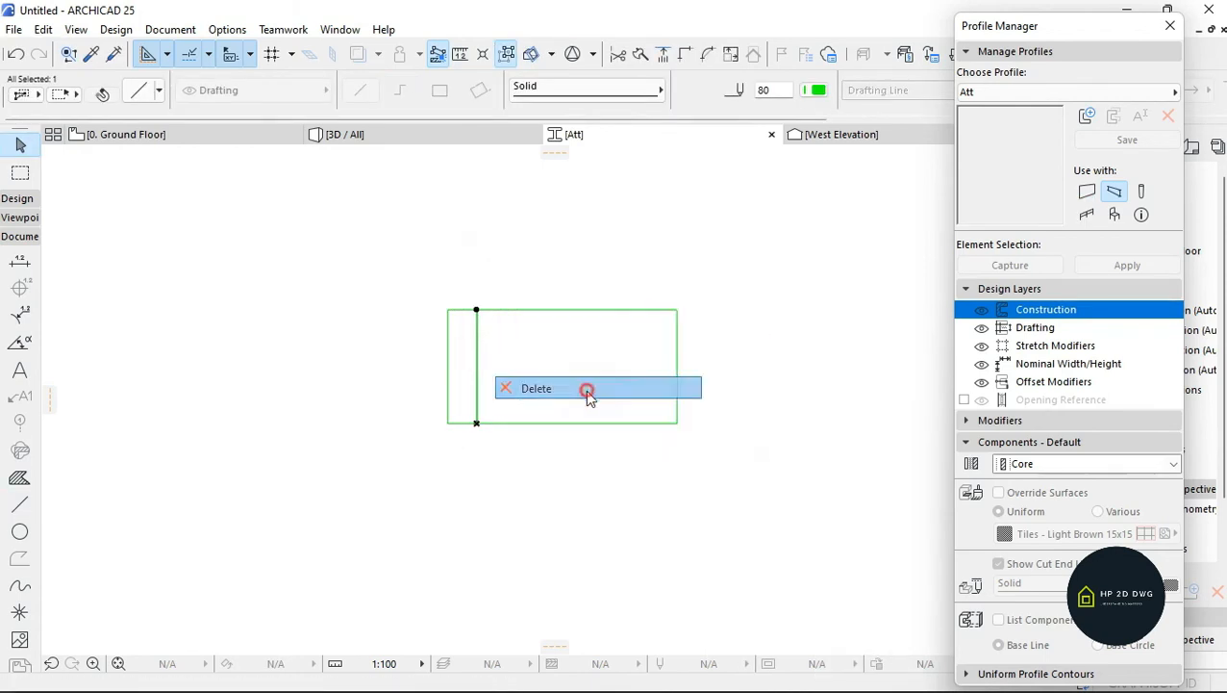
pyautogui.click(584, 389)
# - Fill the inside of the rectangular outline with the Fill tool on the Construction layer
pyautogui.click(19, 478)
pyautogui.click(576, 378)
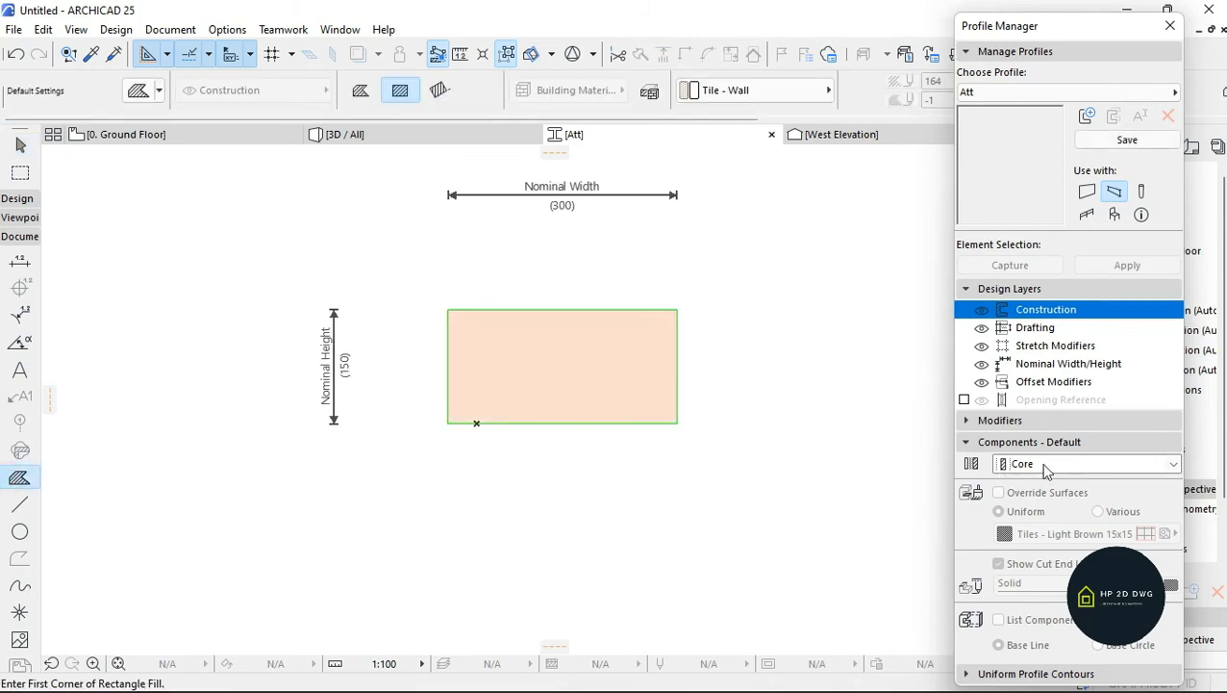
pyautogui.press('Escape')
# - Set the rectangular fill's component type to Finish and its uniform surface override to Paint - Glossy White
pyautogui.click(656, 373)
pyautogui.click(1063, 464)
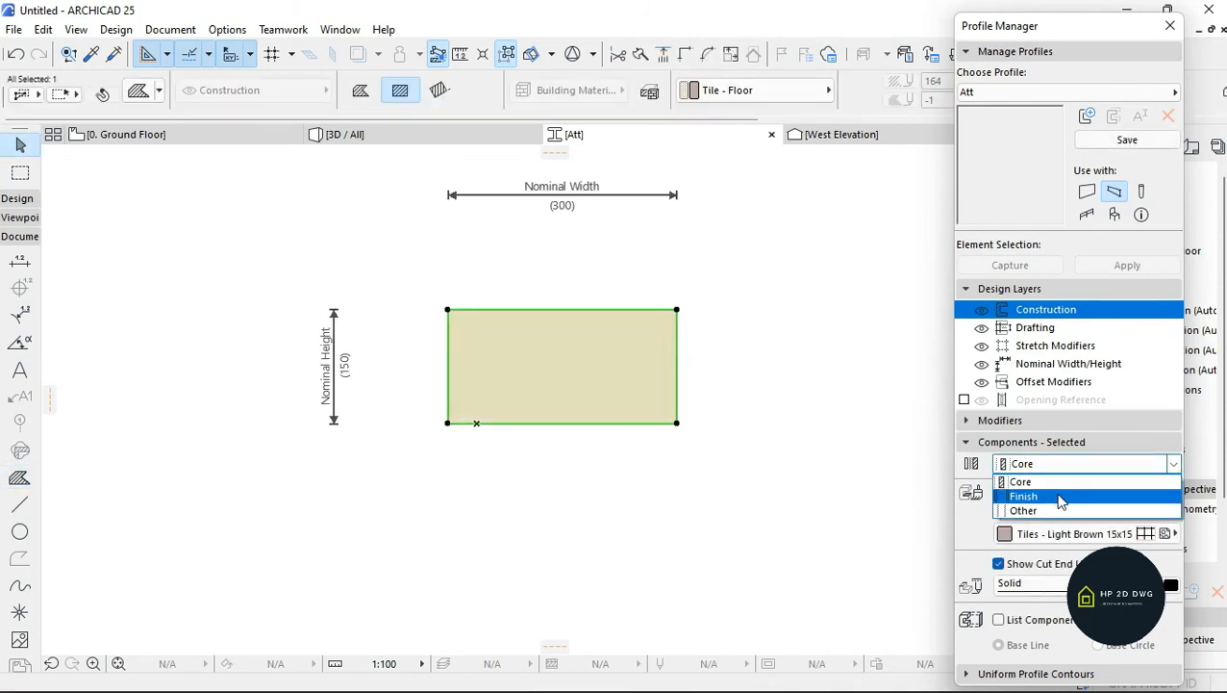
pyautogui.click(1067, 493)
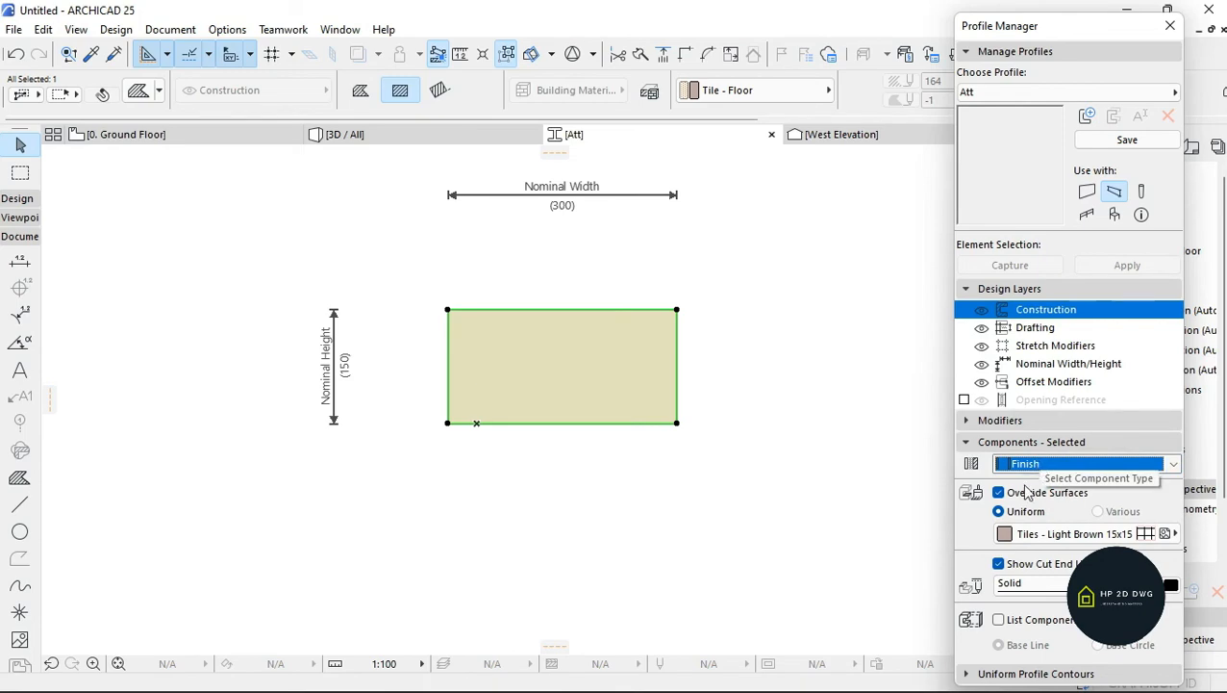
pyautogui.click(1067, 533)
pyautogui.click(654, 185)
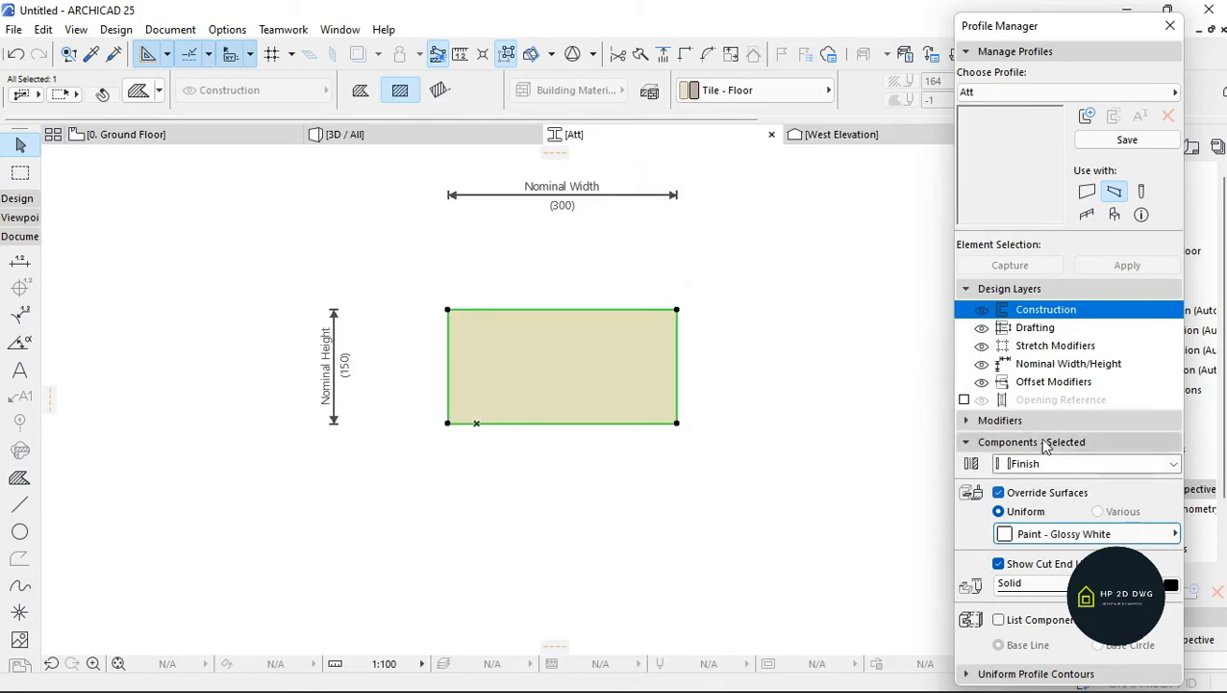
# - Enable the Opening Reference layer and the Width Stretch and Height Stretch modifiers, and save the Att profile
pyautogui.click(964, 400)
pyautogui.click(1000, 421)
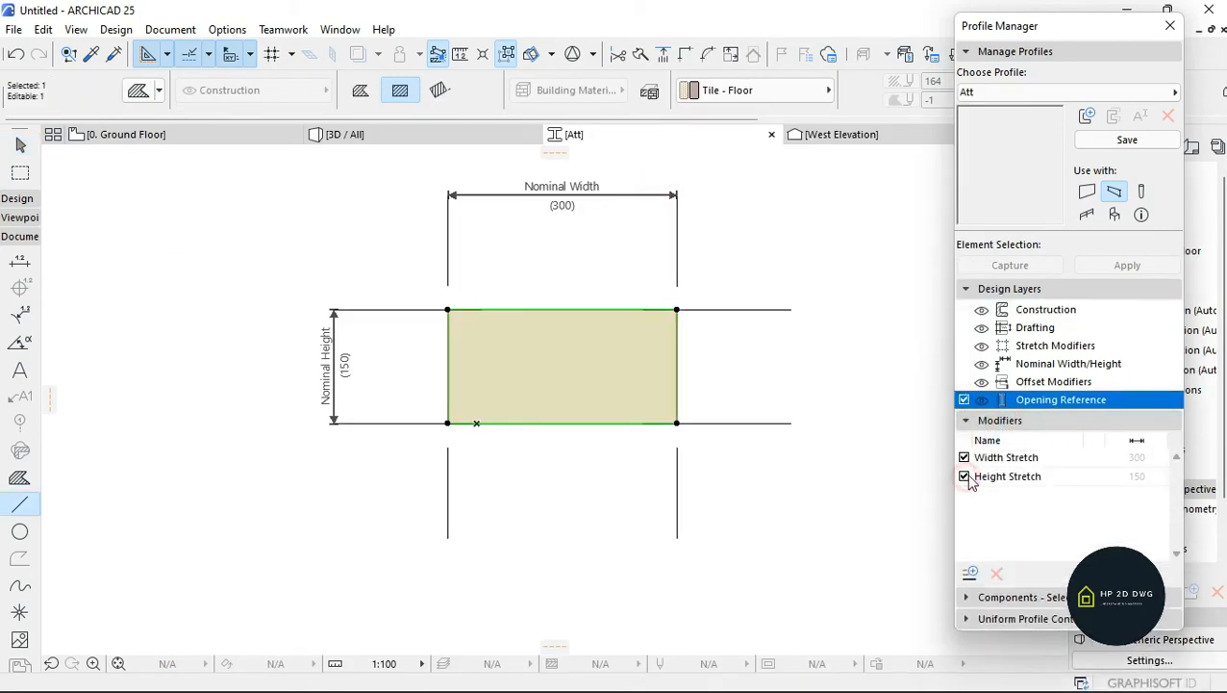
pyautogui.click(1125, 140)
# - Close the Profile Manager, check the 2. Story plan, and view the sign wall's upper edge from above in 3D
pyautogui.click(343, 135)
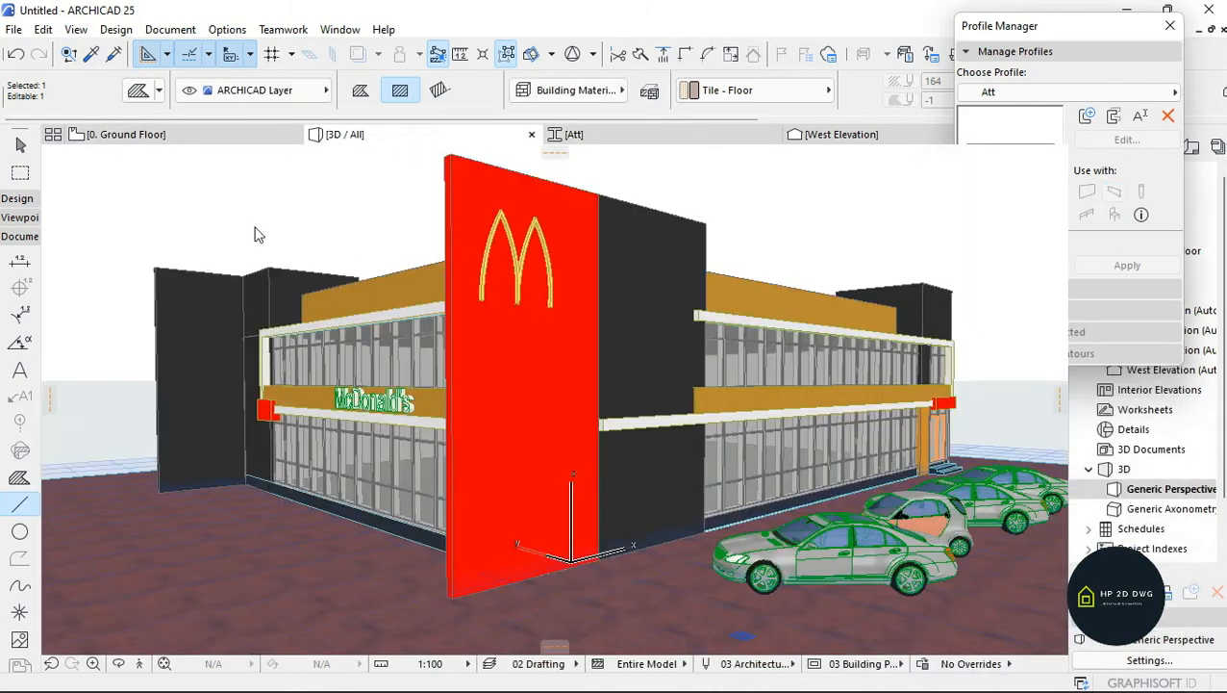
pyautogui.click(126, 135)
pyautogui.click(1170, 25)
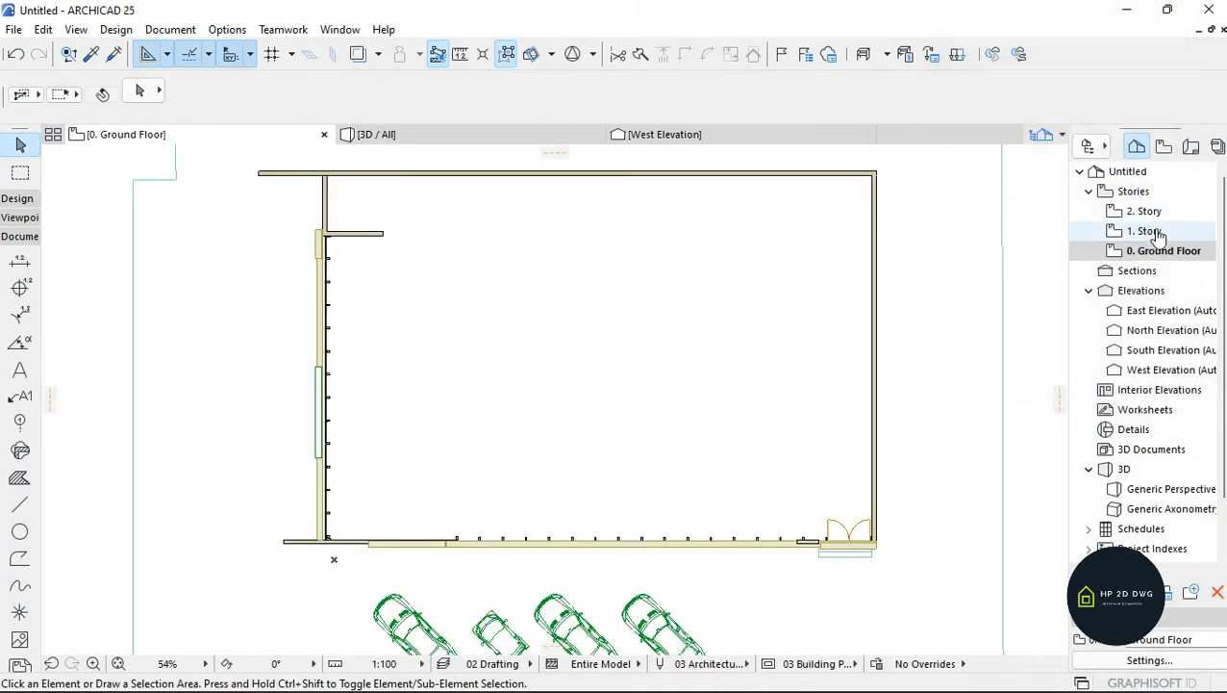
pyautogui.doubleClick(1144, 211)
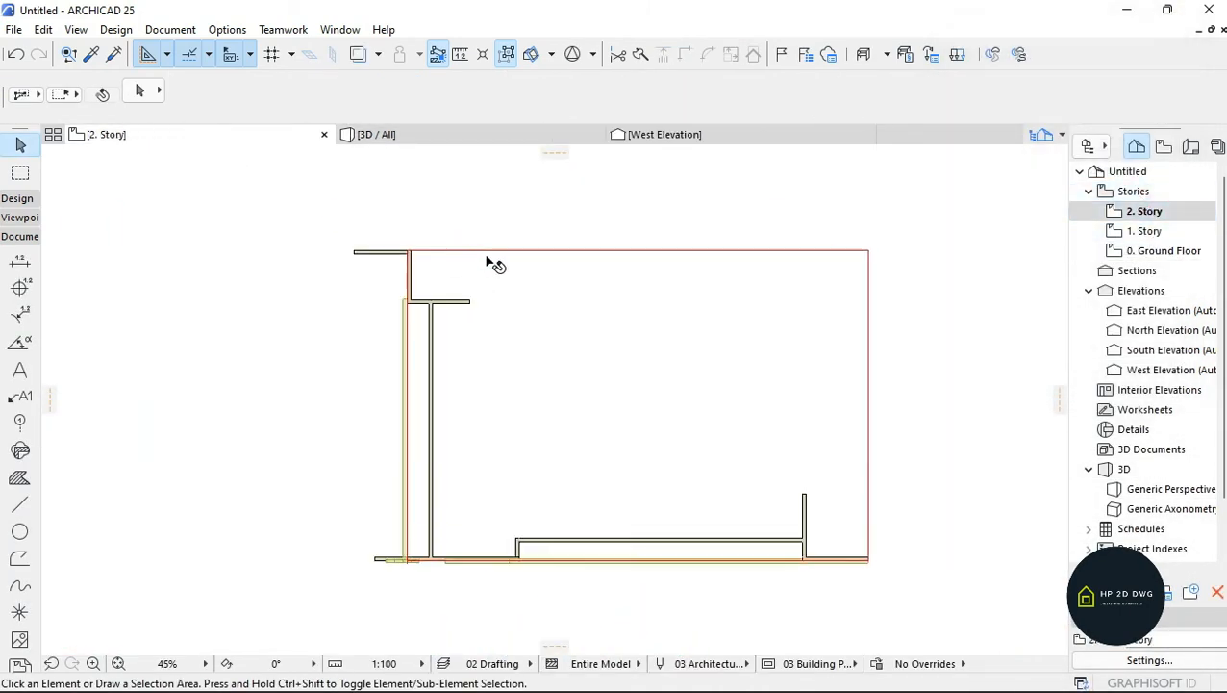
pyautogui.click(434, 140)
pyautogui.click(136, 664)
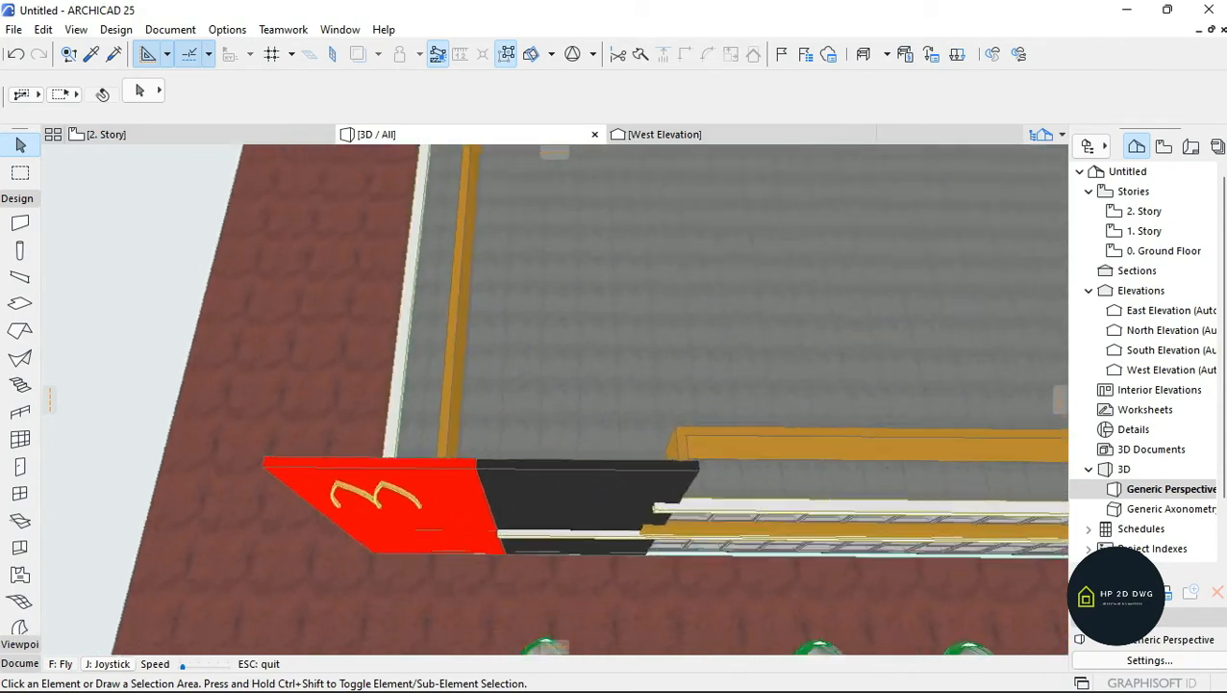
pyautogui.press('Escape')
# - Set the Beam tool defaults to the Att complex profile with a Paint - Glossy White surface override
pyautogui.click(20, 223)
pyautogui.click(20, 277)
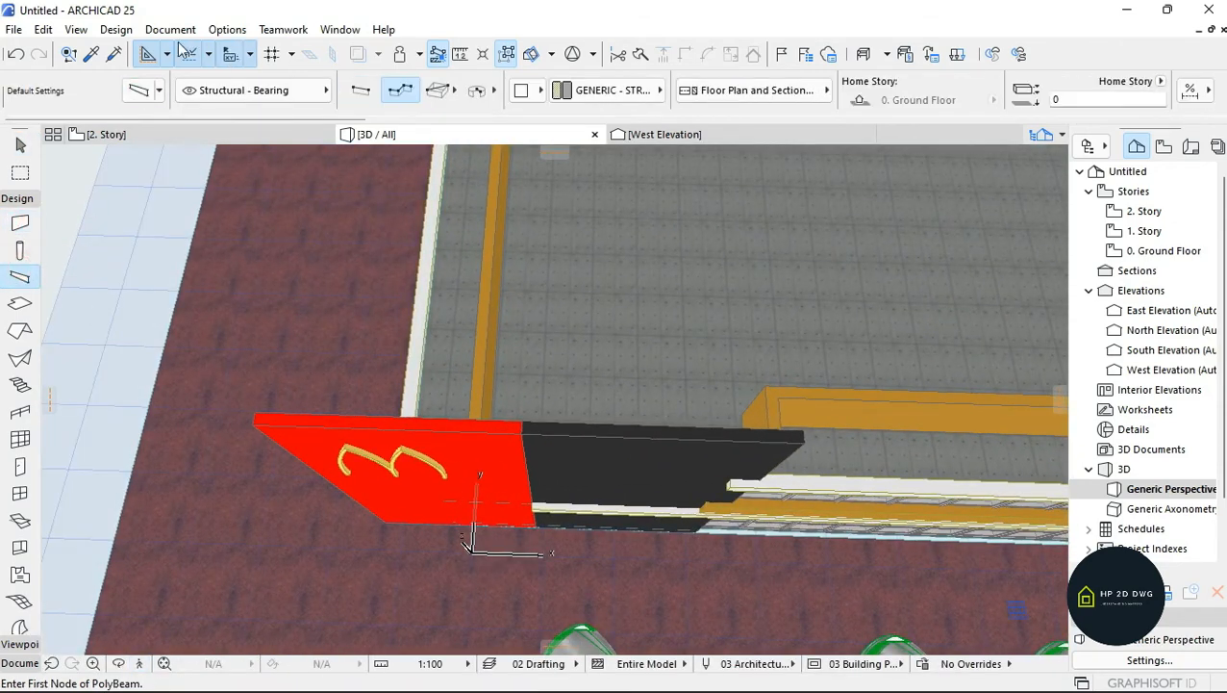
pyautogui.doubleClick(19, 276)
pyautogui.click(528, 275)
pyautogui.click(558, 294)
pyautogui.click(657, 325)
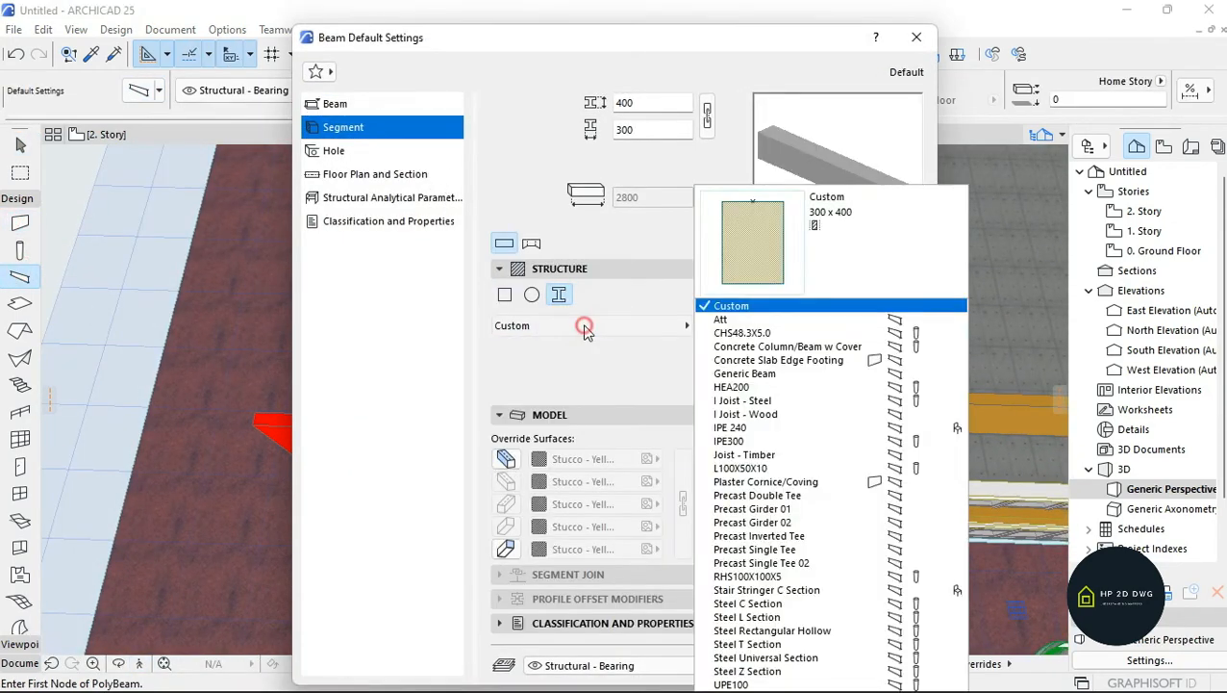
pyautogui.click(746, 330)
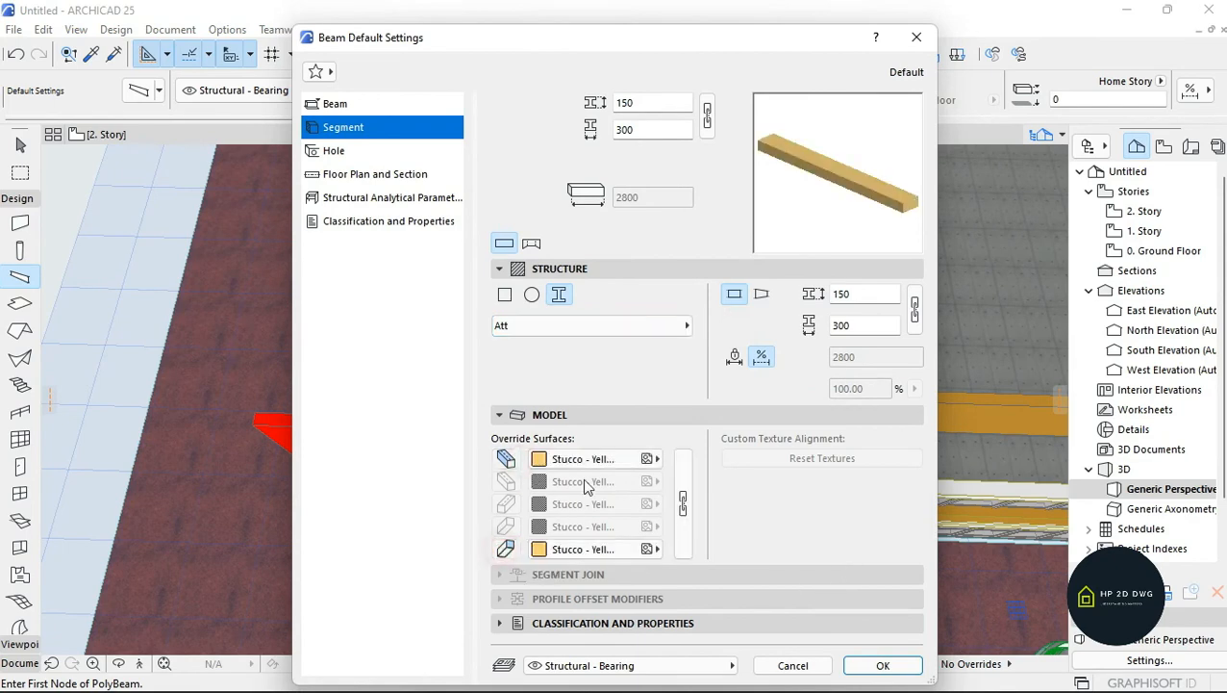
pyautogui.click(584, 459)
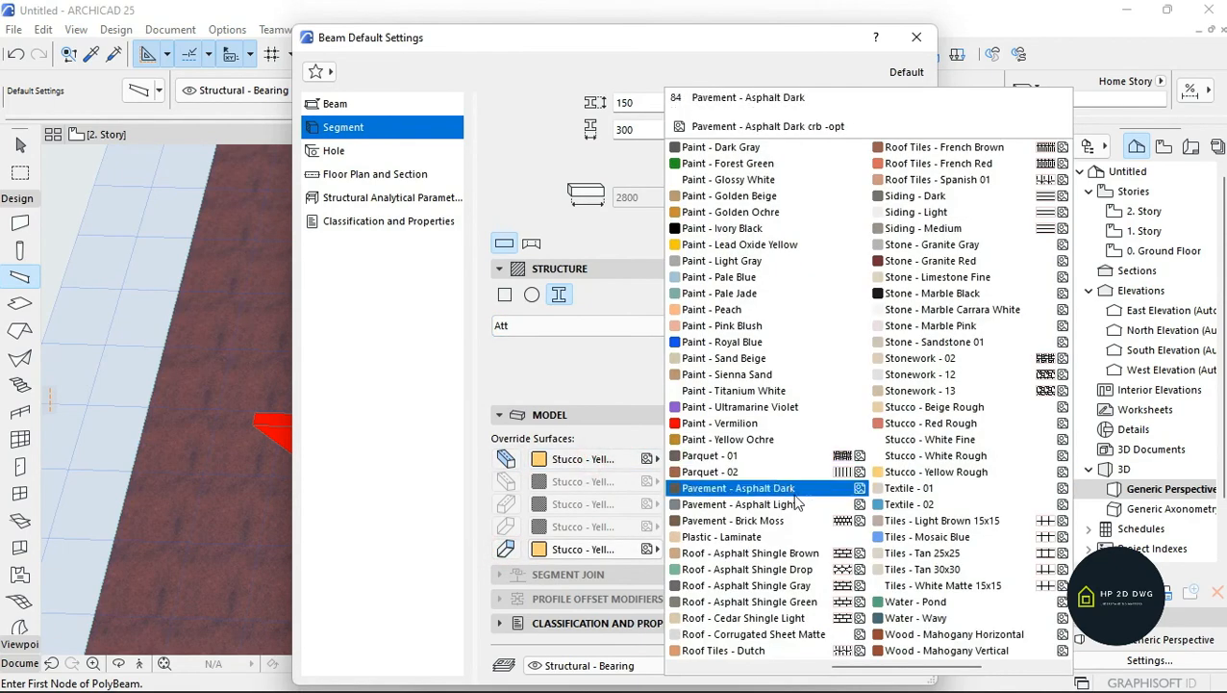
pyautogui.click(762, 180)
pyautogui.click(882, 664)
# - Place an Att beam along the upper edge of the red and black sign wall, from one end to the other
pyautogui.click(252, 416)
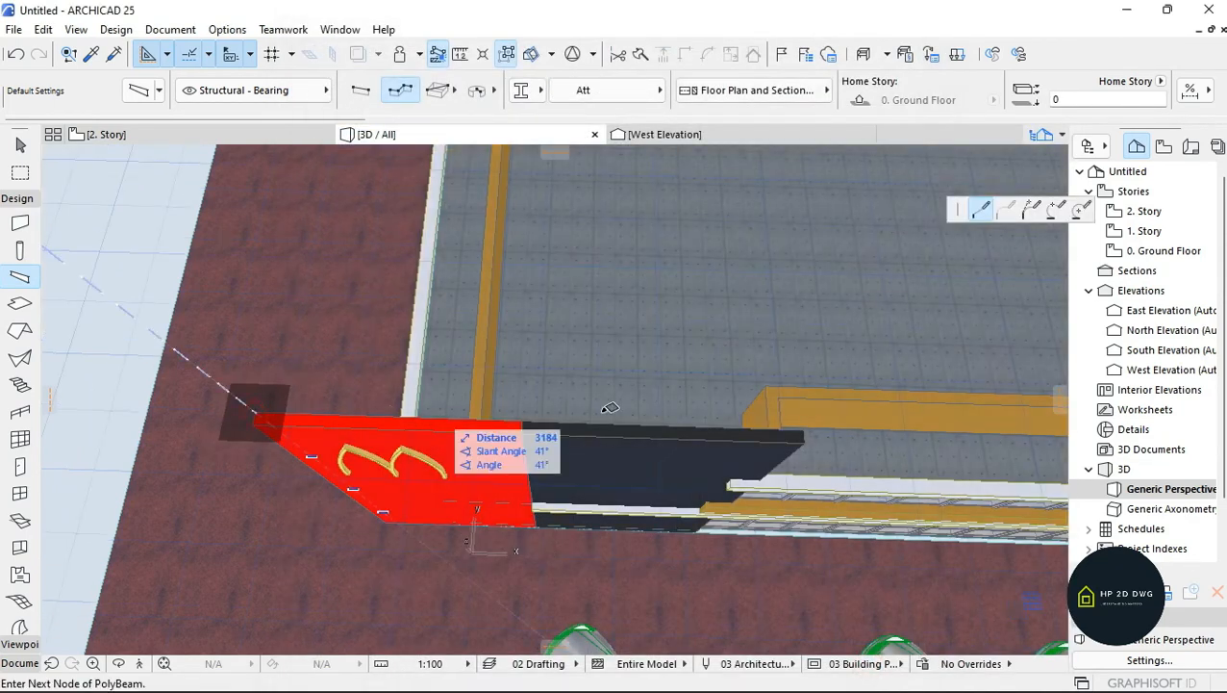
pyautogui.doubleClick(806, 430)
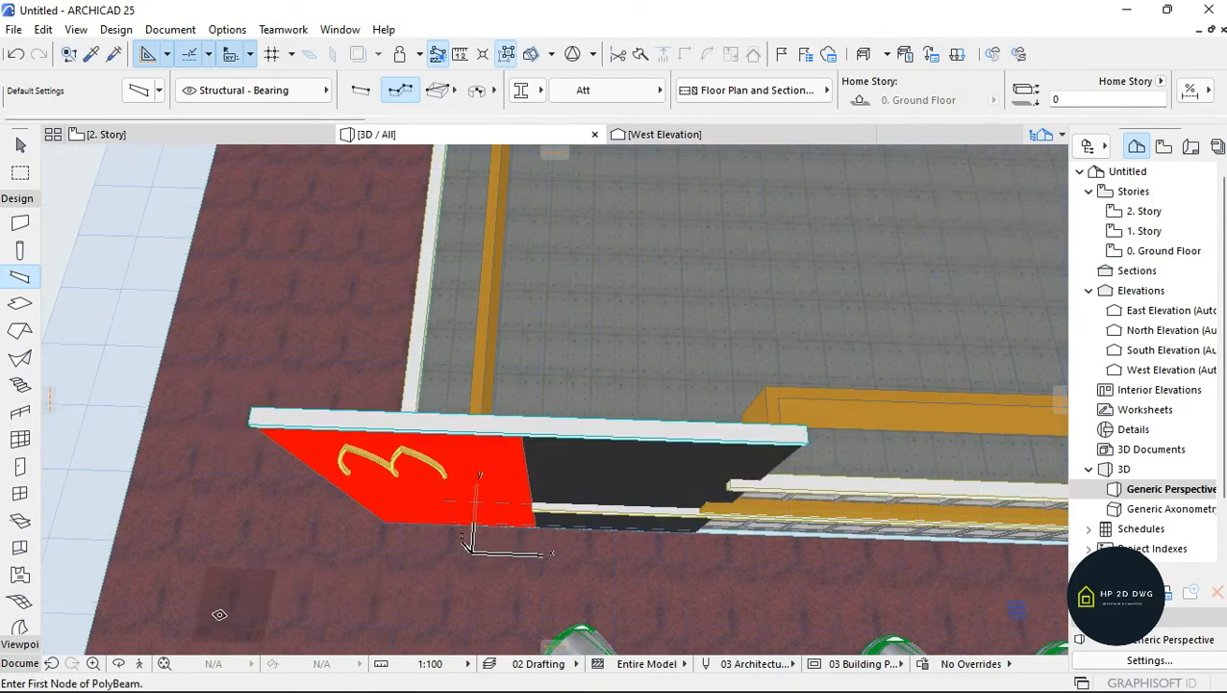
# - Place an Att beam along the upper edge of the orange parapet between the sign wall and the far dark corner wall
pyautogui.click(144, 664)
pyautogui.keyDown('shift'); pyautogui.moveTo(385, 404); pyautogui.dragTo(585, 435, button='middle'); pyautogui.keyUp('shift')
pyautogui.click(100, 448)
pyautogui.doubleClick(942, 481)
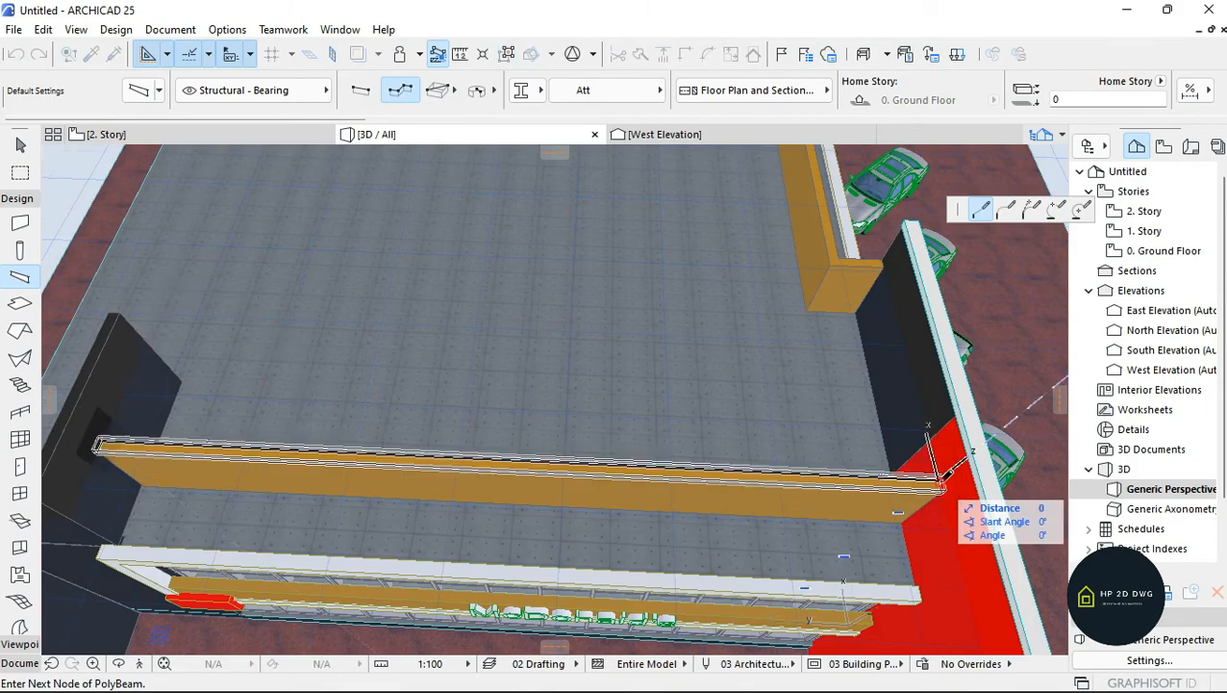
# - Place a continuous Att beam along the top of the three connected dark walls at the parapet's far corner
pyautogui.keyDown('shift'); pyautogui.moveTo(941, 481); pyautogui.dragTo(520, 533, button='middle'); pyautogui.keyUp('shift')
pyautogui.click(414, 584)
pyautogui.click(441, 363)
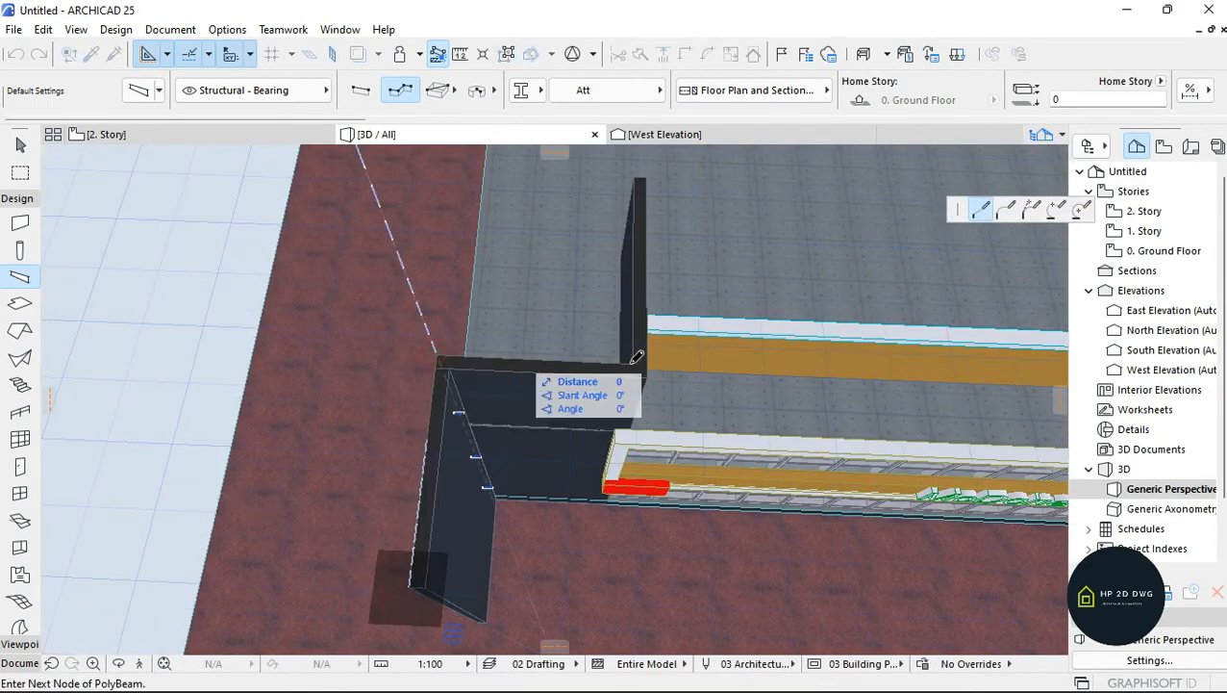
pyautogui.click(641, 364)
pyautogui.doubleClick(643, 171)
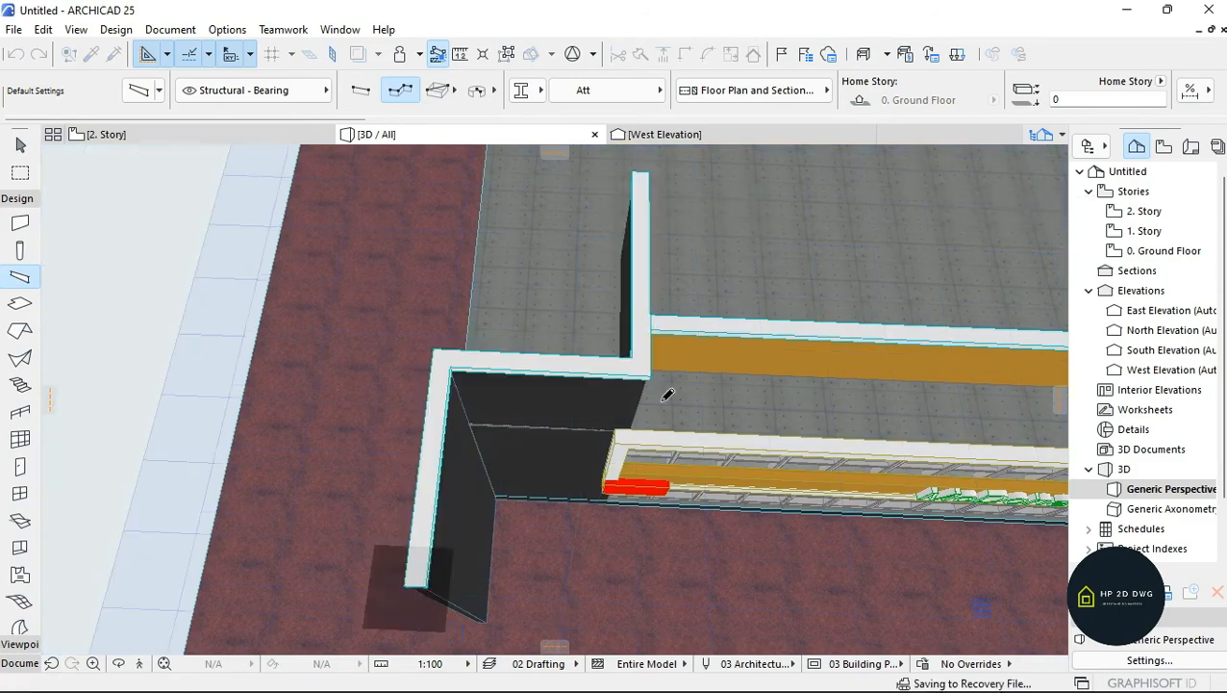
# - Cap the other orange parapet with an Att beam, from its short return beside the sign wall to its far end
pyautogui.keyDown('shift'); pyautogui.moveTo(147, 670); pyautogui.dragTo(486, 399, button='middle'); pyautogui.keyUp('shift')
pyautogui.keyDown('shift'); pyautogui.moveTo(690, 621); pyautogui.dragTo(695, 622, button='middle'); pyautogui.keyUp('shift')
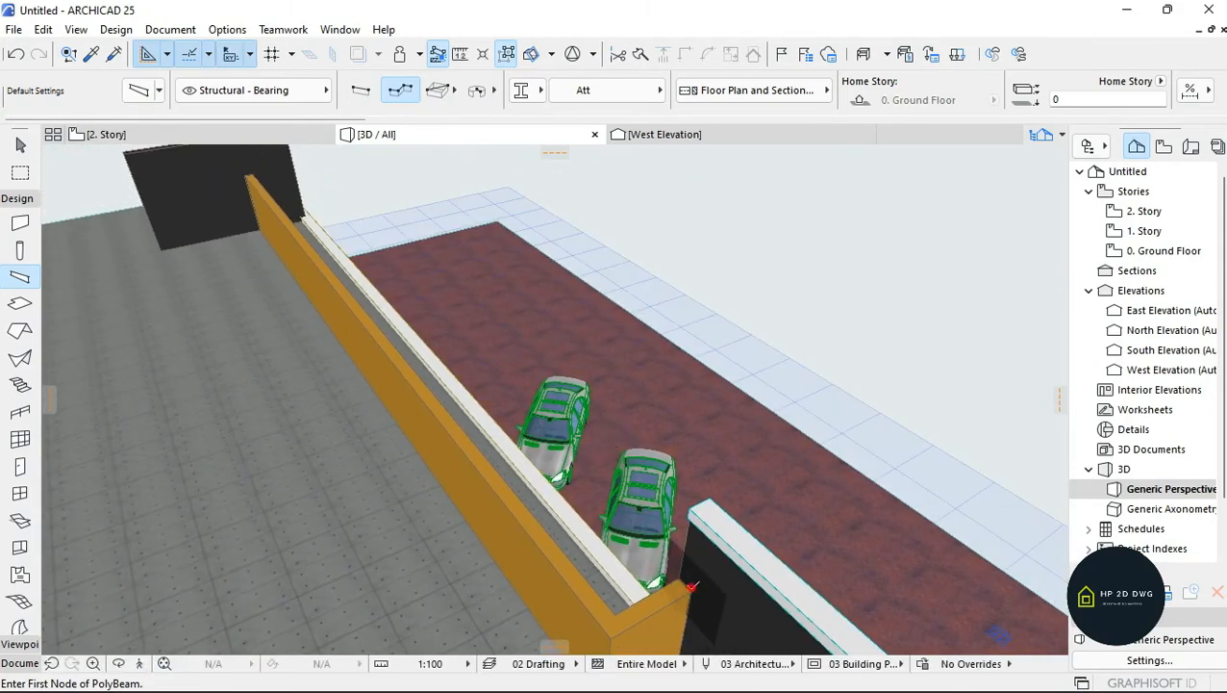
pyautogui.click(691, 584)
pyautogui.click(611, 637)
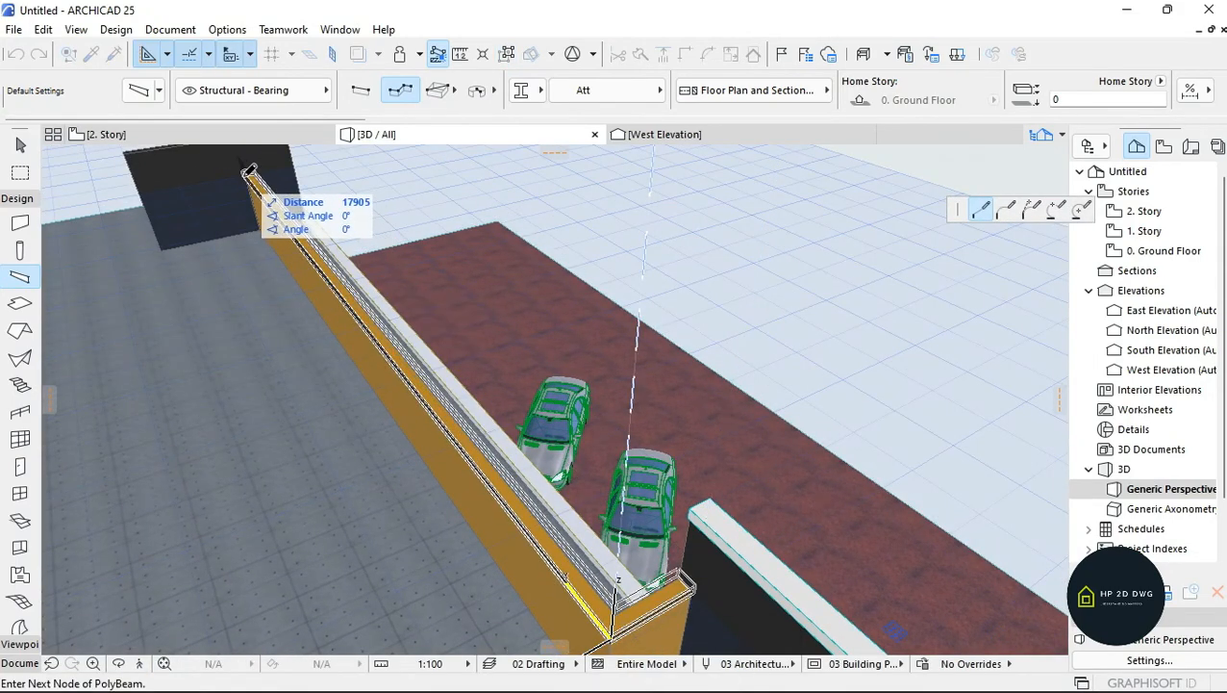
pyautogui.doubleClick(248, 174)
pyautogui.press('Escape')
# - Place an Att beam along the top of the L-shaped dark walls at the end of the second orange parapet
pyautogui.click(139, 663)
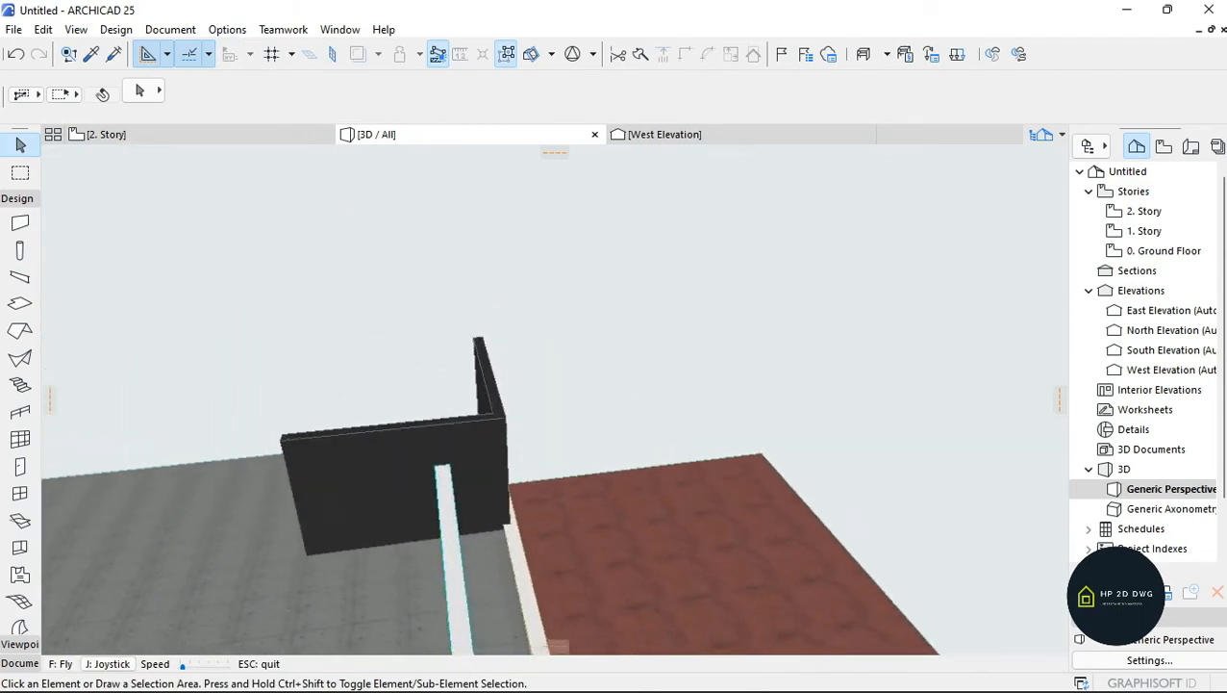
pyautogui.press('Escape')
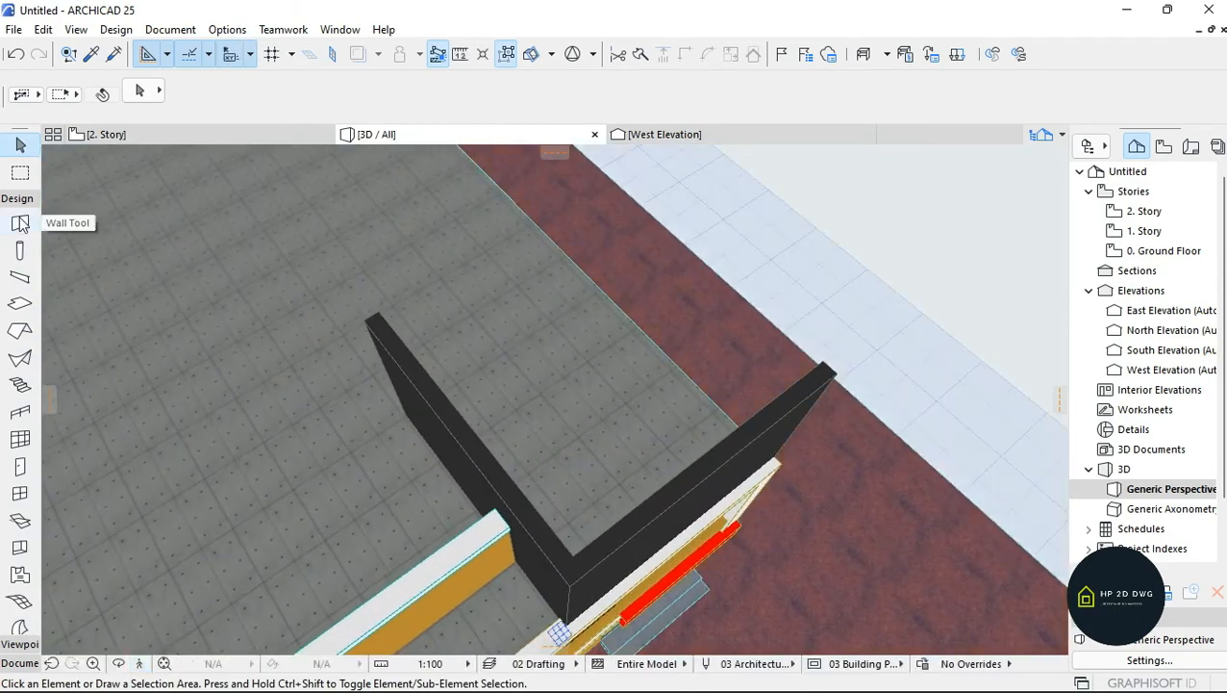
pyautogui.click(20, 277)
pyautogui.click(373, 318)
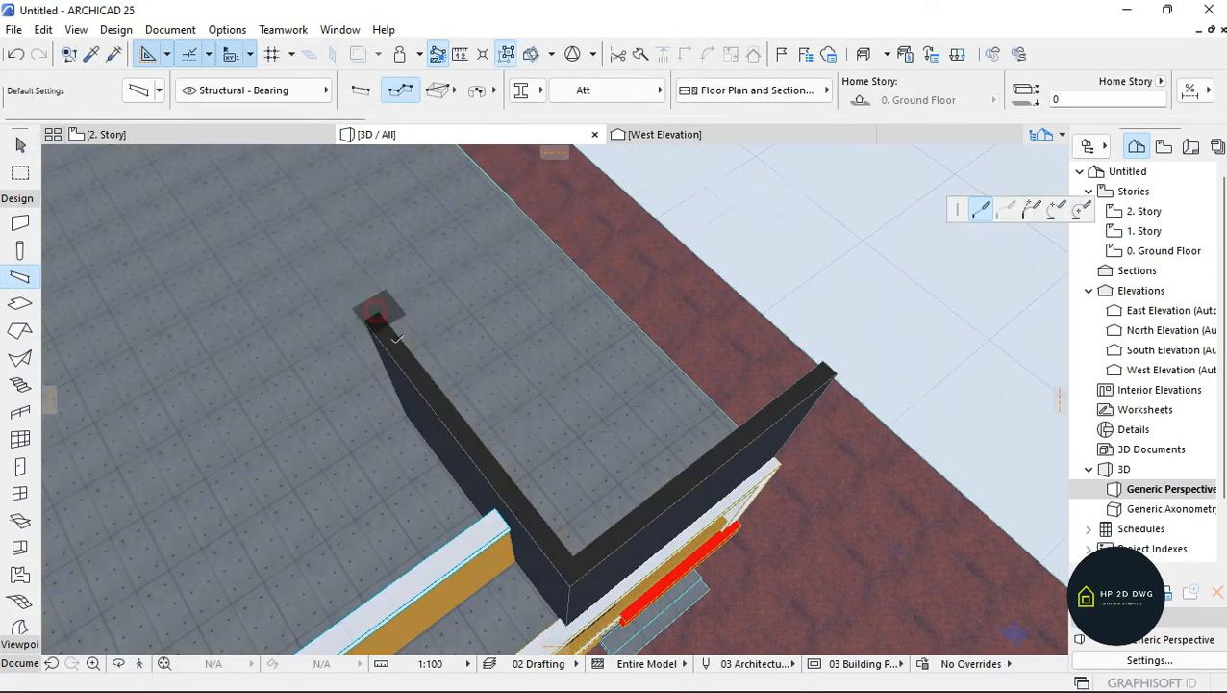
pyautogui.click(574, 555)
pyautogui.click(823, 361)
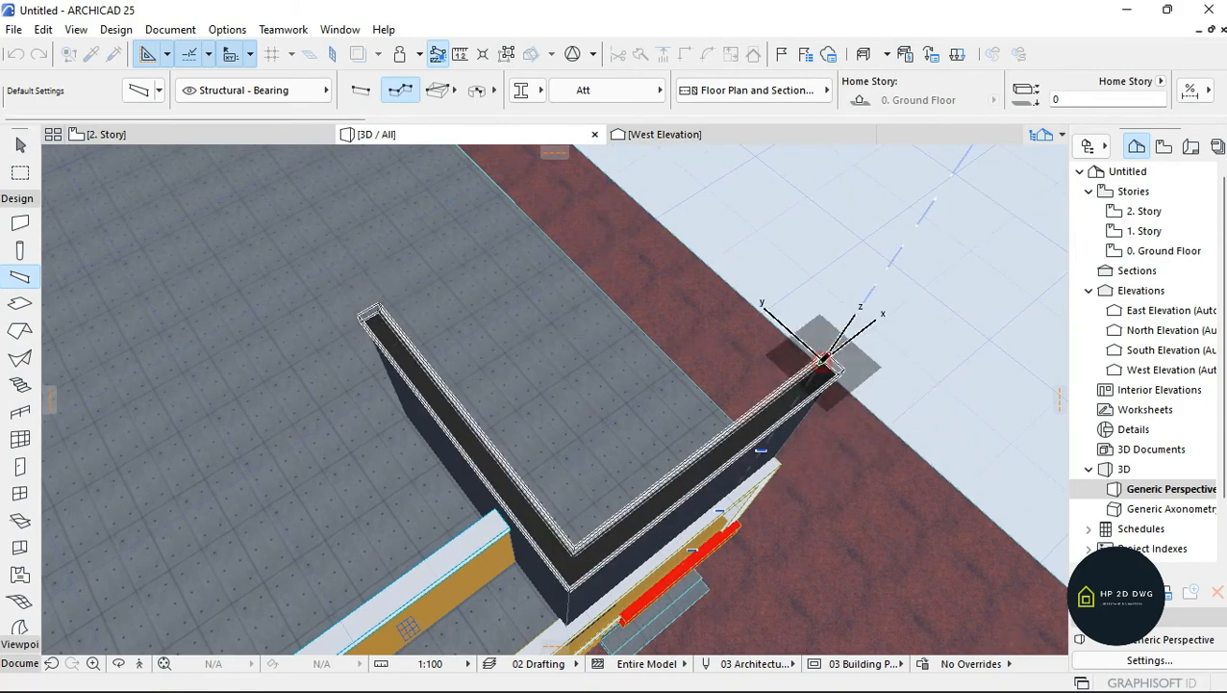
pyautogui.click(823, 361)
pyautogui.press('Escape')
# - Copy the dark wall's settings and draw a wall with an Inside Face reference line along the roof's two open edges
pyautogui.click(142, 664)
pyautogui.press('Up')
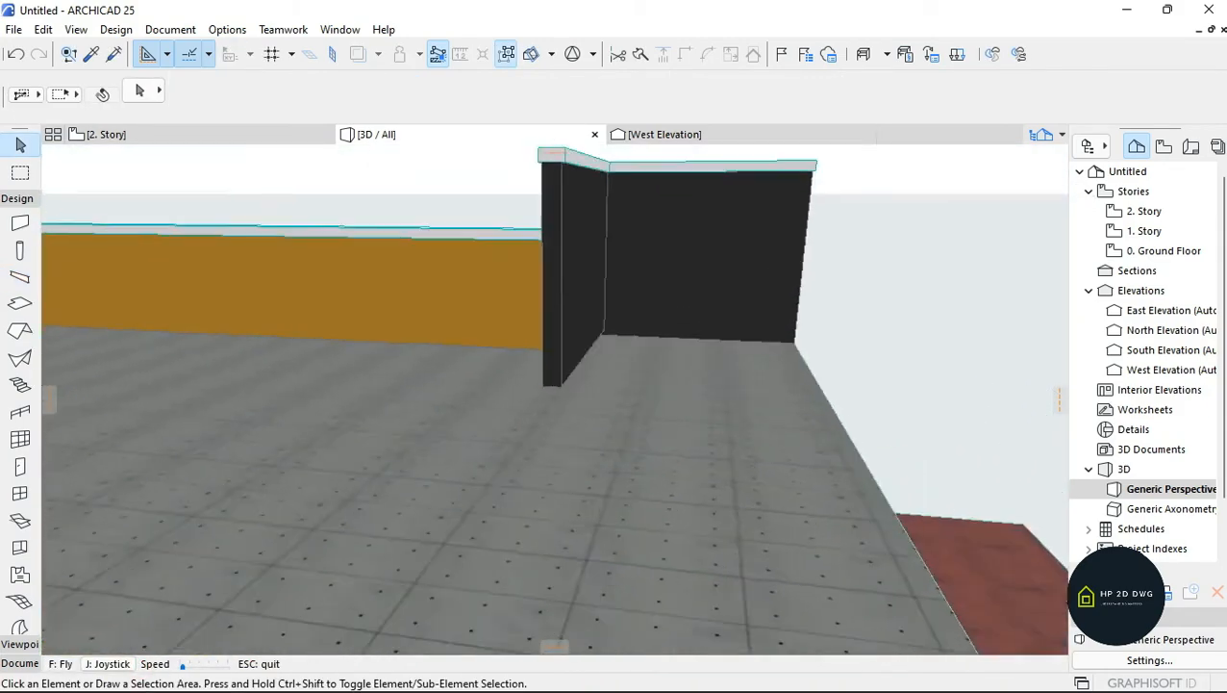
pyautogui.press('Down')
pyautogui.press('Escape')
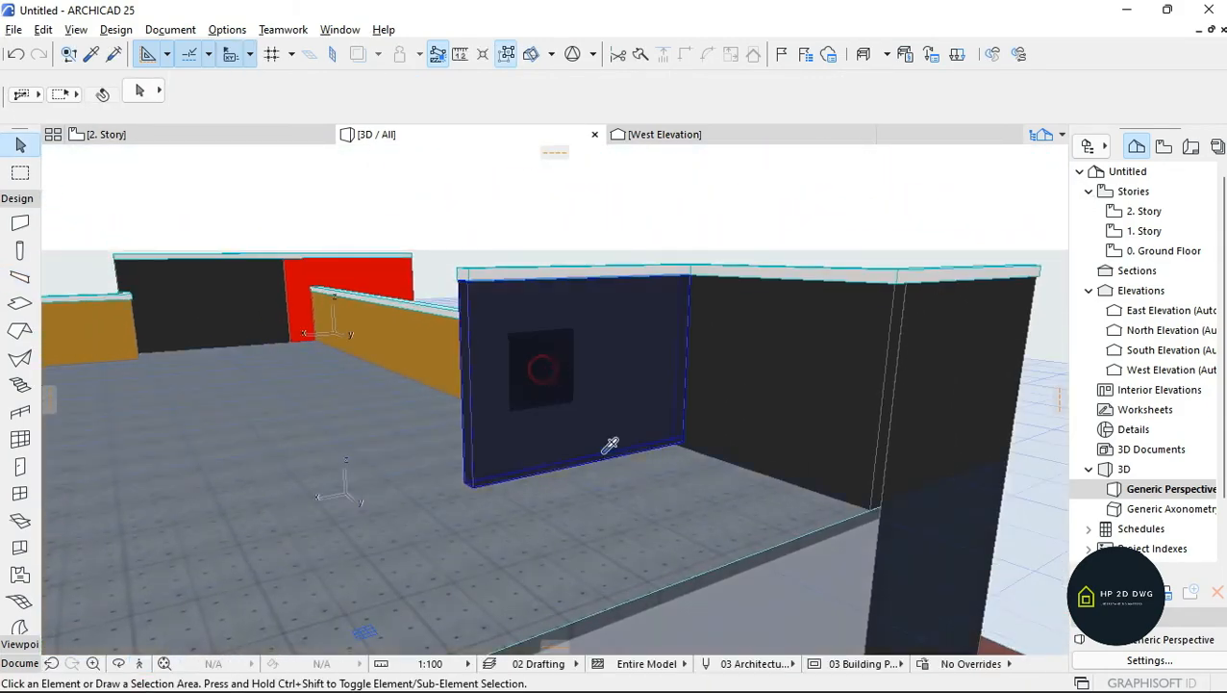
pyautogui.keyDown('alt'); pyautogui.click(543, 369); pyautogui.keyUp('alt')
pyautogui.click(871, 510)
pyautogui.click(581, 89)
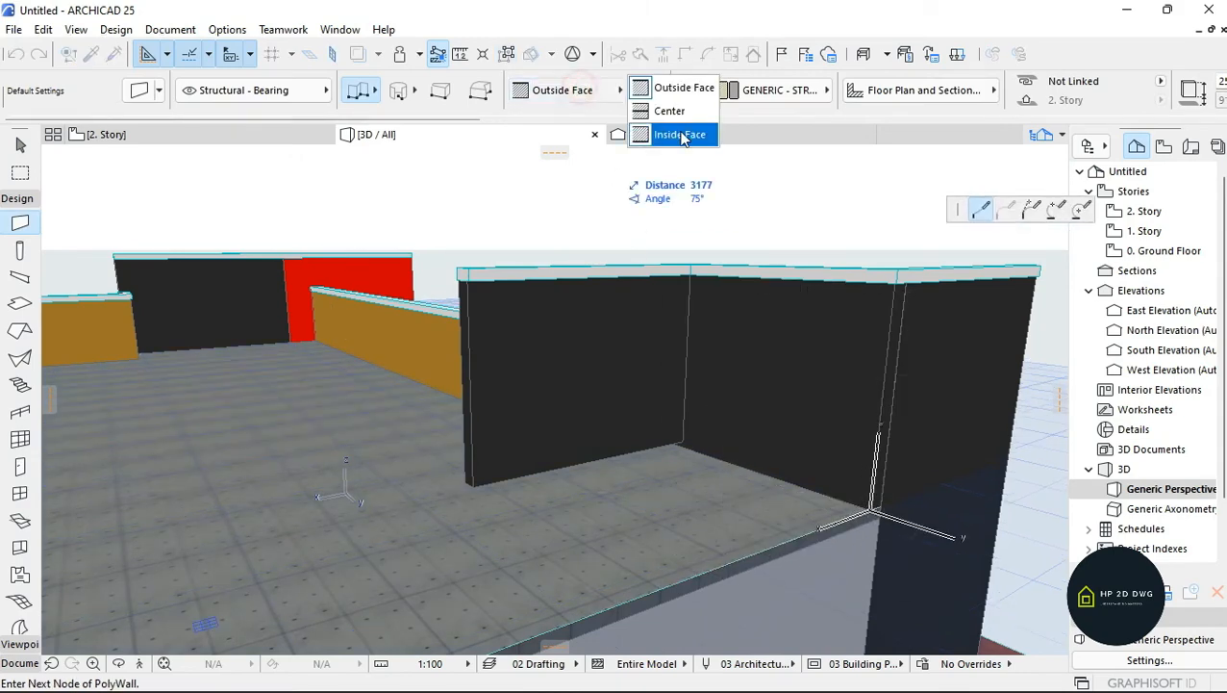
pyautogui.click(680, 135)
pyautogui.click(142, 664)
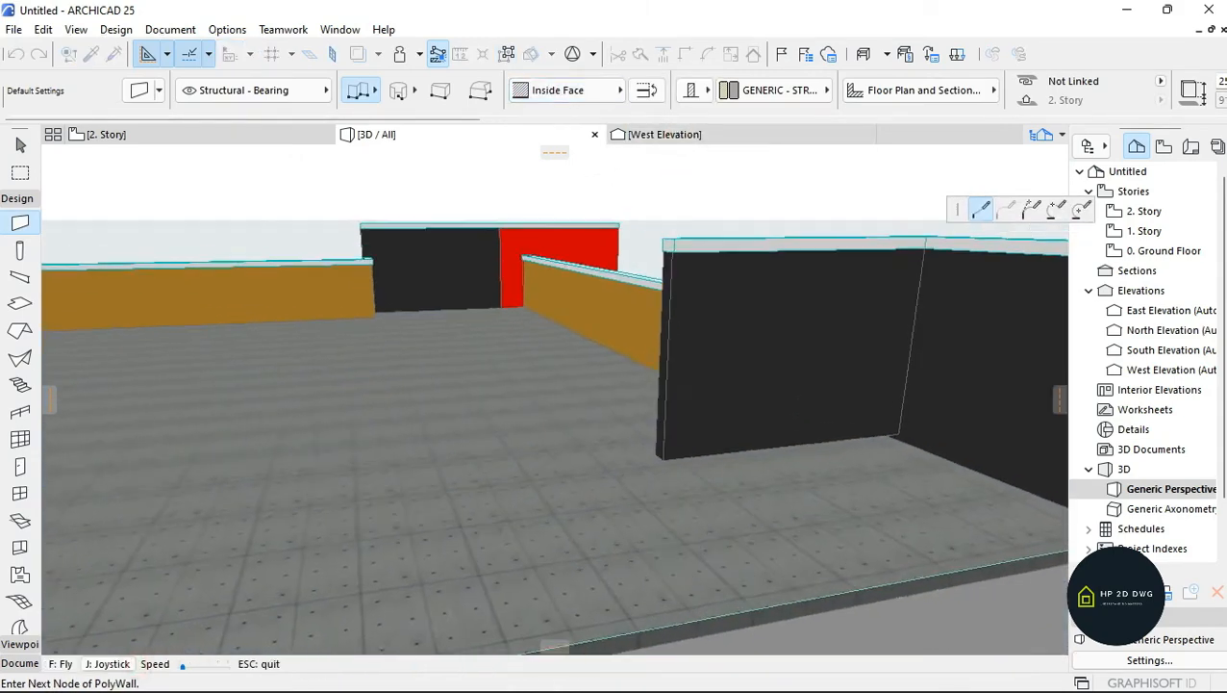
pyautogui.press('Down')
pyautogui.press('Escape')
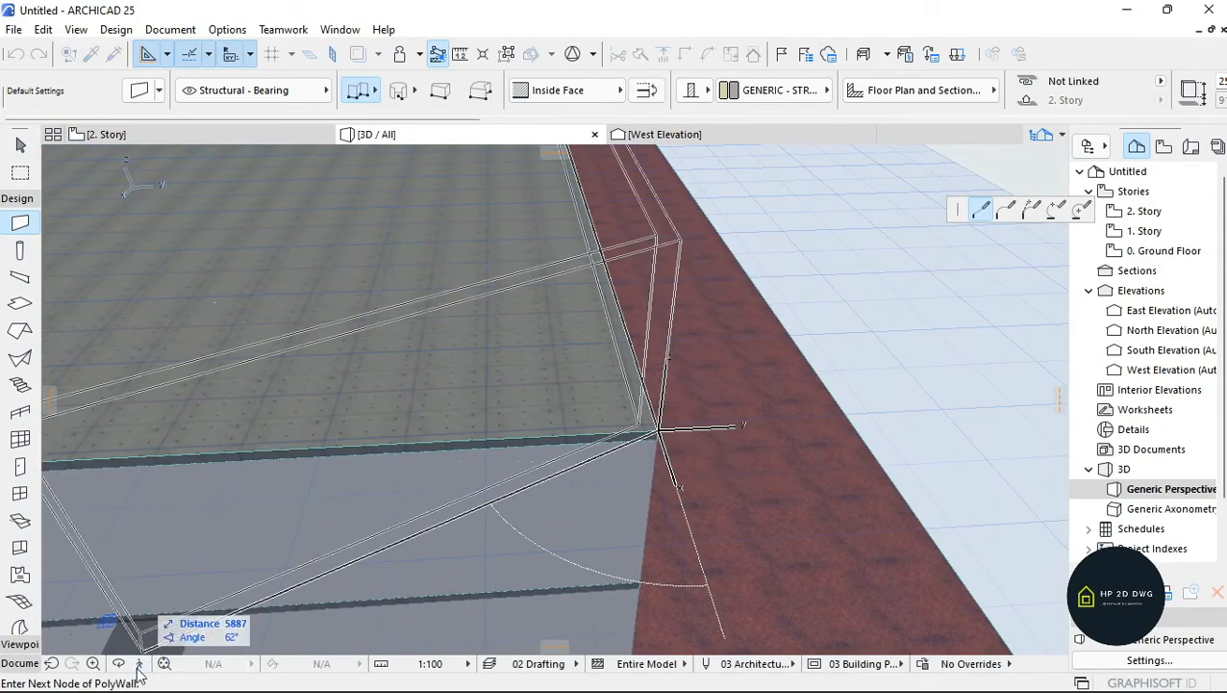
pyautogui.click(139, 664)
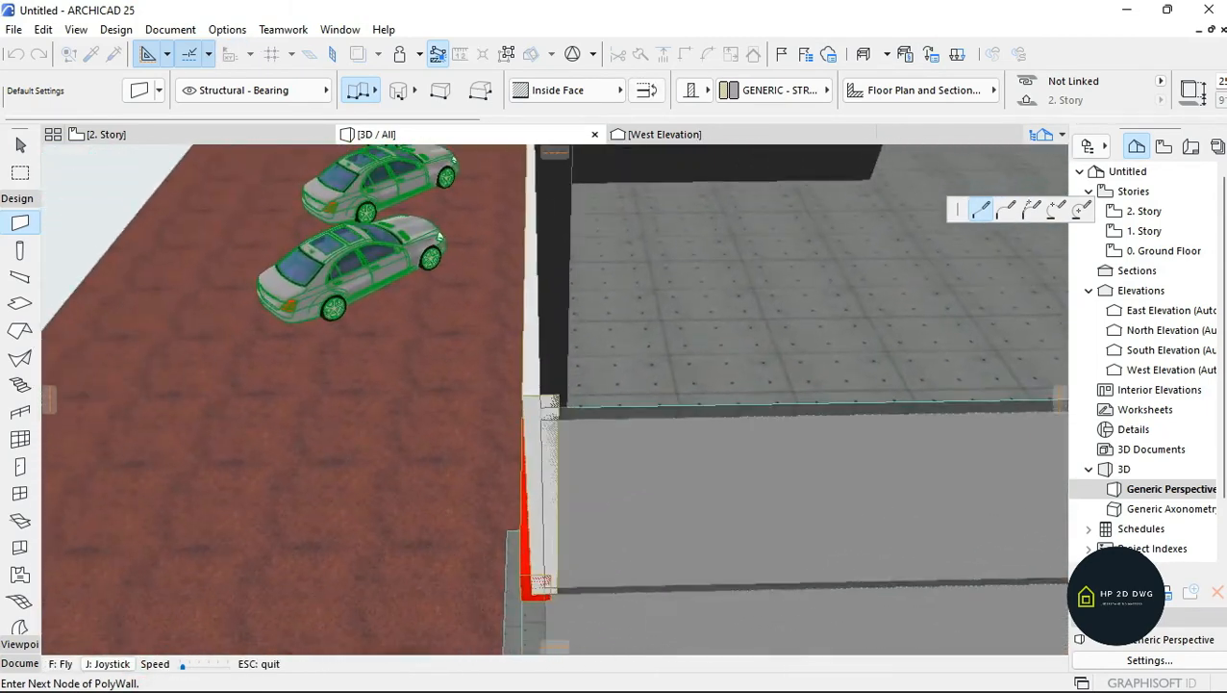
pyautogui.press('Escape')
pyautogui.doubleClick(536, 419)
pyautogui.press('Escape')
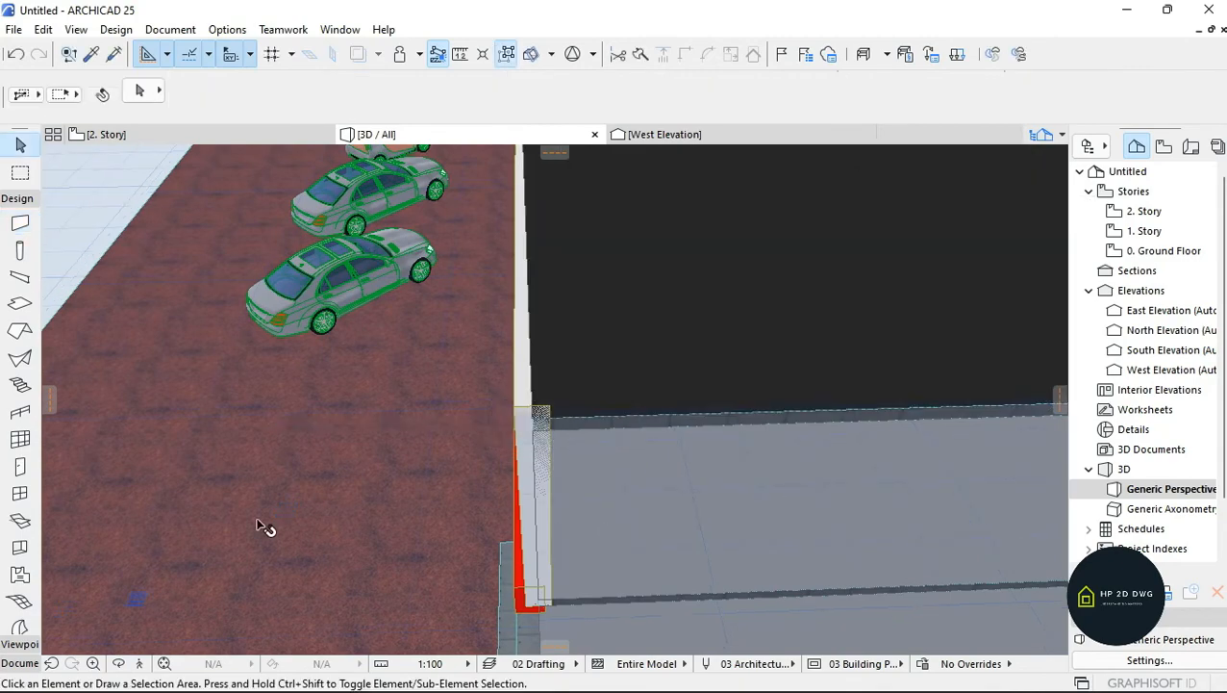
# - Cap the new dark parapet walls with an Att beam around the roof corner, using the existing white beam's settings
pyautogui.press('Down')
pyautogui.press('Right')
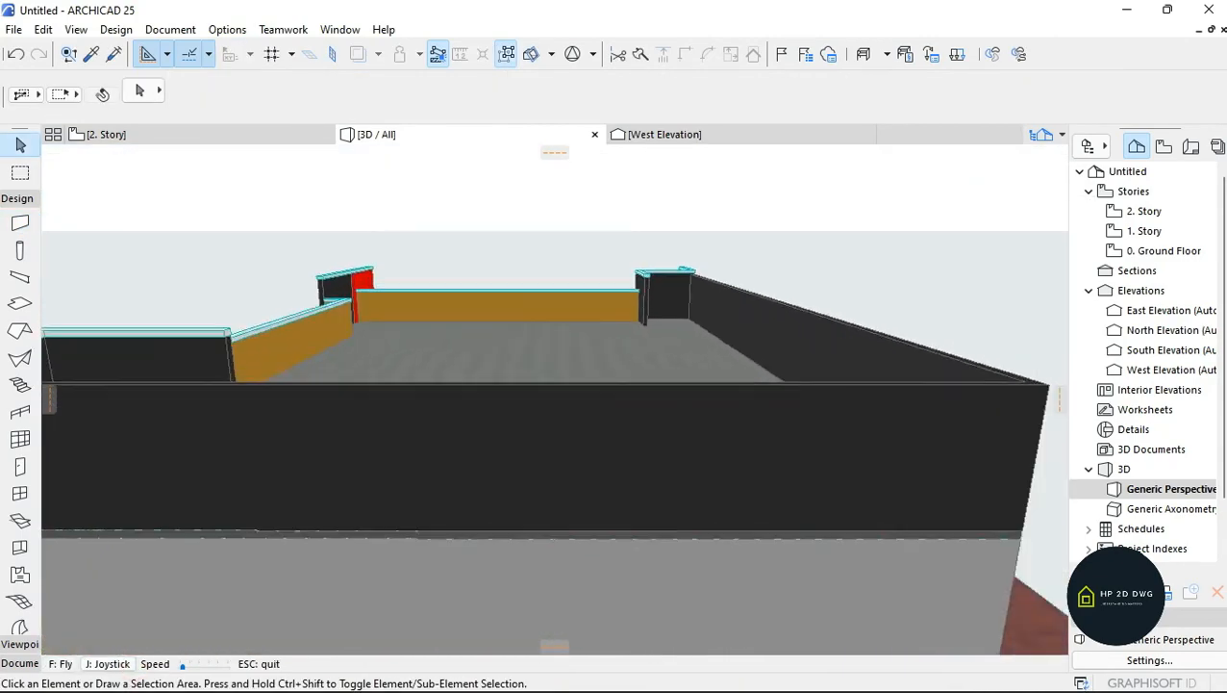
pyautogui.press('Left')
pyautogui.press('Up')
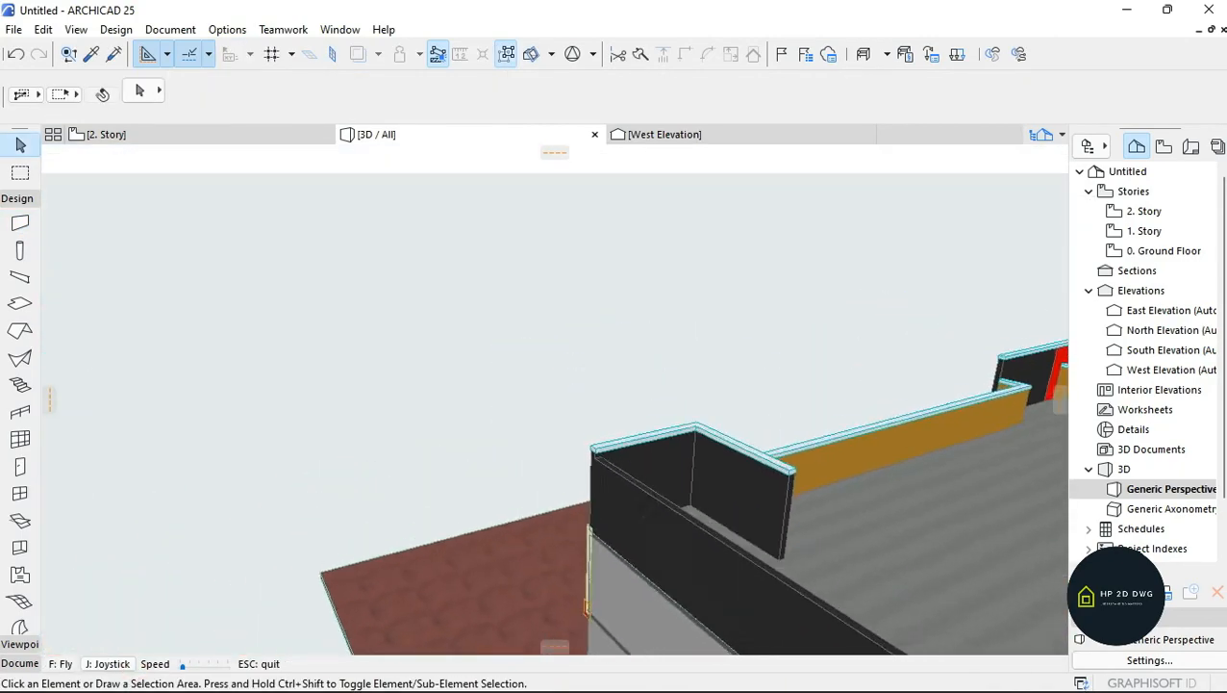
pyautogui.press('Escape')
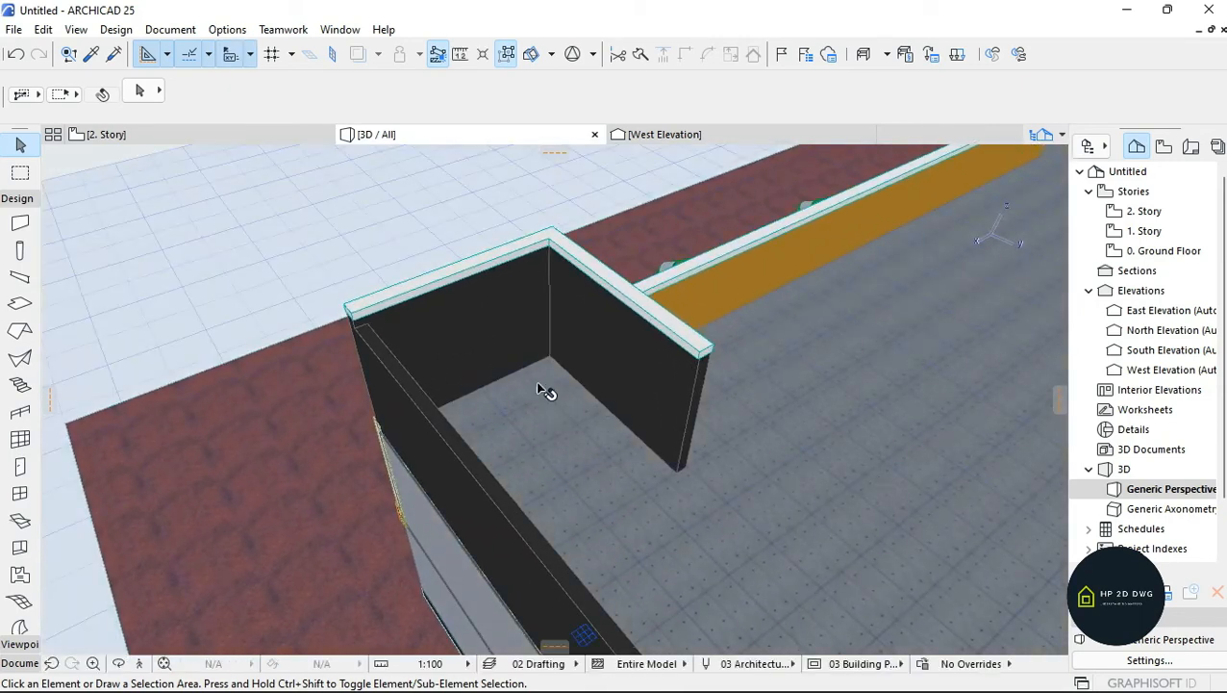
pyautogui.keyDown('alt'); pyautogui.click(478, 261); pyautogui.keyUp('alt')
pyautogui.click(367, 324)
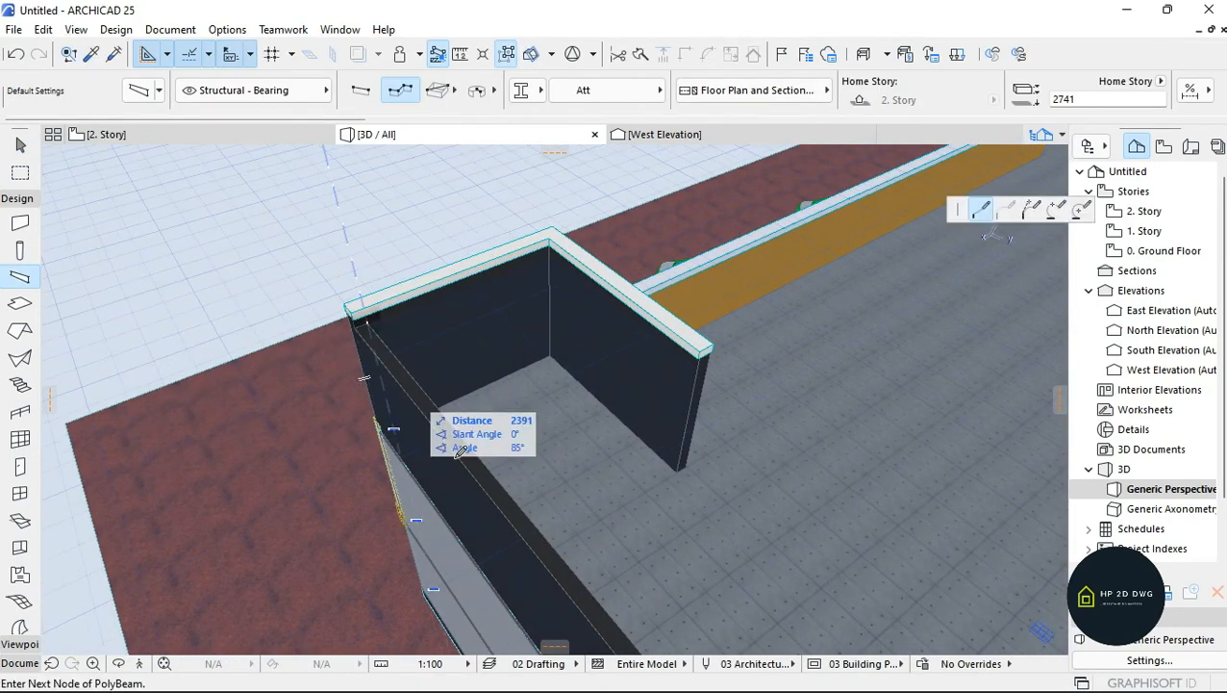
pyautogui.click(139, 663)
pyautogui.press('Right')
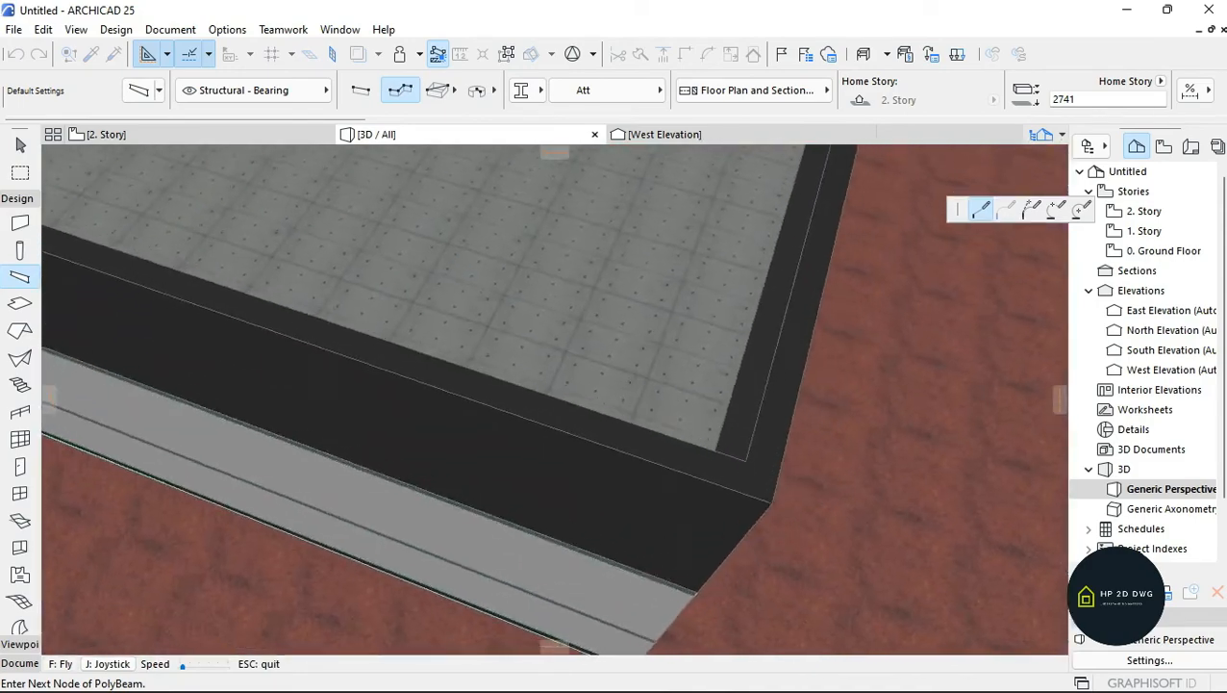
pyautogui.press('Escape')
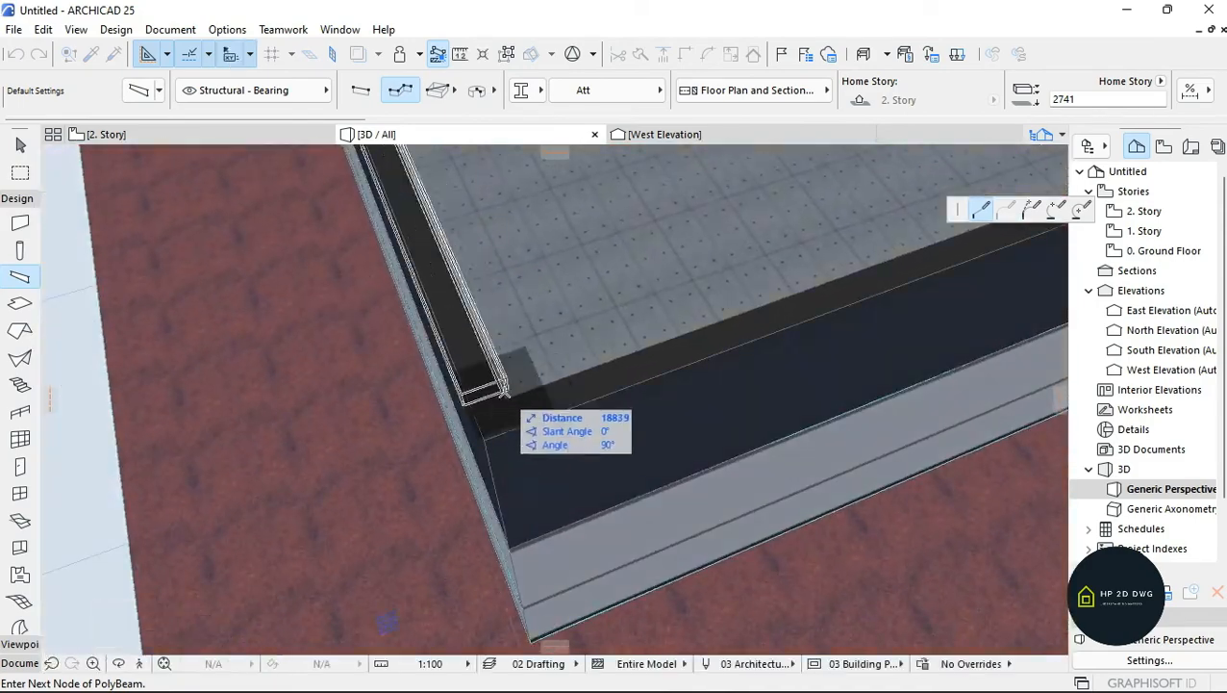
pyautogui.click(140, 663)
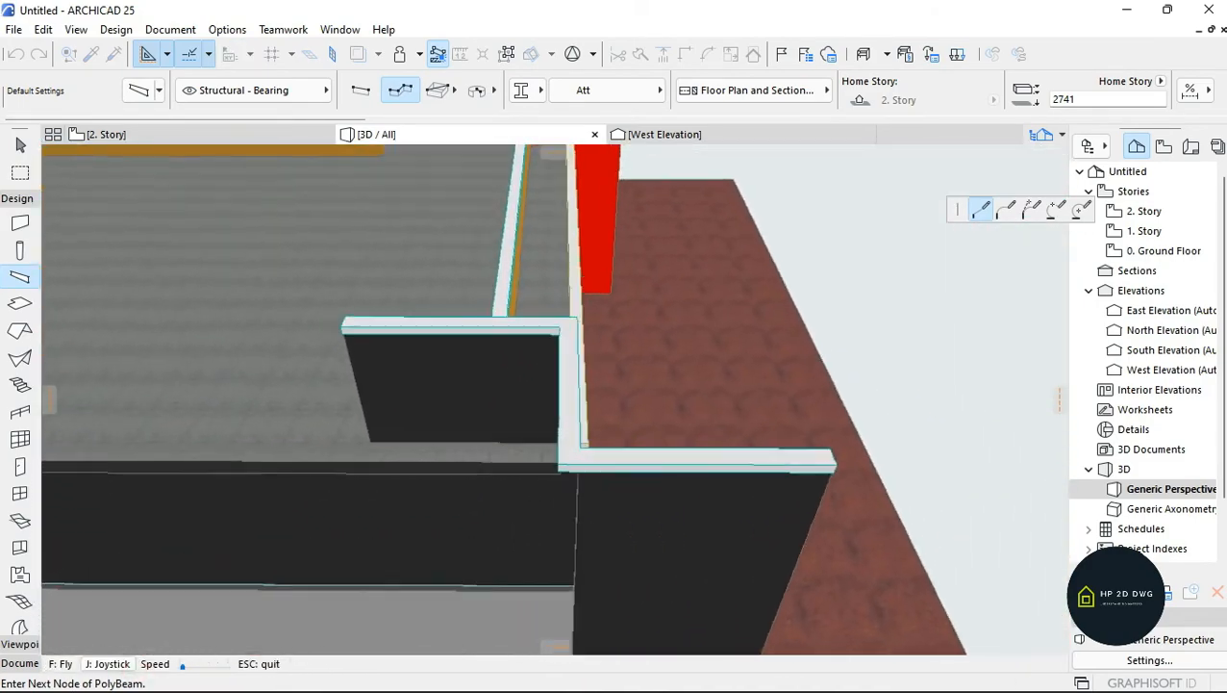
pyautogui.press('Escape')
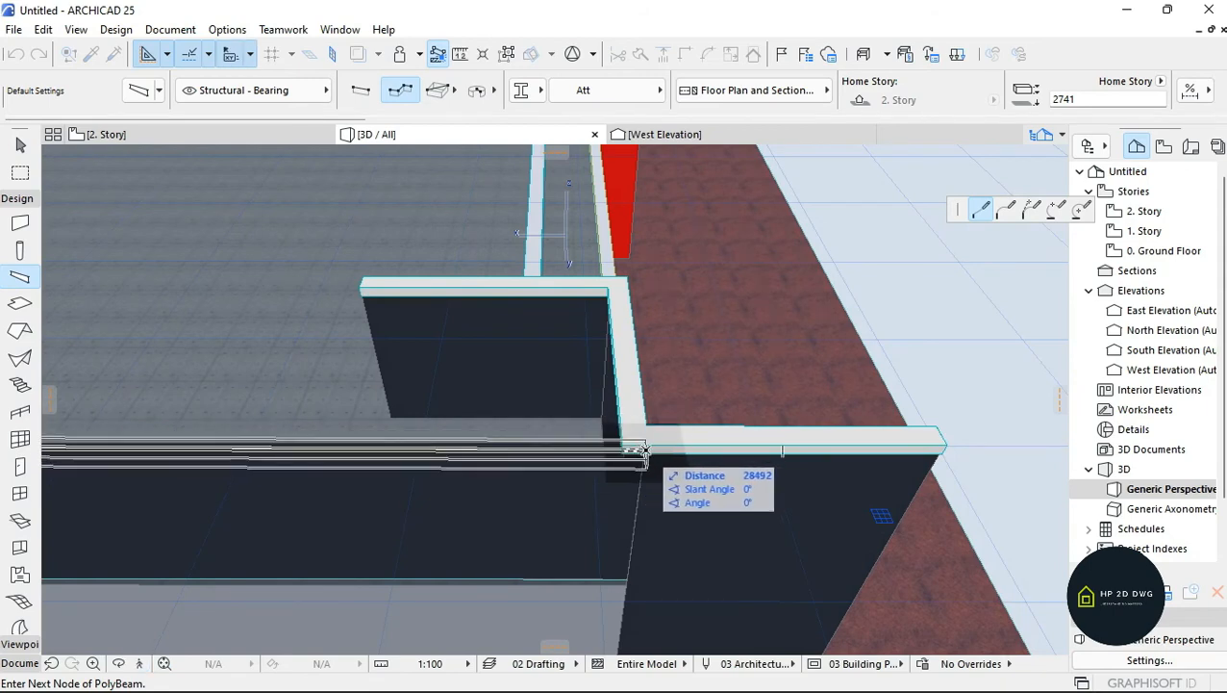
pyautogui.doubleClick(644, 441)
pyautogui.press('Escape')
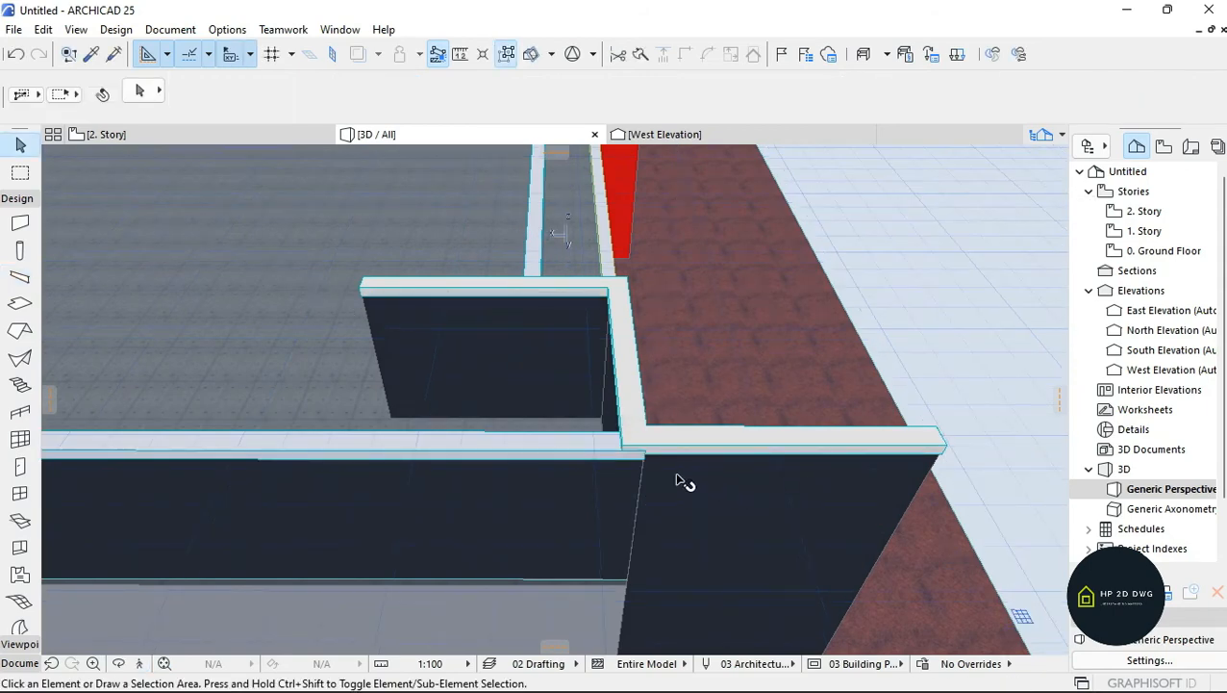
# - Frame an eye-level corner perspective of the building with the red sign wall in front and both glazed facades visible
pyautogui.click(139, 663)
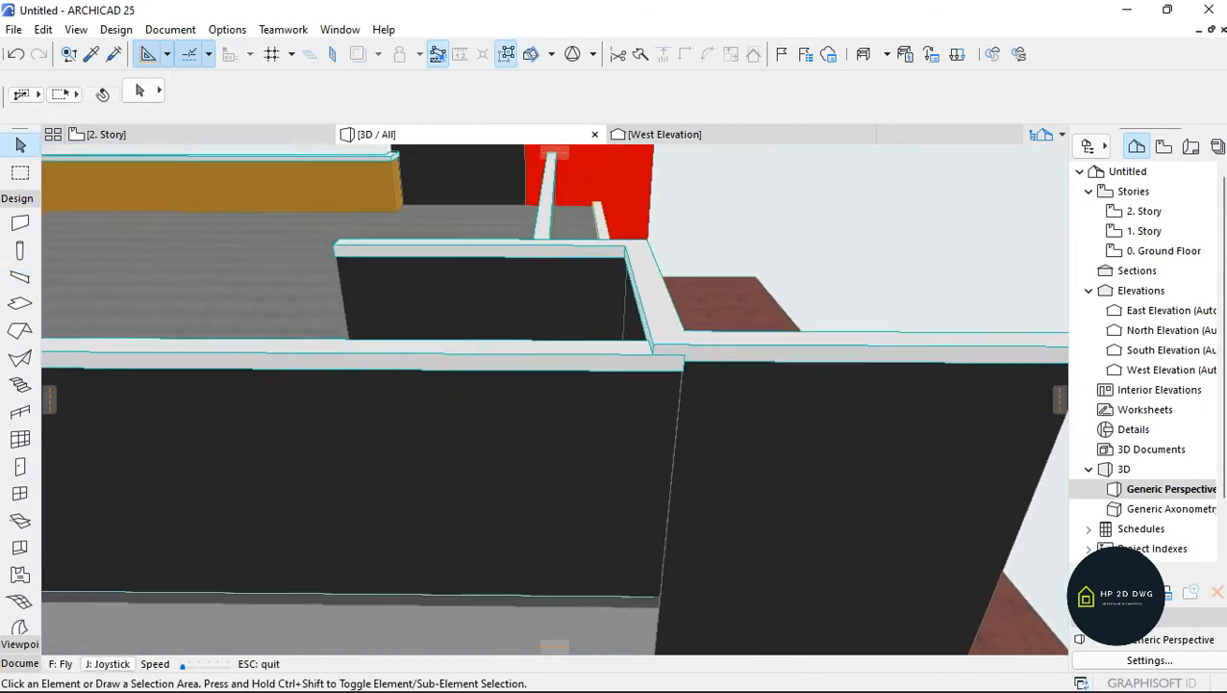
pyautogui.press('Up')
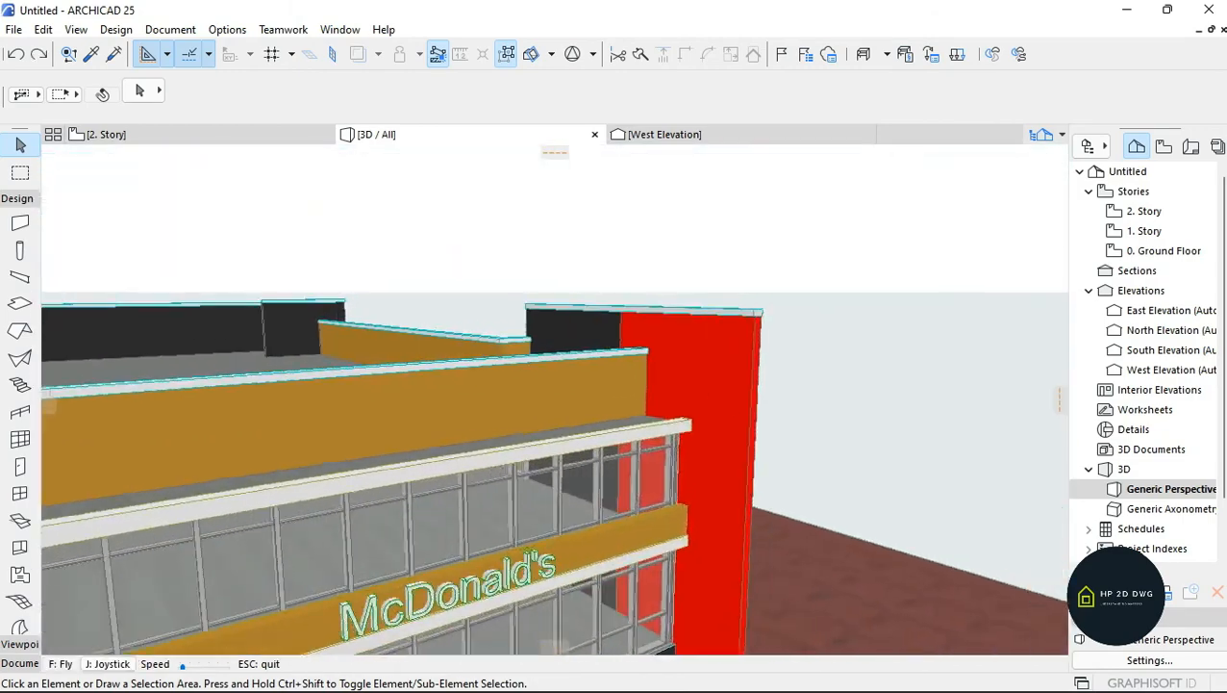
pyautogui.press('Up')
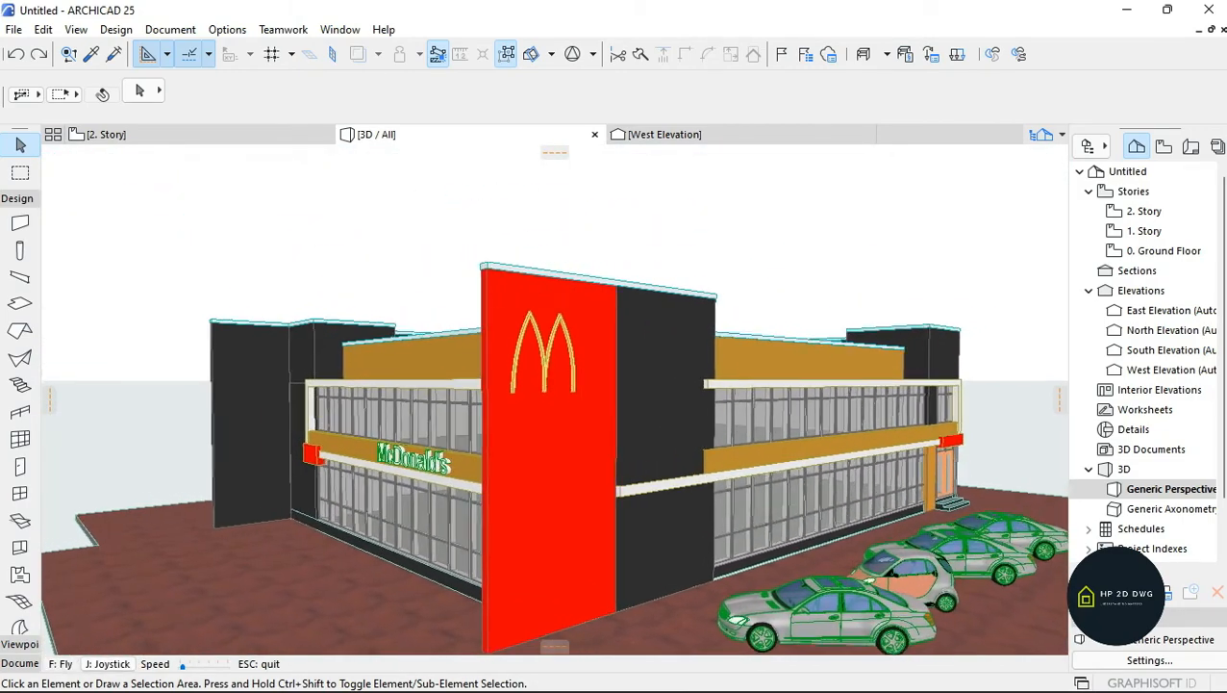
pyautogui.press('Up')
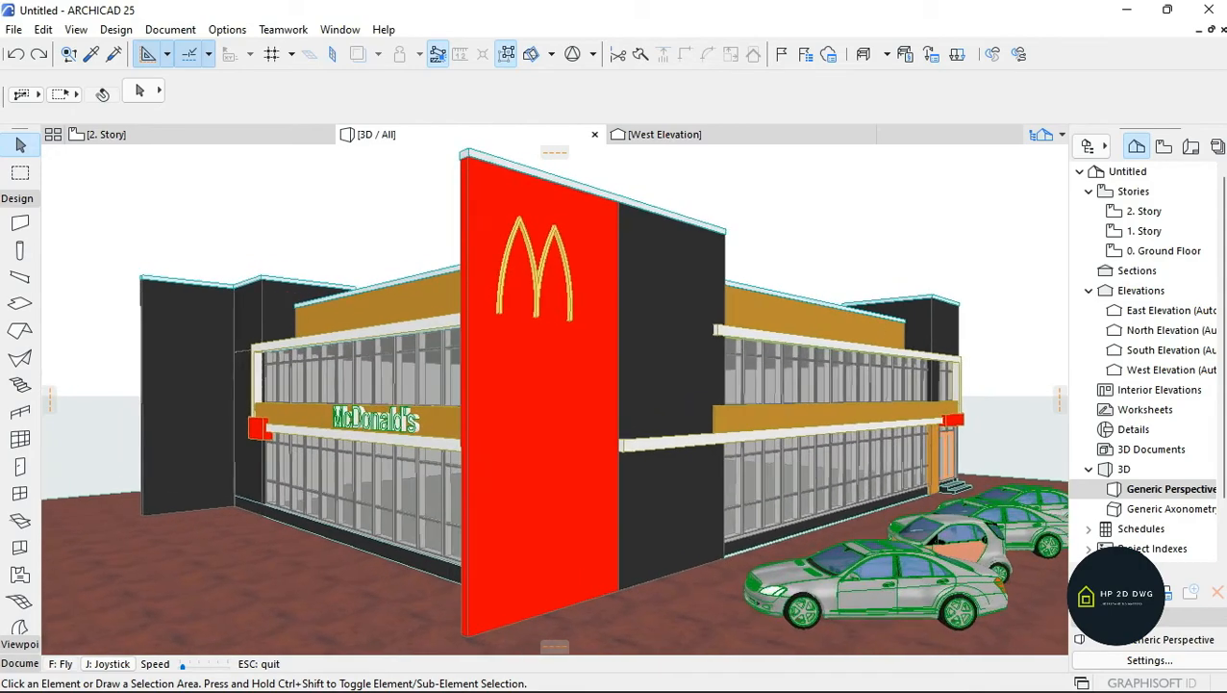
pyautogui.press('Down')
pyautogui.press('Up')
pyautogui.press('Down')
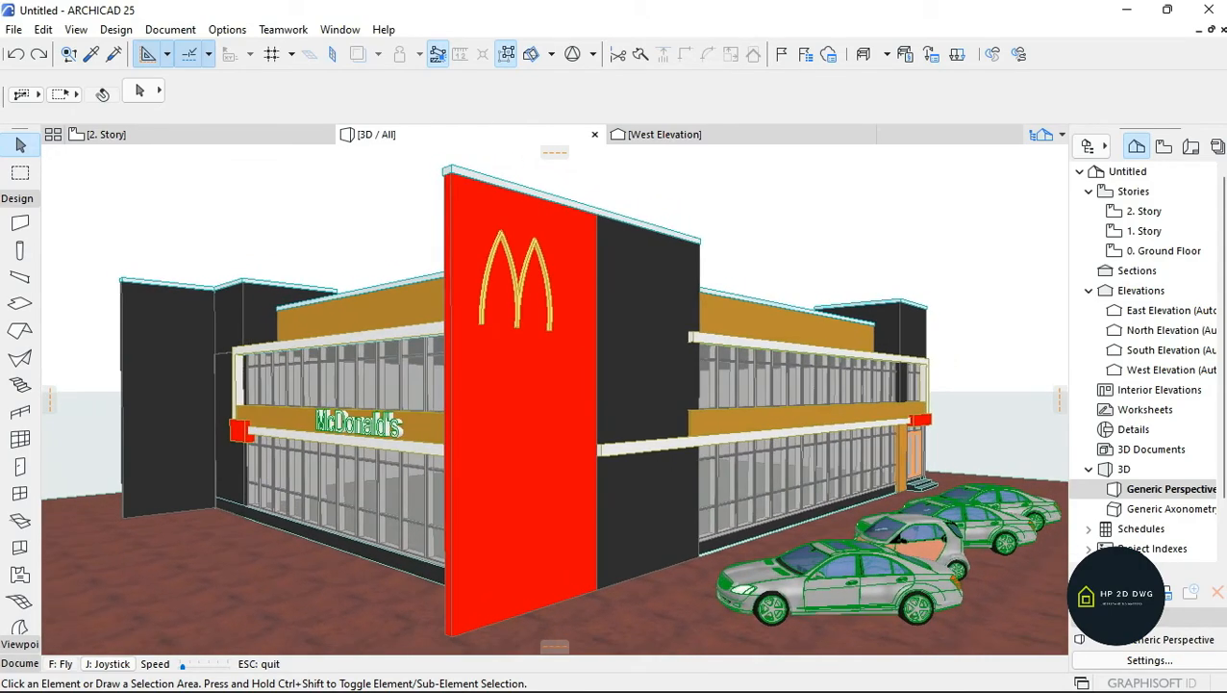
pyautogui.press('Up')
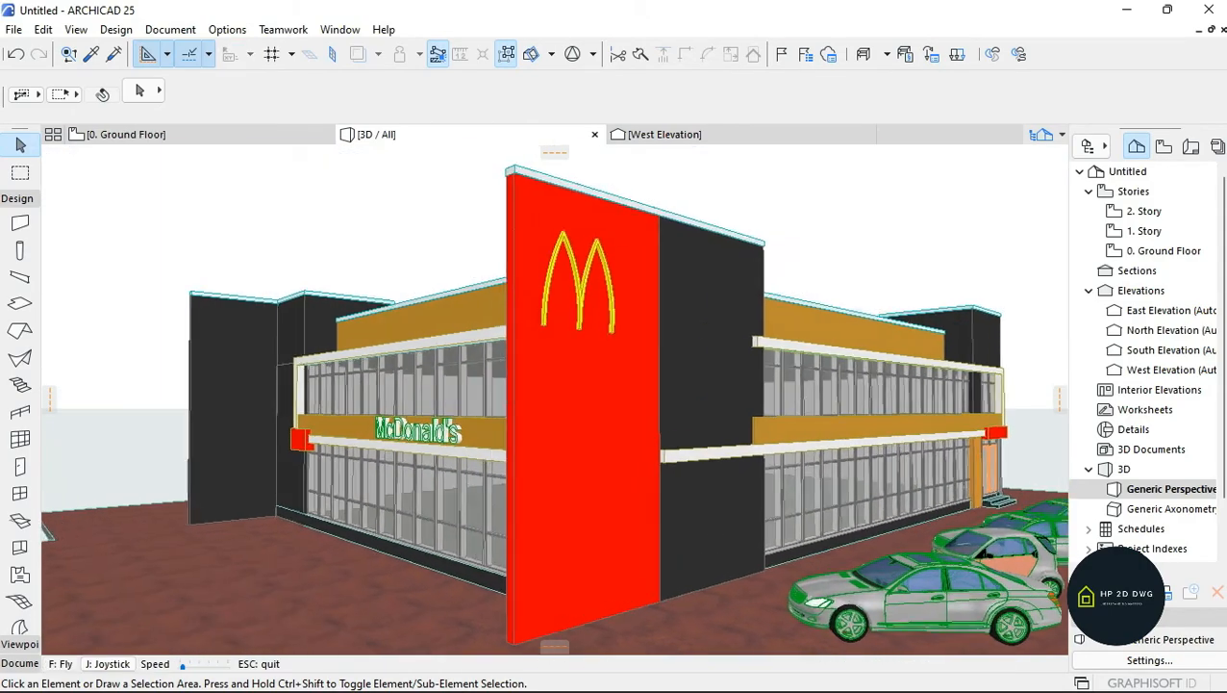
pyautogui.press('Escape')
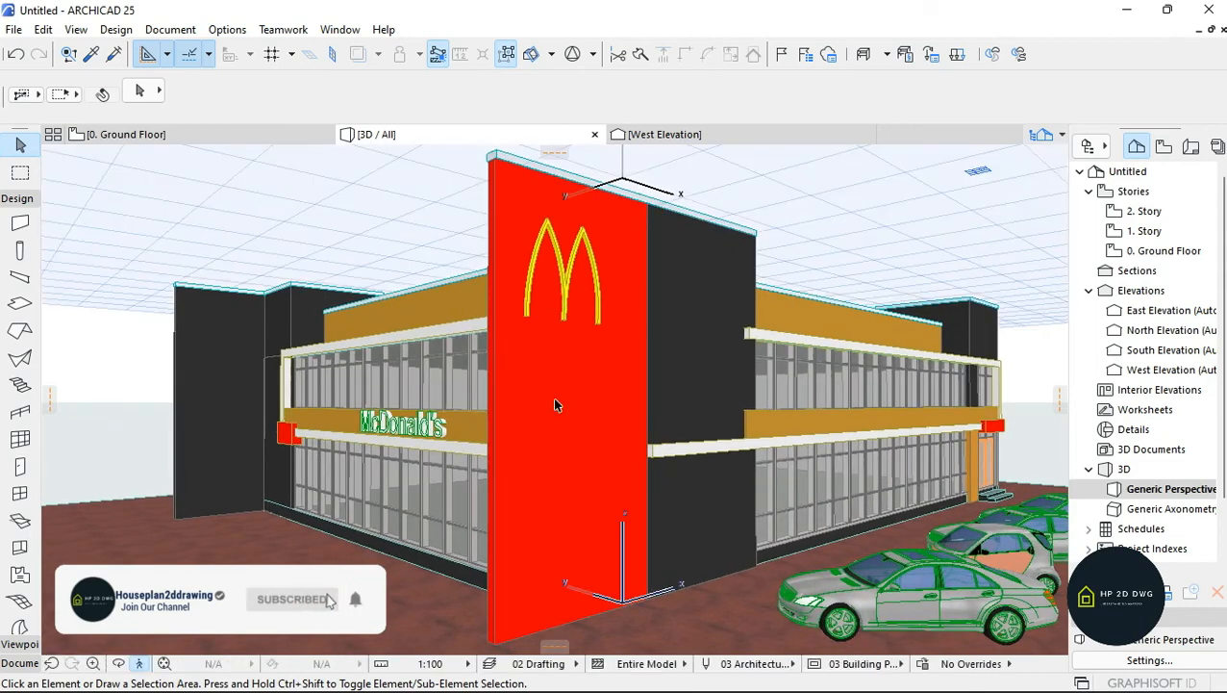
# - Create a PhotoRender projection of the current 3D view and compare it with the McDonald's reference photo in Photos
pyautogui.click(163, 30)
pyautogui.moveTo(307, 352)
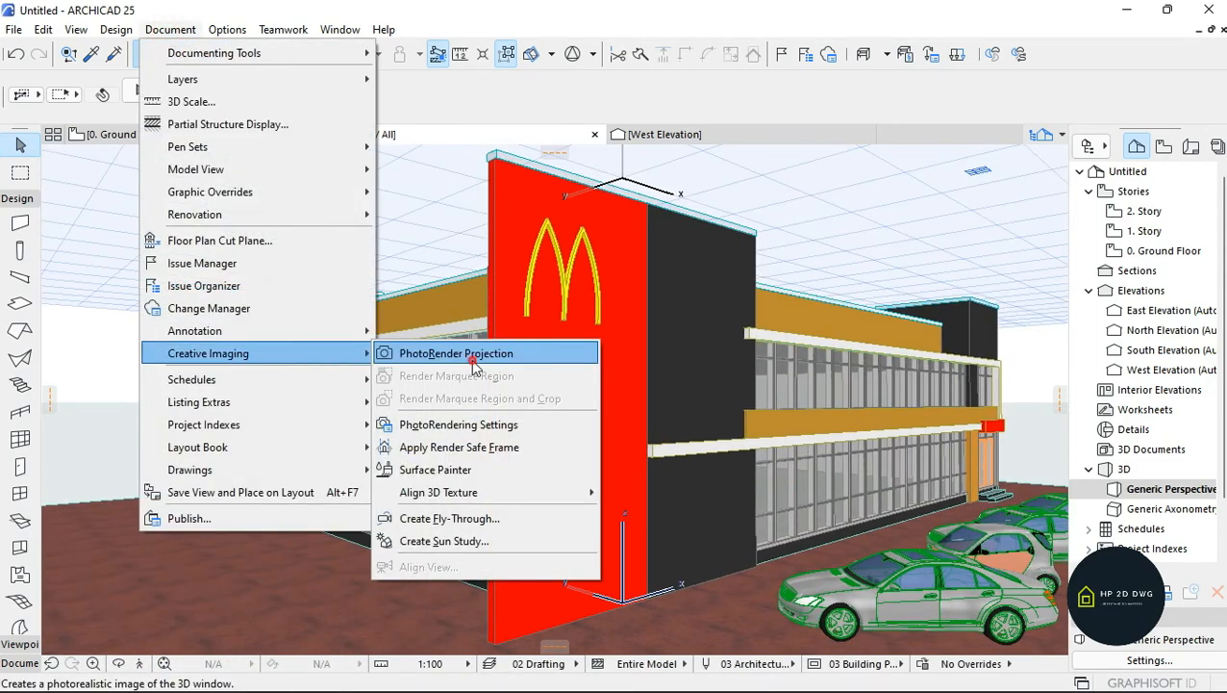
pyautogui.click(471, 354)
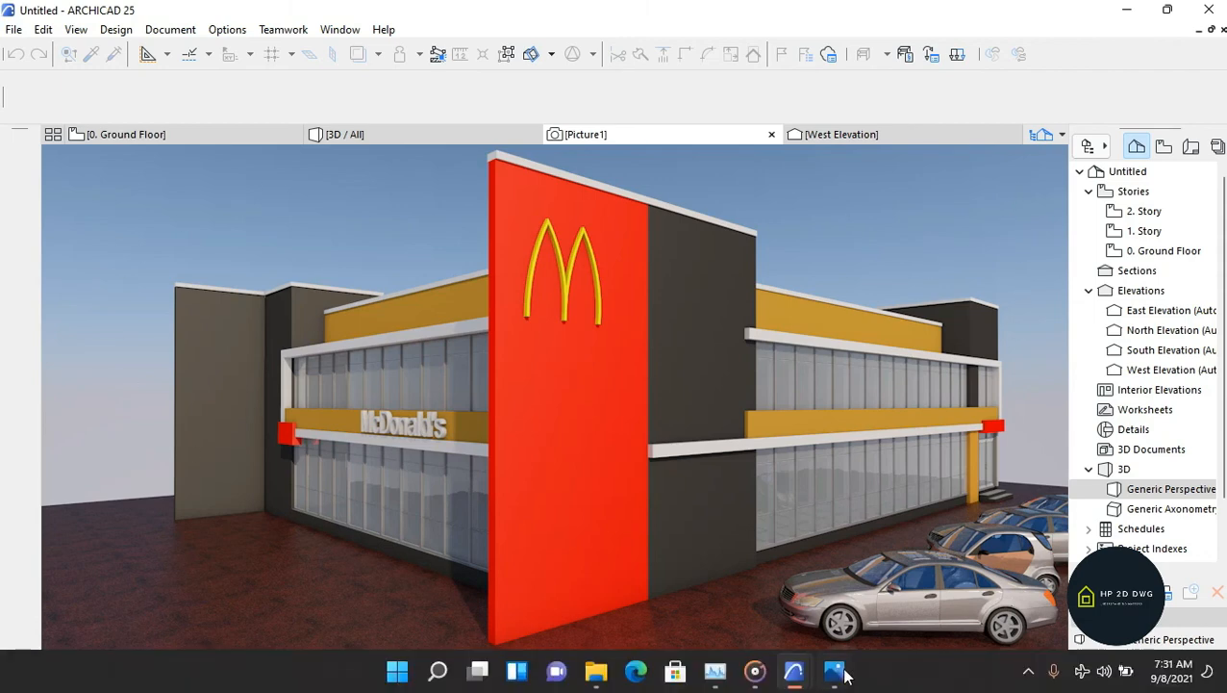
pyautogui.click(835, 674)
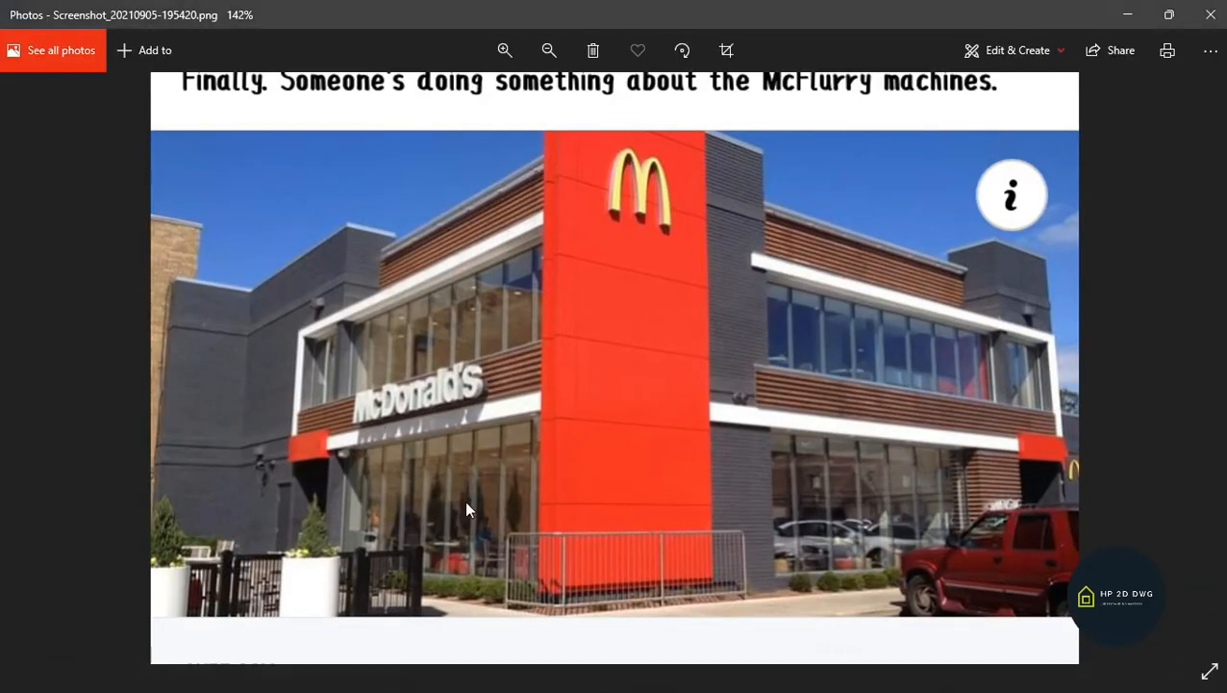
pyautogui.click(1142, 17)
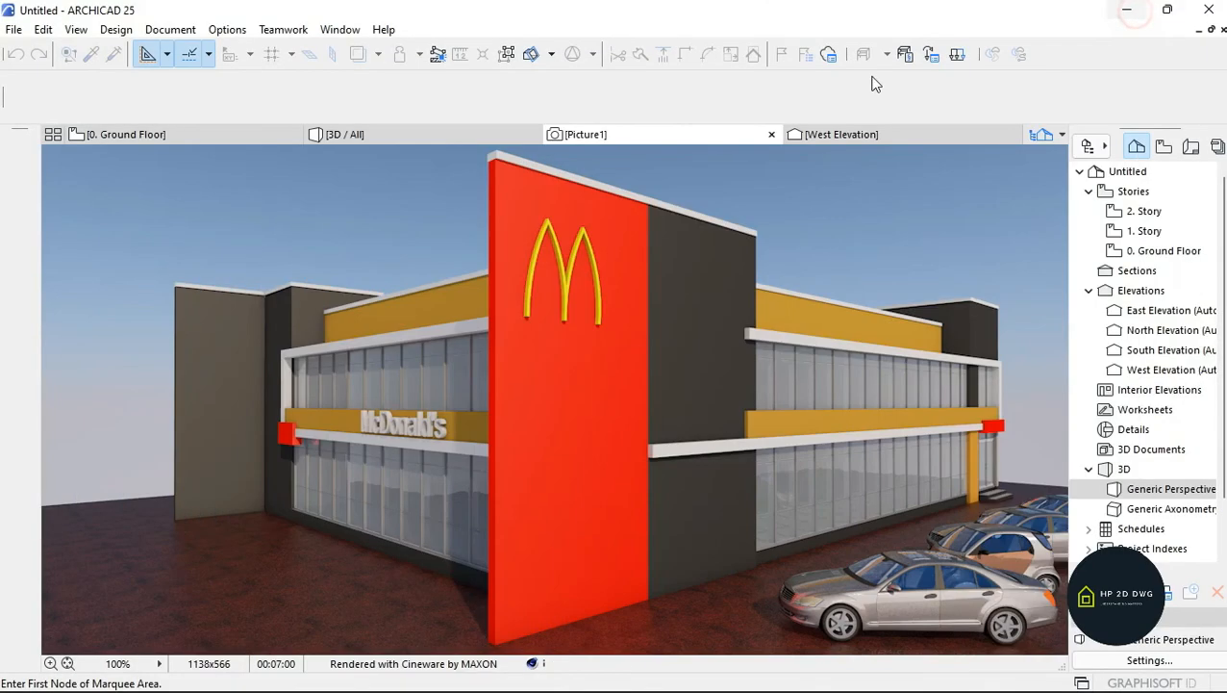